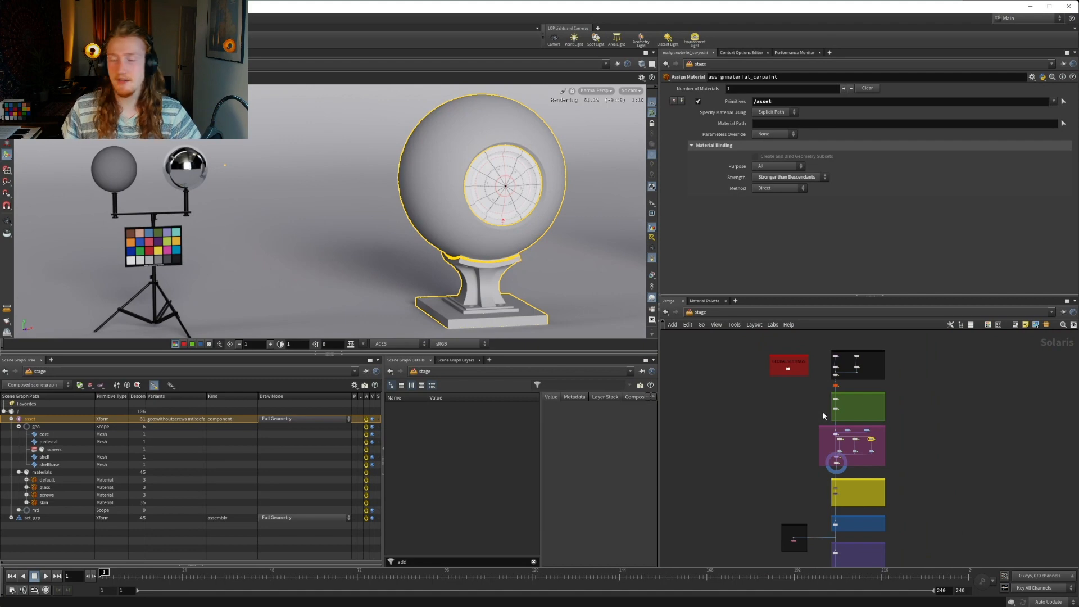
# Examine the upper part of the node network, from the asset and set import group through layerbreak_asset to the MESH group
pyautogui.moveTo(822, 416); pyautogui.dragTo(784, 377, button='middle')
pyautogui.scroll(-3, 751, 426)
pyautogui.moveTo(748, 413); pyautogui.dragTo(746, 407, button='middle')
pyautogui.scroll(5, 800, 406)
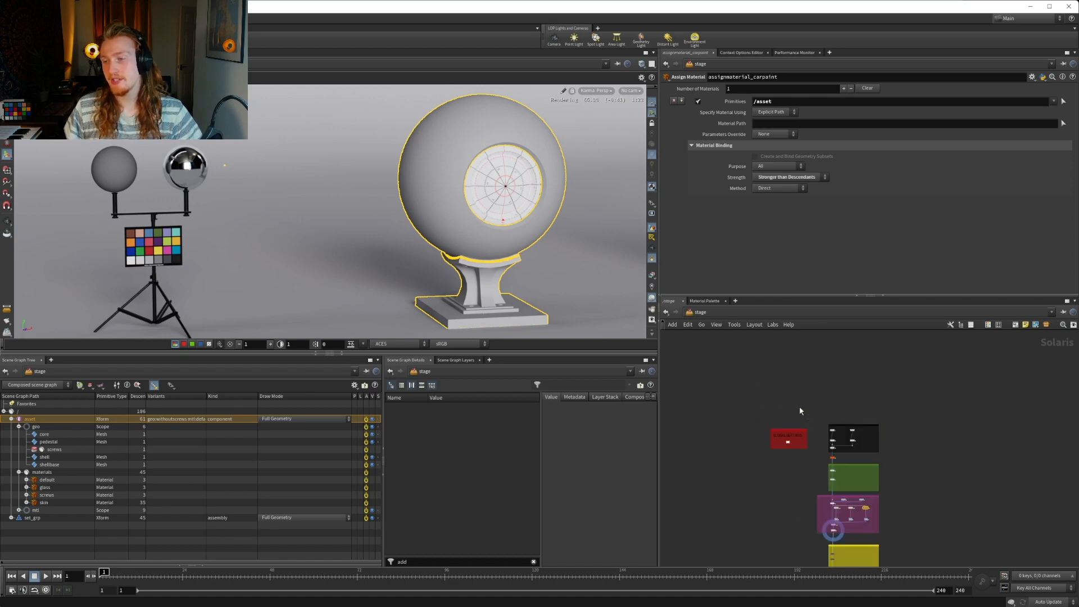
pyautogui.moveTo(850, 441); pyautogui.dragTo(784, 363, button='middle')
pyautogui.scroll(2, 786, 365)
pyautogui.click(854, 381)
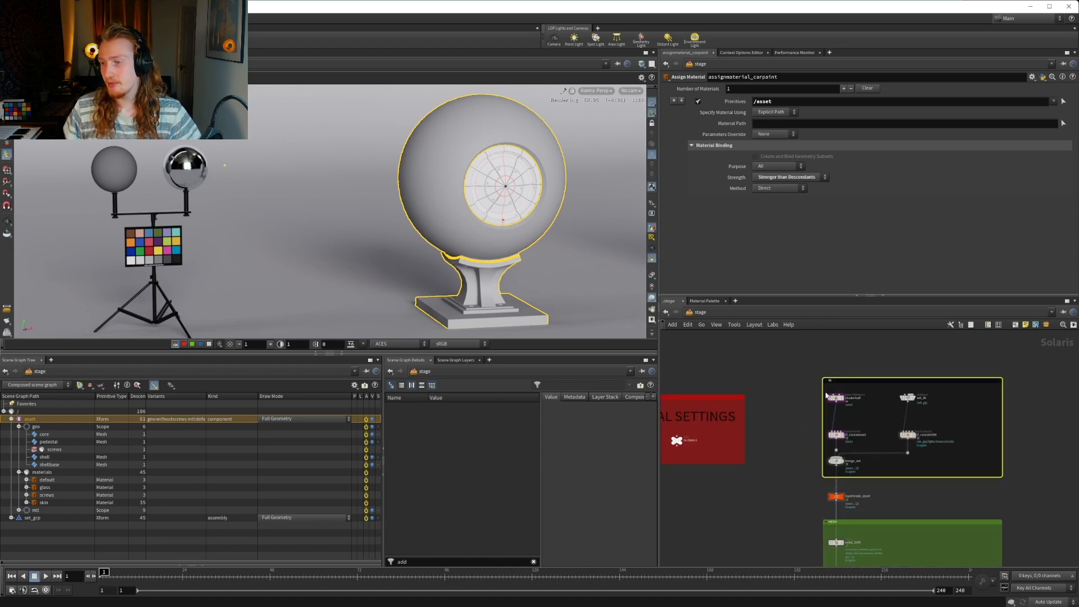
pyautogui.moveTo(857, 462); pyautogui.dragTo(765, 429, button='middle')
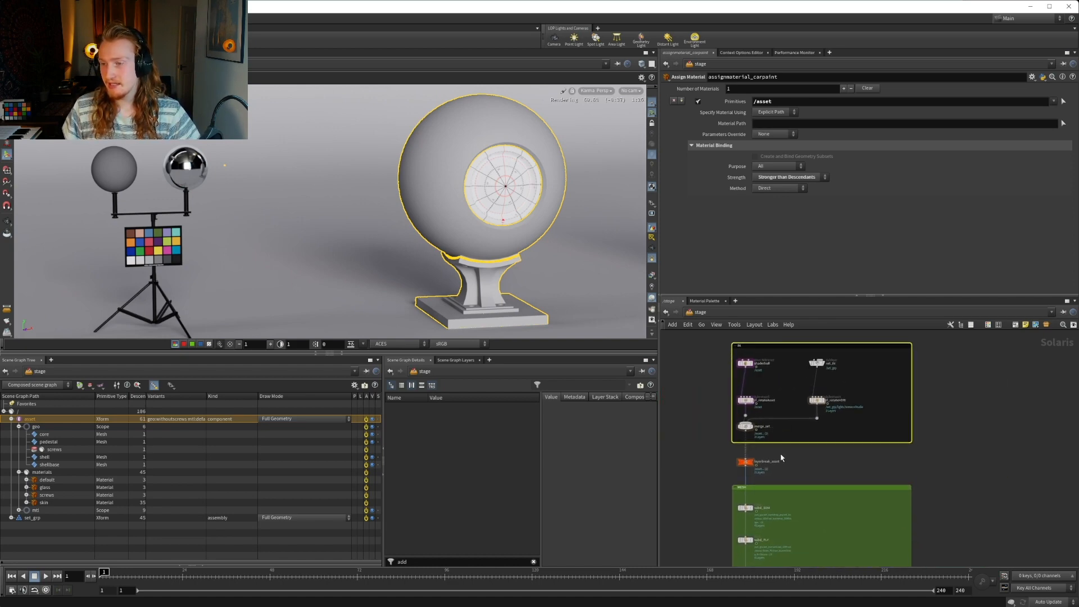
pyautogui.moveTo(732, 509); pyautogui.dragTo(730, 396, button='middle')
pyautogui.scroll(3, 730, 396)
pyautogui.moveTo(719, 351); pyautogui.dragTo(827, 386)
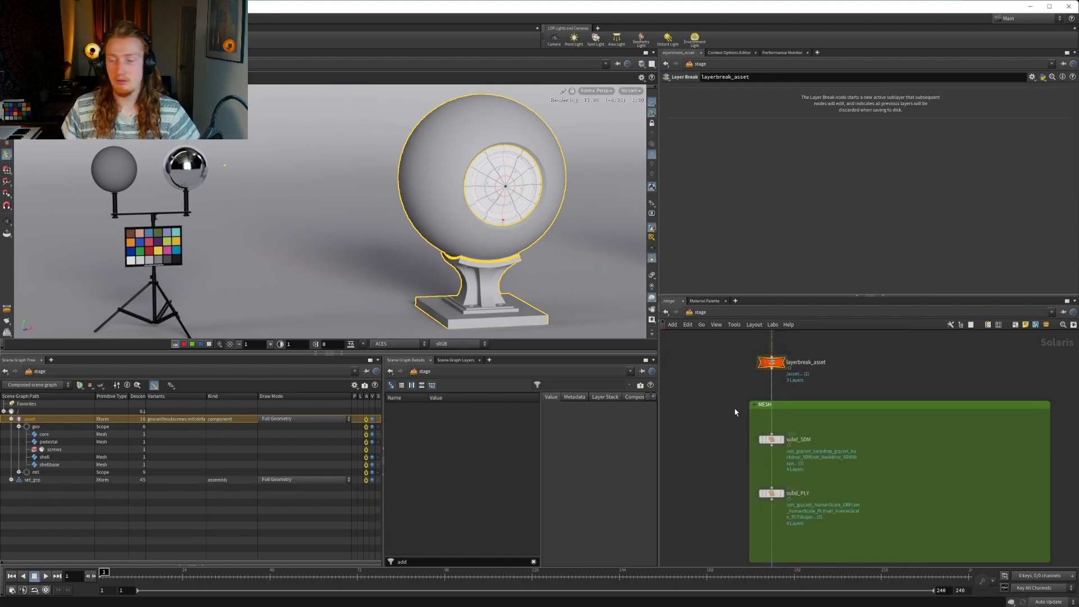
pyautogui.moveTo(735, 412); pyautogui.dragTo(732, 372, button='middle')
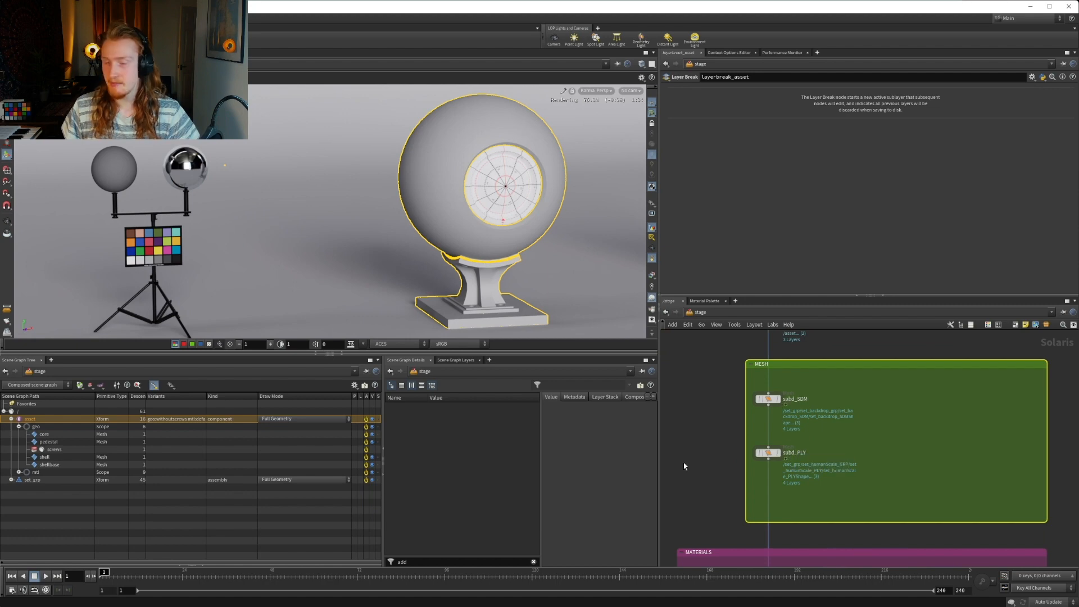
# Examine the MATERIALS group with its material libraries, assign-material nodes and lookdev variant nodes
pyautogui.moveTo(684, 466); pyautogui.dragTo(751, 377, button='middle')
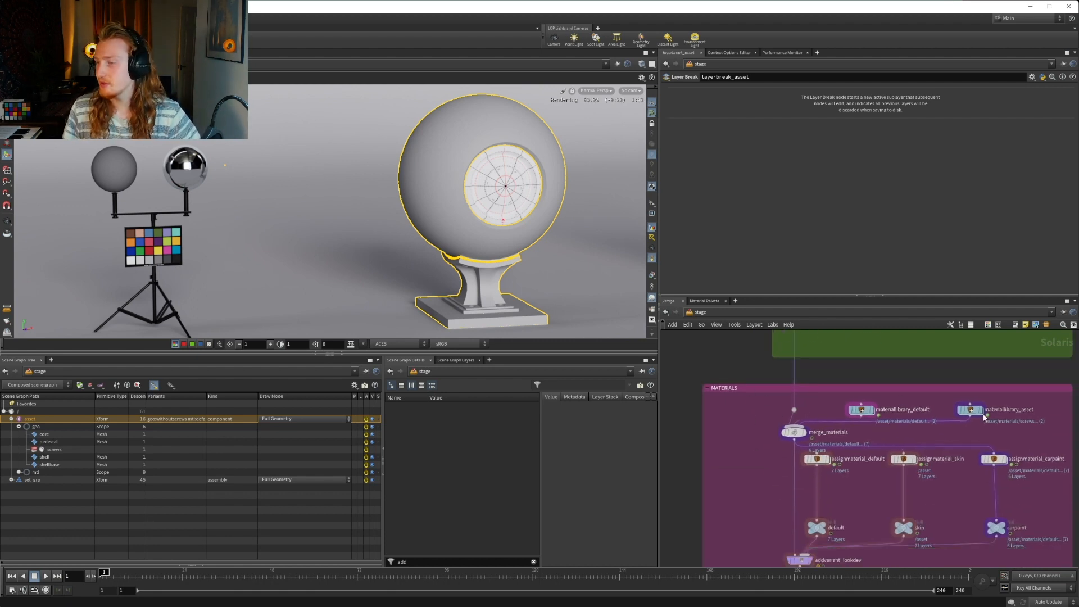
pyautogui.moveTo(763, 472); pyautogui.dragTo(754, 431, button='middle')
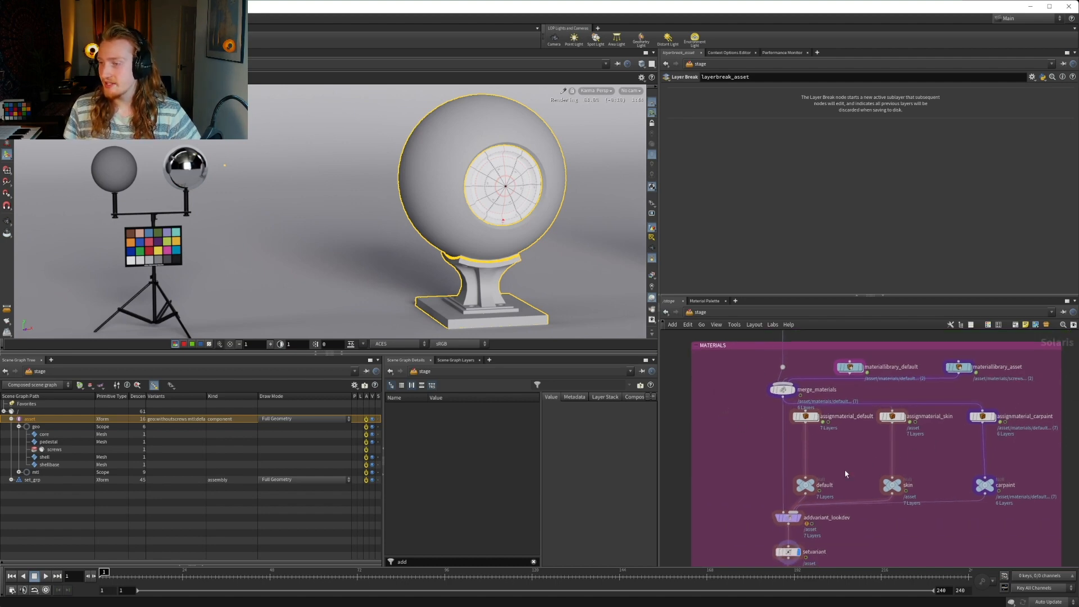
pyautogui.moveTo(750, 564); pyautogui.dragTo(770, 384, button='middle')
pyautogui.scroll(-3, 770, 404)
pyautogui.moveTo(741, 474); pyautogui.dragTo(749, 441, button='middle')
pyautogui.scroll(1, 844, 418)
pyautogui.scroll(2, 846, 420)
# Examine the AOVs, RENDER SETTINGS and LOOKFILE_OUT groups further down the node network
pyautogui.moveTo(838, 534); pyautogui.dragTo(831, 388, button='middle')
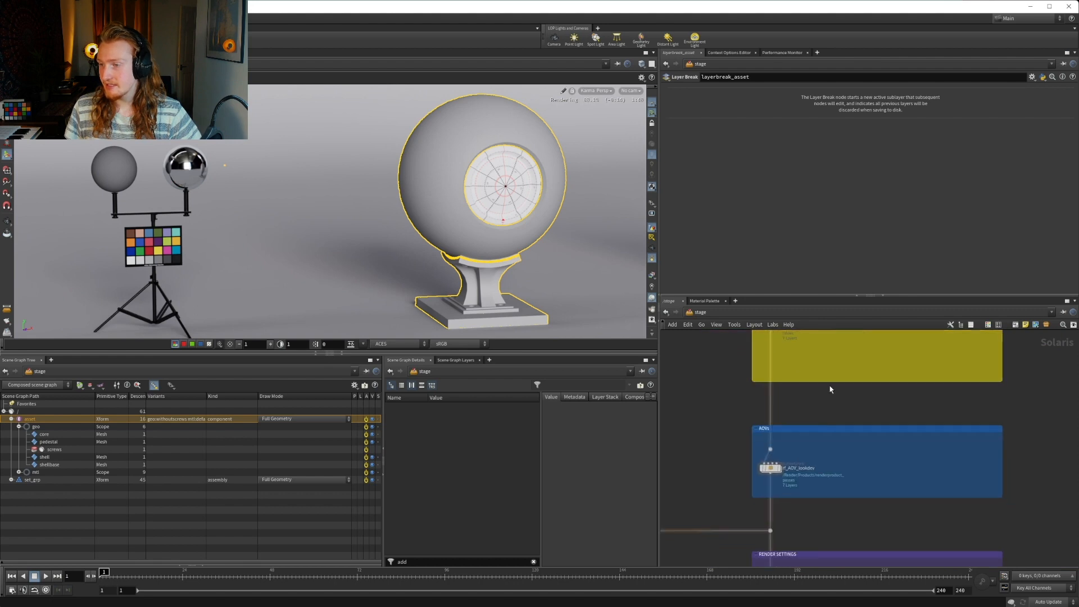
pyautogui.moveTo(820, 459); pyautogui.dragTo(819, 400, button='middle')
pyautogui.moveTo(897, 442); pyautogui.dragTo(894, 403, button='middle')
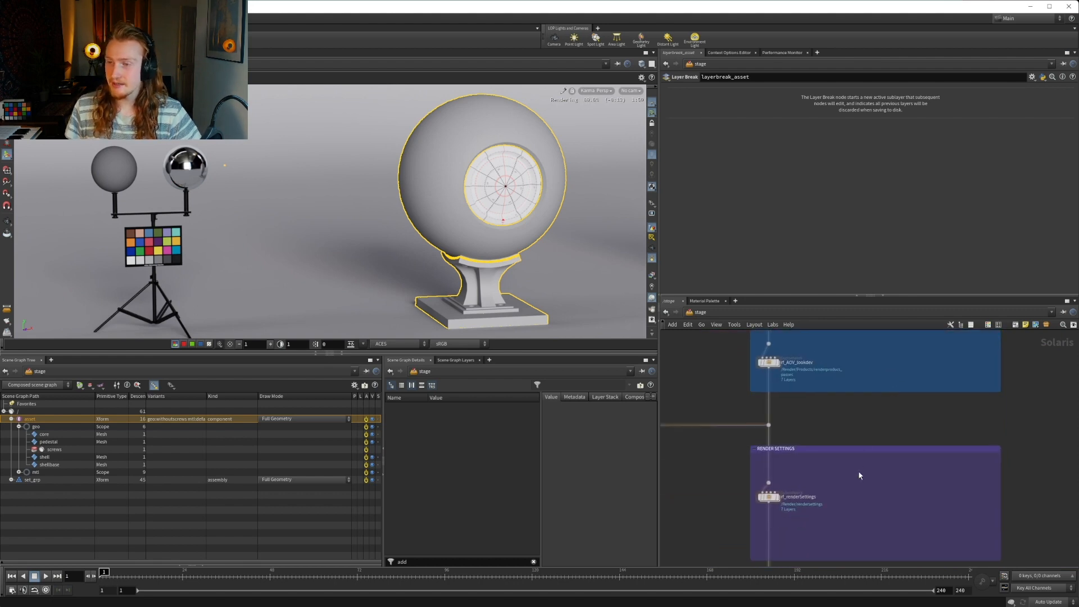
pyautogui.moveTo(859, 471); pyautogui.dragTo(967, 485, button='middle')
pyautogui.moveTo(699, 450); pyautogui.dragTo(781, 439, button='middle')
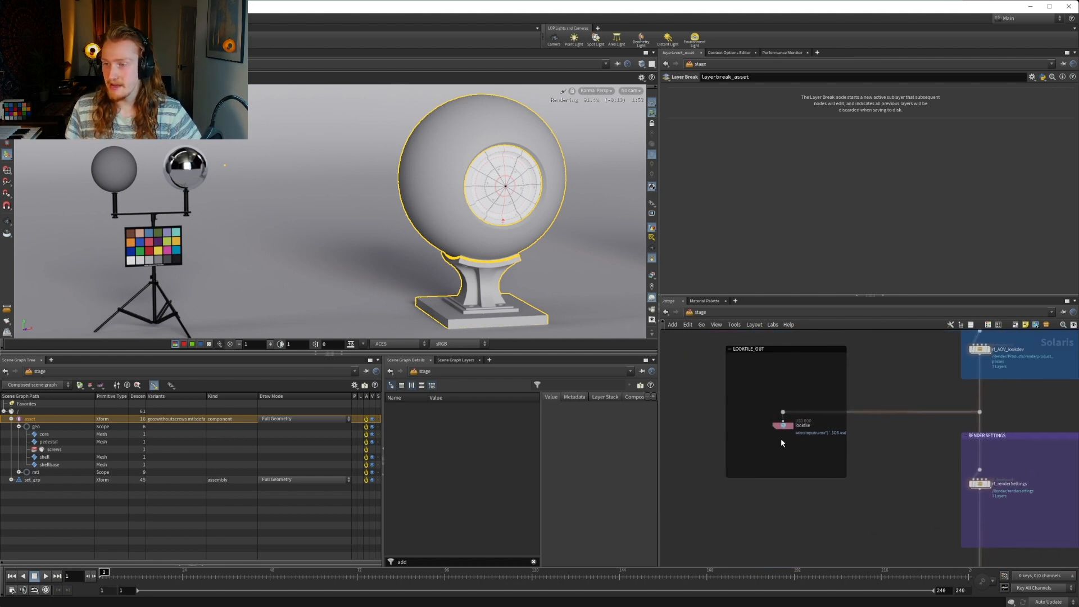
pyautogui.moveTo(978, 483); pyautogui.dragTo(748, 414, button='middle')
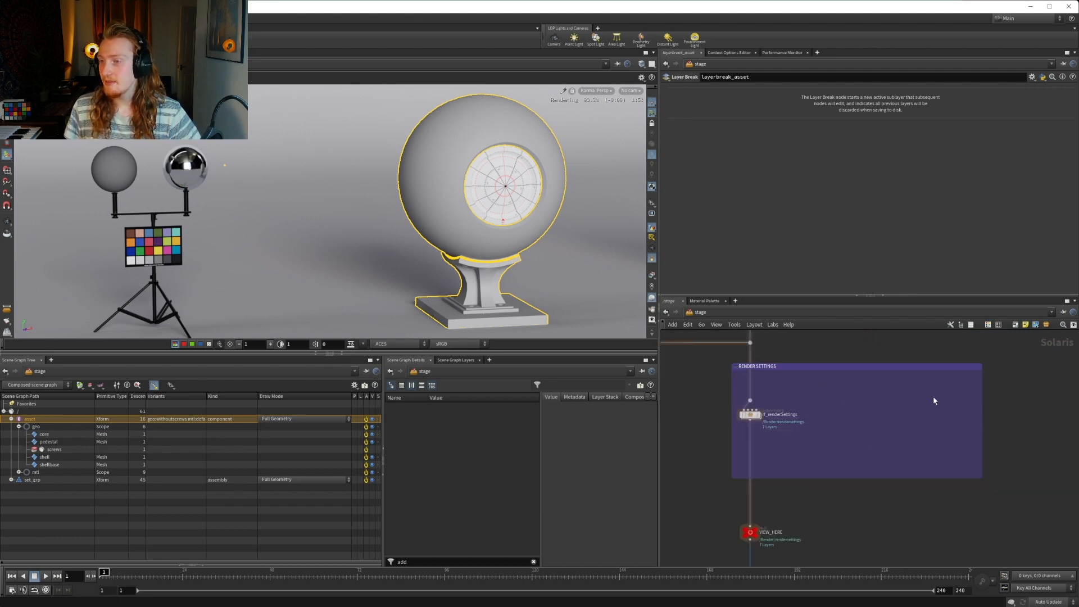
# Make the VIEW_HERE null below the render settings the displayed node
pyautogui.moveTo(854, 481); pyautogui.dragTo(841, 364, button='middle')
pyautogui.scroll(-2, 776, 443)
pyautogui.scroll(6, 766, 435)
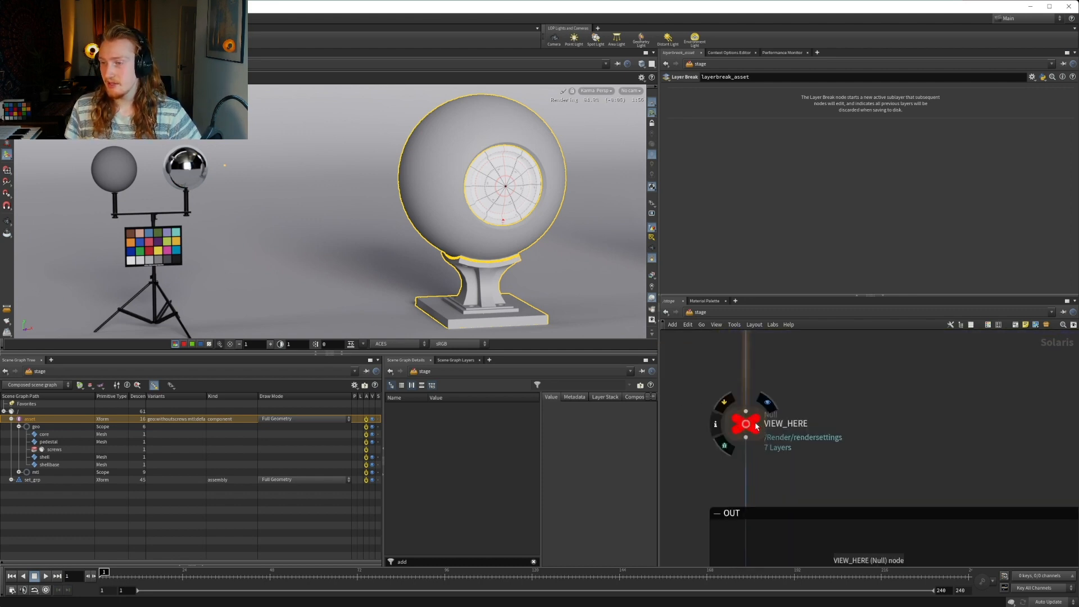
pyautogui.click(767, 402)
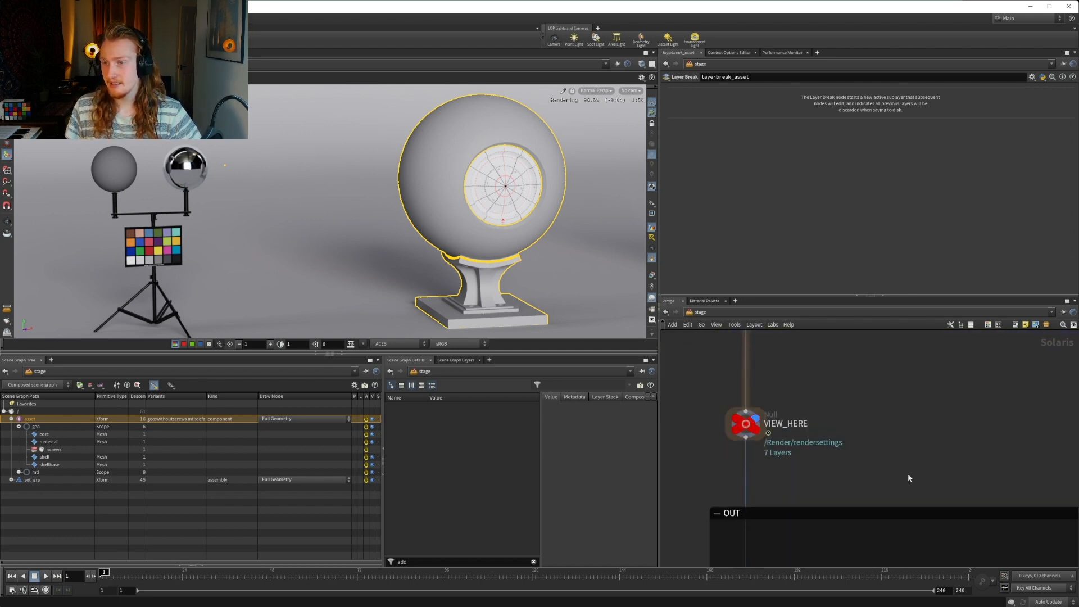
# Show the parameters of the GLOBALS null in the red settings group
pyautogui.scroll(-6, 812, 450)
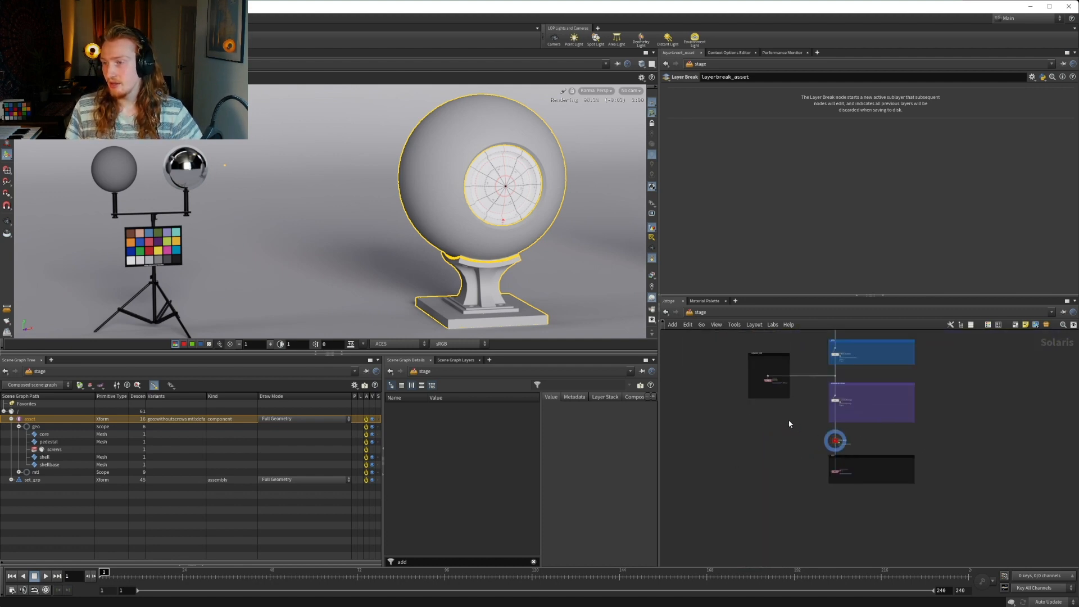
pyautogui.moveTo(779, 372); pyautogui.dragTo(759, 477, button='middle')
pyautogui.moveTo(753, 344); pyautogui.dragTo(770, 506, button='middle')
pyautogui.scroll(6, 745, 371)
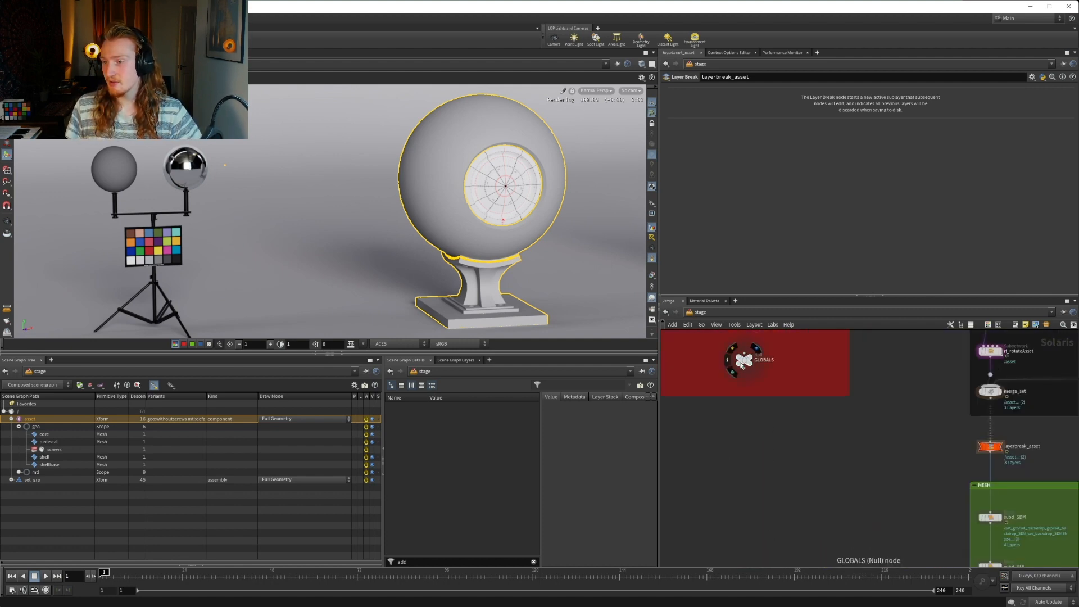
pyautogui.click(743, 362)
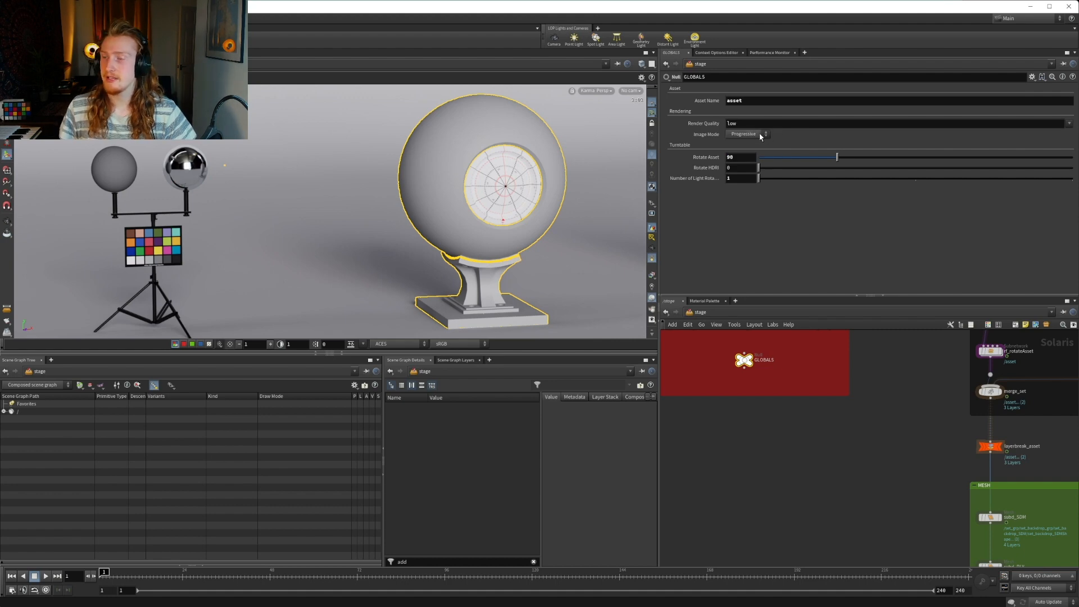
# Look at the render settings options of the Karma viewport
pyautogui.click(598, 91)
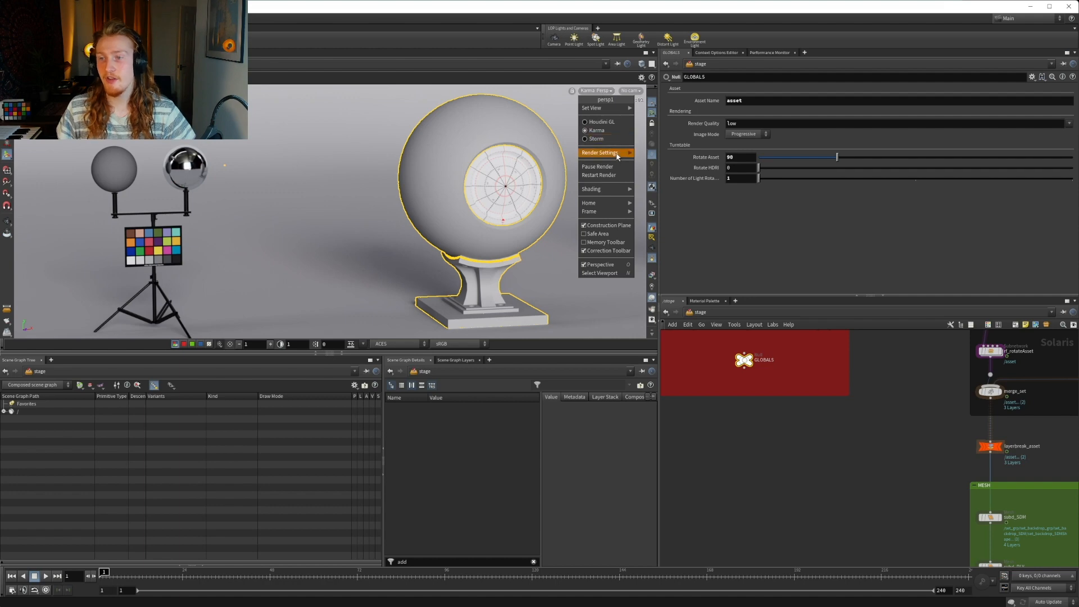
pyautogui.moveTo(618, 152)
pyautogui.click(652, 153)
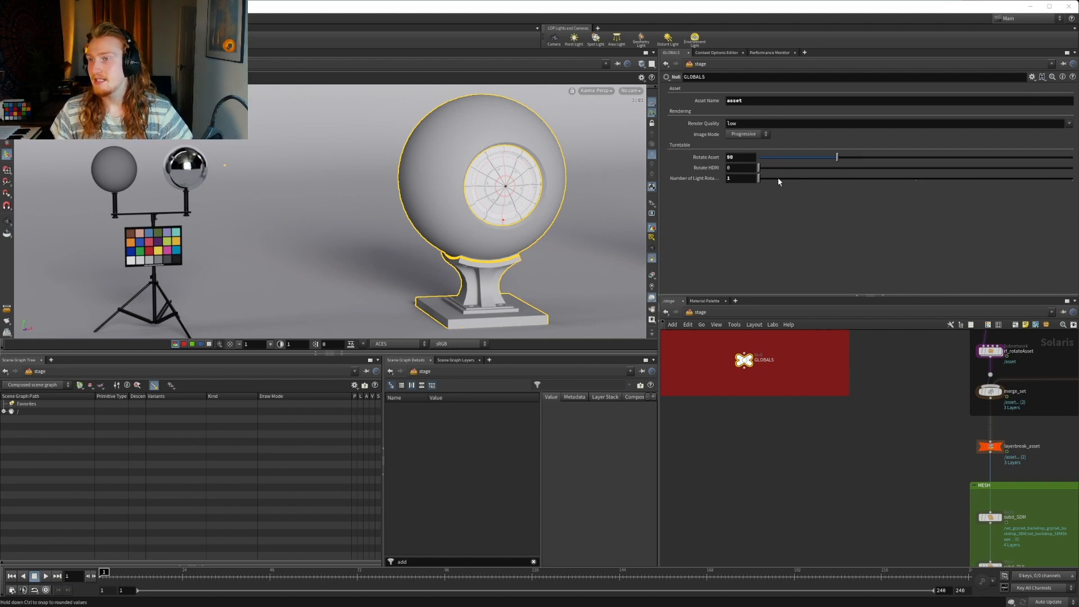
# Examine how the default, skin and carpaint material assignments feed into the addvariant_lookdev node
pyautogui.press('h')
pyautogui.moveTo(821, 446); pyautogui.dragTo(729, 366, button='middle')
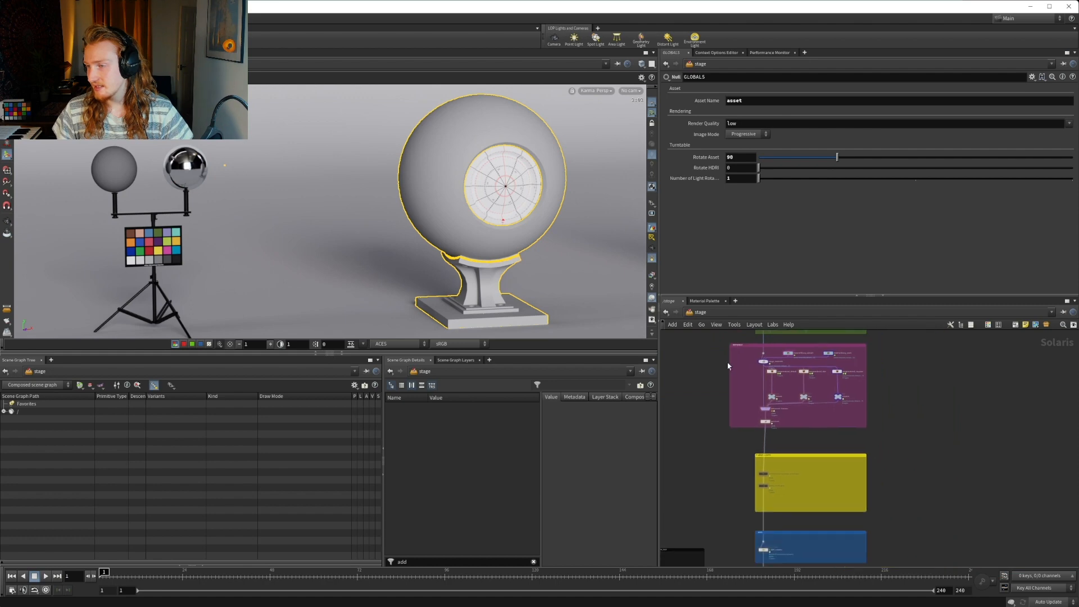
pyautogui.scroll(-4, 749, 410)
pyautogui.scroll(4, 752, 403)
pyautogui.scroll(5, 754, 403)
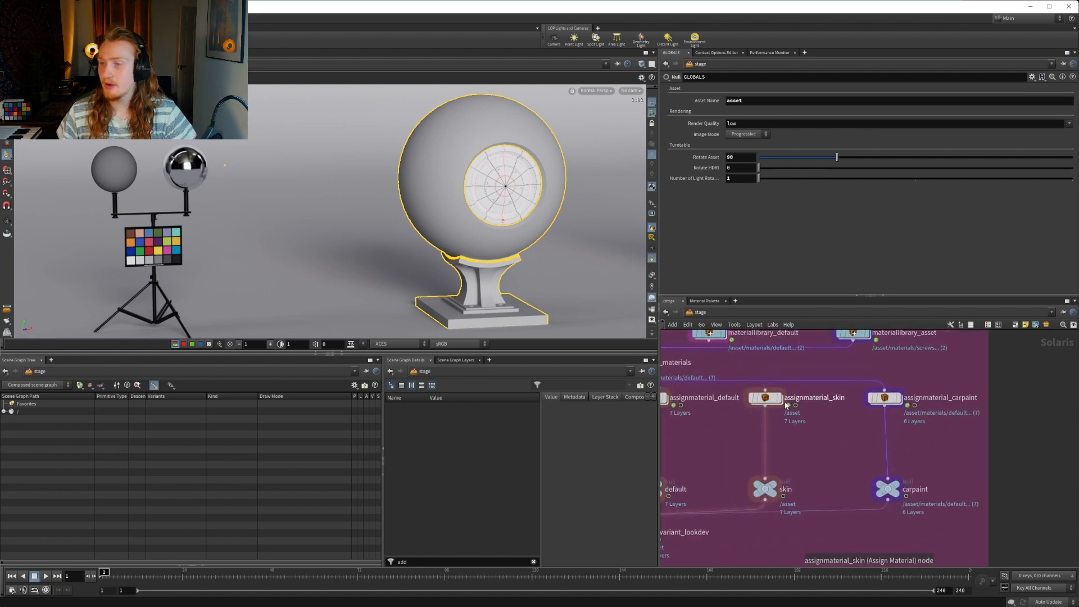
pyautogui.moveTo(869, 452); pyautogui.dragTo(892, 467, button='middle')
pyautogui.moveTo(915, 506); pyautogui.dragTo(912, 506)
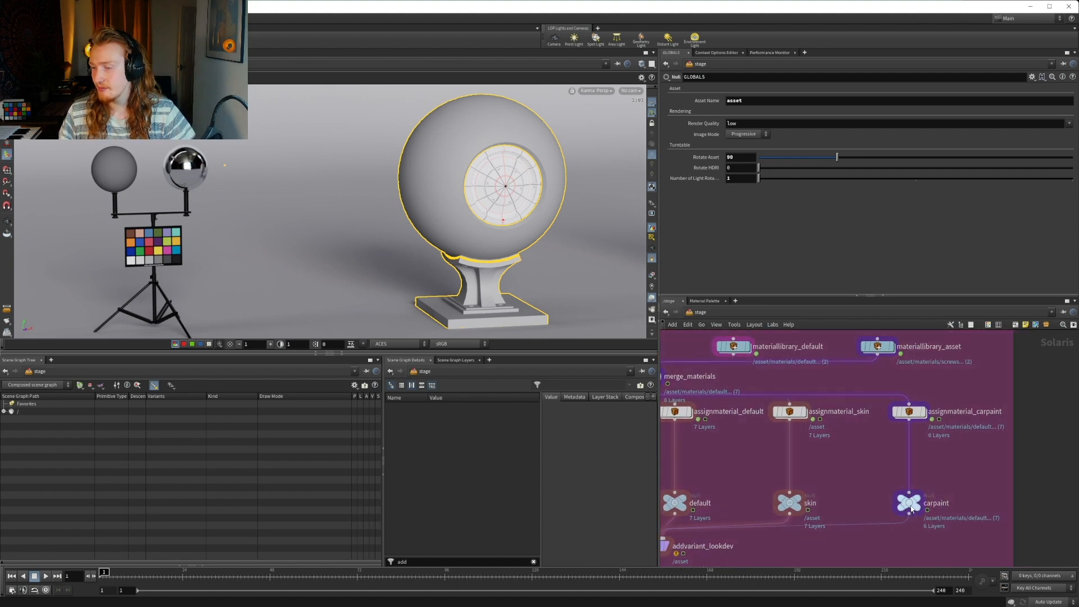
pyautogui.moveTo(857, 498); pyautogui.dragTo(915, 482, button='middle')
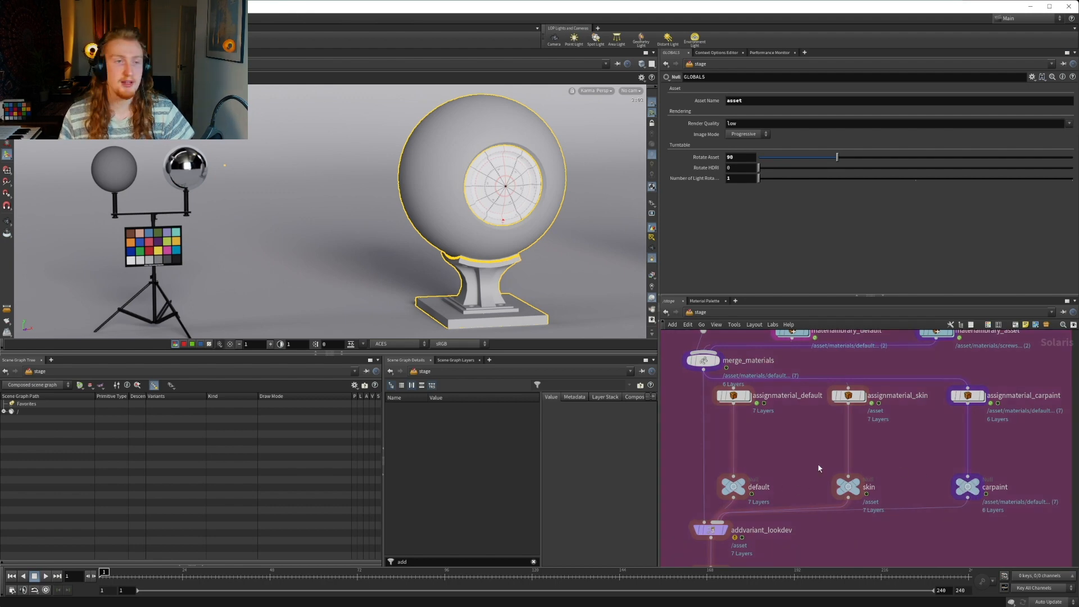
pyautogui.moveTo(831, 459); pyautogui.dragTo(859, 458, button='middle')
pyautogui.moveTo(809, 561); pyautogui.dragTo(818, 486, button='middle')
# Set the lookdev variant name on the setvariant node to skin
pyautogui.click(748, 498)
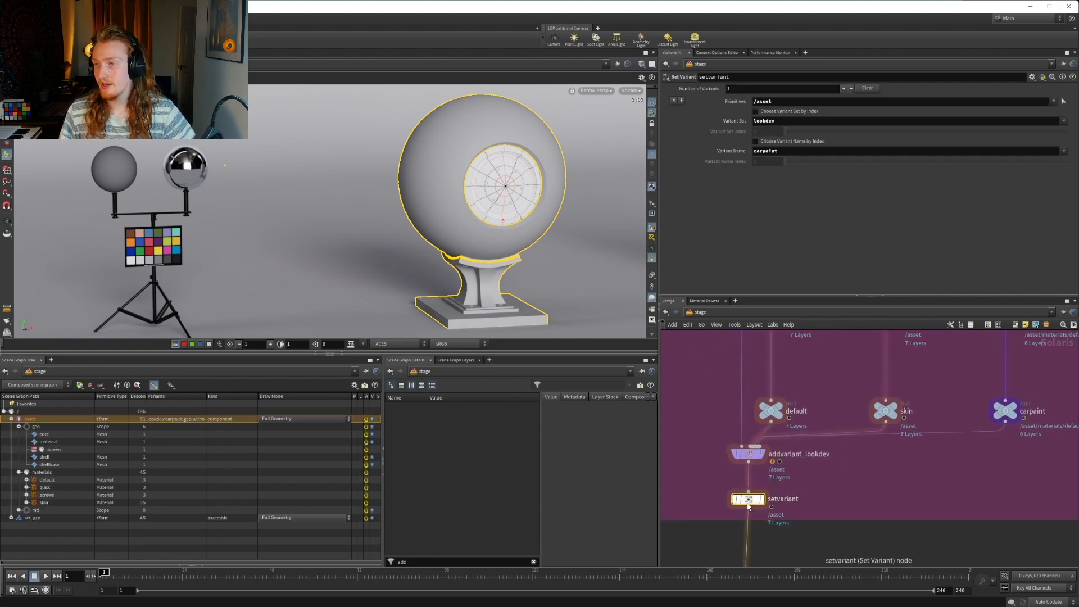
pyautogui.click(1064, 151)
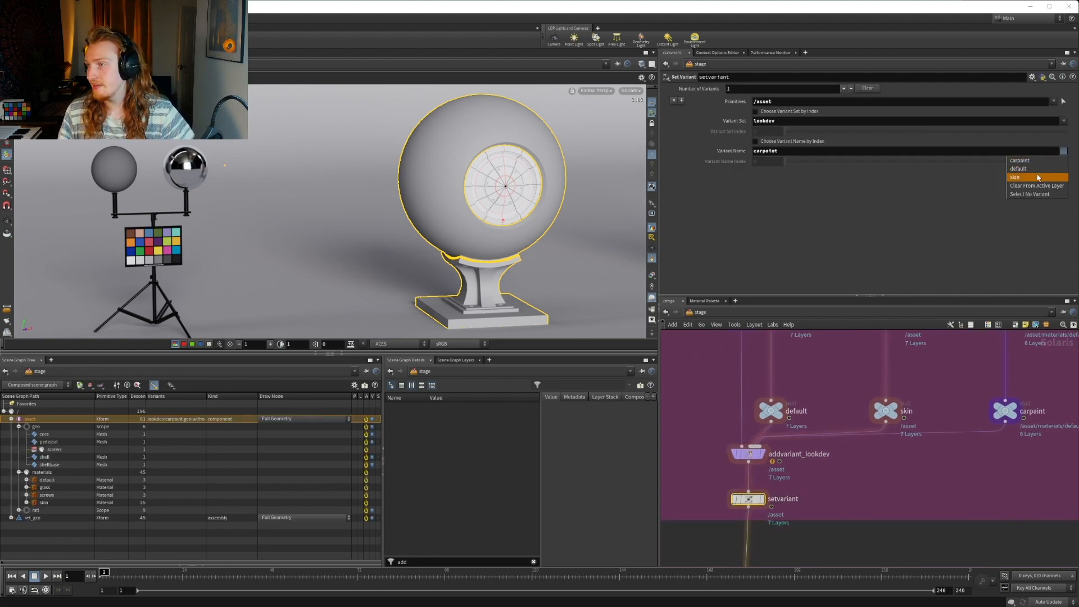
pyautogui.click(1028, 176)
# Go inside materiallibrary_asset and select the skin subnetwork to show its parameters
pyautogui.moveTo(938, 362); pyautogui.dragTo(929, 455, button='middle')
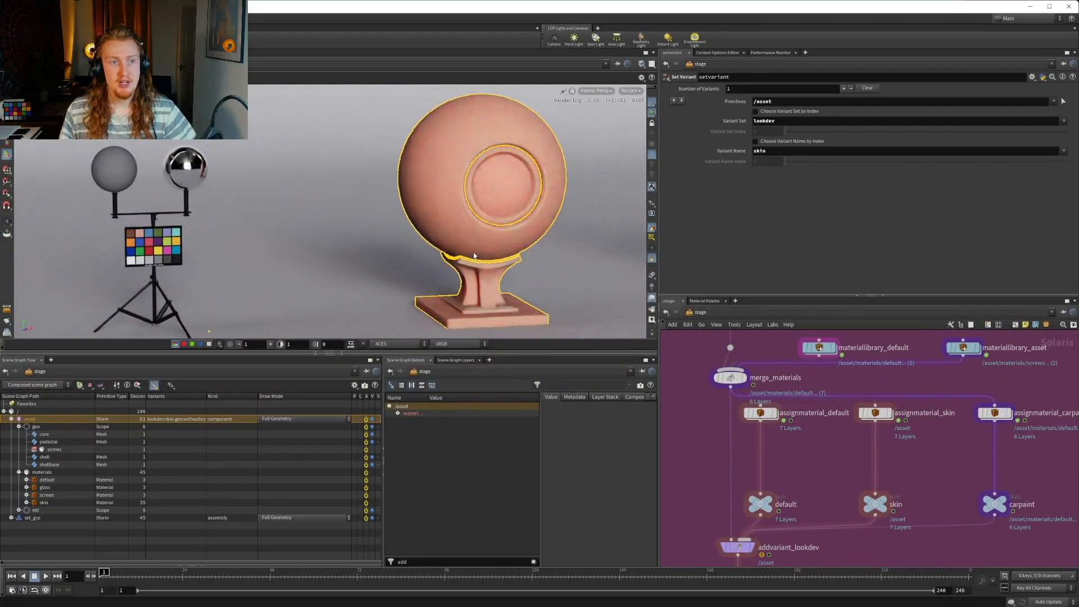
pyautogui.moveTo(844, 478)
pyautogui.mouseDown(button='middle')
pyautogui.moveTo(856, 436)
pyautogui.moveTo(841, 487)
pyautogui.mouseUp(button='middle')
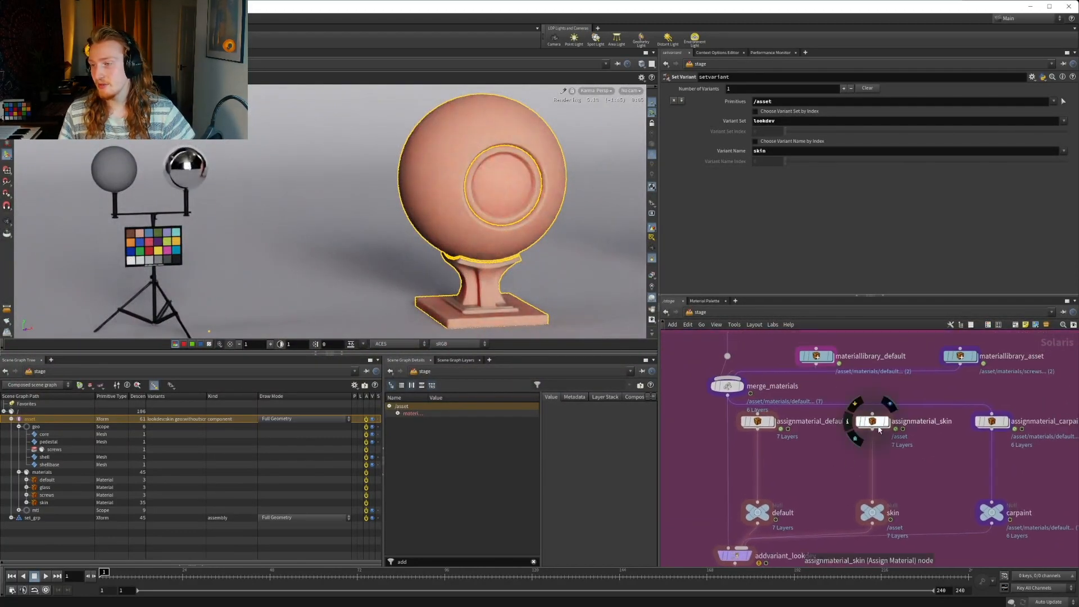
pyautogui.moveTo(880, 430); pyautogui.dragTo(863, 520, button='middle')
pyautogui.doubleClick(933, 447)
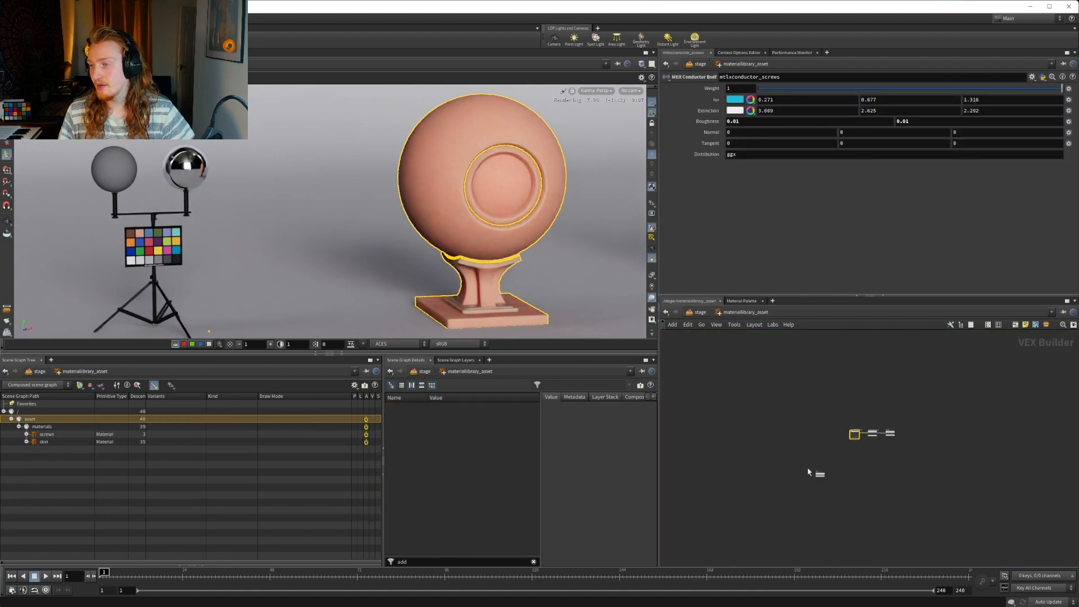
pyautogui.moveTo(808, 472); pyautogui.dragTo(838, 447, button='middle')
pyautogui.scroll(8, 898, 419)
pyautogui.moveTo(705, 534); pyautogui.dragTo(909, 318, button='middle')
pyautogui.click(831, 420)
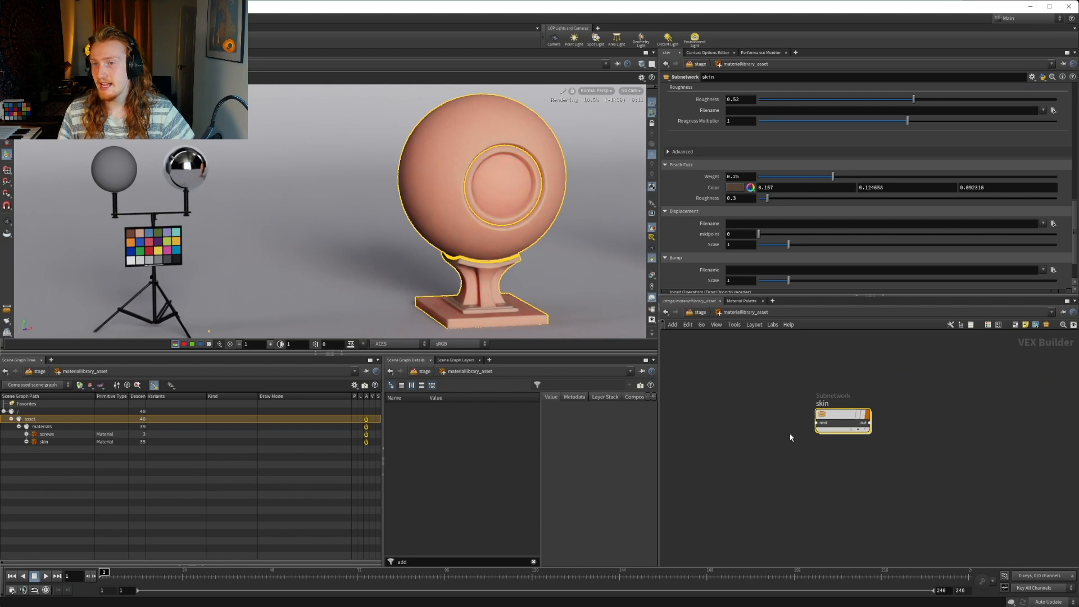
# Review the skin material's parameters, covering its SSS, Specular, Sebum and Peach Fuzz sections
pyautogui.moveTo(791, 438); pyautogui.dragTo(781, 494, button='middle')
pyautogui.scroll(5, 757, 480)
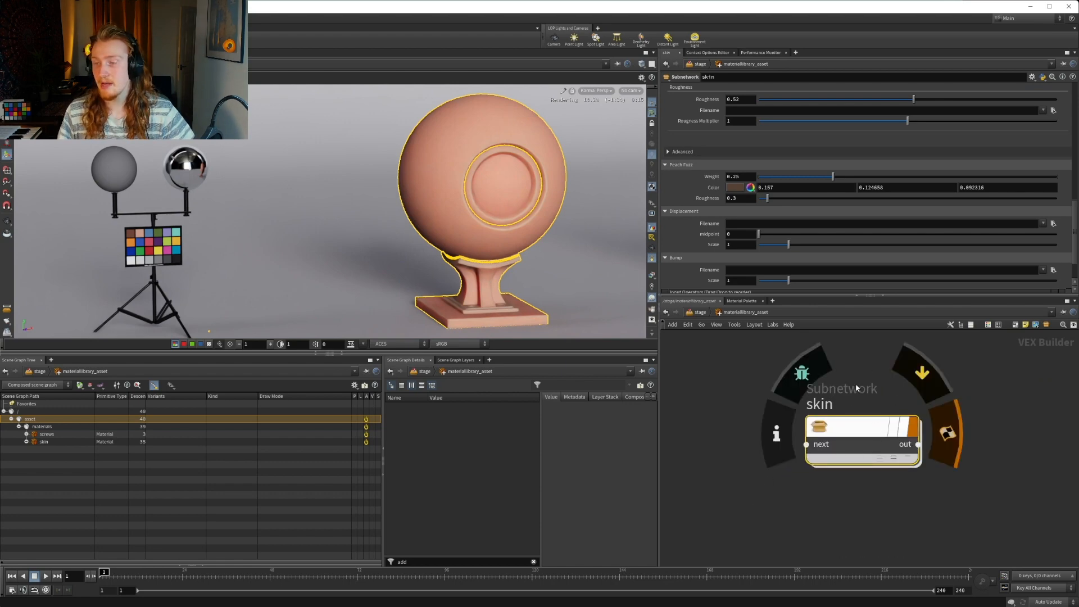
pyautogui.scroll(3, 715, 127)
pyautogui.scroll(5, 714, 124)
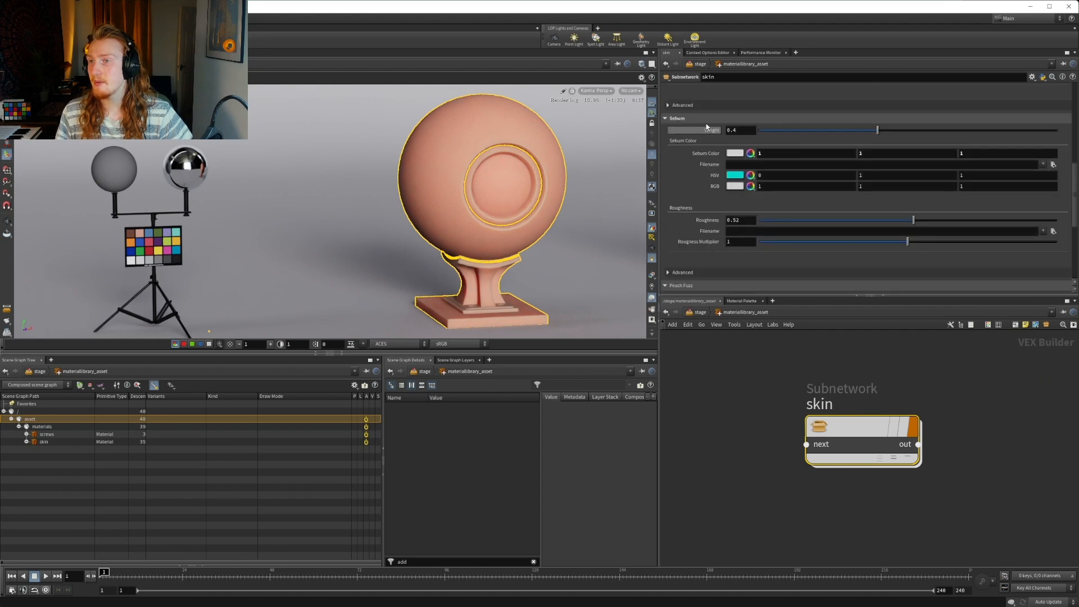
pyautogui.scroll(5, 707, 120)
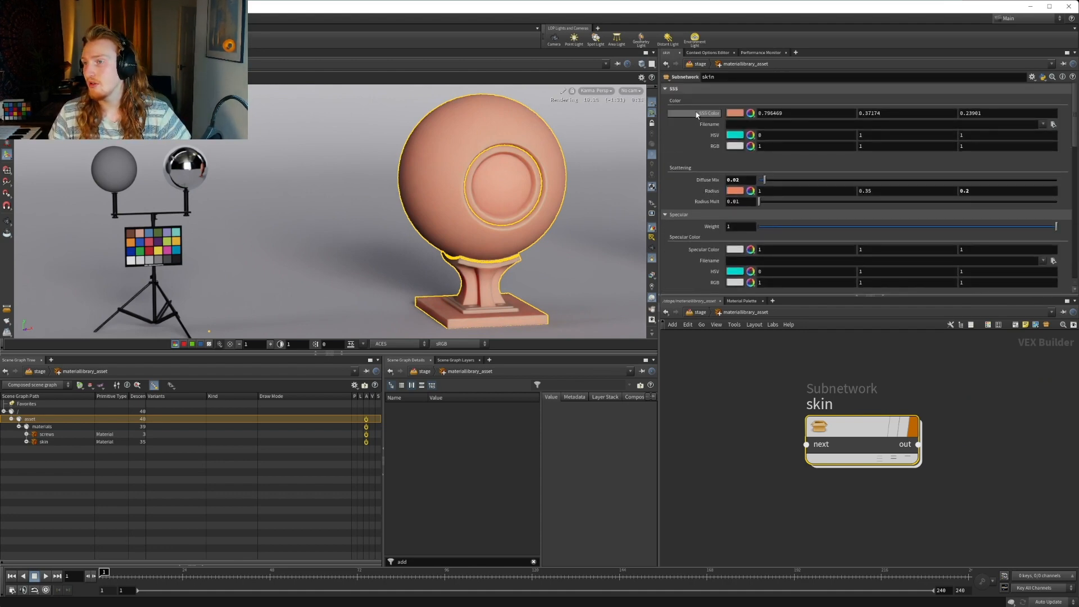
pyautogui.scroll(-5, 695, 126)
pyautogui.scroll(-5, 697, 115)
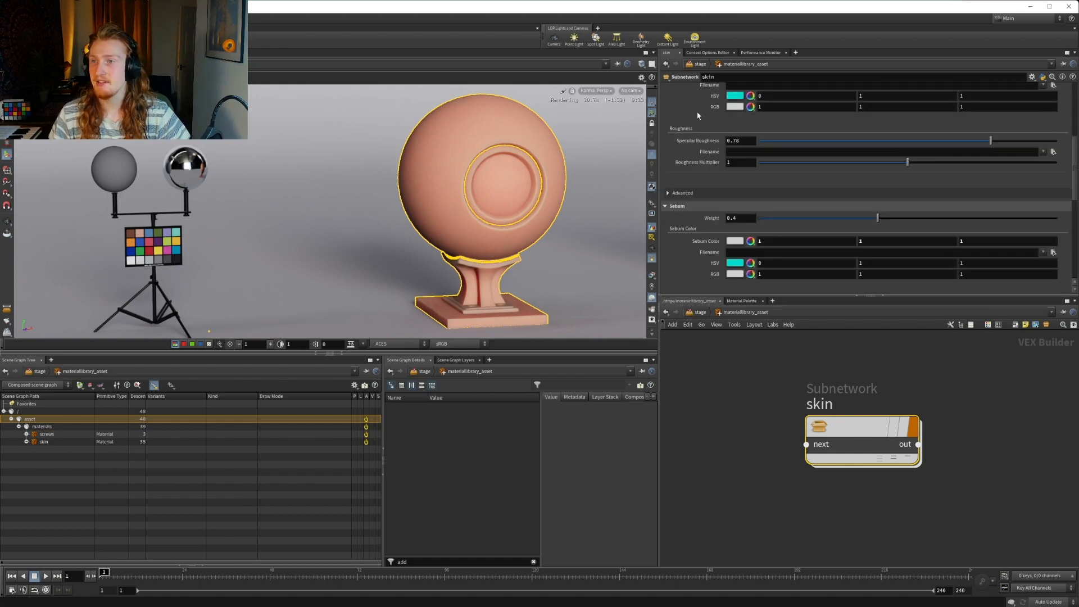
pyautogui.scroll(-1, 697, 115)
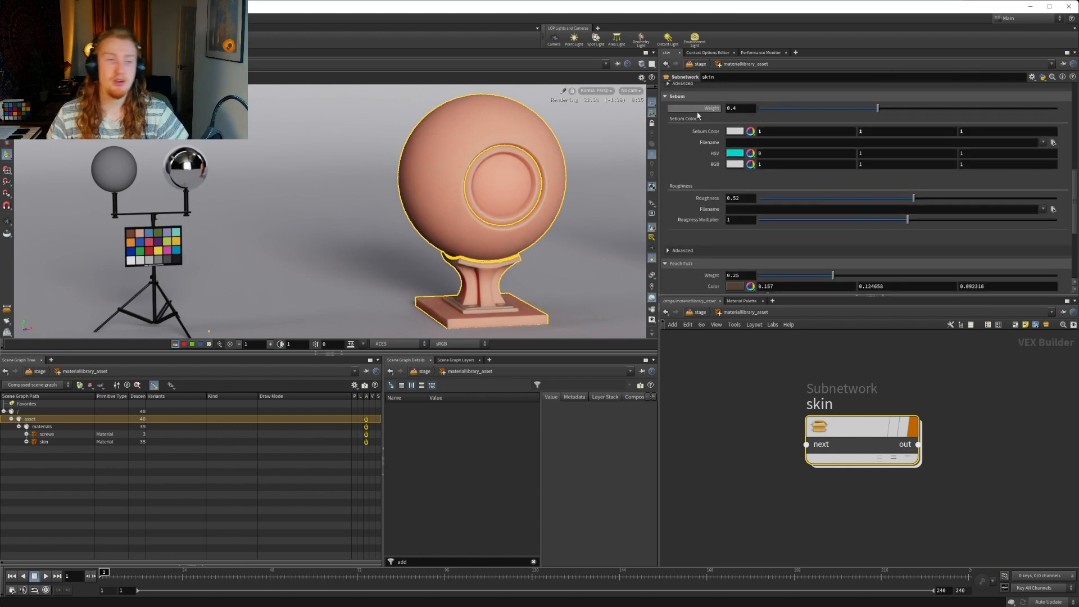
pyautogui.scroll(-3, 697, 115)
pyautogui.scroll(4, 697, 115)
pyautogui.scroll(8, 684, 180)
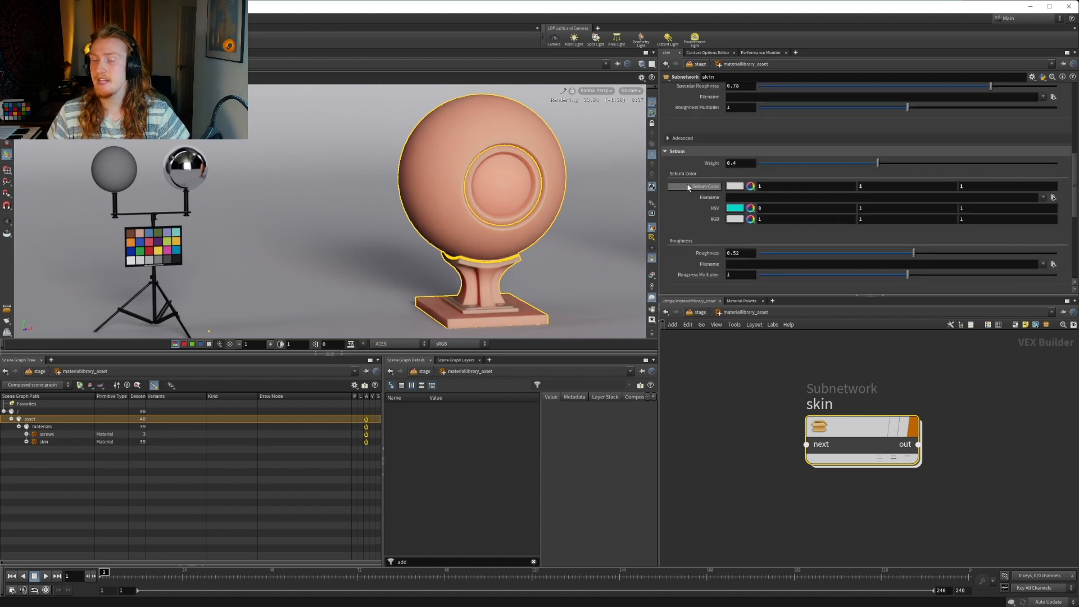
pyautogui.scroll(1, 683, 179)
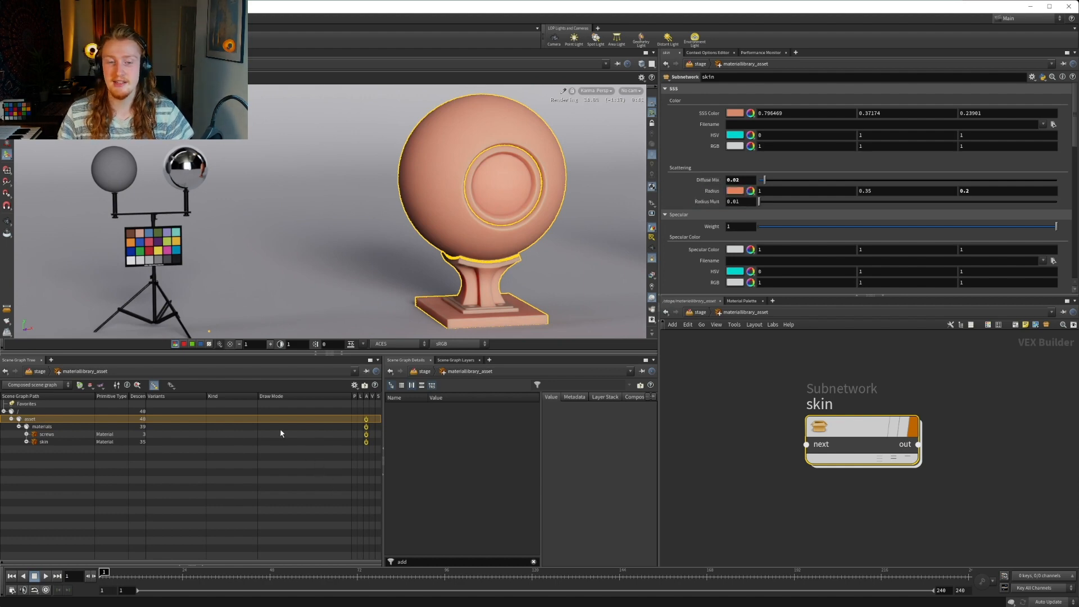
# Clear the asset selection in the scene graph and look briefly inside the skin subnetwork before returning to materiallibrary_asset
pyautogui.click(36, 412)
pyautogui.click(56, 461)
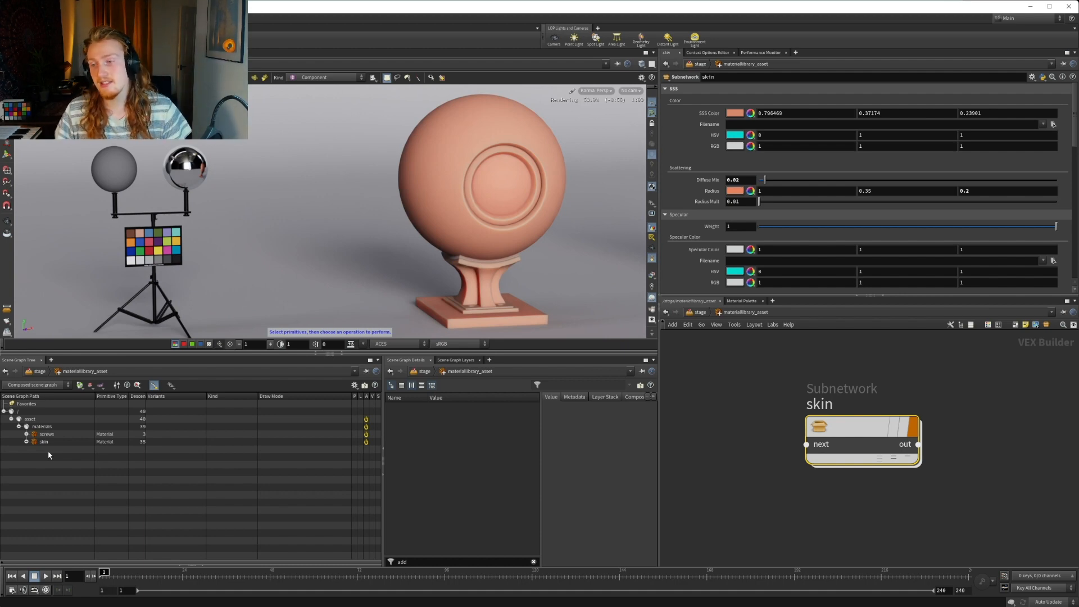
pyautogui.doubleClick(842, 427)
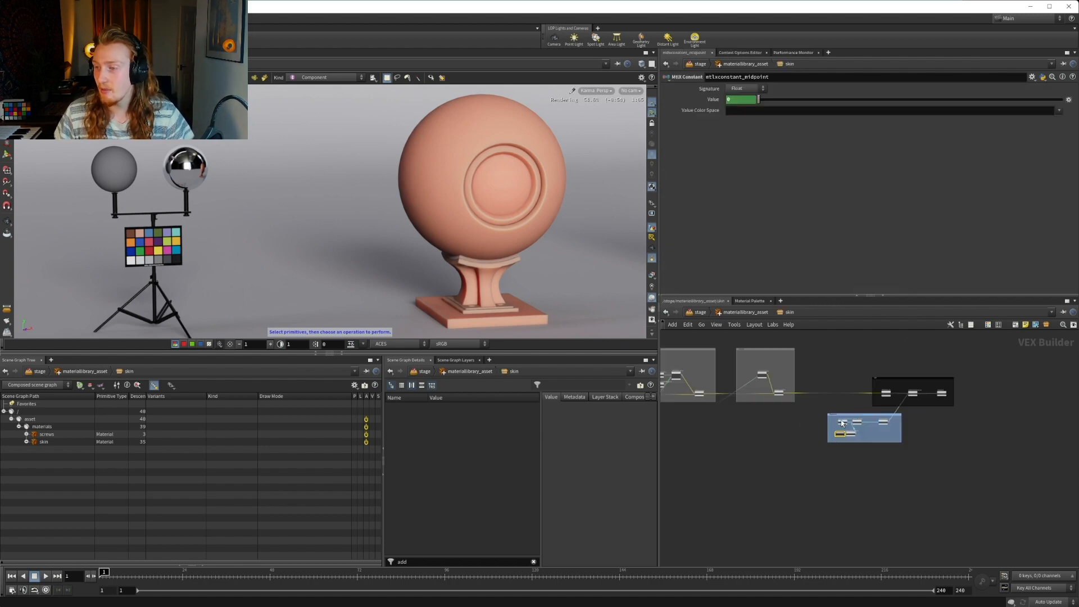
pyautogui.moveTo(906, 496); pyautogui.dragTo(807, 505, button='middle')
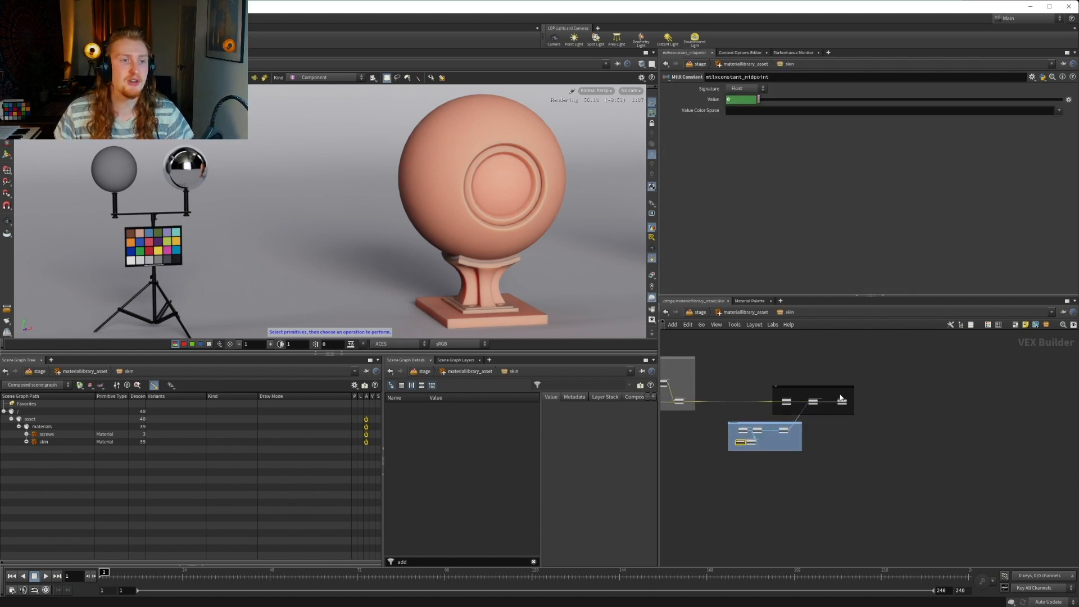
pyautogui.click(742, 312)
pyautogui.moveTo(764, 419)
pyautogui.mouseDown(button='middle')
pyautogui.moveTo(846, 405)
pyautogui.moveTo(762, 438)
pyautogui.mouseUp(button='middle')
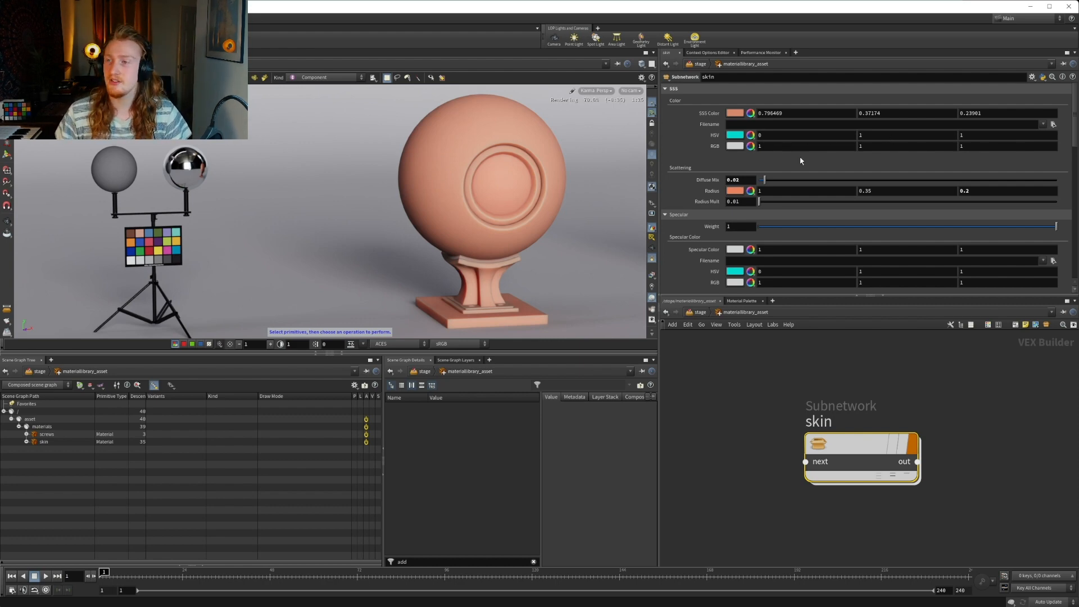
# Review the skin subnetwork's scattering, specular, sebum, peach fuzz, displacement and bump controls, ending back at the SSS section
pyautogui.scroll(-2, 736, 151)
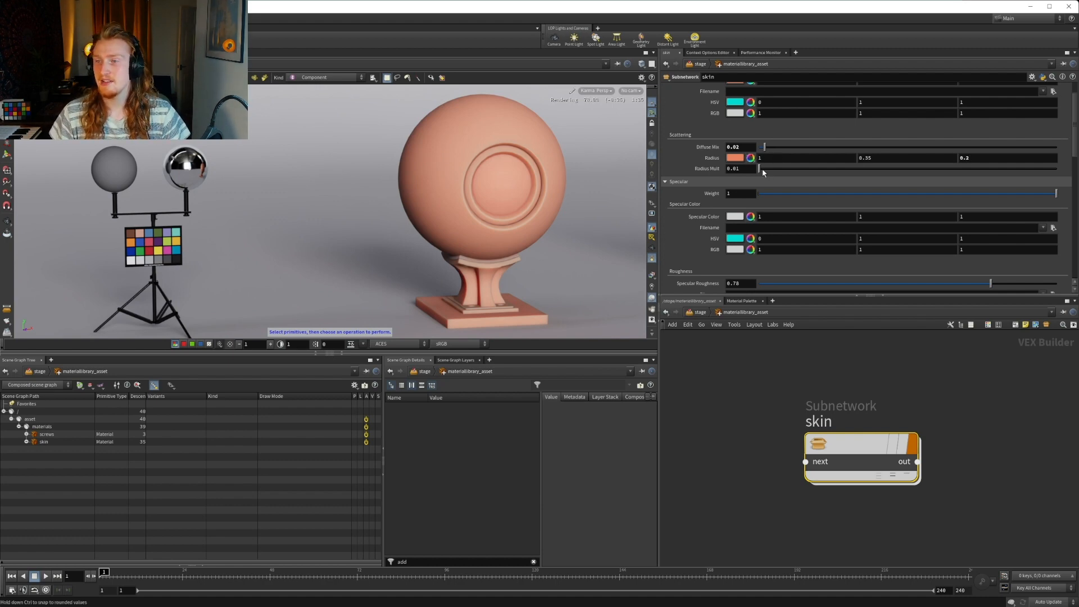
pyautogui.scroll(-1, 722, 179)
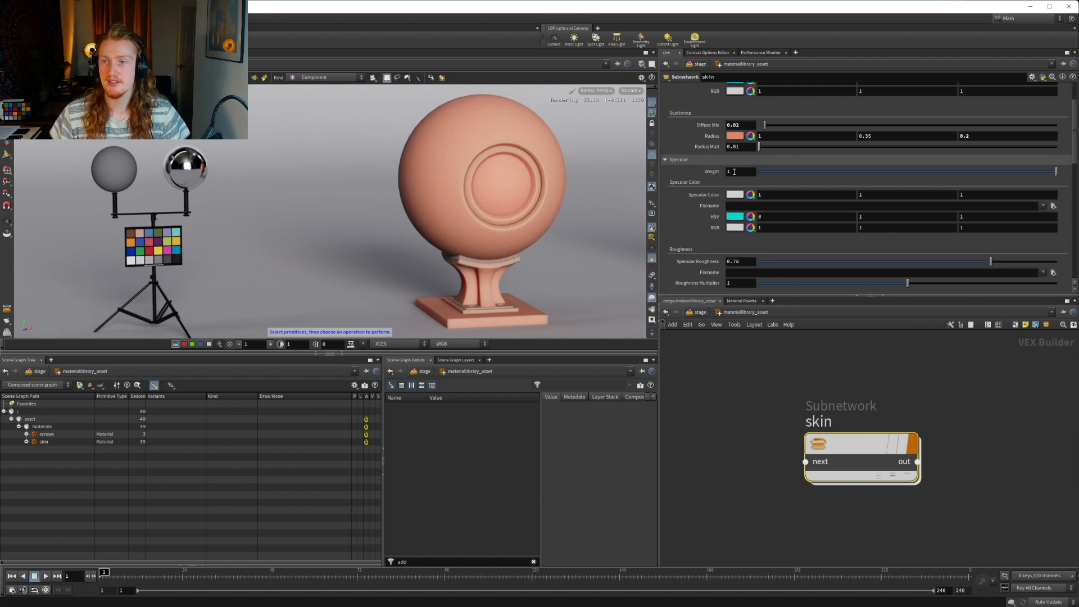
pyautogui.scroll(-5, 725, 191)
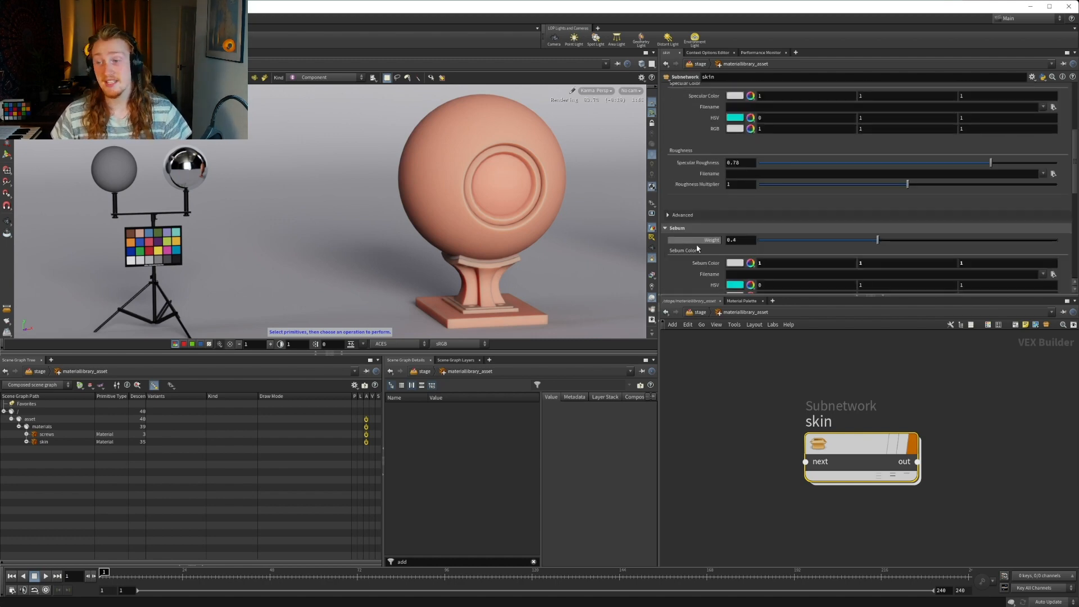
pyautogui.scroll(-1, 716, 219)
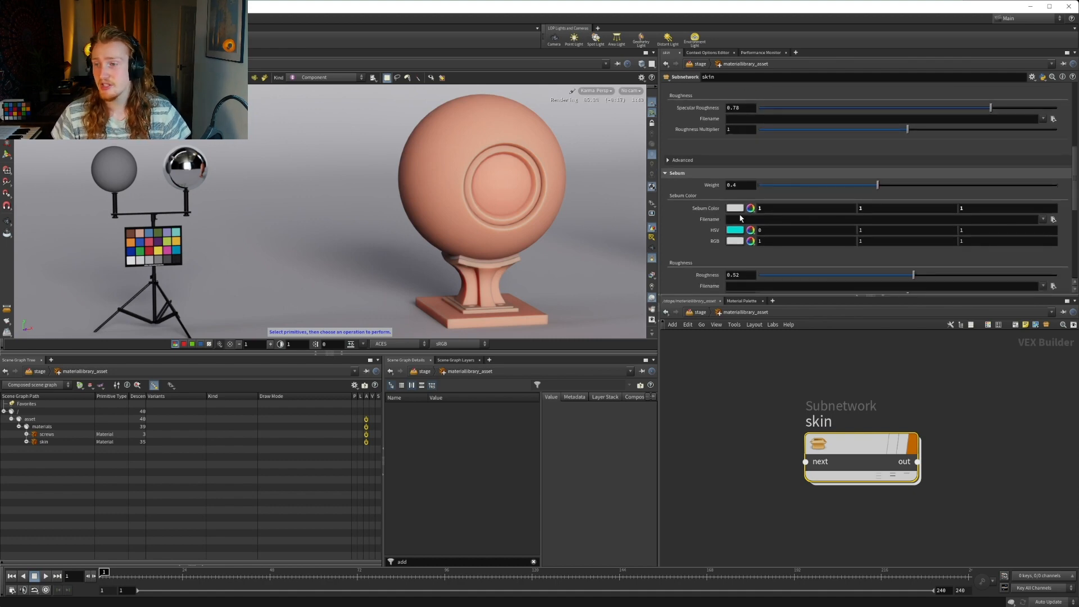
pyautogui.scroll(-3, 741, 218)
pyautogui.scroll(-5, 719, 207)
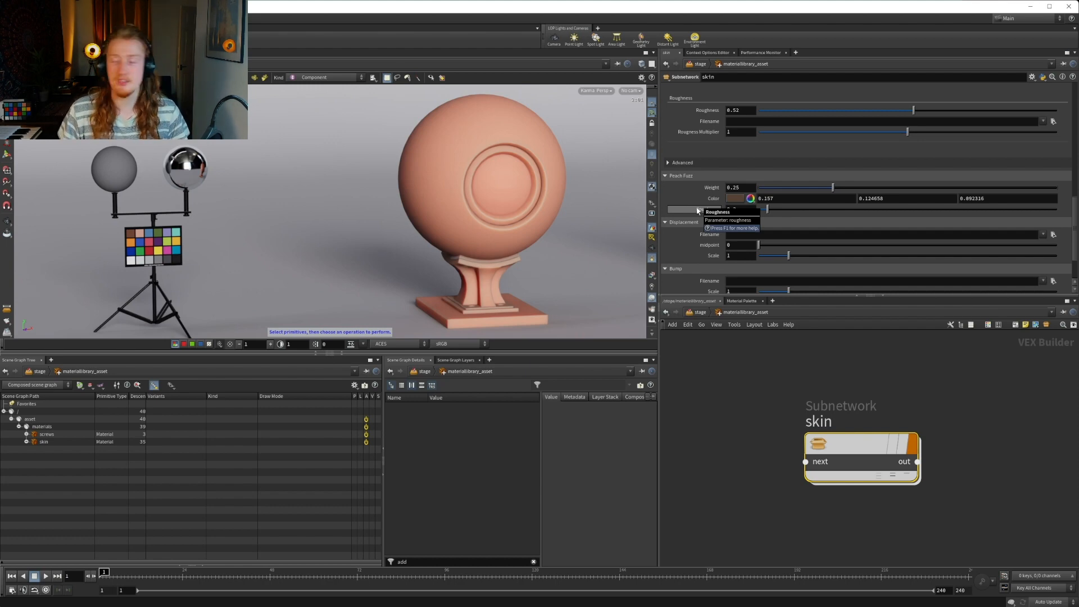
pyautogui.scroll(5, 697, 211)
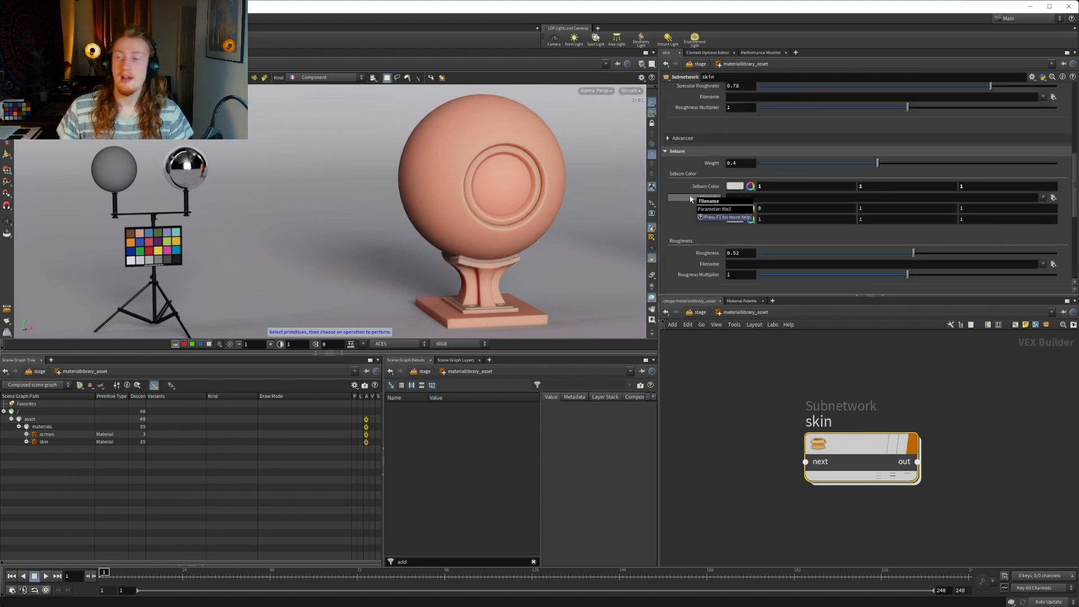
pyautogui.scroll(2, 690, 199)
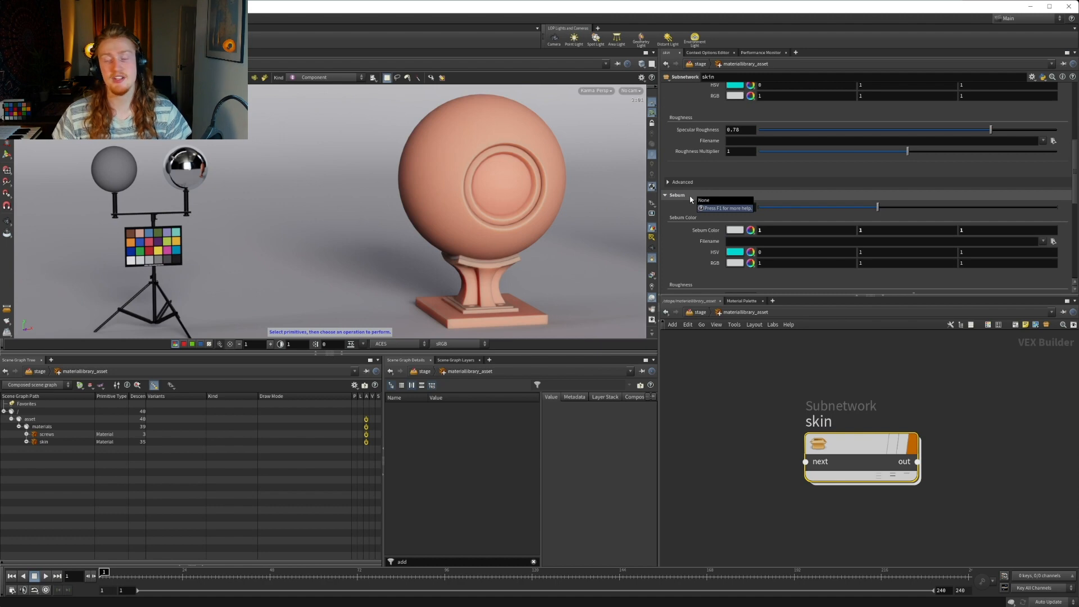
pyautogui.scroll(8, 690, 199)
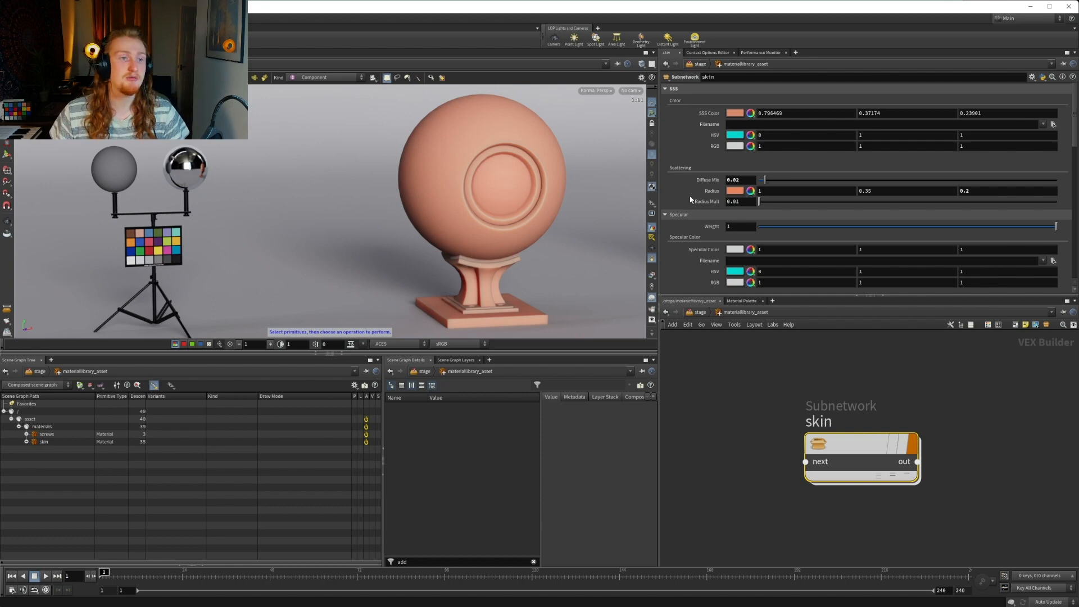
# Go inside the skin subnetwork, frame its whole node network and focus on the red SSS/Diffuse group
pyautogui.moveTo(823, 394); pyautogui.dragTo(804, 371, button='middle')
pyautogui.doubleClick(812, 467)
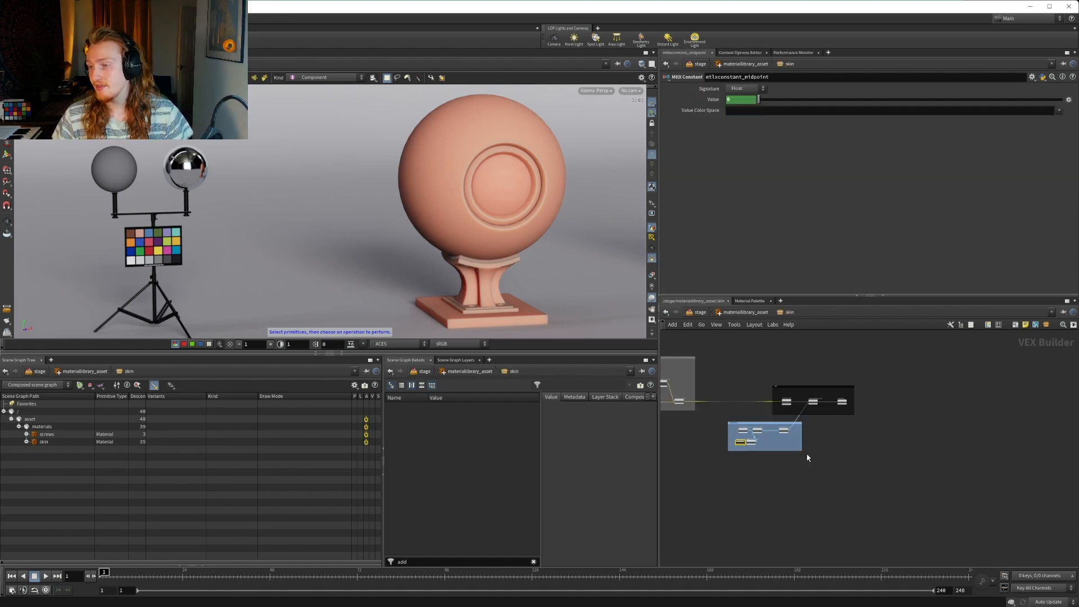
pyautogui.press('h')
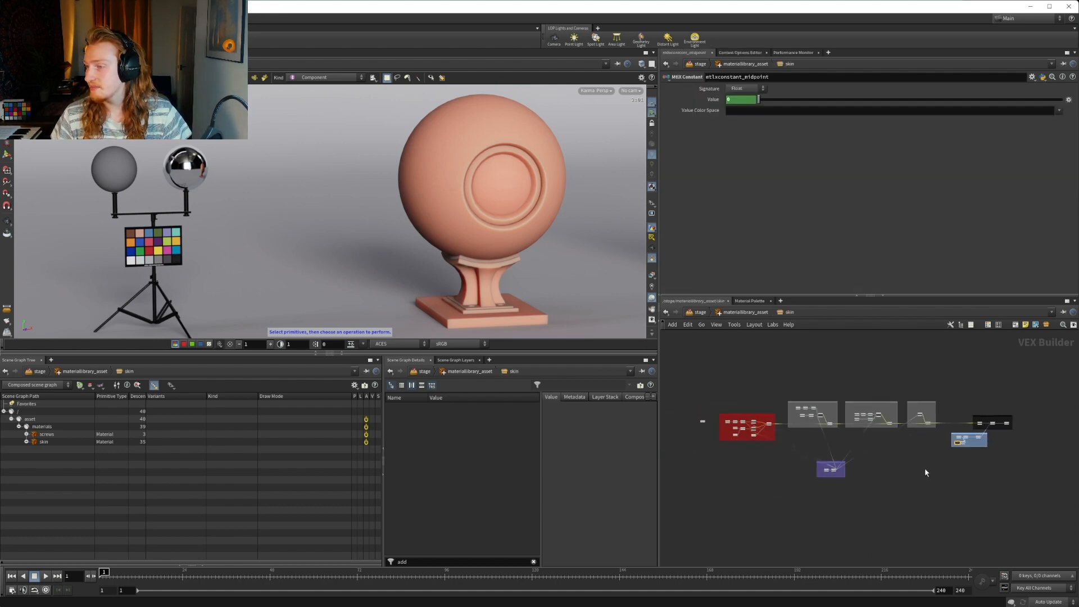
pyautogui.scroll(4, 925, 469)
pyautogui.moveTo(871, 446); pyautogui.dragTo(980, 464, button='middle')
pyautogui.moveTo(745, 452); pyautogui.dragTo(844, 476, button='middle')
pyautogui.scroll(7, 783, 409)
pyautogui.moveTo(709, 385); pyautogui.dragTo(884, 394, button='middle')
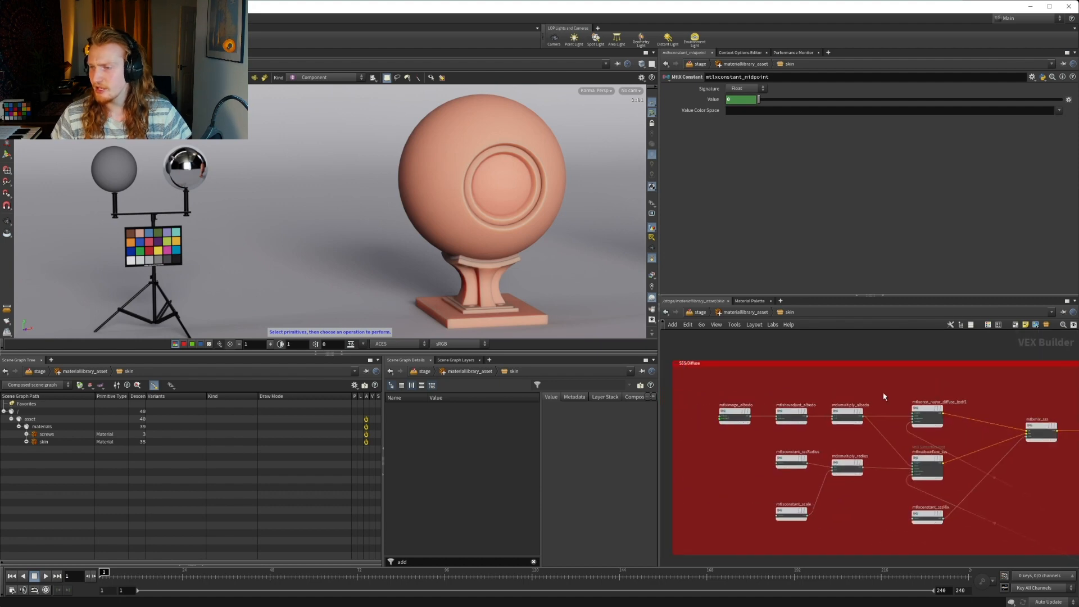
# Examine how the Oren-Nayar diffuse and subsurface nodes combine in mtlxmix_sss and connect onward to the specular group
pyautogui.scroll(3, 898, 414)
pyautogui.moveTo(1048, 413); pyautogui.dragTo(934, 386, button='middle')
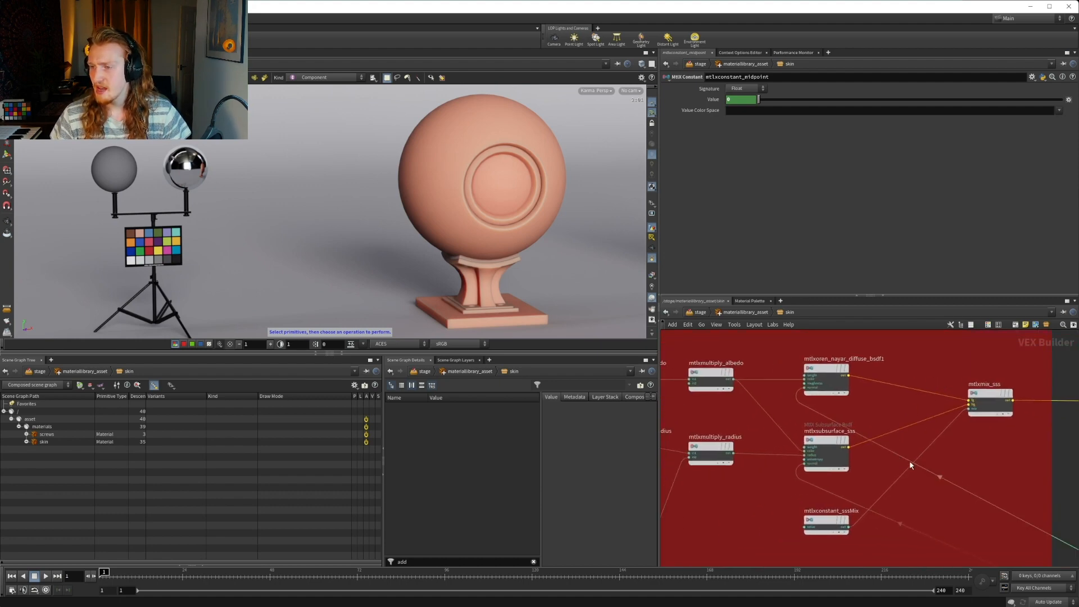
pyautogui.moveTo(985, 468)
pyautogui.mouseDown(button='middle')
pyautogui.moveTo(795, 407)
pyautogui.moveTo(875, 441)
pyautogui.moveTo(805, 486)
pyautogui.mouseUp(button='middle')
pyautogui.scroll(-4, 826, 423)
pyautogui.moveTo(873, 470)
pyautogui.mouseDown(button='middle')
pyautogui.moveTo(766, 489)
pyautogui.moveTo(722, 513)
pyautogui.mouseUp(button='middle')
pyautogui.moveTo(738, 464); pyautogui.dragTo(923, 460, button='middle')
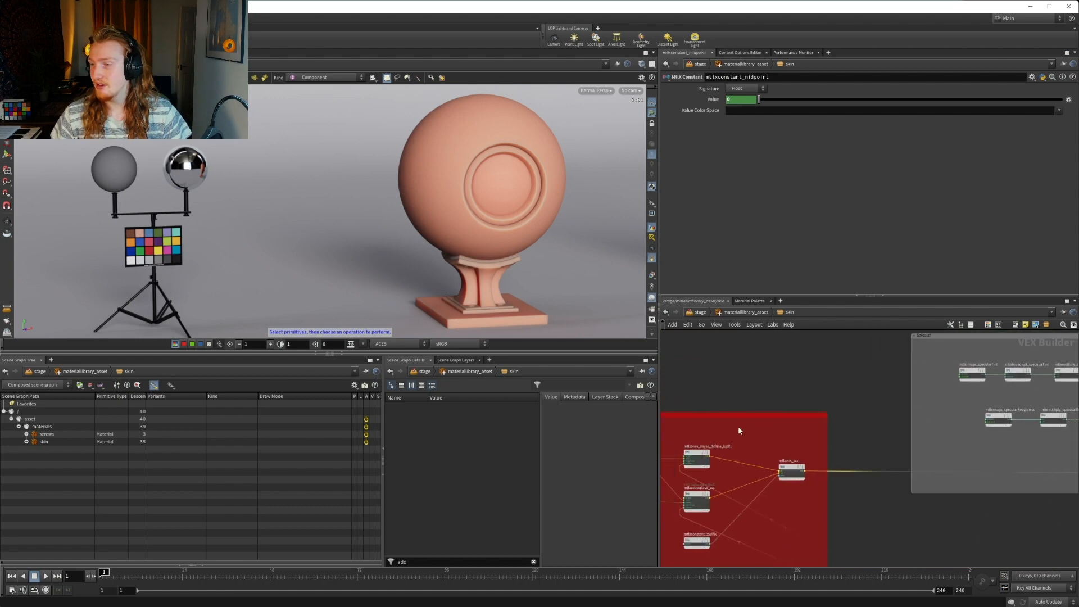
pyautogui.moveTo(738, 430); pyautogui.dragTo(1071, 401, button='middle')
pyautogui.scroll(5, 950, 443)
pyautogui.moveTo(1004, 436); pyautogui.dragTo(862, 435, button='middle')
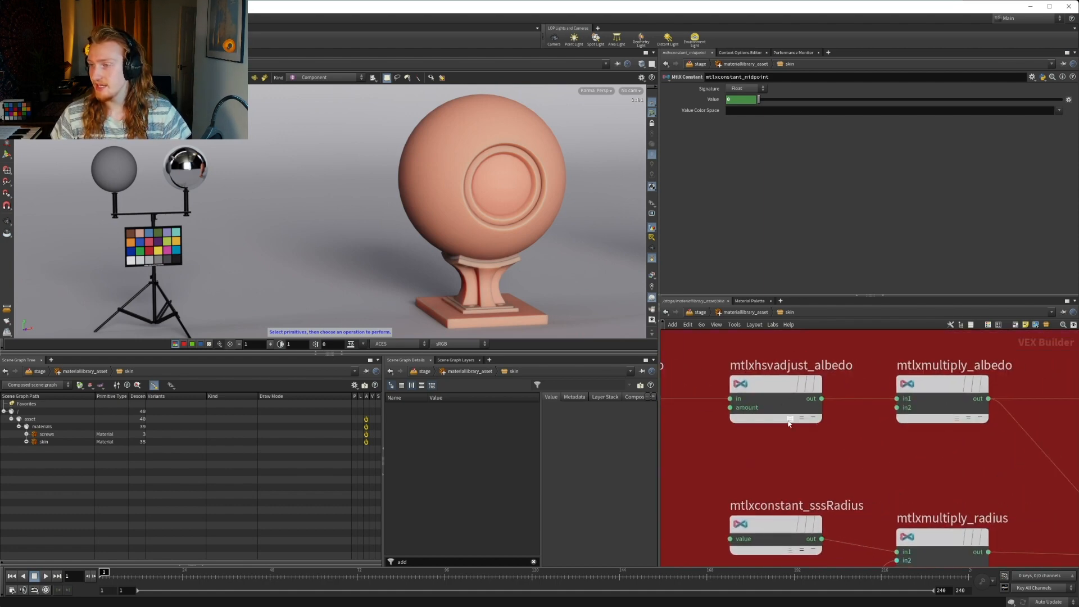
# Inspect the parameters of the albedo chain: mtlximage_albedo, mtlxhsvadjust_albedo and mtlxmultiply_albedo
pyautogui.click(789, 422)
pyautogui.moveTo(674, 388); pyautogui.dragTo(816, 406, button='middle')
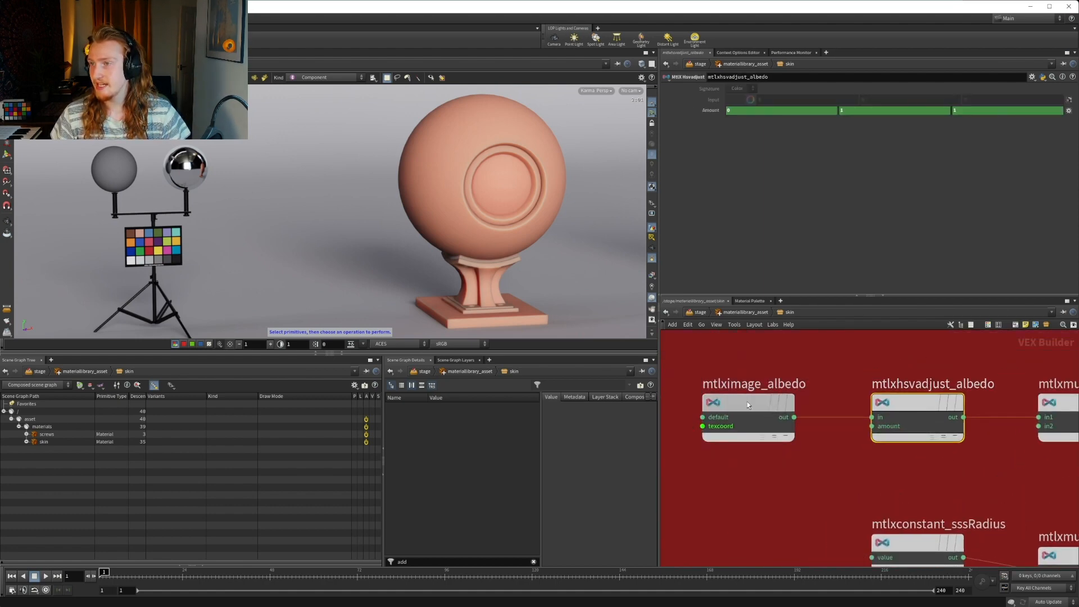
pyautogui.click(747, 402)
pyautogui.moveTo(922, 394); pyautogui.dragTo(802, 386, button='middle')
pyautogui.click(798, 389)
pyautogui.moveTo(886, 362); pyautogui.dragTo(830, 353, button='middle')
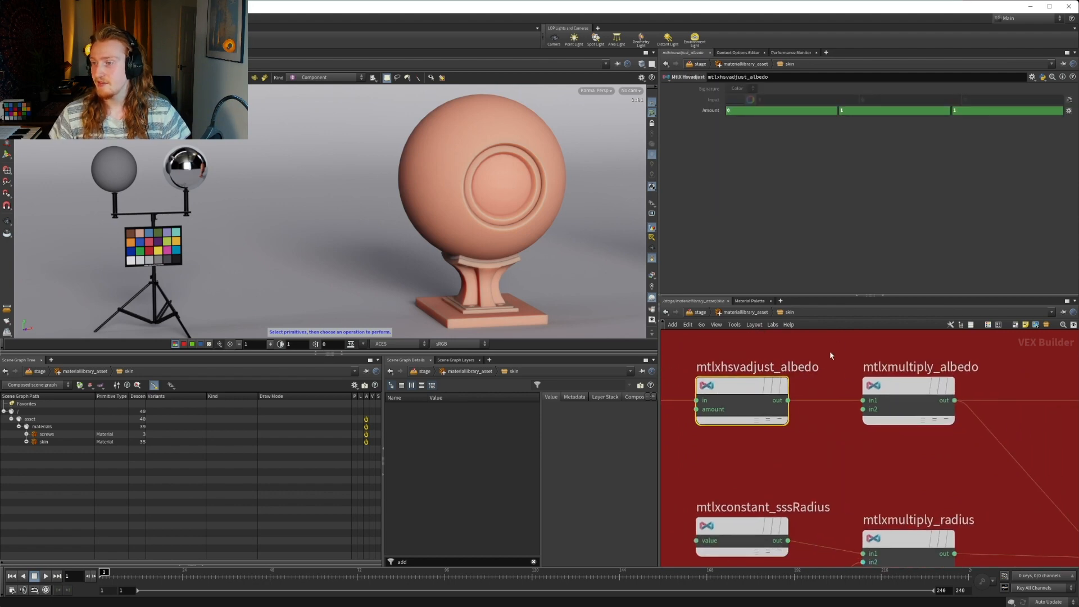
pyautogui.click(905, 387)
# Trace the scattering radius nodes into mtlxsubsurface_sss, and inspect mtlxconstant_sssMix and mtlxmix_sss
pyautogui.scroll(-4, 846, 414)
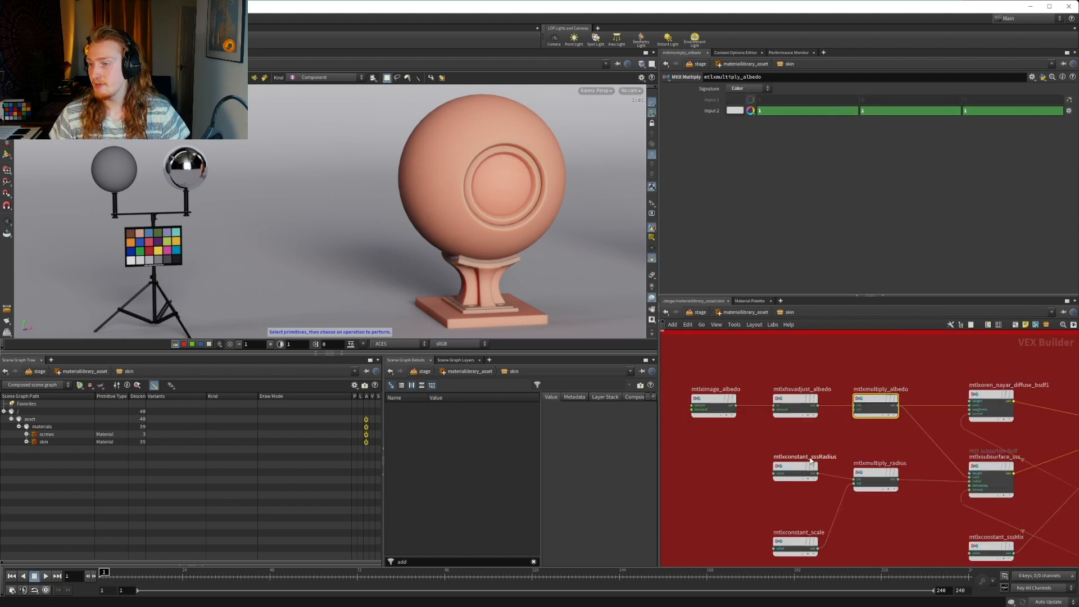
pyautogui.moveTo(802, 444); pyautogui.dragTo(747, 410, button='middle')
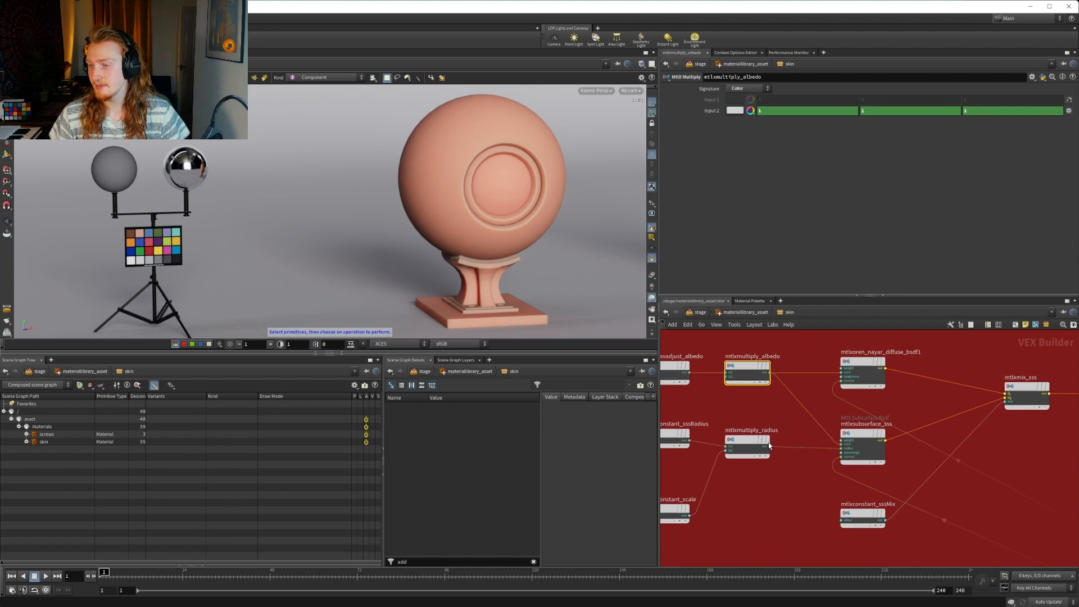
pyautogui.moveTo(987, 439); pyautogui.dragTo(922, 469, button='middle')
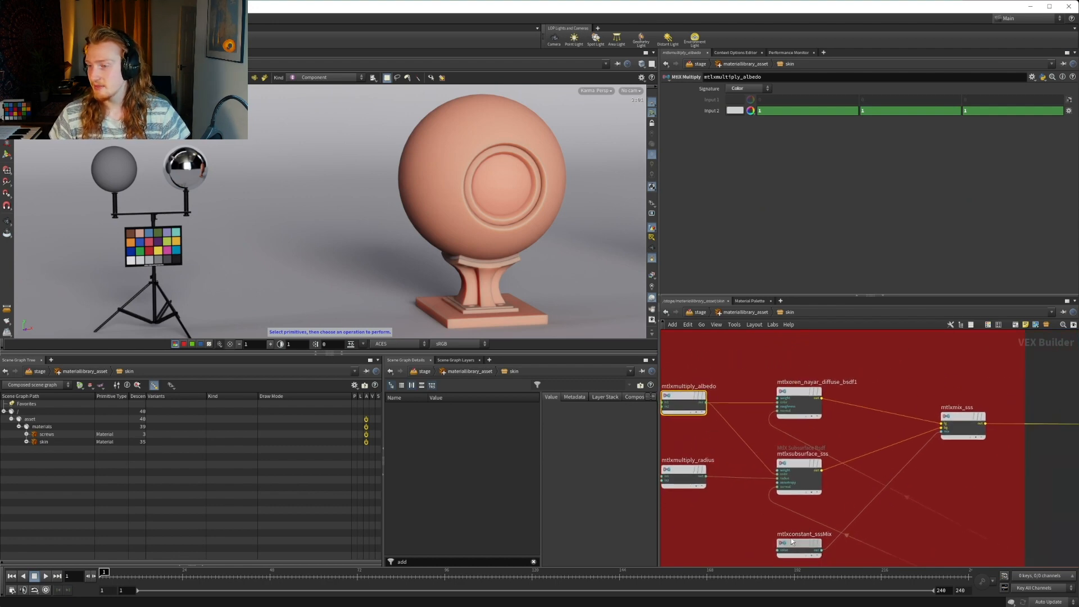
pyautogui.click(799, 544)
pyautogui.moveTo(934, 384); pyautogui.dragTo(845, 386, button='middle')
pyautogui.click(870, 427)
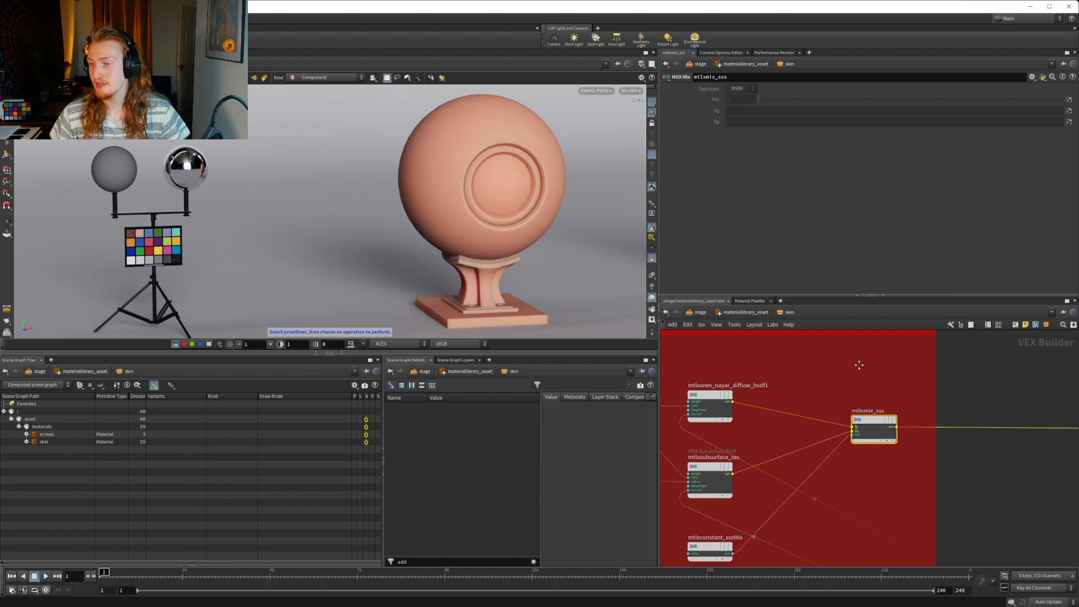
# Follow the shader chain through the specular, sebum and peach fuzz groups to see how each is layered
pyautogui.moveTo(859, 365); pyautogui.dragTo(810, 392, button='middle')
pyautogui.scroll(-4, 810, 392)
pyautogui.moveTo(905, 421); pyautogui.dragTo(727, 496, button='middle')
pyautogui.moveTo(838, 414); pyautogui.dragTo(889, 404, button='middle')
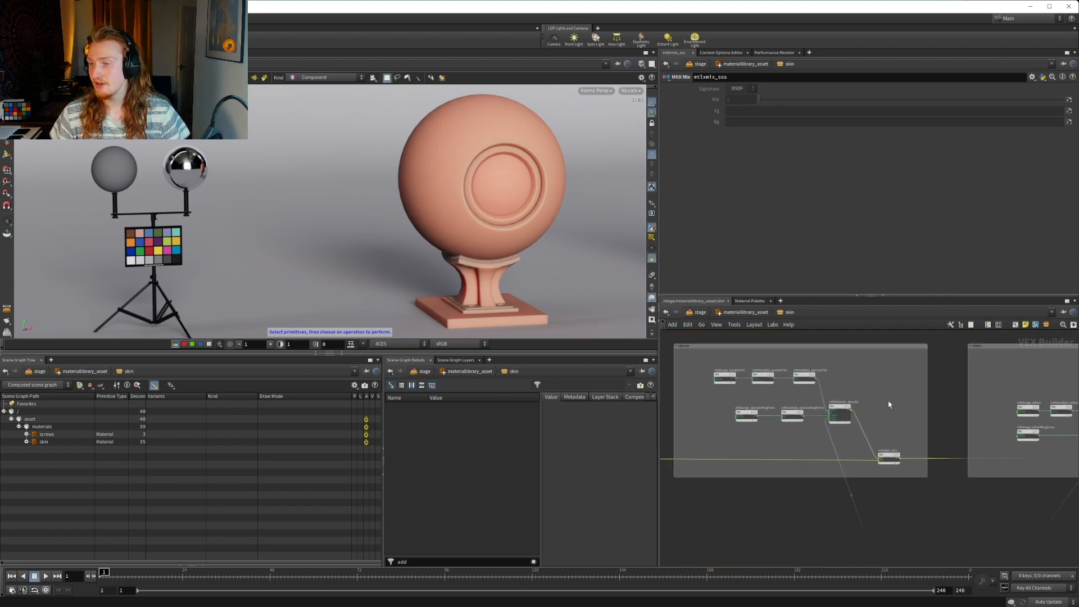
pyautogui.scroll(3, 889, 404)
pyautogui.scroll(-2, 960, 414)
pyautogui.moveTo(1055, 441); pyautogui.dragTo(884, 426, button='middle')
pyautogui.scroll(1, 884, 426)
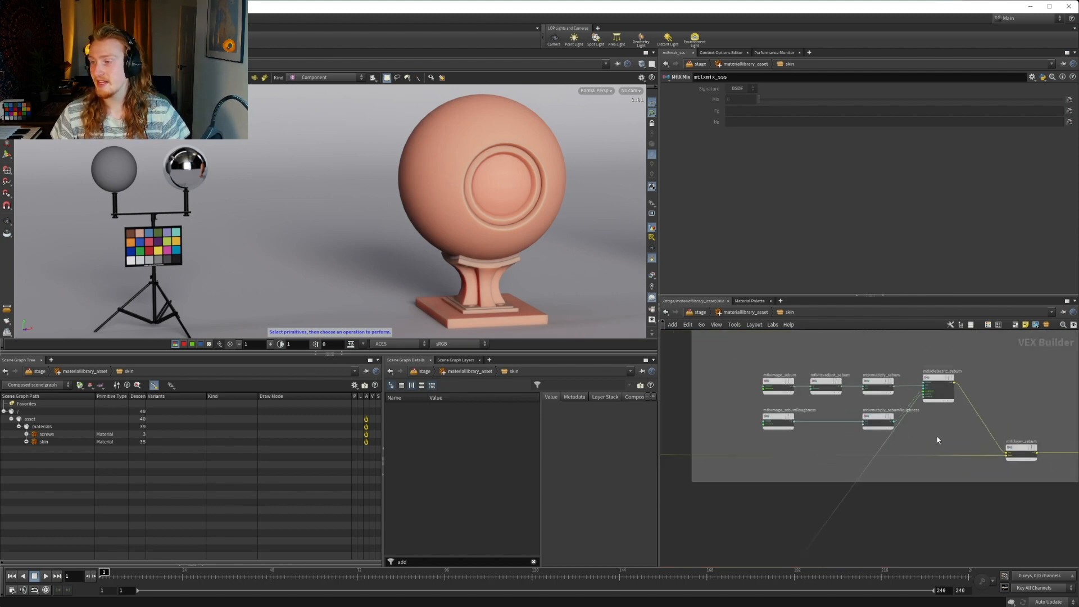
pyautogui.moveTo(1072, 442); pyautogui.dragTo(740, 430, button='middle')
pyautogui.scroll(-2, 740, 430)
pyautogui.moveTo(809, 394); pyautogui.dragTo(790, 435, button='middle')
pyautogui.scroll(5, 869, 442)
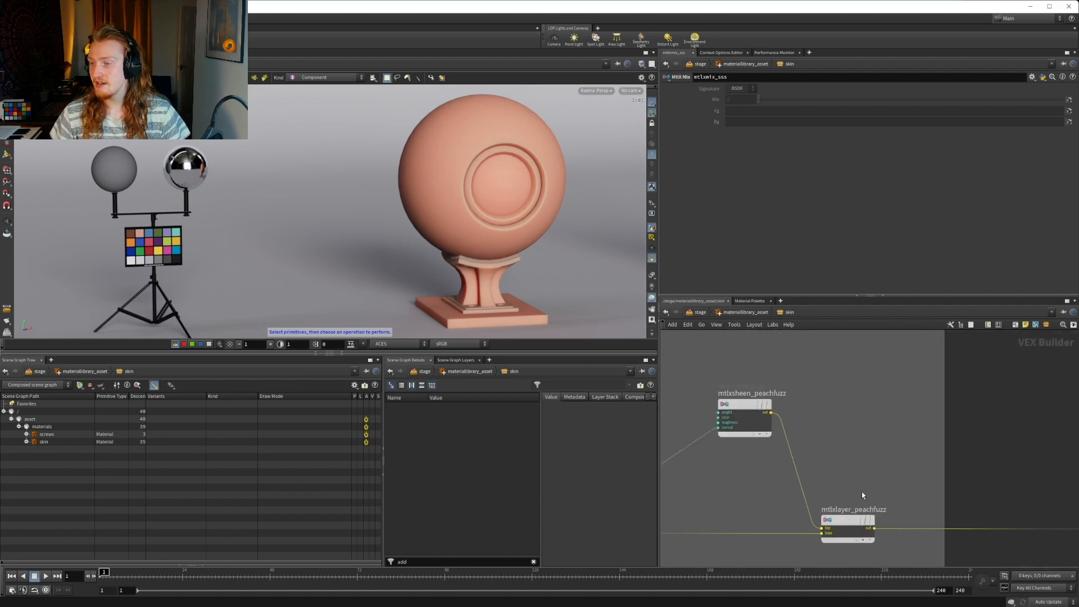
# Examine the output group's surface and surface material nodes and the Displacement group that feeds them
pyautogui.scroll(-5, 863, 495)
pyautogui.moveTo(912, 542); pyautogui.dragTo(834, 470, button='middle')
pyautogui.moveTo(937, 488); pyautogui.dragTo(717, 448, button='middle')
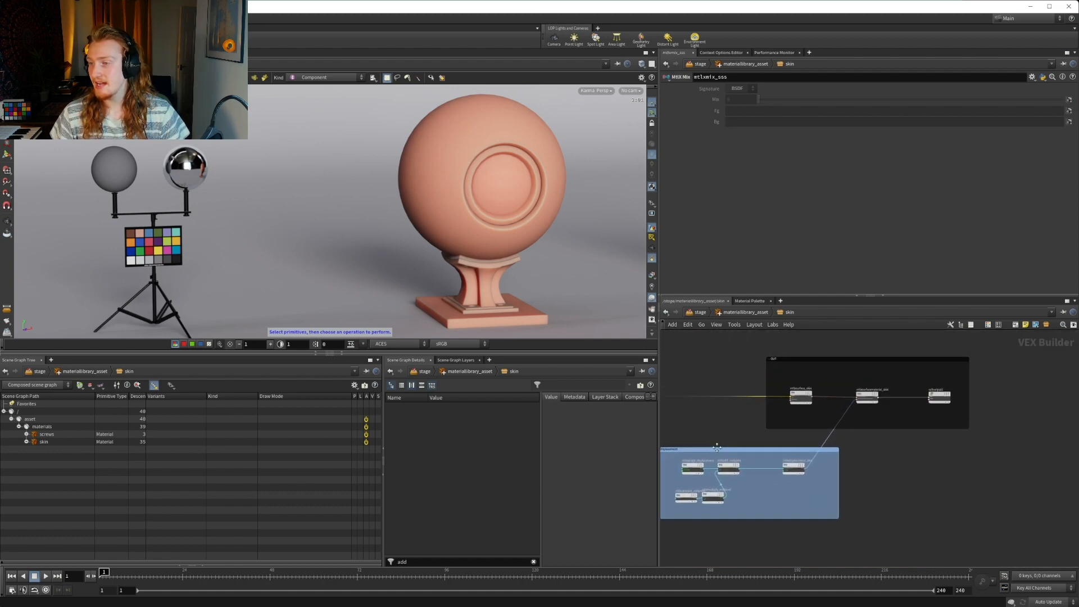
pyautogui.scroll(3, 821, 419)
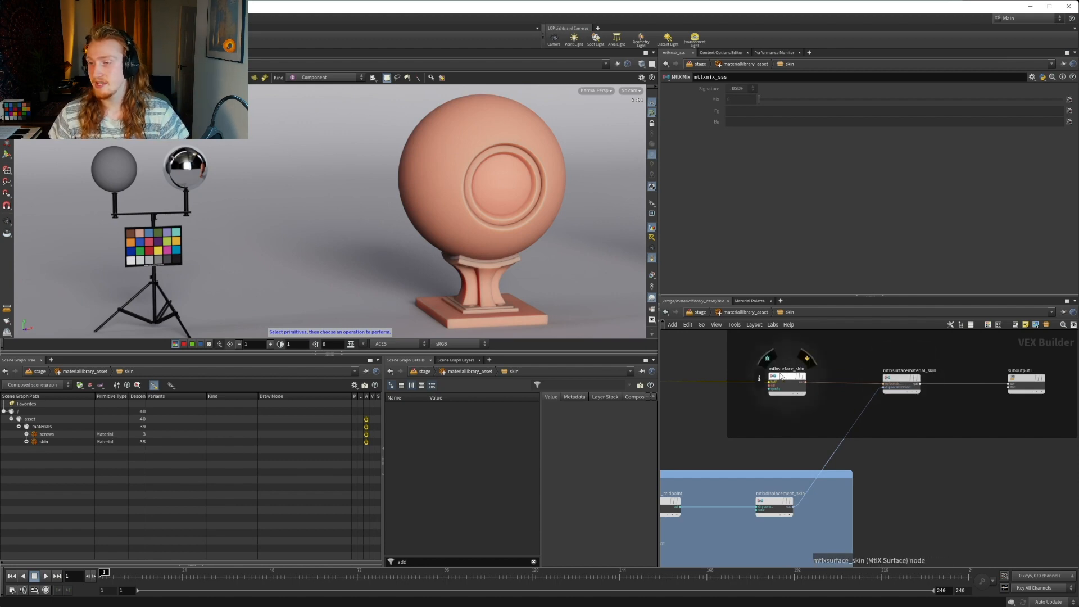
pyautogui.moveTo(962, 421); pyautogui.dragTo(940, 428, button='middle')
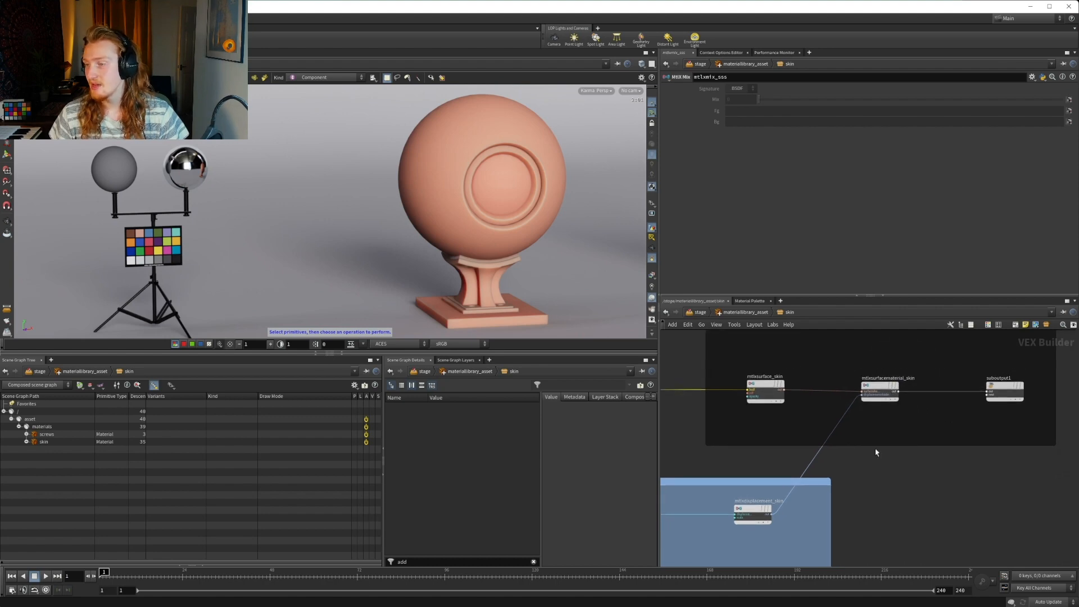
pyautogui.moveTo(877, 453); pyautogui.dragTo(995, 427, button='middle')
pyautogui.moveTo(854, 500); pyautogui.dragTo(913, 428, button='middle')
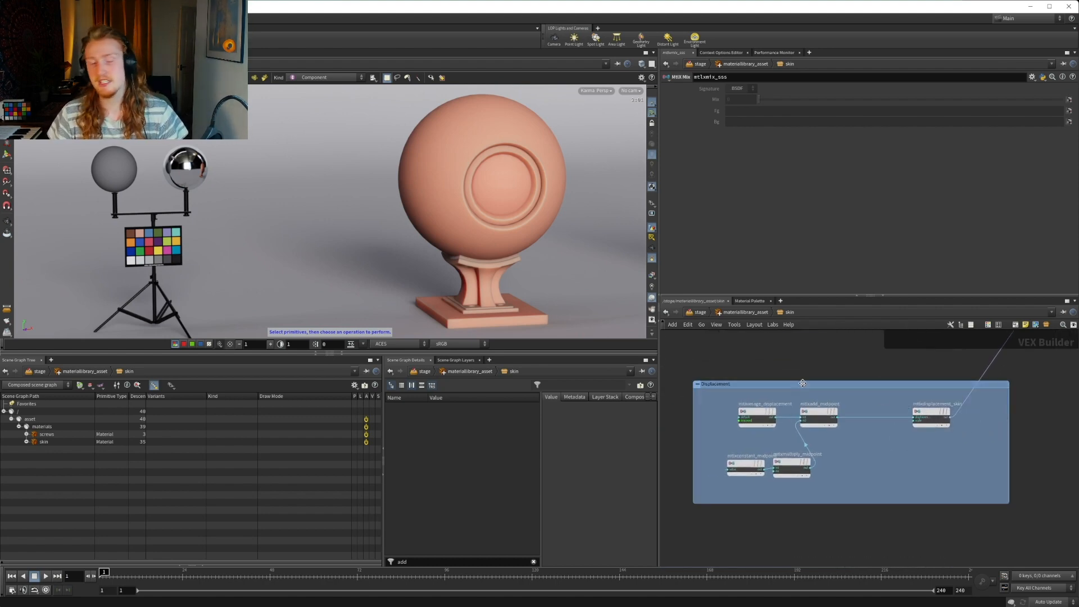
pyautogui.moveTo(819, 356); pyautogui.dragTo(858, 308, button='middle')
pyautogui.moveTo(740, 380); pyautogui.dragTo(769, 418, button='middle')
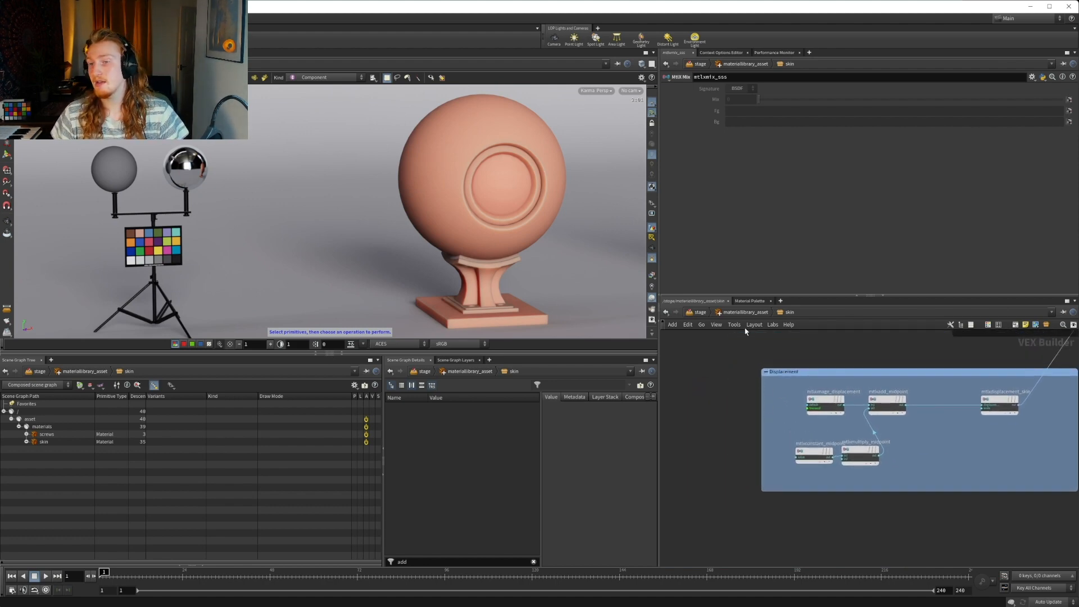
# Survey how the displacement, sebum and neighbouring layer groups connect along the skin network's shader chain
pyautogui.scroll(-3, 780, 400)
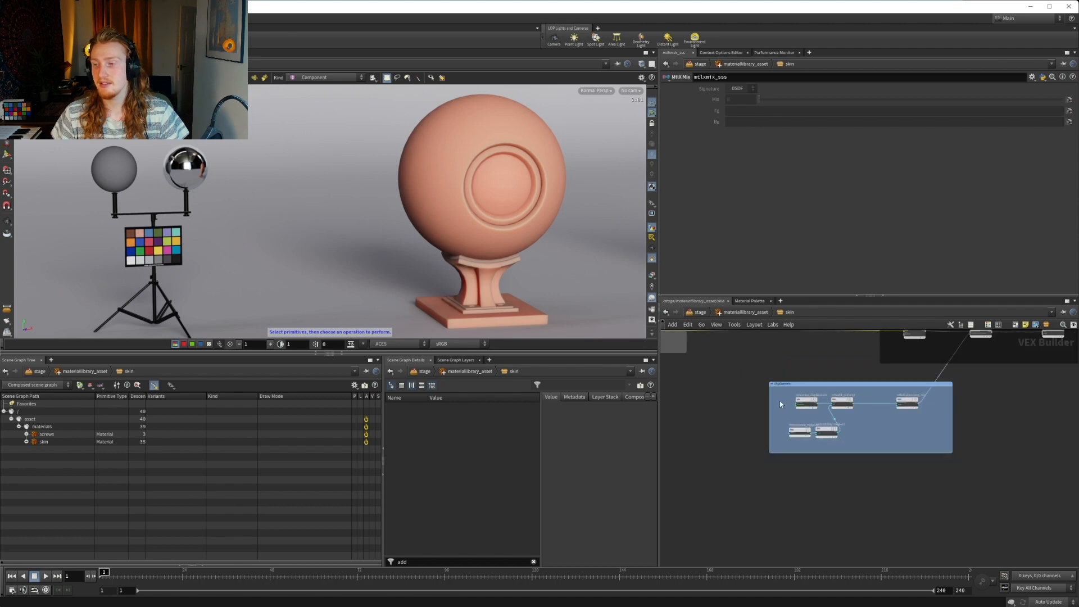
pyautogui.moveTo(739, 405); pyautogui.dragTo(863, 447, button='middle')
pyautogui.scroll(-3, 798, 424)
pyautogui.moveTo(788, 448); pyautogui.dragTo(910, 451, button='middle')
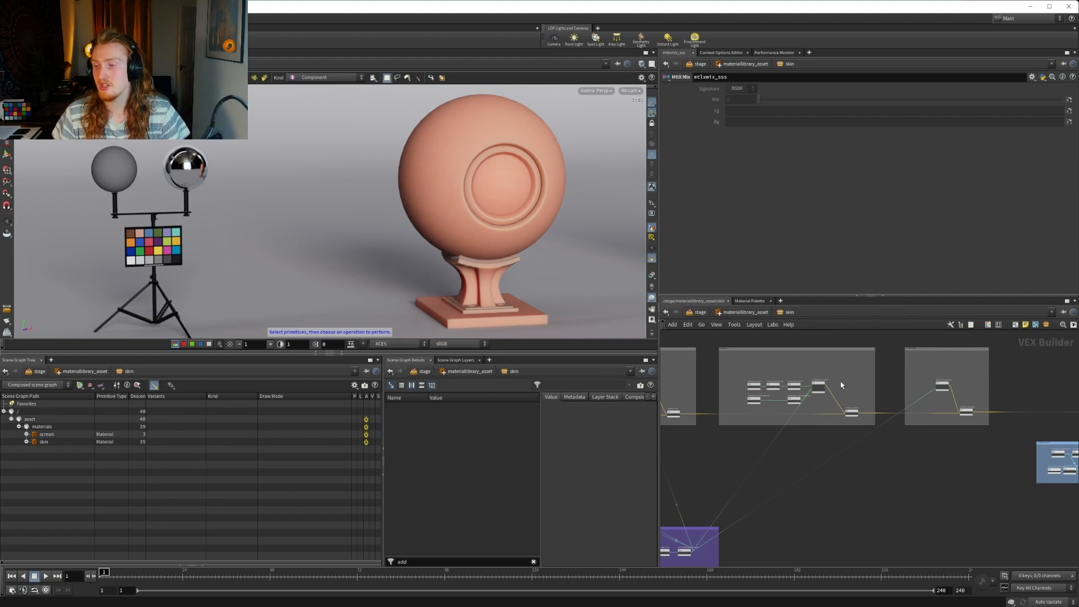
pyautogui.scroll(4, 739, 404)
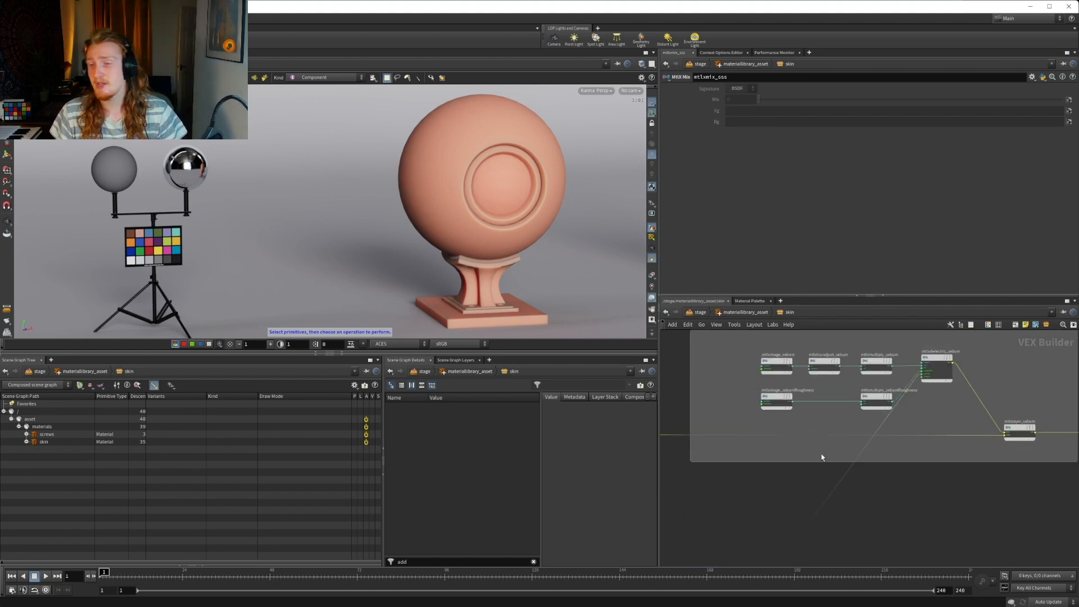
pyautogui.scroll(-1, 905, 528)
pyautogui.moveTo(947, 527); pyautogui.dragTo(861, 497, button='middle')
pyautogui.scroll(-6, 861, 497)
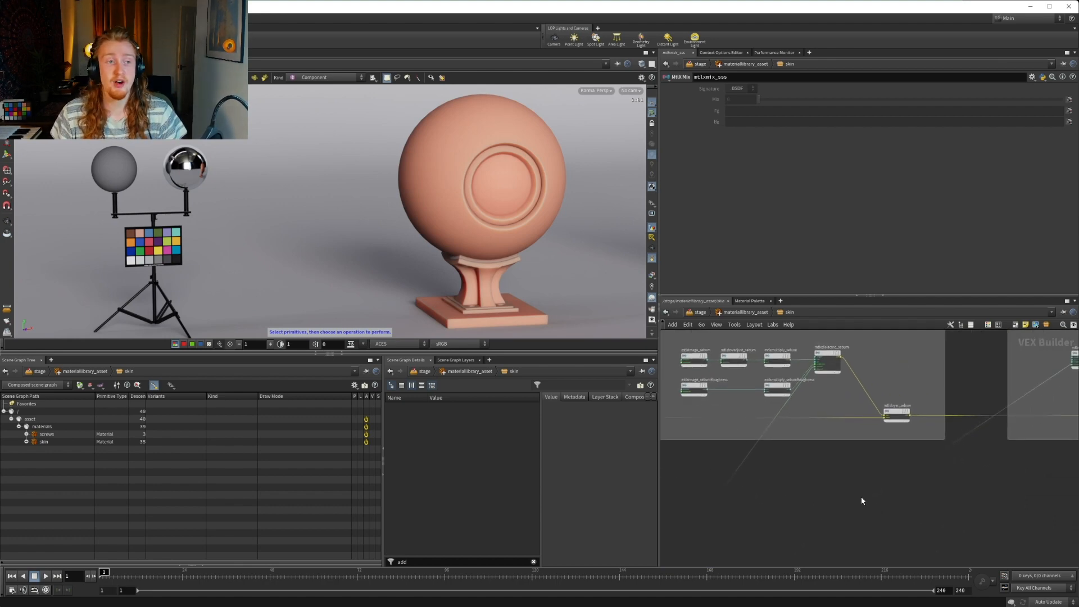
# Add a MaterialX Subnet node below the skin subnetwork in materiallibrary_asset
pyautogui.click(746, 312)
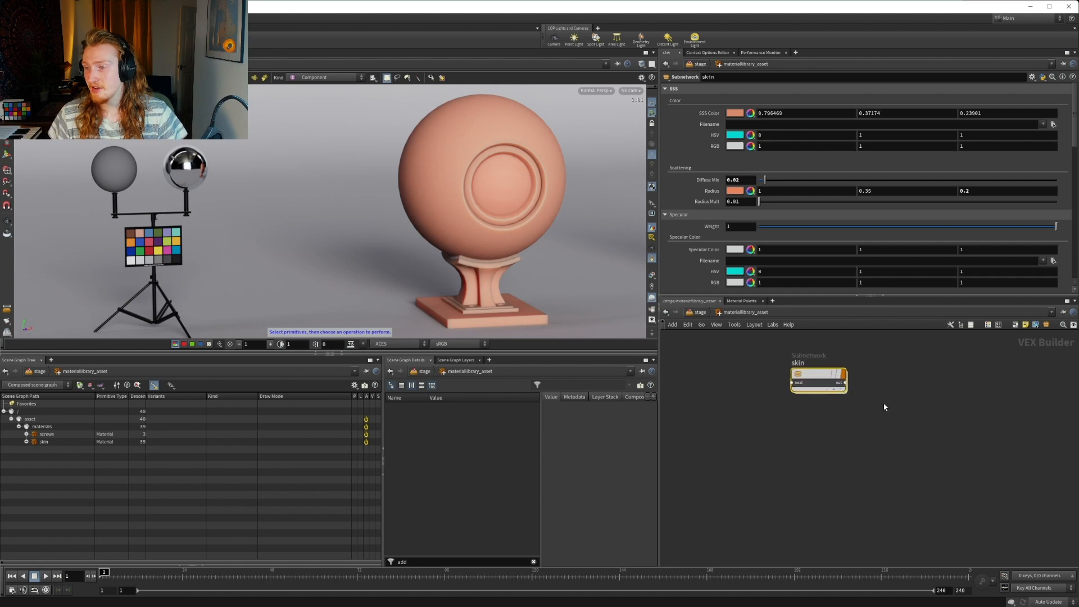
pyautogui.press('Tab')
pyautogui.write('sub')
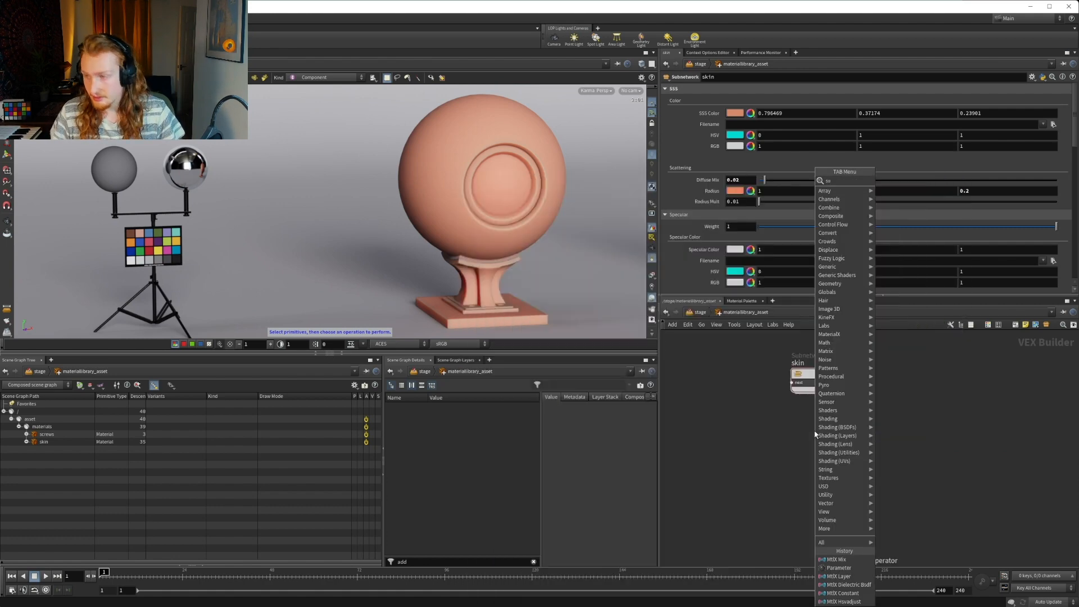
pyautogui.press('Down')
pyautogui.press('Down')
pyautogui.press('Down')
pyautogui.press('Down')
pyautogui.press('Down')
pyautogui.press('Down')
pyautogui.press('Down')
pyautogui.press('Down')
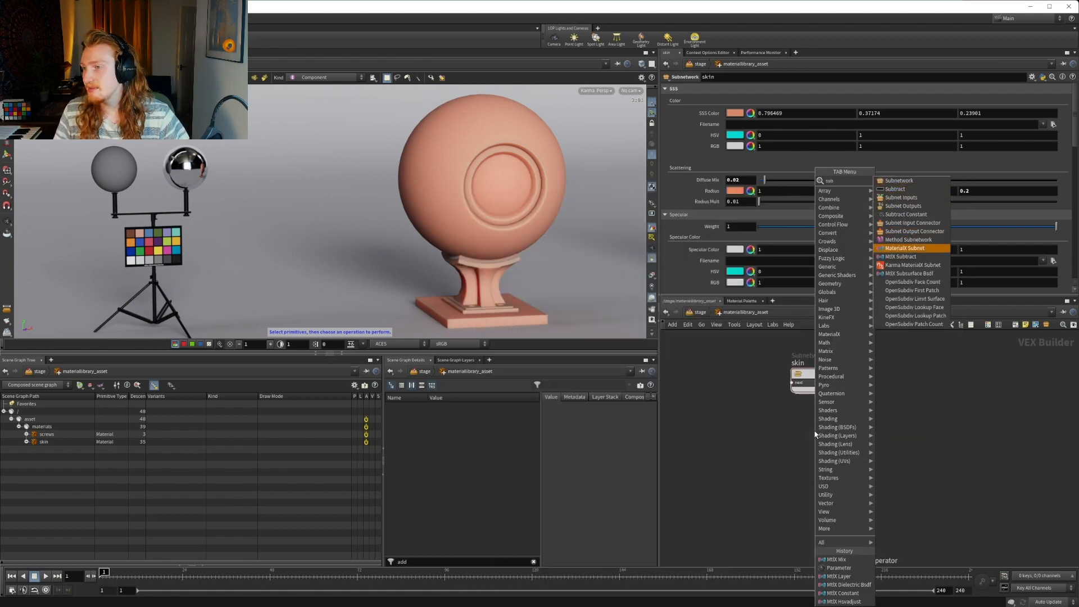
pyautogui.press('Return')
pyautogui.click(810, 458)
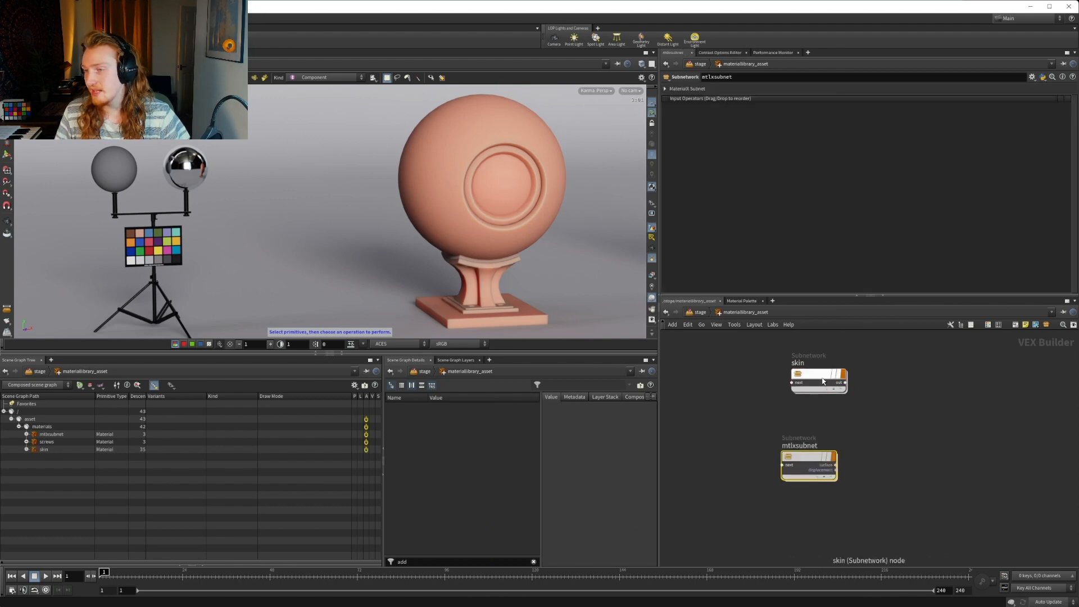
# Inspect mtlxsurface_skin and mtlxsurfacematerial_skin in the skin network's OUT group and how they feed the suboutput
pyautogui.doubleClick(821, 378)
pyautogui.scroll(-5, 987, 464)
pyautogui.moveTo(1012, 452); pyautogui.dragTo(929, 434, button='middle')
pyautogui.scroll(15, 930, 435)
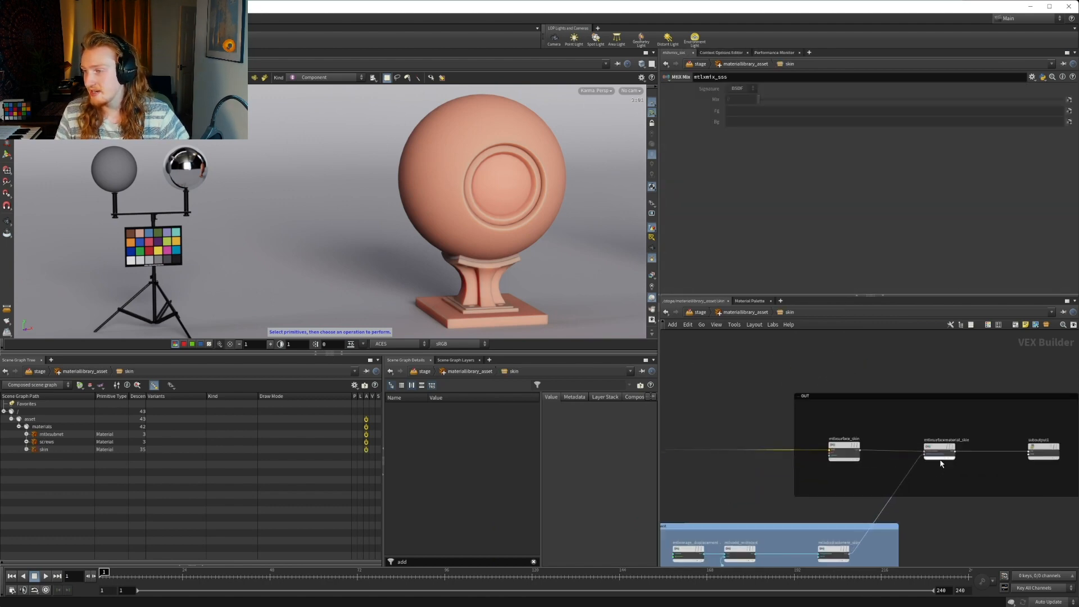
pyautogui.moveTo(909, 393); pyautogui.dragTo(818, 372, button='middle')
pyautogui.click(837, 406)
pyautogui.moveTo(752, 387); pyautogui.dragTo(937, 394, button='middle')
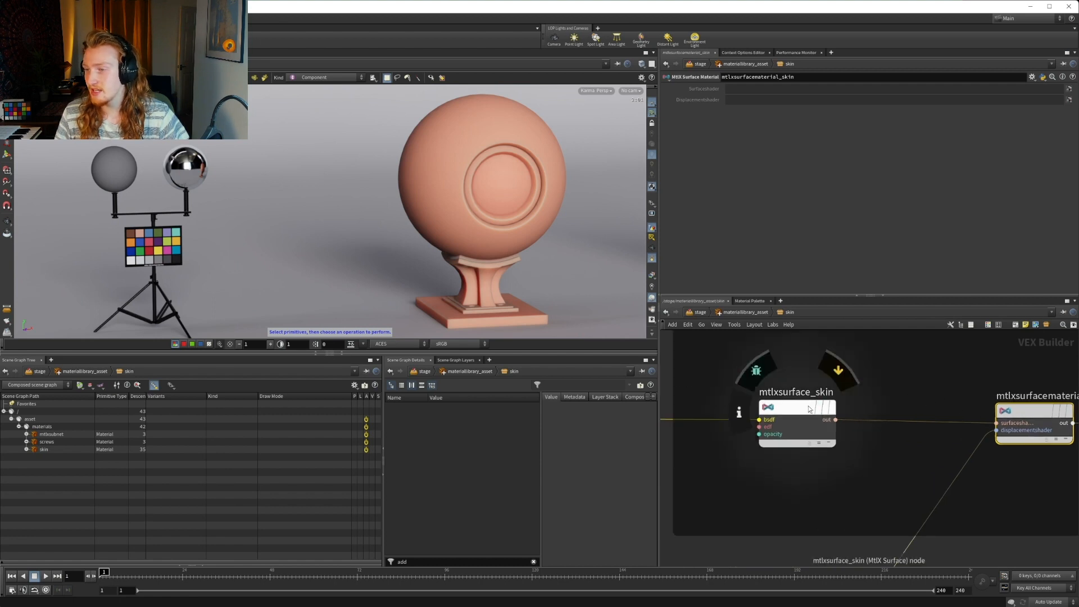
pyautogui.click(787, 407)
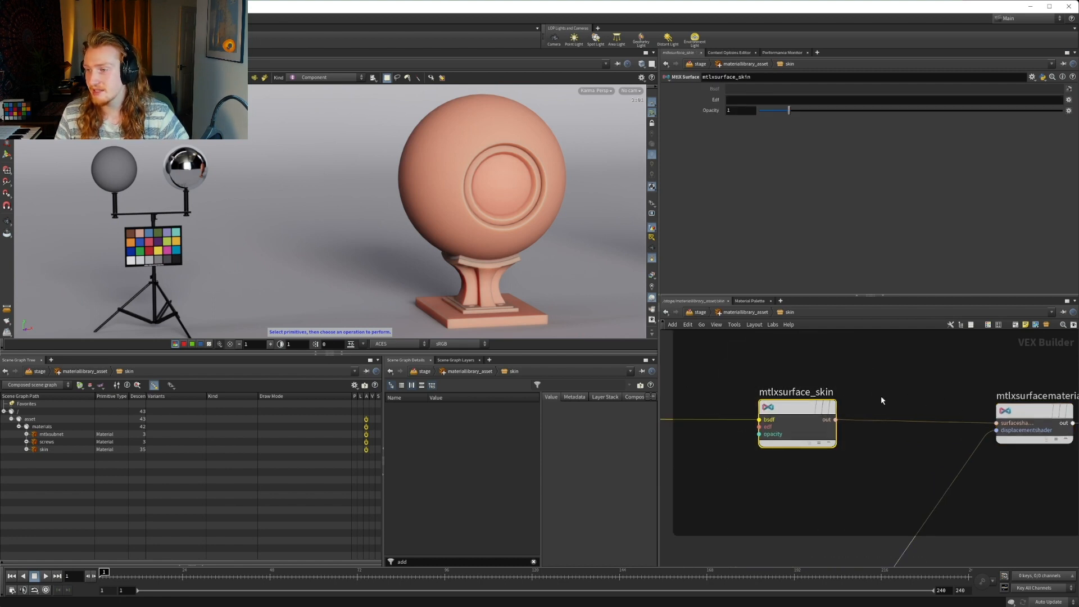
pyautogui.moveTo(881, 396); pyautogui.dragTo(815, 395, button='middle')
pyautogui.click(966, 411)
pyautogui.moveTo(976, 412); pyautogui.dragTo(817, 397, button='middle')
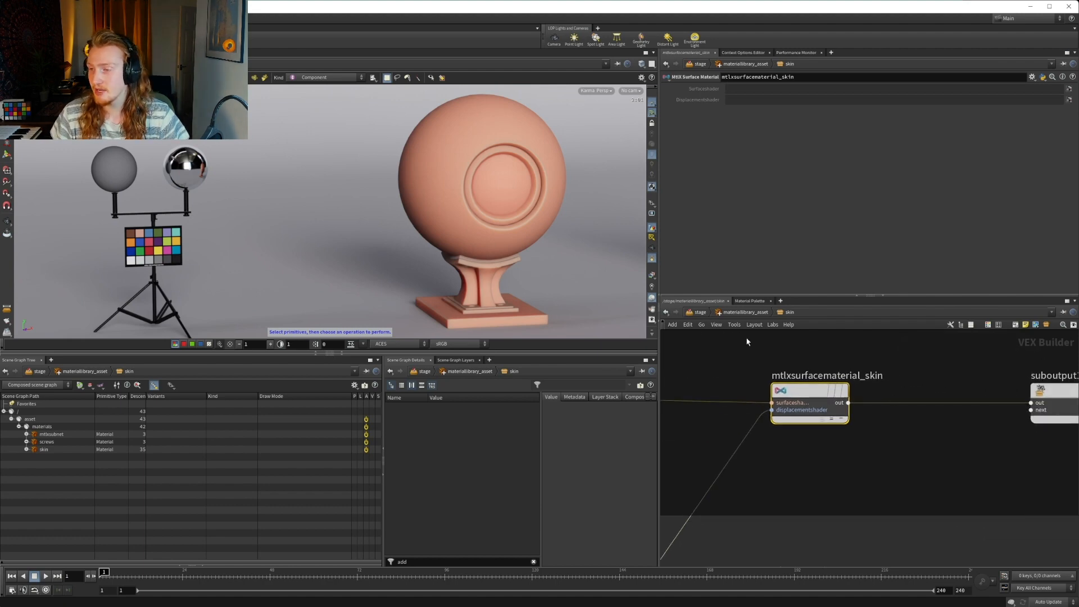
pyautogui.moveTo(850, 365); pyautogui.dragTo(746, 361, button='middle')
# Examine the mtlxsurface, surface_output and displacement_output nodes inside mtlxsubnet
pyautogui.click(745, 312)
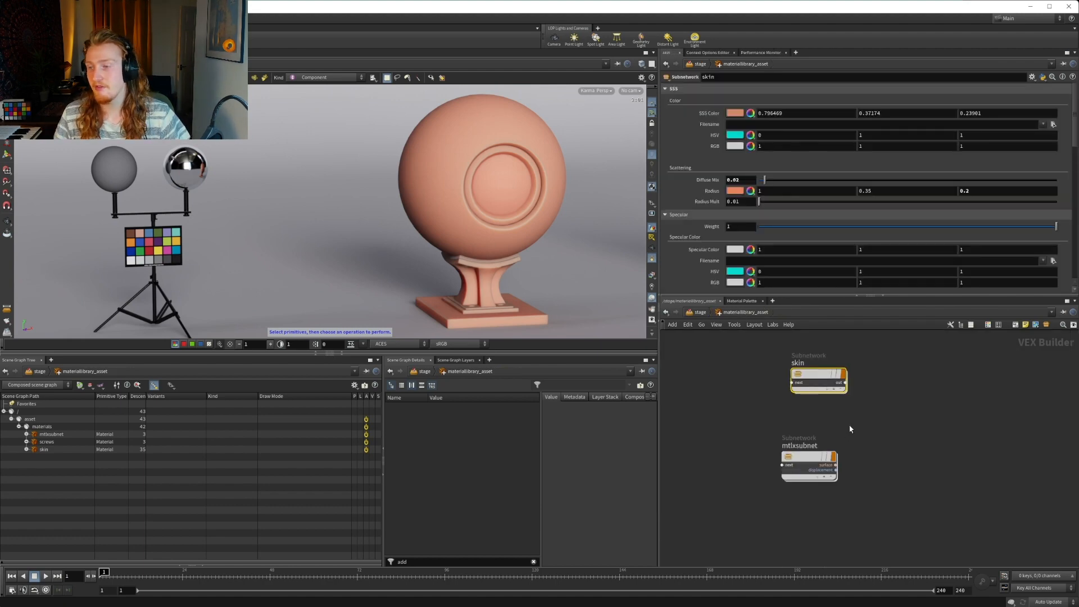
pyautogui.doubleClick(808, 458)
pyautogui.click(896, 404)
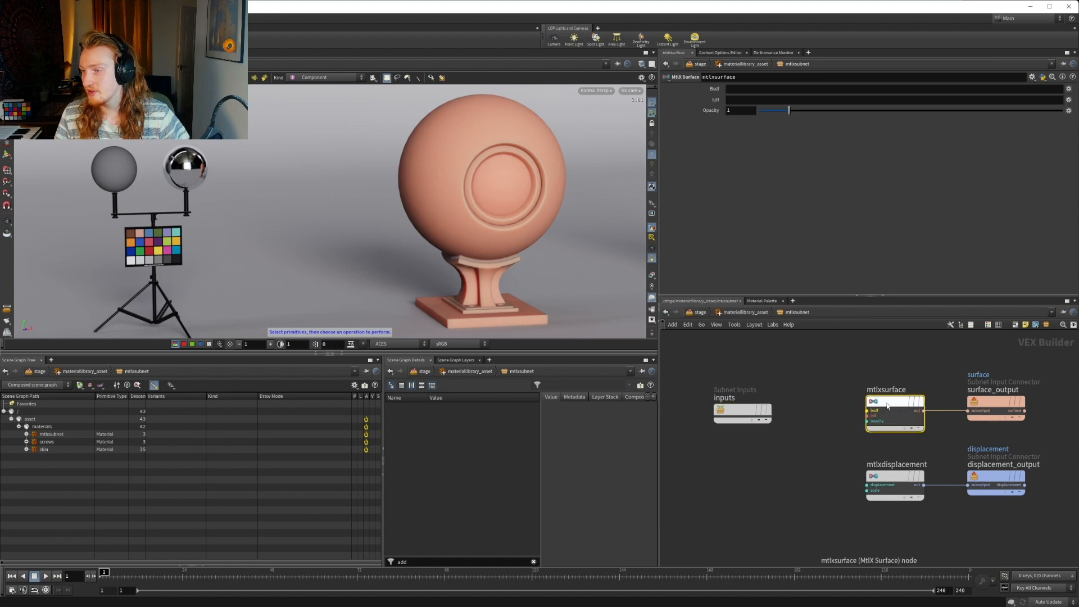
pyautogui.click(984, 404)
pyautogui.click(988, 478)
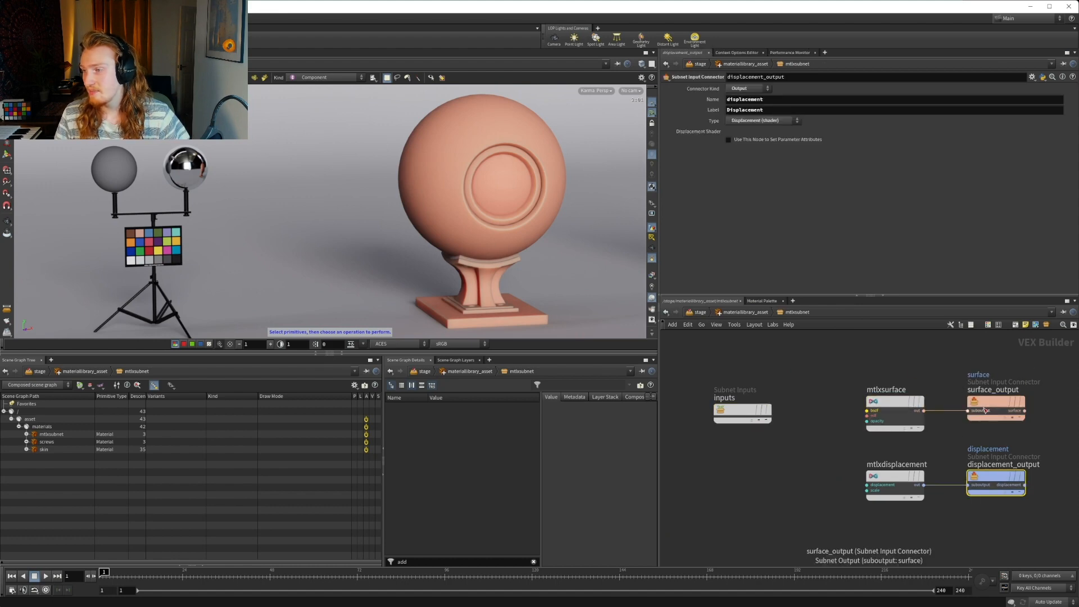
pyautogui.click(985, 410)
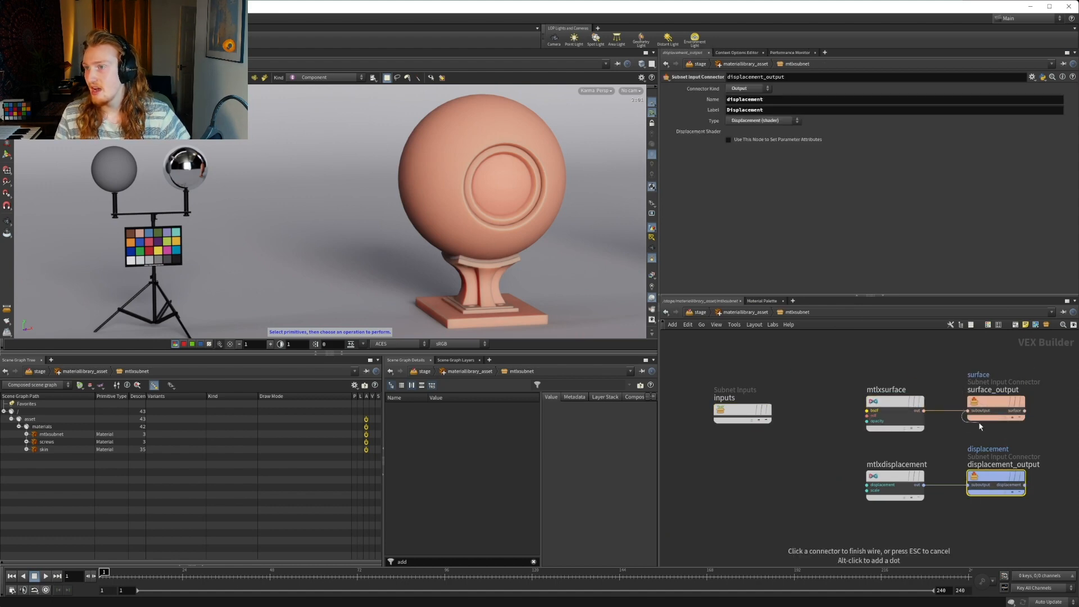
pyautogui.click(924, 410)
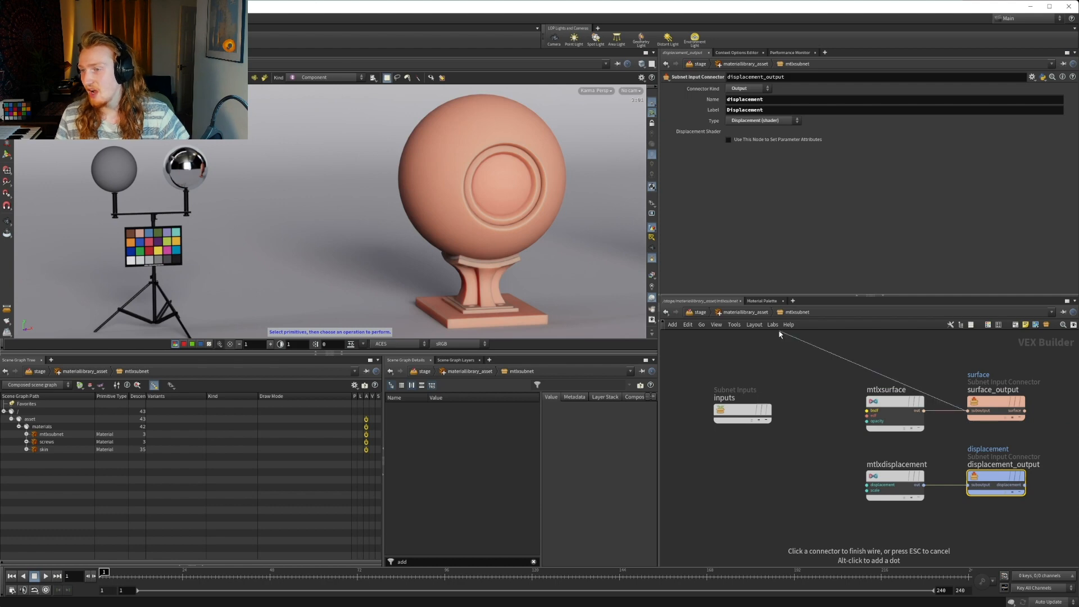
# Delete mtlxsubnet from the material library and place a plain Subnetwork node aligned below skin instead
pyautogui.click(742, 315)
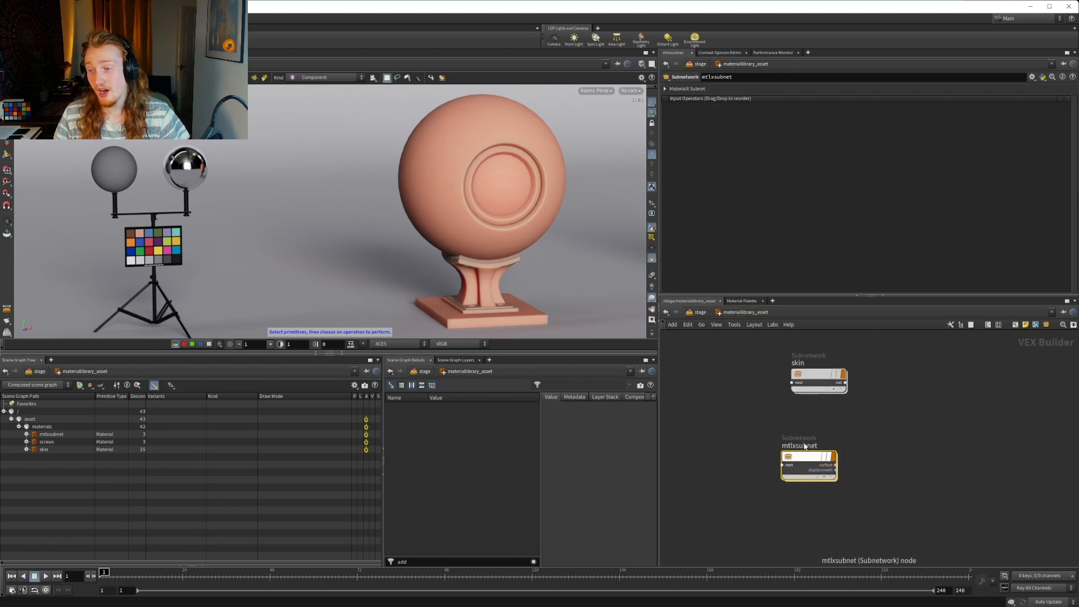
pyautogui.press('Delete')
pyautogui.press('Tab')
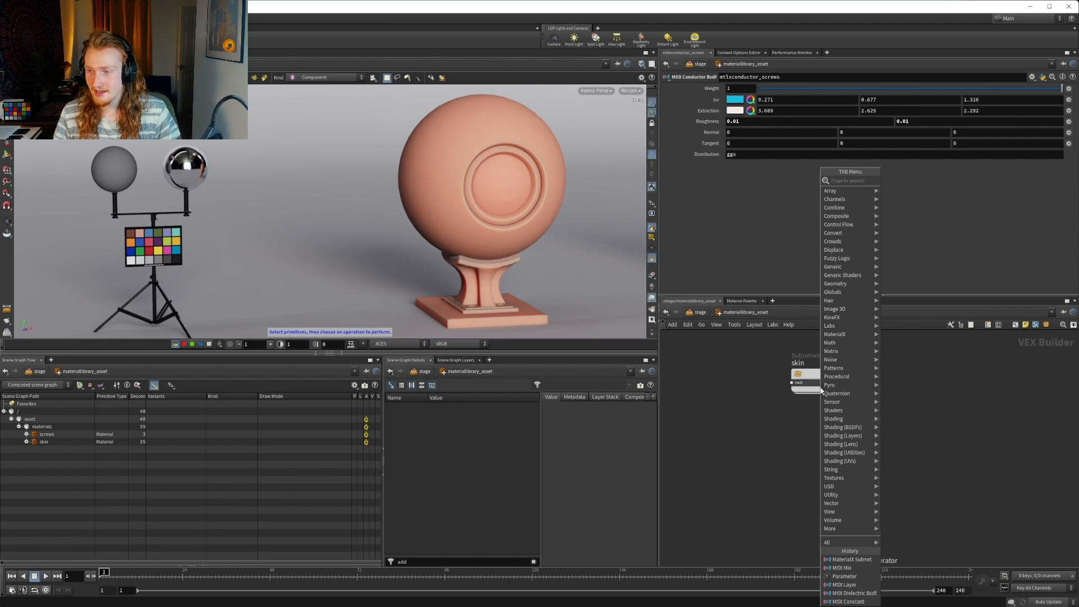
pyautogui.write('sub')
pyautogui.press('Down')
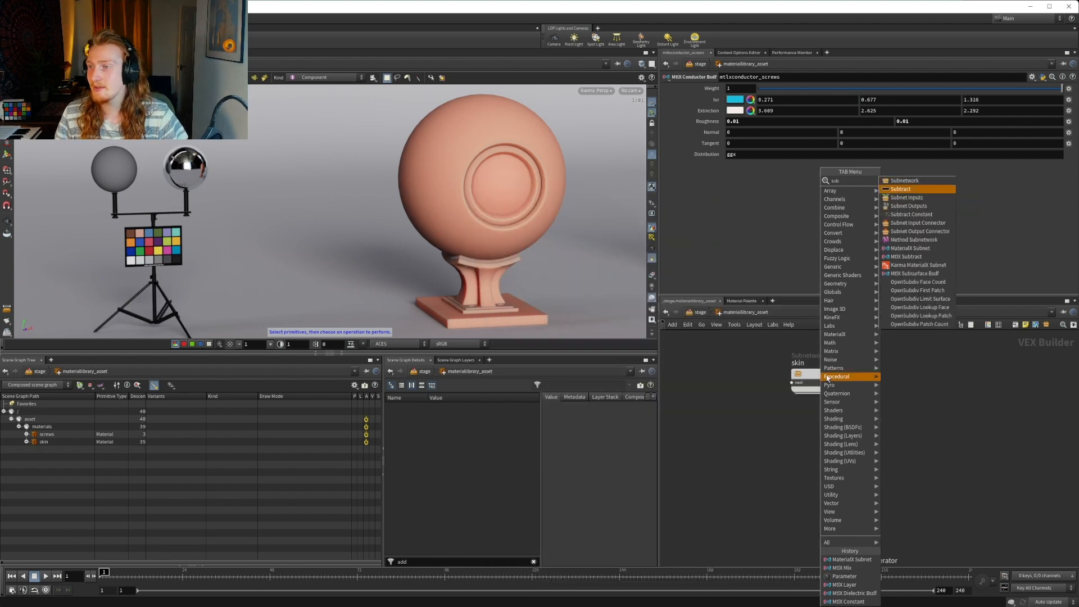
pyautogui.press('Up')
pyautogui.press('Return')
pyautogui.click(789, 446)
pyautogui.moveTo(790, 446); pyautogui.dragTo(819, 447)
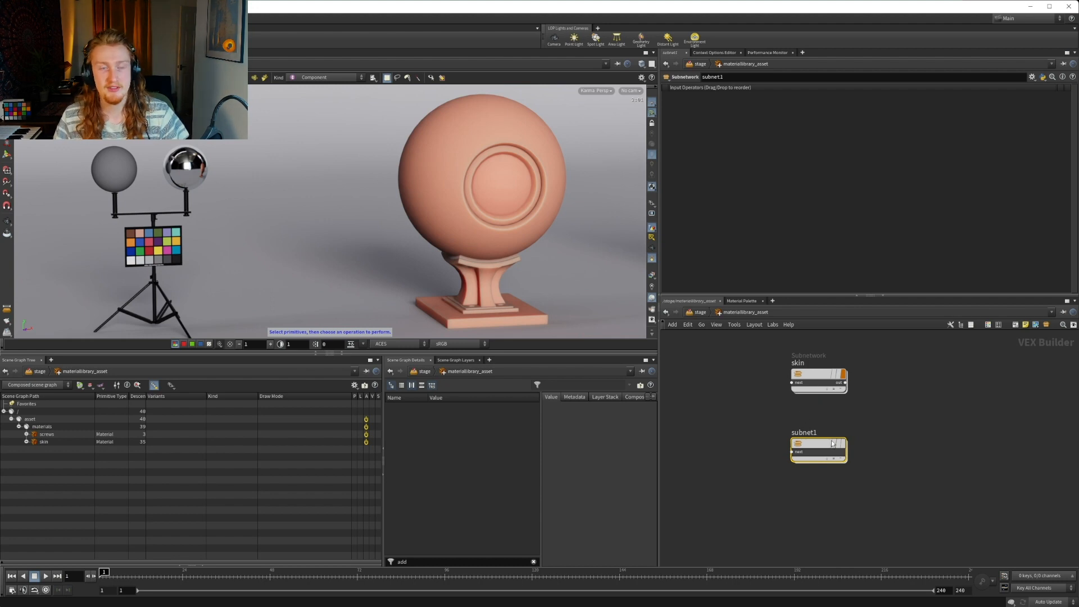
# Turn on the new subnetwork's material flag and rename the node to carpaint
pyautogui.click(843, 444)
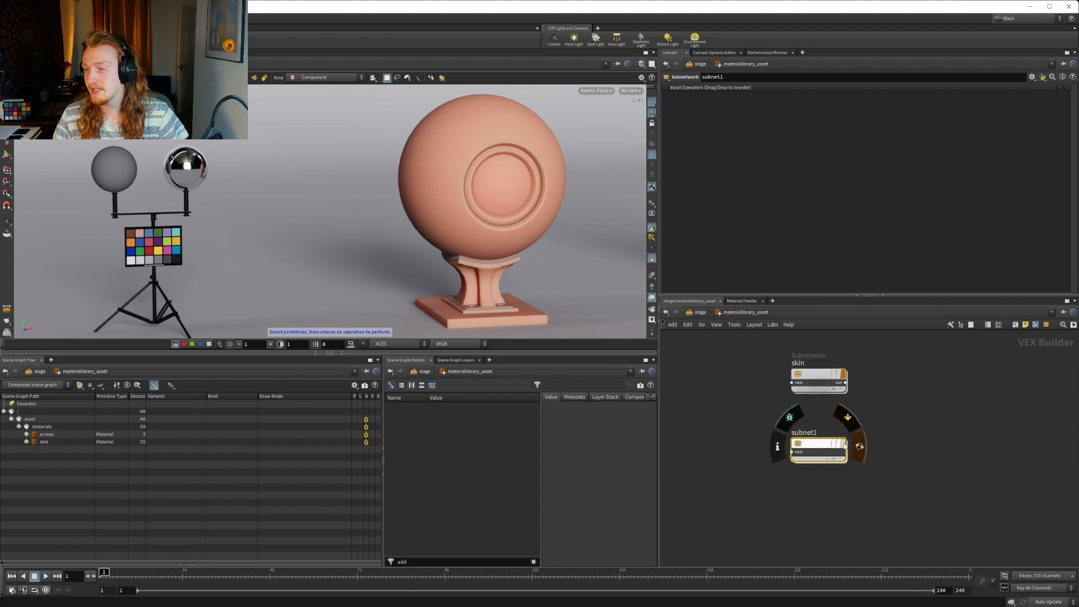
pyautogui.click(942, 422)
pyautogui.moveTo(846, 448)
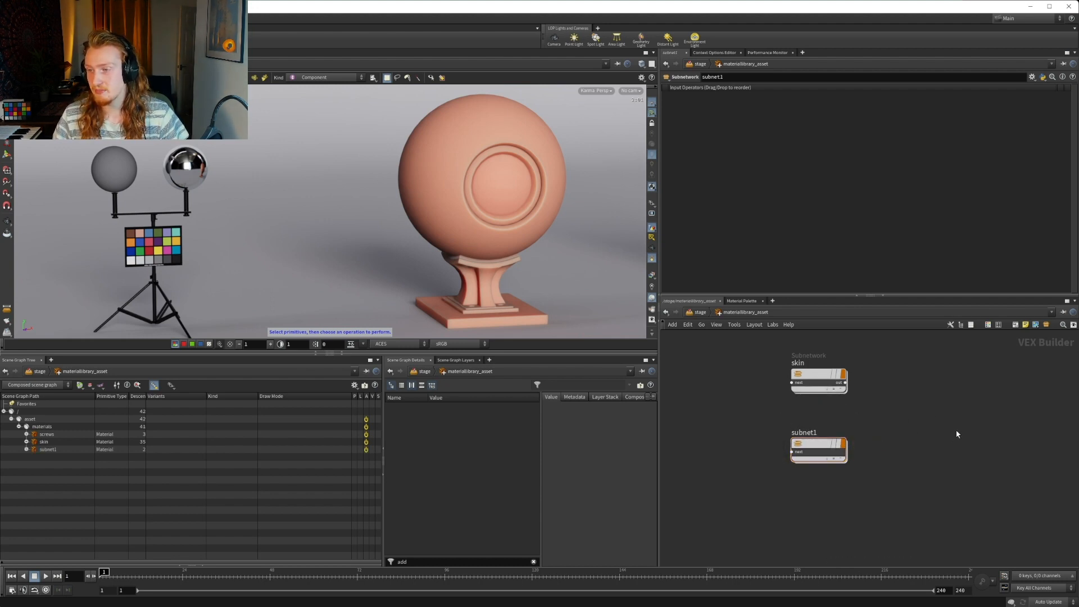
pyautogui.doubleClick(804, 432)
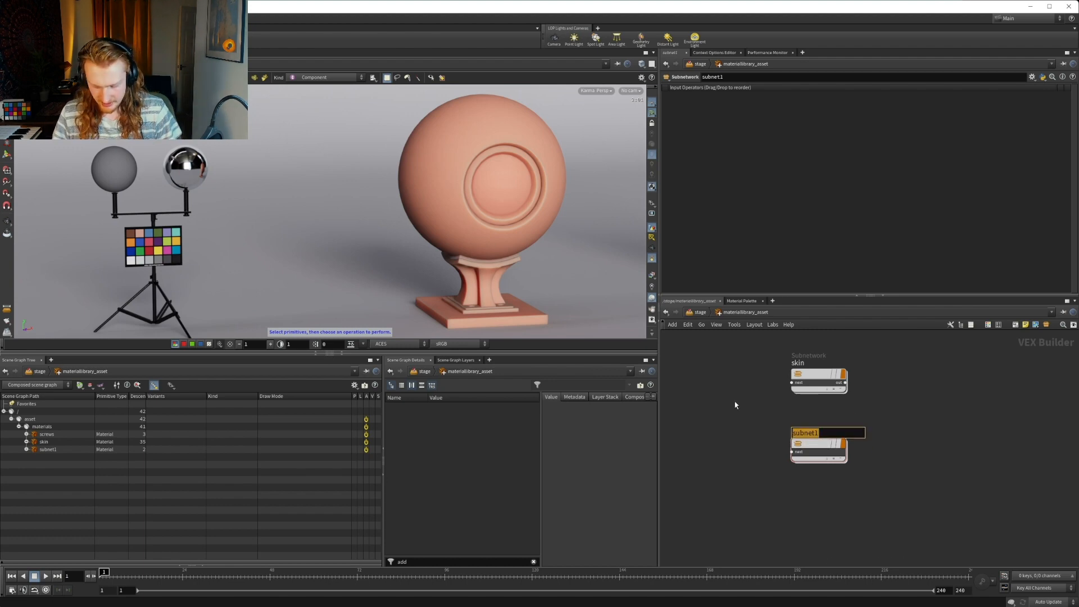
pyautogui.write('carpaint')
pyautogui.press('Return')
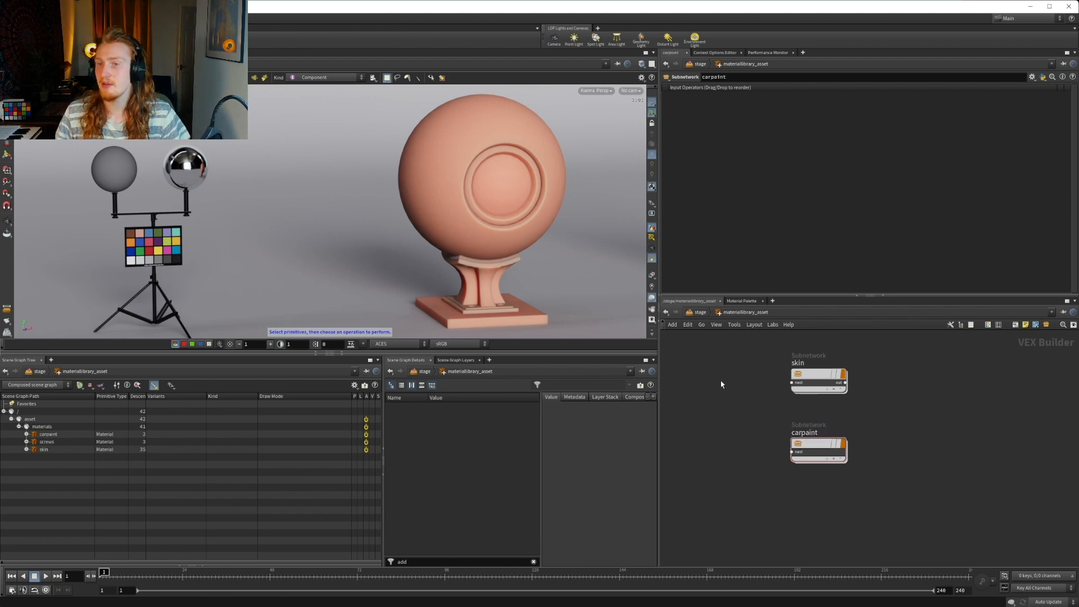
# Return to the stage network and set the setvariant node's lookdev variant name to carpaint
pyautogui.click(698, 313)
pyautogui.scroll(-4, 730, 478)
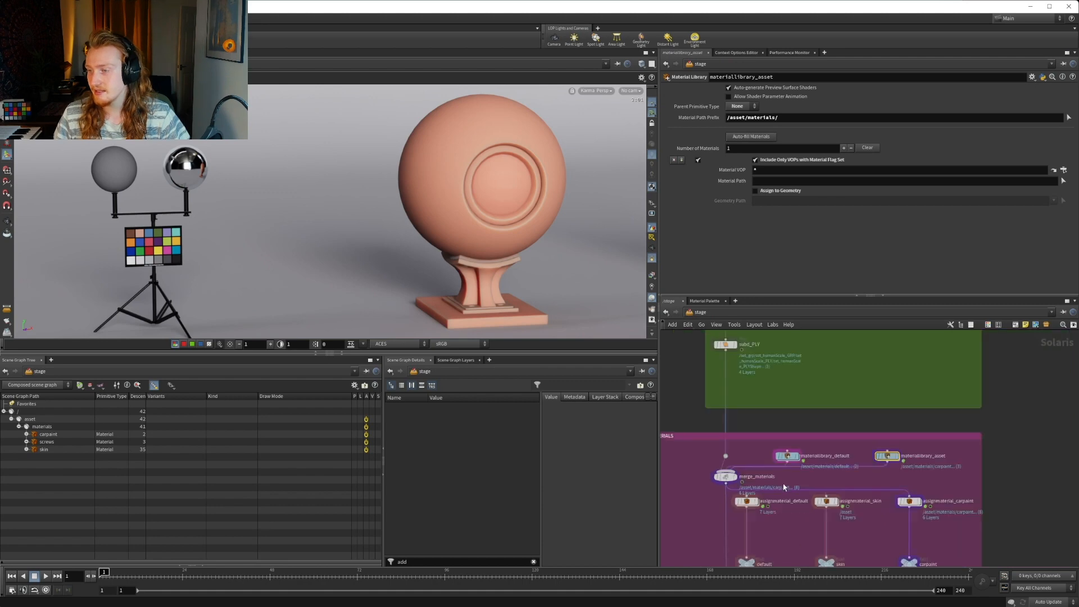
pyautogui.scroll(6, 737, 522)
pyautogui.click(730, 481)
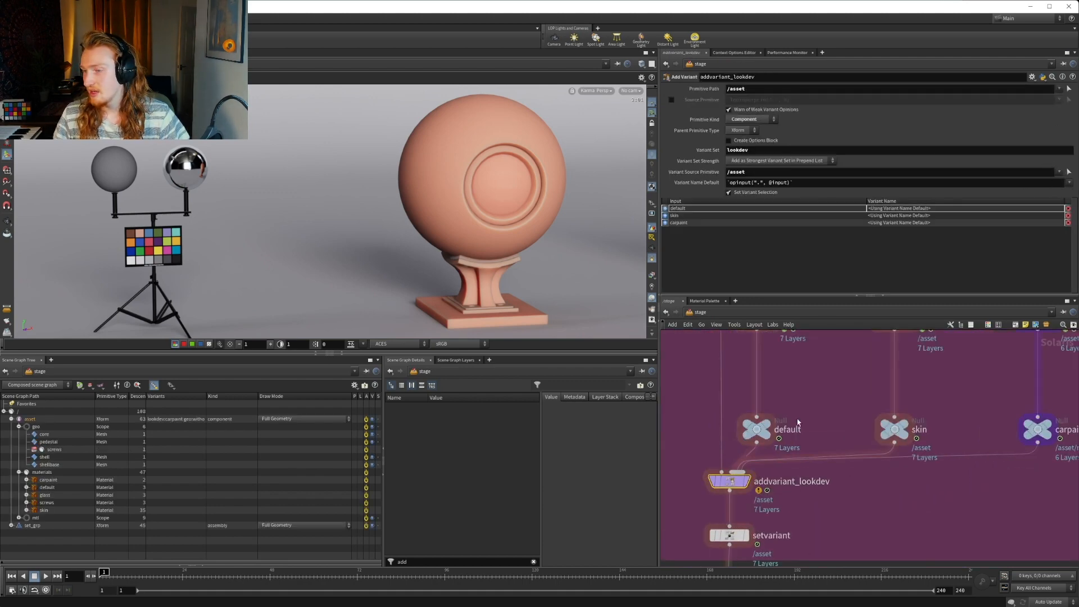
pyautogui.moveTo(798, 422); pyautogui.dragTo(813, 374, button='middle')
pyautogui.click(748, 488)
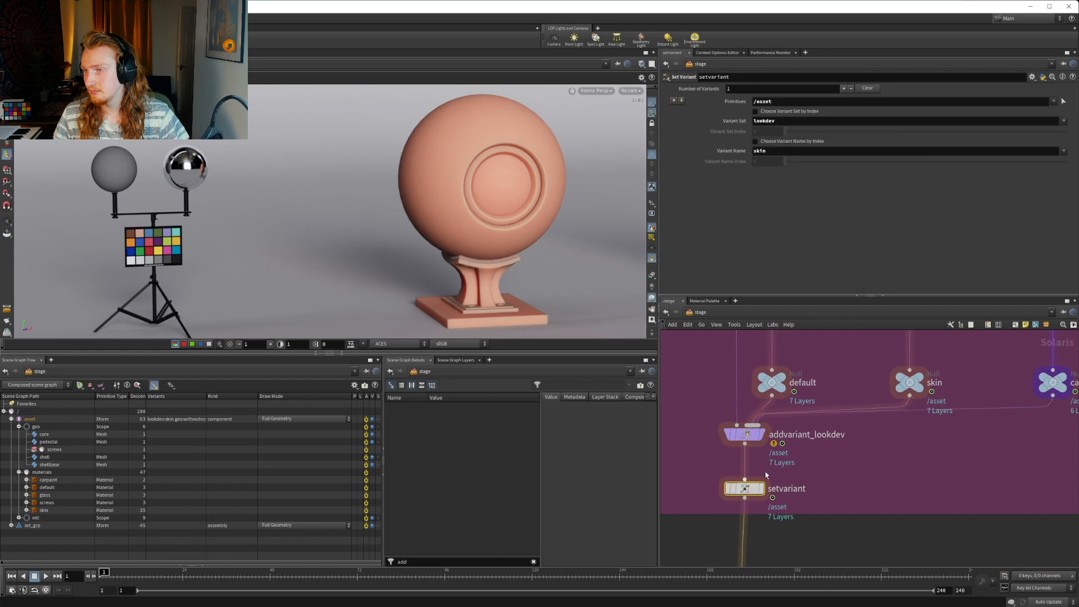
pyautogui.click(1063, 151)
pyautogui.click(1020, 160)
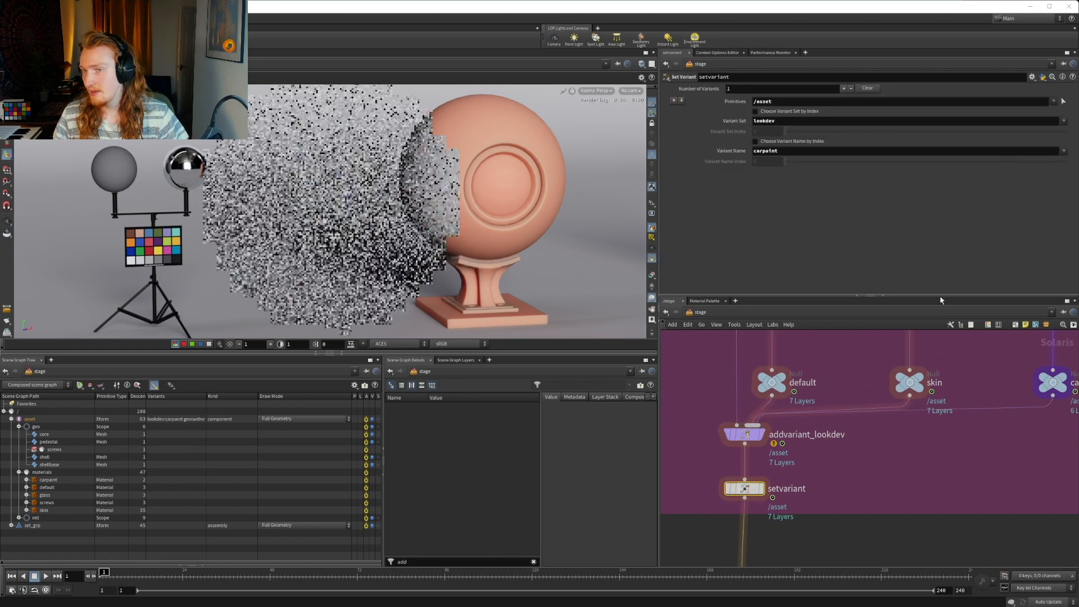
# Set the material path of assignmaterial_carpaint to /asset/materials/carpaint, taken from the scene graph
pyautogui.scroll(-3, 900, 500)
pyautogui.moveTo(903, 497); pyautogui.dragTo(909, 486, button='middle')
pyautogui.scroll(-3, 911, 483)
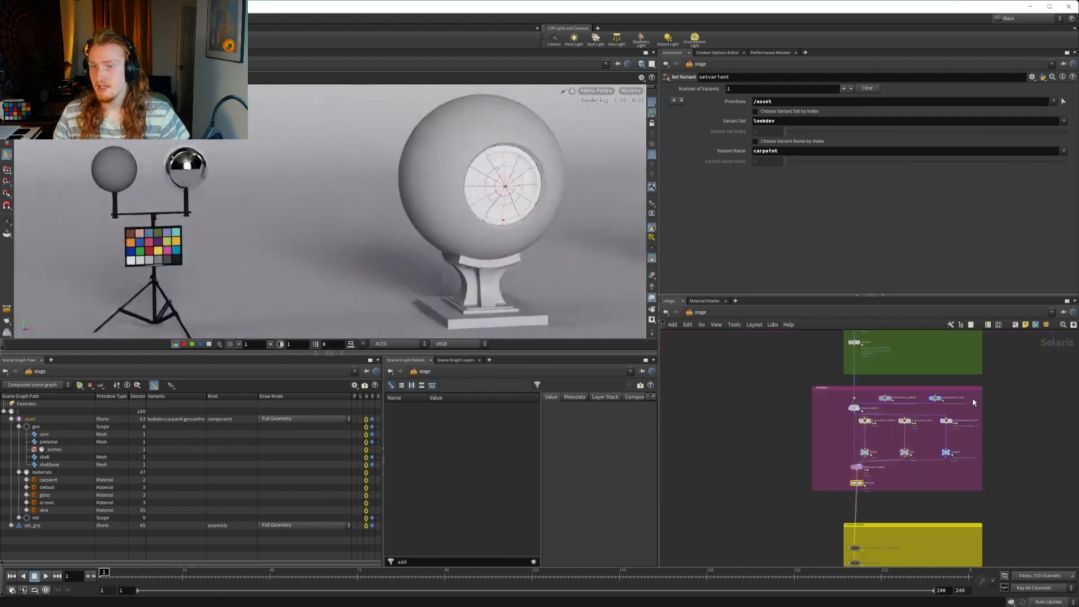
pyautogui.moveTo(961, 389); pyautogui.dragTo(916, 432, button='middle')
pyautogui.scroll(4, 900, 449)
pyautogui.scroll(3, 897, 449)
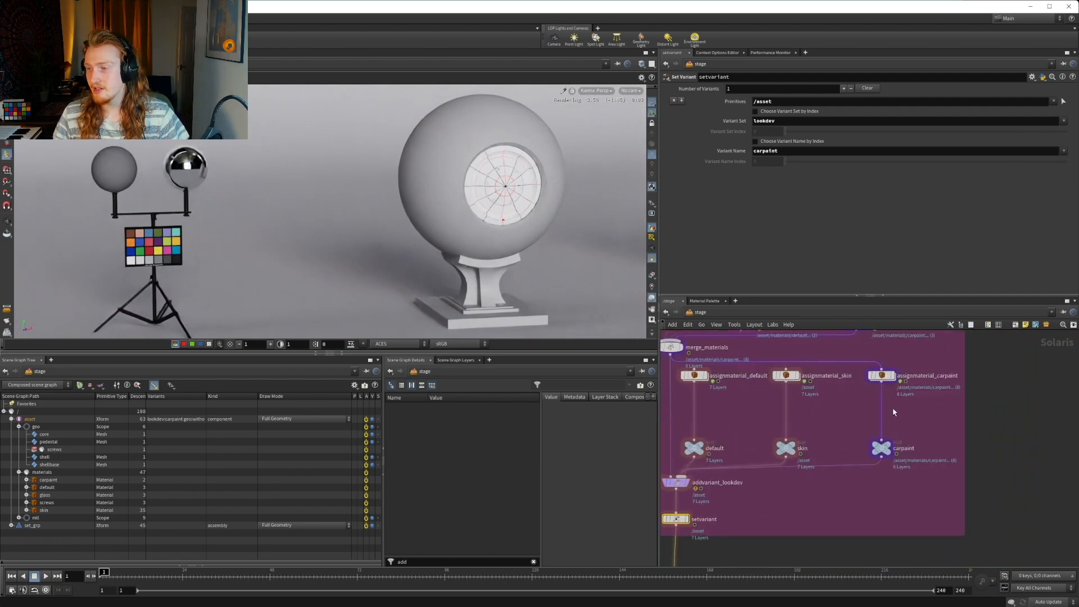
pyautogui.click(876, 360)
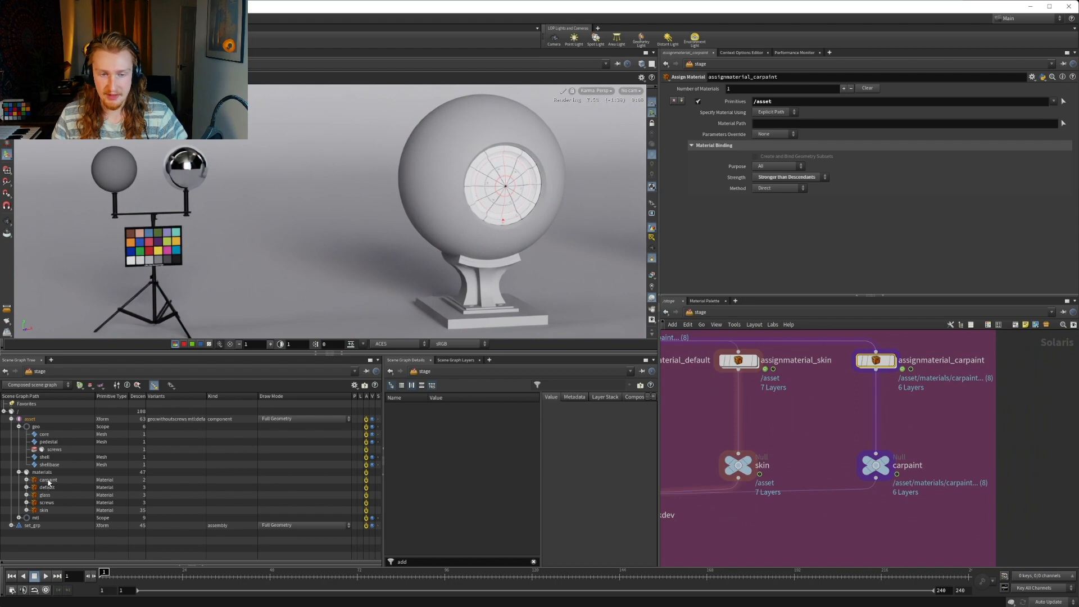
pyautogui.click(48, 481)
pyautogui.moveTo(782, 125); pyautogui.dragTo(783, 124)
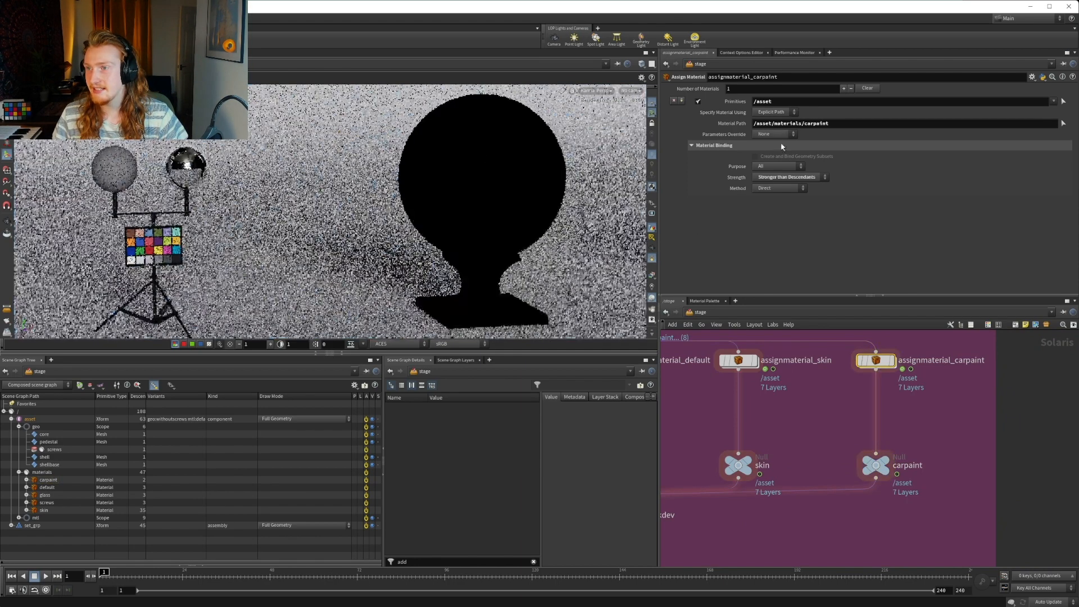
pyautogui.scroll(-3, 949, 411)
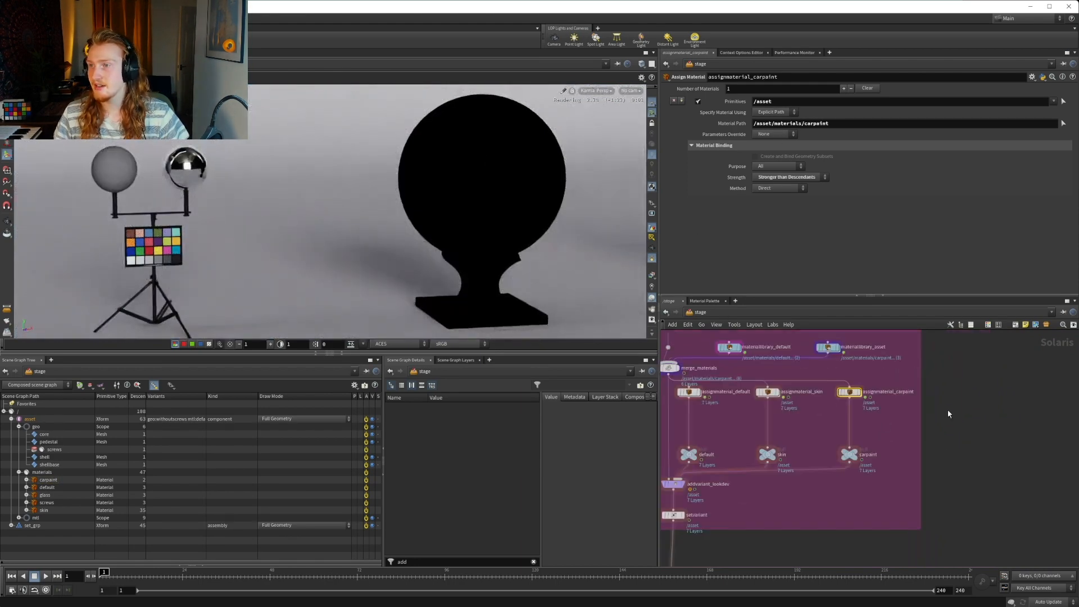
pyautogui.moveTo(934, 396); pyautogui.dragTo(919, 468, button='middle')
pyautogui.moveTo(864, 393); pyautogui.dragTo(925, 504, button='middle')
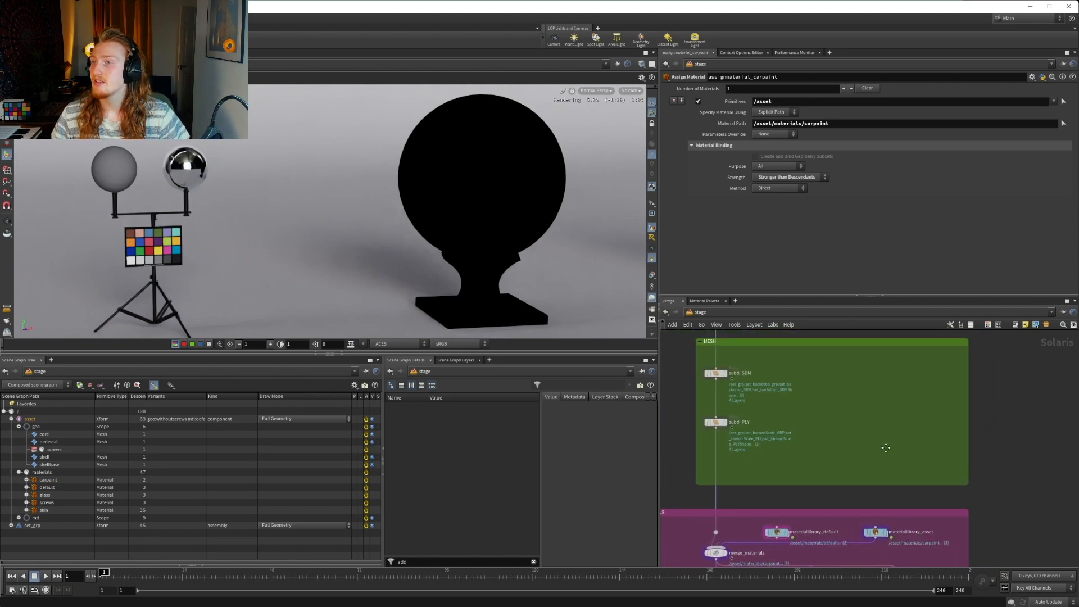
# Open the carpaint subnetwork inside the materiallibrary_asset node
pyautogui.moveTo(868, 465); pyautogui.dragTo(843, 410, button='middle')
pyautogui.scroll(3, 848, 455)
pyautogui.moveTo(845, 456); pyautogui.dragTo(844, 408, button='middle')
pyautogui.doubleClick(847, 438)
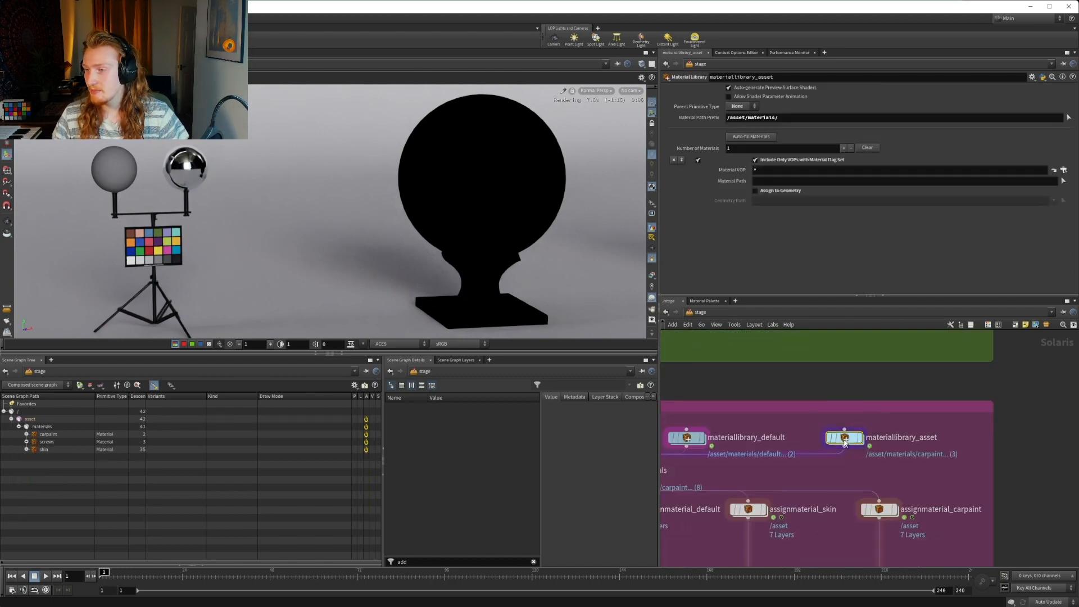
pyautogui.doubleClick(807, 446)
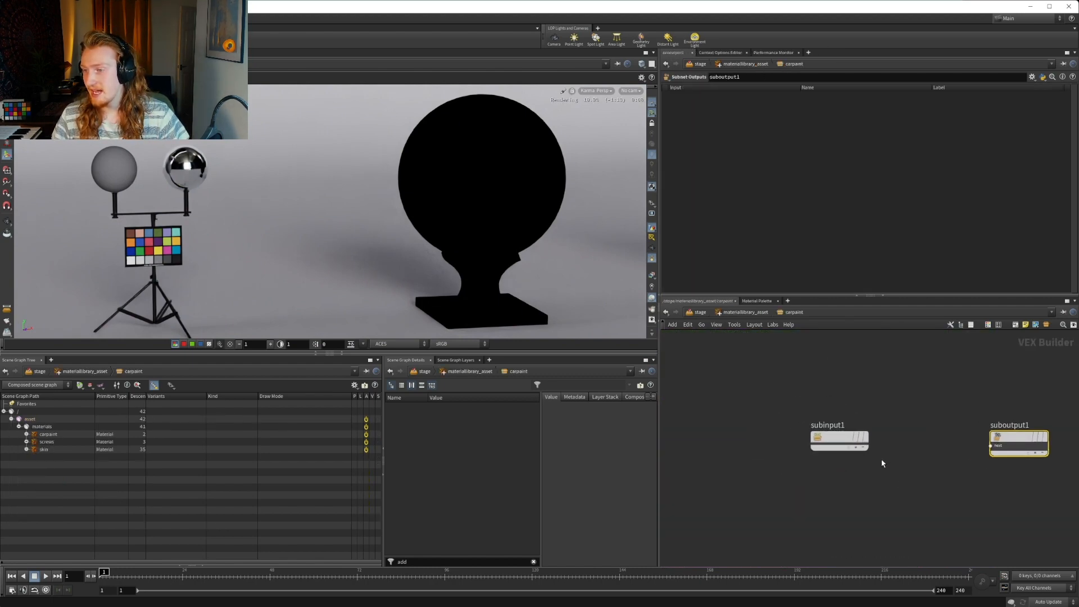
# Move the subinput1 node well away from suboutput1 to make room for shader nodes between them
pyautogui.moveTo(801, 426); pyautogui.dragTo(679, 423)
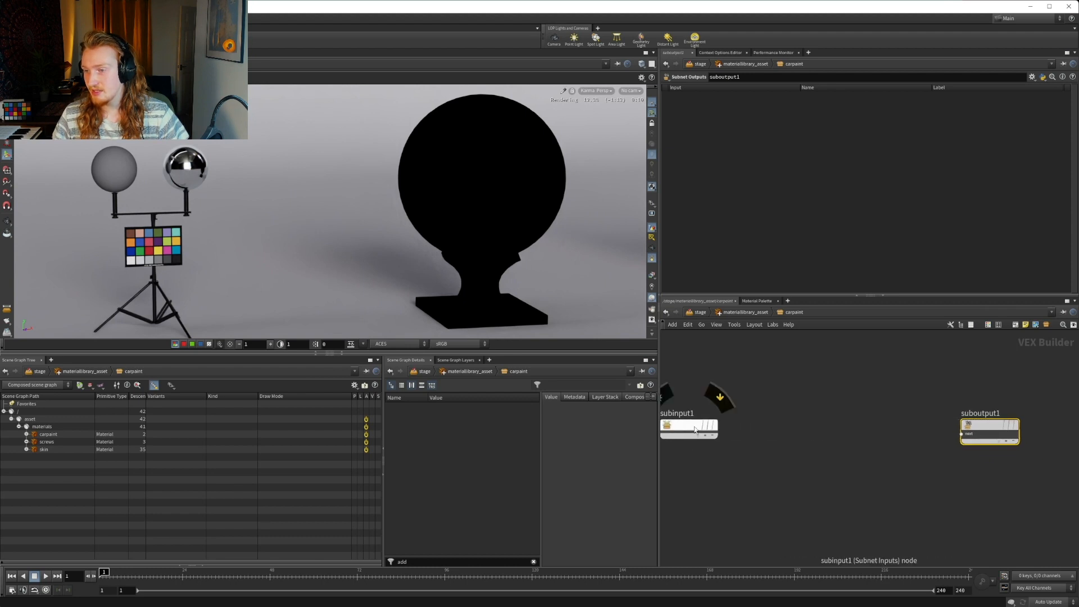
pyautogui.moveTo(722, 432); pyautogui.dragTo(797, 426, button='middle')
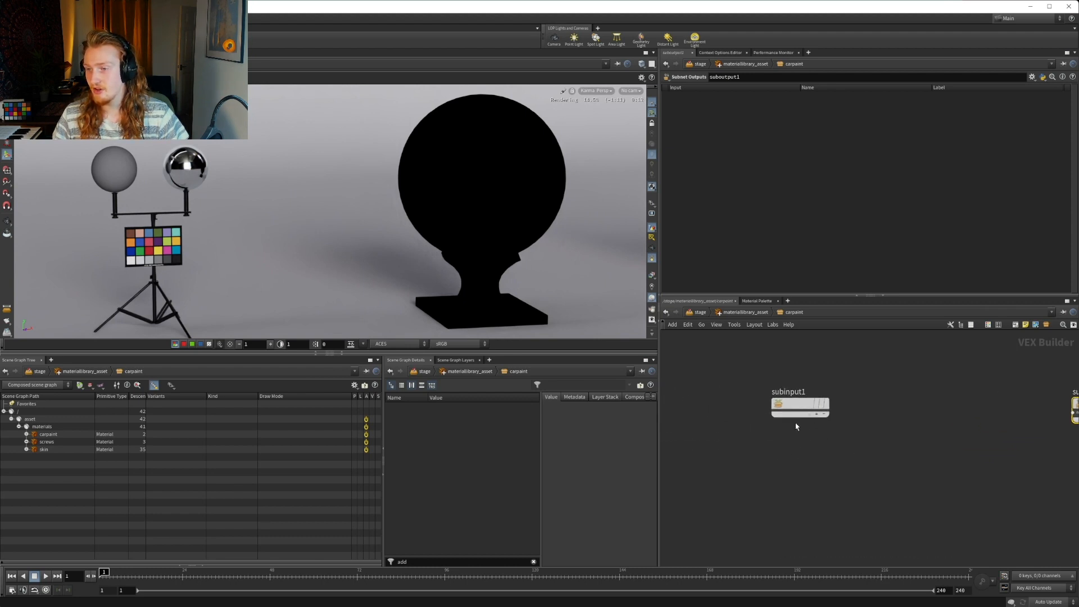
pyautogui.moveTo(803, 409); pyautogui.dragTo(736, 415)
pyautogui.moveTo(784, 425); pyautogui.dragTo(825, 426, button='middle')
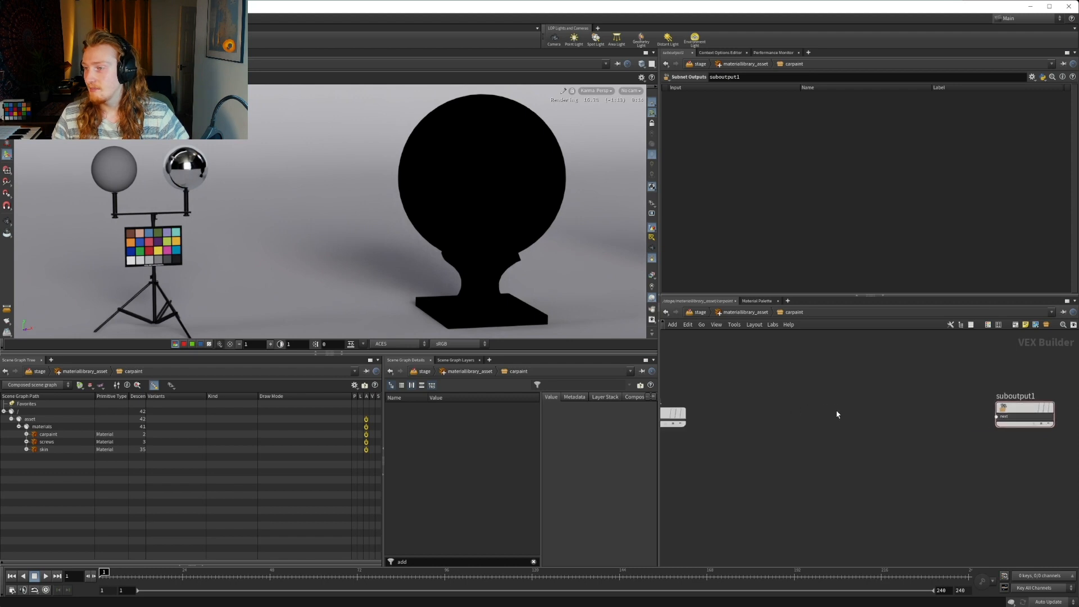
pyautogui.moveTo(963, 405); pyautogui.dragTo(887, 402, button='middle')
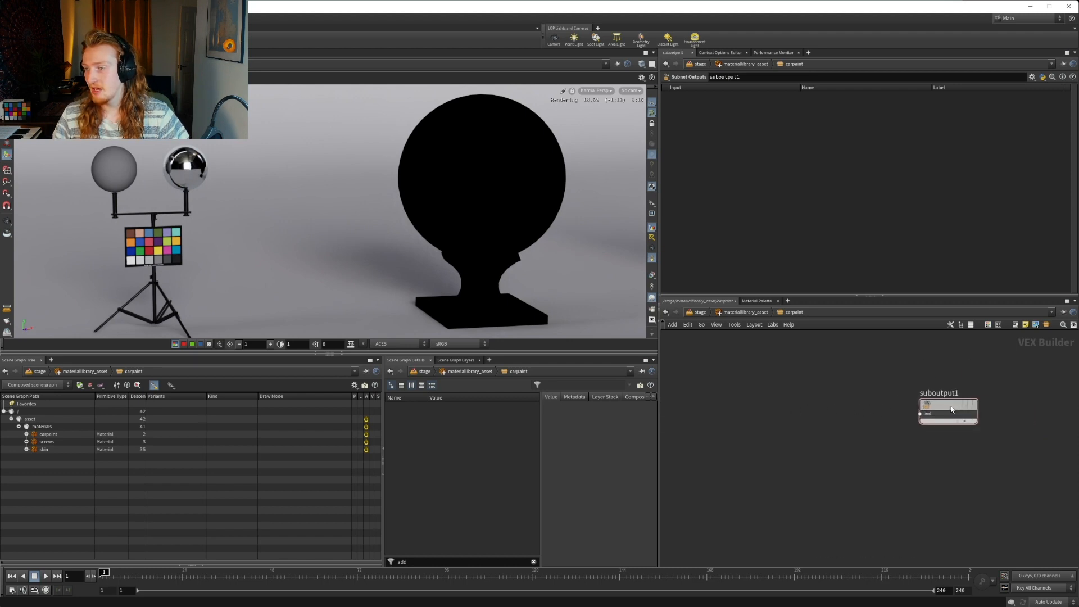
pyautogui.moveTo(951, 408); pyautogui.dragTo(995, 403)
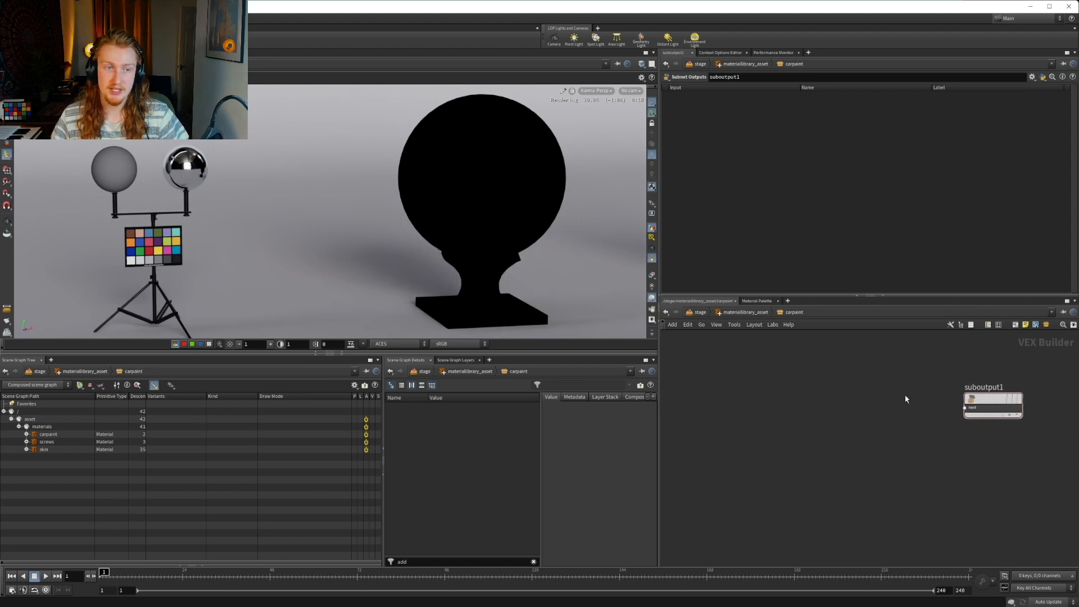
# Place a MtlX Surface node in front of suboutput1
pyautogui.press('Tab')
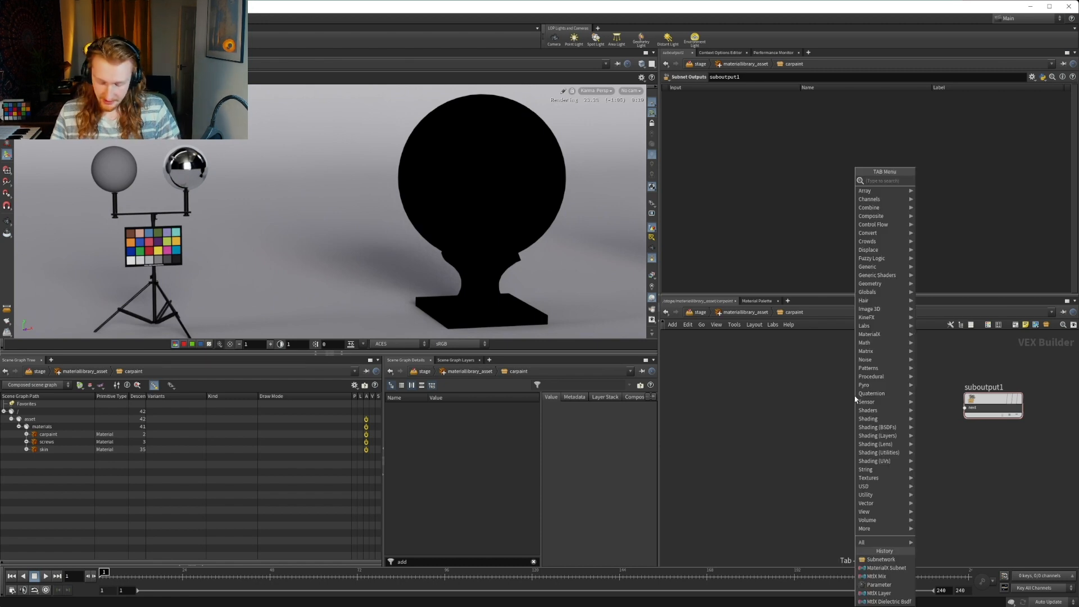
pyautogui.write('surfa')
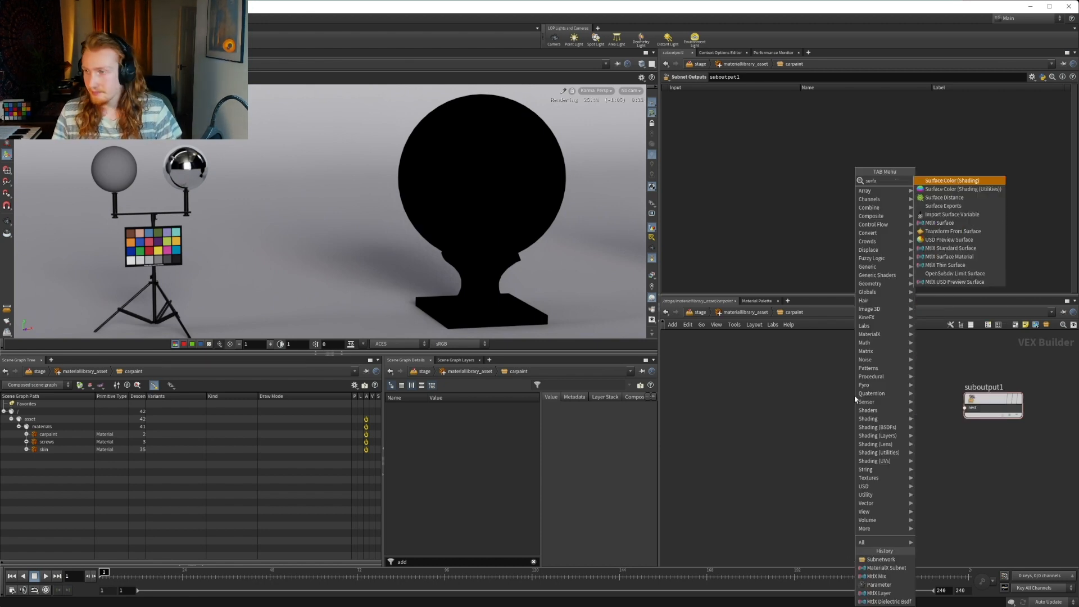
pyautogui.press('Down')
pyautogui.press('Down')
pyautogui.press('Down')
pyautogui.press('Down')
pyautogui.press('Down')
pyautogui.press('Return')
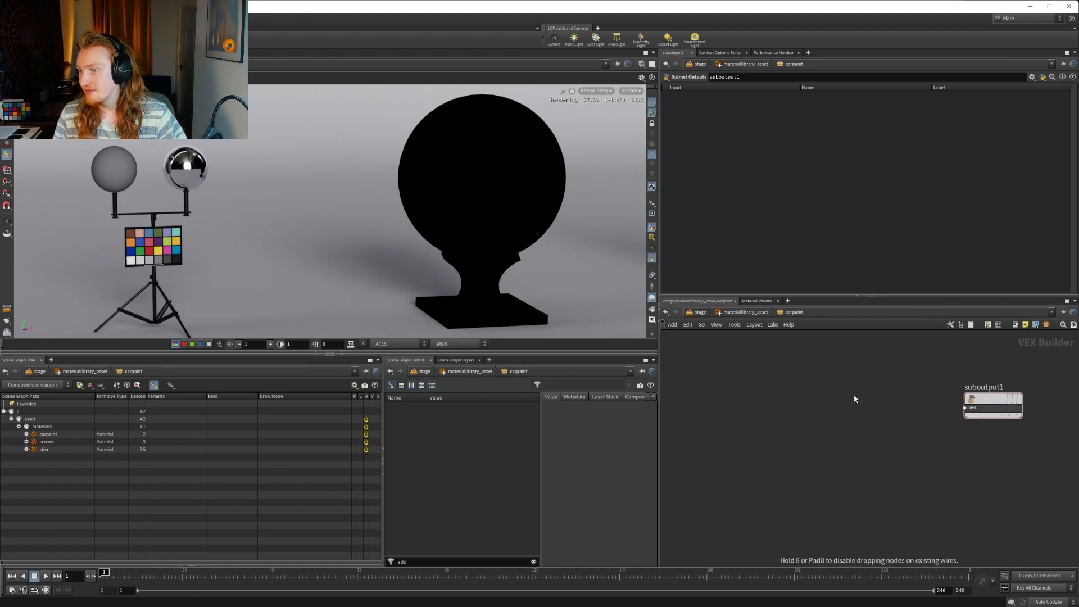
pyautogui.click(848, 406)
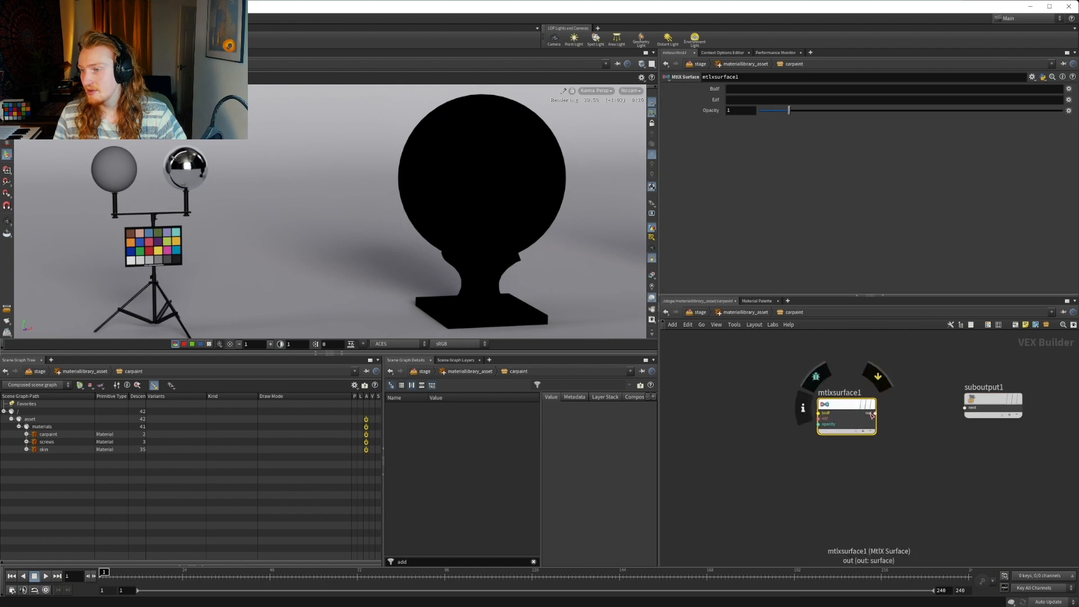
# Place a MtlX Surface Material node between the surface node and suboutput1, and connect the surface output to its surfaceshader input
pyautogui.moveTo(933, 416); pyautogui.dragTo(855, 417, button='middle')
pyautogui.moveTo(913, 401); pyautogui.dragTo(963, 399)
pyautogui.click(852, 415)
pyautogui.press('Tab')
pyautogui.write('surfa')
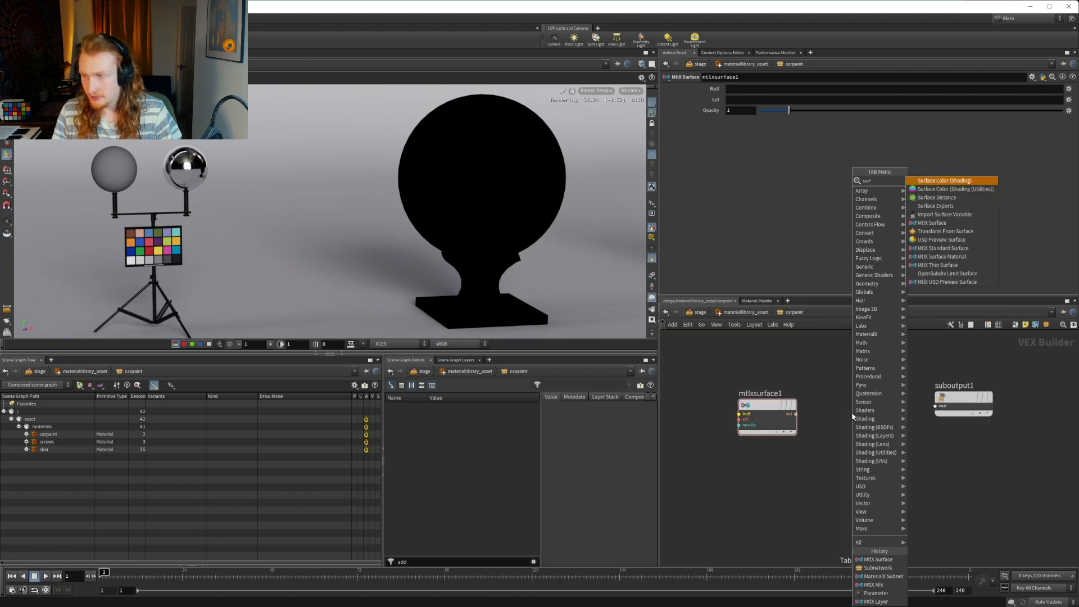
pyautogui.press('Down')
pyautogui.press('Down')
pyautogui.press('Down')
pyautogui.press('Down')
pyautogui.press('Down')
pyautogui.press('Down')
pyautogui.press('Down')
pyautogui.press('Down')
pyautogui.press('Down')
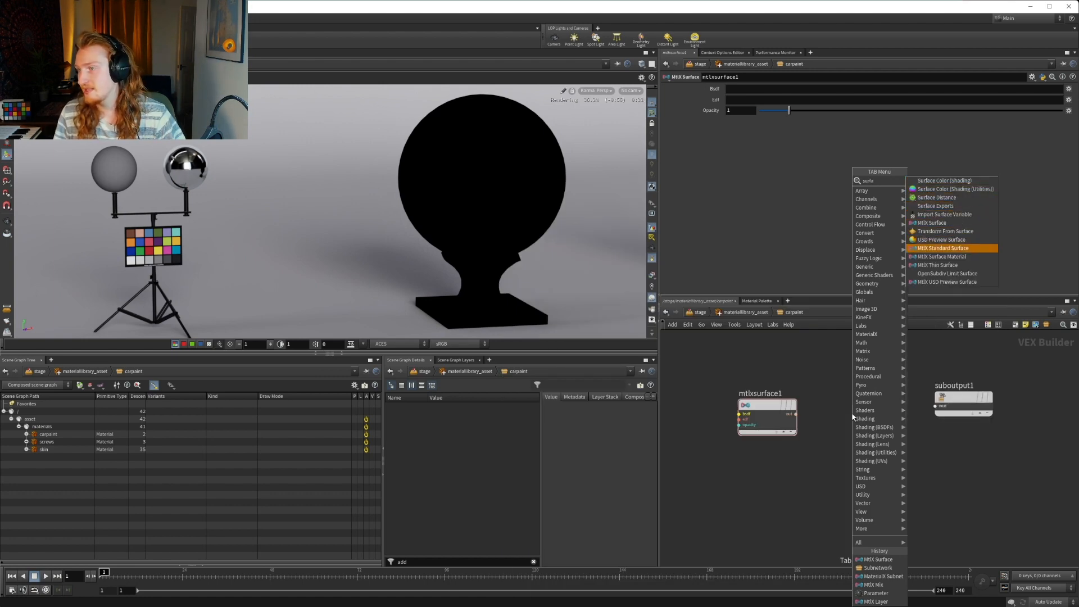
pyautogui.press('Return')
pyautogui.click(850, 416)
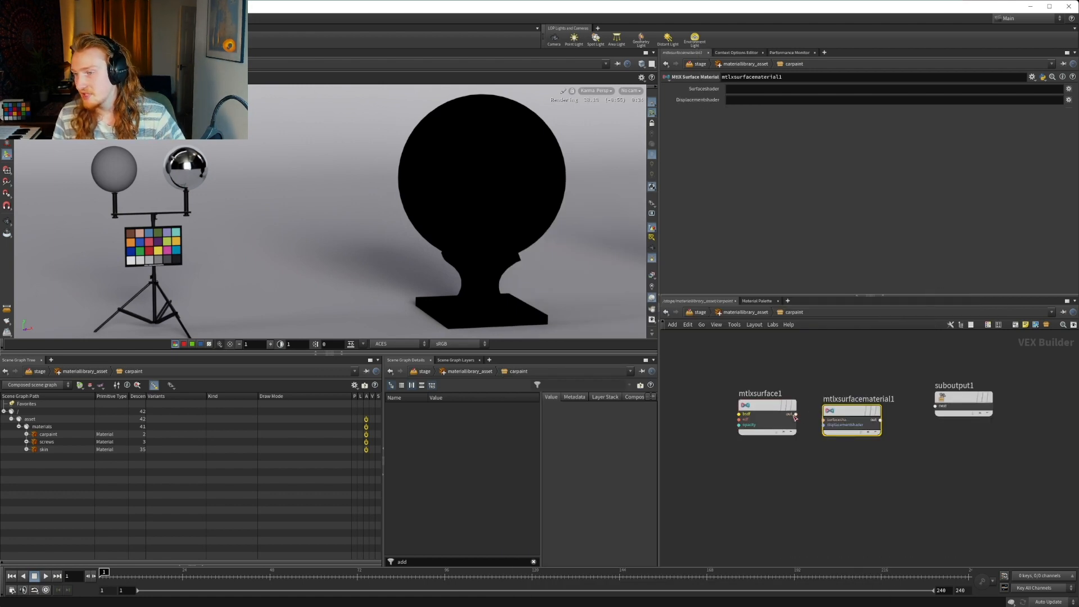
pyautogui.moveTo(795, 416); pyautogui.dragTo(824, 420)
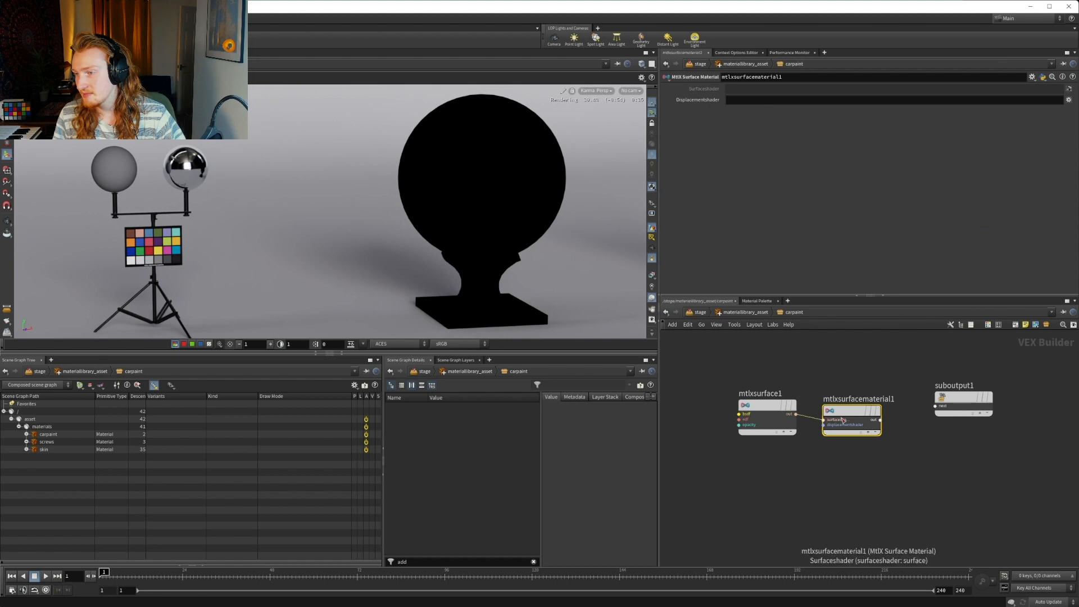
# Rename the surface material node to mtlxsurfacematerial_carpaint and the surface node to mtlxsurface_paint
pyautogui.doubleClick(869, 400)
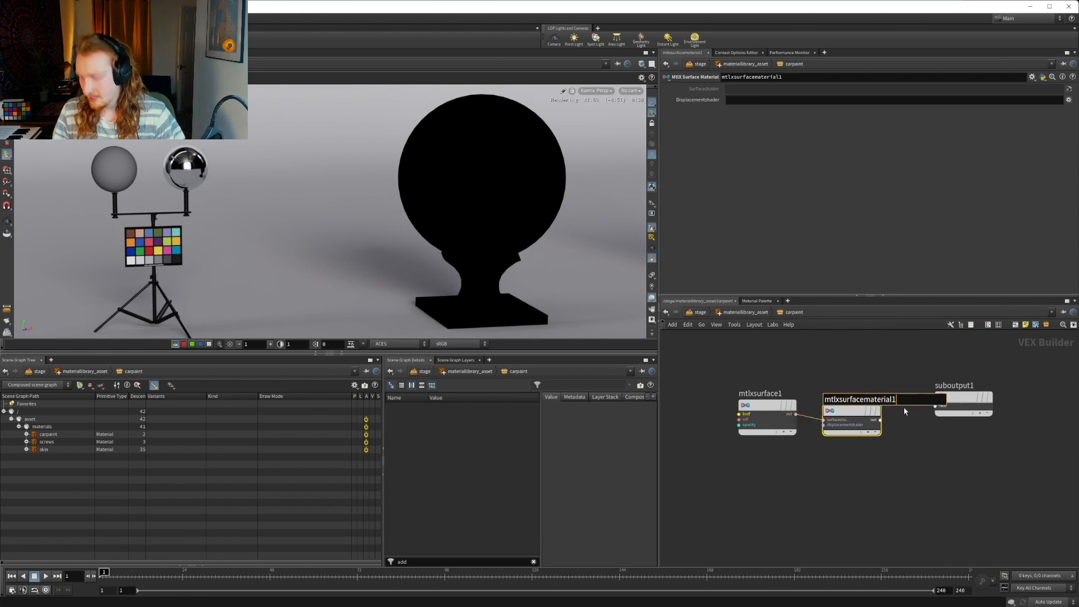
pyautogui.press('BackSpace')
pyautogui.write('_carpa')
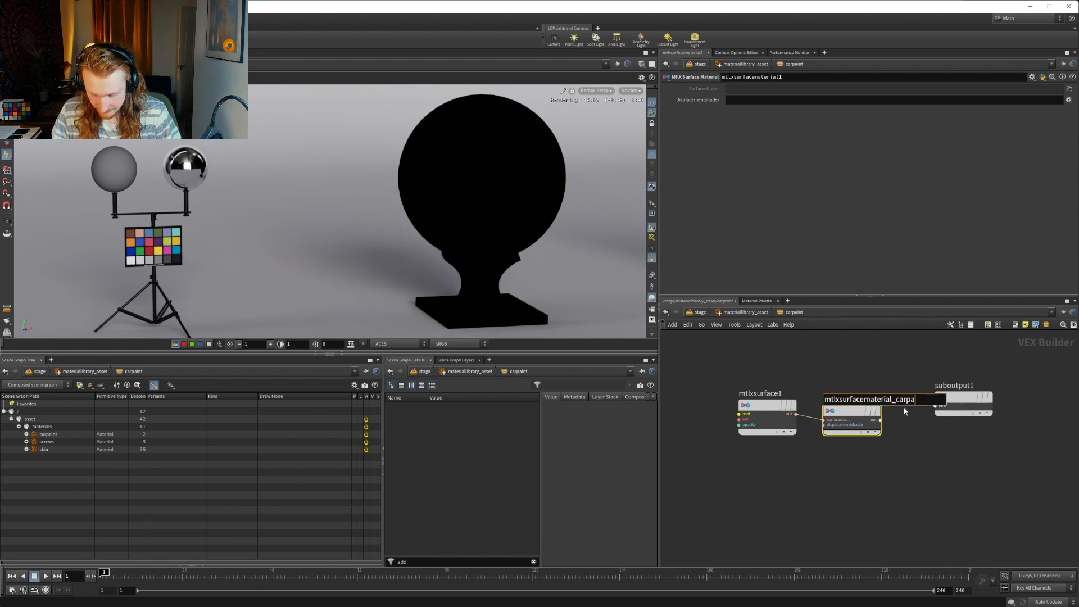
pyautogui.write('int')
pyautogui.press('Return')
pyautogui.doubleClick(773, 395)
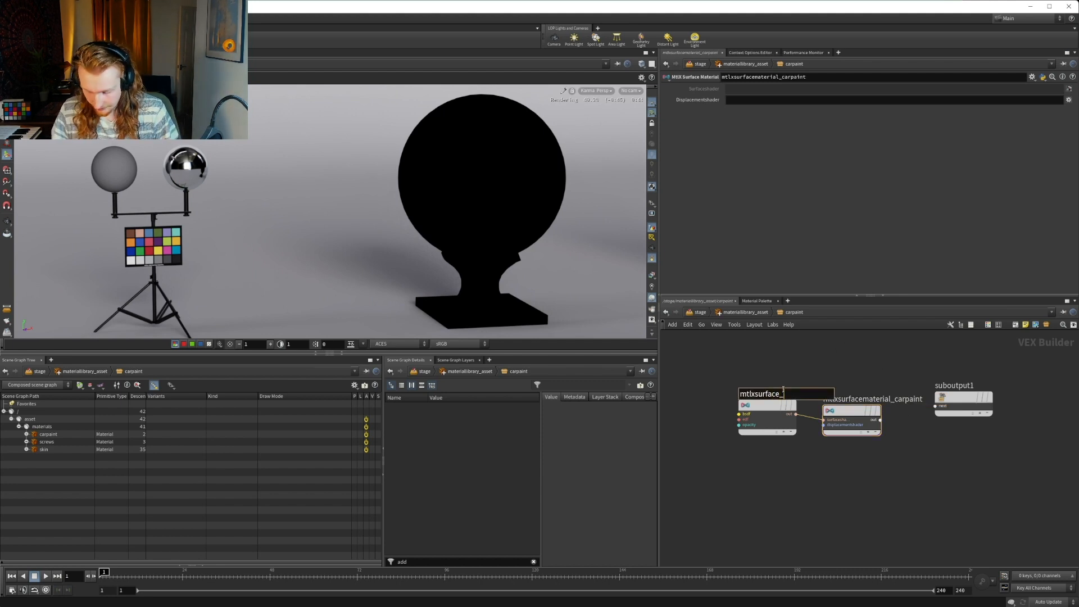
pyautogui.press('Return')
# Connect mtlxsurfacematerial_carpaint's output to suboutput1 and arrange the shader nodes in a spaced row
pyautogui.click(879, 419)
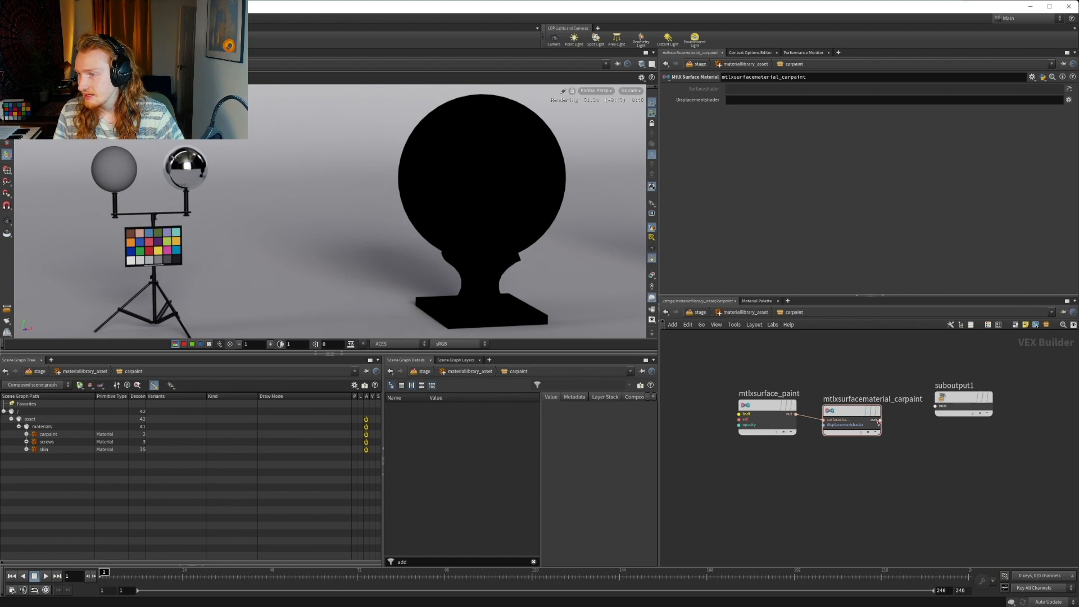
pyautogui.click(924, 409)
pyautogui.moveTo(924, 445); pyautogui.dragTo(884, 462, button='middle')
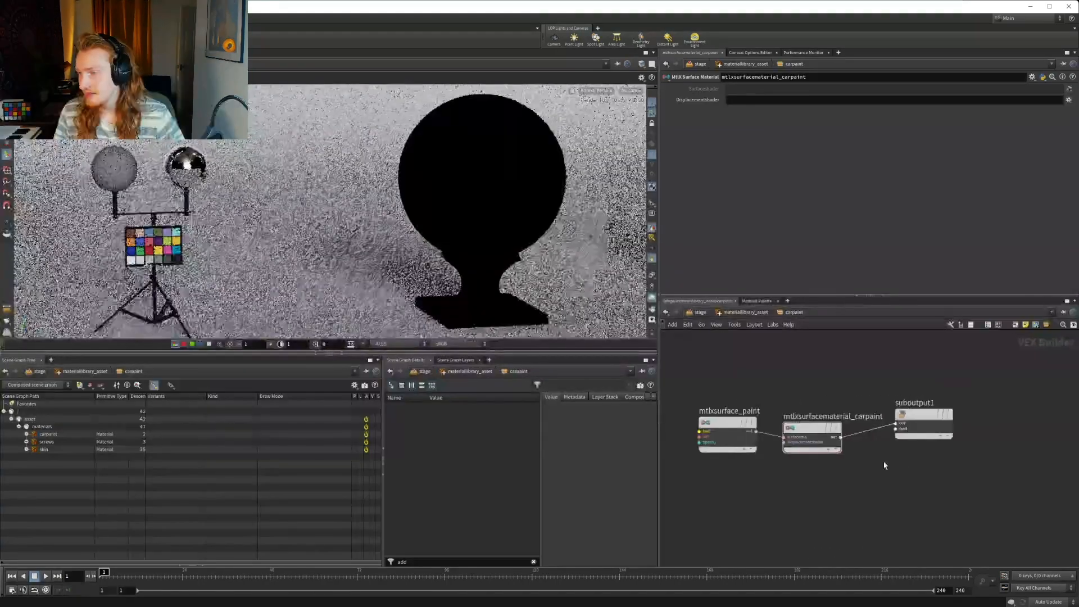
pyautogui.moveTo(925, 410); pyautogui.dragTo(975, 423)
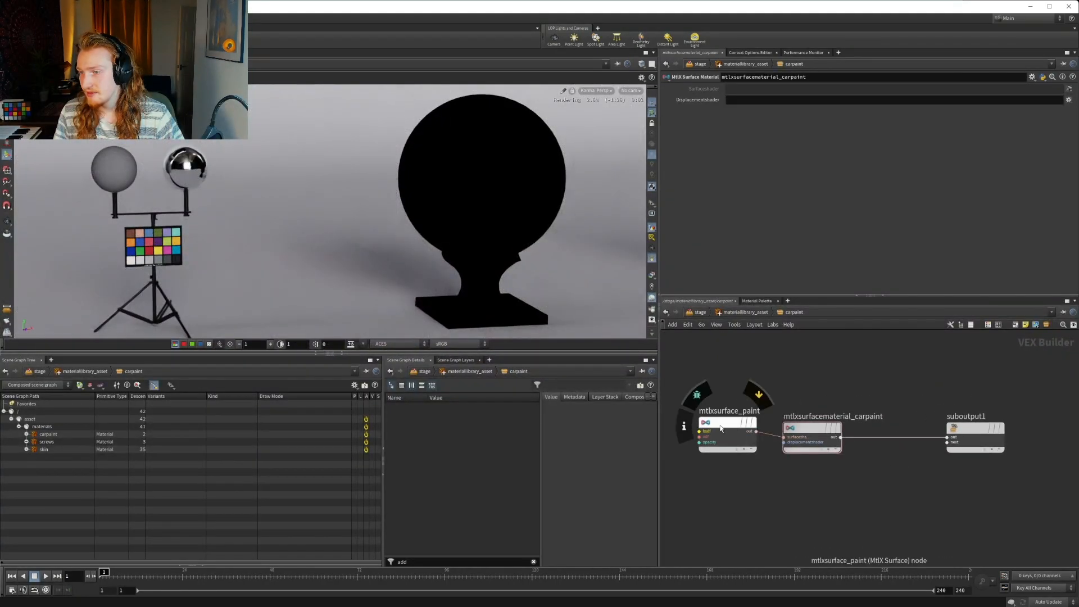
pyautogui.moveTo(720, 428); pyautogui.dragTo(702, 431)
# Add a MtlX Oren Nayar Diffuse Bsdf node and connect its output to the bsdf input of mtlxsurface_paint
pyautogui.moveTo(710, 453); pyautogui.dragTo(961, 451, button='middle')
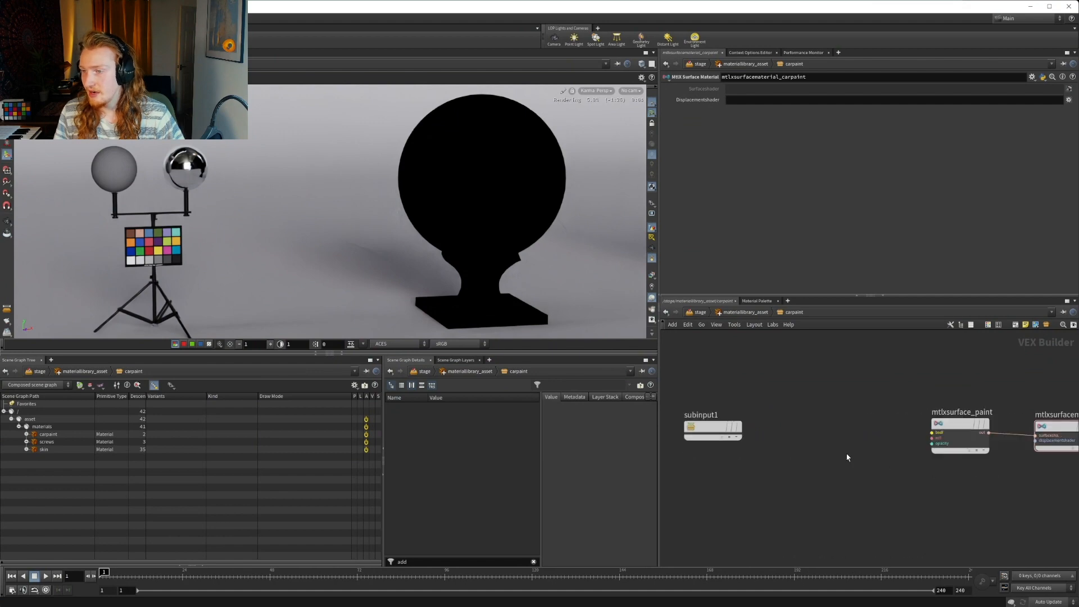
pyautogui.press('Tab')
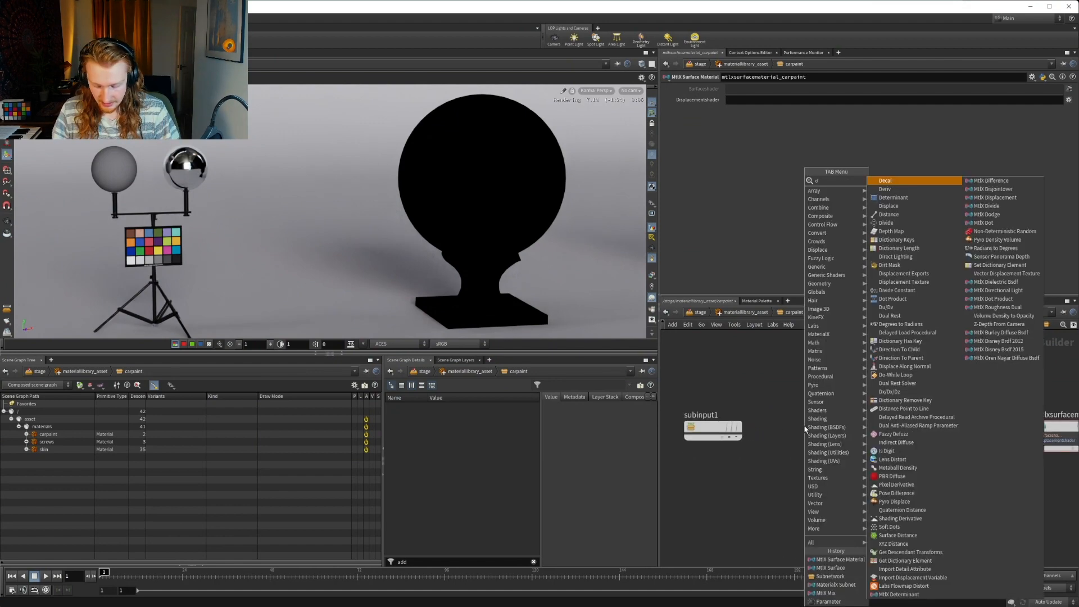
pyautogui.write('diff')
pyautogui.press('Down')
pyautogui.press('Down')
pyautogui.press('Down')
pyautogui.press('Down')
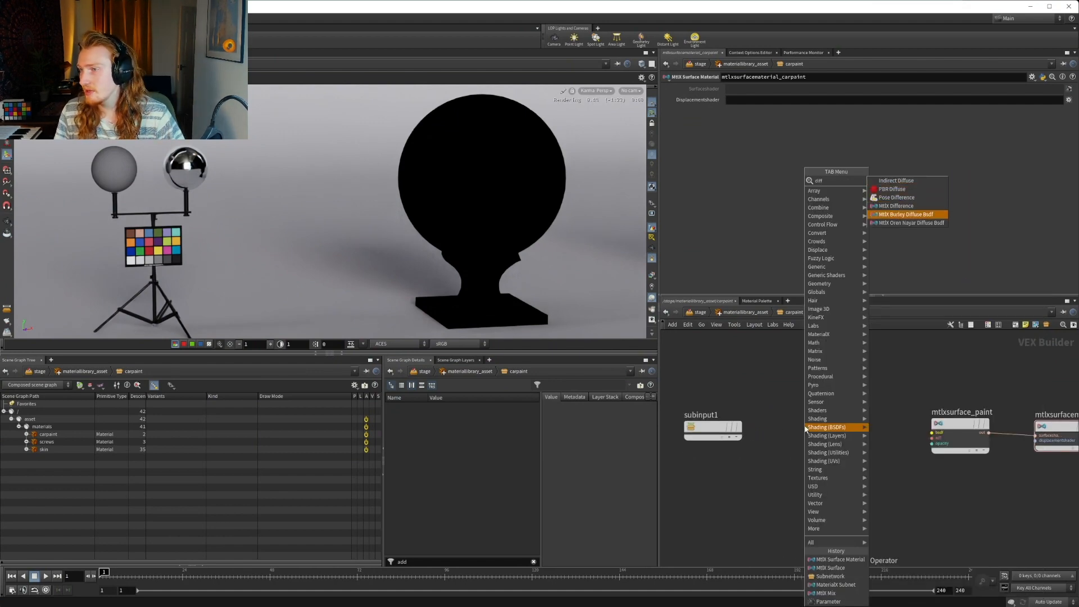
pyautogui.press('Down')
pyautogui.press('Return')
pyautogui.click(816, 433)
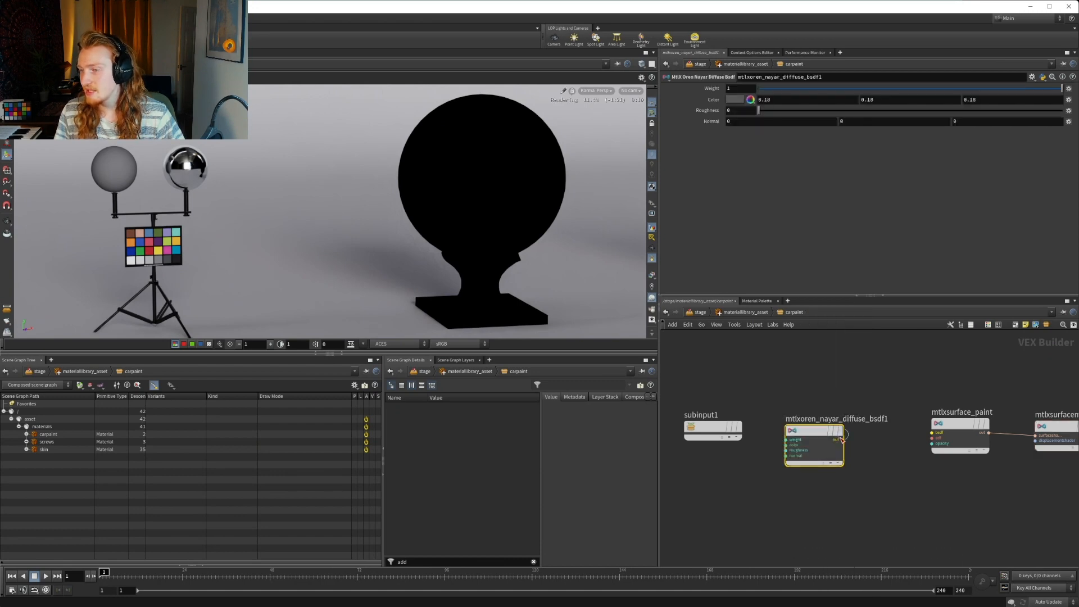
pyautogui.click(843, 440)
pyautogui.moveTo(863, 488); pyautogui.dragTo(789, 483, button='middle')
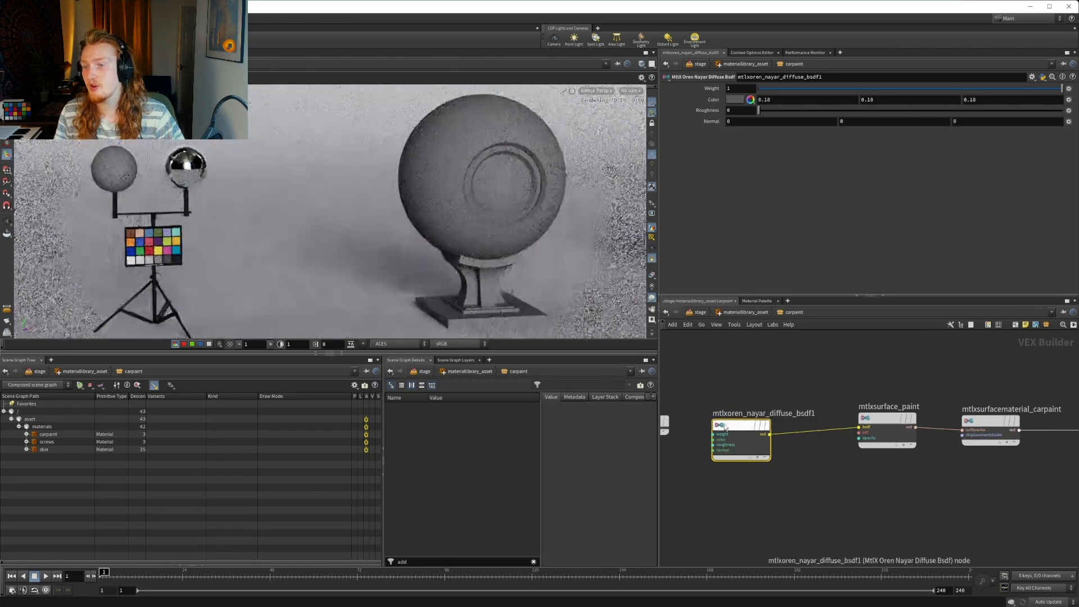
pyautogui.moveTo(821, 462); pyautogui.dragTo(797, 461, button='middle')
pyautogui.click(854, 421)
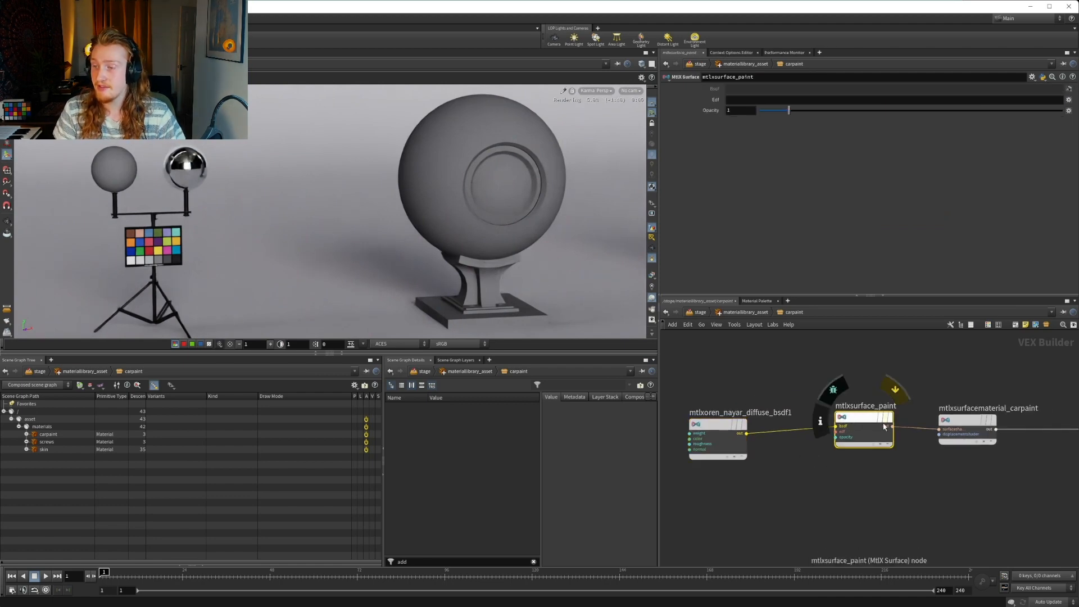
pyautogui.moveTo(934, 431); pyautogui.dragTo(858, 413, button='middle')
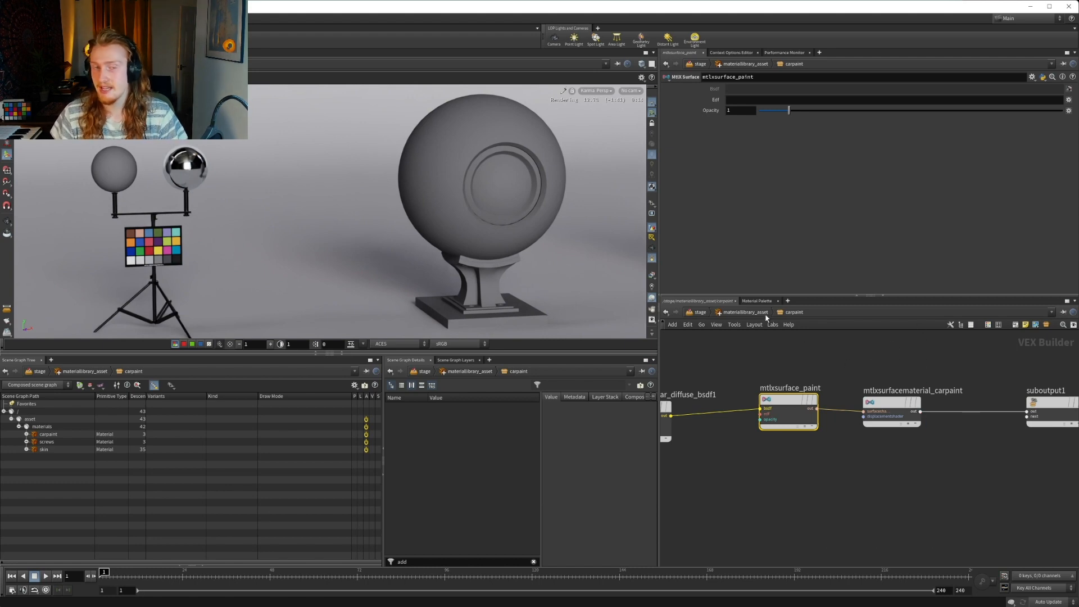
pyautogui.moveTo(848, 371); pyautogui.dragTo(887, 362, button='middle')
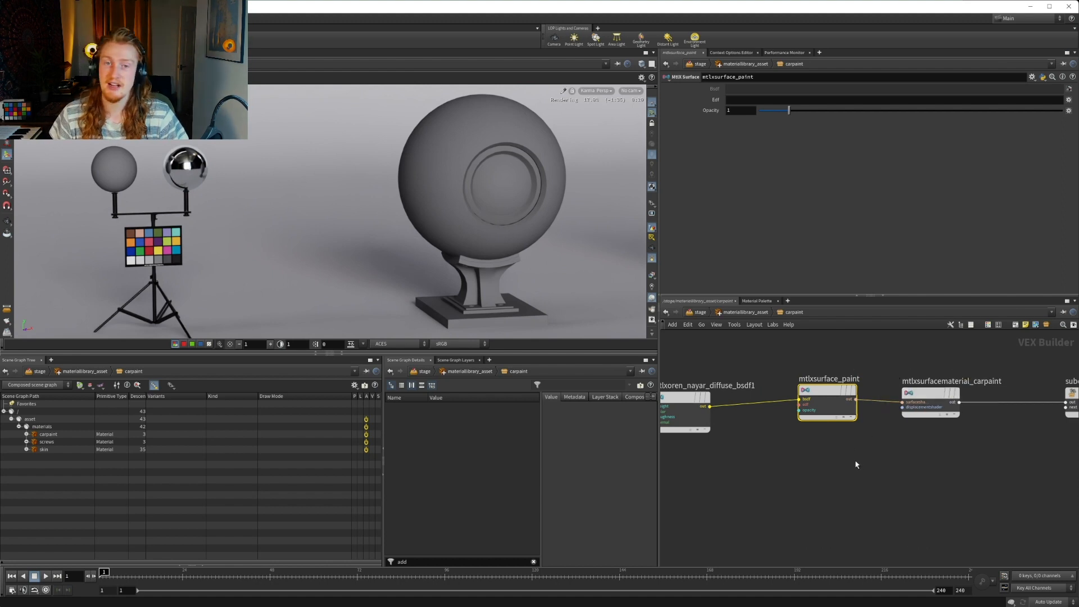
# Delete the Oren Nayar diffuse BSDF node from the carpaint network
pyautogui.moveTo(777, 488); pyautogui.dragTo(924, 500, button='middle')
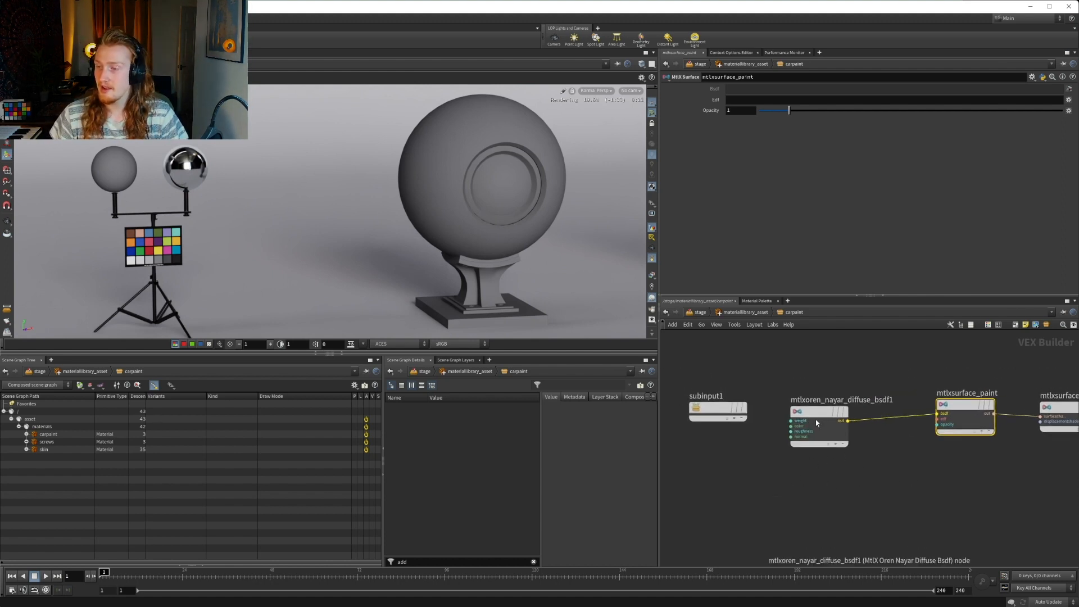
pyautogui.moveTo(797, 406); pyautogui.dragTo(784, 395)
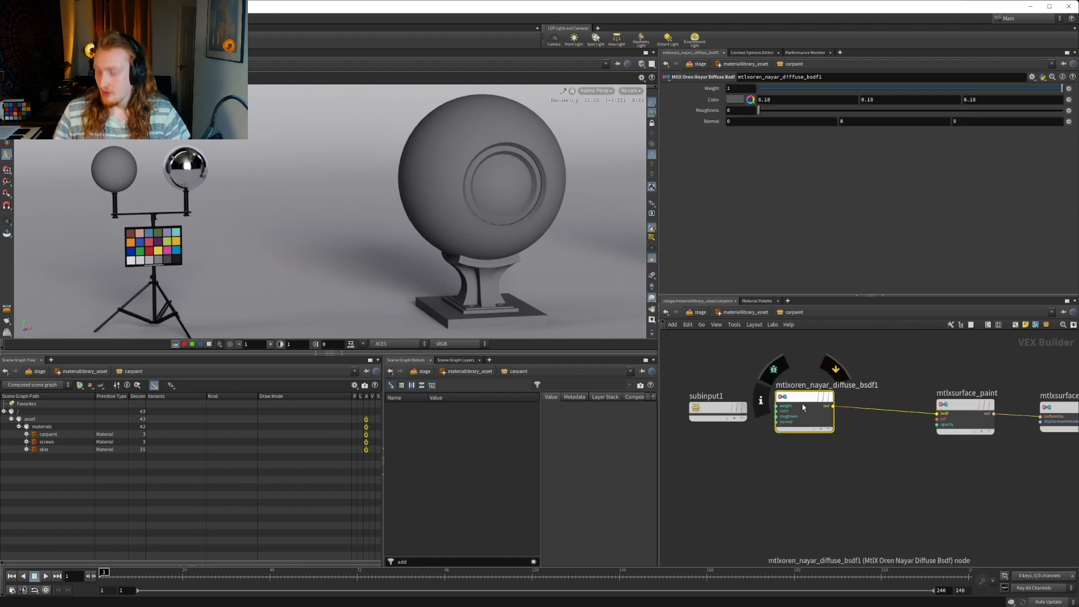
pyautogui.press('Delete')
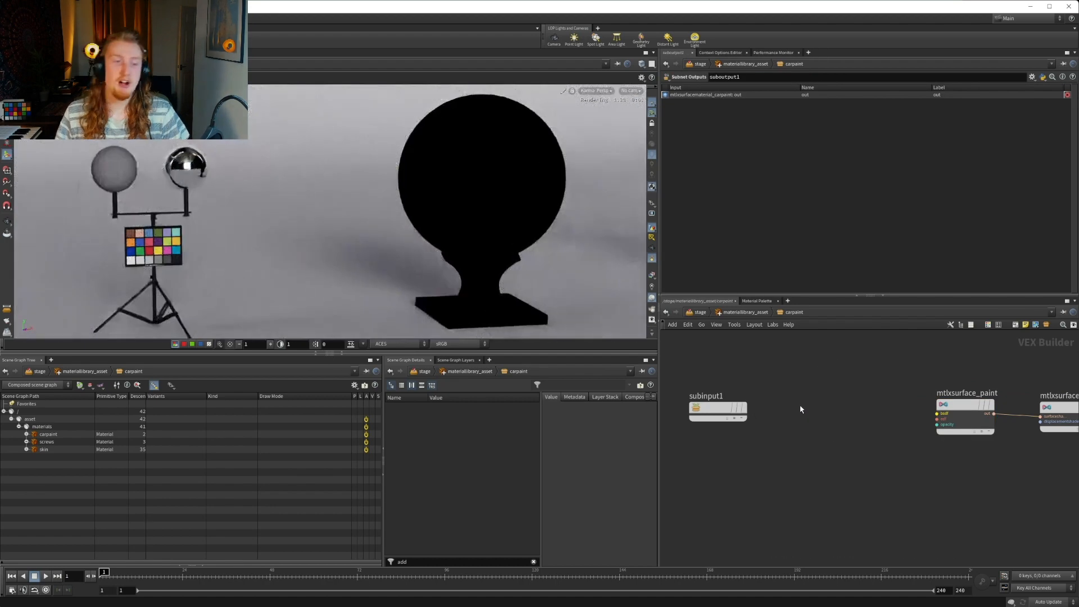
# Place a MtlX Conductor Bsdf node between subinput1 and mtlxsurface_paint, and move subinput1 further away from it
pyautogui.press('Tab')
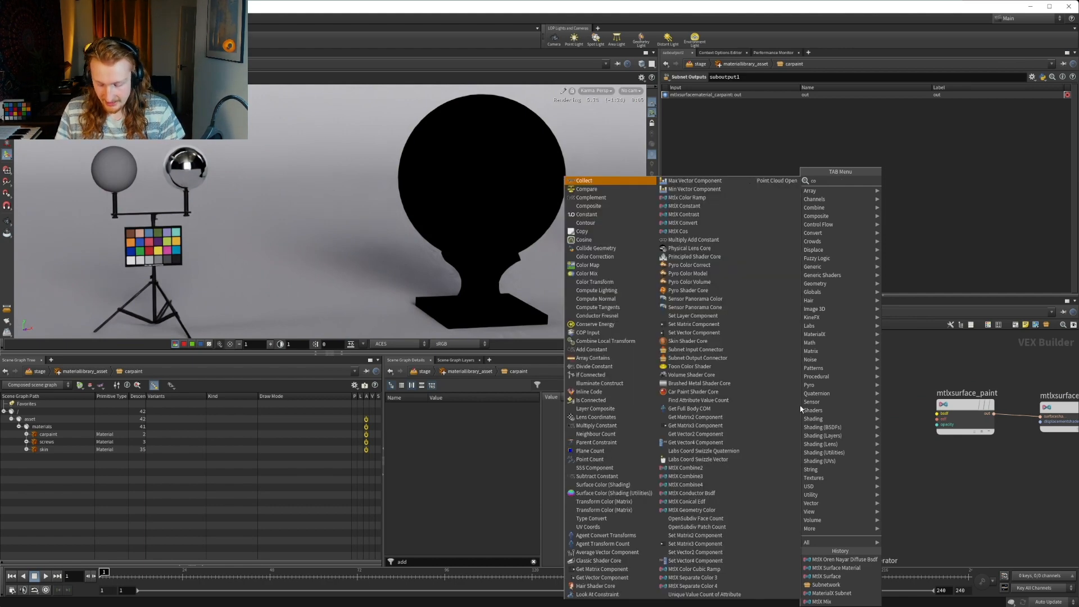
pyautogui.click(784, 400)
pyautogui.click(813, 401)
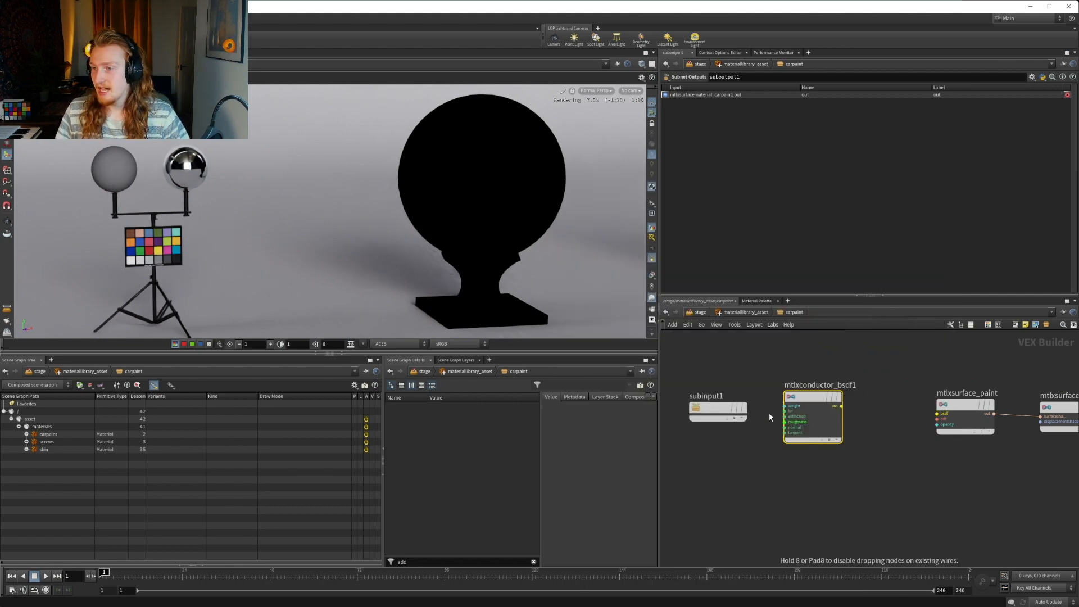
pyautogui.moveTo(795, 451); pyautogui.dragTo(854, 464, button='middle')
pyautogui.moveTo(769, 421); pyautogui.dragTo(667, 430)
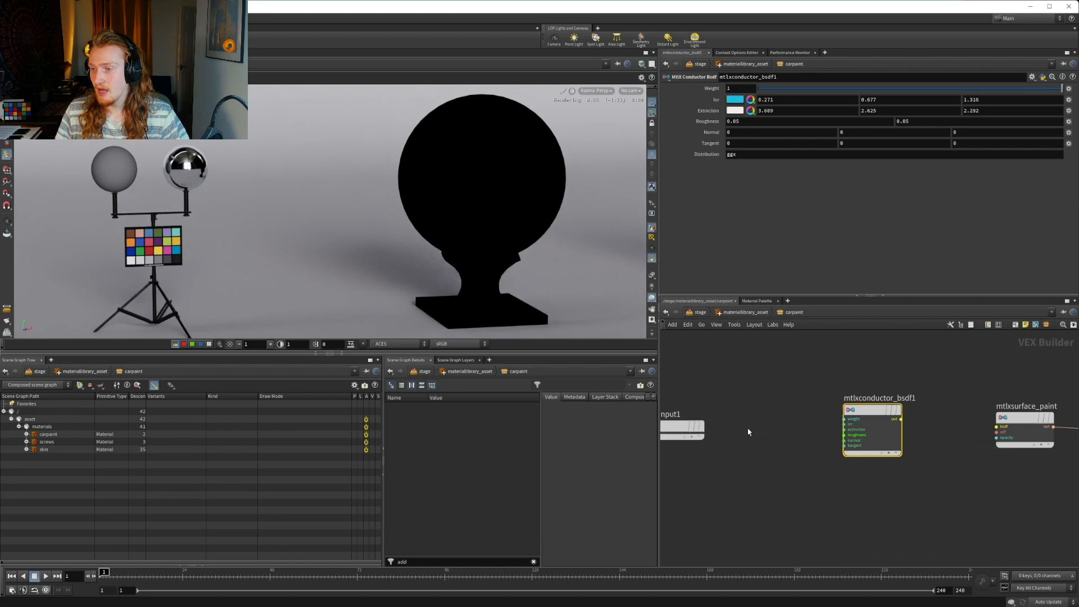
# Move subinput1 further from the conductor node and connect mtlxconductor_bsdf1's output to the bsdf input of mtlxsurface_paint
pyautogui.moveTo(794, 415); pyautogui.dragTo(867, 408, button='middle')
pyautogui.moveTo(742, 422); pyautogui.dragTo(675, 416)
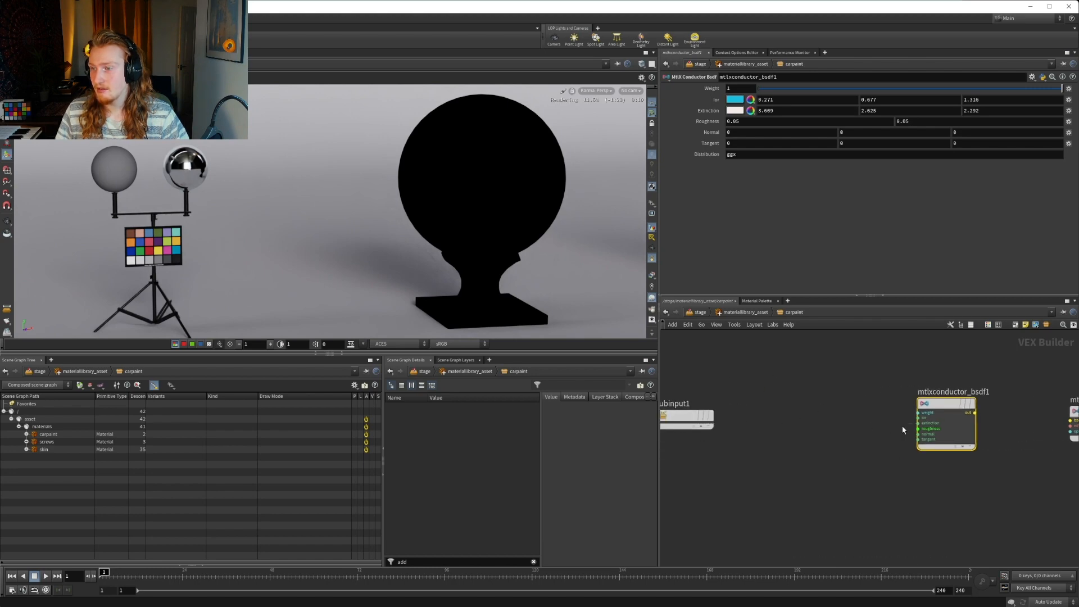
pyautogui.click(975, 413)
pyautogui.moveTo(1070, 421); pyautogui.dragTo(993, 416, button='middle')
pyautogui.moveTo(712, 403); pyautogui.dragTo(818, 400, button='middle')
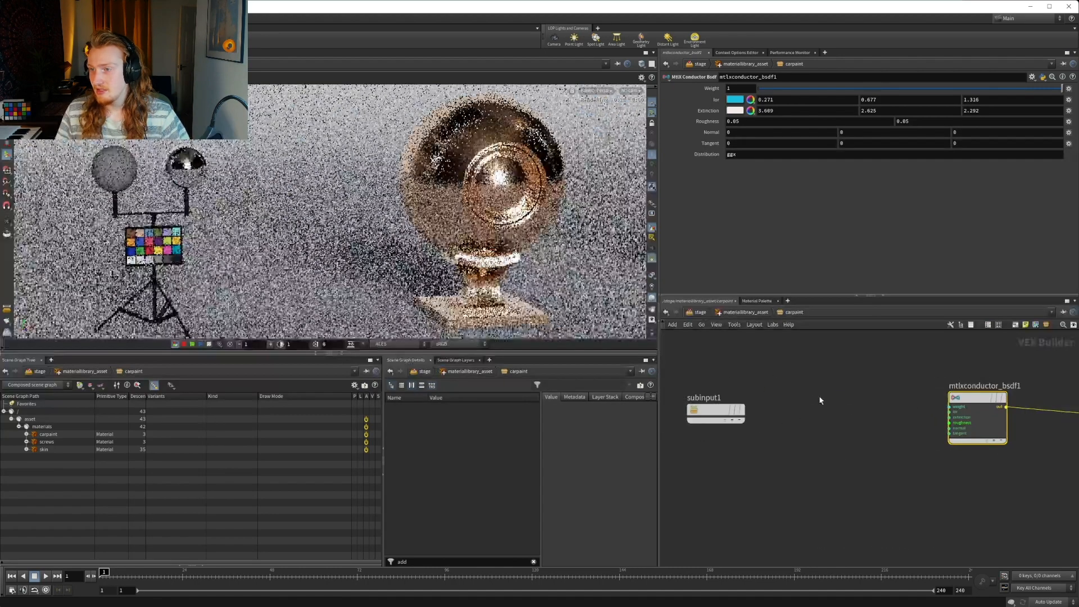
# Add a MtlX Artistic Ior node and connect its ior and extinction outputs to the matching inputs of mtlxconductor_bsdf1
pyautogui.press('Tab')
pyautogui.write('artis')
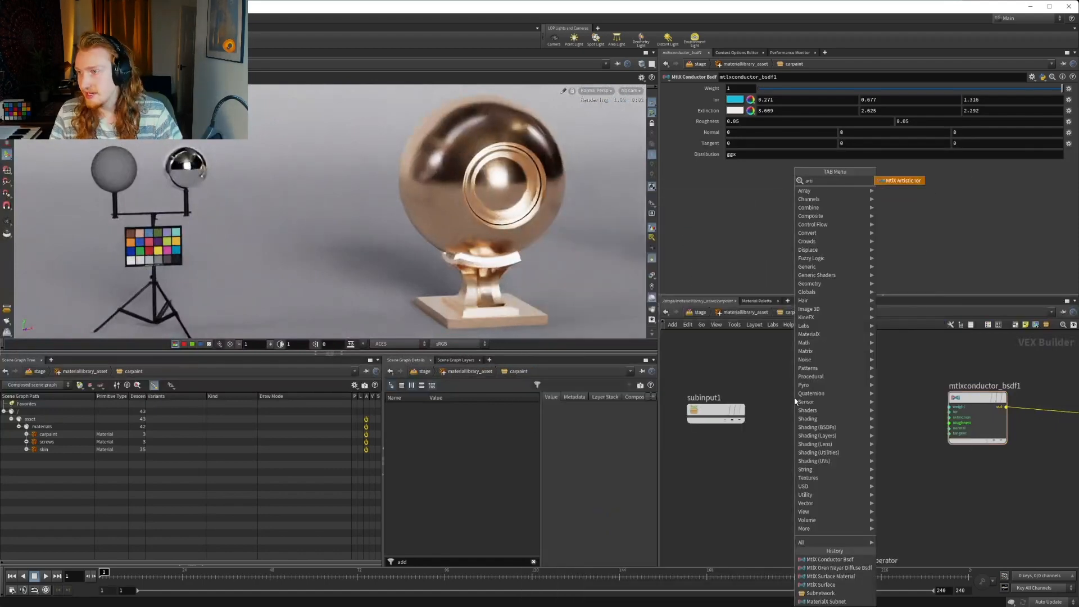
pyautogui.press('Return')
pyautogui.click(845, 410)
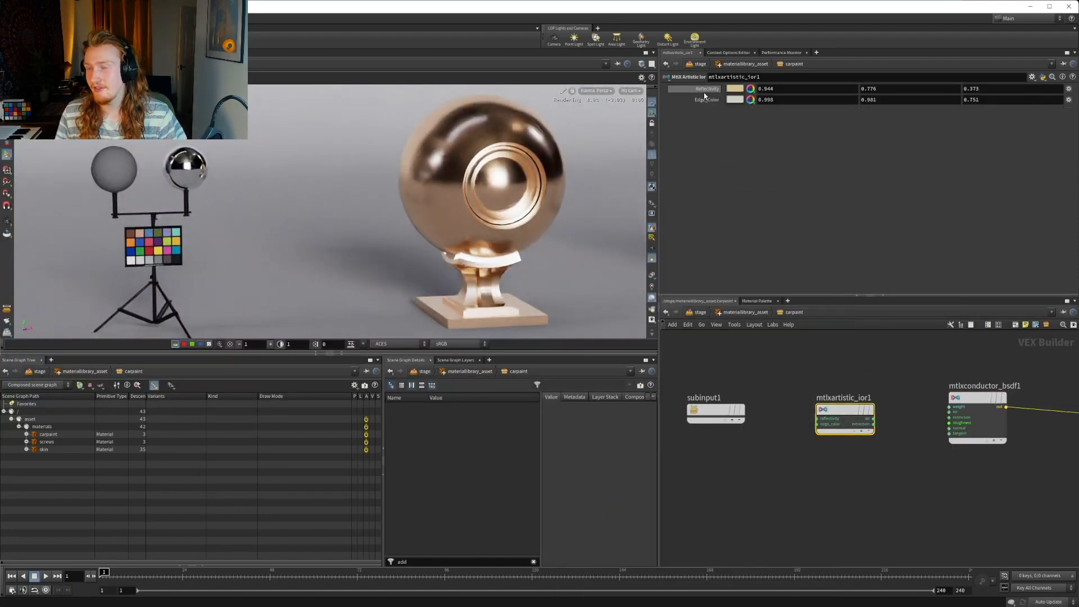
pyautogui.scroll(2, 873, 417)
pyautogui.click(874, 419)
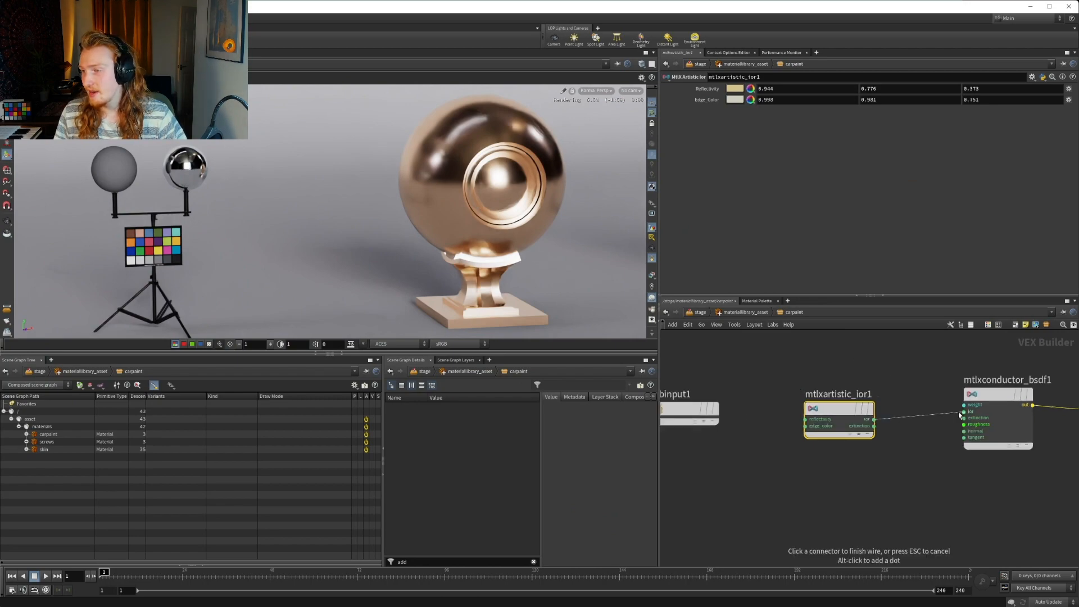
pyautogui.click(873, 426)
pyautogui.click(964, 418)
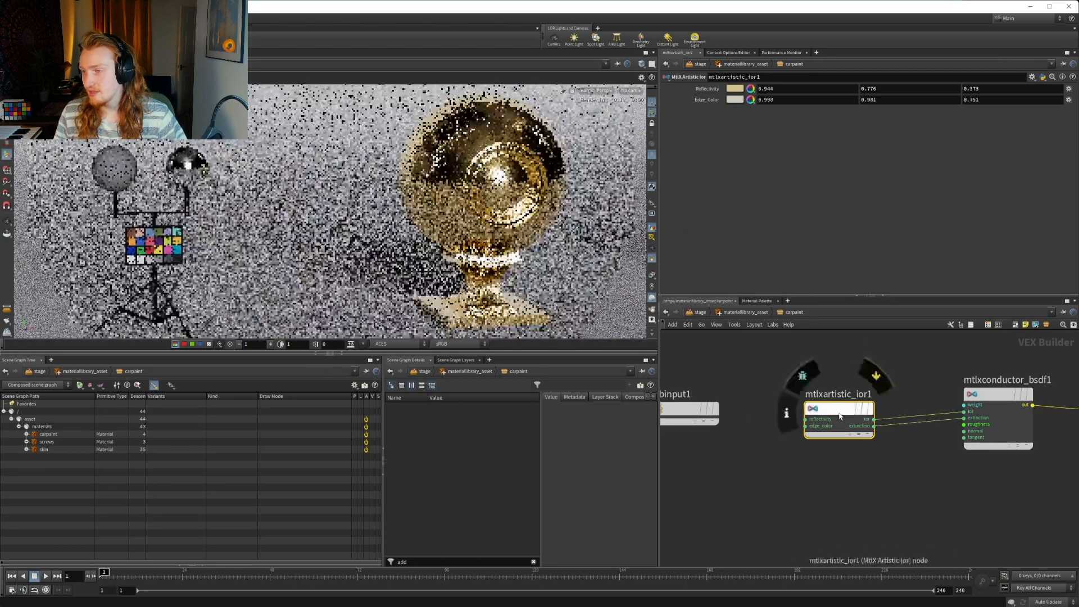
# Desaturate the artistic IOR's colors to neutral values, with reflectivity at 0.944 and edge color at 0.998 in all channels
pyautogui.click(734, 88)
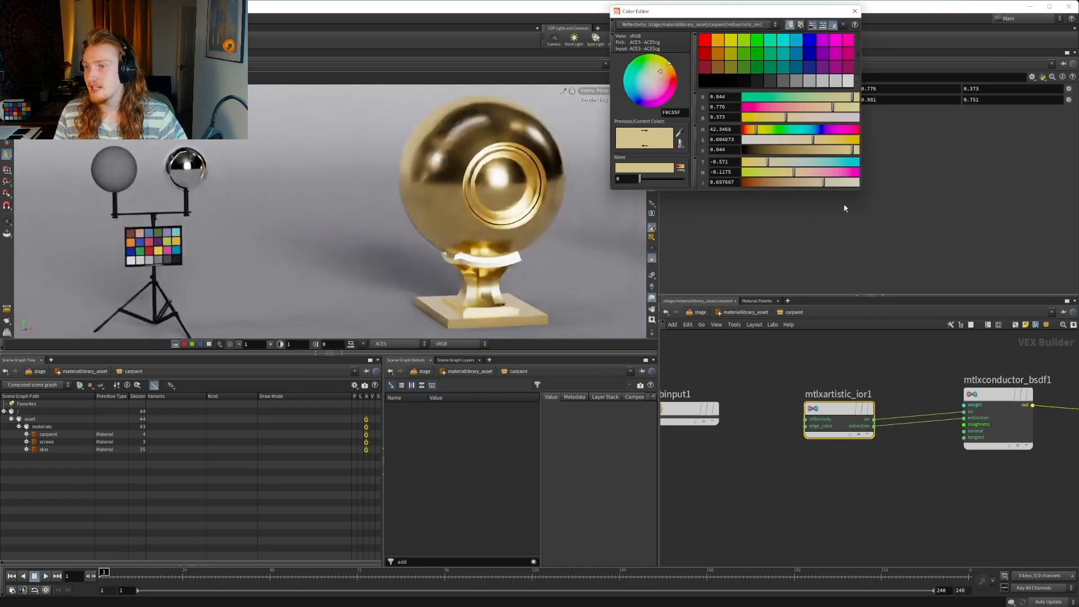
pyautogui.moveTo(759, 140); pyautogui.dragTo(730, 139)
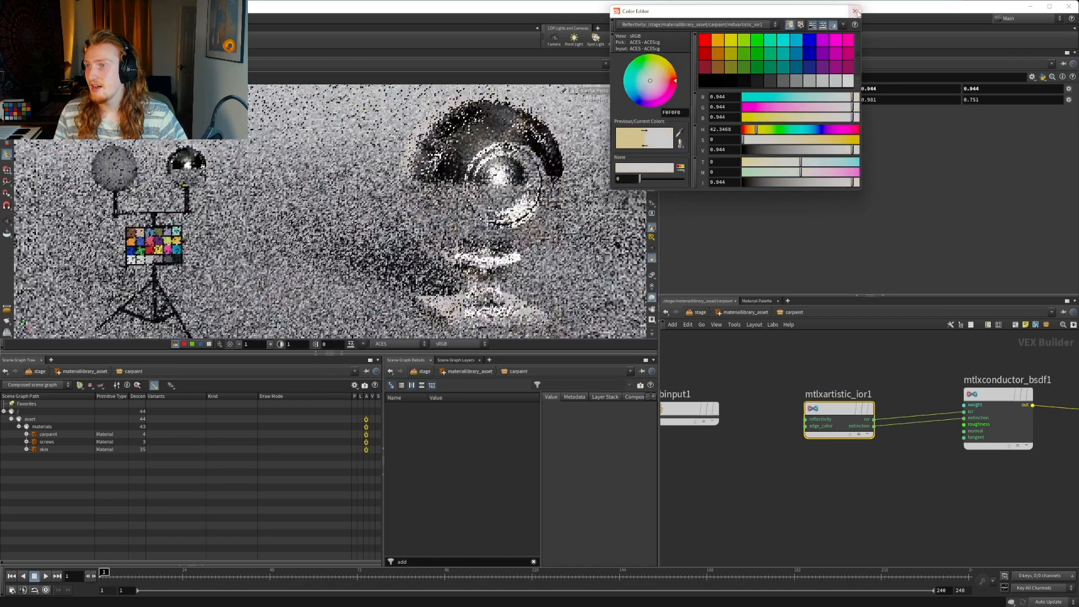
pyautogui.press('Escape')
pyautogui.click(735, 99)
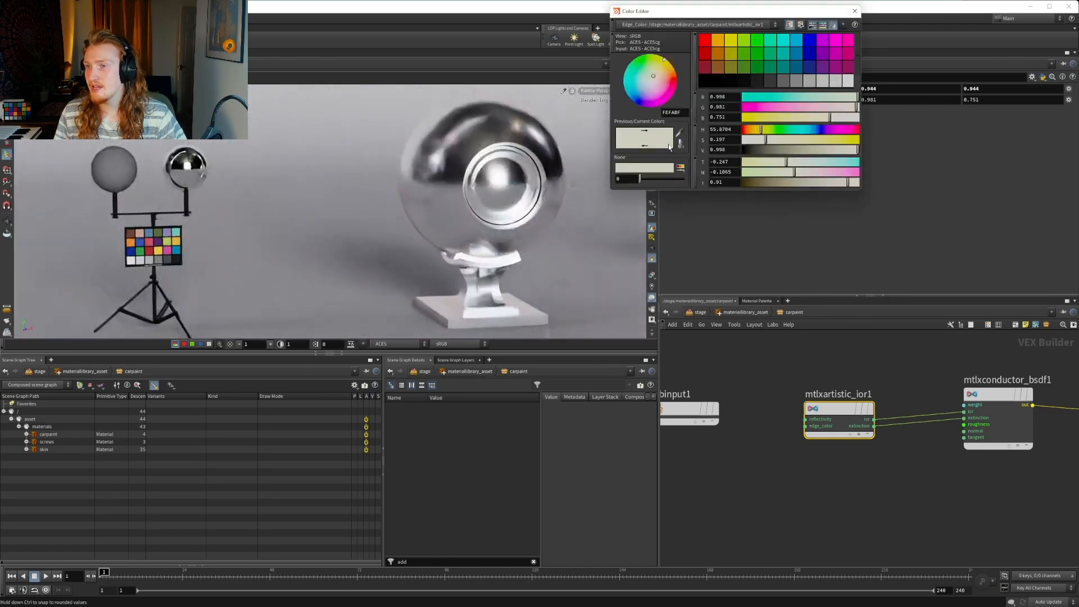
pyautogui.moveTo(771, 140); pyautogui.dragTo(741, 139)
pyautogui.press('Escape')
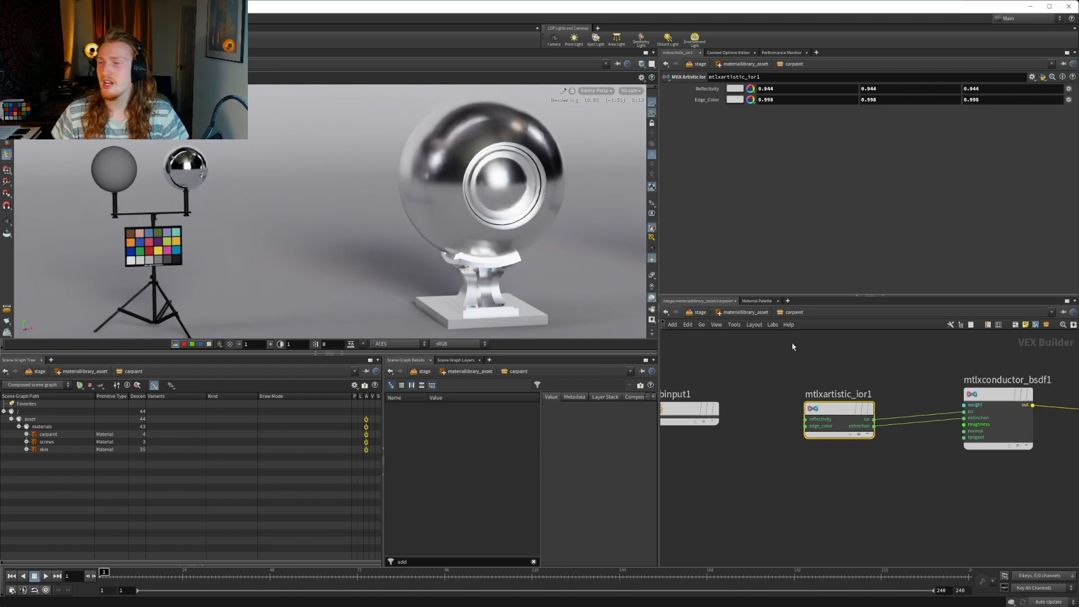
# Move mtlxartistic_ior1 further from the conductor node and shift subinput1 back to leave space between them
pyautogui.click(653, 299)
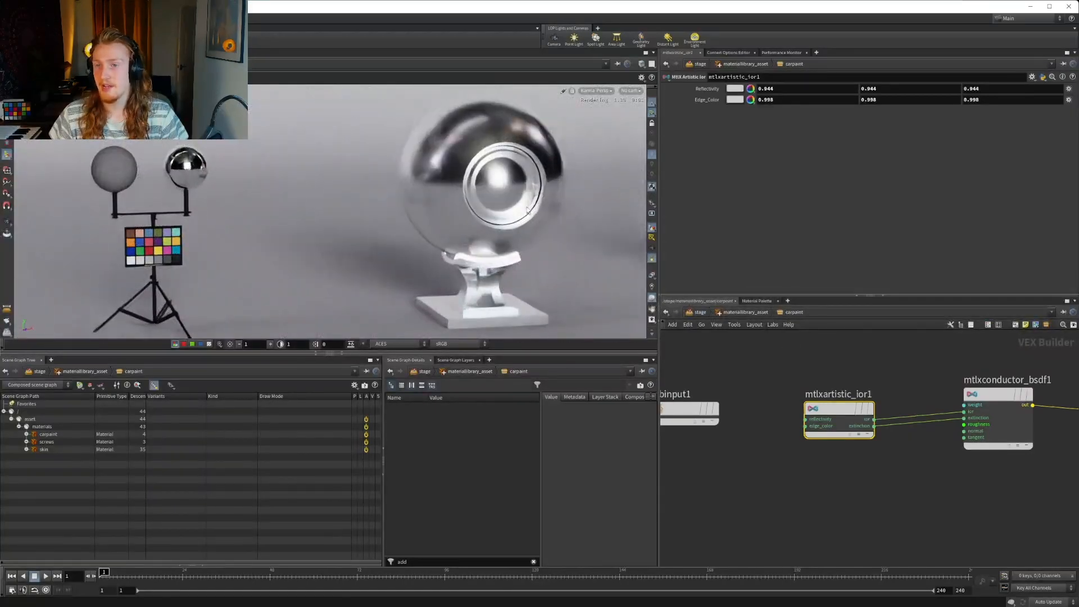
pyautogui.moveTo(826, 415); pyautogui.dragTo(767, 403)
pyautogui.moveTo(752, 452); pyautogui.dragTo(888, 462, button='middle')
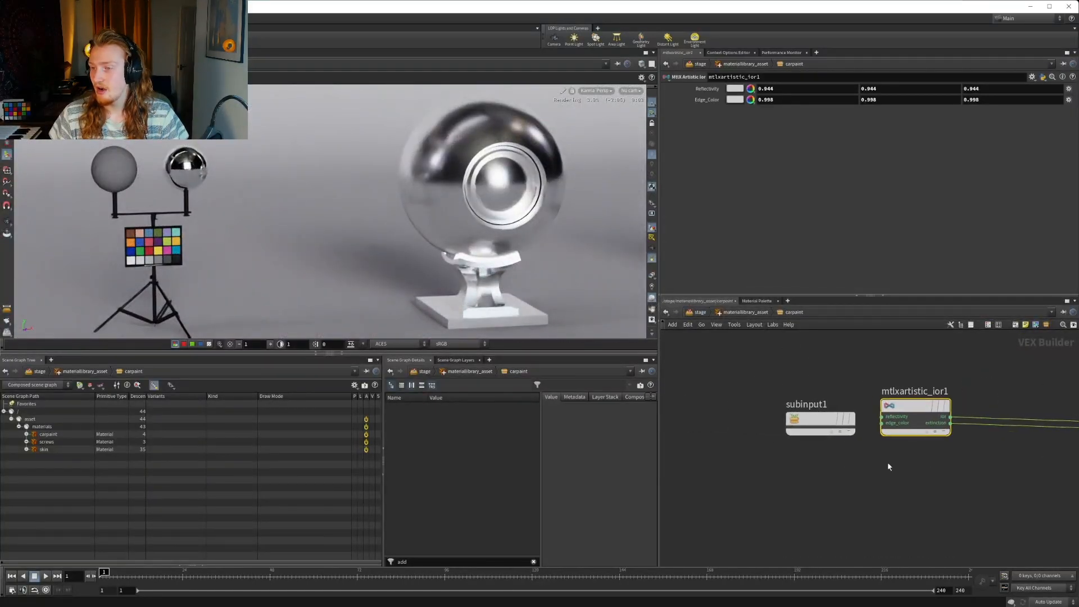
pyautogui.moveTo(815, 419); pyautogui.dragTo(676, 419)
pyautogui.moveTo(888, 413); pyautogui.dragTo(858, 413)
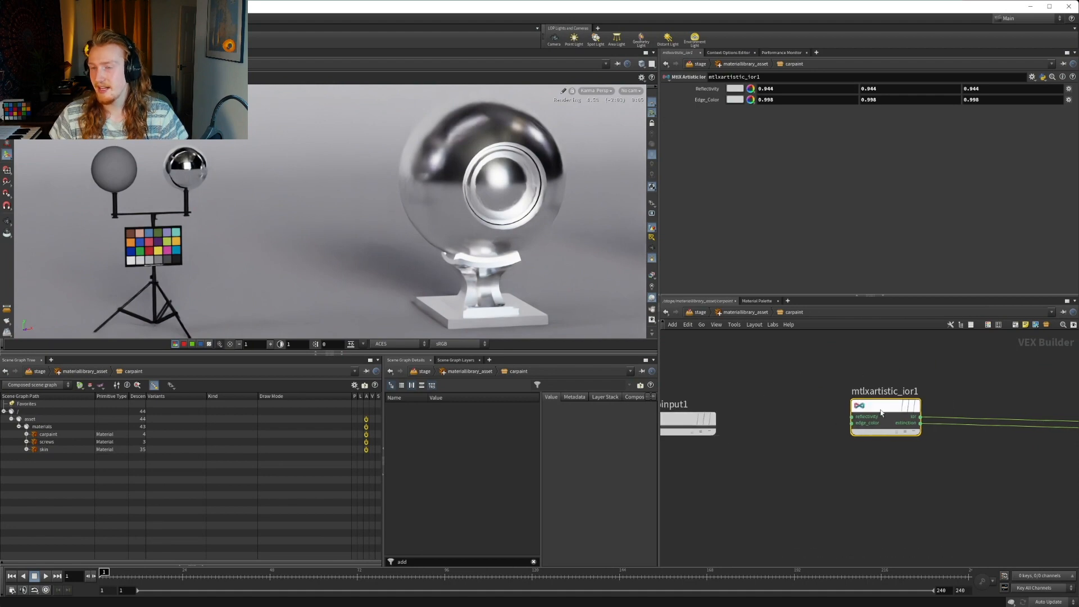
pyautogui.click(882, 357)
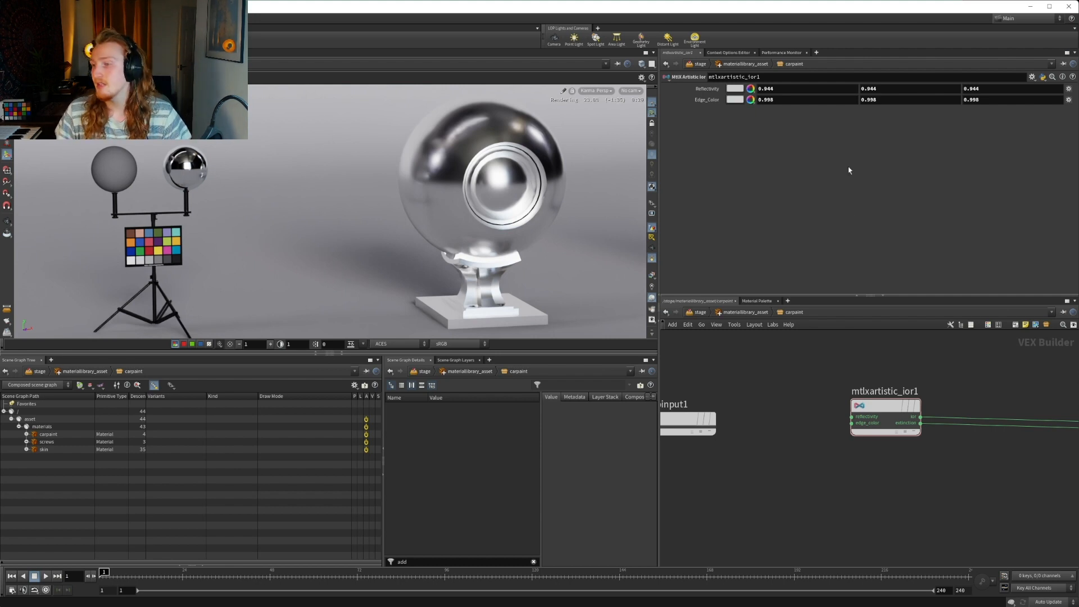
# Rename mtlxconductor_bsdf1 as mtlxconductor_carpaint
pyautogui.moveTo(1041, 406); pyautogui.dragTo(751, 387, button='middle')
pyautogui.click(874, 372)
pyautogui.moveTo(881, 372); pyautogui.dragTo(859, 374)
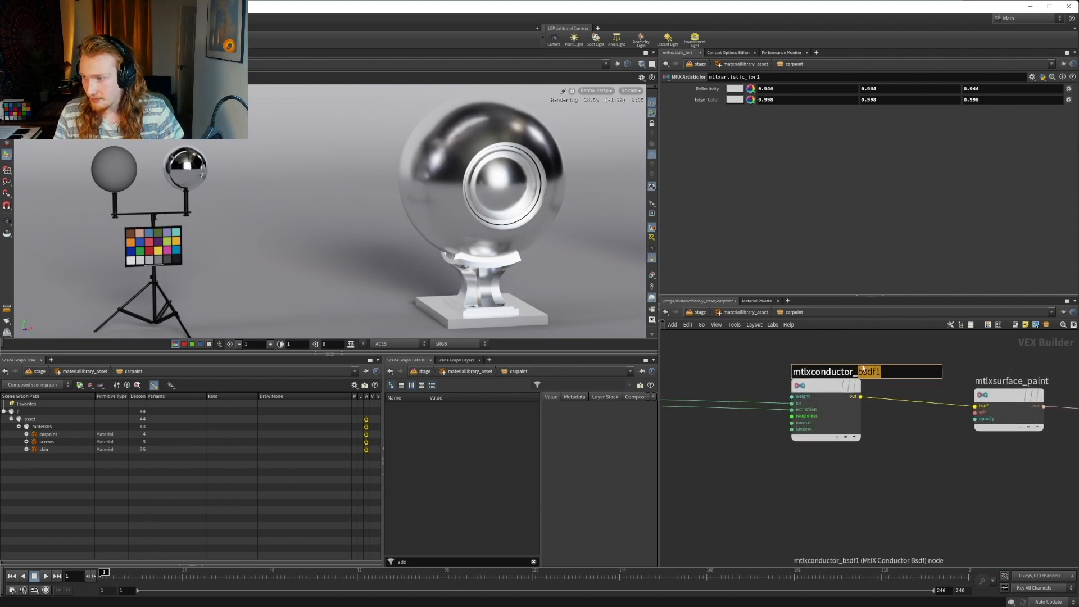
pyautogui.write('ca')
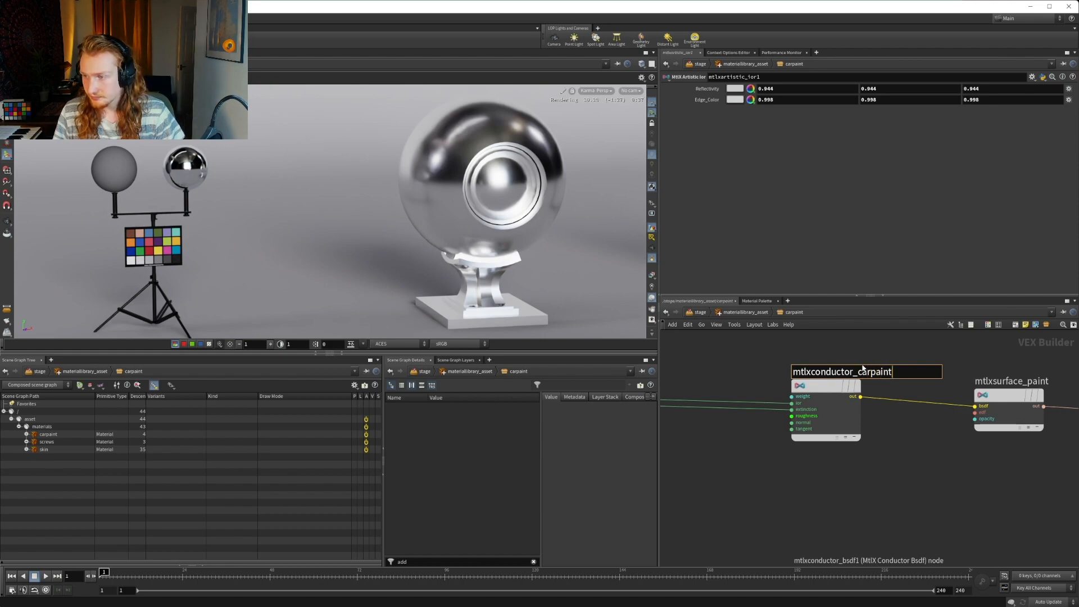
pyautogui.write('rpaint')
pyautogui.press('Return')
# Rename mtlxsurface_paint as mtlxsurface_carpaint
pyautogui.moveTo(863, 368); pyautogui.dragTo(728, 371, button='middle')
pyautogui.click(878, 385)
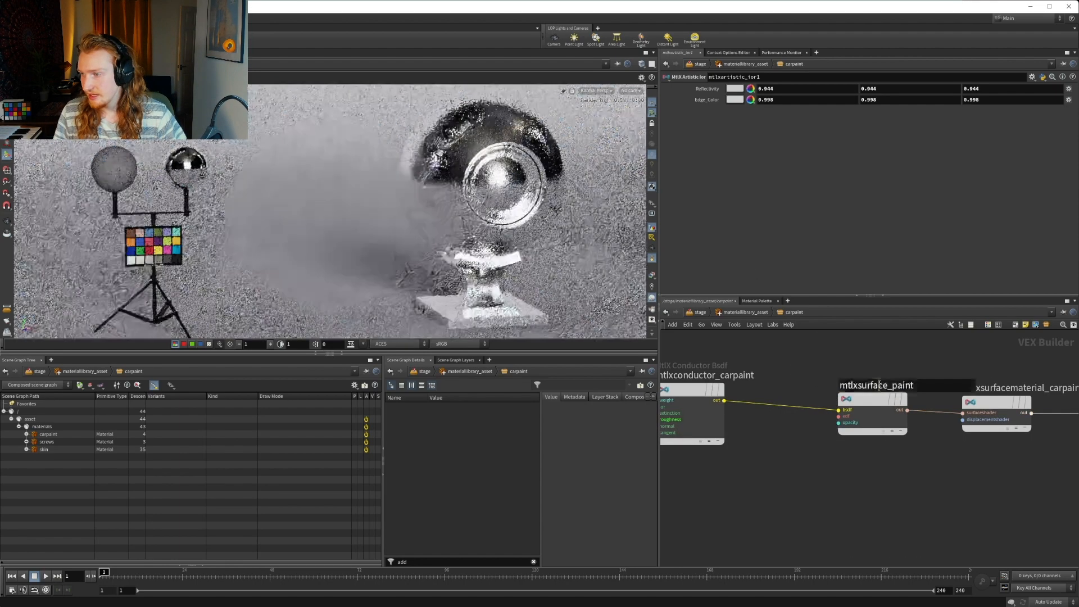
pyautogui.press('Right')
pyautogui.press('Right')
pyautogui.press('Right')
pyautogui.write('car')
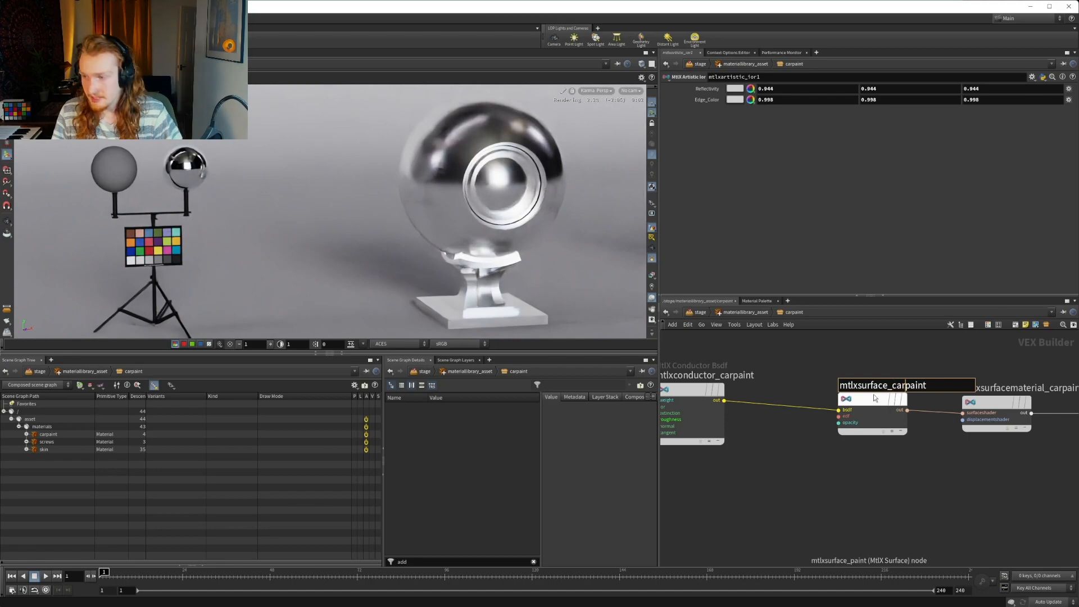
pyautogui.press('Return')
# Rename suboutput1 as suboutput_carpaint, correcting the misspelled suffix
pyautogui.scroll(-3, 854, 351)
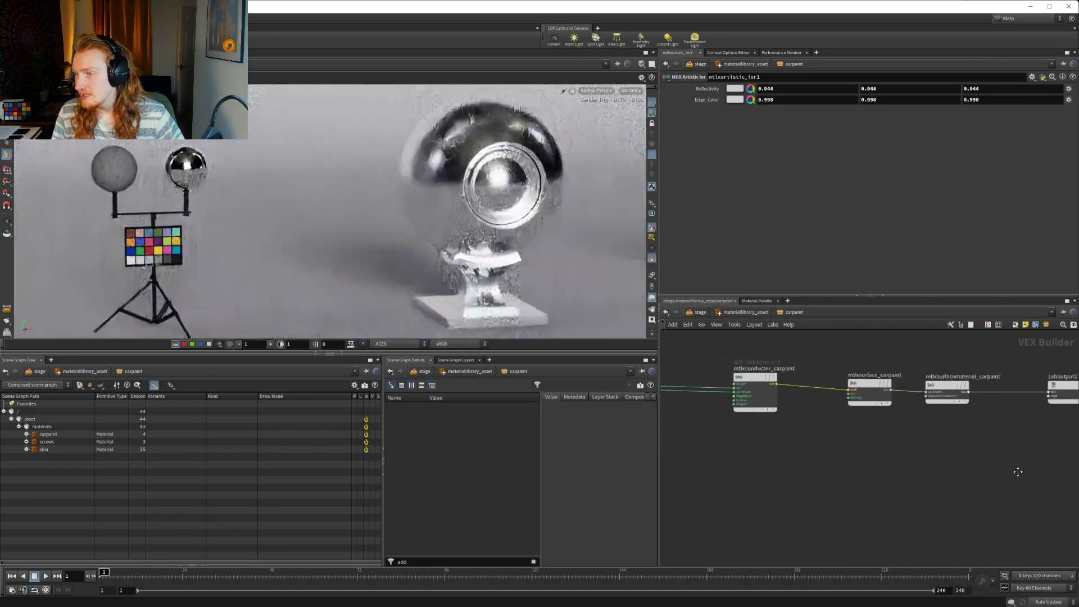
pyautogui.moveTo(1018, 471); pyautogui.dragTo(655, 500, button='middle')
pyautogui.scroll(2, 826, 376)
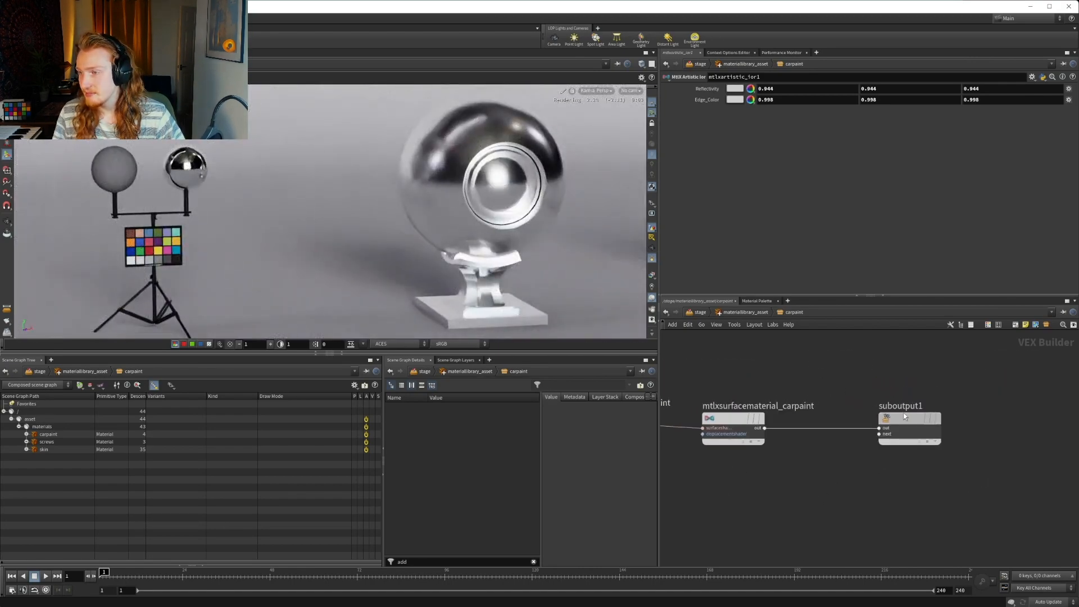
pyautogui.doubleClick(909, 406)
pyautogui.write('_c')
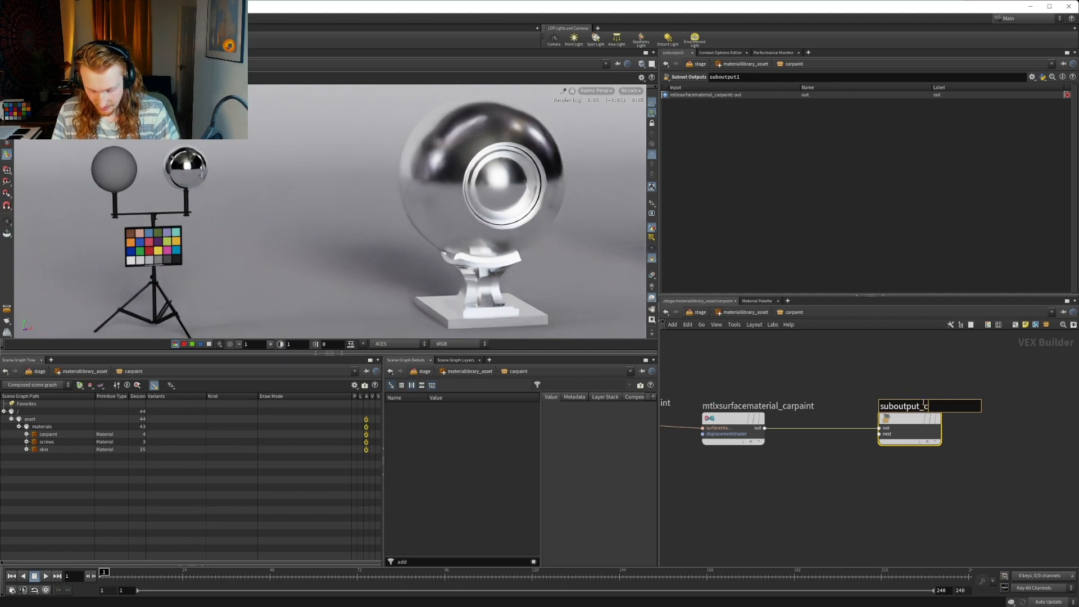
pyautogui.write('arpiant')
pyautogui.click(831, 390)
pyautogui.moveTo(831, 390); pyautogui.dragTo(763, 397, button='middle')
pyautogui.scroll(-1, 916, 381)
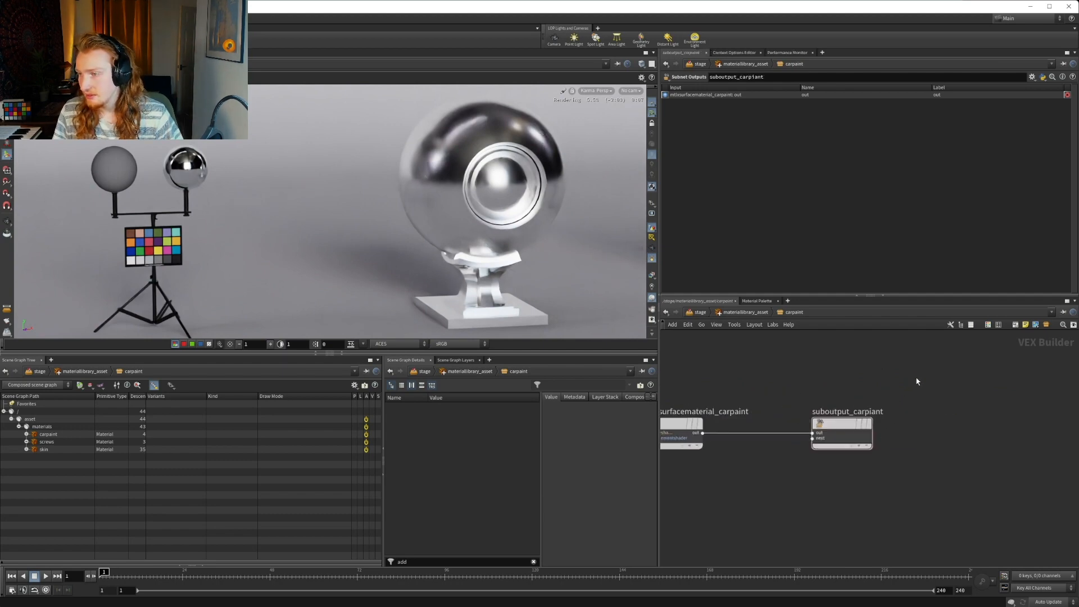
pyautogui.doubleClick(849, 411)
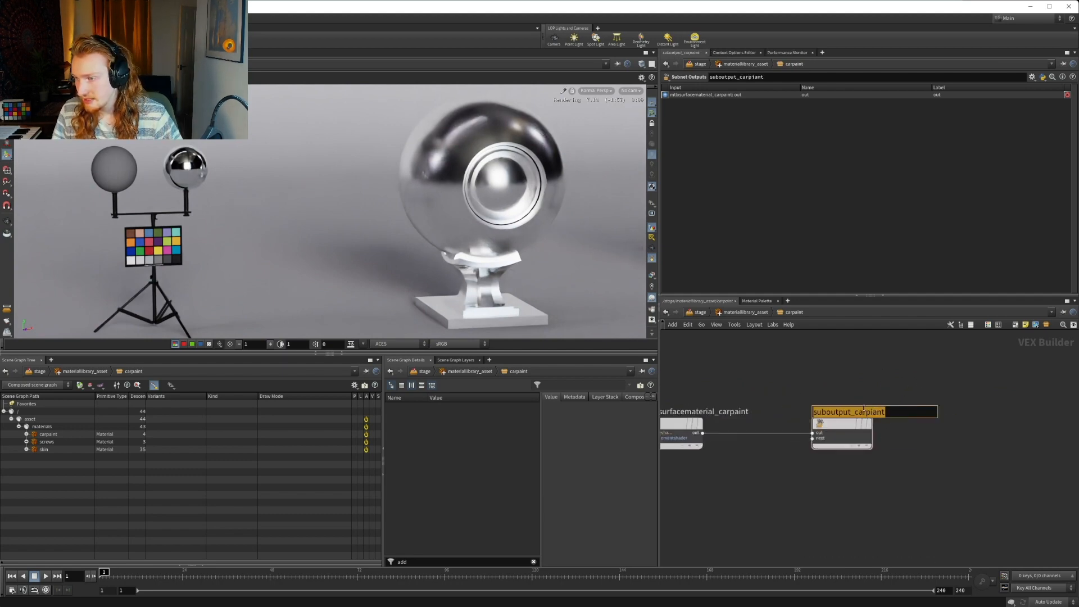
pyautogui.click(870, 412)
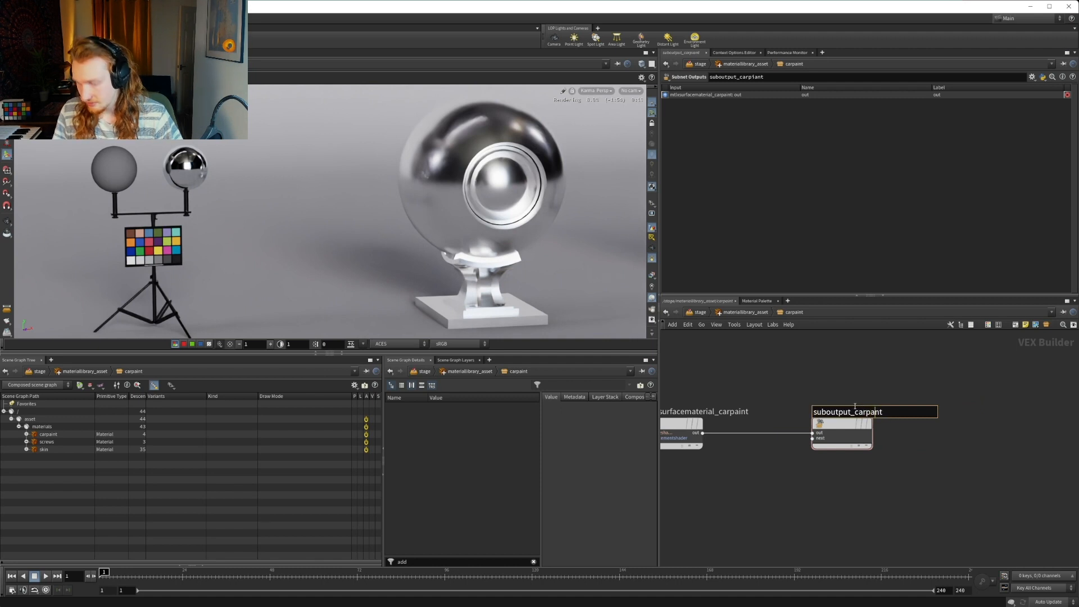
pyautogui.write('i')
pyautogui.click(836, 386)
# Rename mtlxartistic_ior1 as mtlxartistic_carpaint
pyautogui.scroll(-4, 786, 509)
pyautogui.moveTo(785, 509); pyautogui.dragTo(1004, 460, button='middle')
pyautogui.moveTo(715, 439); pyautogui.dragTo(849, 449, button='middle')
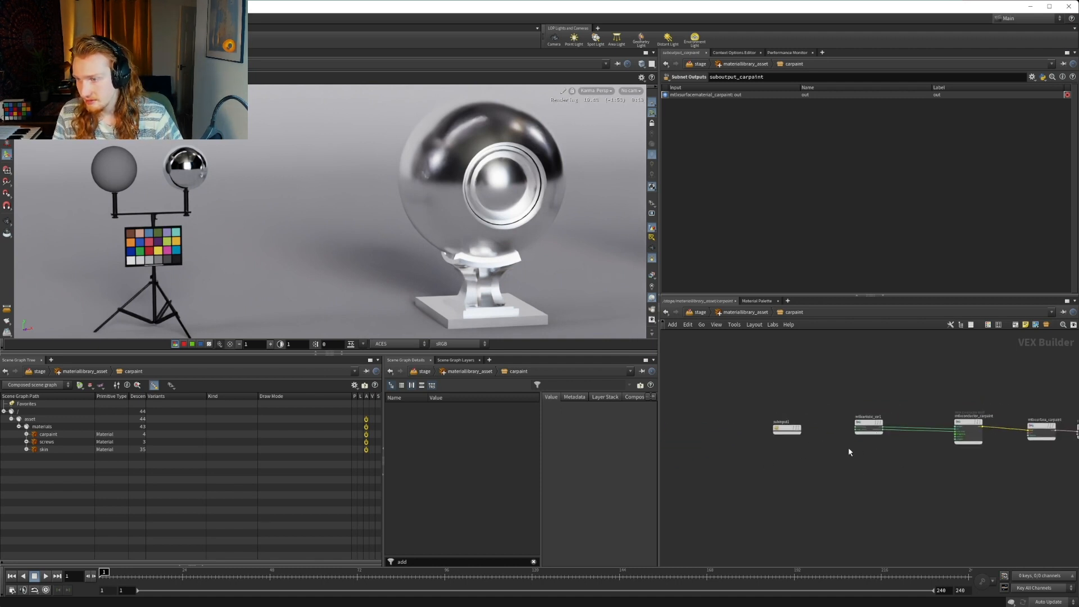
pyautogui.scroll(3, 849, 452)
pyautogui.doubleClick(810, 393)
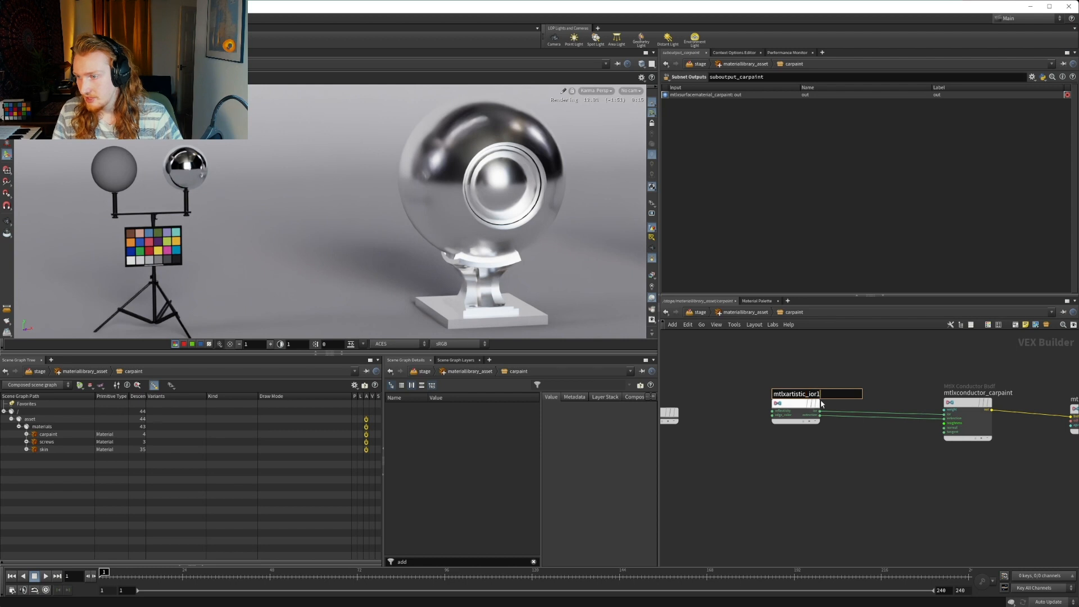
pyautogui.press('BackSpace')
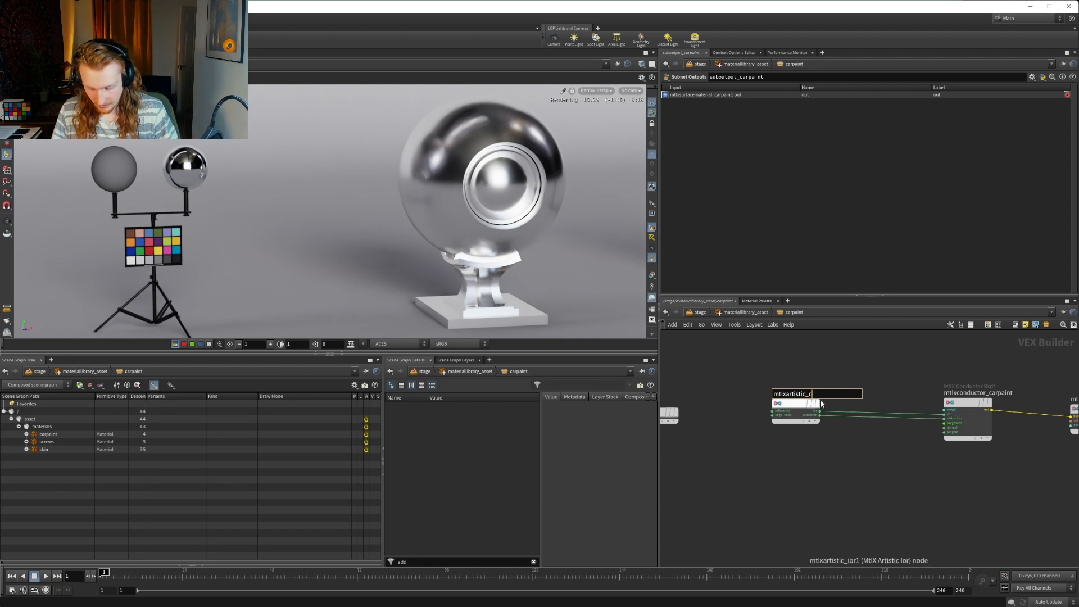
pyautogui.press('Return')
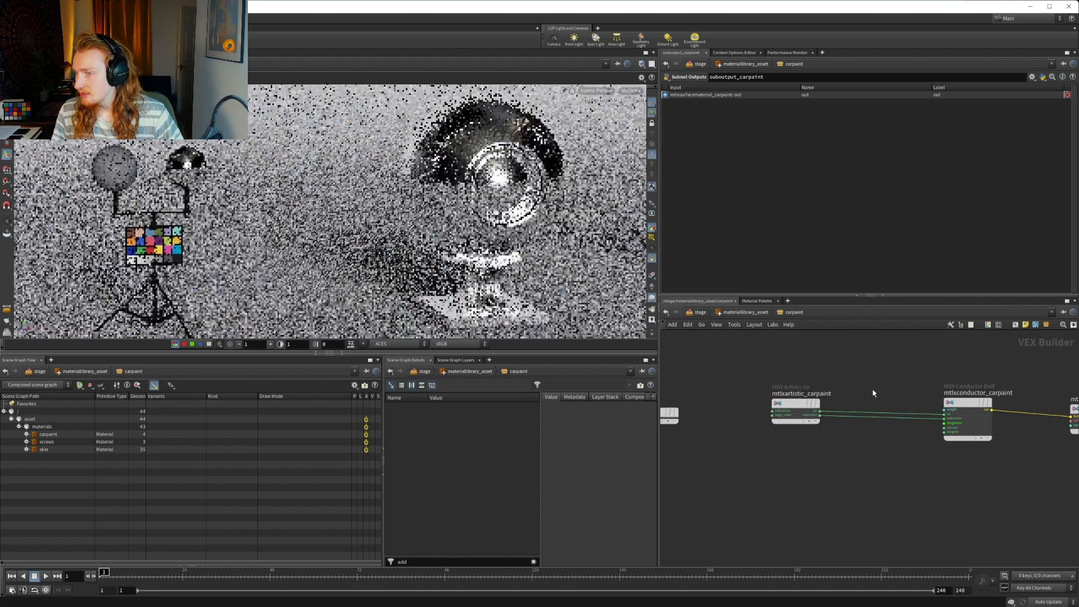
# Set the first roughness value of mtlxconductor_carpaint to 0.2
pyautogui.moveTo(896, 386); pyautogui.dragTo(766, 364, button='middle')
pyautogui.moveTo(898, 438); pyautogui.dragTo(864, 426, button='middle')
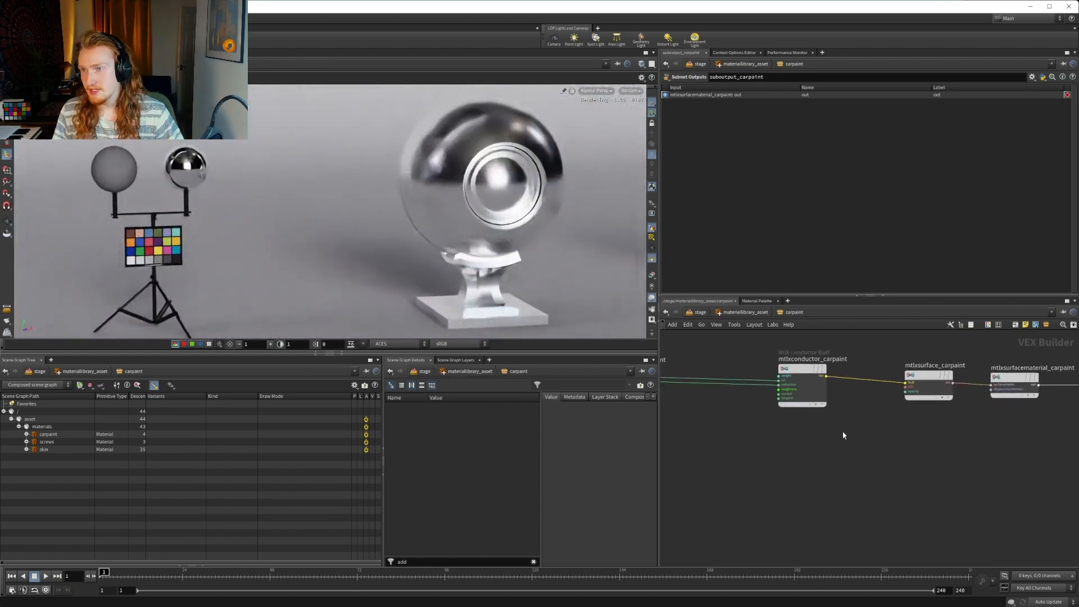
pyautogui.moveTo(780, 406); pyautogui.dragTo(866, 442, button='middle')
pyautogui.click(878, 409)
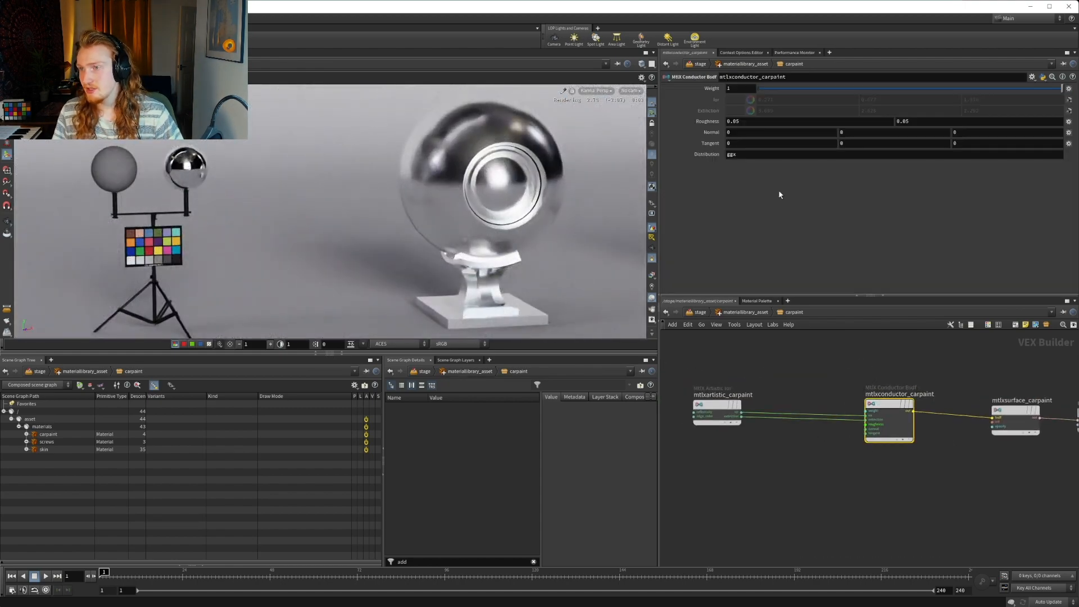
pyautogui.click(765, 121)
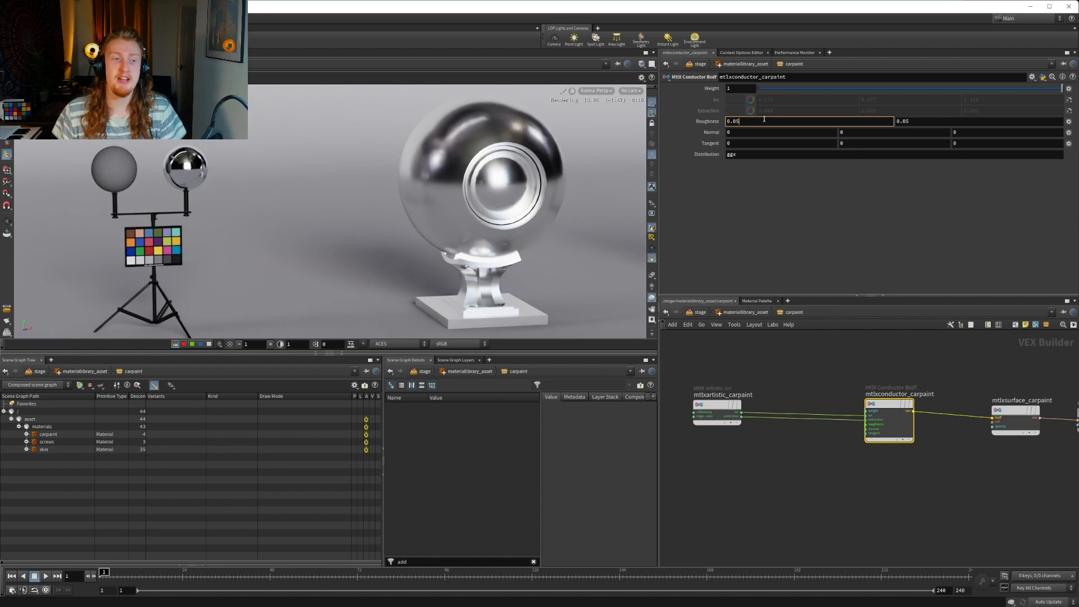
pyautogui.press('BackSpace')
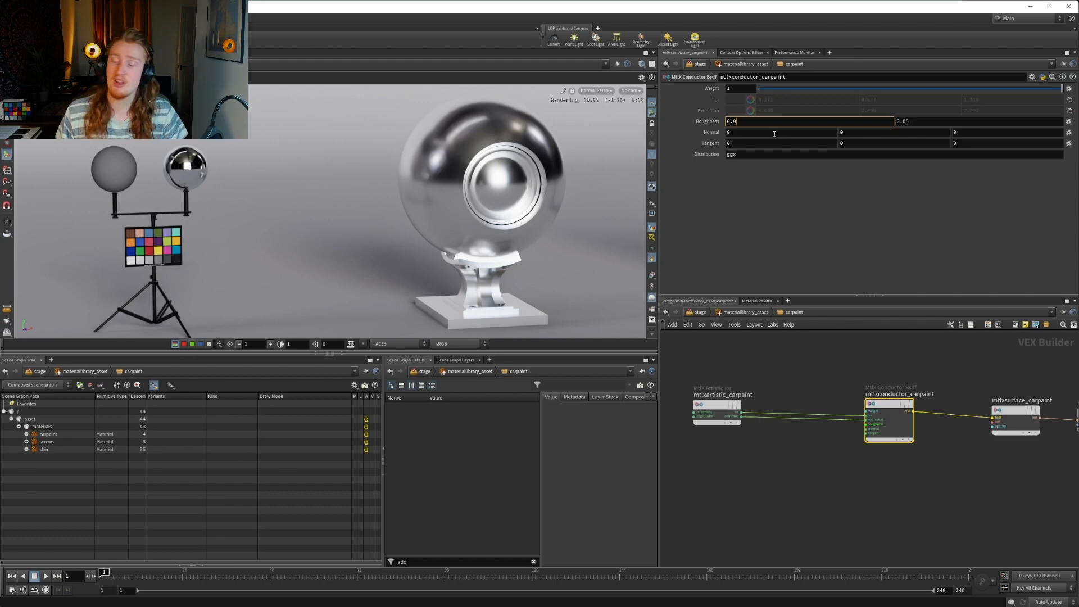
pyautogui.press('BackSpace')
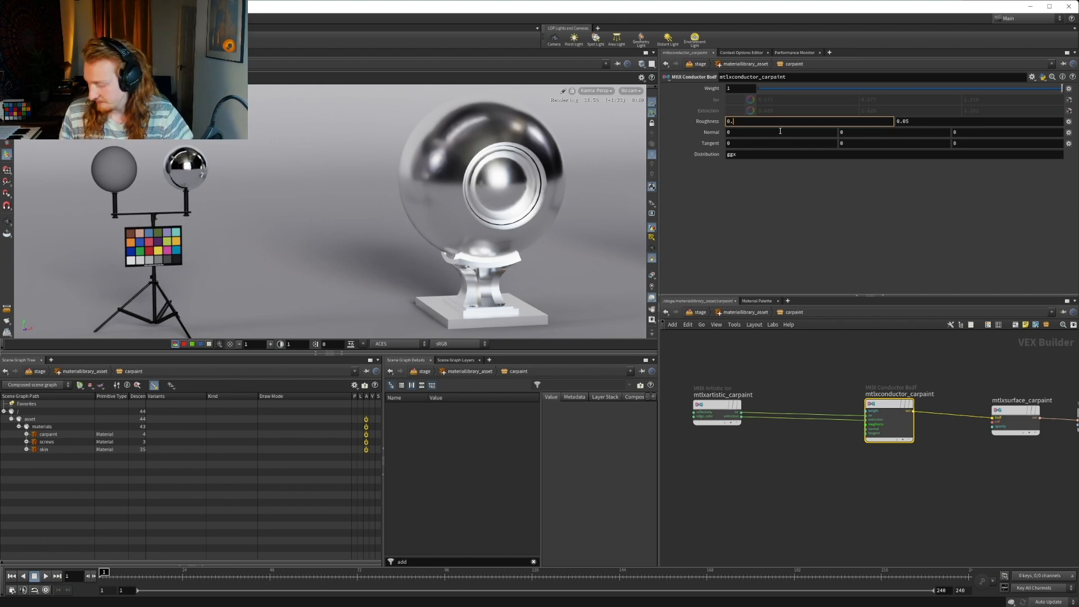
pyautogui.press('Return')
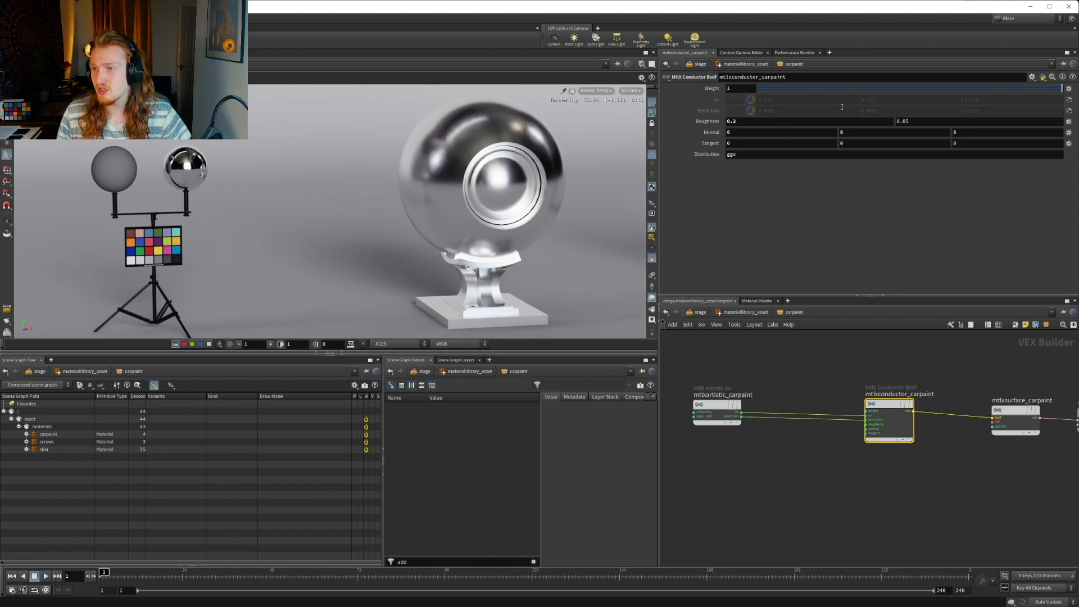
# Set the second roughness value of mtlxconductor_carpaint to 0.2
pyautogui.click(921, 123)
pyautogui.press('BackSpace')
pyautogui.press('BackSpace')
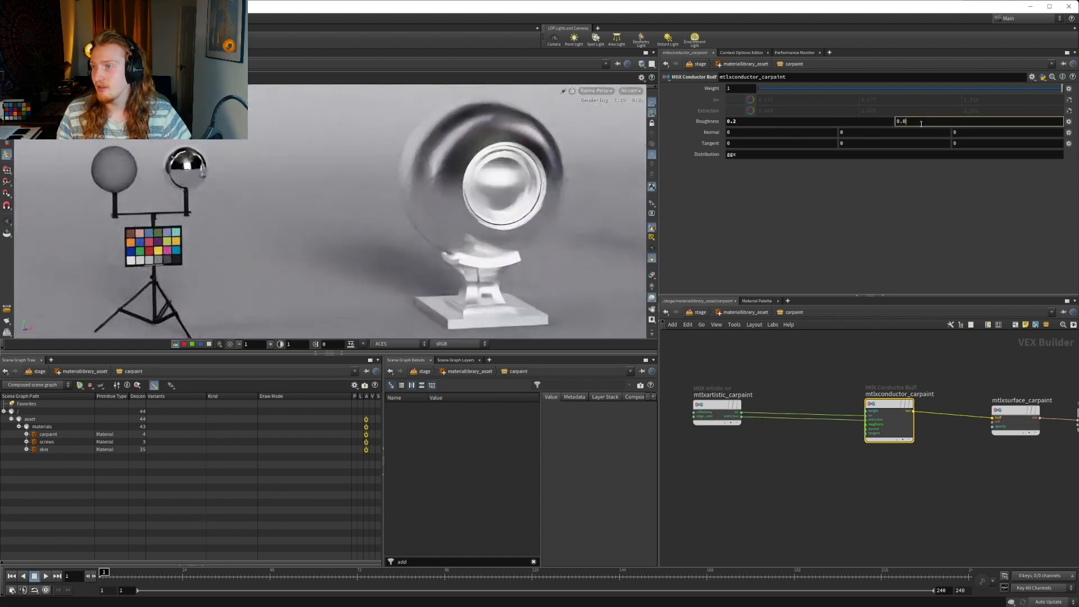
pyautogui.write('2')
pyautogui.press('Return')
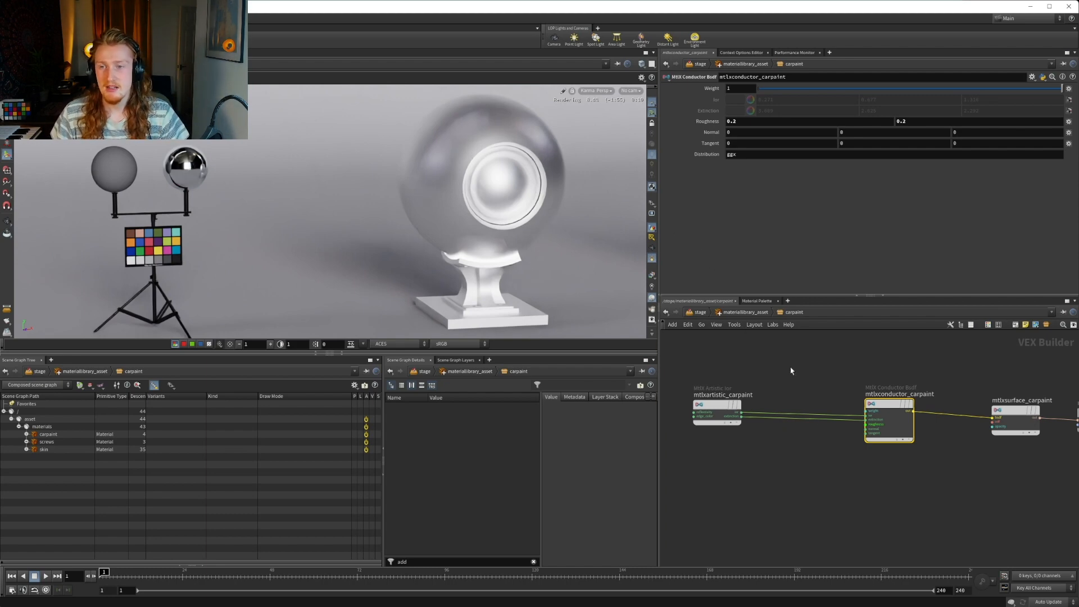
# Bring mtlxartistic_carpaint closer to mtlxconductor_carpaint and move both nodes away from the surface node
pyautogui.moveTo(780, 381); pyautogui.dragTo(831, 393, button='middle')
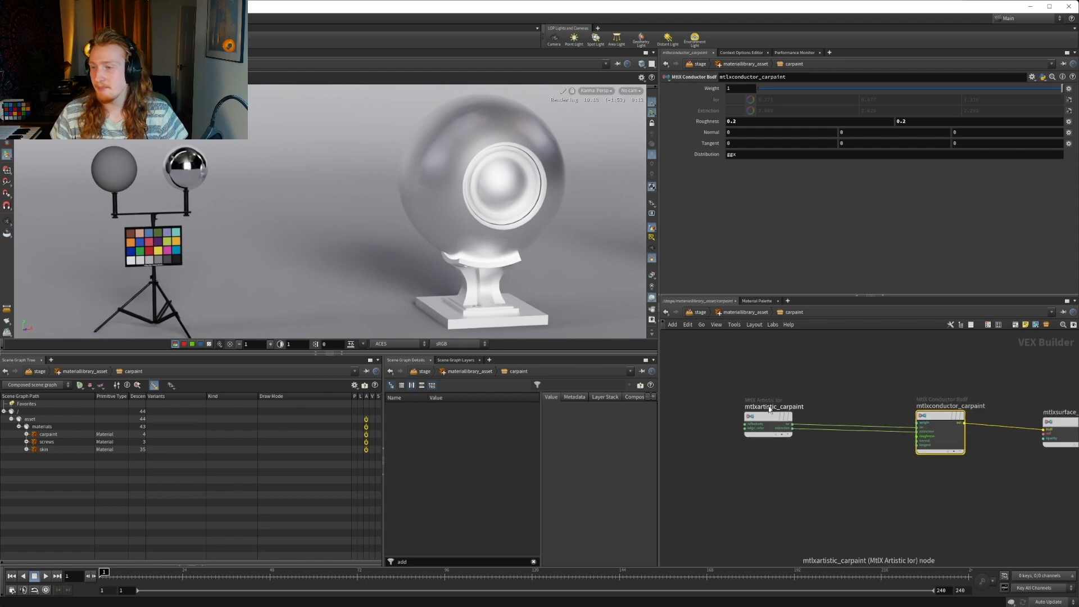
pyautogui.moveTo(760, 420); pyautogui.dragTo(829, 432)
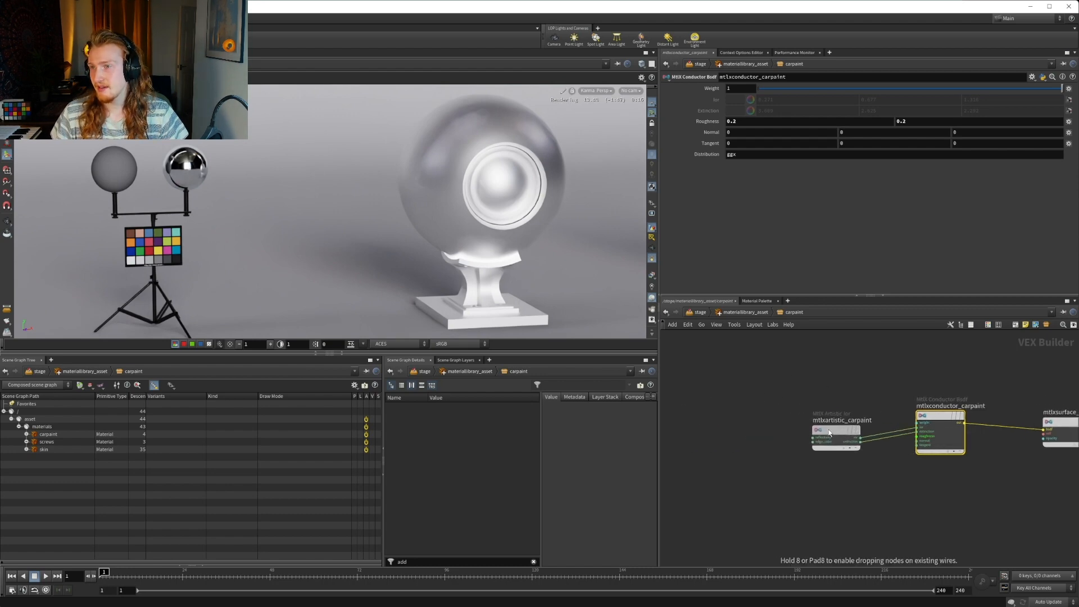
pyautogui.moveTo(850, 404); pyautogui.dragTo(743, 375, button='middle')
pyautogui.moveTo(704, 347); pyautogui.dragTo(840, 436)
pyautogui.moveTo(836, 390); pyautogui.dragTo(757, 397)
pyautogui.moveTo(720, 433); pyautogui.dragTo(875, 456, button='middle')
pyautogui.scroll(-3, 875, 460)
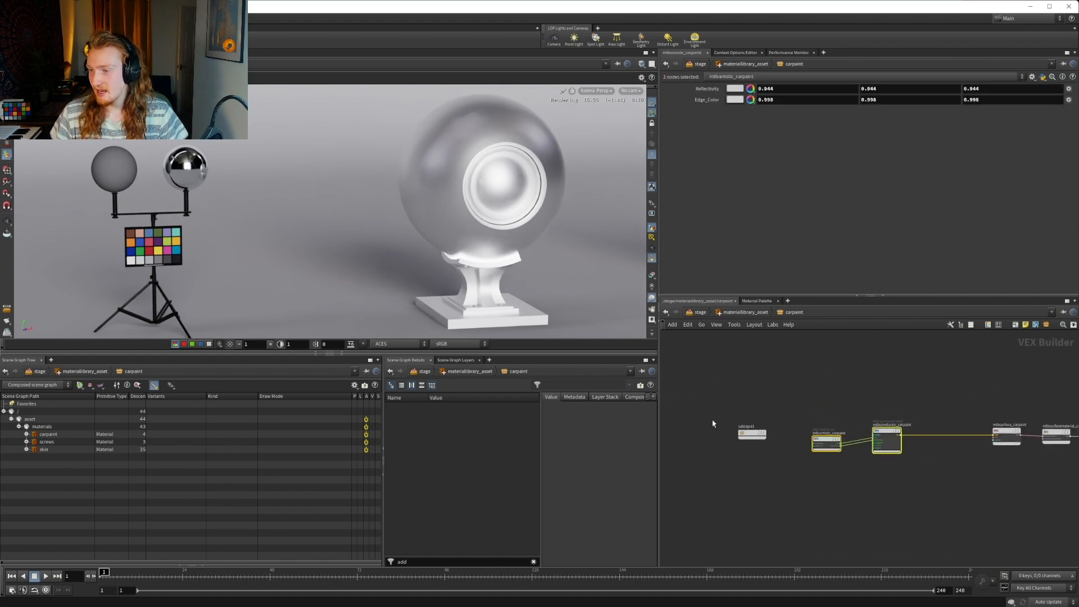
# Shift subinput1 and the artistic and conductor pair further from the surface node, and line up mtlxartistic_carpaint with the conductor
pyautogui.moveTo(752, 433); pyautogui.dragTo(665, 433)
pyautogui.moveTo(750, 432); pyautogui.dragTo(811, 424, button='middle')
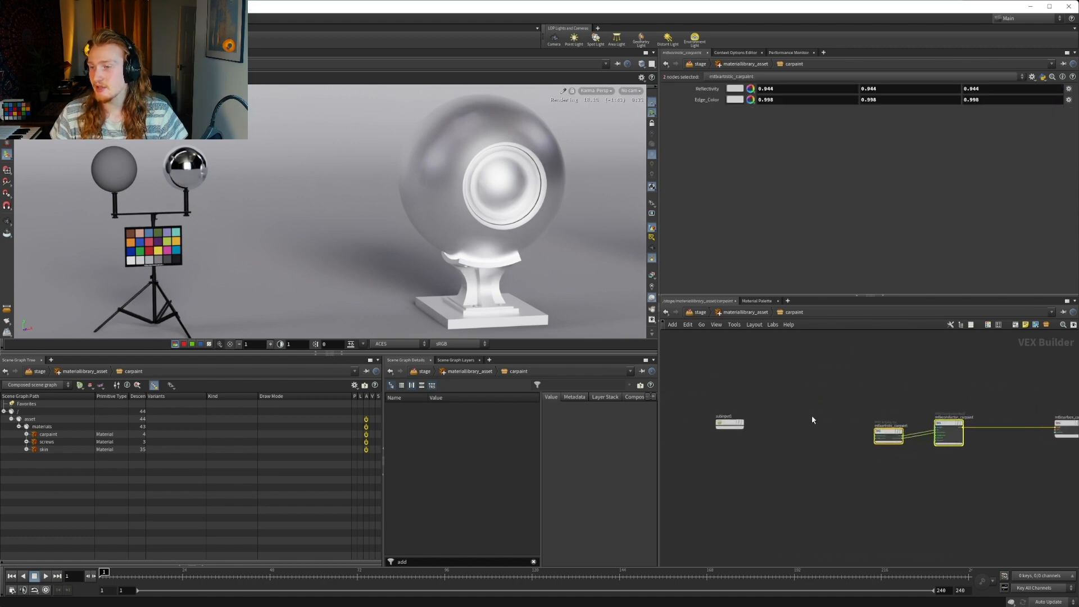
pyautogui.moveTo(946, 425); pyautogui.dragTo(852, 423)
pyautogui.click(885, 448)
pyautogui.scroll(2, 852, 442)
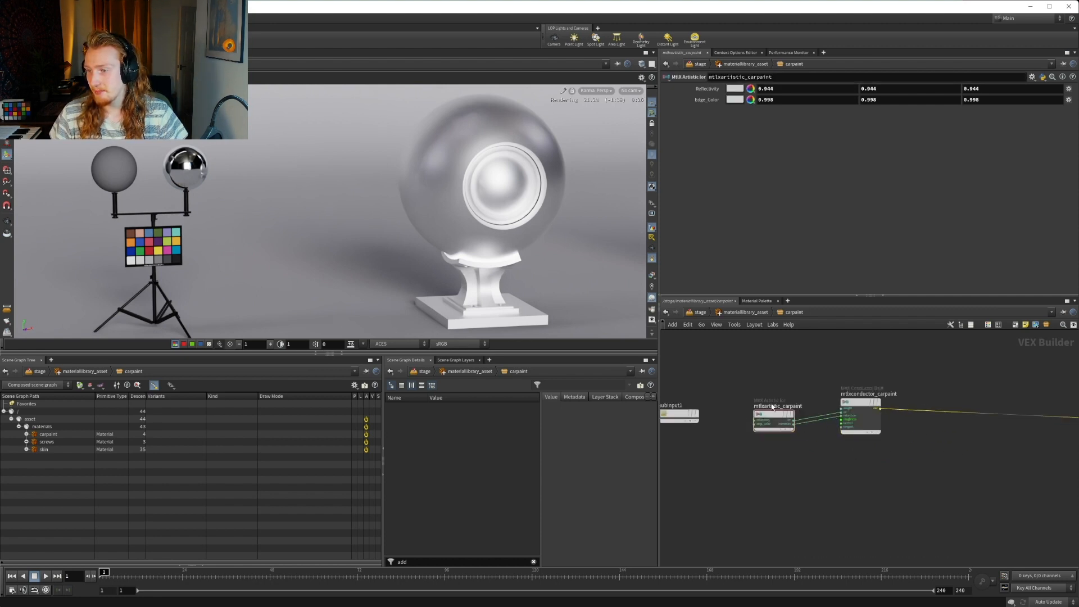
pyautogui.moveTo(771, 417); pyautogui.dragTo(771, 412)
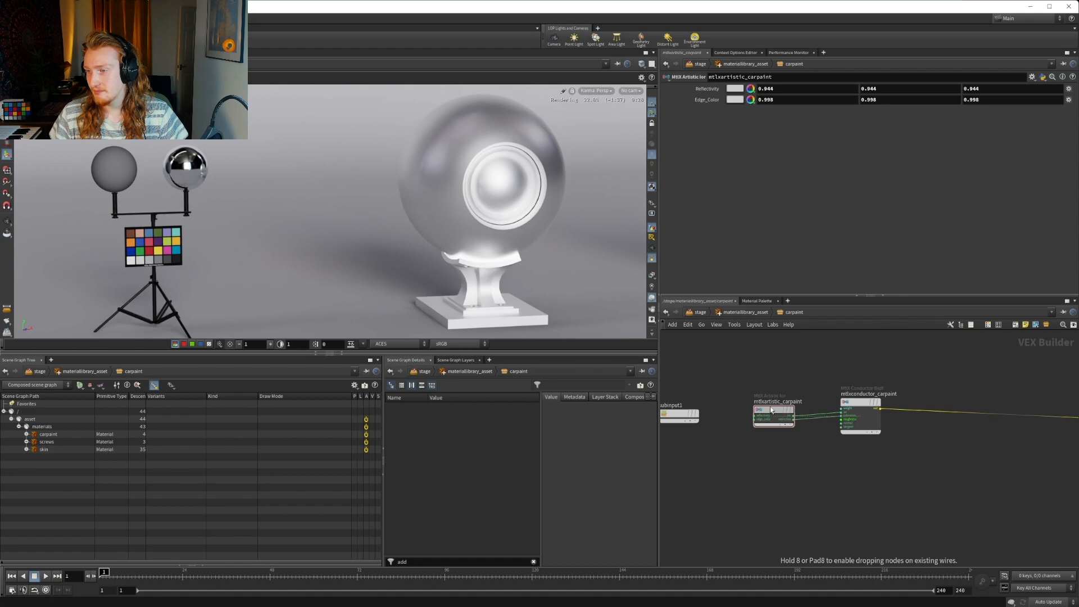
# Add a MtlX Oren Nayar Diffuse BSDF node and place it above mtlxconductor_carpaint
pyautogui.moveTo(945, 433); pyautogui.dragTo(849, 417, button='middle')
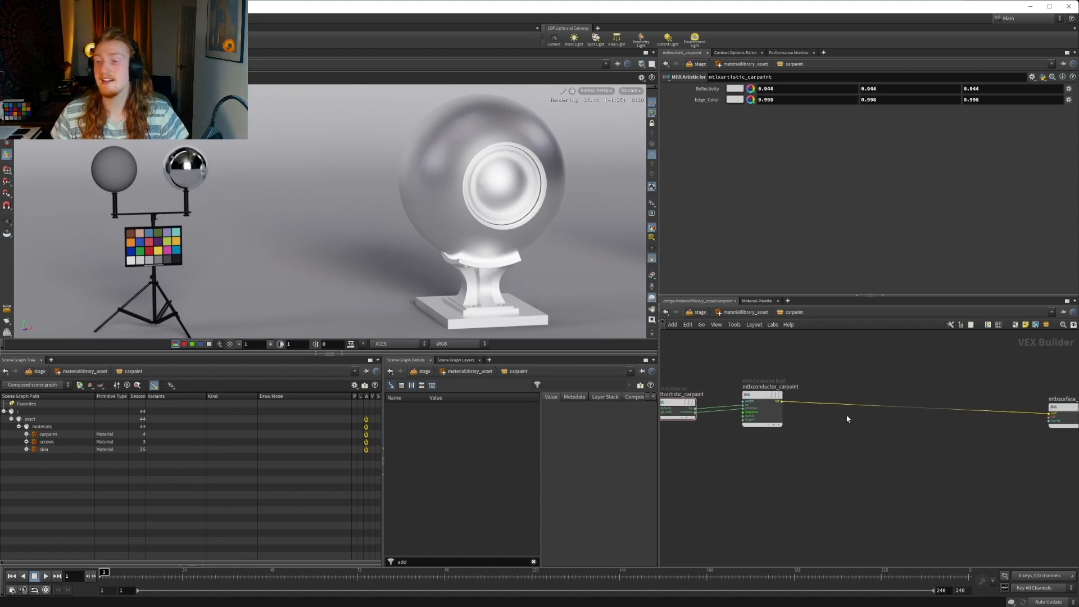
pyautogui.press('Tab')
pyautogui.write('diff')
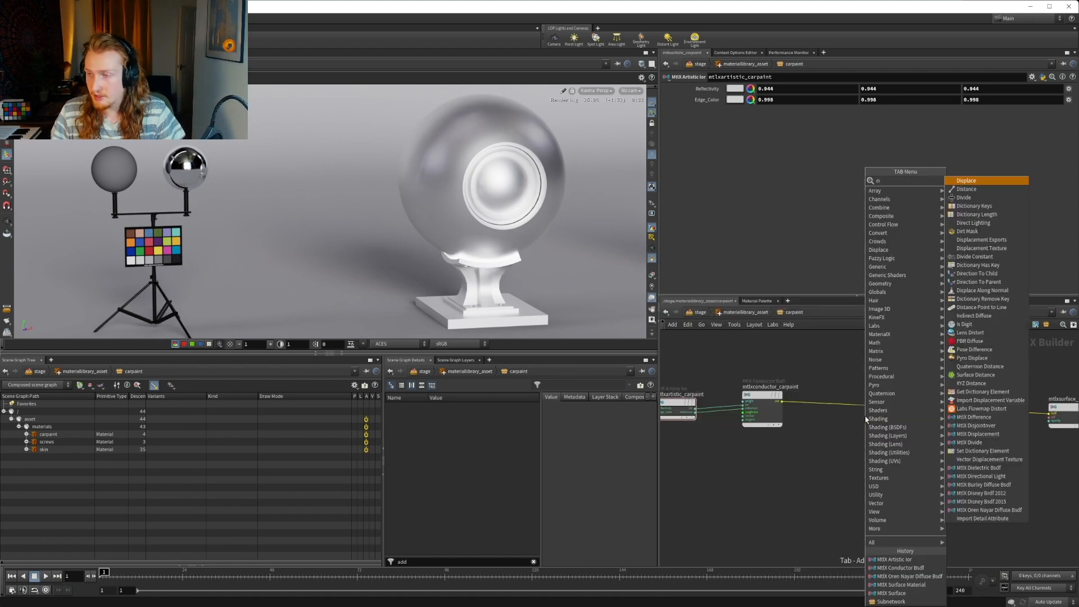
pyautogui.press('Down')
pyautogui.press('Down')
pyautogui.press('Down')
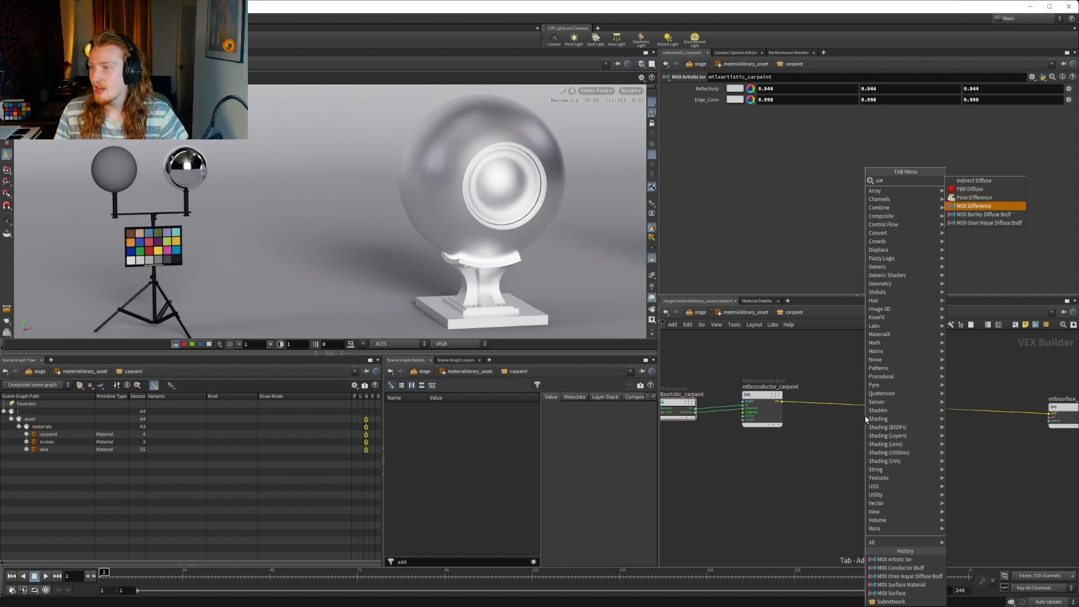
pyautogui.press('Down')
pyautogui.press('Down')
pyautogui.press('Return')
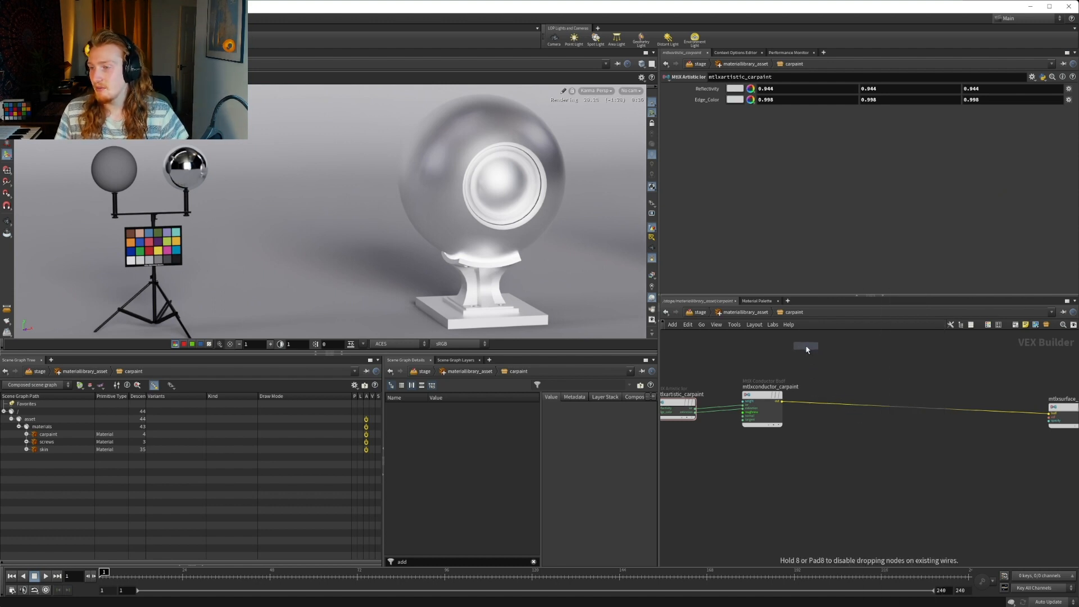
pyautogui.moveTo(804, 354); pyautogui.dragTo(832, 417, button='middle')
pyautogui.click(833, 417)
pyautogui.moveTo(834, 408); pyautogui.dragTo(825, 386)
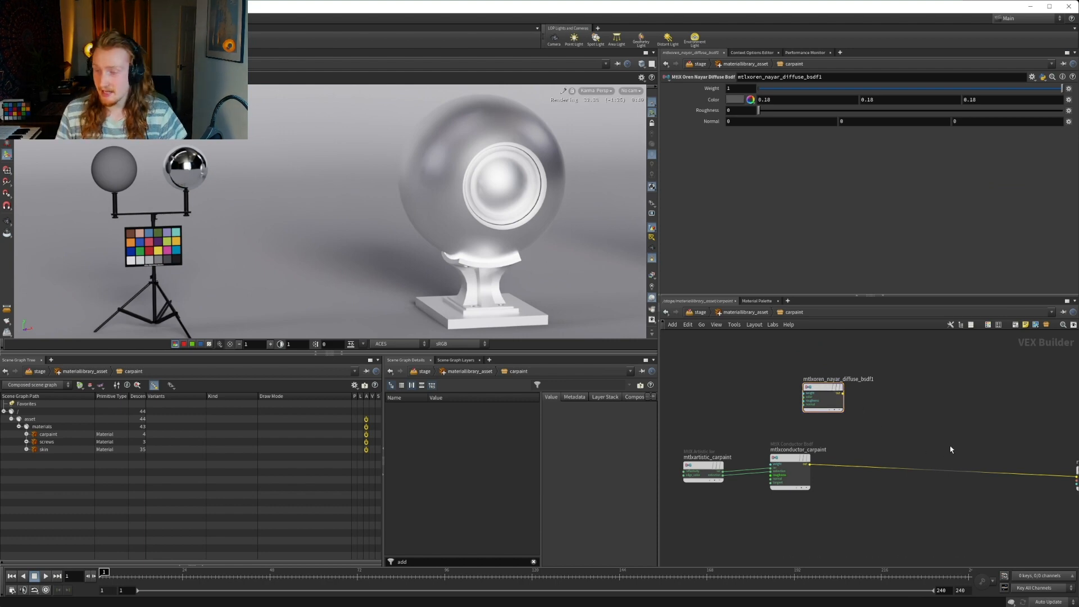
# Add a MtlX Layer node between the BSDF nodes and the surface node
pyautogui.press('Tab')
pyautogui.write('layer')
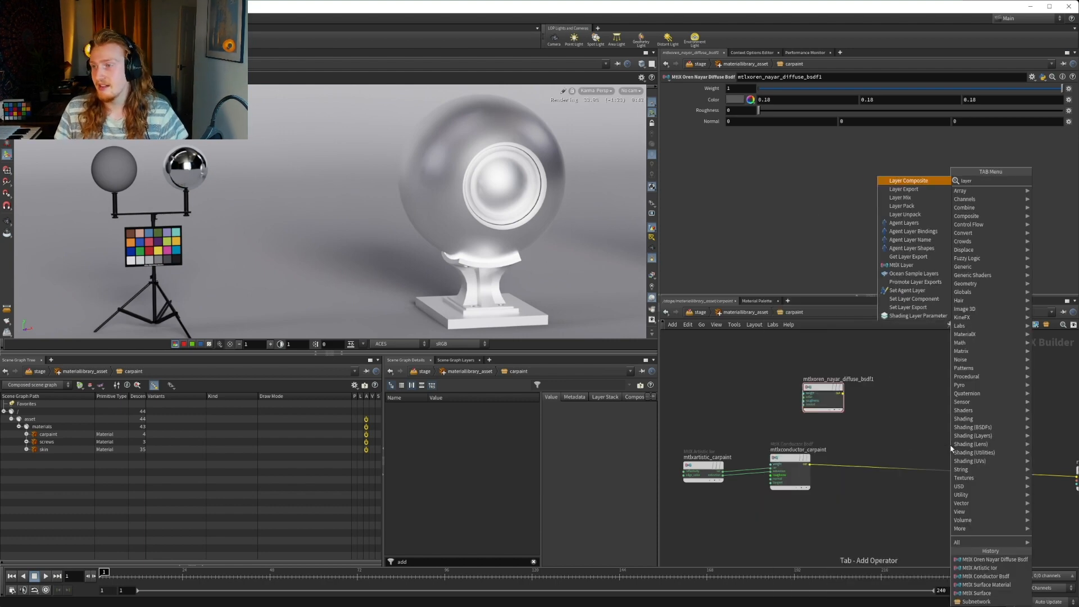
pyautogui.press('Down')
pyautogui.press('Down')
pyautogui.press('Down')
pyautogui.press('Down')
pyautogui.press('Down')
pyautogui.press('Down')
pyautogui.press('Down')
pyautogui.press('Down')
pyautogui.press('Down')
pyautogui.press('Down')
pyautogui.press('Return')
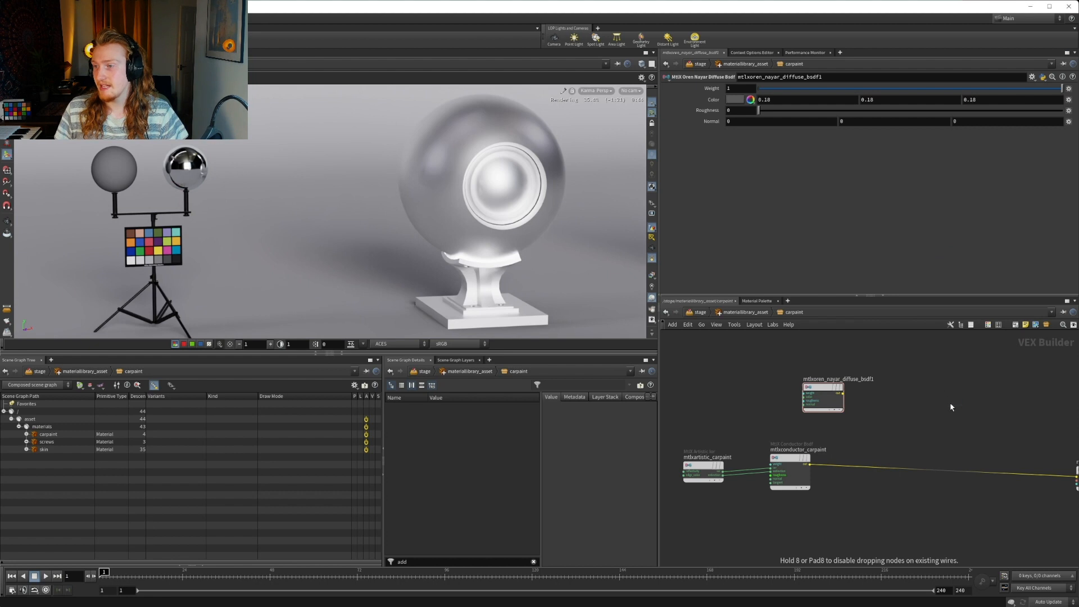
pyautogui.click(942, 419)
# Start wiring the Oren Nayar diffuse output toward the layer node, cancel the wire, and delete mtlxlayer1
pyautogui.scroll(3, 899, 416)
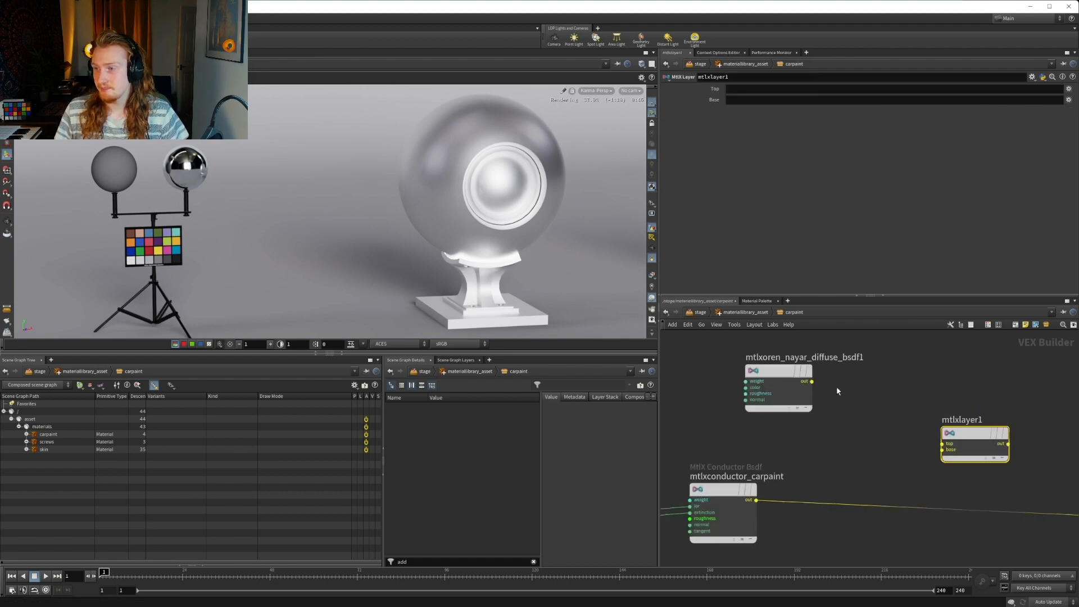
pyautogui.scroll(1, 826, 388)
pyautogui.click(804, 379)
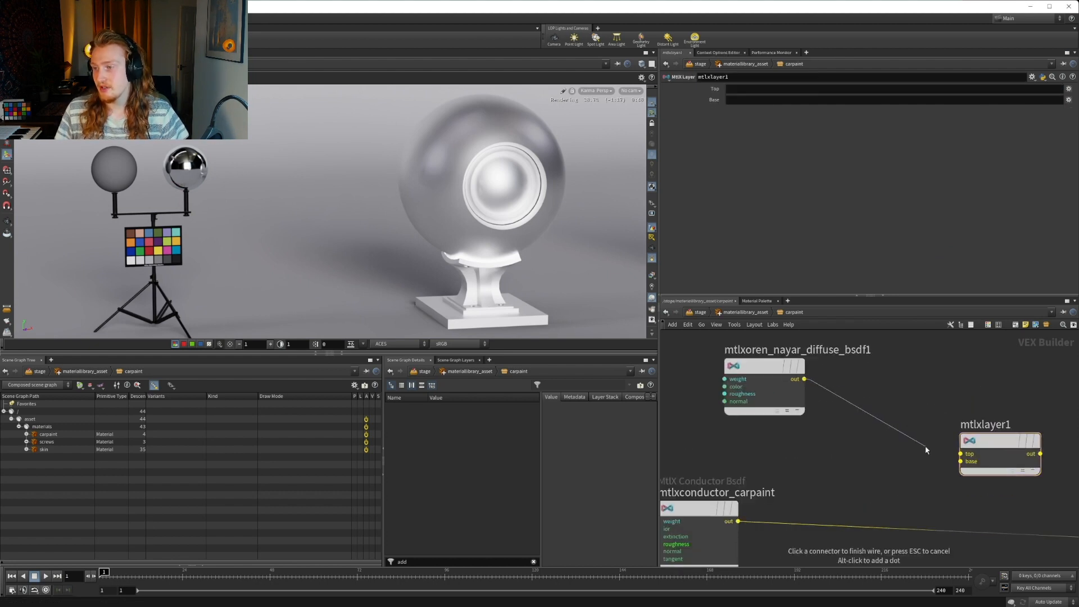
pyautogui.press('Escape')
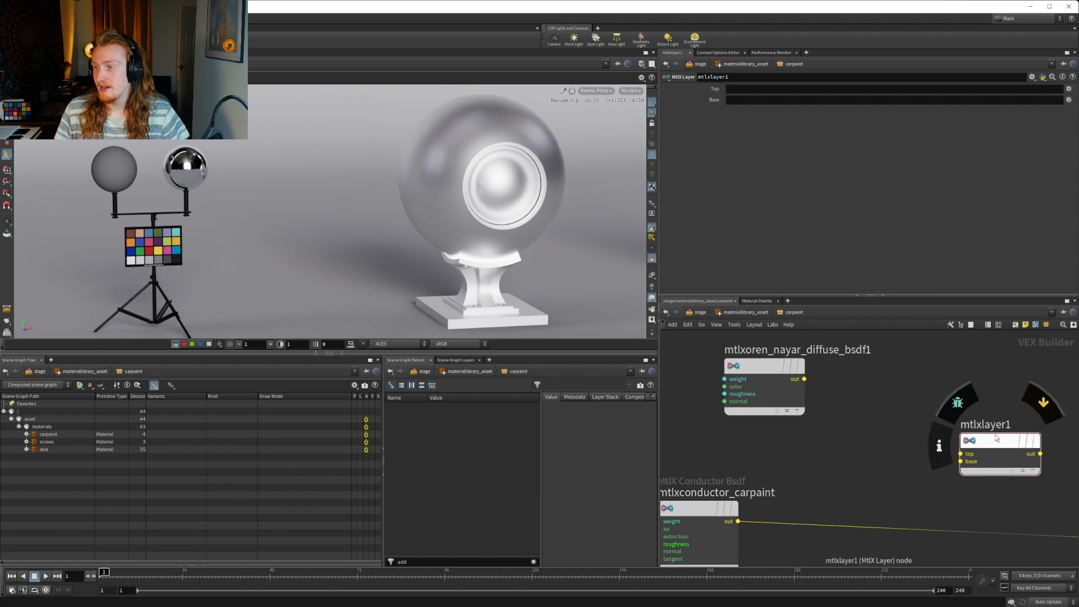
pyautogui.click(999, 440)
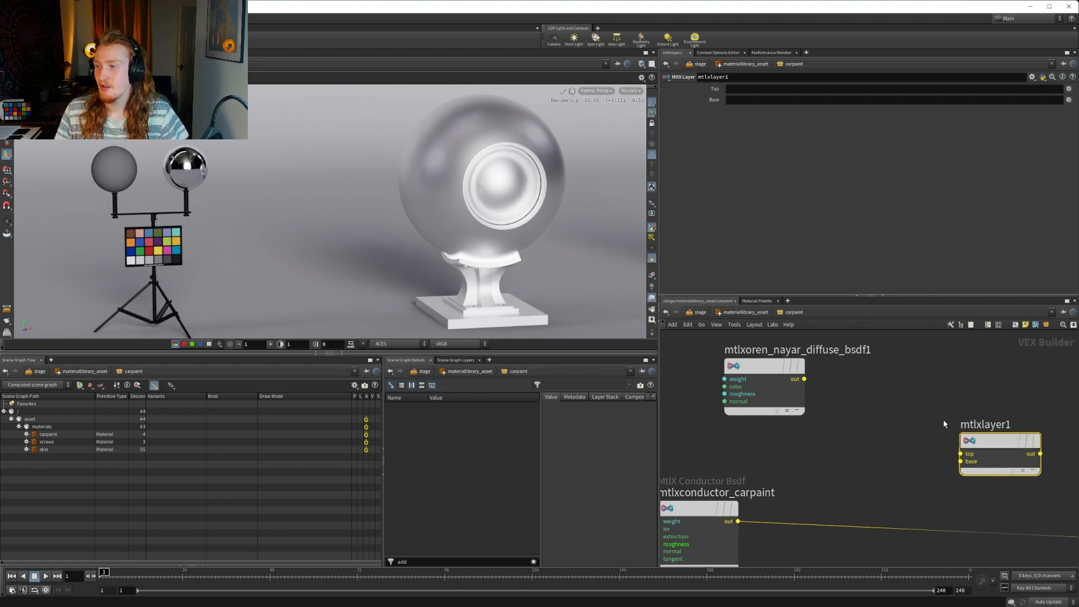
pyautogui.press('Delete')
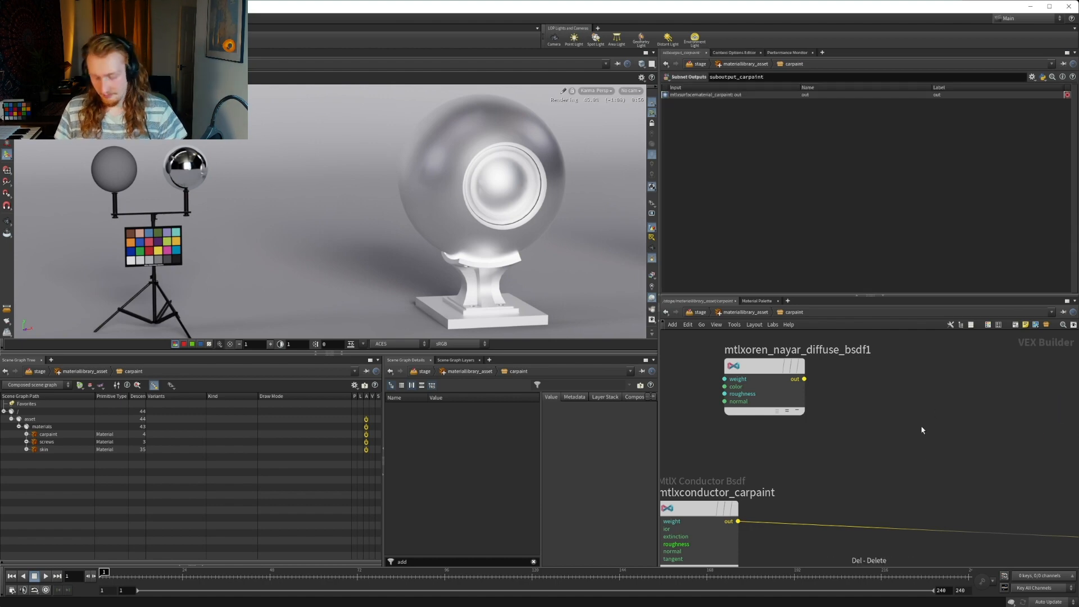
# Add a MtlX Mix node and position it between the diffuse and conductor BSDFs and the surface node
pyautogui.press('Tab')
pyautogui.write('mix')
pyautogui.press('Down')
pyautogui.press('Down')
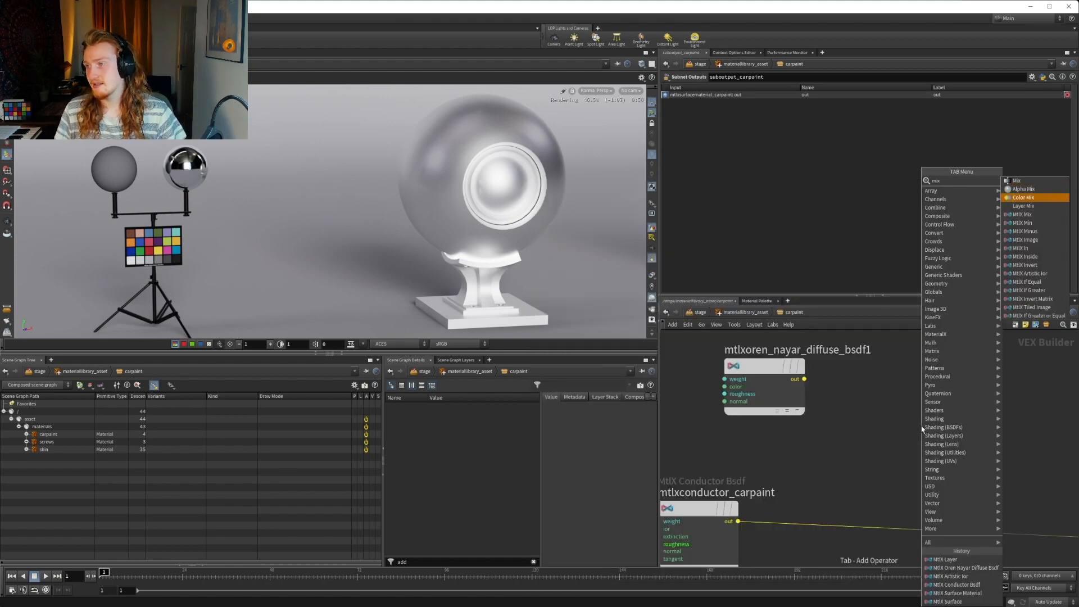
pyautogui.press('Return')
pyautogui.click(922, 429)
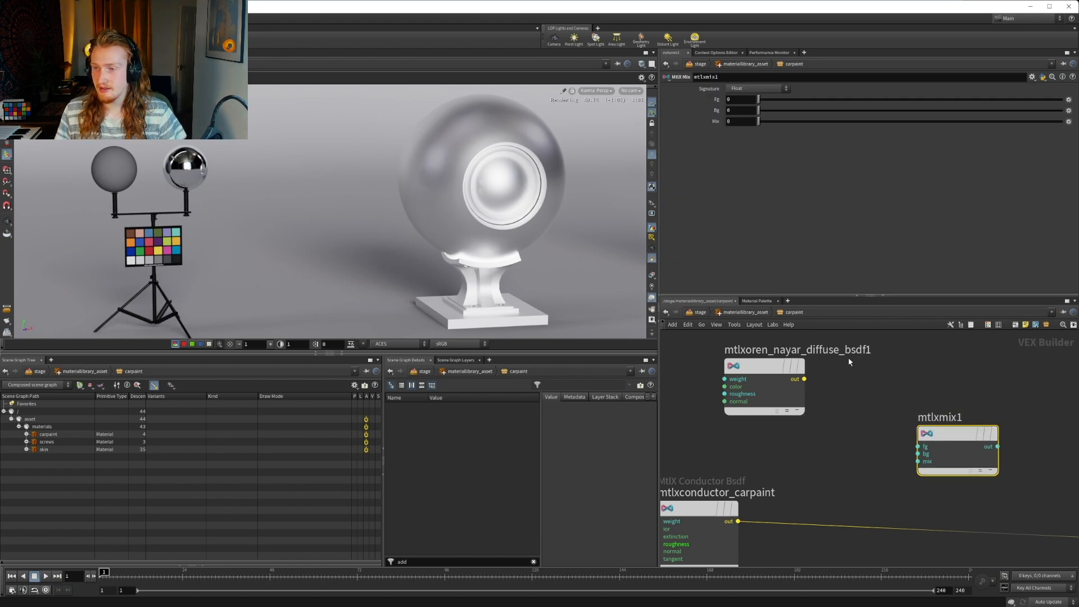
pyautogui.moveTo(854, 382); pyautogui.dragTo(886, 399, button='middle')
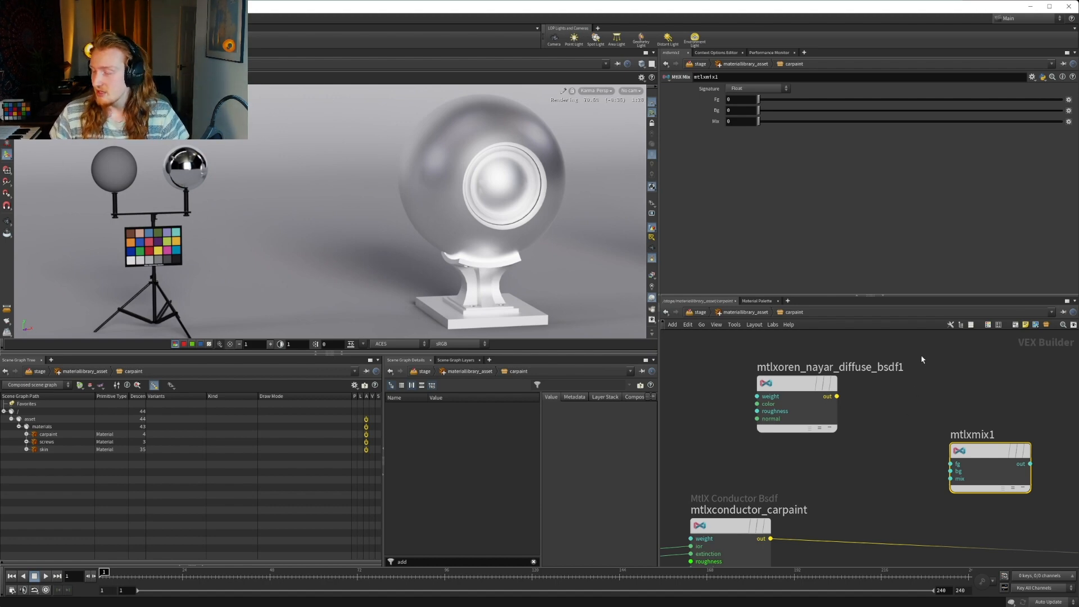
pyautogui.moveTo(904, 456); pyautogui.dragTo(842, 427, button='middle')
pyautogui.moveTo(937, 423); pyautogui.dragTo(948, 448)
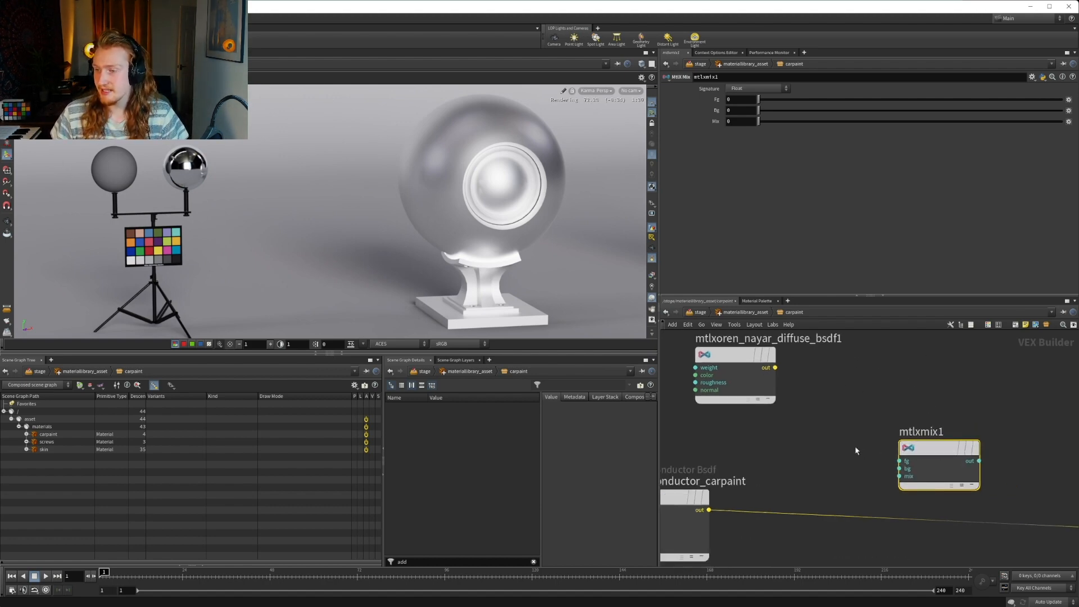
# Wire the mtlxconductor_carpaint output into the bg input of mtlxmix1 and the Oren Nayar diffuse output into its fg input
pyautogui.moveTo(783, 442); pyautogui.dragTo(877, 397, button='middle')
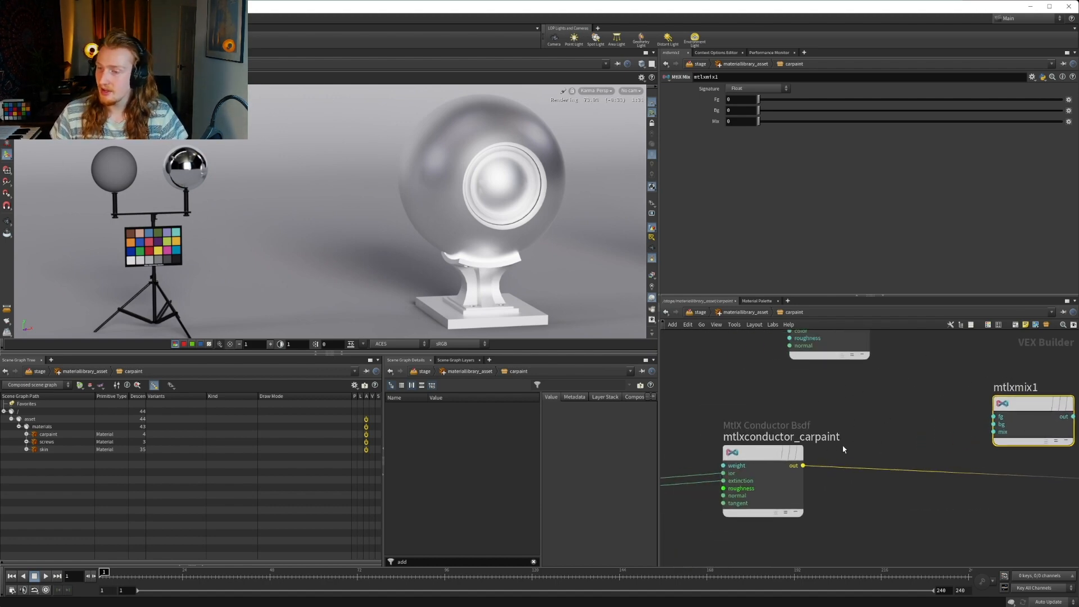
pyautogui.click(802, 466)
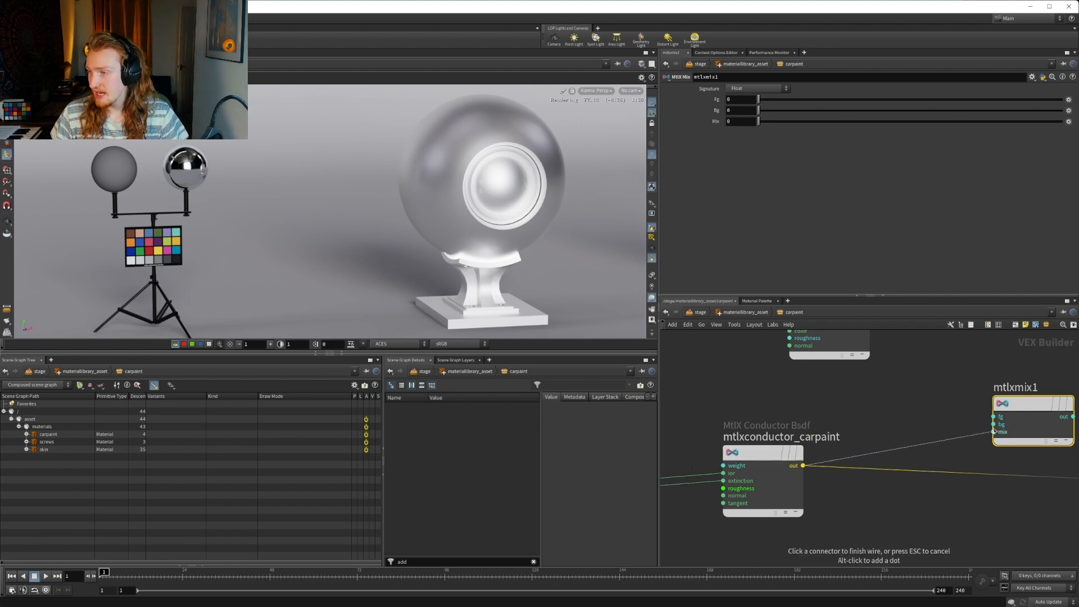
pyautogui.click(993, 425)
pyautogui.moveTo(890, 322); pyautogui.dragTo(854, 370, button='middle')
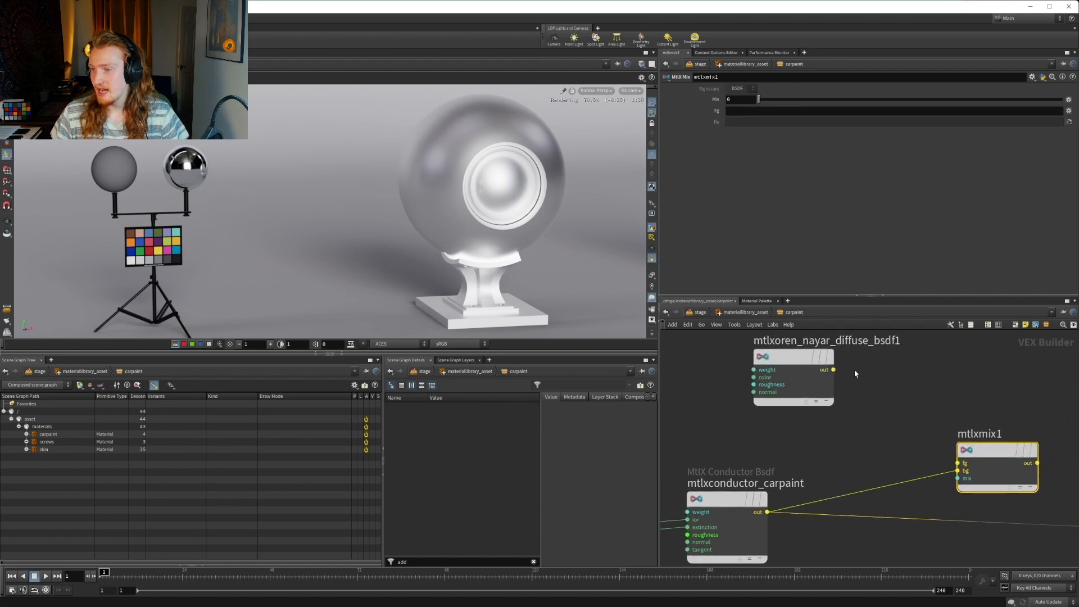
pyautogui.click(834, 369)
pyautogui.click(956, 455)
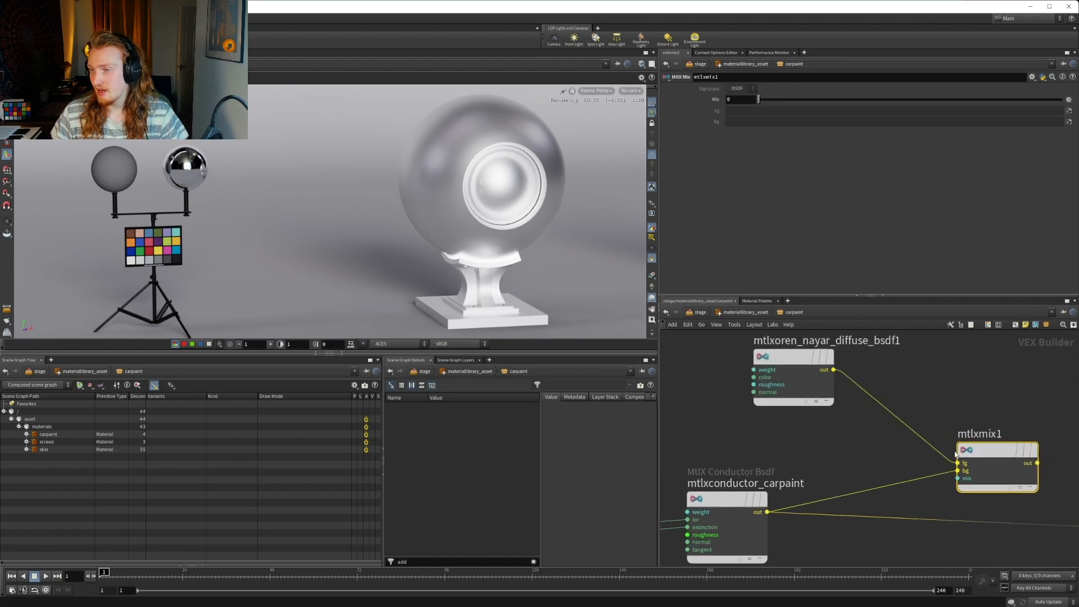
# Connect the Oren Nayar diffuse output directly to the bsdf input of the carpaint surface node
pyautogui.moveTo(839, 374); pyautogui.dragTo(747, 356, button='middle')
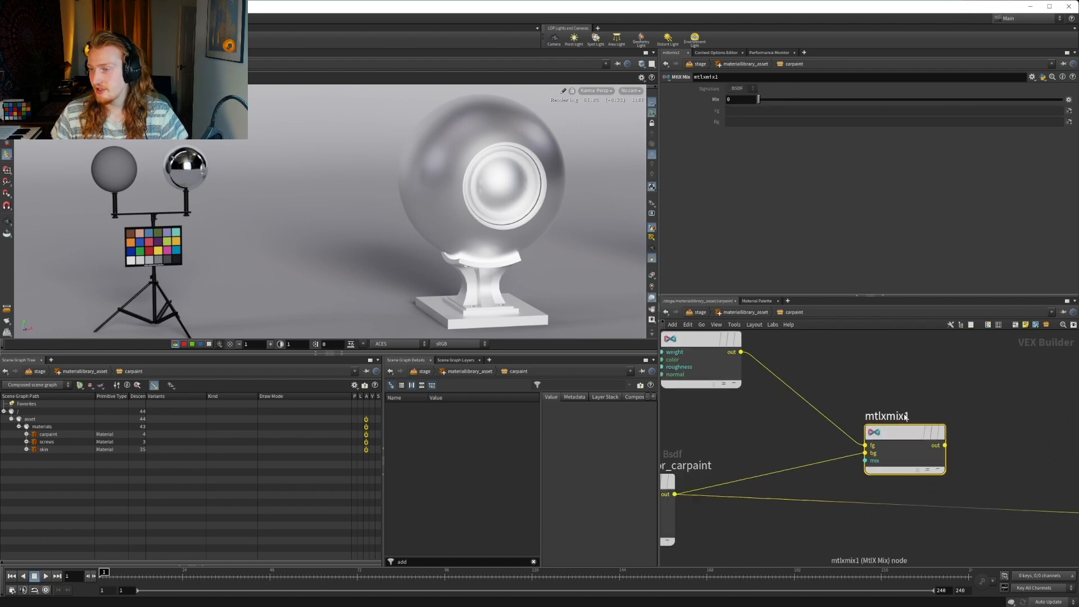
pyautogui.click(740, 351)
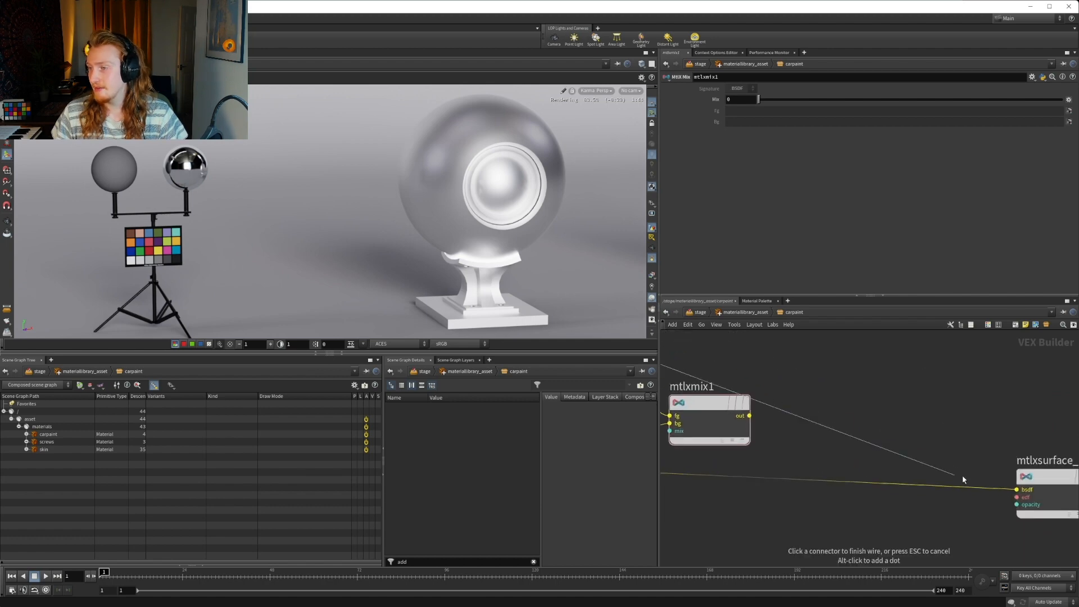
pyautogui.click(1016, 489)
pyautogui.moveTo(932, 410); pyautogui.dragTo(1040, 453, button='middle')
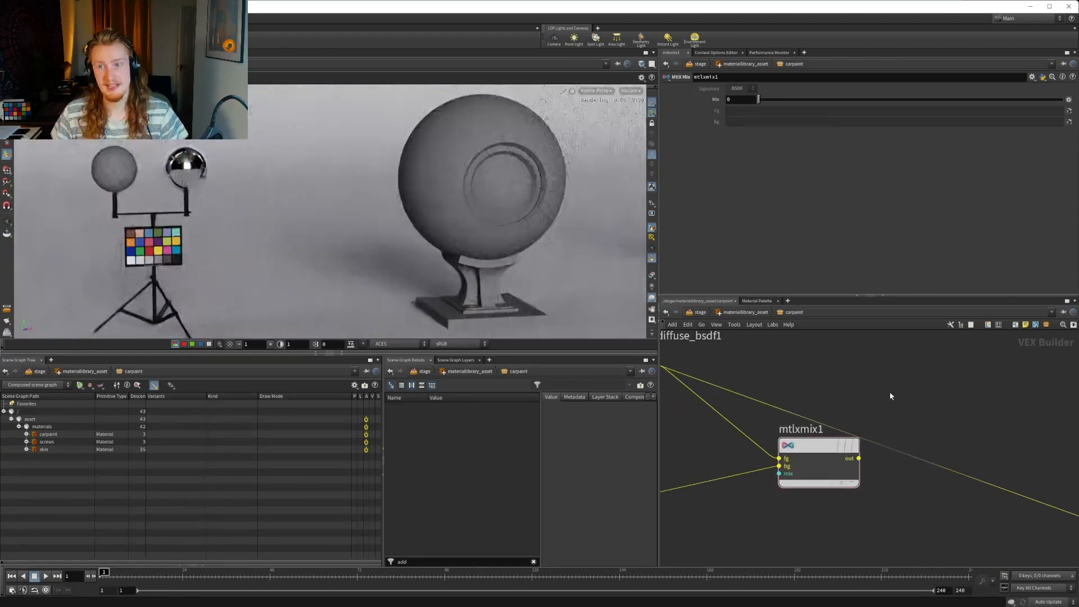
pyautogui.moveTo(903, 383); pyautogui.dragTo(1050, 419, button='middle')
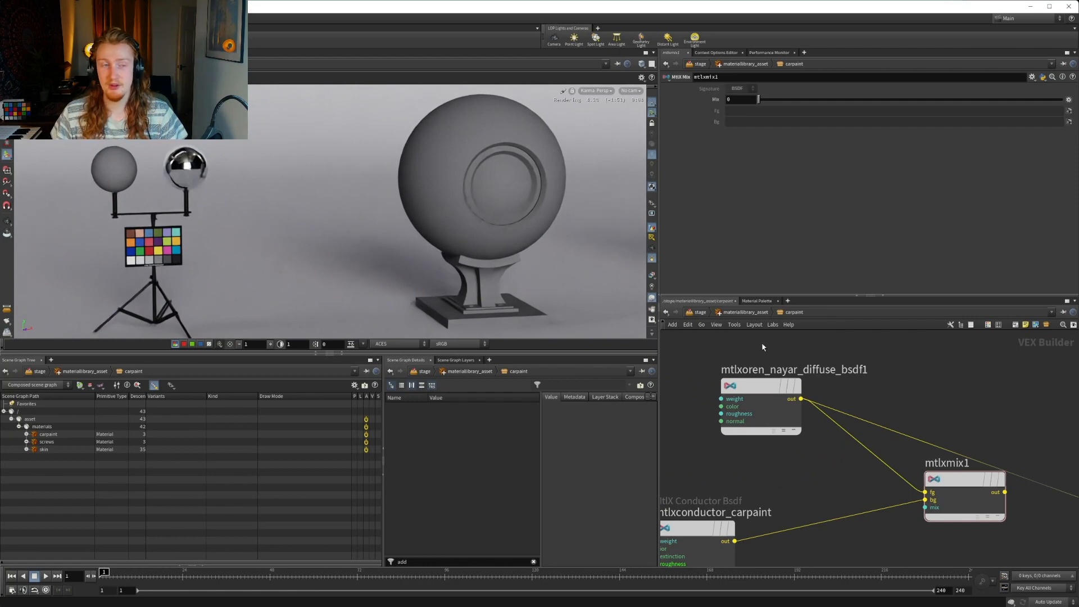
# Add a MtlX Dielectric BSDF node just below the Oren Nayar diffuse node
pyautogui.moveTo(802, 361); pyautogui.dragTo(856, 462, button='middle')
pyautogui.moveTo(856, 461); pyautogui.dragTo(787, 379)
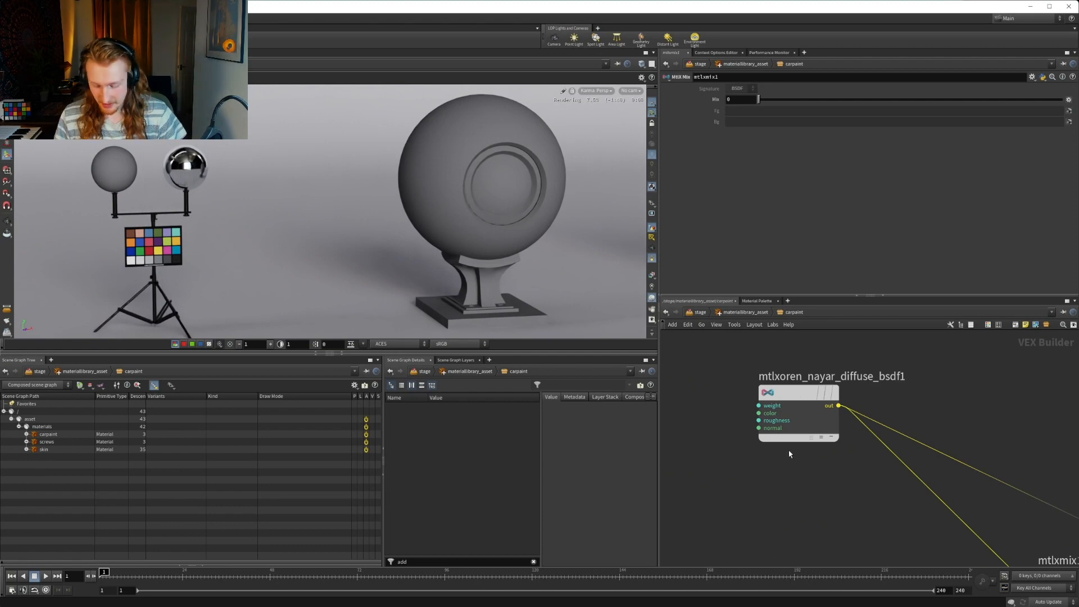
pyautogui.press('Tab')
pyautogui.write('die')
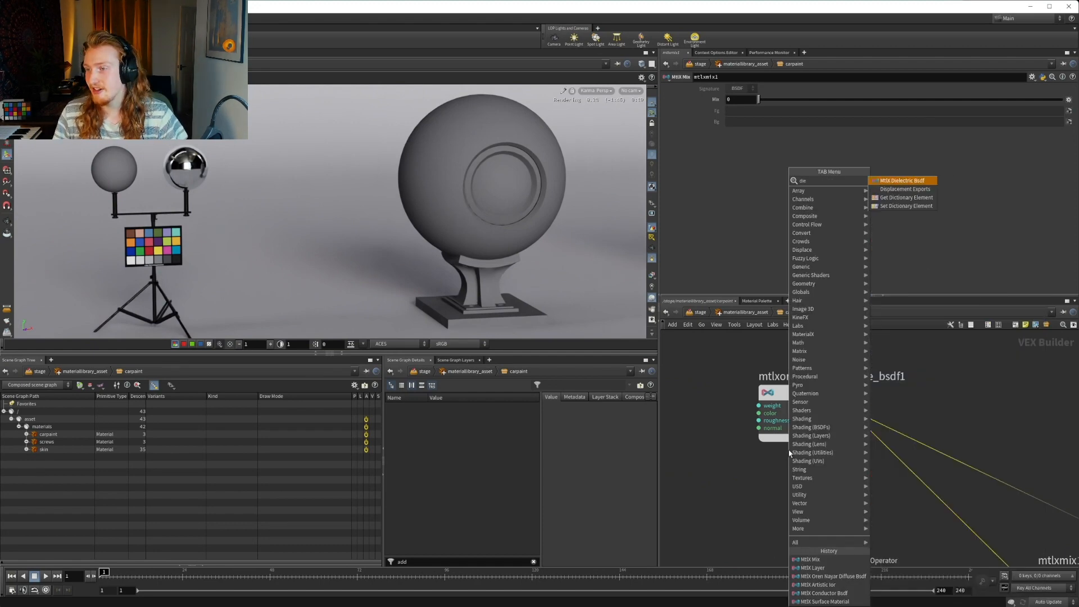
pyautogui.press('Return')
pyautogui.click(791, 463)
pyautogui.doubleClick(841, 461)
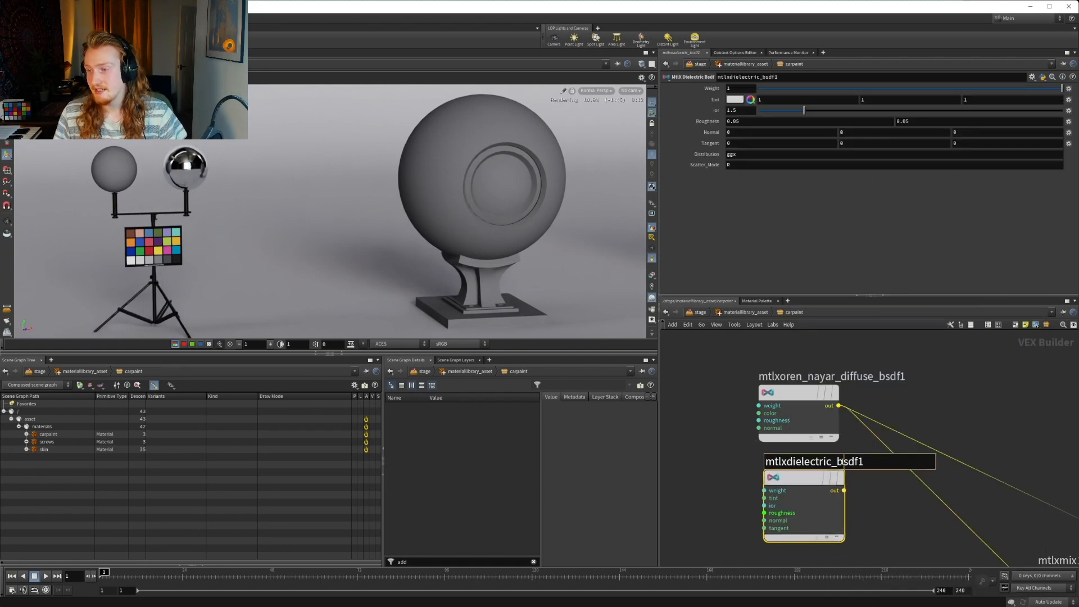
# Rename the Oren Nayar diffuse node to mtlxoren_nayar_diffuse_primer
pyautogui.doubleClick(894, 377)
pyautogui.moveTo(907, 377); pyautogui.dragTo(880, 377)
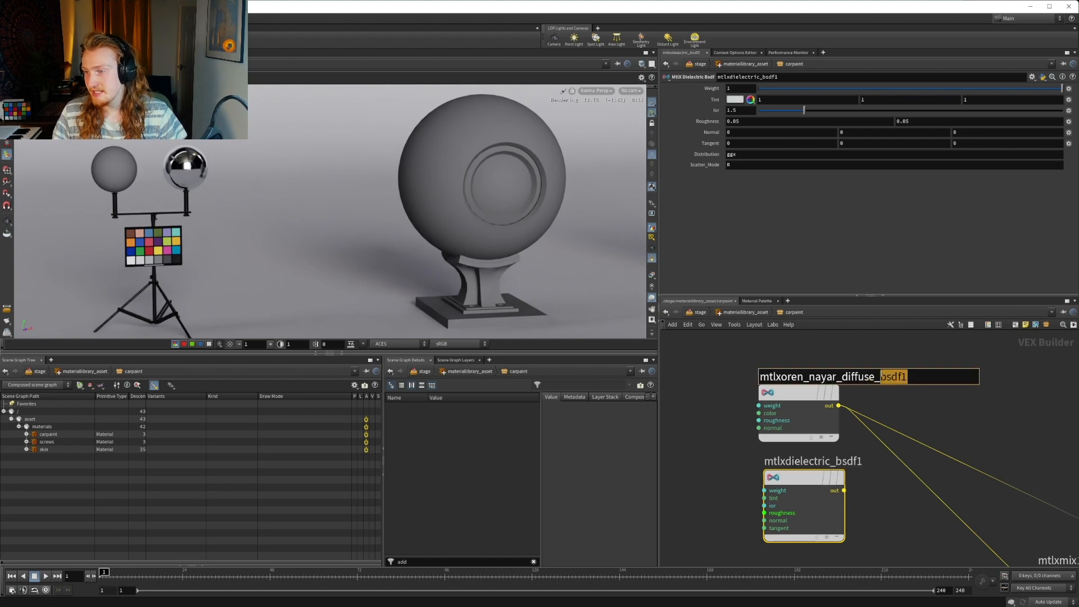
pyautogui.press('BackSpace')
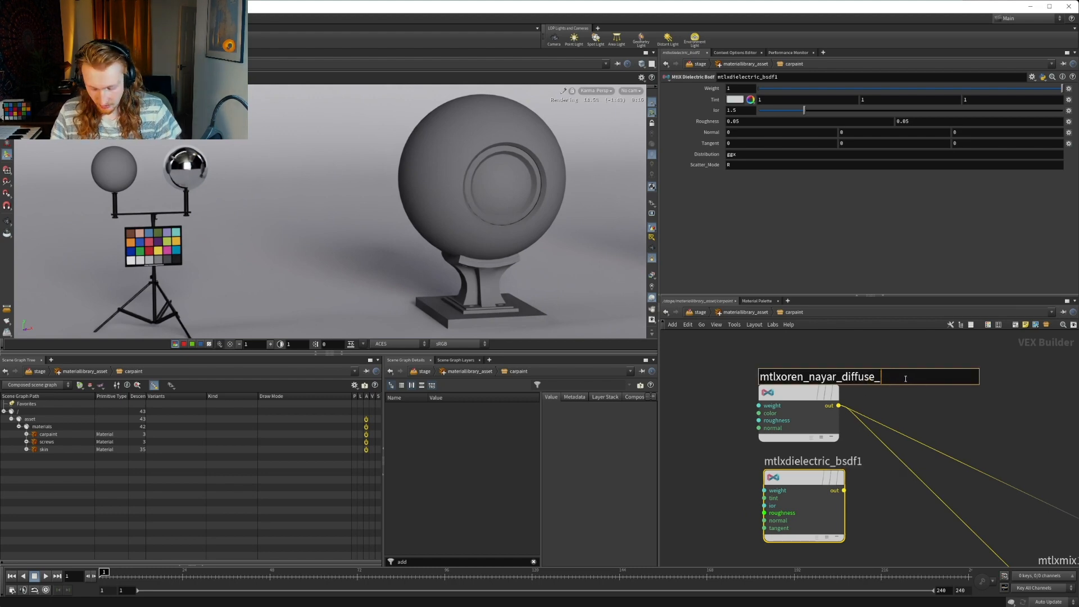
pyautogui.write('primer')
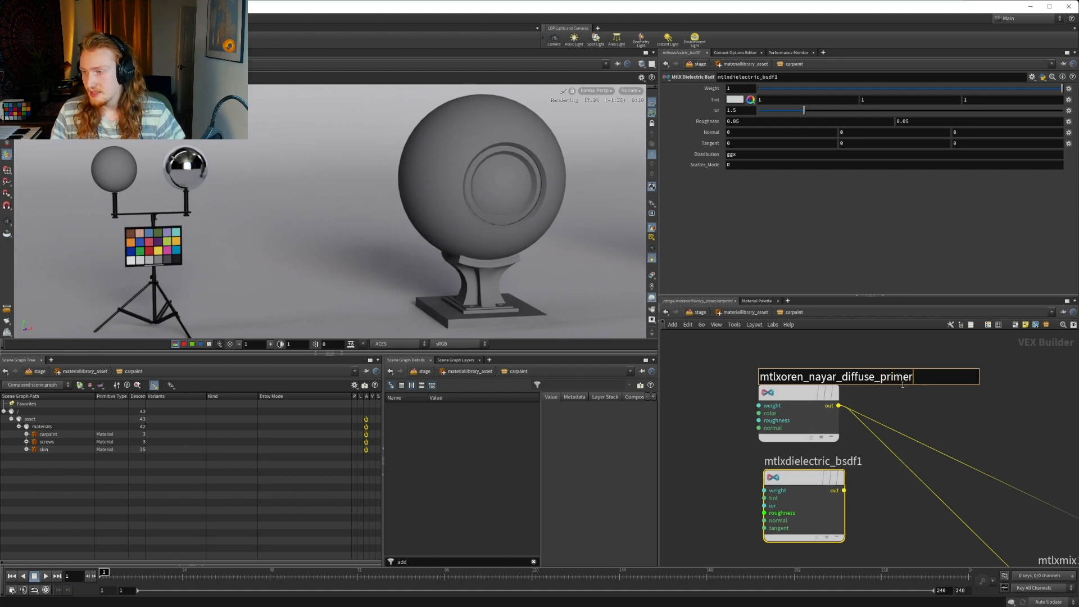
pyautogui.press('Return')
# Rename the dielectric BSDF node to mtlxdielectric_primer
pyautogui.doubleClick(859, 462)
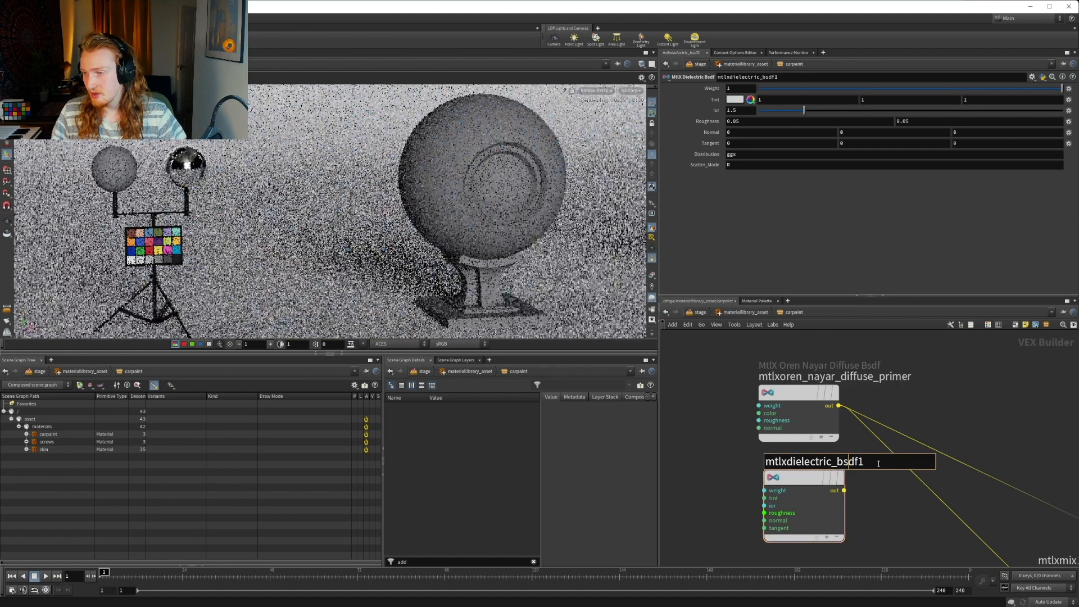
pyautogui.press('BackSpace')
pyautogui.press('BackSpace')
pyautogui.press('BackSpace')
pyautogui.press('BackSpace')
pyautogui.press('BackSpace')
pyautogui.write('priemr')
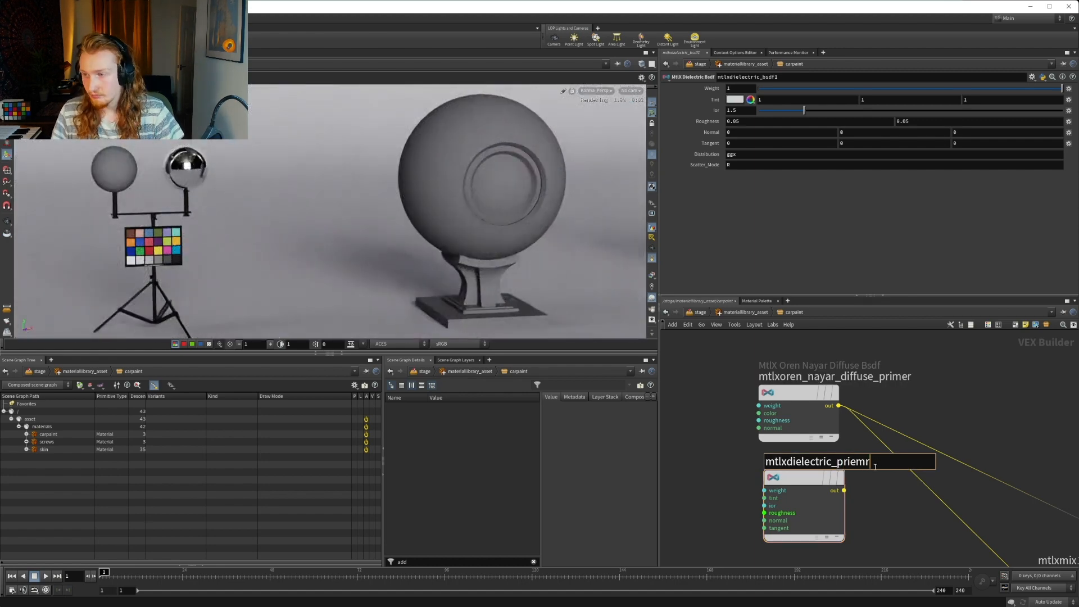
pyautogui.press('Return')
pyautogui.moveTo(946, 445); pyautogui.dragTo(945, 358, button='middle')
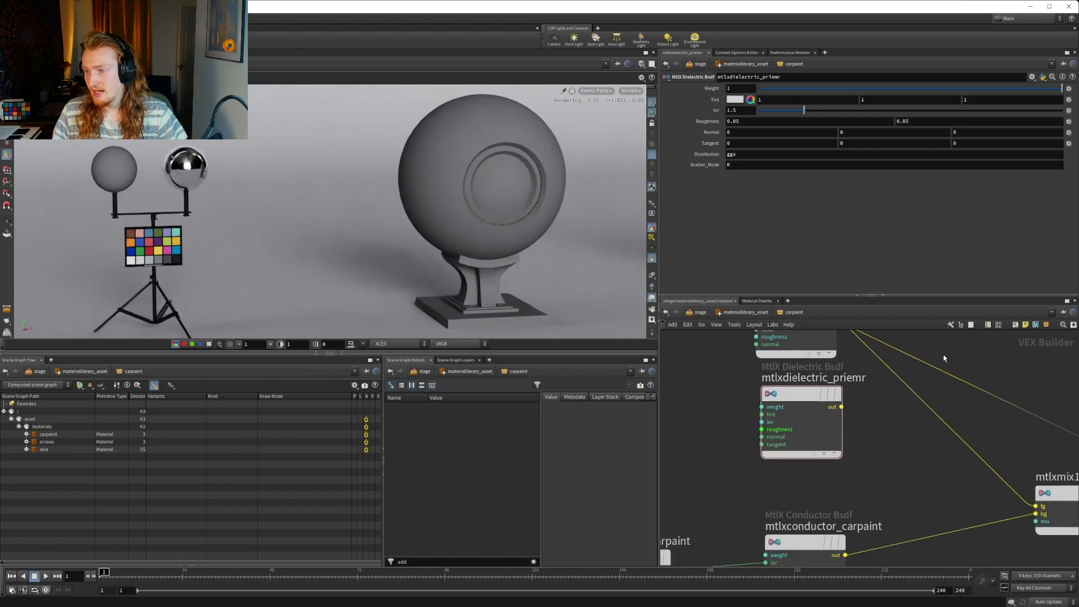
pyautogui.doubleClick(855, 378)
pyautogui.rightClick(864, 386)
pyautogui.click(853, 381)
pyautogui.doubleClick(849, 379)
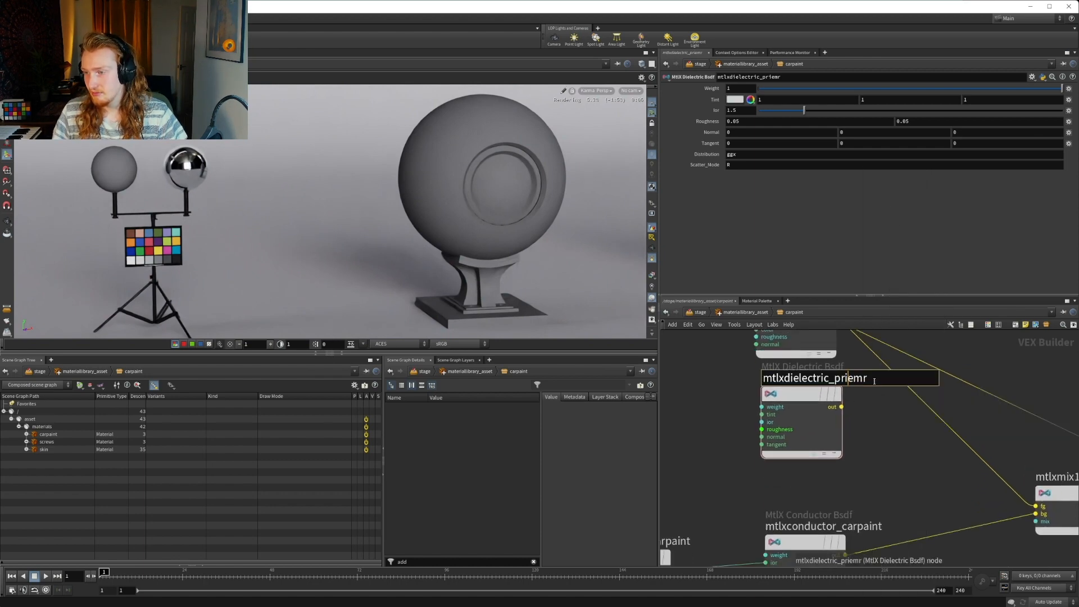
pyautogui.press('Delete')
pyautogui.press('Delete')
pyautogui.press('Delete')
pyautogui.write('mer')
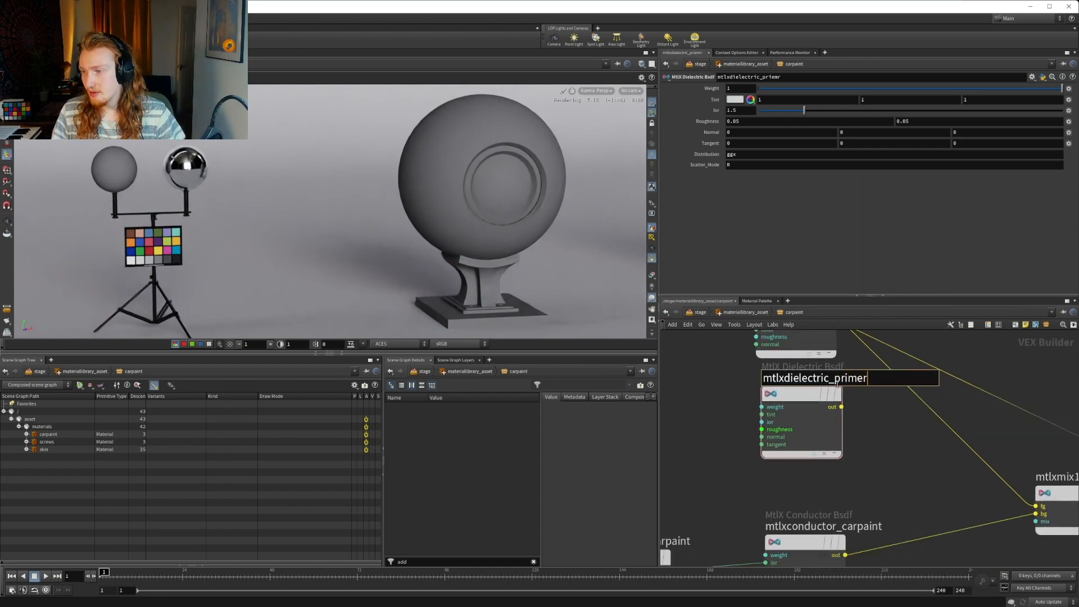
pyautogui.press('Return')
# Shorten the Oren Nayar diffuse node's name to mtlxdiffuse_primer
pyautogui.moveTo(877, 442); pyautogui.dragTo(881, 523, button='middle')
pyautogui.doubleClick(856, 374)
pyautogui.moveTo(845, 374); pyautogui.dragTo(770, 365)
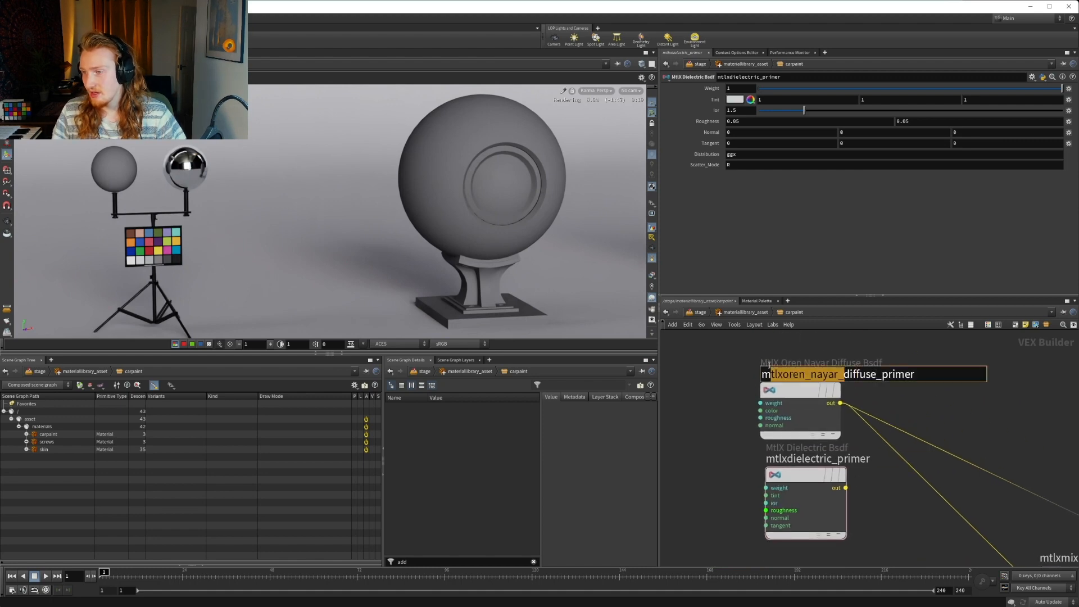
pyautogui.press('BackSpace')
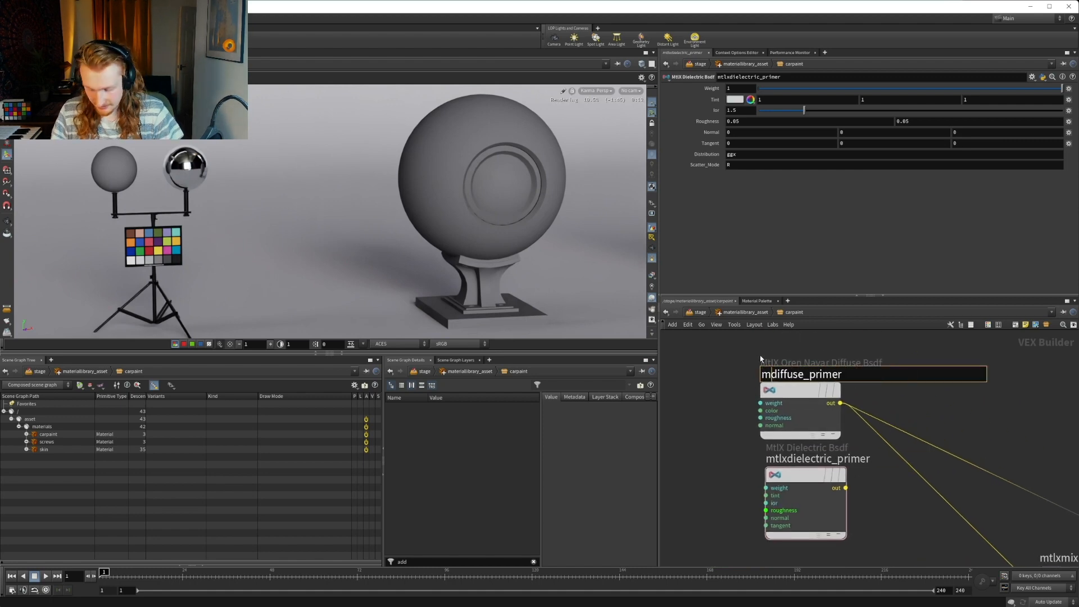
pyautogui.write('tlx')
pyautogui.press('Return')
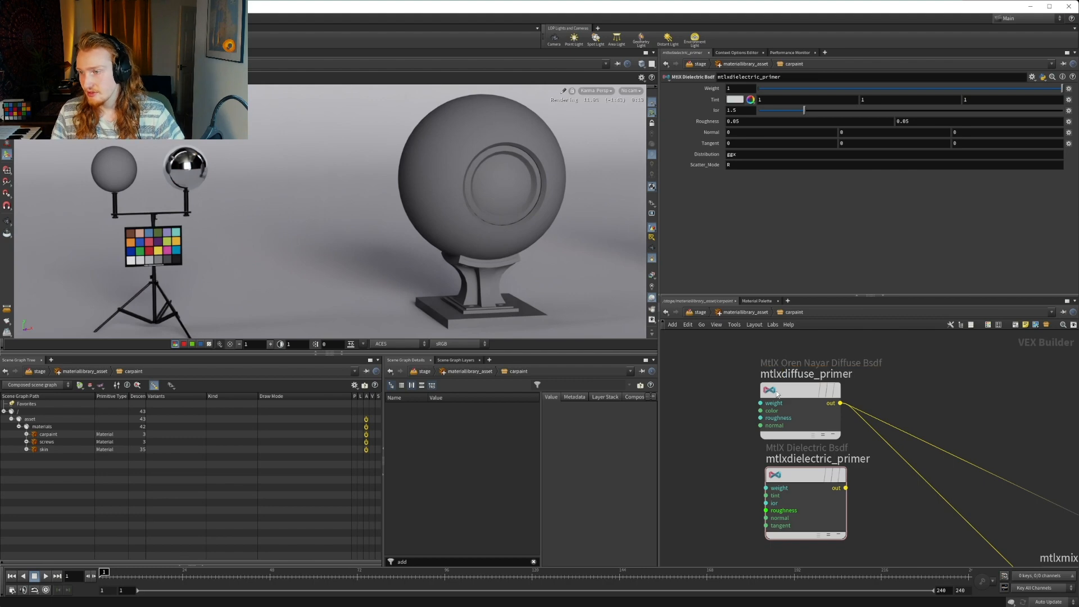
# Align the mtlxdiffuse_primer node directly above mtlxdielectric_primer, and level mtlxmix1 with the mtlxconductor_carpaint node
pyautogui.scroll(-3, 870, 507)
pyautogui.scroll(3, 843, 399)
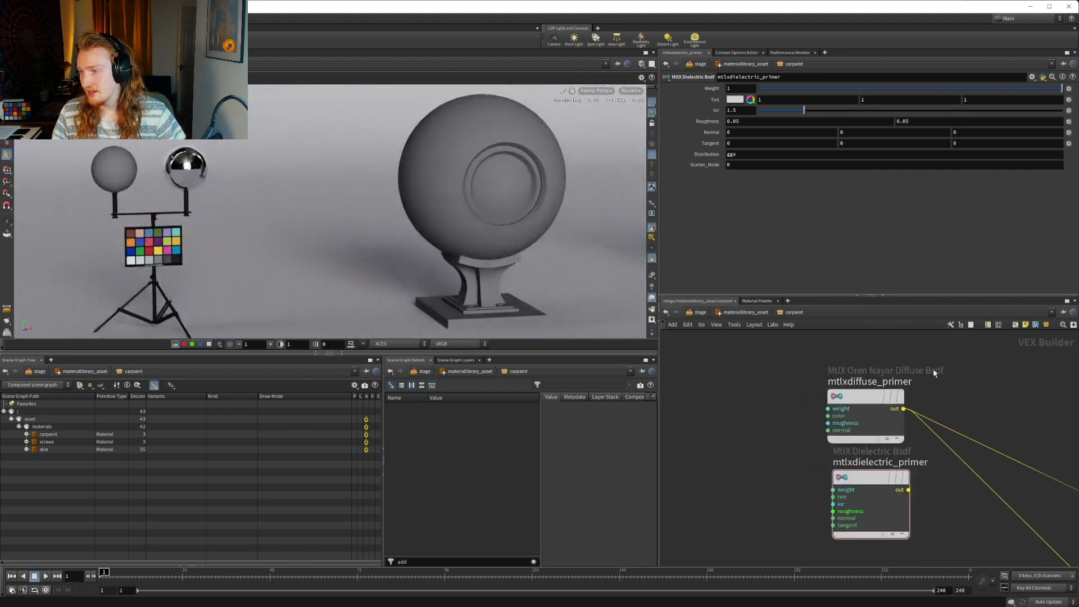
pyautogui.moveTo(978, 417); pyautogui.dragTo(980, 405, button='middle')
pyautogui.moveTo(866, 391); pyautogui.dragTo(872, 385)
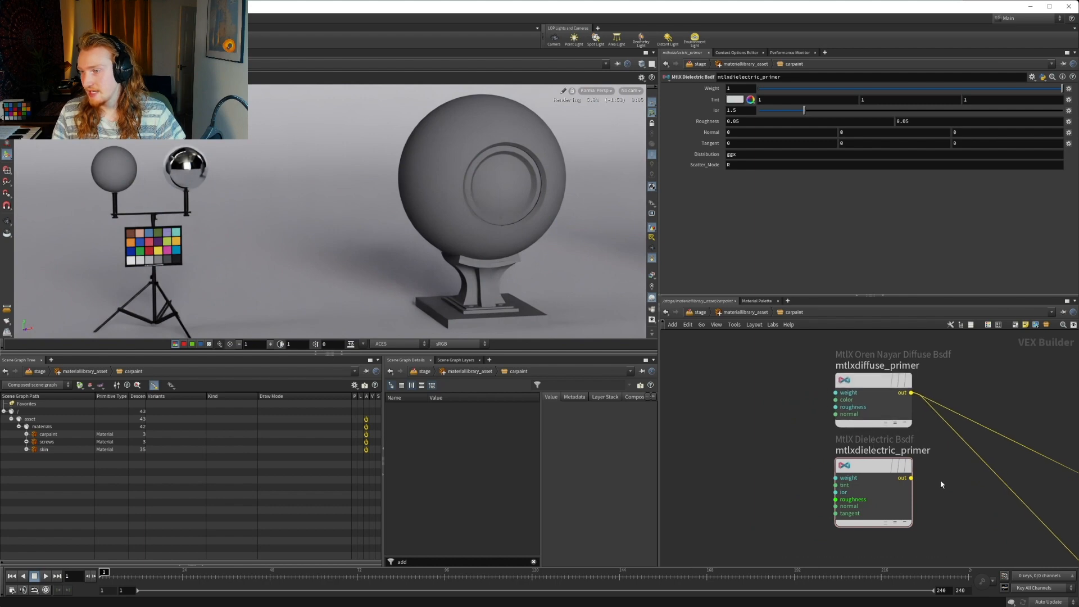
pyautogui.moveTo(959, 502); pyautogui.dragTo(836, 432, button='middle')
pyautogui.scroll(-3, 879, 442)
pyautogui.moveTo(778, 481); pyautogui.dragTo(799, 457, button='middle')
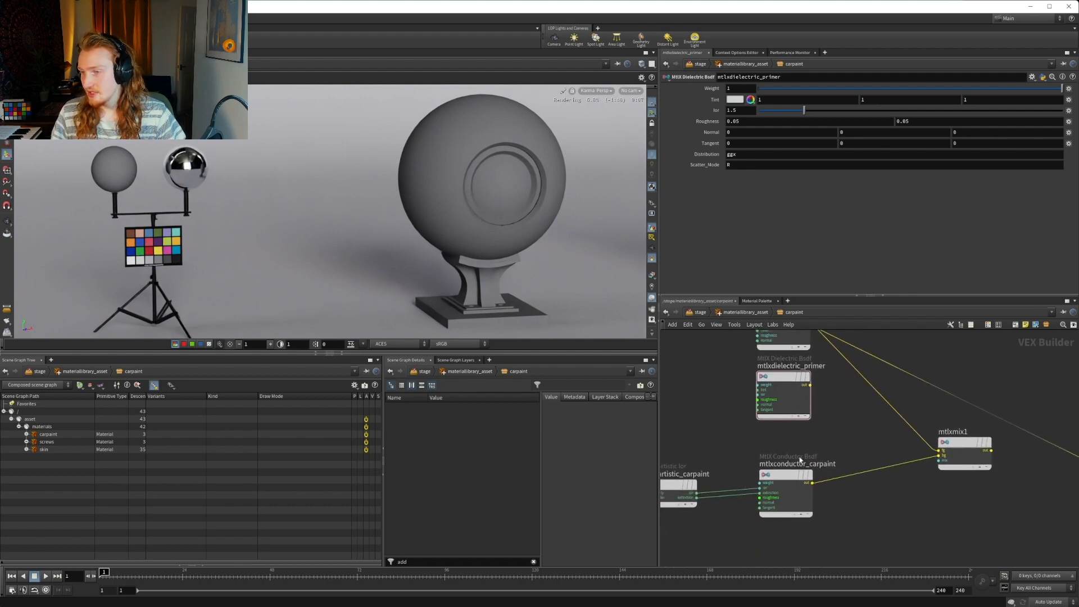
pyautogui.moveTo(730, 444)
pyautogui.mouseDown(button='middle')
pyautogui.moveTo(944, 448)
pyautogui.moveTo(710, 449)
pyautogui.mouseUp(button='middle')
pyautogui.press('l')
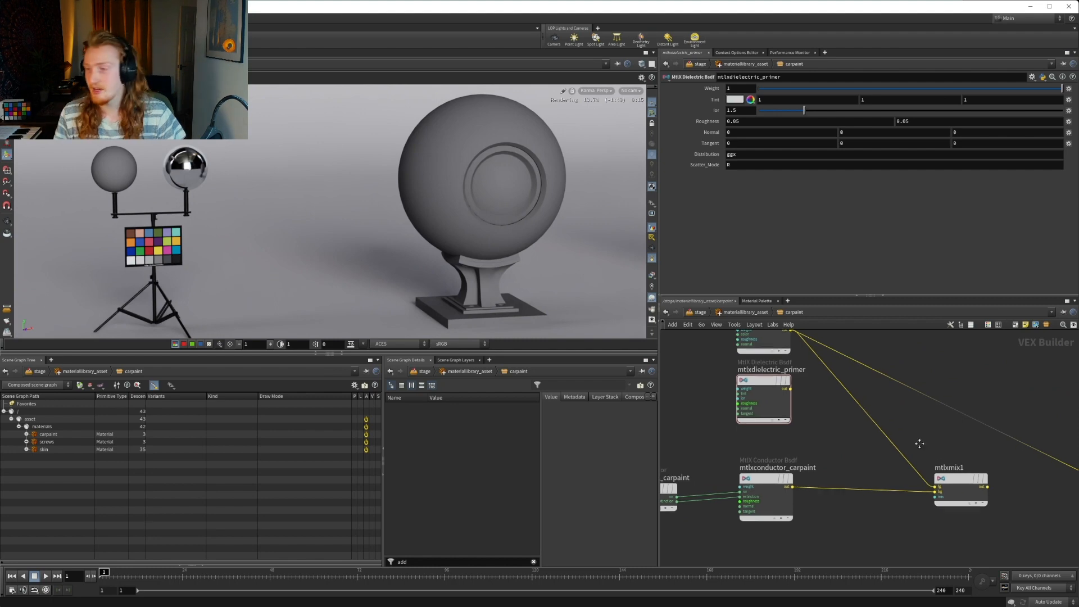
# Add a MtlX Layer node in the free space beside the mtlxdiffuse_primer node
pyautogui.moveTo(917, 442); pyautogui.dragTo(837, 466, button='middle')
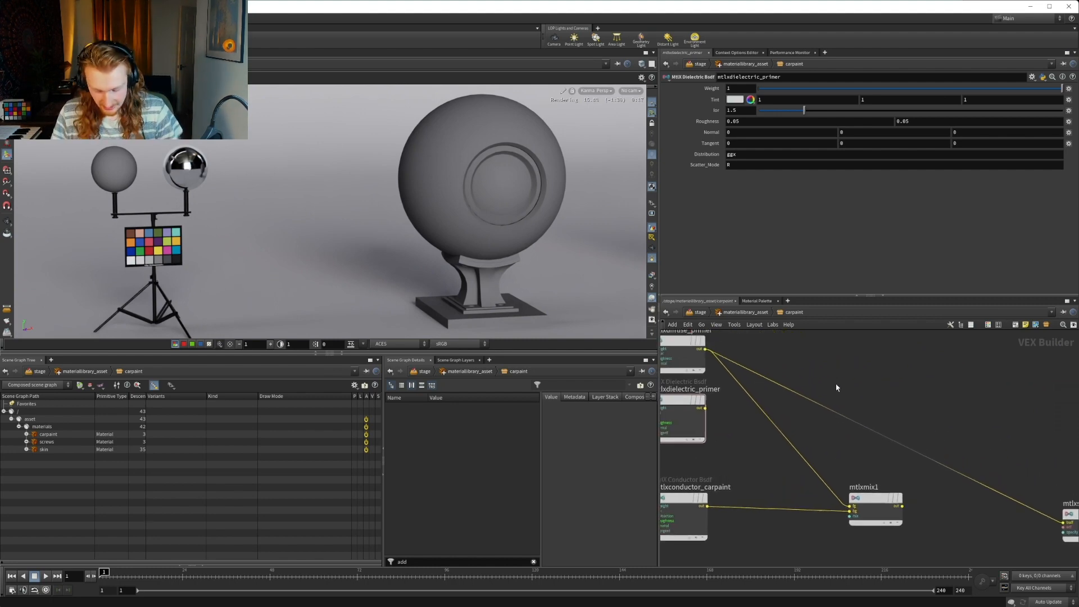
pyautogui.press('Tab')
pyautogui.write('laye')
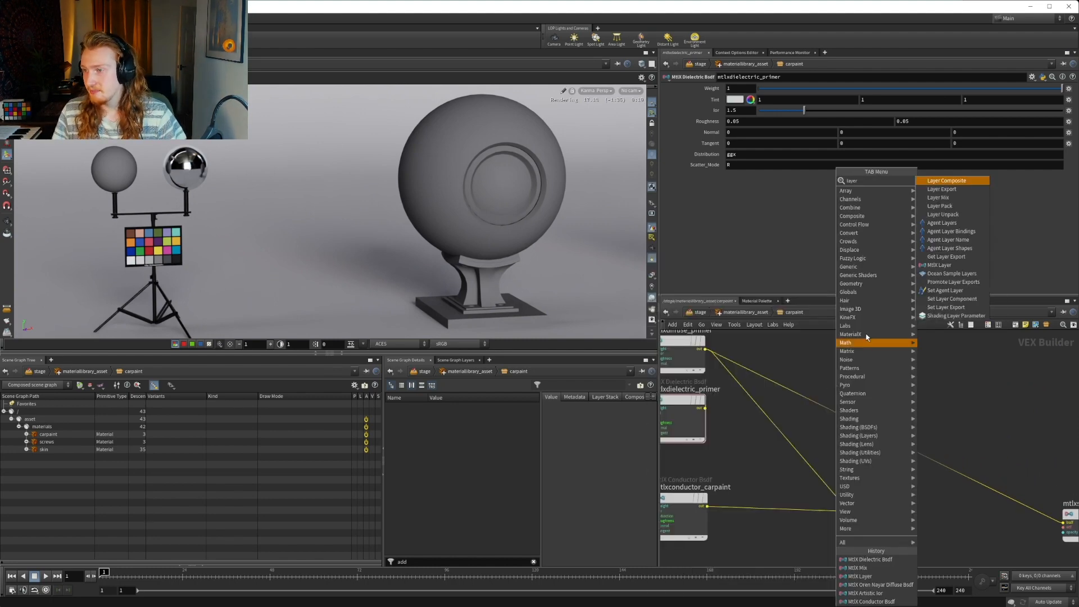
pyautogui.click(938, 265)
pyautogui.click(831, 355)
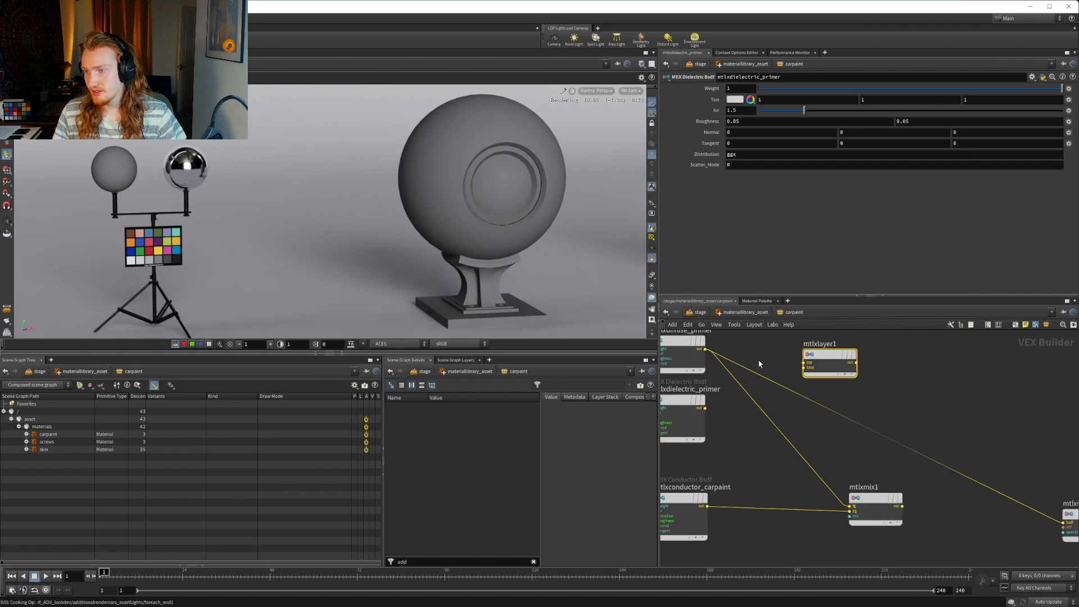
pyautogui.scroll(4, 758, 359)
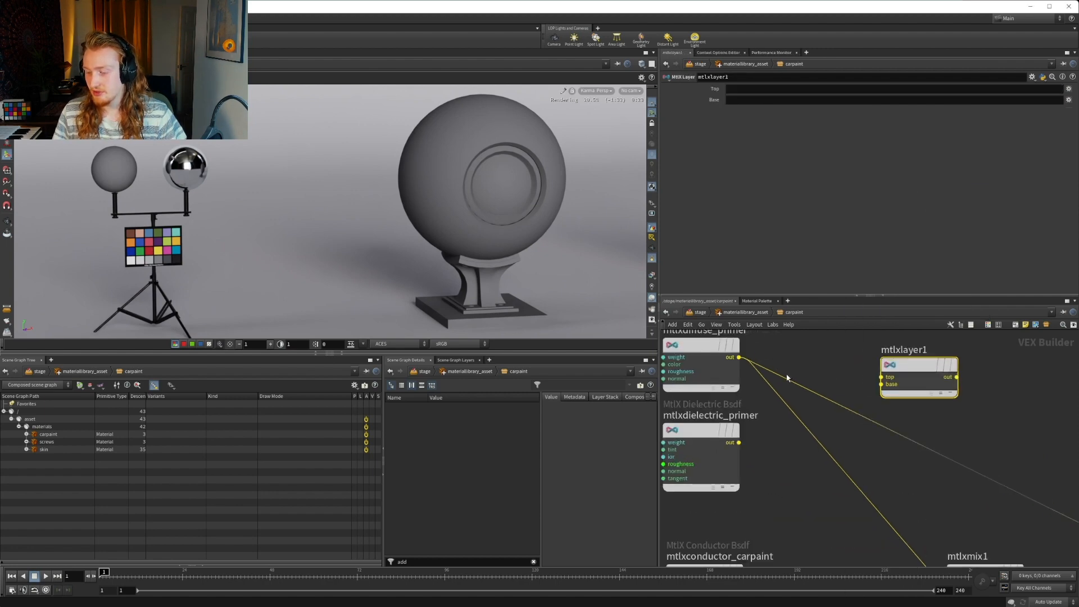
# Wire the mtlxdiffuse_primer output into the top input of mtlxlayer1 and the mtlxdielectric_primer output into its base input
pyautogui.click(739, 358)
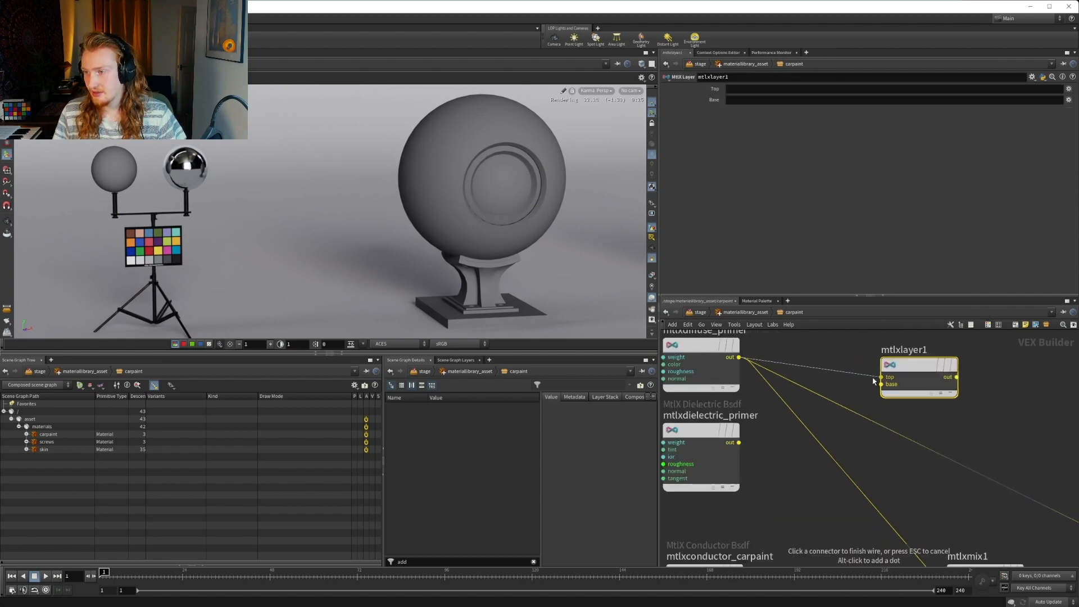
pyautogui.click(881, 377)
pyautogui.click(739, 443)
pyautogui.click(882, 384)
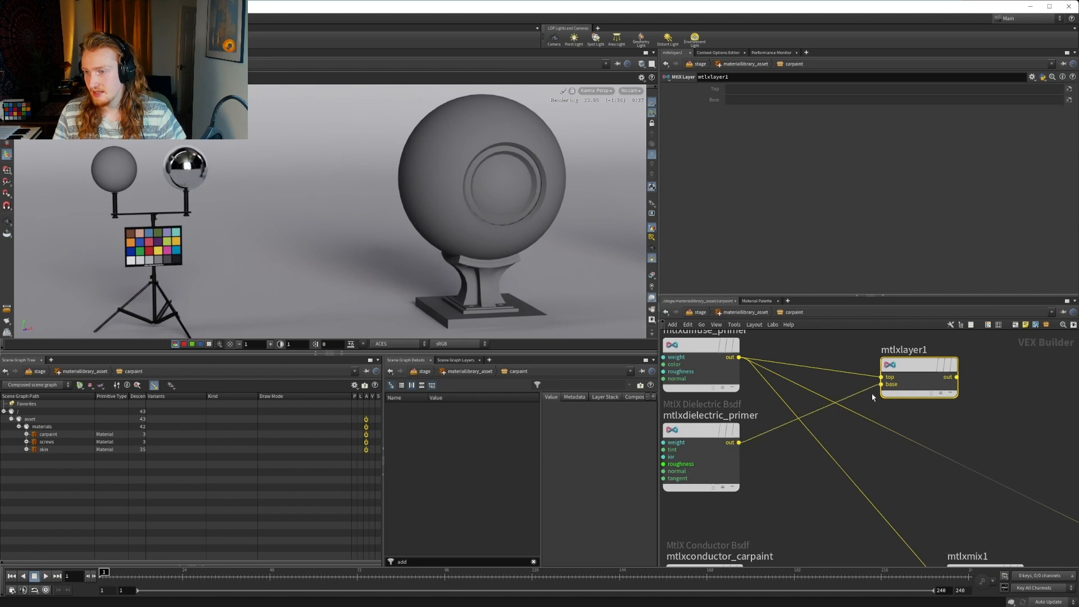
# Swap the mtlxlayer1 inputs so mtlxdielectric_primer feeds top and mtlxdiffuse_primer feeds base
pyautogui.moveTo(868, 482); pyautogui.dragTo(951, 497, button='middle')
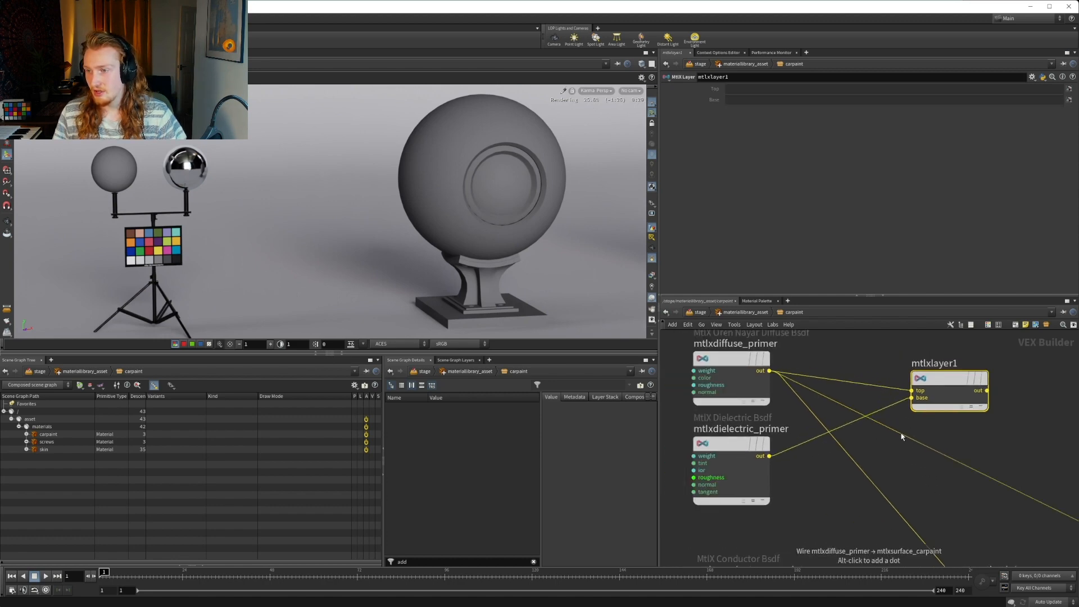
pyautogui.moveTo(904, 406); pyautogui.dragTo(921, 390)
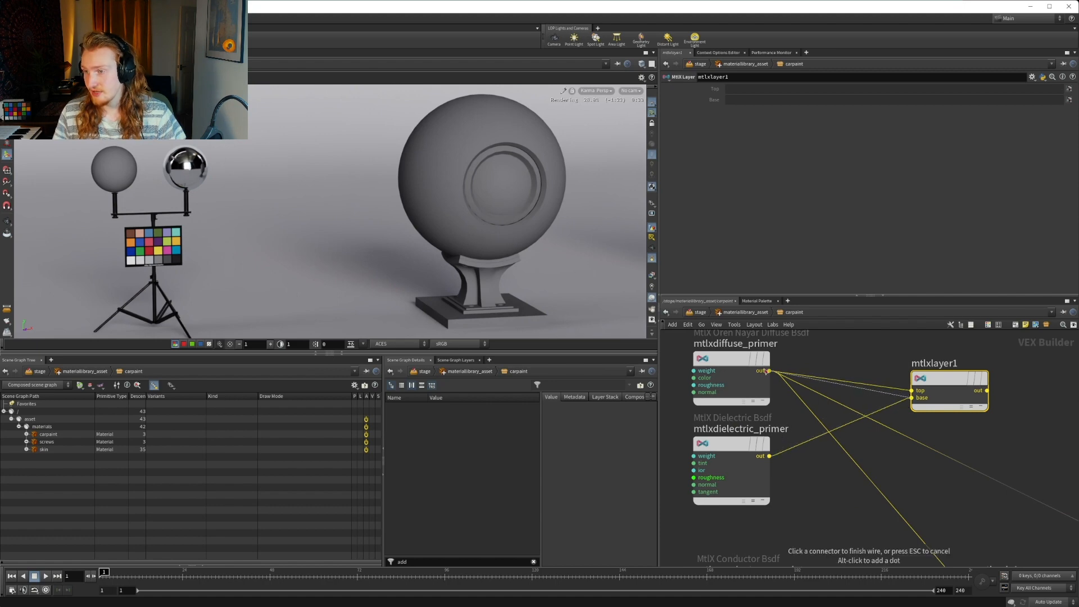
pyautogui.click(921, 390)
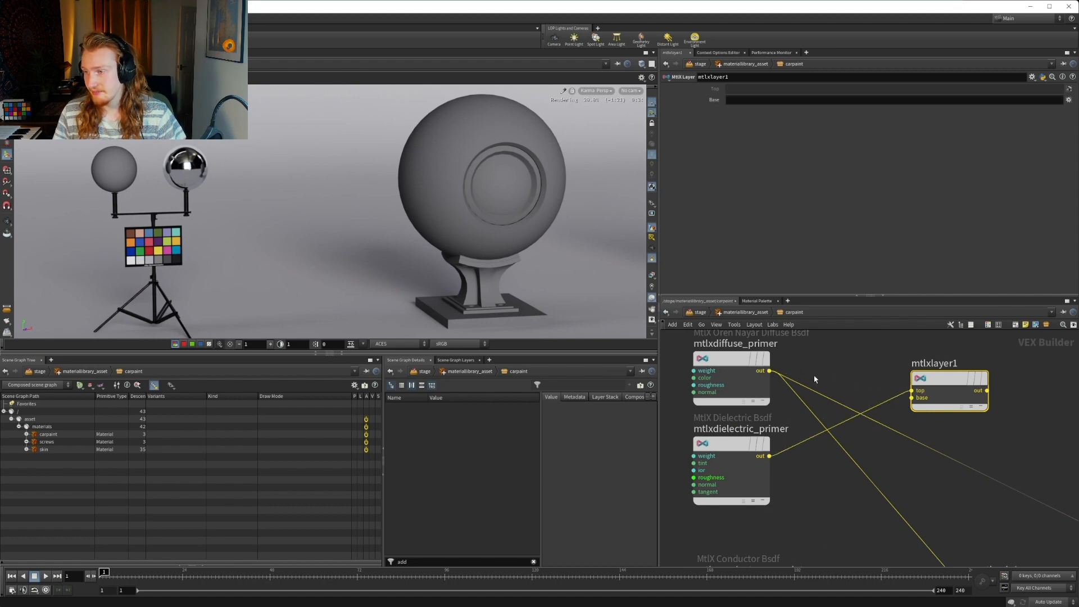
pyautogui.click(774, 373)
pyautogui.click(911, 400)
# Move the mtlxdielectric_primer node above mtlxdiffuse_primer and line the two nodes up
pyautogui.moveTo(752, 430); pyautogui.dragTo(826, 485, button='middle')
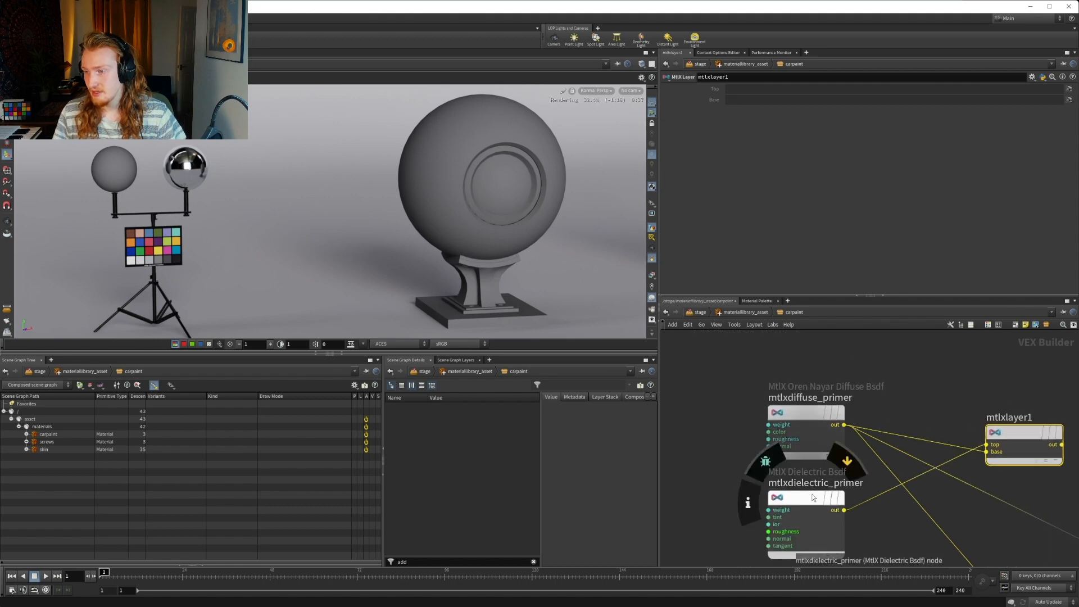
pyautogui.moveTo(814, 496); pyautogui.dragTo(829, 353)
pyautogui.moveTo(945, 408); pyautogui.dragTo(999, 492, button='middle')
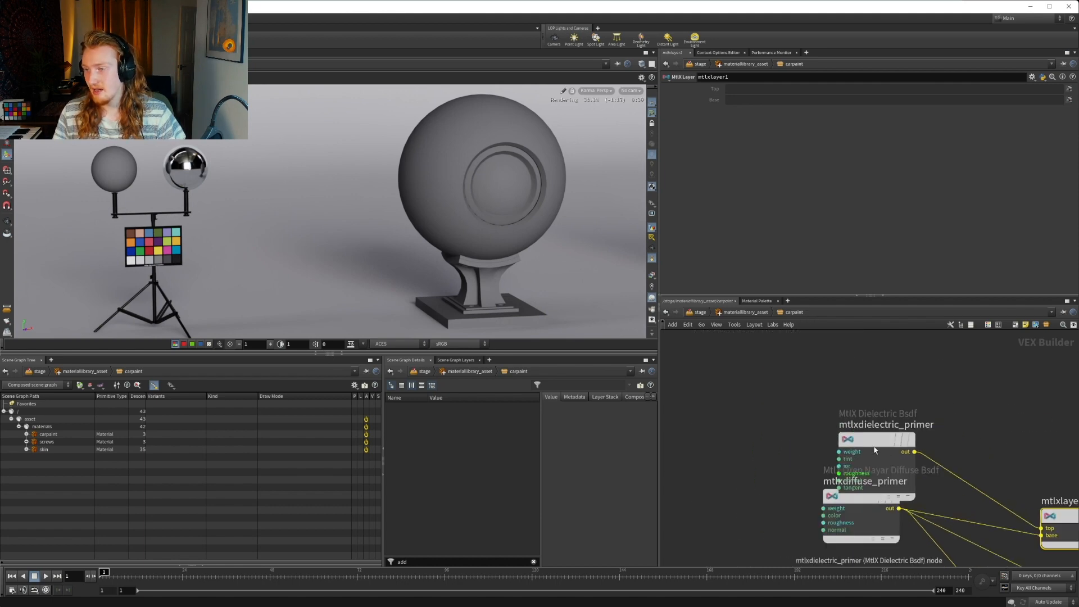
pyautogui.moveTo(875, 447); pyautogui.dragTo(855, 398)
pyautogui.moveTo(1019, 451); pyautogui.dragTo(886, 409, button='middle')
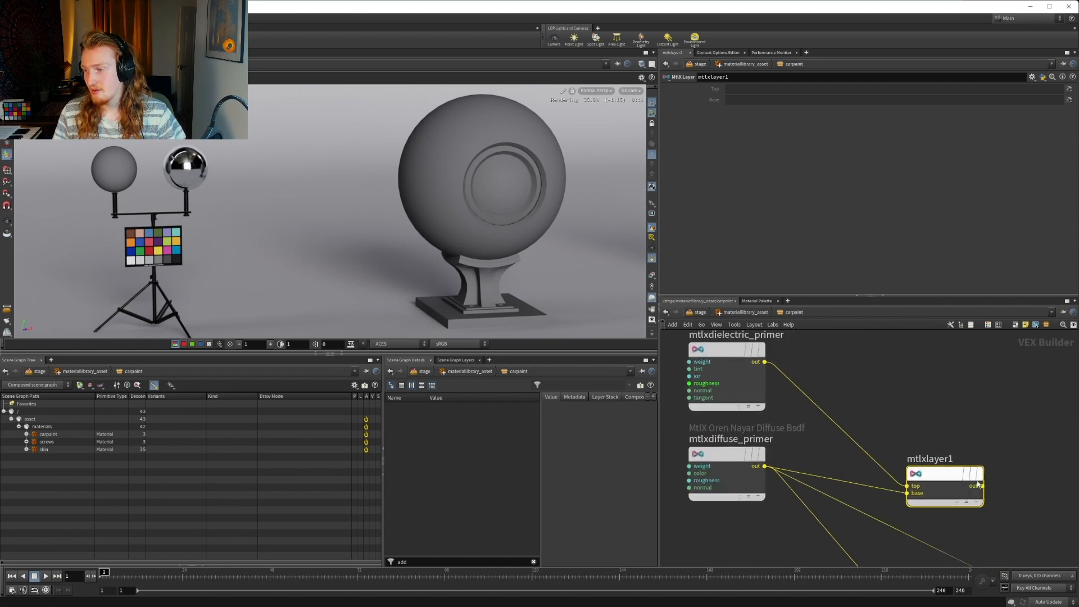
# Wire the mtlxlayer1 output into the bsdf input of mtlxsurface_carpaint, replacing the direct diffuse connection
pyautogui.click(982, 486)
pyautogui.moveTo(1068, 531); pyautogui.dragTo(854, 425, button='middle')
pyautogui.moveTo(966, 534); pyautogui.dragTo(916, 427, button='middle')
pyautogui.scroll(-2, 927, 469)
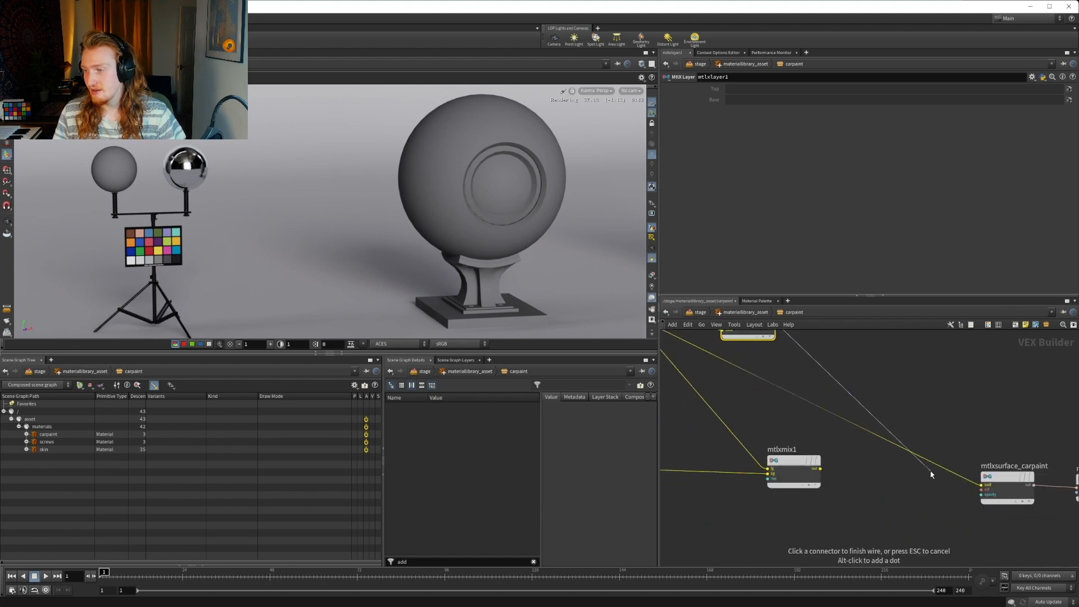
pyautogui.click(980, 484)
# Set both roughness values of mtlxdielectric_primer to 0.1
pyautogui.moveTo(914, 389); pyautogui.dragTo(1049, 478, button='middle')
pyautogui.moveTo(946, 399); pyautogui.dragTo(970, 441, button='middle')
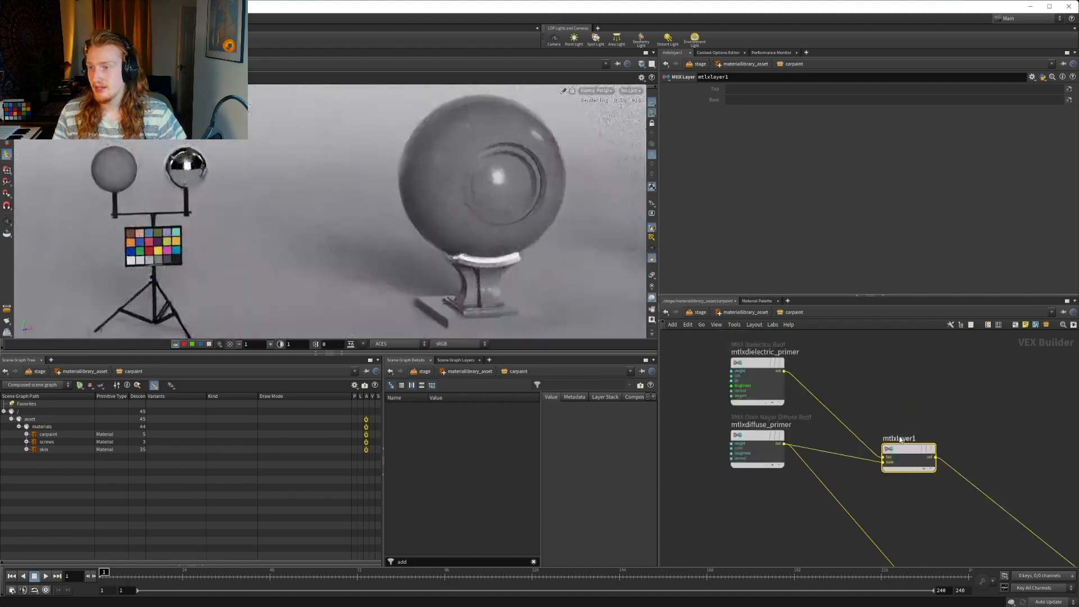
pyautogui.click(753, 365)
pyautogui.moveTo(756, 437)
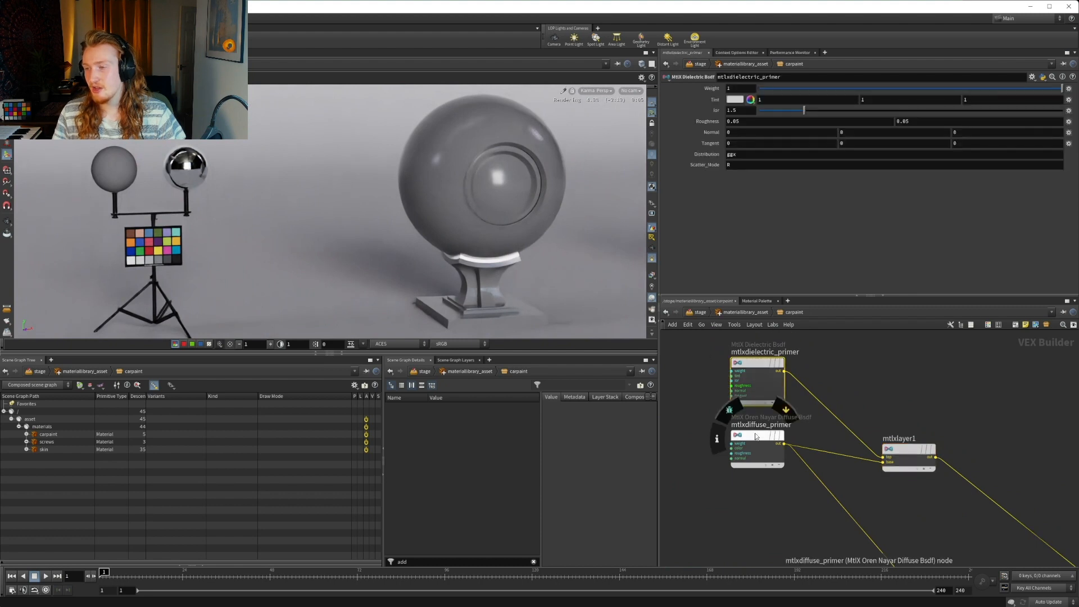
pyautogui.moveTo(757, 371)
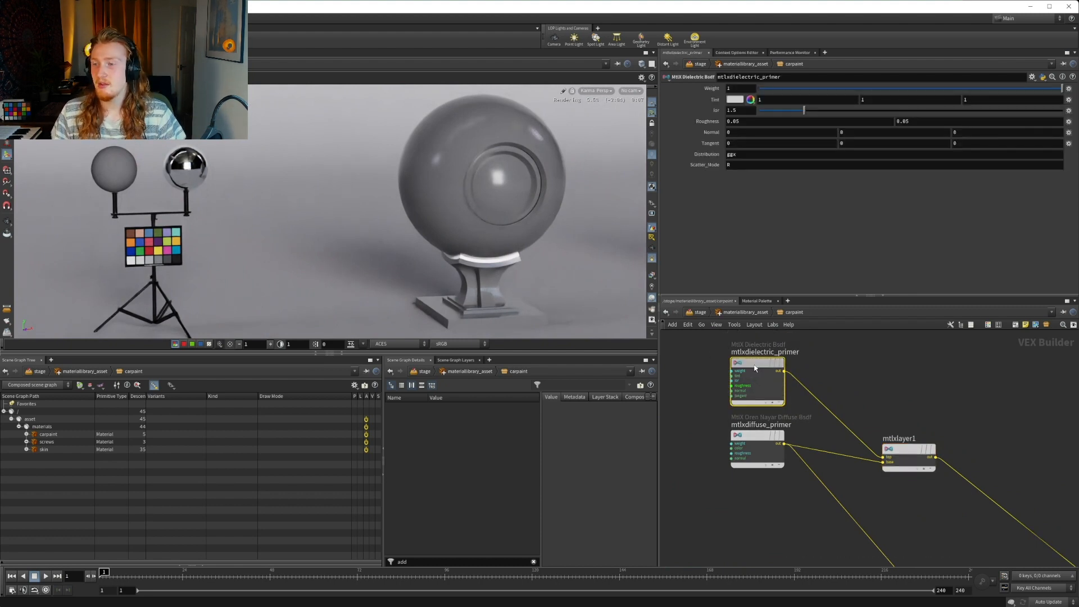
pyautogui.click(751, 122)
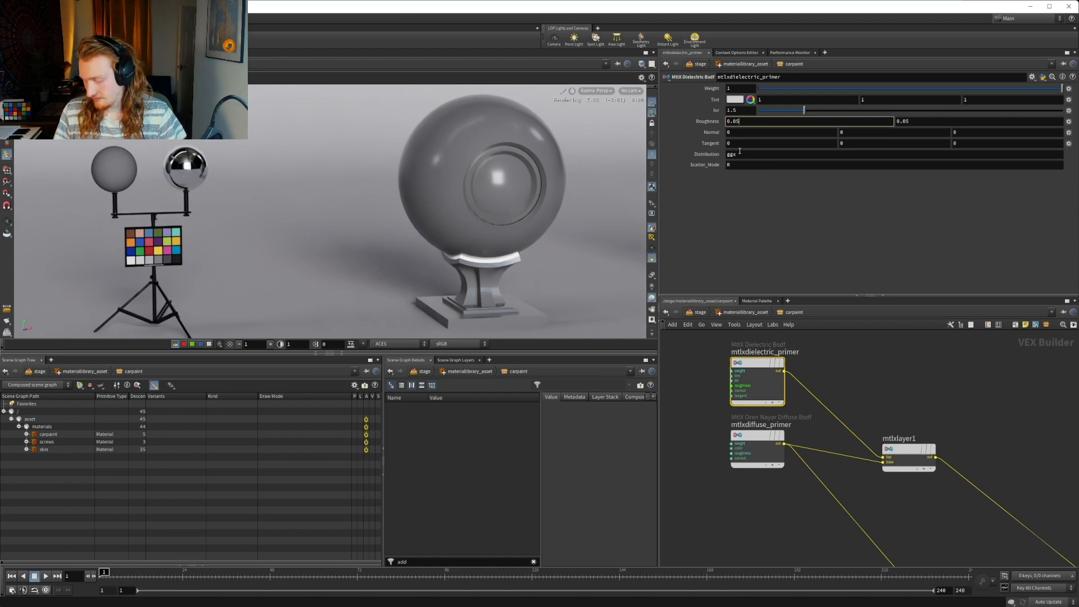
pyautogui.press('BackSpace')
pyautogui.write('1')
pyautogui.press('Return')
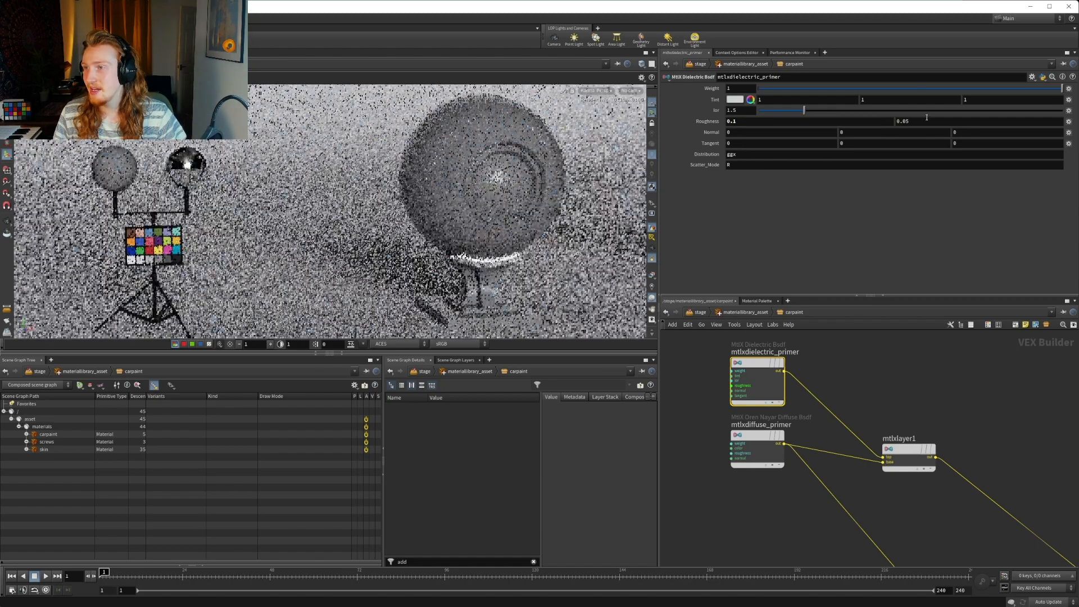
pyautogui.click(927, 122)
pyautogui.press('BackSpace')
pyautogui.press('BackSpace')
pyautogui.write('1')
pyautogui.press('Return')
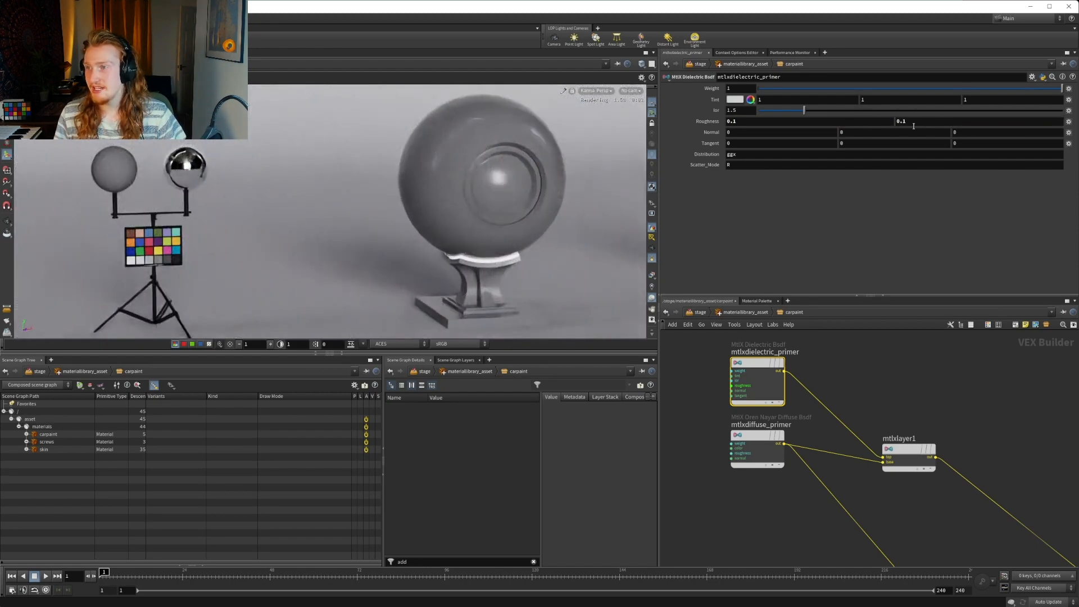
# Set both roughness values of mtlxdielectric_primer to 0.25
pyautogui.click(786, 124)
pyautogui.press('BackSpace')
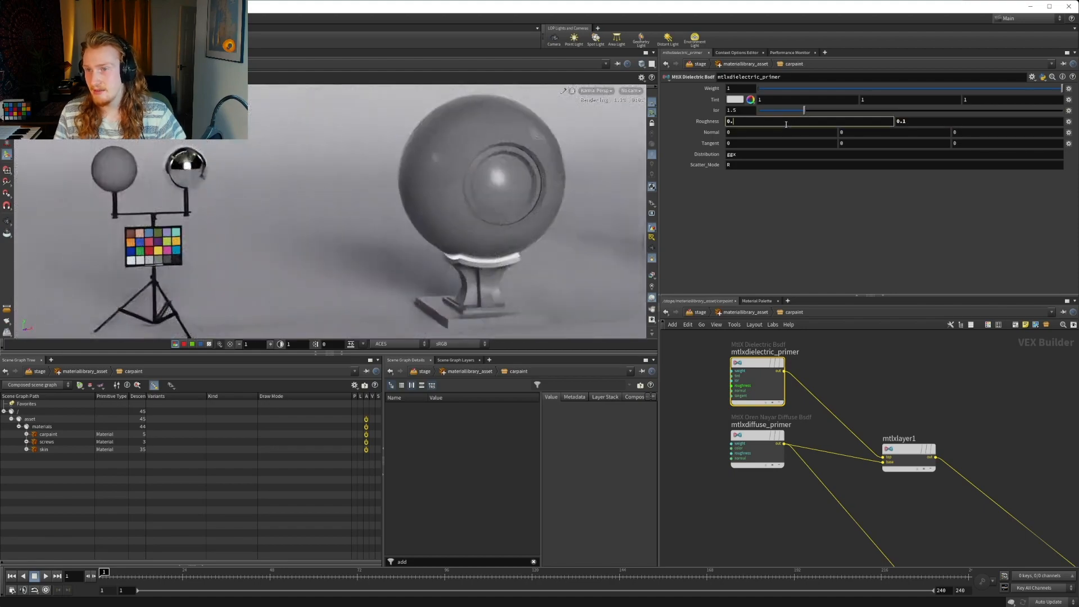
pyautogui.write('25')
pyautogui.press('Return')
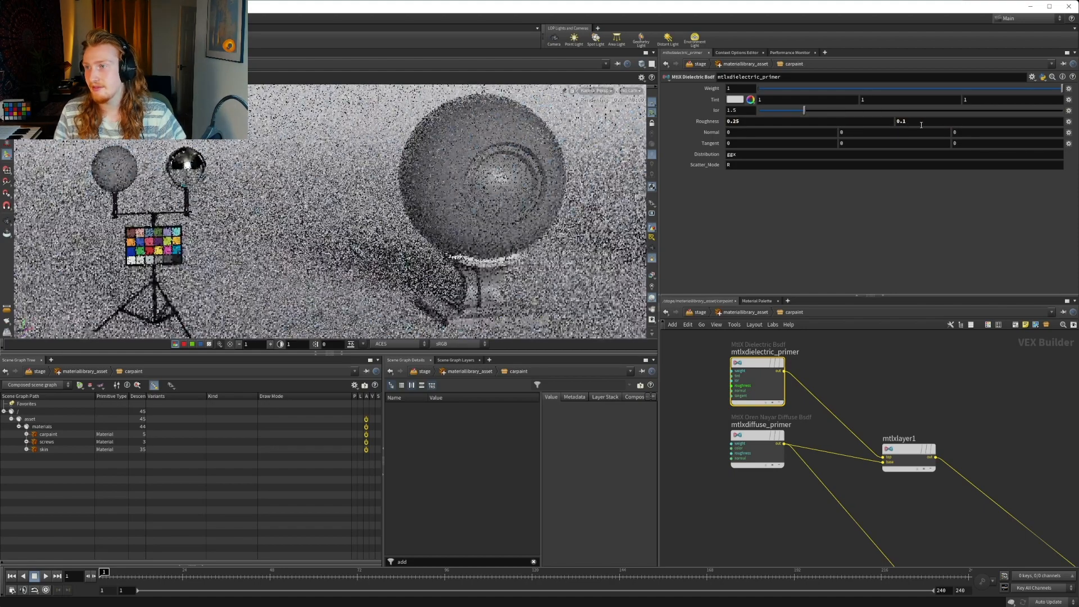
pyautogui.click(926, 121)
pyautogui.press('BackSpace')
pyautogui.press('Return')
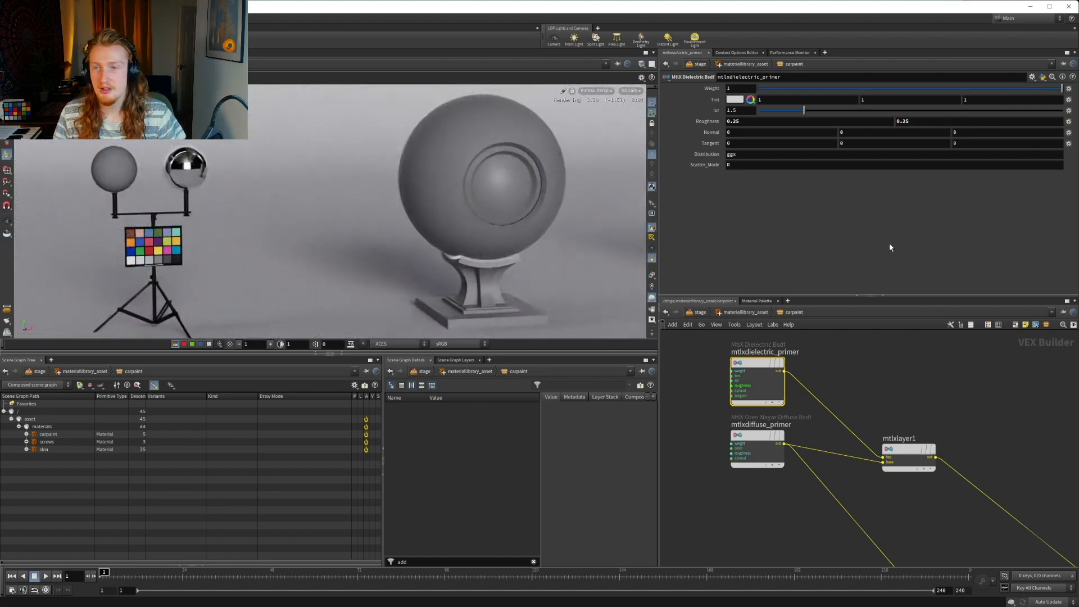
# Rename the mtlxlayer1 node as mtlxlayer_primer
pyautogui.moveTo(915, 422); pyautogui.dragTo(825, 379, button='middle')
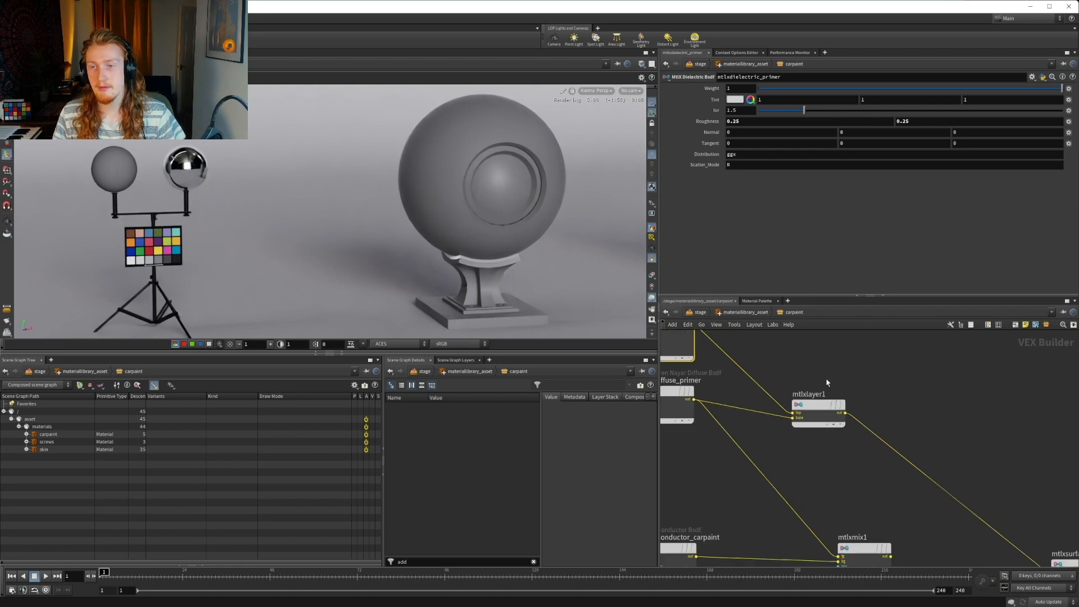
pyautogui.moveTo(854, 459); pyautogui.dragTo(807, 416, button='middle')
pyautogui.doubleClick(778, 349)
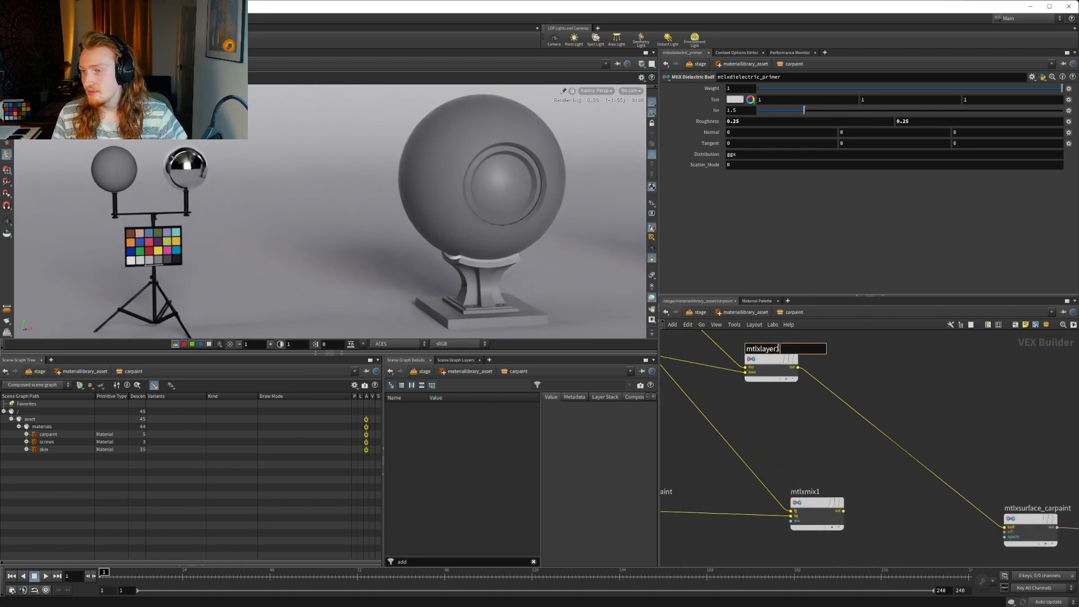
pyautogui.press('BackSpace')
pyautogui.write('_primer')
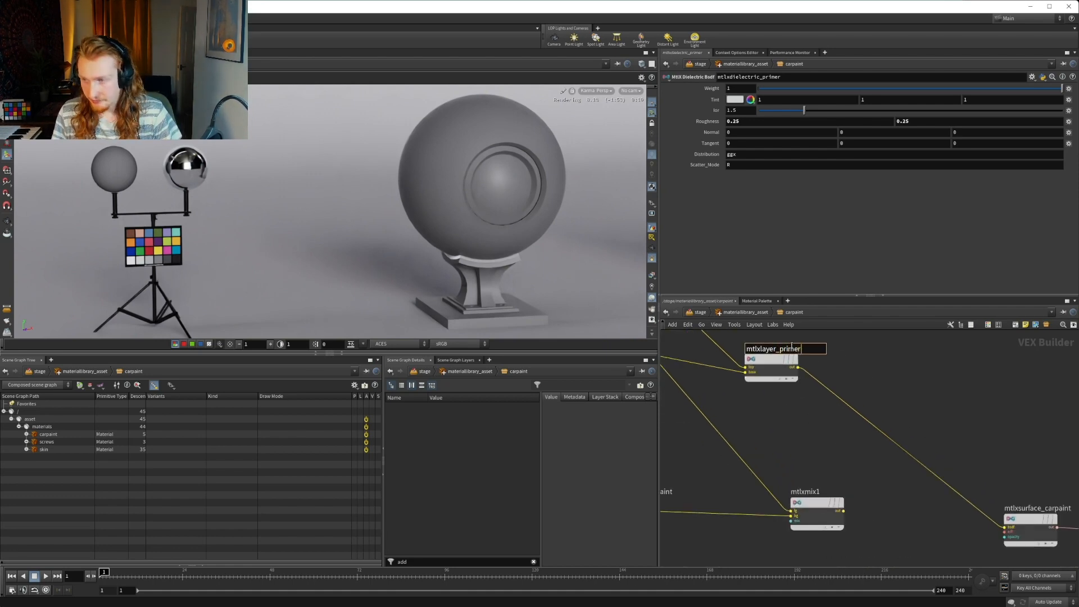
pyautogui.press('Return')
# Rename the mtlxmix1 node as mtlxmix_primer
pyautogui.moveTo(800, 451); pyautogui.dragTo(924, 422, button='middle')
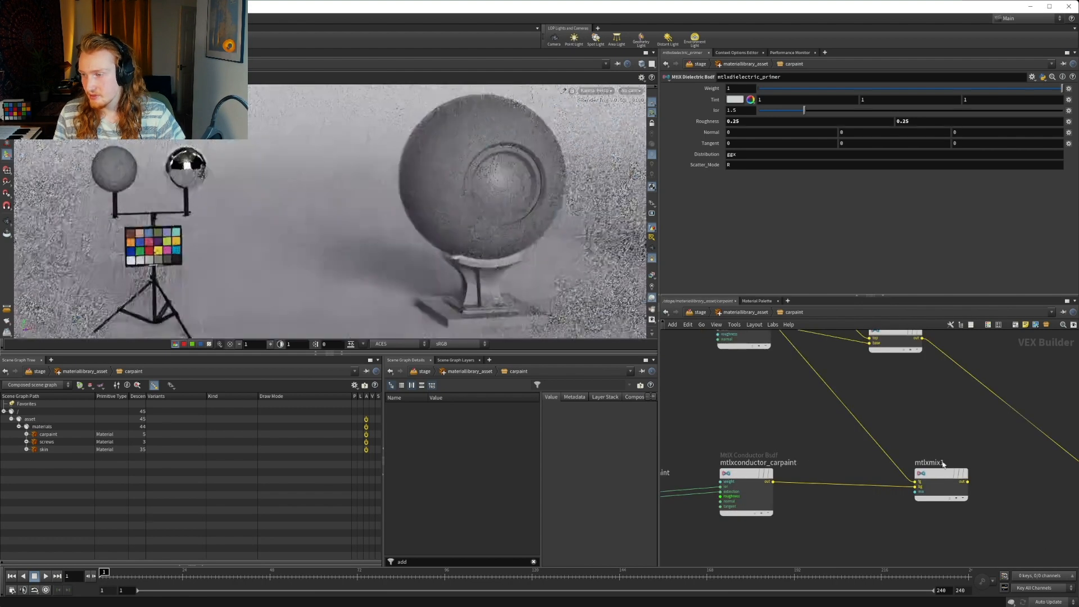
pyautogui.click(950, 464)
pyautogui.press('BackSpace')
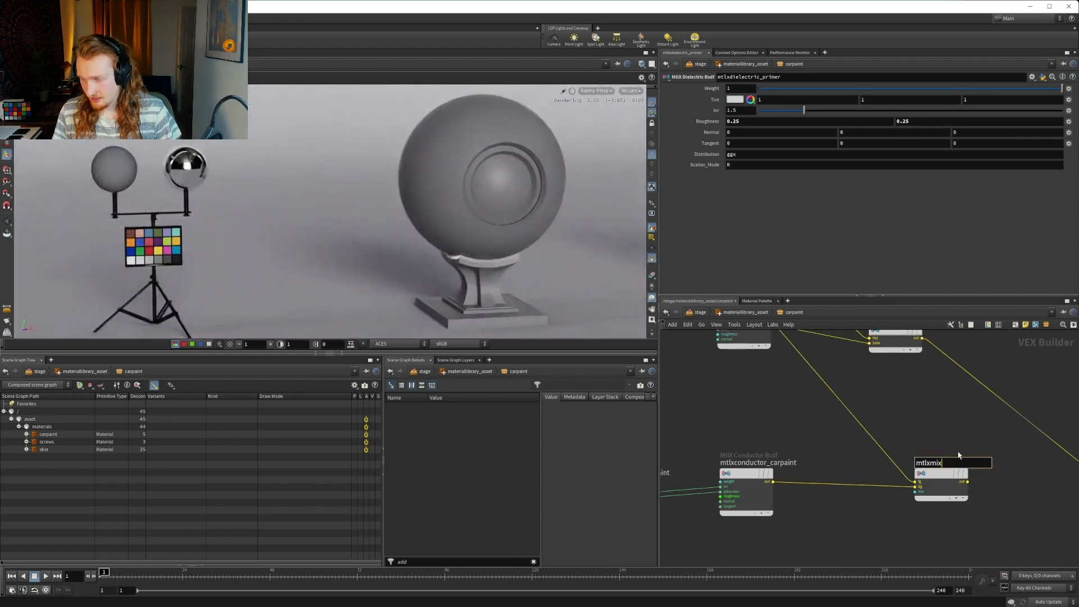
pyautogui.write('_')
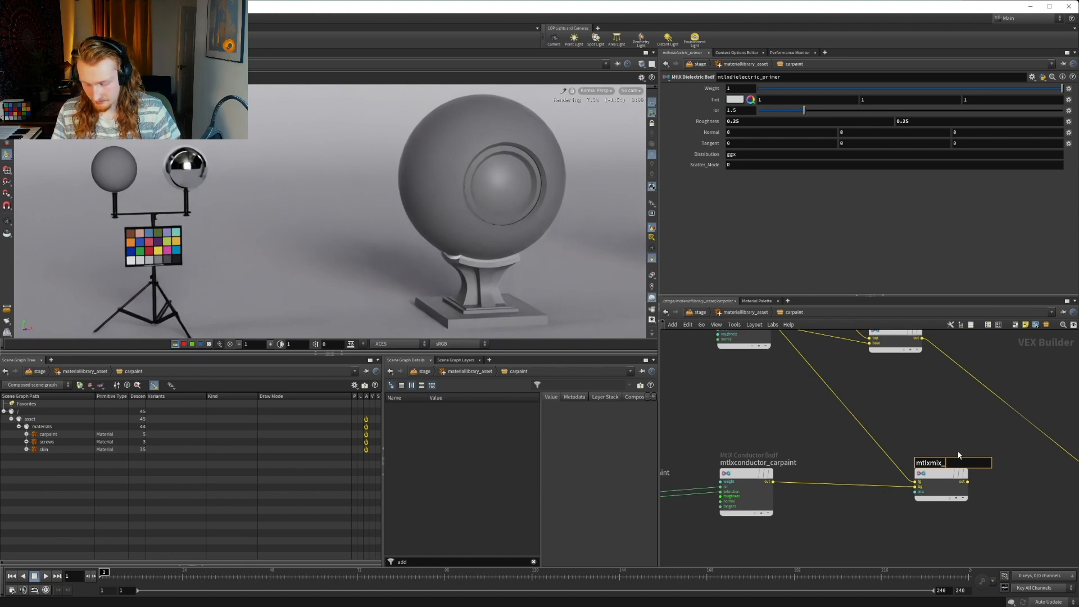
pyautogui.write('primer')
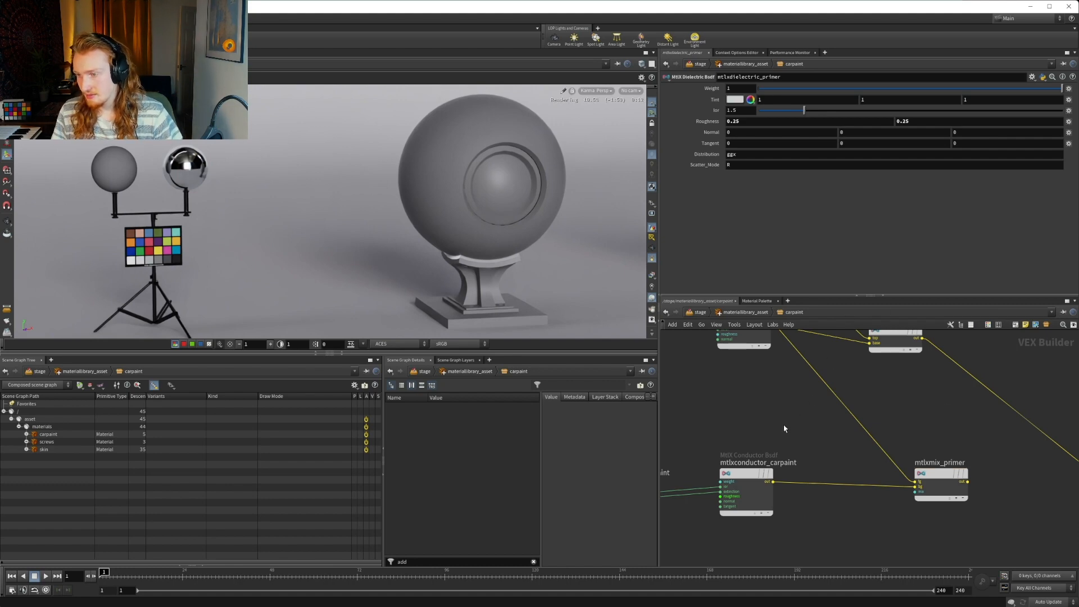
pyautogui.press('Return')
# Rename the mtlxconductor_carpaint node as mtlxconductor_metal
pyautogui.doubleClick(795, 463)
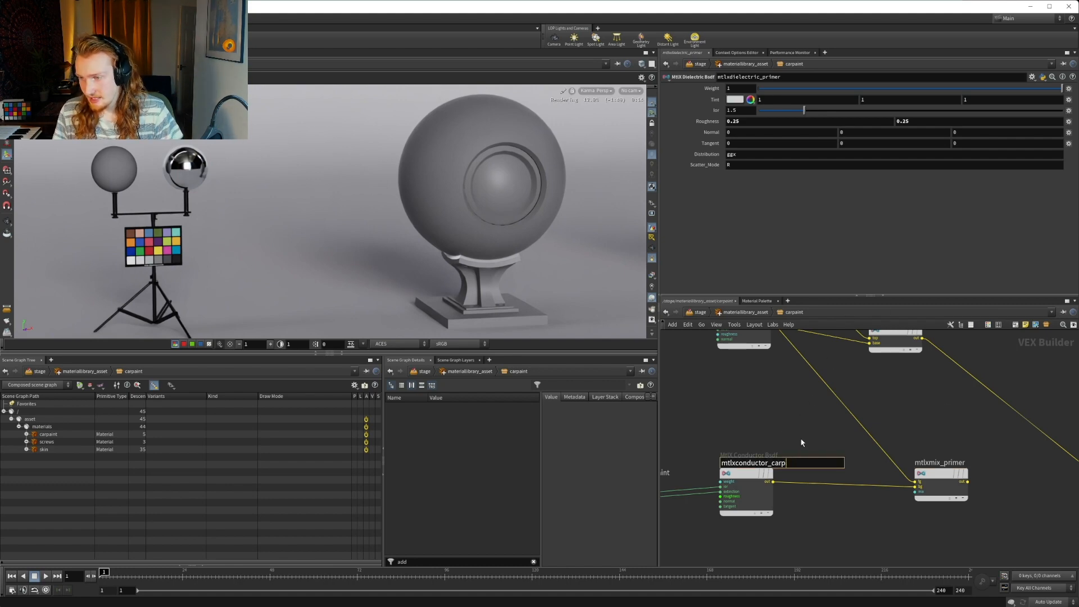
pyautogui.press('BackSpace')
pyautogui.press('BackSpace')
pyautogui.press('BackSpace')
pyautogui.press('BackSpace')
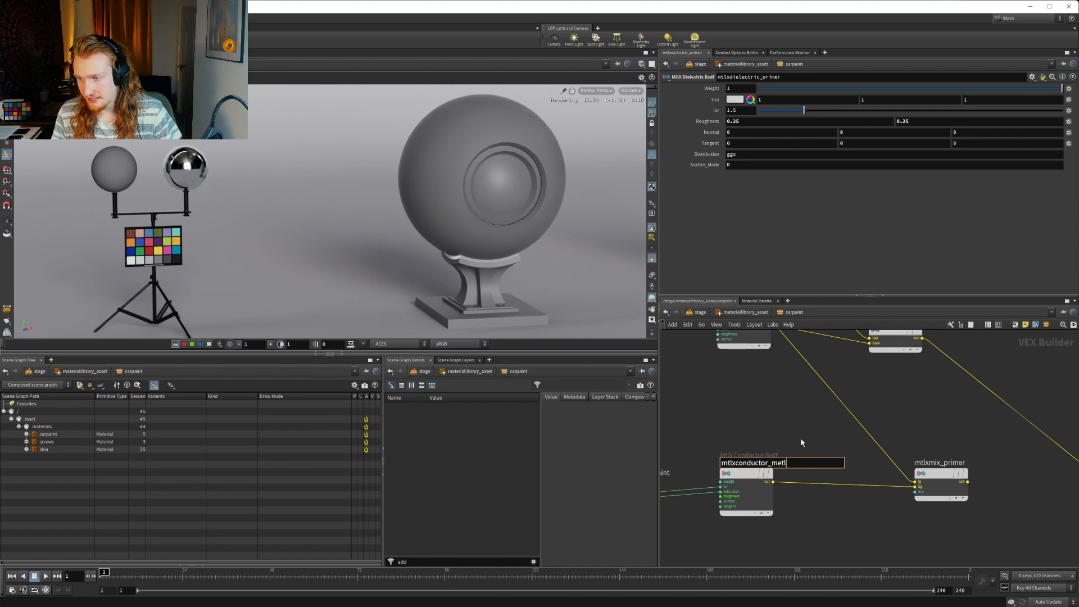
pyautogui.write('metl')
pyautogui.press('BackSpace')
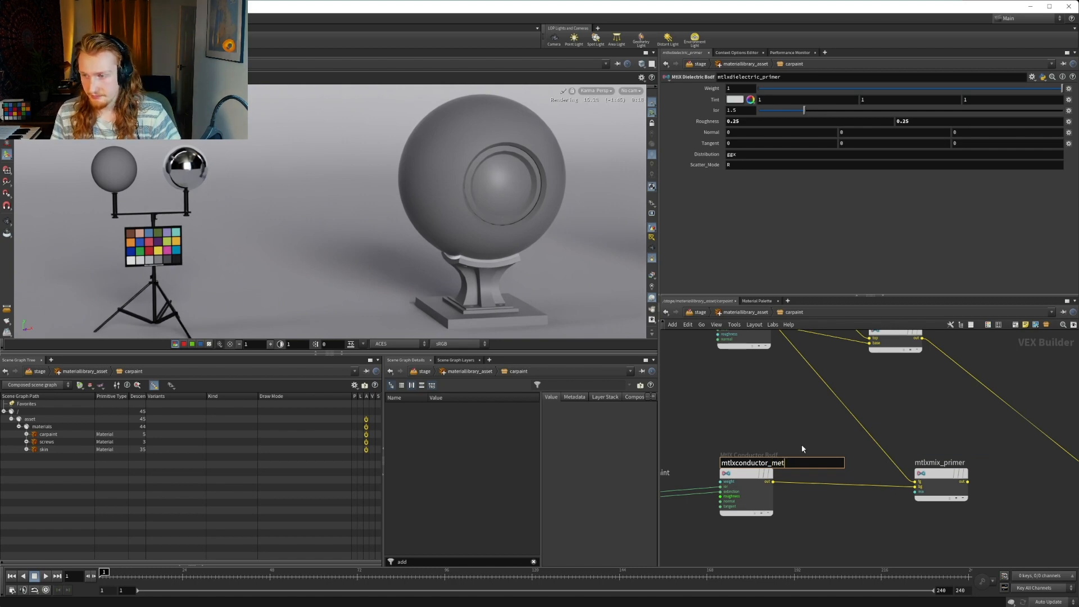
pyautogui.write('al')
pyautogui.press('Return')
# Rename the mtlxartistic_carpaint node as mtlxartistic_metal
pyautogui.moveTo(673, 476); pyautogui.dragTo(751, 481, button='middle')
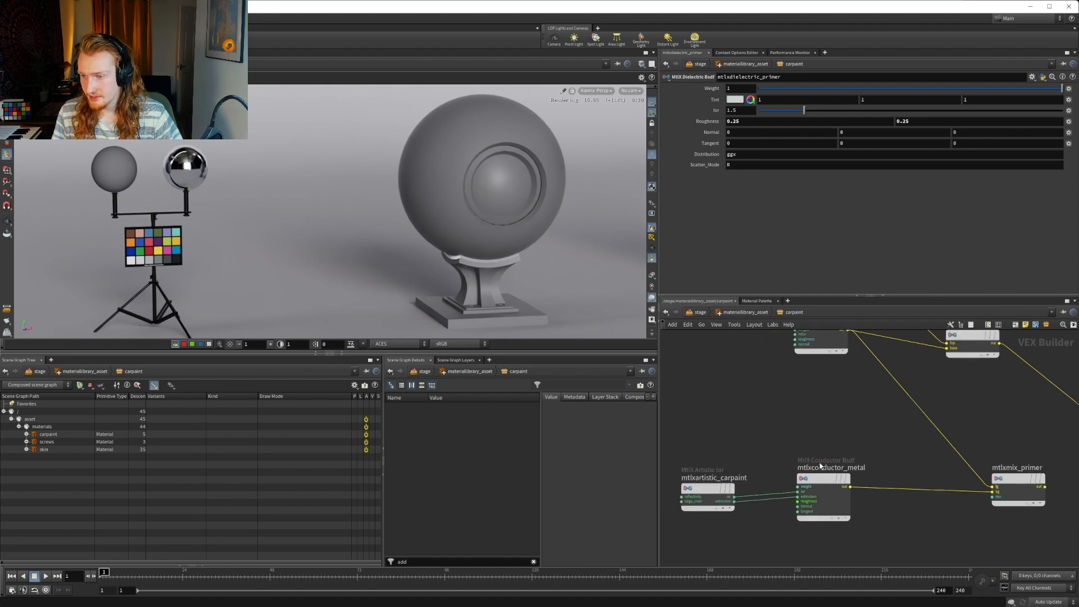
pyautogui.doubleClick(751, 481)
pyautogui.moveTo(751, 481); pyautogui.dragTo(723, 481)
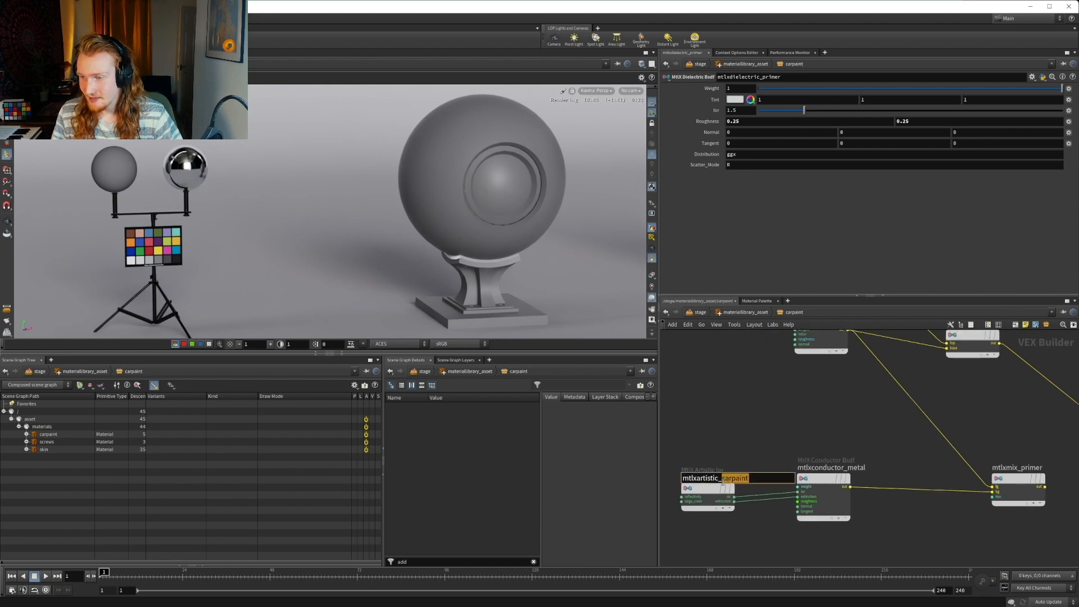
pyautogui.write('metal')
pyautogui.press('Return')
# Extend the name of the mtlxmix_primer node to mtlxmix_primerMetal
pyautogui.moveTo(785, 453); pyautogui.dragTo(694, 446, button='middle')
pyautogui.moveTo(931, 447); pyautogui.dragTo(908, 460, button='middle')
pyautogui.doubleClick(912, 459)
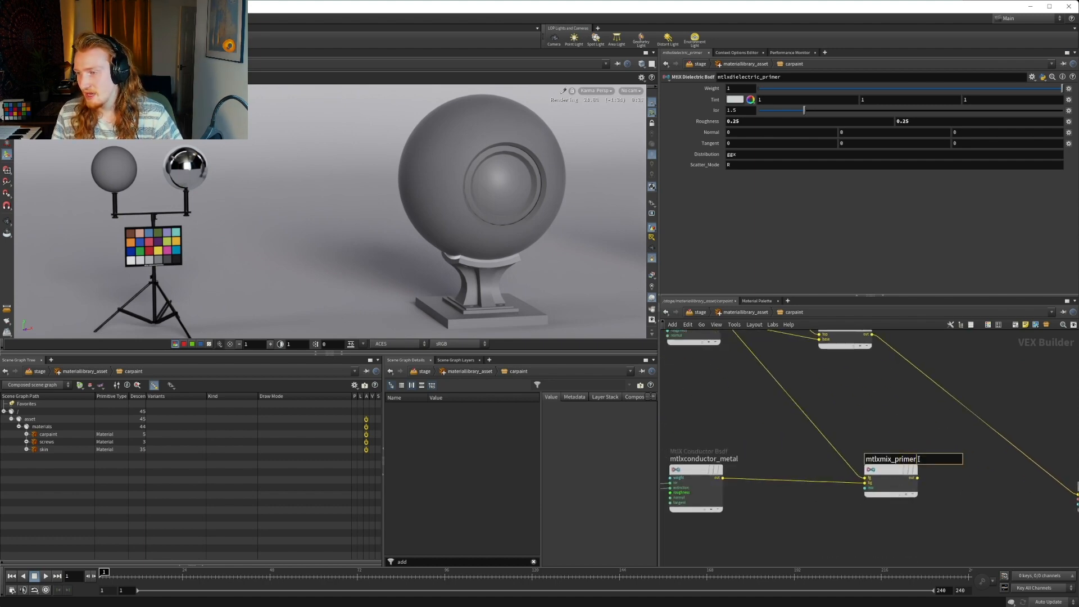
pyautogui.write('Metal')
pyautogui.press('Return')
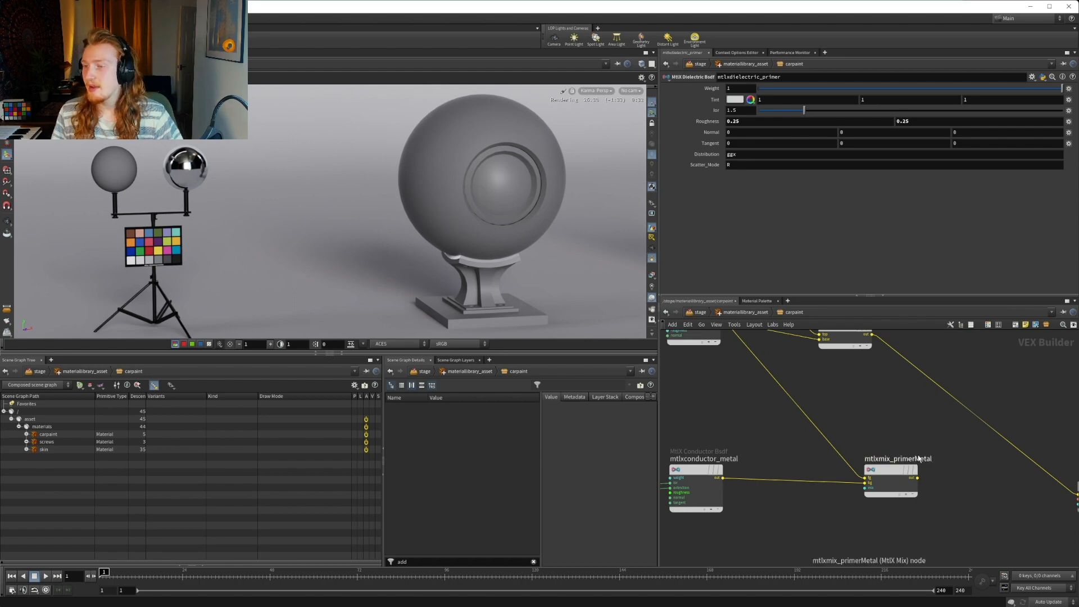
# Wire mtlxlayer_primer into the fg input of mtlxmix_primerMetal, and the mix output into the bsdf input of mtlxsurface_carpaint, placing the mix node closer to it
pyautogui.moveTo(912, 441); pyautogui.dragTo(909, 469, button='middle')
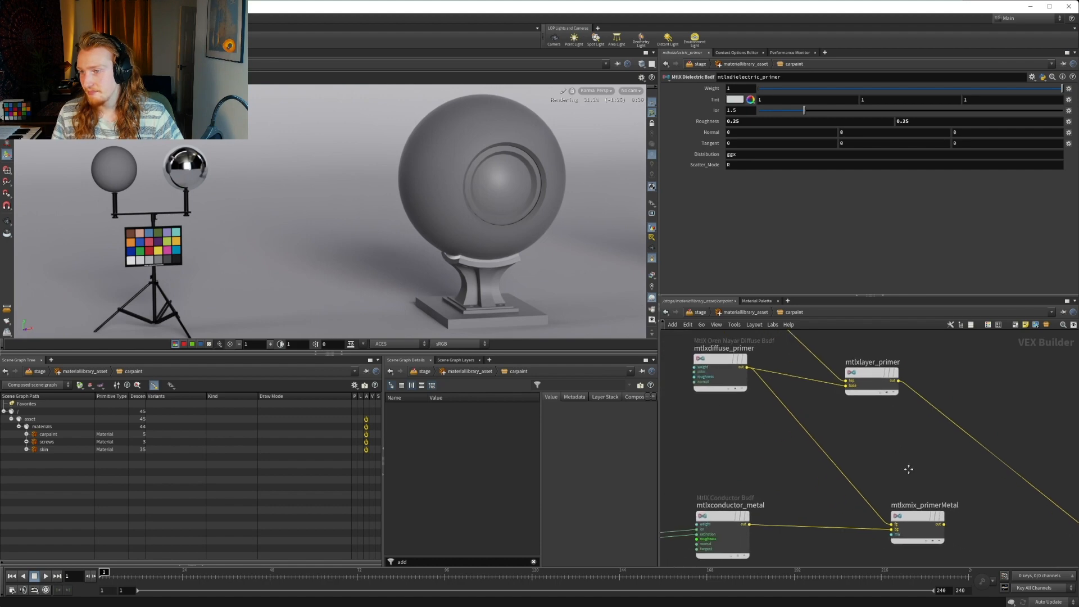
pyautogui.moveTo(899, 382); pyautogui.dragTo(892, 524)
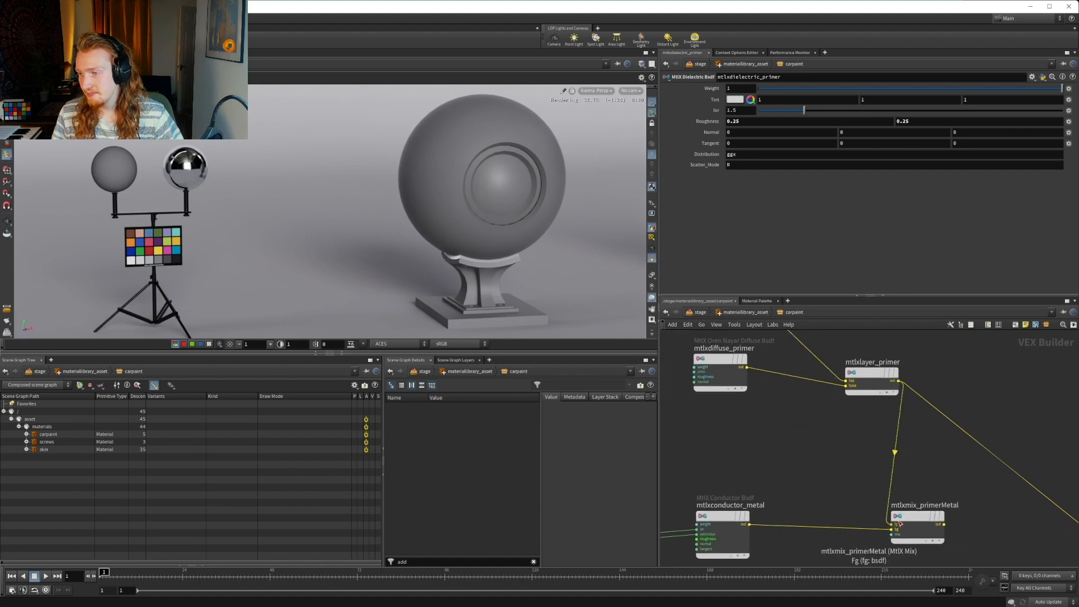
pyautogui.moveTo(934, 497); pyautogui.dragTo(828, 460, button='middle')
pyautogui.click(836, 487)
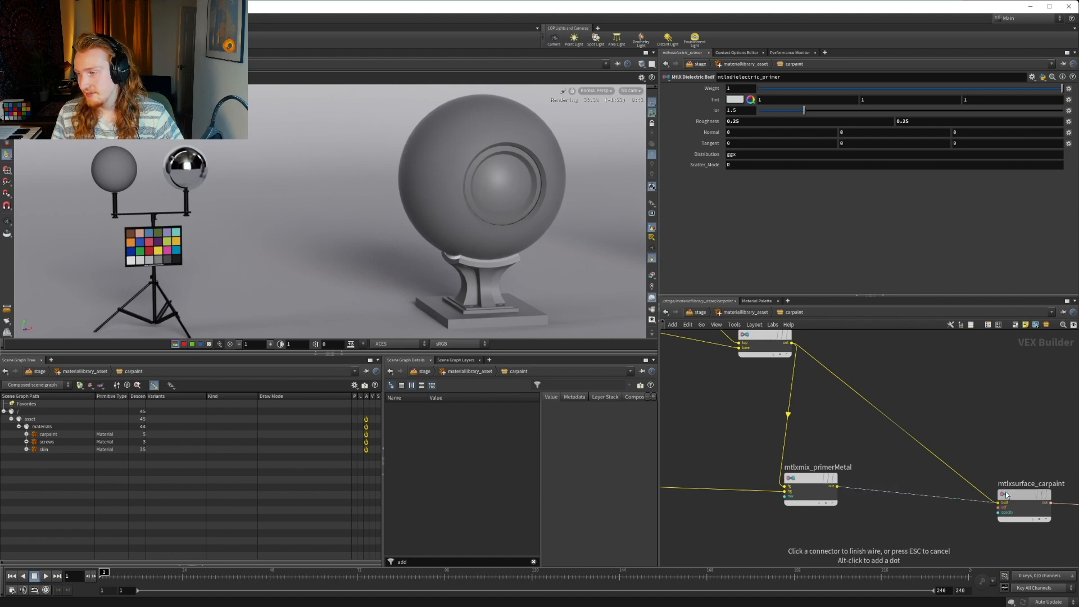
pyautogui.click(1005, 495)
pyautogui.moveTo(814, 484); pyautogui.dragTo(893, 476)
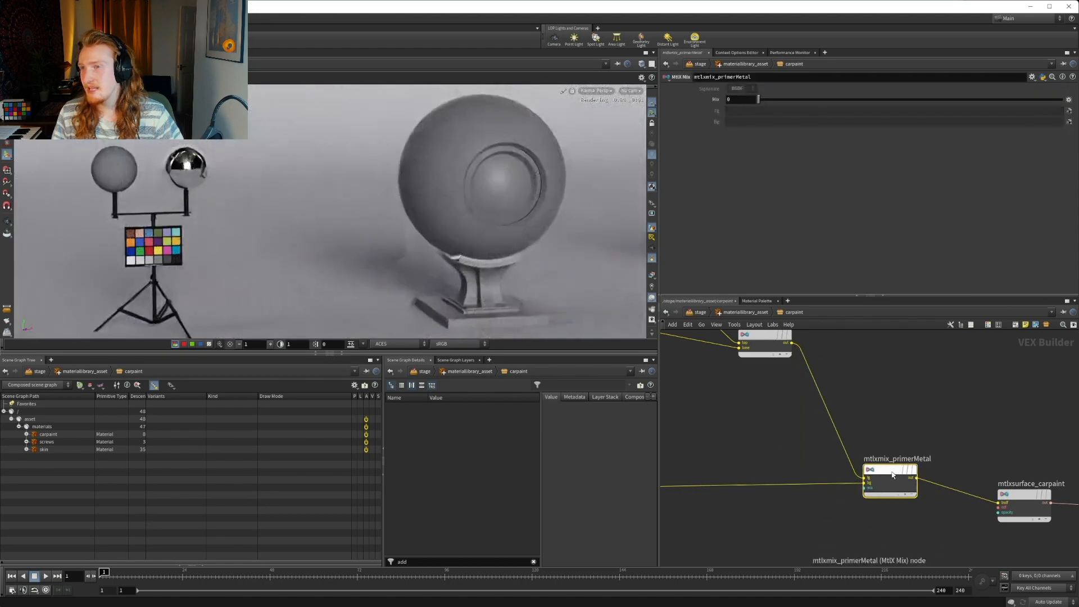
pyautogui.moveTo(862, 418); pyautogui.dragTo(936, 440, button='middle')
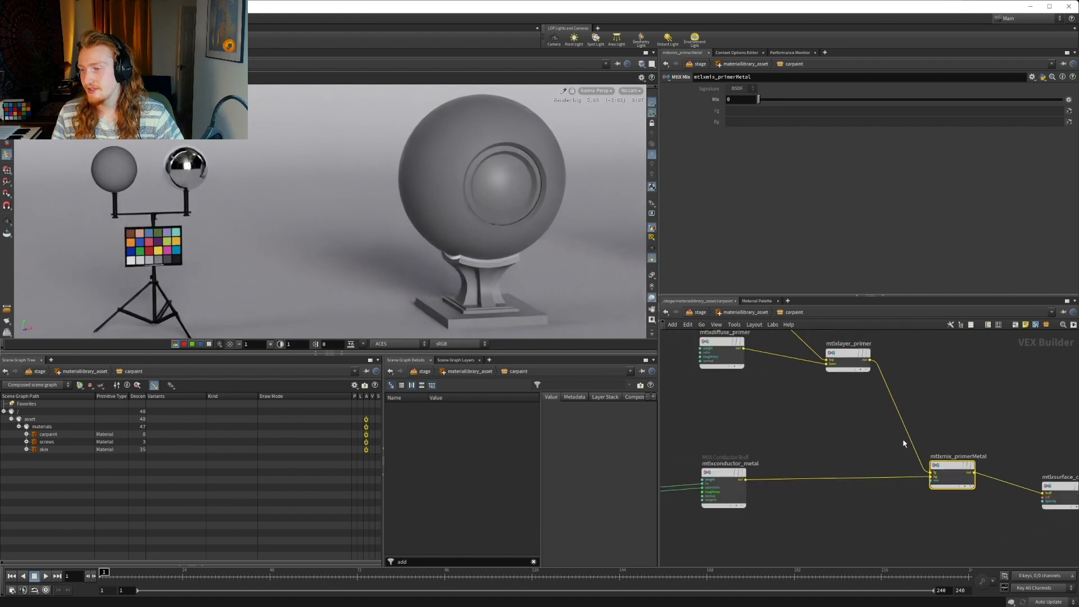
pyautogui.moveTo(902, 439); pyautogui.dragTo(945, 437, button='middle')
pyautogui.moveTo(1011, 449); pyautogui.dragTo(862, 429, button='middle')
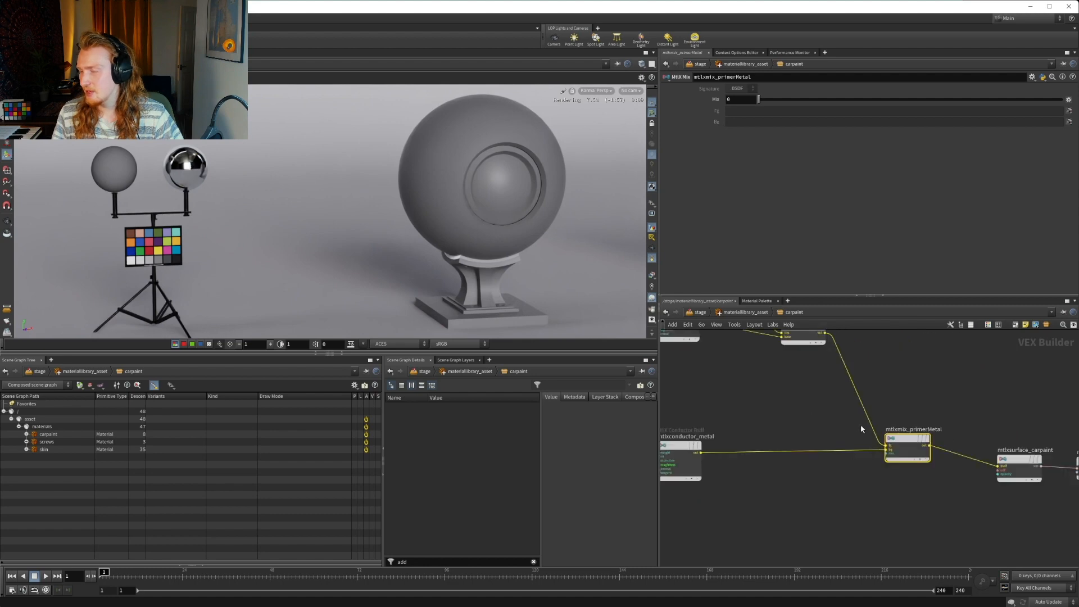
pyautogui.moveTo(915, 408); pyautogui.dragTo(891, 414, button='middle')
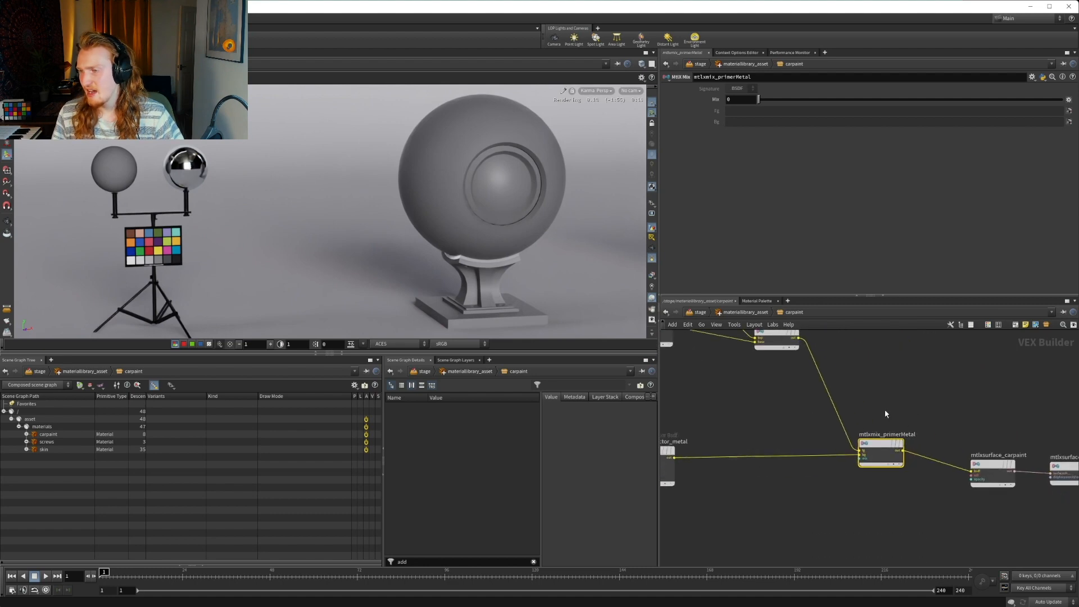
pyautogui.scroll(2, 879, 425)
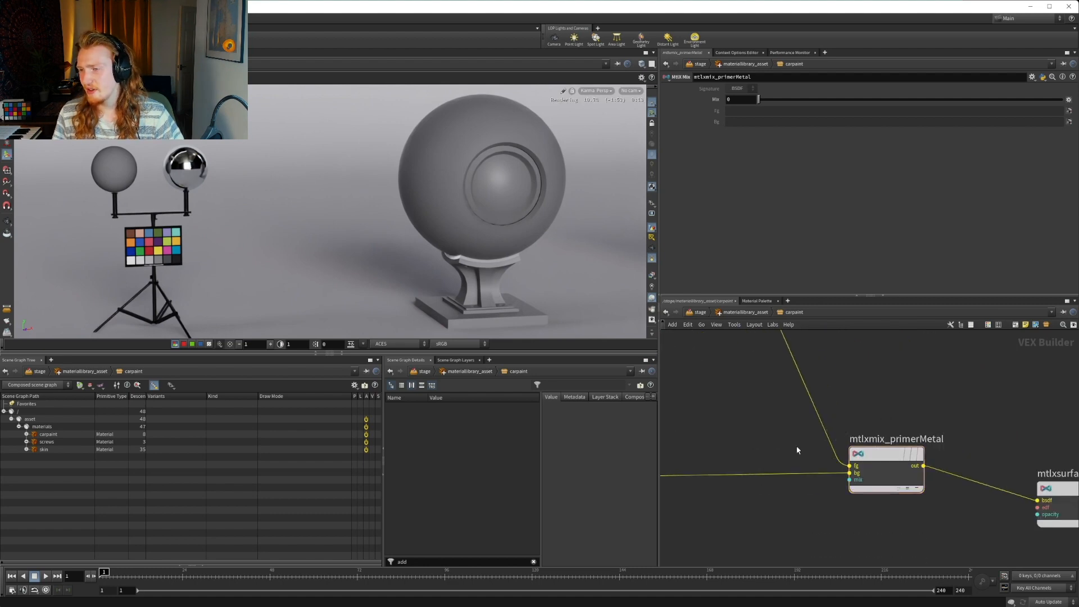
pyautogui.moveTo(800, 446); pyautogui.dragTo(764, 409, button='middle')
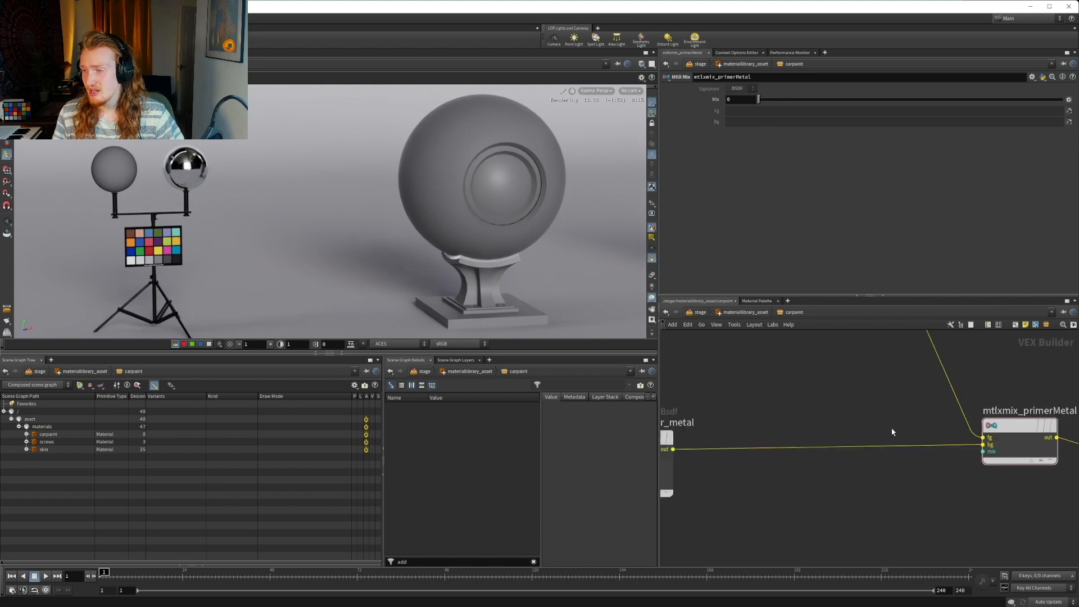
pyautogui.moveTo(996, 411); pyautogui.dragTo(967, 412, button='middle')
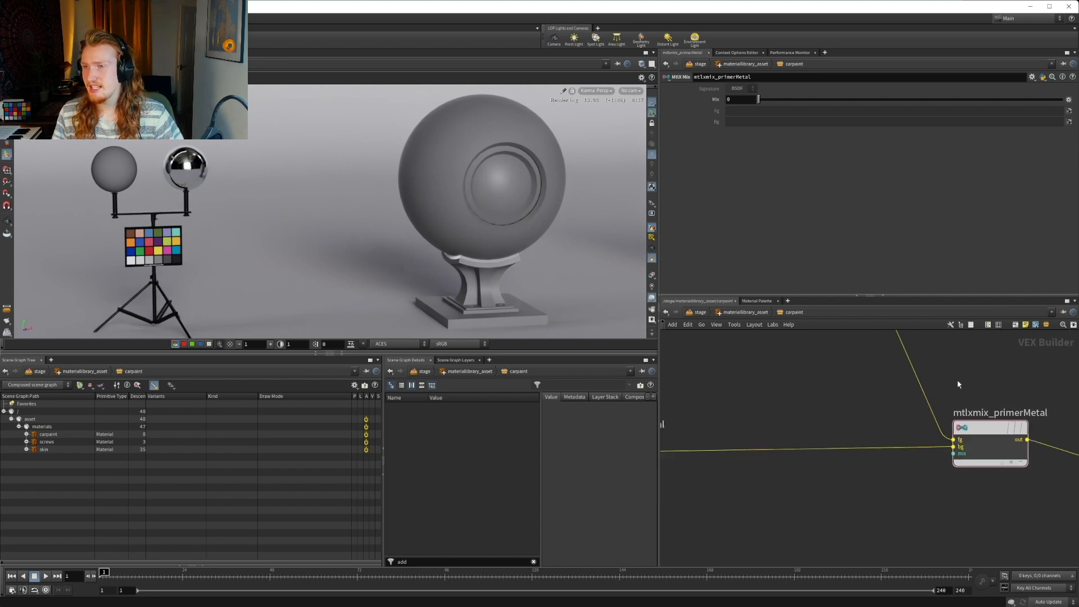
# Test a Mix value of 0.001 on mtlxmix_primerMetal and set it back to 0
pyautogui.click(735, 100)
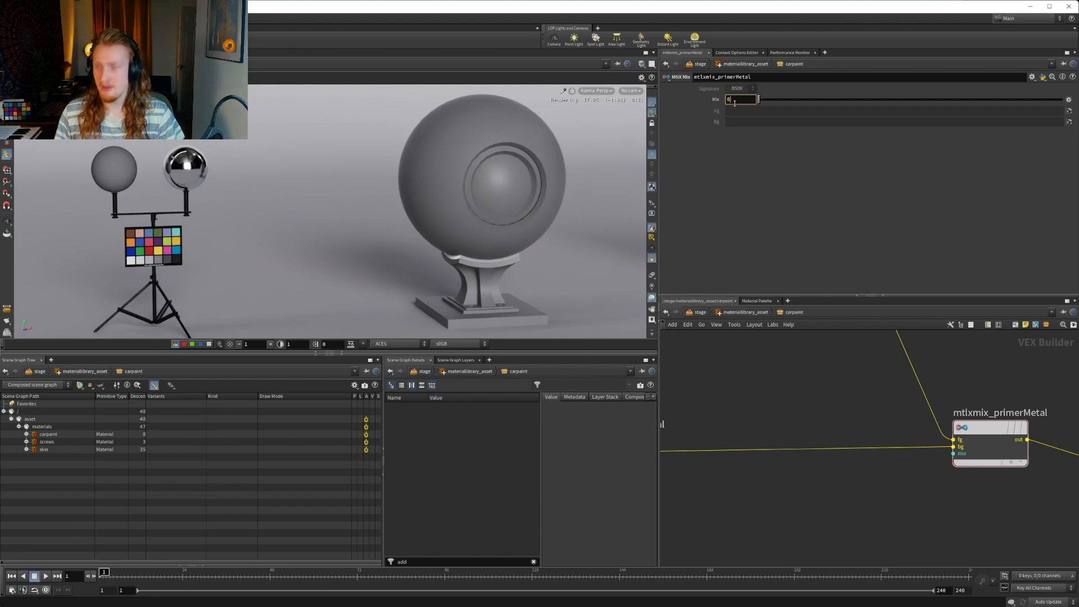
pyautogui.write('.001')
pyautogui.press('Return')
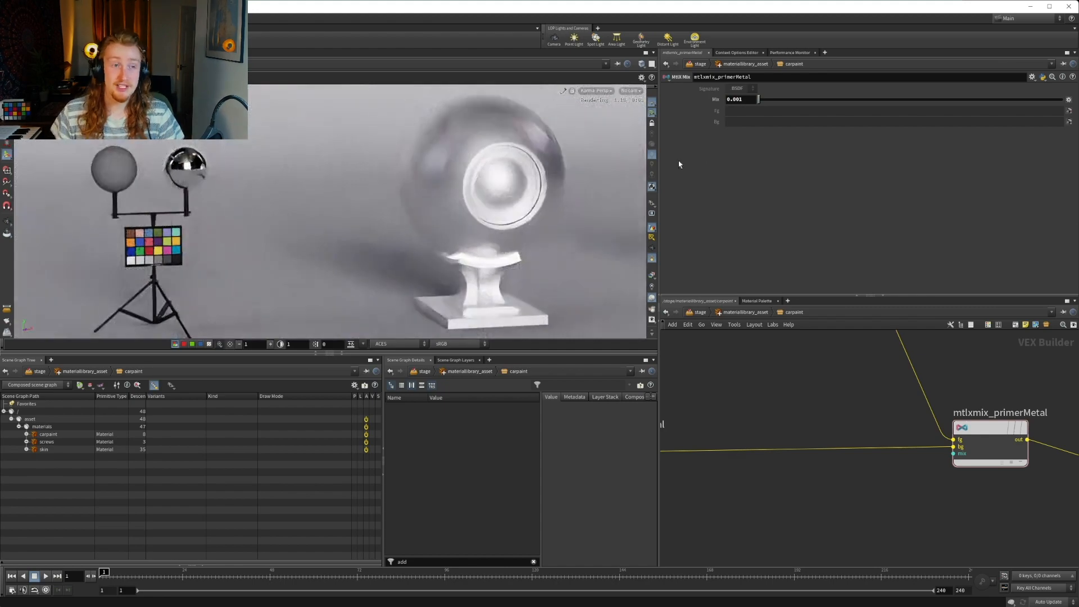
pyautogui.doubleClick(741, 99)
pyautogui.write('0')
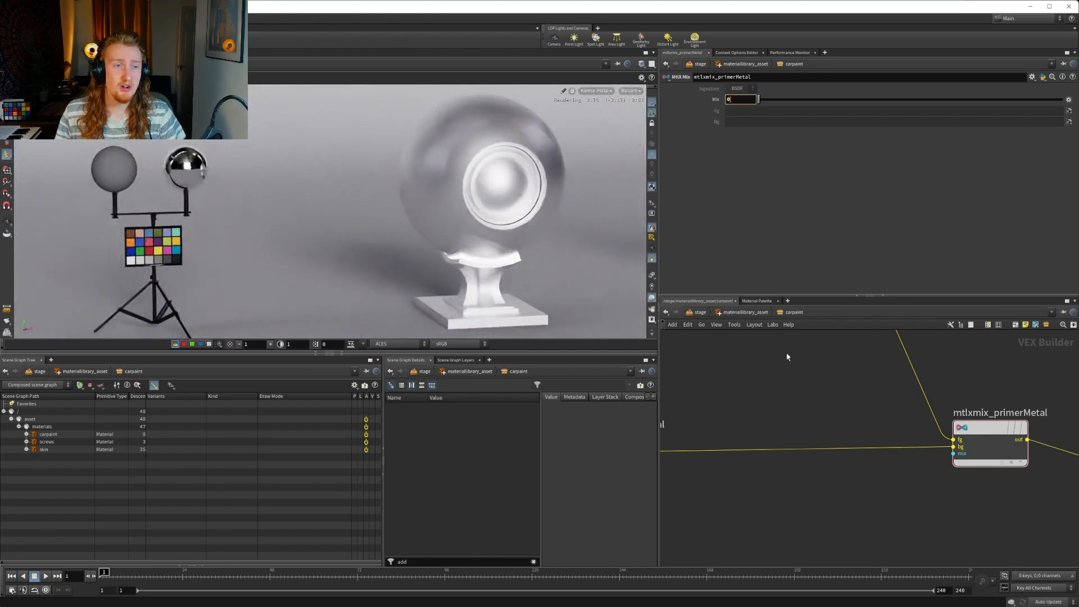
pyautogui.press('Return')
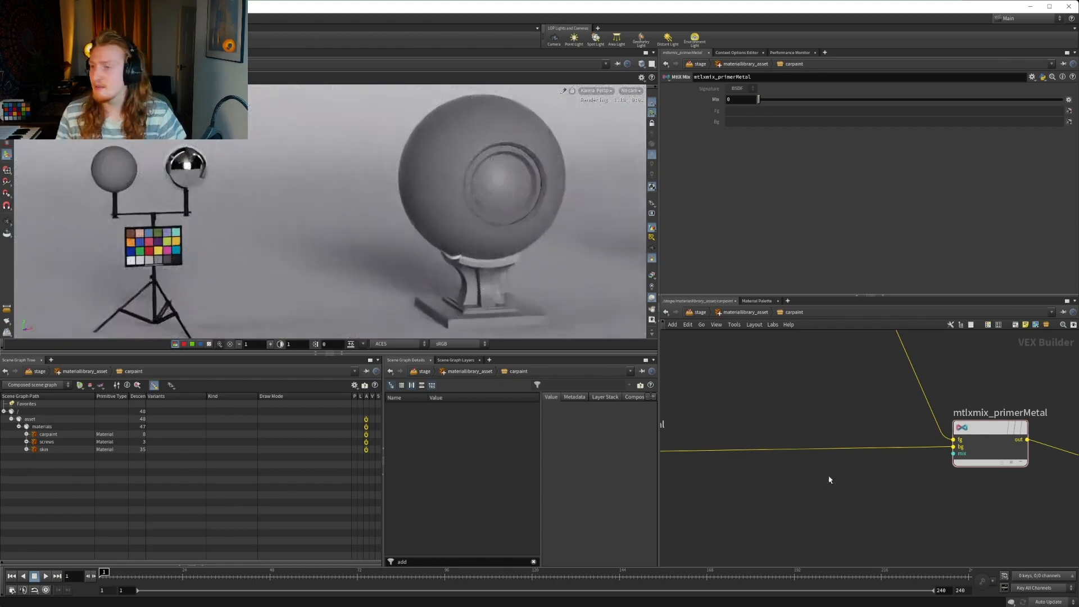
pyautogui.moveTo(830, 477); pyautogui.dragTo(850, 462, button='middle')
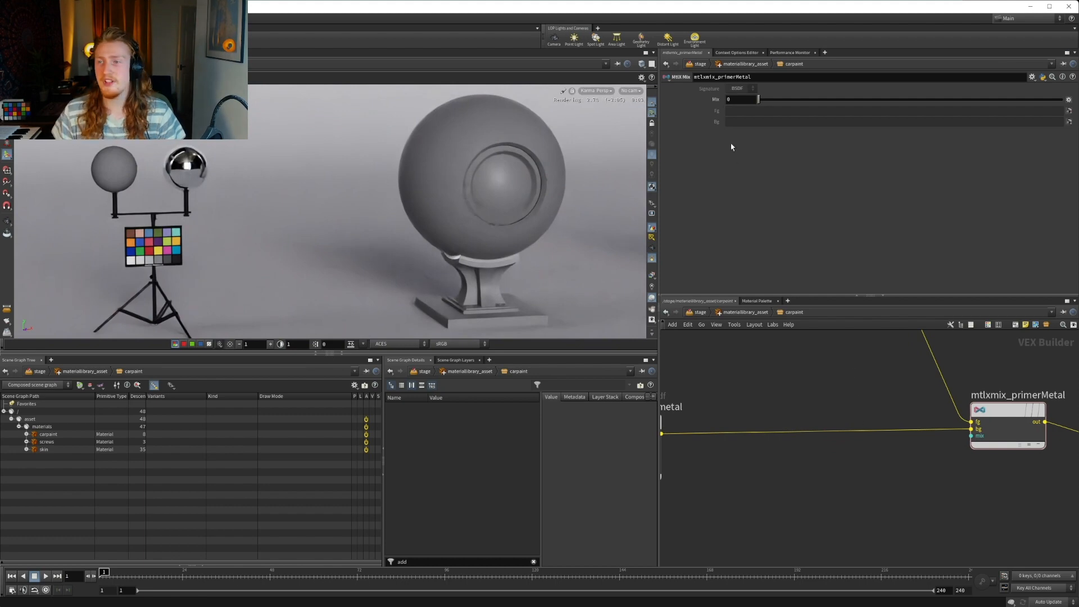
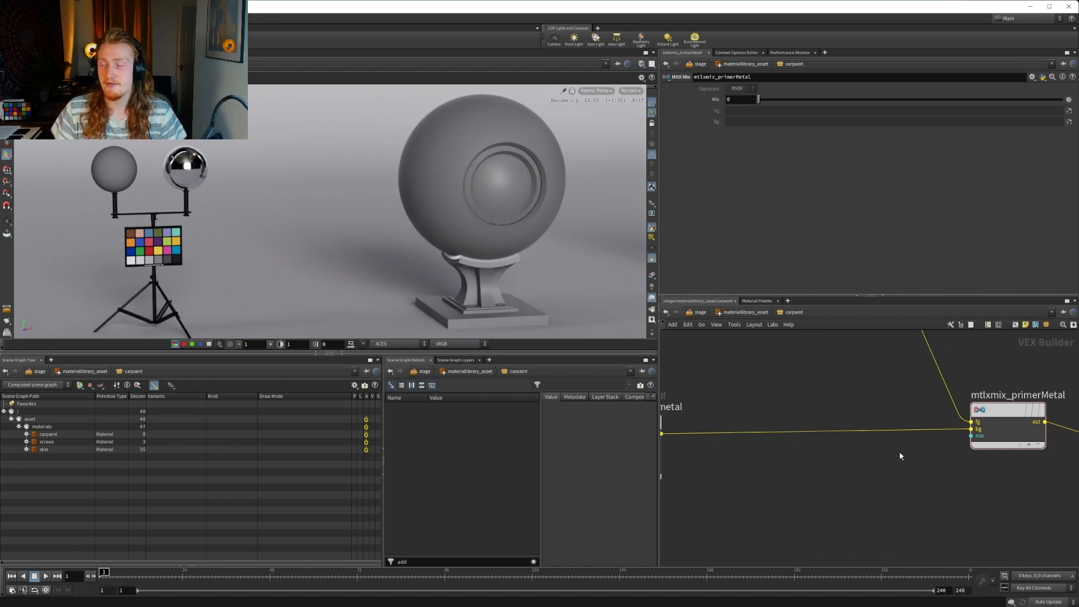
# Add an MtlX Constant node below and before mtlxmix_primerMetal in the carpaint network
pyautogui.moveTo(908, 517); pyautogui.dragTo(913, 500, button='middle')
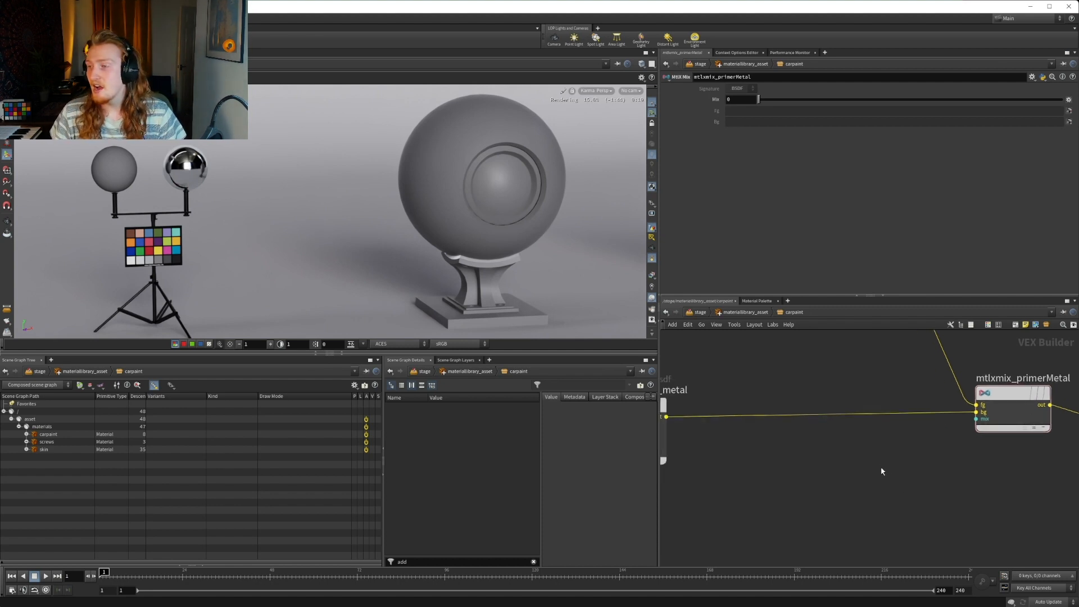
pyautogui.press('Tab')
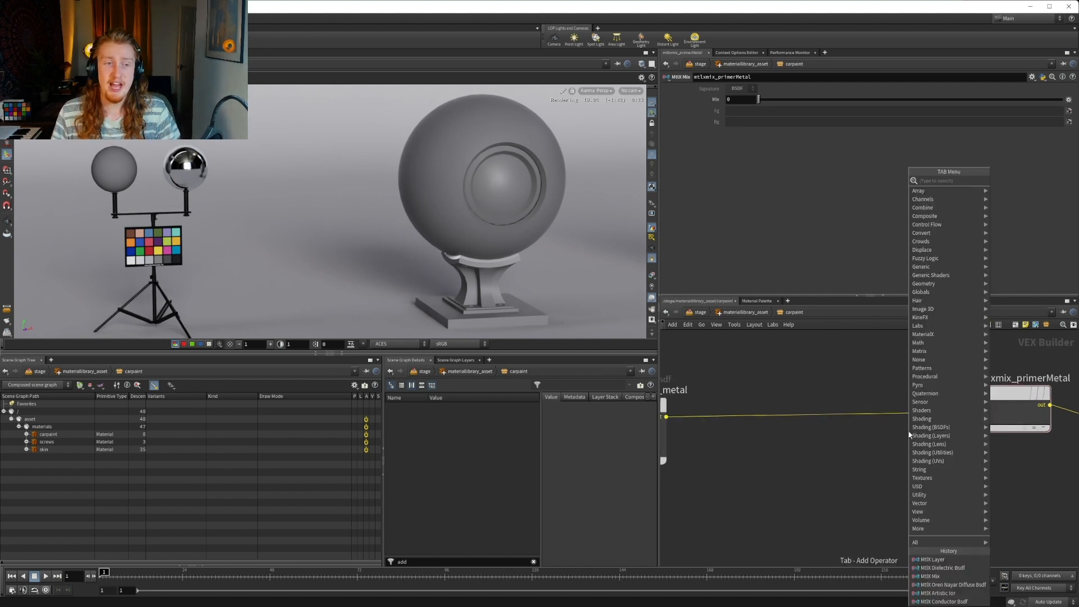
pyautogui.write('float')
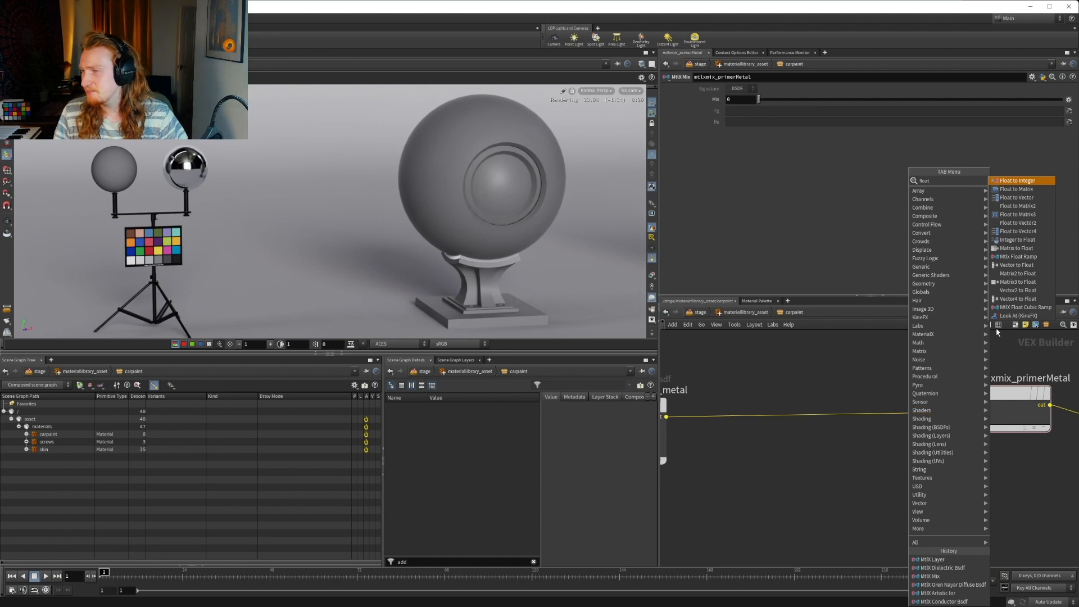
pyautogui.press('BackSpace')
pyautogui.press('BackSpace')
pyautogui.press('BackSpace')
pyautogui.press('BackSpace')
pyautogui.press('BackSpace')
pyautogui.write('co')
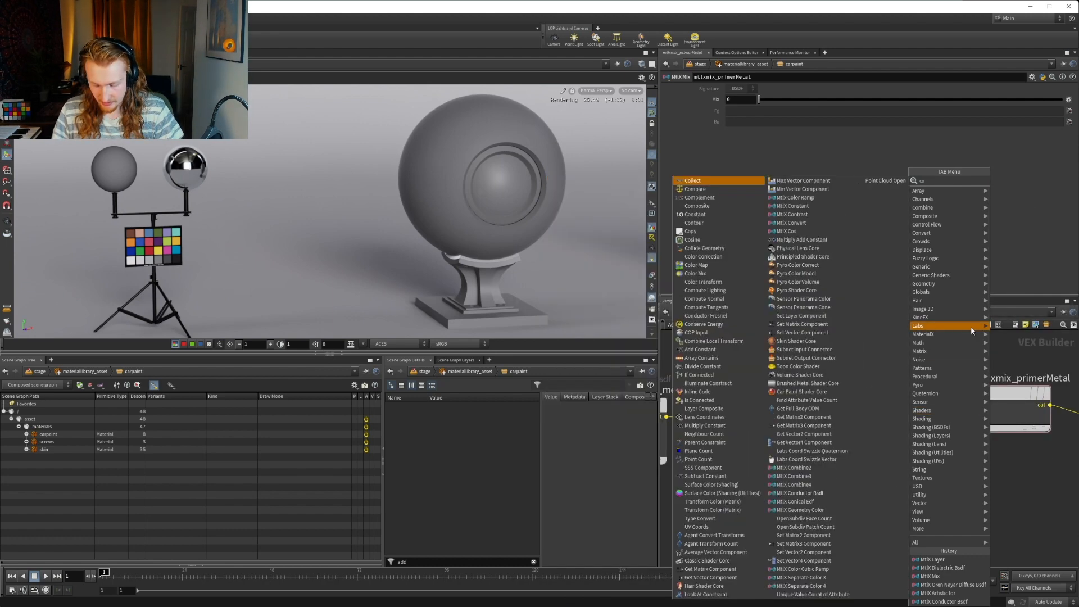
pyautogui.write('nstant')
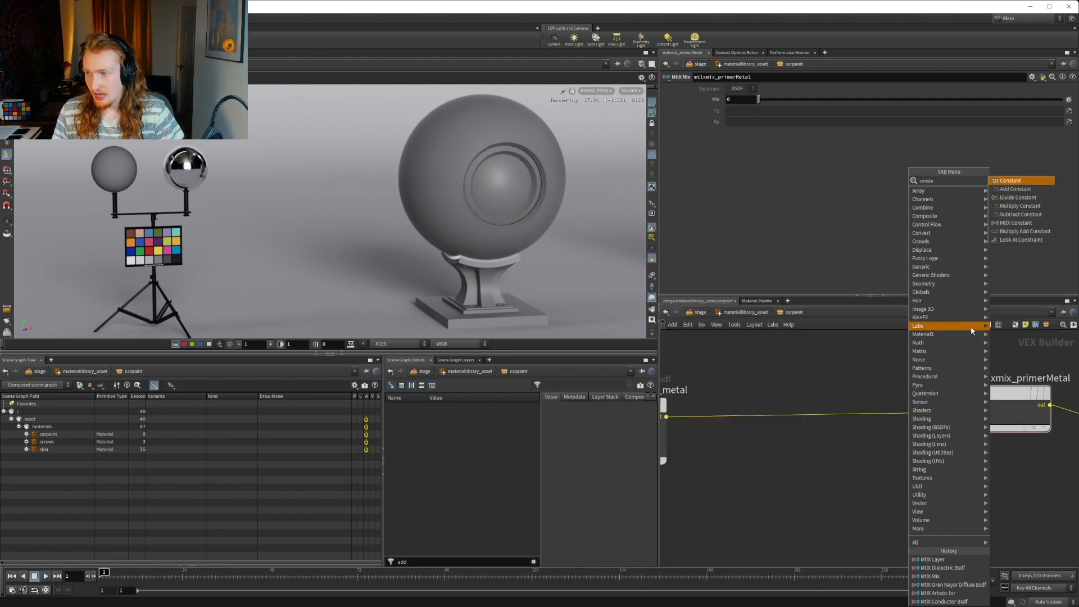
pyautogui.press('Down')
pyautogui.press('Down')
pyautogui.press('Down')
pyautogui.press('Down')
pyautogui.press('Down')
pyautogui.press('Return')
pyautogui.click(929, 378)
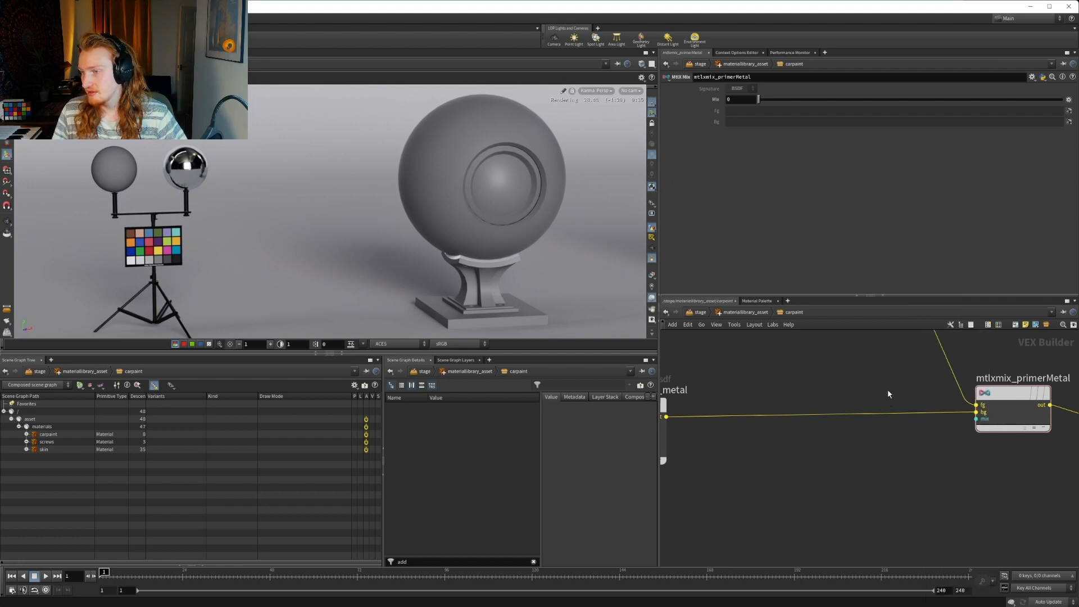
# Wire the constant node into the mix input of mtlxmix_primerMetal, keeping the constant's signature as Float
pyautogui.moveTo(931, 380)
pyautogui.mouseDown()
pyautogui.moveTo(800, 516)
pyautogui.moveTo(977, 418)
pyautogui.mouseUp()
pyautogui.click(745, 89)
pyautogui.click(743, 91)
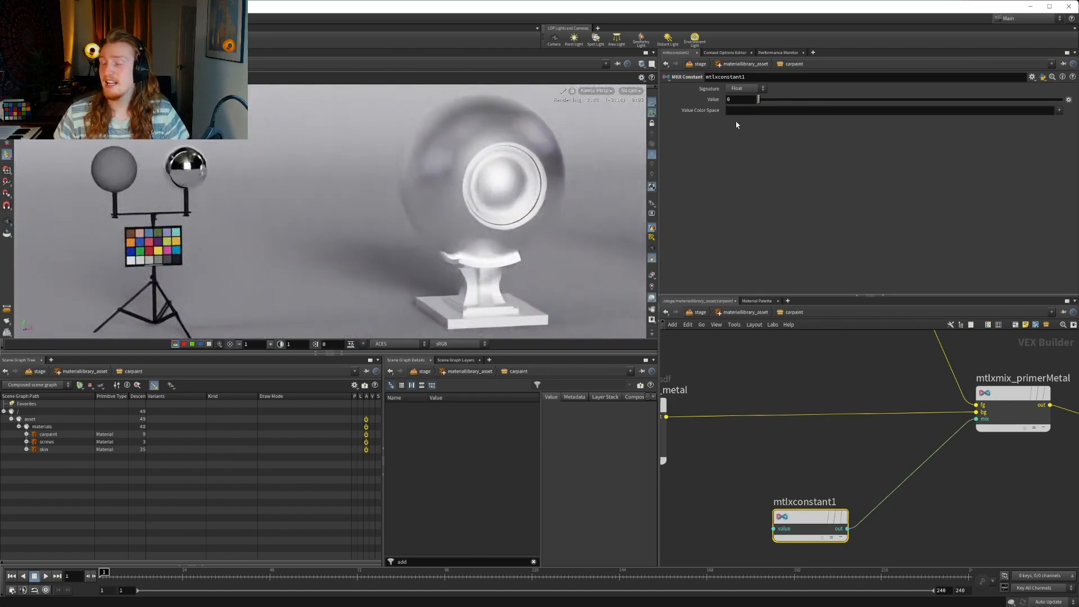
pyautogui.click(1014, 394)
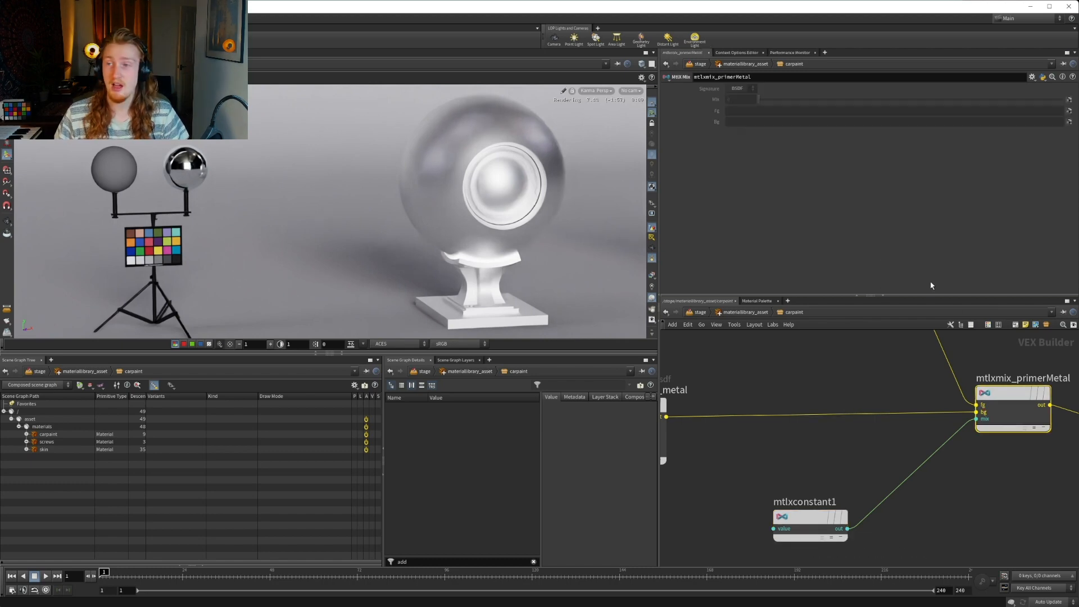
pyautogui.moveTo(1011, 399)
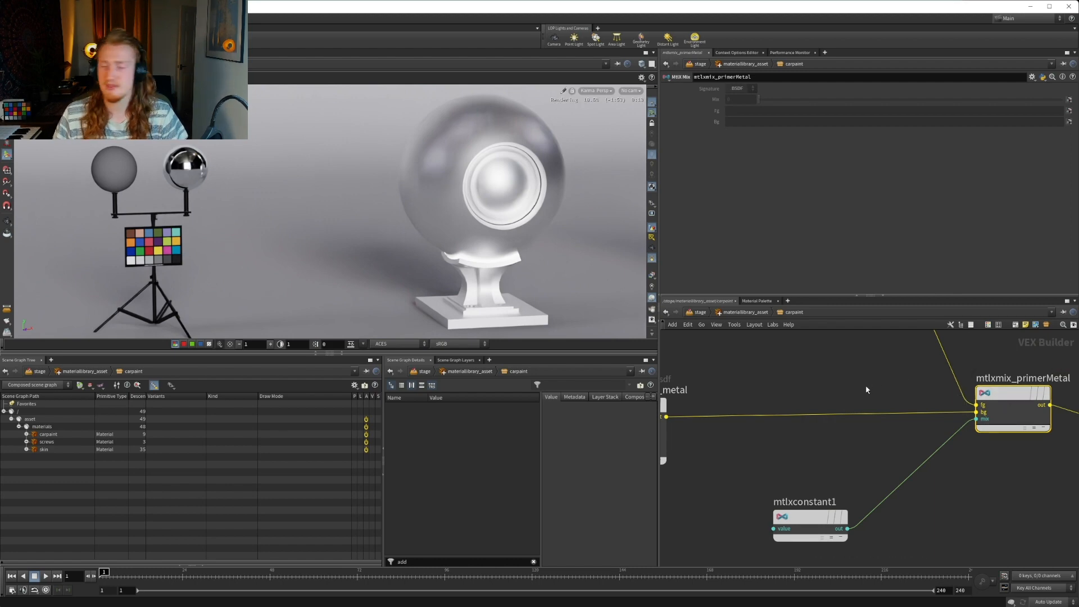
# Rename the constant node as mtlxconstant_primerMetal
pyautogui.moveTo(830, 471); pyautogui.dragTo(812, 466, button='middle')
pyautogui.click(790, 497)
pyautogui.press('BackSpace')
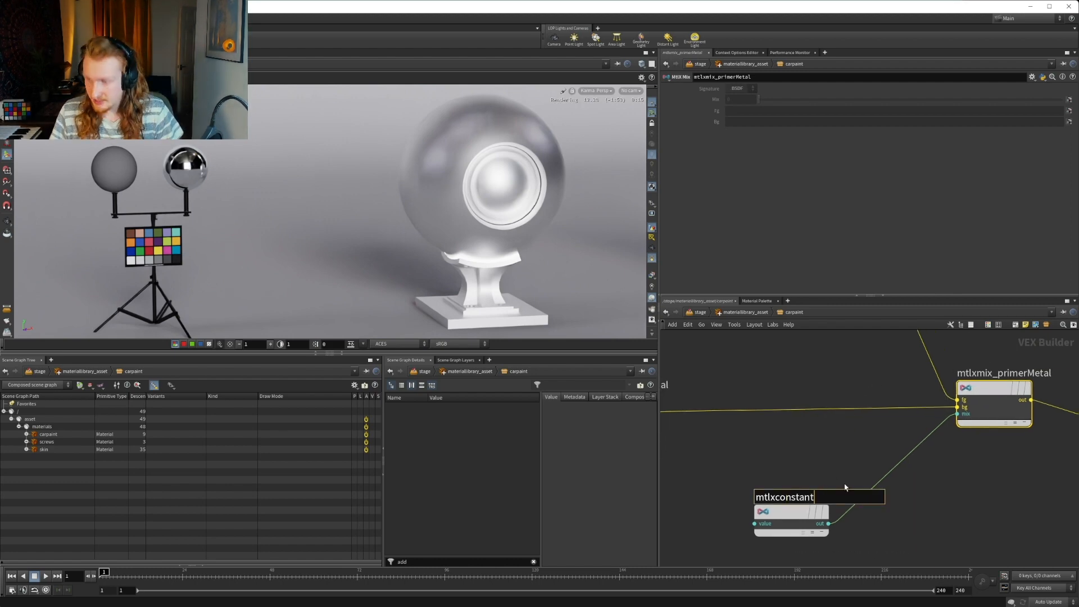
pyautogui.write('_pri')
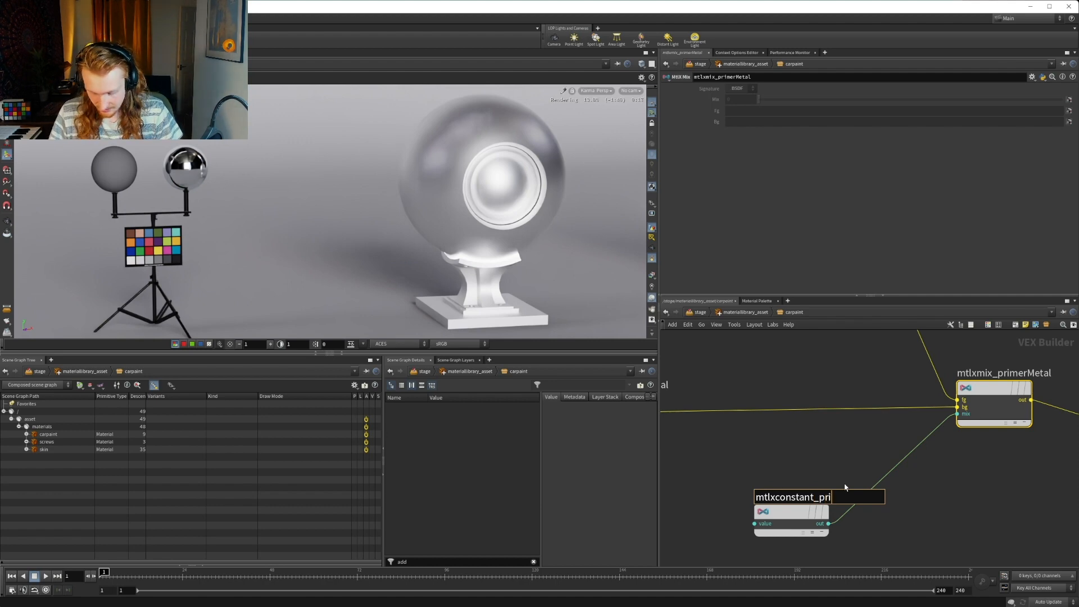
pyautogui.write('merMetal')
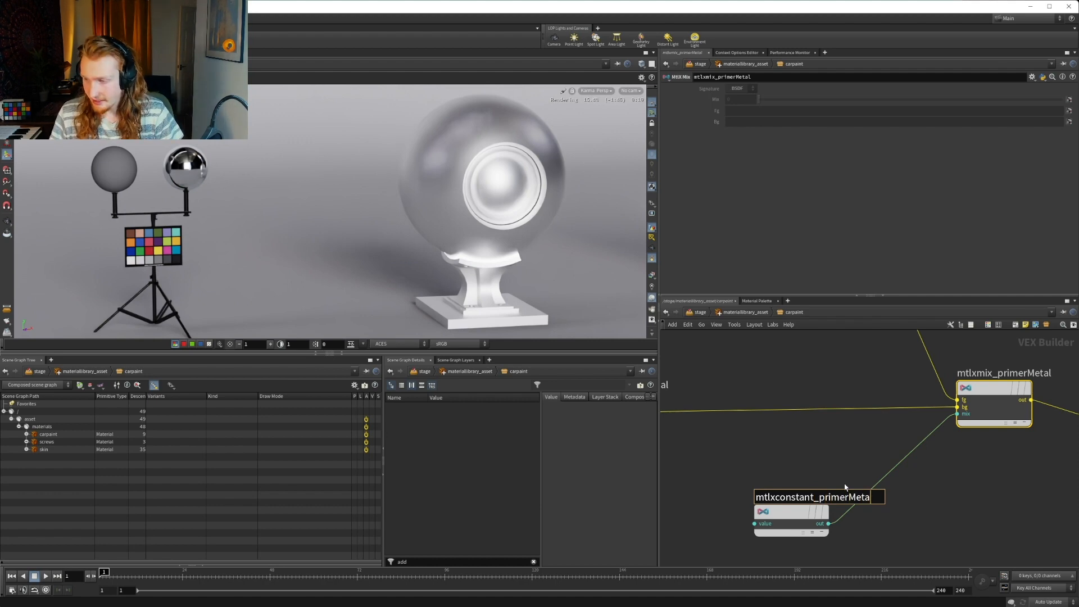
pyautogui.press('Return')
# Test the values 0.5, 0.9 and 0.8 on mtlxconstant_primerMetal to compare the blends of primer and metal
pyautogui.scroll(-5, 805, 452)
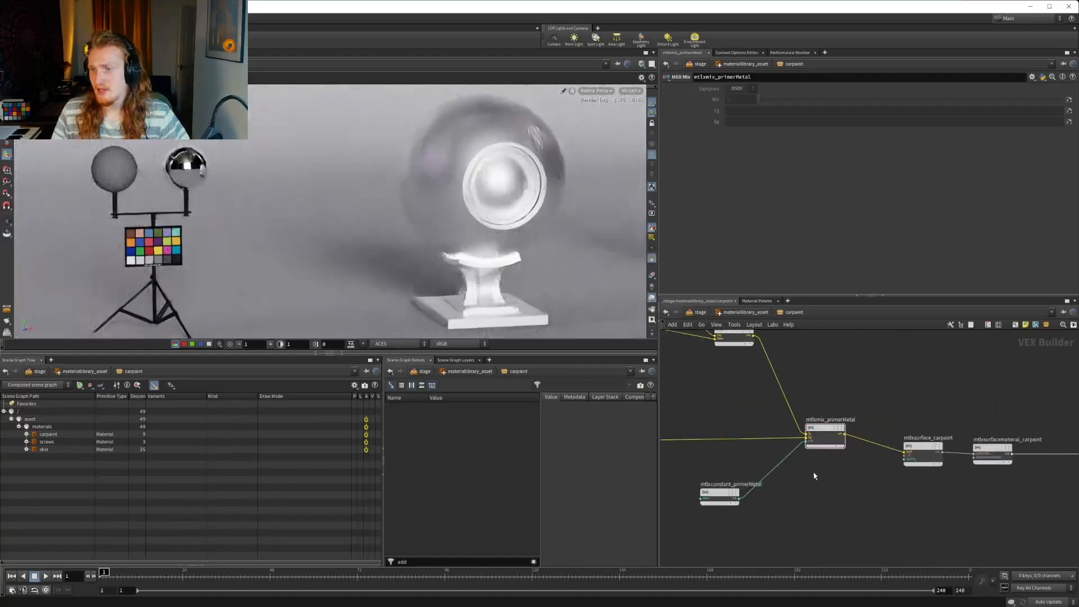
pyautogui.click(719, 496)
pyautogui.click(739, 100)
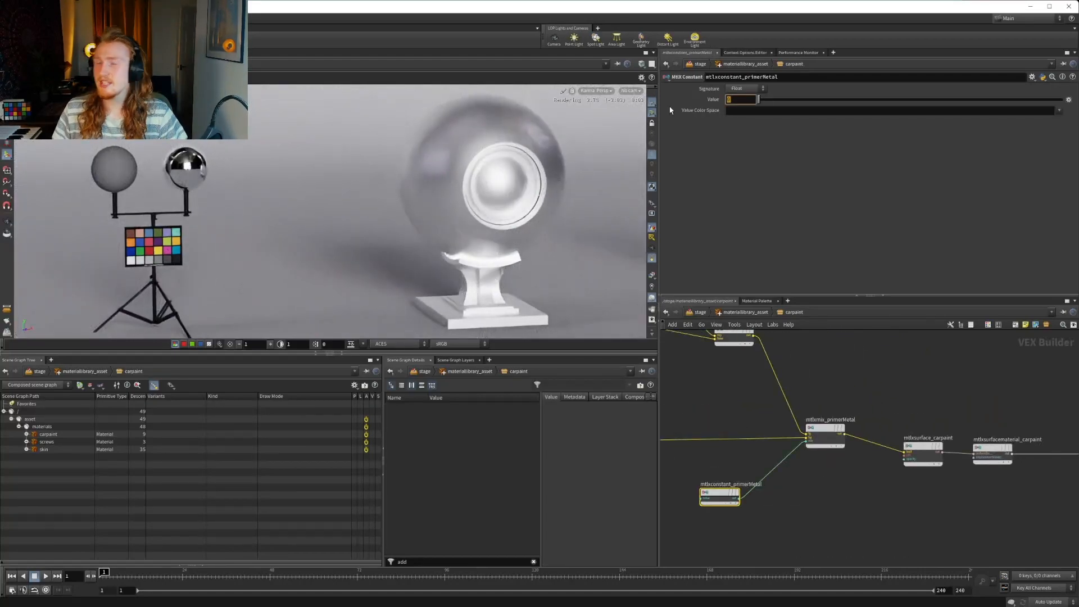
pyautogui.write('0.5')
pyautogui.press('Return')
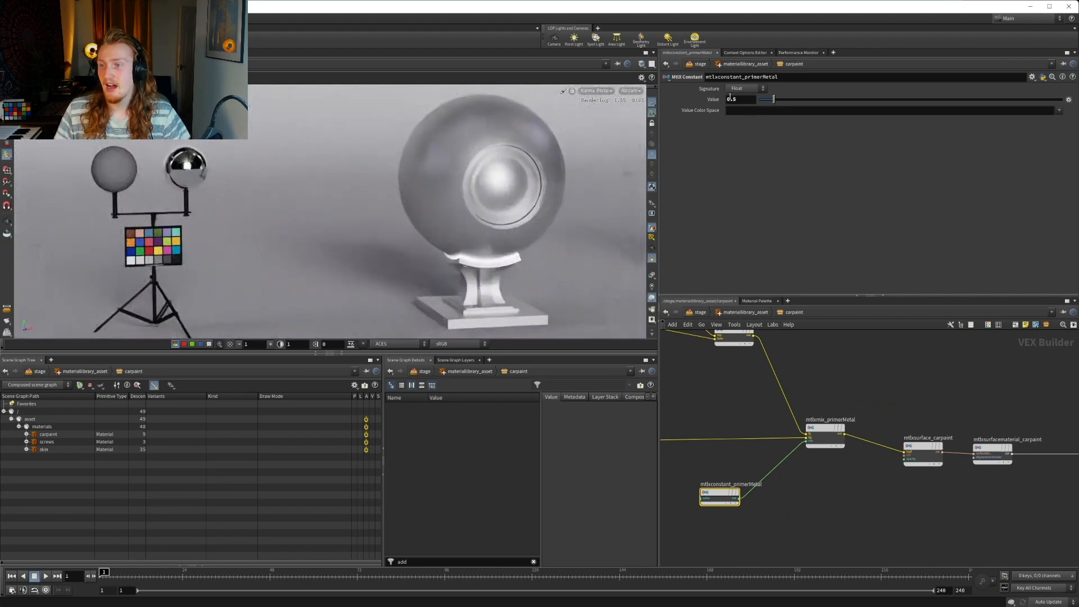
pyautogui.moveTo(751, 380); pyautogui.dragTo(764, 390, button='middle')
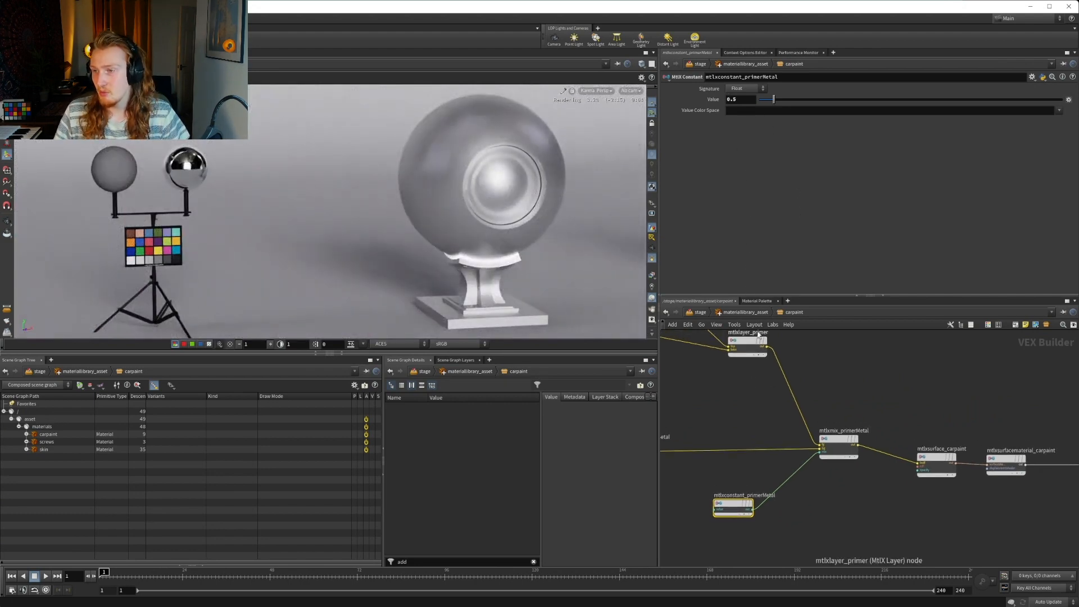
pyautogui.click(747, 100)
pyautogui.press('BackSpace')
pyautogui.write('9')
pyautogui.press('Return')
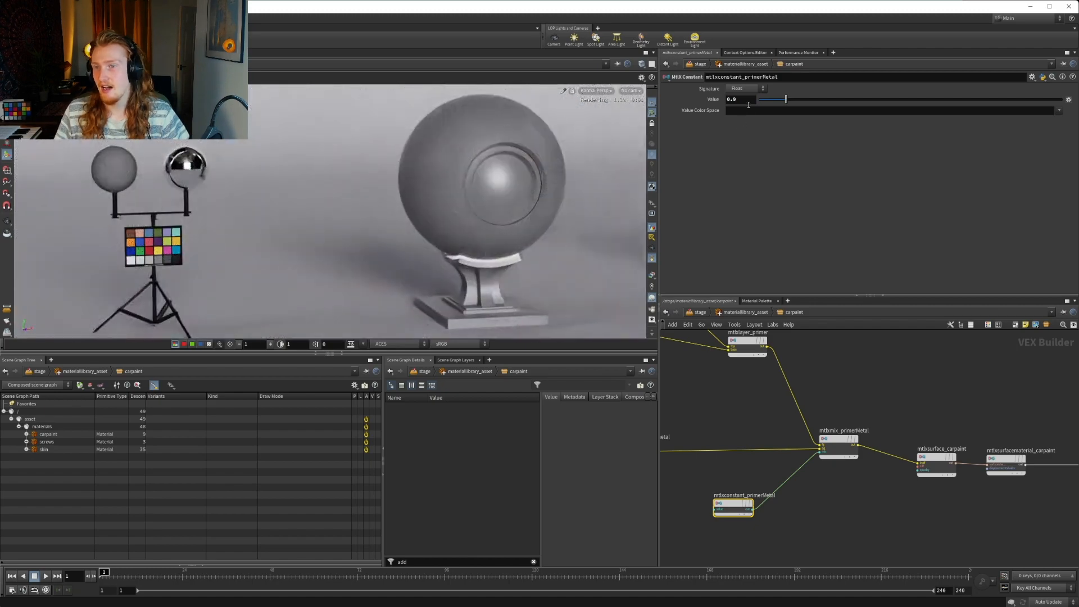
pyautogui.click(748, 100)
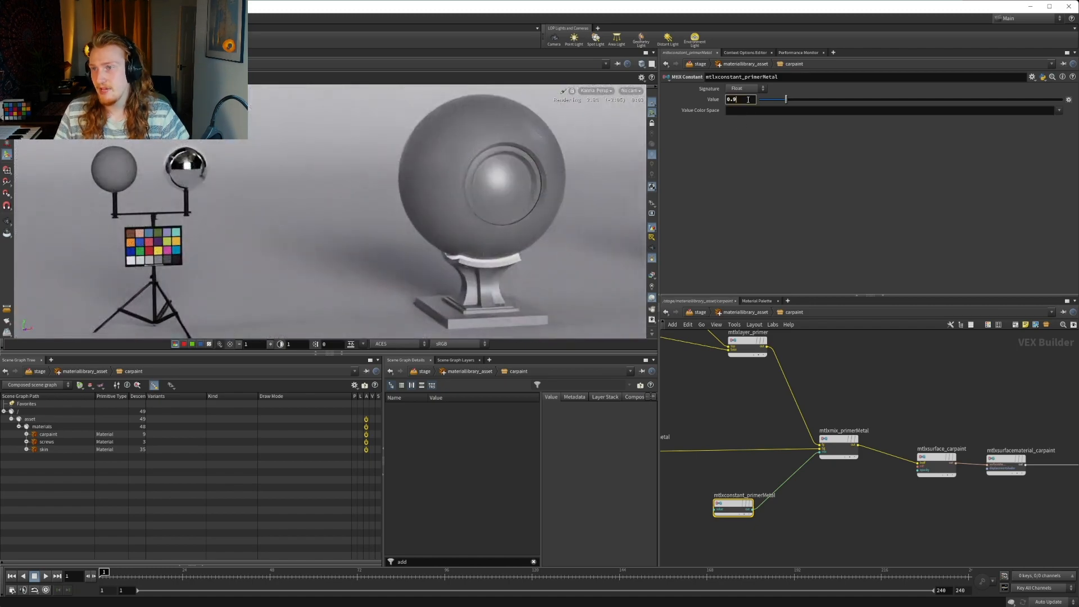
pyautogui.write('8')
pyautogui.press('Return')
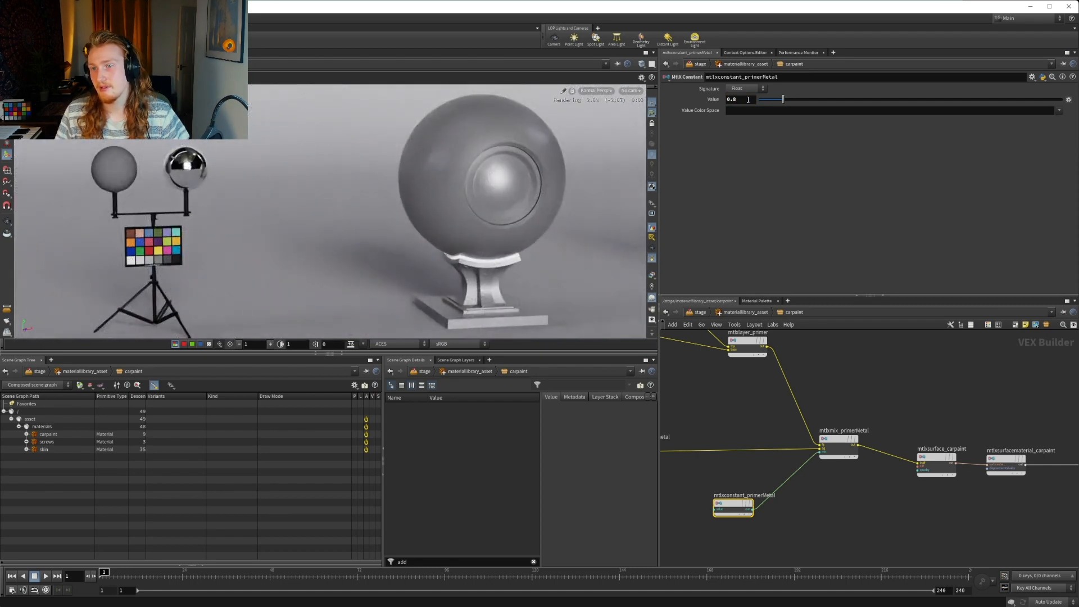
# Test the values 1 and 0.95 on mtlxconstant_primerMetal and set it to 0.9
pyautogui.doubleClick(748, 100)
pyautogui.write('1')
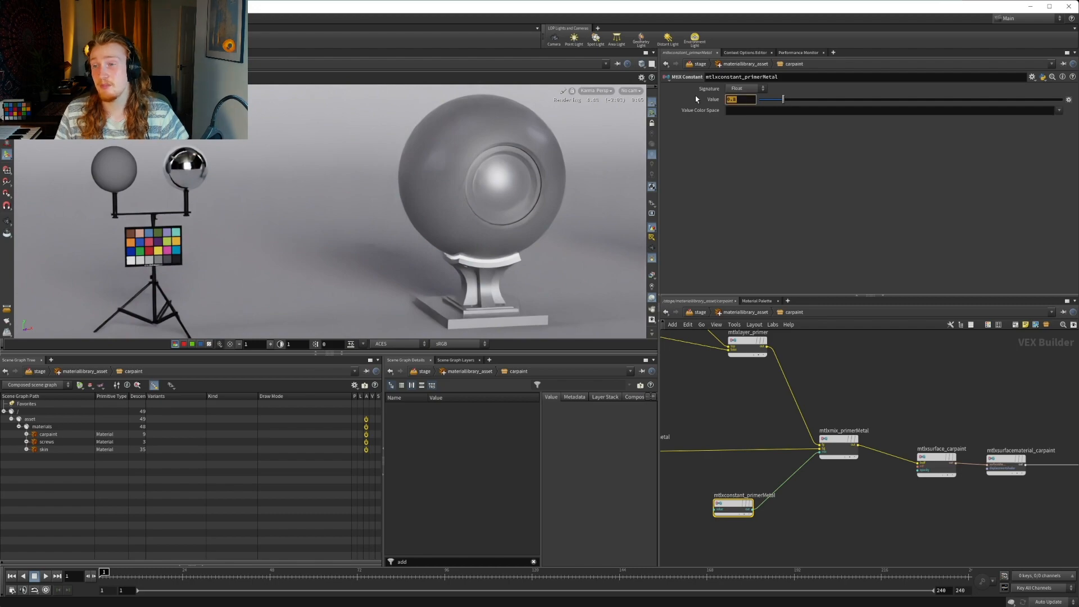
pyautogui.press('Return')
pyautogui.write('1')
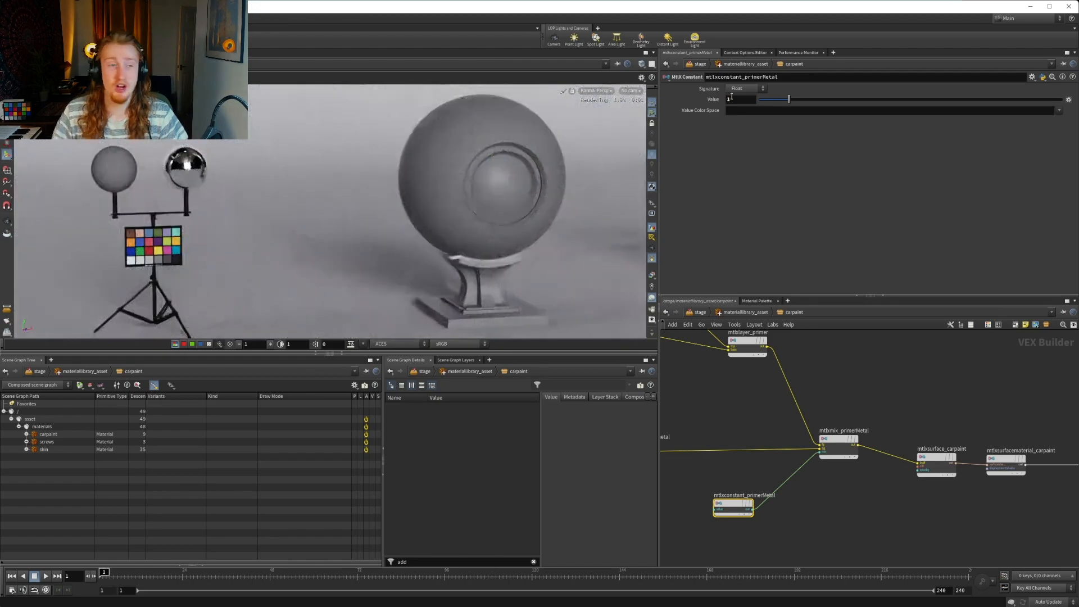
pyautogui.press('Return')
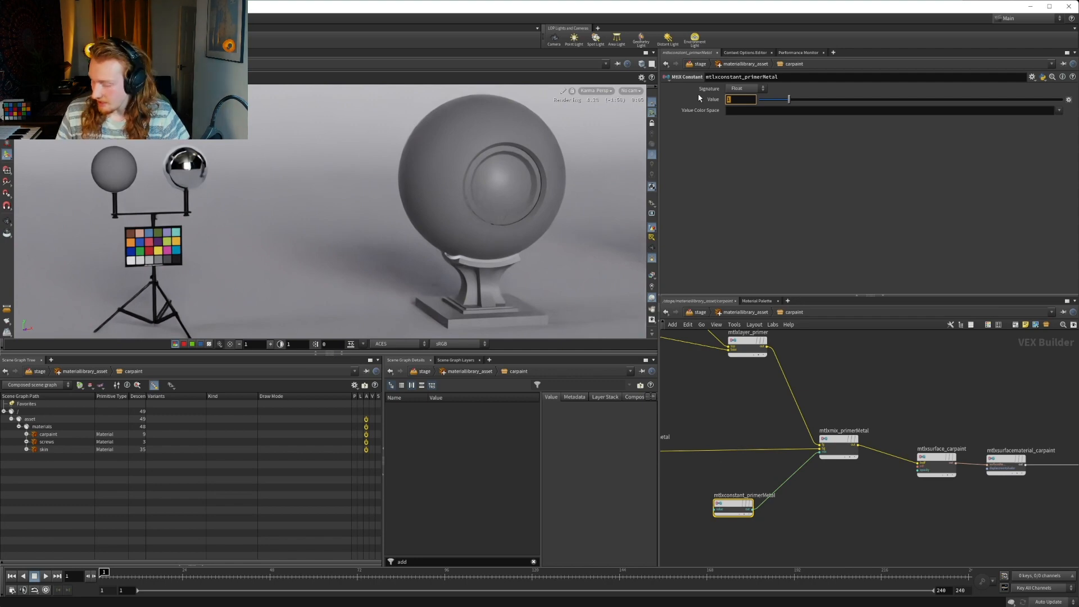
pyautogui.write('0.95')
pyautogui.press('Return')
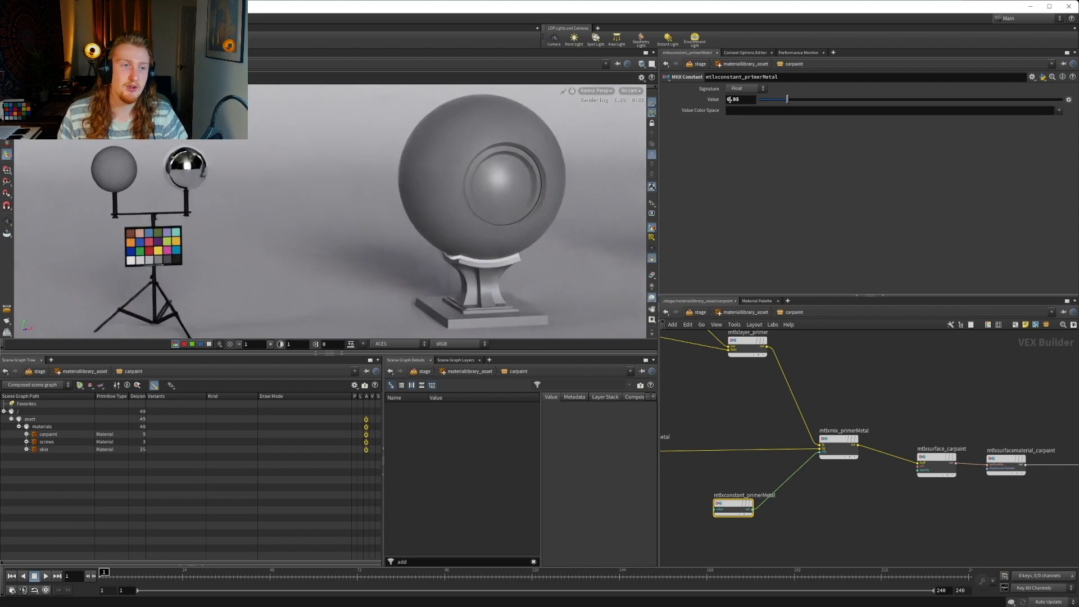
pyautogui.click(737, 100)
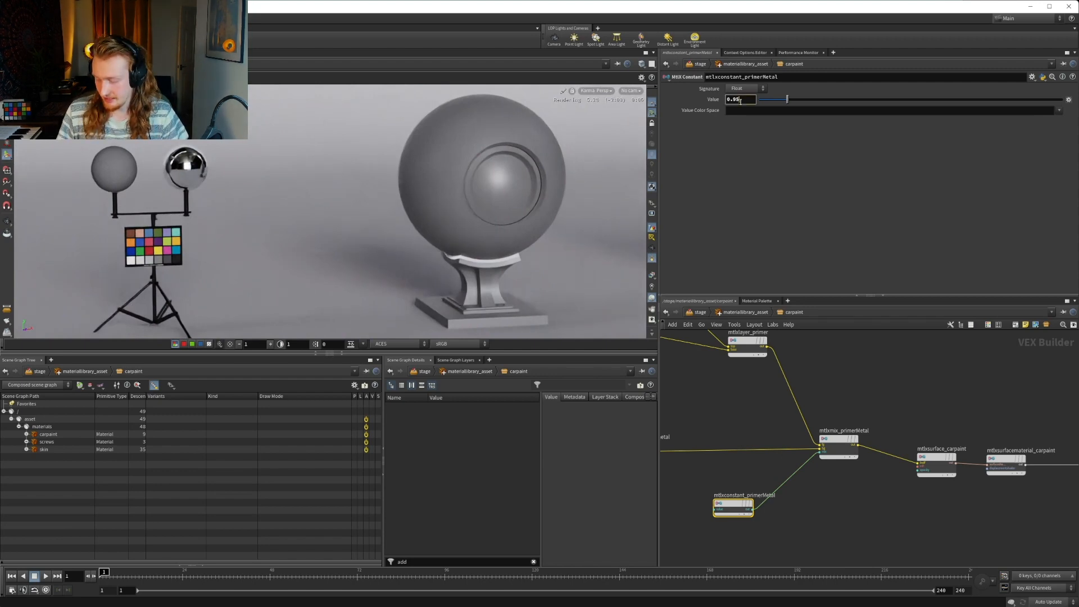
pyautogui.press('Return')
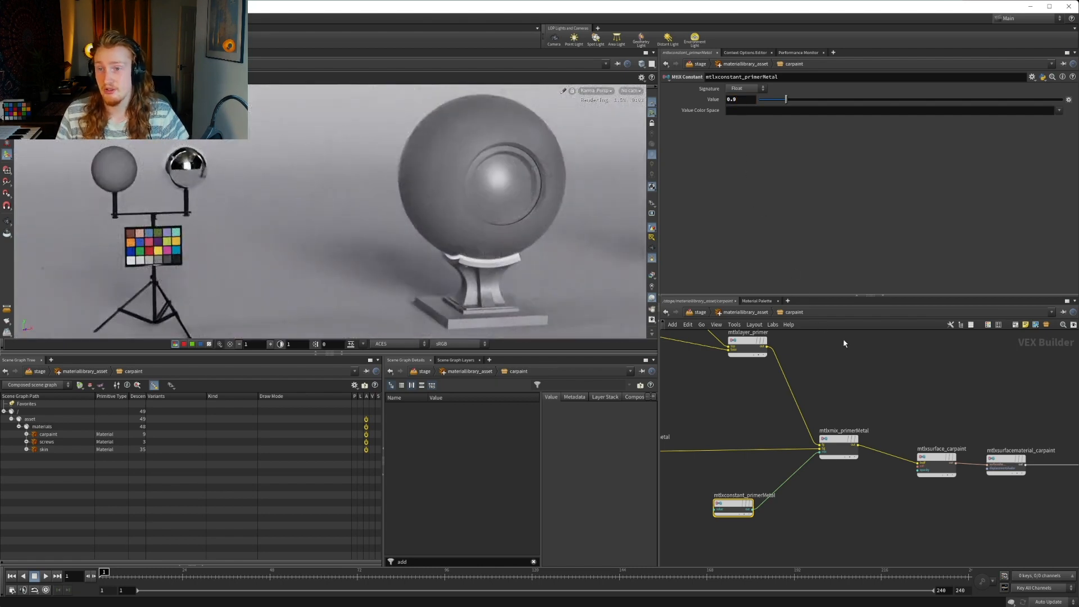
# Move the carpaint surface, surface material and output nodes farther from mtlxmix_primerMetal to make room for more layers
pyautogui.moveTo(877, 367); pyautogui.dragTo(766, 400, button='middle')
pyautogui.scroll(-3, 767, 401)
pyautogui.moveTo(769, 407); pyautogui.dragTo(931, 469)
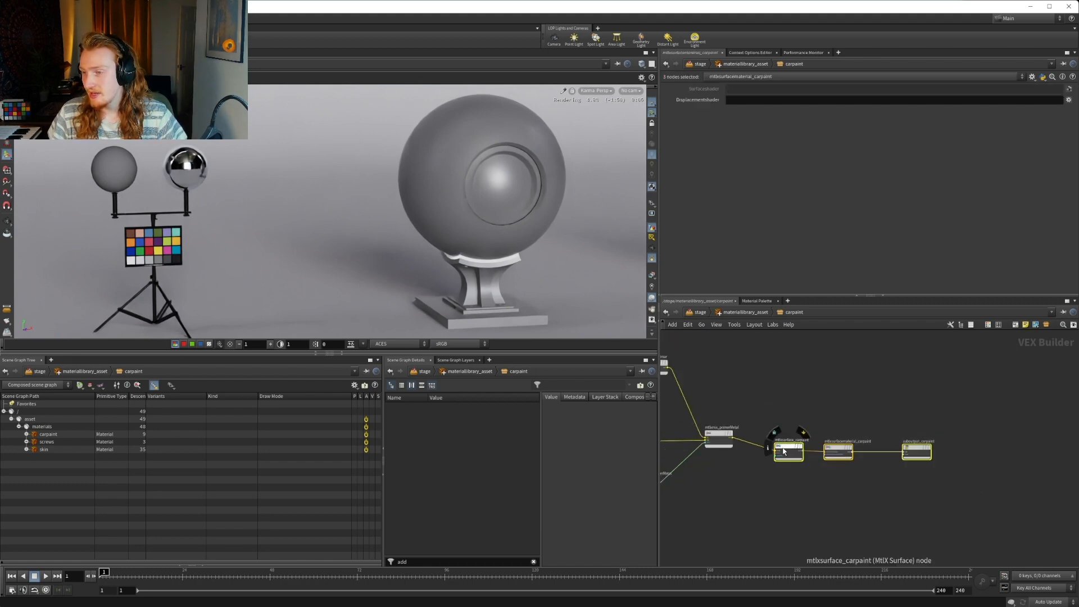
pyautogui.moveTo(797, 448); pyautogui.dragTo(978, 442)
pyautogui.moveTo(871, 382); pyautogui.dragTo(1014, 385, button='middle')
pyautogui.click(853, 419)
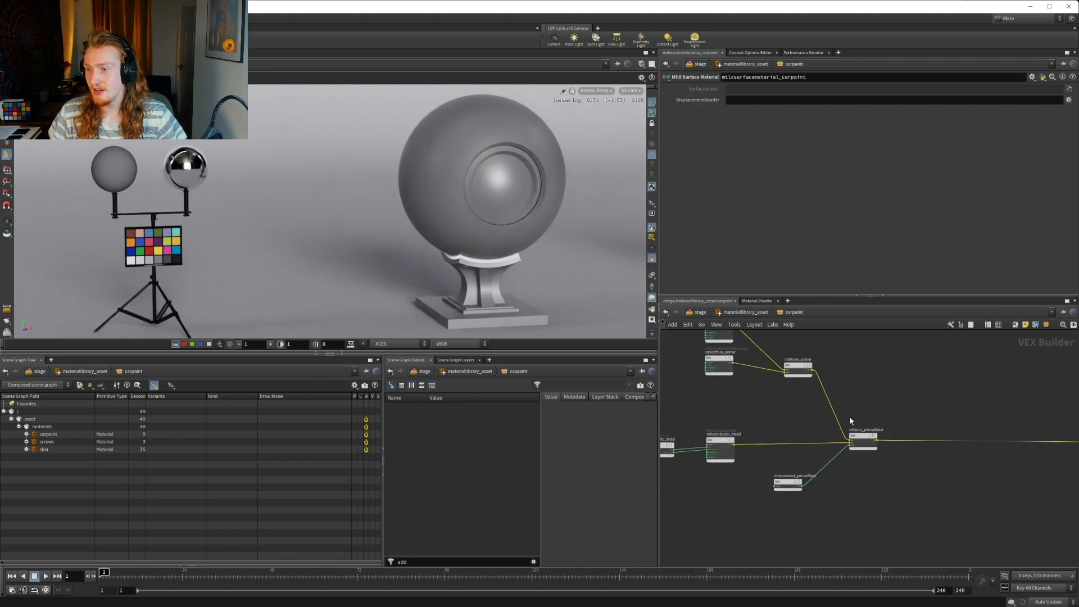
pyautogui.click(859, 436)
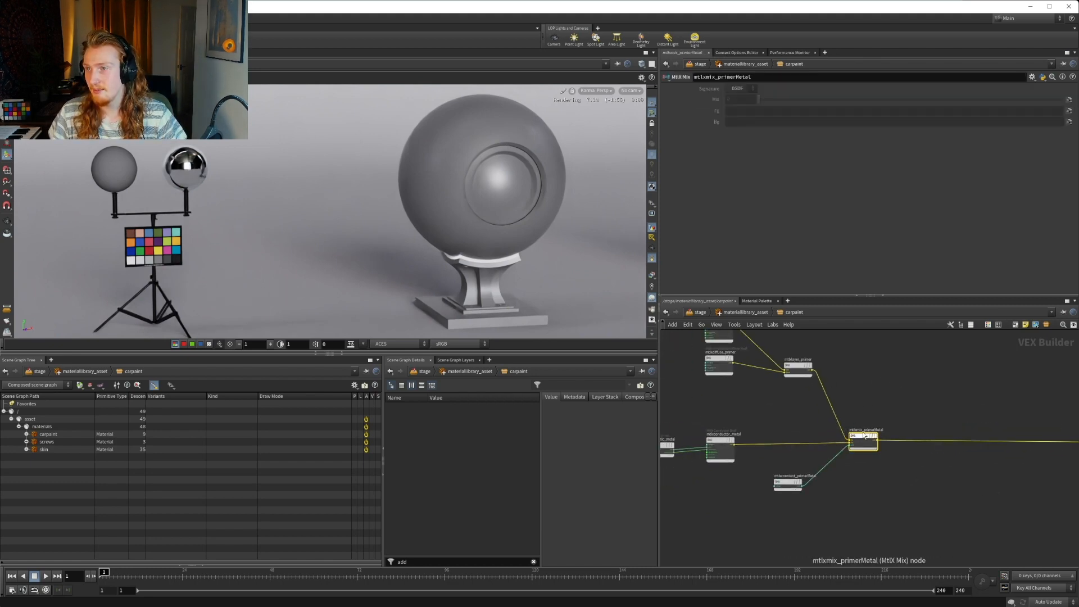
pyautogui.click(788, 485)
pyautogui.moveTo(957, 406); pyautogui.dragTo(884, 386, button='middle')
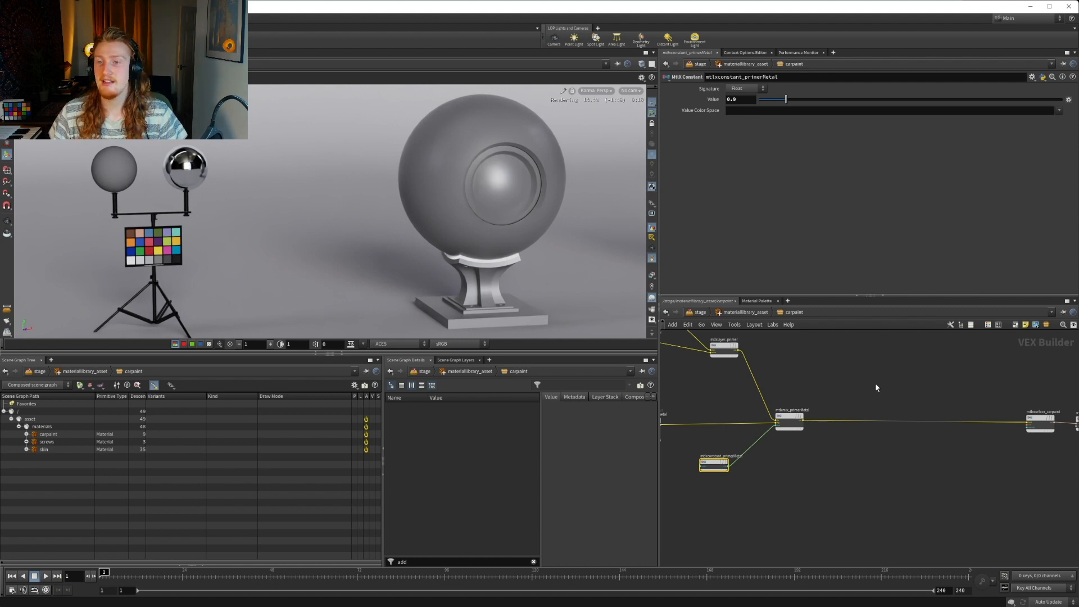
pyautogui.click(876, 384)
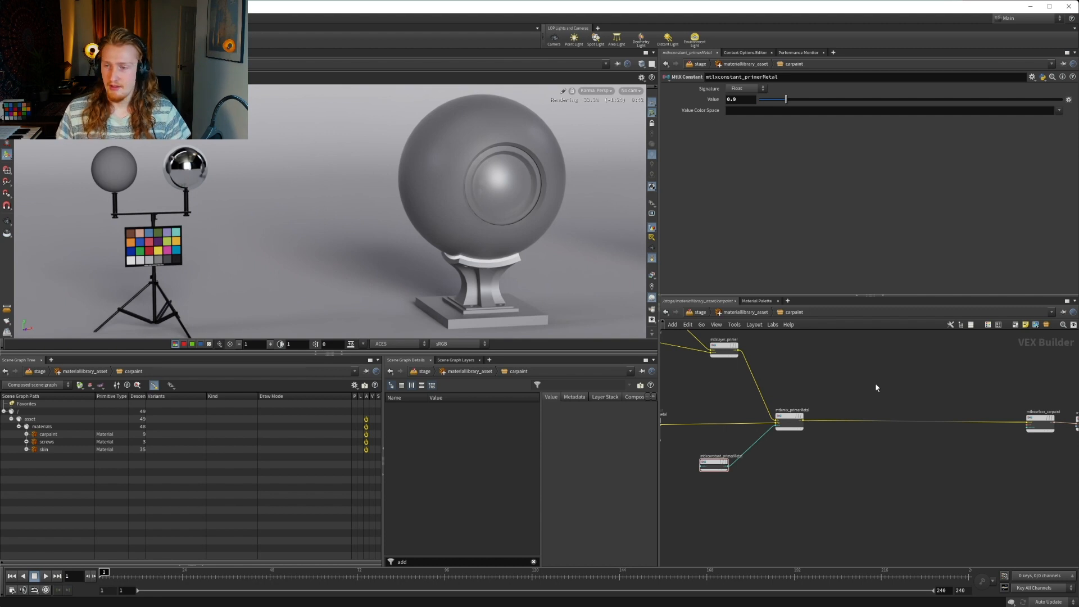
pyautogui.moveTo(880, 387); pyautogui.dragTo(857, 394, button='middle')
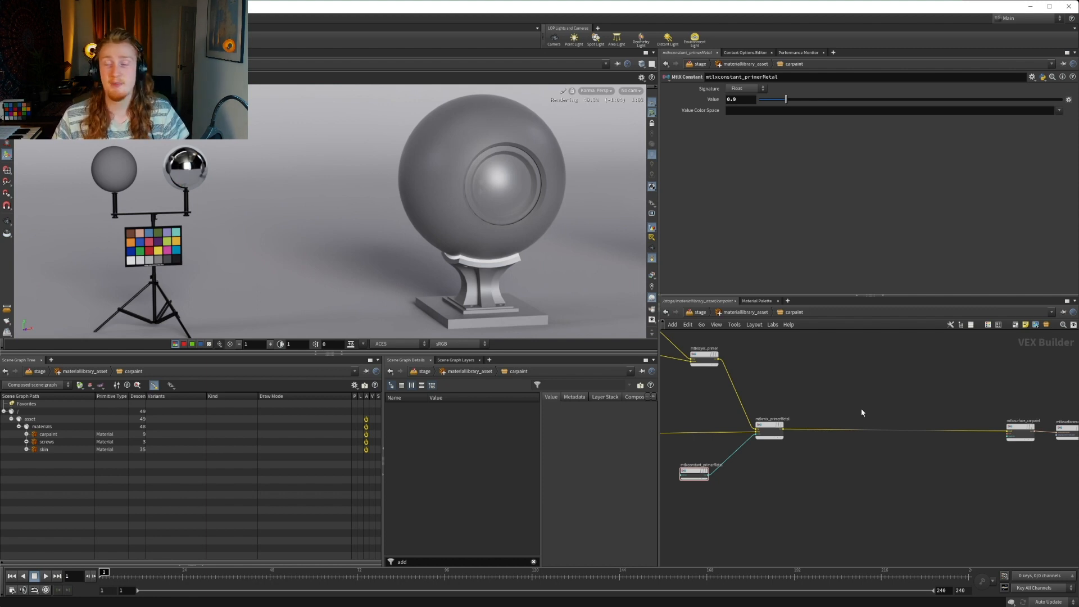
pyautogui.moveTo(861, 412); pyautogui.dragTo(850, 418, button='middle')
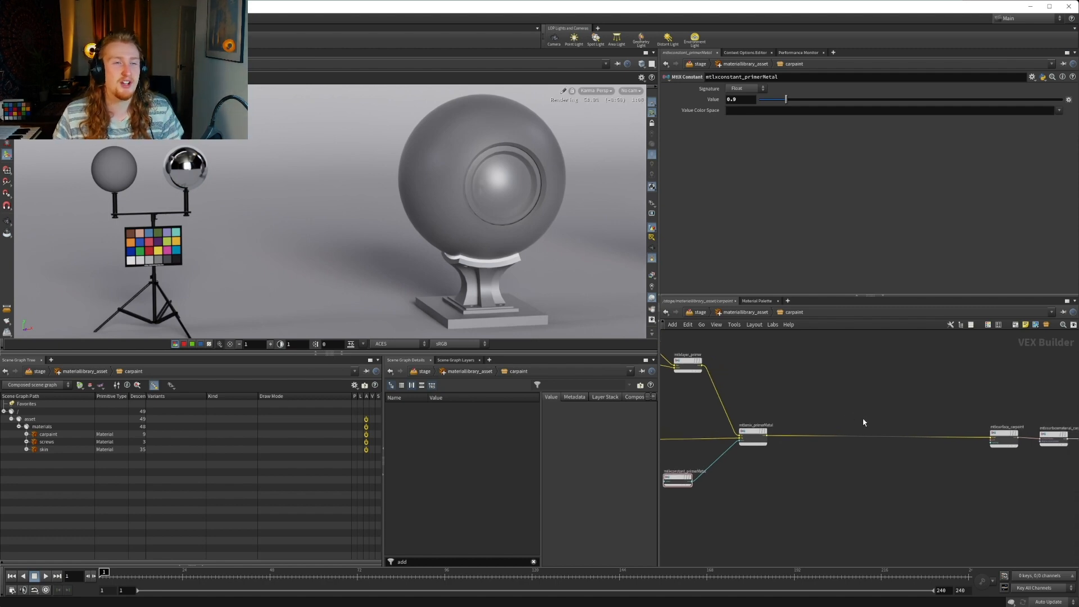
# Add an MtlX Oren Nayar Diffuse Bsdf node in the free space above the mtlxmix_primerMetal connection
pyautogui.moveTo(852, 405); pyautogui.dragTo(848, 491, button='middle')
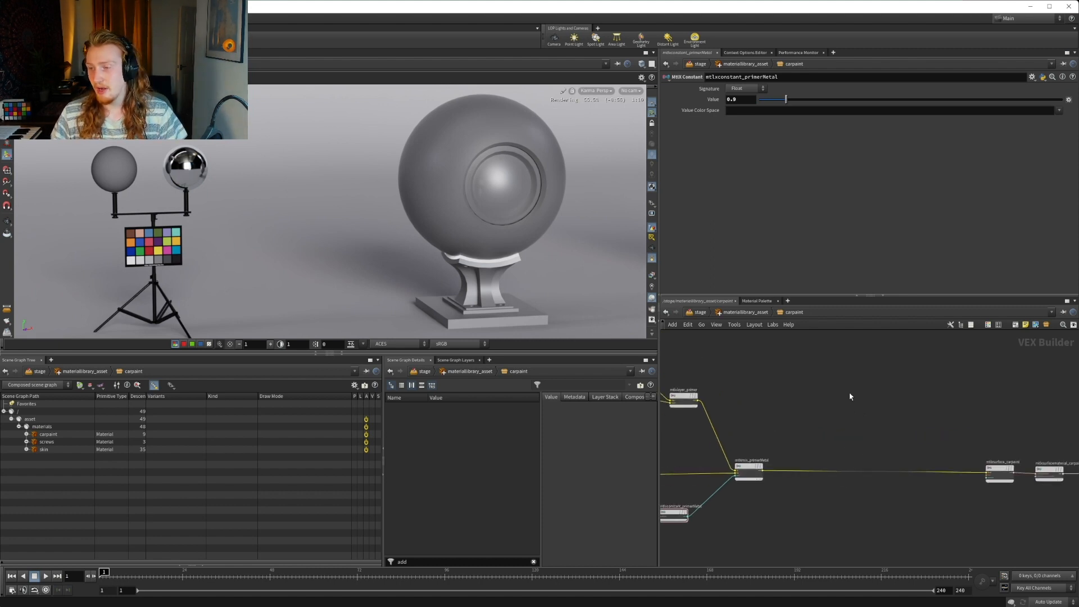
pyautogui.press('Tab')
pyautogui.write('diff')
pyautogui.press('Down')
pyautogui.press('Down')
pyautogui.press('Down')
pyautogui.press('Down')
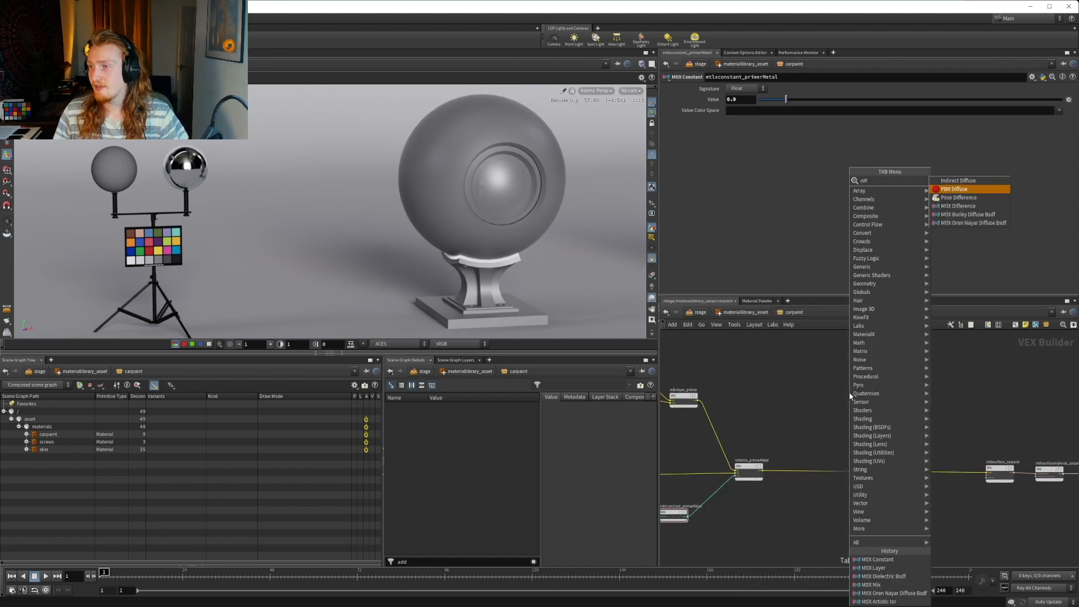
pyautogui.press('Up')
pyautogui.press('Down')
pyautogui.press('Down')
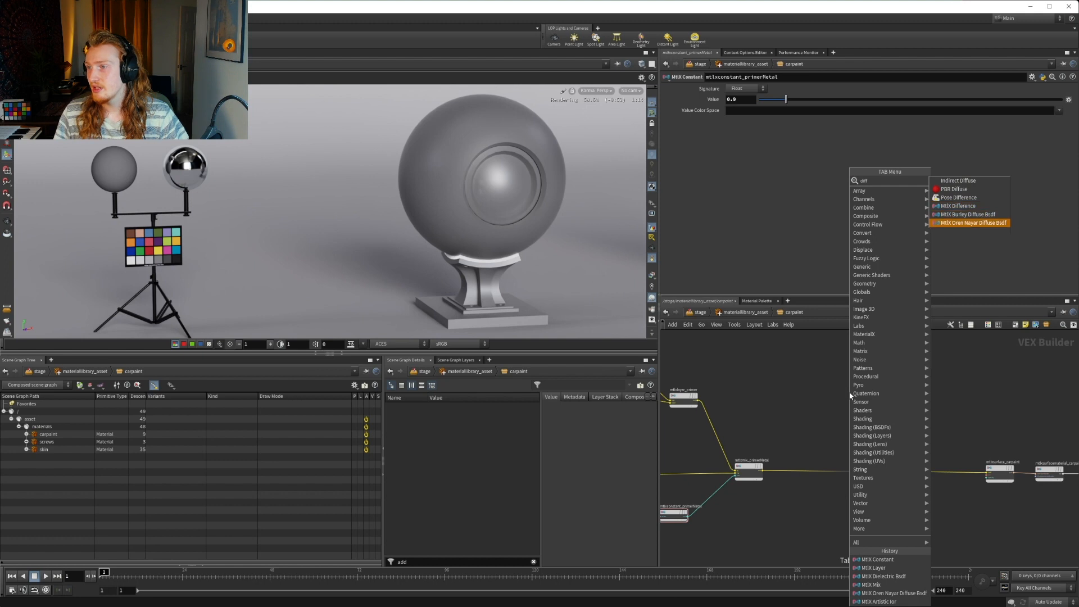
pyautogui.press('Return')
pyautogui.click(833, 386)
pyautogui.scroll(2, 843, 373)
# Rename the new Oren Nayar diffuse node as diffuse_base
pyautogui.doubleClick(845, 372)
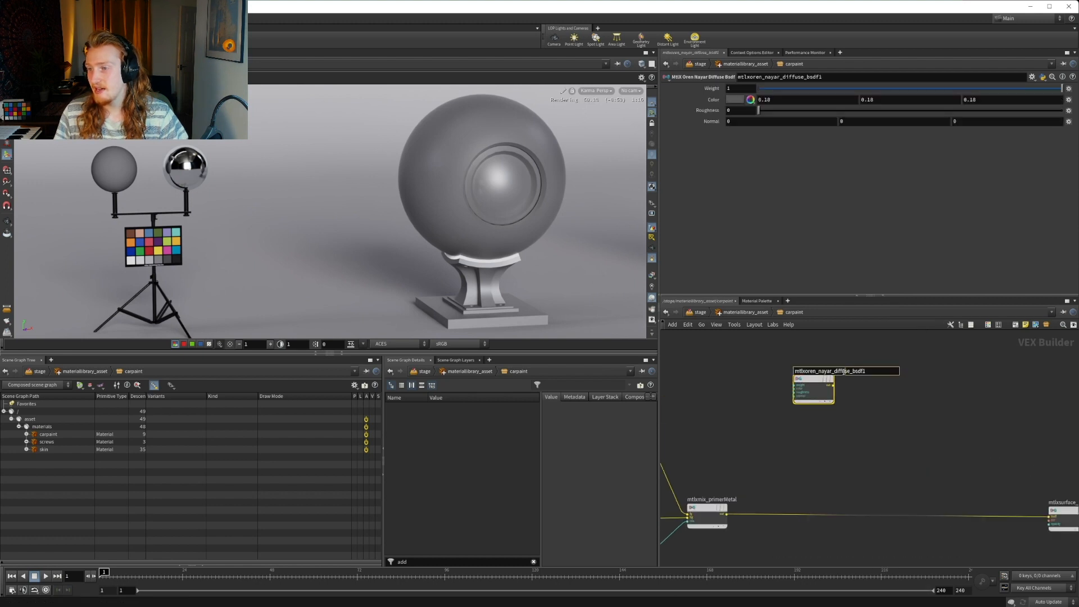
pyautogui.moveTo(836, 371); pyautogui.dragTo(795, 371)
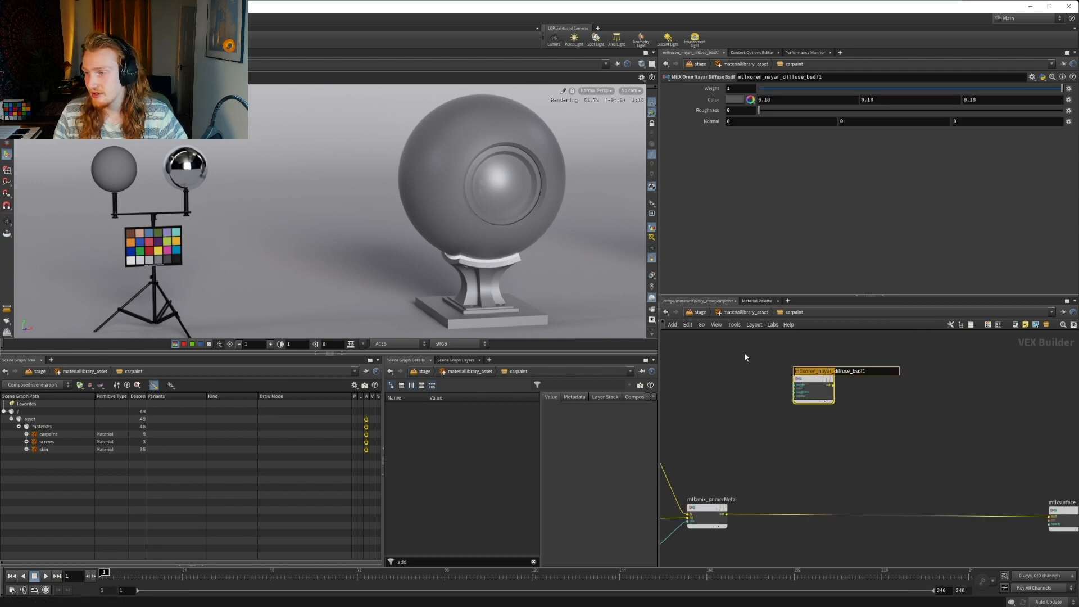
pyautogui.press('BackSpace')
pyautogui.press('BackSpace')
pyautogui.press('BackSpace')
pyautogui.press('BackSpace')
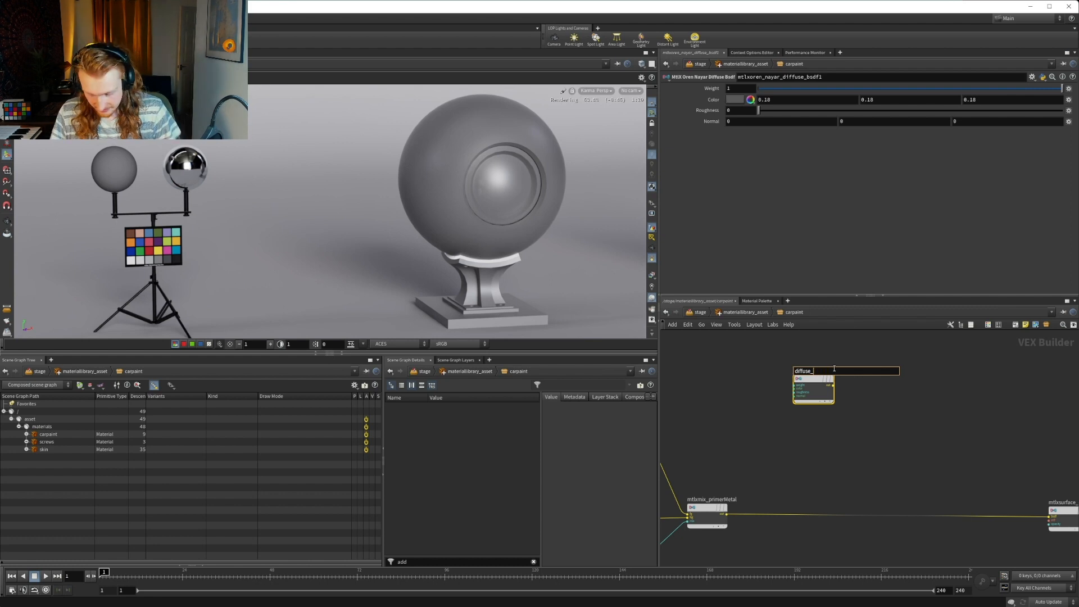
pyautogui.write('aseC')
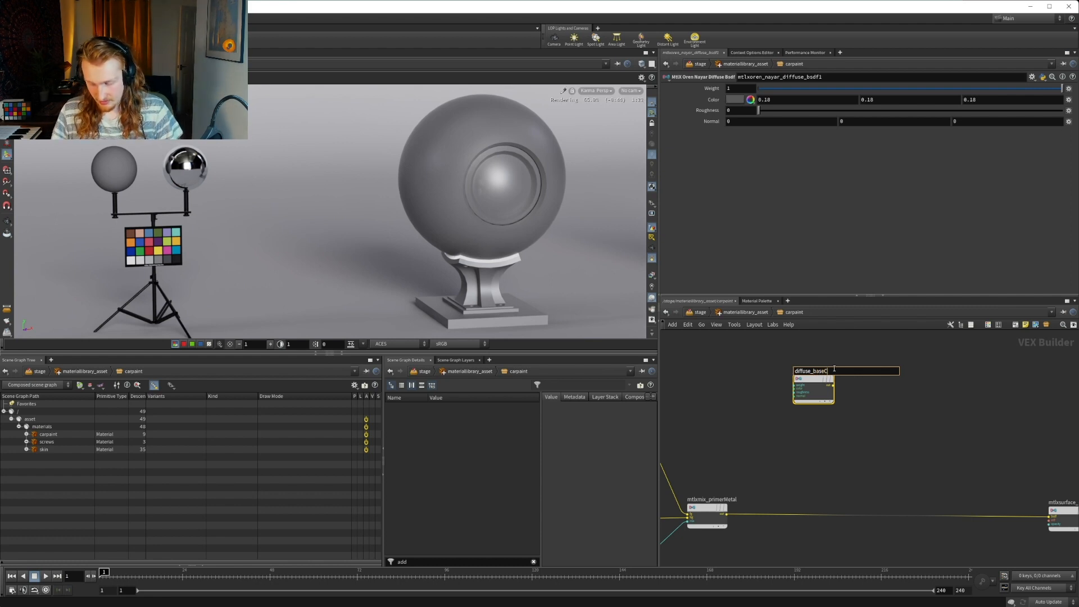
pyautogui.press('Return')
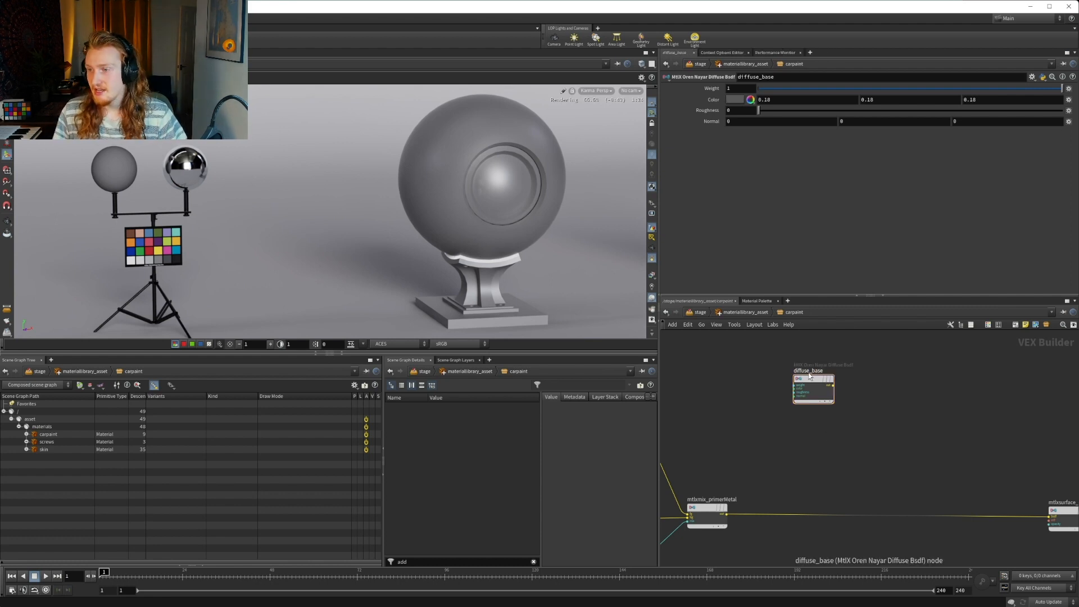
# Add an MtlX Constant node ahead of diffuse_base and connect its output to the color input of diffuse_base
pyautogui.moveTo(811, 380); pyautogui.dragTo(848, 388)
pyautogui.press('Tab')
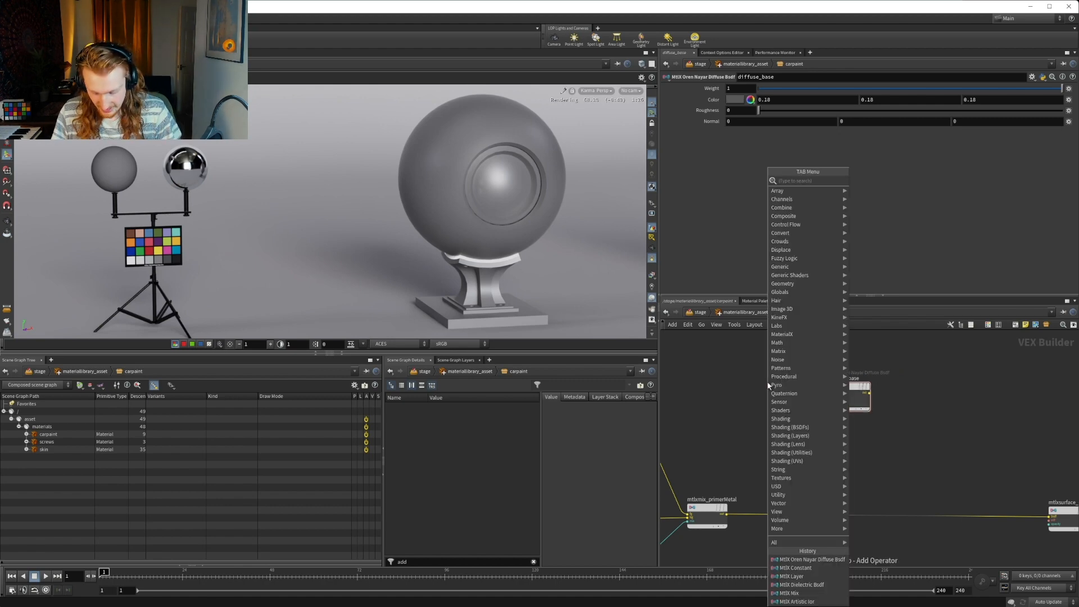
pyautogui.write('constan')
pyautogui.press('Down')
pyautogui.press('Down')
pyautogui.press('Down')
pyautogui.press('Down')
pyautogui.press('Down')
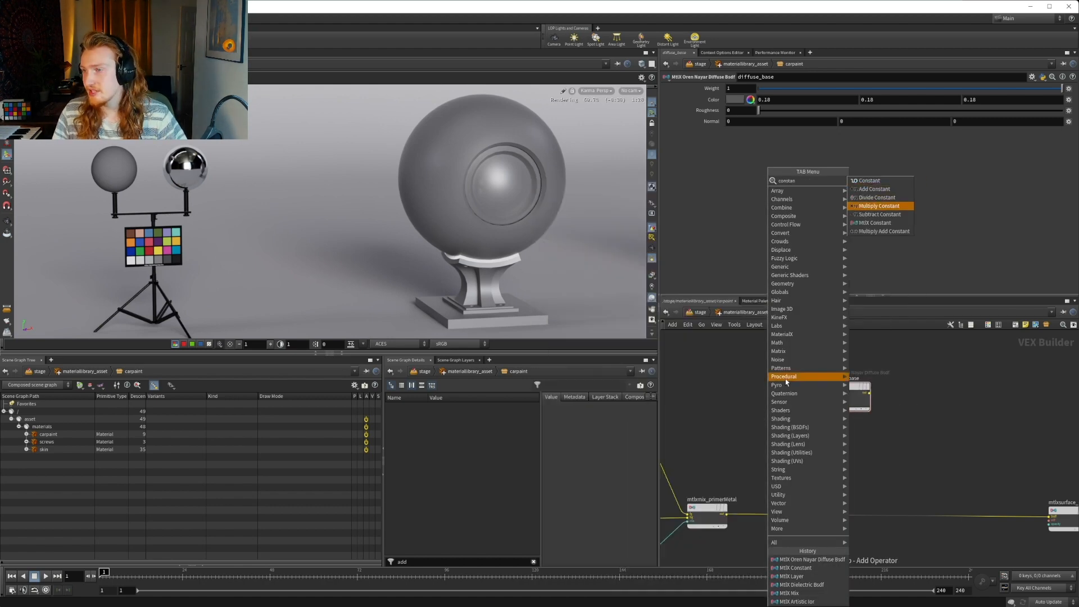
pyautogui.press('Return')
pyautogui.click(776, 382)
pyautogui.scroll(3, 776, 381)
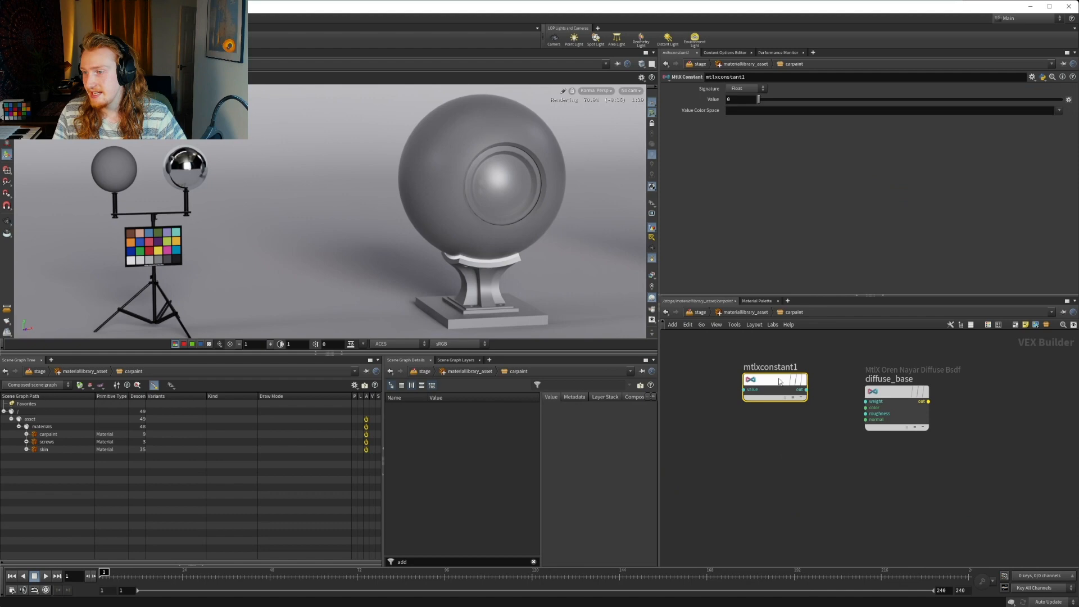
pyautogui.click(806, 389)
pyautogui.click(867, 408)
pyautogui.moveTo(776, 382); pyautogui.dragTo(774, 377)
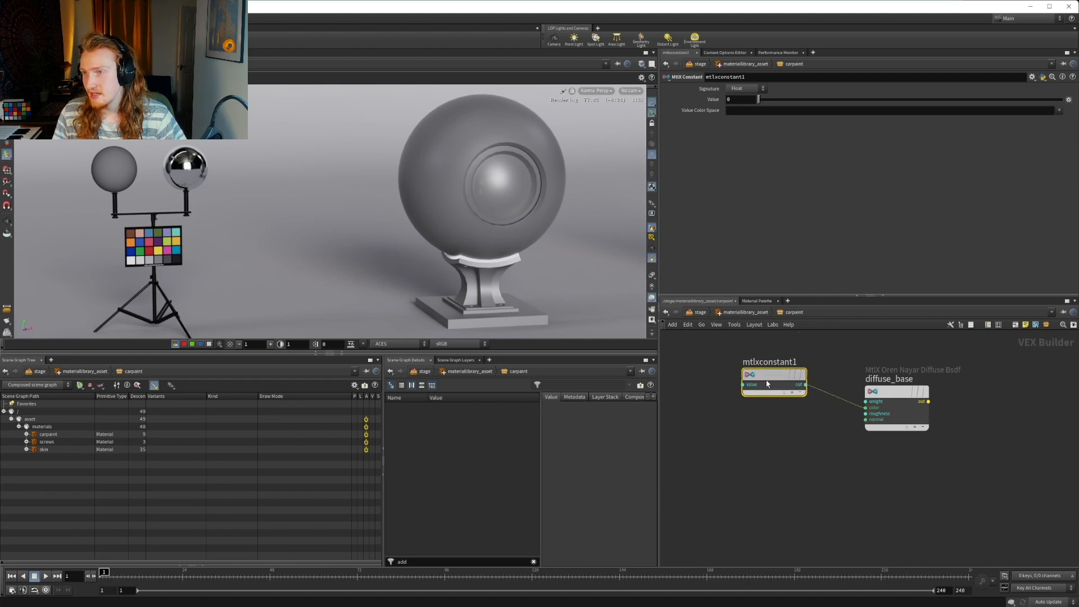
# Set the signature of mtlxconstant1 to Color and its value to a dark red of 0.328, 0.074538, 0.051496
pyautogui.click(745, 88)
pyautogui.click(737, 114)
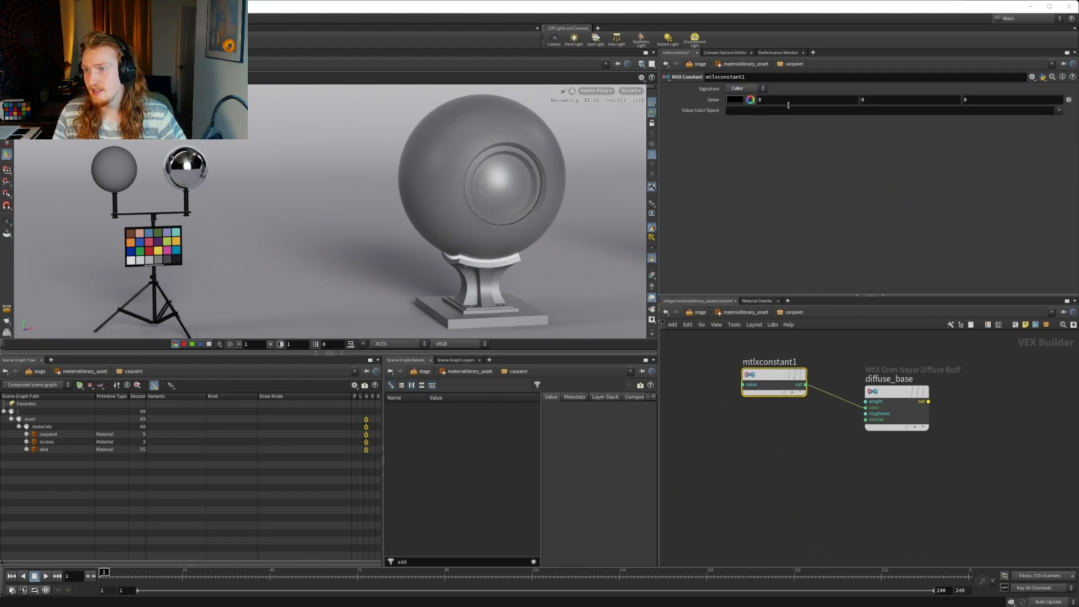
pyautogui.click(735, 99)
pyautogui.click(800, 99)
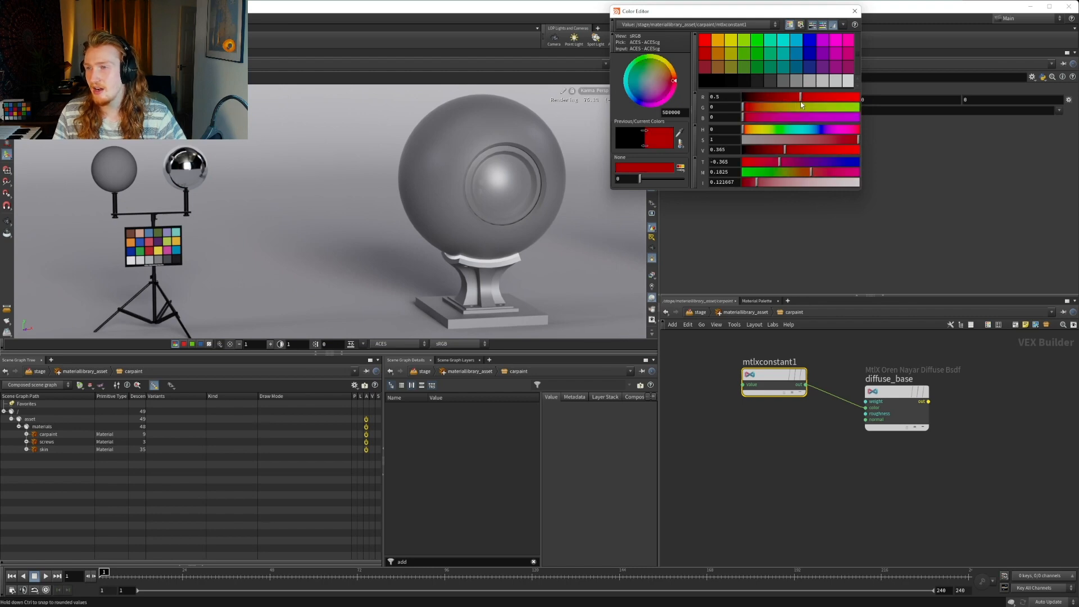
pyautogui.moveTo(800, 102); pyautogui.dragTo(775, 101)
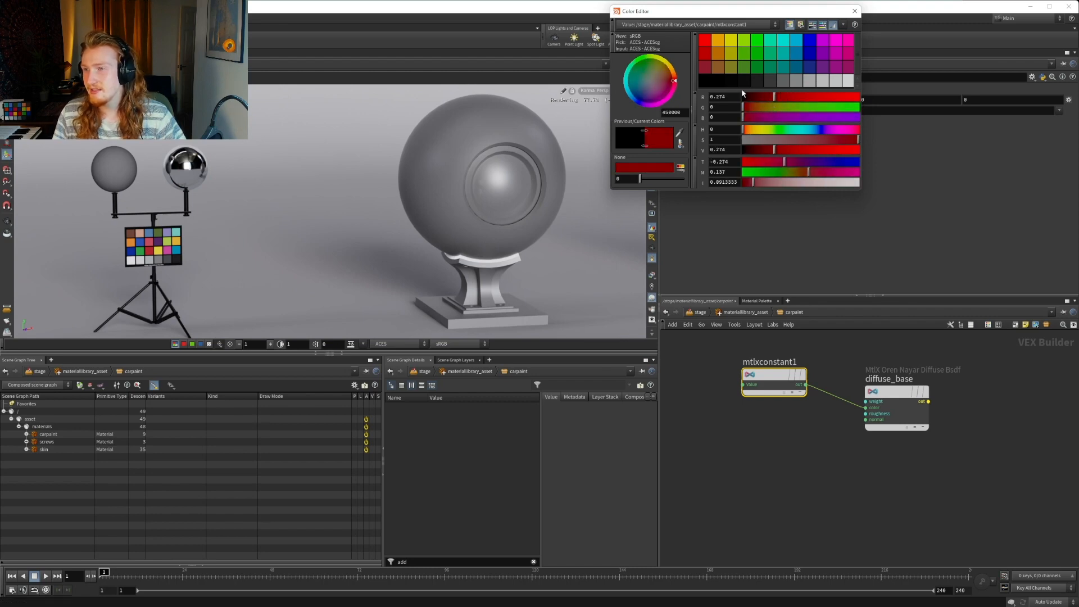
pyautogui.moveTo(774, 154); pyautogui.dragTo(744, 133)
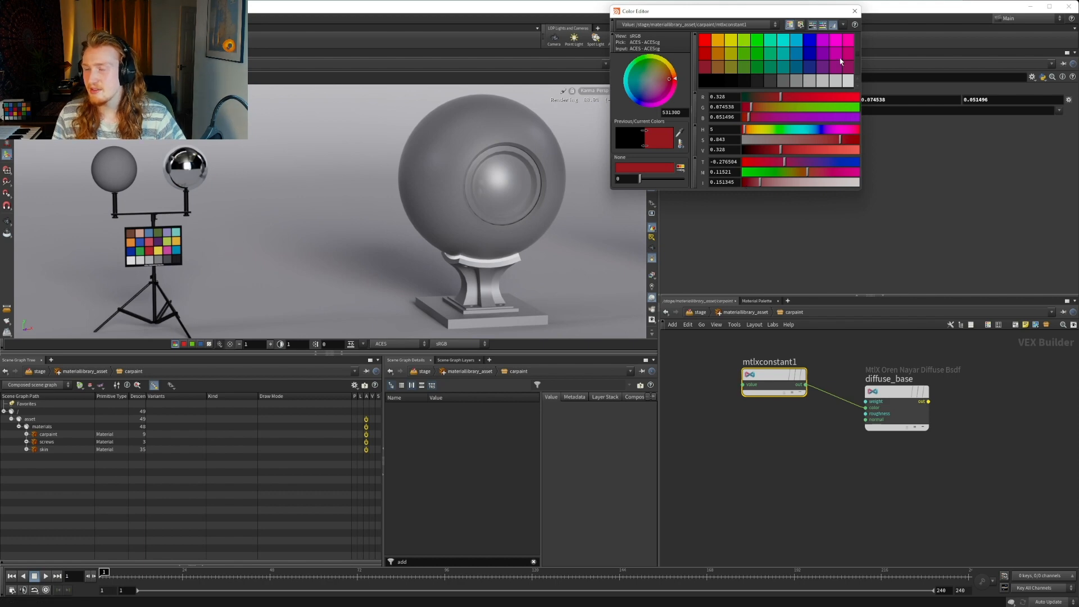
pyautogui.click(855, 10)
# Connect the output of diffuse_base directly to the bsdf input of mtlxsurface_carpaint to preview the red base
pyautogui.moveTo(930, 395); pyautogui.dragTo(734, 369, button='middle')
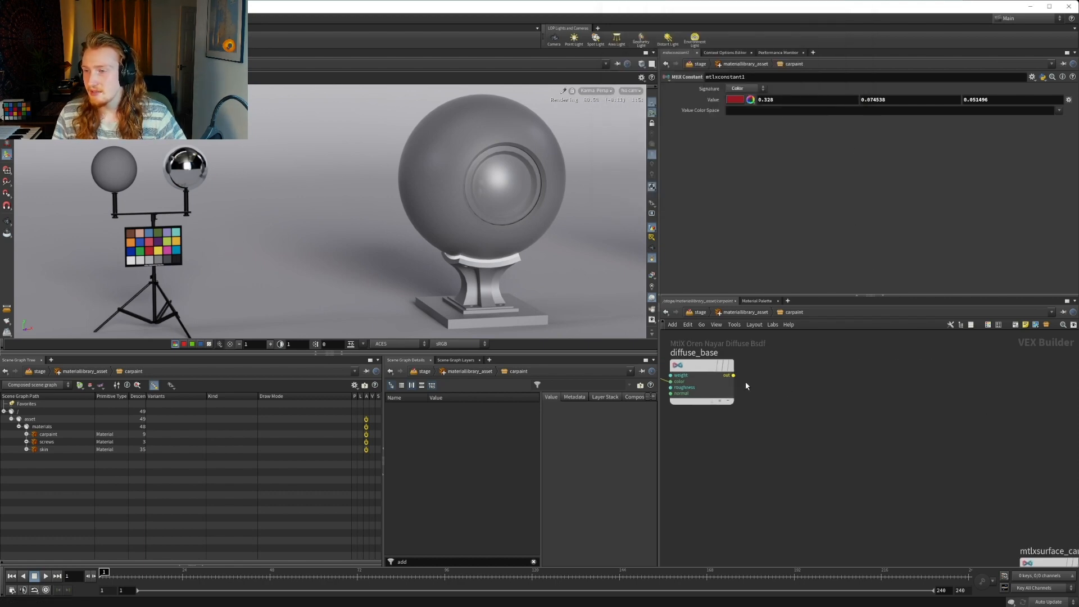
pyautogui.click(733, 375)
pyautogui.moveTo(815, 402); pyautogui.dragTo(789, 324, button='middle')
pyautogui.click(936, 429)
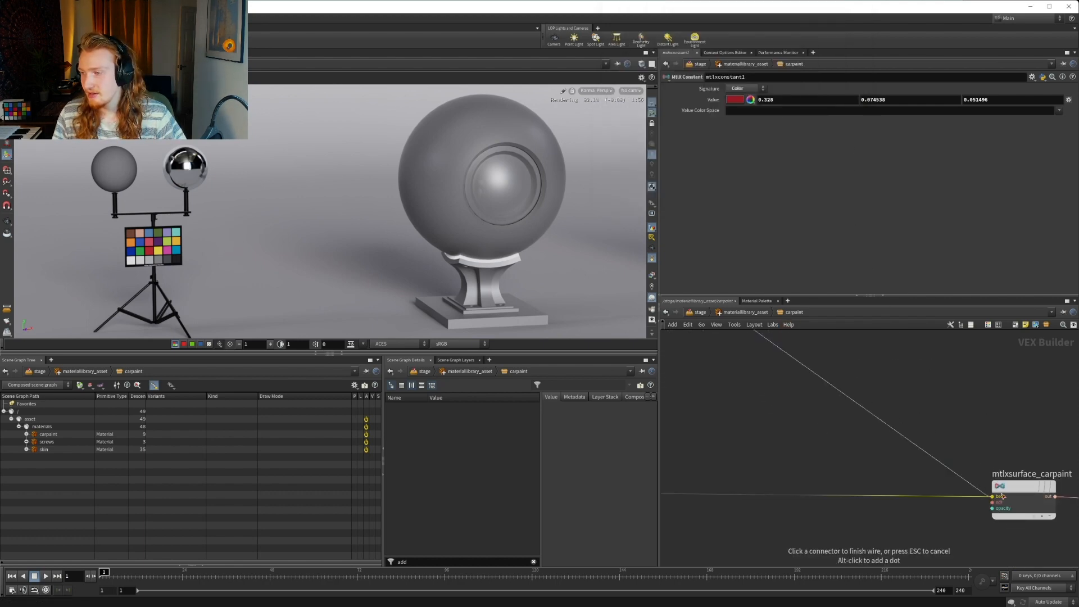
pyautogui.click(878, 407)
pyautogui.scroll(-3, 987, 411)
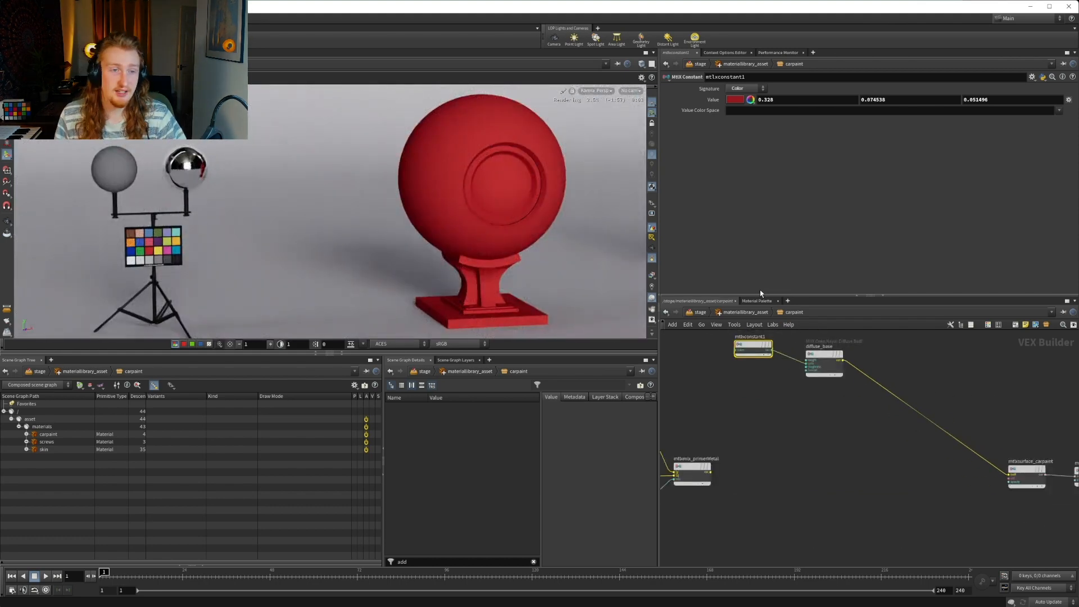
# Add an MtlX Dielectric Bsdf node just below diffuse_base
pyautogui.moveTo(825, 399); pyautogui.dragTo(853, 436, button='middle')
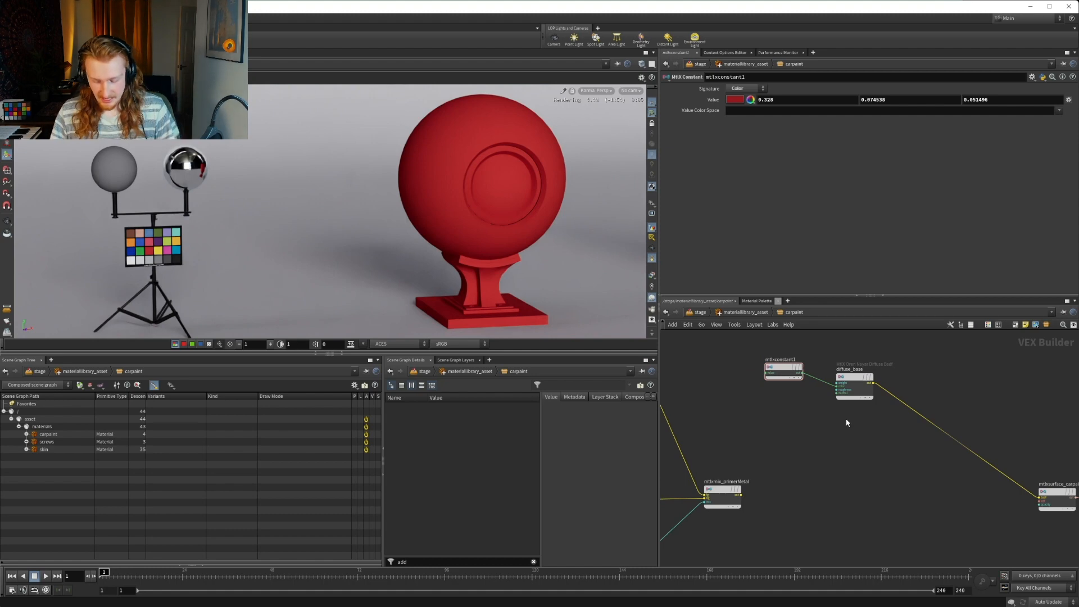
pyautogui.press('Tab')
pyautogui.write('die')
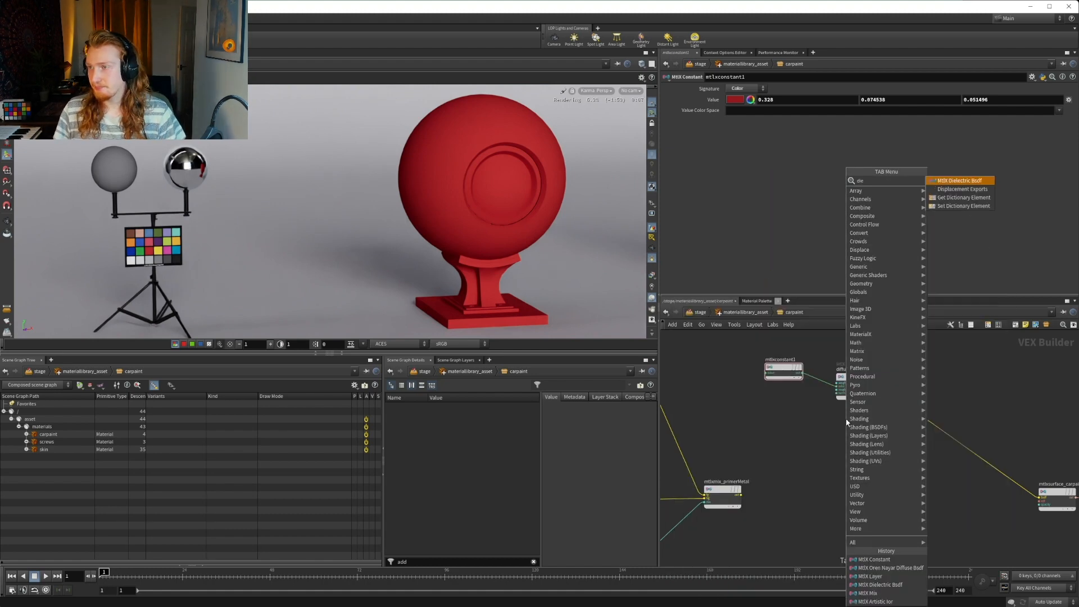
pyautogui.press('Return')
pyautogui.click(850, 420)
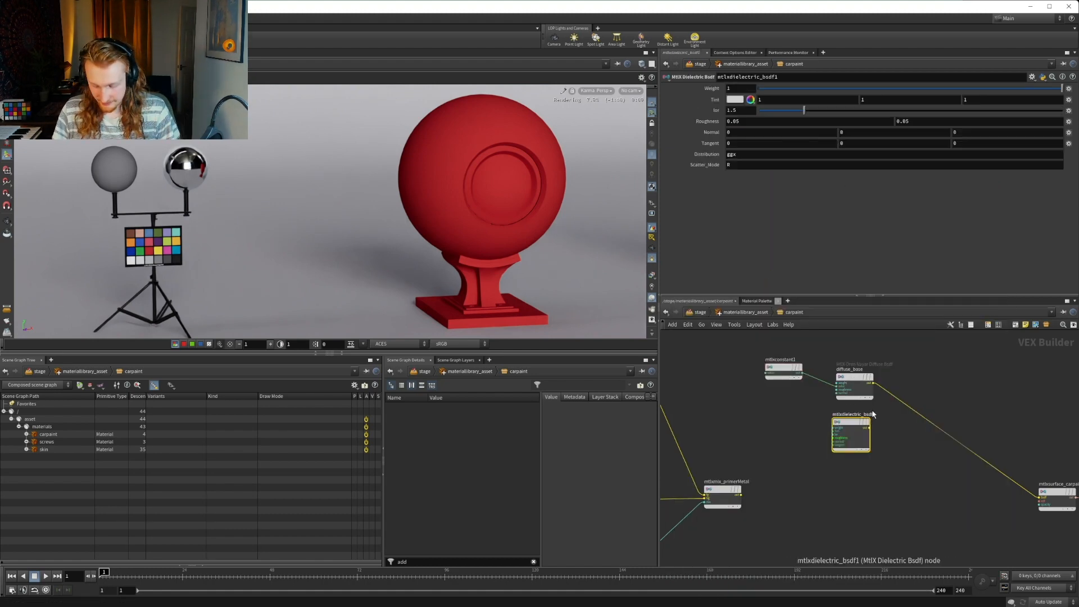
# Add an MtlX Layer node between the dielectric node and the carpaint surface node
pyautogui.press('Tab')
pyautogui.write('player')
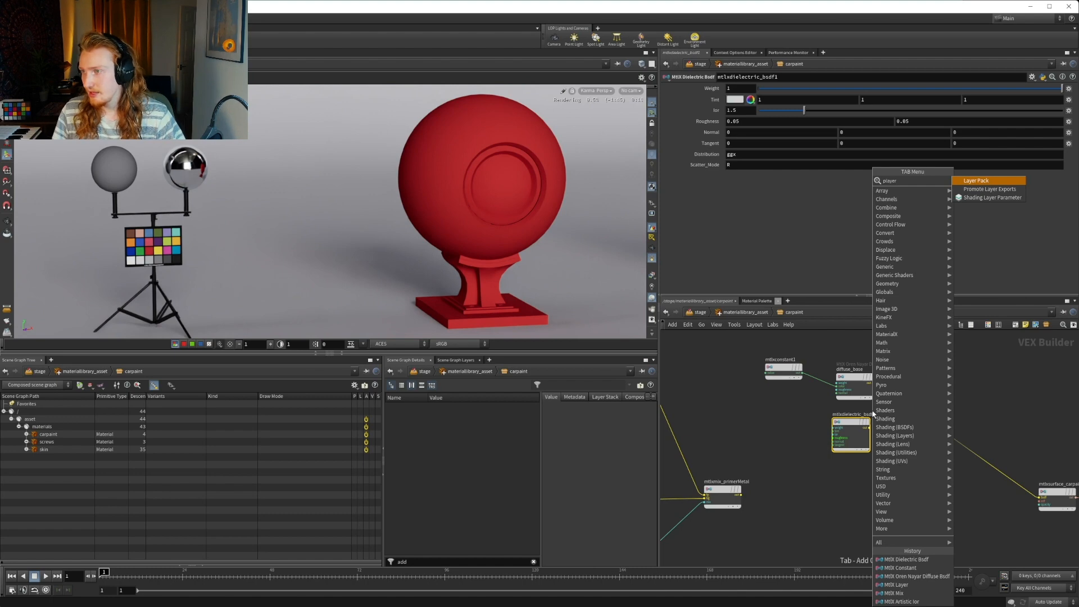
pyautogui.press('BackSpace')
pyautogui.press('BackSpace')
pyautogui.press('BackSpace')
pyautogui.press('BackSpace')
pyautogui.press('BackSpace')
pyautogui.press('BackSpace')
pyautogui.write('layer')
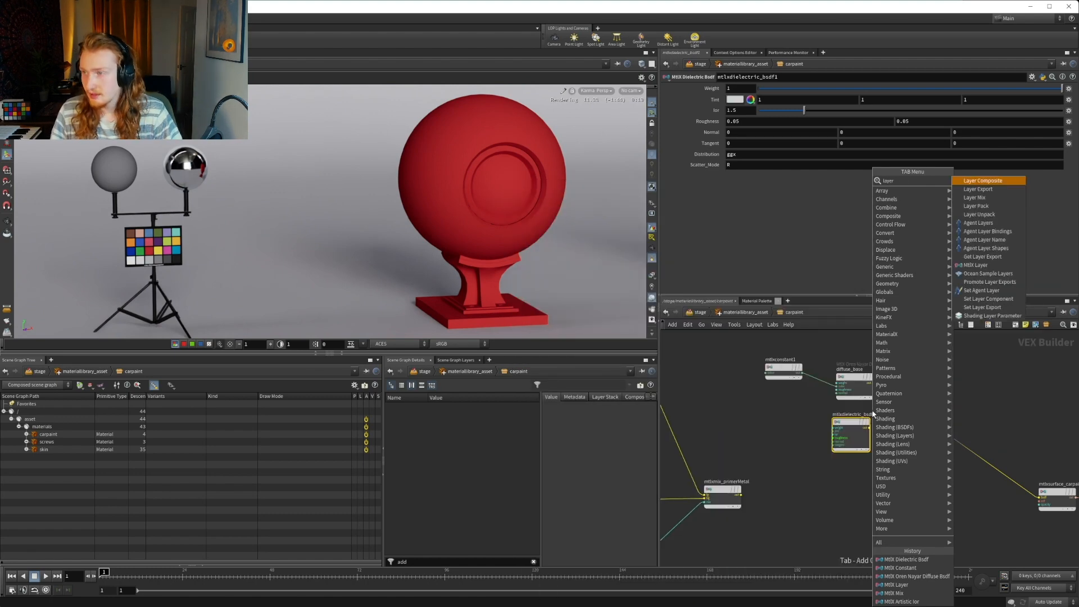
pyautogui.press('Down')
pyautogui.press('Down')
pyautogui.press('Down')
pyautogui.press('Down')
pyautogui.press('Down')
pyautogui.press('Down')
pyautogui.press('Down')
pyautogui.press('Down')
pyautogui.press('Down')
pyautogui.press('Down')
pyautogui.press('Down')
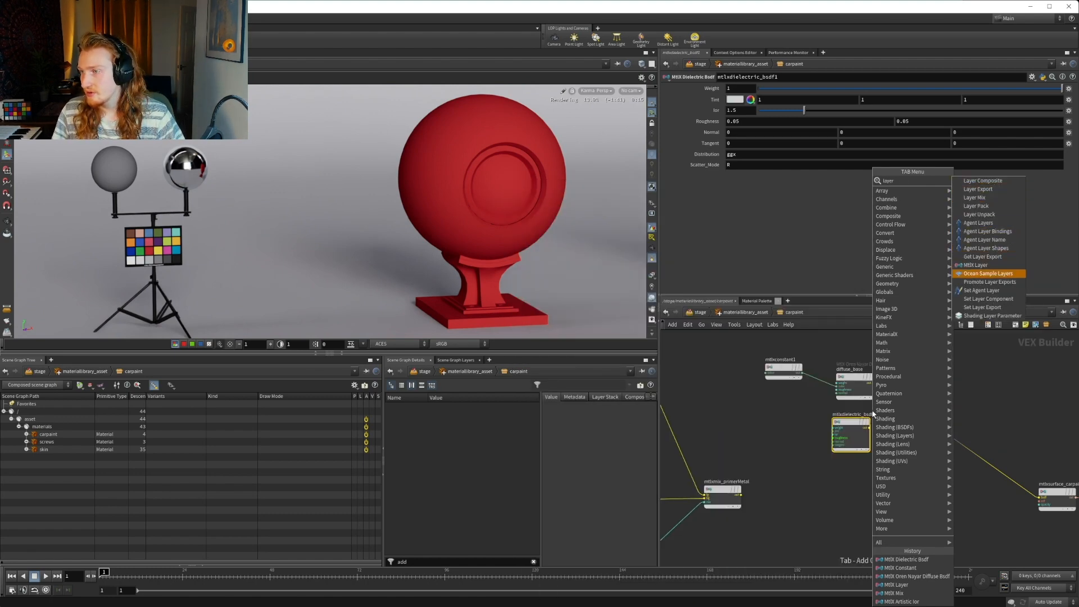
pyautogui.press('Up')
pyautogui.press('Return')
pyautogui.click(930, 475)
# Rename the red color constant node as mtlxconstant_base
pyautogui.scroll(3, 774, 369)
pyautogui.click(787, 366)
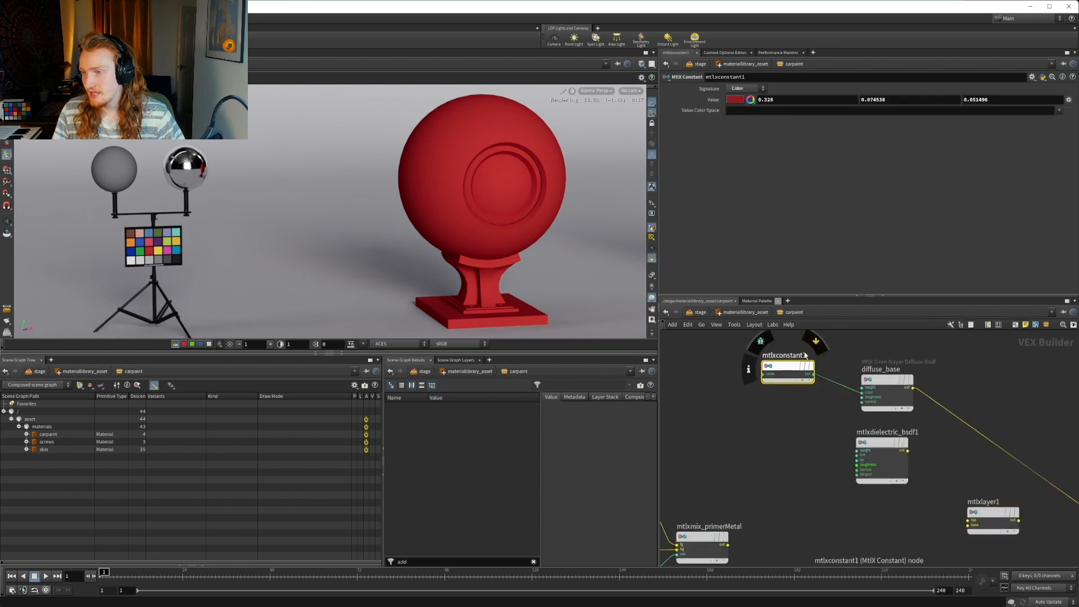
pyautogui.doubleClick(804, 355)
pyautogui.write('_')
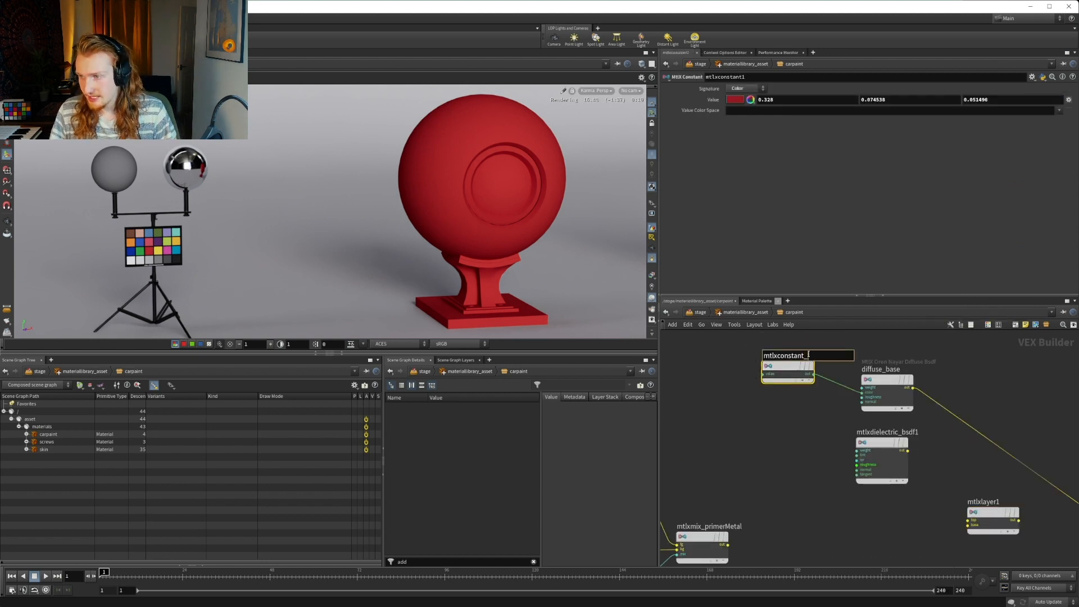
pyautogui.write('base')
pyautogui.press('Return')
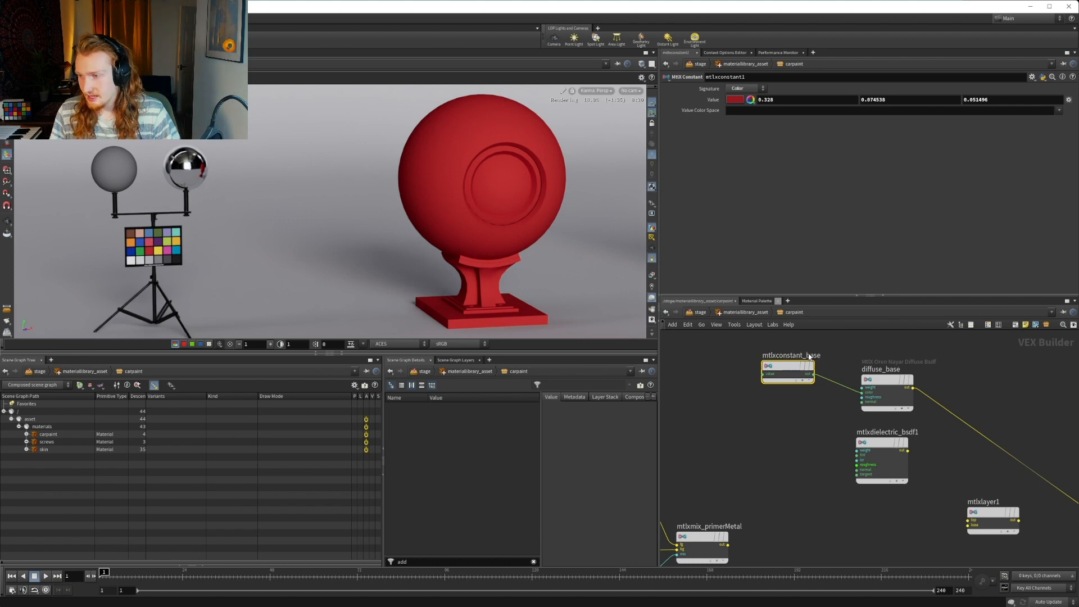
# Rename the new dielectric node as mtlxdielectric_base
pyautogui.doubleClick(899, 432)
pyautogui.moveTo(921, 432); pyautogui.dragTo(903, 432)
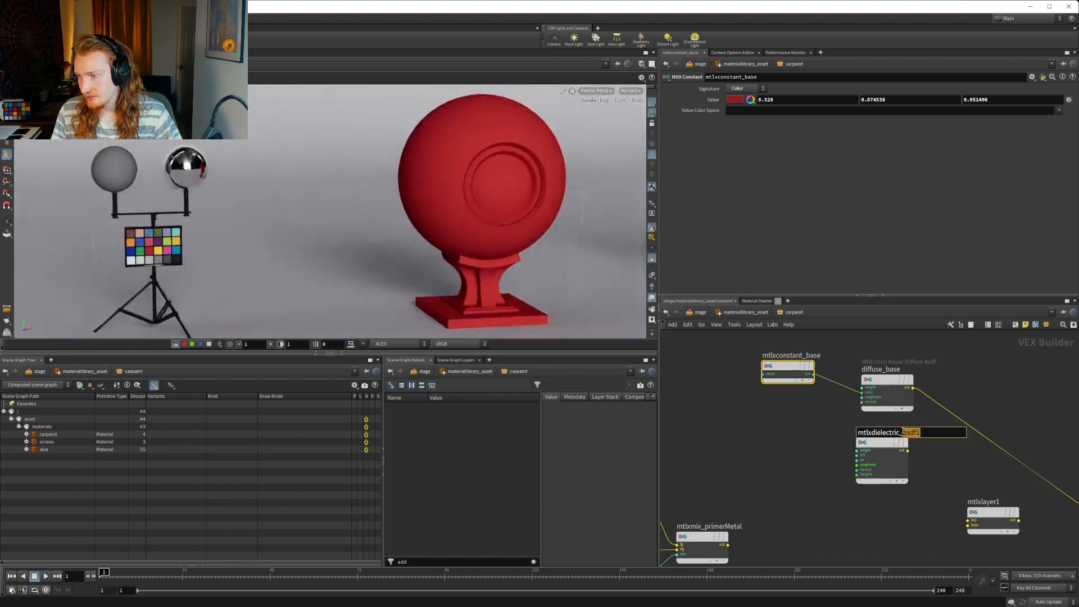
pyautogui.write('base')
pyautogui.press('Return')
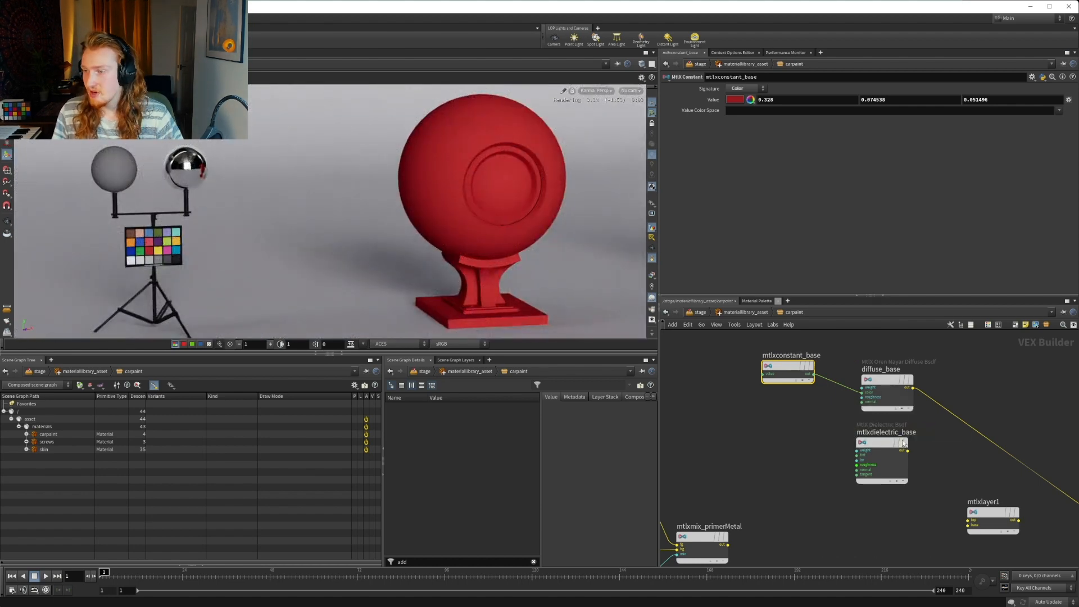
# Connect mtlxdielectric_base to the base input and diffuse_base to the top input of mtlxlayer1
pyautogui.moveTo(946, 469); pyautogui.dragTo(880, 467, button='middle')
pyautogui.click(814, 430)
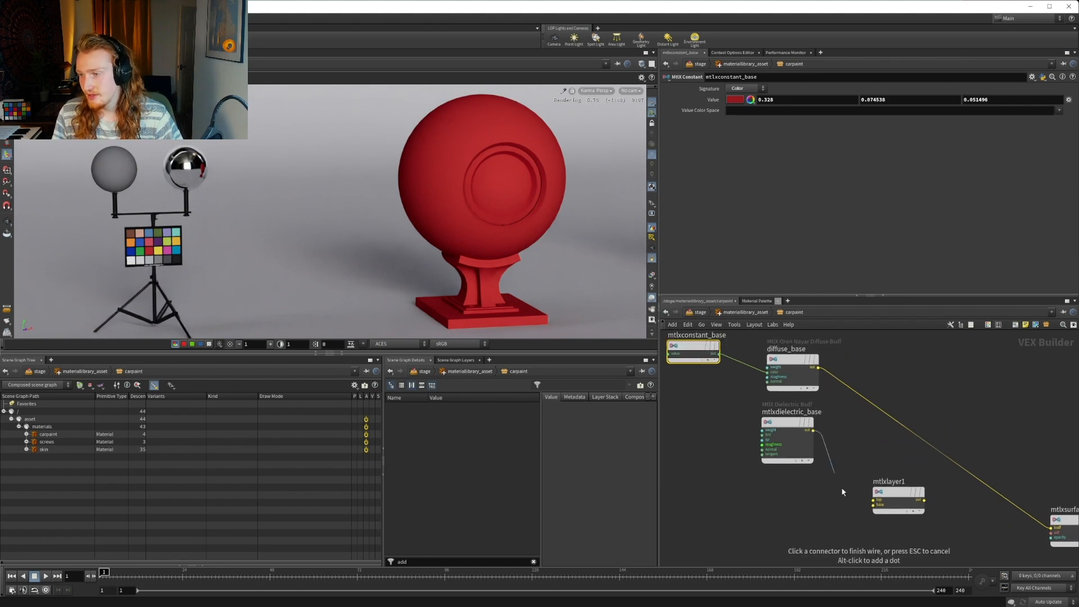
pyautogui.click(873, 504)
pyautogui.click(819, 368)
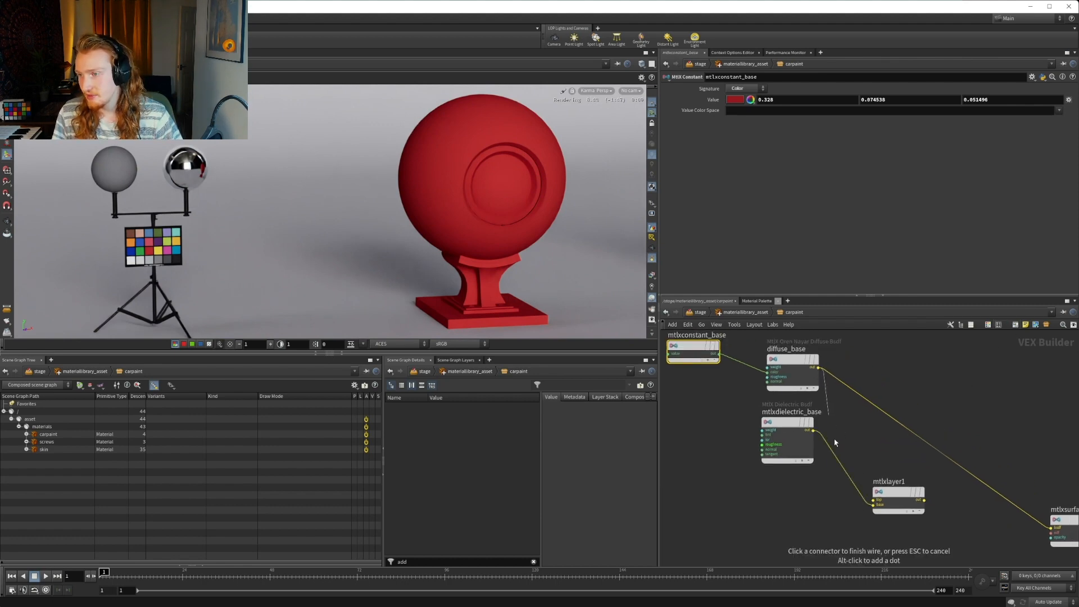
pyautogui.click(873, 499)
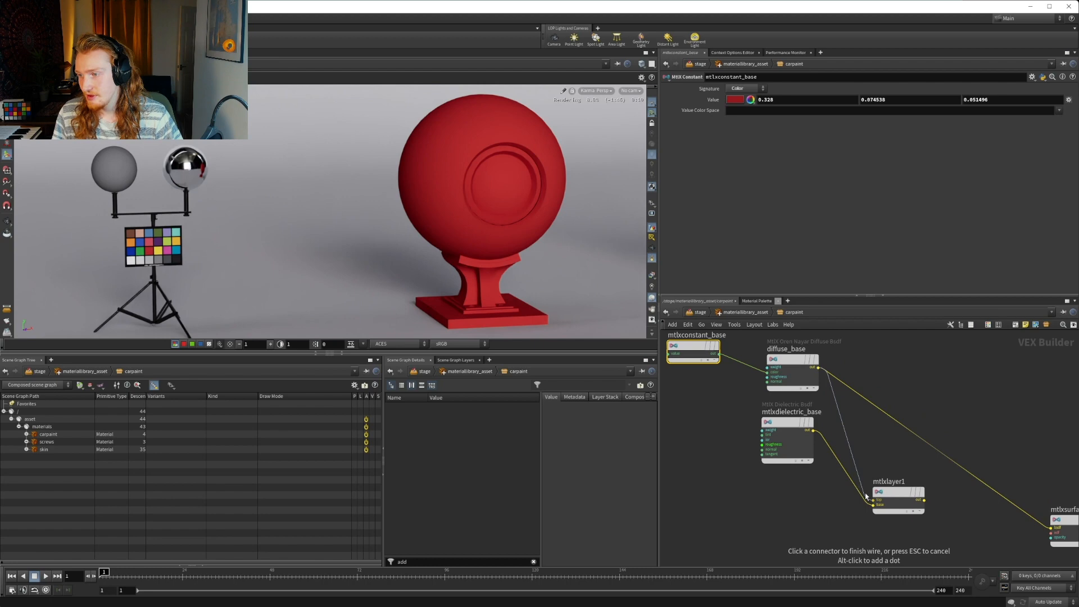
# Connect the output of mtlxlayer1 to the bsdf input of mtlxsurface_carpaint and reposition the layer node between its inputs and the surface
pyautogui.click(924, 499)
pyautogui.click(1051, 528)
pyautogui.moveTo(913, 479); pyautogui.dragTo(831, 423, button='middle')
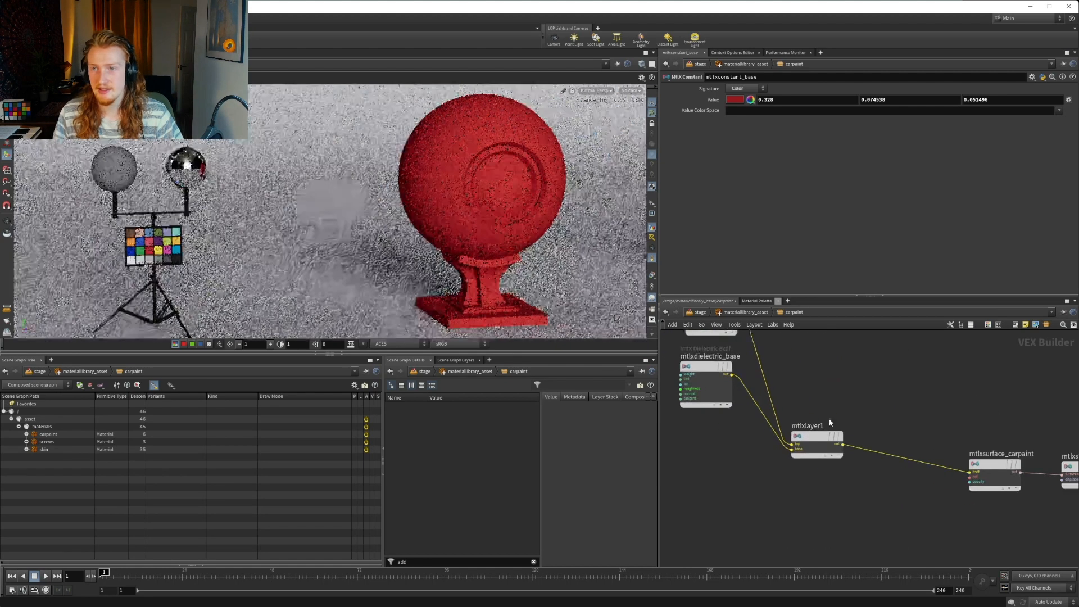
pyautogui.moveTo(806, 434); pyautogui.dragTo(851, 417)
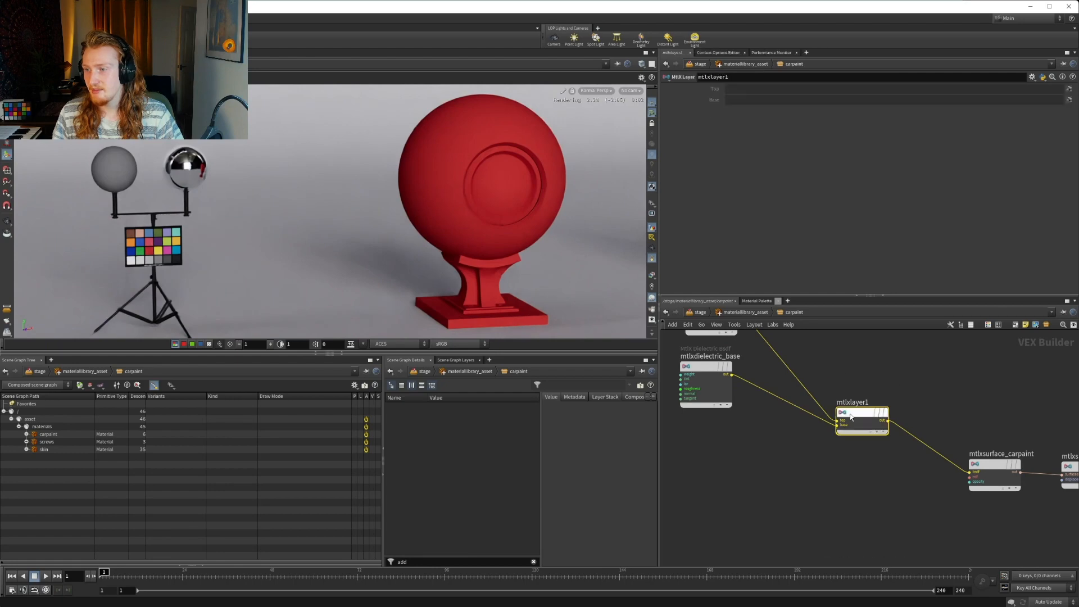
# Wire mtlxdielectric_base into the top and diffuse_base into the base of mtlxlayer1, and arrange the input nodes with the dielectric above the diffuse
pyautogui.moveTo(773, 382); pyautogui.dragTo(789, 440, button='middle')
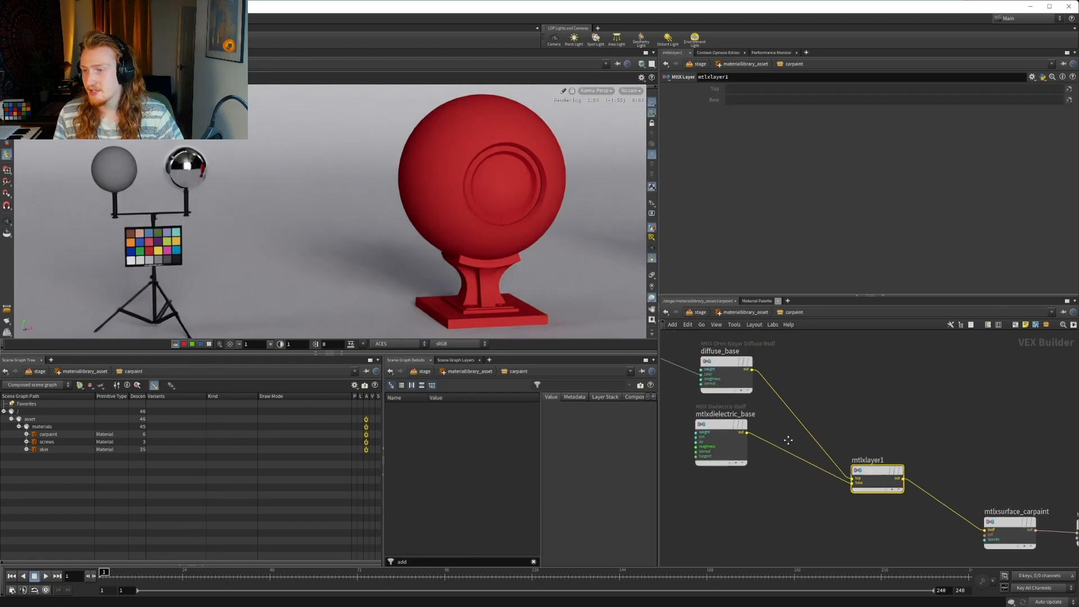
pyautogui.click(746, 433)
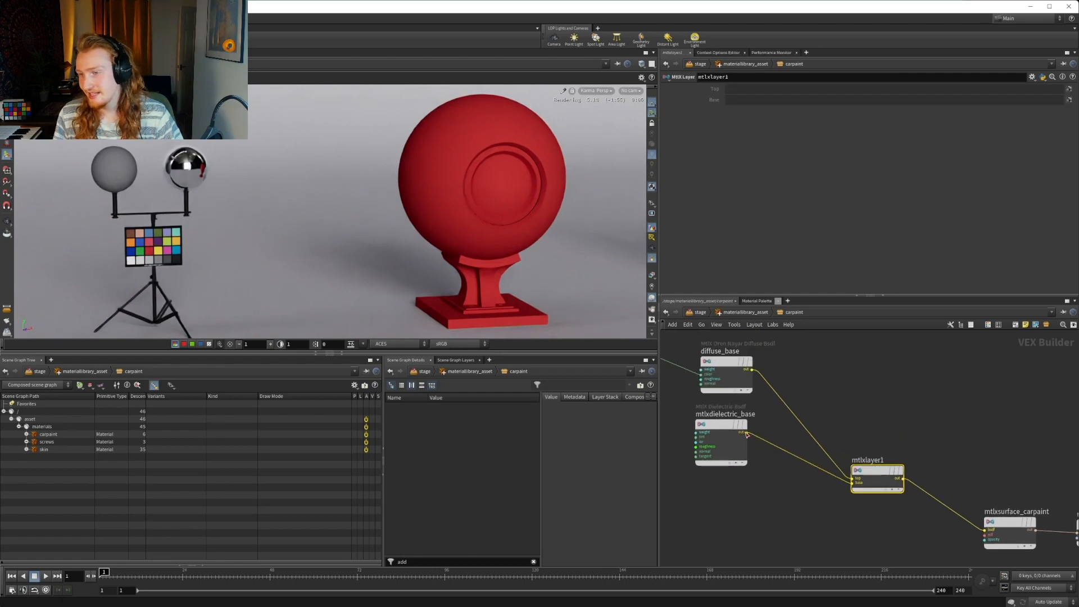
pyautogui.click(855, 478)
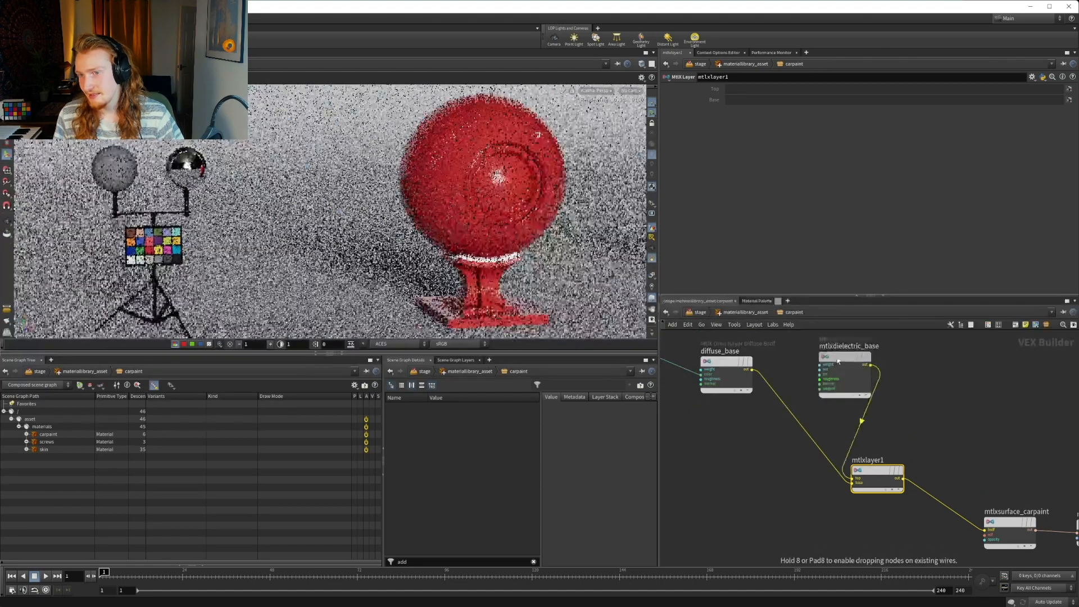
pyautogui.moveTo(810, 396); pyautogui.dragTo(827, 485)
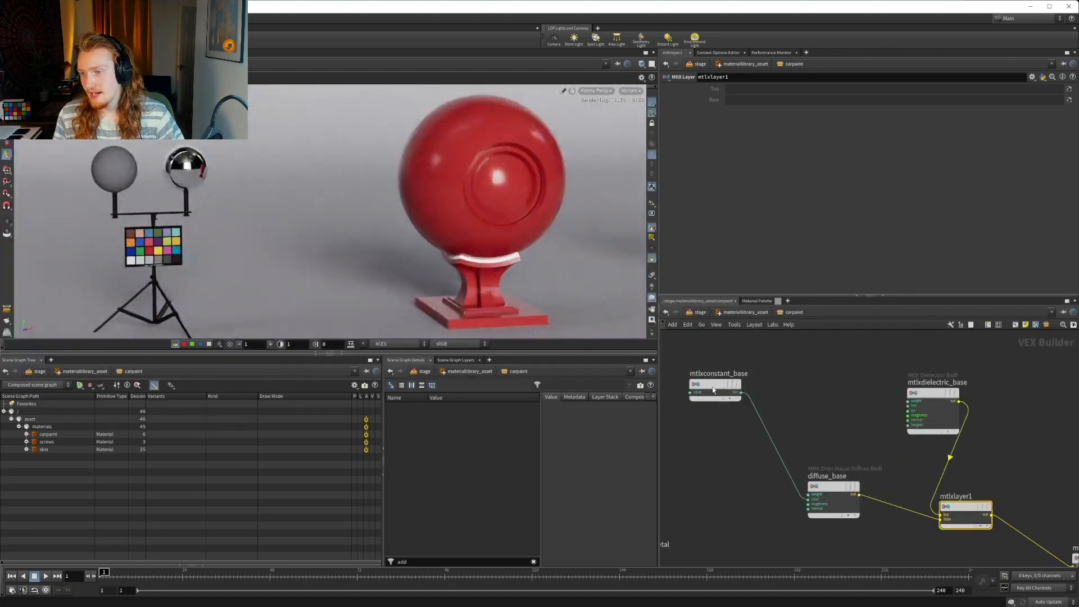
pyautogui.moveTo(715, 384); pyautogui.dragTo(748, 487)
pyautogui.moveTo(914, 386); pyautogui.dragTo(808, 402)
# Rename the layer node as mtlxlayer_base
pyautogui.doubleClick(972, 497)
pyautogui.press('BackSpace')
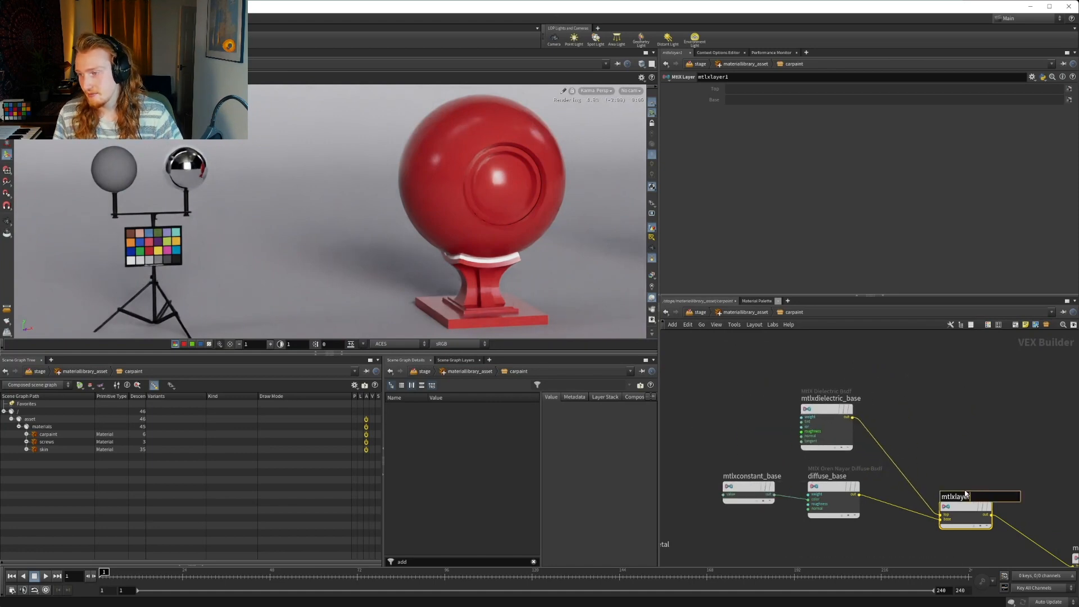
pyautogui.write('_base')
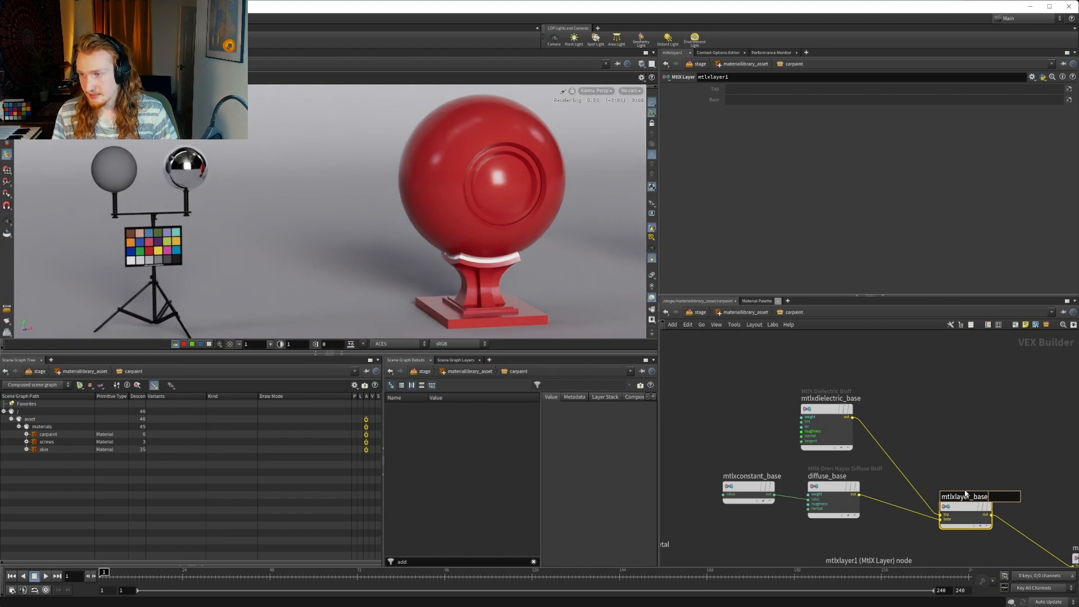
pyautogui.press('Return')
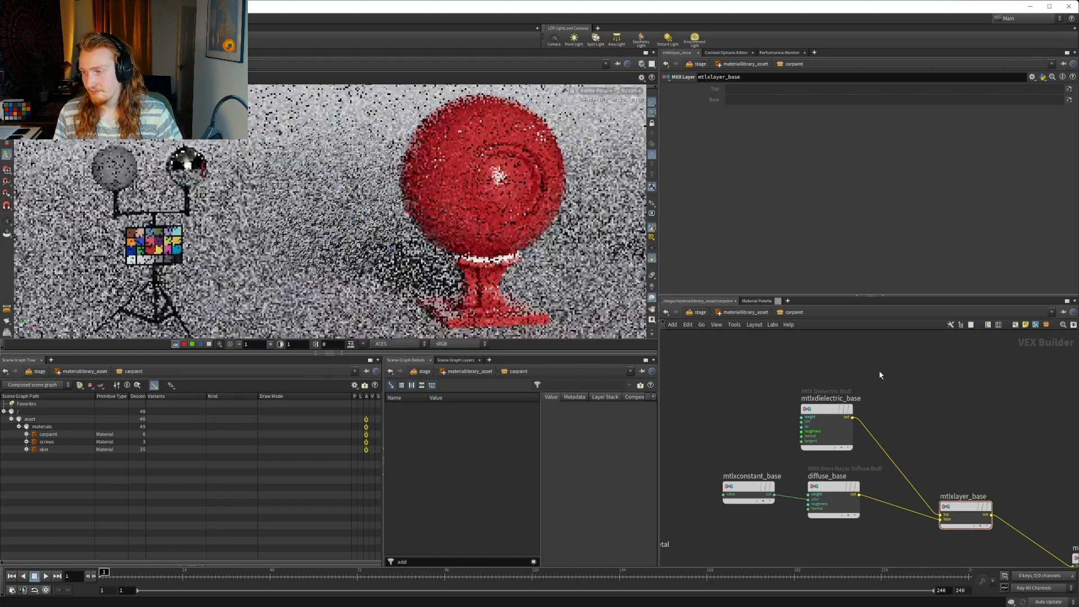
# Set both roughness values of mtlxdielectric_base to 0.35
pyautogui.moveTo(757, 502); pyautogui.dragTo(759, 510)
pyautogui.moveTo(843, 433); pyautogui.dragTo(846, 433)
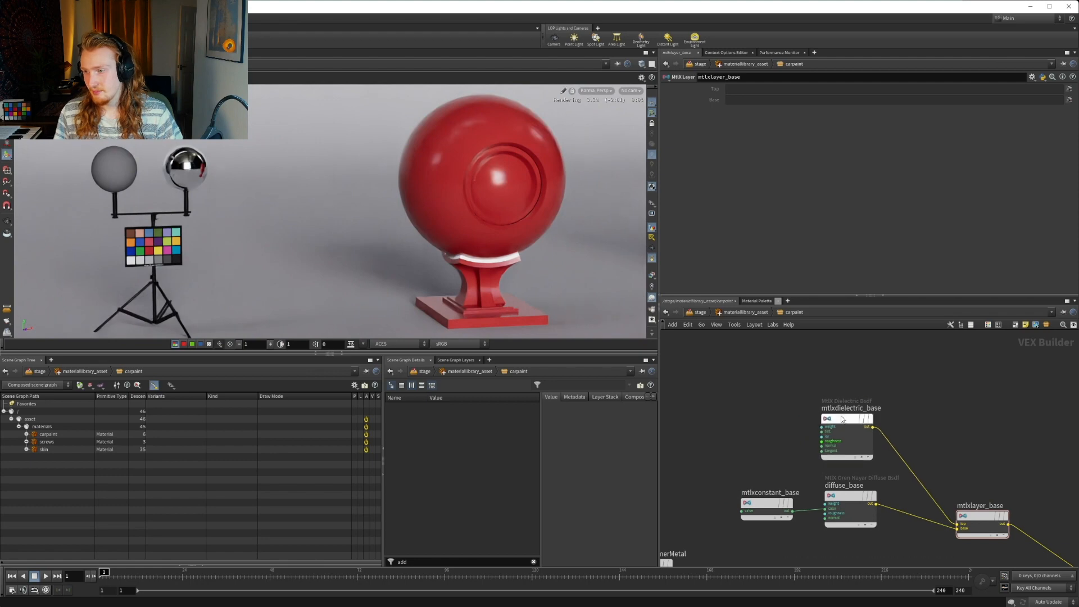
pyautogui.click(752, 121)
pyautogui.press('BackSpace')
pyautogui.press('BackSpace')
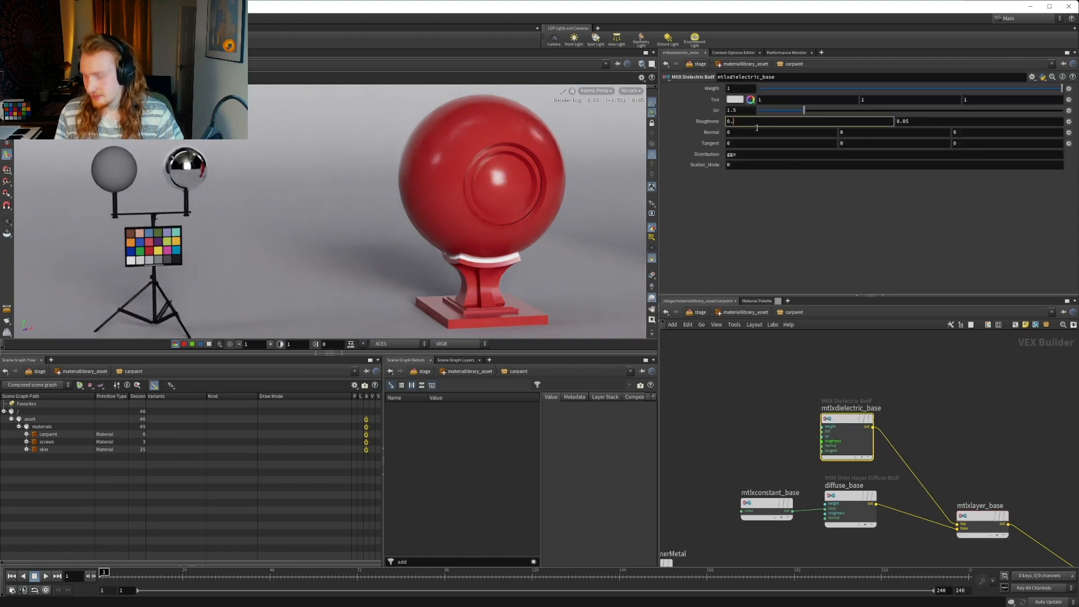
pyautogui.write('35')
pyautogui.press('Return')
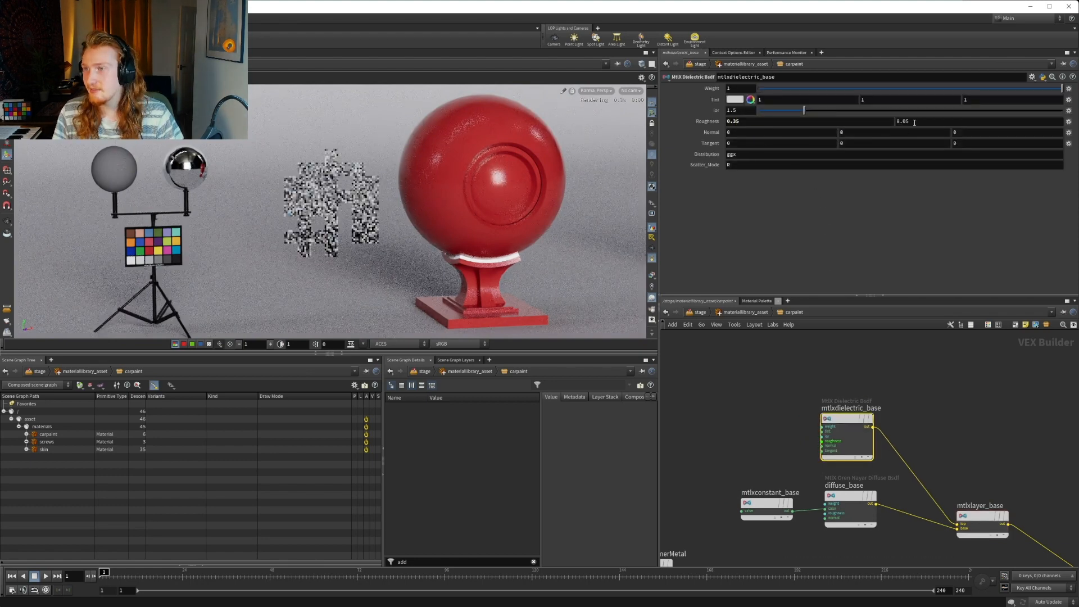
pyautogui.click(915, 121)
pyautogui.press('BackSpace')
pyautogui.press('BackSpace')
pyautogui.write('35')
pyautogui.press('Return')
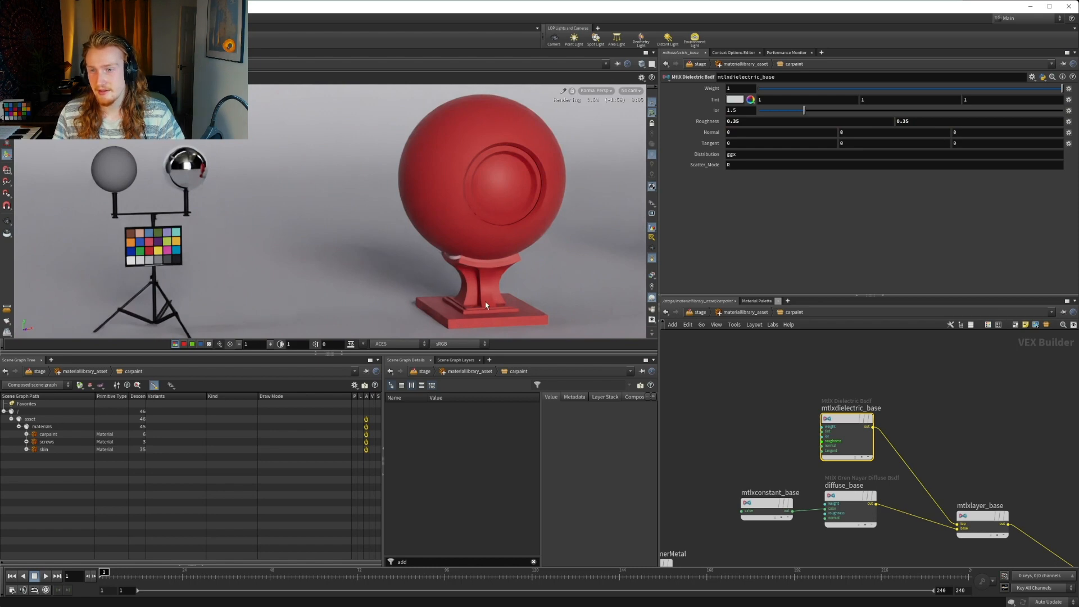
# Try 0.5 for both roughness values of mtlxdielectric_base, and settle on 0.4 for both
pyautogui.click(769, 121)
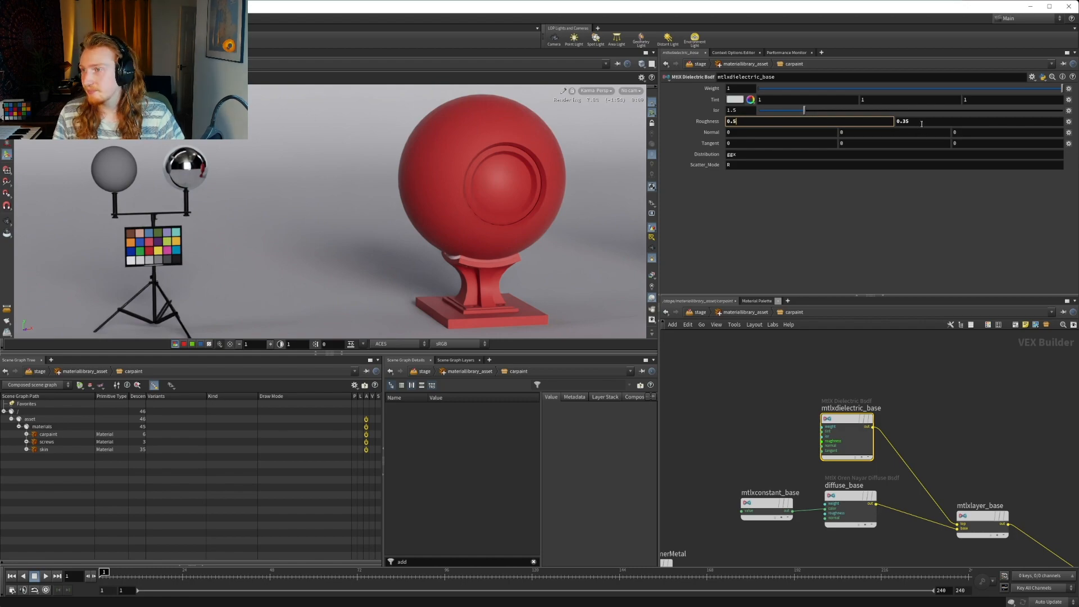
pyautogui.press('Return')
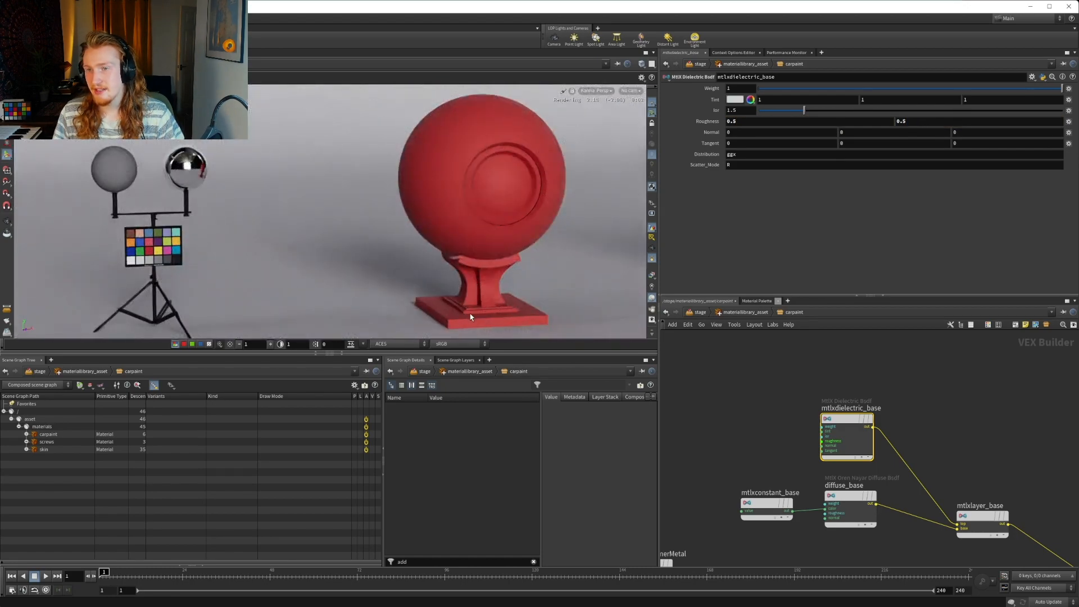
pyautogui.click(752, 126)
pyautogui.press('BackSpace')
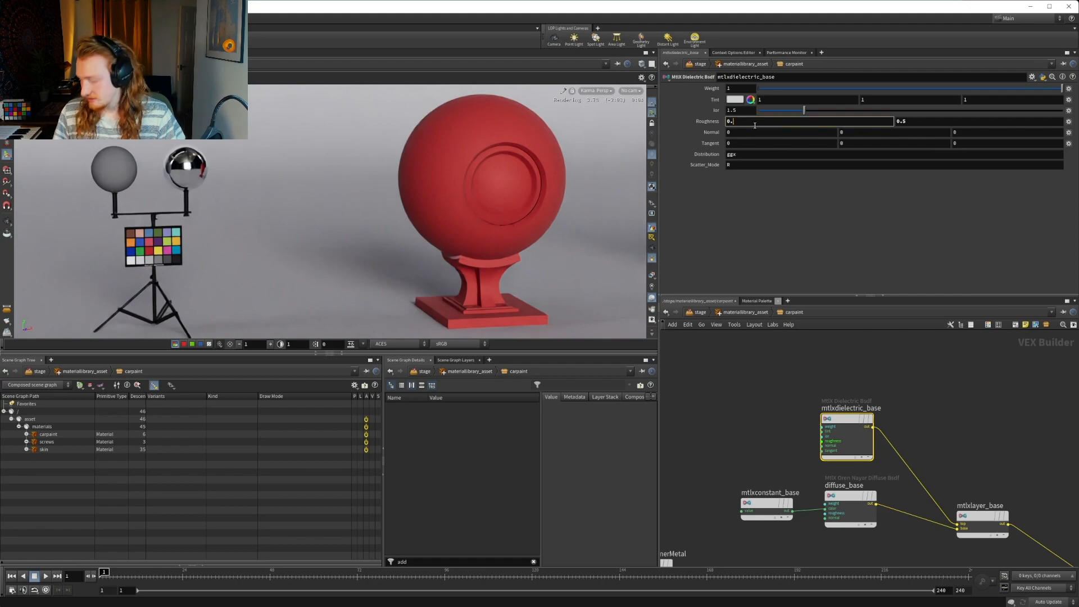
pyautogui.write('4')
pyautogui.press('Return')
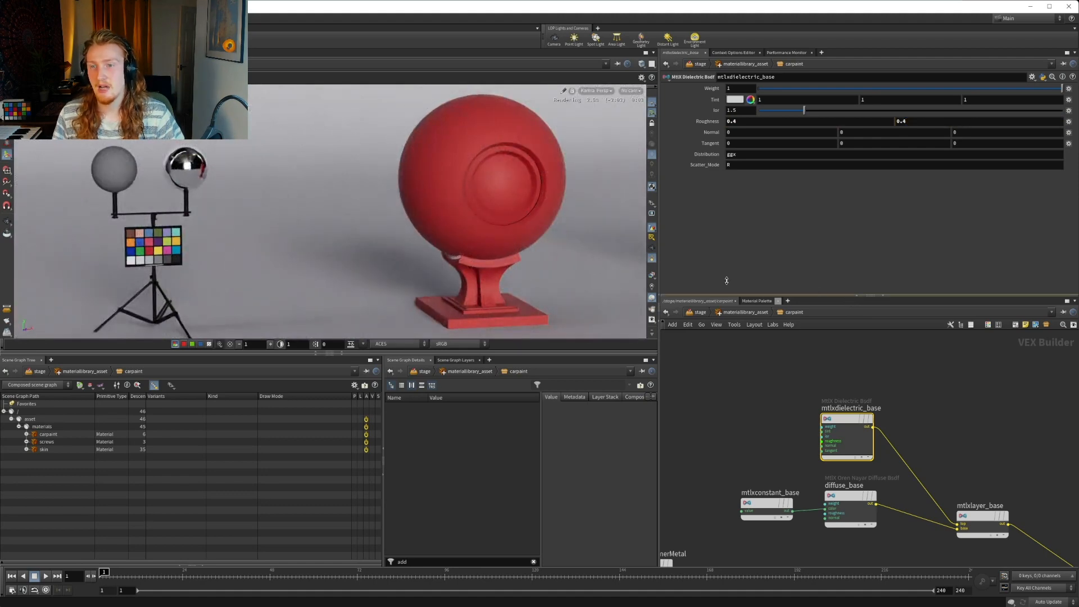
# Move the surface, surface material and suboutput carpaint nodes further away from mtlxlayer_base to make room in the network
pyautogui.moveTo(926, 417); pyautogui.dragTo(578, 320, button='middle')
pyautogui.scroll(-3, 786, 404)
pyautogui.moveTo(786, 403); pyautogui.dragTo(977, 511)
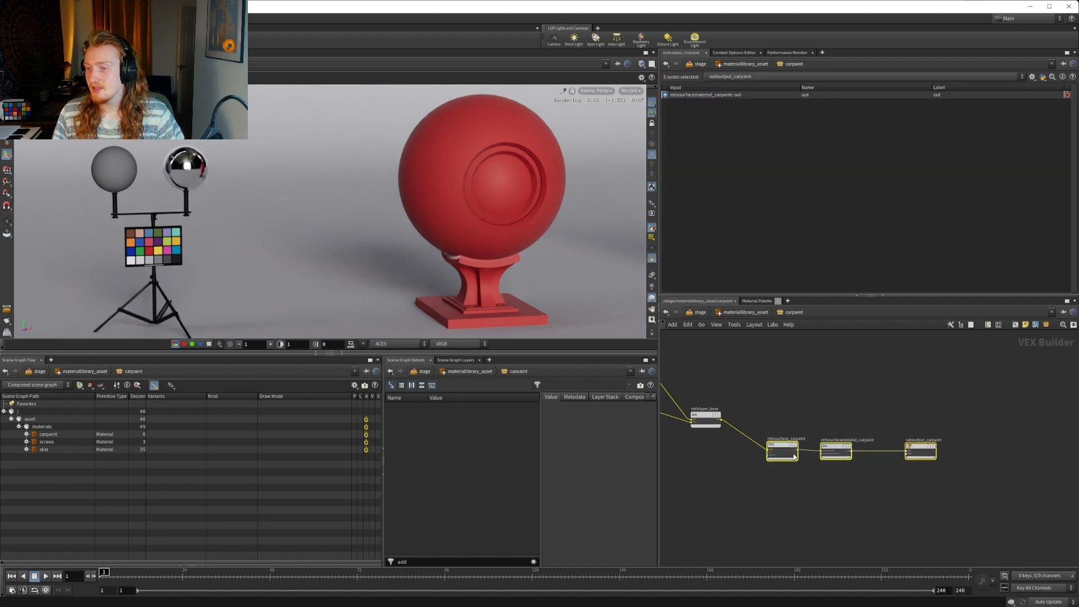
pyautogui.moveTo(795, 457); pyautogui.dragTo(891, 436)
pyautogui.click(779, 397)
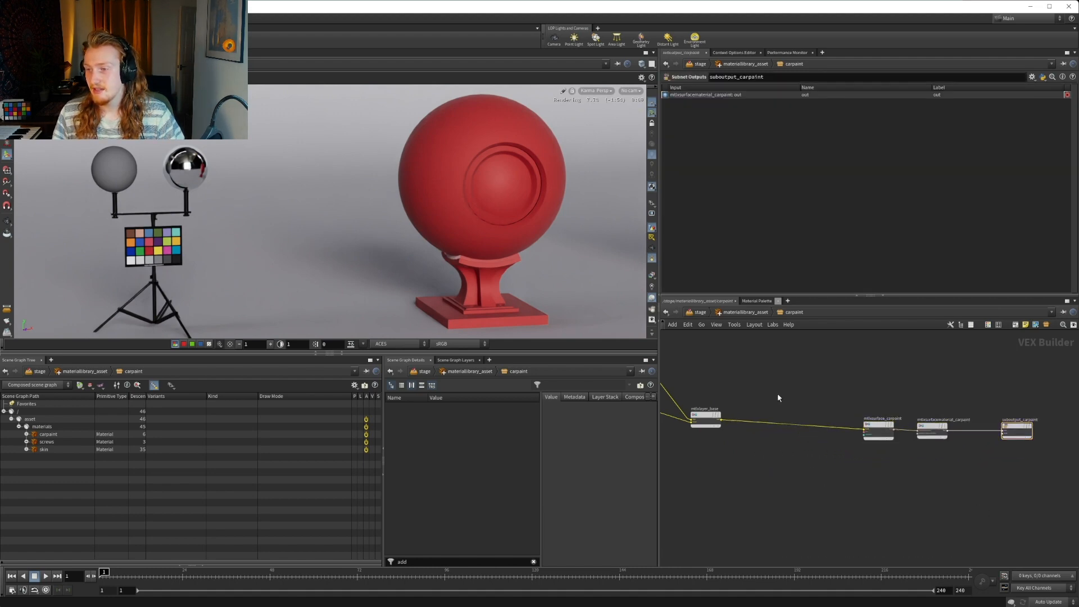
# Connect the output of mtlxconstant_base to the tint input of mtlxdielectric_base
pyautogui.moveTo(726, 392); pyautogui.dragTo(870, 410, button='middle')
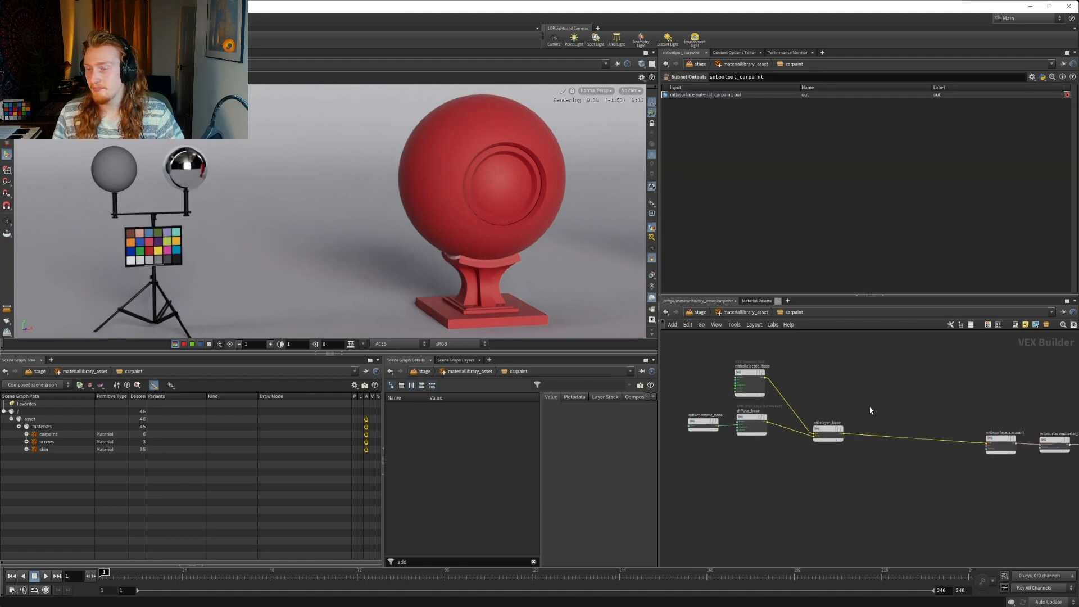
pyautogui.scroll(3, 870, 410)
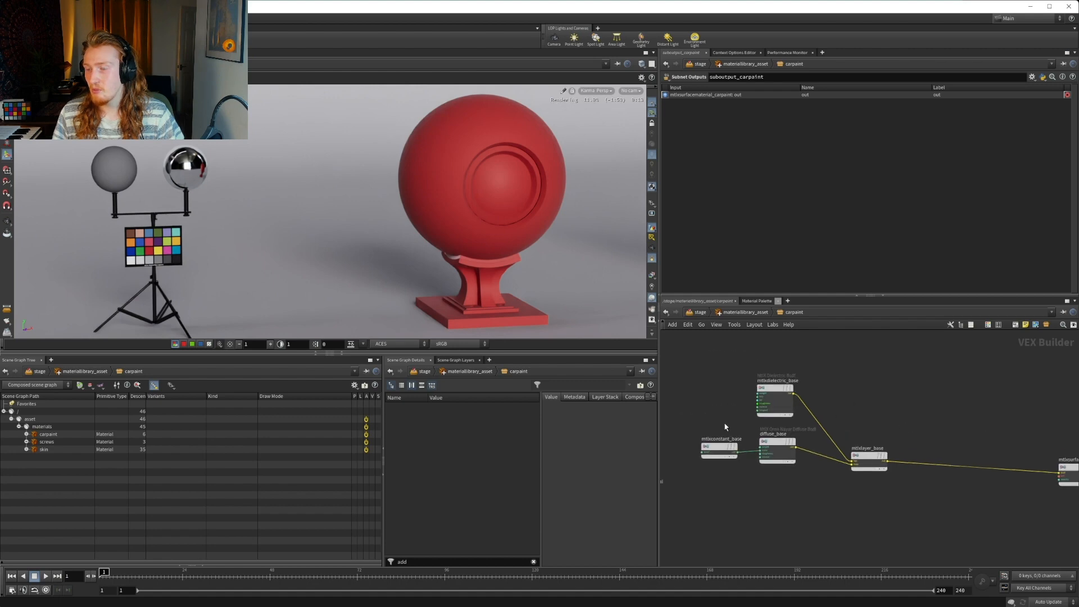
pyautogui.scroll(3, 799, 441)
pyautogui.moveTo(725, 424); pyautogui.dragTo(796, 407, button='middle')
pyautogui.click(783, 421)
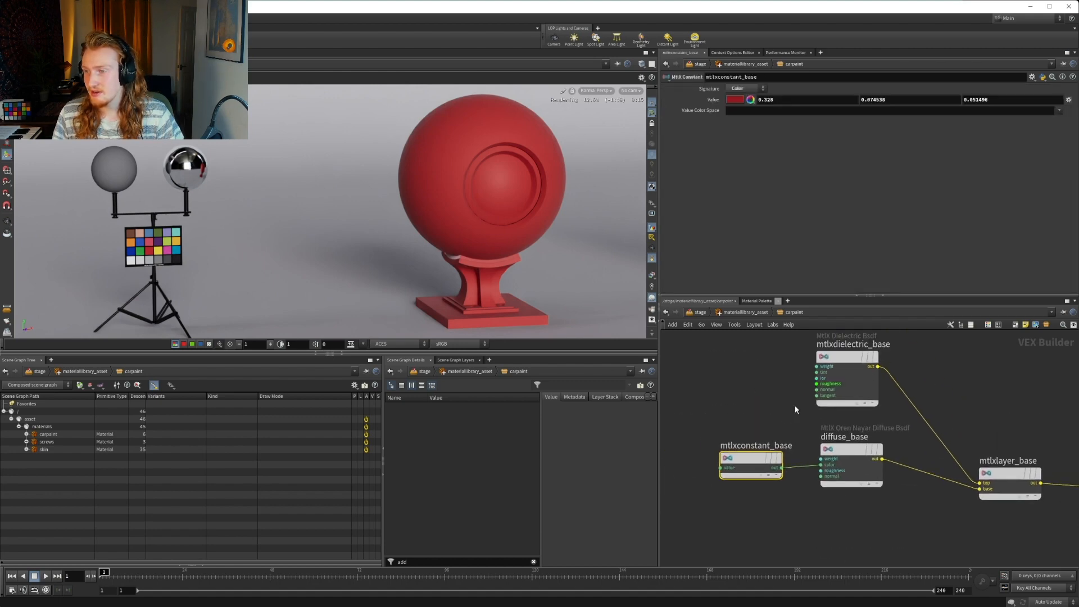
pyautogui.click(781, 468)
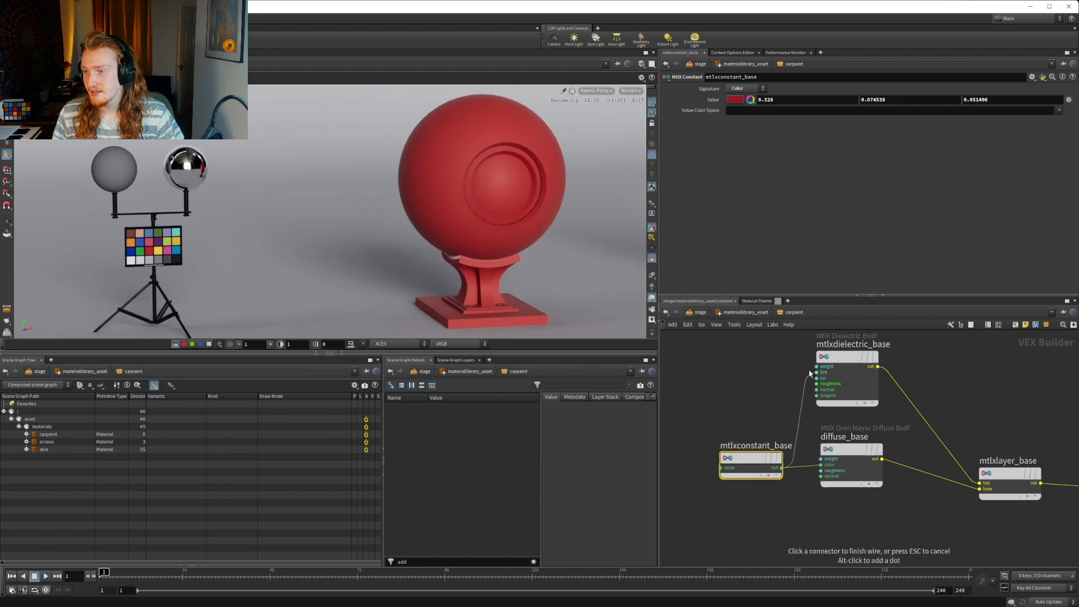
pyautogui.click(812, 374)
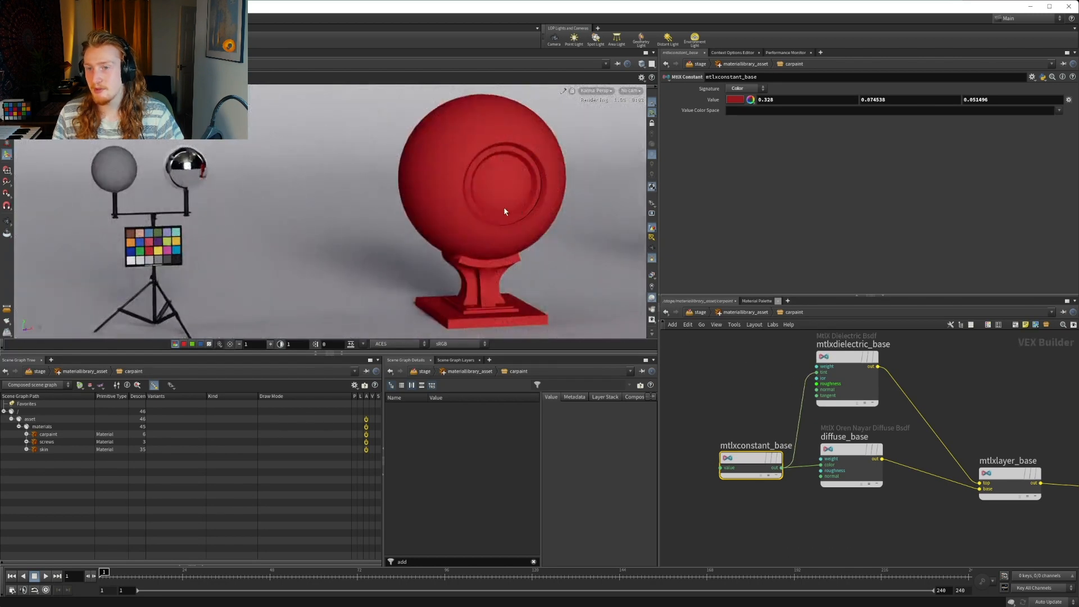
# Add an MtlX Dielectric Bsdf node after mtlxlayer_base and rename it mtlxdielectric_coat
pyautogui.moveTo(1069, 435); pyautogui.dragTo(830, 388, button='middle')
pyautogui.press('Tab')
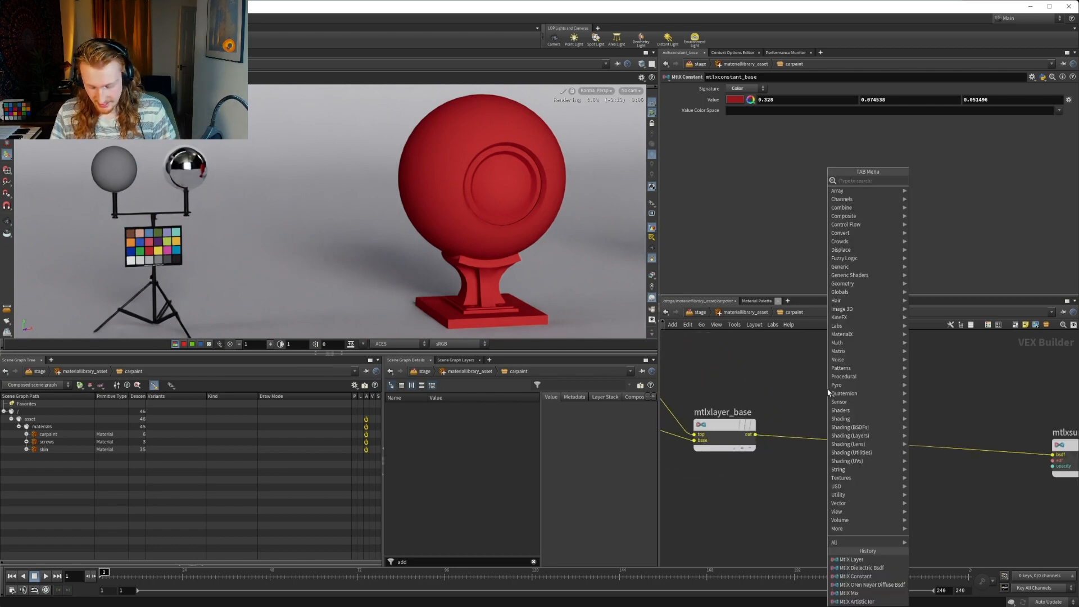
pyautogui.write('die')
pyautogui.press('Return')
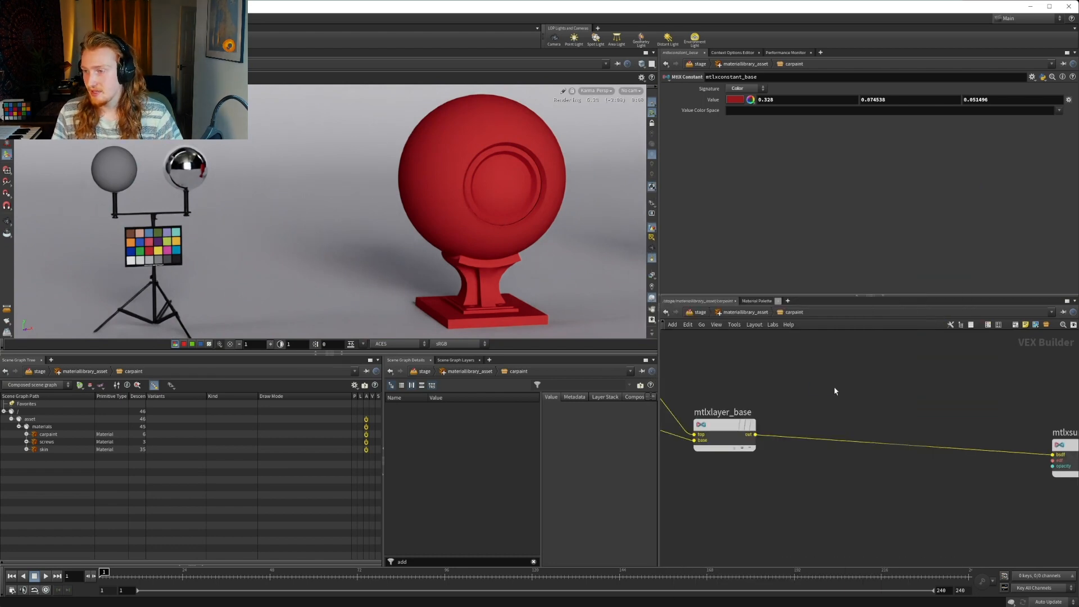
pyautogui.click(829, 393)
pyautogui.doubleClick(876, 376)
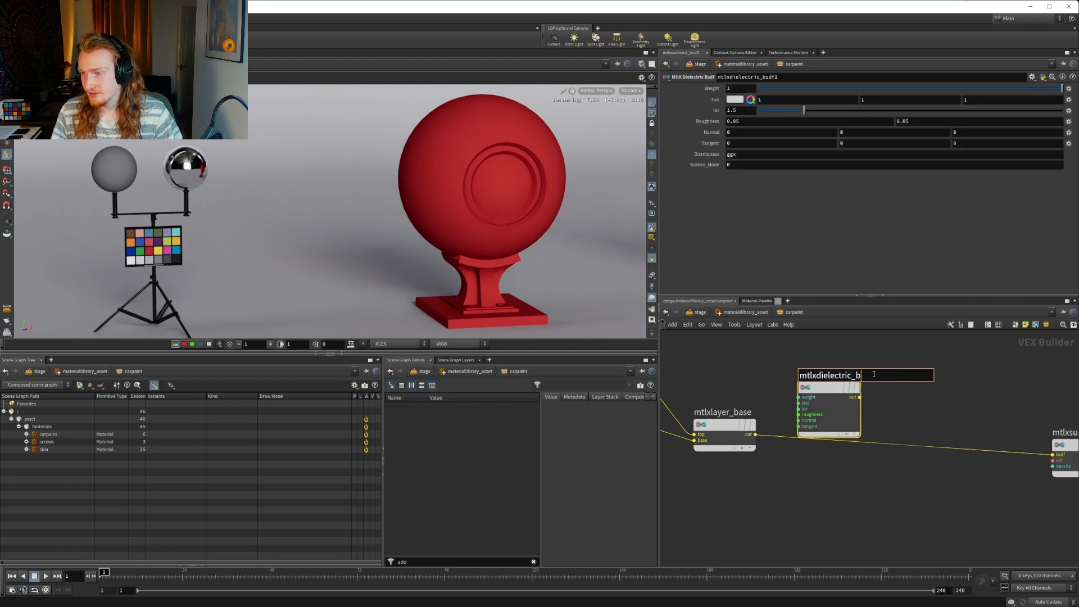
pyautogui.write('coat')
pyautogui.press('Return')
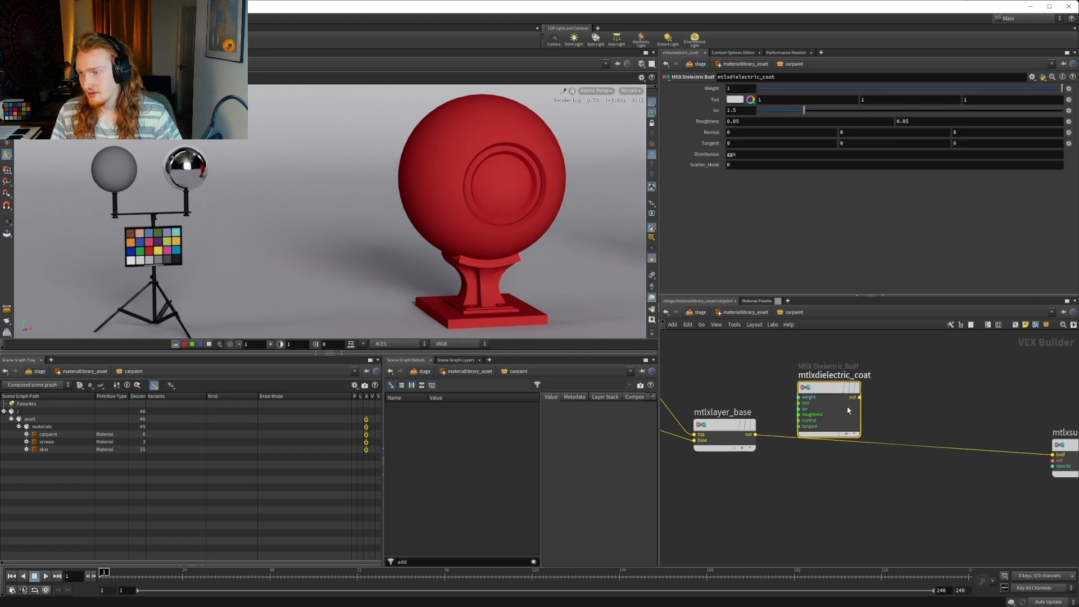
# Move mtlxdielectric_coat above the base layer wire and add an MtlX Layer node beside it
pyautogui.press('Tab')
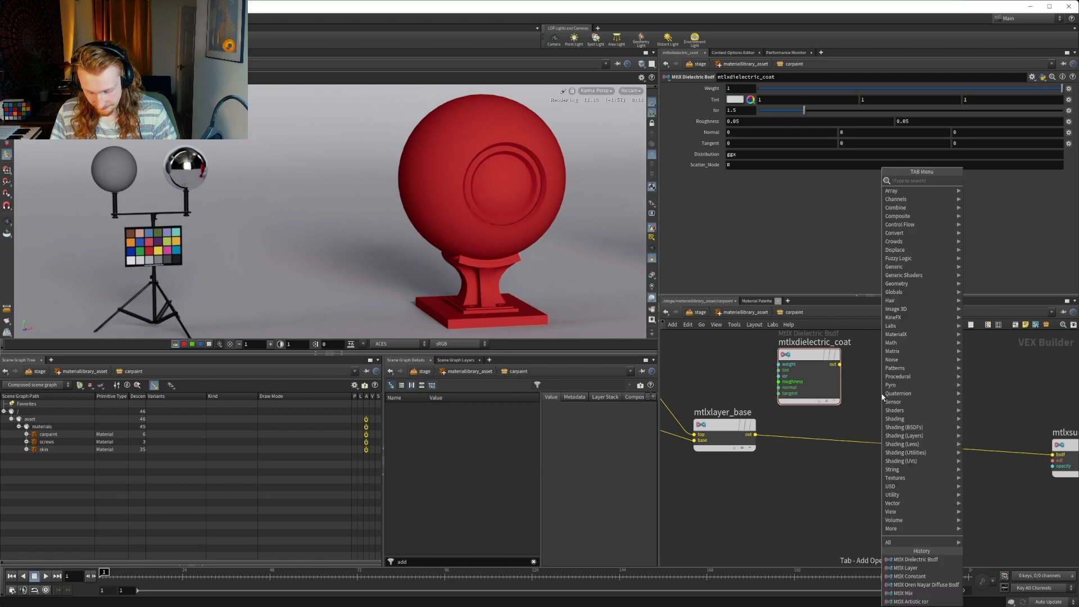
pyautogui.write('layer')
pyautogui.press('Down')
pyautogui.press('Down')
pyautogui.press('Down')
pyautogui.press('Down')
pyautogui.press('Down')
pyautogui.press('Down')
pyautogui.press('Down')
pyautogui.press('Down')
pyautogui.press('Down')
pyautogui.press('Down')
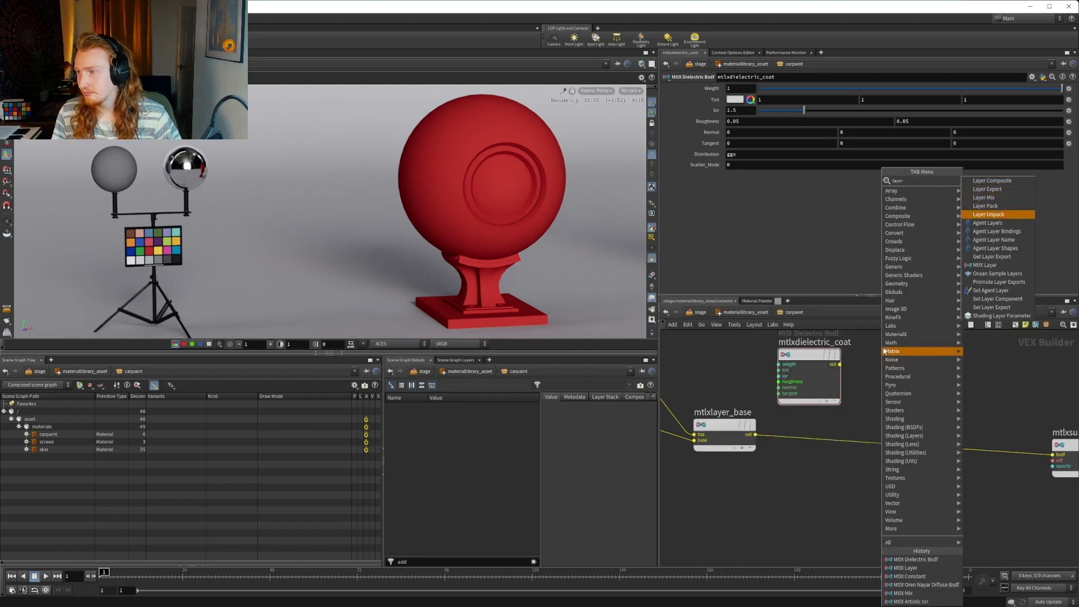
pyautogui.press('Return')
pyautogui.click(908, 388)
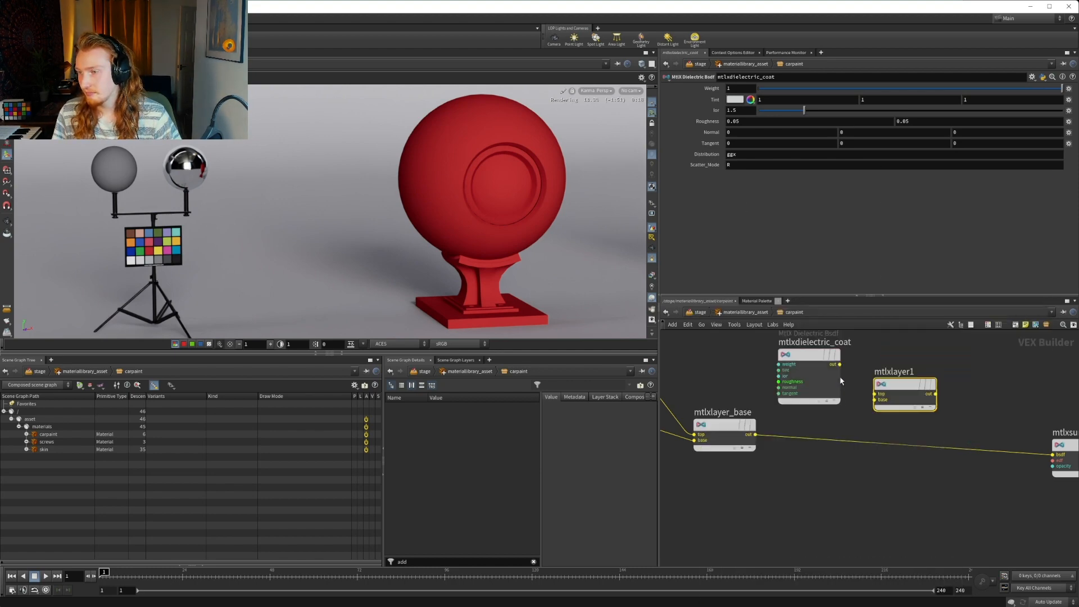
# Add an MtlX HSV to RGB node and insert it between mtlxconstant_base and the tint input of mtlxdielectric_base
pyautogui.moveTo(683, 388); pyautogui.dragTo(890, 421, button='middle')
pyautogui.moveTo(742, 398); pyautogui.dragTo(927, 378, button='middle')
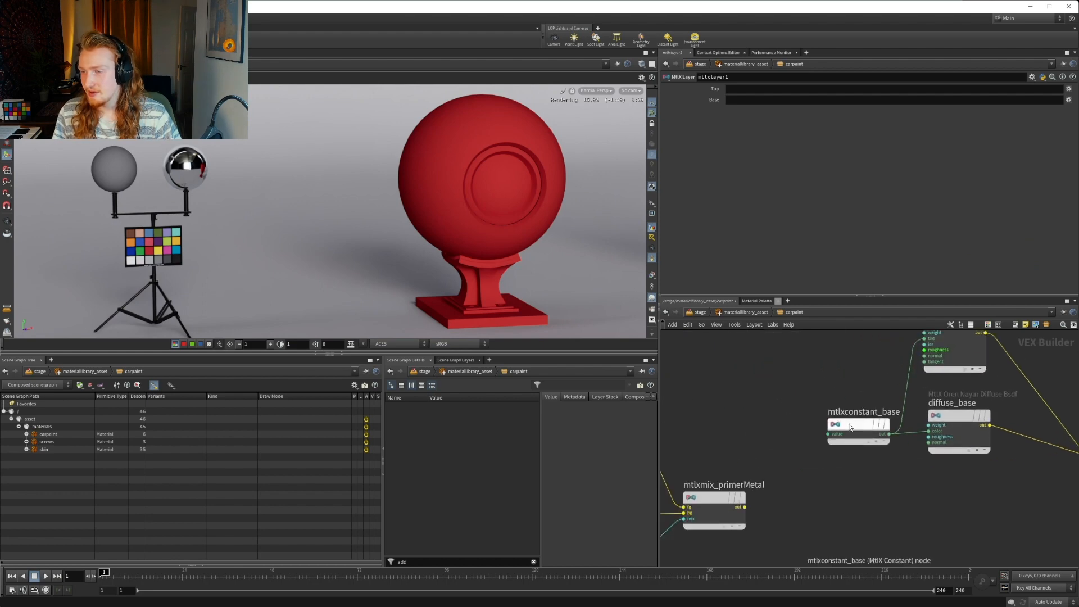
pyautogui.moveTo(860, 433); pyautogui.dragTo(767, 437)
pyautogui.press('Tab')
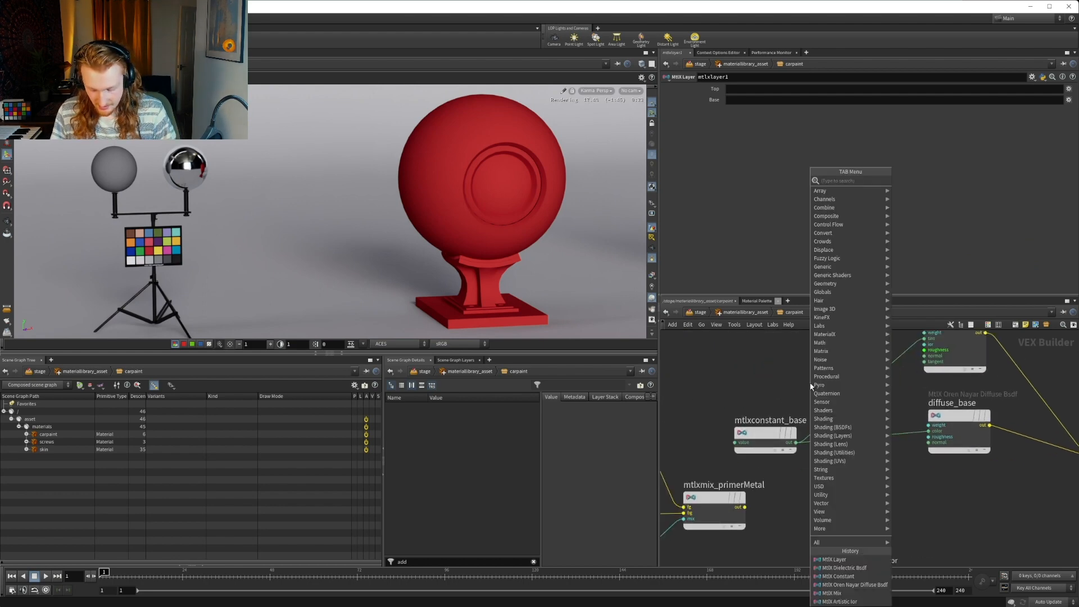
pyautogui.write('hs')
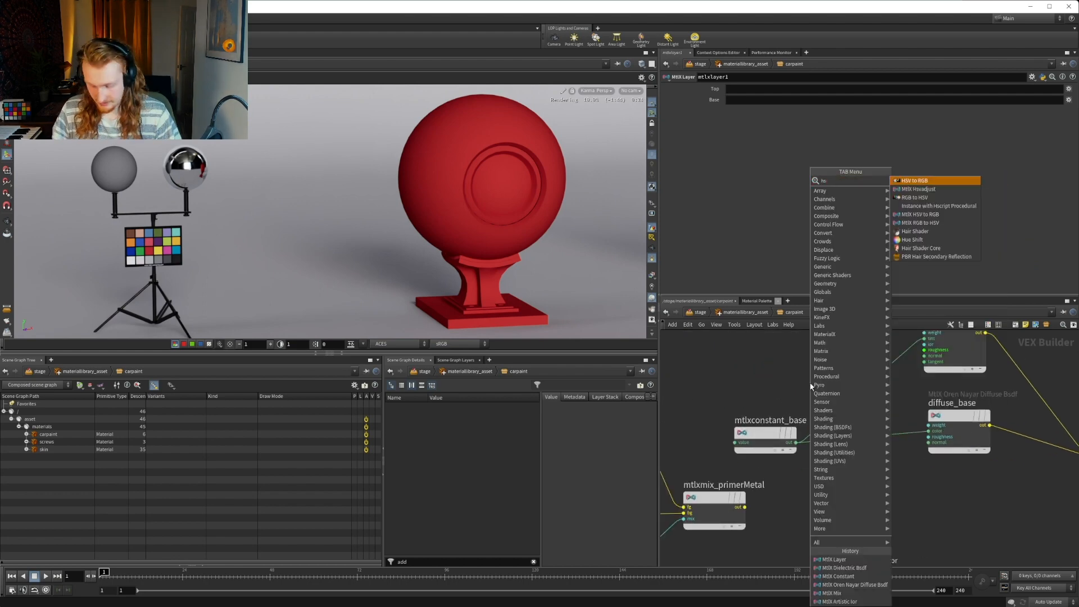
pyautogui.write('v')
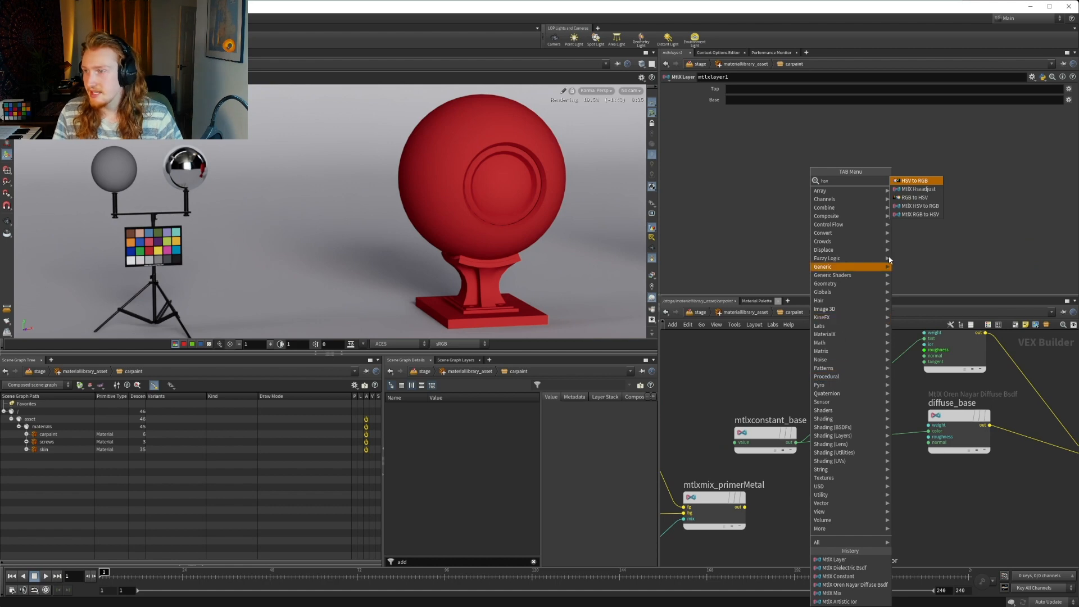
pyautogui.click(906, 212)
pyautogui.click(837, 388)
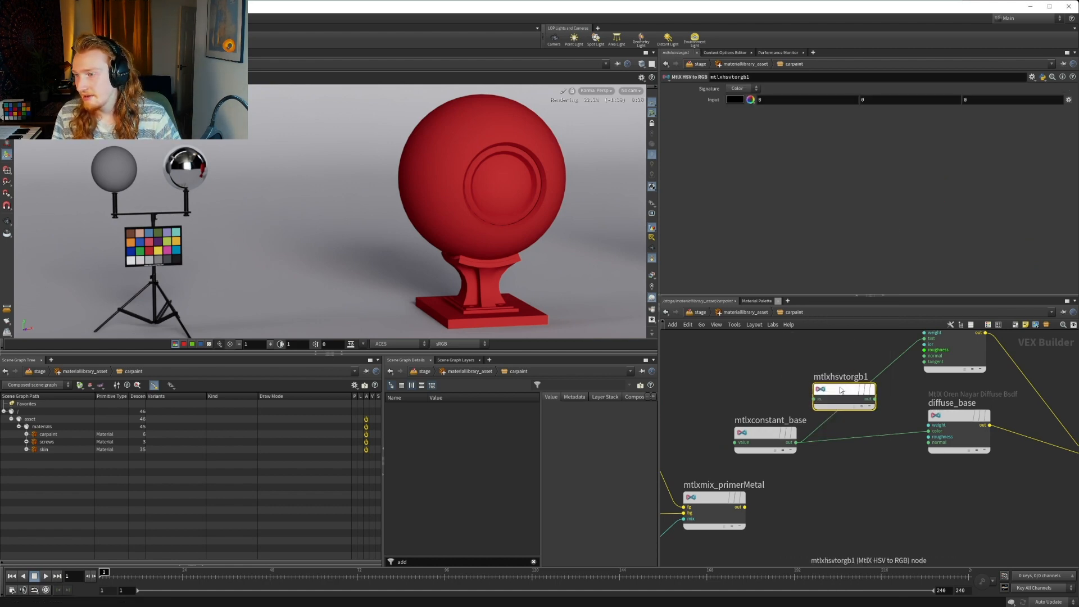
pyautogui.moveTo(841, 389)
pyautogui.mouseDown()
pyautogui.moveTo(854, 383)
pyautogui.moveTo(842, 381)
pyautogui.mouseUp()
pyautogui.moveTo(853, 377)
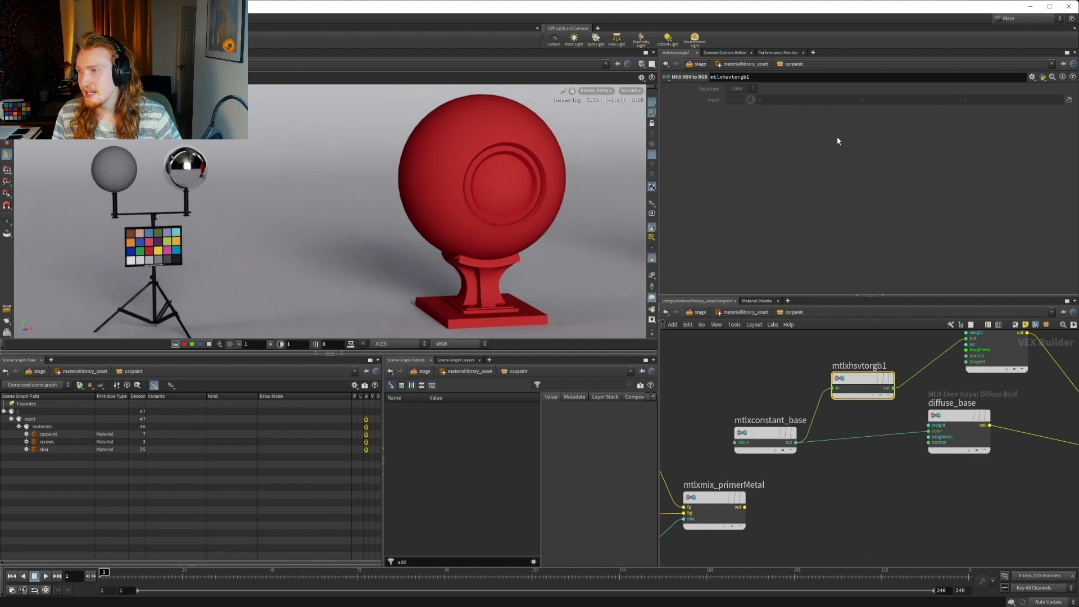
# Replace the MtlX HSV to RGB node with an MtlX Hsvadjust node between mtlxconstant_base and mtlxdielectric_base
pyautogui.press('Delete')
pyautogui.moveTo(840, 378); pyautogui.dragTo(786, 399, button='middle')
pyautogui.press('Tab')
pyautogui.write('h')
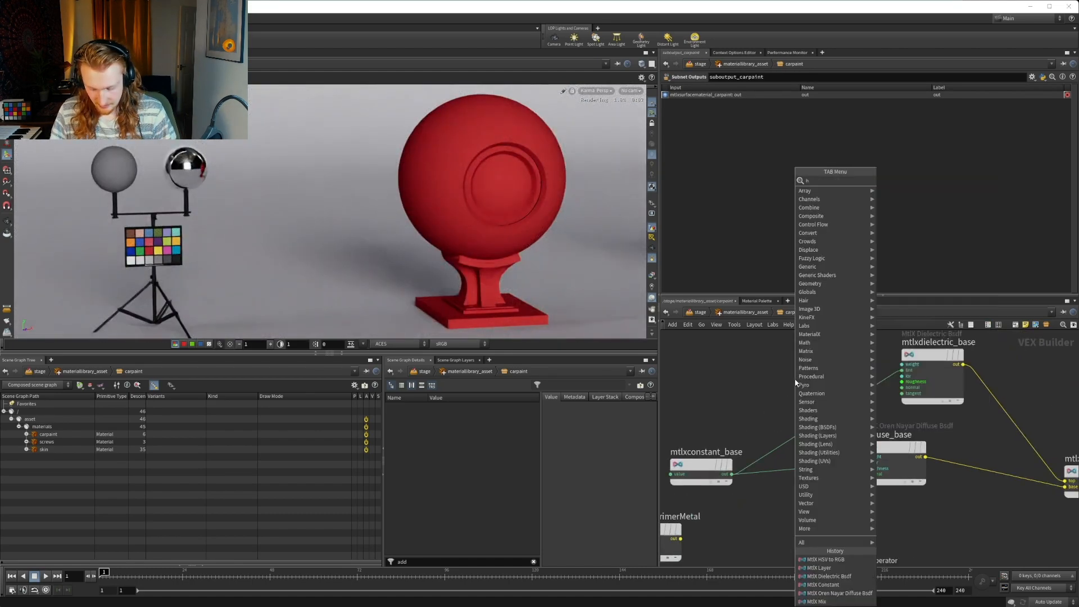
pyautogui.write('sv')
pyautogui.press('Down')
pyautogui.press('Down')
pyautogui.press('Up')
pyautogui.press('Return')
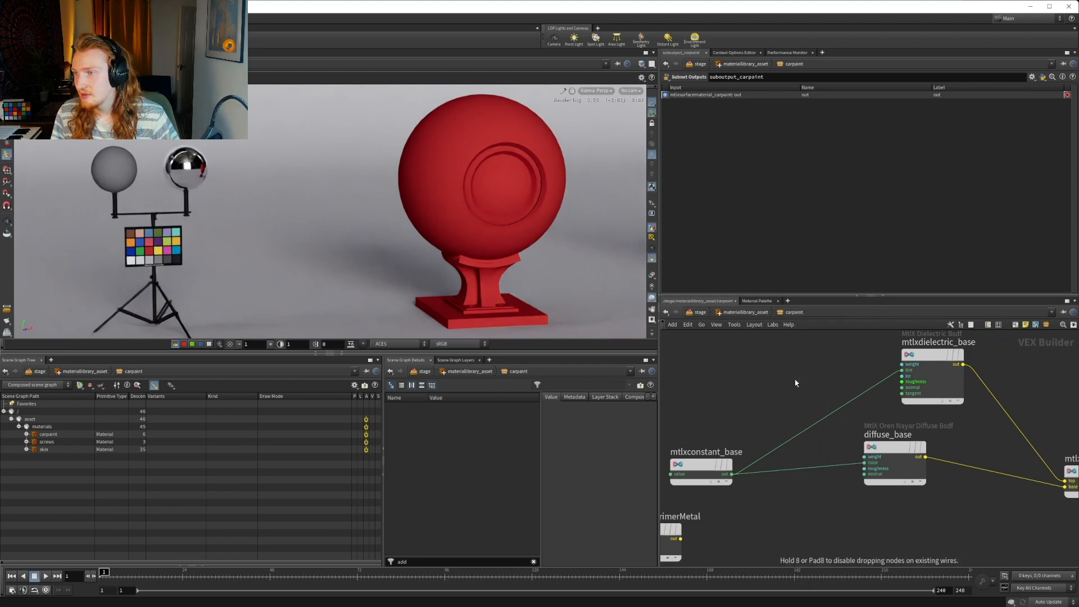
pyautogui.click(795, 383)
# Wire mtlxconstant_base into the in input of mtlxhsvadjust1 and its output into the tint of mtlxdielectric_base
pyautogui.click(732, 474)
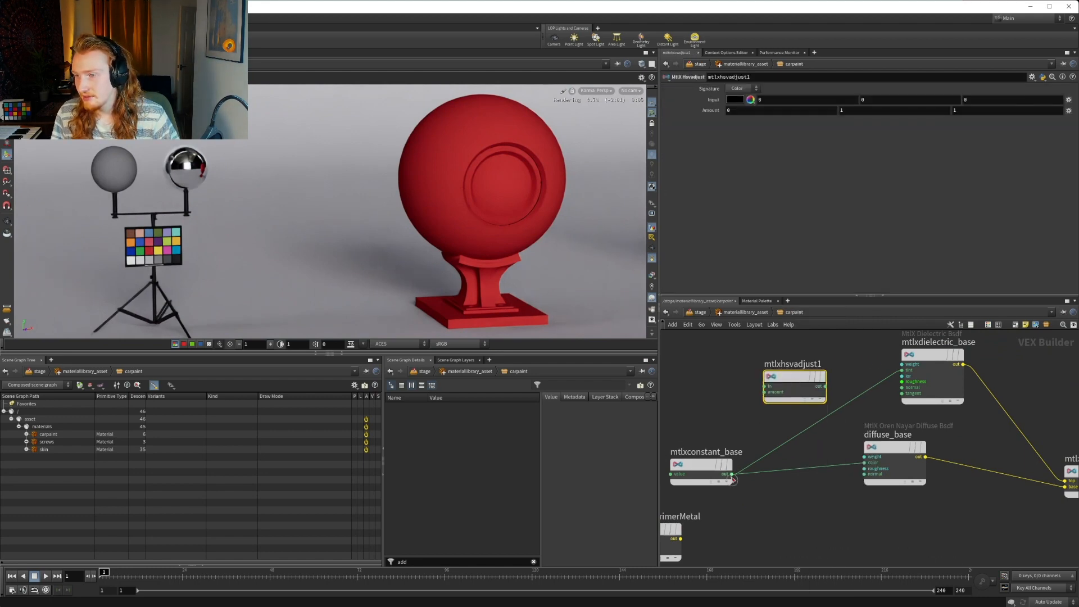
pyautogui.click(765, 386)
pyautogui.click(824, 387)
pyautogui.click(910, 371)
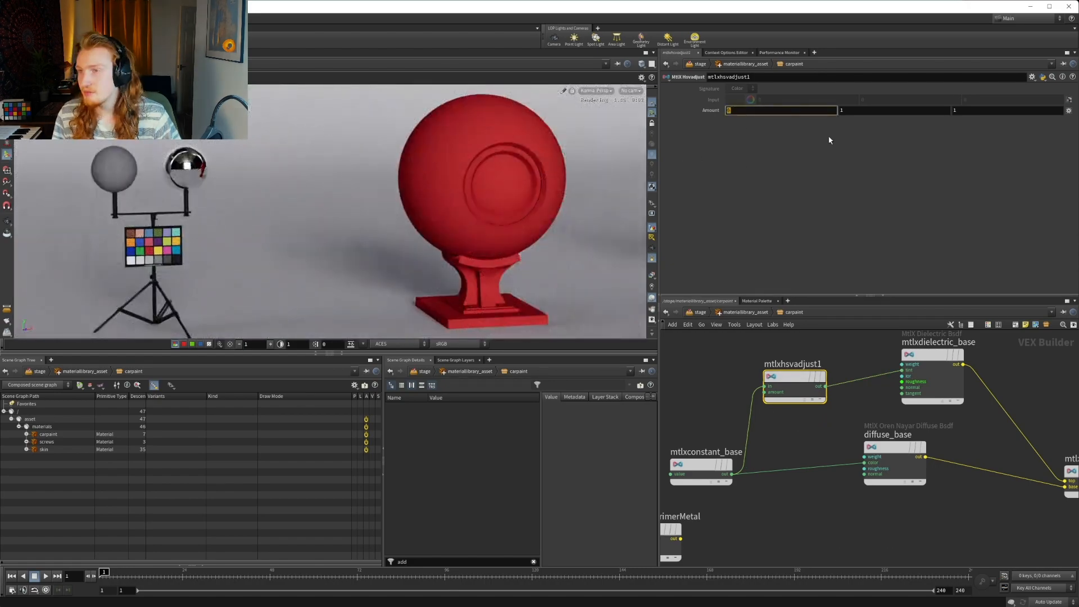
# Try a hue amount of 0 with saturation and value amounts of 2 on mtlxhsvadjust1
pyautogui.click(860, 115)
pyautogui.click(744, 111)
pyautogui.press('BackSpace')
pyautogui.write('0')
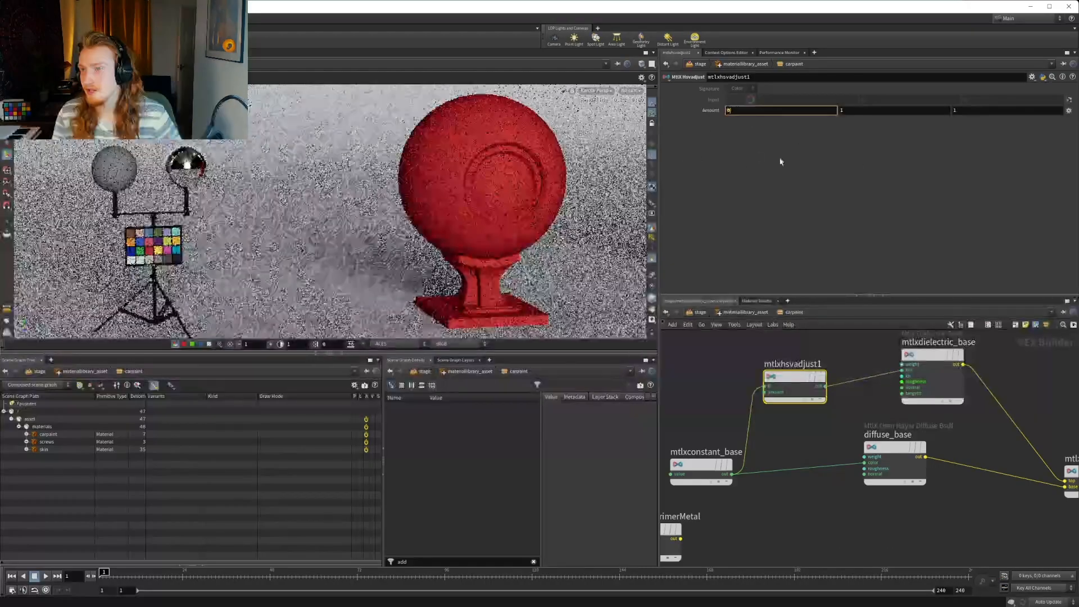
pyautogui.click(866, 108)
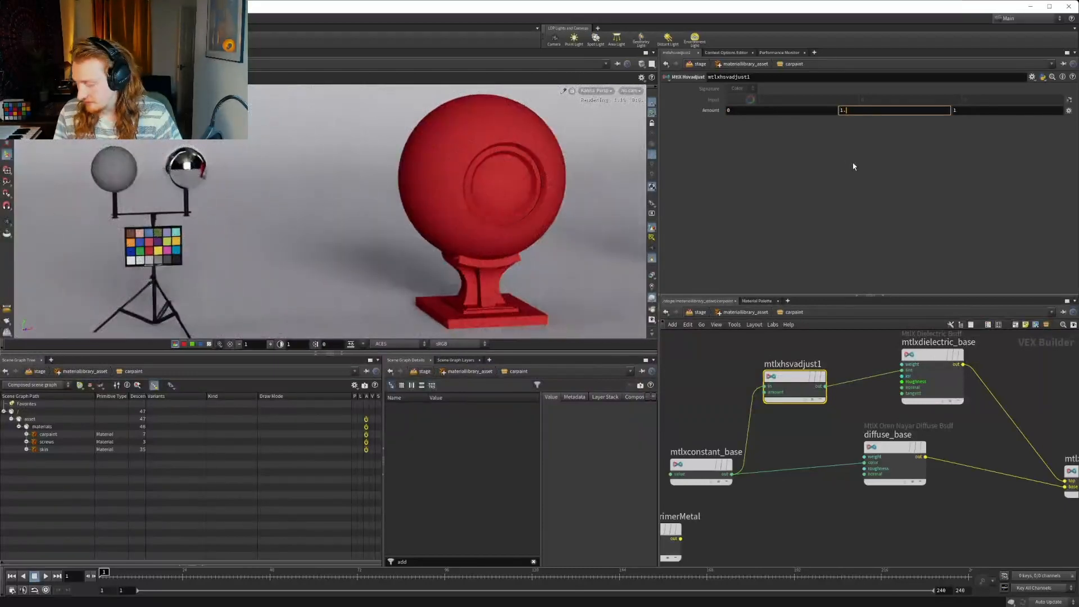
pyautogui.write('2')
pyautogui.press('Return')
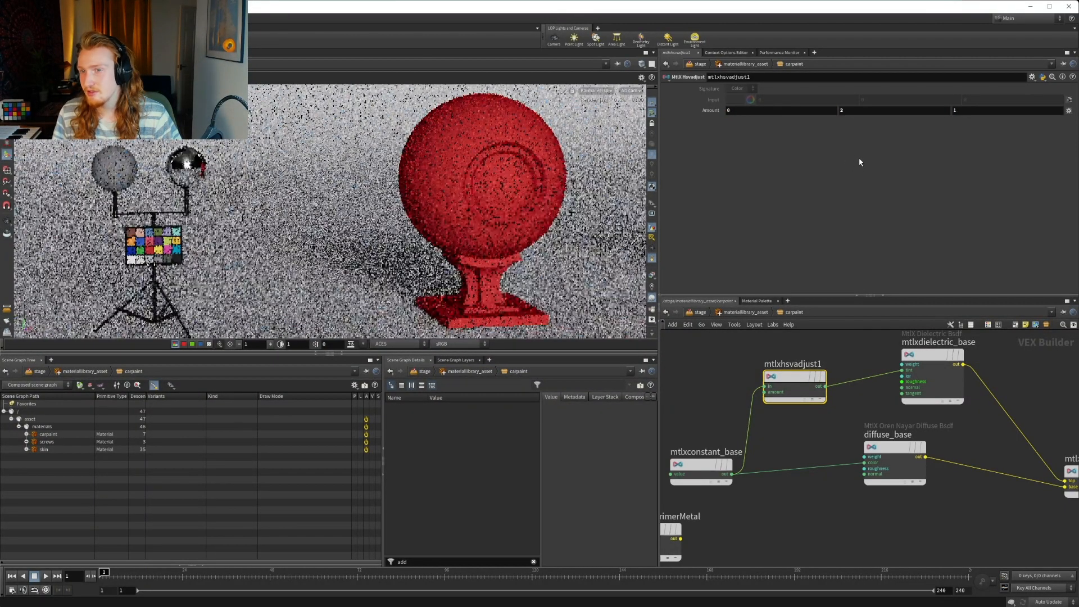
pyautogui.click(859, 111)
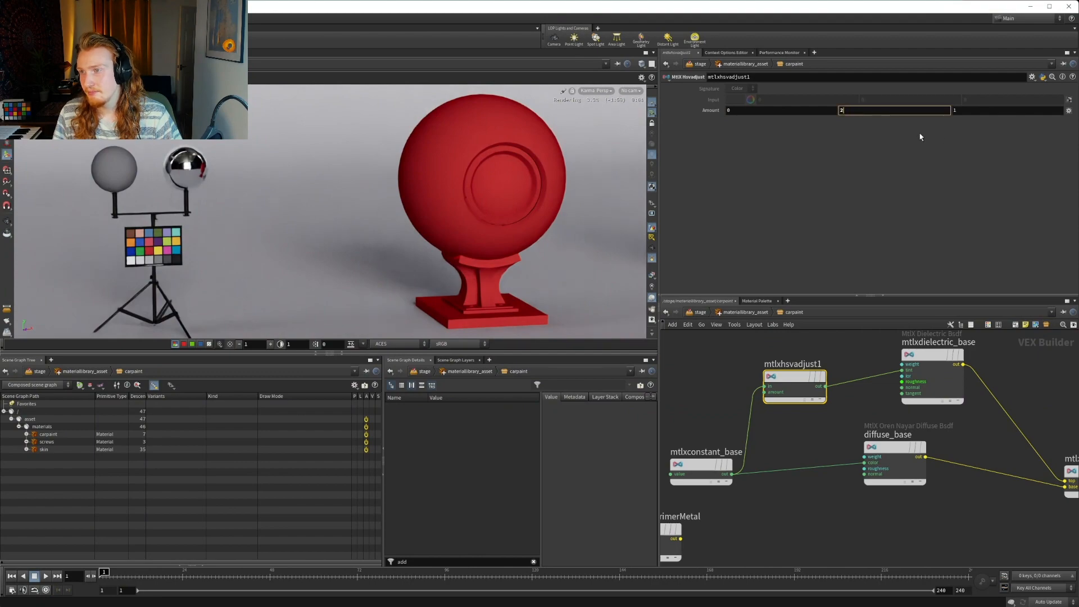
pyautogui.click(965, 111)
pyautogui.press('Return')
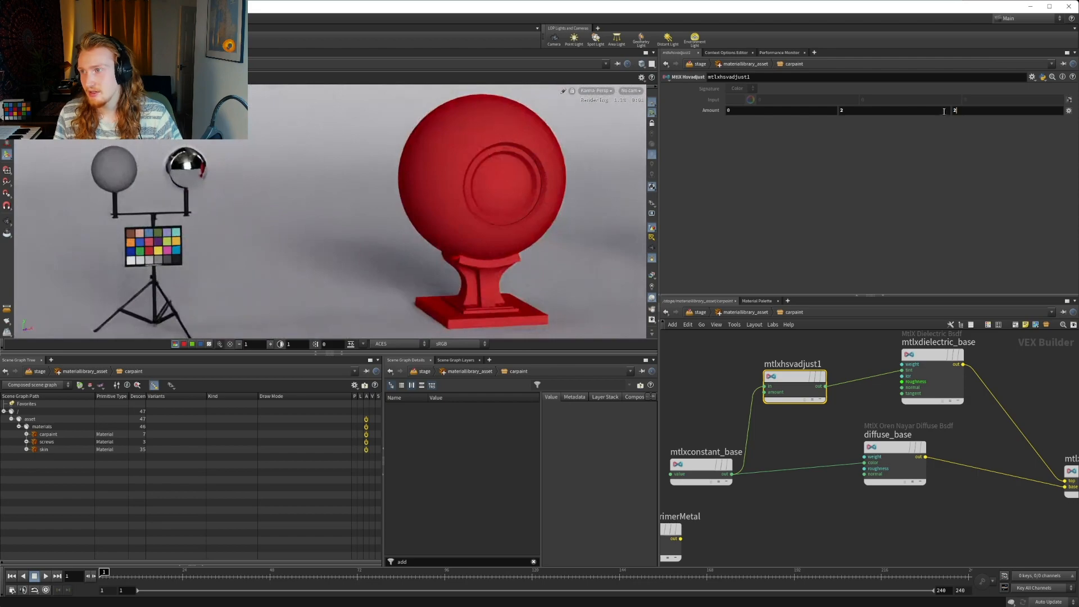
# Set the value and saturation amounts of mtlxhsvadjust1 to 0
pyautogui.press('BackSpace')
pyautogui.write('0')
pyautogui.press('Return')
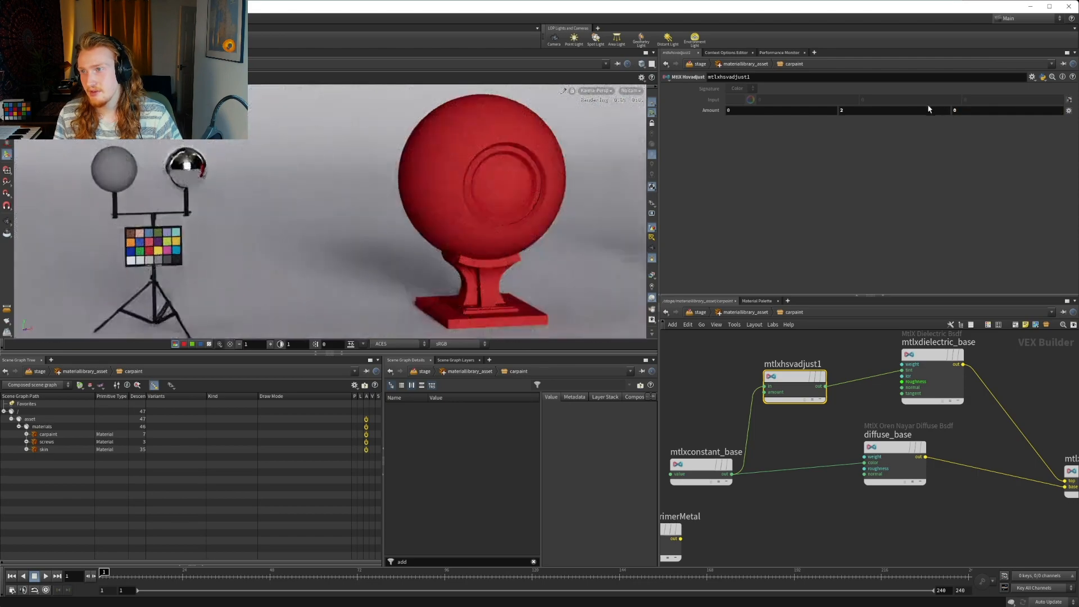
pyautogui.press('BackSpace')
pyautogui.write('0')
pyautogui.press('Return')
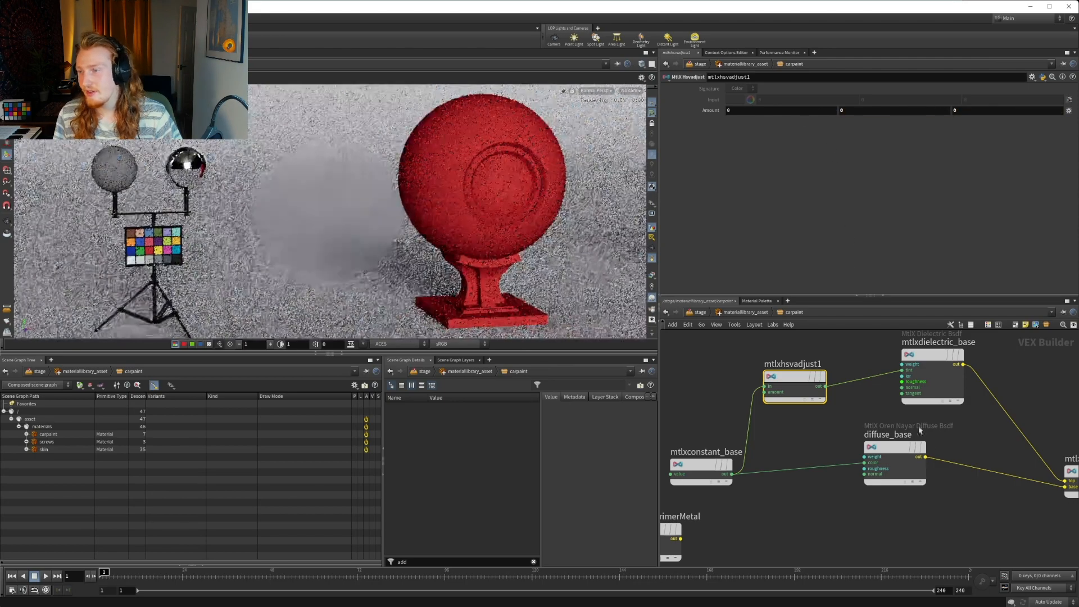
# Set both roughness components of mtlxdielectric_base to 0.2
pyautogui.moveTo(965, 462); pyautogui.dragTo(812, 442, button='middle')
pyautogui.moveTo(898, 412); pyautogui.dragTo(904, 429, button='middle')
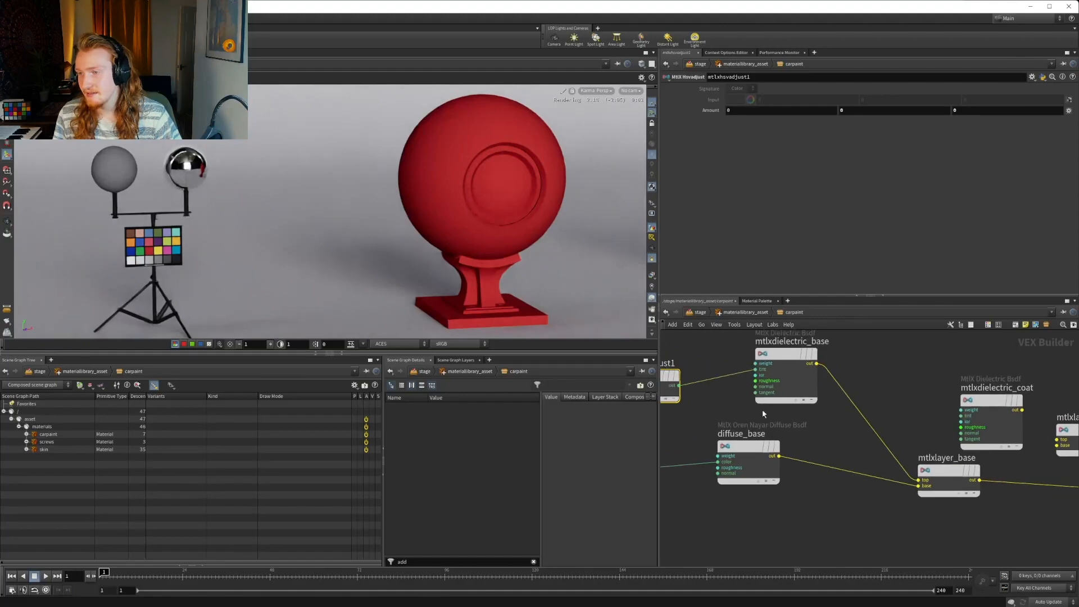
pyautogui.moveTo(764, 414); pyautogui.dragTo(858, 435, button='middle')
pyautogui.click(865, 374)
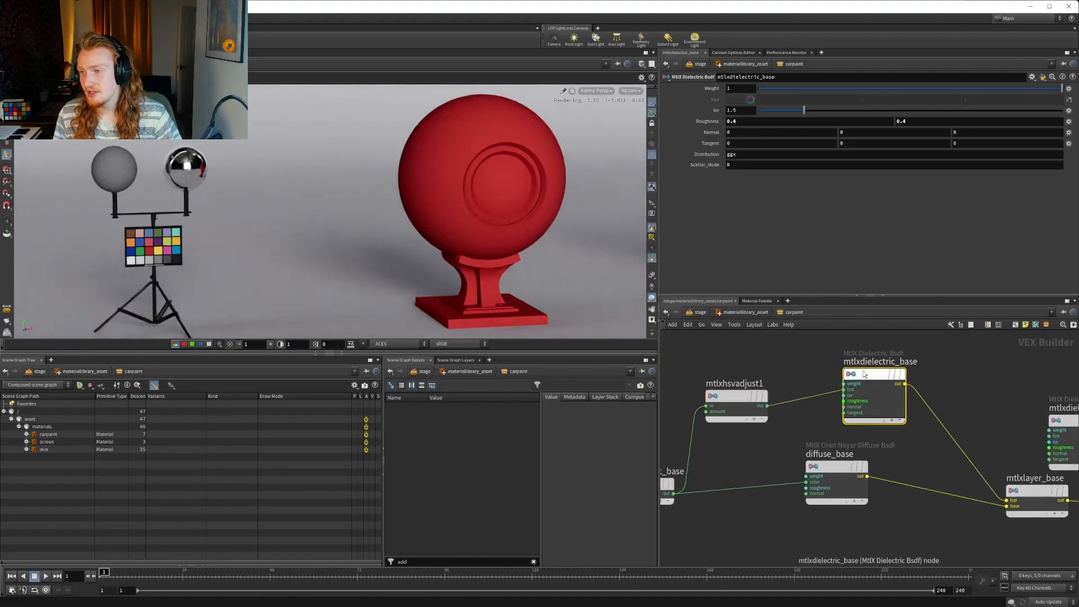
pyautogui.moveTo(795, 358); pyautogui.dragTo(831, 366, button='middle')
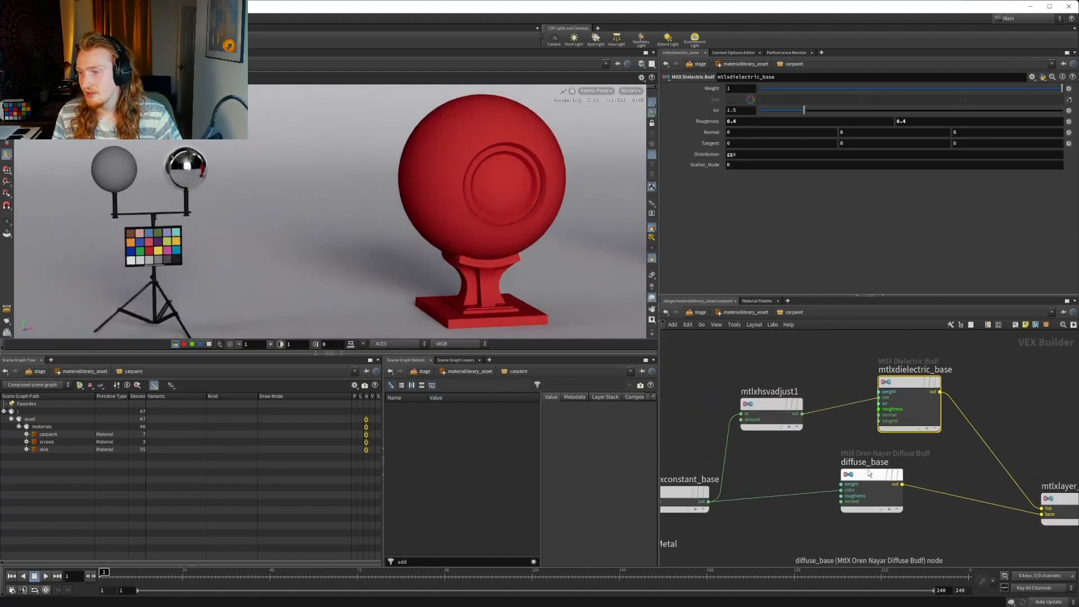
pyautogui.moveTo(899, 386)
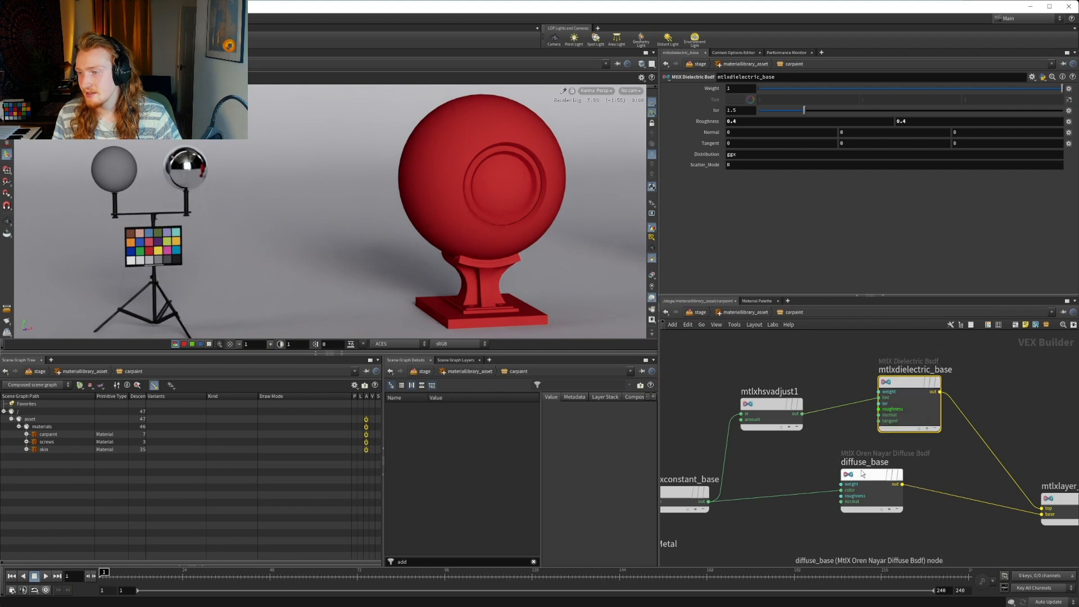
pyautogui.moveTo(763, 405)
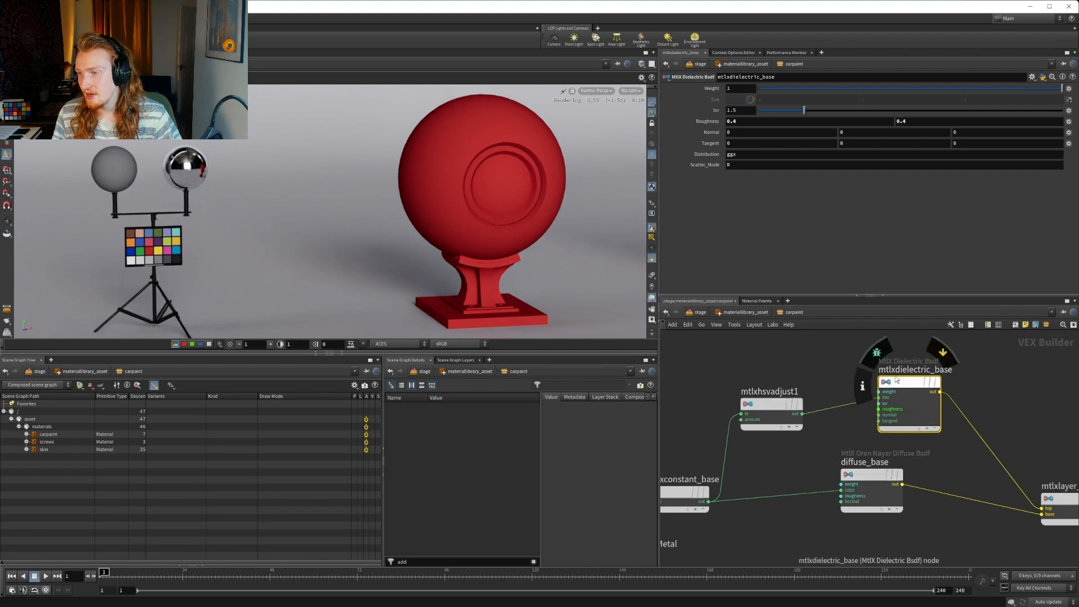
pyautogui.click(763, 122)
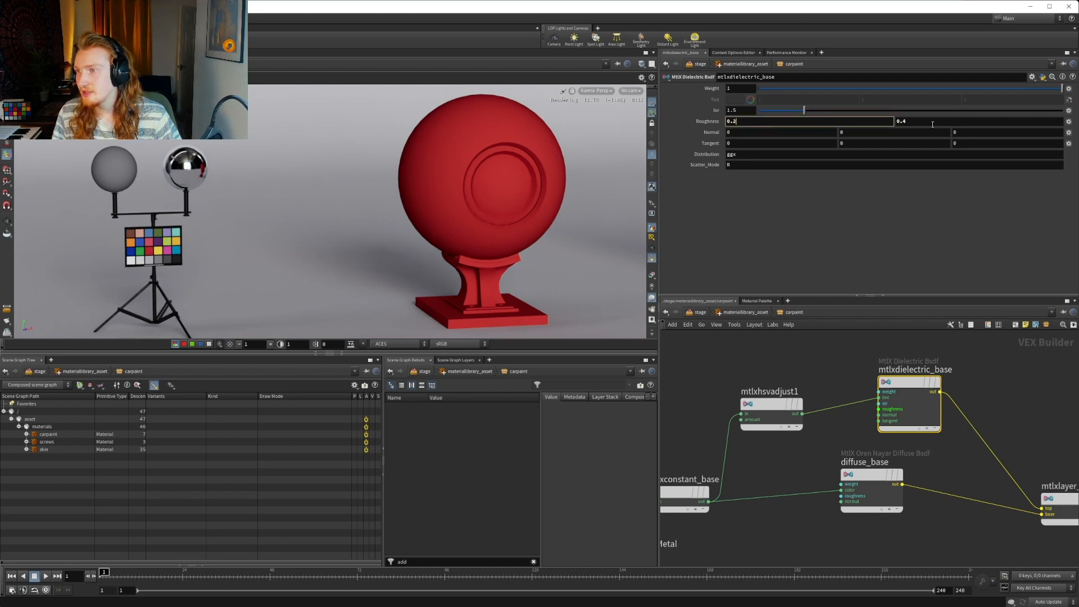
pyautogui.write('0.2')
pyautogui.press('Return')
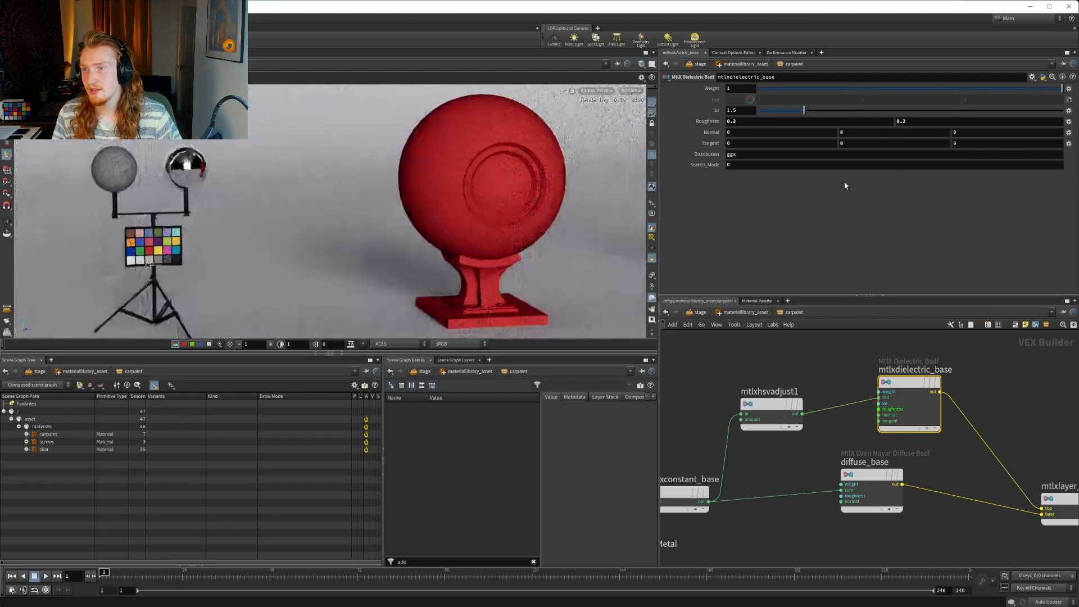
# Set the saturation and value amounts of mtlxhsvadjust1 back to 1
pyautogui.click(771, 405)
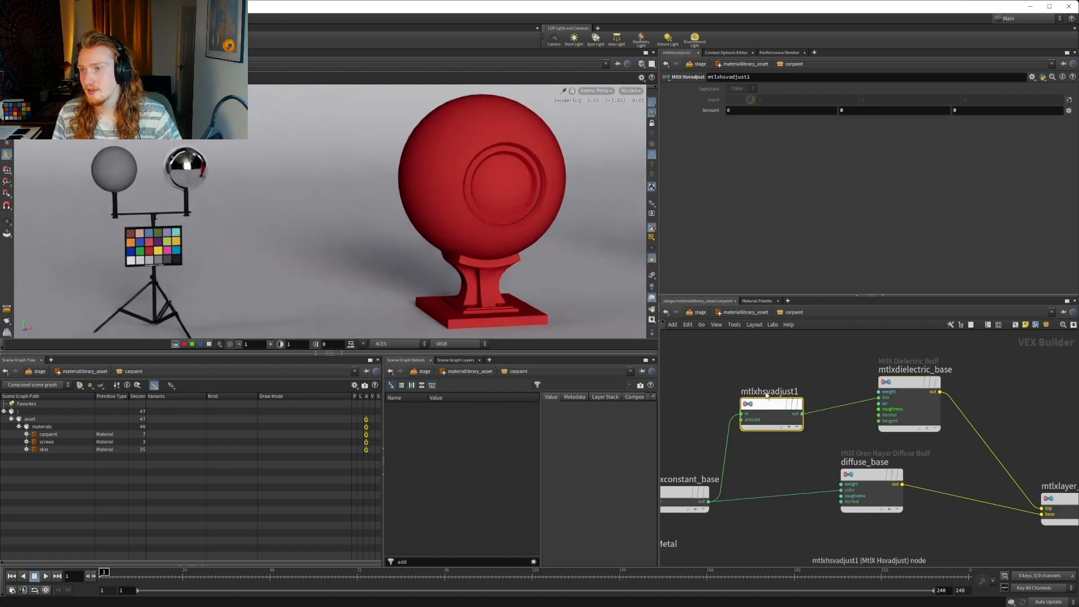
pyautogui.write('1')
pyautogui.press('Return')
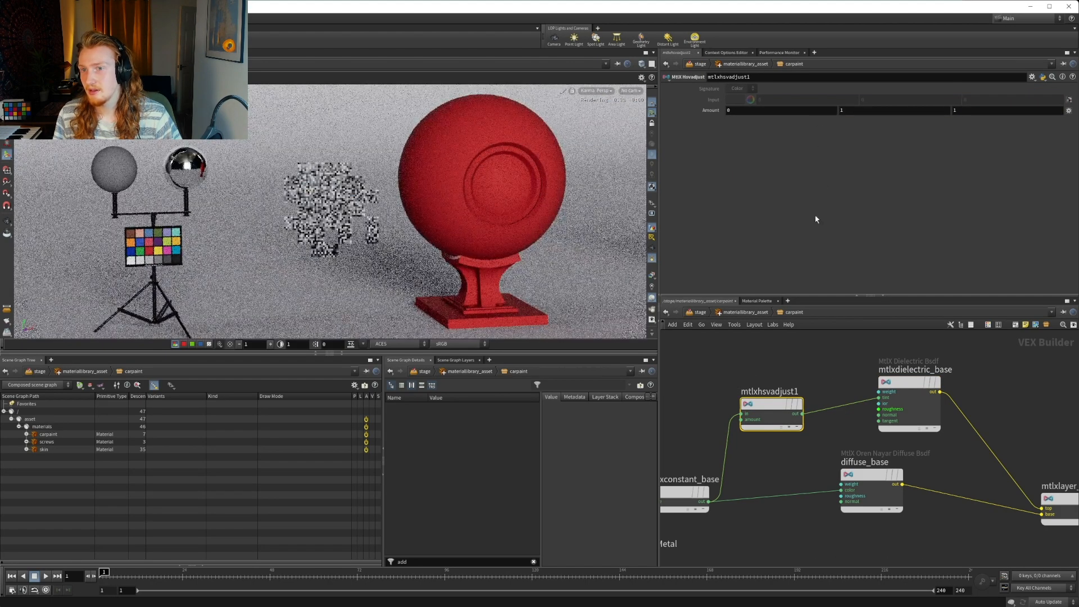
# Brighten the mtlxconstant_base color to a brightness of 1, giving RGB 1, 0.22725, 0.157
pyautogui.click(675, 492)
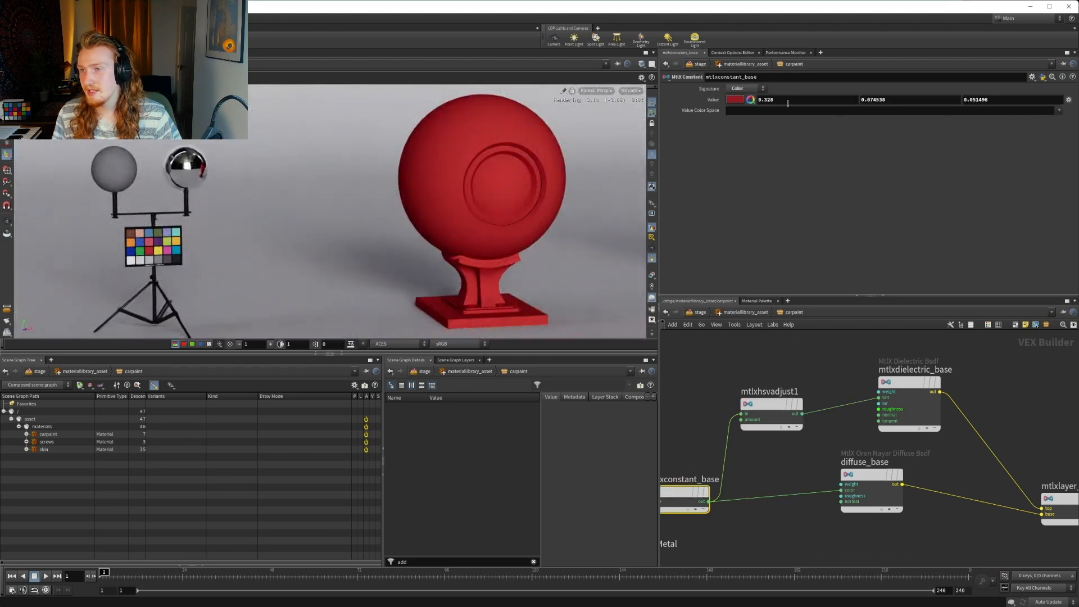
pyautogui.click(733, 100)
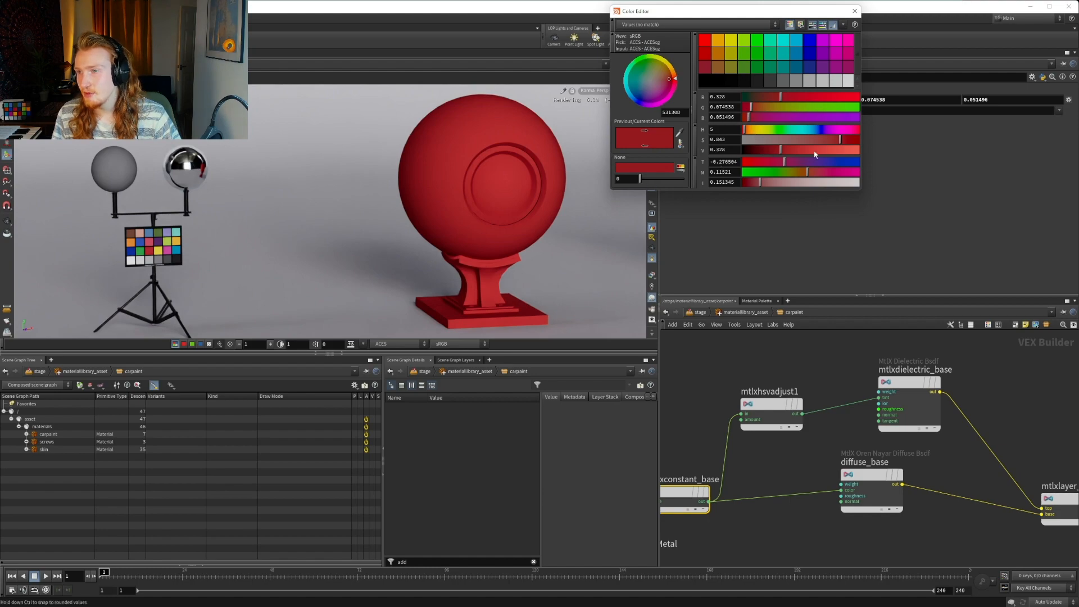
pyautogui.moveTo(887, 154); pyautogui.dragTo(888, 151)
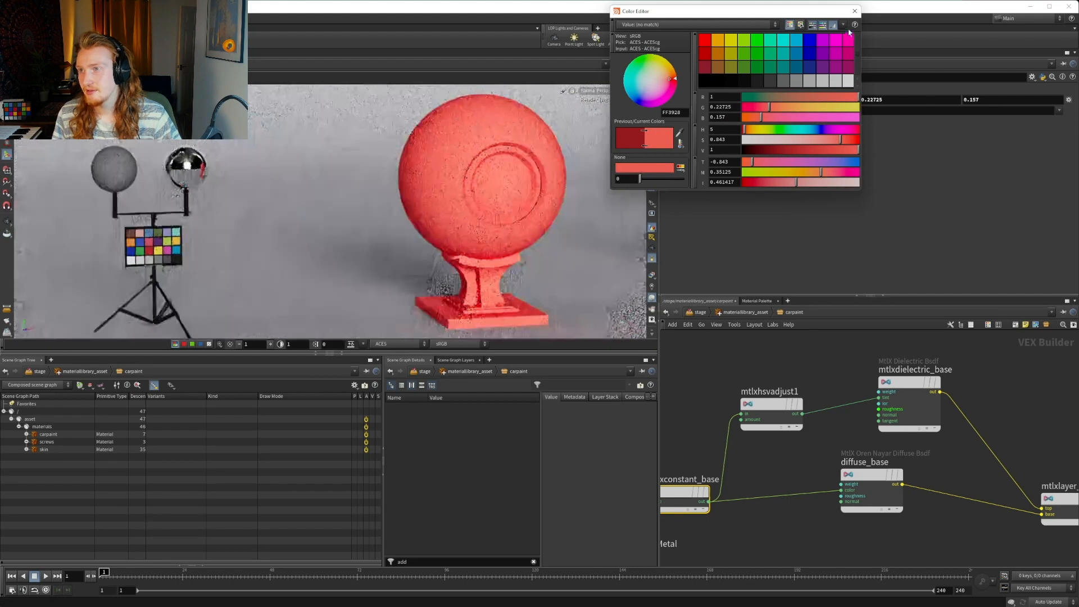
pyautogui.click(854, 12)
# Try a saturation amount of 0.5 on mtlxhsvadjust1 and return it to 1
pyautogui.moveTo(863, 375); pyautogui.dragTo(838, 376, button='middle')
pyautogui.click(856, 373)
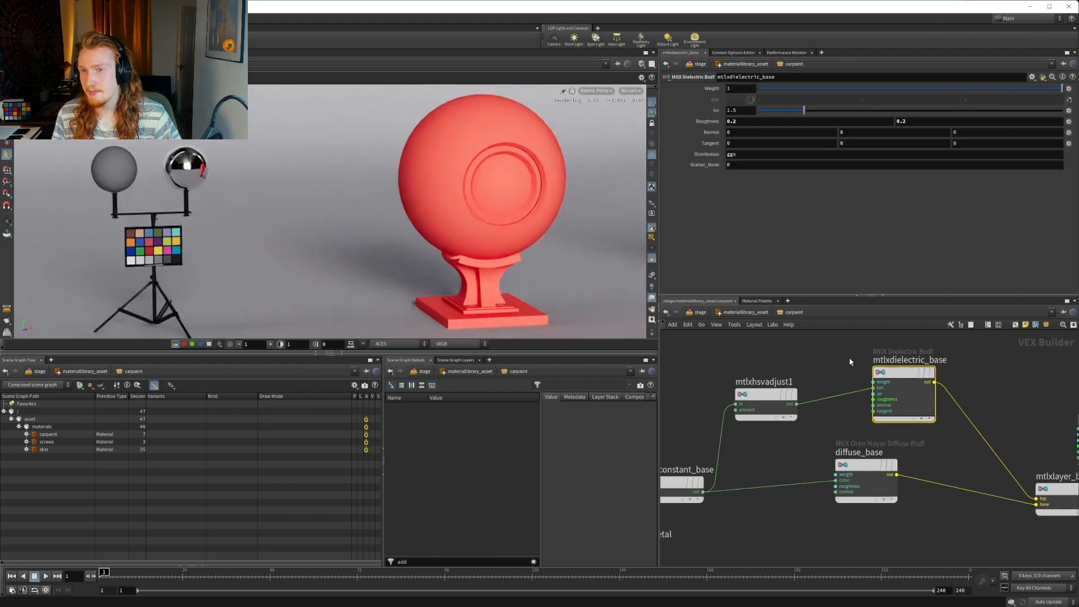
pyautogui.click(766, 394)
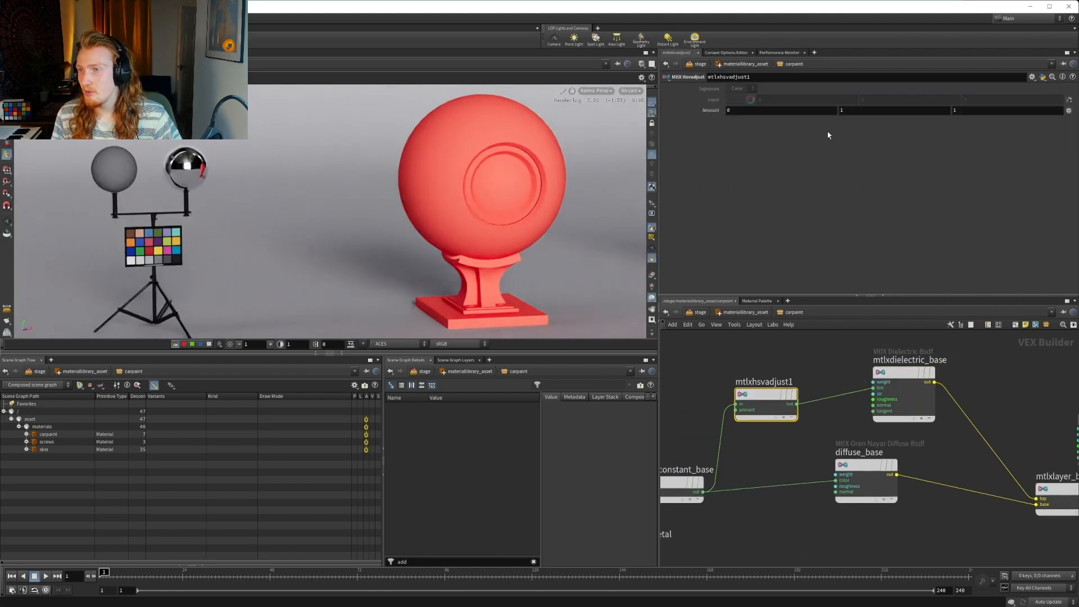
pyautogui.click(958, 110)
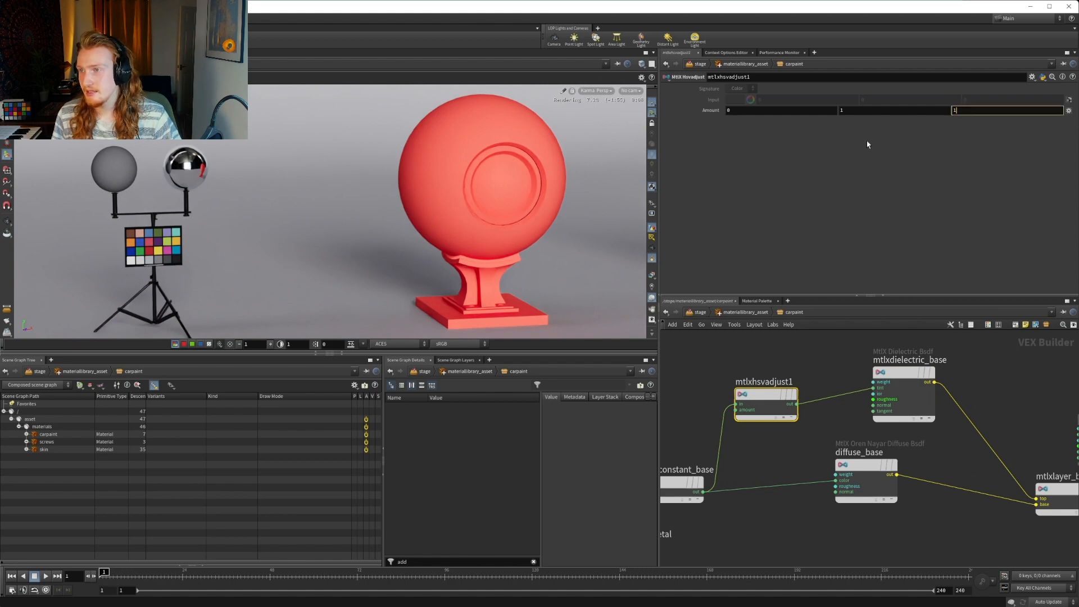
pyautogui.click(869, 112)
pyautogui.write('0.')
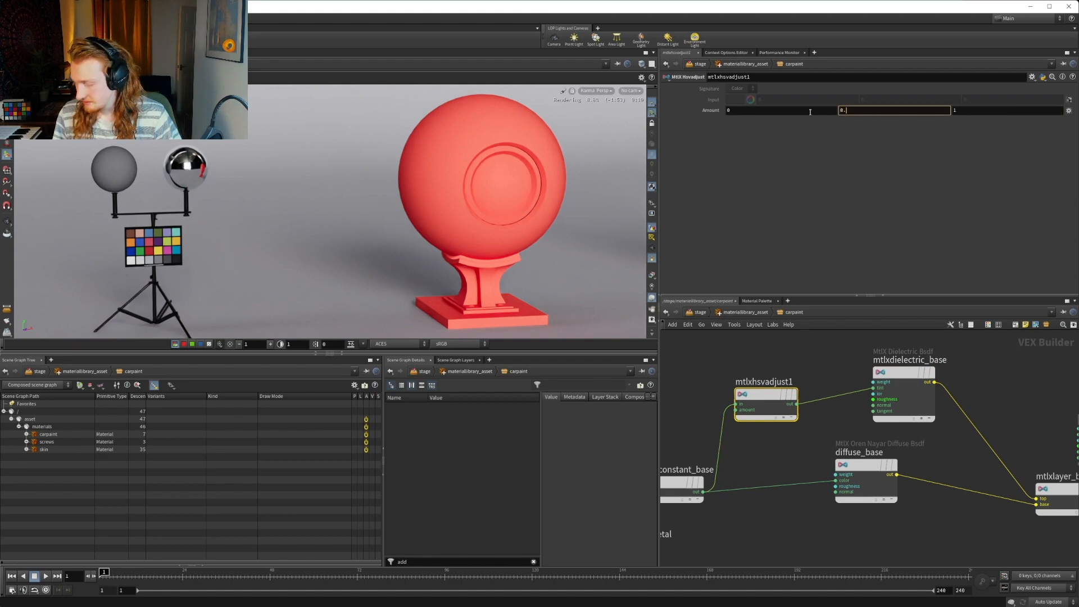
pyautogui.write('5')
pyautogui.press('Return')
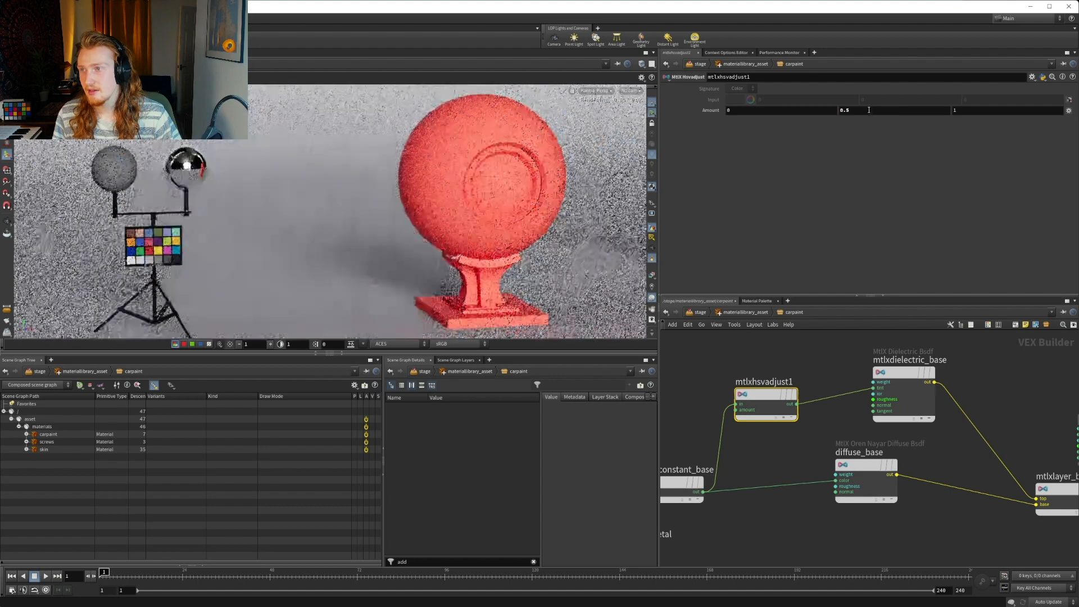
pyautogui.click(868, 110)
pyautogui.write('1')
pyautogui.press('Return')
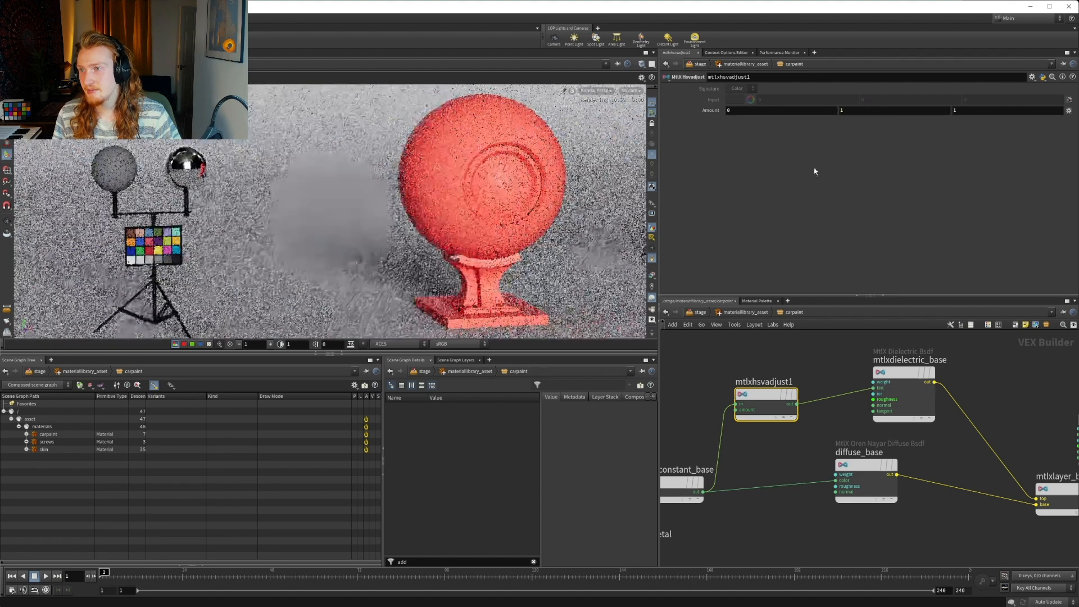
# Set both roughness components of mtlxdielectric_base to 0
pyautogui.click(900, 374)
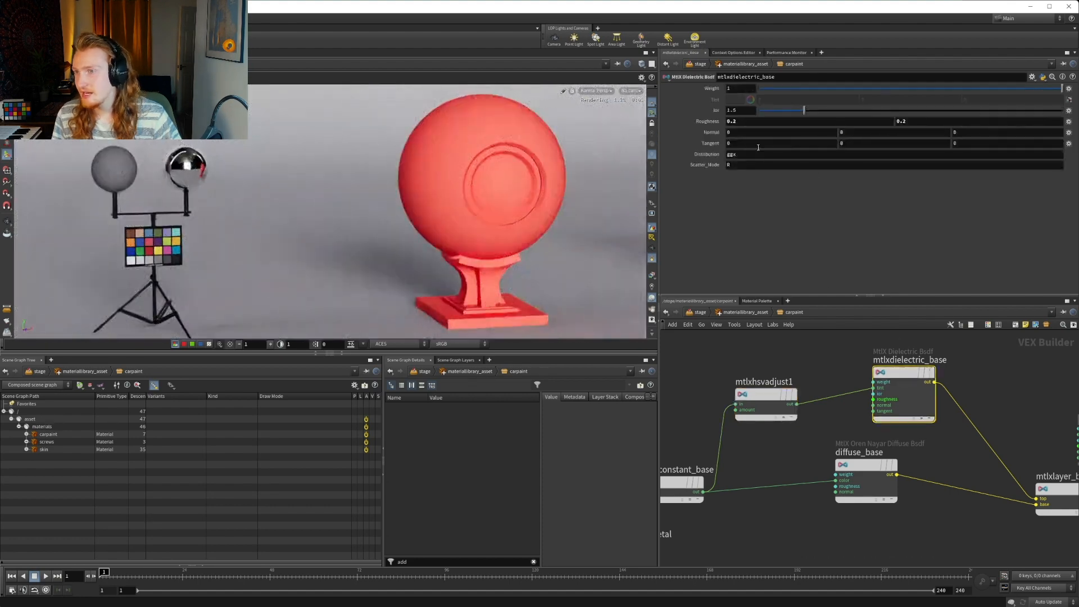
pyautogui.write('0')
pyautogui.press('Return')
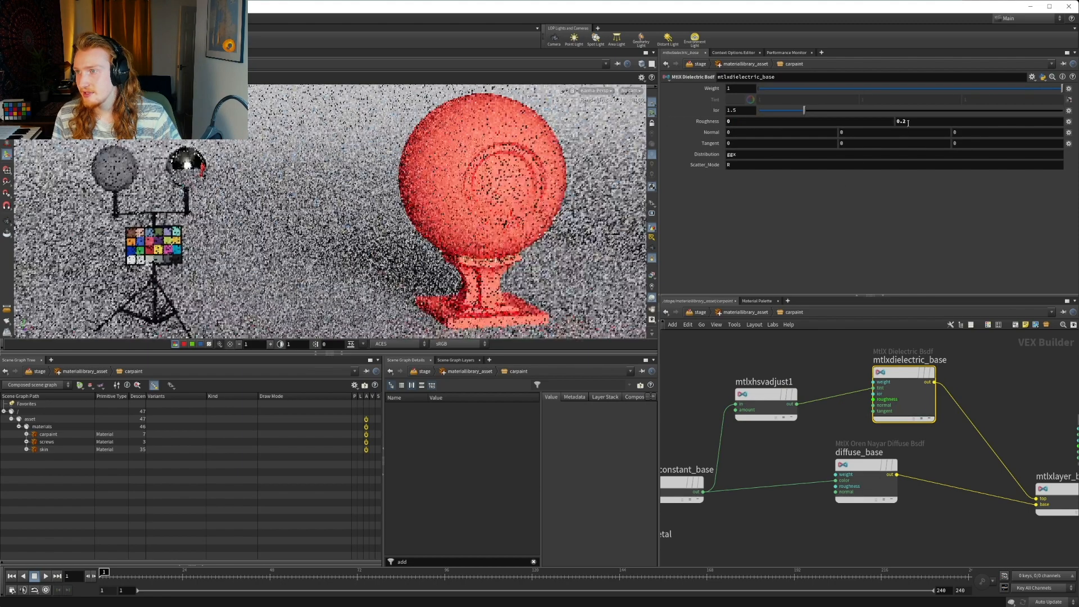
# Set the saturation amount of mtlxhsvadjust1 to 0
pyautogui.scroll(-5, 787, 389)
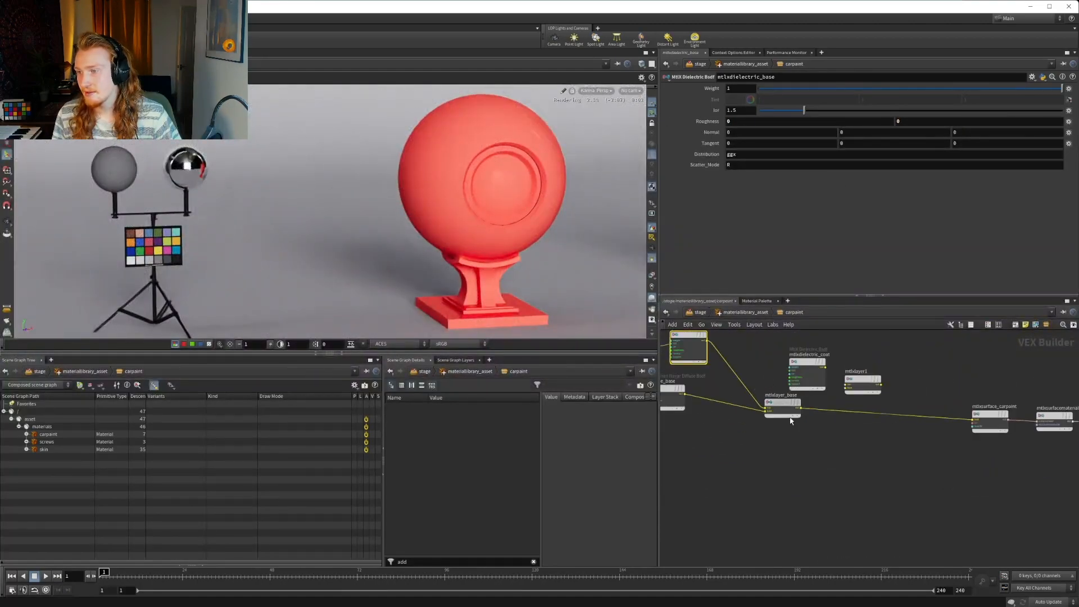
pyautogui.moveTo(783, 404); pyautogui.dragTo(793, 418)
pyautogui.moveTo(773, 379); pyautogui.dragTo(853, 400, button='middle')
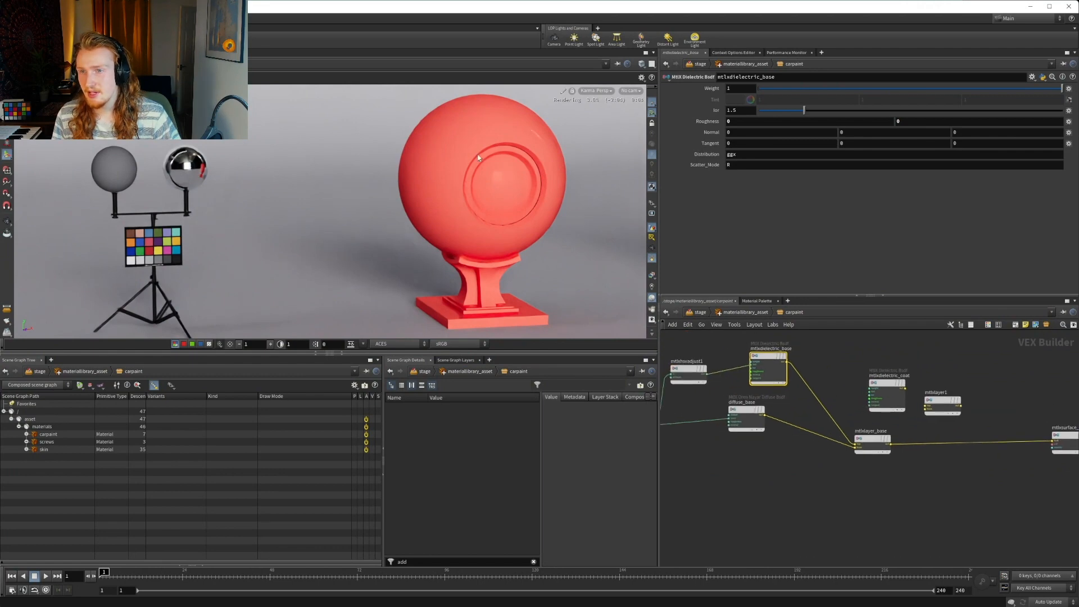
pyautogui.moveTo(675, 377); pyautogui.dragTo(776, 388, button='middle')
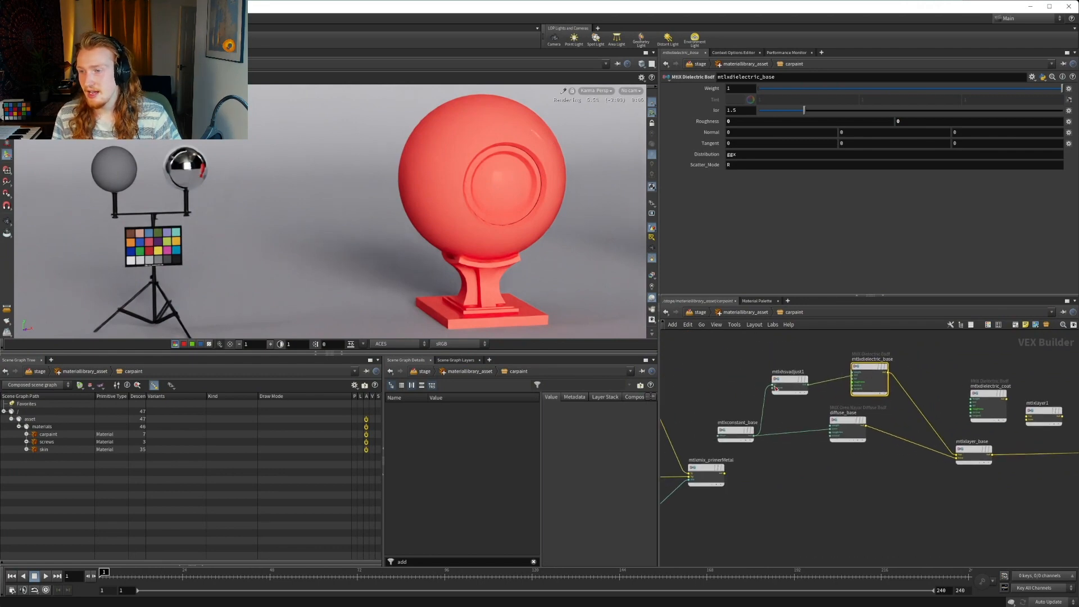
pyautogui.click(790, 380)
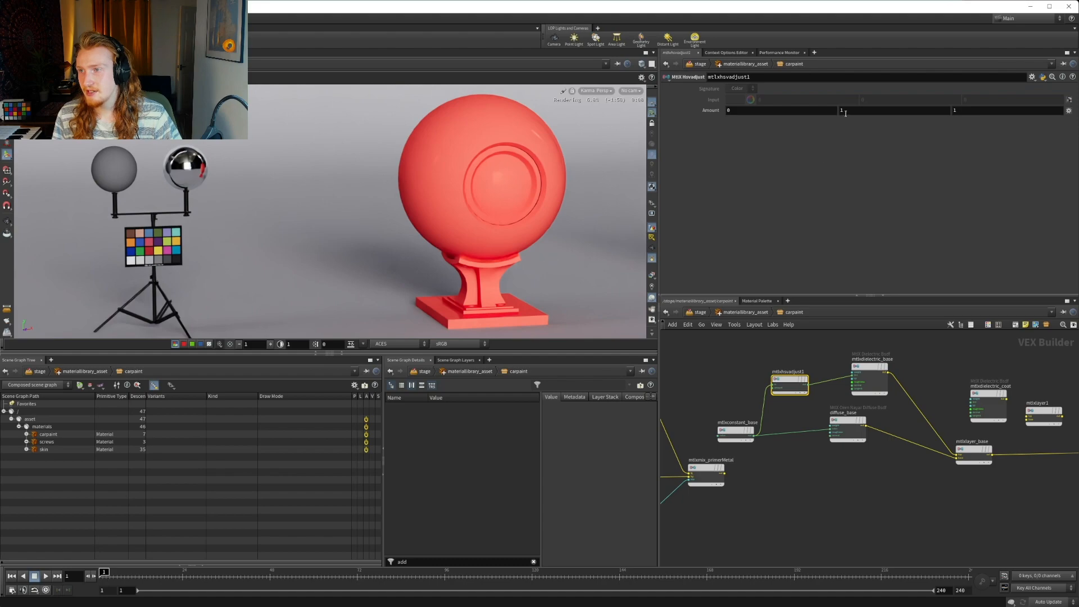
pyautogui.doubleClick(845, 113)
pyautogui.write('0')
pyautogui.press('Return')
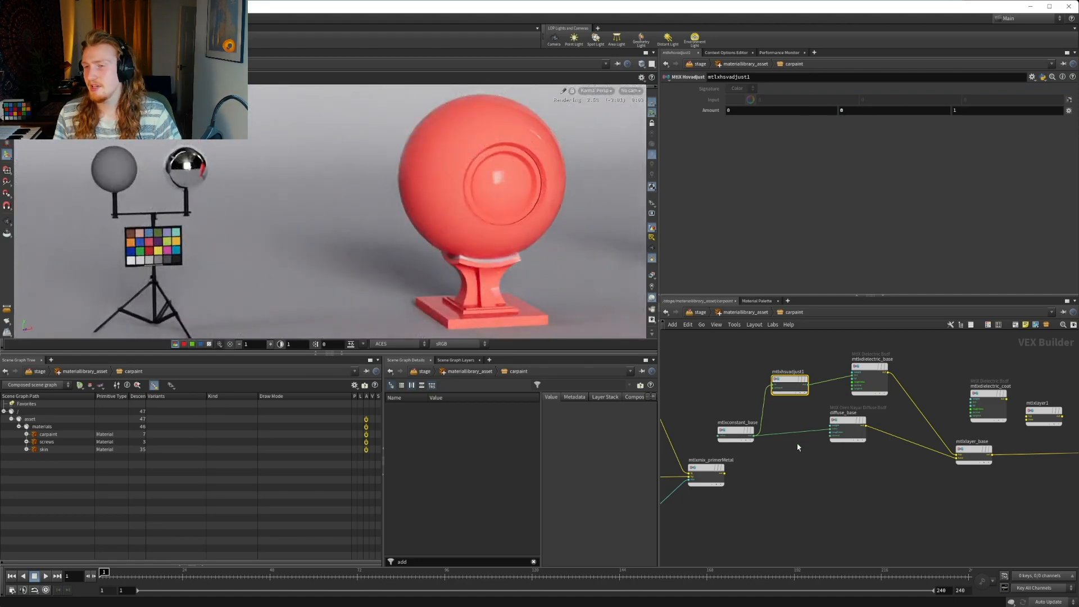
# Darken the mtlxconstant_base color to a brightness of 0.292, giving RGB 0.292, 0.066357, 0.045844
pyautogui.moveTo(809, 462); pyautogui.dragTo(907, 468, button='middle')
pyautogui.click(834, 440)
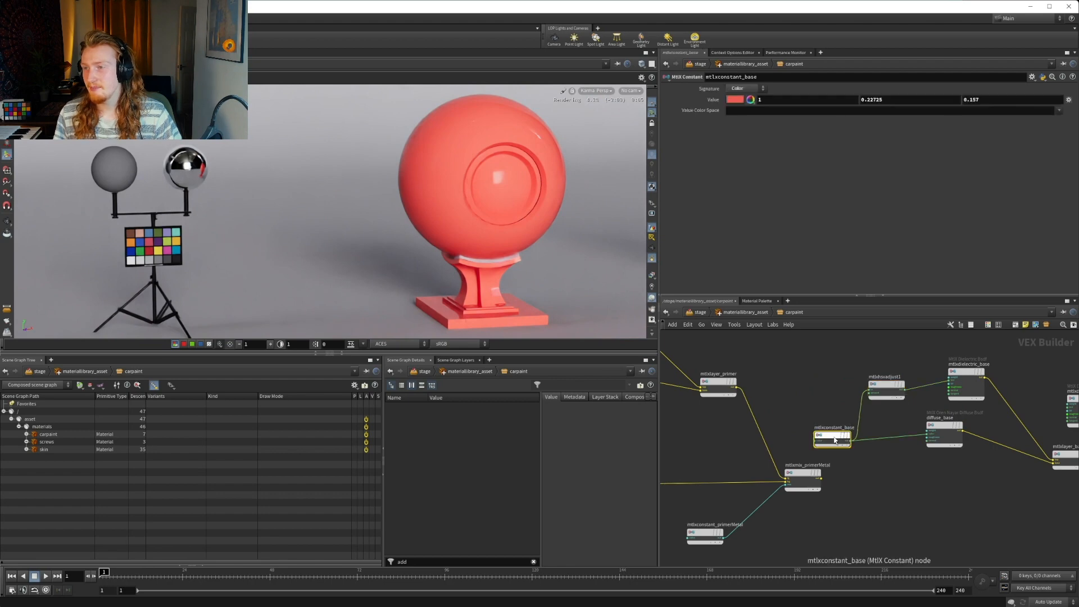
pyautogui.click(732, 101)
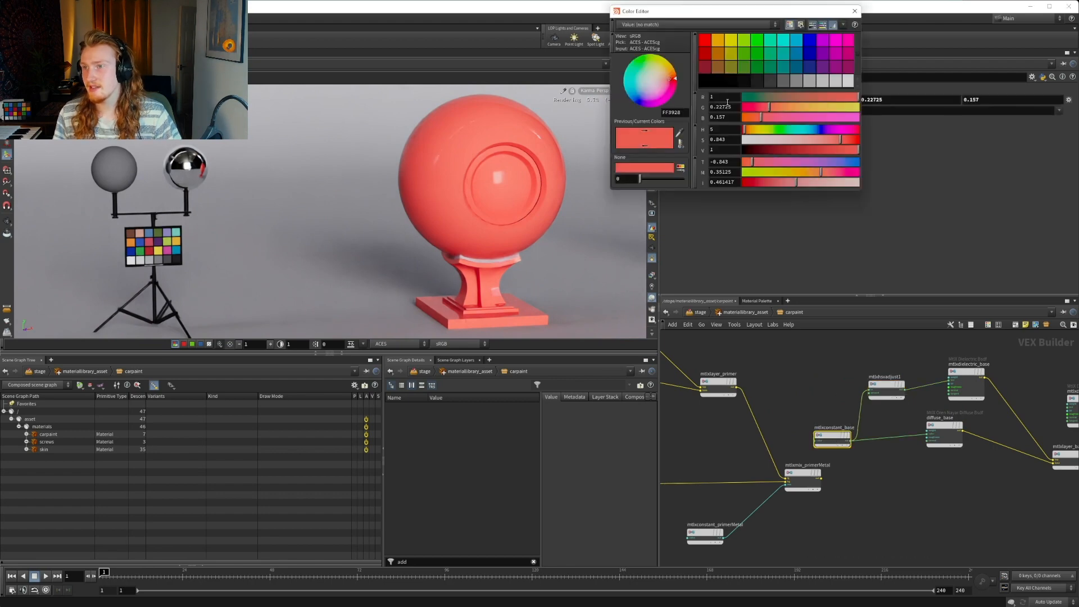
pyautogui.moveTo(797, 149); pyautogui.dragTo(769, 152)
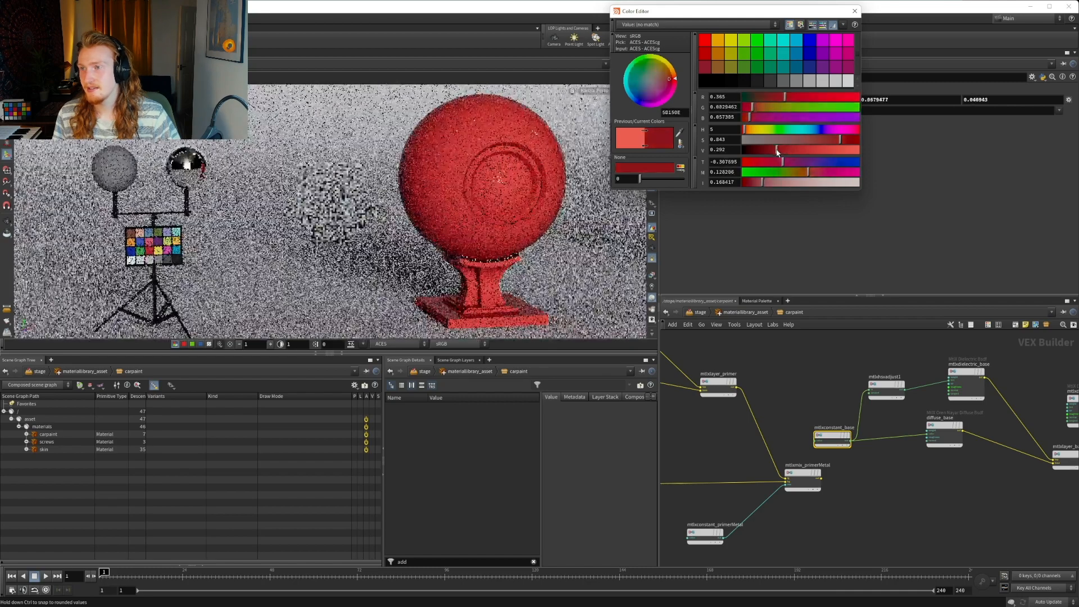
pyautogui.click(854, 11)
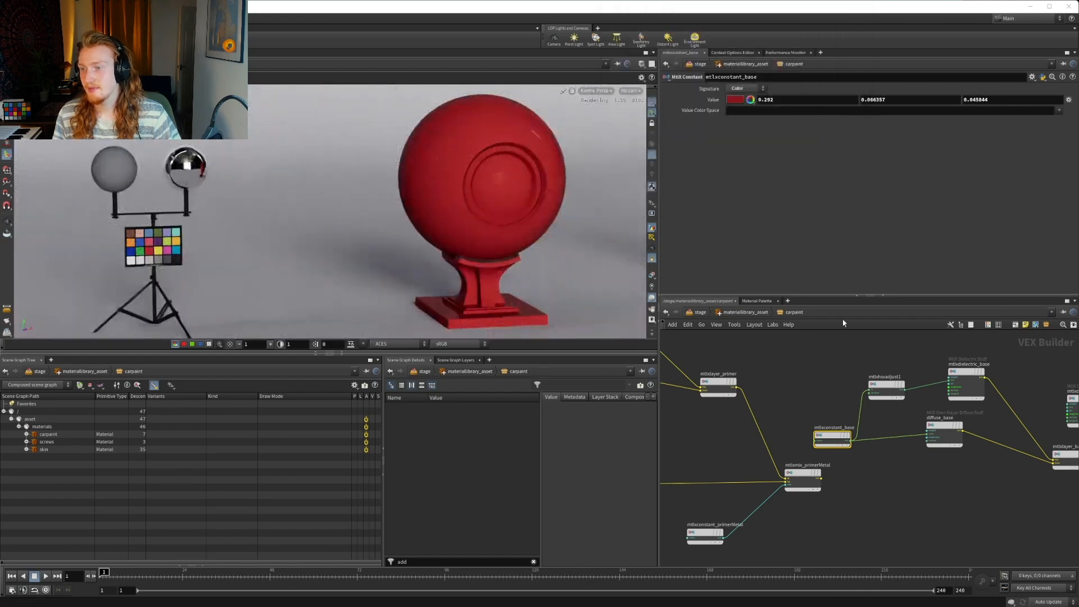
# Set the mtlxhsvadjust1 saturation amount to 2 and its value amount to 1.5
pyautogui.click(887, 386)
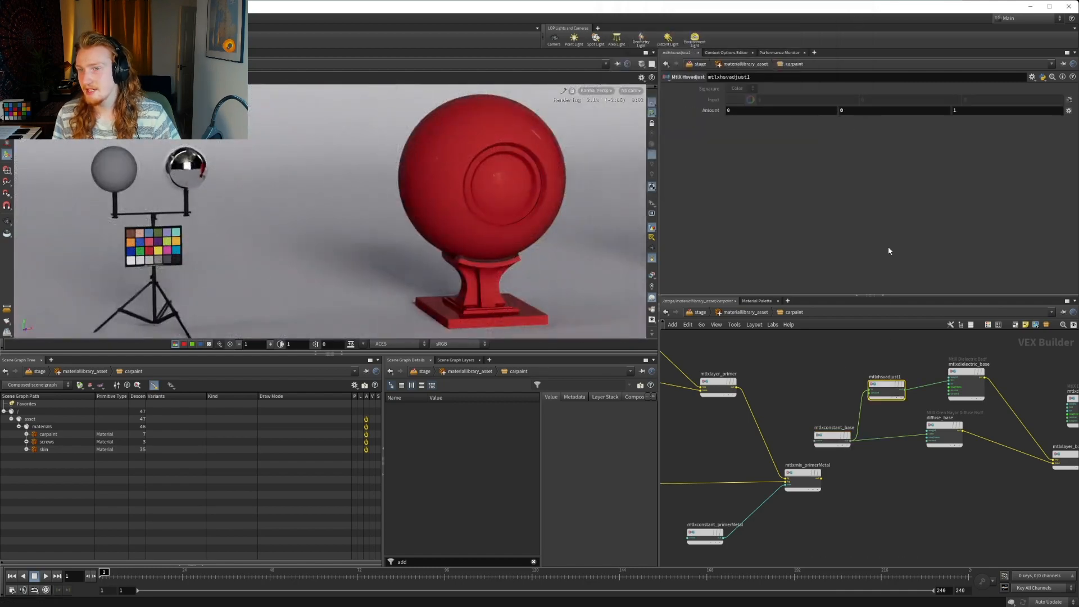
pyautogui.click(862, 113)
pyautogui.write('2')
pyautogui.press('Return')
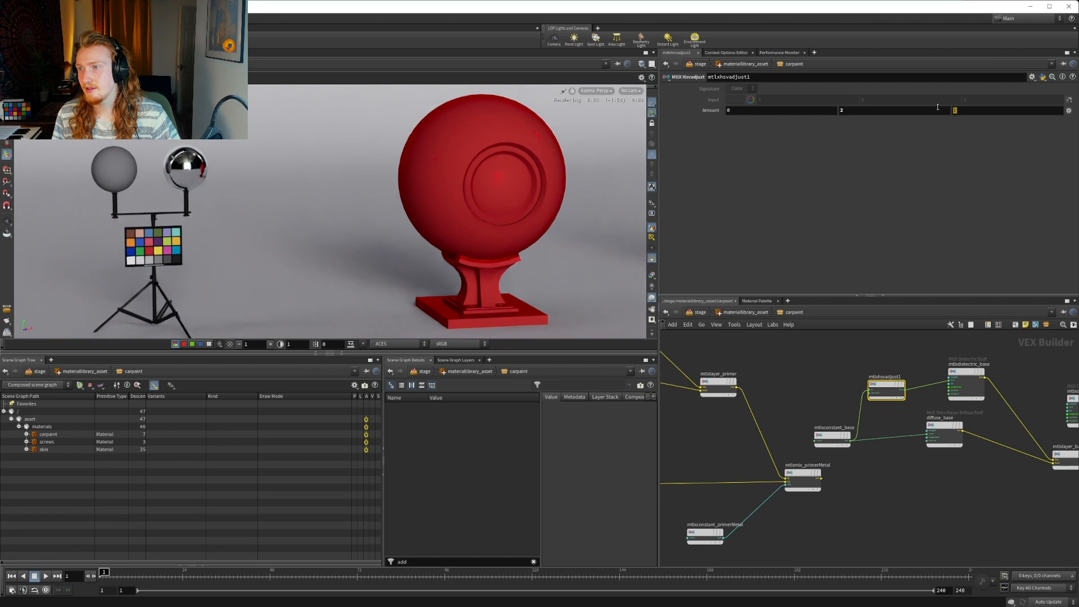
pyautogui.write('5')
pyautogui.press('Return')
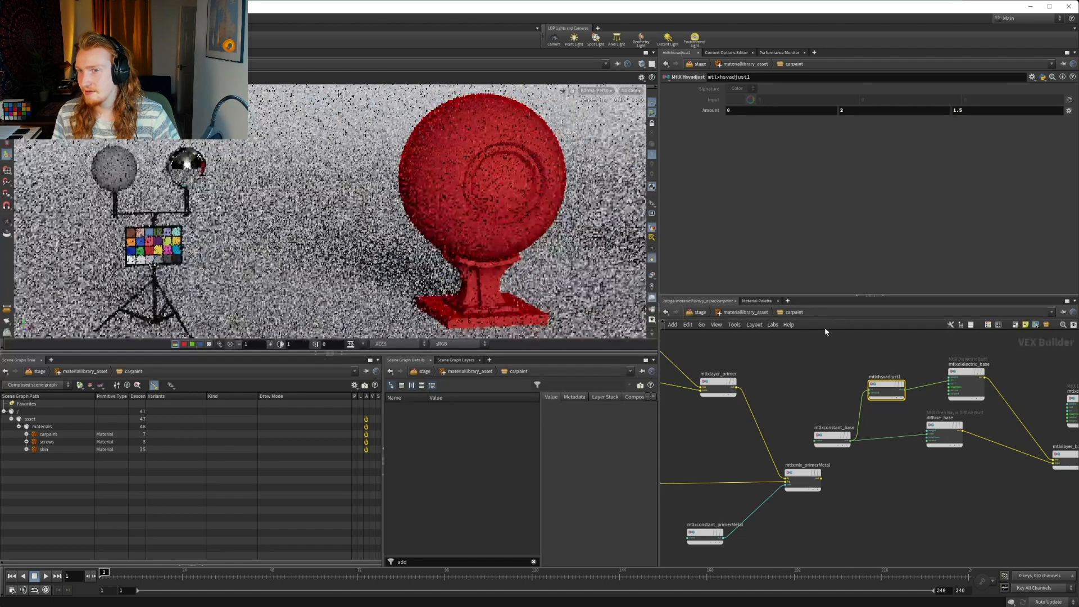
# Check the mtlxconstant_base color, and raise the value amount of mtlxhsvadjust1 to 2
pyautogui.click(832, 437)
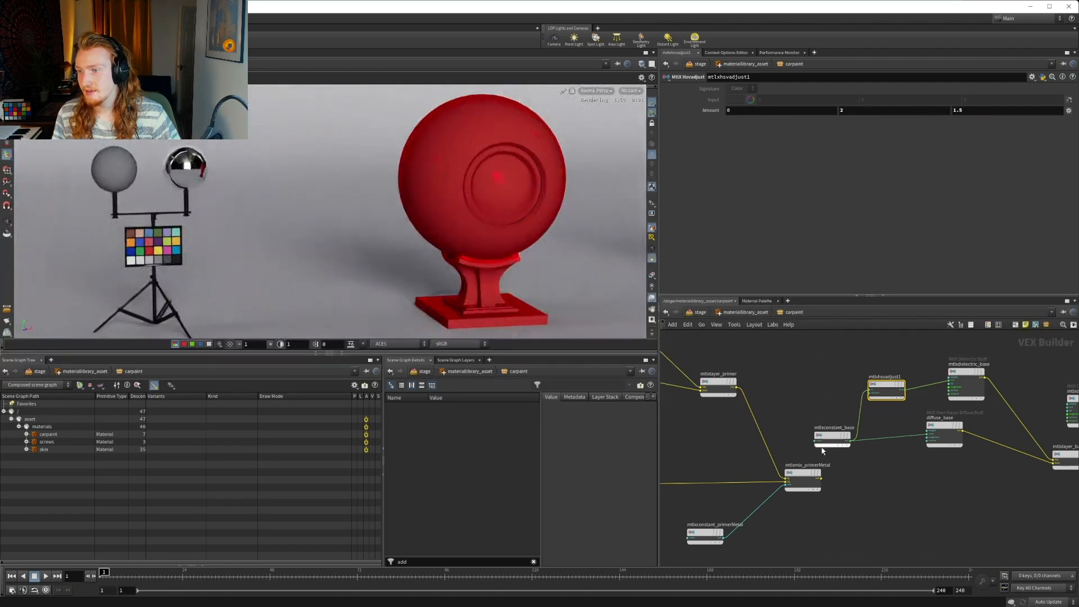
pyautogui.click(733, 100)
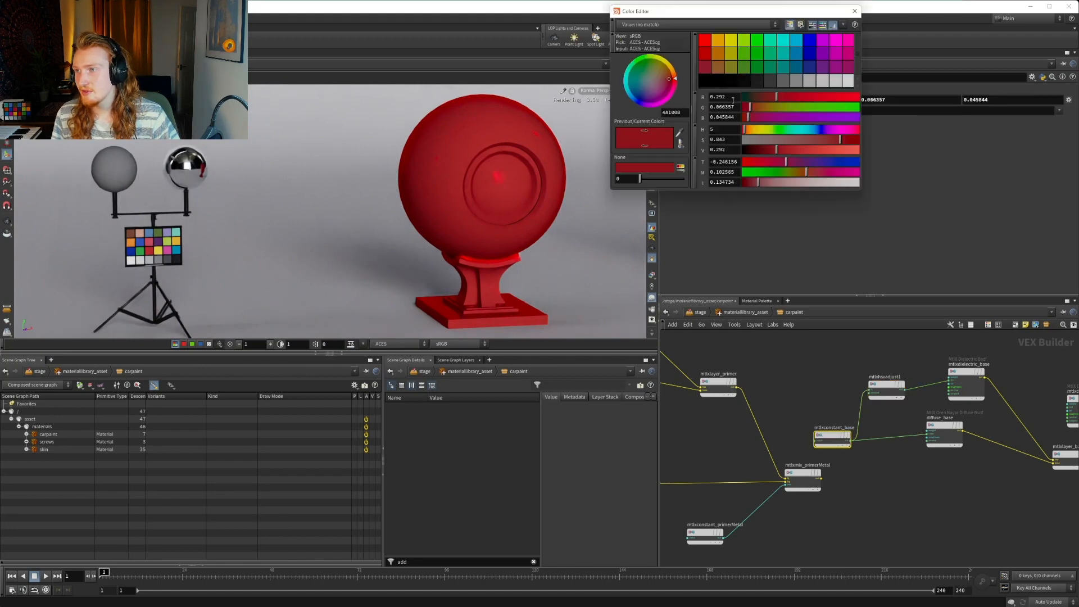
pyautogui.click(850, 15)
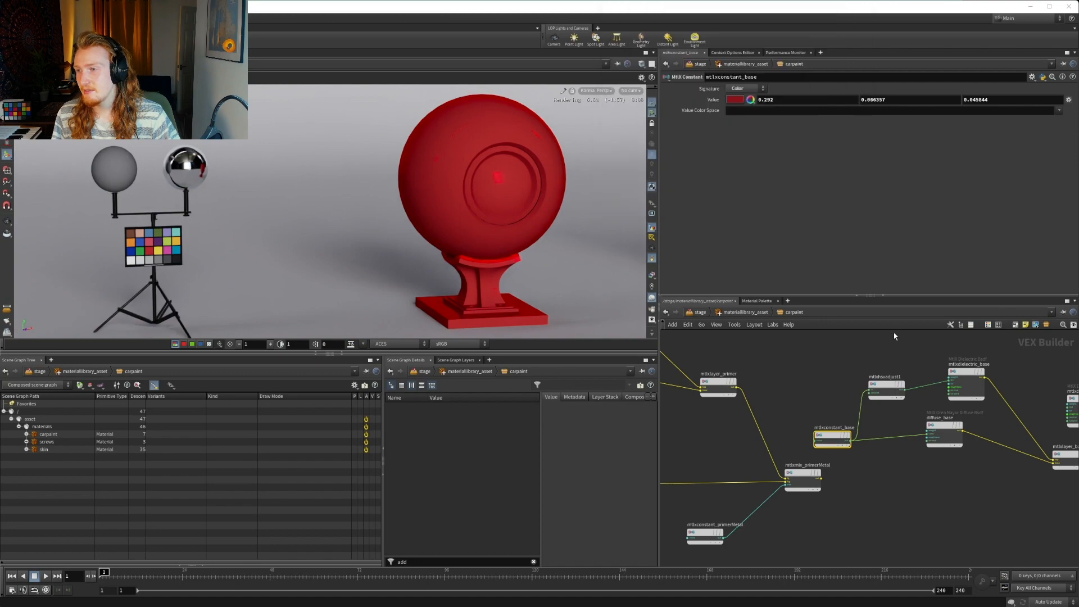
pyautogui.click(886, 387)
pyautogui.click(974, 111)
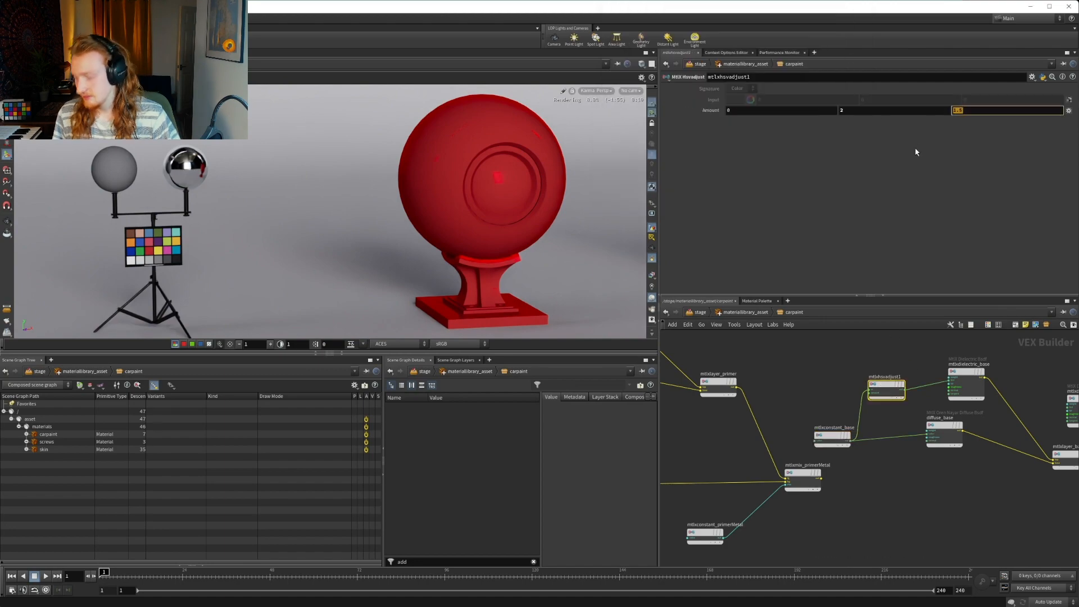
pyautogui.write('2')
pyautogui.press('Return')
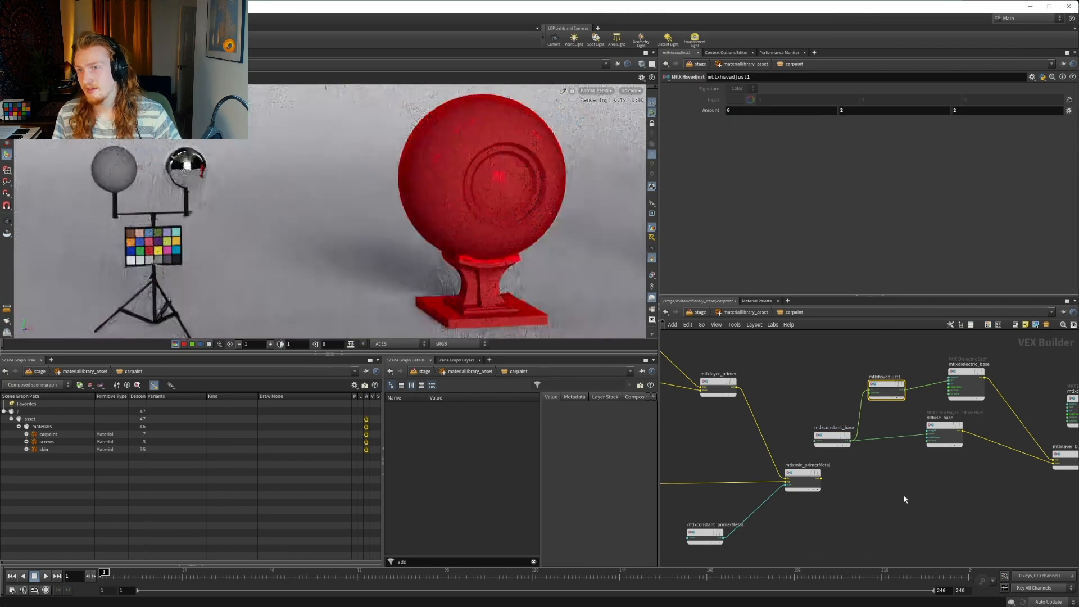
# Set both roughness components of mtlxdielectric_base to 0.2
pyautogui.moveTo(900, 506); pyautogui.dragTo(796, 497, button='middle')
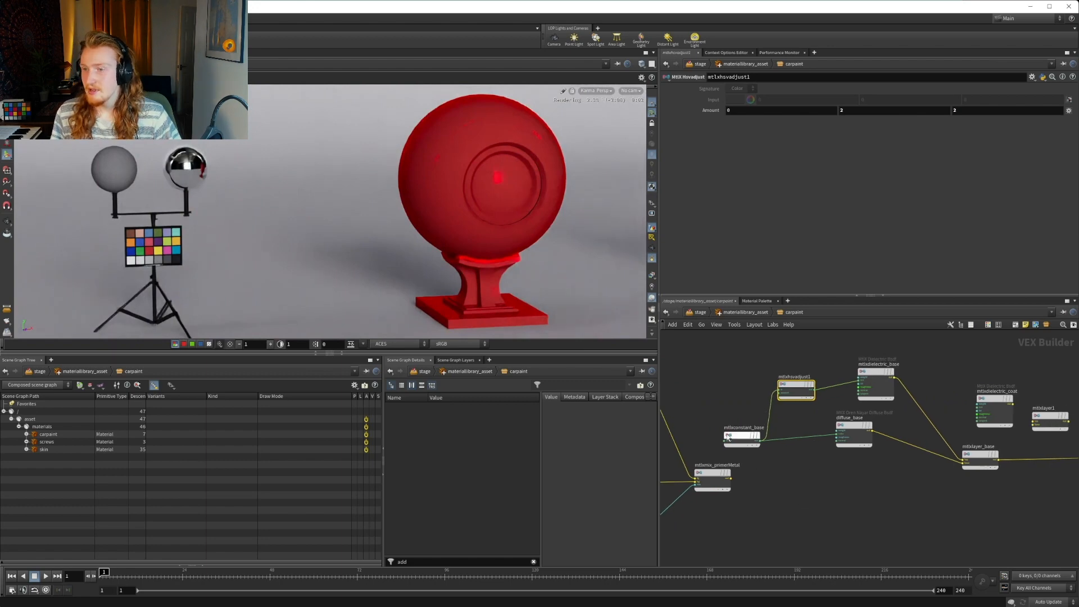
pyautogui.moveTo(867, 375)
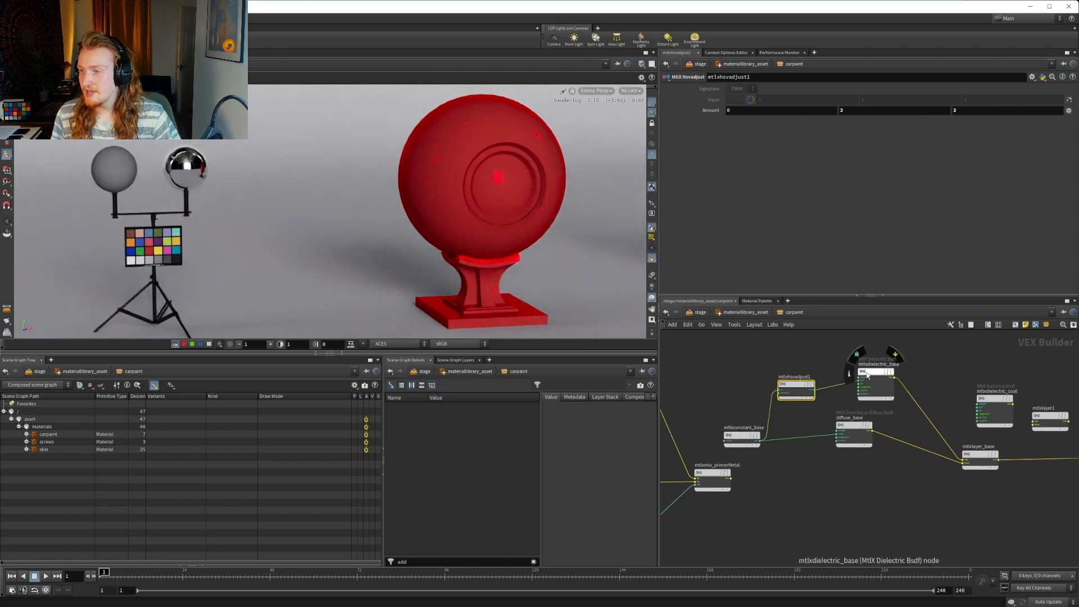
pyautogui.click(789, 386)
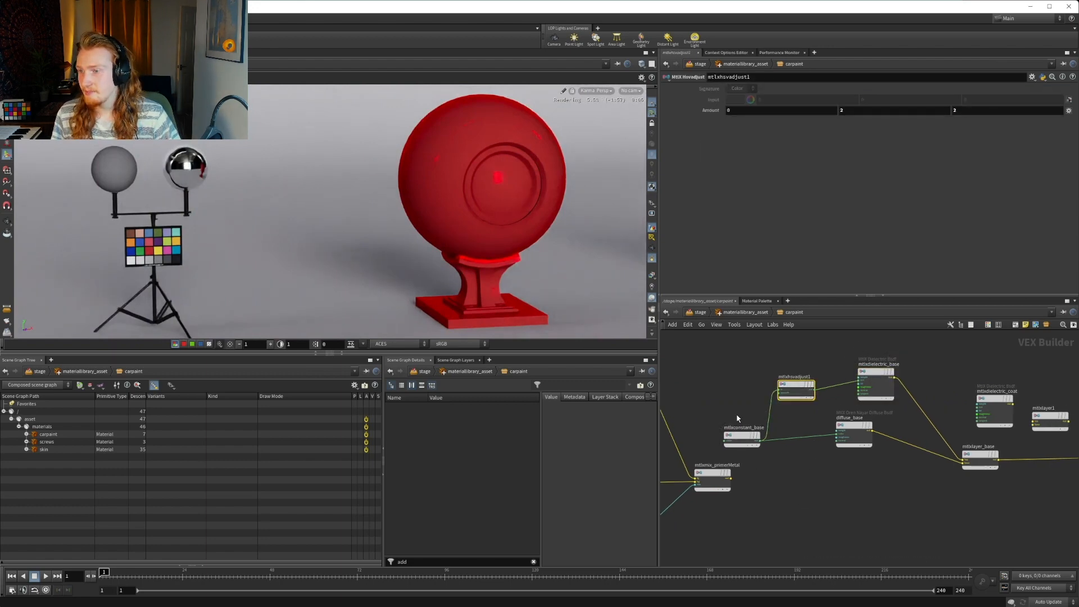
pyautogui.click(877, 382)
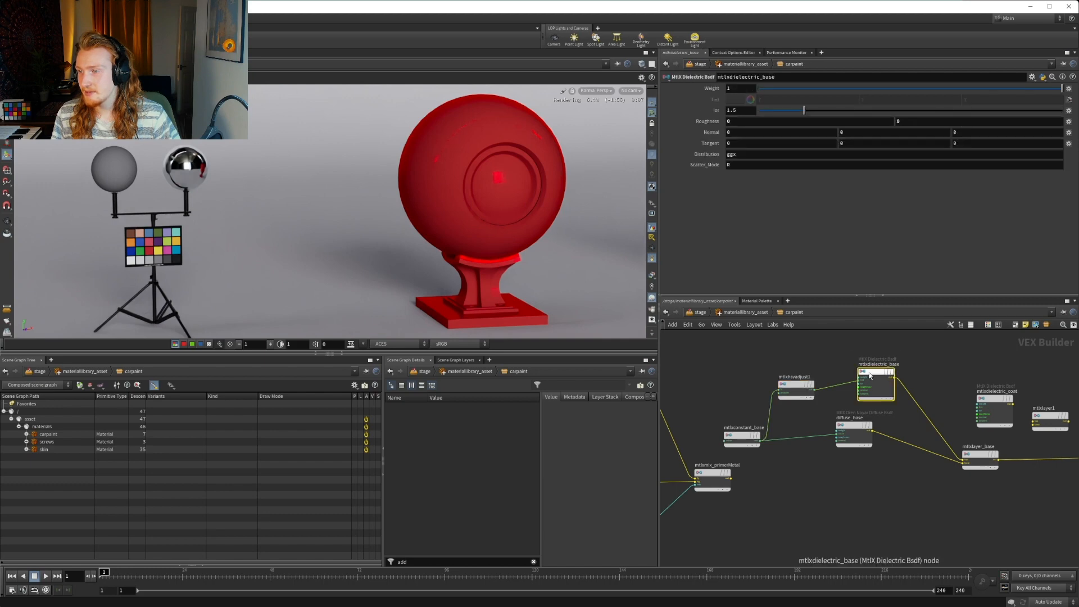
pyautogui.click(764, 122)
pyautogui.write('0.2')
pyautogui.press('Tab')
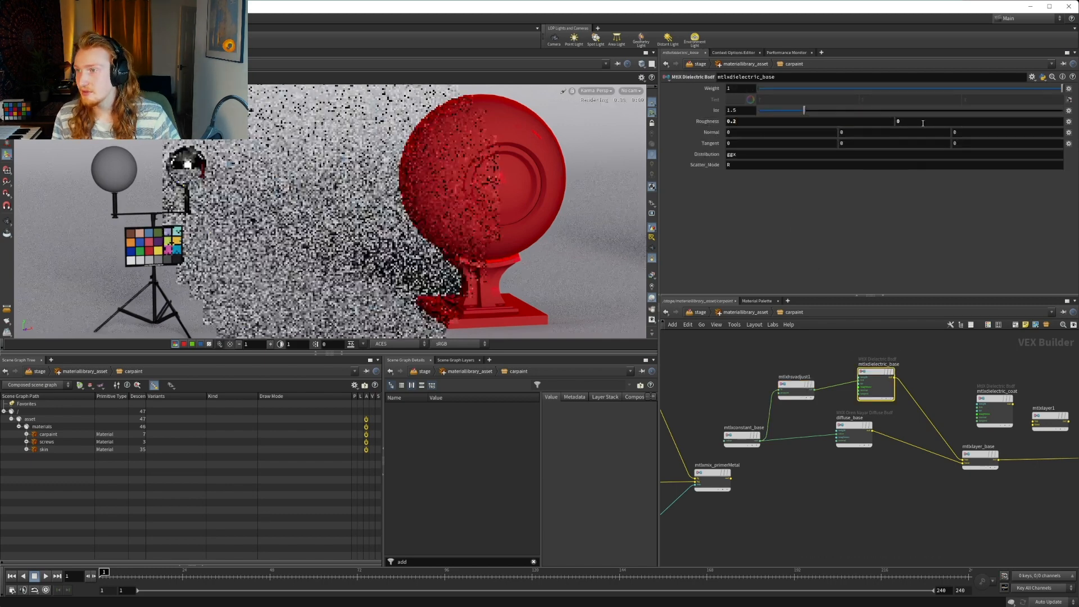
pyautogui.write('.2')
pyautogui.press('Return')
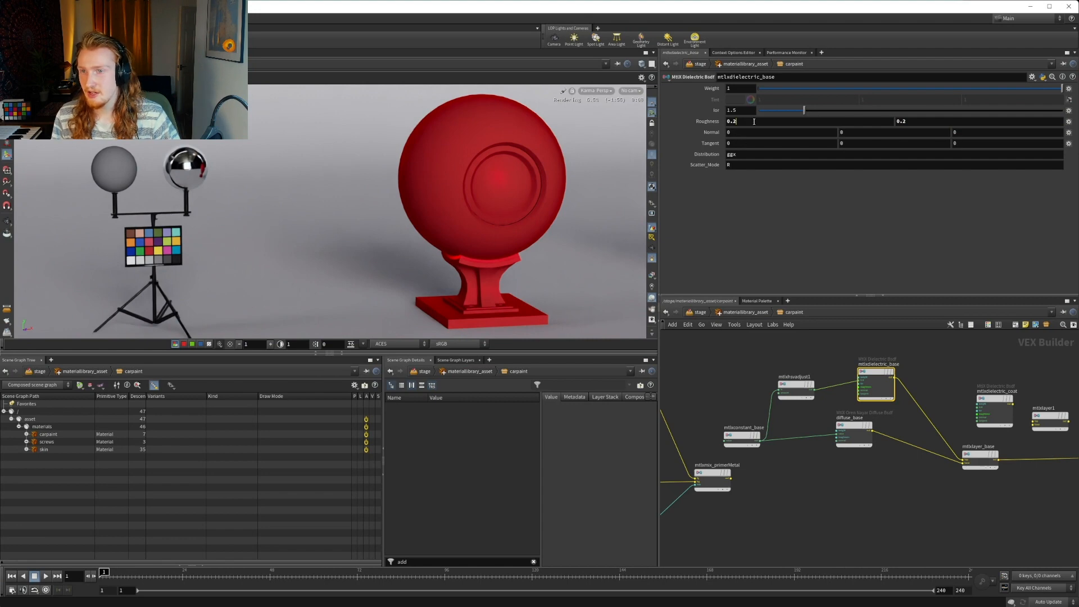
# Set both roughness components of mtlxdielectric_base to 0.3
pyautogui.click(754, 122)
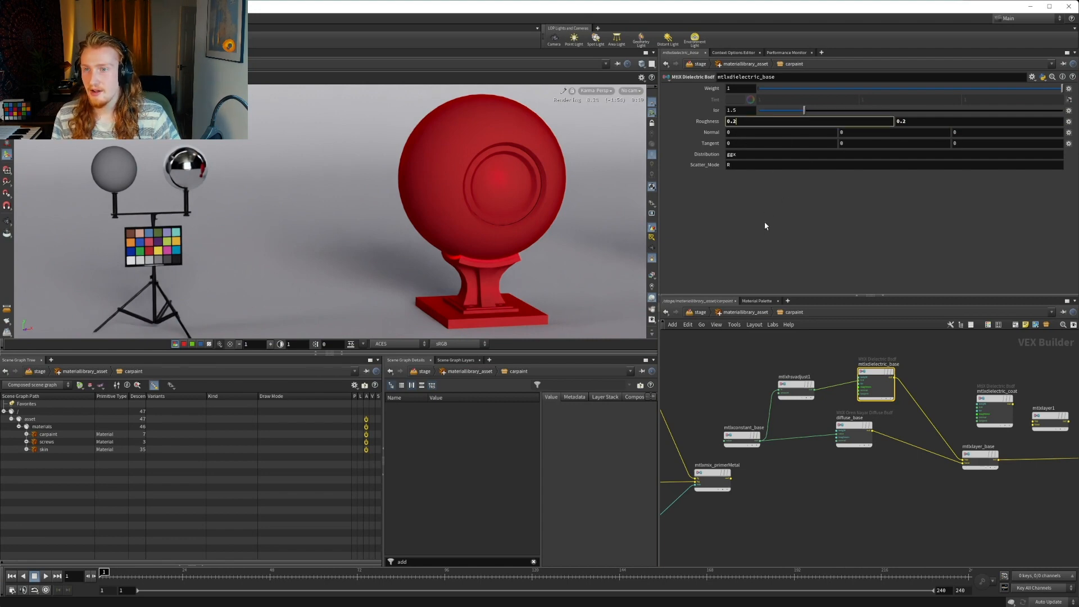
pyautogui.press('Return')
pyautogui.click(756, 123)
pyautogui.press('BackSpace')
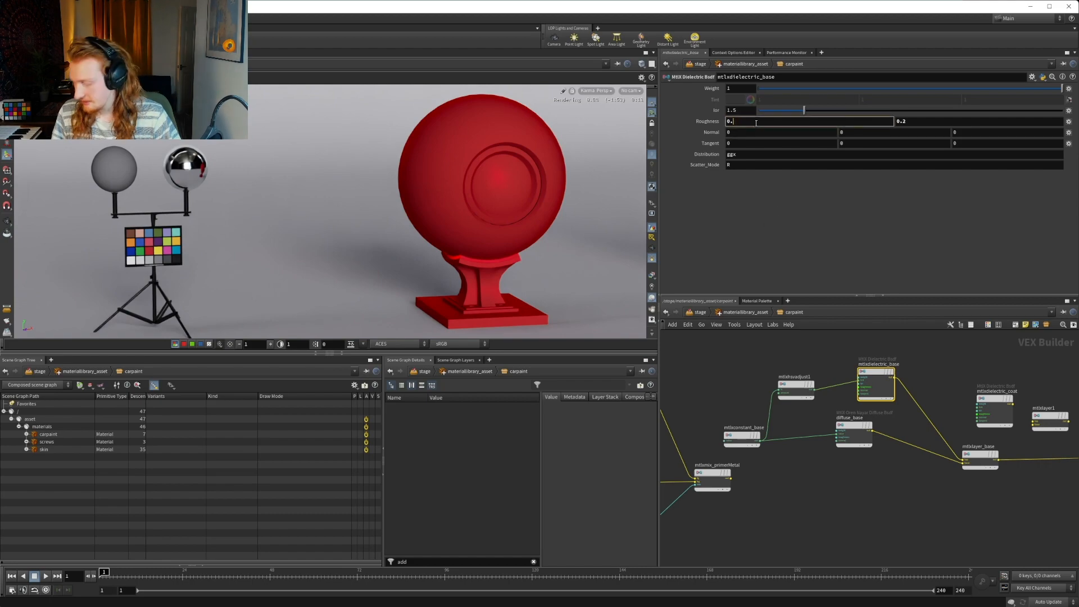
pyautogui.write('3')
pyautogui.press('Return')
pyautogui.click(754, 324)
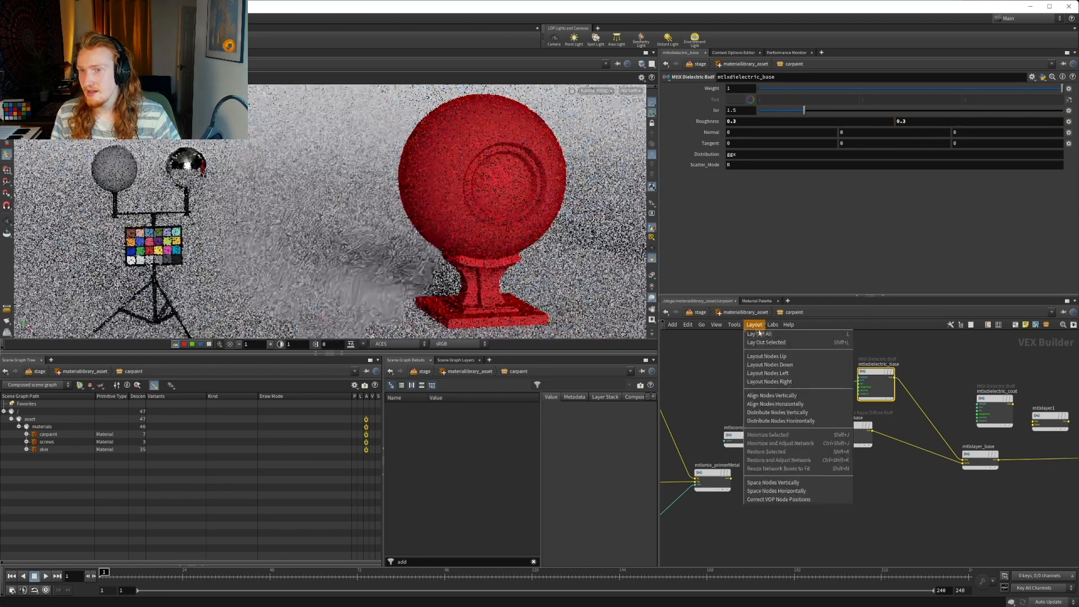
pyautogui.click(947, 347)
# Wire mtlxlayer_base into the base and mtlxdielectric_coat into the top of mtlxlayer1, and feed its output to the bsdf of mtlxsurface_carpaint
pyautogui.moveTo(913, 380); pyautogui.dragTo(795, 362, button='middle')
pyautogui.scroll(2, 865, 425)
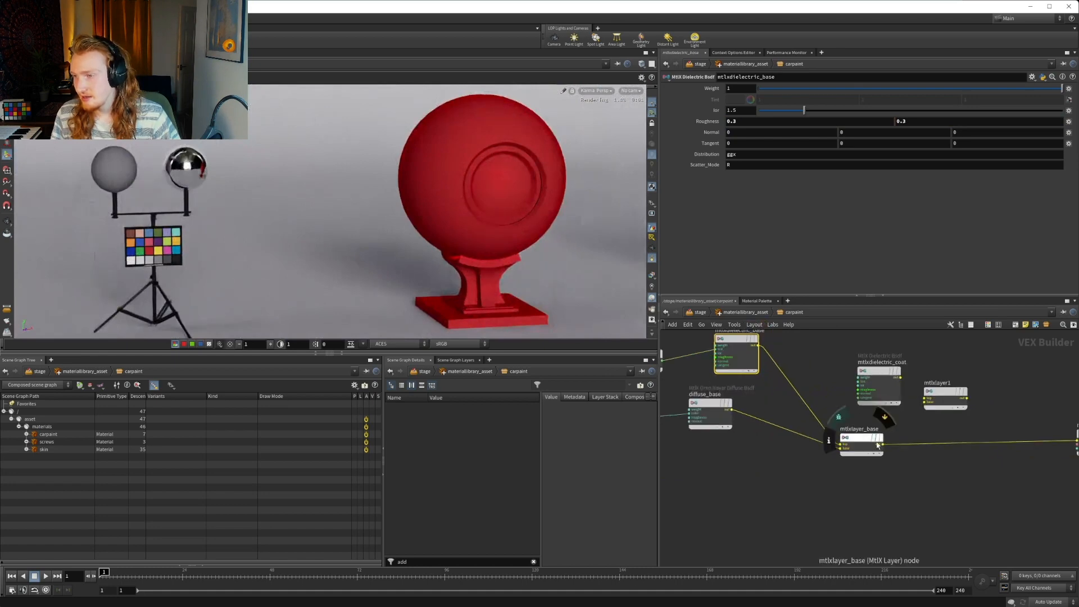
pyautogui.click(886, 446)
pyautogui.click(925, 402)
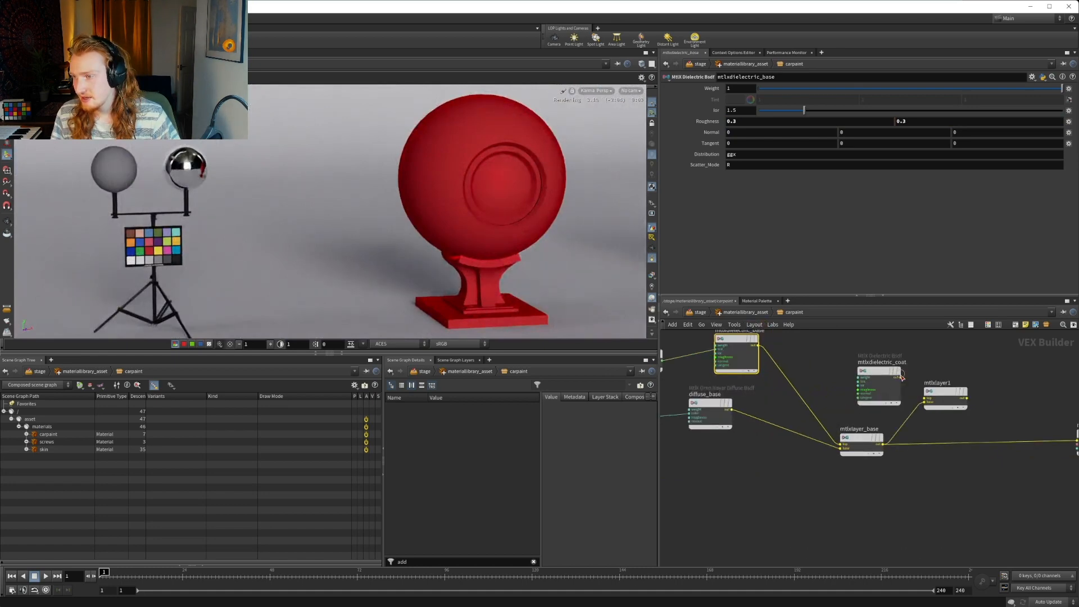
pyautogui.click(900, 376)
pyautogui.click(926, 398)
pyautogui.click(955, 399)
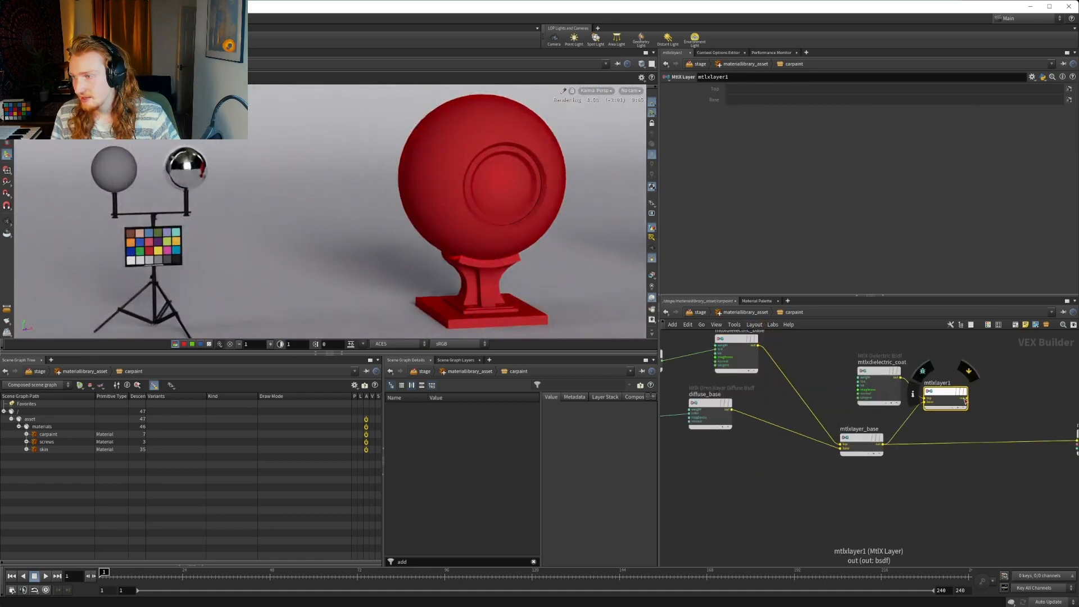
pyautogui.click(965, 400)
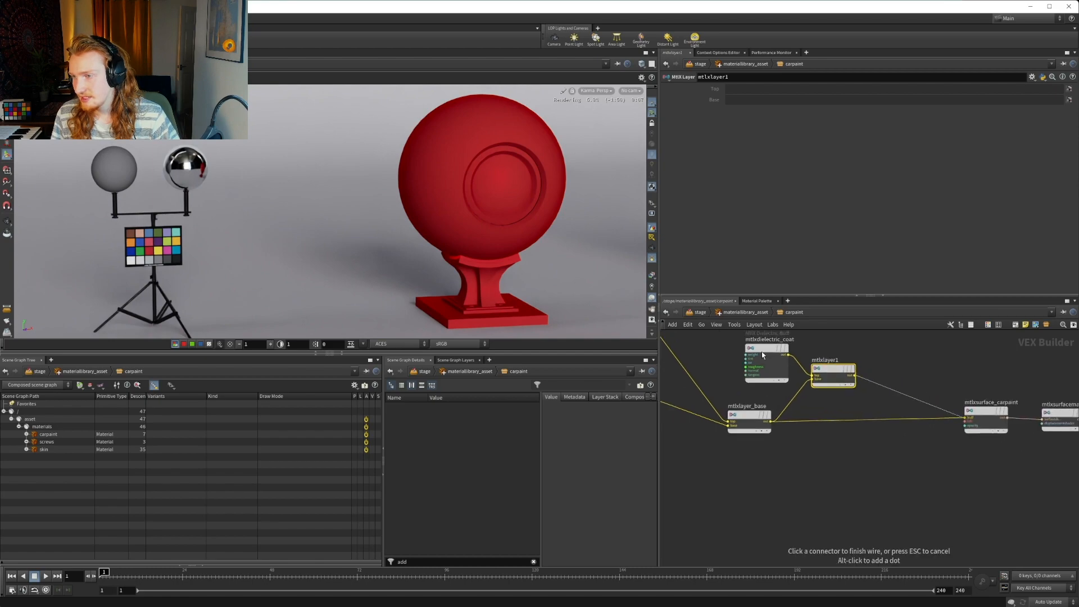
# Set both roughness components of mtlxdielectric_coat to 0 for a perfectly sharp clear coat
pyautogui.click(762, 354)
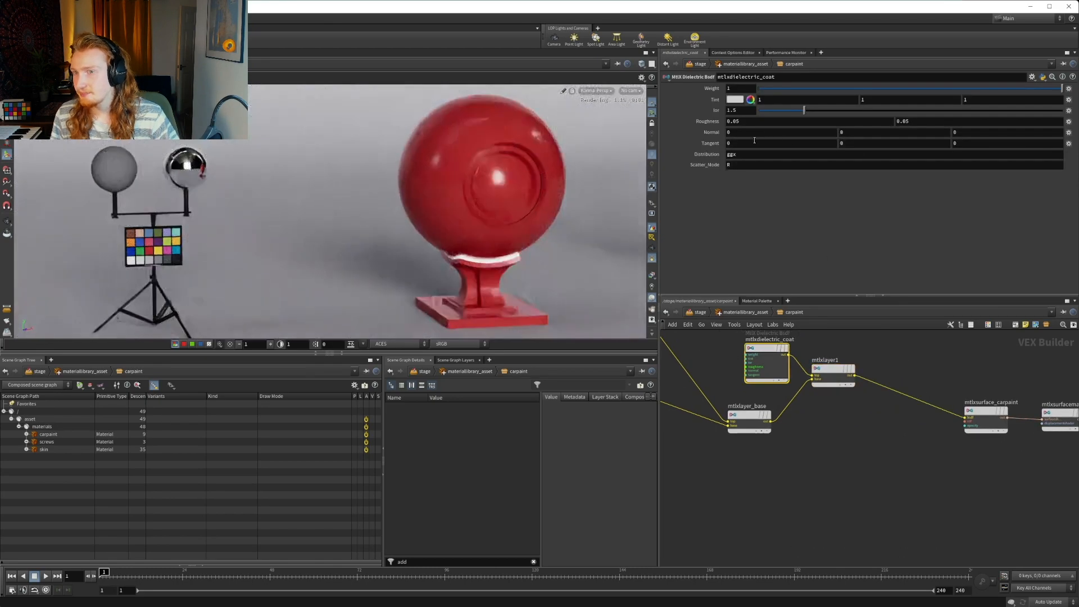
pyautogui.write('0')
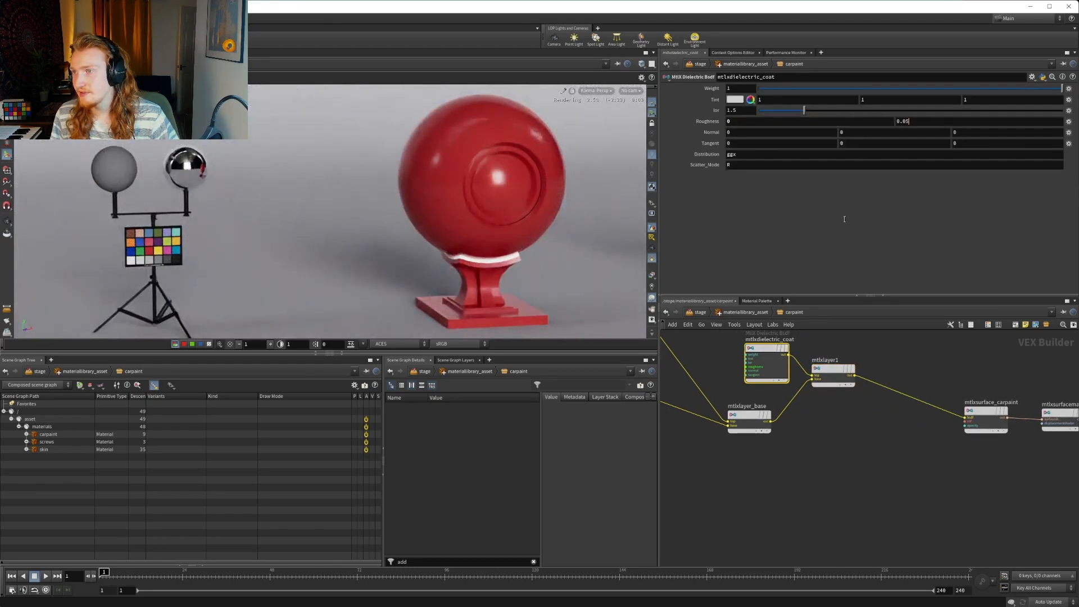
pyautogui.press('Tab')
pyautogui.write('0')
pyautogui.press('Return')
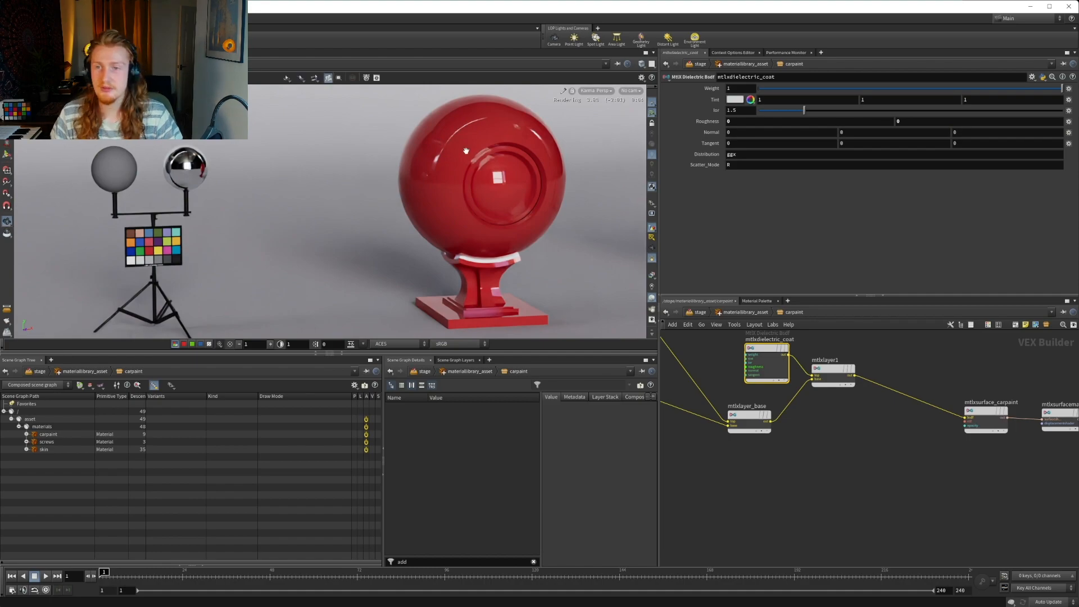
pyautogui.keyDown('alt'); pyautogui.moveTo(469, 144); pyautogui.dragTo(601, 170, button='right'); pyautogui.keyUp('alt')
pyautogui.keyDown('alt'); pyautogui.moveTo(601, 170); pyautogui.dragTo(298, 206); pyautogui.keyUp('alt')
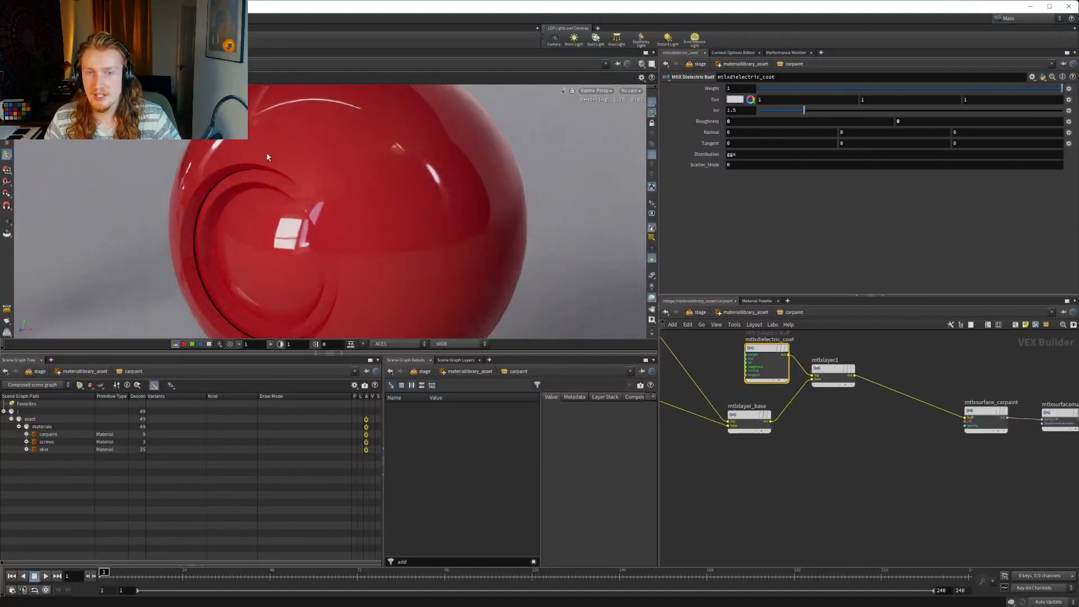
pyautogui.moveTo(821, 454); pyautogui.dragTo(922, 468, button='middle')
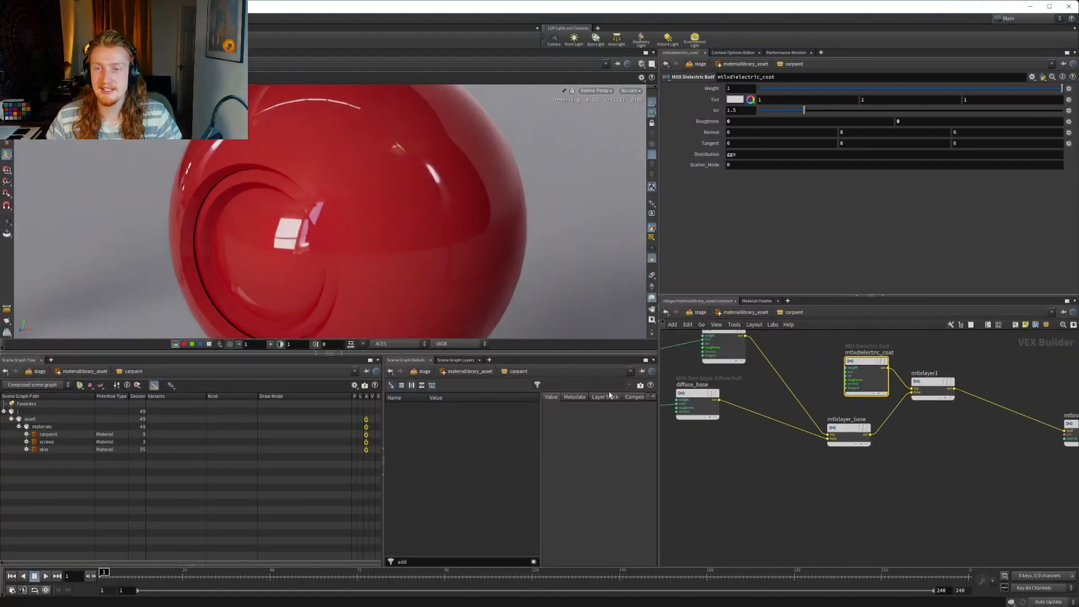
# Set the saturation and value amounts of mtlxhsvadjust1 both to 5
pyautogui.moveTo(693, 475); pyautogui.dragTo(830, 497, button='middle')
pyautogui.click(769, 437)
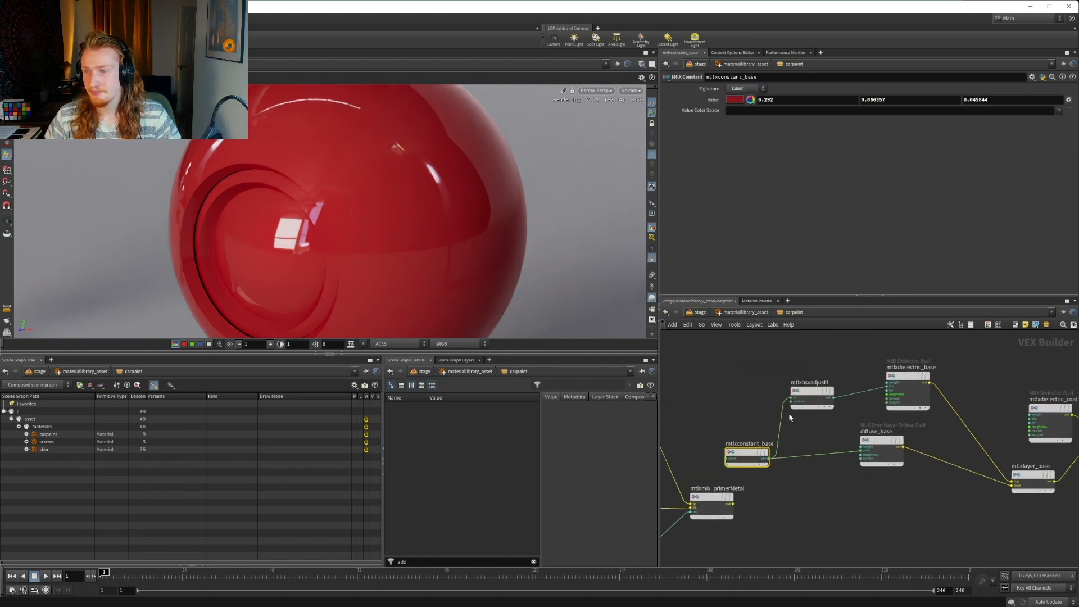
pyautogui.click(808, 391)
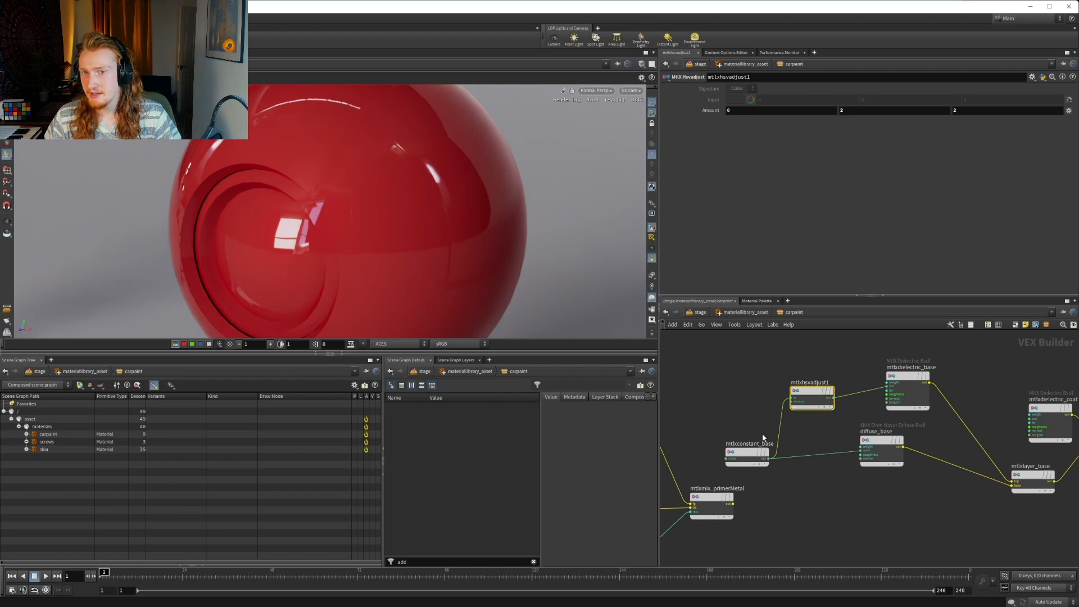
pyautogui.click(748, 453)
pyautogui.click(808, 391)
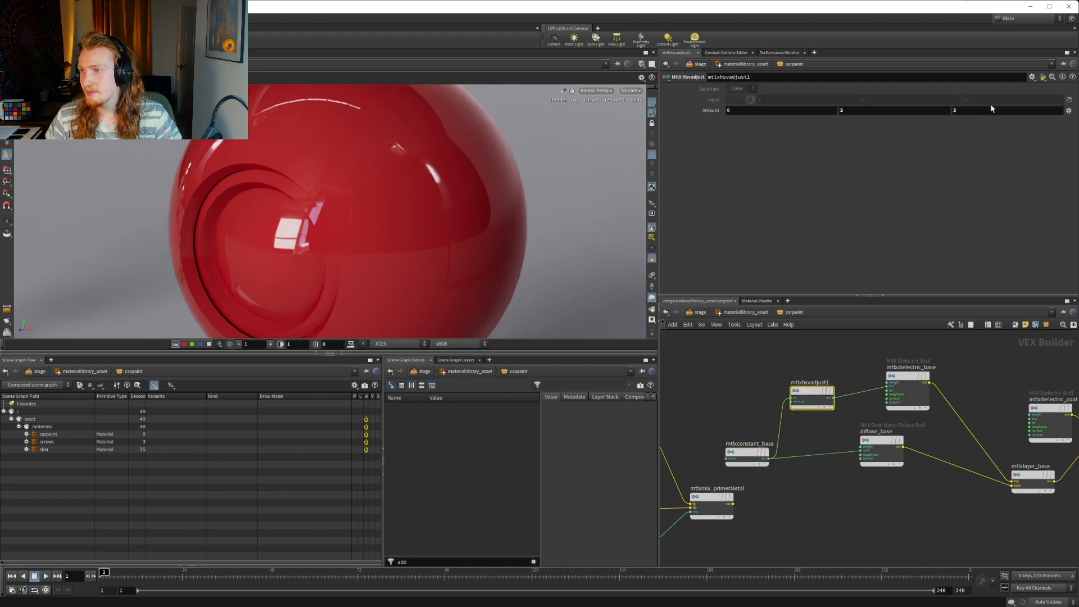
pyautogui.write('5')
pyautogui.press('Return')
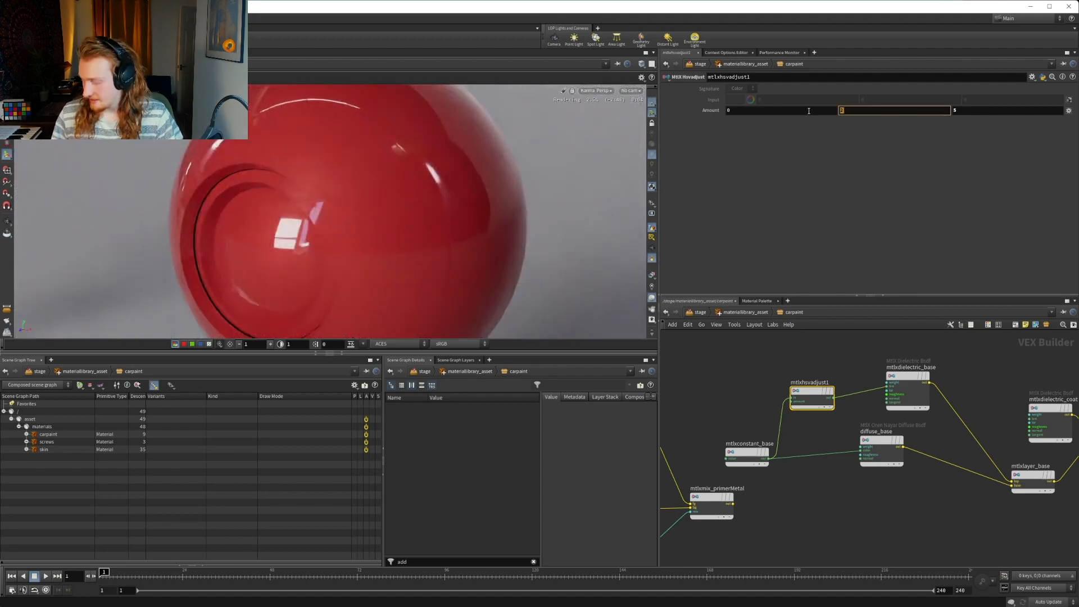
pyautogui.write('5')
pyautogui.press('Return')
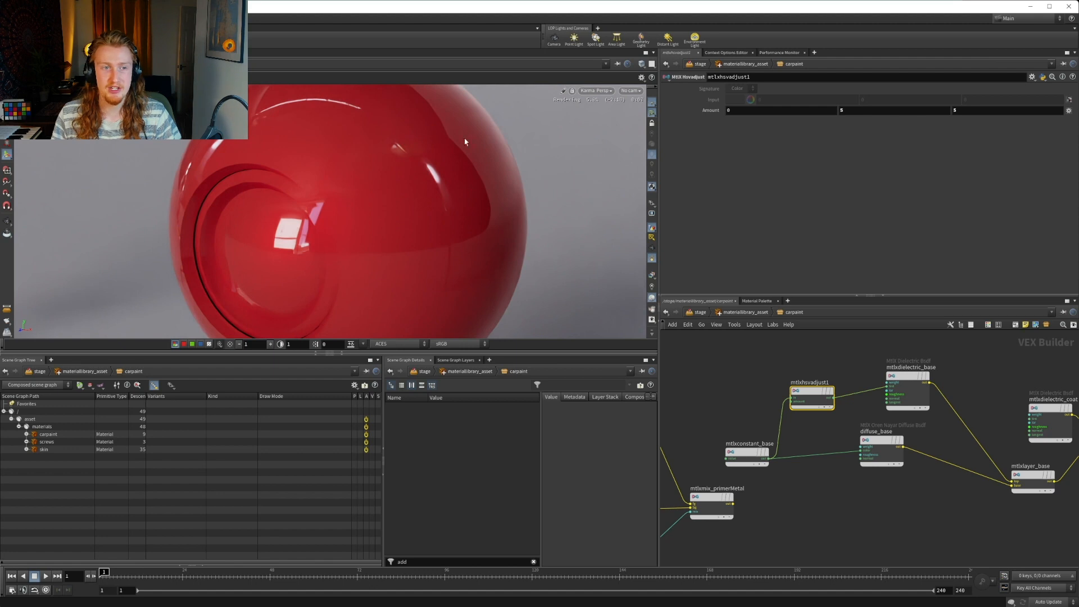
# Set the saturation amount of mtlxhsvadjust1 to 1 and its value amount to 3
pyautogui.click(876, 112)
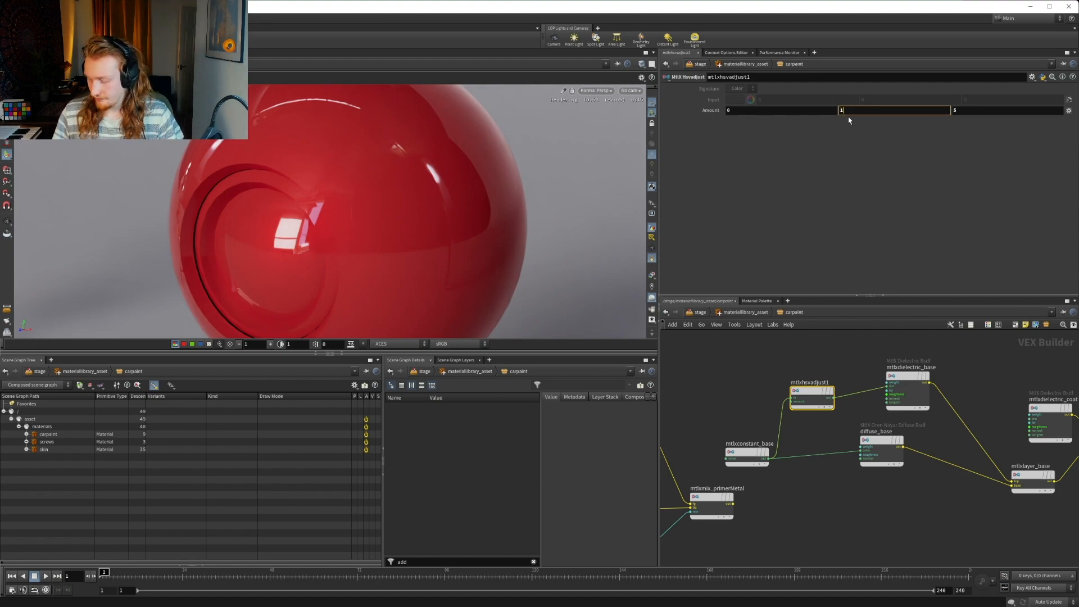
pyautogui.press('Return')
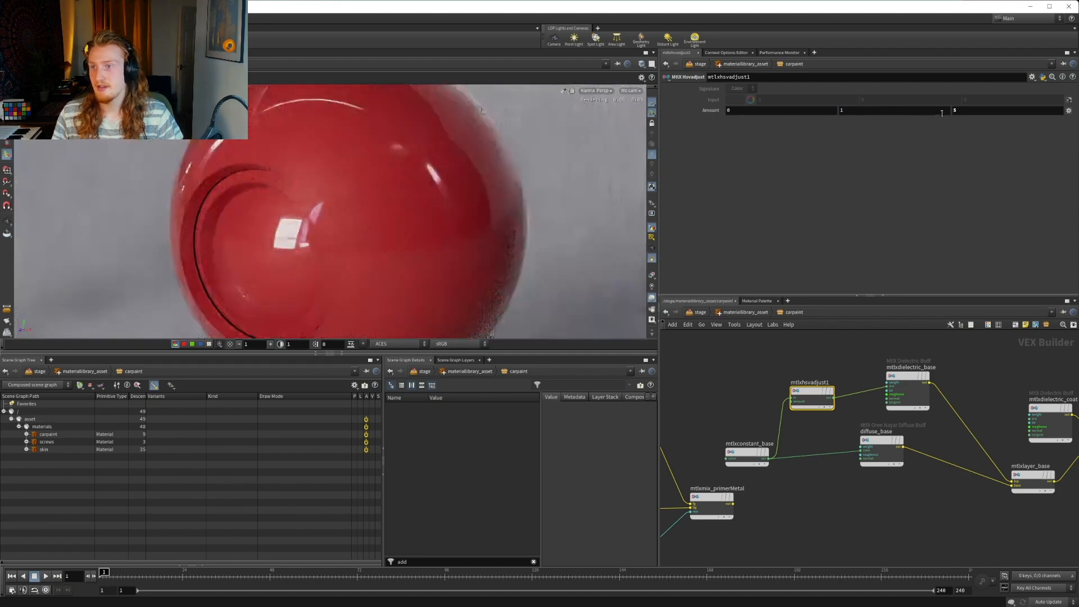
pyautogui.click(973, 112)
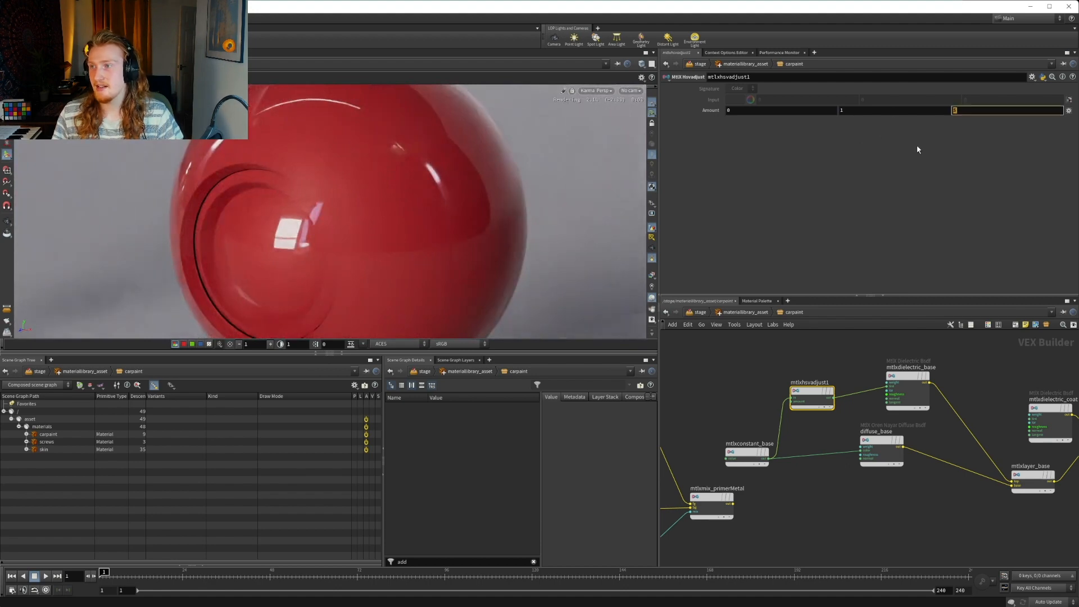
pyautogui.write('2')
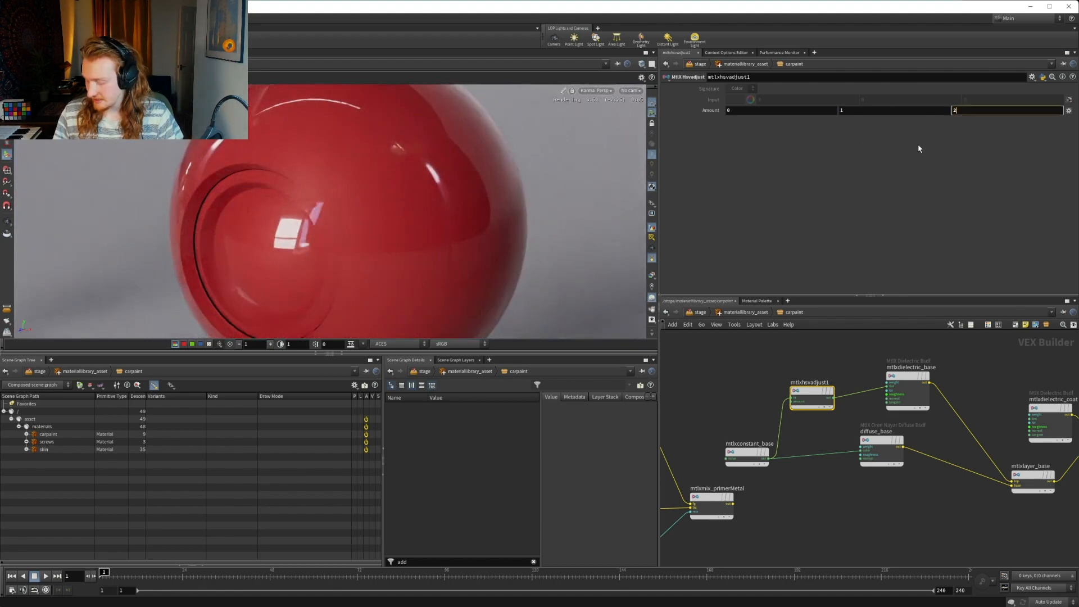
pyautogui.press('Return')
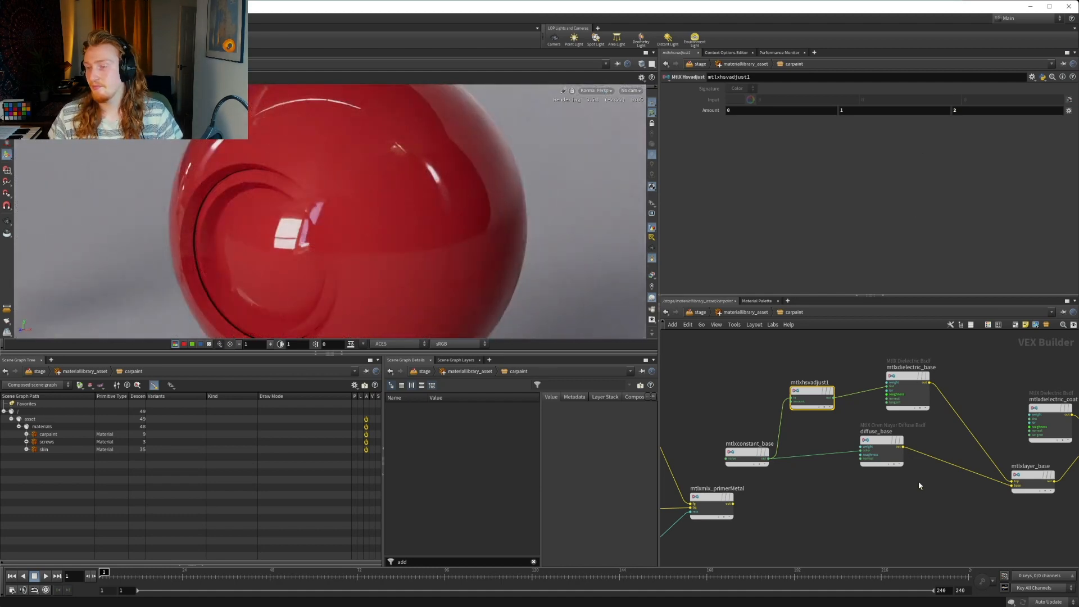
# Shift mtlxlayer_base, the coat, mtlxlayer1 and the surface nodes together further downstream to make room after the base BSDFs
pyautogui.moveTo(919, 483); pyautogui.dragTo(851, 490, button='middle')
pyautogui.moveTo(992, 506); pyautogui.dragTo(905, 487, button='middle')
pyautogui.scroll(-2, 904, 485)
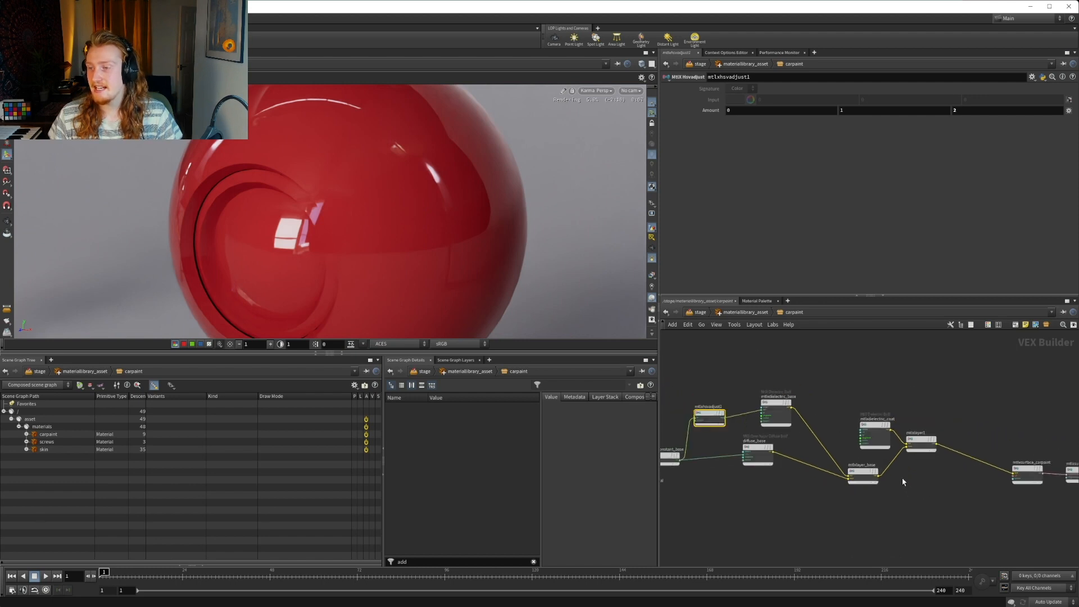
pyautogui.scroll(-3, 944, 482)
pyautogui.moveTo(730, 375); pyautogui.dragTo(983, 475)
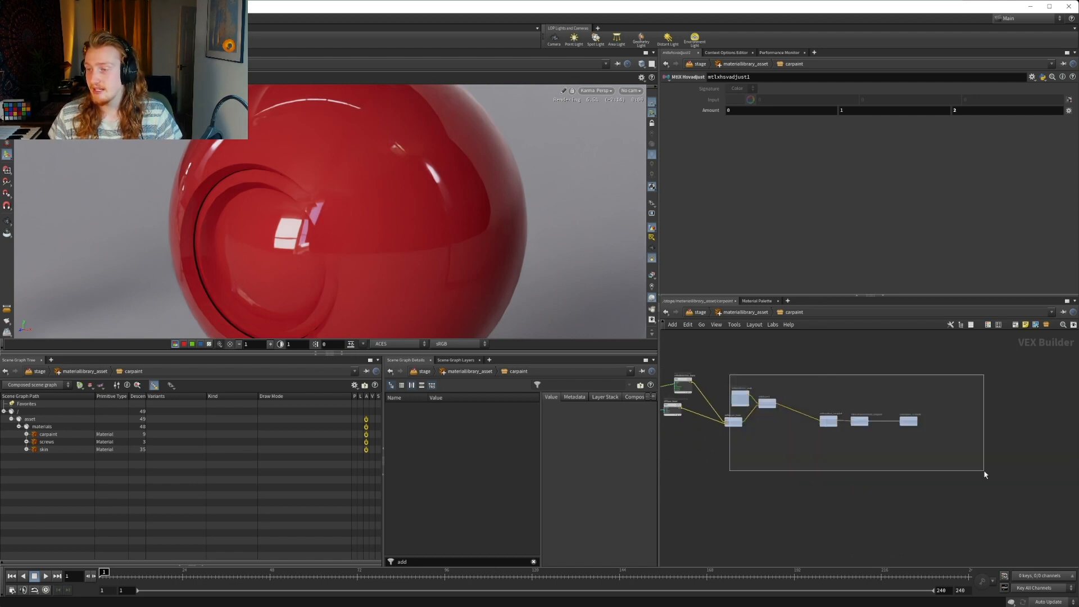
pyautogui.moveTo(741, 394); pyautogui.dragTo(877, 390)
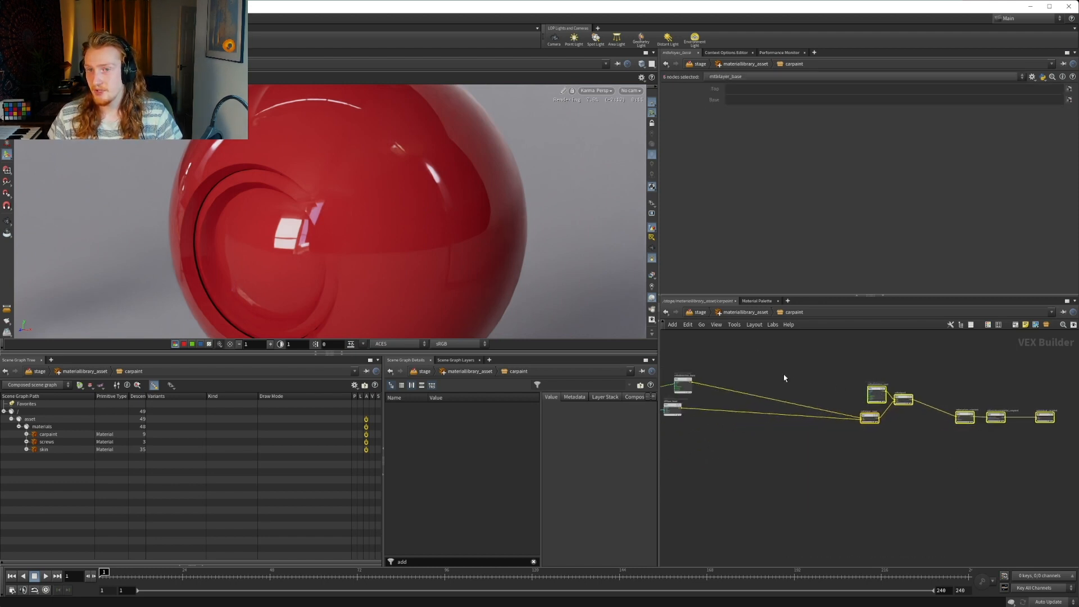
pyautogui.click(783, 378)
# Add an MtlX Conductor Bsdf node above the dielectric and diffuse base nodes
pyautogui.scroll(2, 745, 373)
pyautogui.press('Tab')
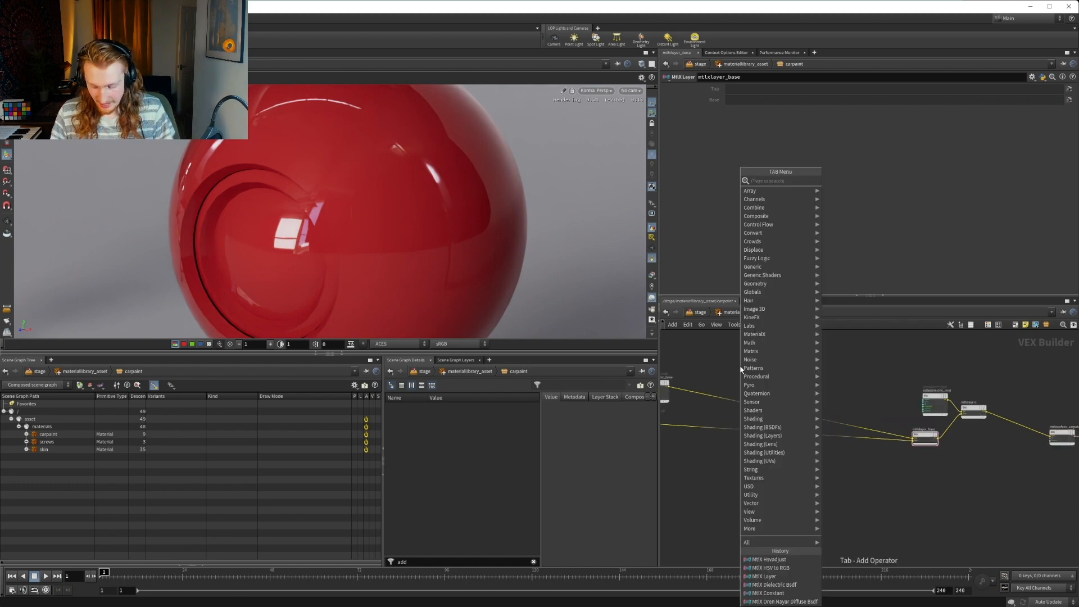
pyautogui.write('cond')
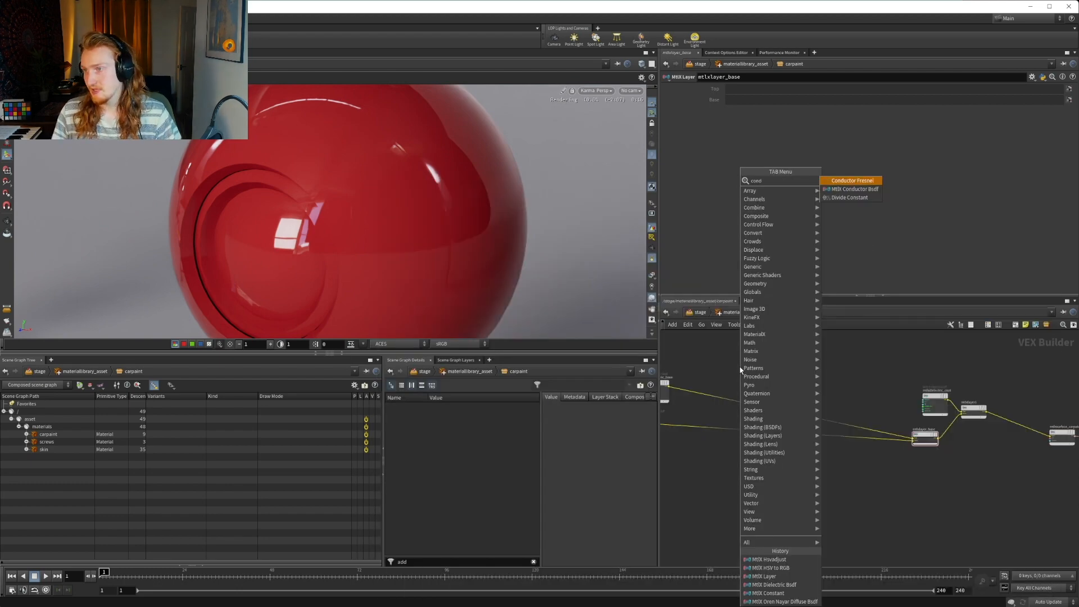
pyautogui.press('Down')
pyautogui.press('Return')
pyautogui.click(728, 363)
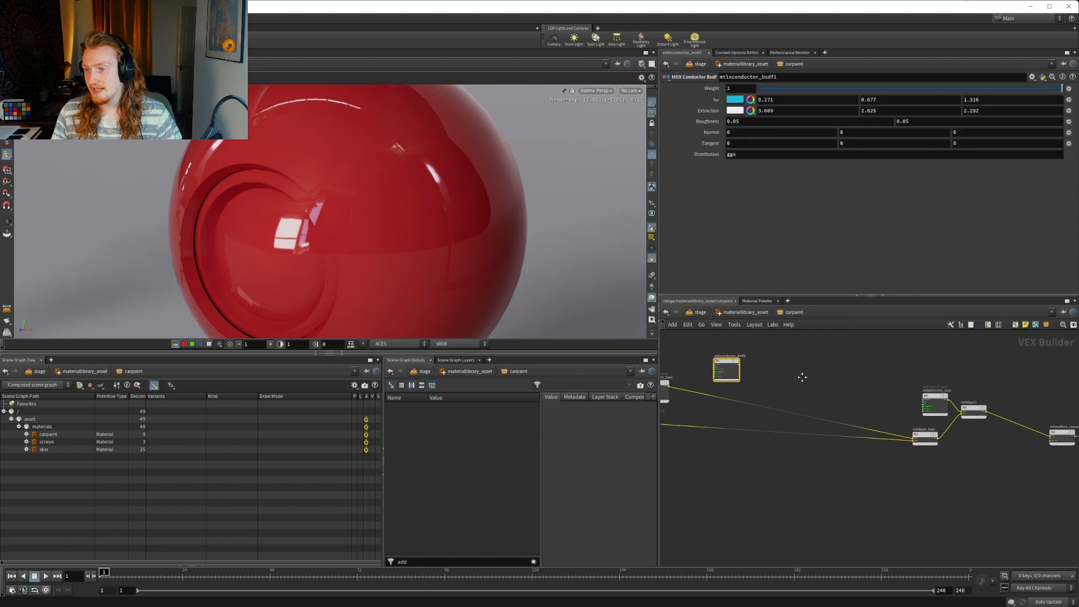
pyautogui.moveTo(728, 362); pyautogui.dragTo(858, 361, button='middle')
pyautogui.moveTo(858, 361); pyautogui.dragTo(729, 345)
pyautogui.scroll(3, 692, 368)
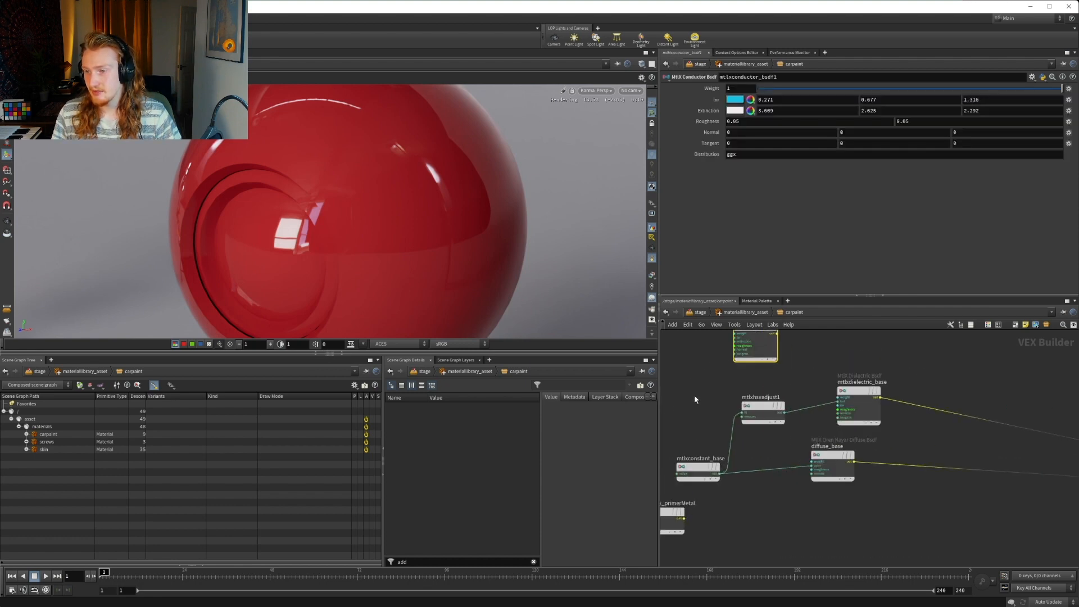
# Add an MtlX Artistic Ior node and wire its ior and extinction outputs into the matching inputs of mtlxconductor_bsdf1
pyautogui.moveTo(693, 395); pyautogui.dragTo(787, 375, button='middle')
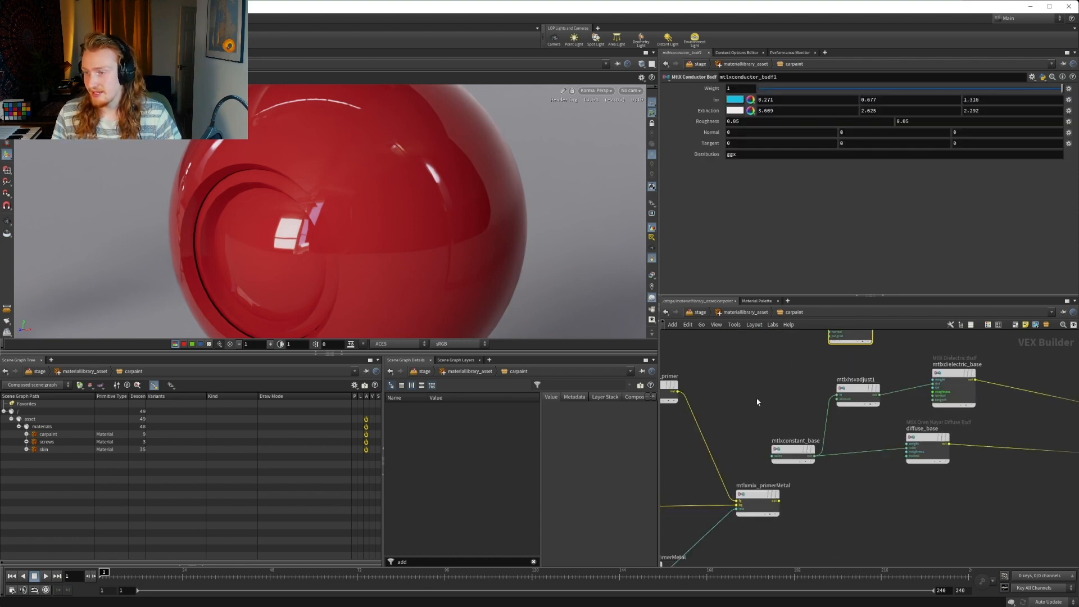
pyautogui.click(816, 458)
pyautogui.scroll(3, 804, 393)
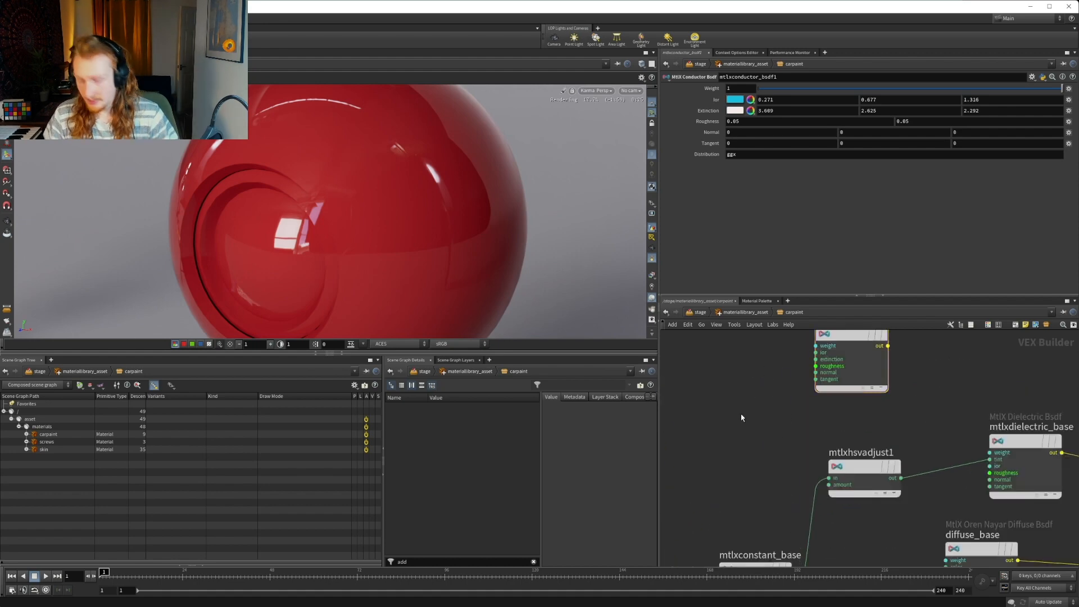
pyautogui.press('Tab')
pyautogui.write('art')
pyautogui.press('Return')
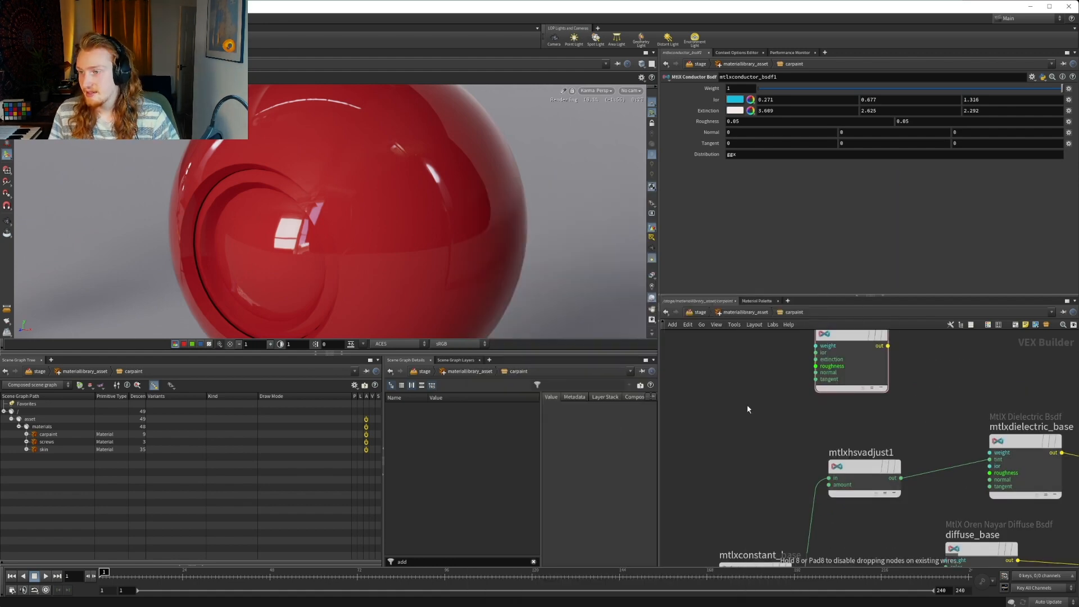
pyautogui.click(747, 411)
pyautogui.moveTo(754, 407); pyautogui.dragTo(737, 374)
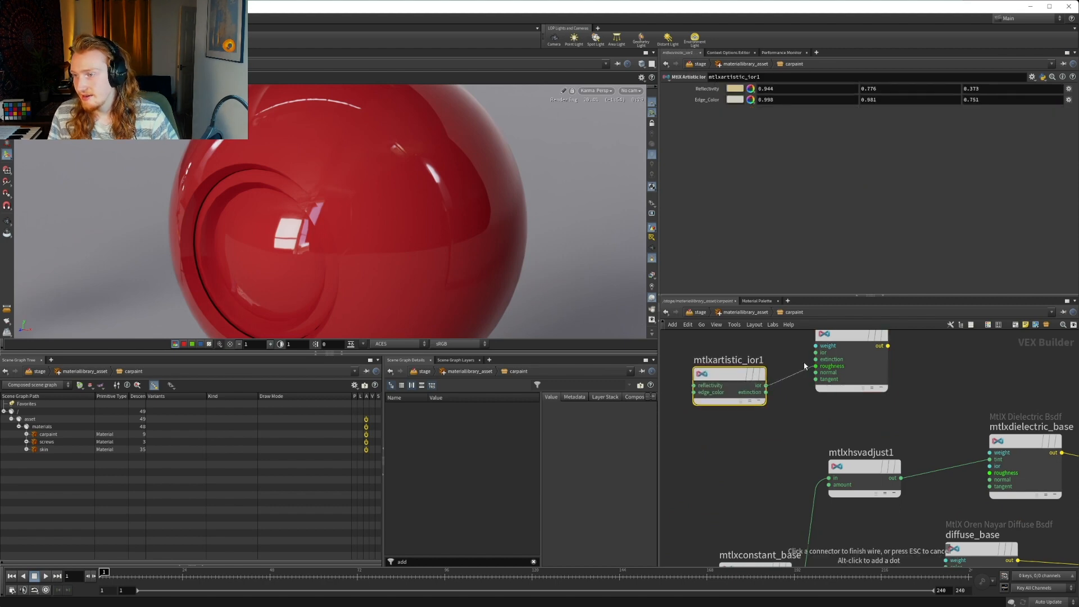
pyautogui.click(763, 387)
pyautogui.click(767, 392)
pyautogui.click(816, 361)
# Feed mtlxconstant_base into the reflectivity of mtlxartistic_ior1 and mtlxhsvadjust1 into its edge_color
pyautogui.moveTo(761, 528); pyautogui.dragTo(806, 471, button='middle')
pyautogui.click(836, 524)
pyautogui.moveTo(769, 428); pyautogui.dragTo(736, 526, button='middle')
pyautogui.click(715, 385)
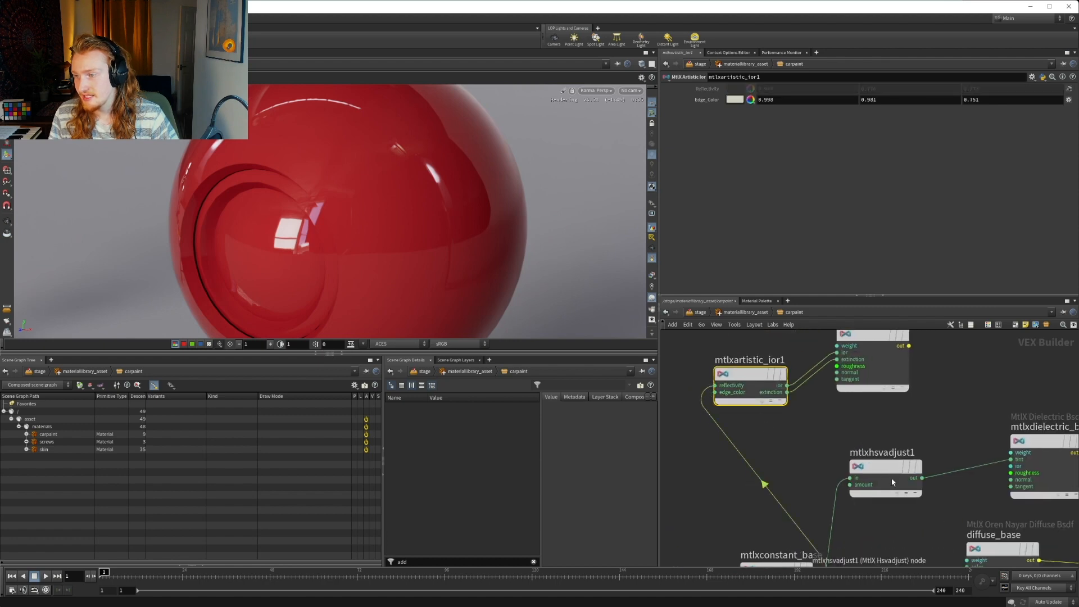
pyautogui.click(717, 392)
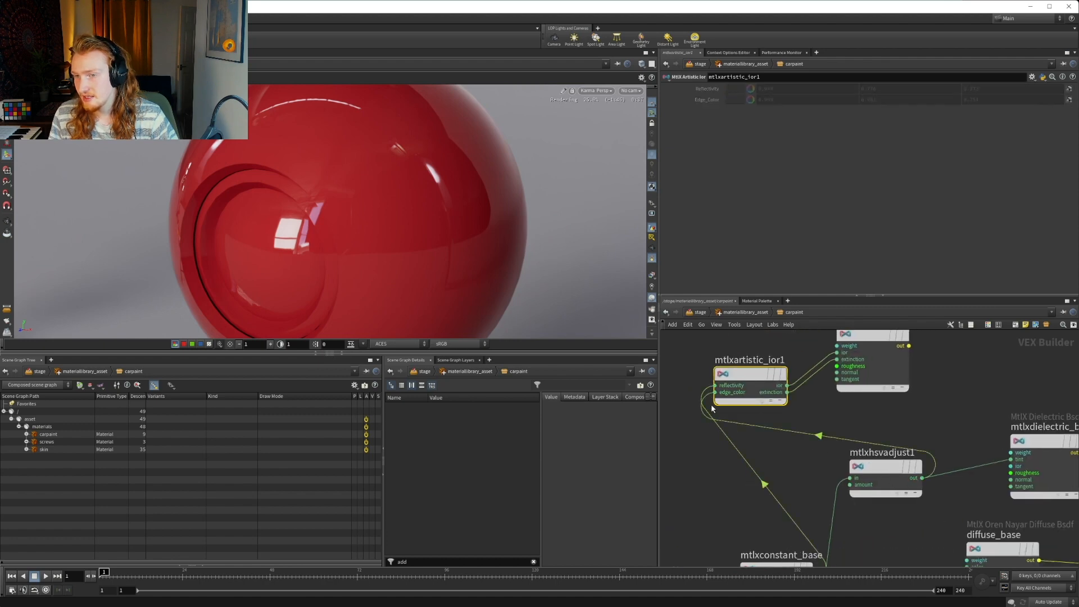
# Wire the output of mtlxconductor_bsdf1 into the top input of mtlxlayer_base in place of mtlxdielectric_base
pyautogui.moveTo(906, 357); pyautogui.dragTo(795, 395, button='middle')
pyautogui.click(794, 392)
pyautogui.click(796, 385)
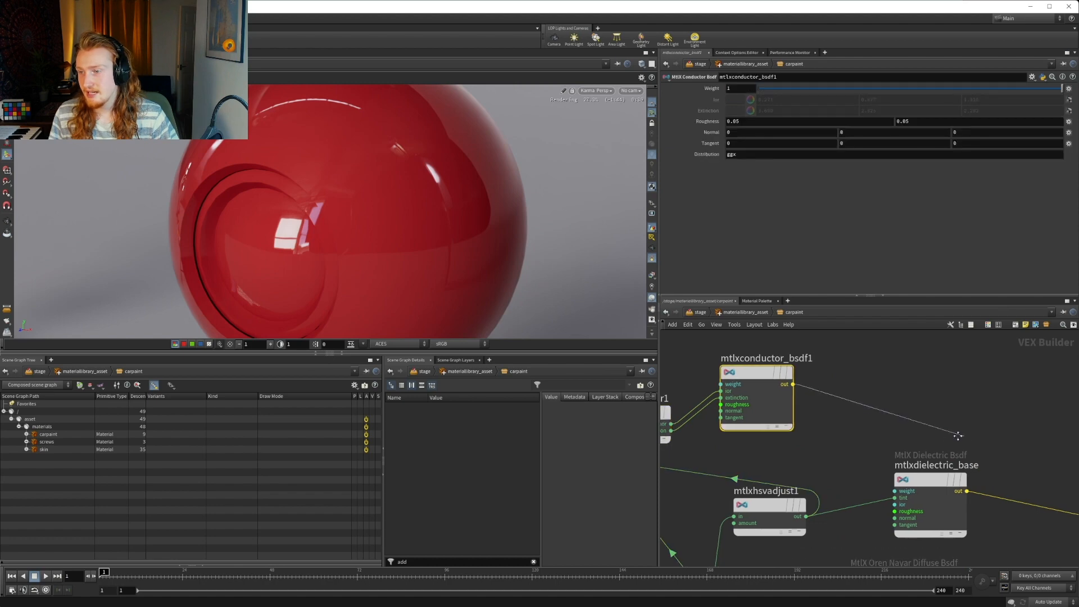
pyautogui.scroll(-3, 959, 437)
pyautogui.moveTo(959, 436); pyautogui.dragTo(730, 337, button='middle')
pyautogui.moveTo(1055, 421); pyautogui.dragTo(900, 411, button='middle')
pyautogui.scroll(3, 921, 421)
pyautogui.click(1034, 463)
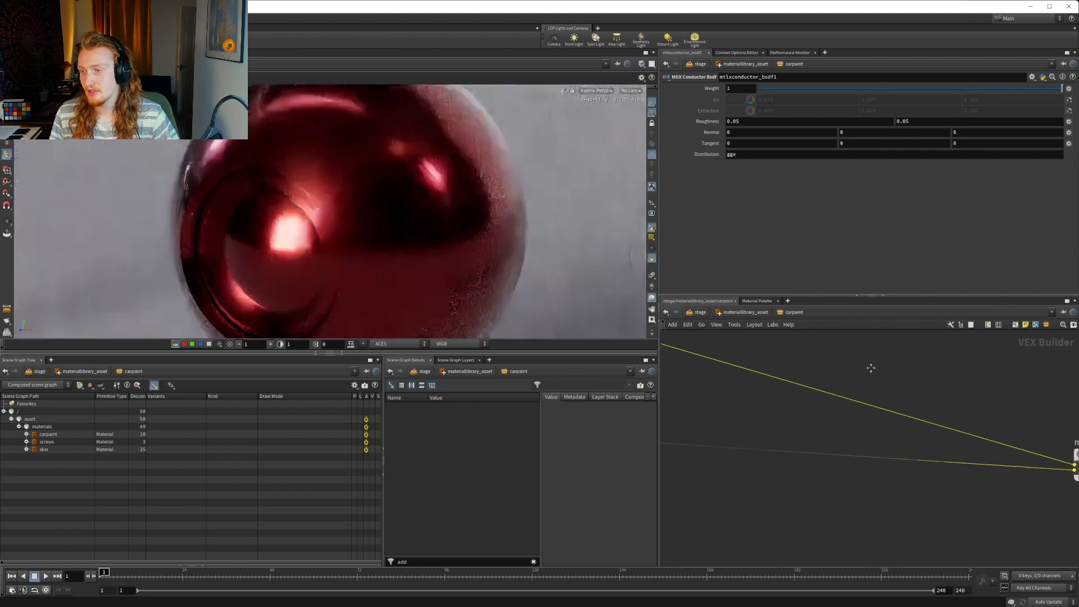
pyautogui.scroll(2, 748, 339)
pyautogui.scroll(-4, 903, 399)
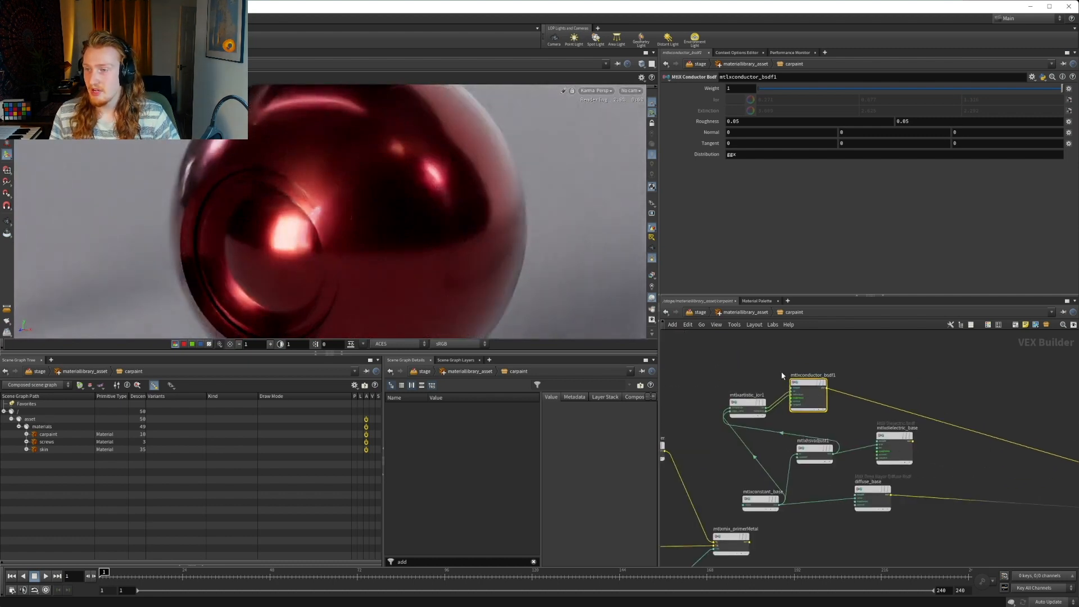
# Set both roughness components of mtlxconductor_bsdf1 to 0.3
pyautogui.click(746, 121)
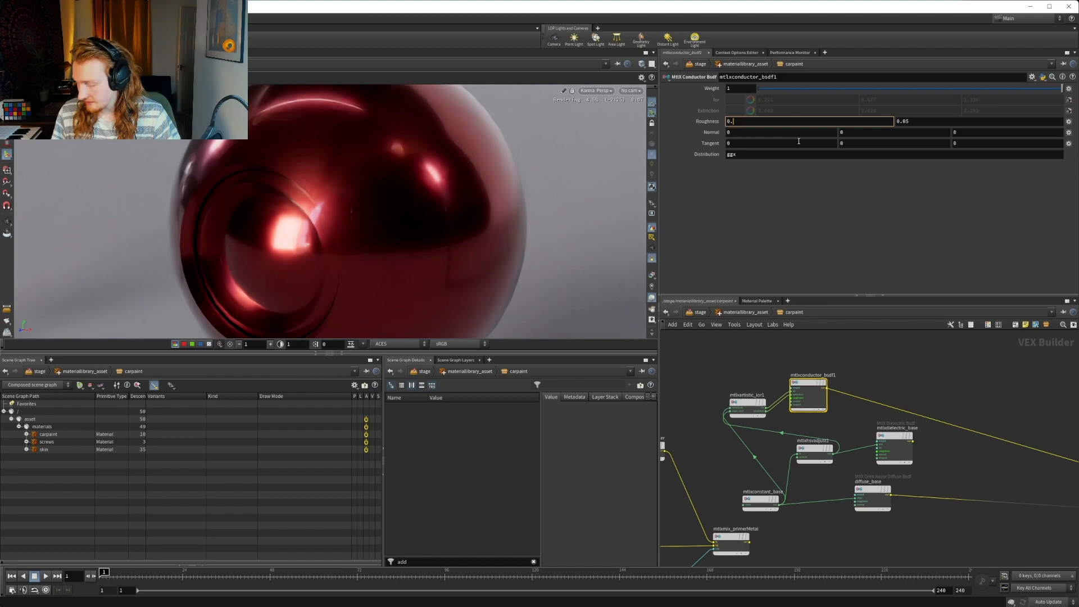
pyautogui.write('0.3')
pyautogui.click(926, 122)
pyautogui.write('0.3')
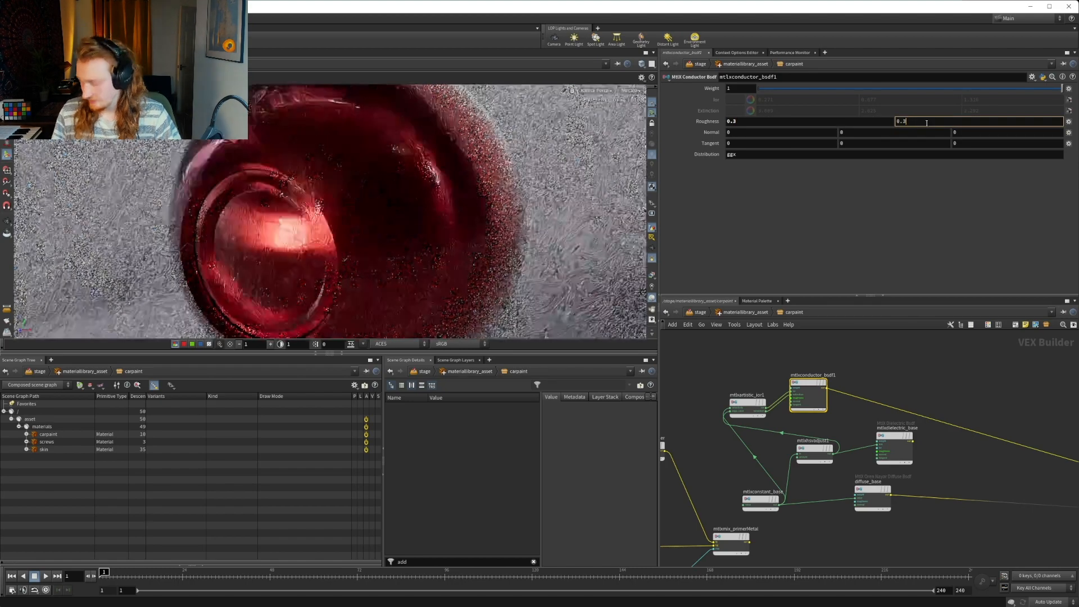
pyautogui.press('Return')
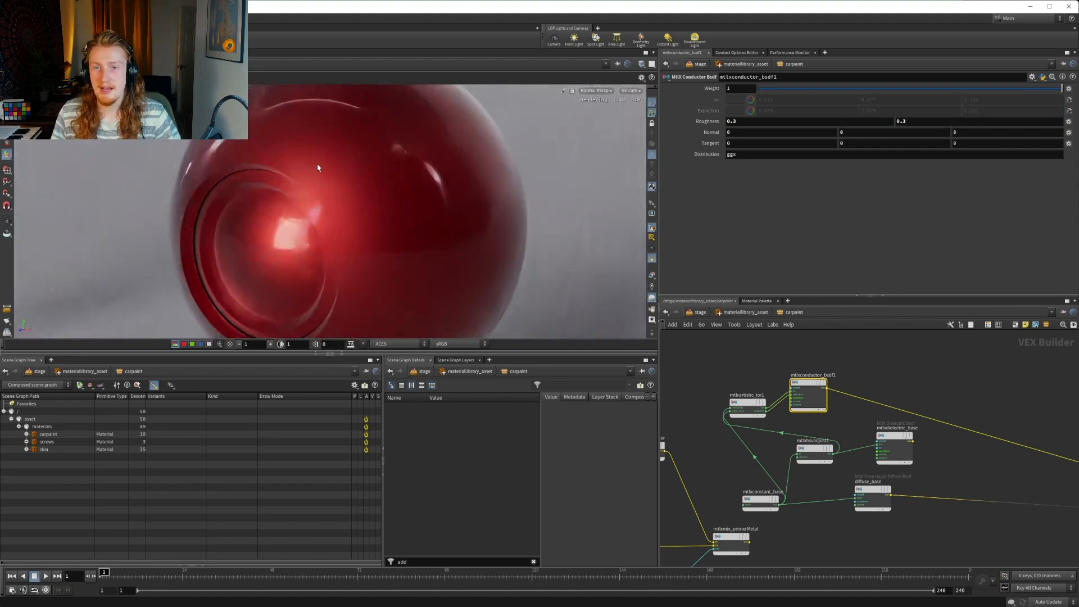
# Rearrange mtlxconductor_bsdf1 and mtlxartistic_ior1 further downstream so their wires run forward from the colour nodes
pyautogui.moveTo(881, 385); pyautogui.dragTo(791, 408, button='middle')
pyautogui.moveTo(758, 383); pyautogui.dragTo(846, 369)
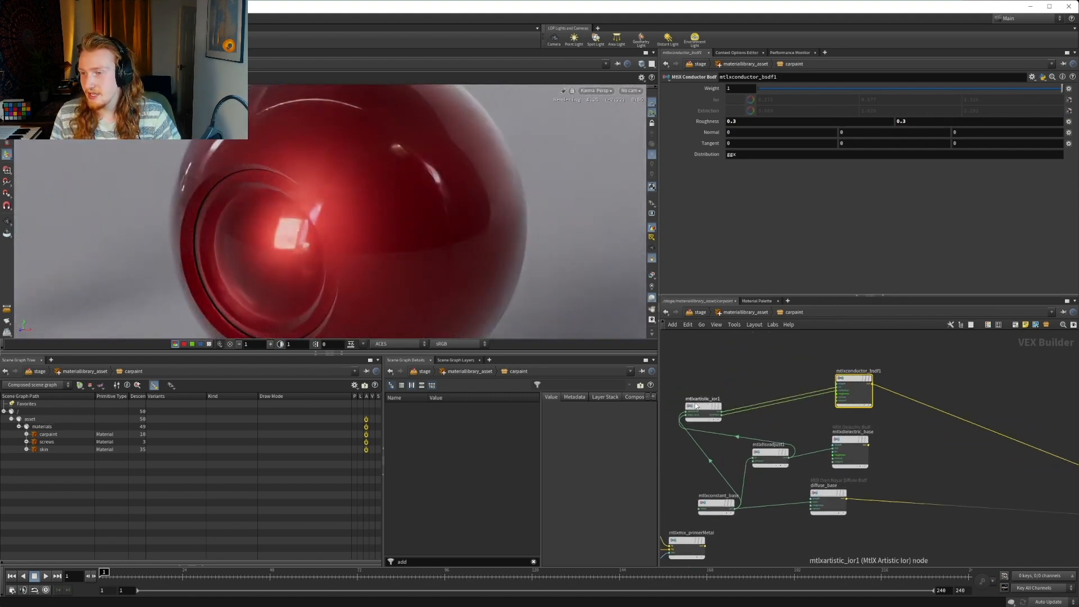
pyautogui.moveTo(797, 425); pyautogui.dragTo(705, 438, button='middle')
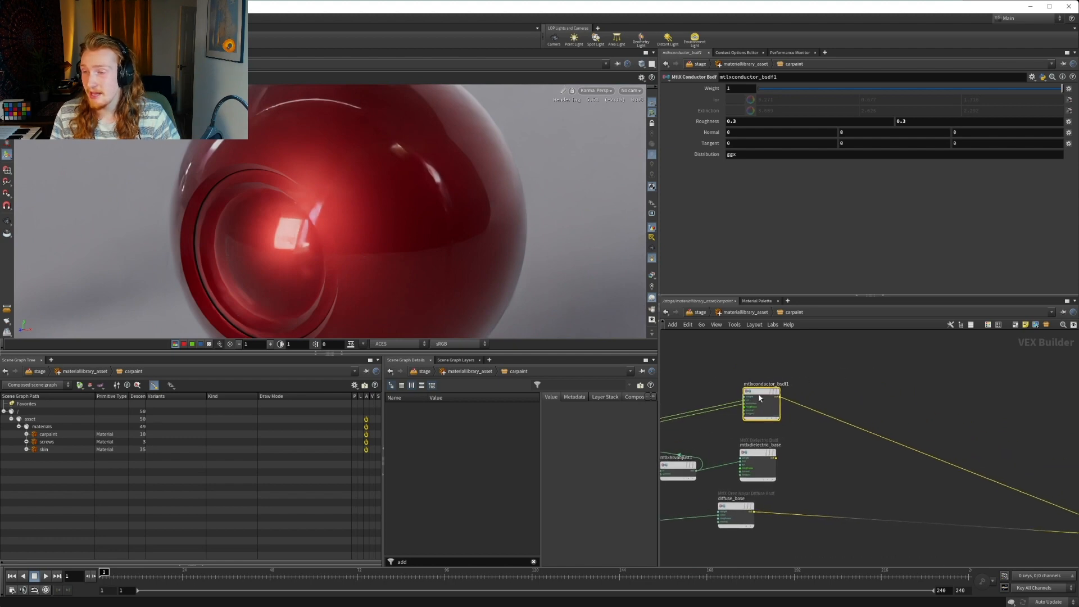
pyautogui.moveTo(760, 393); pyautogui.dragTo(841, 384)
pyautogui.moveTo(729, 386); pyautogui.dragTo(814, 397, button='middle')
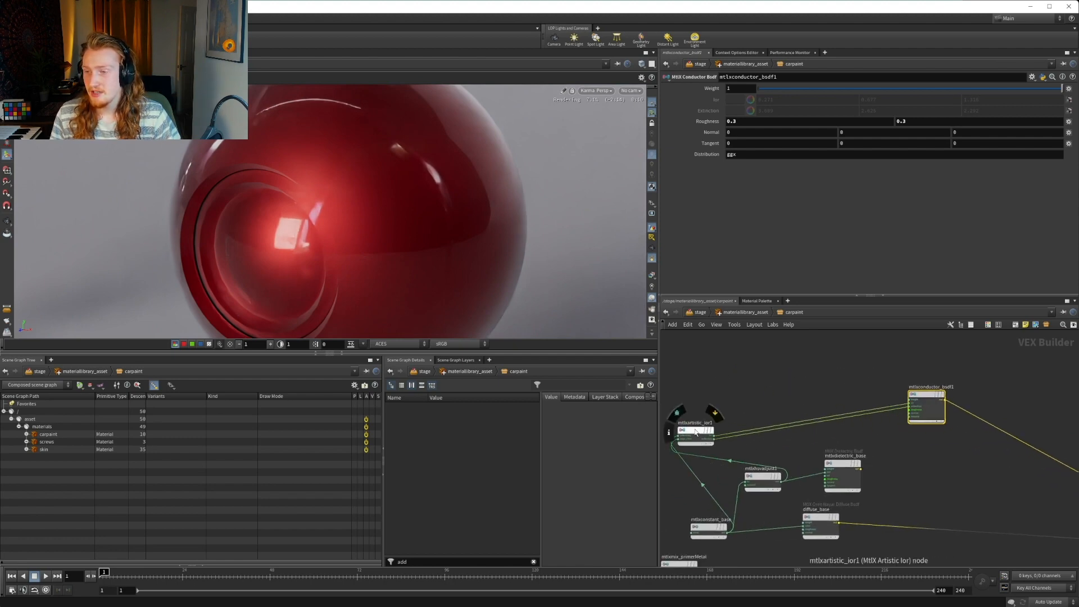
pyautogui.moveTo(691, 434); pyautogui.dragTo(811, 402)
pyautogui.moveTo(811, 403)
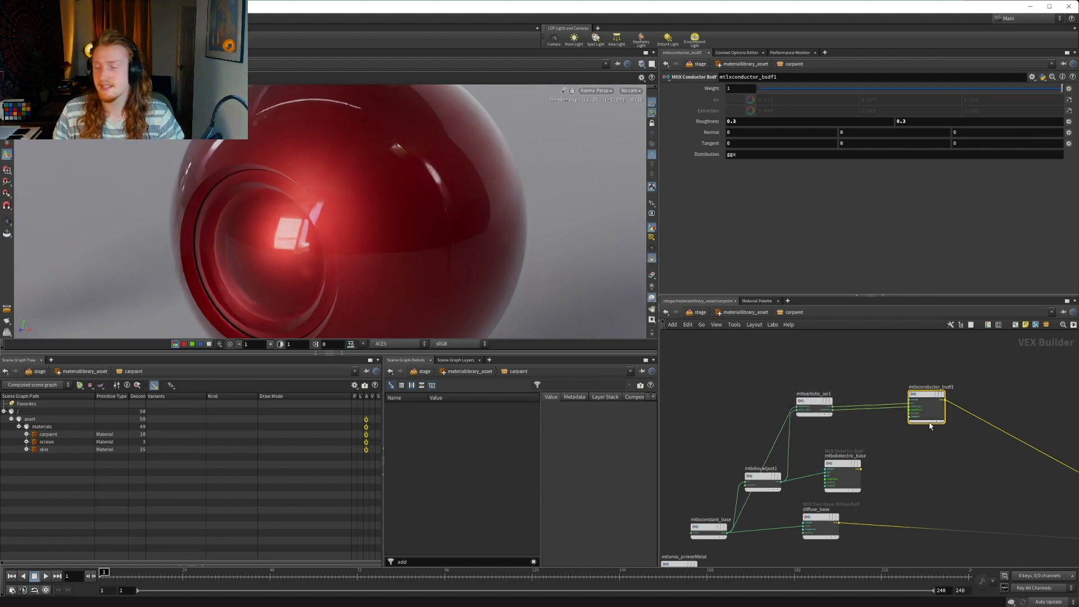
# Add a MtlX Mix node with mtlxconductor_bsdf1 wired into its fg input and mtlxdielectric_base into its bg input
pyautogui.moveTo(922, 448); pyautogui.dragTo(849, 438, button='middle')
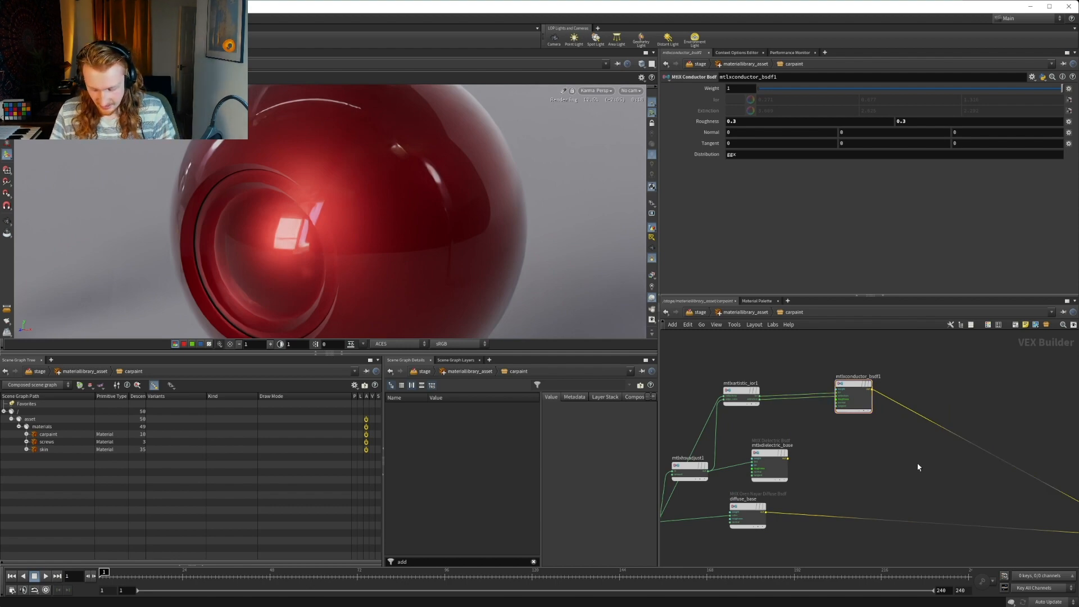
pyautogui.press('Tab')
pyautogui.write('mix')
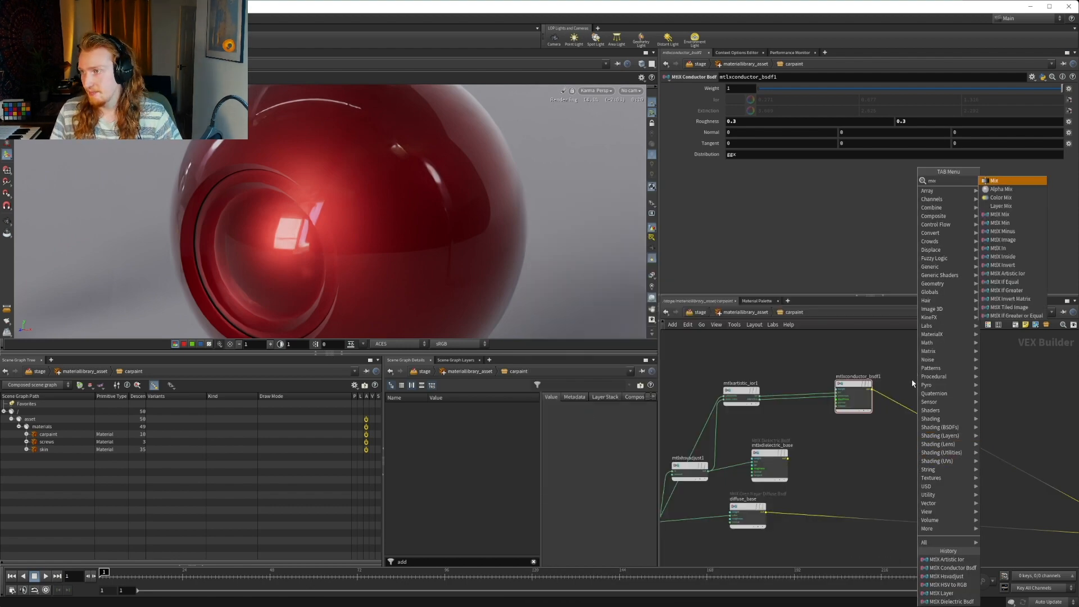
pyautogui.click(1003, 214)
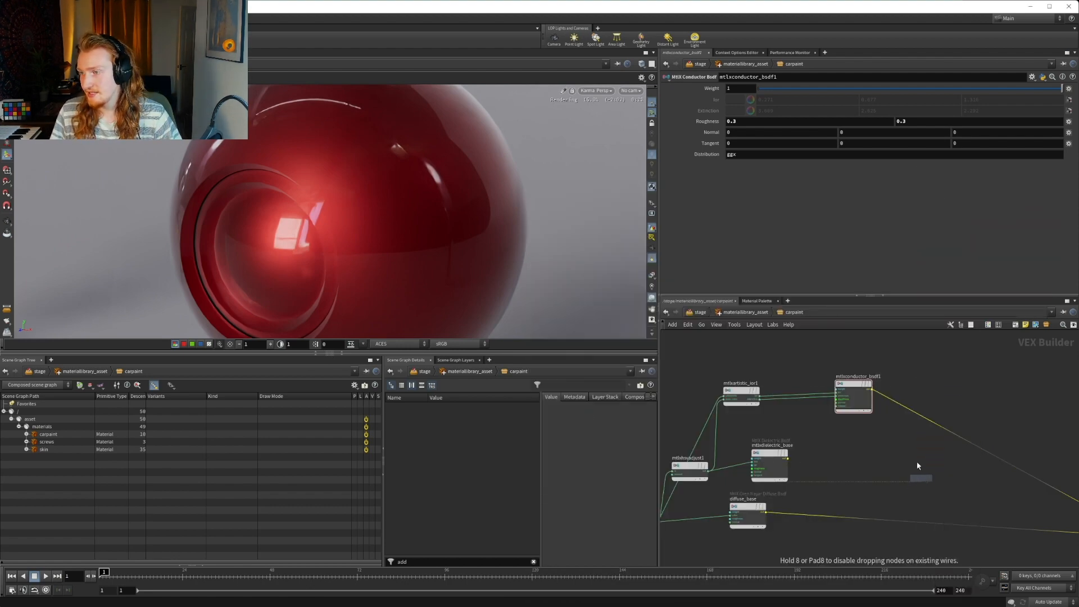
pyautogui.click(918, 472)
pyautogui.click(870, 389)
pyautogui.scroll(2, 904, 488)
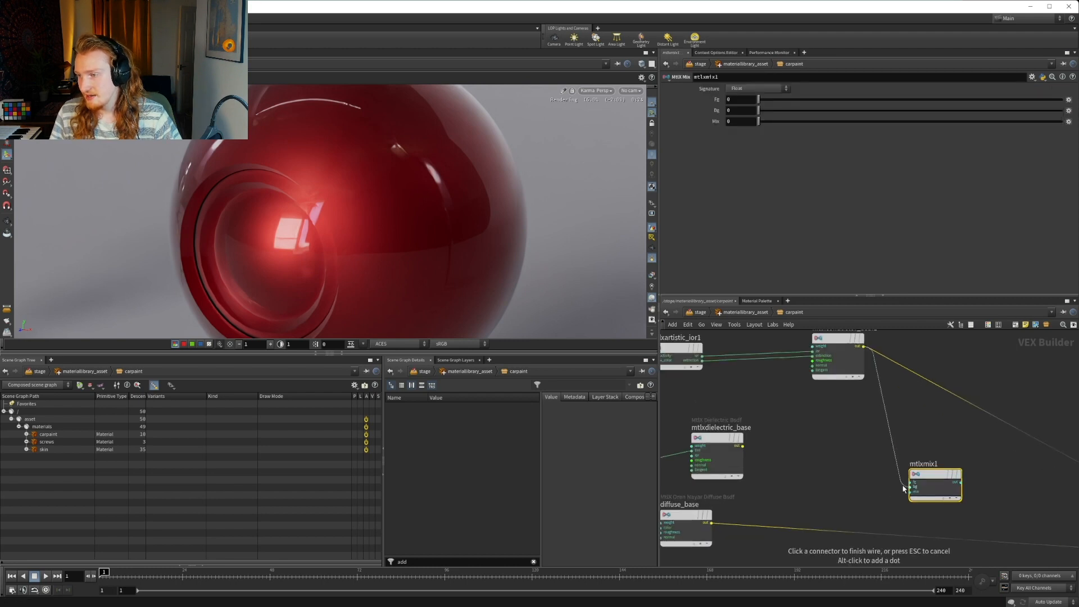
pyautogui.click(910, 482)
pyautogui.click(742, 445)
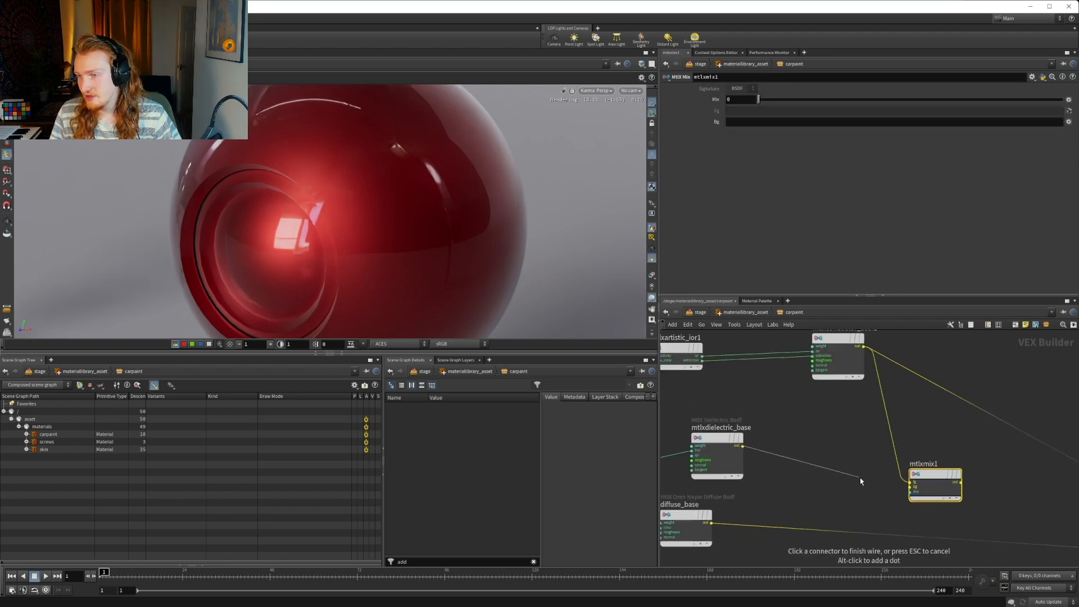
pyautogui.click(936, 483)
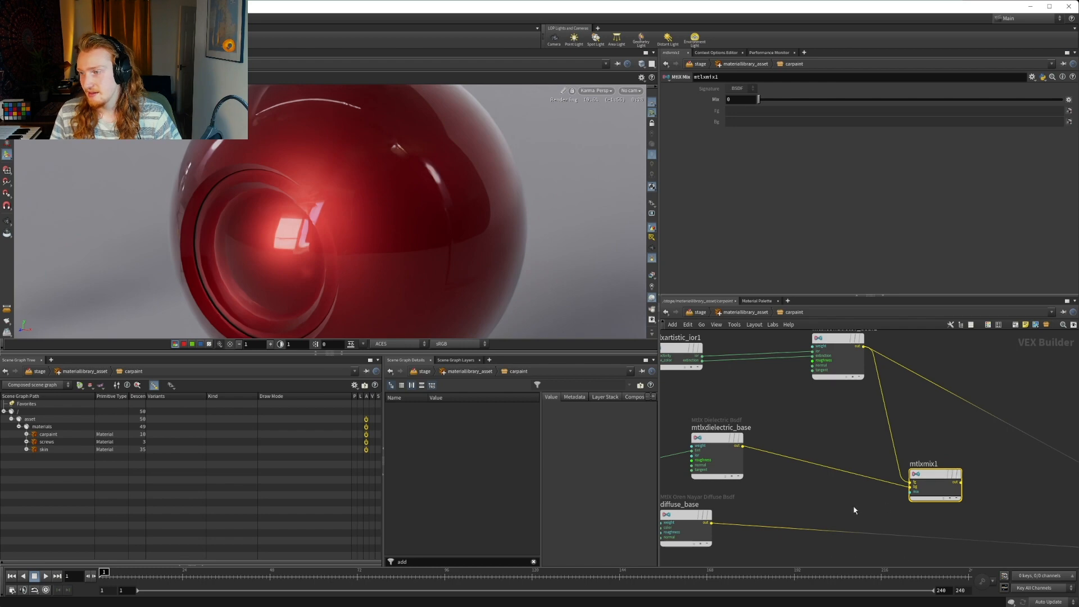
# Add a MtlX Constant node below mtlxdielectric_base and wire its output into the mix input of mtlxmix1
pyautogui.press('Tab')
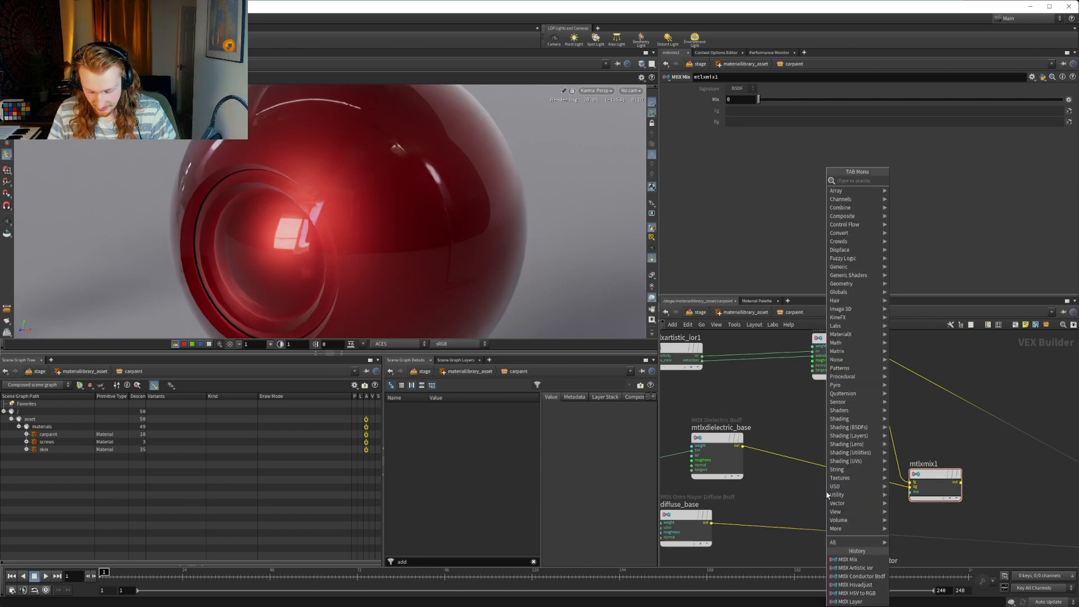
pyautogui.write('constan')
pyautogui.press('Down')
pyautogui.press('Down')
pyautogui.press('Down')
pyautogui.press('Down')
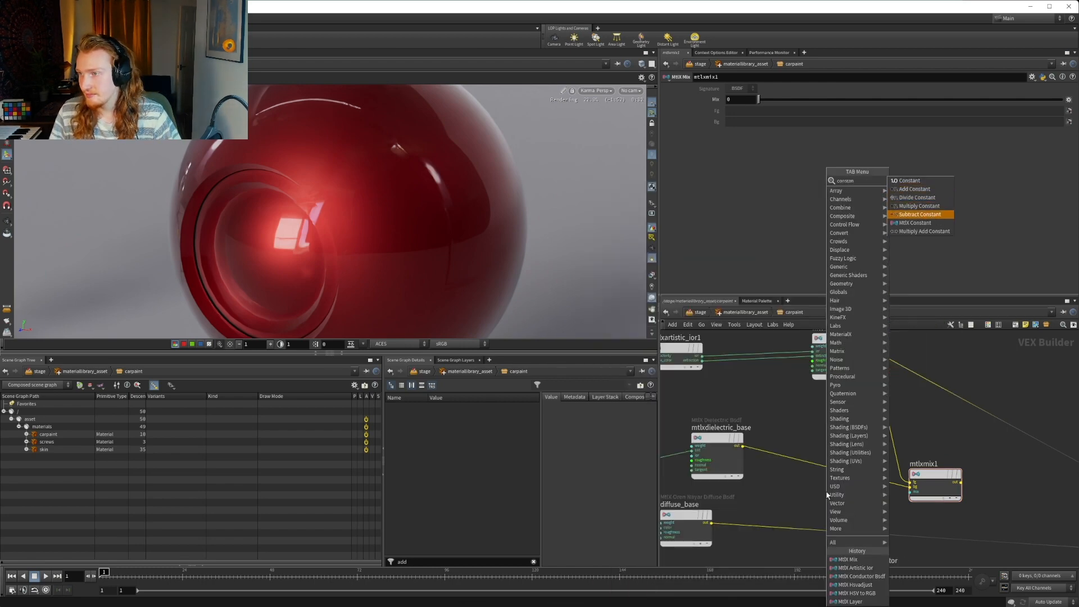
pyautogui.press('Down')
pyautogui.press('Return')
pyautogui.click(812, 506)
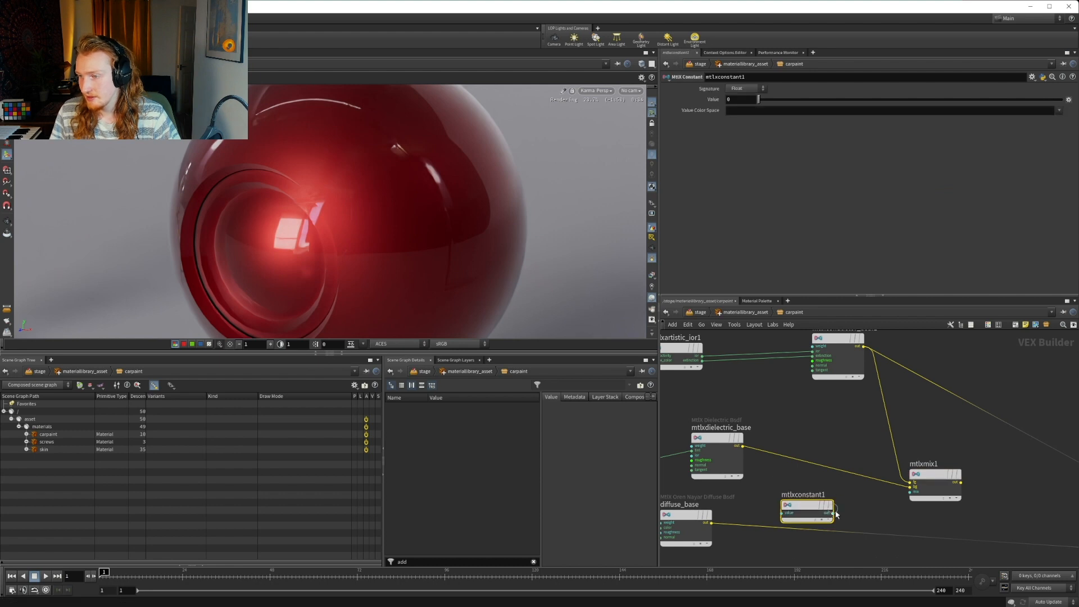
pyautogui.moveTo(836, 514); pyautogui.dragTo(910, 492)
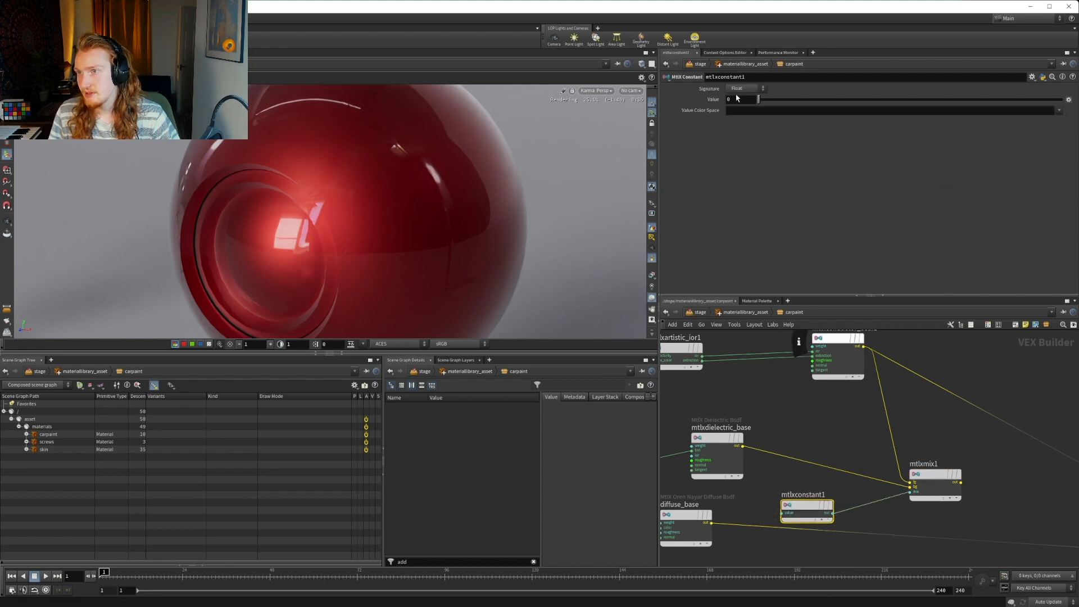
# Wire the output of mtlxmix1 into the top input of mtlxlayer_base in place of mtlxconductor_bsdf1
pyautogui.click(961, 482)
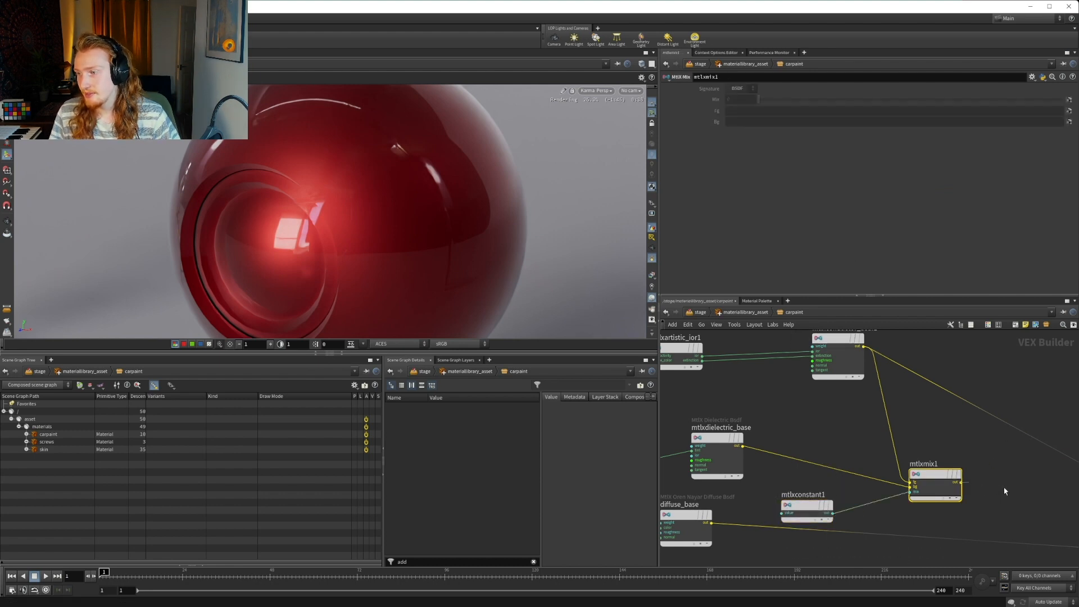
pyautogui.click(1057, 493)
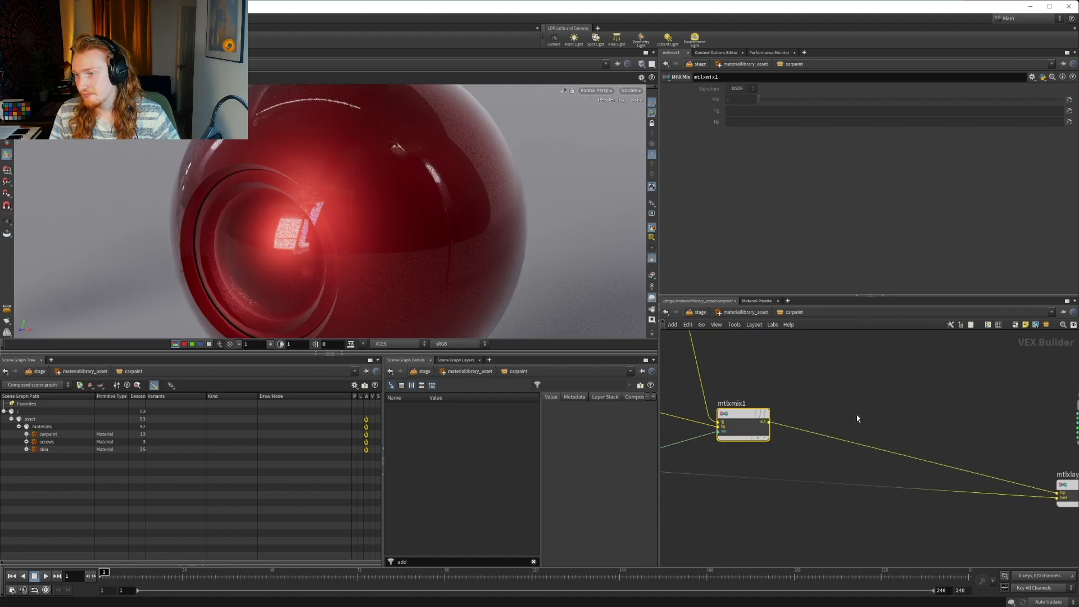
pyautogui.moveTo(858, 417); pyautogui.dragTo(975, 416, button='middle')
pyautogui.scroll(-3, 848, 453)
pyautogui.moveTo(821, 494); pyautogui.dragTo(982, 489, button='middle')
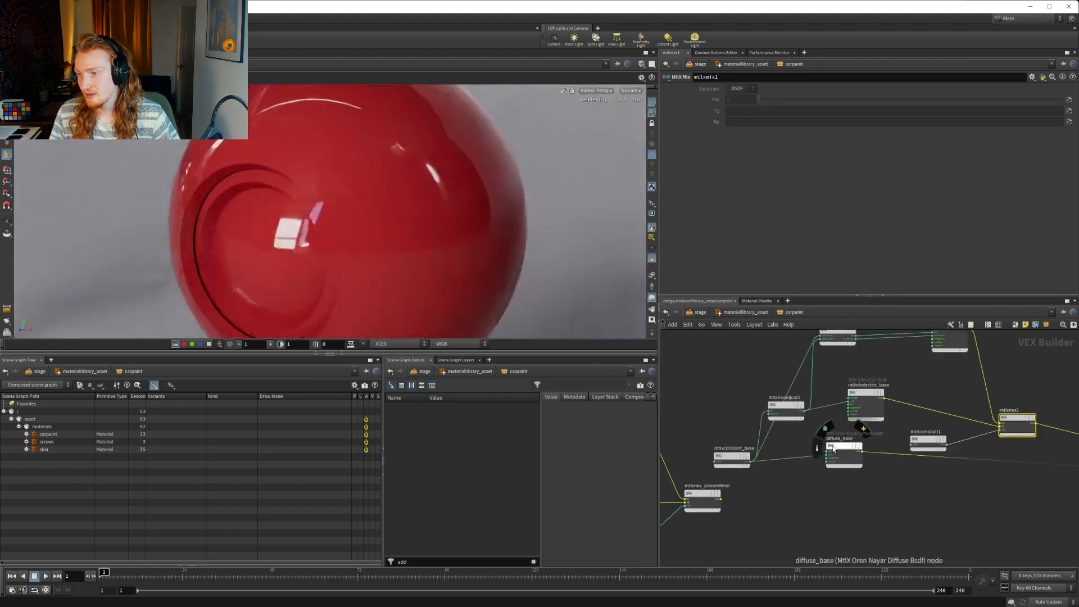
pyautogui.moveTo(836, 449); pyautogui.dragTo(840, 467)
pyautogui.moveTo(952, 500); pyautogui.dragTo(701, 473, button='middle')
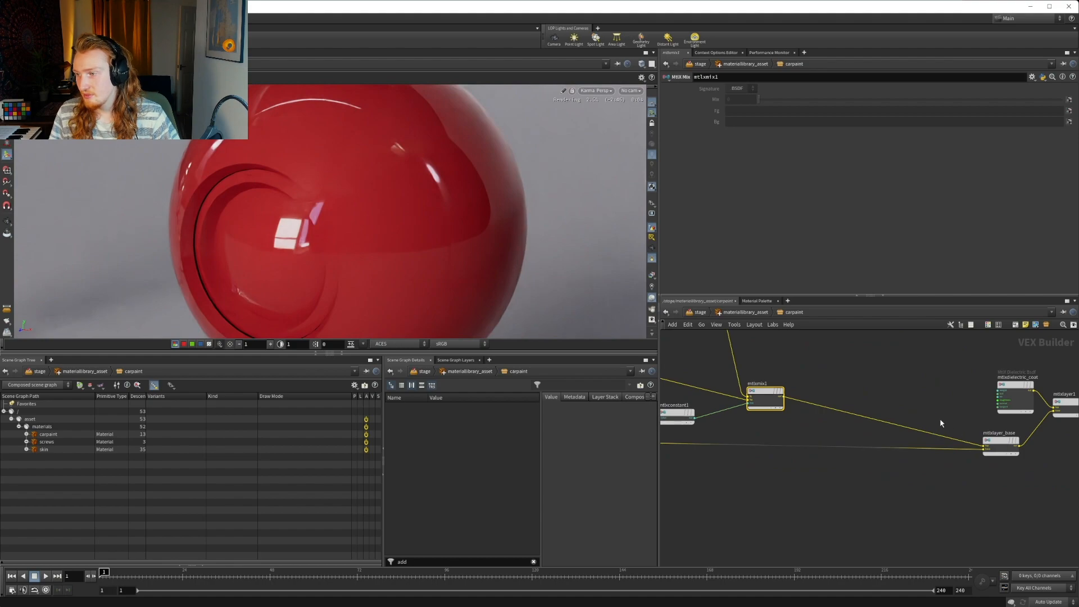
pyautogui.moveTo(875, 393); pyautogui.dragTo(941, 412, button='middle')
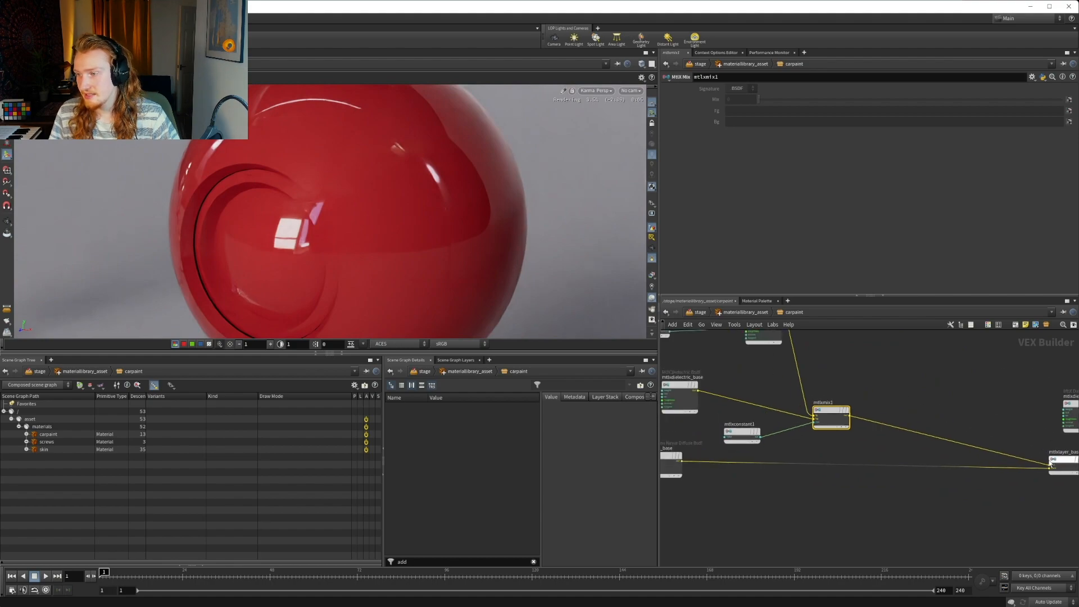
# Disconnect diffuse_base from mtlxlayer_base and delete that layer node so mtlxmix1 feeds mtlxlayer1 directly
pyautogui.click(898, 469)
pyautogui.press('Delete')
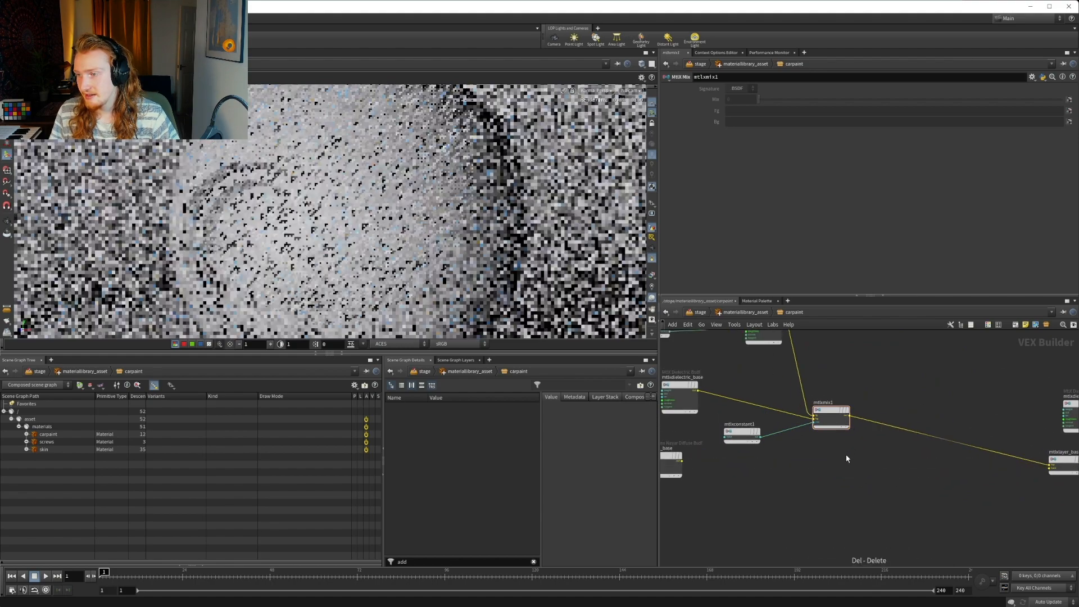
pyautogui.moveTo(998, 441); pyautogui.dragTo(815, 419, button='middle')
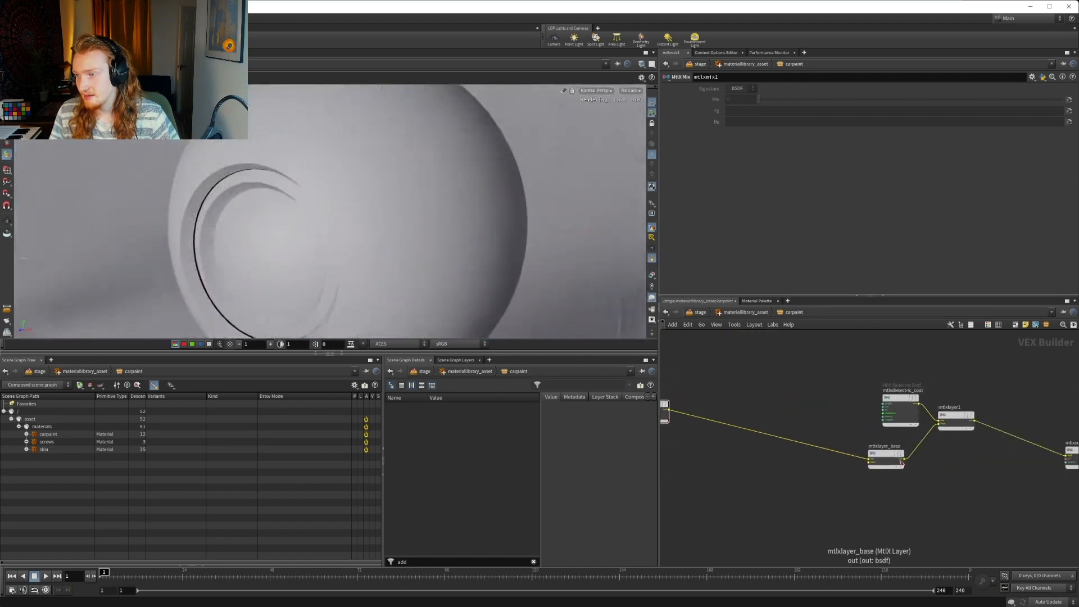
pyautogui.moveTo(884, 456); pyautogui.dragTo(881, 483)
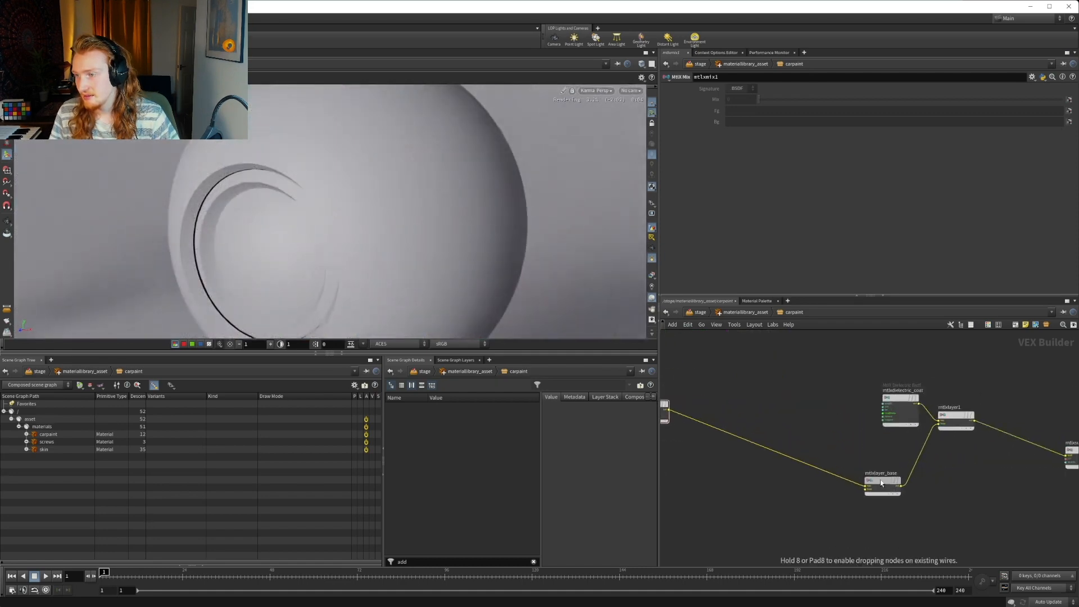
pyautogui.moveTo(839, 421); pyautogui.dragTo(1043, 446, button='middle')
pyautogui.moveTo(913, 478)
pyautogui.mouseDown(button='middle')
pyautogui.moveTo(812, 461)
pyautogui.moveTo(942, 472)
pyautogui.moveTo(958, 462)
pyautogui.mouseUp(button='middle')
pyautogui.moveTo(801, 477)
pyautogui.mouseDown(button='middle')
pyautogui.moveTo(918, 476)
pyautogui.moveTo(739, 460)
pyautogui.mouseUp(button='middle')
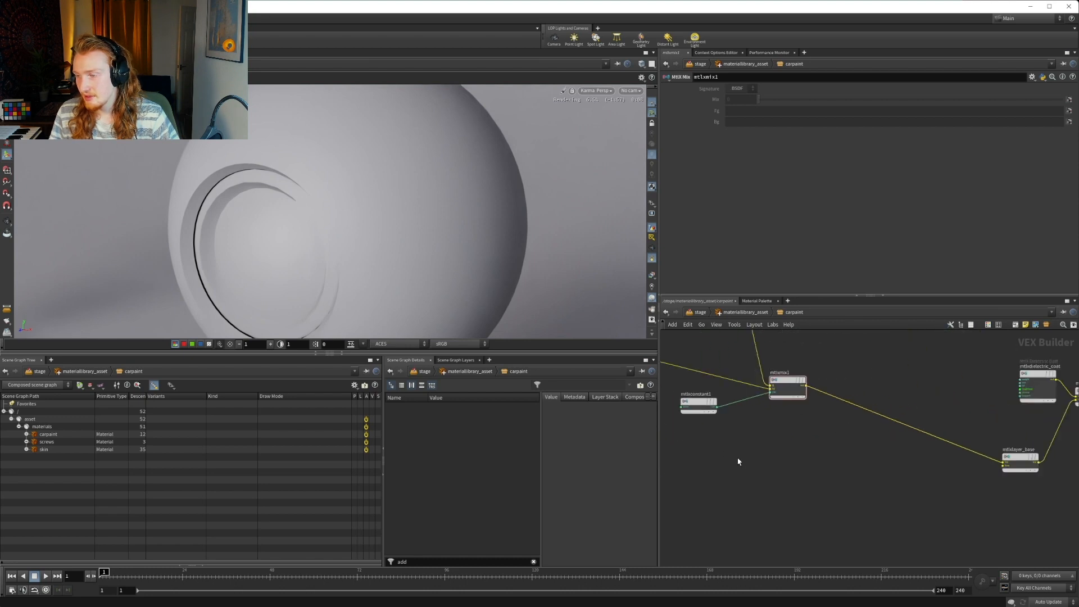
pyautogui.moveTo(998, 502); pyautogui.dragTo(926, 492, button='middle')
pyautogui.click(943, 445)
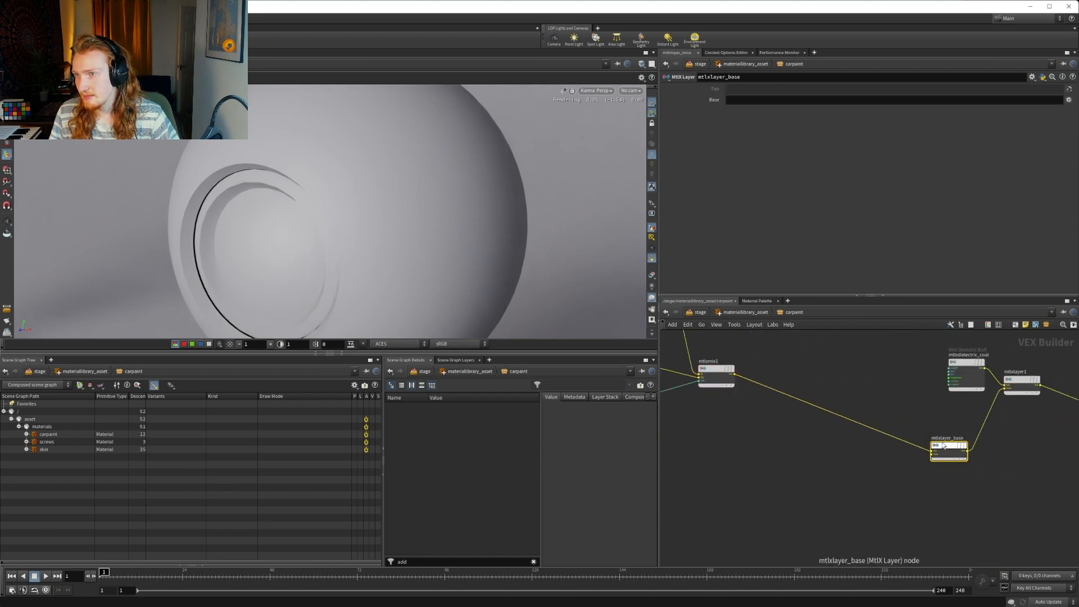
pyautogui.press('Delete')
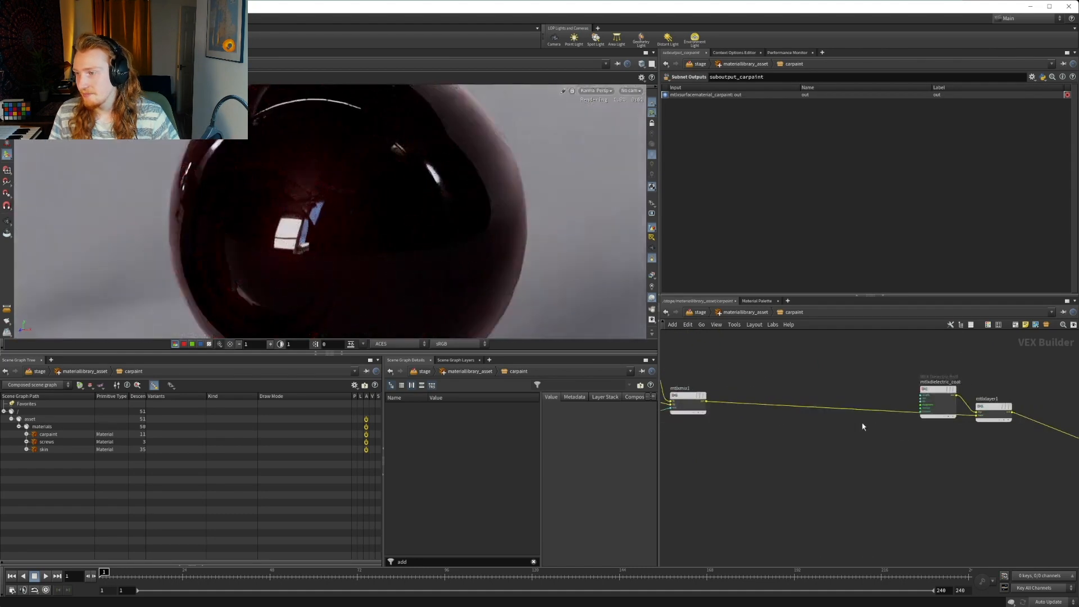
# Set the value of mtlxconstant1, which drives the mix amount, to 1
pyautogui.moveTo(964, 461); pyautogui.dragTo(1000, 465, button='middle')
pyautogui.moveTo(886, 439); pyautogui.dragTo(999, 455, button='middle')
pyautogui.click(811, 414)
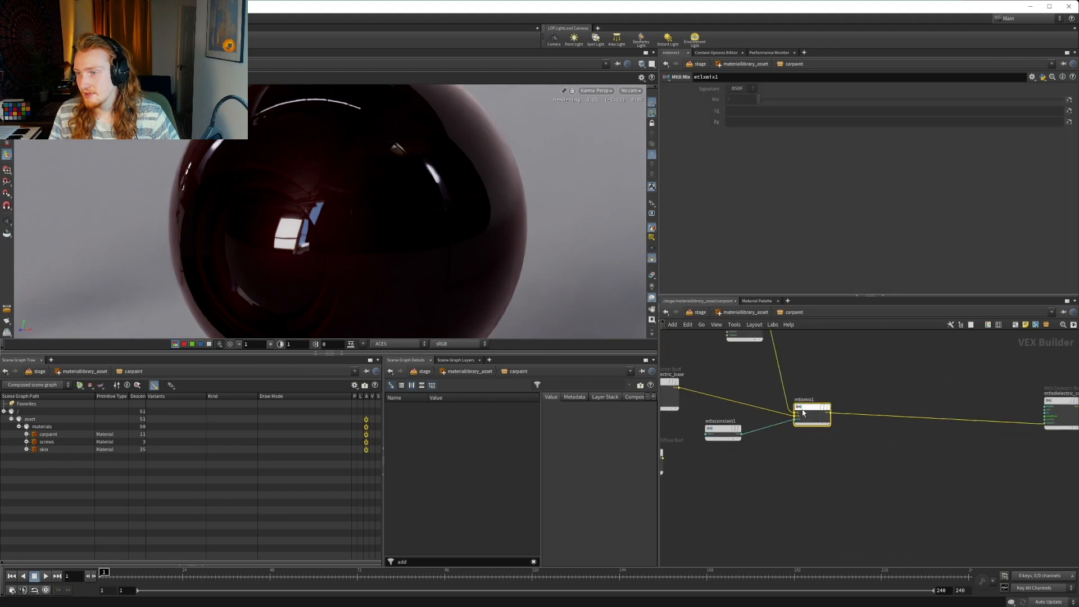
pyautogui.click(722, 430)
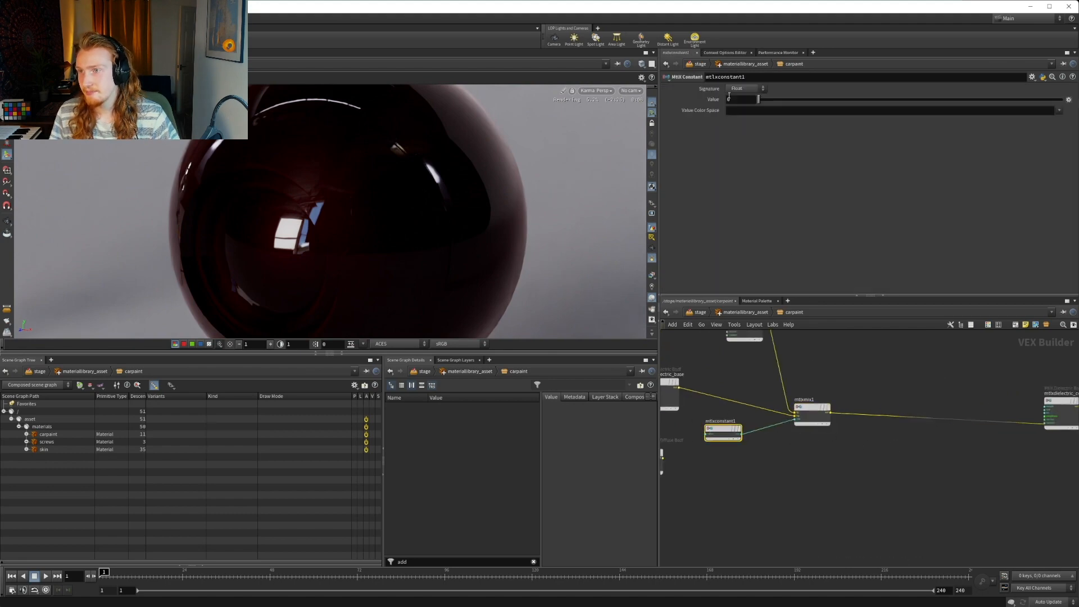
pyautogui.doubleClick(736, 99)
pyautogui.write('1')
pyautogui.press('Return')
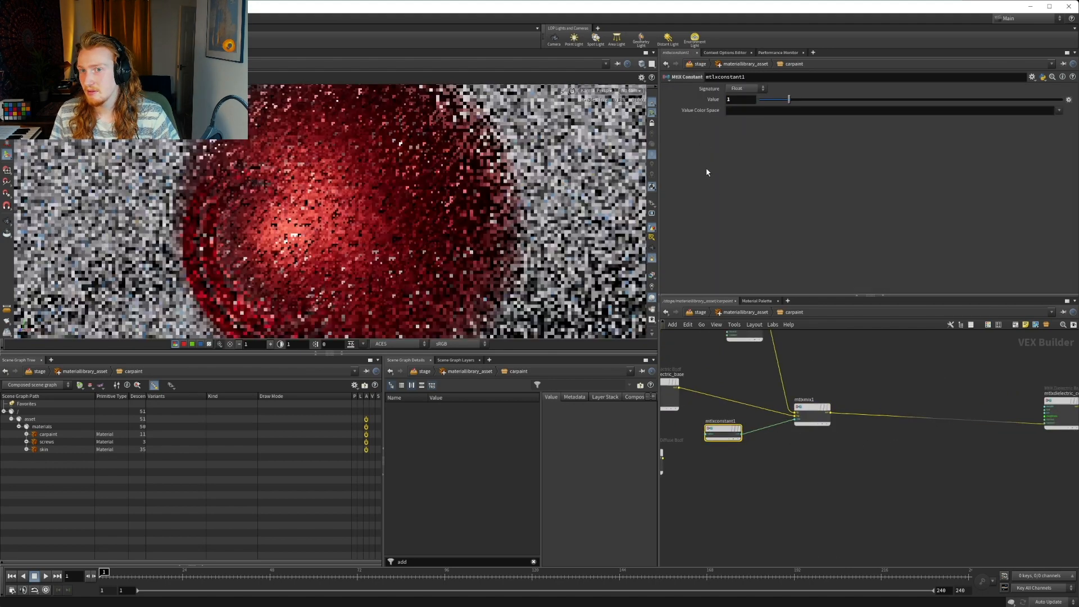
# Move mtlxconstant1 beneath mtlxmix1 to clear space beside mtlxdielectric_base and diffuse_base
pyautogui.moveTo(752, 463); pyautogui.dragTo(879, 450, button='middle')
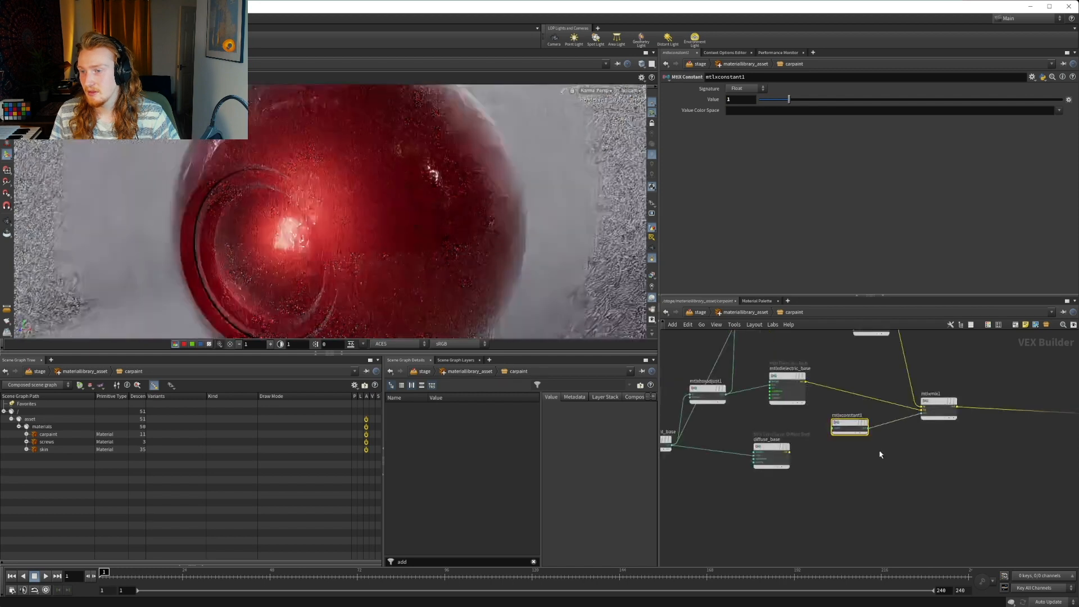
pyautogui.click(790, 458)
pyautogui.moveTo(810, 467); pyautogui.dragTo(854, 492, button='middle')
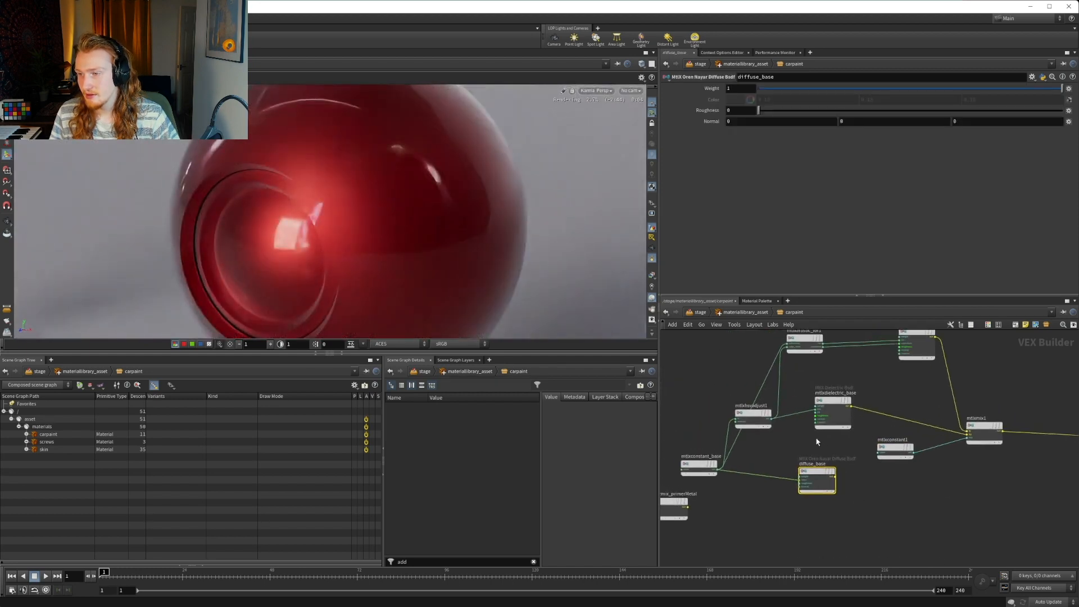
pyautogui.scroll(1, 819, 432)
pyautogui.moveTo(832, 397)
pyautogui.mouseDown()
pyautogui.moveTo(852, 408)
pyautogui.moveTo(817, 407)
pyautogui.mouseUp()
pyautogui.moveTo(930, 506); pyautogui.dragTo(775, 446, button='middle')
pyautogui.scroll(-5, 908, 478)
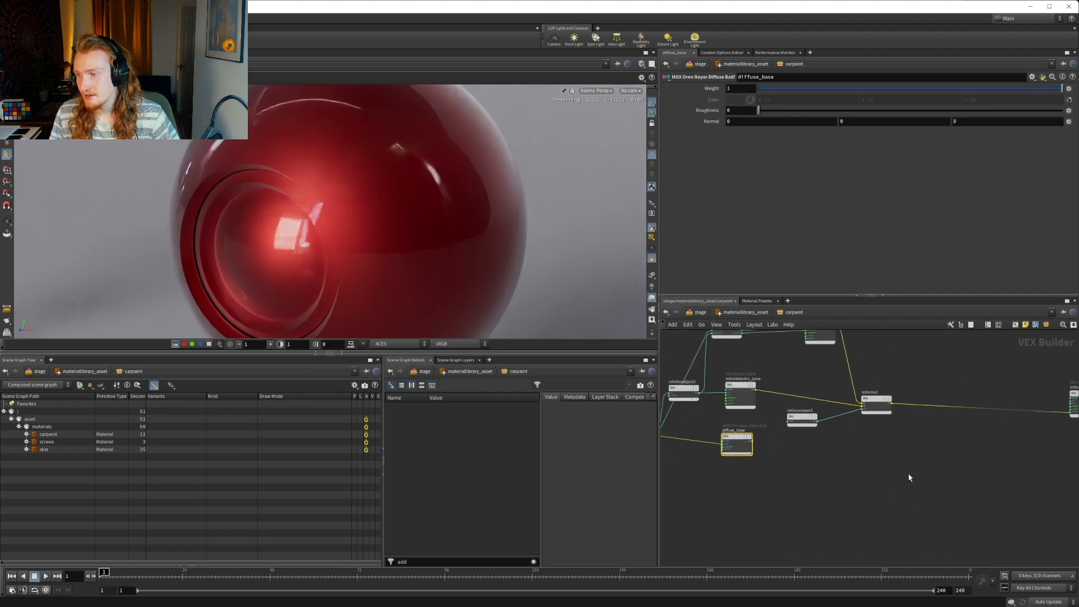
pyautogui.scroll(4, 842, 446)
pyautogui.moveTo(860, 437); pyautogui.dragTo(952, 454)
pyautogui.click(858, 464)
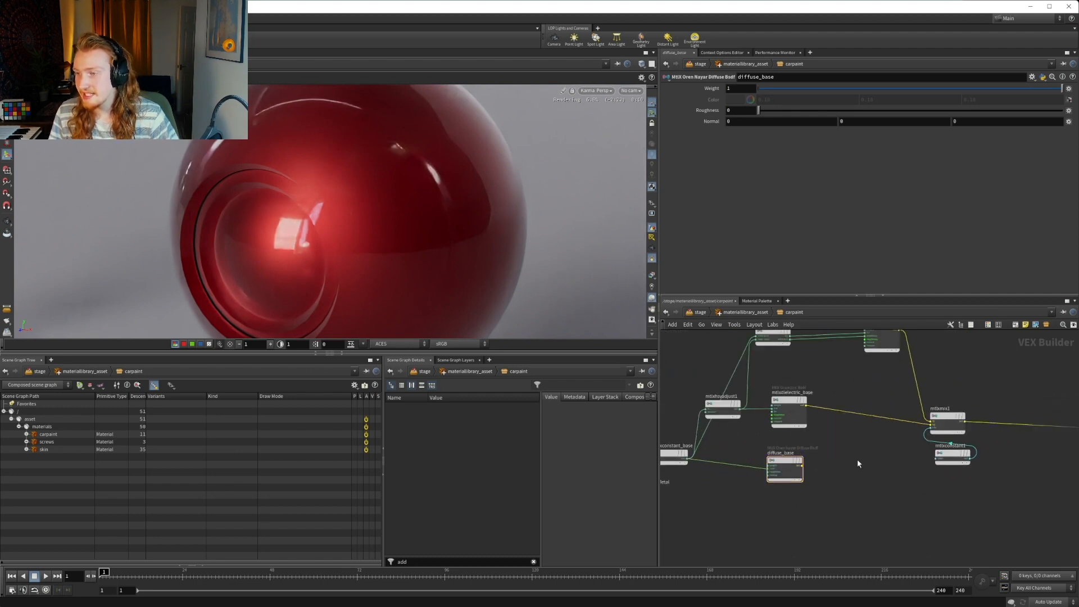
# Add a MtlX Layer node between mtlxdielectric_base and mtlxmix1
pyautogui.scroll(1, 858, 460)
pyautogui.press('Tab')
pyautogui.write('layer')
pyautogui.press('Down')
pyautogui.press('Down')
pyautogui.press('Down')
pyautogui.press('Down')
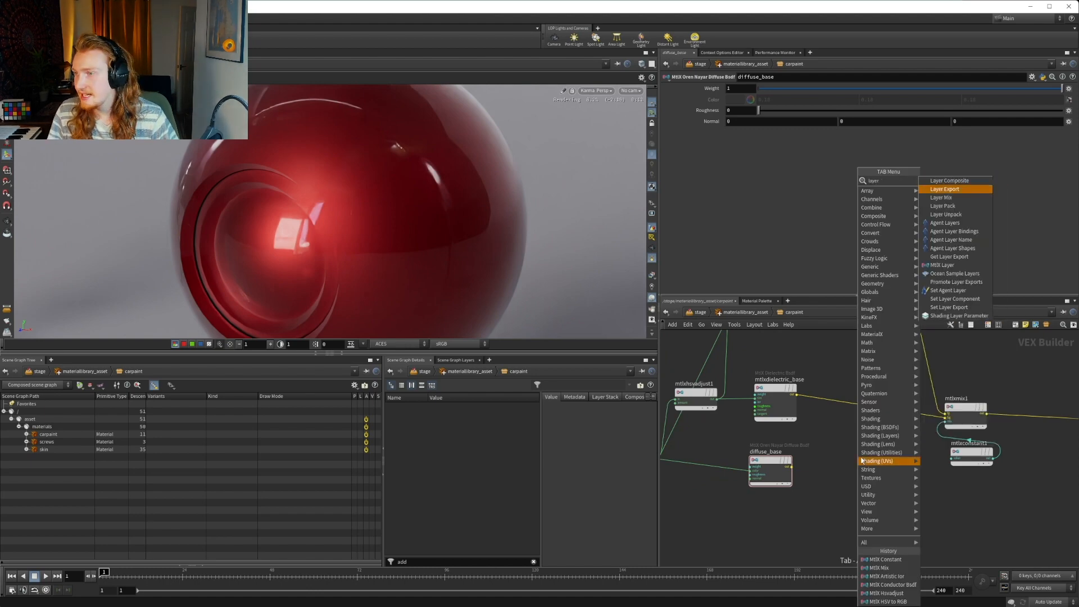
pyautogui.press('Down')
pyautogui.press('Down')
pyautogui.press('Down')
pyautogui.press('Down')
pyautogui.press('Down')
pyautogui.press('Down')
pyautogui.press('Return')
pyautogui.click(850, 416)
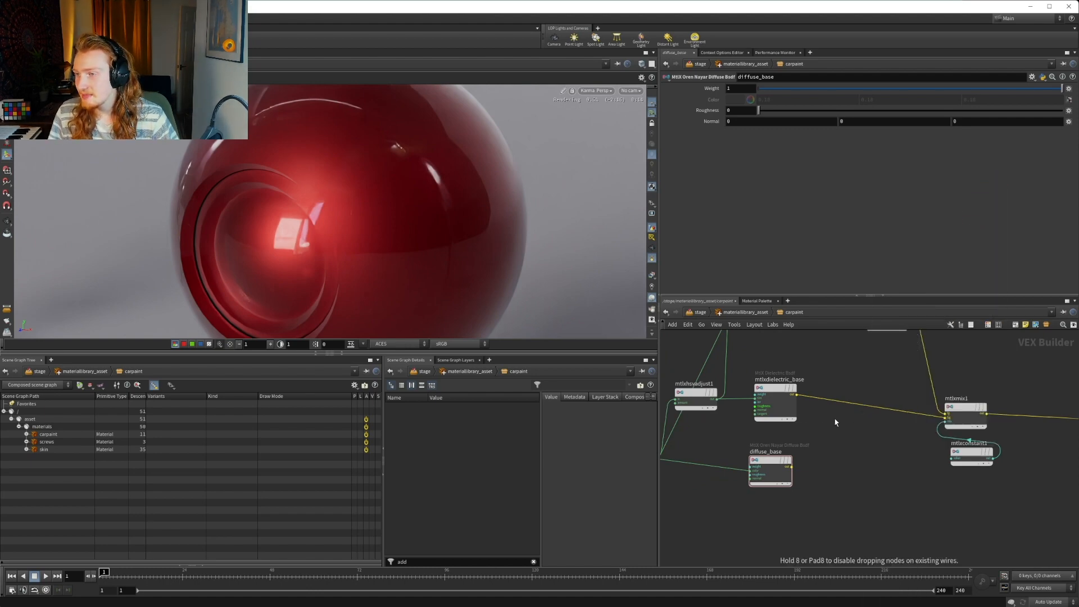
pyautogui.scroll(3, 807, 400)
# Wire mtlxdielectric_base into the top input of mtlxlayer2 and diffuse_base into its base input
pyautogui.click(786, 401)
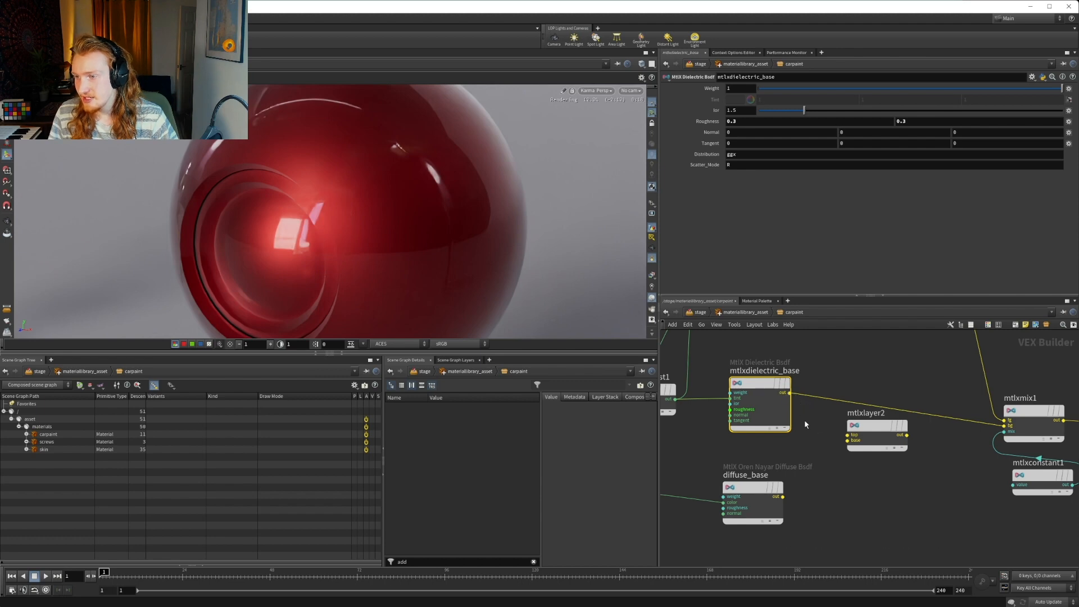
pyautogui.click(787, 392)
pyautogui.click(847, 434)
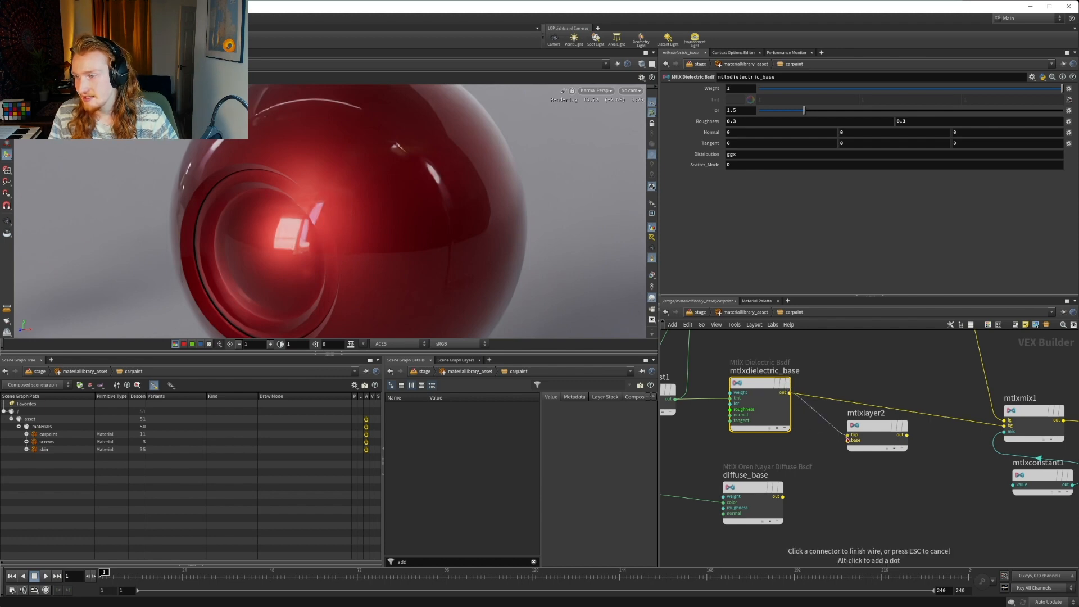
pyautogui.click(782, 497)
pyautogui.click(847, 440)
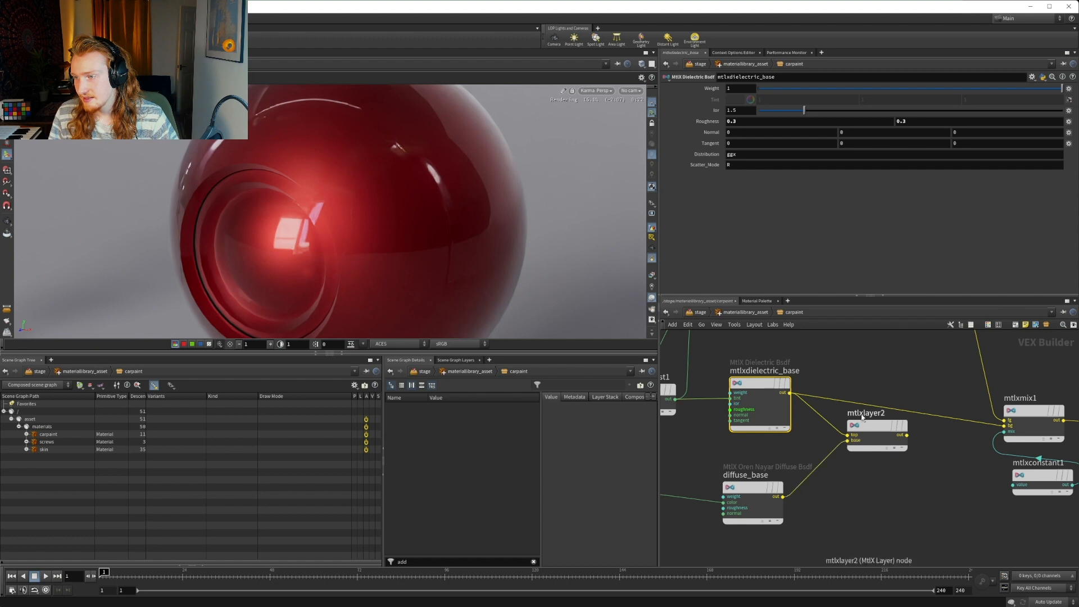
# Rename mtlxlayer2 to mtlxlayer_base and wire its output into the bg input of mtlxmix1
pyautogui.doubleClick(888, 413)
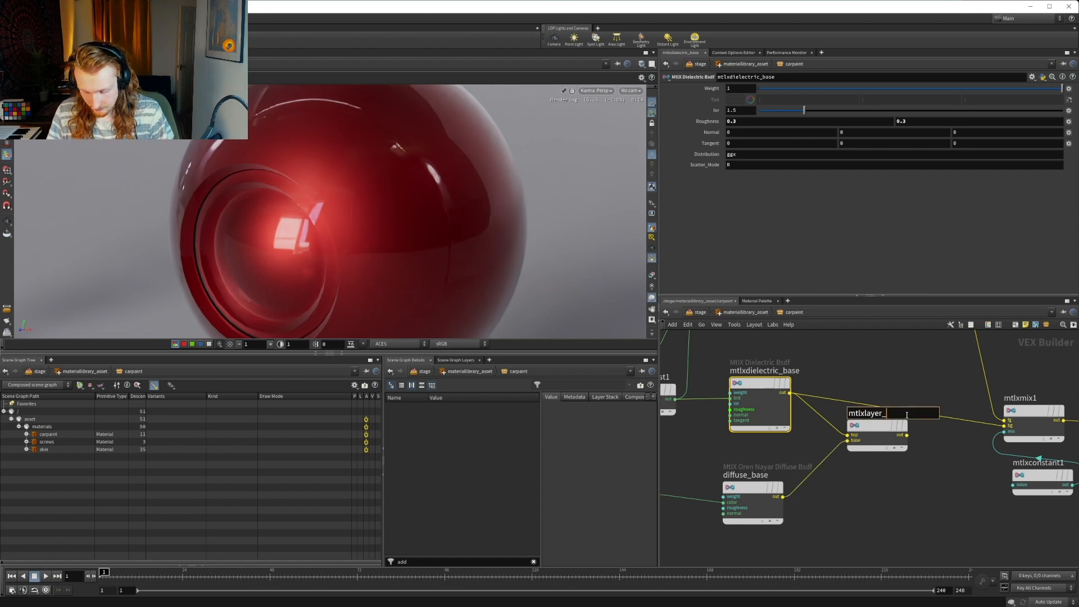
pyautogui.write('mtlxlayer_base')
pyautogui.press('Return')
pyautogui.click(907, 434)
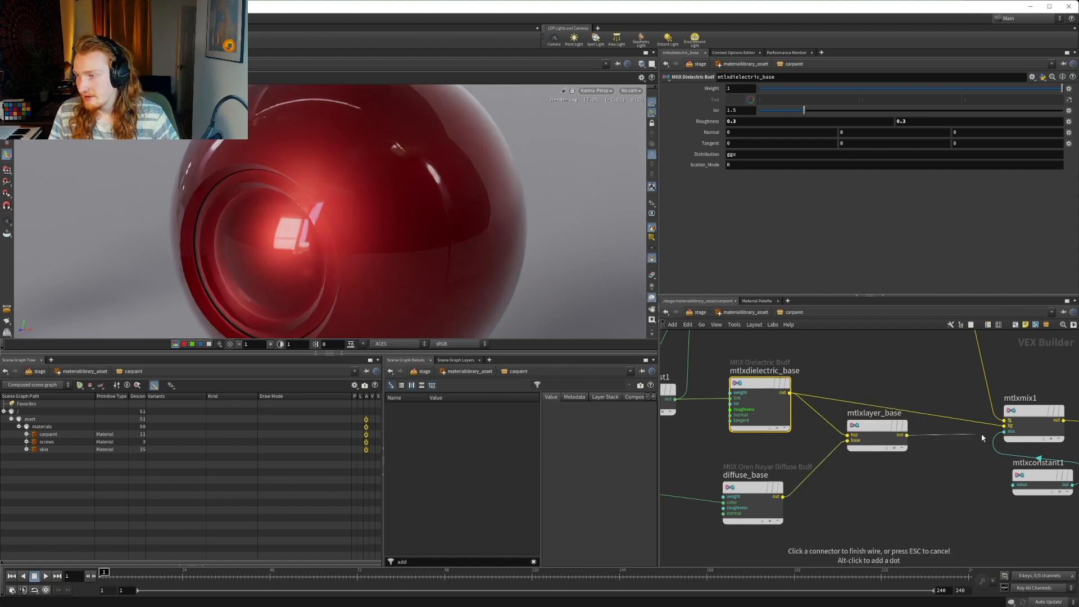
pyautogui.click(1003, 426)
# Move mtlxconstant1 away from mtlxmix1 to a spot beneath mtlxlayer_base
pyautogui.scroll(-3, 919, 479)
pyautogui.moveTo(800, 493); pyautogui.dragTo(852, 489, button='middle')
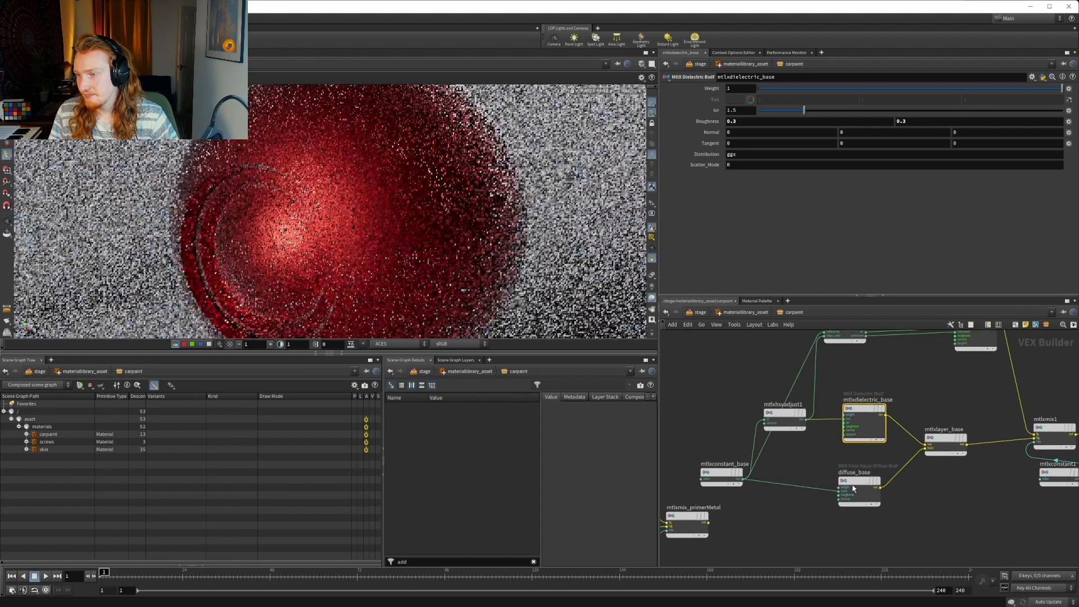
pyautogui.moveTo(987, 461); pyautogui.dragTo(849, 435, button='middle')
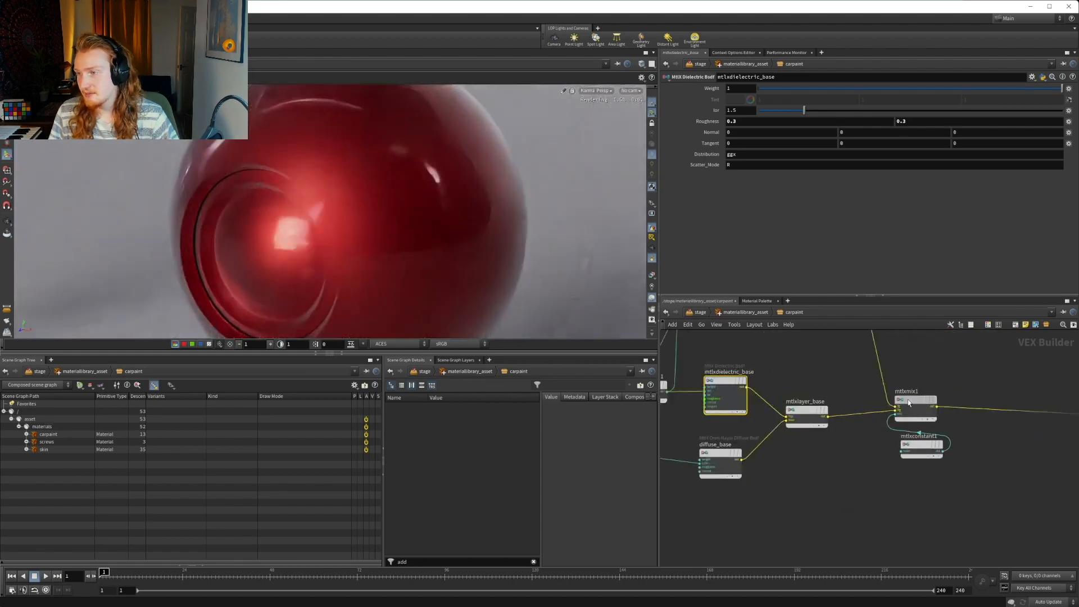
pyautogui.click(898, 417)
pyautogui.moveTo(916, 445); pyautogui.dragTo(819, 479)
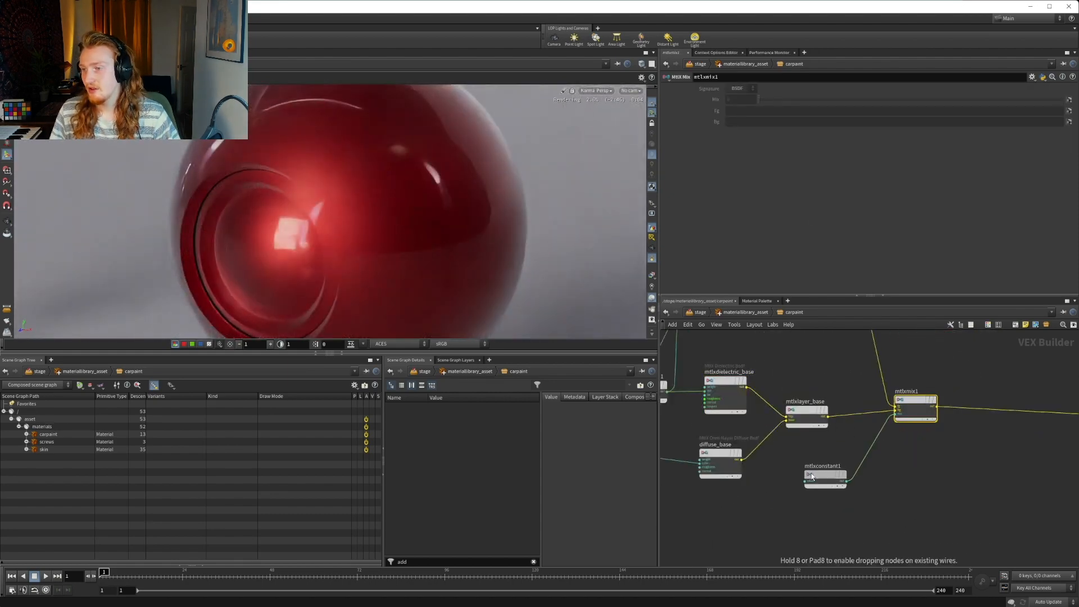
# Rename mtlxmix1 to mtlxmix_diffMetal and mtlxconstant1 to mtlxconstant_diffMetal
pyautogui.doubleClick(840, 467)
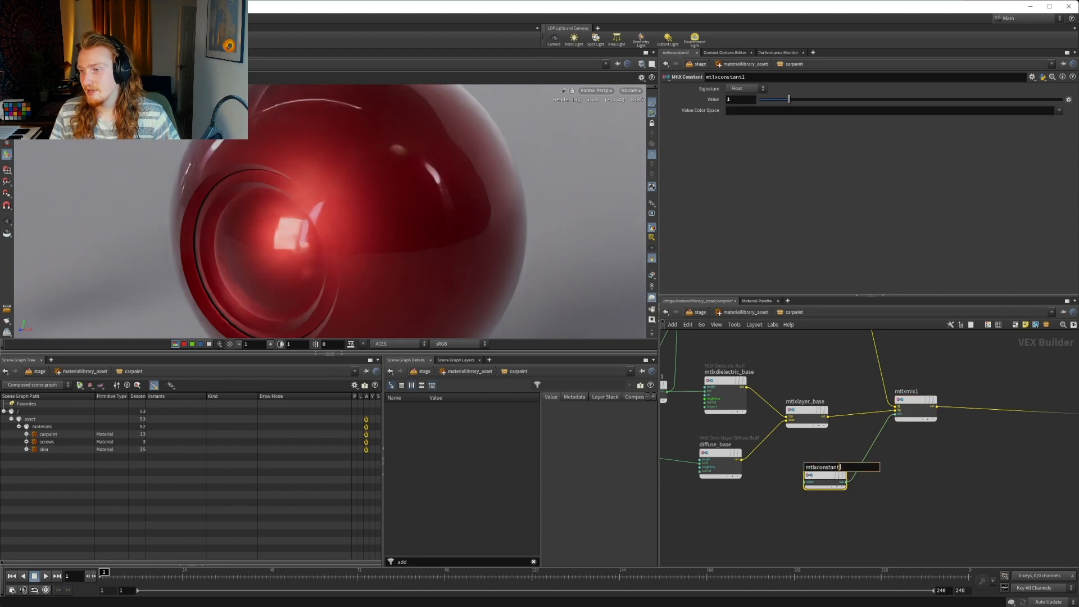
pyautogui.doubleClick(920, 391)
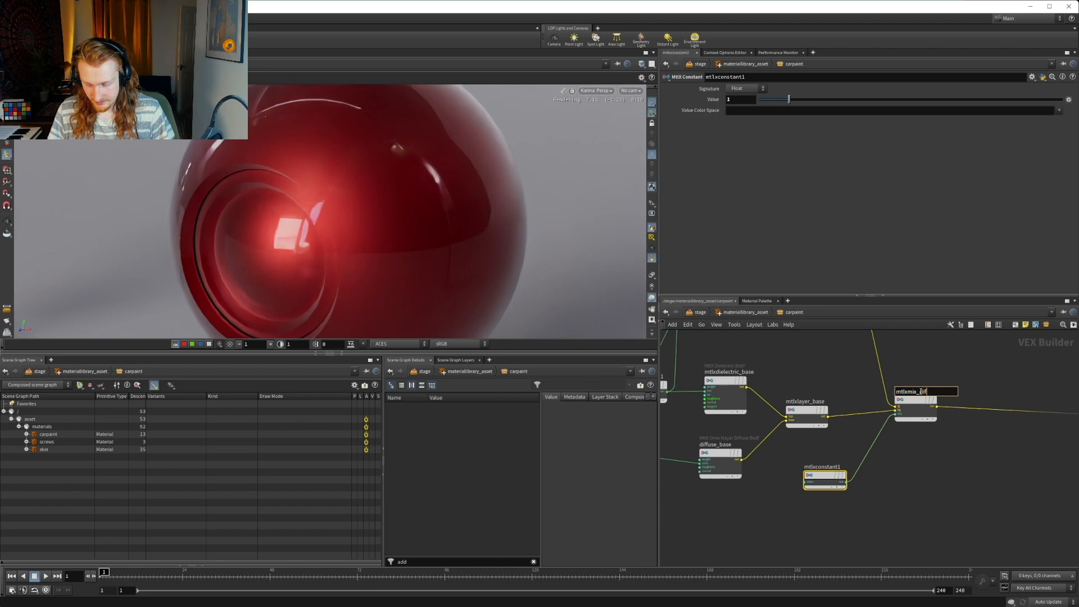
pyautogui.write('_diffMetal')
pyautogui.press('Return')
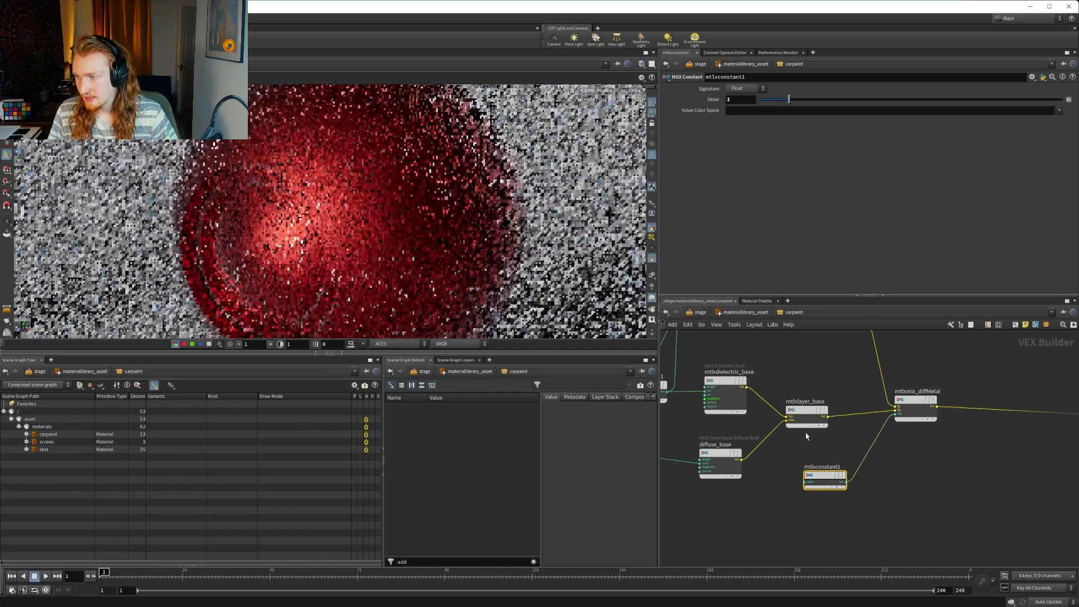
pyautogui.doubleClick(849, 466)
pyautogui.press('BackSpace')
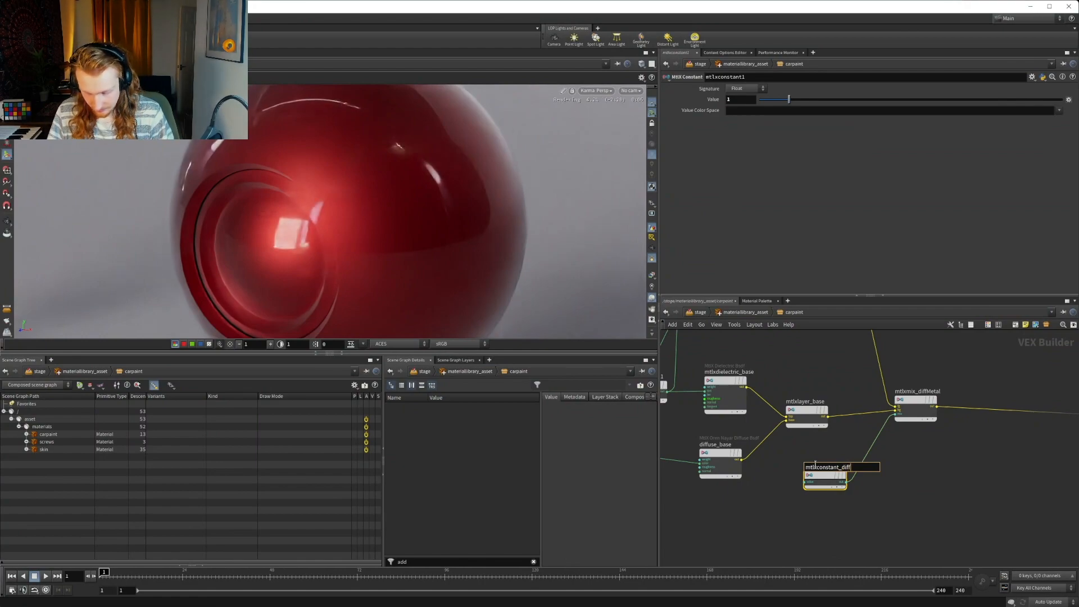
pyautogui.write('_diffMetal')
pyautogui.press('Return')
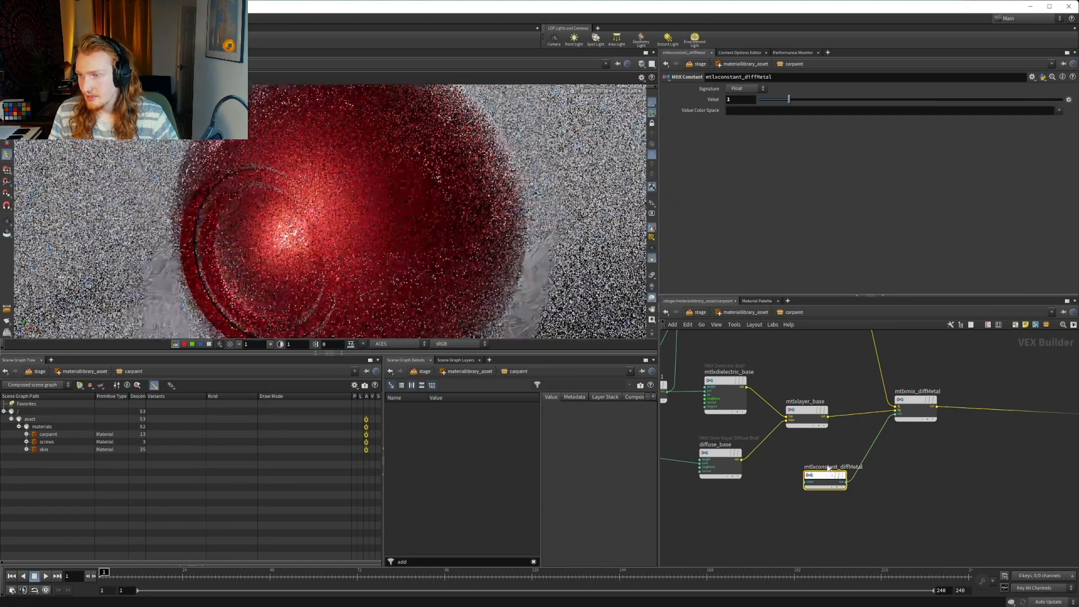
# Reset the value of mtlxconstant_diffMetal to 0 and move the node lower, below diffuse_base
pyautogui.keyDown('ctrl'); pyautogui.middleClick(714, 101); pyautogui.keyUp('ctrl')
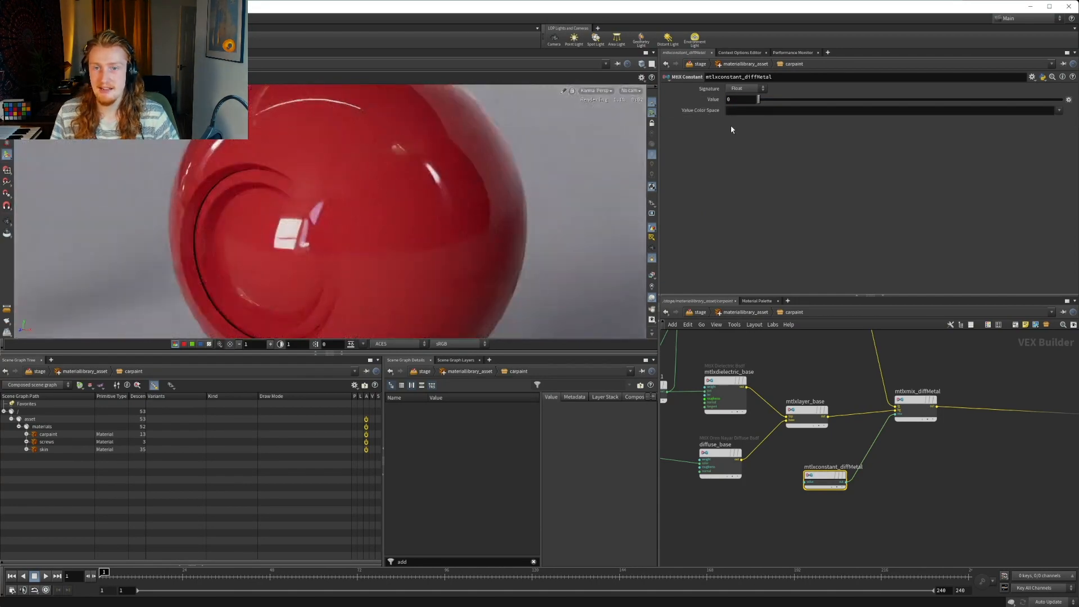
pyautogui.moveTo(862, 532); pyautogui.dragTo(920, 529, button='middle')
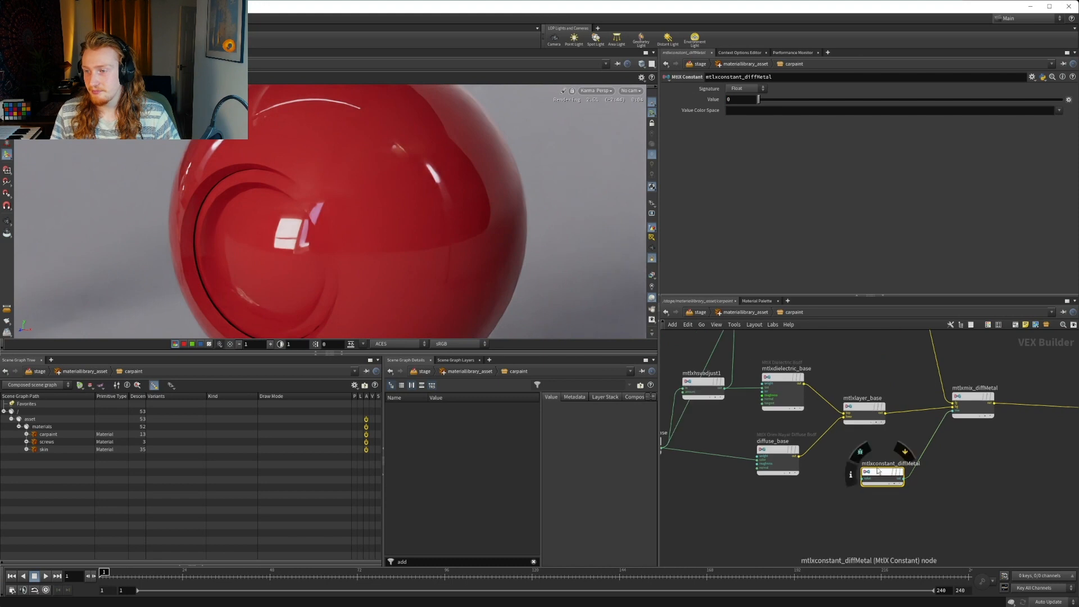
pyautogui.moveTo(872, 480); pyautogui.dragTo(849, 529)
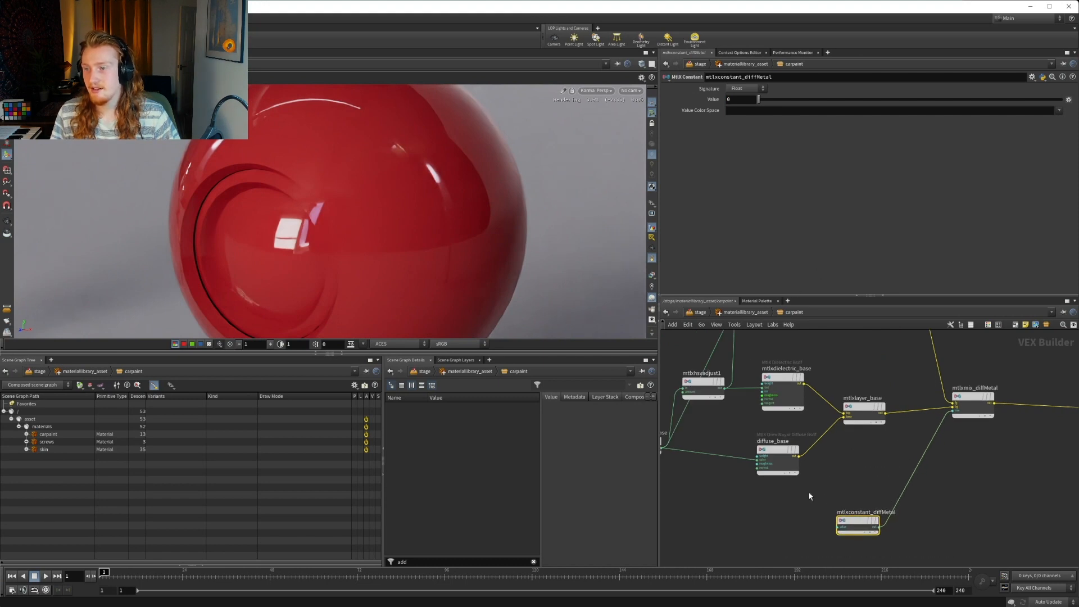
# Move mtlxhsvadjust1 up near mtlxartistic_ior1 and place a copy of it between mtlxconstant_base and mtlxdielectric_base
pyautogui.moveTo(809, 497); pyautogui.dragTo(855, 556, button='middle')
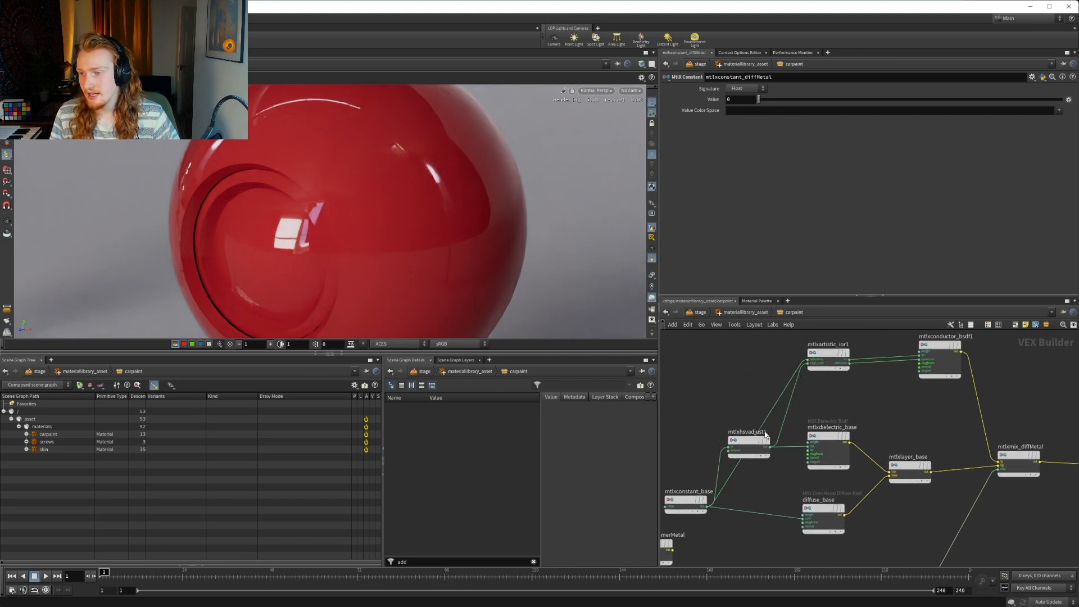
pyautogui.moveTo(753, 442); pyautogui.dragTo(712, 384)
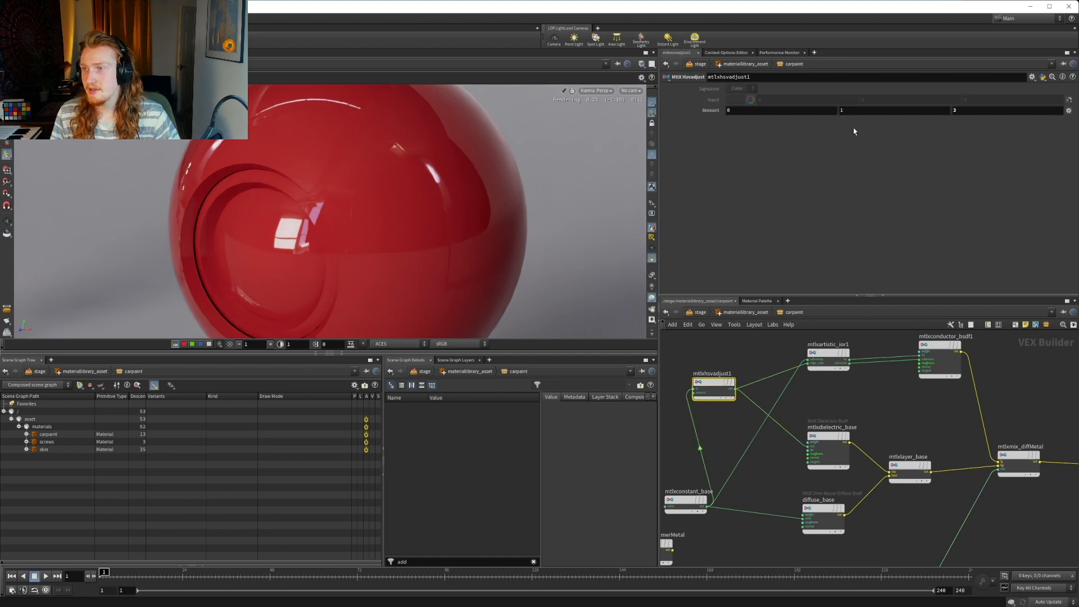
pyautogui.moveTo(793, 397); pyautogui.dragTo(840, 399, button='middle')
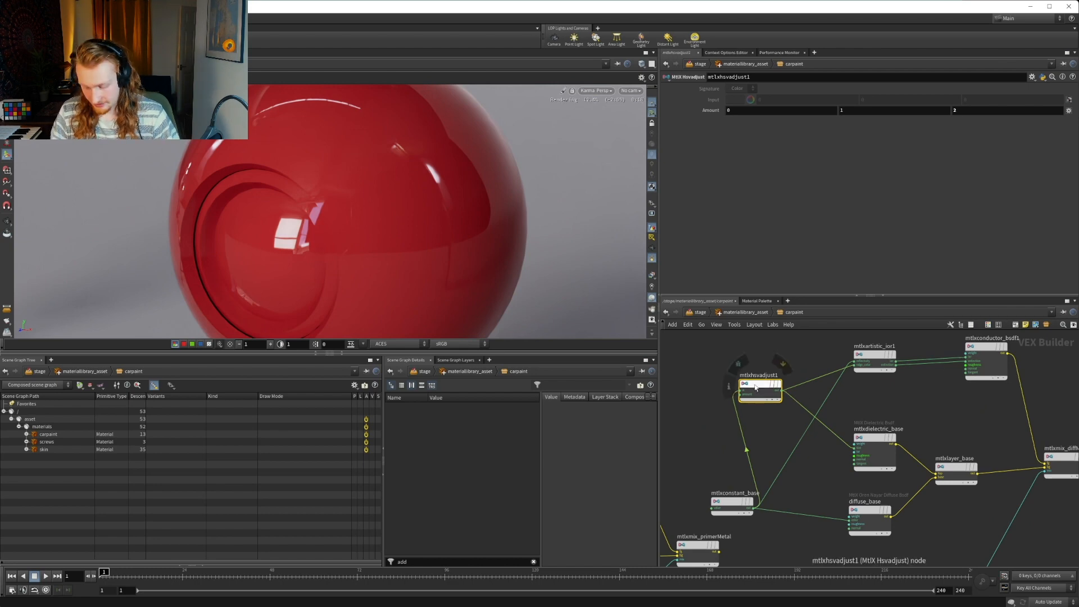
pyautogui.moveTo(765, 432); pyautogui.dragTo(759, 403, button='middle')
pyautogui.hotkey('ctrl', 'c')
pyautogui.hotkey('ctrl', 'v')
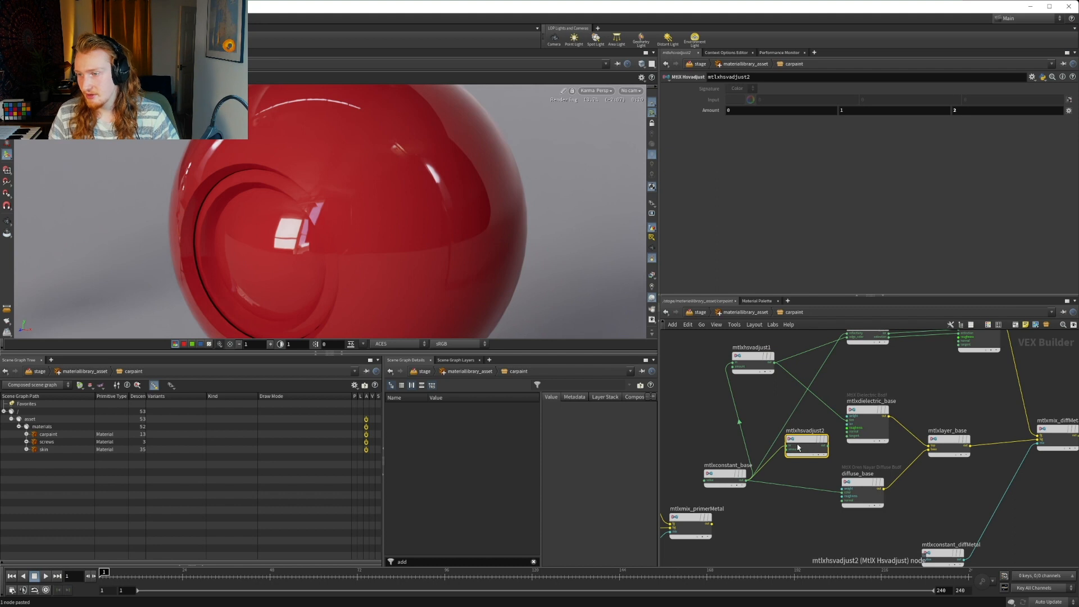
# Wire the output of mtlxhsvadjust2 into the tint input of mtlxdielectric_base, replacing the mtlxhsvadjust1 connection
pyautogui.click(824, 446)
pyautogui.scroll(1, 838, 431)
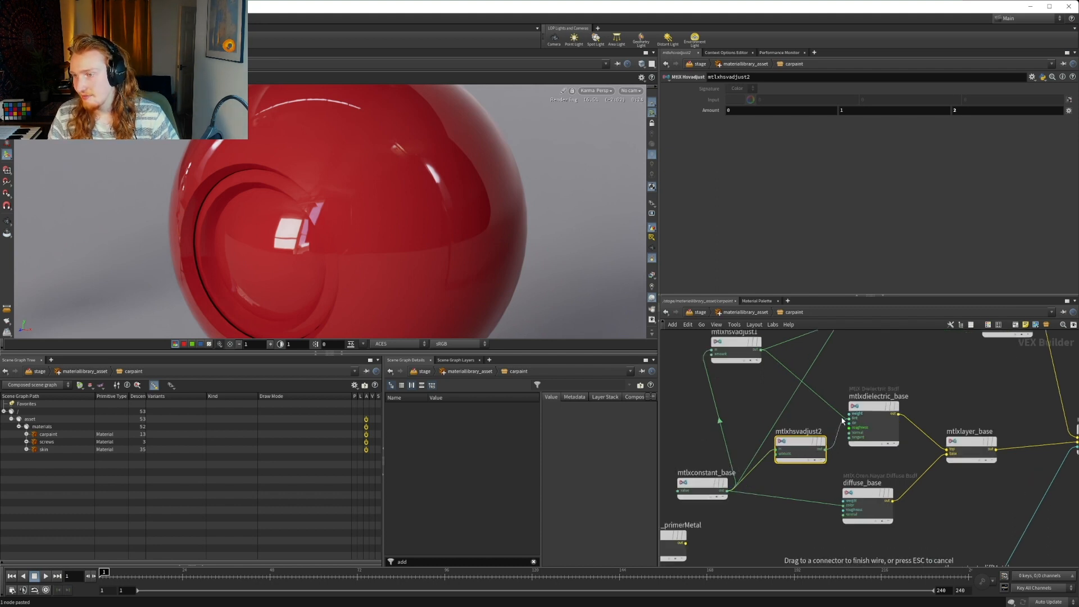
pyautogui.click(848, 419)
pyautogui.moveTo(826, 402); pyautogui.dragTo(798, 442, button='middle')
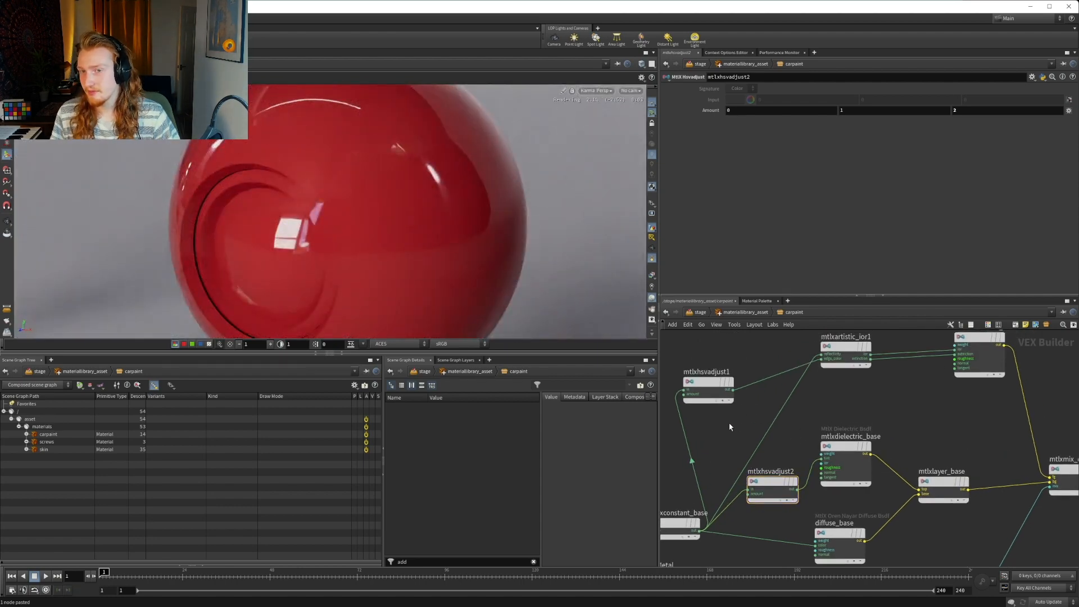
# Try stronger amounts on mtlxhsvadjust2, with the second (saturation) component at 3 and the third (value) component at 5
pyautogui.click(774, 474)
pyautogui.write('3')
pyautogui.press('Return')
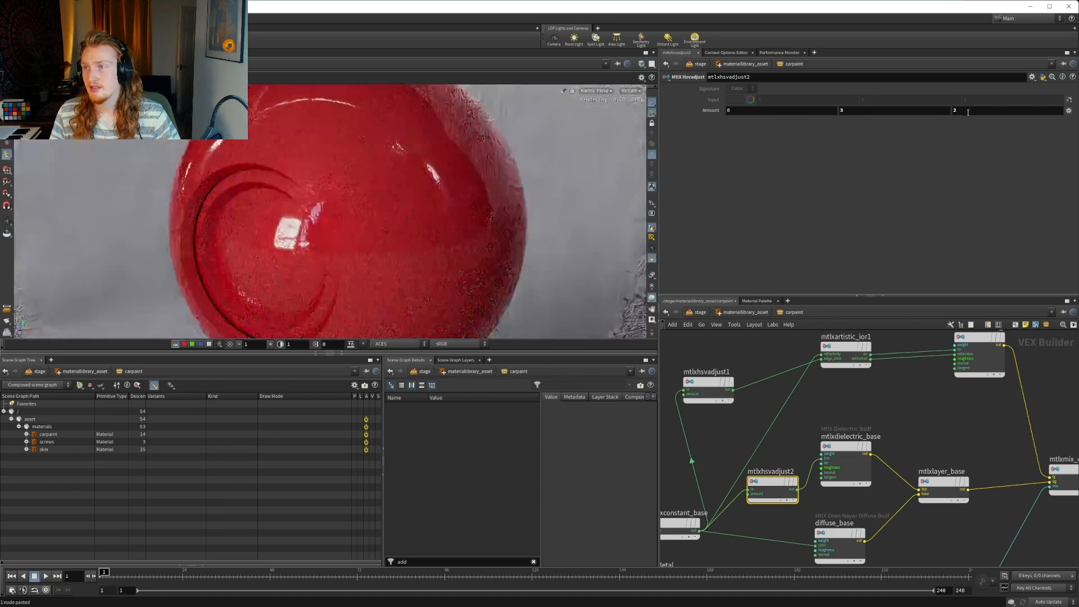
pyautogui.press('Tab')
pyautogui.write('5')
pyautogui.press('Return')
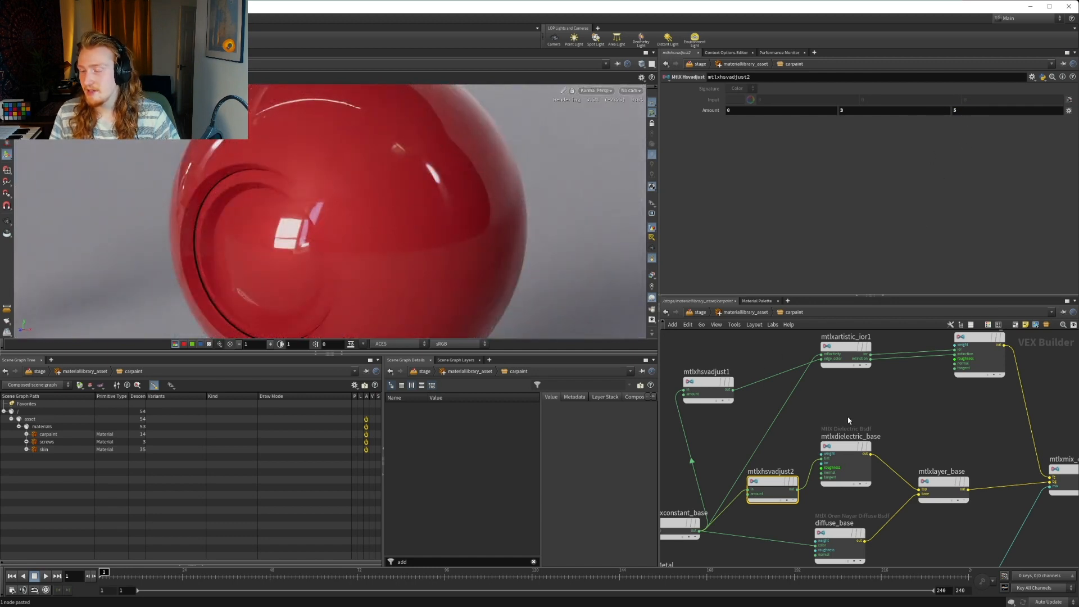
# Inspect the base colour of mtlxconstant_base in the colour editor
pyautogui.moveTo(863, 420); pyautogui.dragTo(940, 414, button='middle')
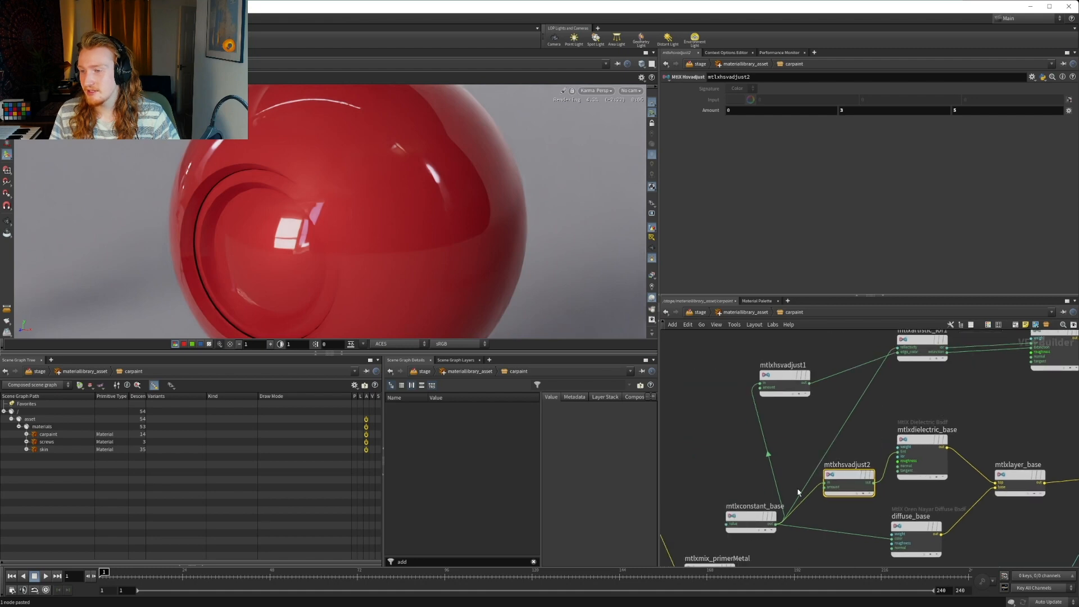
pyautogui.click(750, 520)
pyautogui.moveTo(744, 436); pyautogui.dragTo(695, 394, button='middle')
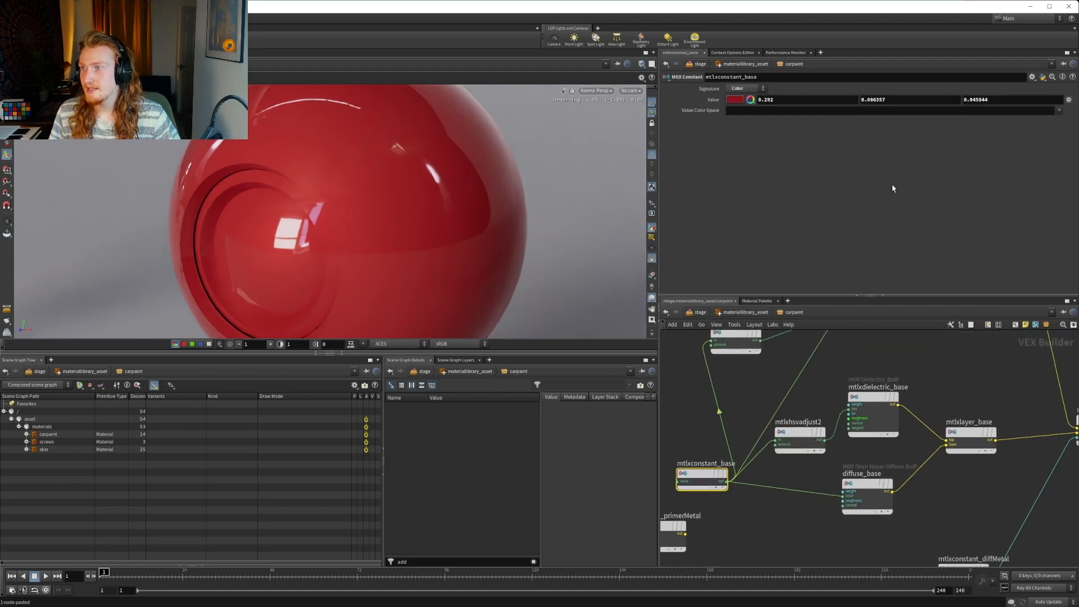
pyautogui.click(733, 101)
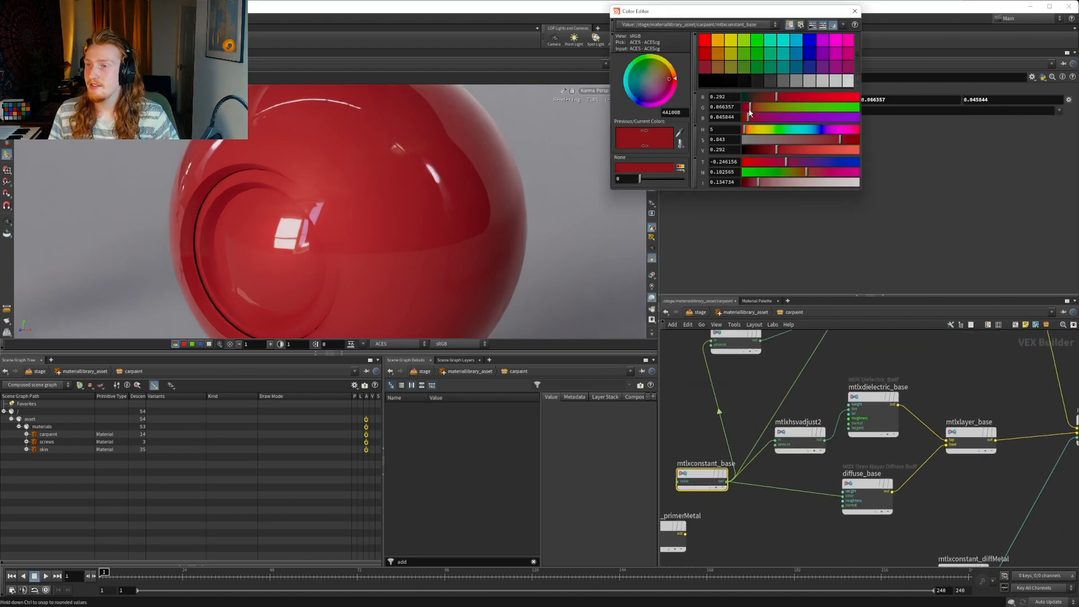
pyautogui.click(854, 11)
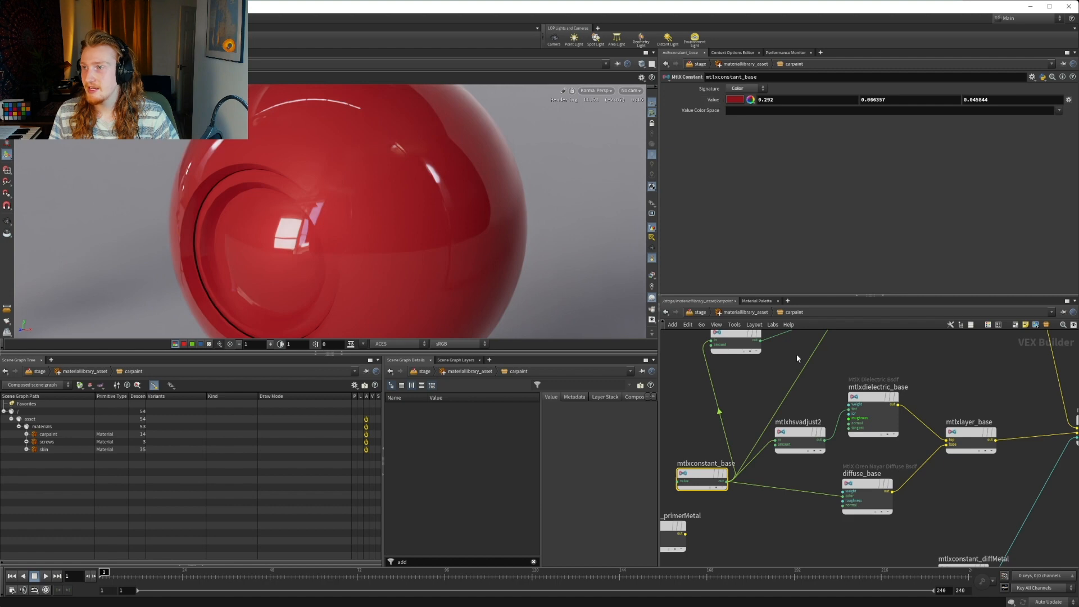
# Set the third (value) component of the mtlxhsvadjust2 amount to 3 and check mtlxconstant_base
pyautogui.click(803, 432)
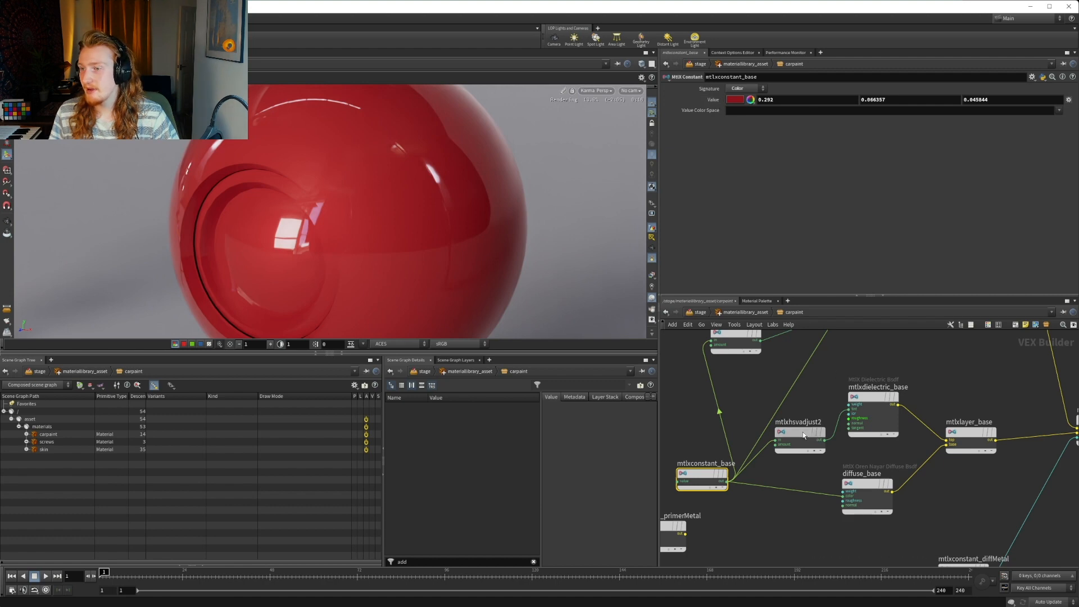
pyautogui.click(970, 113)
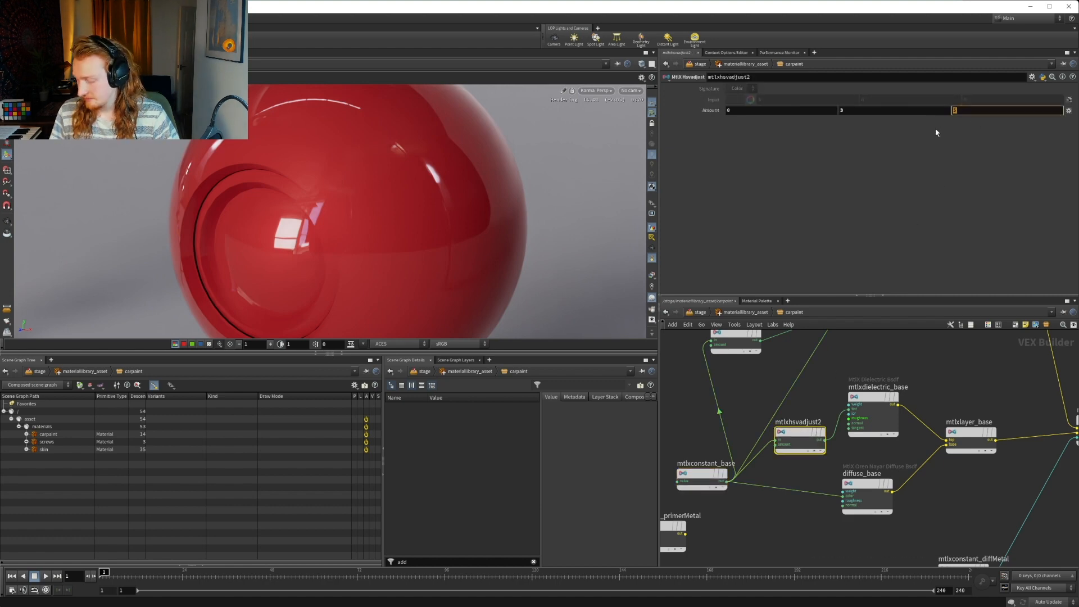
pyautogui.write('3')
pyautogui.press('Return')
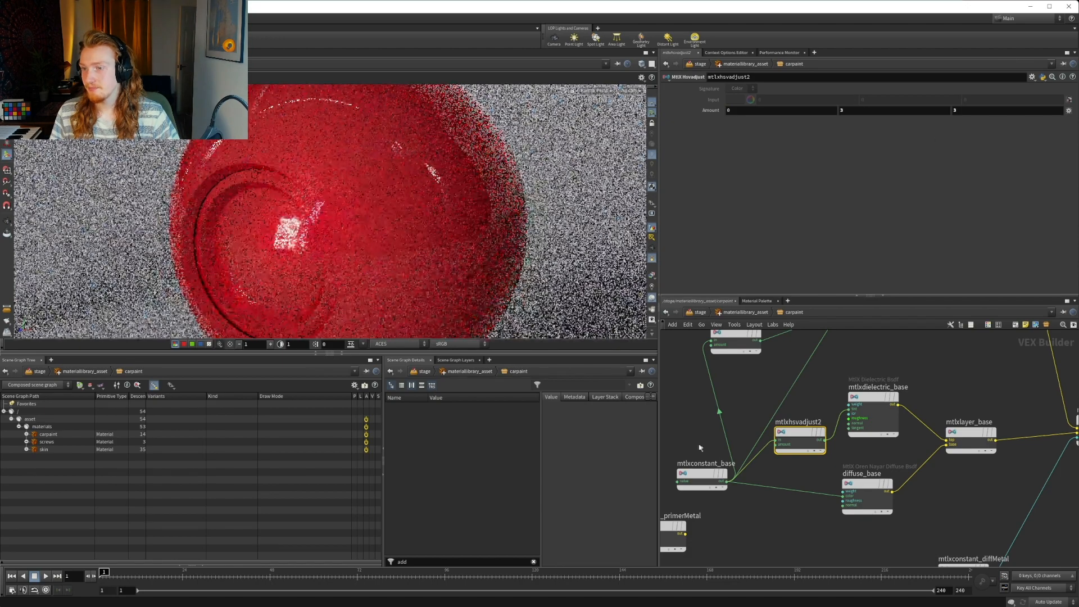
pyautogui.click(696, 473)
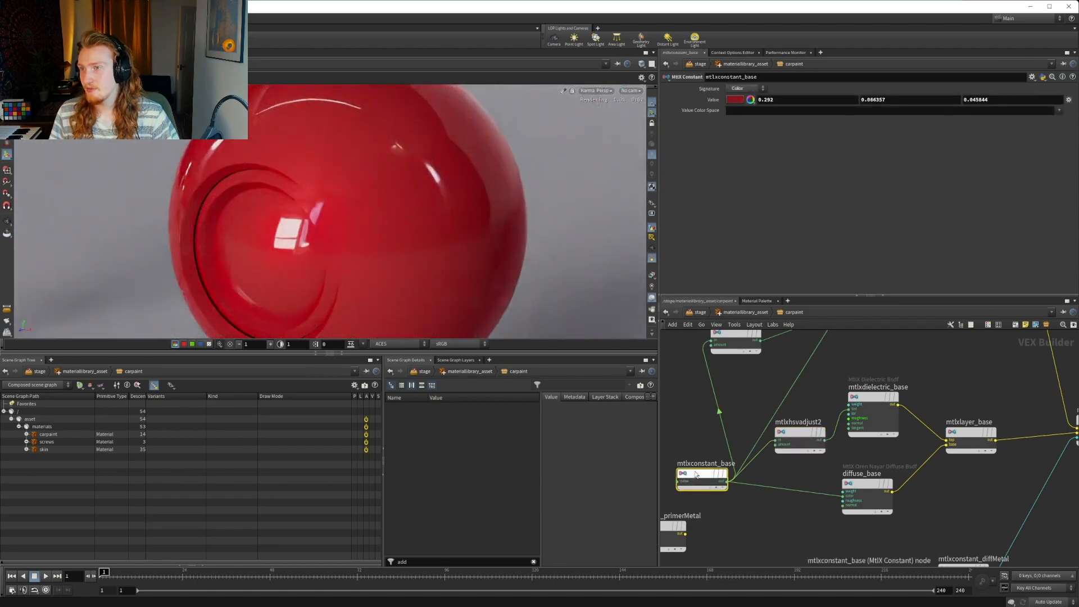
pyautogui.moveTo(696, 474)
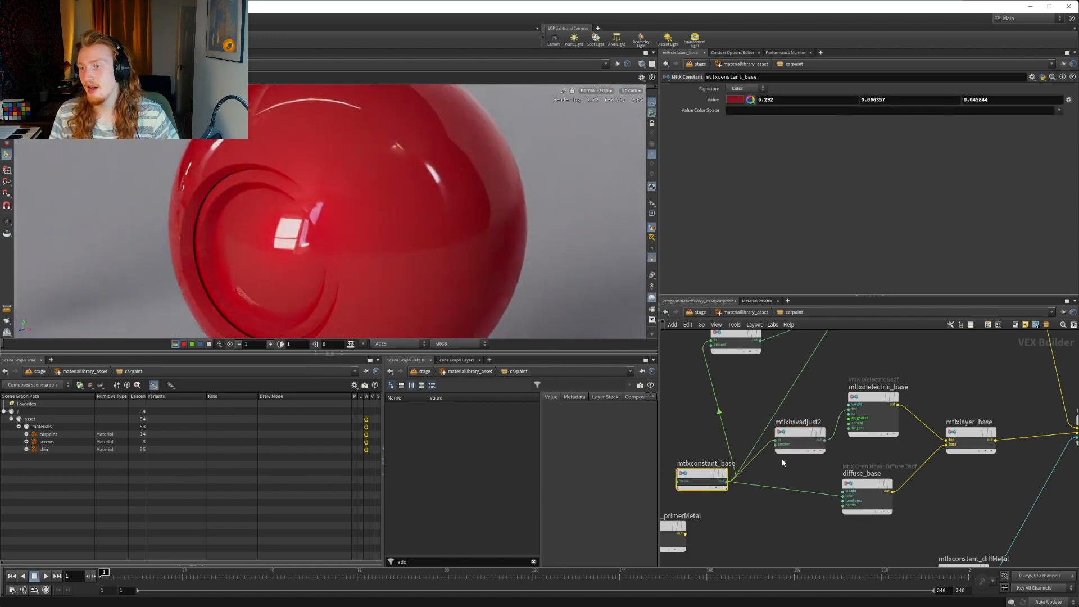
# Try the second (saturation) component of the mtlxhsvadjust2 amount at 1
pyautogui.click(798, 434)
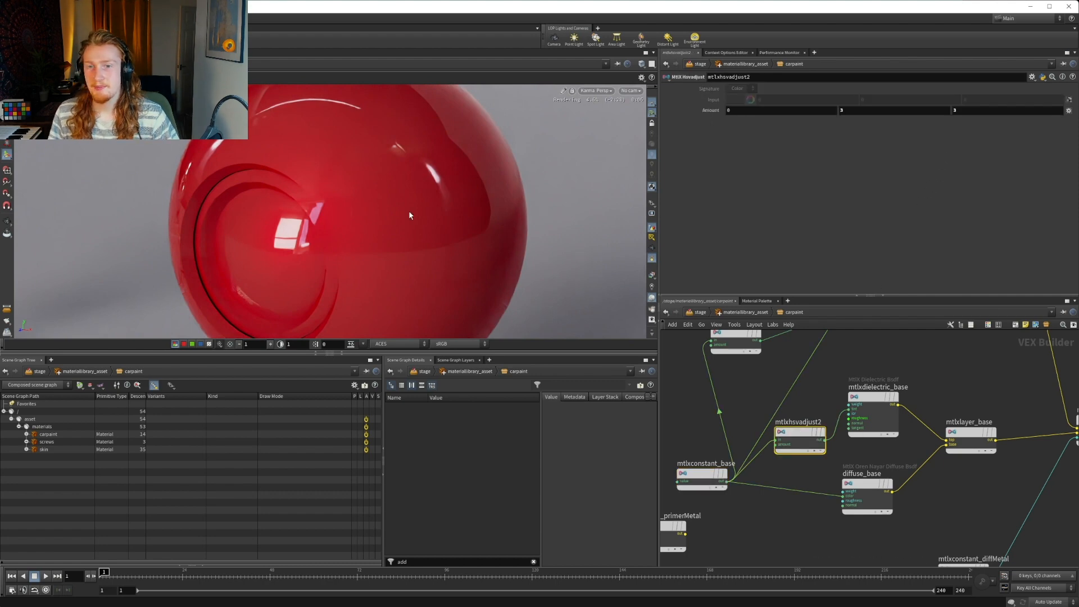
pyautogui.click(923, 111)
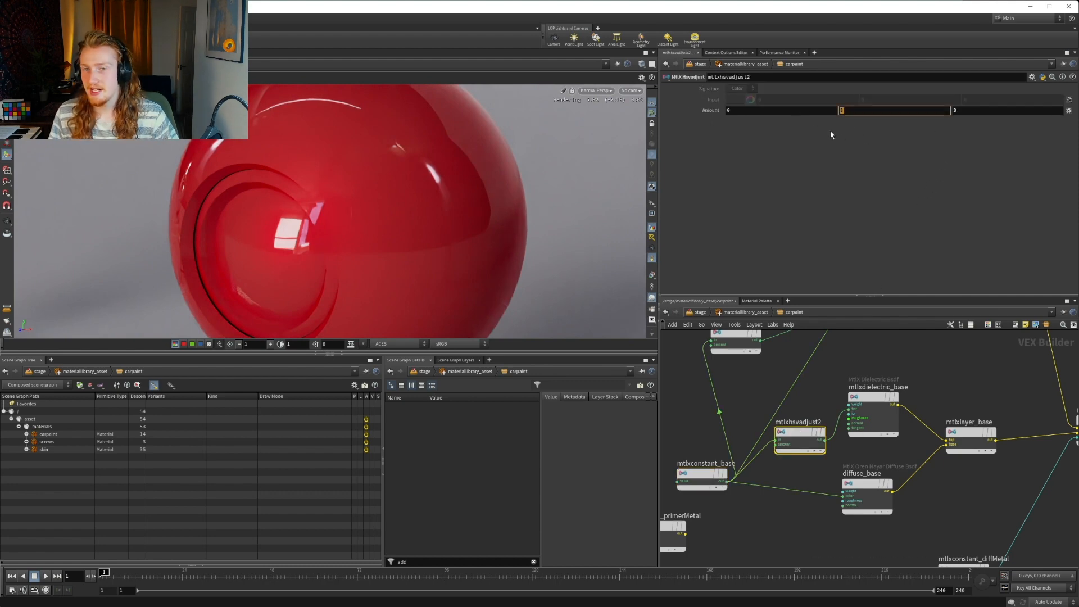
pyautogui.click(859, 110)
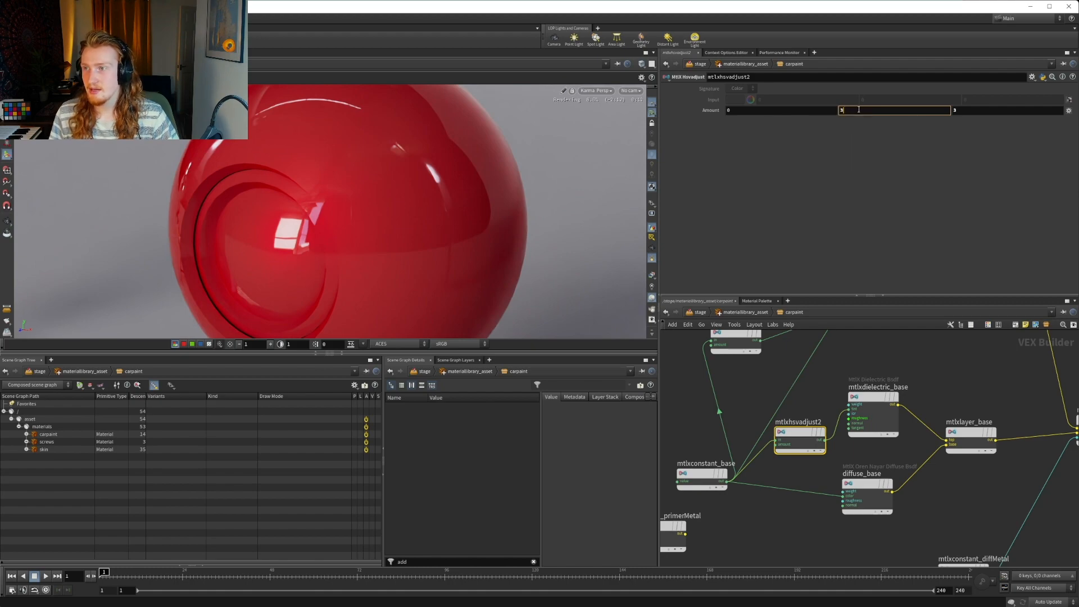
pyautogui.write('1')
pyautogui.press('Return')
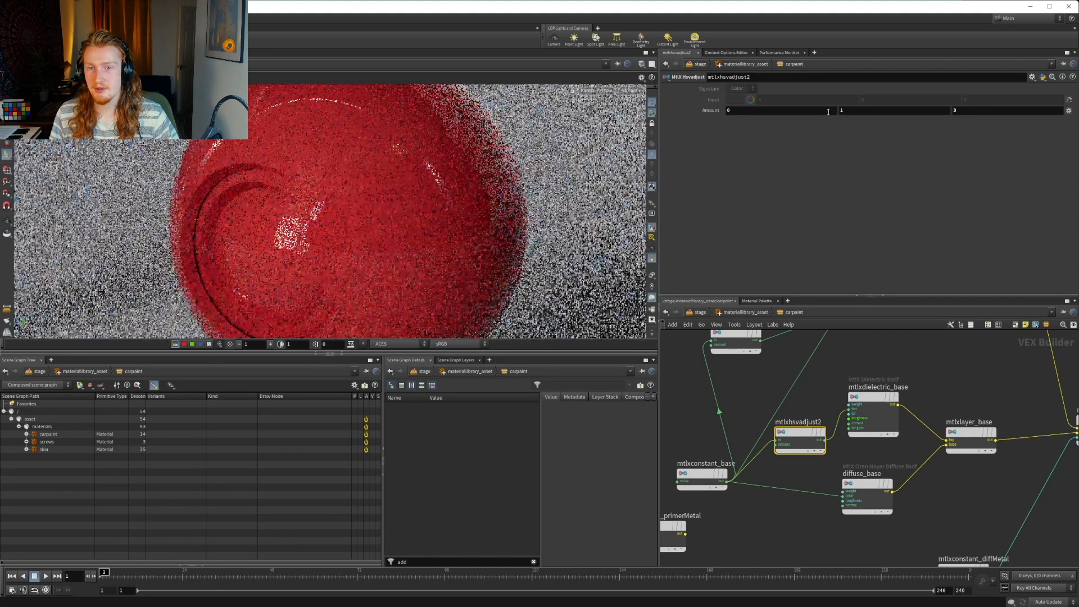
# Set the second (saturation) component of the mtlxhsvadjust2 amount to 0
pyautogui.click(846, 111)
pyautogui.write('0')
pyautogui.press('Return')
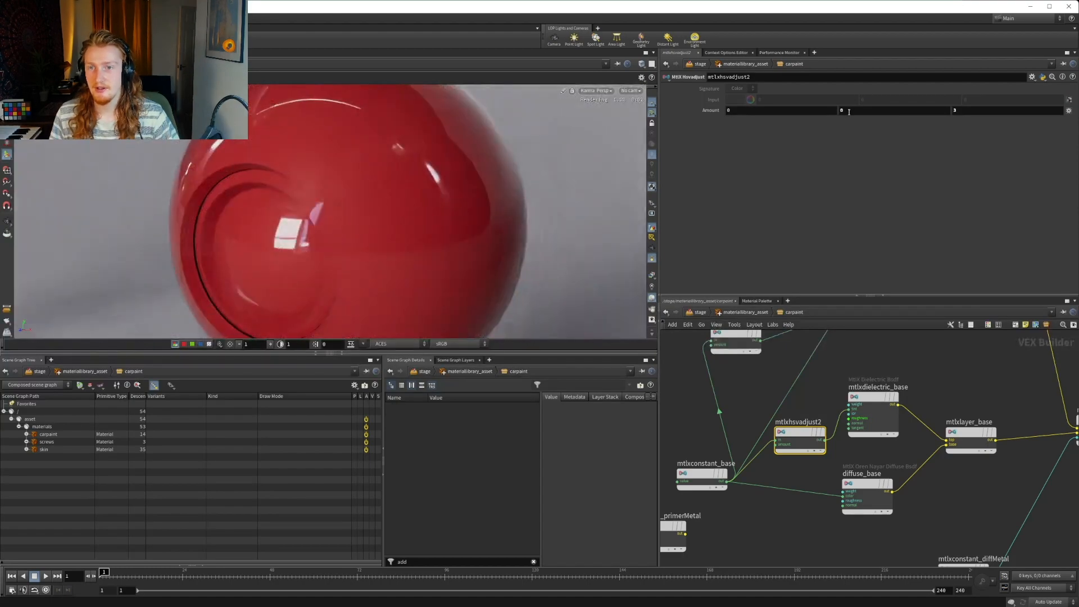
# Try the second (saturation) component of the mtlxhsvadjust2 amount at 2 and at 1
pyautogui.click(849, 110)
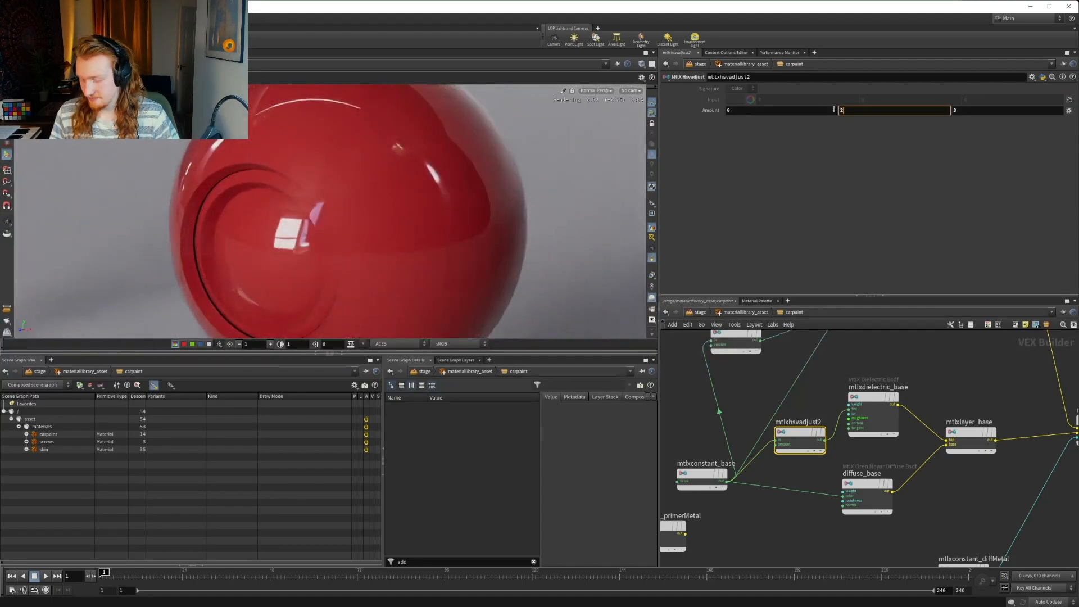
pyautogui.write('2')
pyautogui.press('Return')
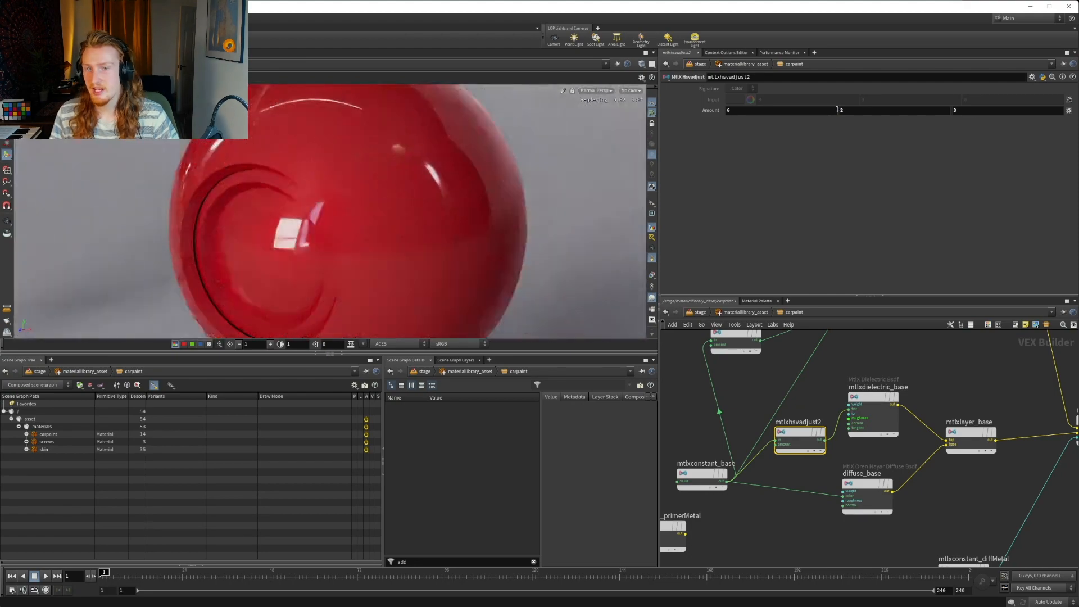
pyautogui.click(861, 114)
pyautogui.write('1')
pyautogui.press('Return')
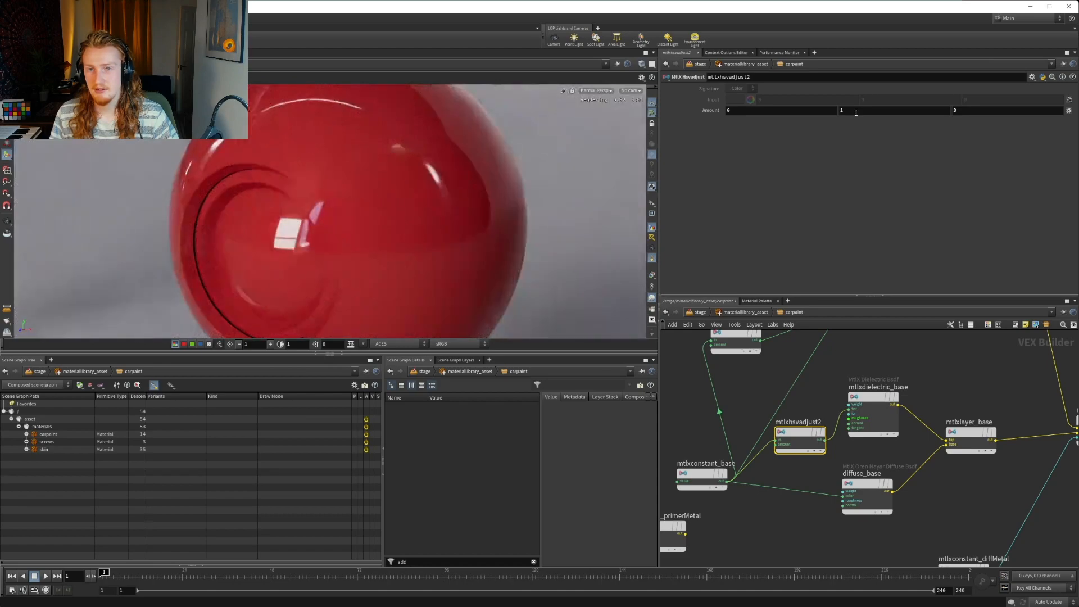
# Set the second (saturation) component of the mtlxhsvadjust2 amount to 2
pyautogui.click(856, 110)
pyautogui.write('2')
pyautogui.press('Return')
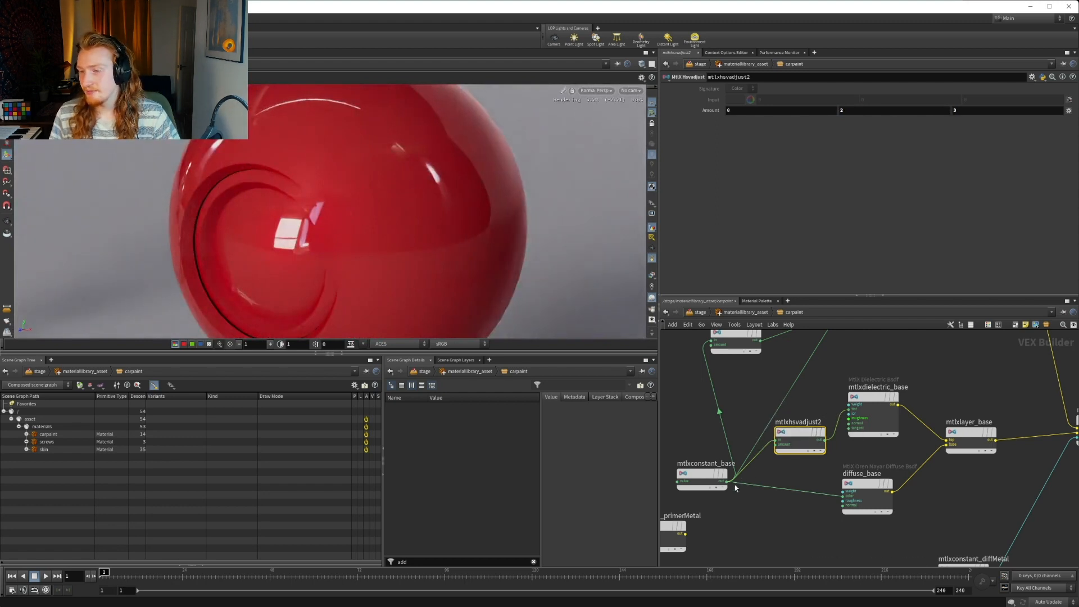
# Check the colour value of the mtlxconstant_base node that feeds the base layers
pyautogui.click(711, 479)
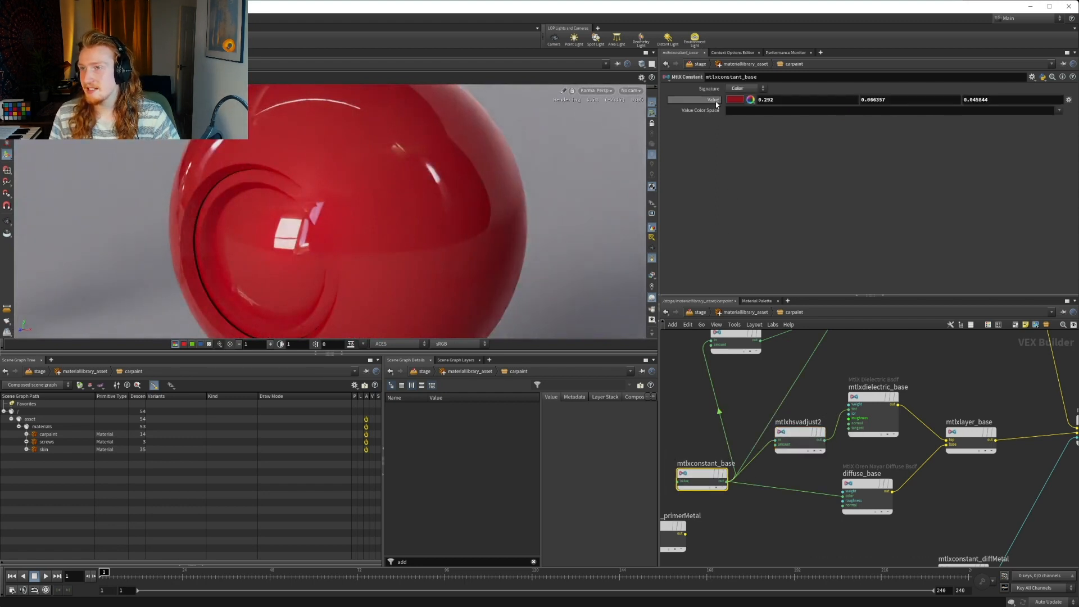
pyautogui.click(715, 102)
pyautogui.click(713, 101)
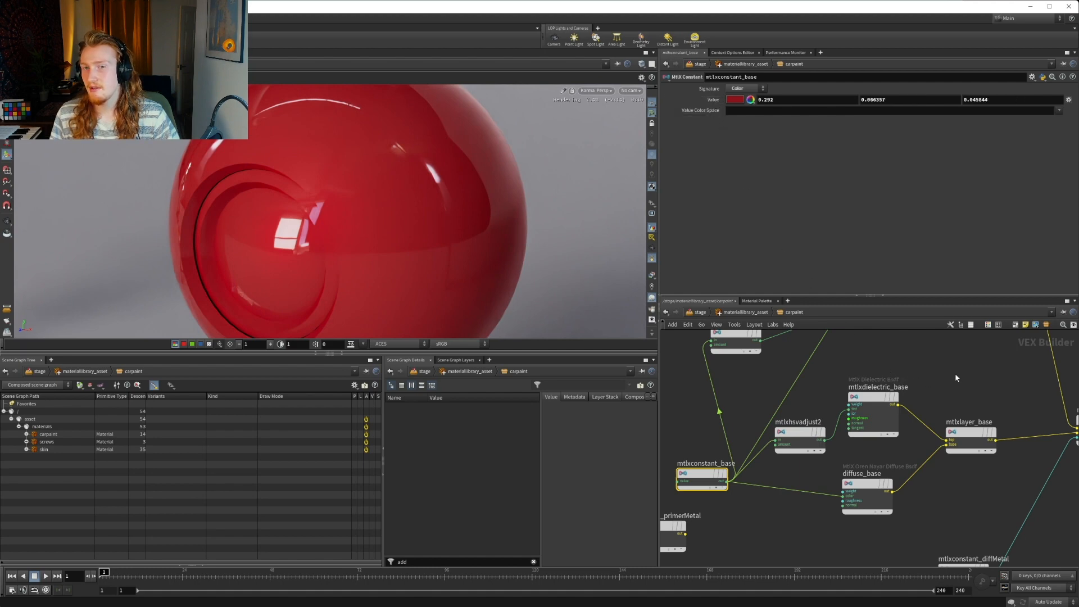
# Set the value of mtlxconstant_diffMetal, the constant driving the mtlxmix_diffMetal blend between base and metal, to .5
pyautogui.moveTo(945, 375); pyautogui.dragTo(841, 394, button='middle')
pyautogui.press('Escape')
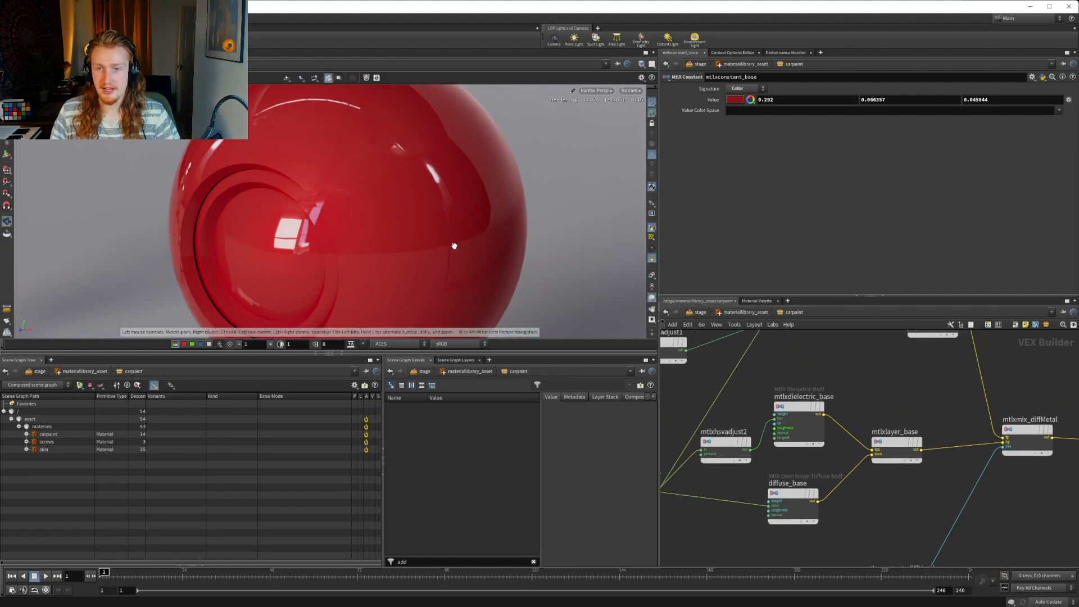
pyautogui.moveTo(952, 420); pyautogui.dragTo(800, 385, button='middle')
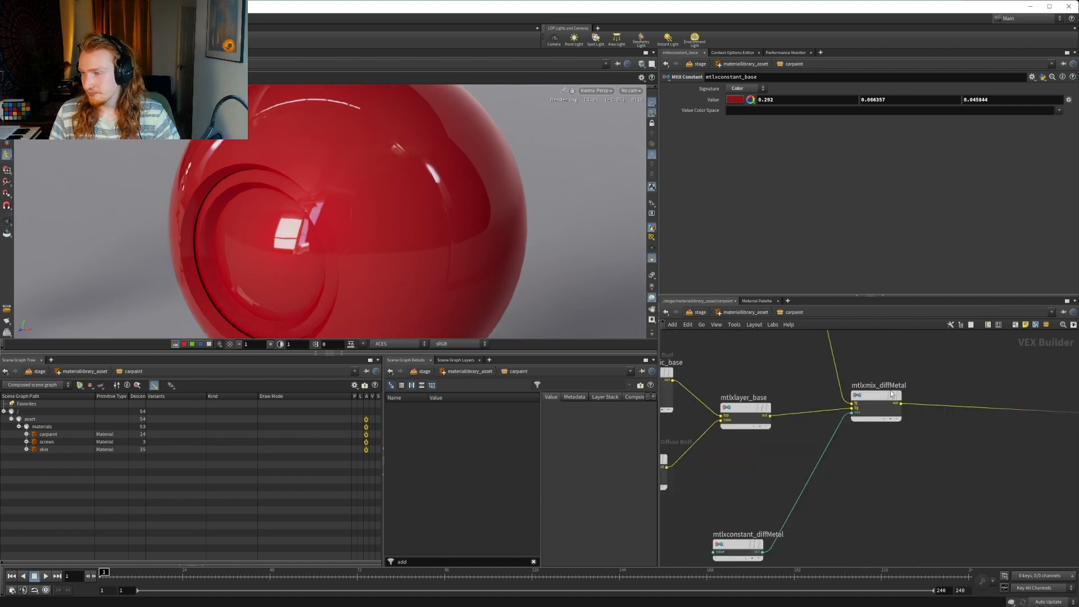
pyautogui.click(872, 394)
pyautogui.moveTo(968, 441); pyautogui.dragTo(776, 441, button='middle')
pyautogui.scroll(-2, 778, 441)
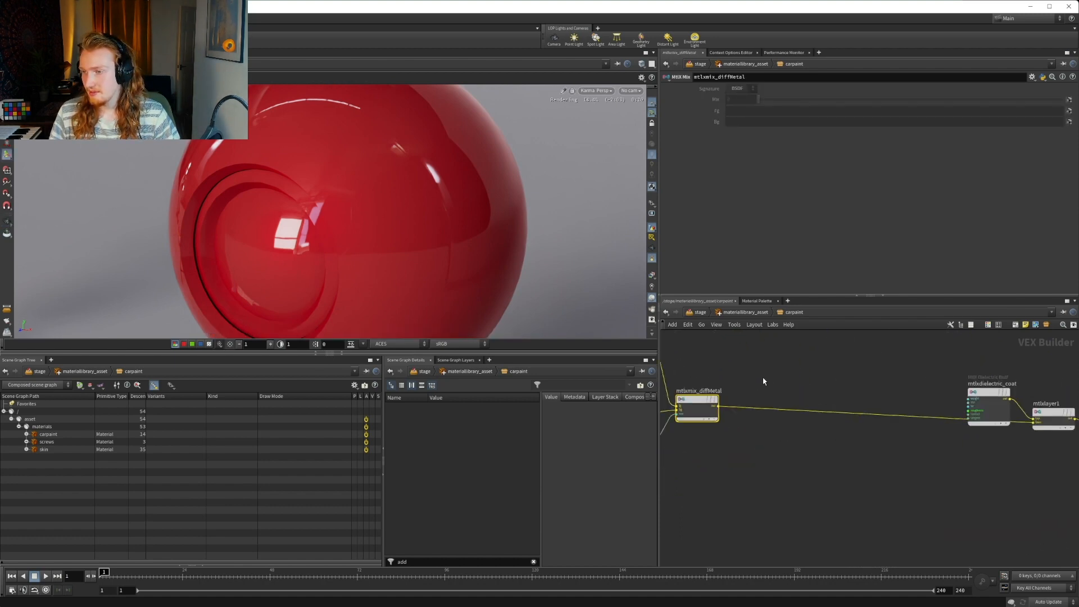
pyautogui.moveTo(985, 396); pyautogui.dragTo(933, 360)
pyautogui.moveTo(961, 451); pyautogui.dragTo(1078, 460, button='middle')
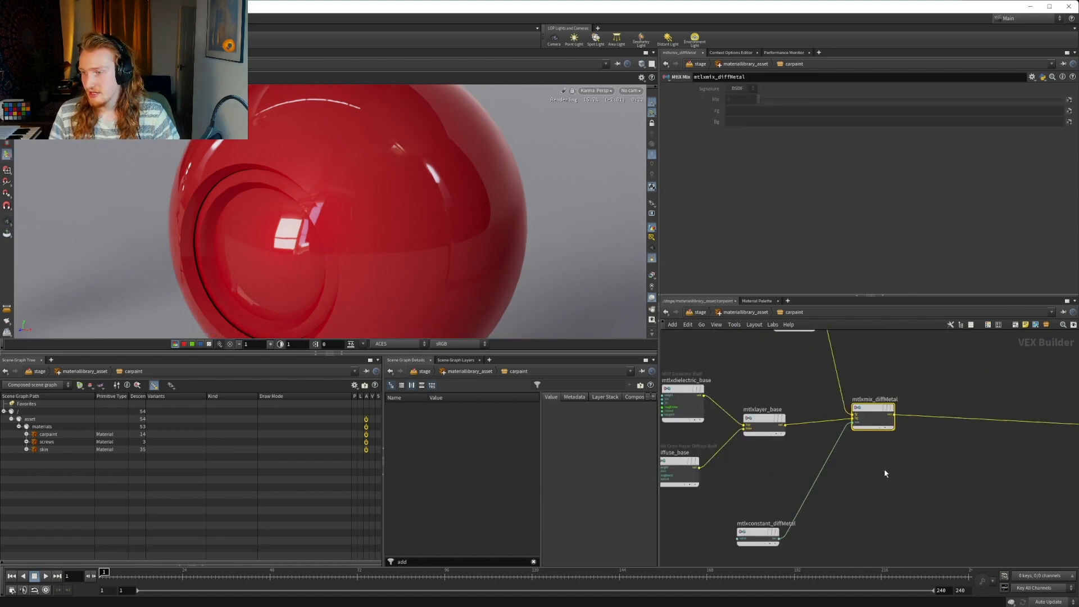
pyautogui.scroll(-1, 860, 477)
pyautogui.moveTo(769, 491); pyautogui.dragTo(819, 492, button='middle')
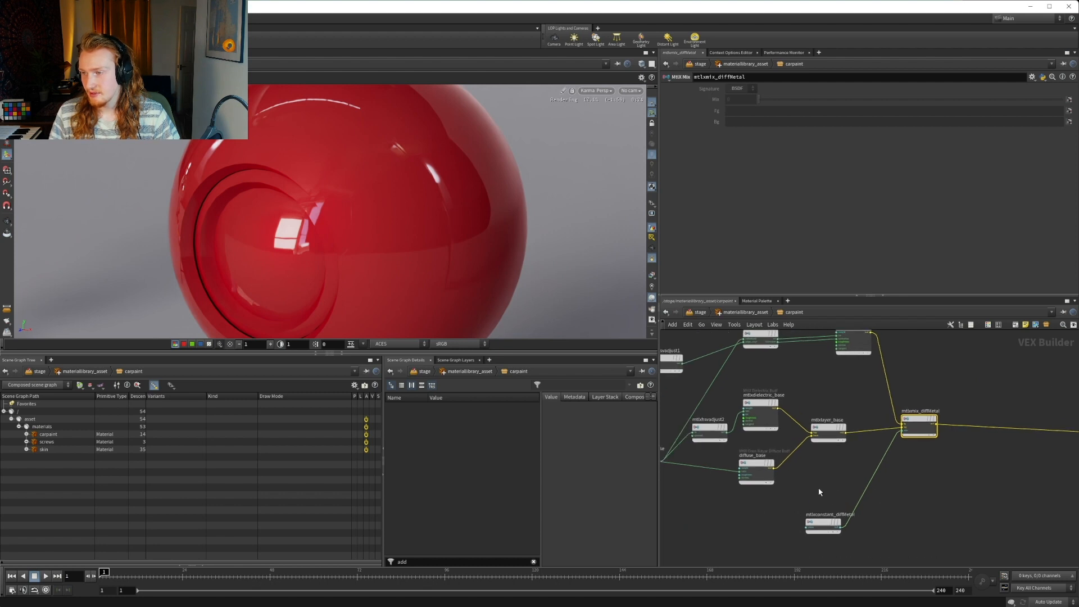
pyautogui.click(812, 518)
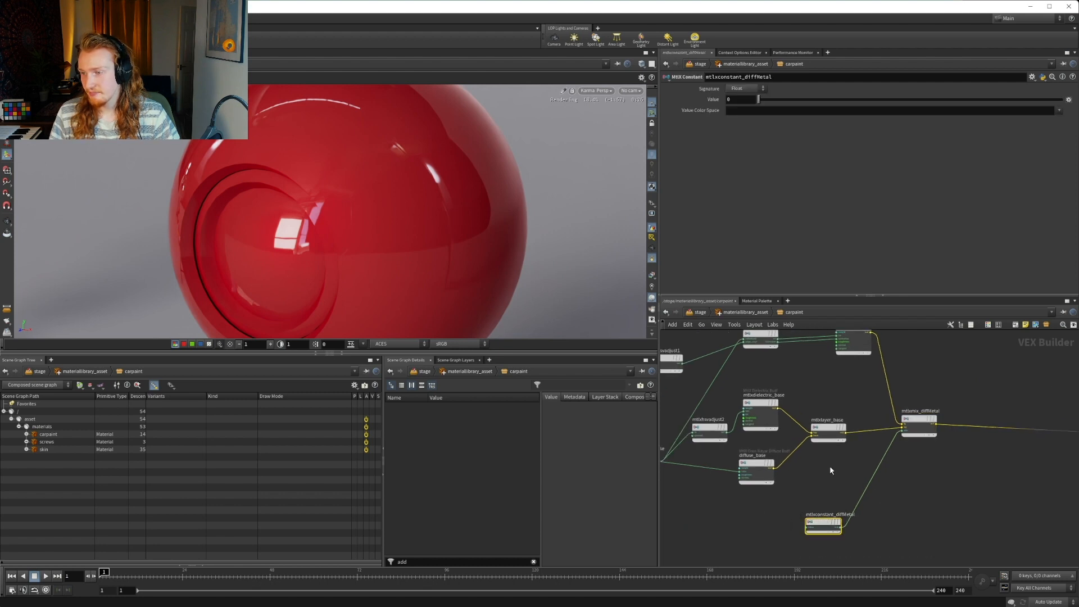
pyautogui.write('.5')
pyautogui.press('Return')
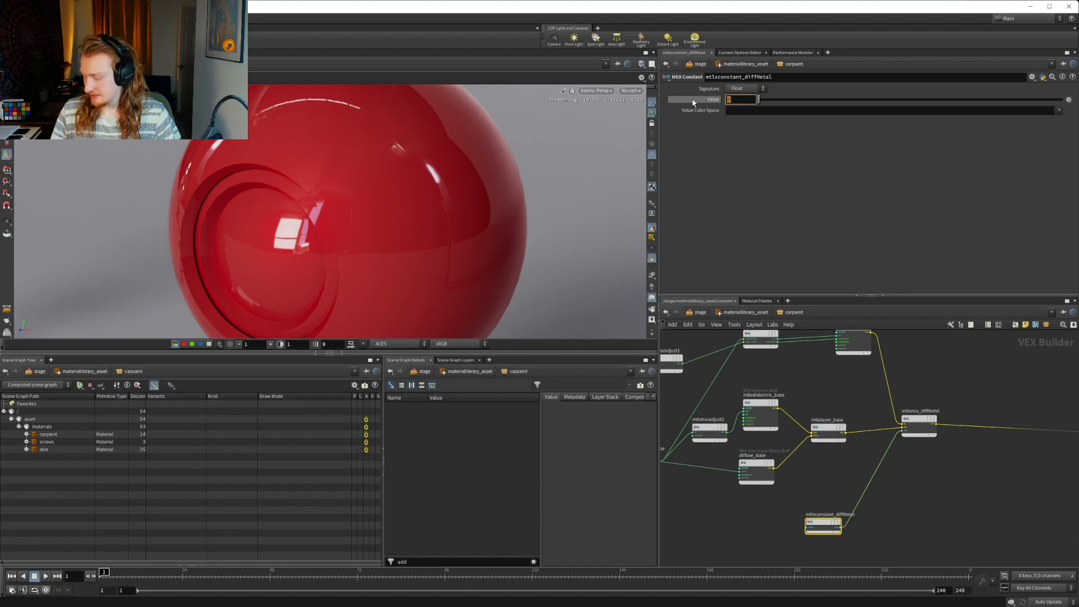
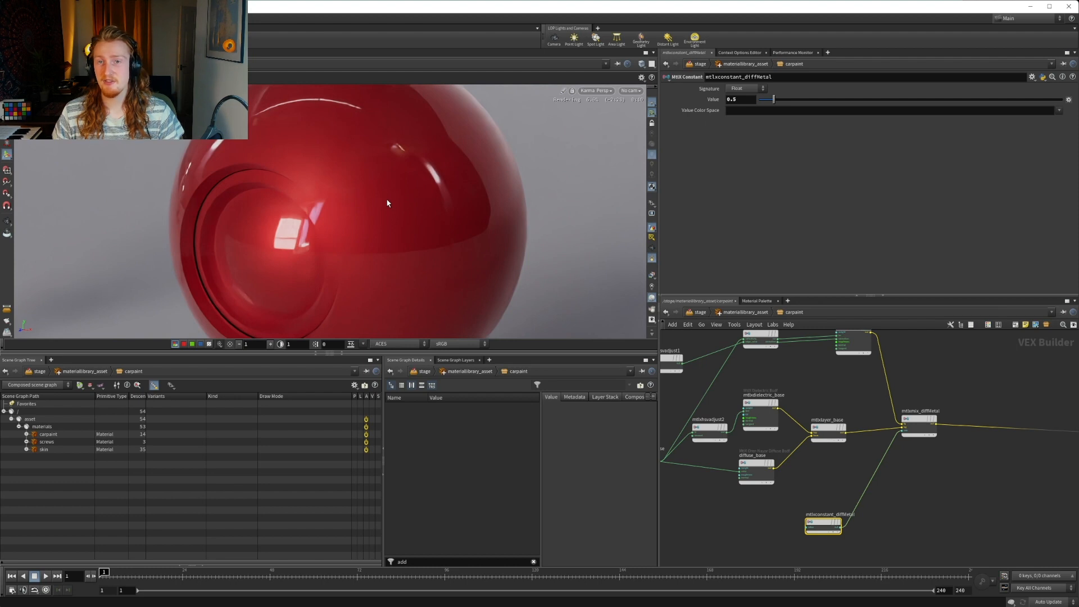
# Shift the group of base and metal nodes feeding mtlxmix_diffMetal away from mtlxmix_primerMetal to free space in the carpaint network
pyautogui.moveTo(821, 456); pyautogui.dragTo(881, 460, button='middle')
pyautogui.moveTo(766, 487); pyautogui.dragTo(809, 472, button='middle')
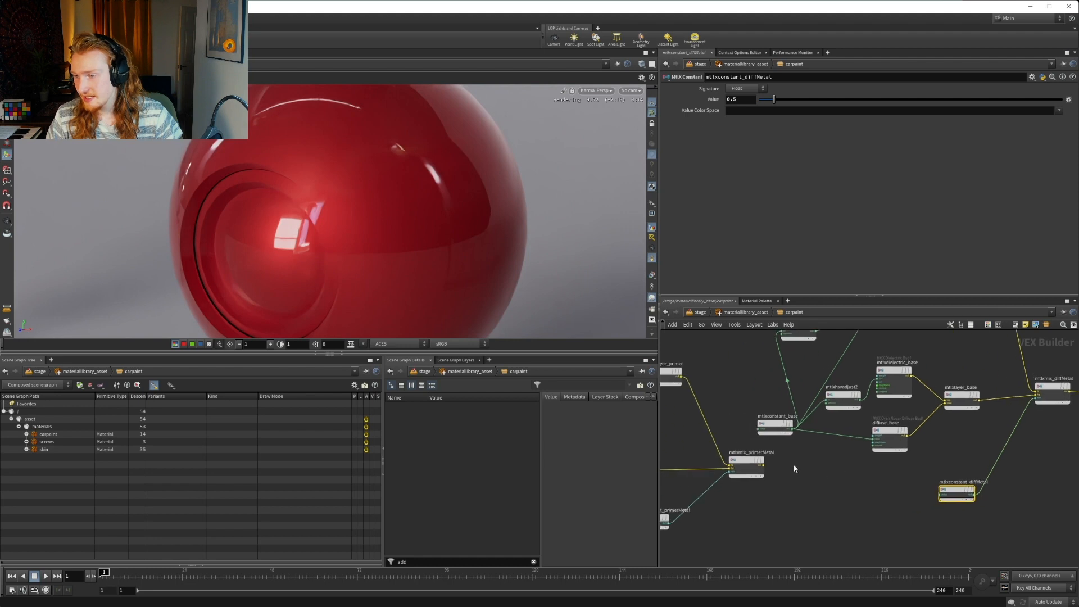
pyautogui.scroll(3, 781, 470)
pyautogui.moveTo(727, 462); pyautogui.dragTo(712, 463)
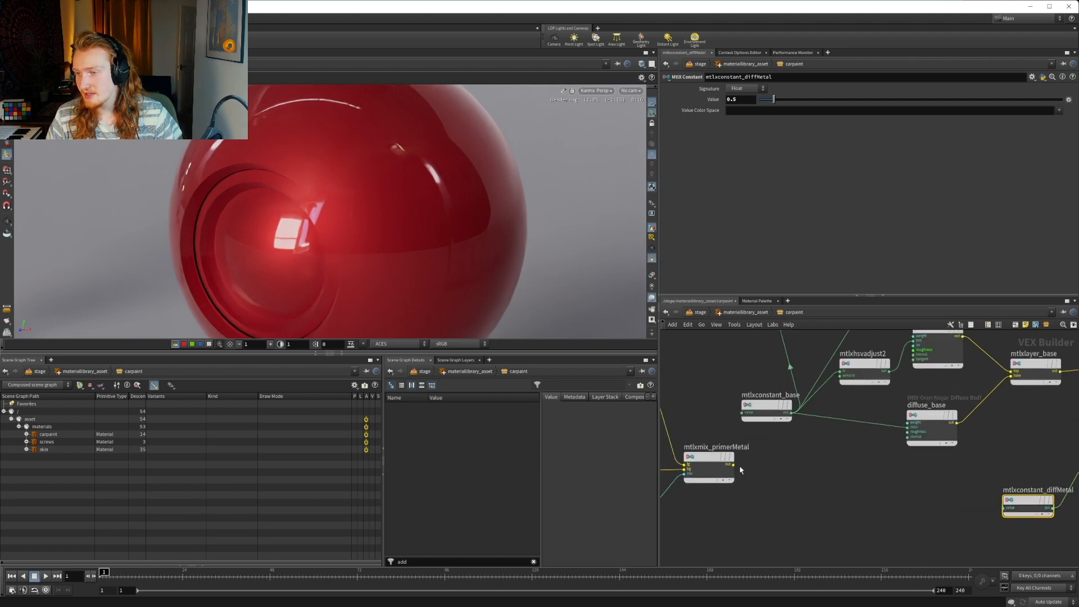
pyautogui.scroll(-5, 745, 472)
pyautogui.moveTo(834, 489); pyautogui.dragTo(771, 492, button='middle')
pyautogui.moveTo(937, 522); pyautogui.dragTo(700, 341)
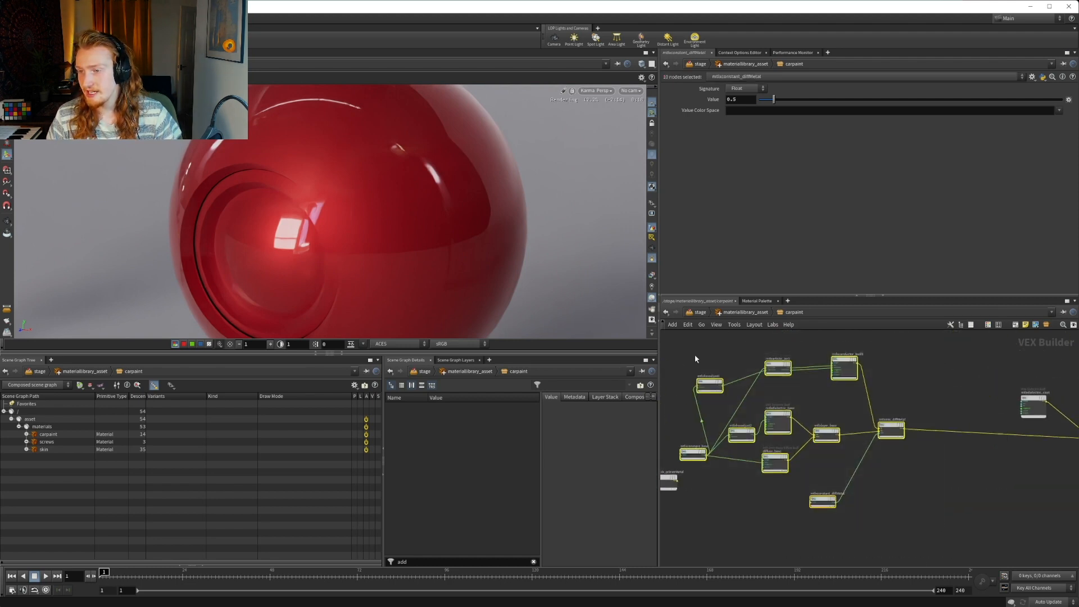
pyautogui.moveTo(693, 444); pyautogui.dragTo(722, 429)
pyautogui.click(723, 483)
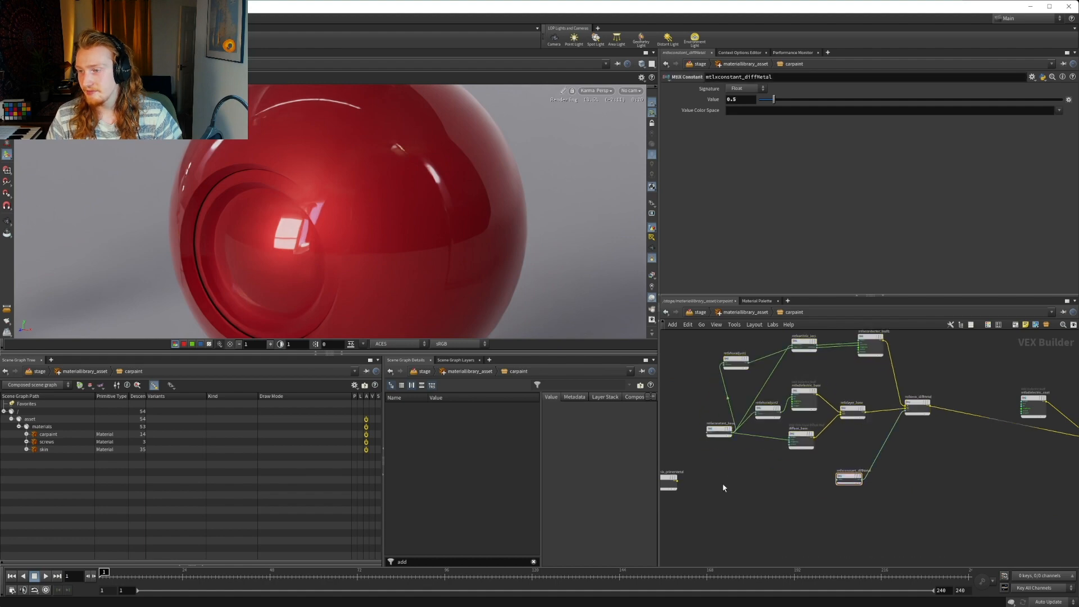
# Add a MtlX Mix node in the free space beside mtlxmix_primerMetal
pyautogui.press('Tab')
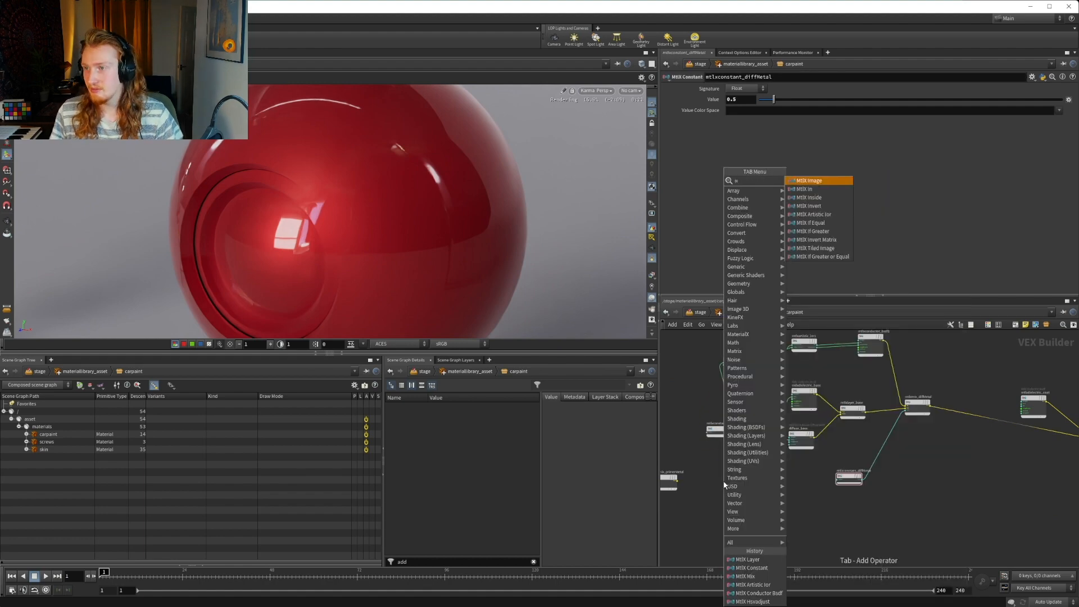
pyautogui.press('Down')
pyautogui.press('Down')
pyautogui.press('Down')
pyautogui.press('Down')
pyautogui.press('Down')
pyautogui.press('Down')
pyautogui.press('Down')
pyautogui.press('Down')
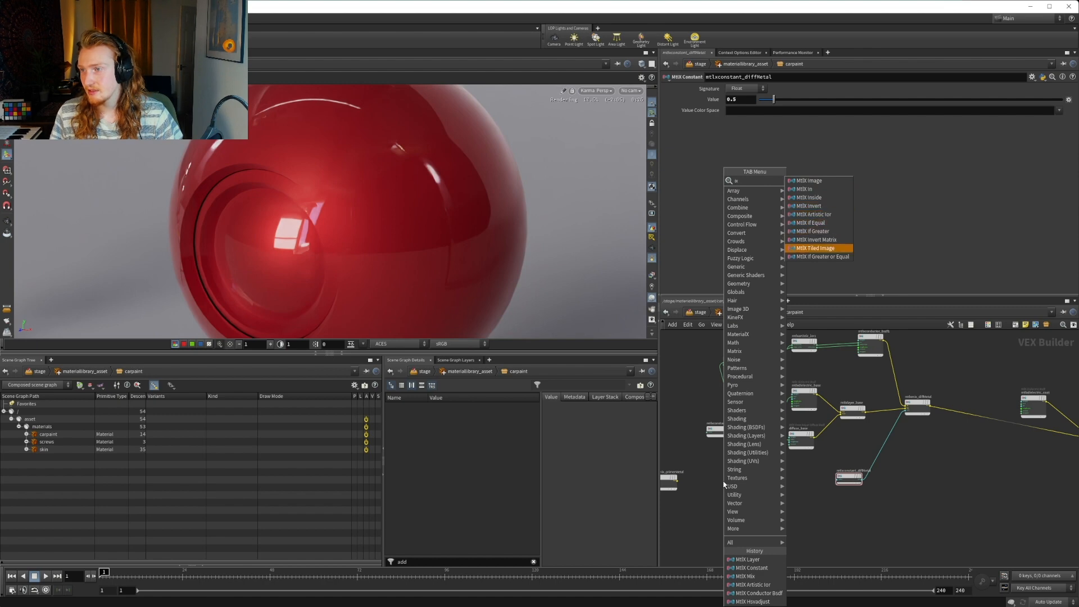
pyautogui.press('Up')
pyautogui.press('Up')
pyautogui.press('Up')
pyautogui.press('Up')
pyautogui.press('BackSpace')
pyautogui.press('BackSpace')
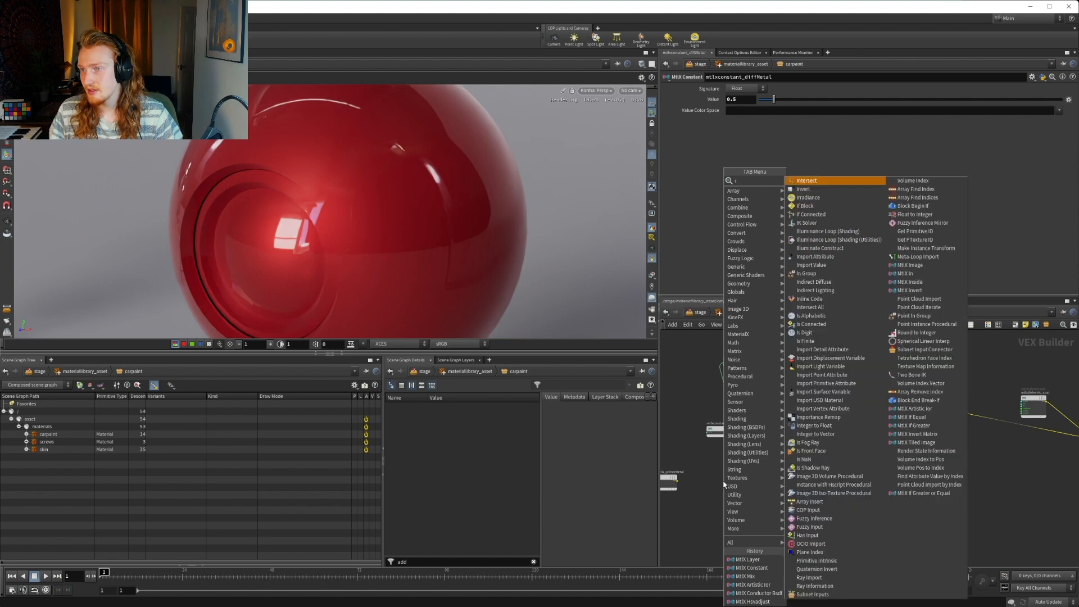
pyautogui.write('mix')
pyautogui.press('Down')
pyautogui.press('Down')
pyautogui.press('Down')
pyautogui.press('Down')
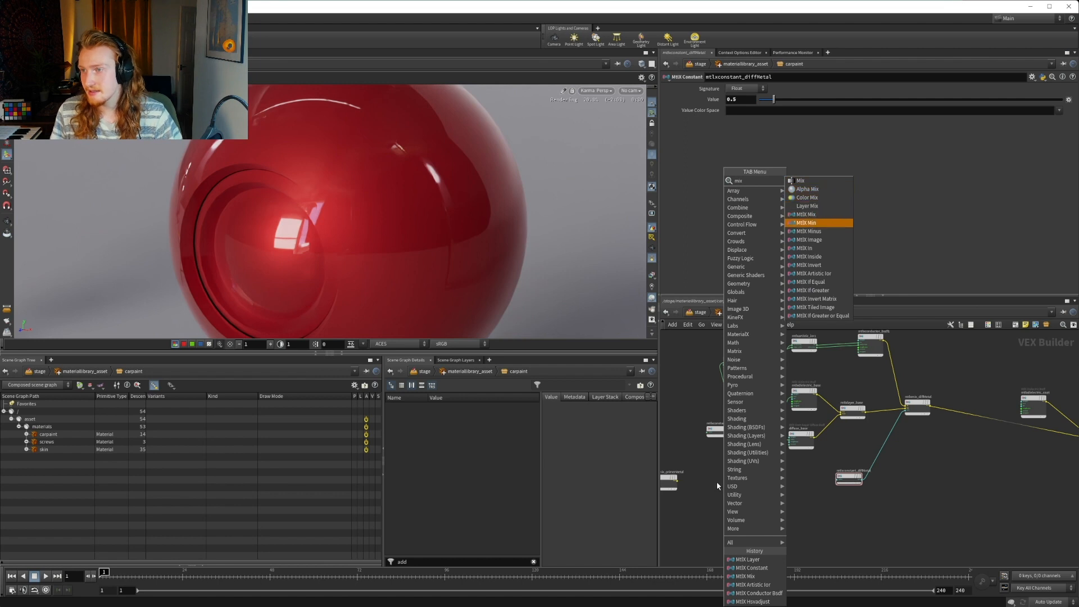
pyautogui.press('Return')
pyautogui.click(725, 484)
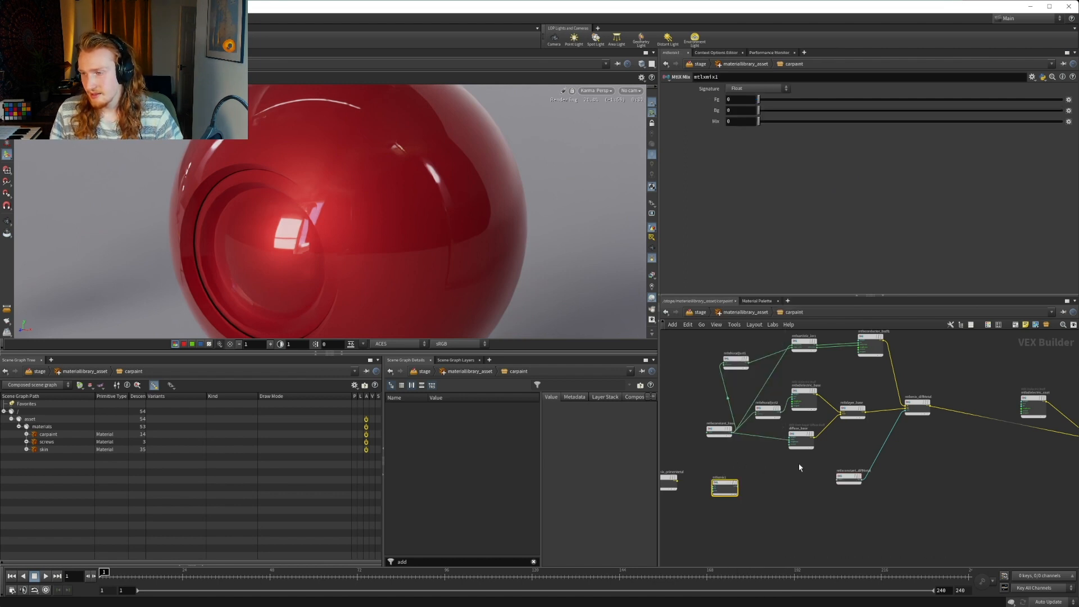
# Rearrange the network by spacing mtlxconstant_base away from mtlxhsvadjust2, raising mtlxconstant_diffMetal and placing mtlxmix1 beneath it
pyautogui.scroll(3, 674, 432)
pyautogui.moveTo(740, 424); pyautogui.dragTo(673, 381)
pyautogui.moveTo(897, 438); pyautogui.dragTo(842, 442)
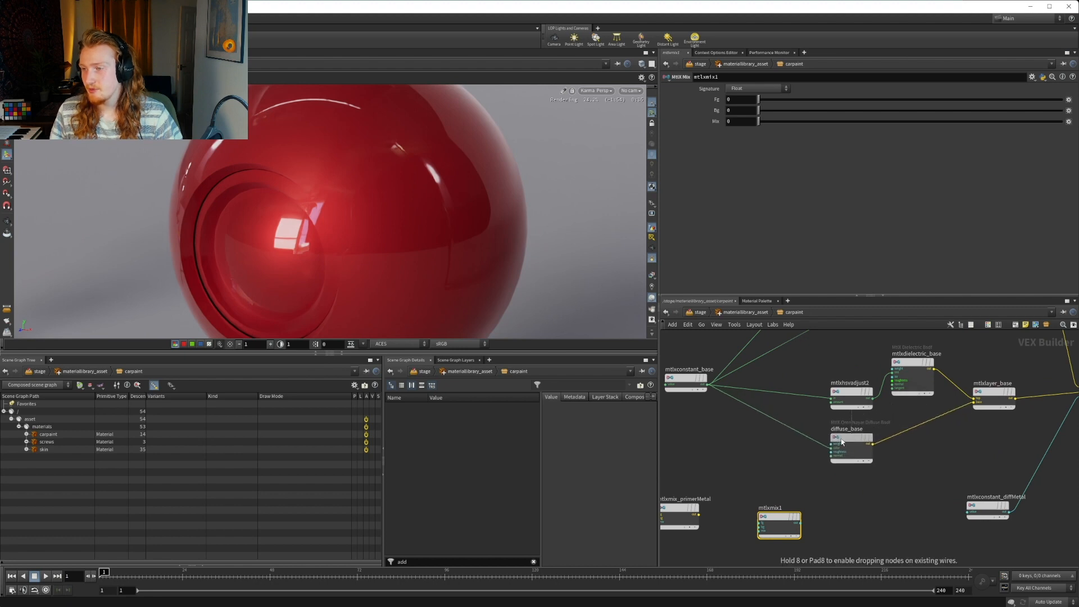
pyautogui.scroll(-5, 899, 472)
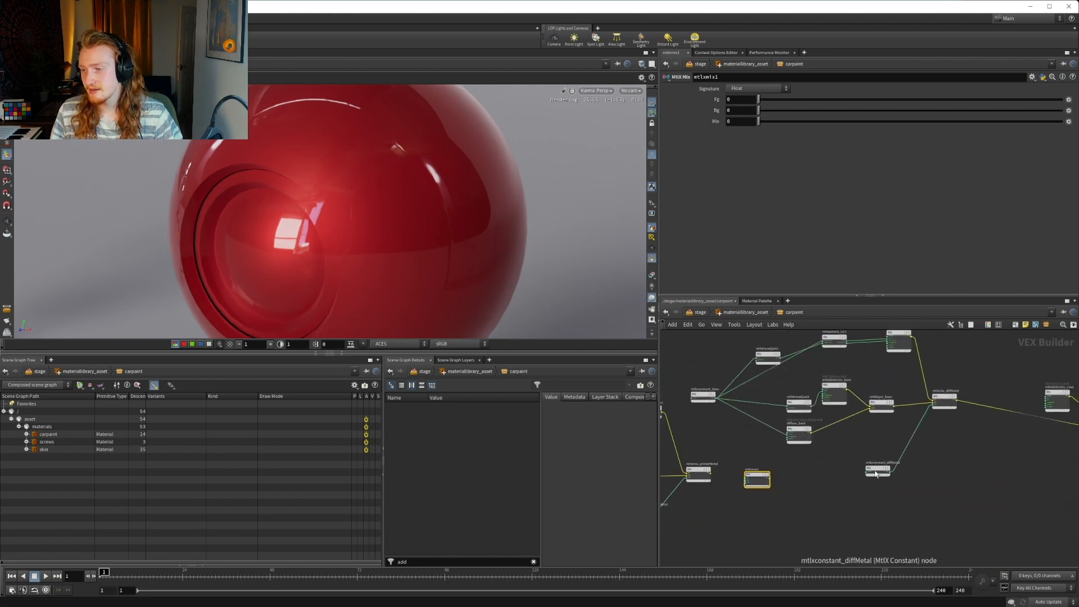
pyautogui.moveTo(875, 474); pyautogui.dragTo(886, 445)
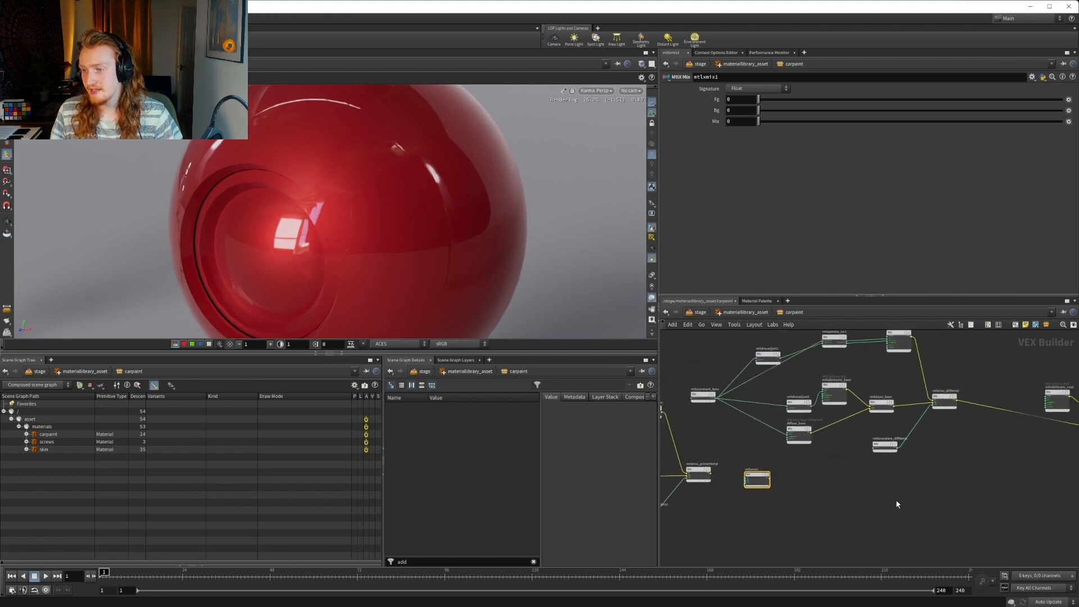
pyautogui.scroll(3, 747, 503)
pyautogui.moveTo(759, 467); pyautogui.dragTo(971, 495)
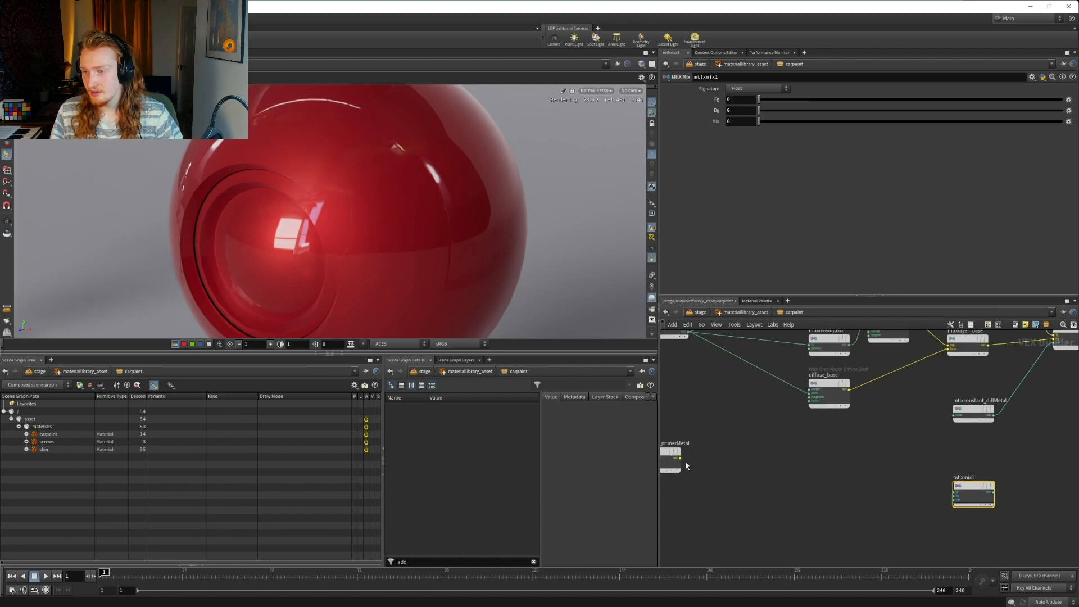
# Wire the mtlxmix_primerMetal output to the bg input of mtlxmix1 and the mtlxmix_diffMetal output to its fg input
pyautogui.scroll(2, 686, 462)
pyautogui.click(680, 459)
pyautogui.moveTo(907, 493); pyautogui.dragTo(712, 452, button='middle')
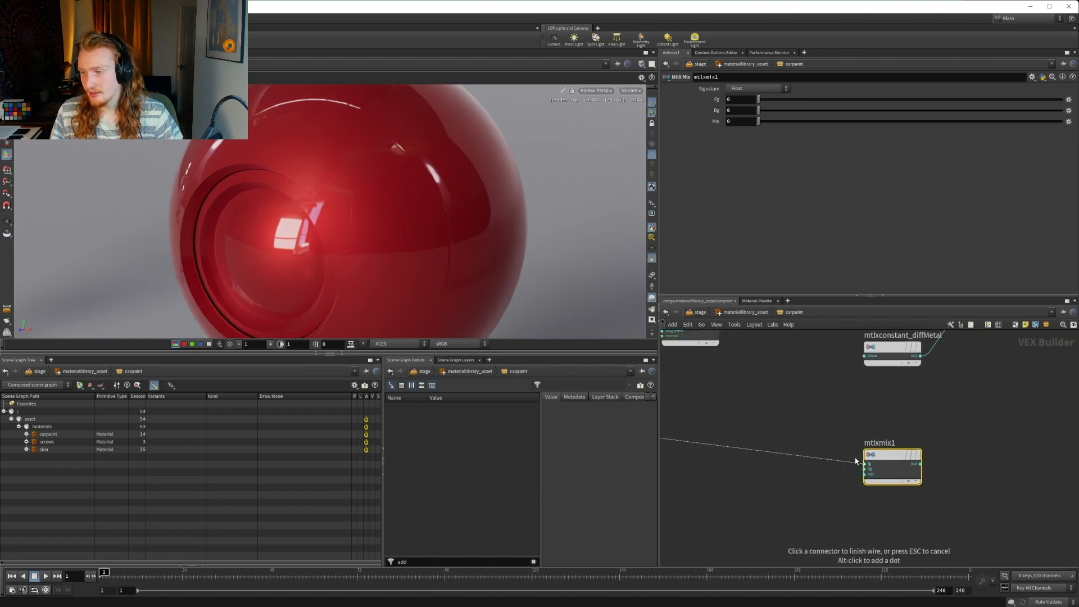
pyautogui.click(864, 469)
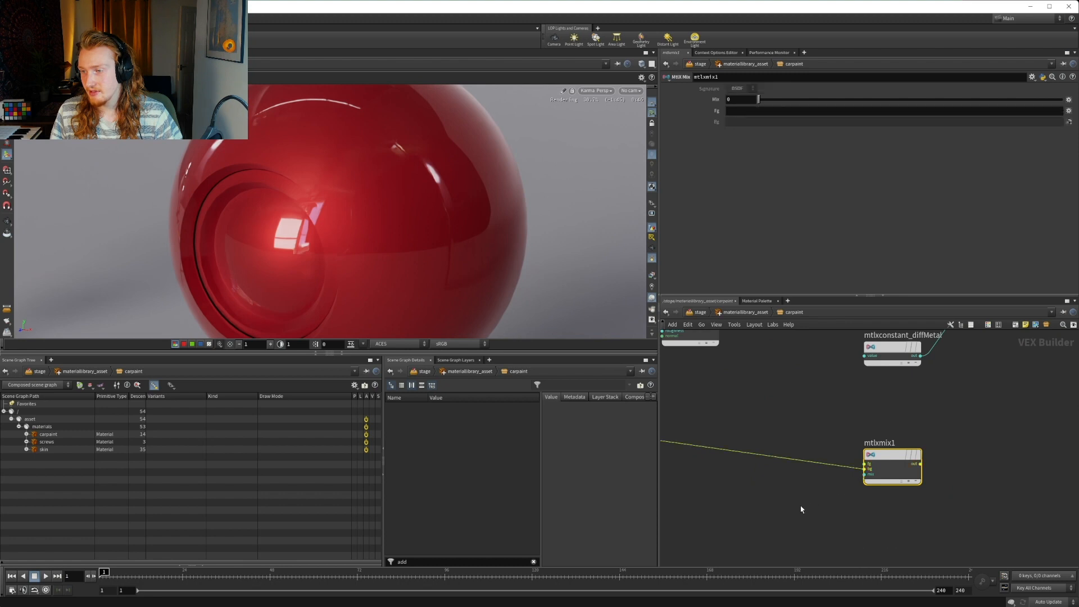
pyautogui.moveTo(802, 510); pyautogui.dragTo(704, 527, button='middle')
pyautogui.moveTo(787, 473); pyautogui.dragTo(1009, 422)
pyautogui.moveTo(938, 382); pyautogui.dragTo(825, 489, button='middle')
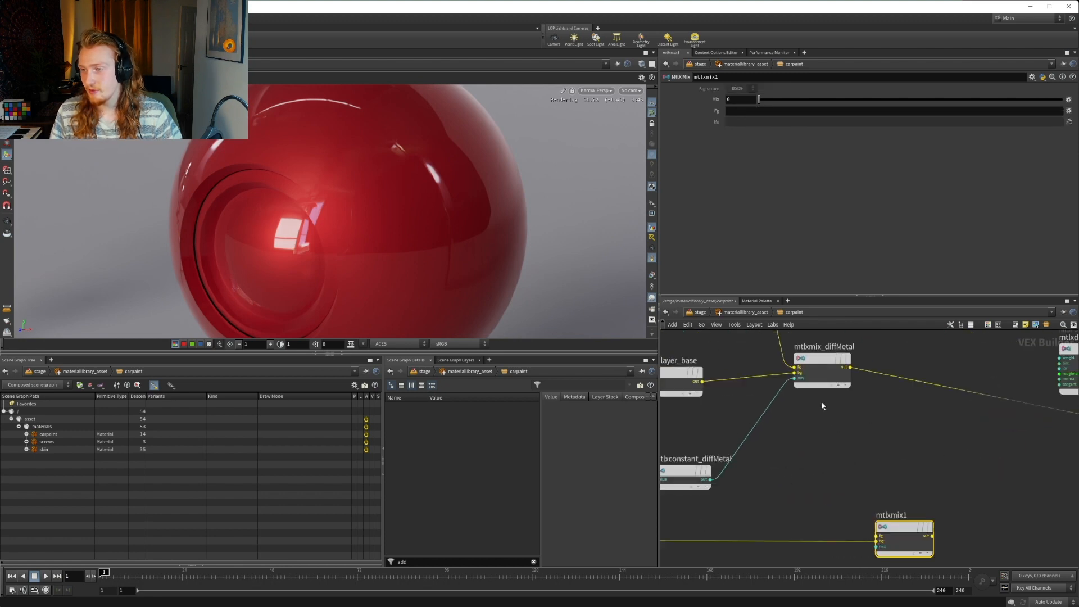
pyautogui.click(850, 367)
pyautogui.click(877, 535)
# Connect the mtlxmix1 output to the base input of mtlxlayer1, beneath the clear coat
pyautogui.moveTo(935, 541); pyautogui.dragTo(848, 481, button='middle')
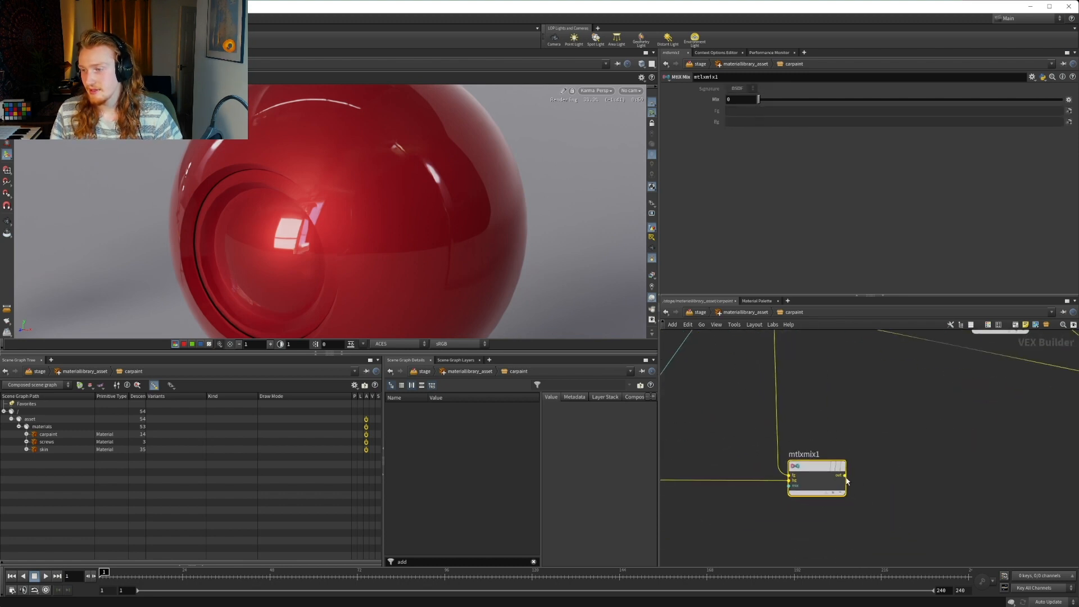
pyautogui.click(845, 476)
pyautogui.moveTo(1034, 464); pyautogui.dragTo(849, 467, button='middle')
pyautogui.scroll(-2, 848, 466)
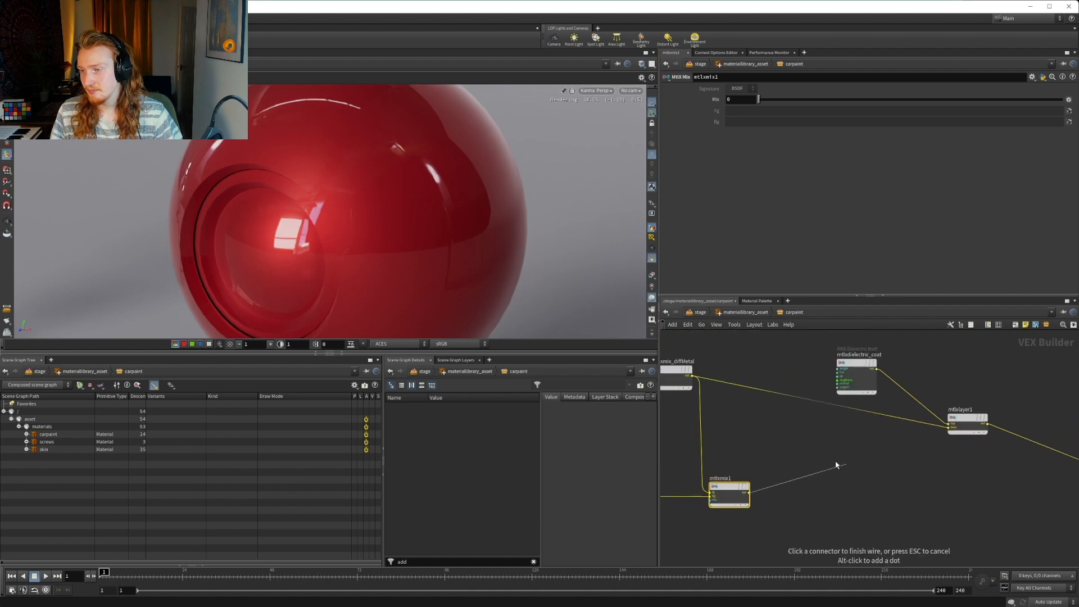
pyautogui.scroll(1, 948, 428)
pyautogui.click(949, 428)
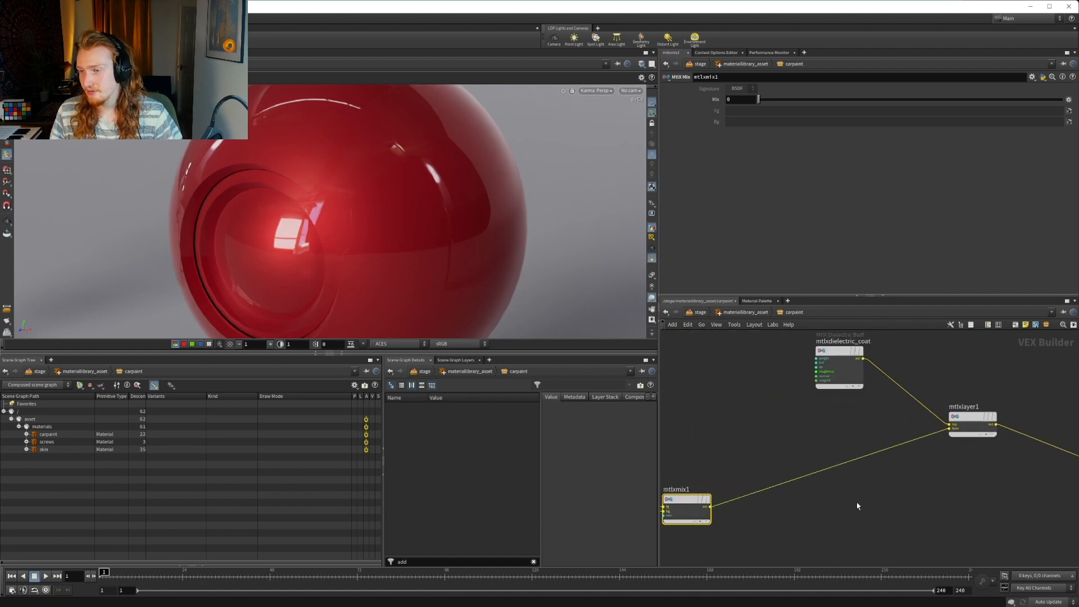
pyautogui.moveTo(861, 505); pyautogui.dragTo(990, 480, button='middle')
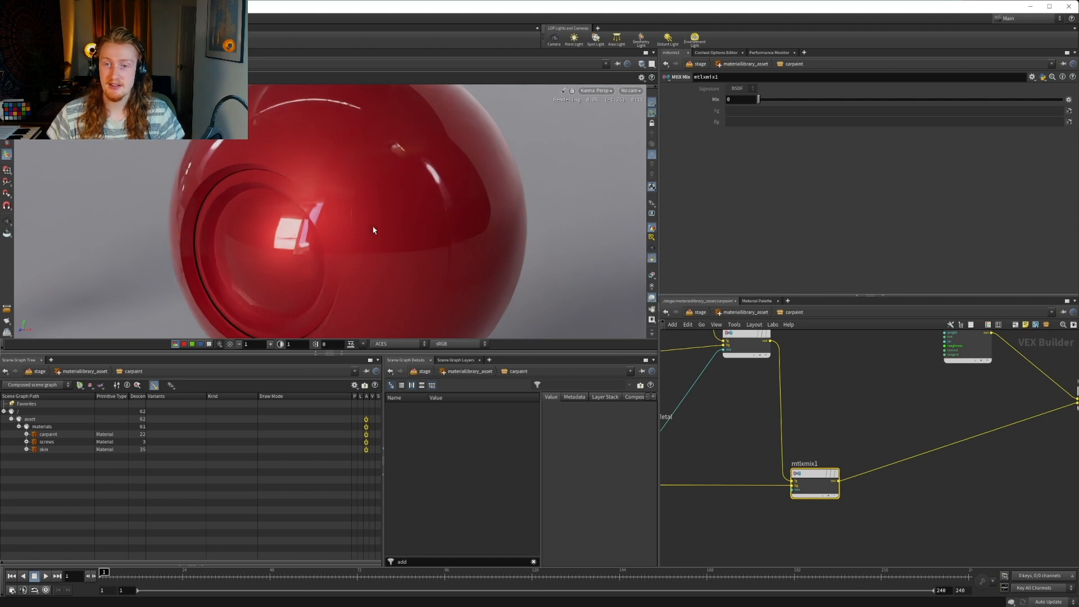
# Try the Mix value of mtlxmix1 at 0.5
pyautogui.moveTo(749, 451); pyautogui.dragTo(857, 452, button='middle')
pyautogui.scroll(-3, 855, 452)
pyautogui.moveTo(704, 498); pyautogui.dragTo(739, 498, button='middle')
pyautogui.scroll(3, 866, 473)
pyautogui.moveTo(864, 468); pyautogui.dragTo(843, 489, button='middle')
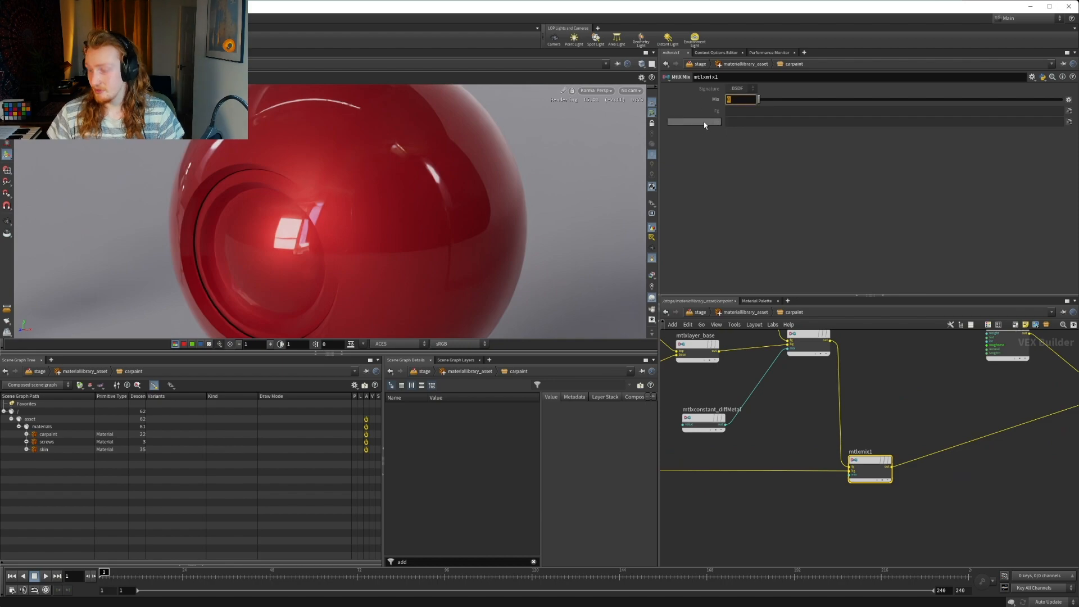
pyautogui.write('0.5')
pyautogui.press('Return')
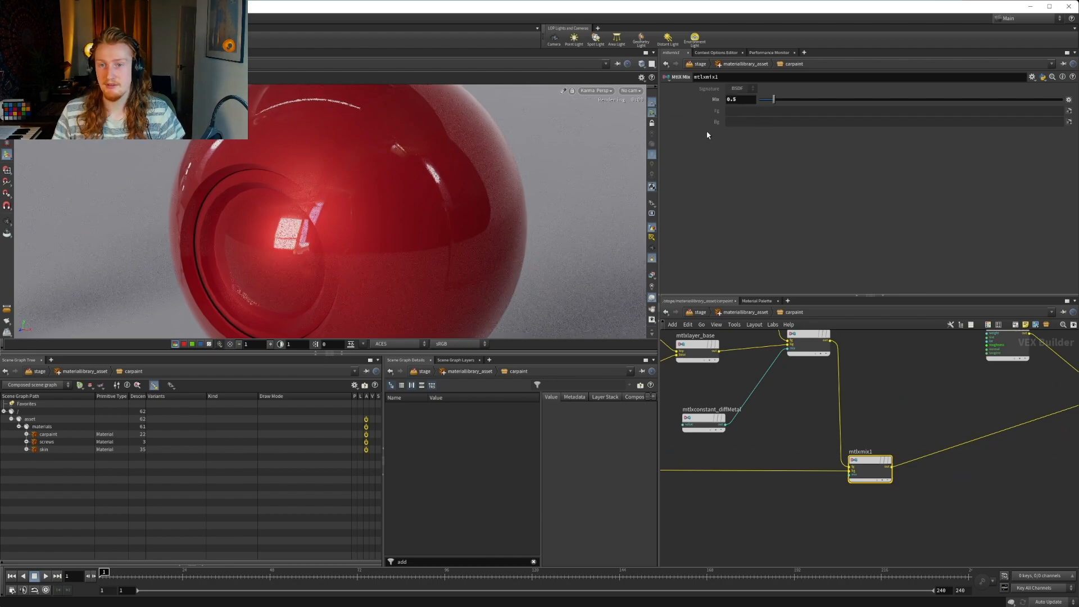
# Raise the Mix value of mtlxmix1 to 0.9 and then to 0.98
pyautogui.click(743, 100)
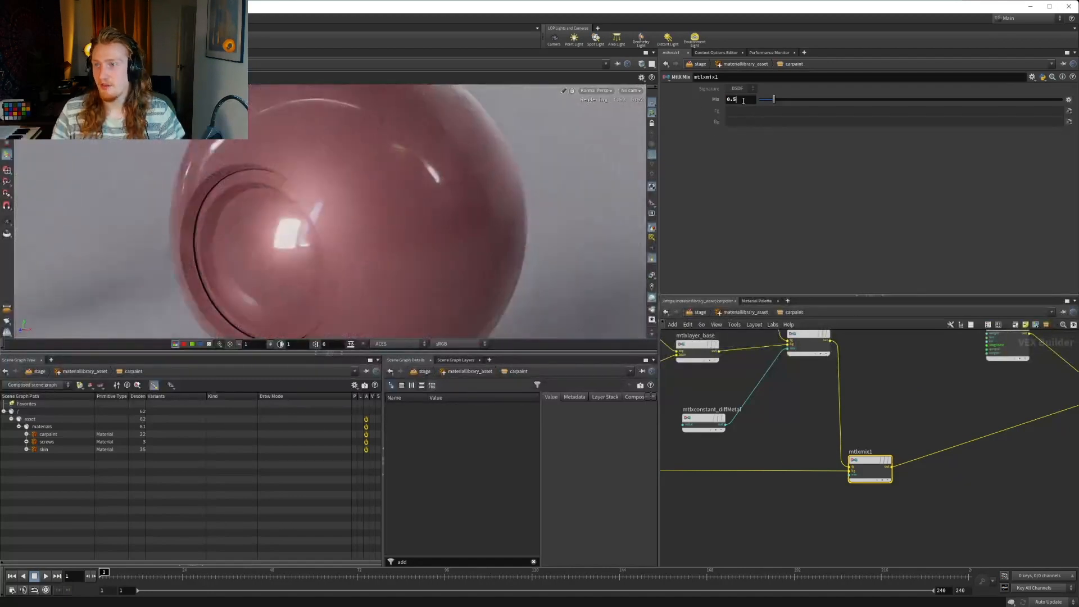
pyautogui.press('BackSpace')
pyautogui.write('9')
pyautogui.press('Return')
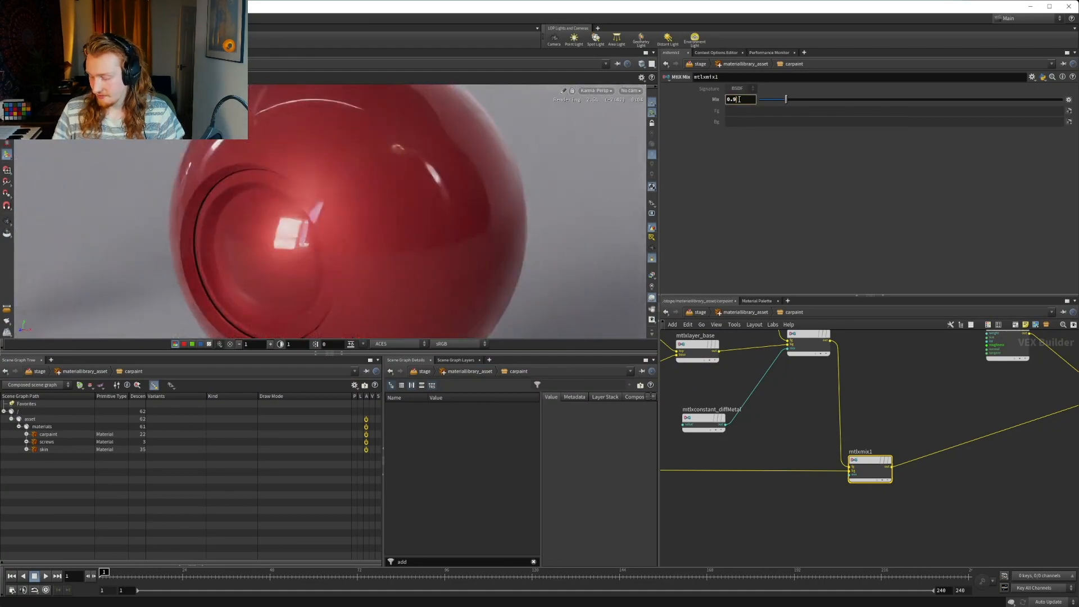
pyautogui.press('Return')
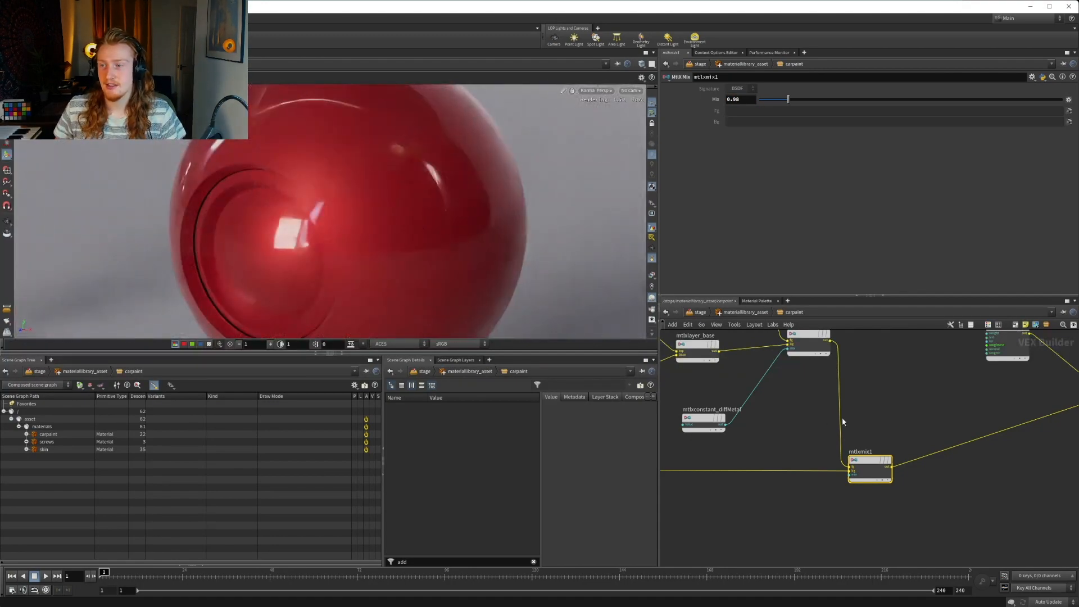
# Try the Mix value of mtlxmix1 at 0.95 and return it to 0.98
pyautogui.moveTo(888, 421); pyautogui.dragTo(791, 457, button='middle')
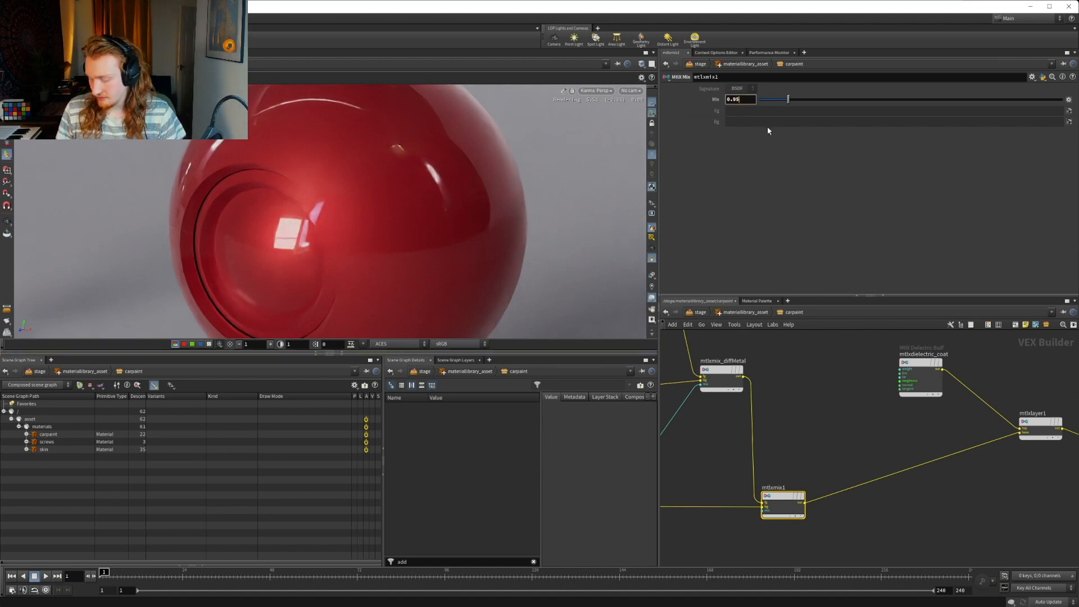
pyautogui.press('BackSpace')
pyautogui.write('5')
pyautogui.press('Return')
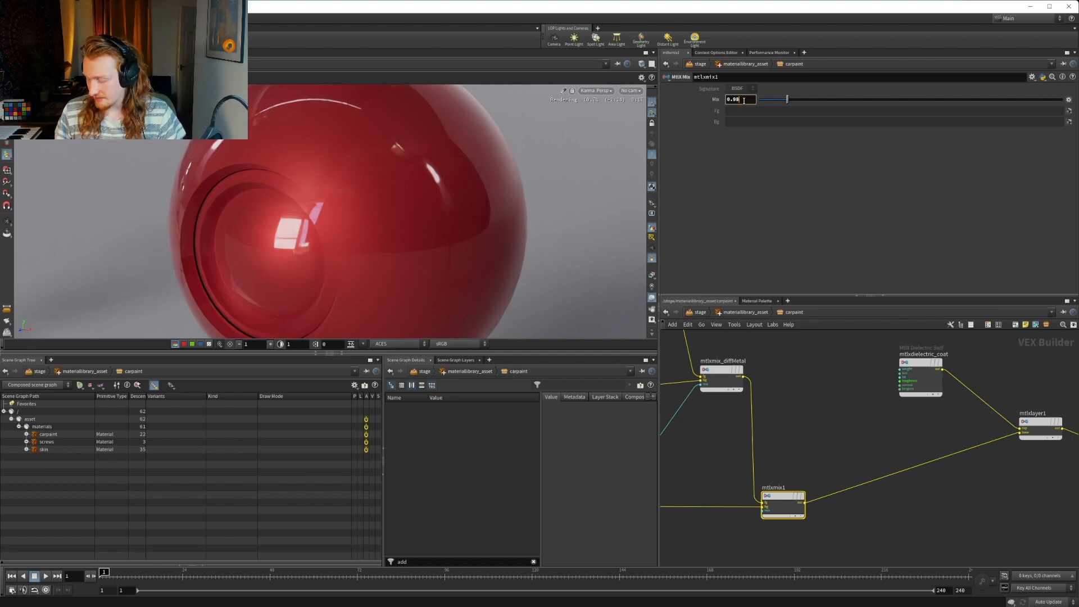
pyautogui.press('Return')
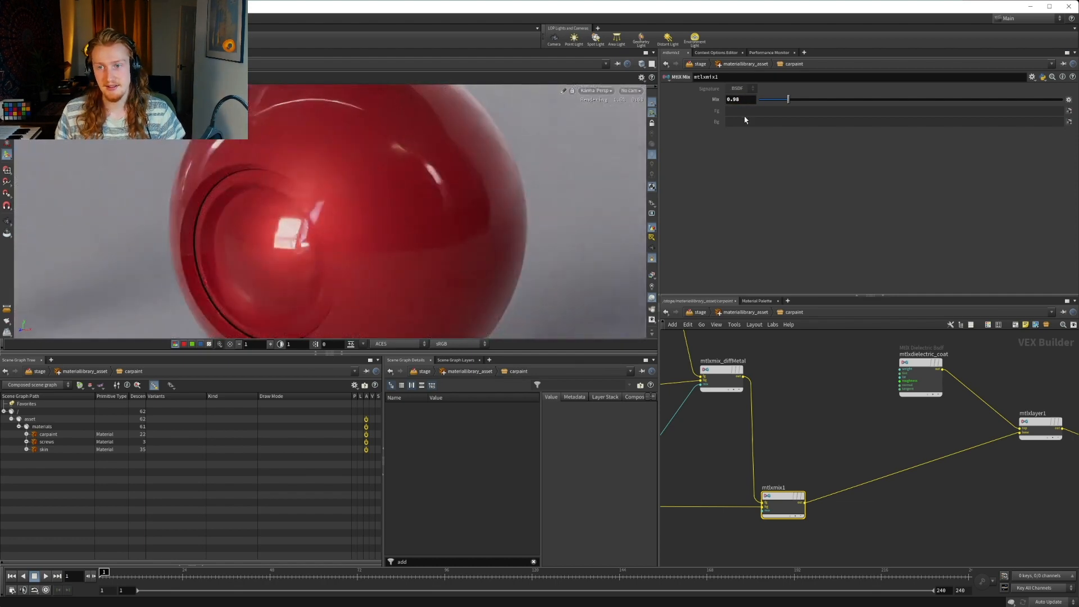
# Set both Roughness components of the mtlxdielectric_coat node to 0.01
pyautogui.scroll(-3, 803, 463)
pyautogui.moveTo(703, 507); pyautogui.dragTo(855, 477, button='middle')
pyautogui.scroll(2, 717, 484)
pyautogui.moveTo(663, 476)
pyautogui.mouseDown(button='middle')
pyautogui.moveTo(834, 482)
pyautogui.moveTo(803, 492)
pyautogui.moveTo(768, 483)
pyautogui.mouseUp(button='middle')
pyautogui.scroll(-4, 834, 482)
pyautogui.moveTo(873, 486); pyautogui.dragTo(800, 484, button='middle')
pyautogui.scroll(3, 814, 447)
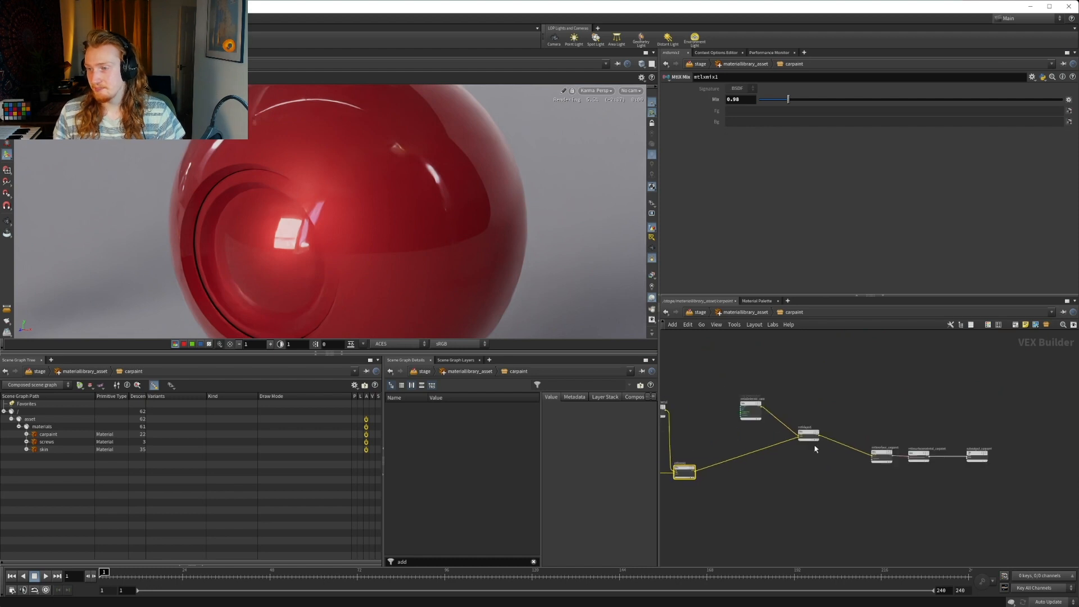
pyautogui.scroll(2, 731, 408)
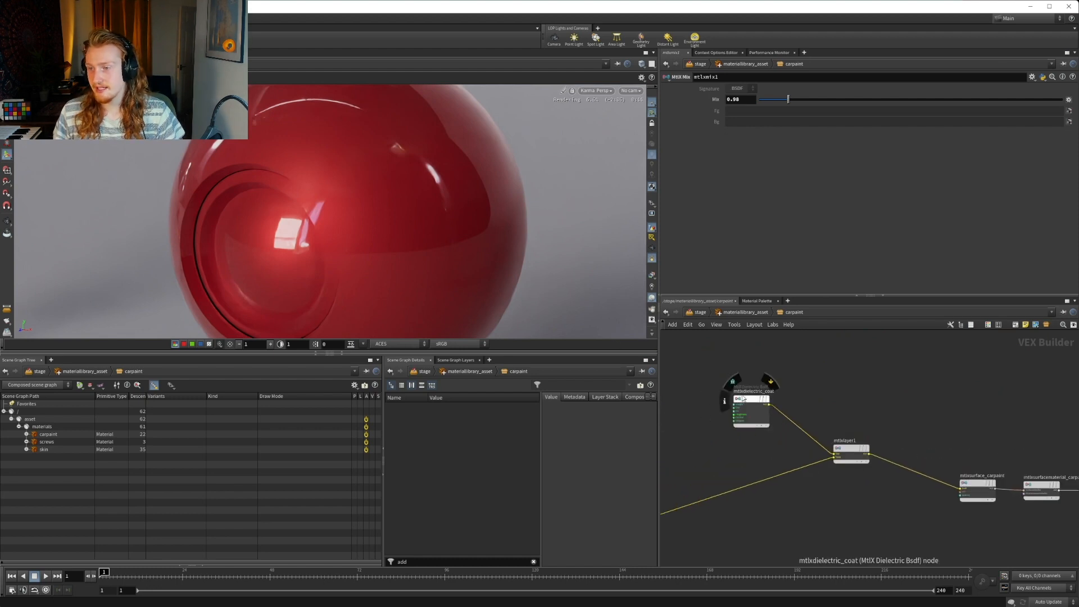
pyautogui.click(751, 414)
pyautogui.click(750, 121)
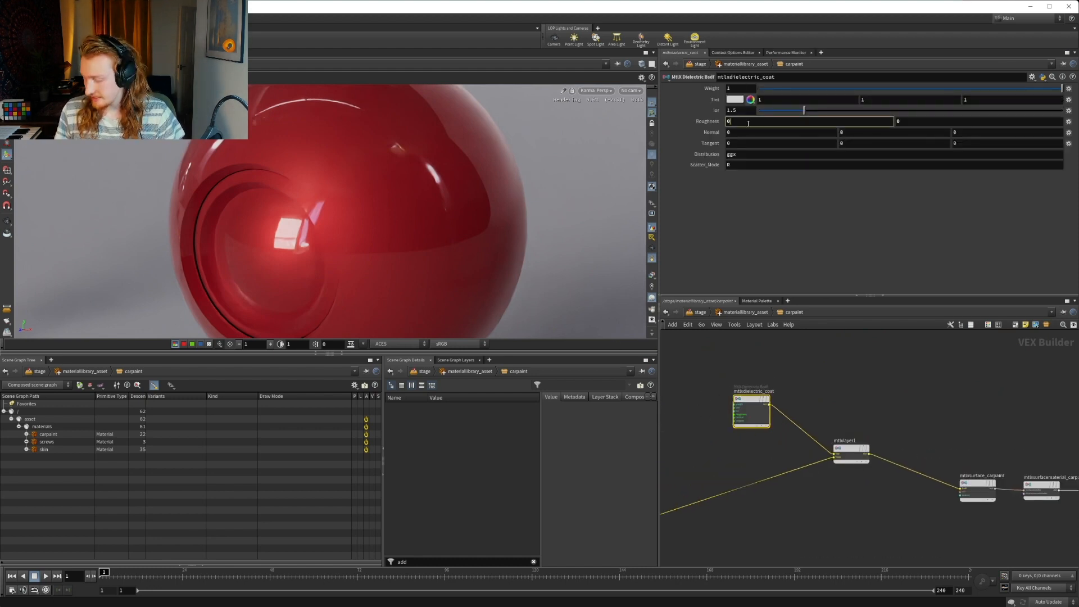
pyautogui.write('.01')
pyautogui.press('Return')
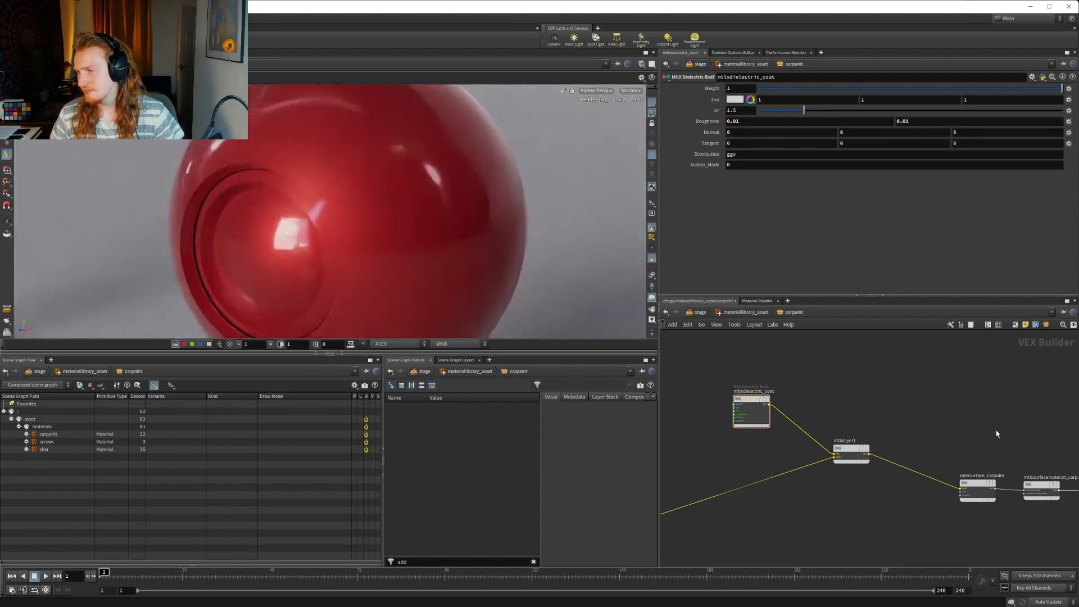
# Examine the rendered carpaint on the whole shader ball from farther away
pyautogui.moveTo(1017, 433); pyautogui.dragTo(881, 406, button='middle')
pyautogui.press('Escape')
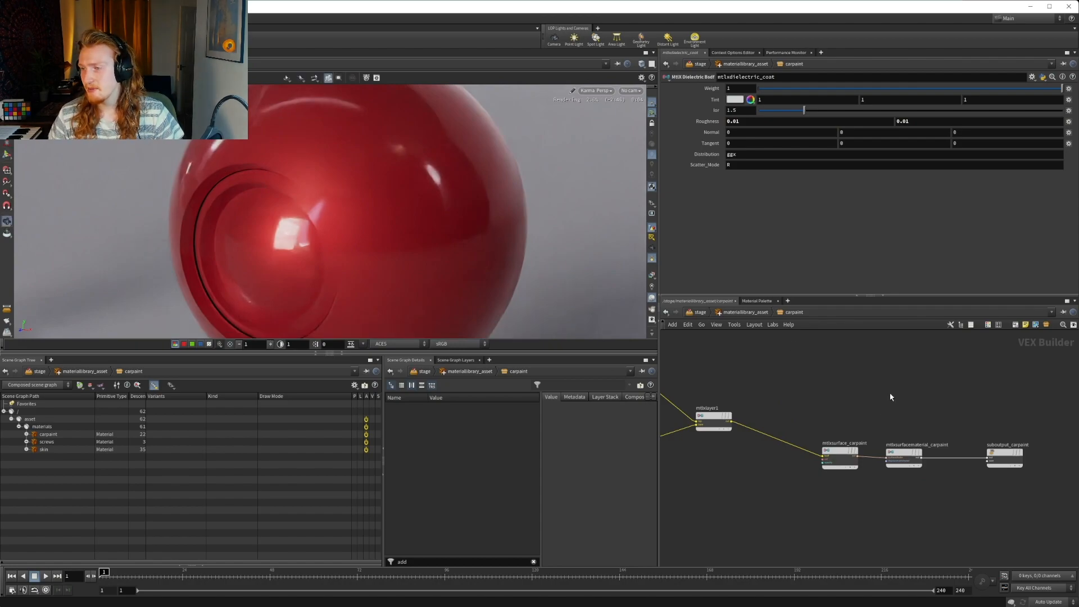
pyautogui.scroll(-5, 359, 227)
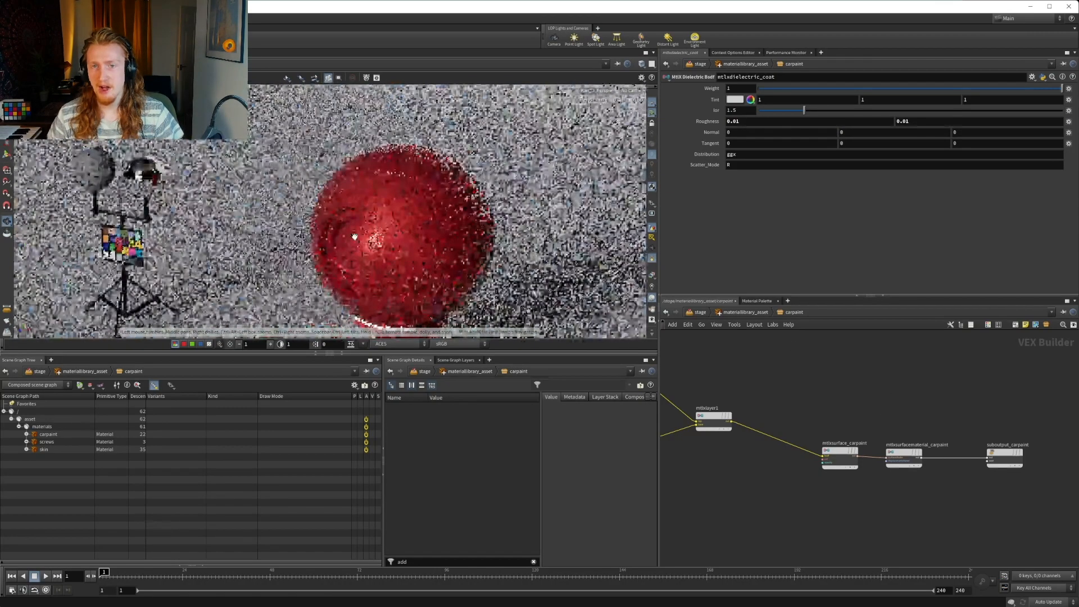
pyautogui.scroll(-4, 363, 222)
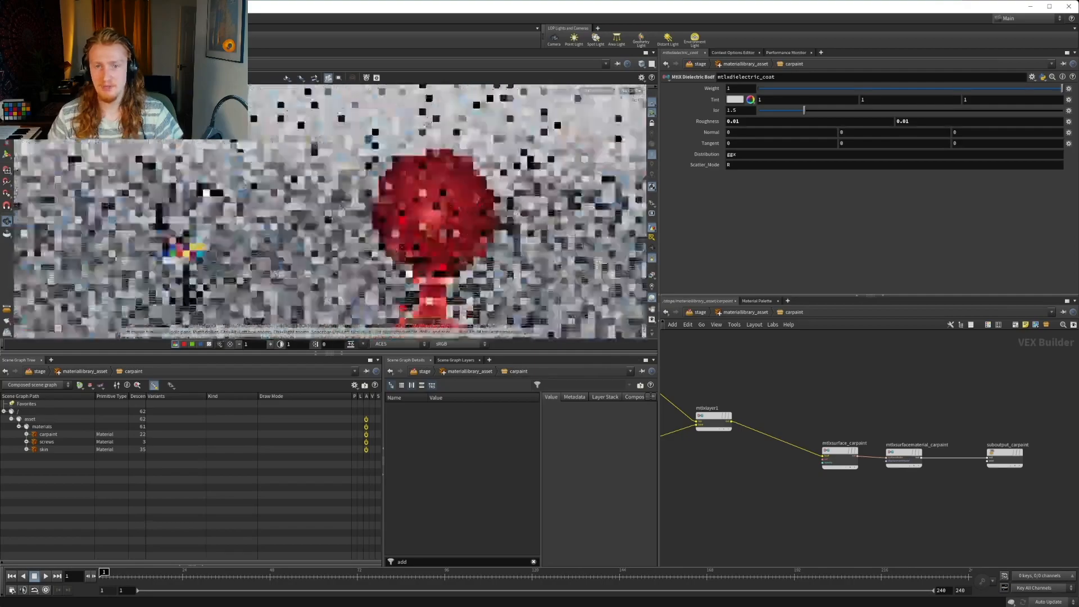
# Try wiring mtlxmix1 directly into the bsdf input of mtlxsurface_carpaint to compare without the coat, and reconnect mtlxlayer1 to that input
pyautogui.moveTo(365, 222); pyautogui.dragTo(433, 247)
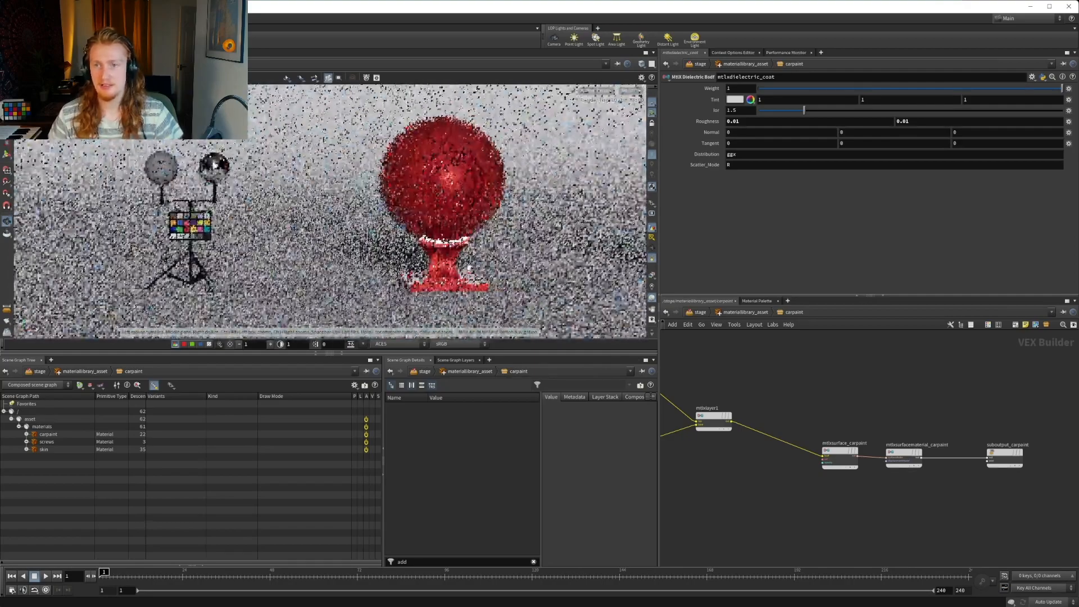
pyautogui.scroll(5, 438, 275)
pyautogui.scroll(6, 472, 218)
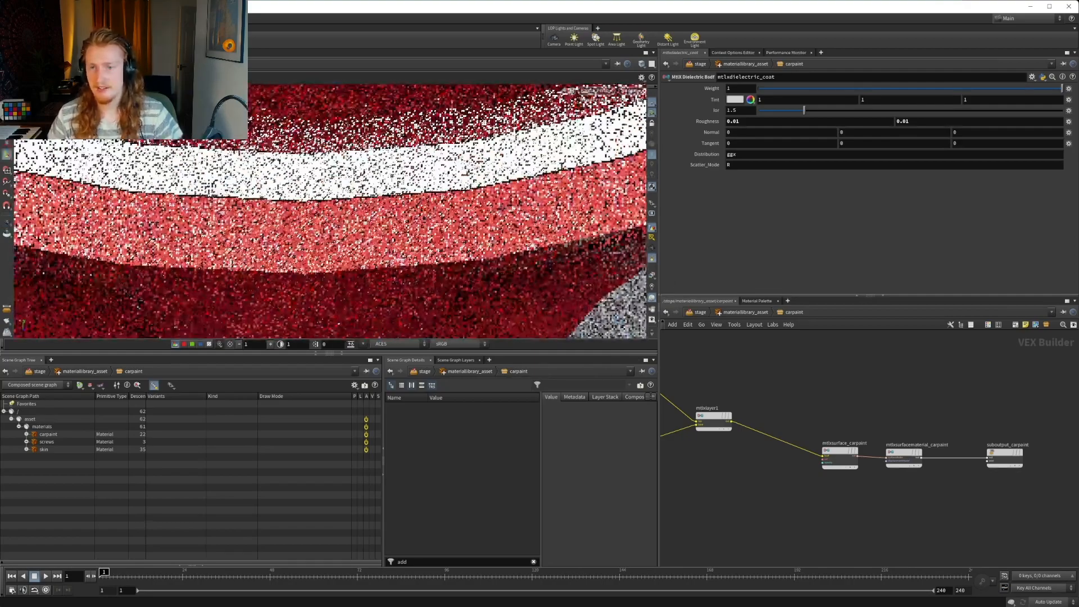
pyautogui.moveTo(474, 218); pyautogui.dragTo(544, 220)
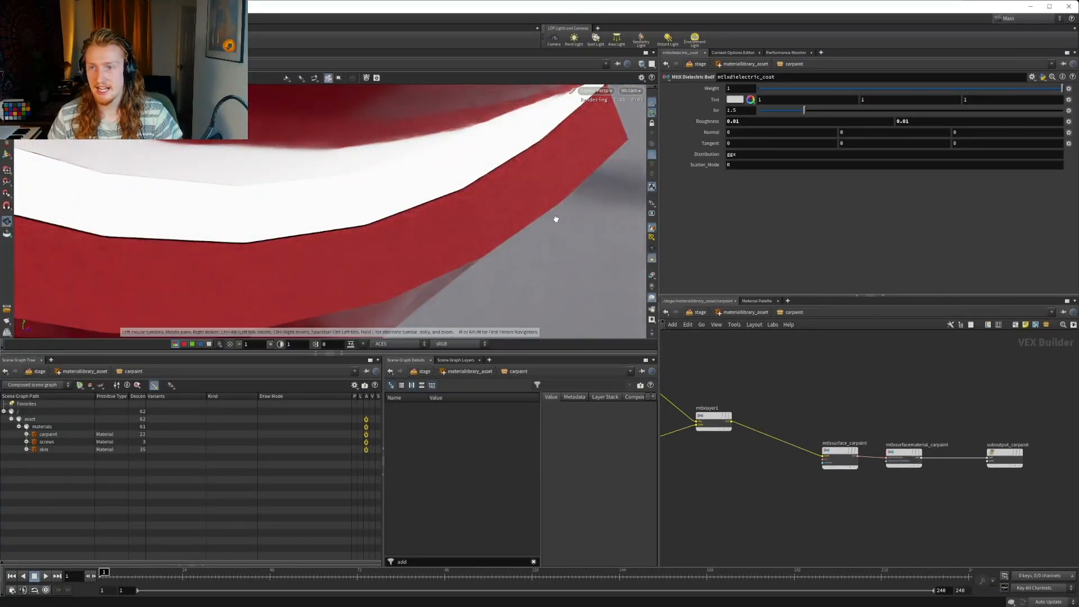
pyautogui.moveTo(752, 444); pyautogui.dragTo(832, 439, button='middle')
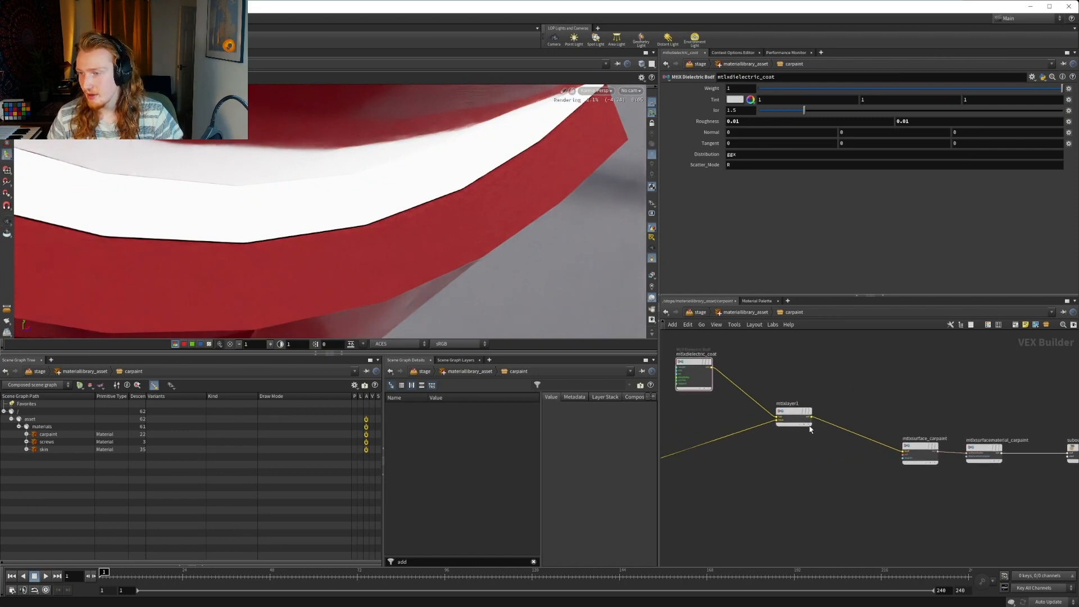
pyautogui.moveTo(800, 374); pyautogui.dragTo(900, 367, button='middle')
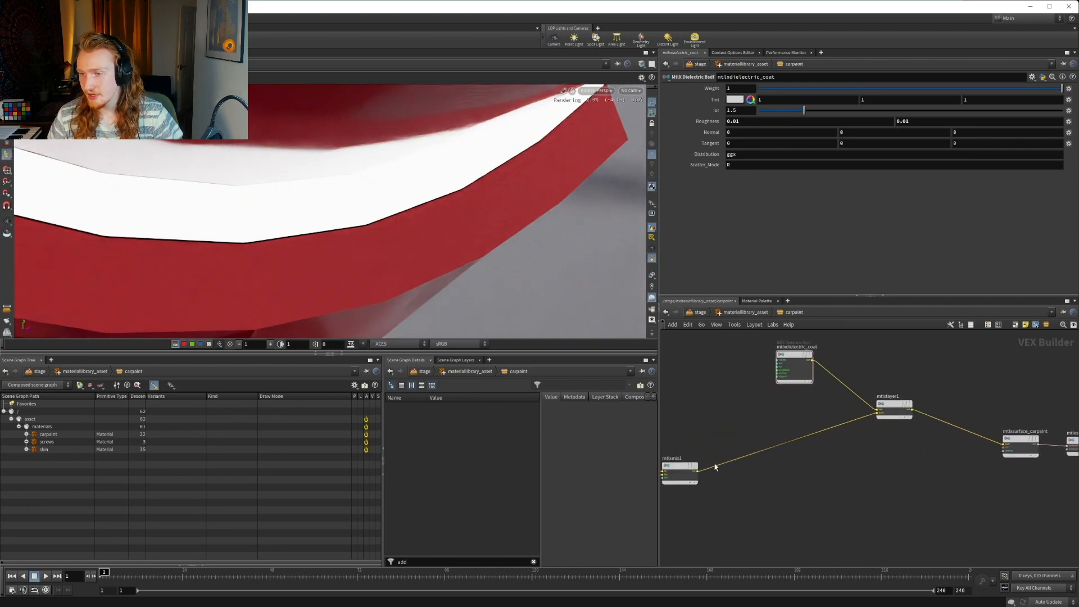
pyautogui.click(698, 471)
pyautogui.scroll(4, 959, 447)
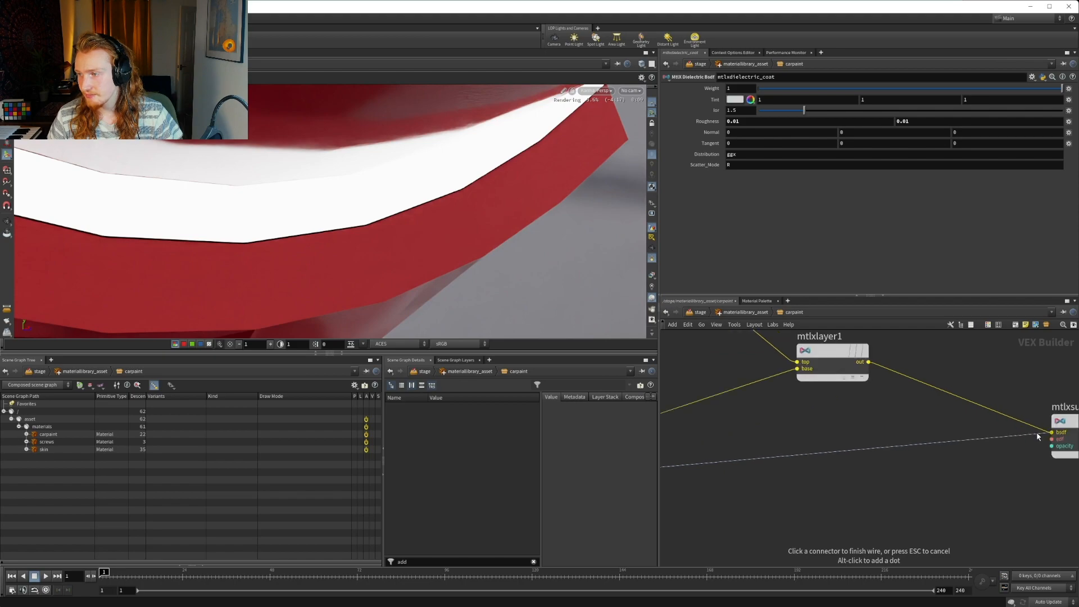
pyautogui.click(1051, 433)
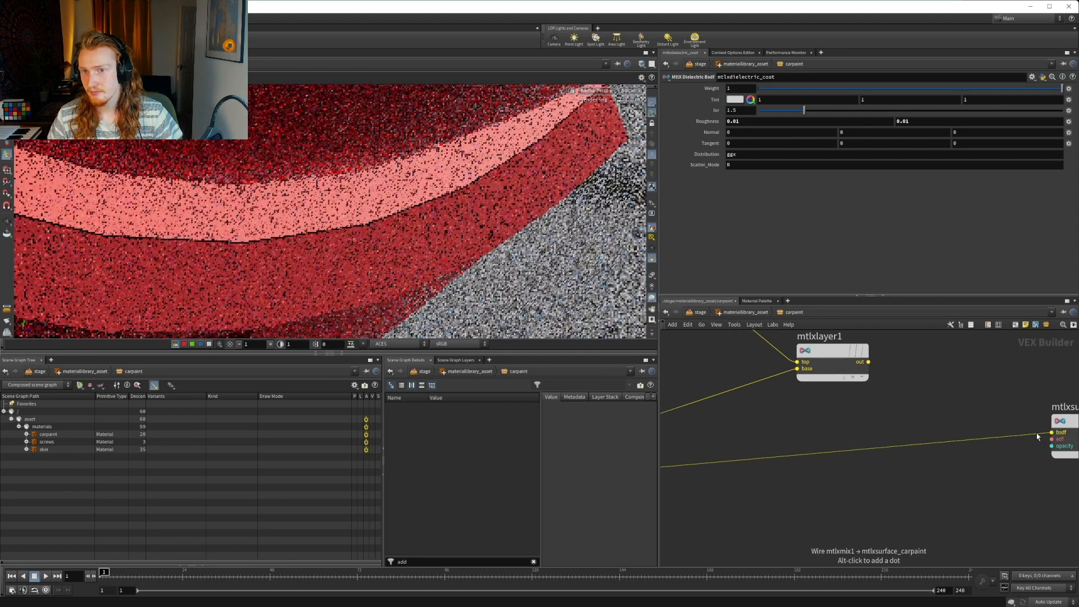
pyautogui.click(869, 362)
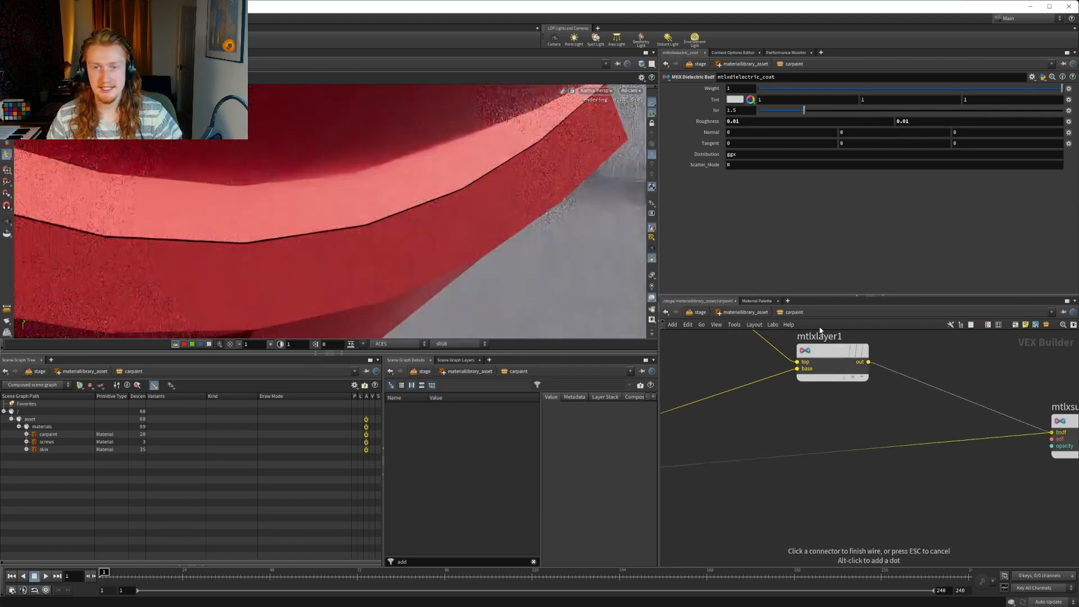
# Examine the coated carpaint on the whole shader ball from a distance and from several angles
pyautogui.keyDown('alt'); pyautogui.moveTo(484, 163); pyautogui.dragTo(146, 161, button='right'); pyautogui.keyUp('alt')
pyautogui.keyDown('alt'); pyautogui.moveTo(447, 127); pyautogui.dragTo(407, 201, button='middle'); pyautogui.keyUp('alt')
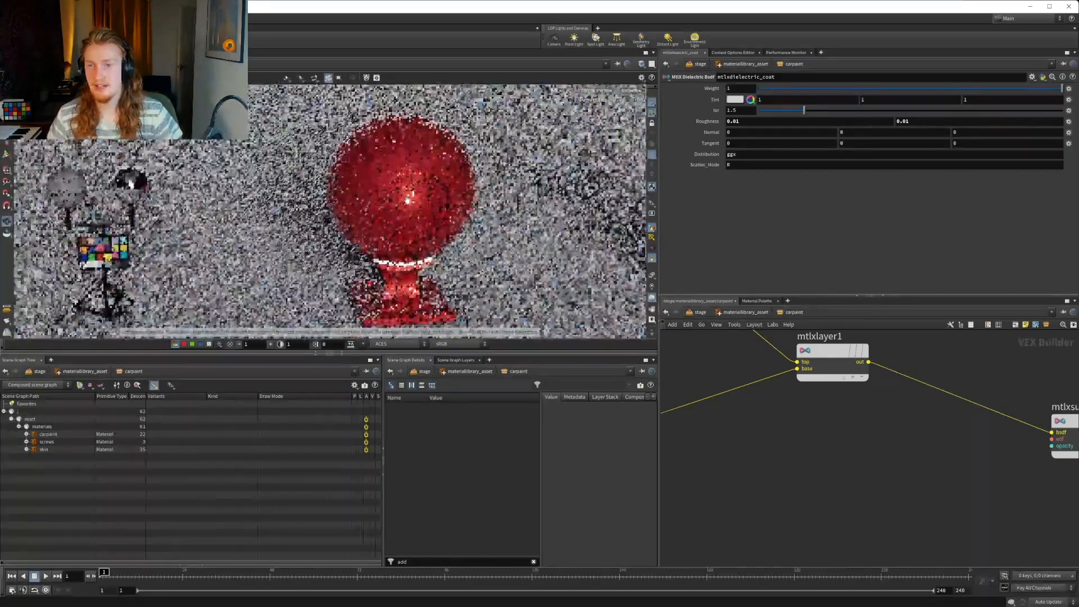
pyautogui.keyDown('alt'); pyautogui.moveTo(408, 201); pyautogui.dragTo(365, 201, button='right'); pyautogui.keyUp('alt')
pyautogui.keyDown('alt'); pyautogui.moveTo(420, 216); pyautogui.dragTo(479, 189, button='middle'); pyautogui.keyUp('alt')
pyautogui.keyDown('alt'); pyautogui.moveTo(479, 189); pyautogui.dragTo(406, 206, button='right'); pyautogui.keyUp('alt')
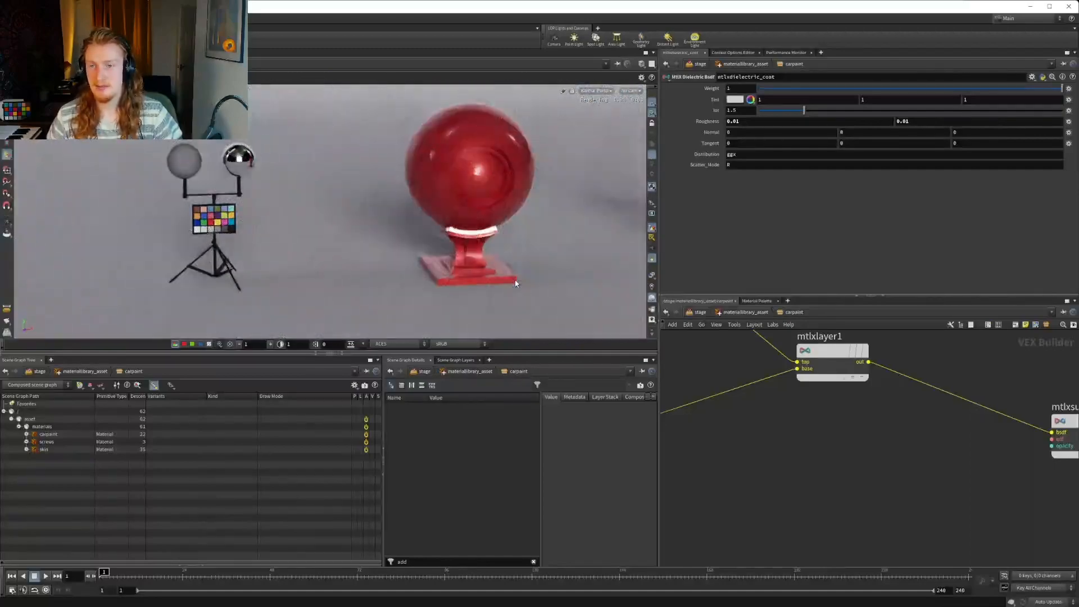
pyautogui.keyDown('alt'); pyautogui.moveTo(491, 223); pyautogui.dragTo(442, 224, button='middle'); pyautogui.keyUp('alt')
pyautogui.keyDown('alt'); pyautogui.moveTo(442, 225); pyautogui.dragTo(529, 184, button='right'); pyautogui.keyUp('alt')
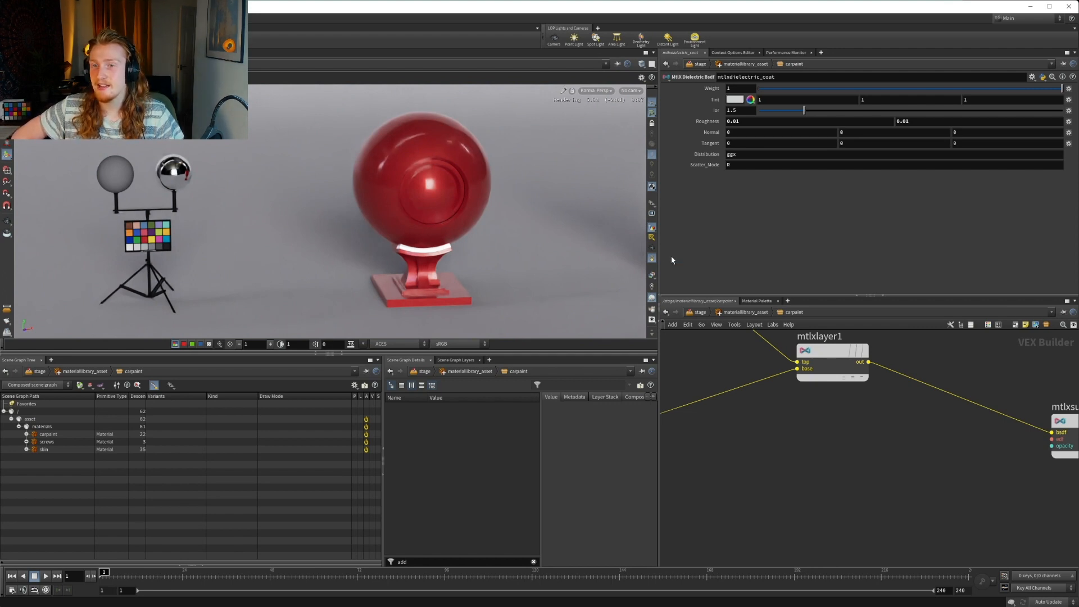
# Try the Value of mtlxconstant_diffMetal at 0 and at 0.7
pyautogui.moveTo(741, 373); pyautogui.dragTo(892, 426, button='middle')
pyautogui.scroll(-3, 803, 427)
pyautogui.moveTo(804, 427); pyautogui.dragTo(948, 451, button='middle')
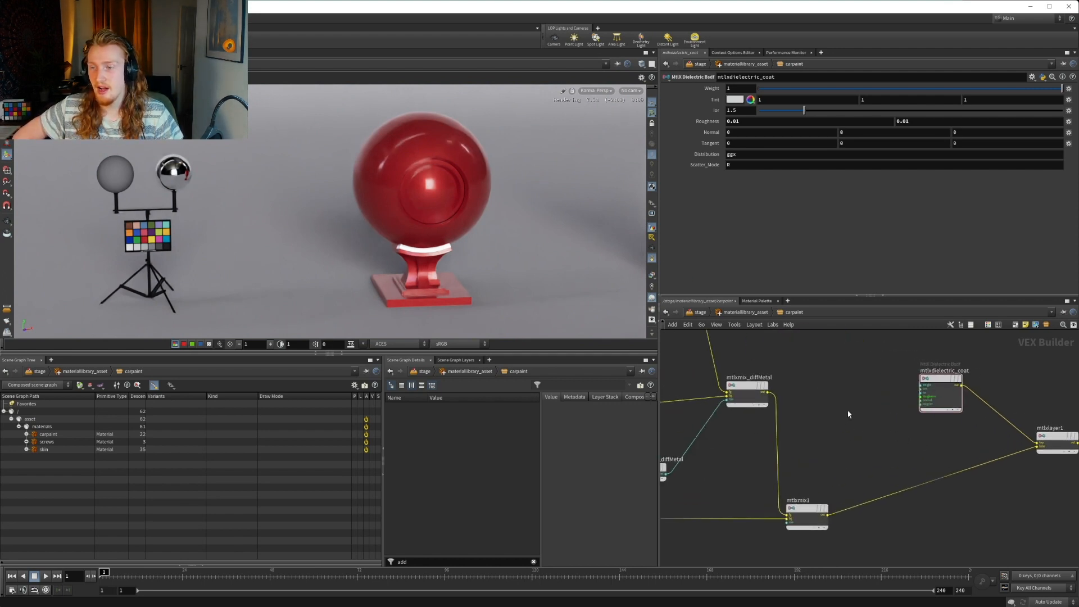
pyautogui.moveTo(838, 378); pyautogui.dragTo(923, 384, button='middle')
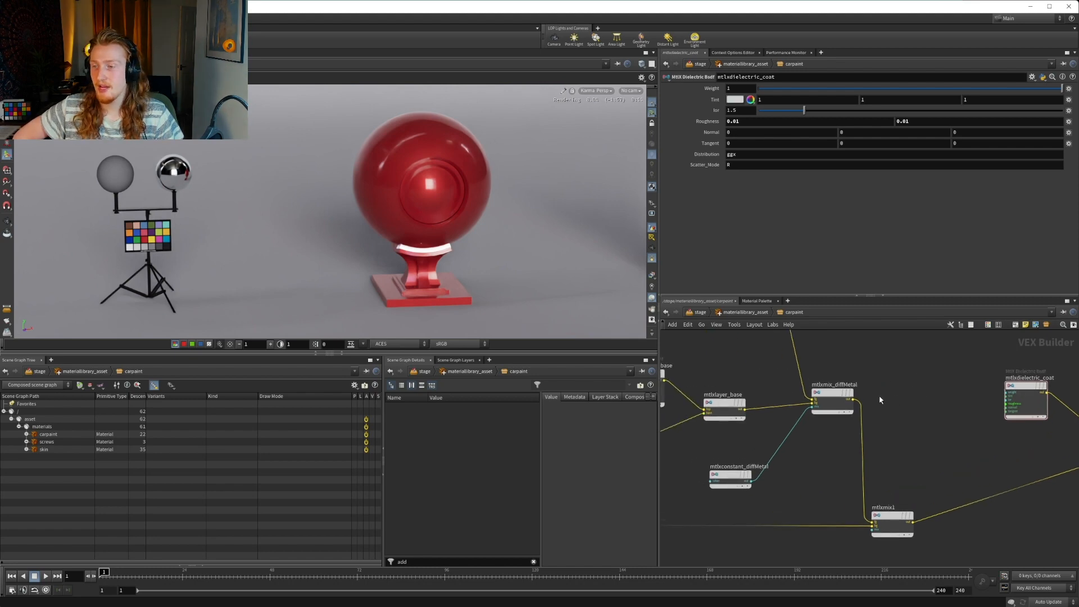
pyautogui.click(832, 397)
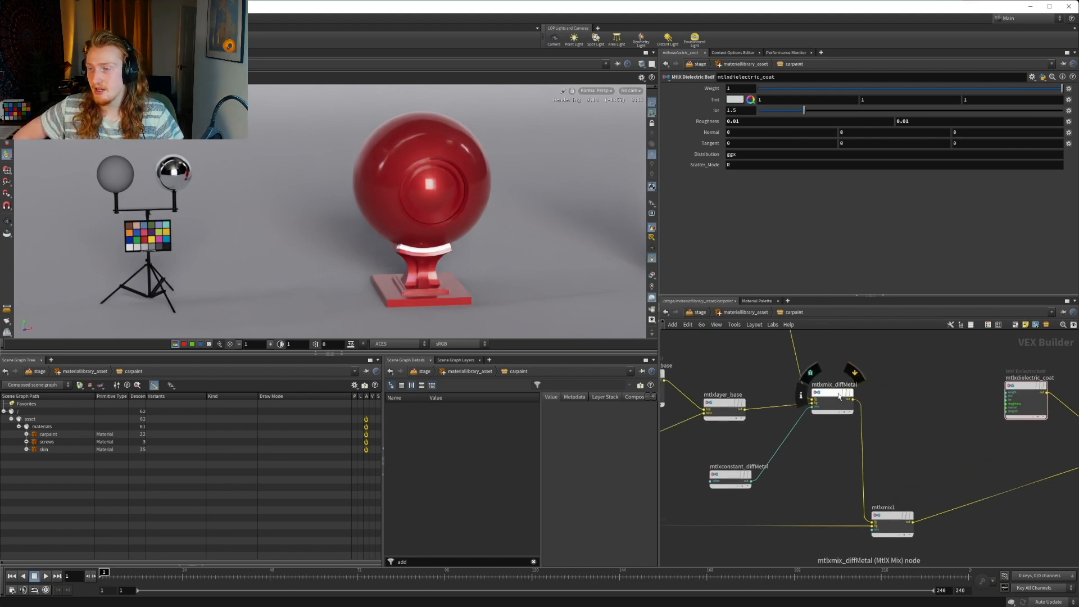
pyautogui.click(740, 475)
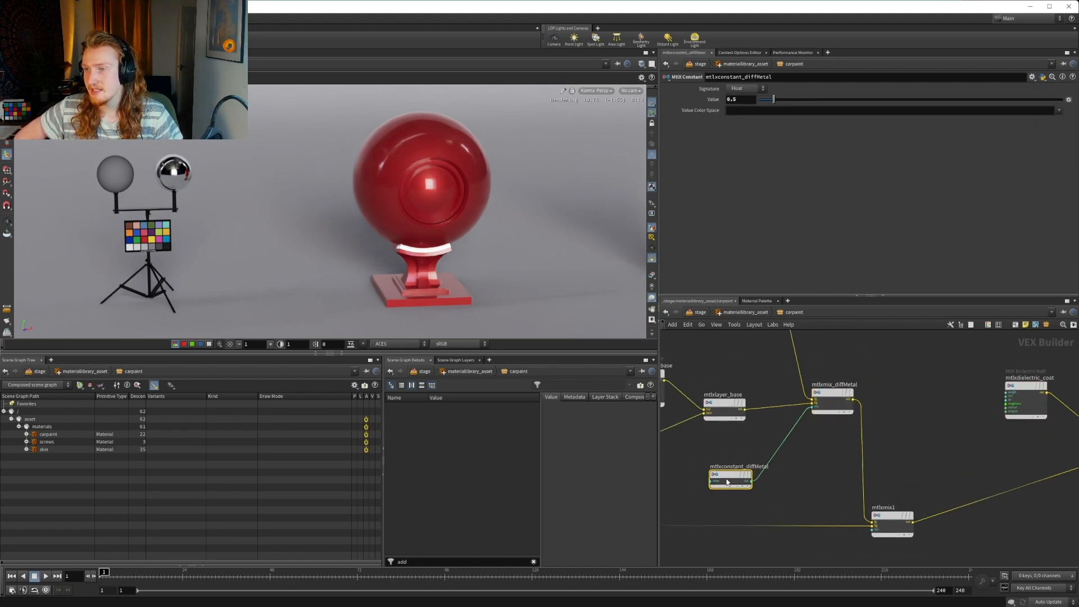
pyautogui.click(742, 105)
pyautogui.write('0')
pyautogui.press('Return')
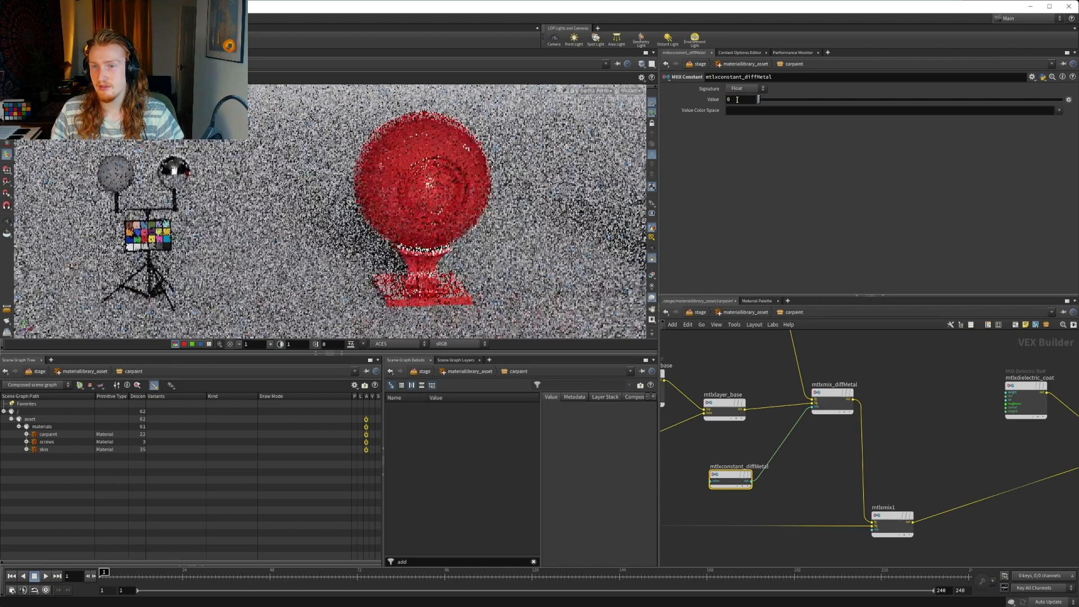
pyautogui.write('0.7')
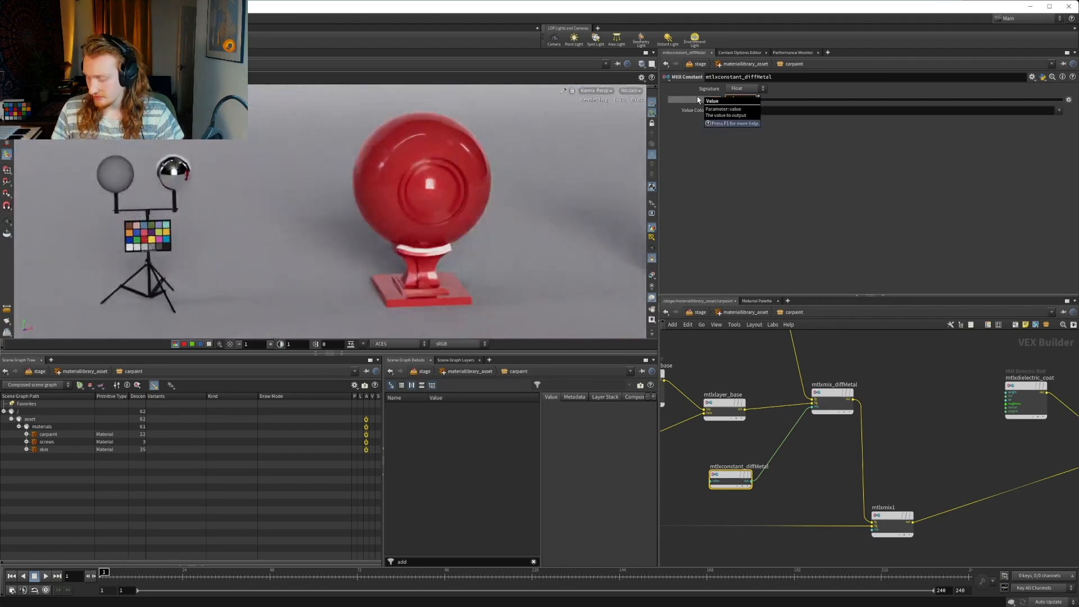
pyautogui.press('Return')
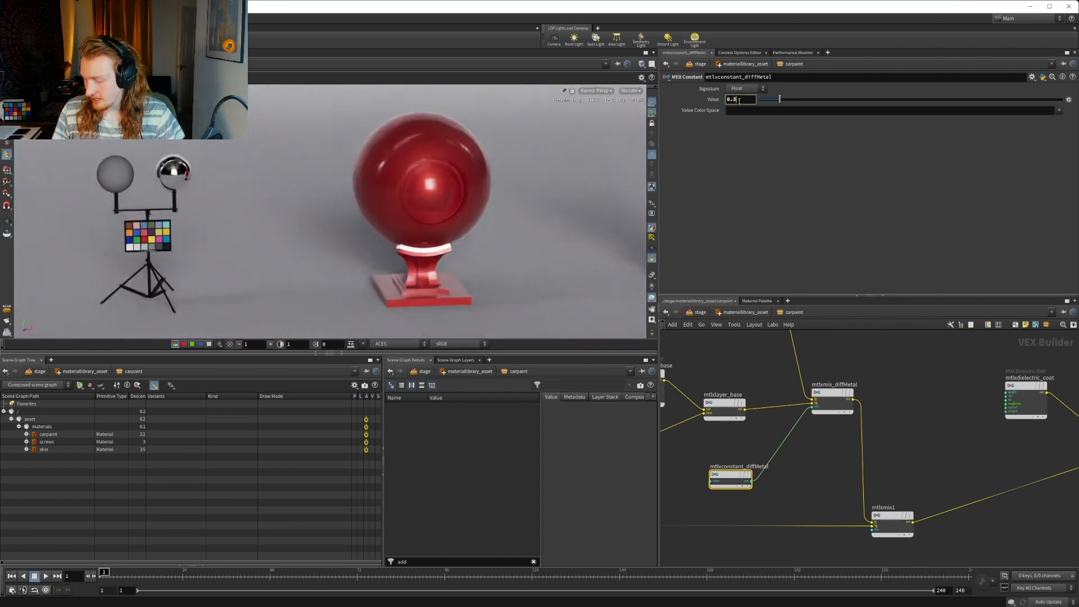
# Try the Value of mtlxconstant_diffMetal at 0.3 and at 0.6
pyautogui.write('0.3')
pyautogui.press('Return')
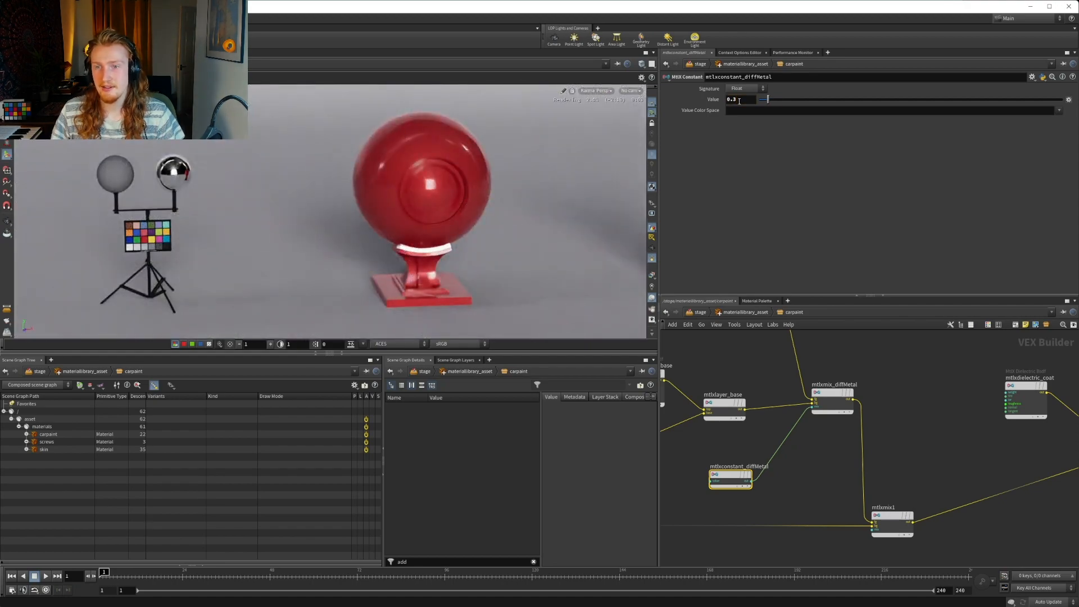
pyautogui.press('BackSpace')
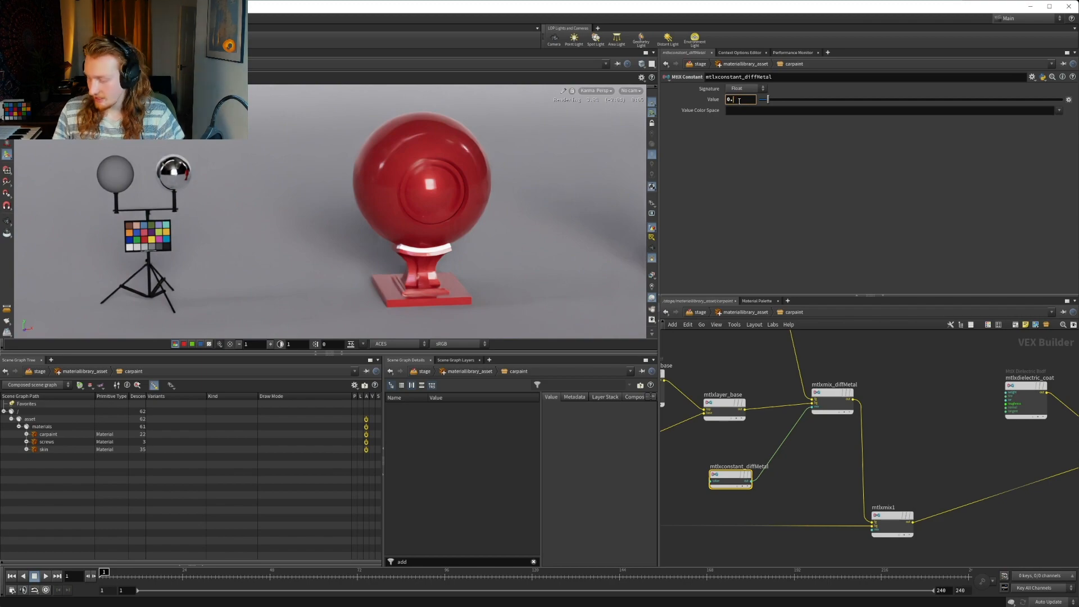
pyautogui.press('Return')
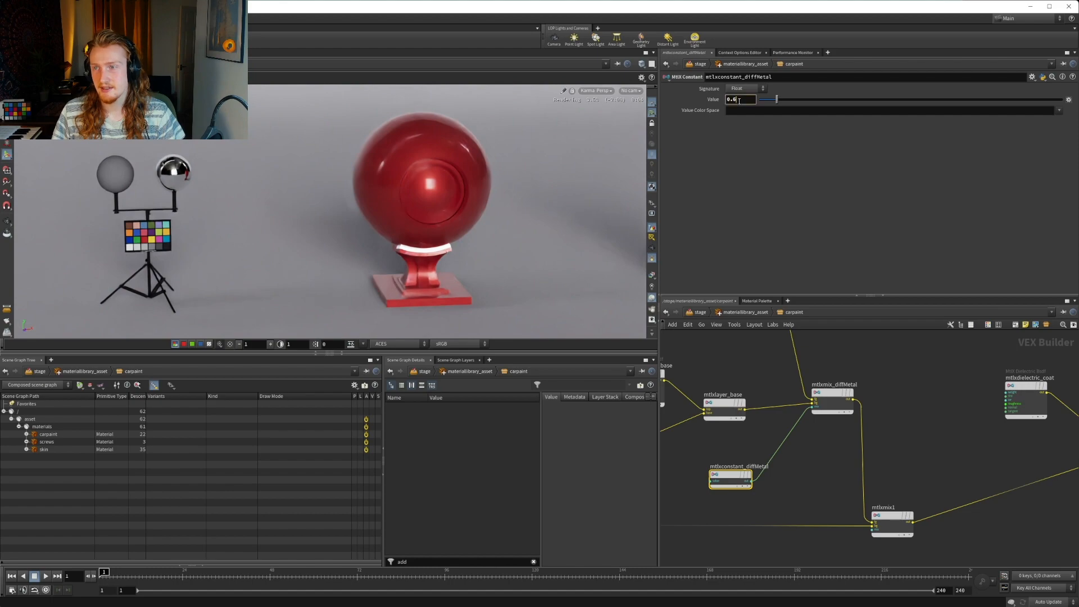
# Raise the Value of mtlxconstant_diffMetal to 1
pyautogui.press('Return')
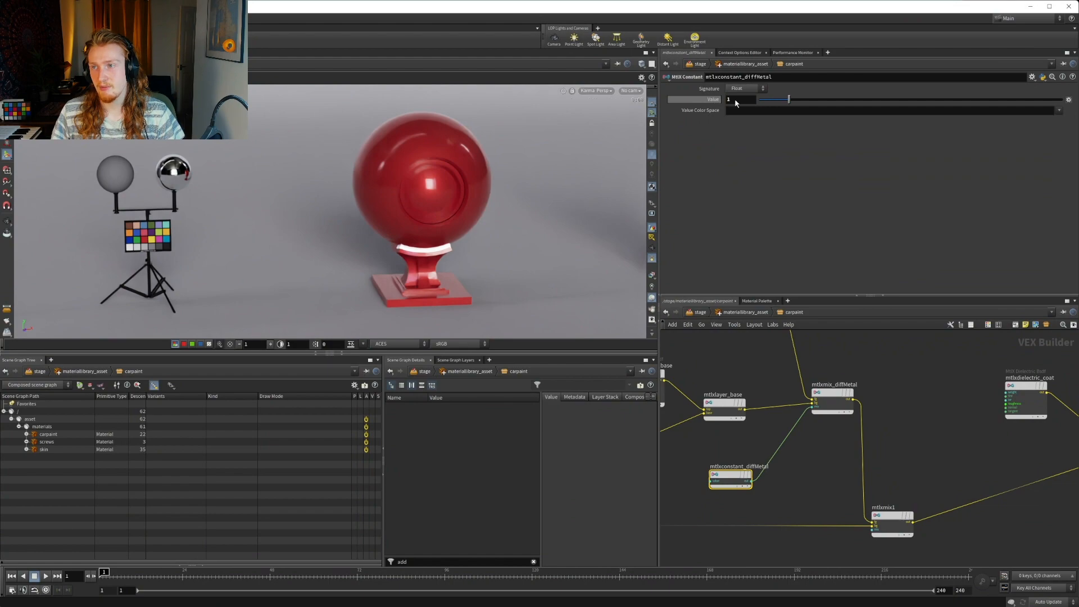
pyautogui.press('Return')
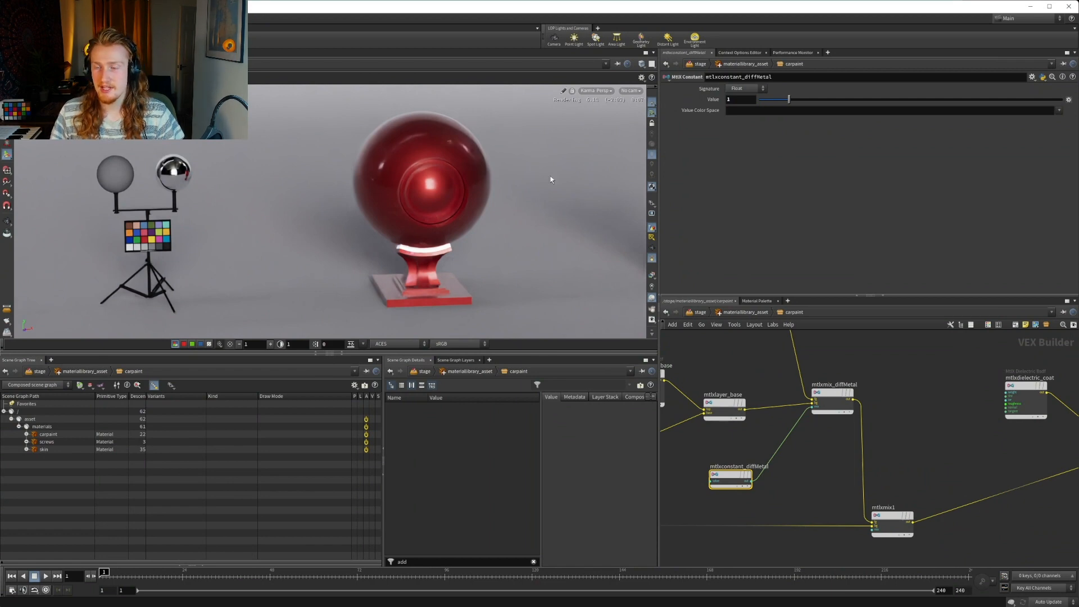
pyautogui.moveTo(731, 99); pyautogui.dragTo(709, 102)
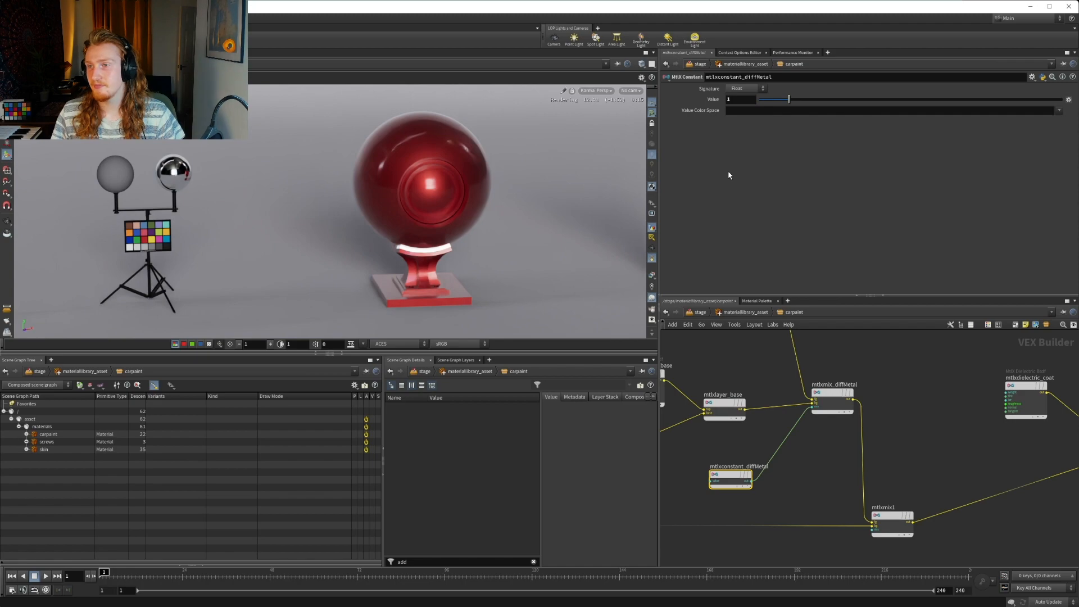
# Inspect the diffuse and specular render outputs of the shader ball and return the viewport to the beauty output
pyautogui.click(609, 91)
pyautogui.moveTo(607, 153)
pyautogui.click(674, 161)
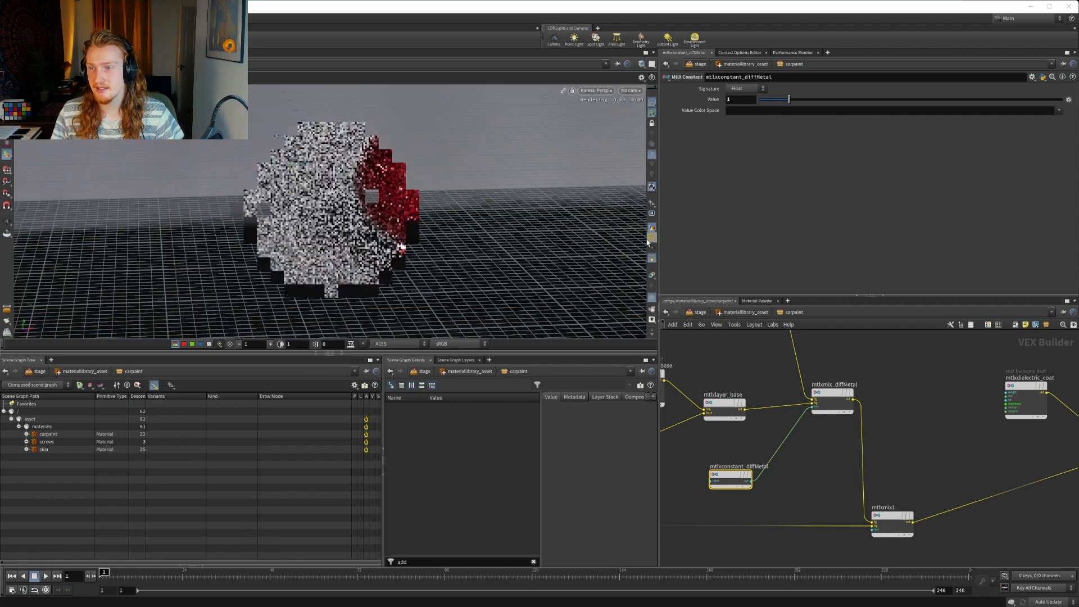
pyautogui.click(652, 274)
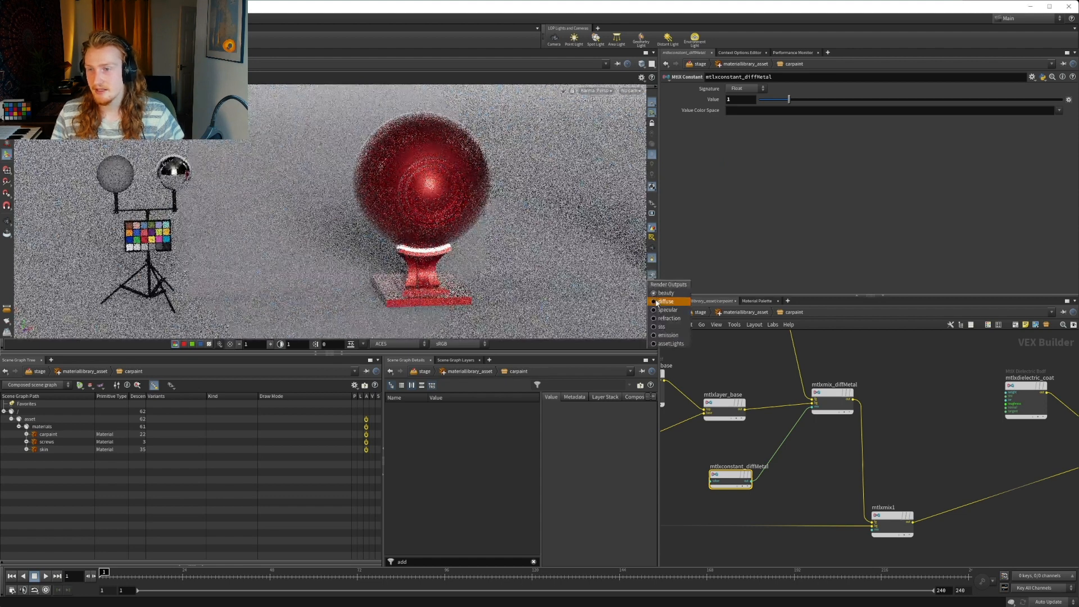
pyautogui.click(657, 303)
pyautogui.click(652, 276)
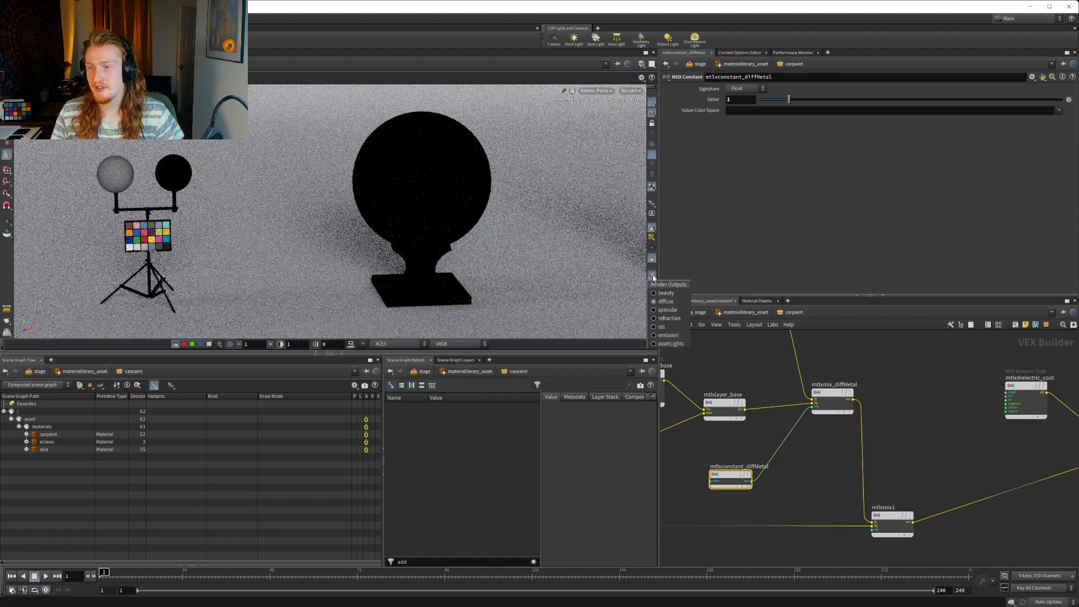
pyautogui.click(657, 310)
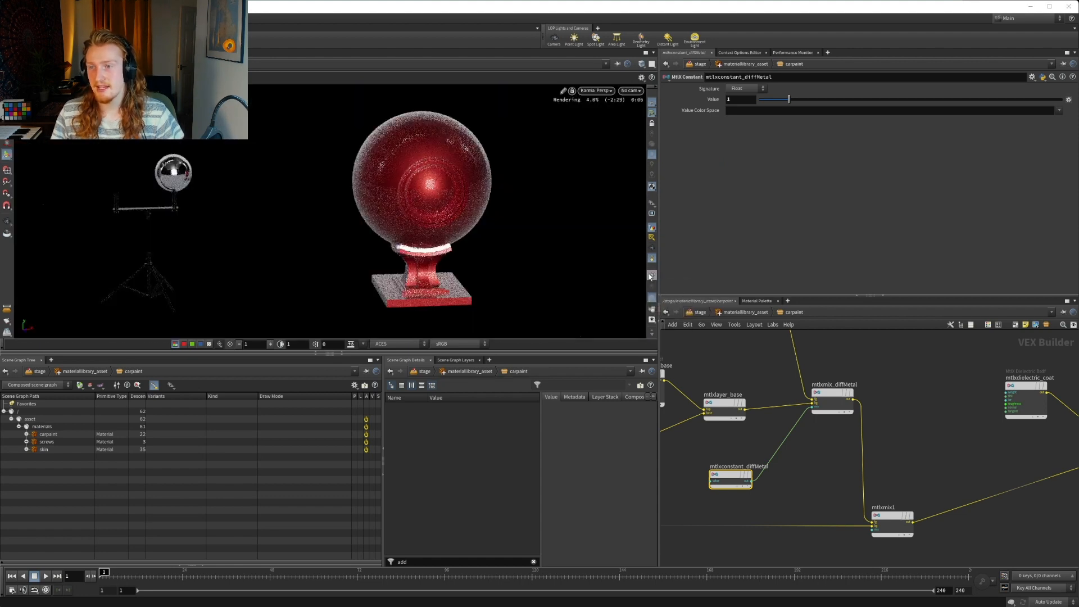
pyautogui.click(651, 276)
pyautogui.click(658, 293)
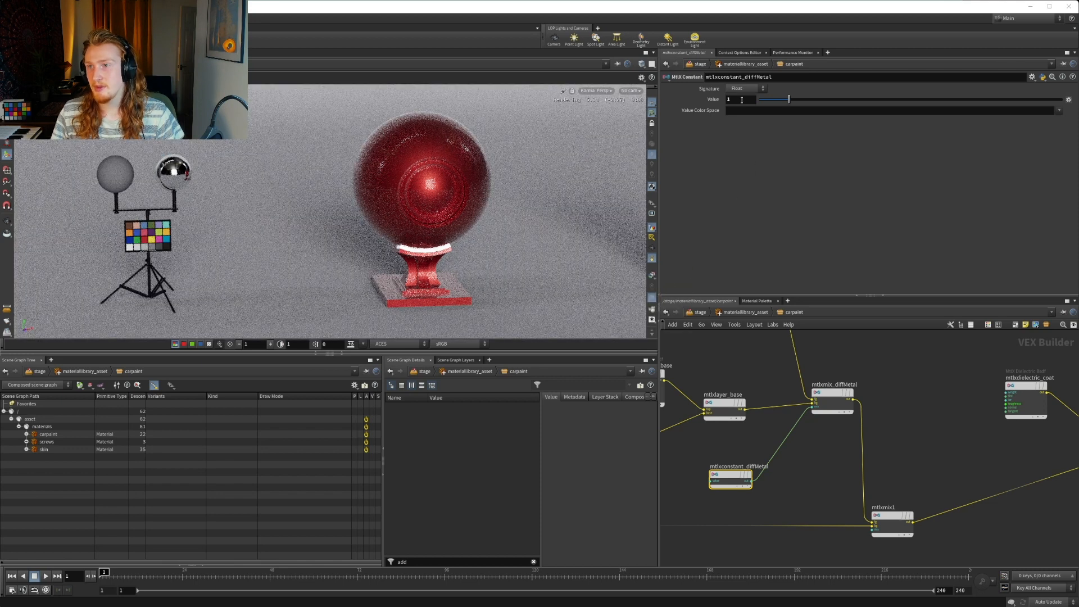
# Set the Value of mtlxconstant_diffMetal to 0.65
pyautogui.write('0.65')
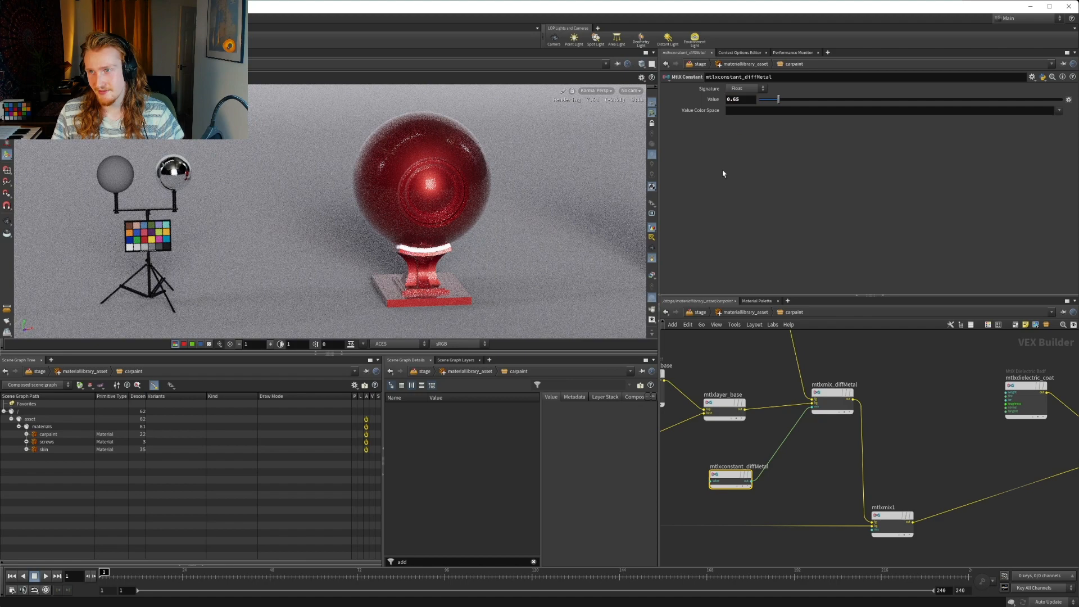
pyautogui.press('Return')
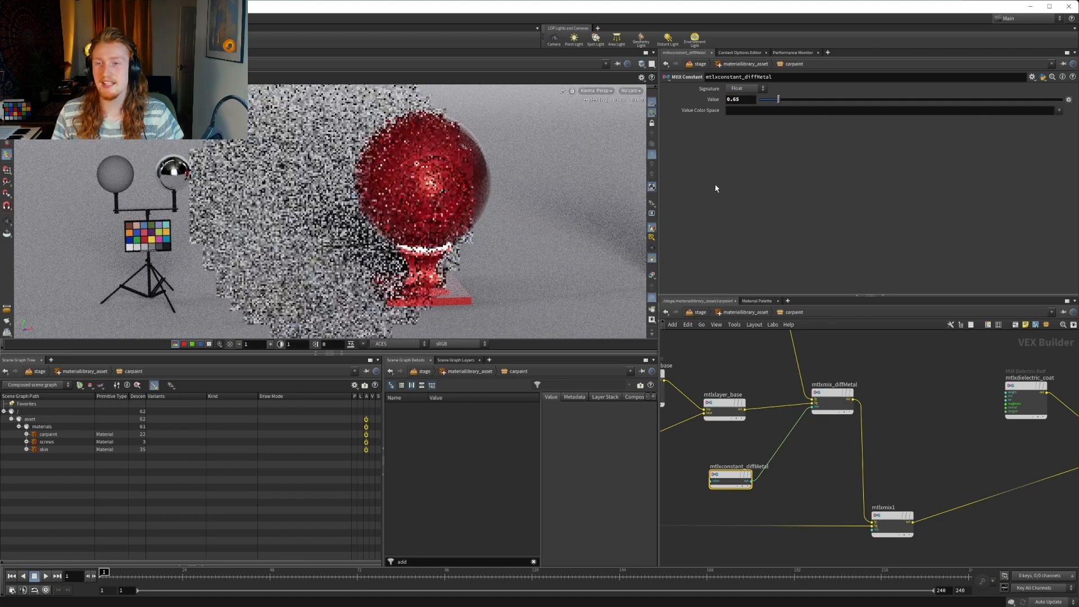
# View the diffuse render output and the specular output of the shader ball, with the viewport enlarged by hiding the parameter and network panes
pyautogui.click(653, 275)
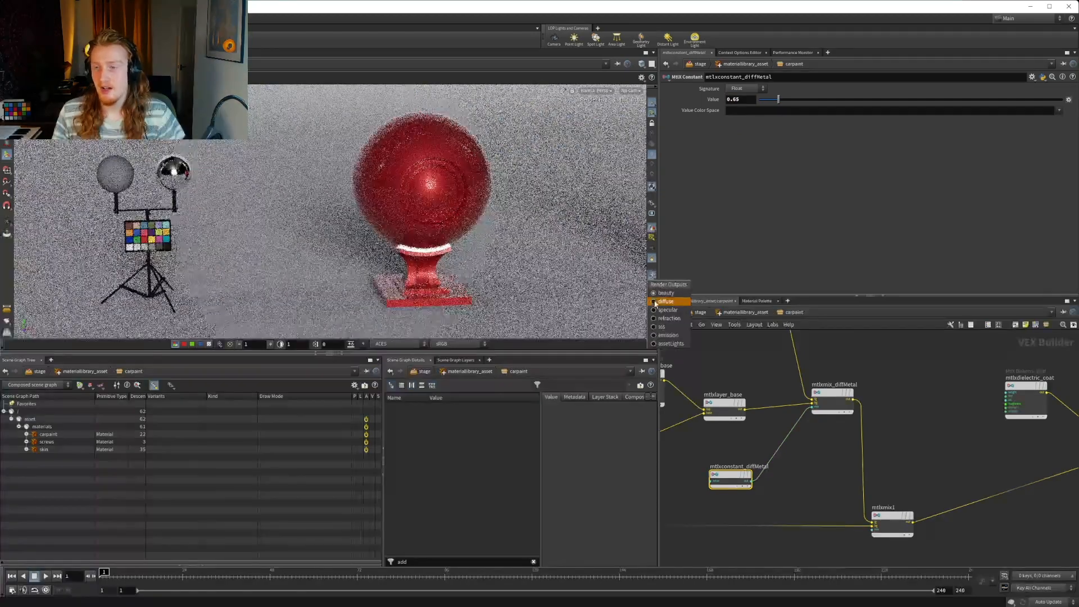
pyautogui.click(655, 304)
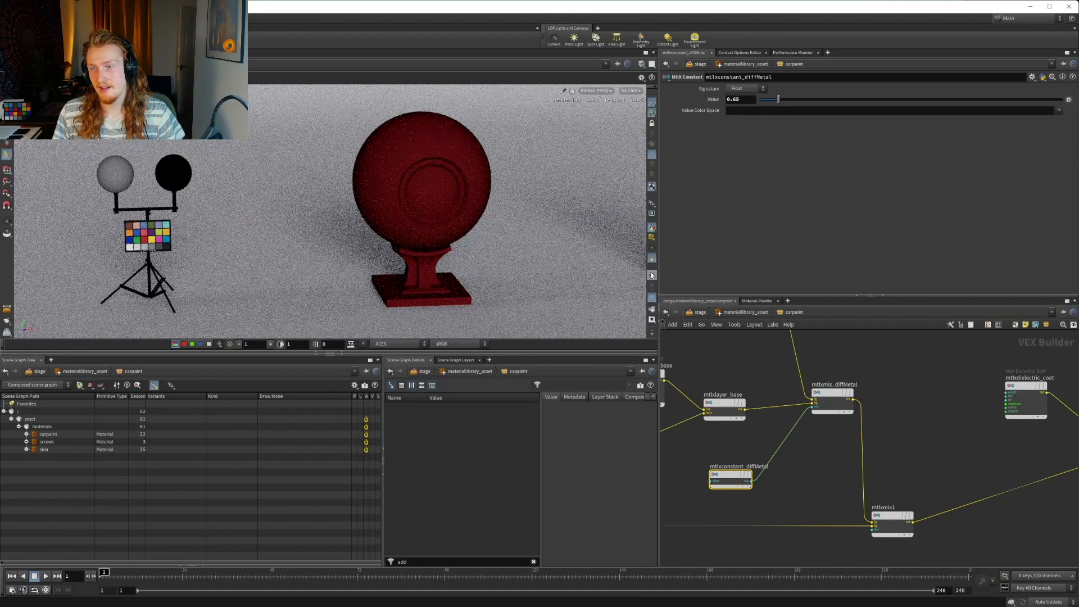
pyautogui.hotkey('ctrl', 'b')
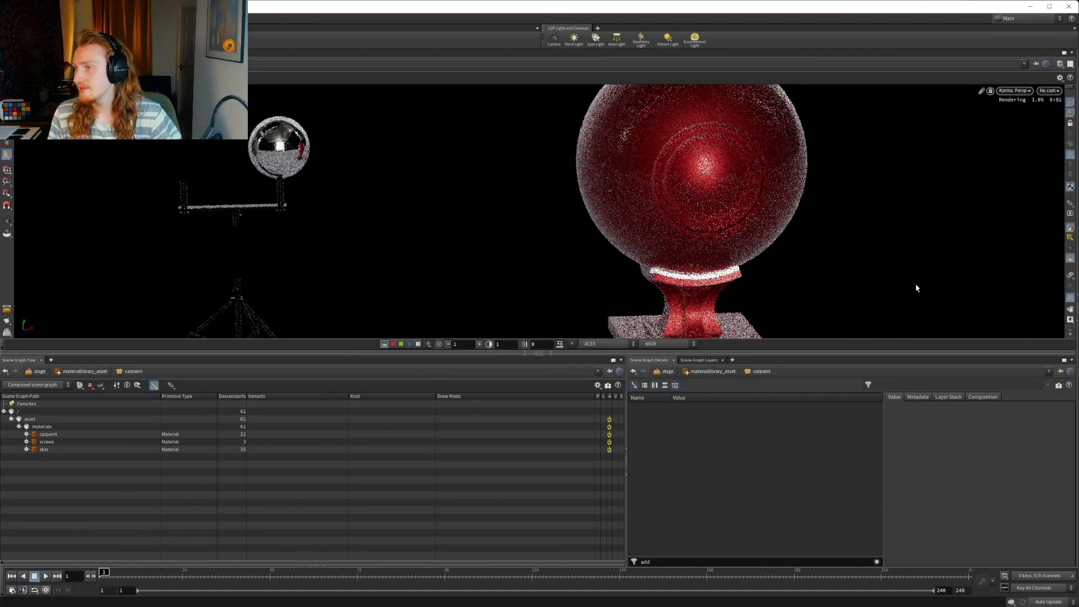
pyautogui.click(1069, 90)
pyautogui.click(1068, 90)
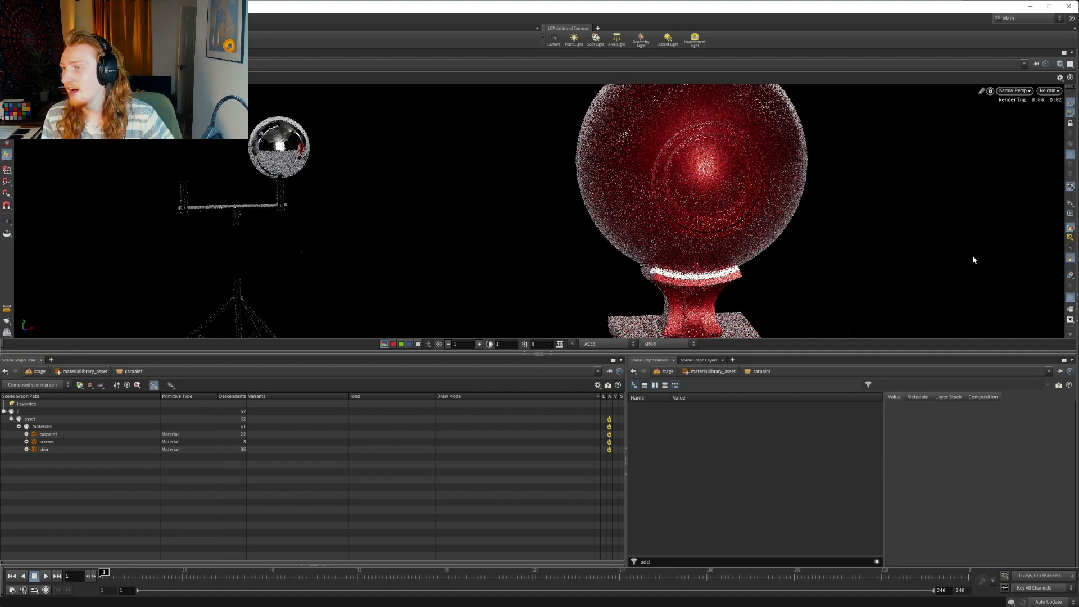
pyautogui.click(140, 18)
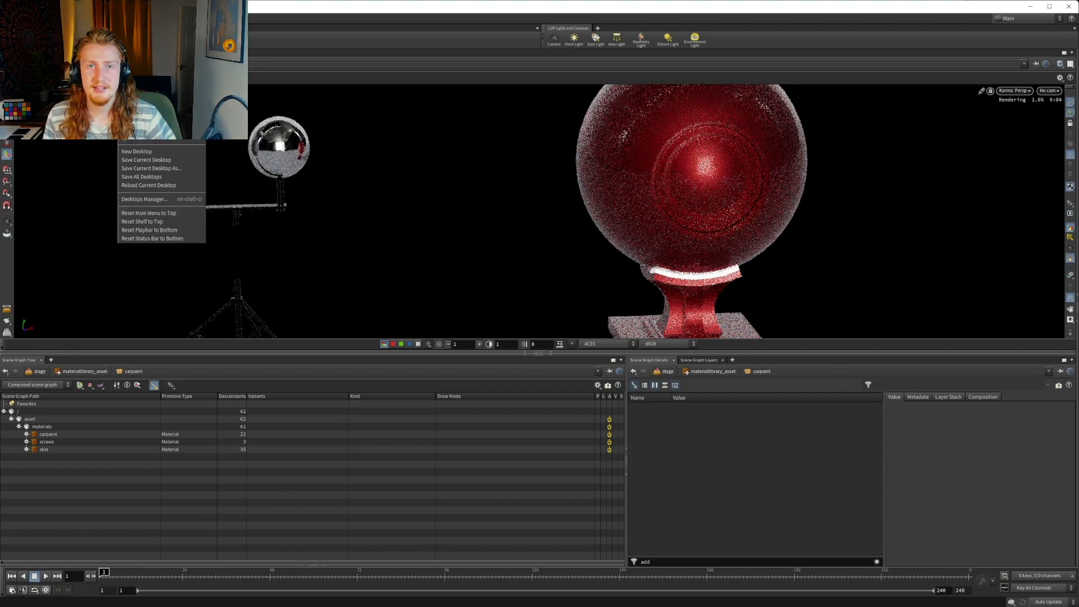
pyautogui.click(135, 112)
pyautogui.click(140, 18)
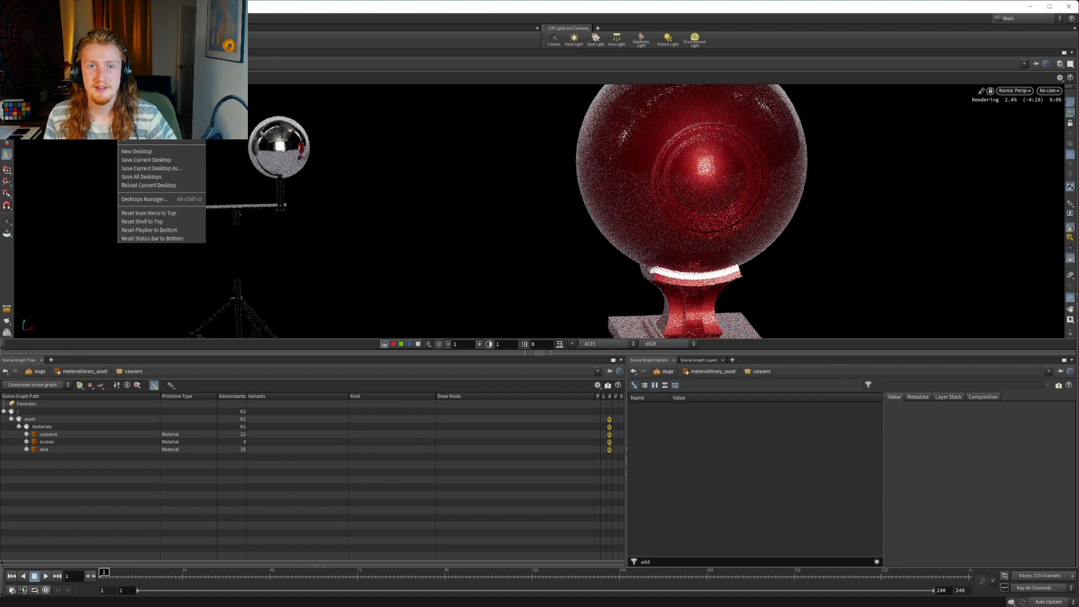
pyautogui.click(141, 17)
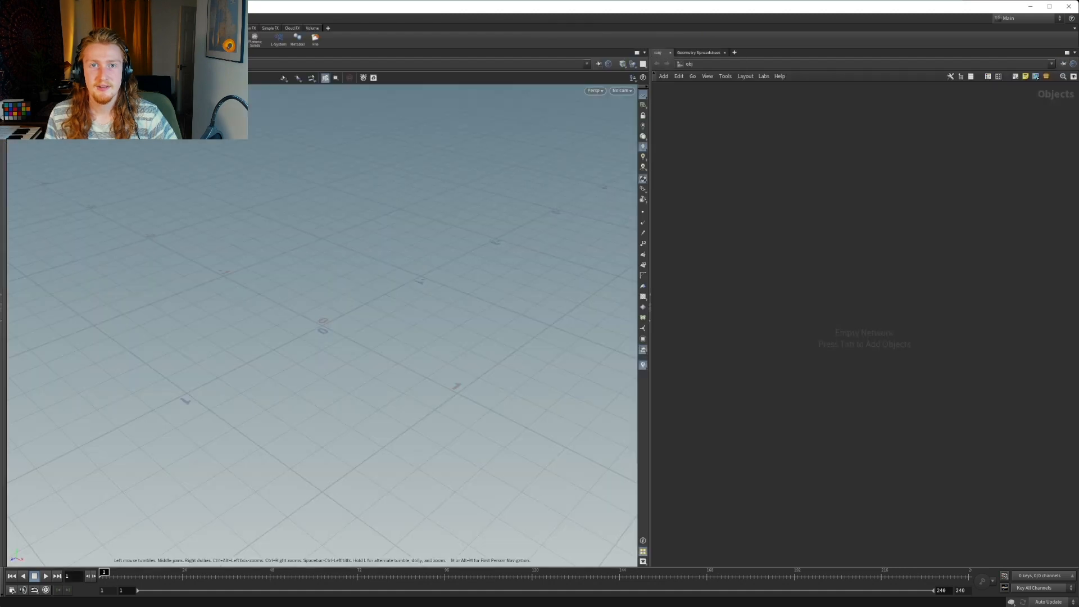
pyautogui.click(141, 18)
pyautogui.click(135, 121)
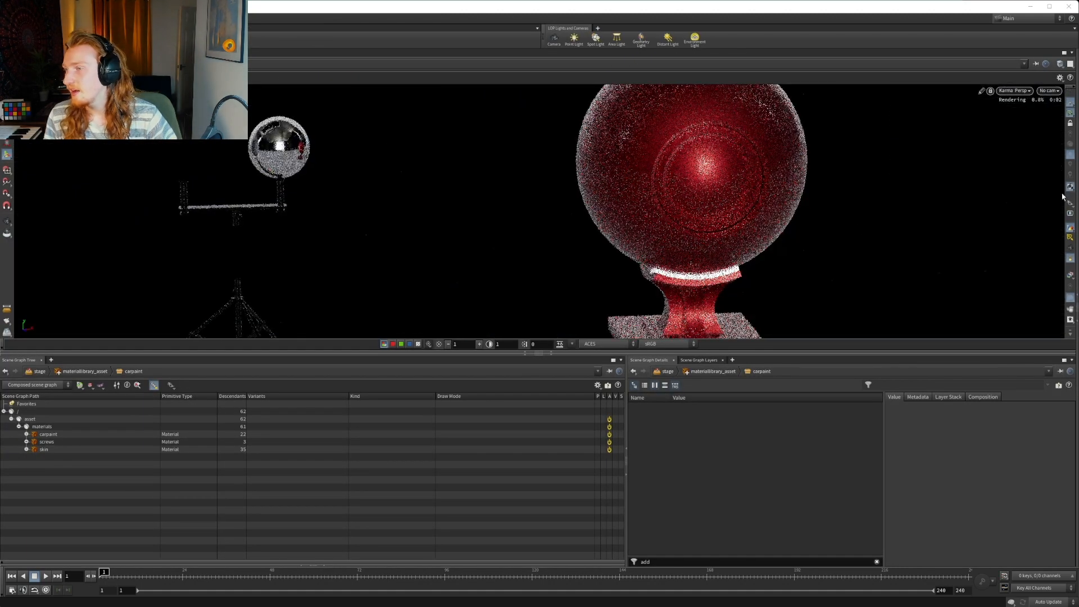
# Bring back the hidden parameter and network panes and compare the shader ball's diffuse and specular render outputs, ending on the beauty output
pyautogui.click(1075, 336)
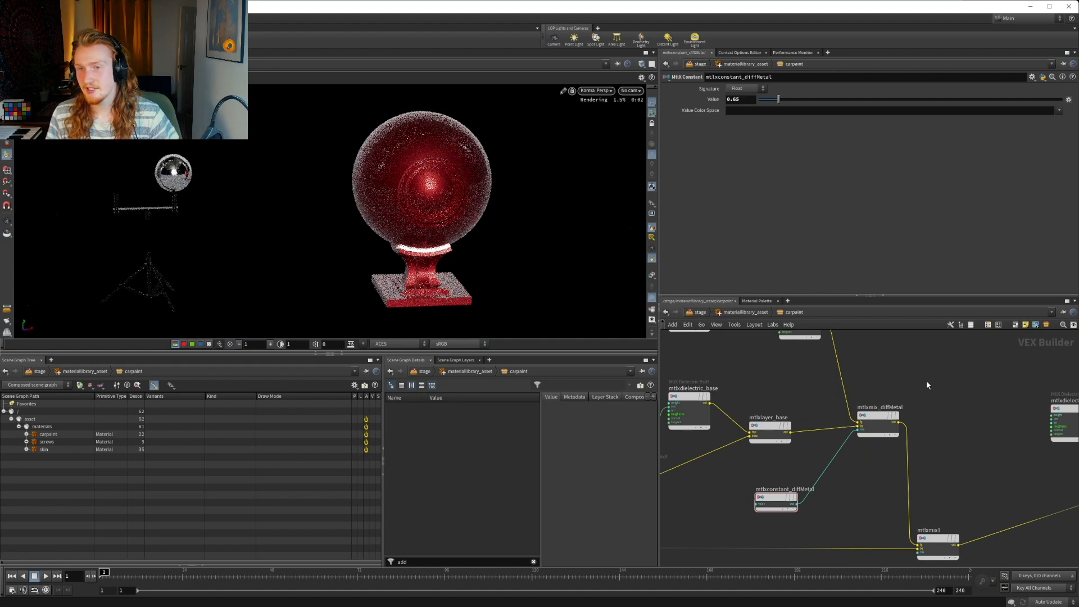
pyautogui.click(652, 276)
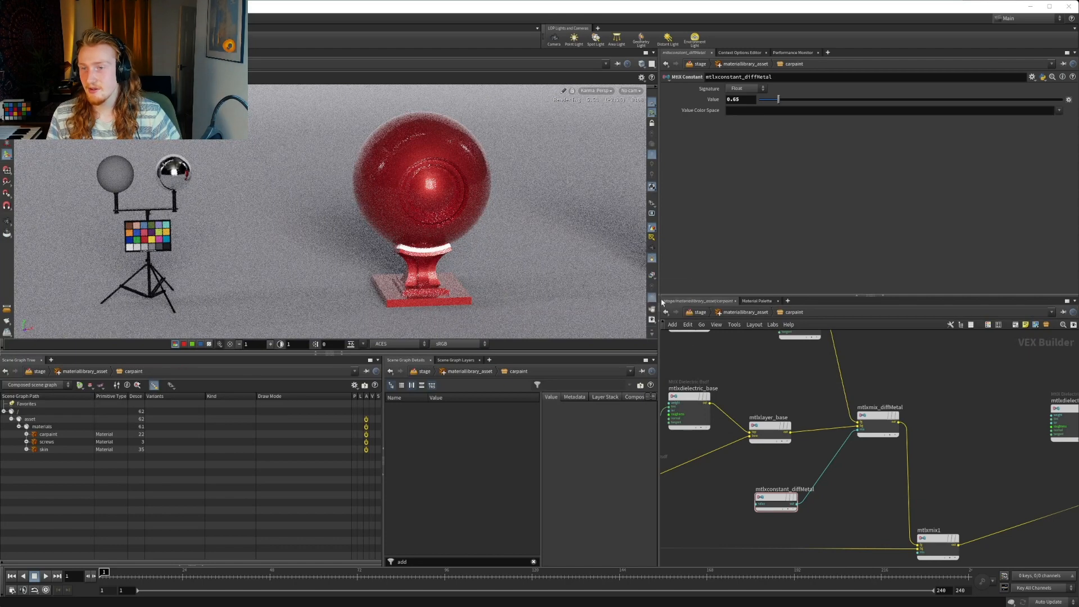
pyautogui.click(647, 274)
pyautogui.click(652, 276)
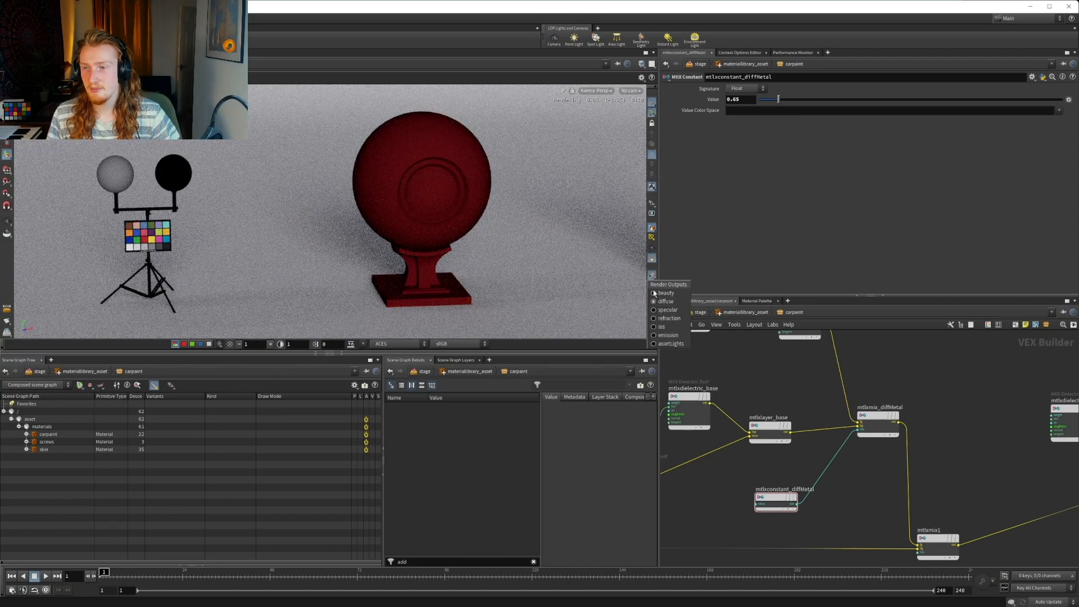
pyautogui.click(660, 312)
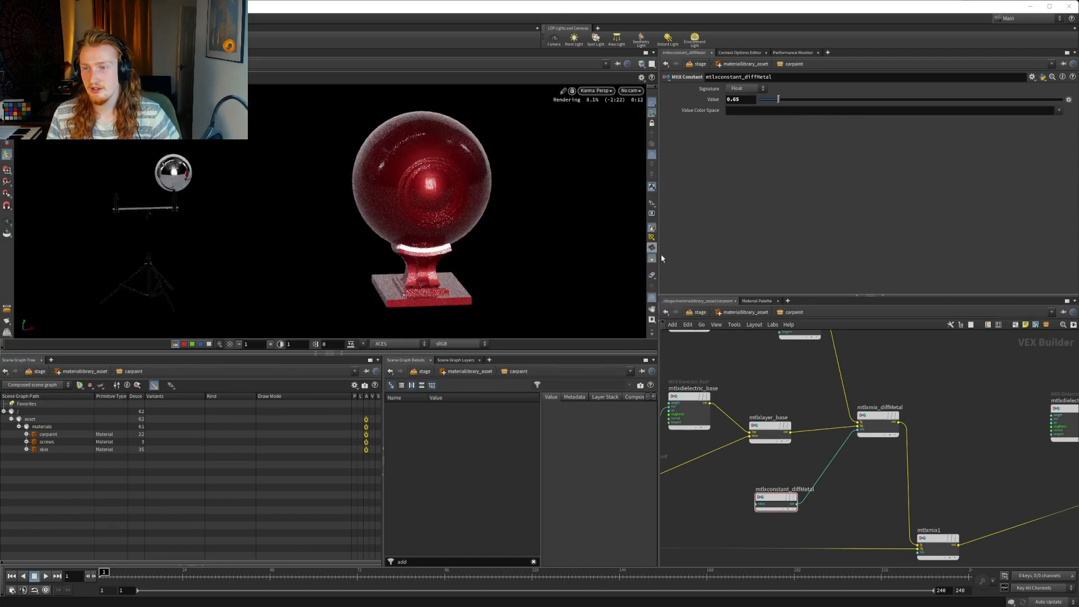
pyautogui.click(653, 276)
pyautogui.click(663, 292)
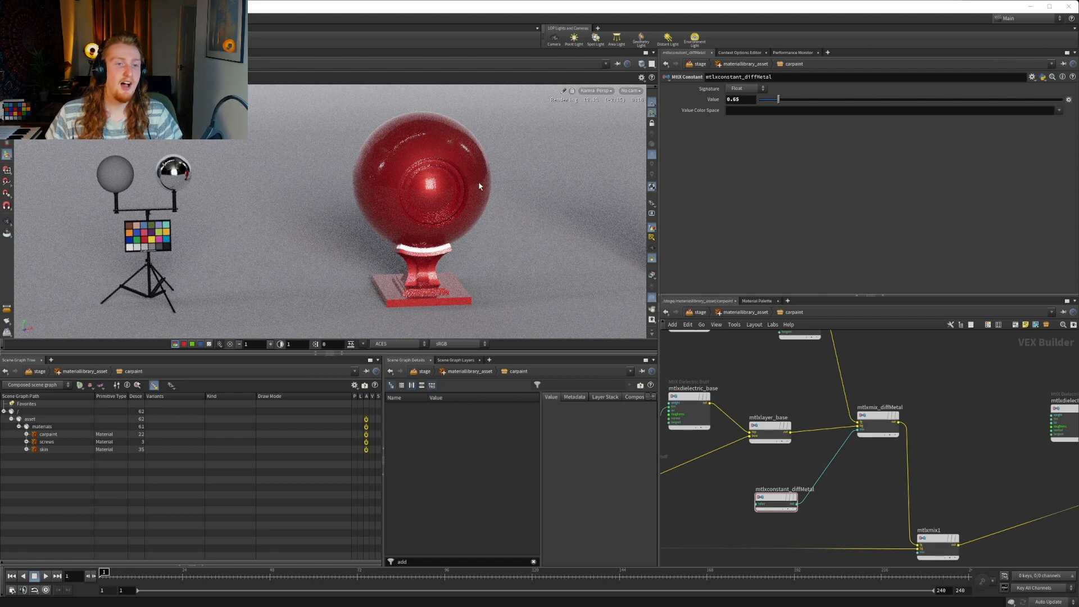
# Select mtlxsurface_carpaint, mtlxsurfacematerial_carpaint and suboutput_carpaint together and move them farther away from mtlxlayer1
pyautogui.scroll(-10, 871, 469)
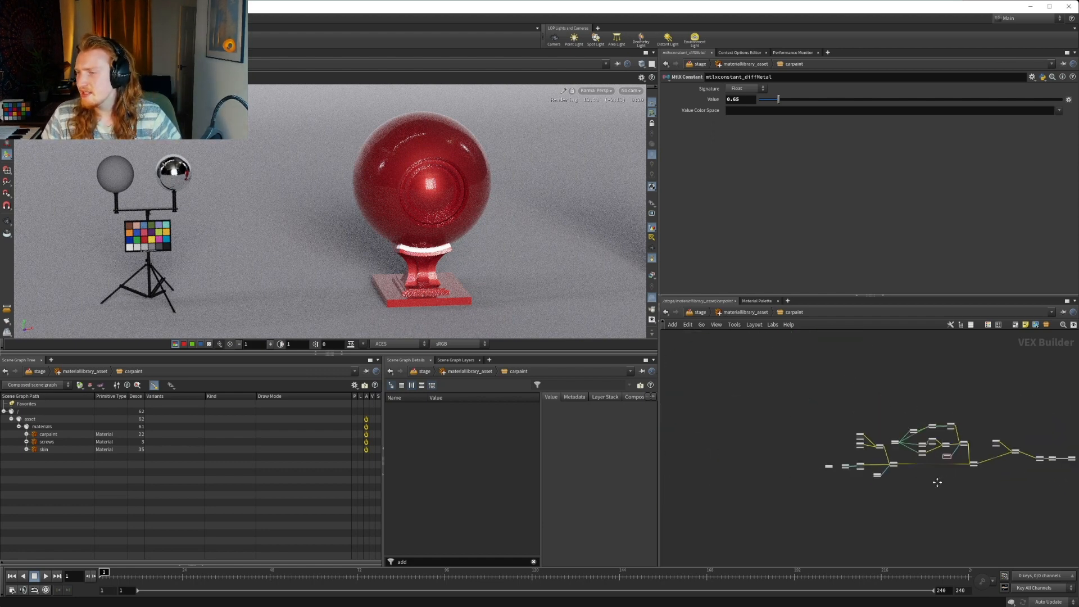
pyautogui.moveTo(925, 479); pyautogui.dragTo(764, 491, button='middle')
pyautogui.scroll(6, 847, 450)
pyautogui.moveTo(778, 379); pyautogui.dragTo(995, 461)
pyautogui.scroll(3, 749, 416)
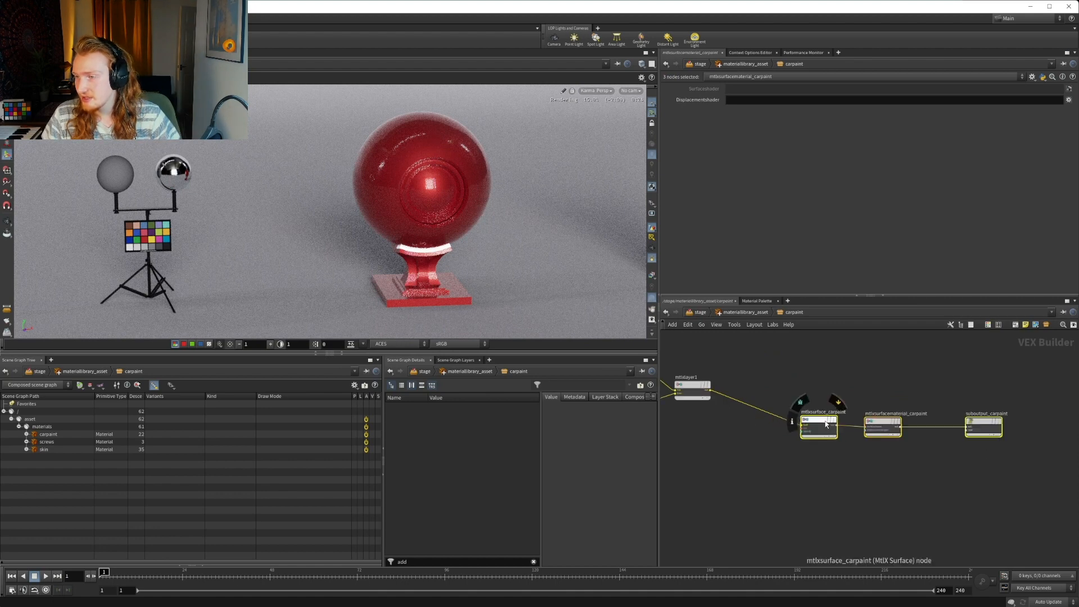
pyautogui.moveTo(812, 423); pyautogui.dragTo(881, 397)
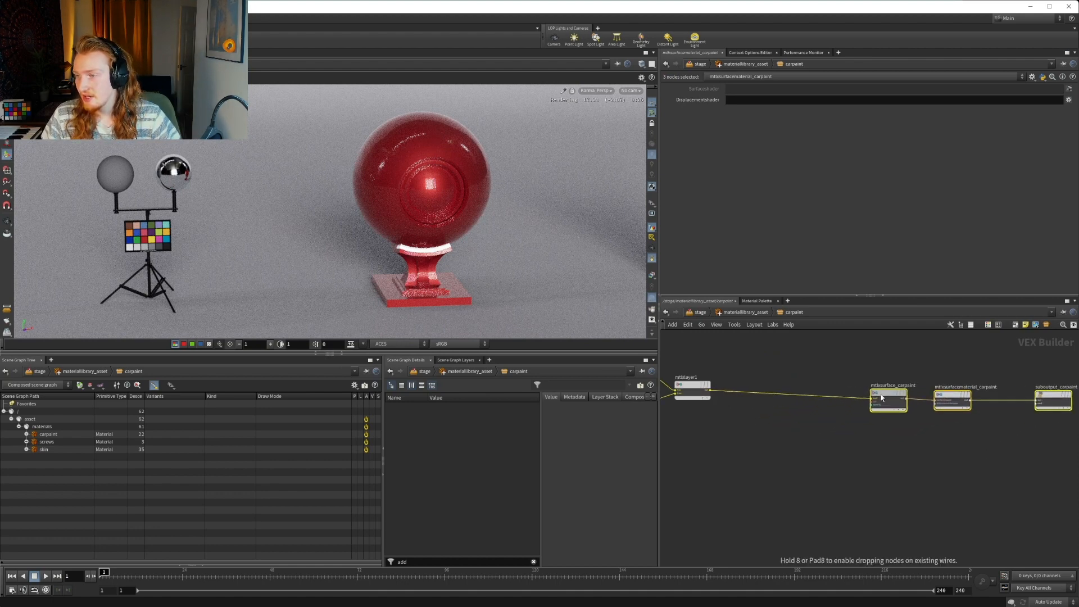
# Enclose the three selected output nodes in a network box and enlarge it to leave a margin around them
pyautogui.click(1015, 325)
pyautogui.moveTo(954, 465); pyautogui.dragTo(825, 473, button='middle')
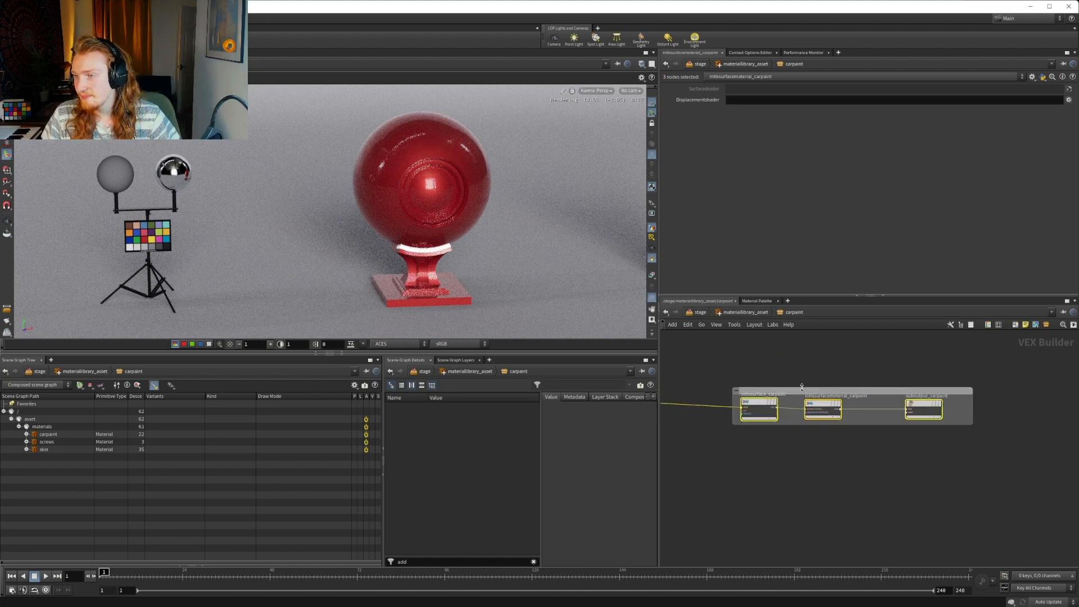
pyautogui.moveTo(801, 387); pyautogui.dragTo(797, 354)
pyautogui.moveTo(808, 425); pyautogui.dragTo(807, 446)
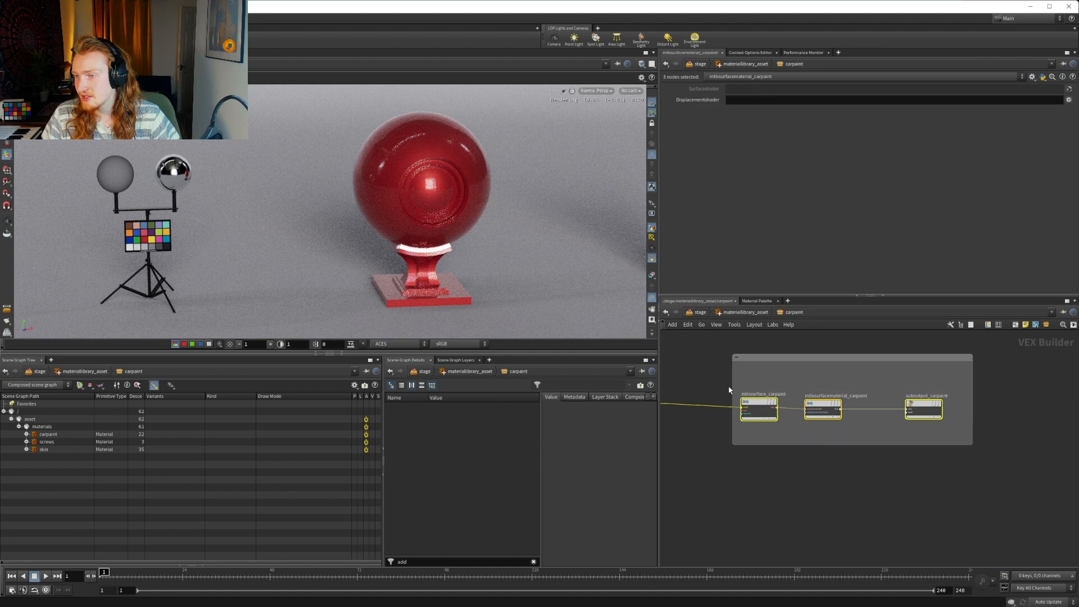
pyautogui.moveTo(732, 390); pyautogui.dragTo(710, 387)
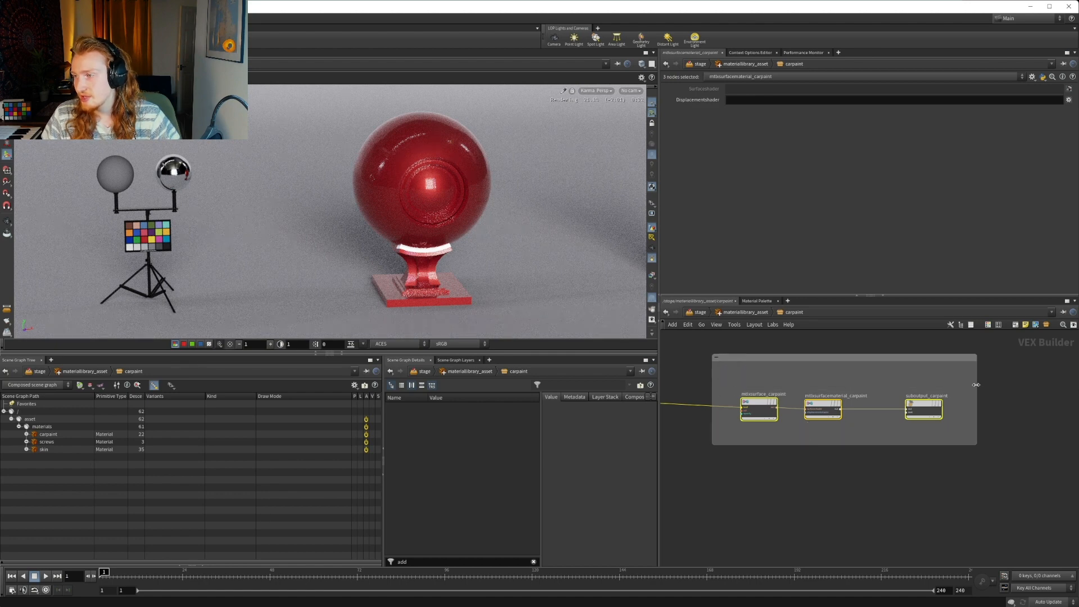
# Colour the network box around the carpaint output nodes black
pyautogui.click(877, 356)
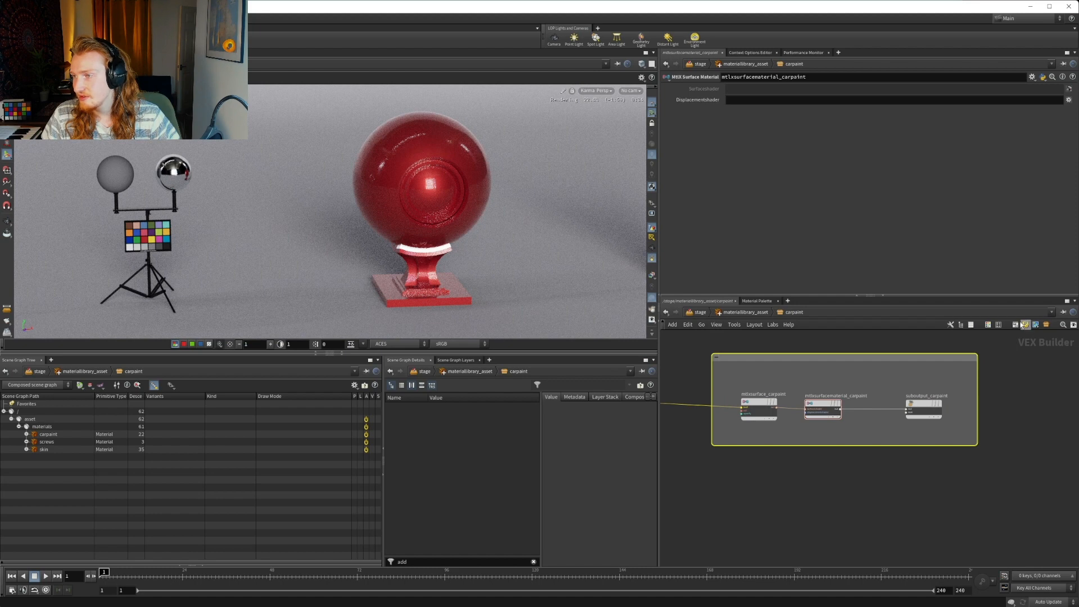
pyautogui.click(988, 326)
pyautogui.click(1023, 560)
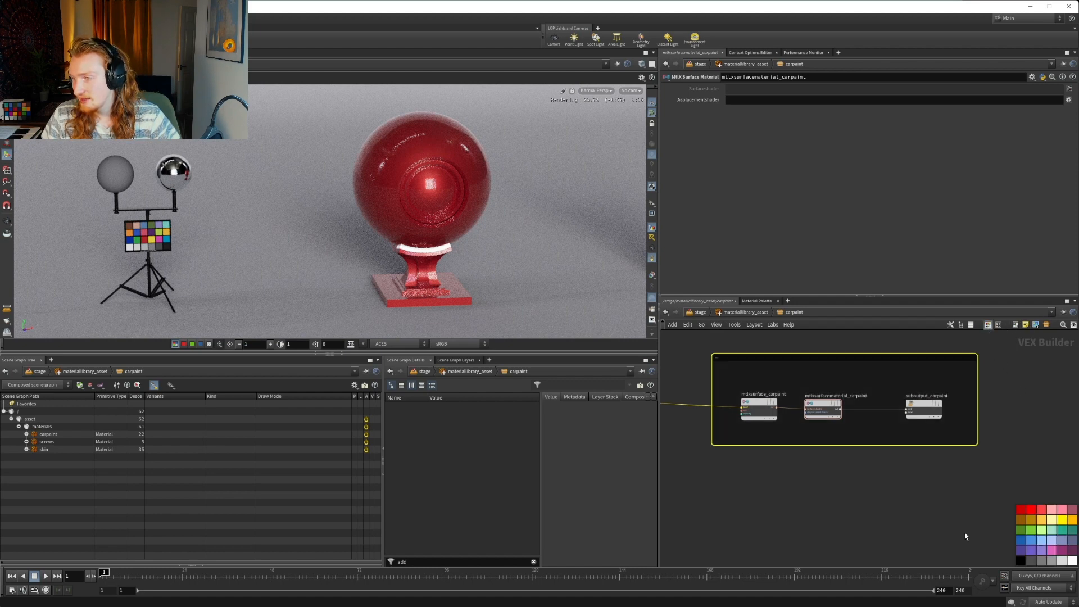
pyautogui.click(825, 489)
# Rename the mtlxlayer1 node as mtlxlayer_coat
pyautogui.scroll(-3, 803, 489)
pyautogui.moveTo(802, 489); pyautogui.dragTo(892, 500, button='middle')
pyautogui.moveTo(756, 472); pyautogui.dragTo(914, 475, button='middle')
pyautogui.scroll(5, 915, 476)
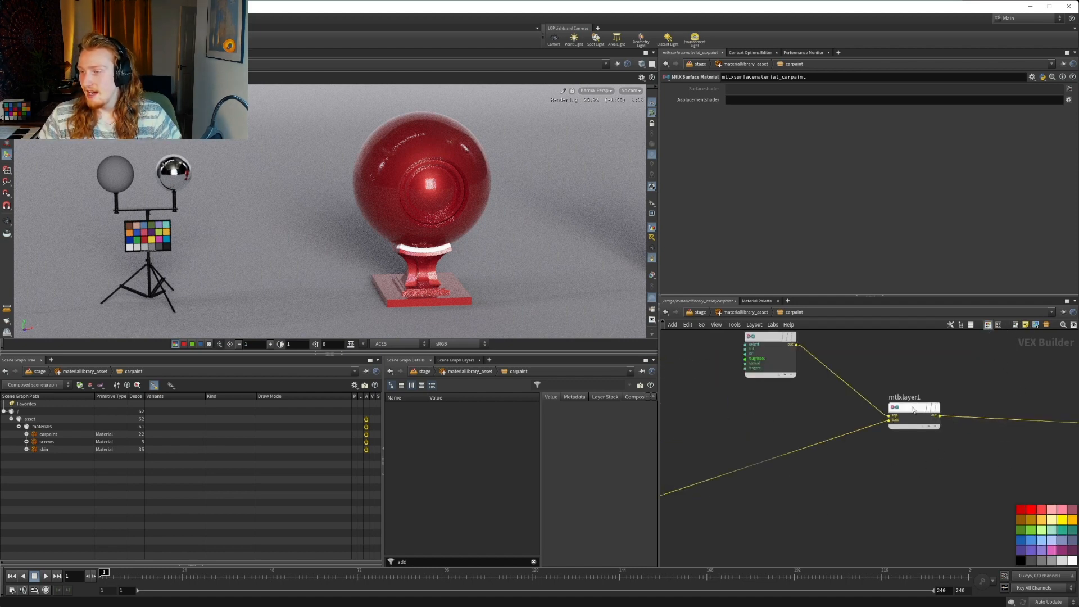
pyautogui.doubleClick(910, 398)
pyautogui.moveTo(872, 364); pyautogui.dragTo(890, 396, button='middle')
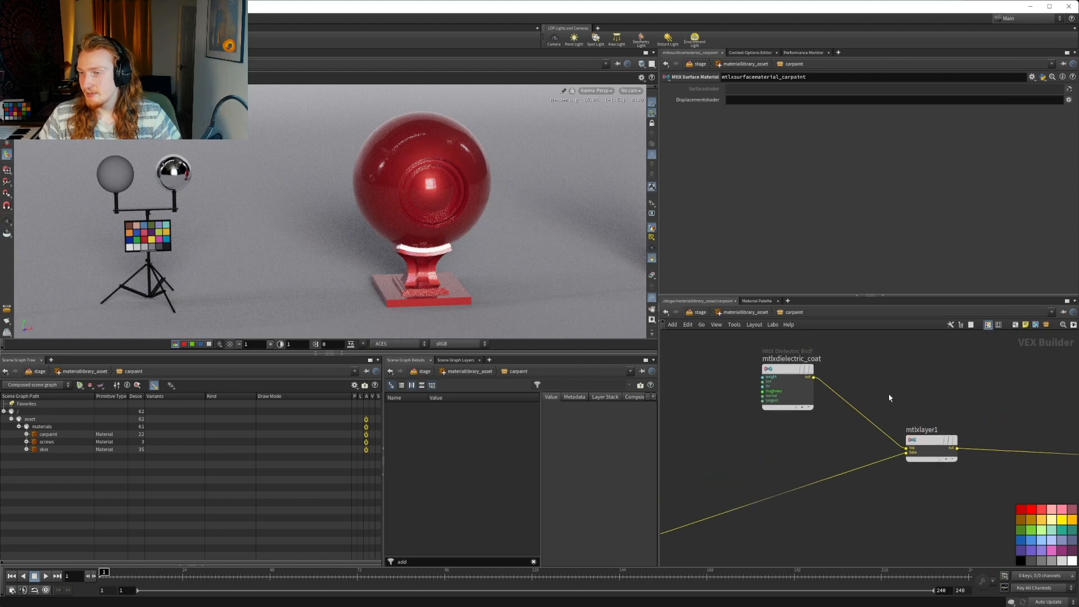
pyautogui.click(937, 431)
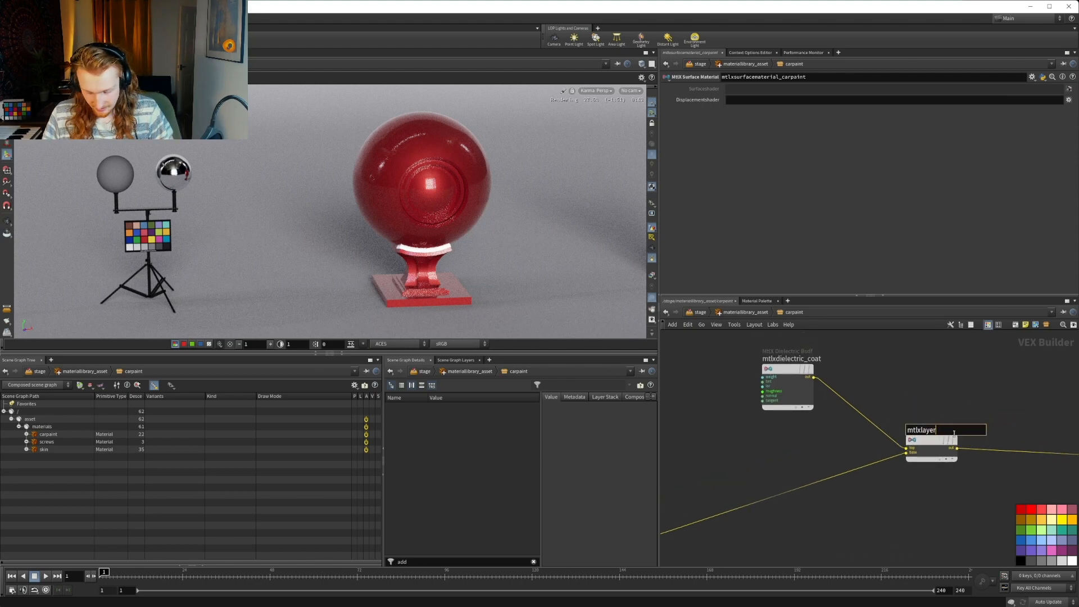
pyautogui.write('_coat')
pyautogui.press('Return')
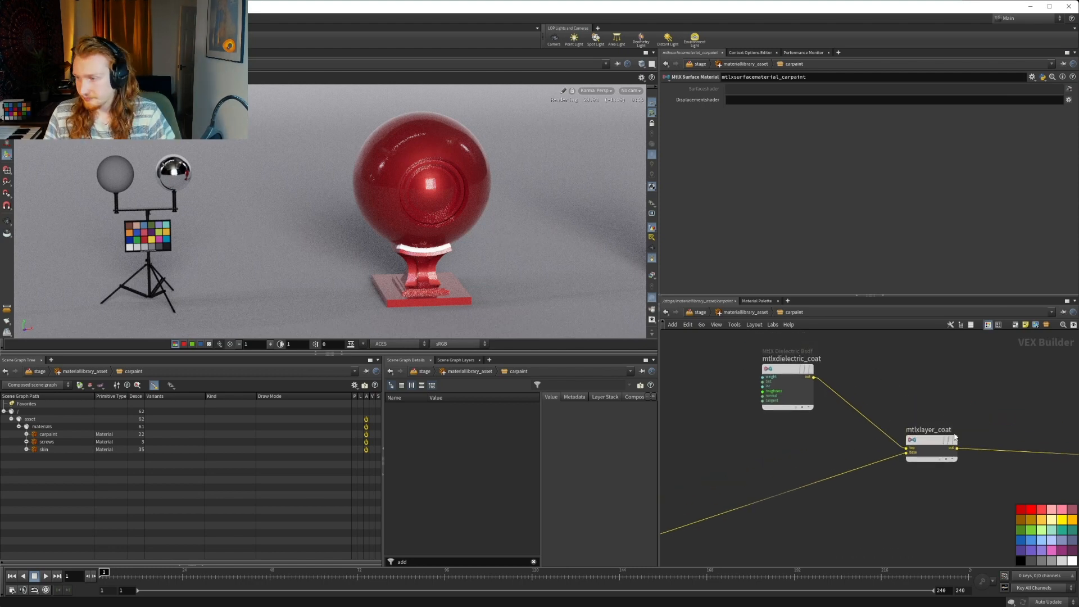
# Move mtlxlayer_coat into line with mtlxsurface_carpaint in the output network box
pyautogui.scroll(-4, 987, 387)
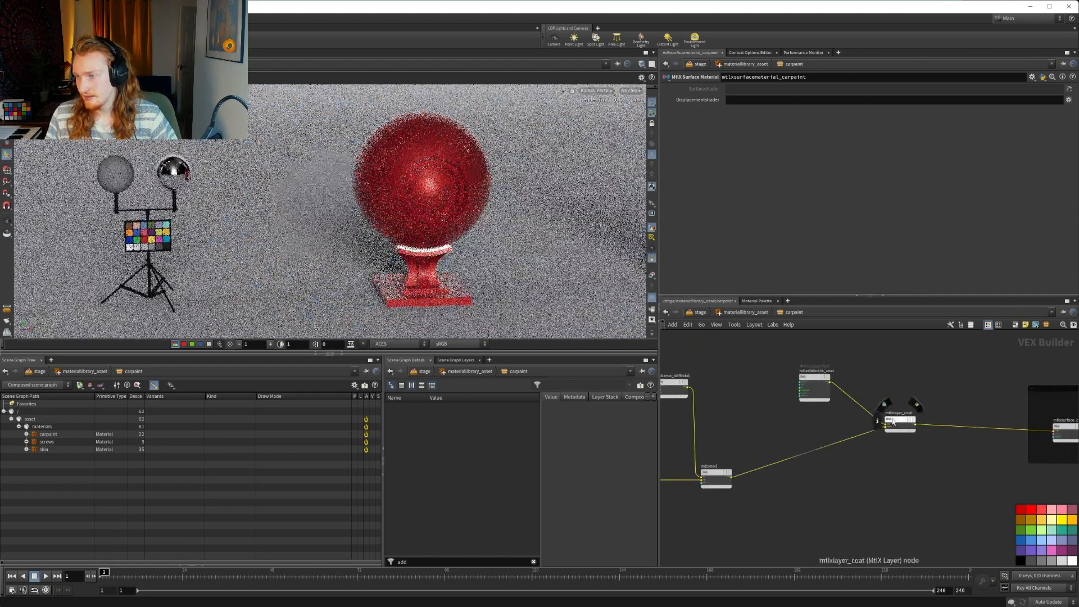
pyautogui.moveTo(897, 419); pyautogui.dragTo(910, 426)
pyautogui.scroll(2, 887, 396)
pyautogui.moveTo(905, 403); pyautogui.dragTo(780, 366, button='middle')
pyautogui.moveTo(785, 396); pyautogui.dragTo(794, 398)
pyautogui.moveTo(713, 387); pyautogui.dragTo(830, 386, button='middle')
pyautogui.scroll(-2, 850, 380)
# Reposition the coat nodes and the output network box so mtlxlayer_coat lines up with mtlxmix1, with mtlxdielectric_coat just above the wire
pyautogui.click(741, 439)
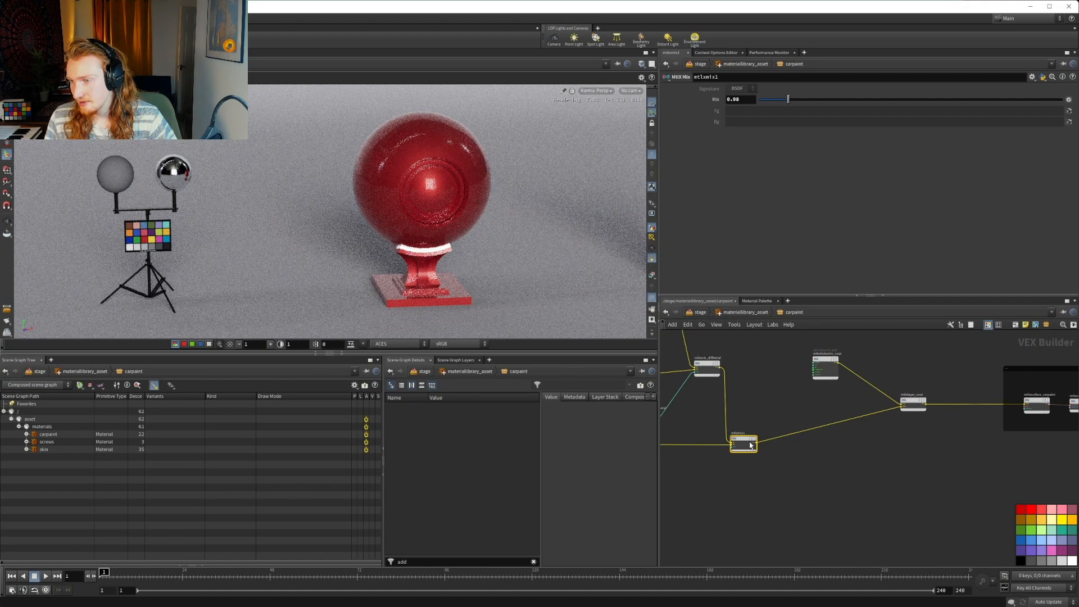
pyautogui.scroll(-4, 900, 489)
pyautogui.moveTo(882, 493); pyautogui.dragTo(677, 400)
pyautogui.scroll(5, 899, 472)
pyautogui.moveTo(811, 465); pyautogui.dragTo(785, 423)
pyautogui.click(979, 522)
pyautogui.moveTo(891, 395); pyautogui.dragTo(843, 425, button='middle')
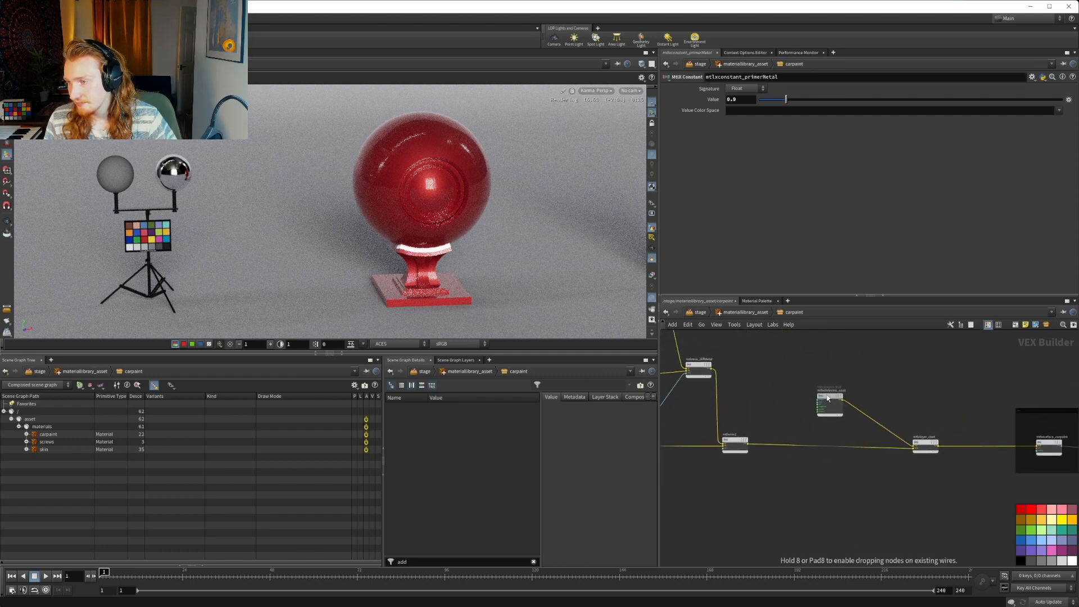
# Tidy the base metal branch by raising mtlxartistic_ior1 slightly and moving mtlxhsvadjust1 below it, close to its input
pyautogui.press('h')
pyautogui.scroll(8, 747, 404)
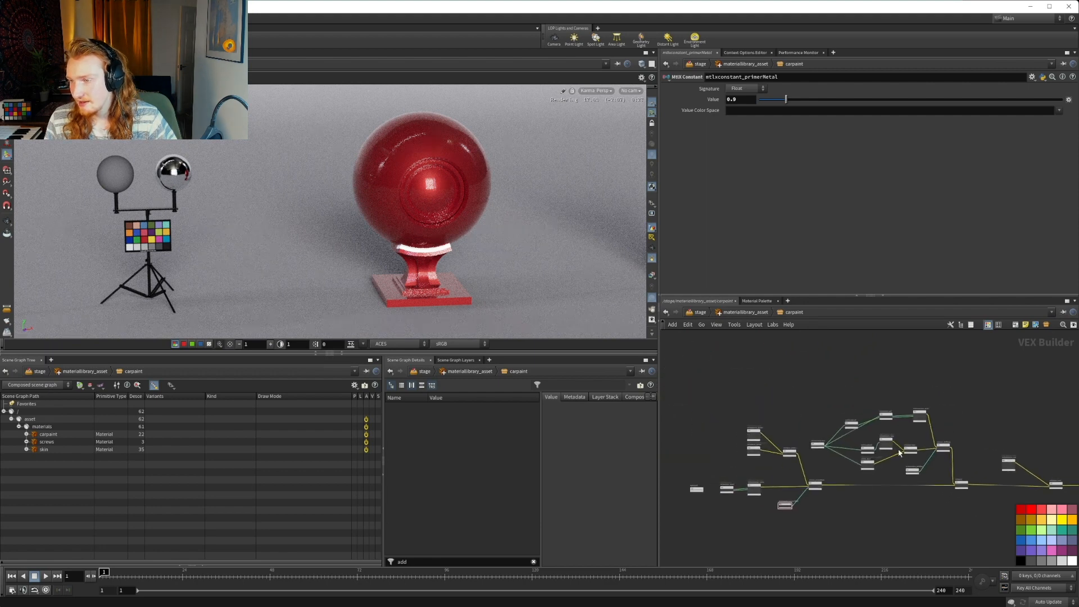
pyautogui.moveTo(833, 411); pyautogui.dragTo(773, 348)
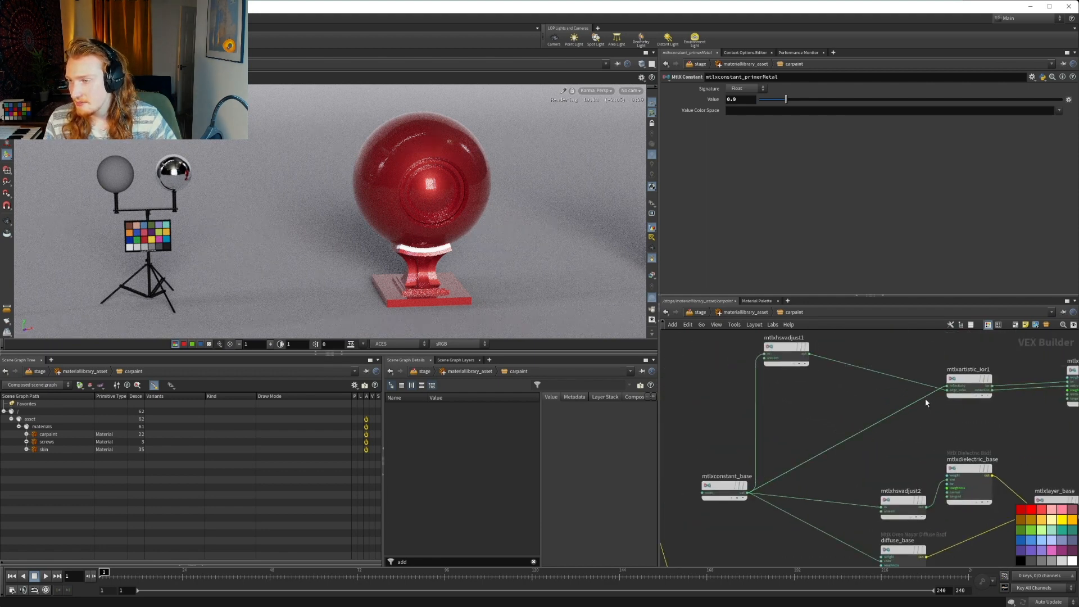
pyautogui.moveTo(967, 379); pyautogui.dragTo(961, 364)
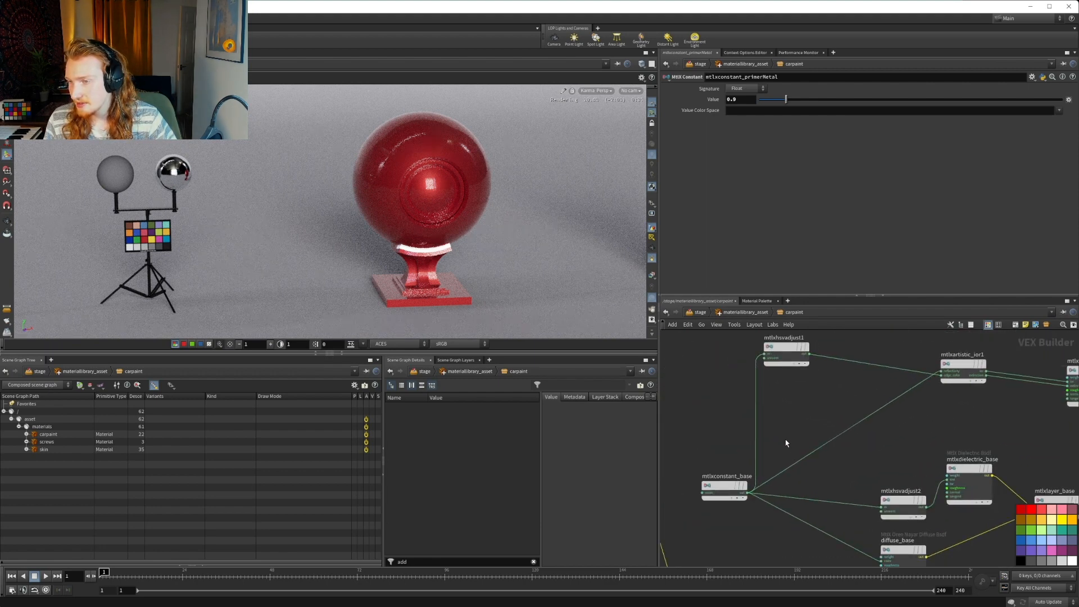
pyautogui.moveTo(772, 347); pyautogui.dragTo(901, 431)
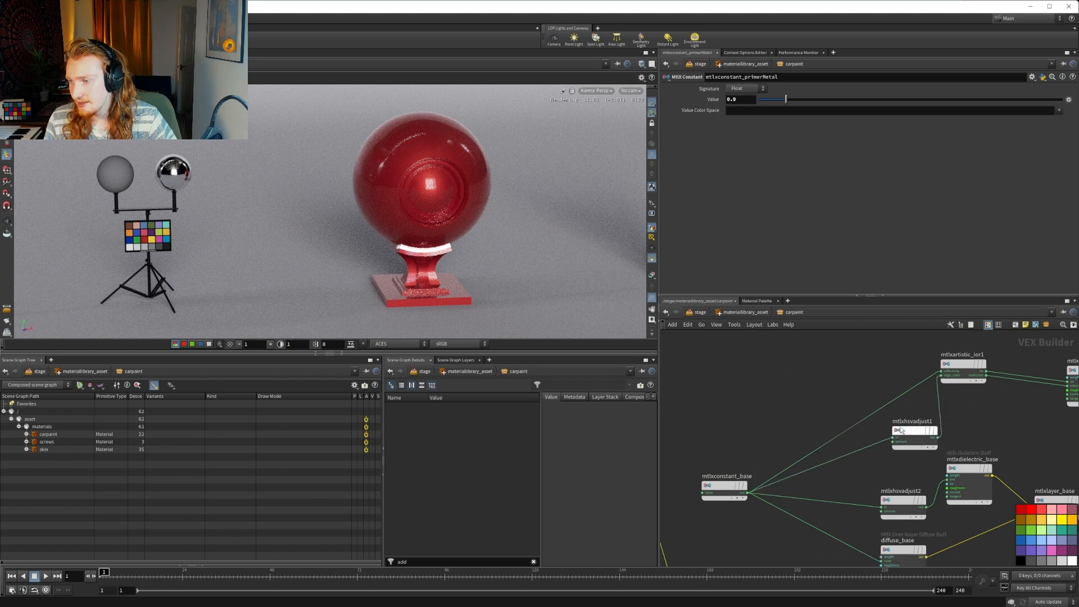
pyautogui.moveTo(828, 405)
pyautogui.mouseDown(button='middle')
pyautogui.moveTo(896, 412)
pyautogui.moveTo(822, 416)
pyautogui.mouseUp(button='middle')
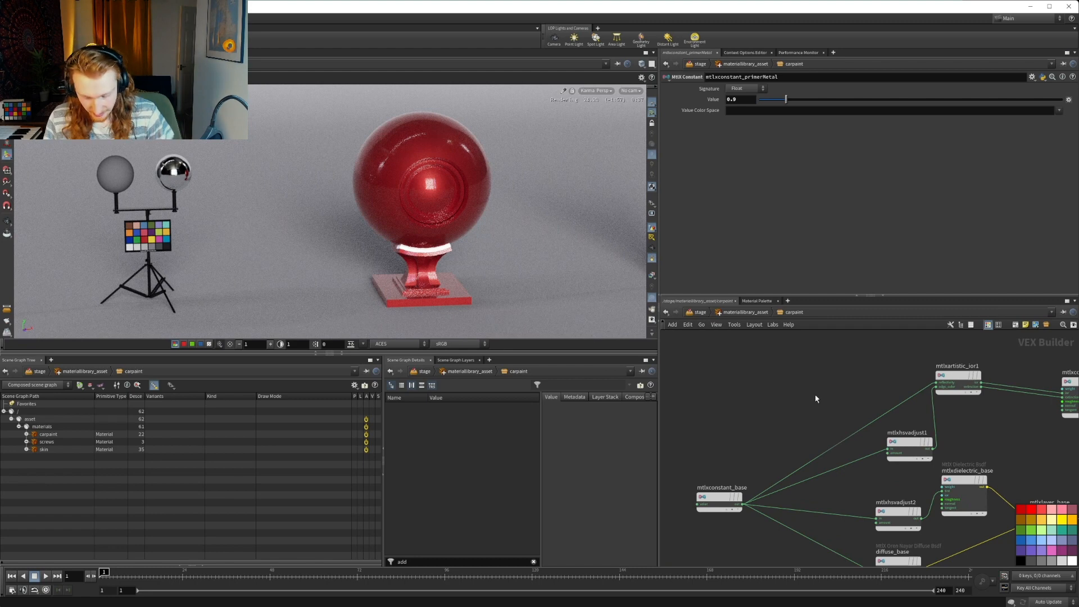
pyautogui.press('Tab')
pyautogui.write('do')
pyautogui.press('Down')
pyautogui.press('Down')
pyautogui.press('Down')
pyautogui.press('Down')
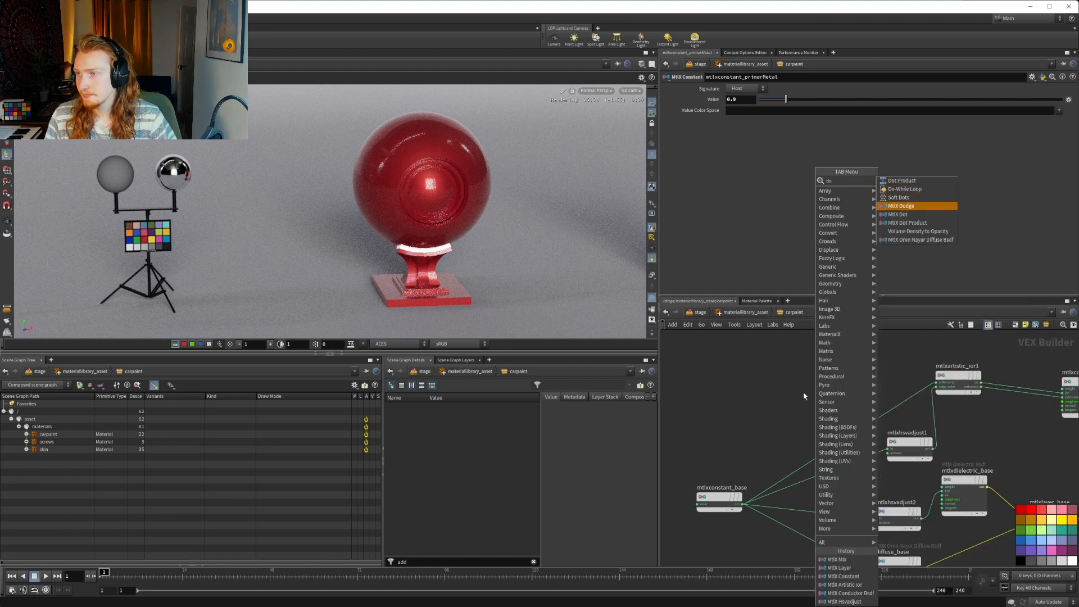
pyautogui.press('Return')
pyautogui.click(806, 401)
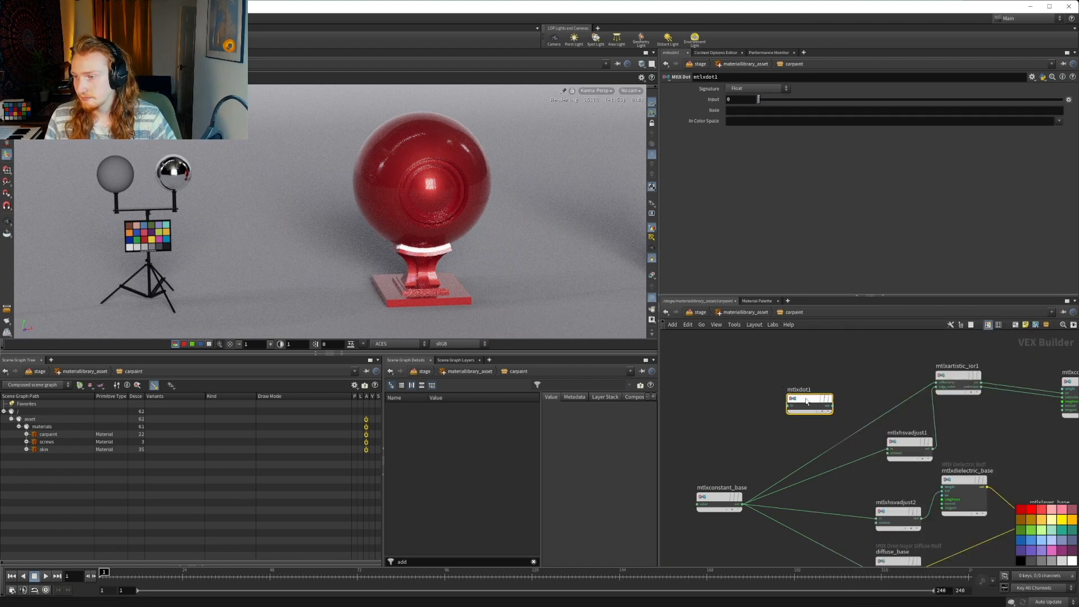
pyautogui.press('Delete')
pyautogui.press('Tab')
pyautogui.write('dot')
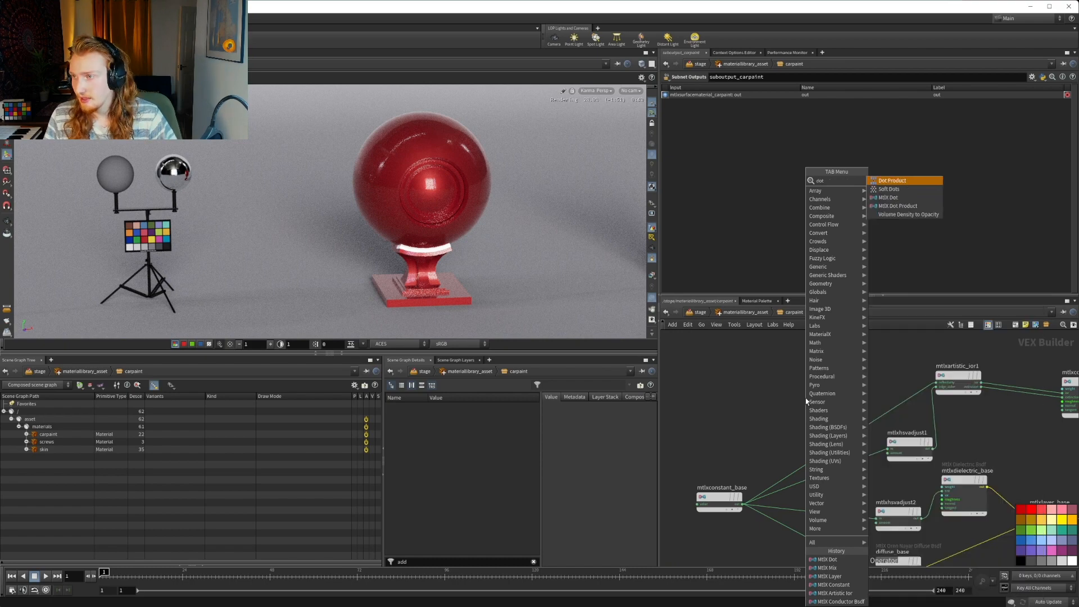
pyautogui.press('Escape')
# Try to add a routing dot to the wire from mtlxconstant_base to mtlxartistic_ior1
pyautogui.keyDown('alt'); pyautogui.click(841, 442); pyautogui.keyUp('alt')
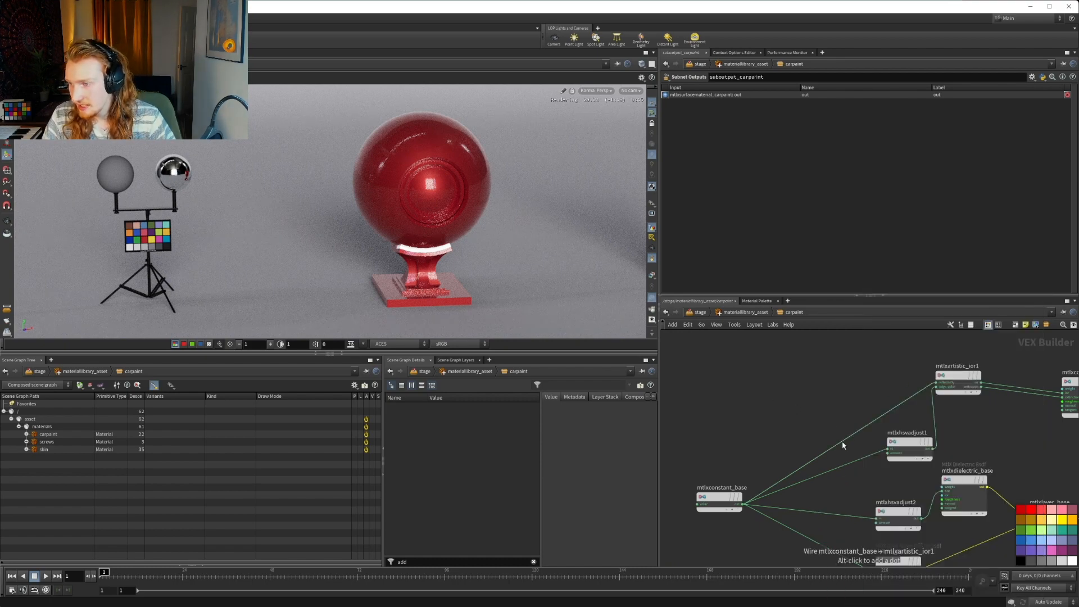
pyautogui.keyDown('alt'); pyautogui.click(834, 447); pyautogui.keyUp('alt')
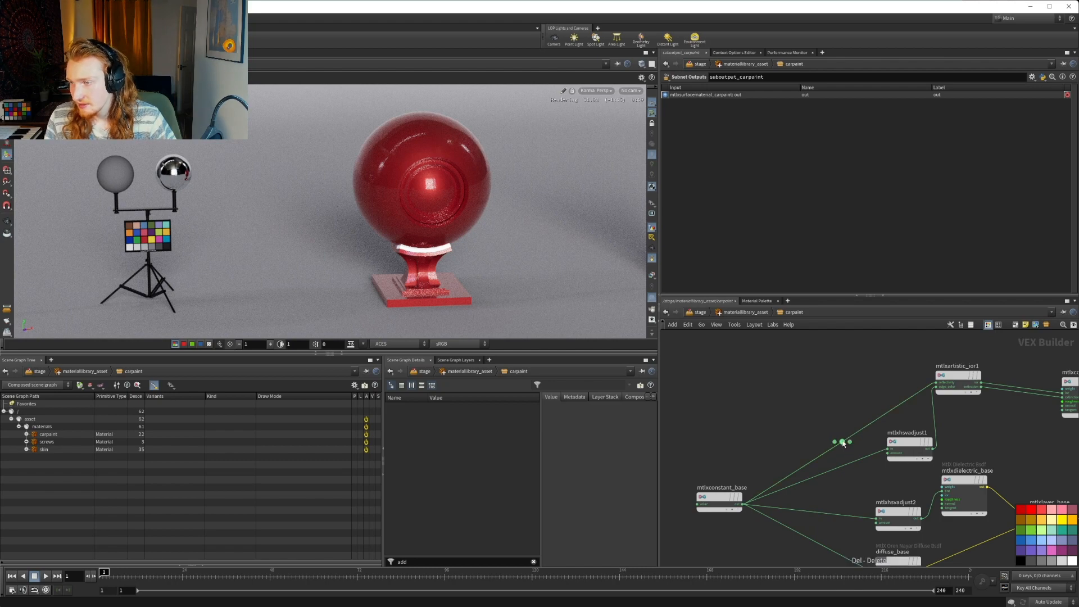
pyautogui.moveTo(841, 441); pyautogui.dragTo(767, 392)
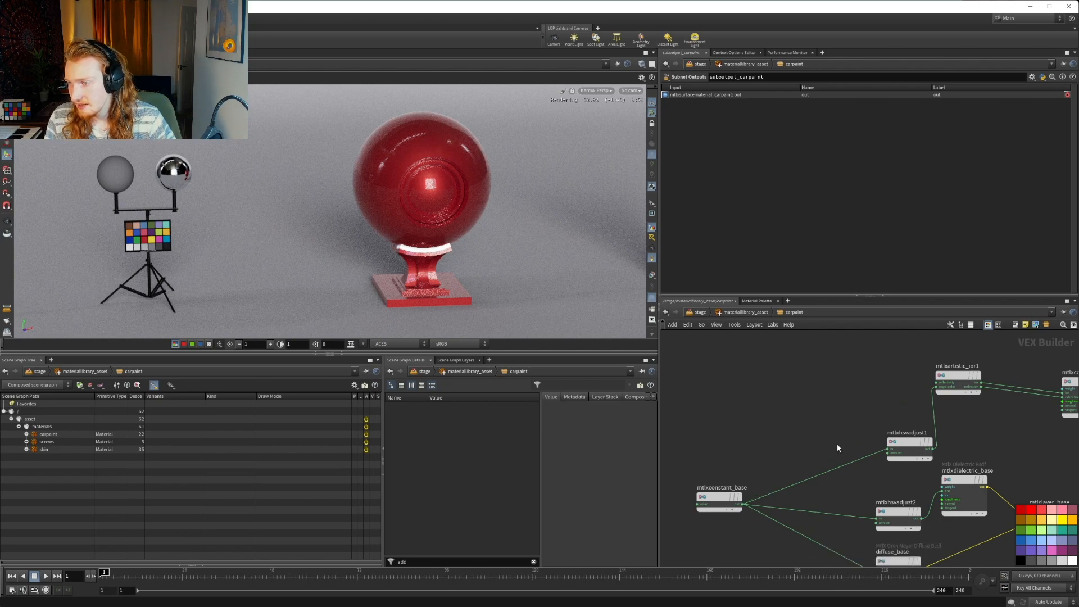
pyautogui.hotkey('ctrl', 'z')
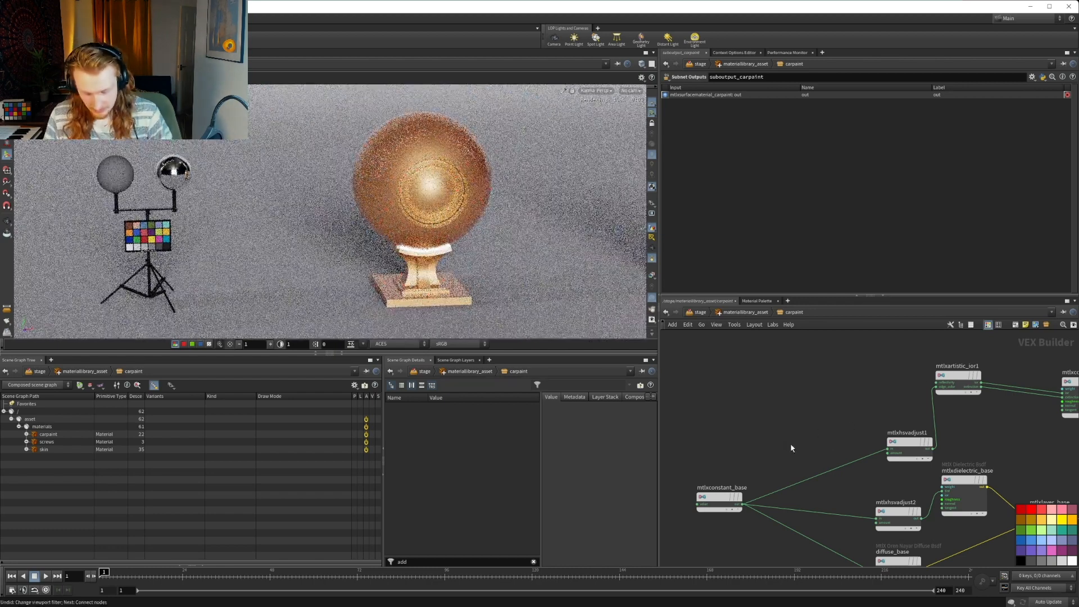
pyautogui.press('Tab')
pyautogui.write('dot')
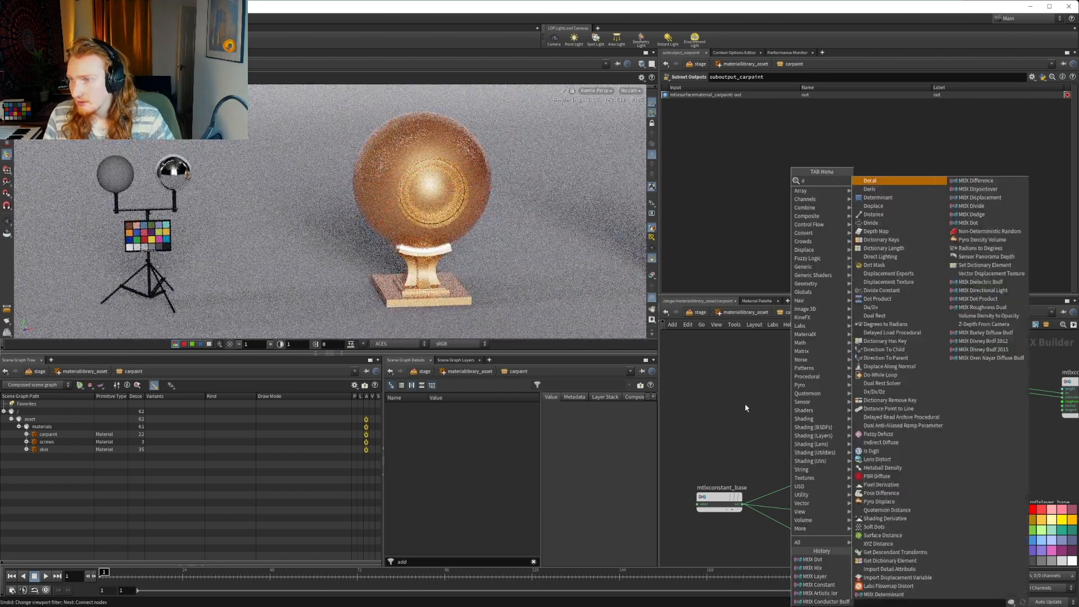
pyautogui.press('Escape')
# Rewire mtlxconstant_base to mtlxartistic_ior1 and route the wire through a dot placed above mtlxconstant_base, level with mtlxartistic_ior1
pyautogui.click(743, 504)
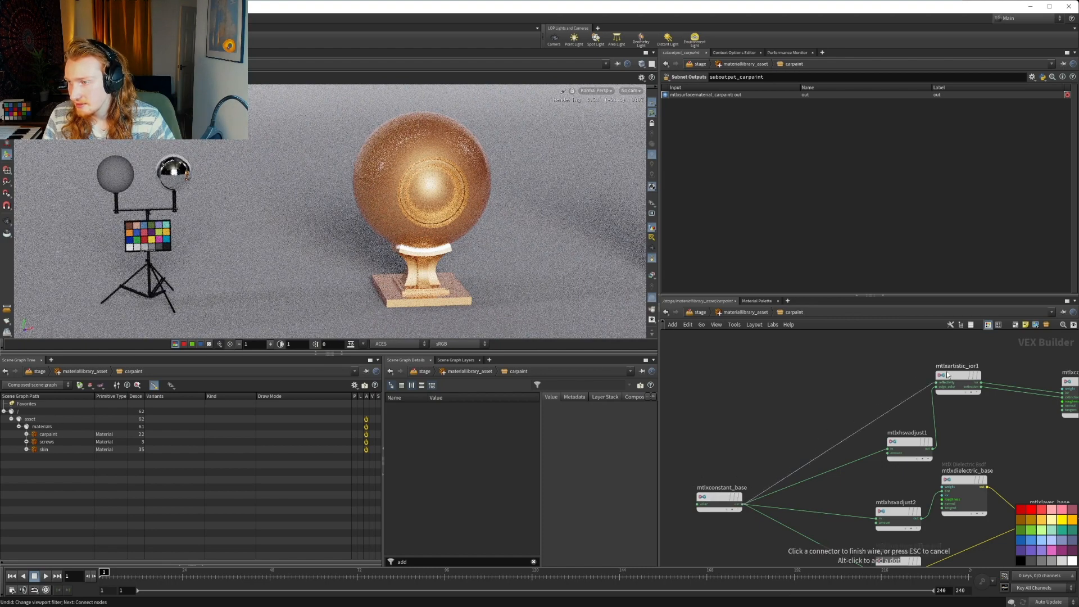
pyautogui.click(898, 404)
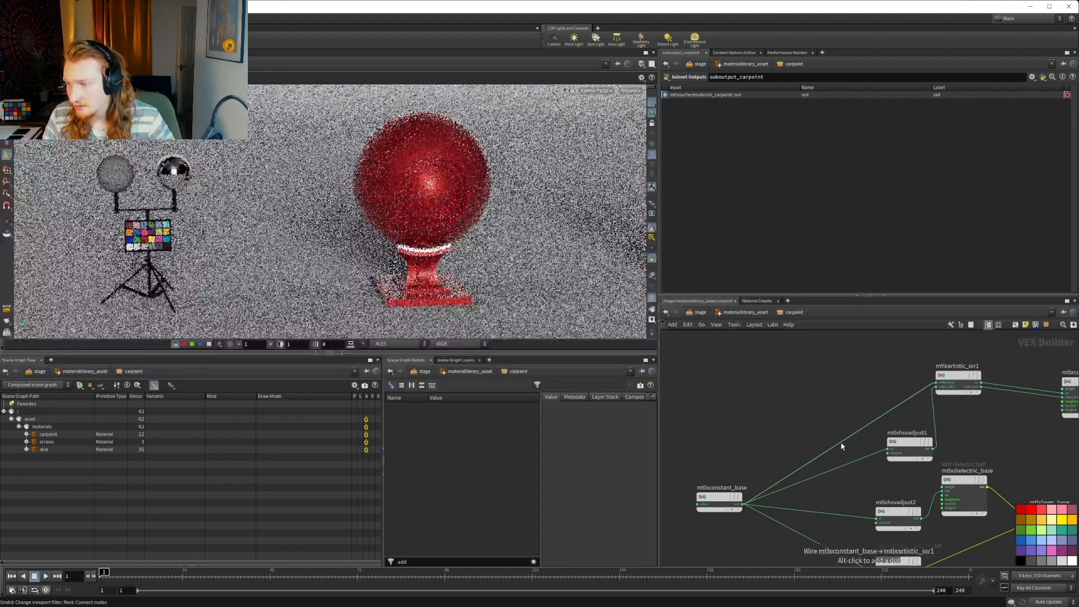
pyautogui.keyDown('alt'); pyautogui.moveTo(843, 442); pyautogui.dragTo(758, 385); pyautogui.keyUp('alt')
pyautogui.moveTo(824, 457); pyautogui.dragTo(751, 419, button='middle')
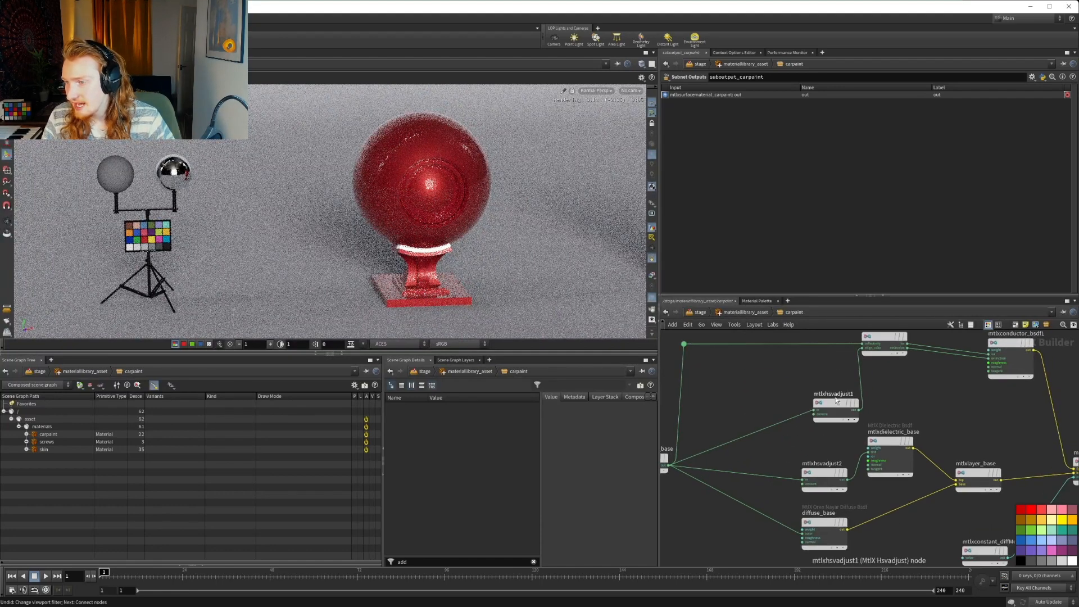
# Move mtlxhsvadjust1 left, away from mtlxartistic_ior1, and nudge mtlxconductor_bsdf1 slightly upward
pyautogui.moveTo(834, 405); pyautogui.dragTo(759, 408)
pyautogui.moveTo(884, 420); pyautogui.dragTo(806, 467, button='middle')
pyautogui.moveTo(919, 394); pyautogui.dragTo(920, 387)
# Connect the mtlxmix_diffMetal output back to mtlxmix1 and shift mtlxmix1 right along the main wire
pyautogui.moveTo(876, 445); pyautogui.dragTo(817, 425, button='middle')
pyautogui.moveTo(906, 460); pyautogui.dragTo(794, 440, button='middle')
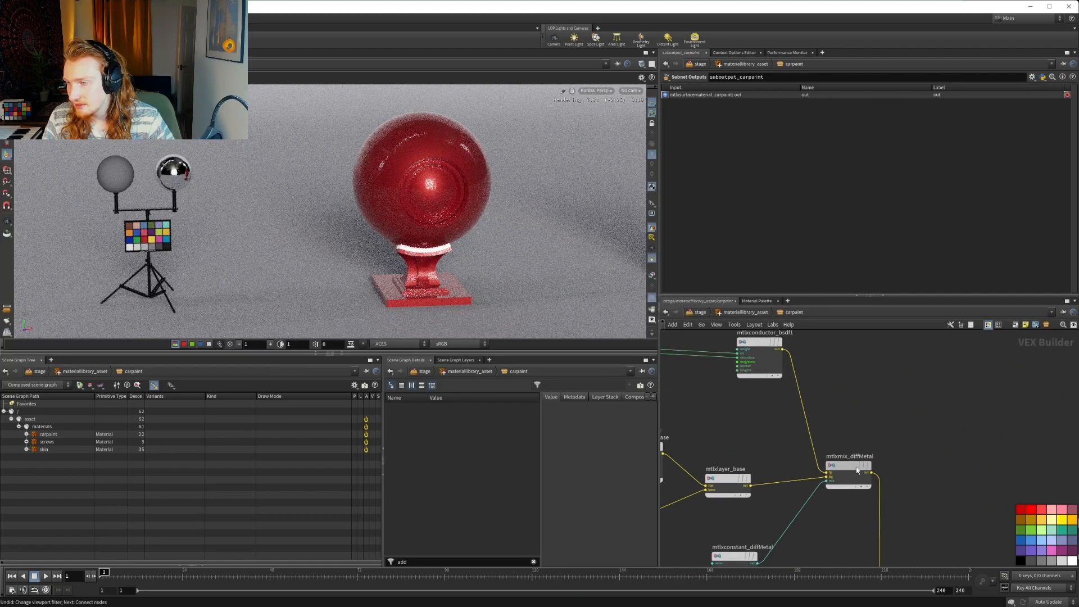
pyautogui.scroll(-3, 872, 478)
pyautogui.moveTo(905, 499); pyautogui.dragTo(833, 411, button='middle')
pyautogui.moveTo(829, 464); pyautogui.dragTo(795, 484, button='middle')
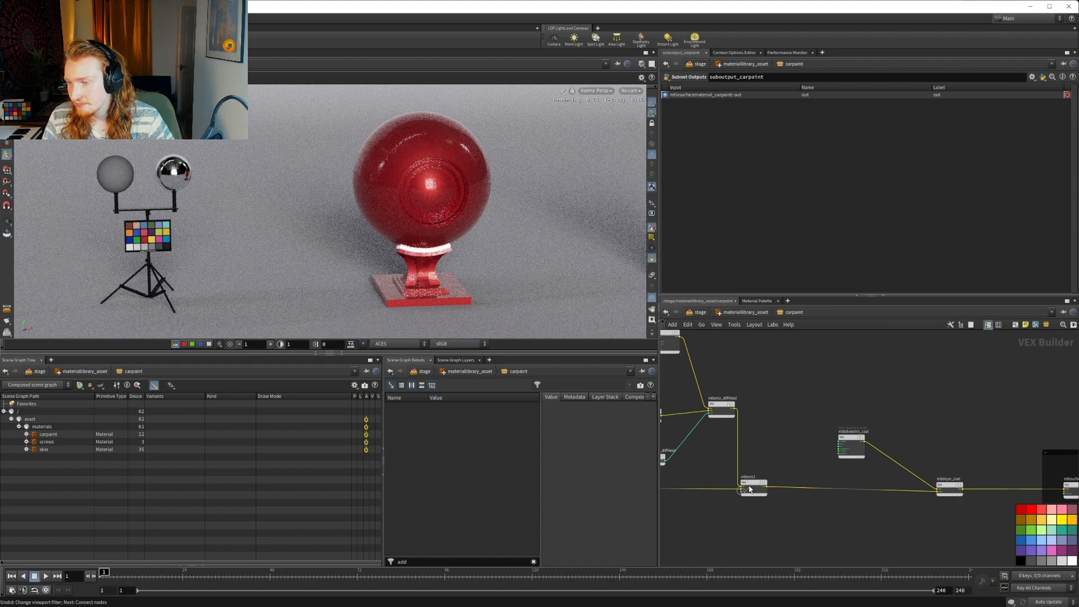
pyautogui.moveTo(742, 487); pyautogui.dragTo(752, 463)
pyautogui.click(735, 409)
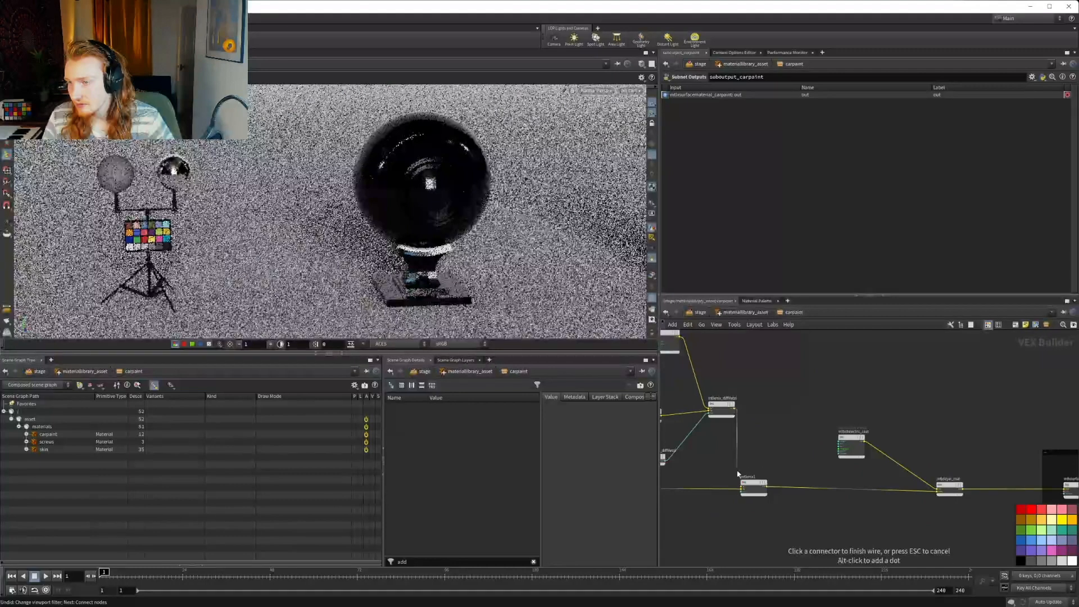
pyautogui.click(754, 487)
pyautogui.moveTo(755, 487); pyautogui.dragTo(805, 488)
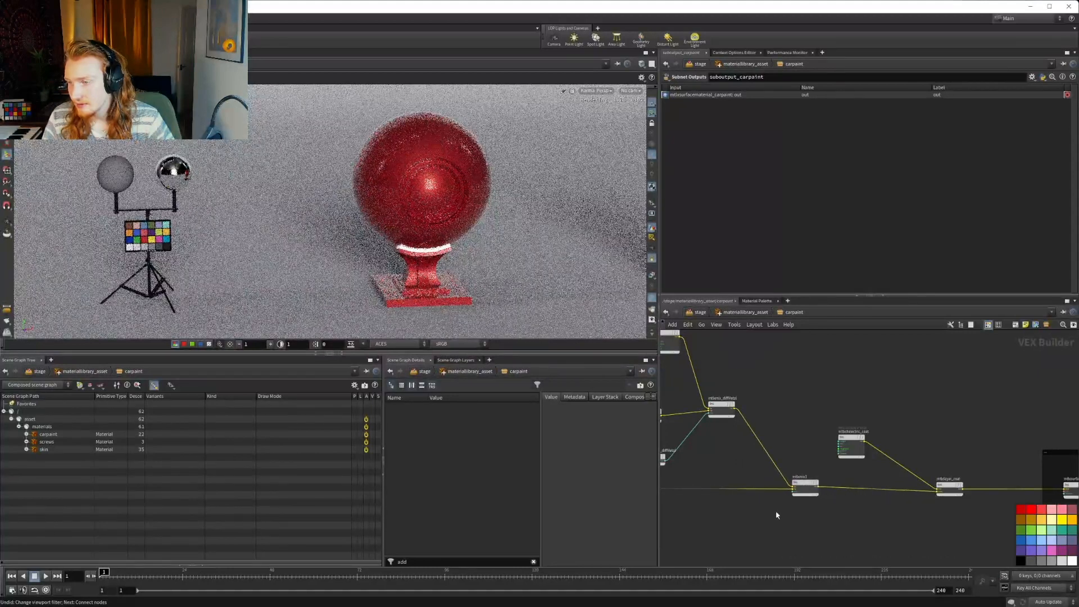
# Move mtlxhsvadjust2 left and lower mtlxdielectric_base slightly to open up the dielectric base branch
pyautogui.moveTo(715, 464); pyautogui.dragTo(902, 476, button='middle')
pyautogui.moveTo(798, 457); pyautogui.dragTo(841, 478, button='middle')
pyautogui.scroll(3, 772, 440)
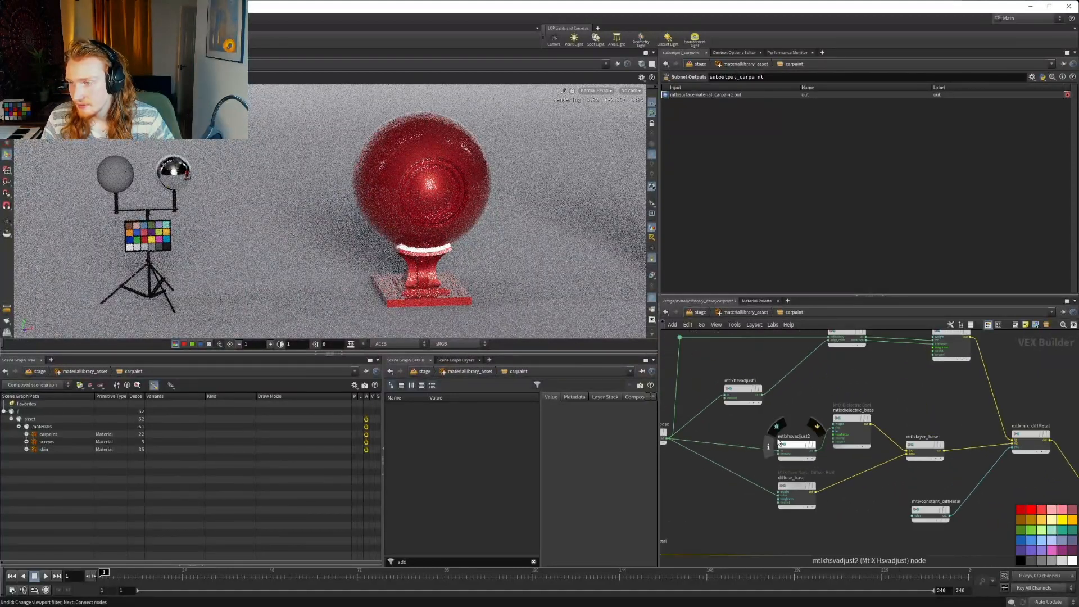
pyautogui.moveTo(793, 445); pyautogui.dragTo(769, 440)
pyautogui.moveTo(849, 419); pyautogui.dragTo(846, 430)
# Move mtlxartistic_ior1, mtlxhsvadjust1, mtlxconductor_bsdf1 and their routing dot together well above the dielectric base branch
pyautogui.moveTo(776, 387); pyautogui.dragTo(826, 424, button='middle')
pyautogui.moveTo(706, 348); pyautogui.dragTo(1033, 439)
pyautogui.moveTo(921, 458); pyautogui.dragTo(886, 508, button='middle')
pyautogui.scroll(-3, 897, 475)
pyautogui.moveTo(873, 444); pyautogui.dragTo(875, 357)
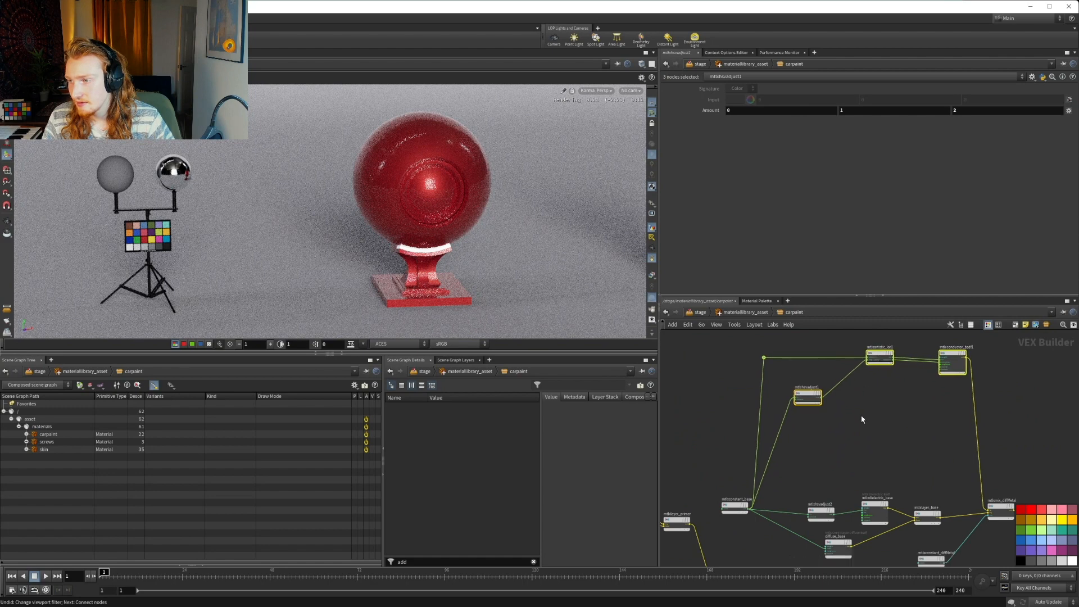
pyautogui.click(864, 419)
# Place diffuse_base directly below mtlxhsvadjust2, move mtlxdielectric_base closer to mtlxhsvadjust2, and center mtlxlayer_base between the two branches
pyautogui.moveTo(863, 445); pyautogui.dragTo(823, 412, button='middle')
pyautogui.moveTo(781, 432); pyautogui.dragTo(790, 405, button='middle')
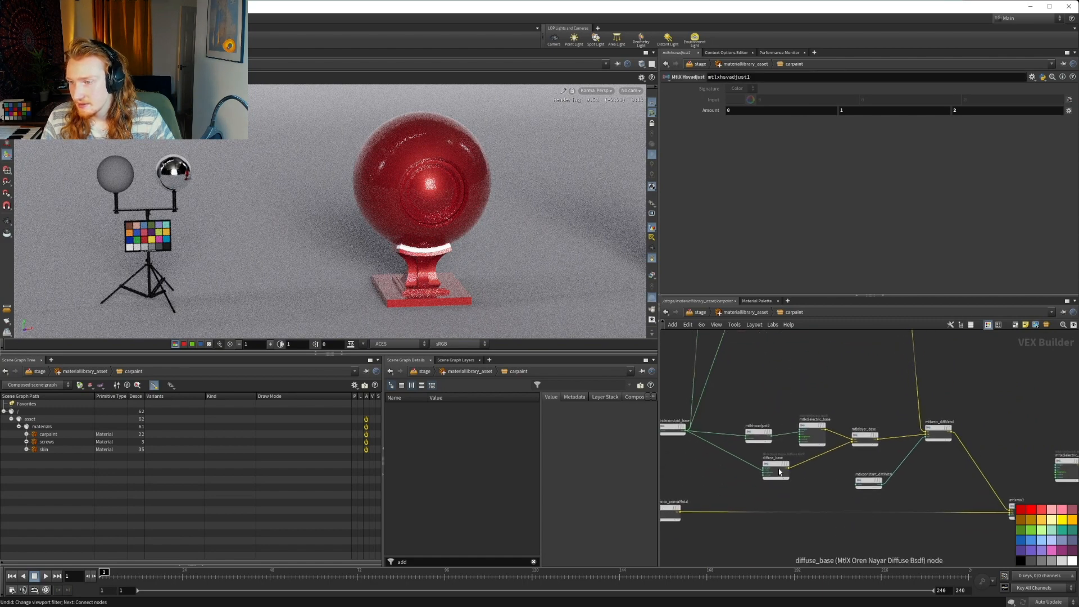
pyautogui.moveTo(777, 469); pyautogui.dragTo(759, 473)
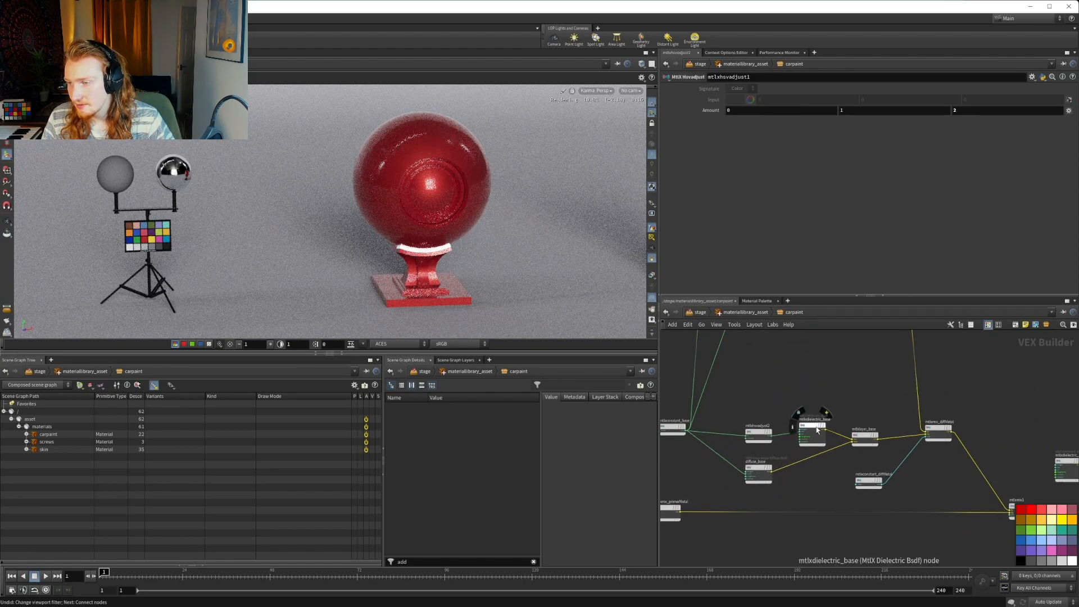
pyautogui.moveTo(813, 426); pyautogui.dragTo(801, 432)
pyautogui.moveTo(872, 435); pyautogui.dragTo(867, 449)
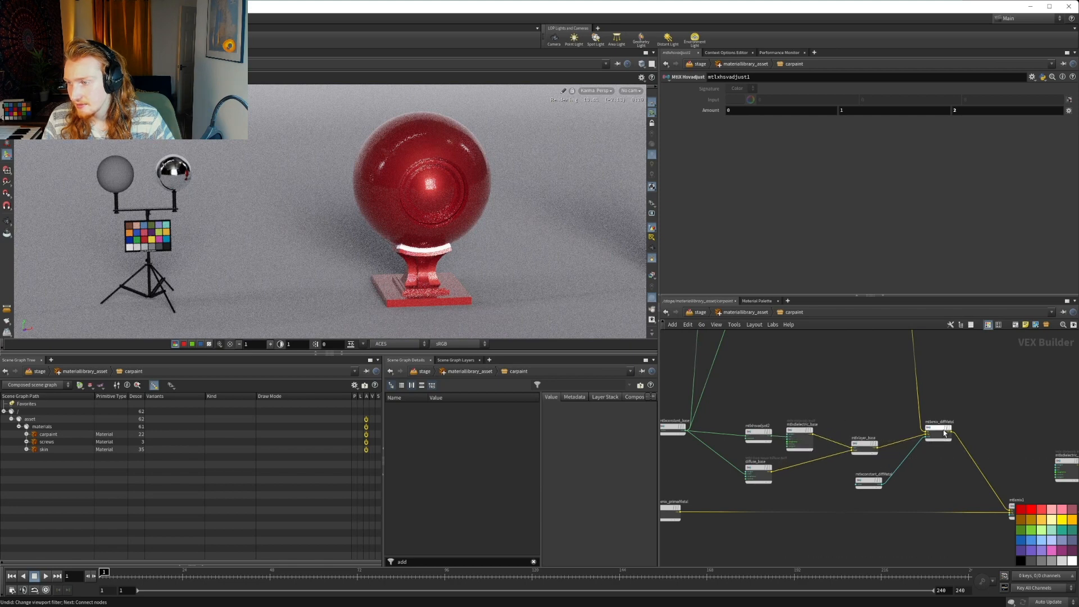
# Move mtlxmix_diffMetal right into line with mtlxlayer_base and place mtlxconstant_diffMetal just below and left of it
pyautogui.moveTo(939, 433); pyautogui.dragTo(979, 448)
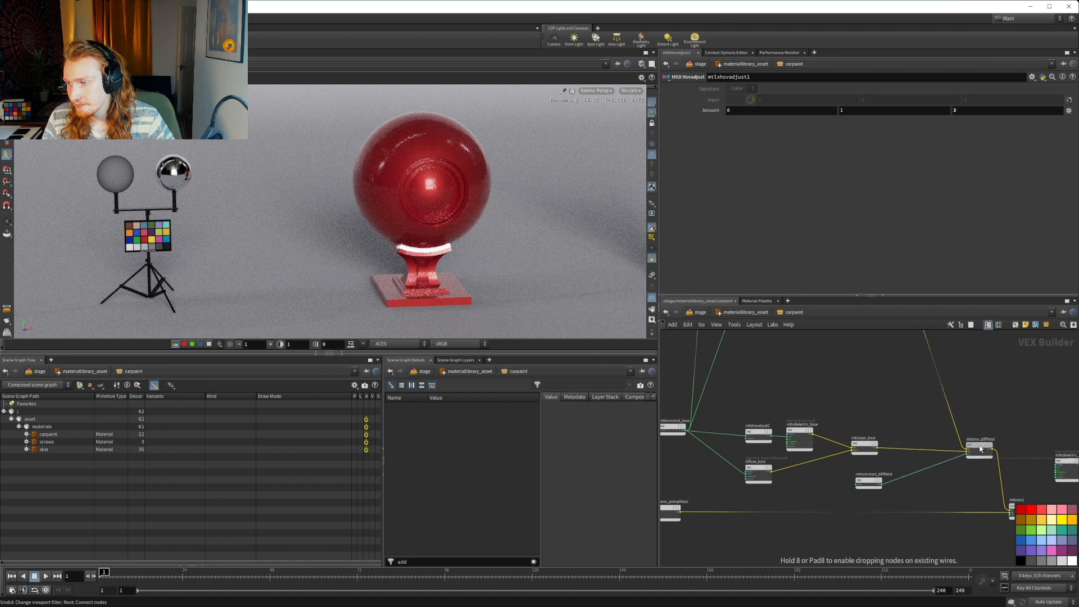
pyautogui.moveTo(865, 483); pyautogui.dragTo(938, 482)
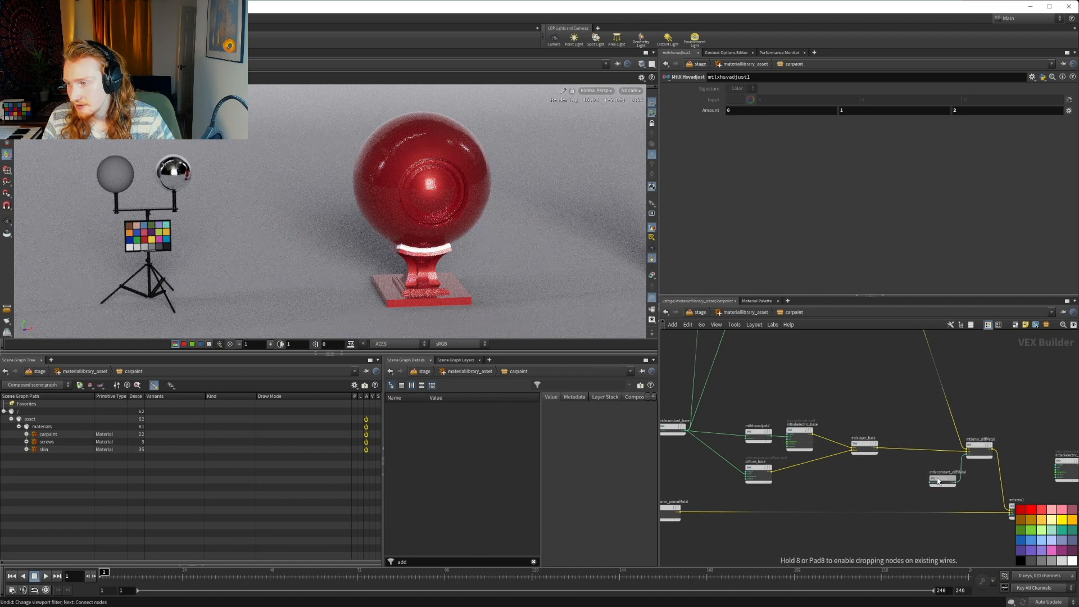
pyautogui.scroll(-4, 882, 484)
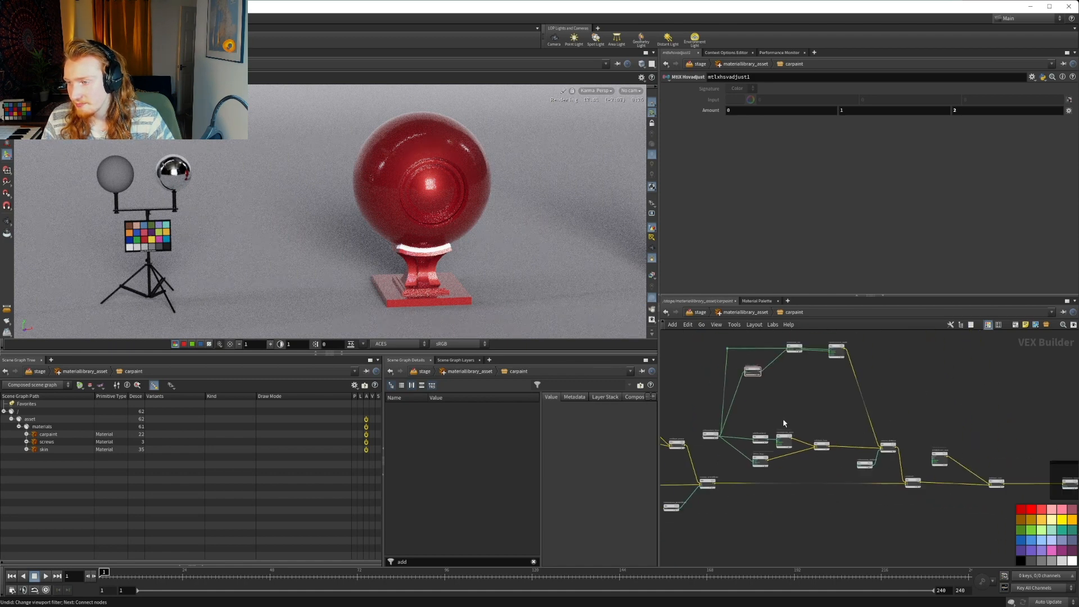
pyautogui.scroll(2, 781, 432)
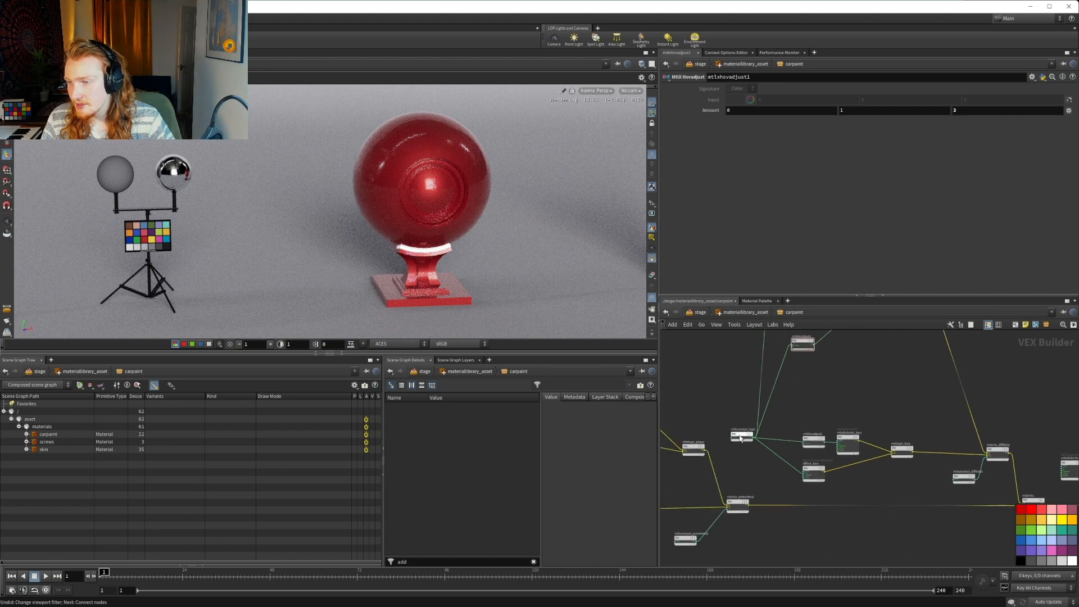
# Move mtlxdielectric_coat right so it sits just above and left of mtlxlayer_coat
pyautogui.moveTo(926, 422); pyautogui.dragTo(746, 419, button='middle')
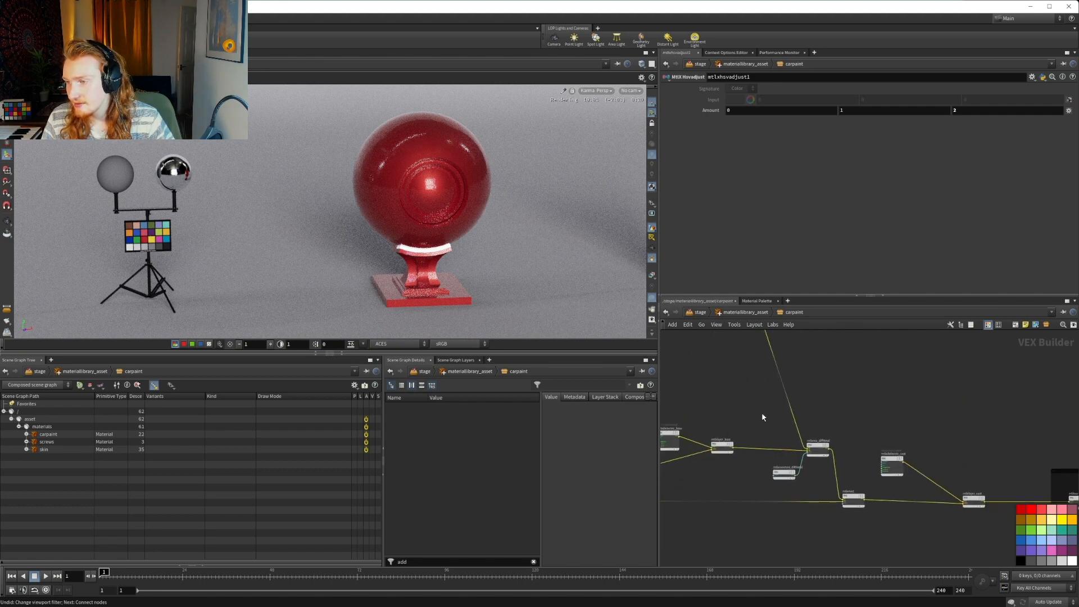
pyautogui.moveTo(925, 457); pyautogui.dragTo(761, 402, button='middle')
pyautogui.scroll(2, 755, 401)
pyautogui.moveTo(711, 408); pyautogui.dragTo(787, 404)
# Enclose mtlxdielectric_coat and mtlxlayer_coat in a new network box
pyautogui.moveTo(744, 382); pyautogui.dragTo(889, 509)
pyautogui.click(998, 325)
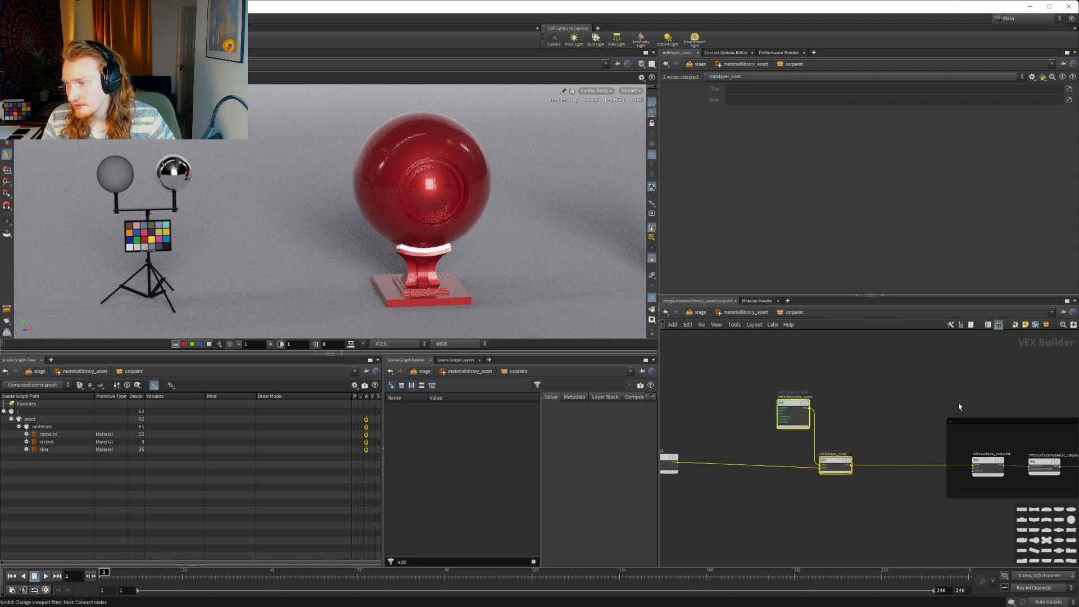
pyautogui.click(1016, 326)
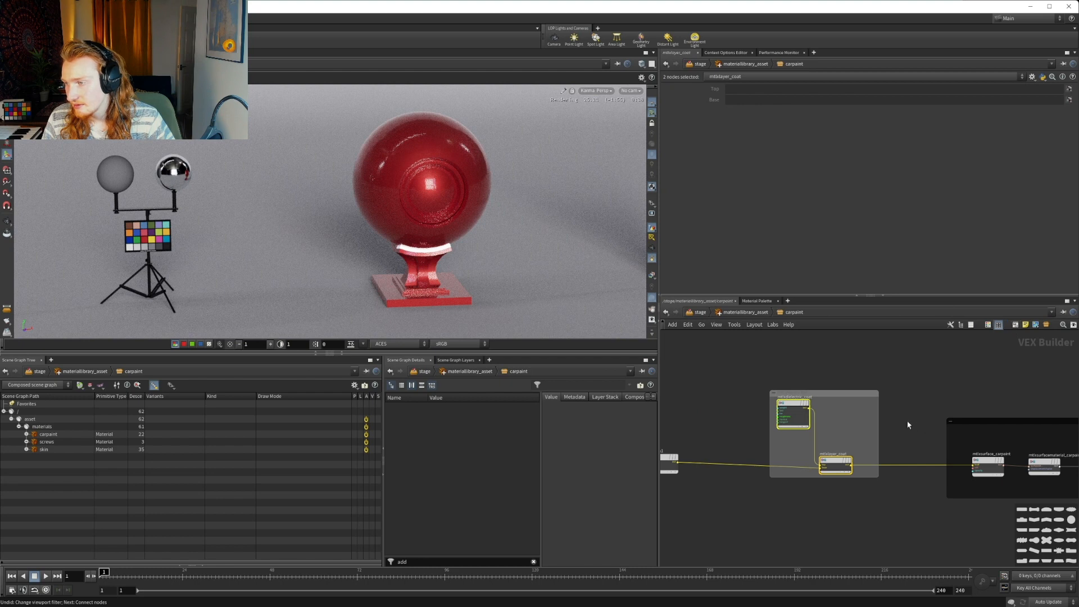
# Title the output network box OUT and the coat network box COAT
pyautogui.doubleClick(977, 421)
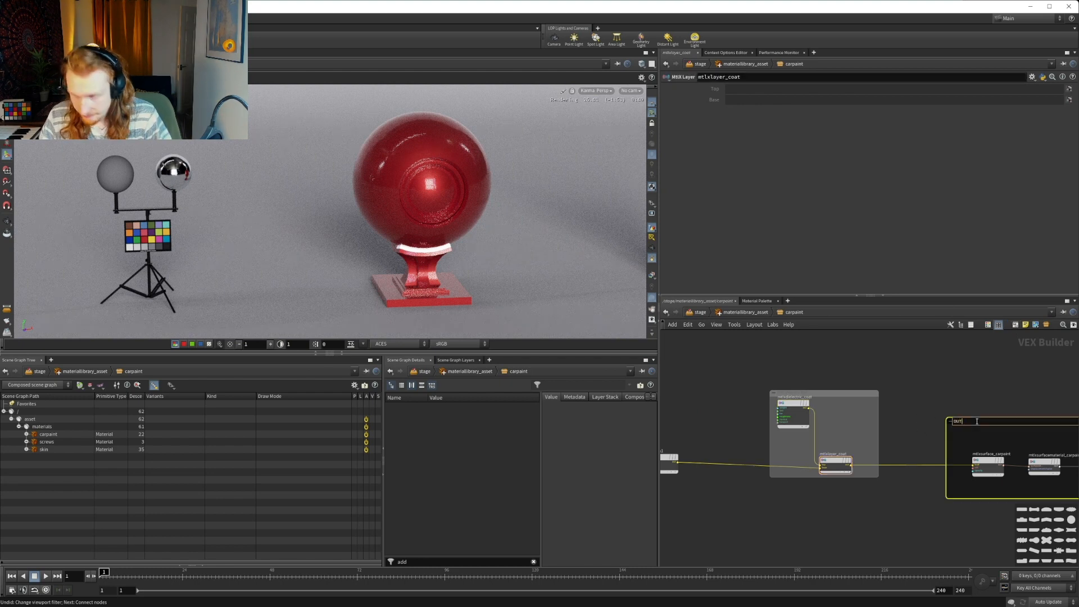
pyautogui.click(836, 379)
pyautogui.doubleClick(811, 391)
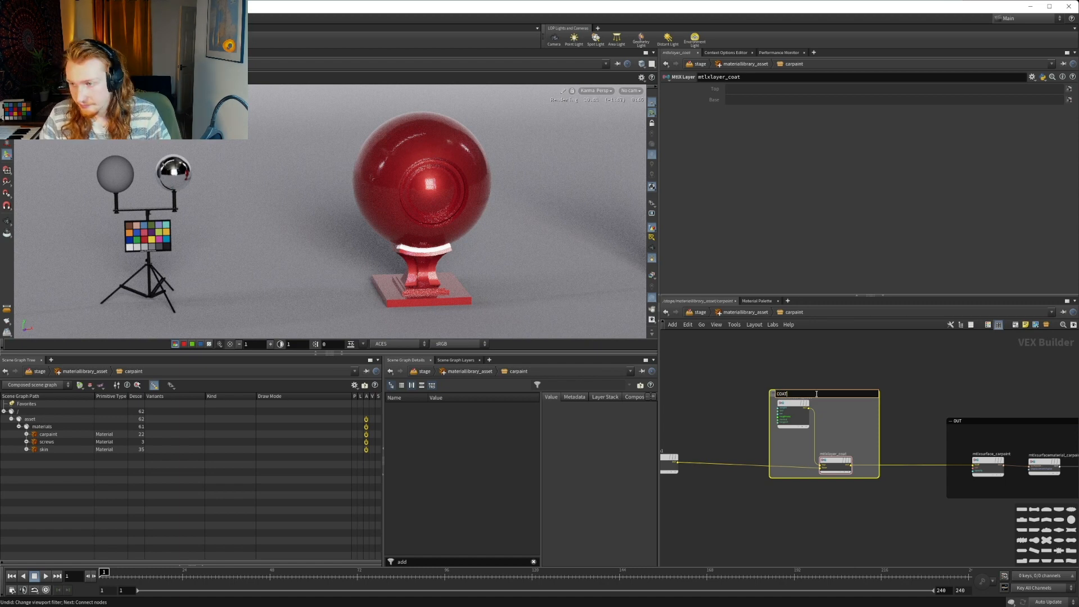
pyautogui.click(751, 382)
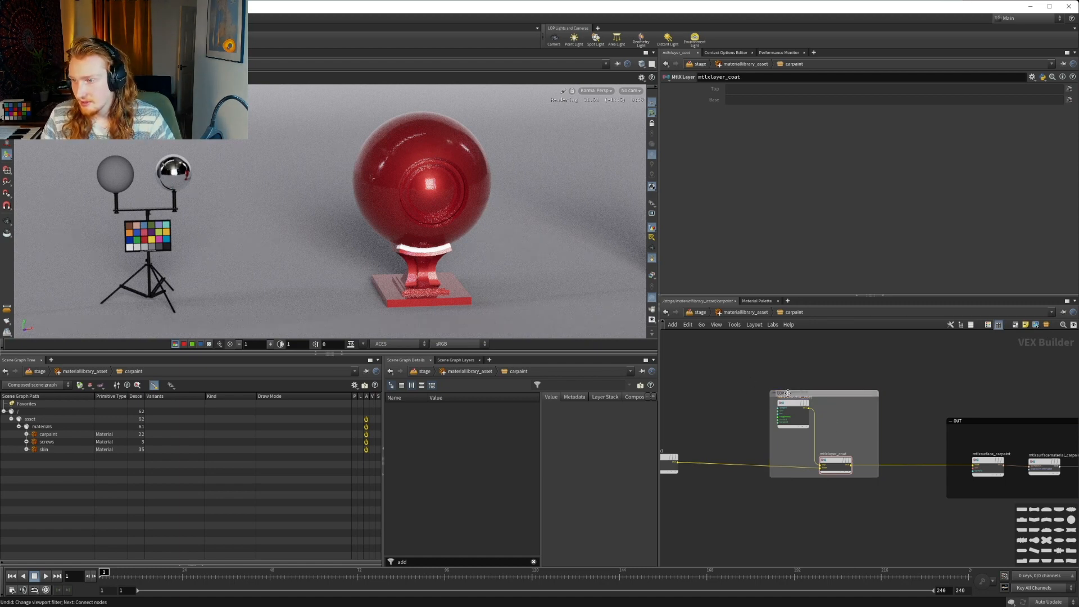
# Enlarge the COAT network box to leave a margin around its nodes and color it white
pyautogui.moveTo(788, 390); pyautogui.dragTo(762, 415)
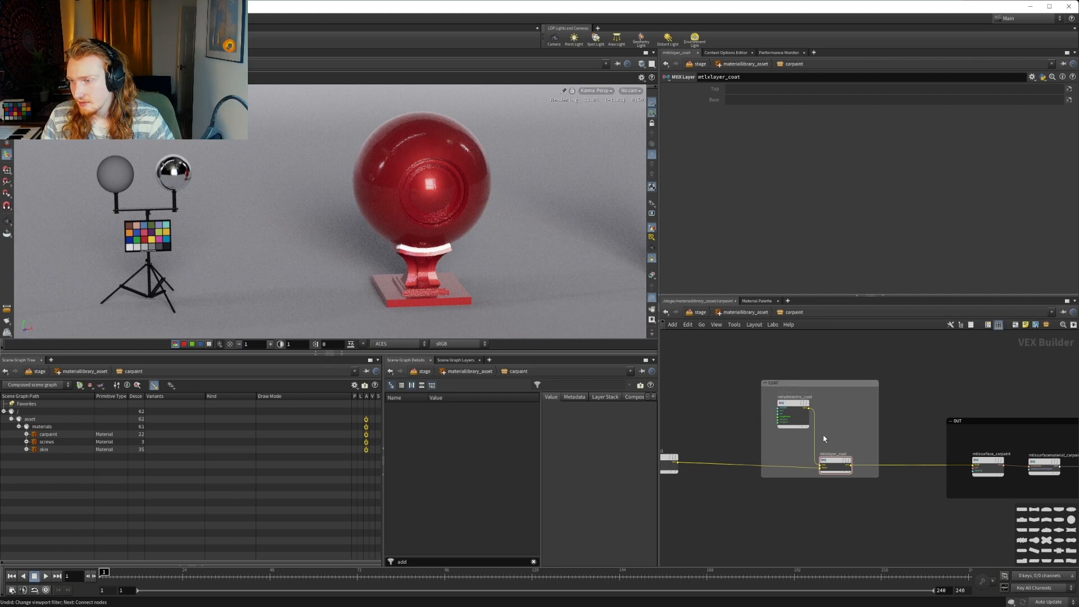
pyautogui.moveTo(879, 478); pyautogui.dragTo(883, 484)
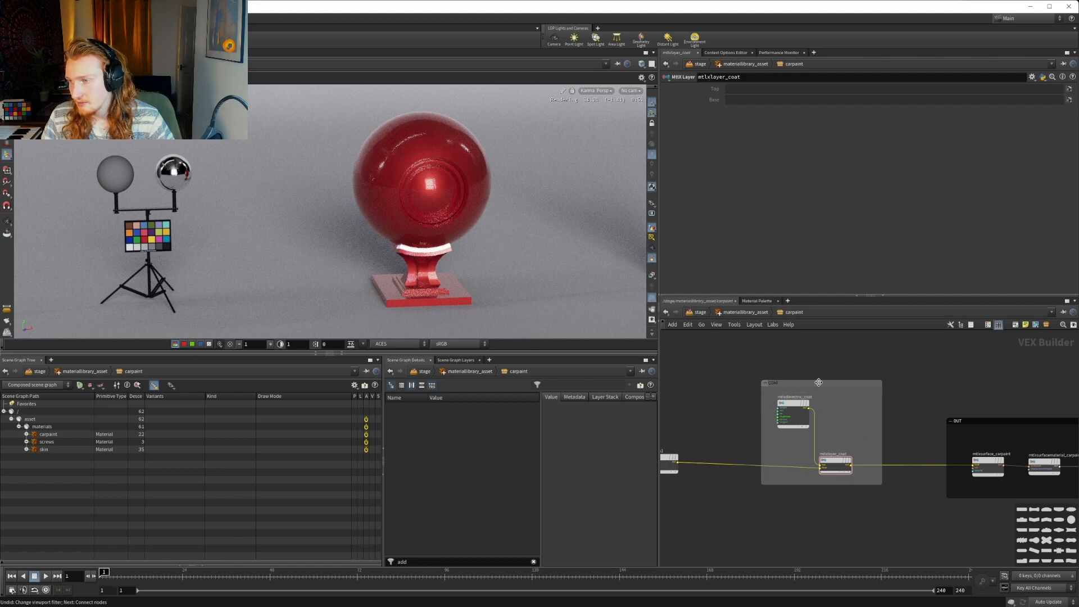
pyautogui.click(988, 325)
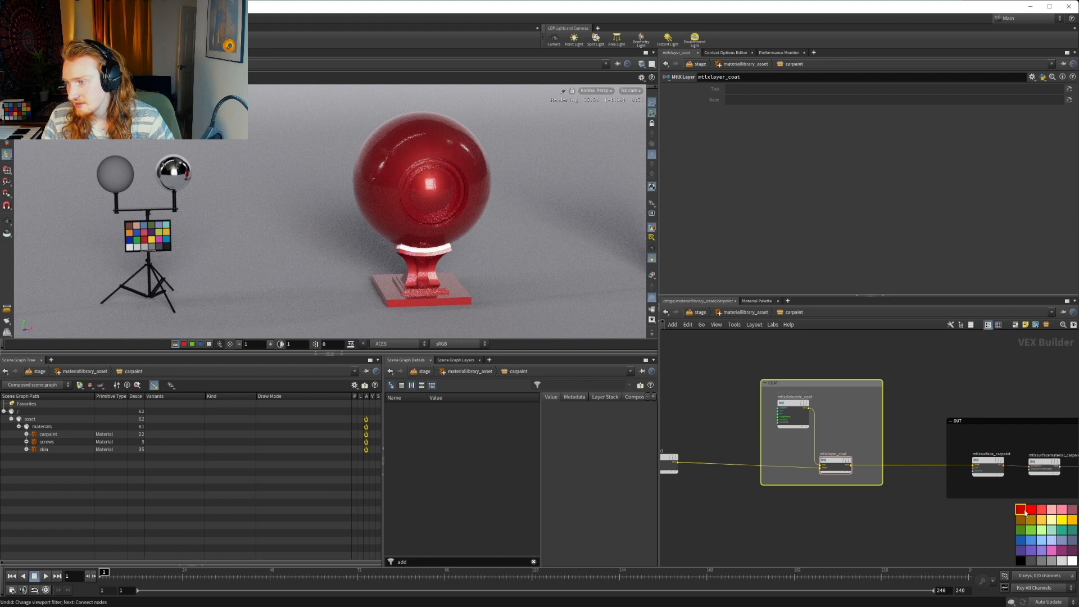
pyautogui.click(1028, 506)
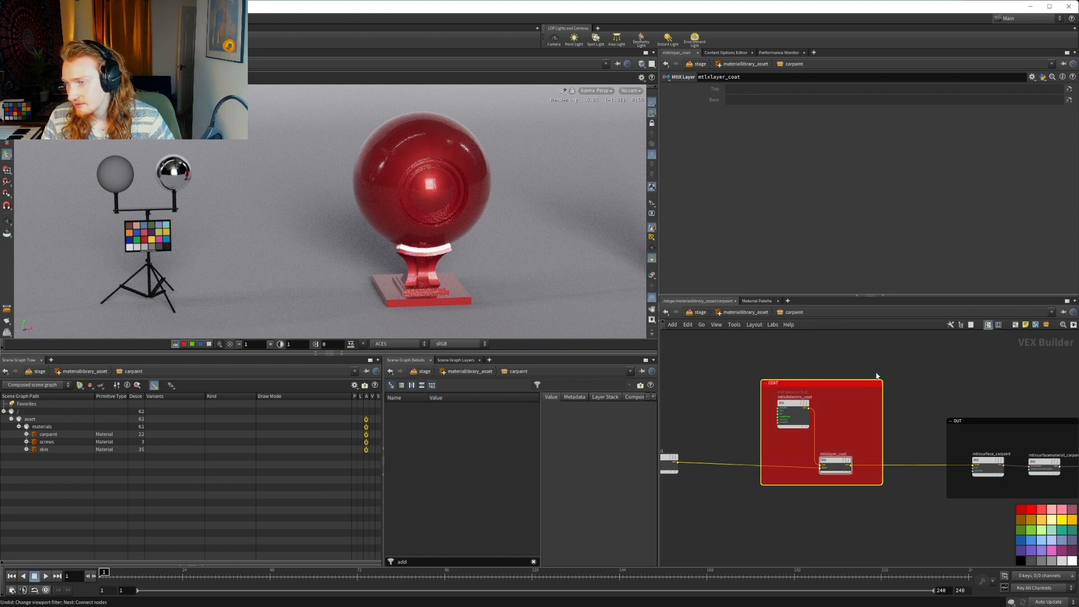
pyautogui.scroll(-3, 894, 388)
pyautogui.click(856, 386)
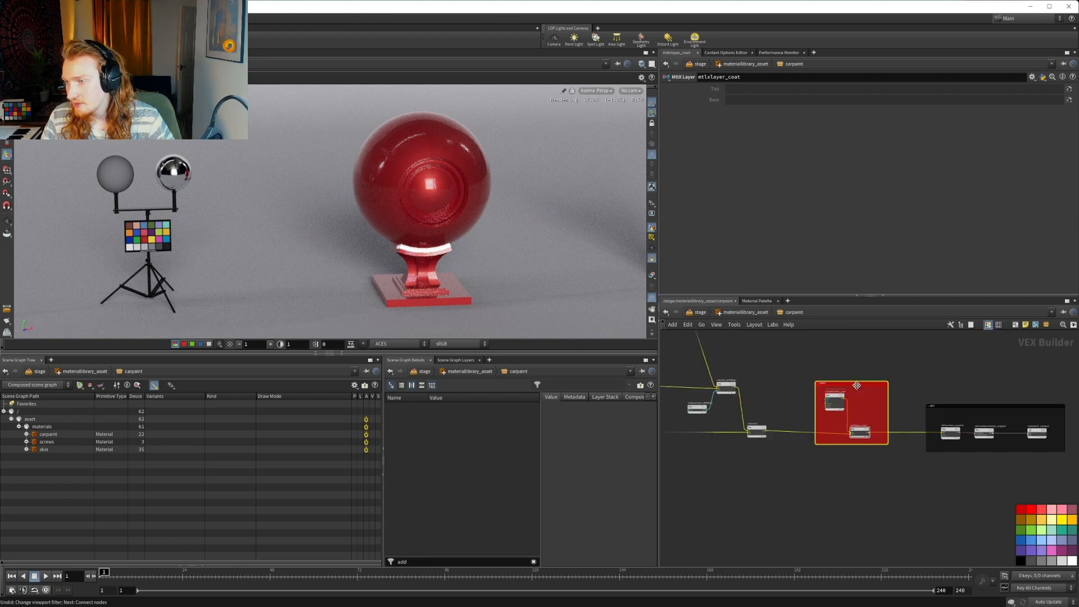
pyautogui.click(1052, 561)
pyautogui.click(1061, 562)
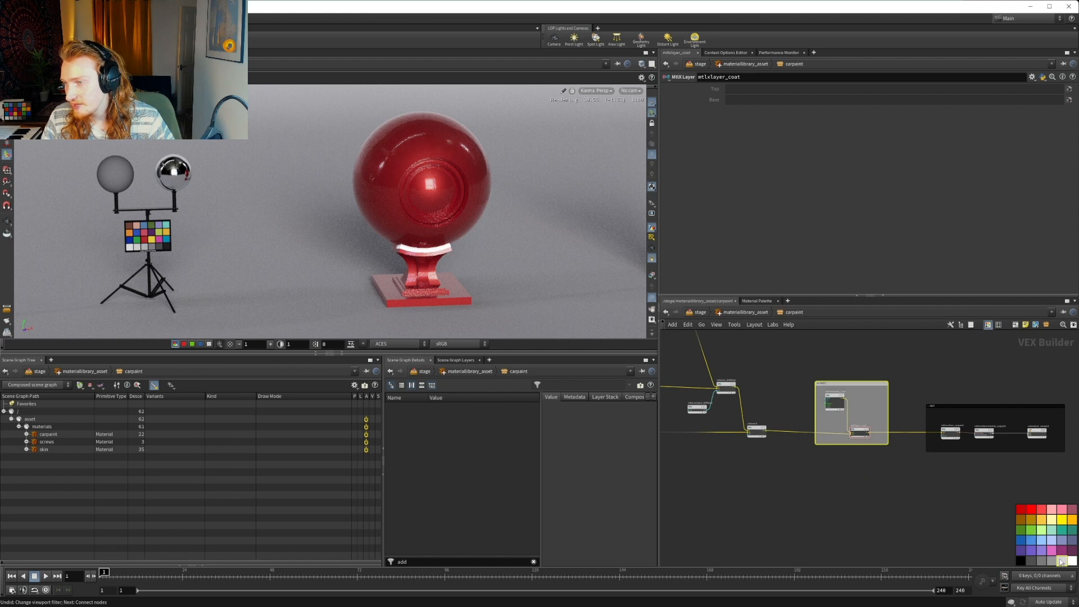
pyautogui.click(1071, 562)
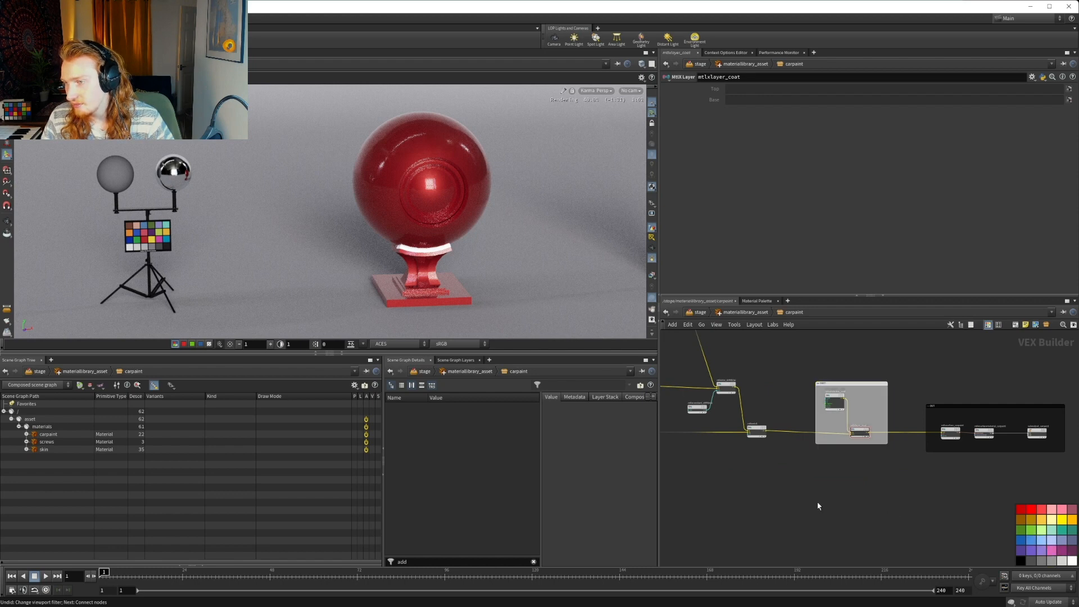
pyautogui.press('h')
pyautogui.scroll(5, 837, 427)
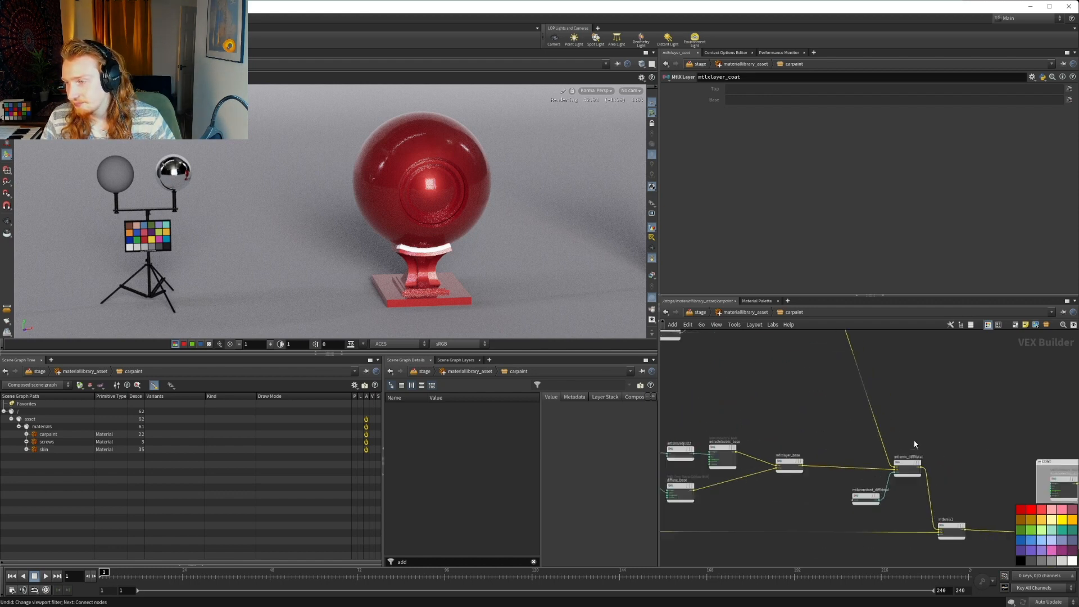
# Enclose mtlxhsvadjust1, mtlxartistic_ior1, mtlxconductor_bsdf1 and the wire dot in a new network box with extra margin
pyautogui.moveTo(828, 411); pyautogui.dragTo(950, 483, button='middle')
pyautogui.moveTo(765, 355); pyautogui.dragTo(995, 456)
pyautogui.click(998, 324)
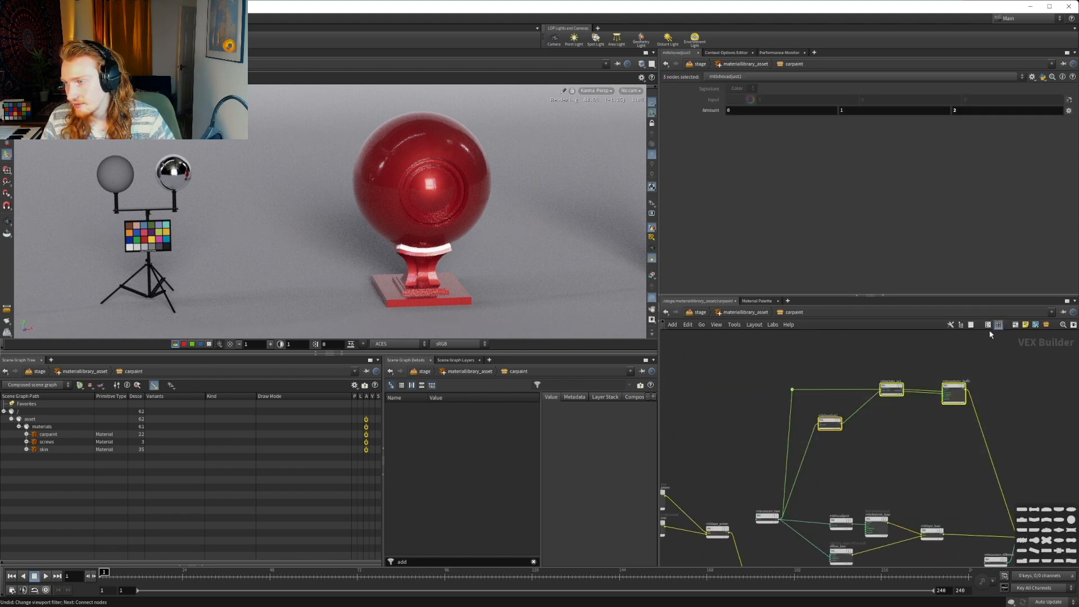
pyautogui.click(1019, 328)
pyautogui.moveTo(984, 430); pyautogui.dragTo(993, 449)
pyautogui.moveTo(786, 377); pyautogui.dragTo(776, 363)
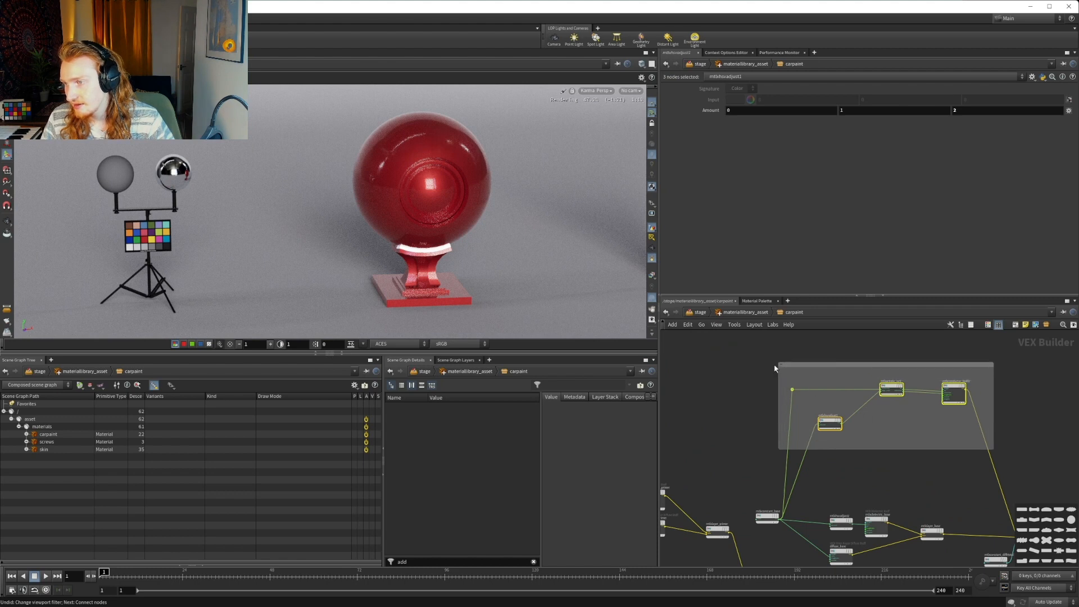
# Title the network box around the conductor nodes METALLIC and color it dark red
pyautogui.press('f')
pyautogui.doubleClick(728, 362)
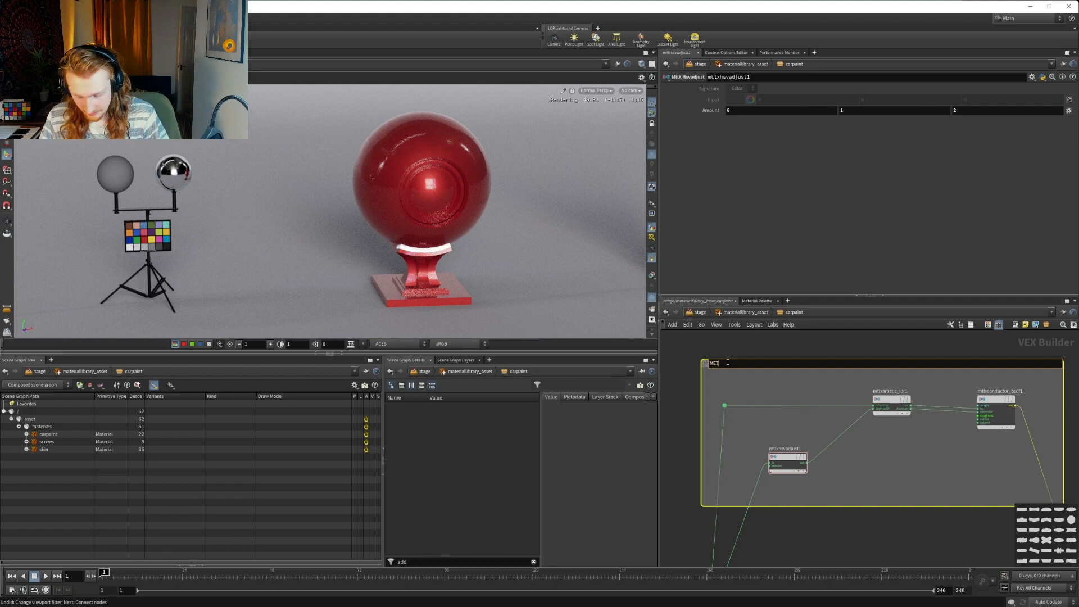
pyautogui.press('Return')
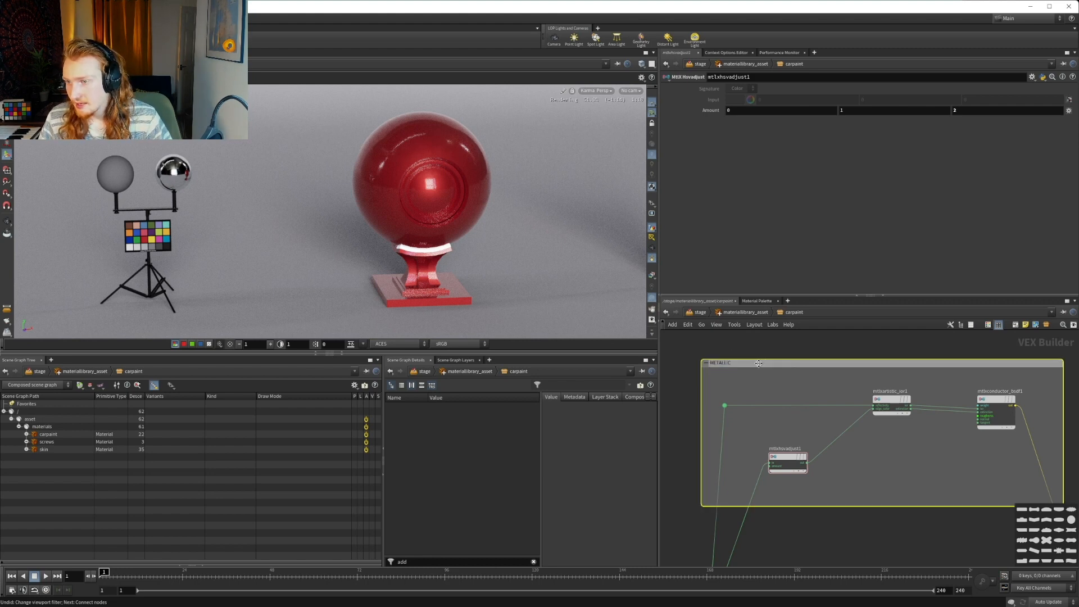
pyautogui.click(988, 326)
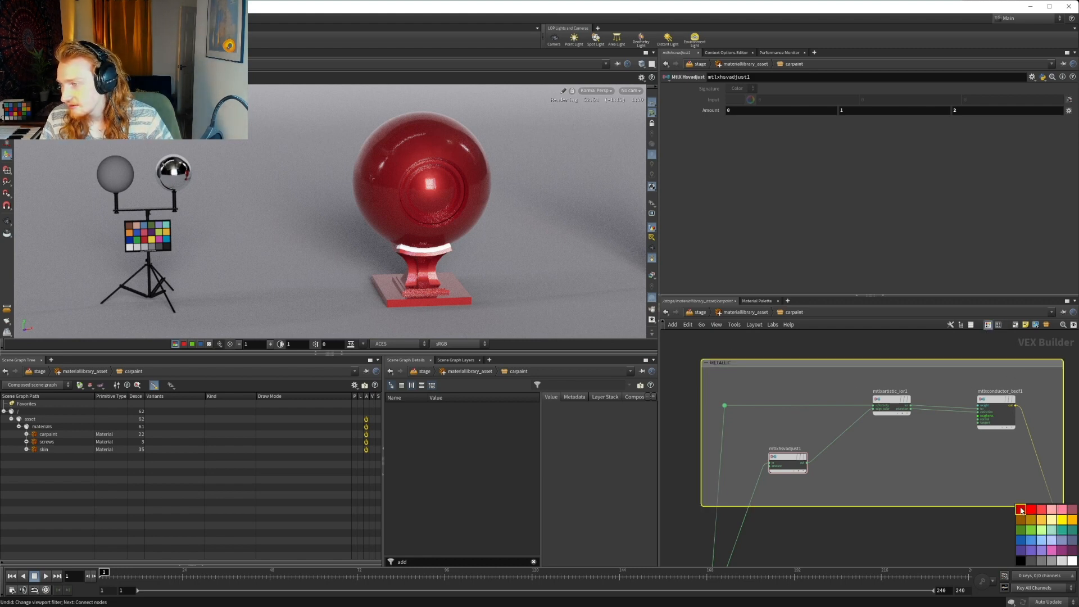
pyautogui.click(1021, 510)
# Enclose the base diffuse nodes, mtlxconstant_diffMetal and its mix node in a new network box, extended upward for a header margin
pyautogui.scroll(-3, 912, 535)
pyautogui.moveTo(916, 529); pyautogui.dragTo(863, 443, button='middle')
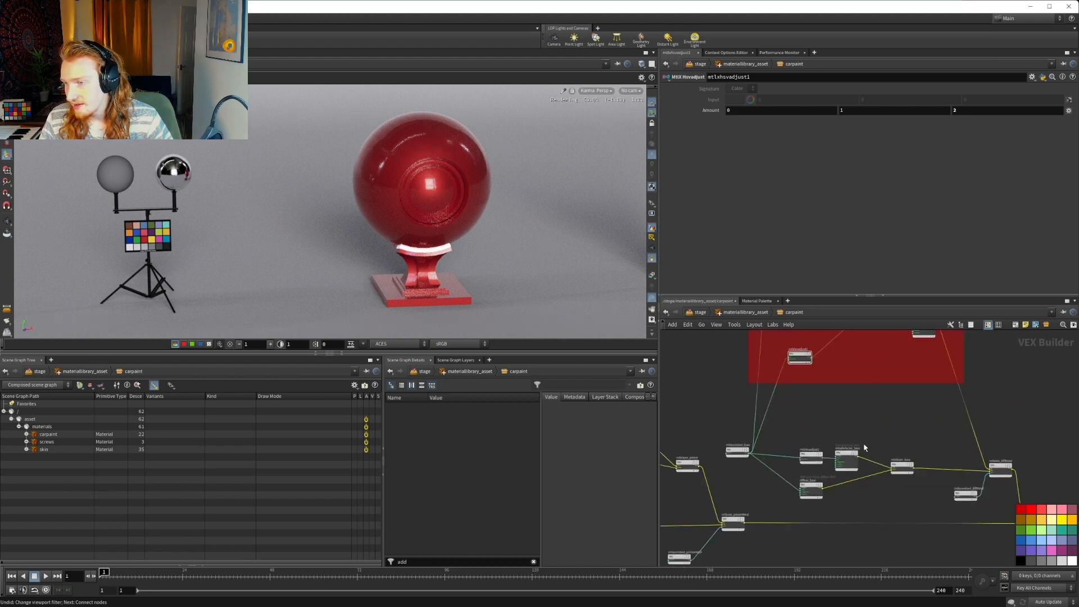
pyautogui.moveTo(713, 424); pyautogui.dragTo(1019, 509)
pyautogui.moveTo(1029, 509); pyautogui.dragTo(976, 499, button='middle')
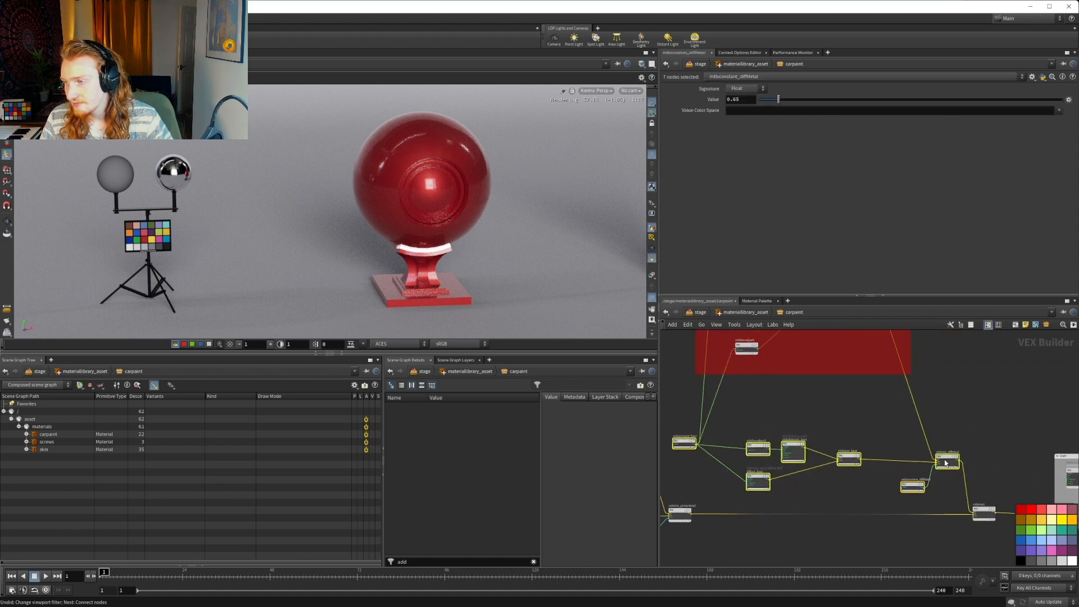
pyautogui.moveTo(950, 462); pyautogui.dragTo(990, 438, button='middle')
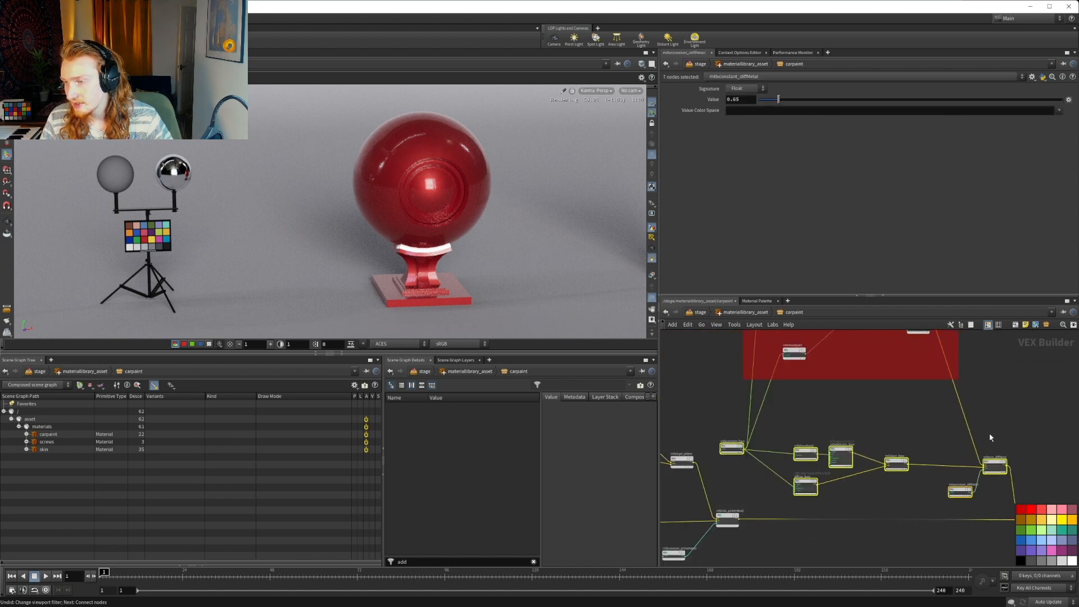
pyautogui.click(1015, 326)
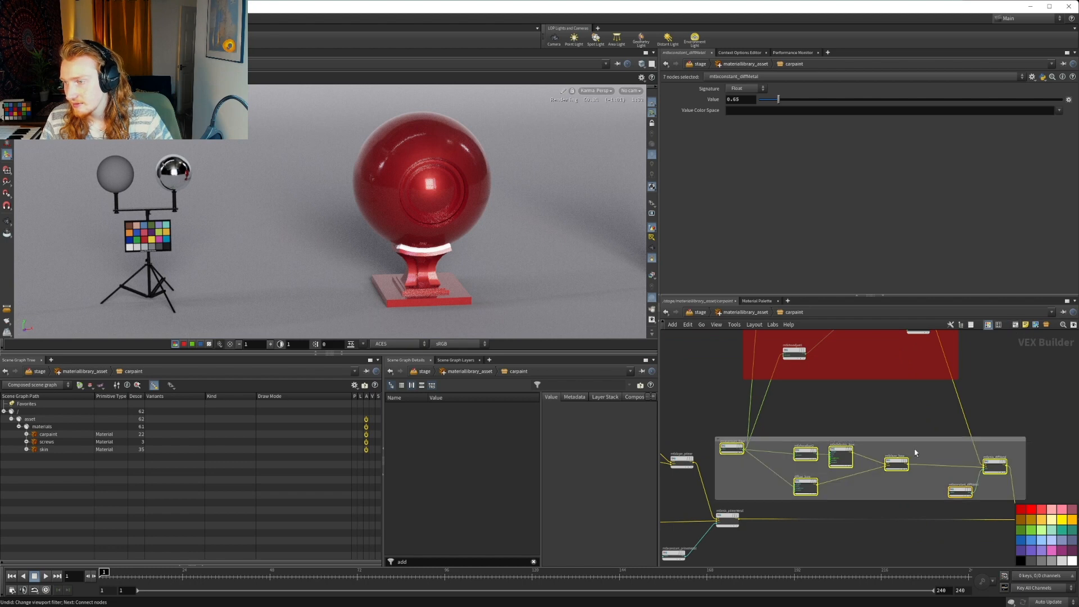
pyautogui.moveTo(881, 436); pyautogui.dragTo(884, 421)
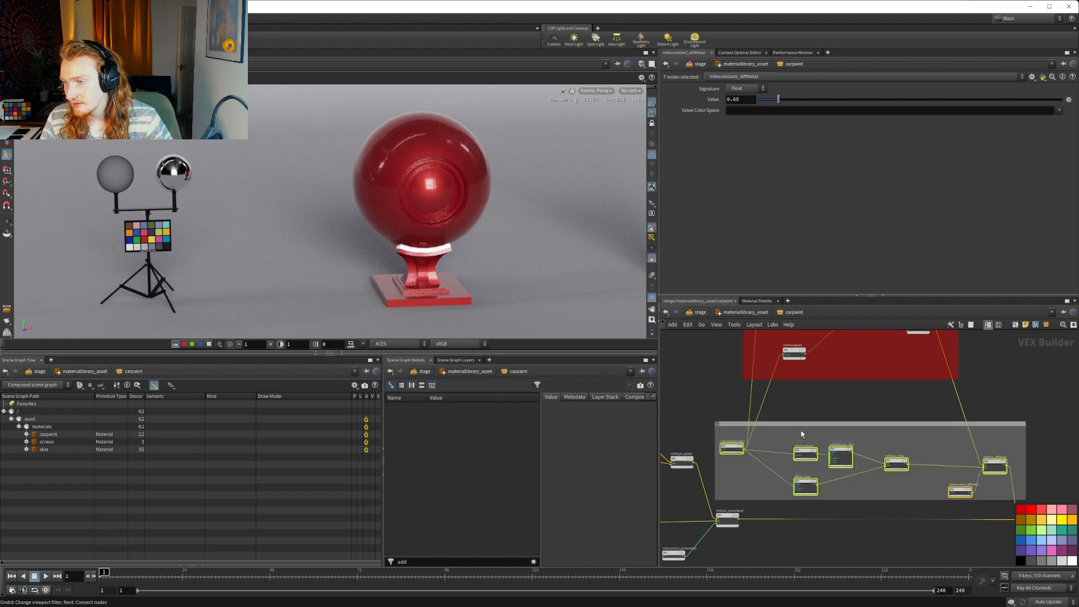
# Title the network box around the base nodes DIFFUSE and color it dark red
pyautogui.scroll(2, 748, 434)
pyautogui.doubleClick(714, 419)
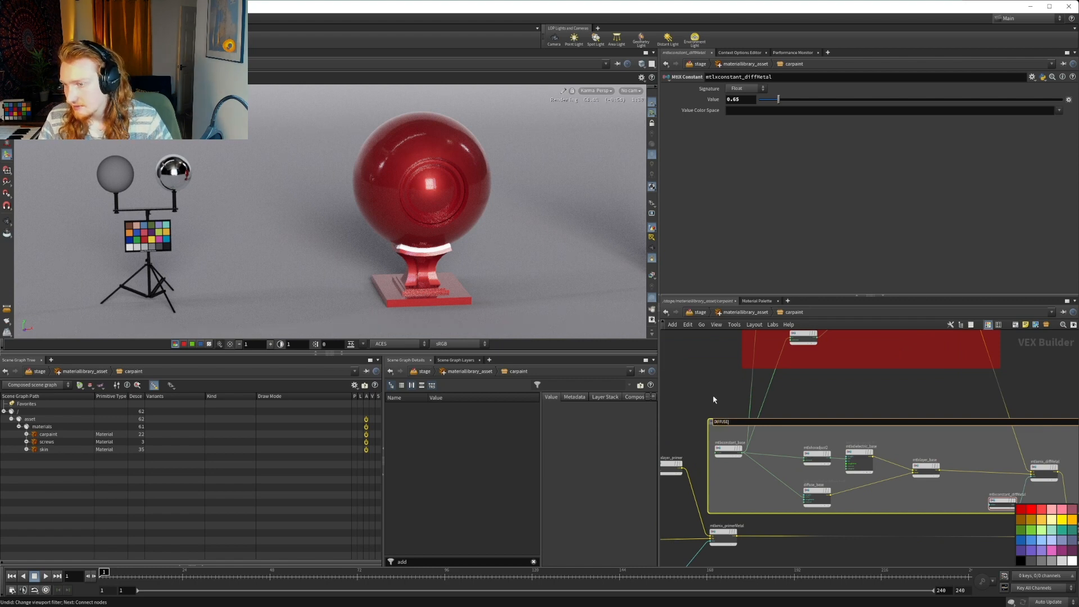
pyautogui.press('Return')
pyautogui.click(1021, 509)
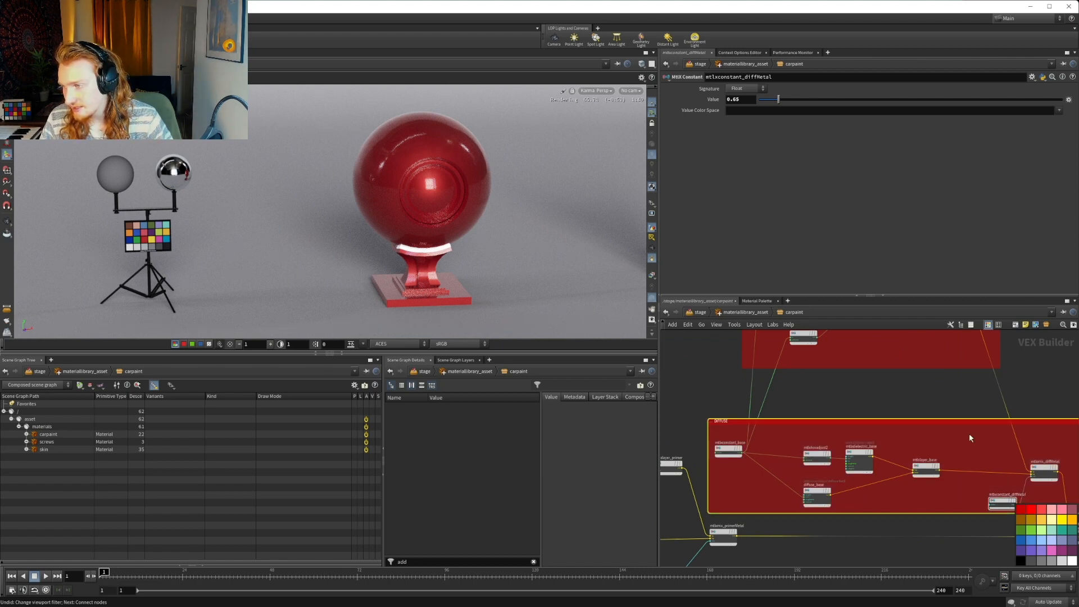
# Move the mix node fed by mtlxconstant_diffMetal out of the DIFFUSE box, just past its right edge
pyautogui.moveTo(905, 364); pyautogui.dragTo(824, 364, button='middle')
pyautogui.moveTo(1040, 412); pyautogui.dragTo(850, 406, button='middle')
pyautogui.scroll(-2, 835, 463)
pyautogui.moveTo(1046, 485); pyautogui.dragTo(884, 430, button='middle')
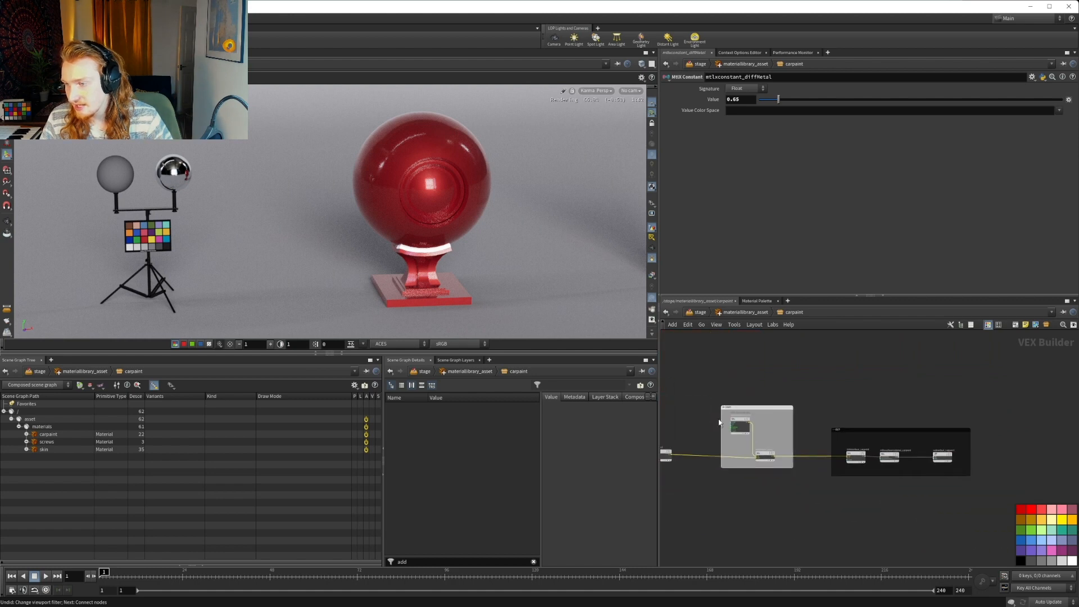
pyautogui.scroll(-2, 880, 430)
pyautogui.moveTo(709, 418); pyautogui.dragTo(757, 417)
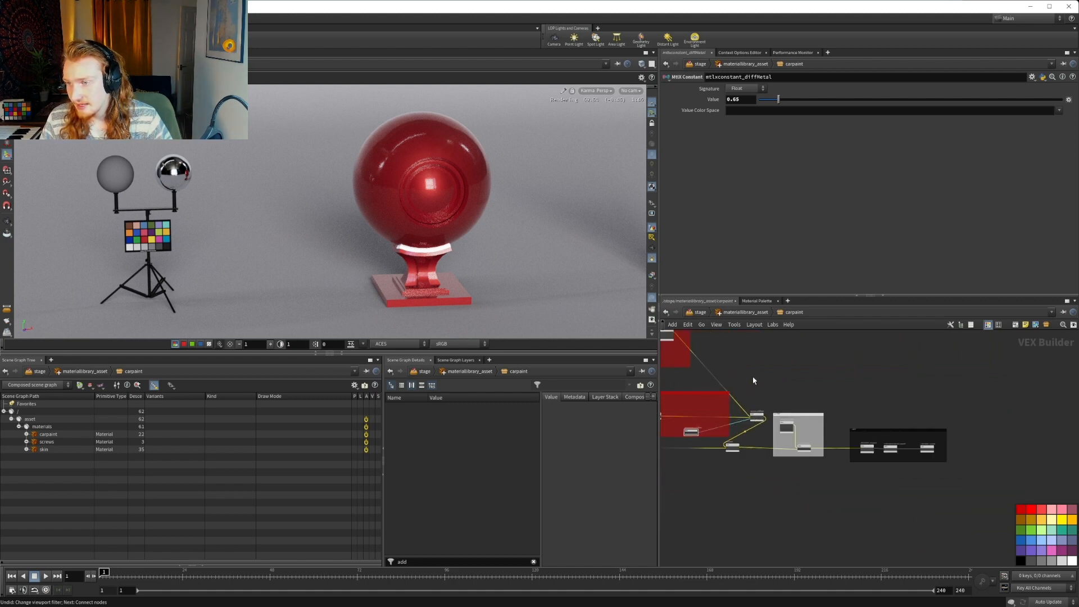
# Shift the COAT and OUT boxes and mtlxmix1 to the right, spacing them out from the diffuse/metallic mix node
pyautogui.scroll(2, 754, 381)
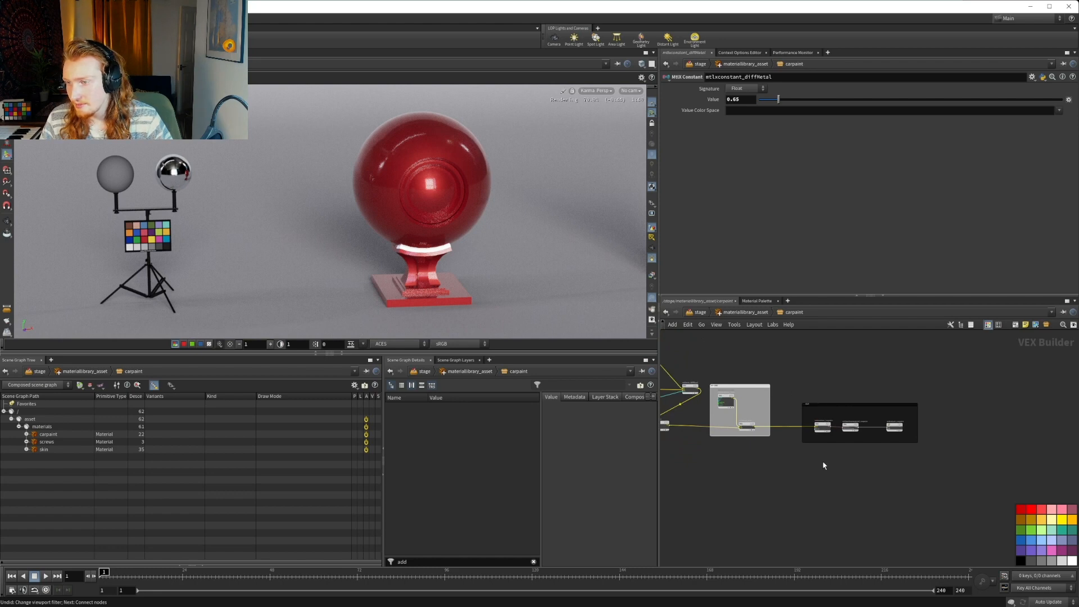
pyautogui.moveTo(957, 488); pyautogui.dragTo(902, 383)
pyautogui.moveTo(821, 381); pyautogui.dragTo(889, 380, button='middle')
pyautogui.moveTo(726, 425); pyautogui.dragTo(867, 425)
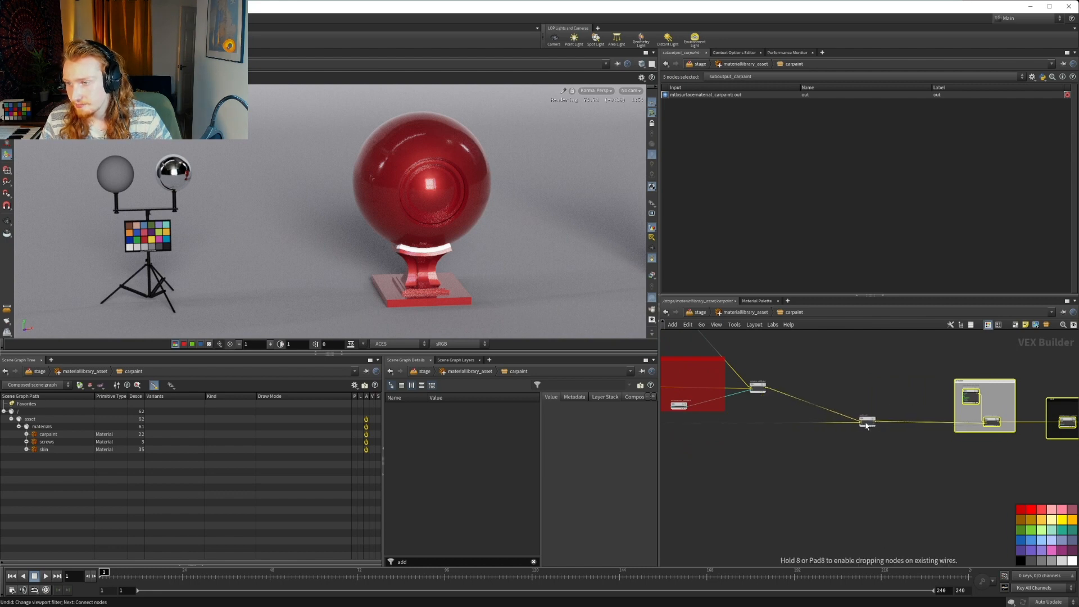
pyautogui.moveTo(759, 389); pyautogui.dragTo(772, 367)
# Move the primer and metal nodes together with mtlxmix_primerMetal left, clear of the DIFFUSE box
pyautogui.scroll(-3, 767, 401)
pyautogui.moveTo(768, 402); pyautogui.dragTo(1072, 431, button='middle')
pyautogui.click(855, 425)
pyautogui.moveTo(755, 379); pyautogui.dragTo(892, 488)
pyautogui.scroll(5, 900, 429)
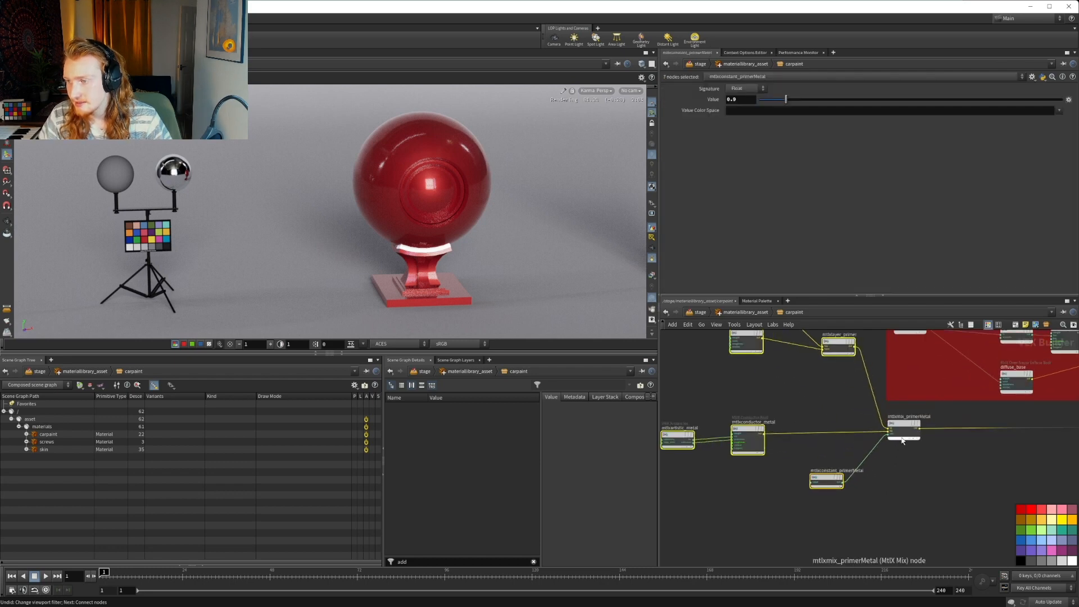
pyautogui.moveTo(900, 429); pyautogui.dragTo(771, 426)
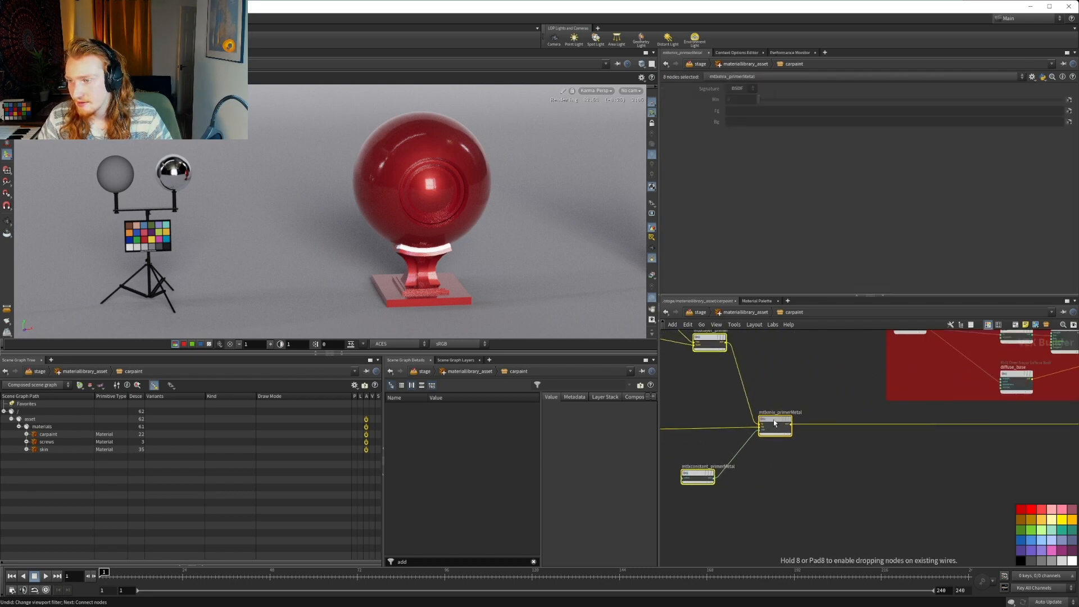
pyautogui.click(820, 487)
pyautogui.press('l')
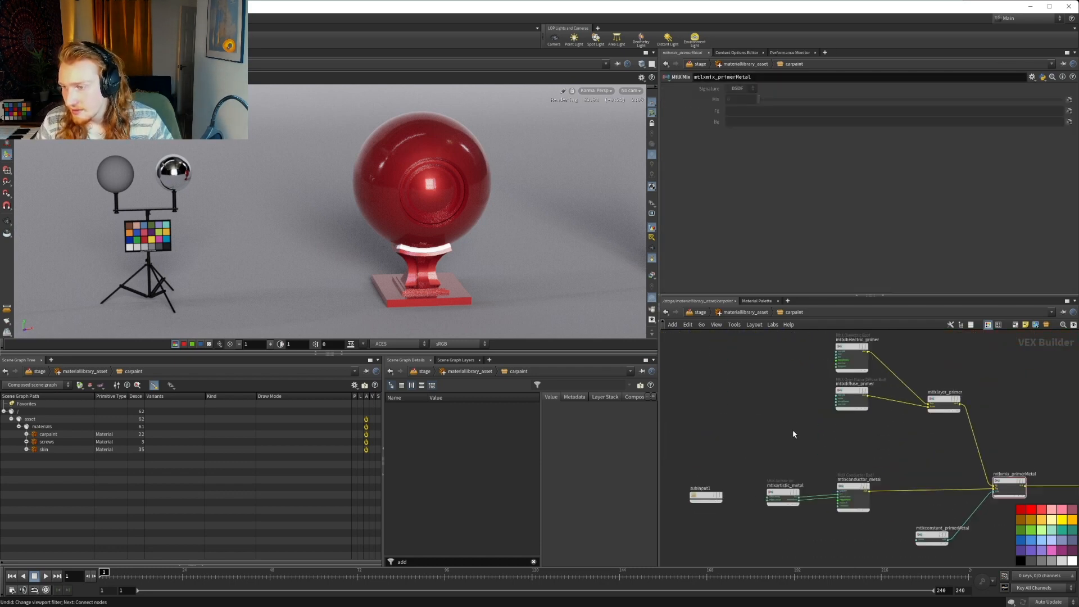
pyautogui.scroll(-2, 753, 427)
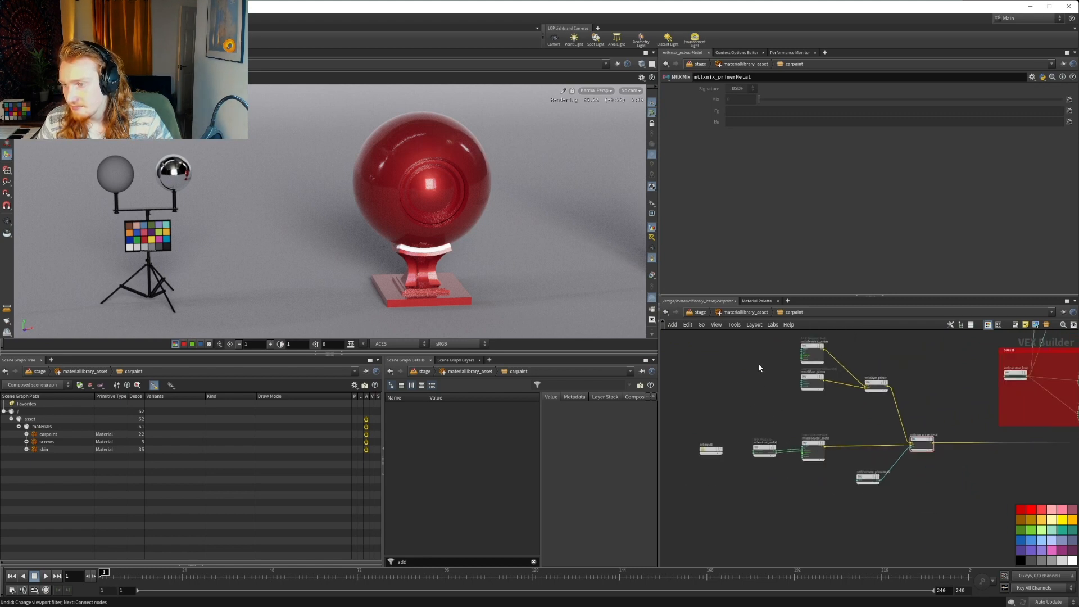
pyautogui.scroll(-2, 683, 407)
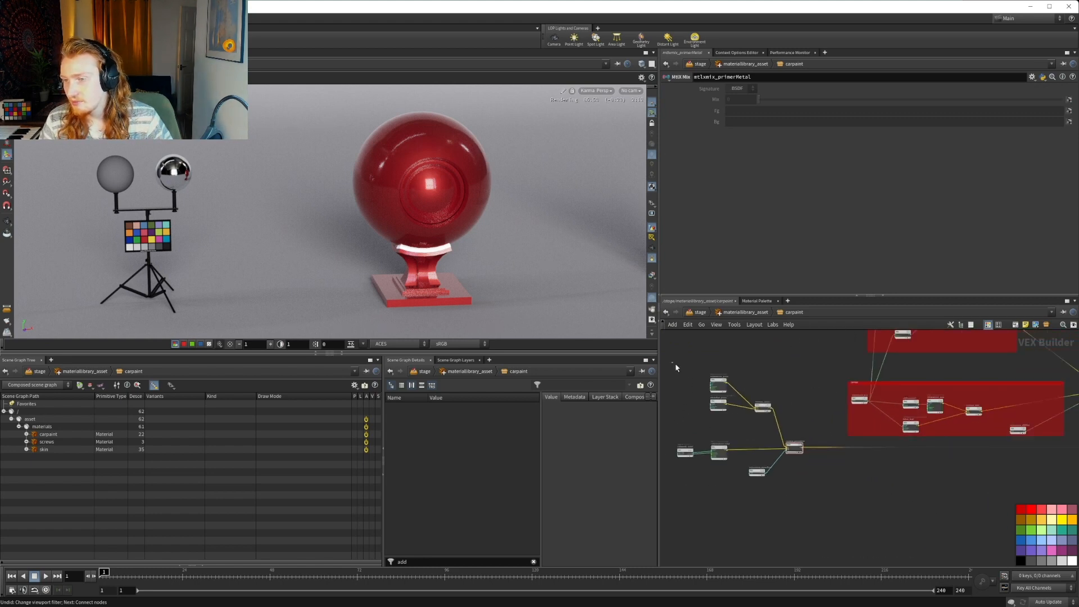
# Enclose the primer and metal nodes and mtlxmix_primerMetal in a new network box, enlarged for extra margin
pyautogui.moveTo(676, 368); pyautogui.dragTo(816, 503)
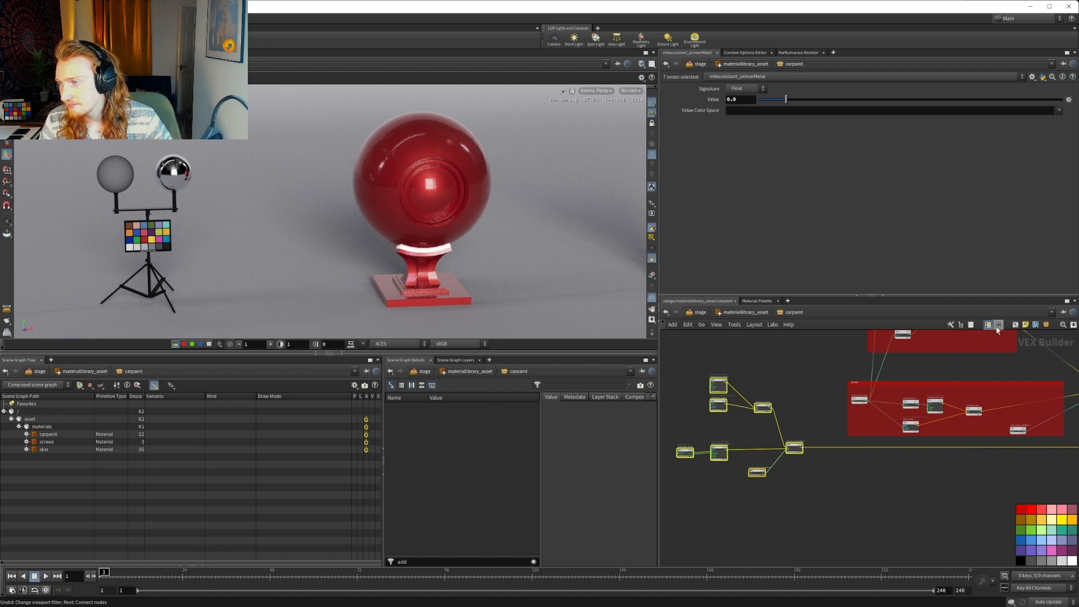
pyautogui.click(1015, 326)
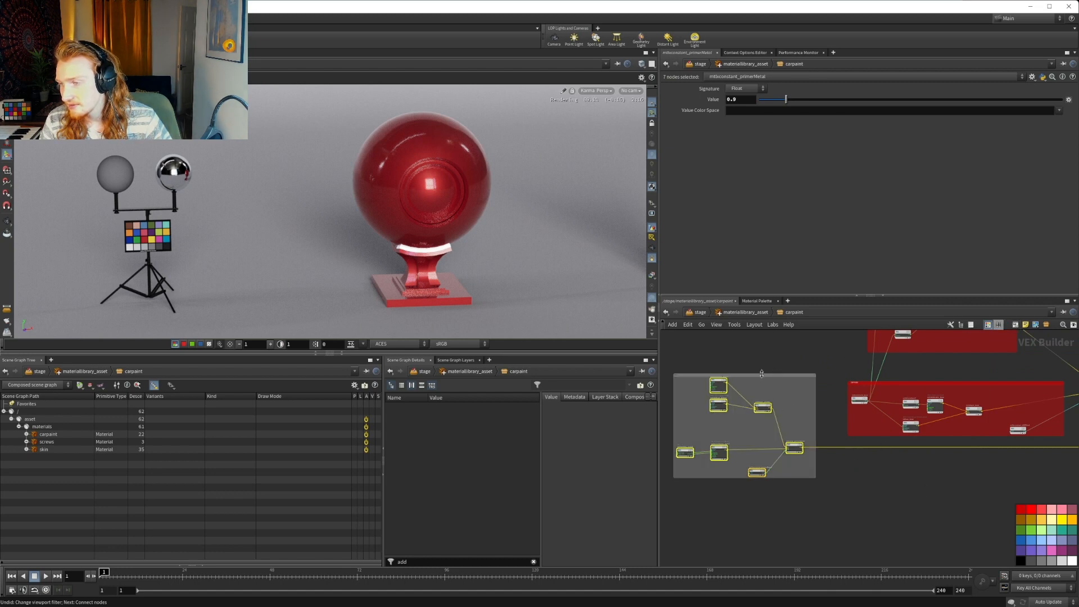
pyautogui.moveTo(830, 396); pyautogui.dragTo(782, 387, button='middle')
pyautogui.scroll(-4, 782, 388)
pyautogui.moveTo(850, 441); pyautogui.dragTo(905, 460, button='middle')
pyautogui.scroll(4, 794, 403)
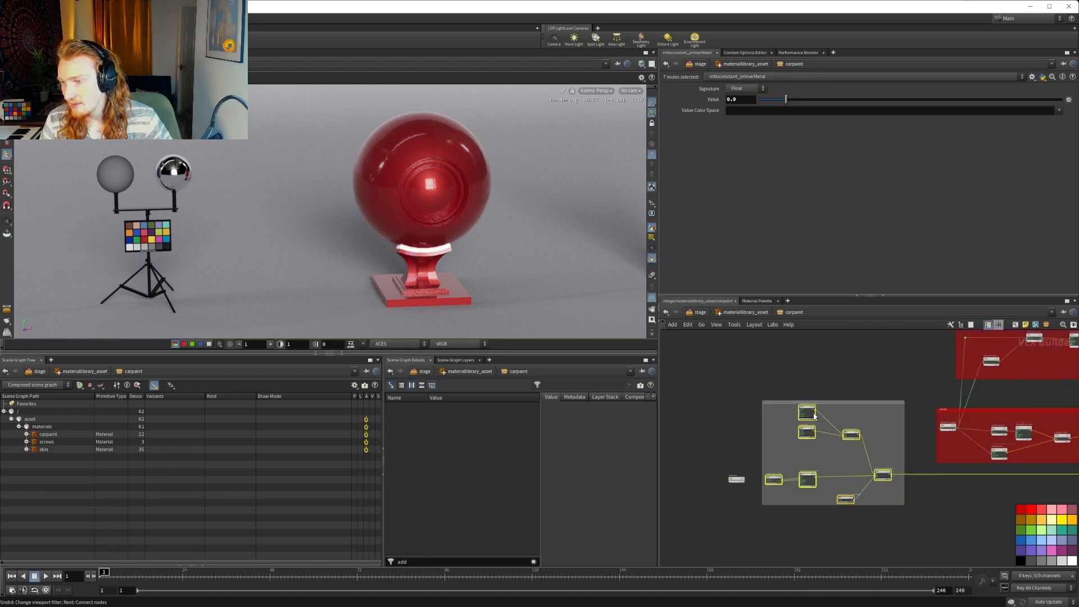
pyautogui.scroll(2, 814, 416)
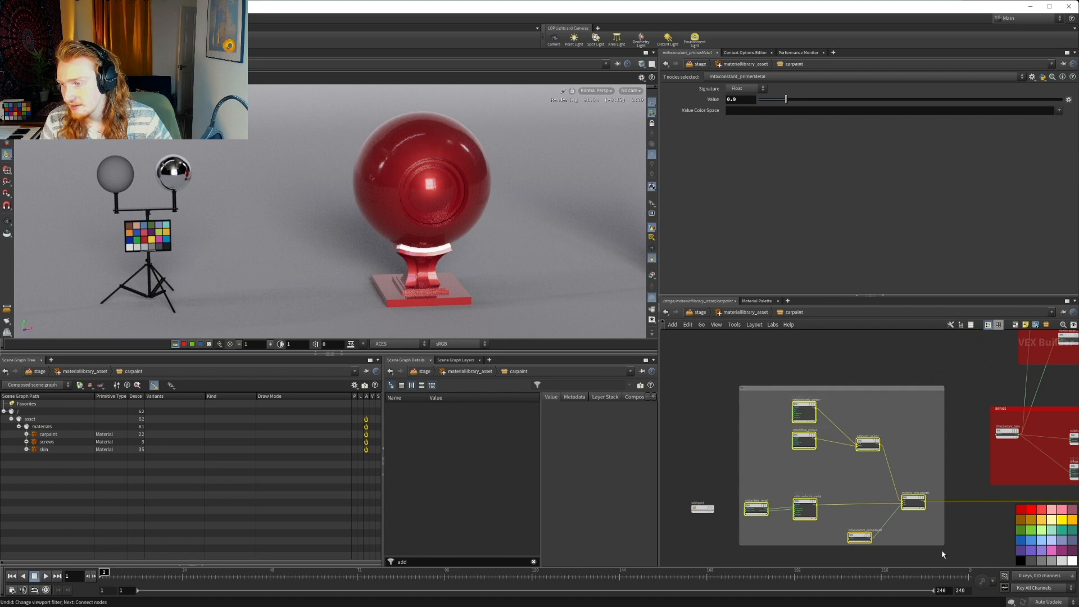
pyautogui.moveTo(942, 545); pyautogui.dragTo(952, 556)
# Give the network box around the primer and metal nodes a title
pyautogui.doubleClick(747, 389)
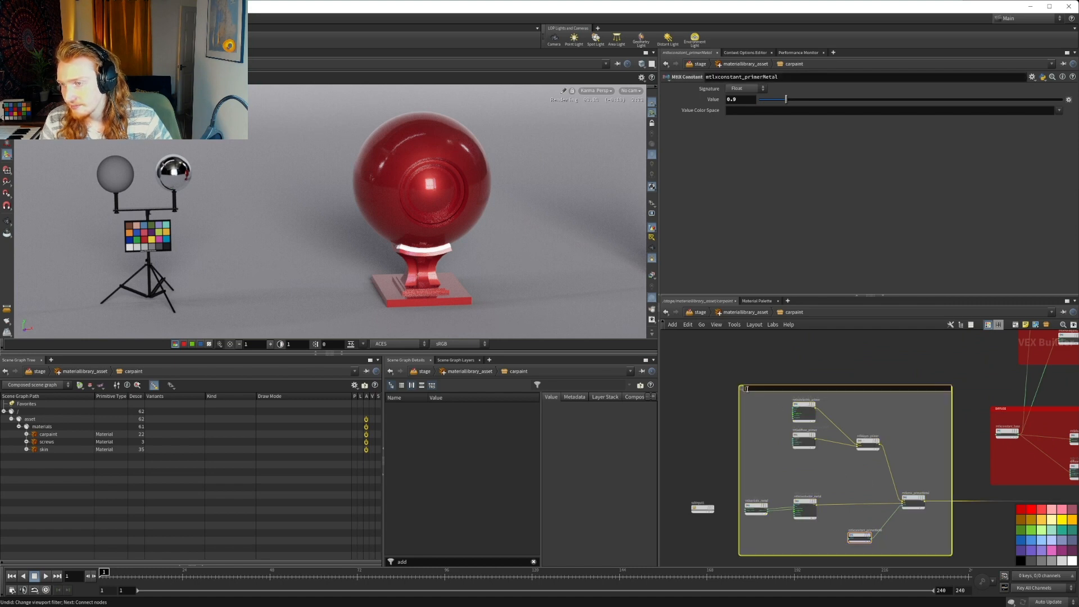
pyautogui.press('Return')
pyautogui.click(767, 369)
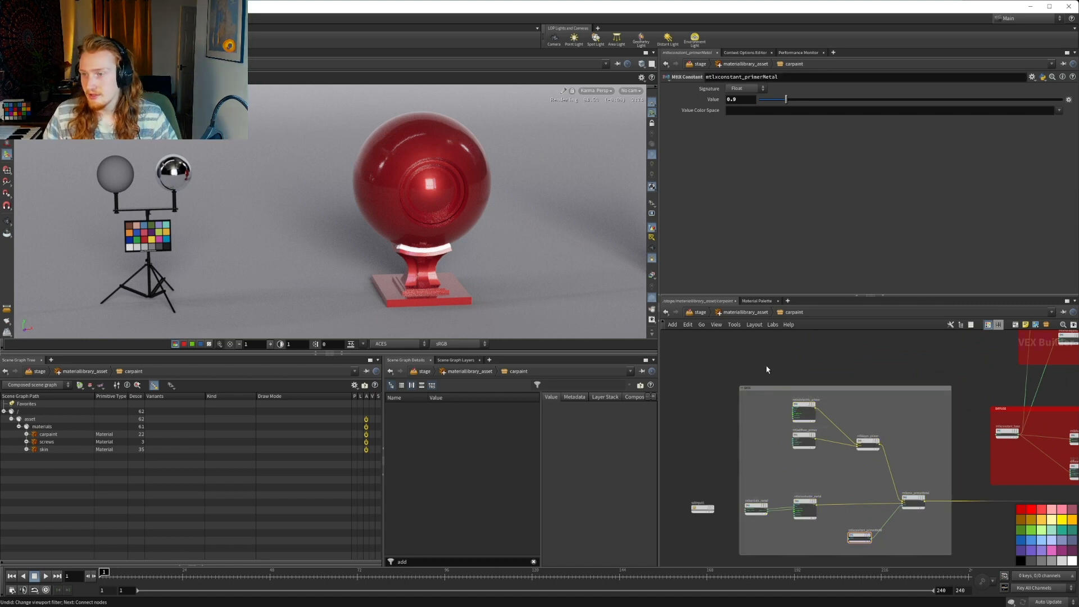
# Review the carpaint network from the primer box through the METALLIC and DIFFUSE boxes to COAT and OUT
pyautogui.scroll(-5, 768, 368)
pyautogui.moveTo(948, 459); pyautogui.dragTo(866, 397, button='middle')
pyautogui.moveTo(998, 419); pyautogui.dragTo(901, 422, button='middle')
pyautogui.scroll(8, 913, 408)
pyautogui.scroll(-2, 929, 413)
pyautogui.moveTo(985, 423); pyautogui.dragTo(1077, 441, button='middle')
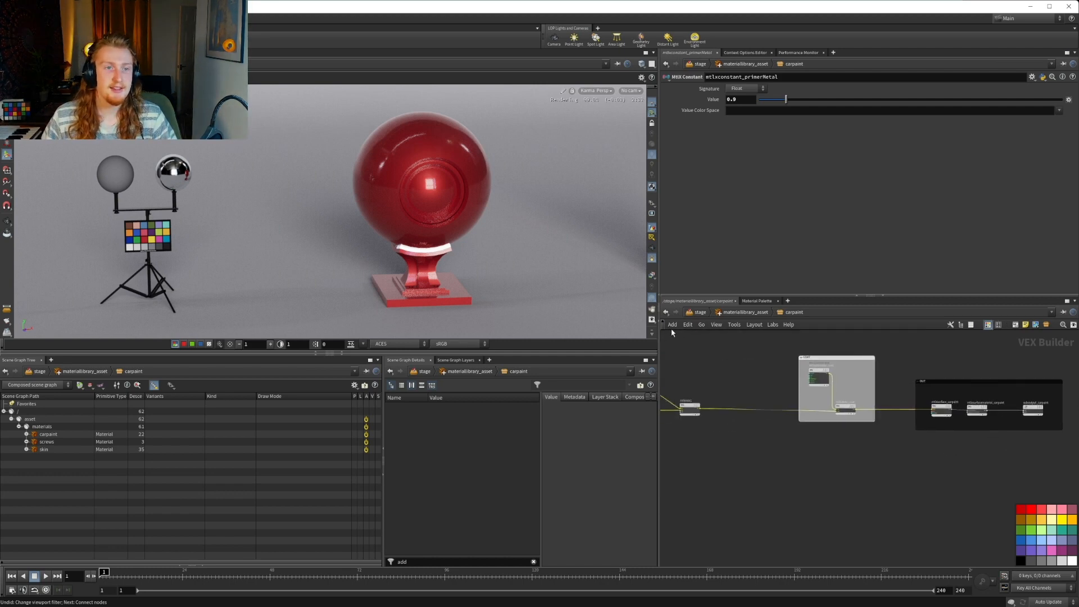
pyautogui.moveTo(768, 447); pyautogui.dragTo(1019, 482, button='middle')
pyautogui.moveTo(958, 428); pyautogui.dragTo(1057, 438, button='middle')
pyautogui.moveTo(770, 390); pyautogui.dragTo(733, 359, button='middle')
pyautogui.moveTo(860, 497); pyautogui.dragTo(803, 454, button='middle')
pyautogui.moveTo(922, 503); pyautogui.dragTo(993, 489, button='middle')
pyautogui.scroll(-4, 867, 499)
# Hide the color palette, go up to materiallibrary_asset and open the parameter interface editor for the carpaint subnetwork
pyautogui.click(987, 325)
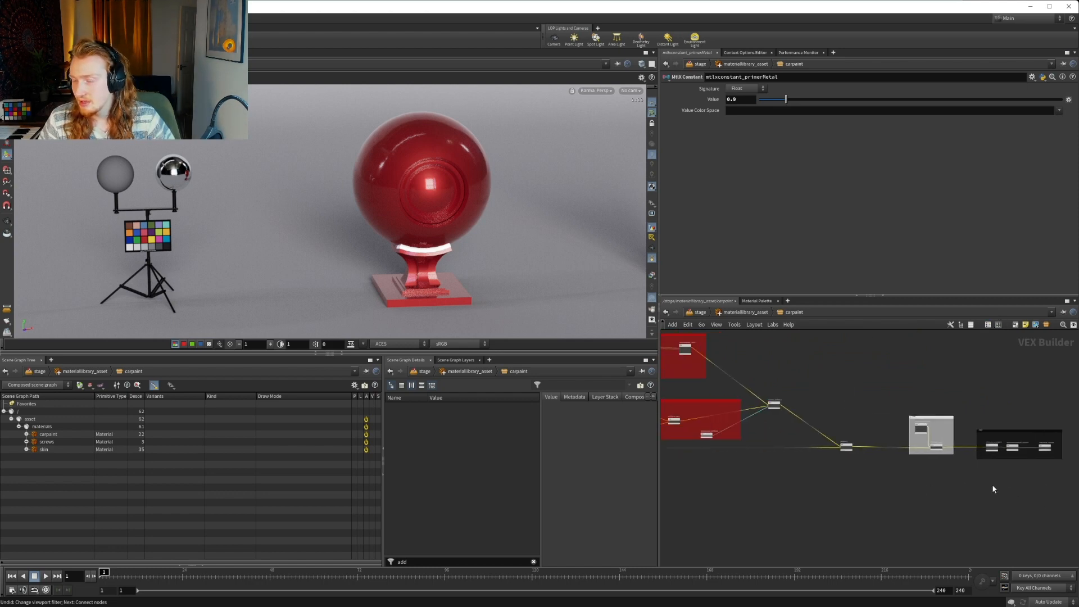
pyautogui.moveTo(833, 493)
pyautogui.mouseDown(button='middle')
pyautogui.moveTo(973, 491)
pyautogui.moveTo(952, 493)
pyautogui.mouseUp(button='middle')
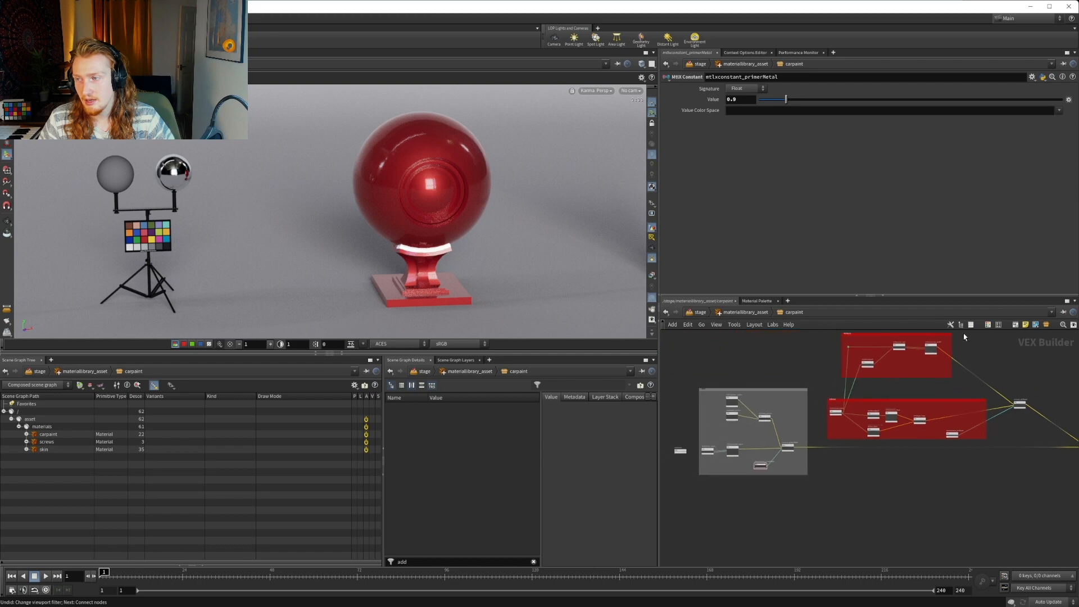
pyautogui.click(746, 313)
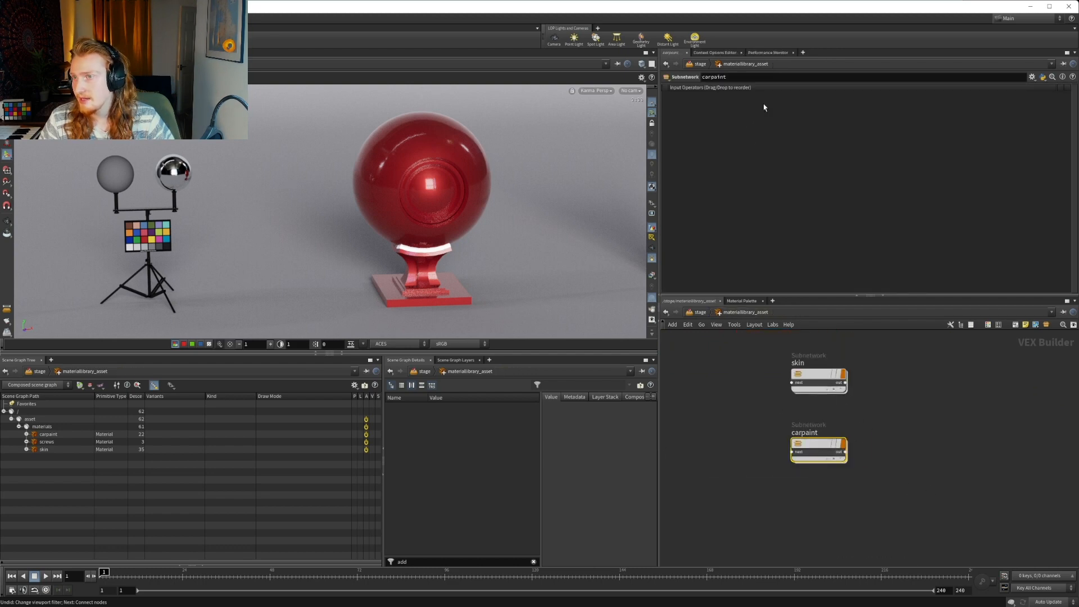
pyautogui.click(1032, 76)
pyautogui.click(968, 92)
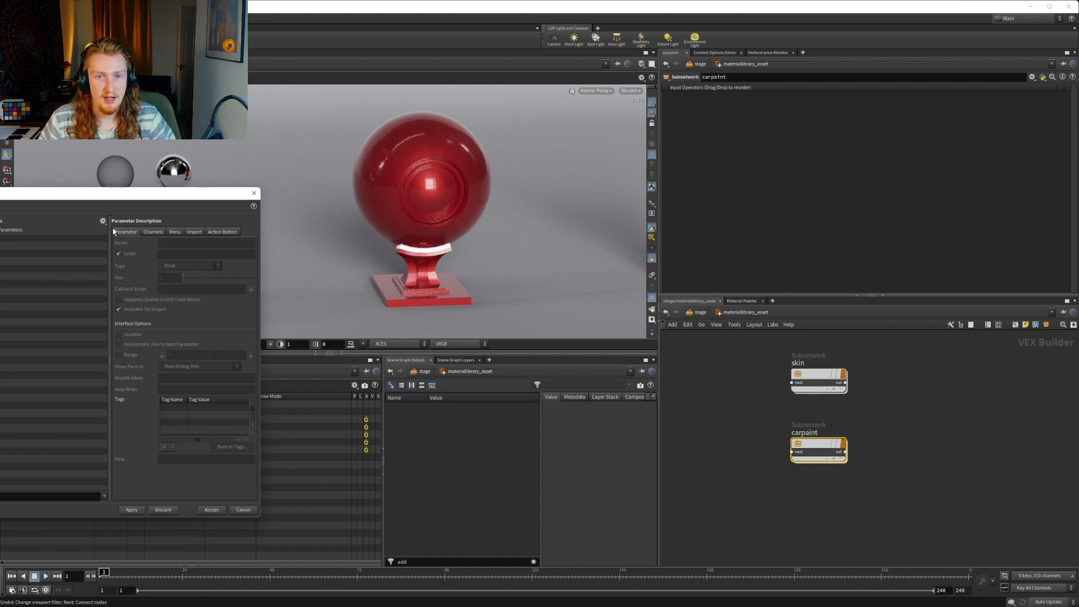
pyautogui.click(103, 220)
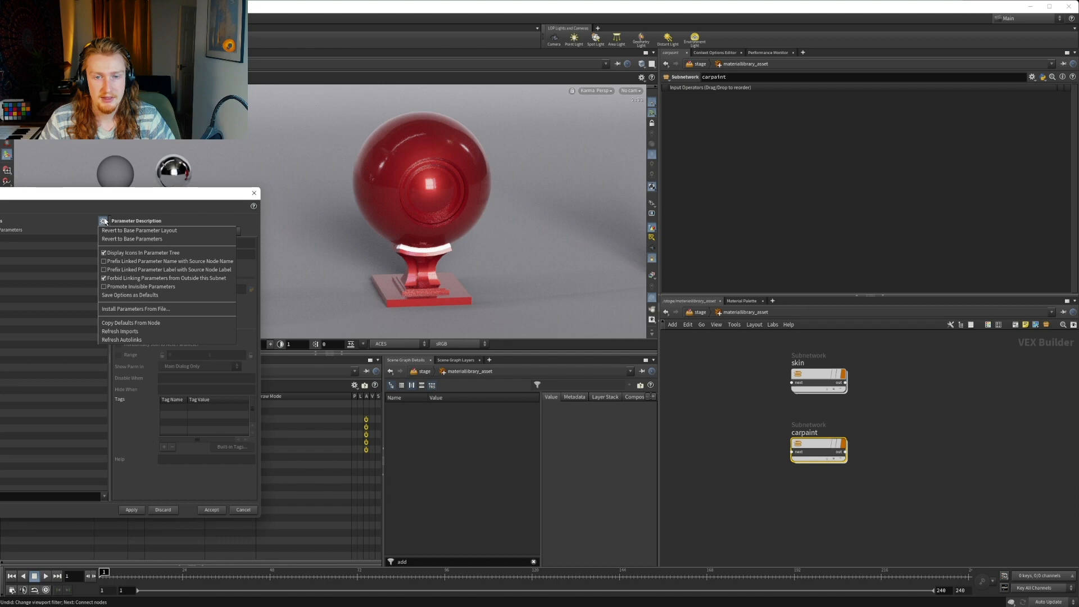
pyautogui.click(100, 223)
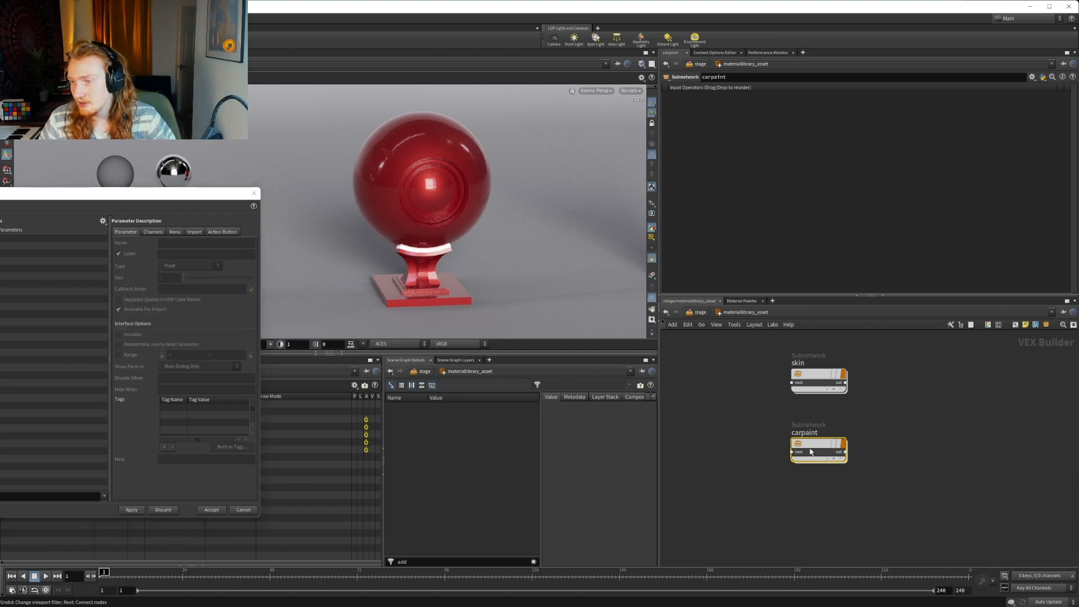
# Enter the carpaint subnetwork and rename the mtlxmix1 node as mtlxmix_colorPrimer
pyautogui.doubleClick(813, 443)
pyautogui.scroll(-3, 798, 454)
pyautogui.scroll(10, 964, 462)
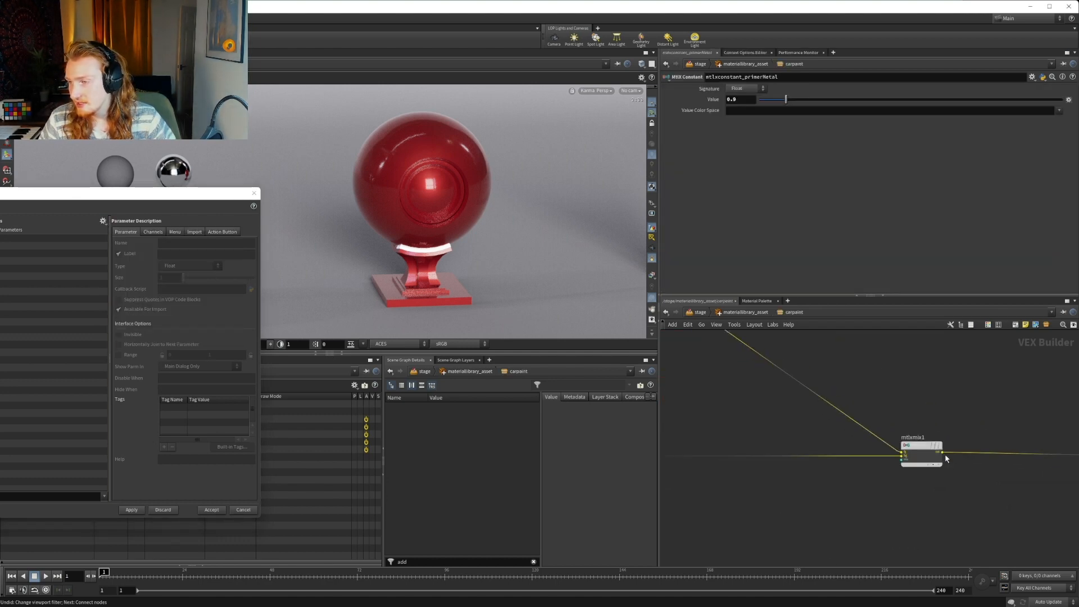
pyautogui.scroll(-4, 913, 413)
pyautogui.moveTo(678, 334); pyautogui.dragTo(813, 398, button='middle')
pyautogui.moveTo(854, 459)
pyautogui.mouseDown(button='middle')
pyautogui.moveTo(927, 455)
pyautogui.moveTo(929, 421)
pyautogui.moveTo(956, 415)
pyautogui.moveTo(741, 437)
pyautogui.mouseUp(button='middle')
pyautogui.scroll(-3, 946, 428)
pyautogui.moveTo(999, 441); pyautogui.dragTo(965, 460, button='middle')
pyautogui.scroll(4, 899, 463)
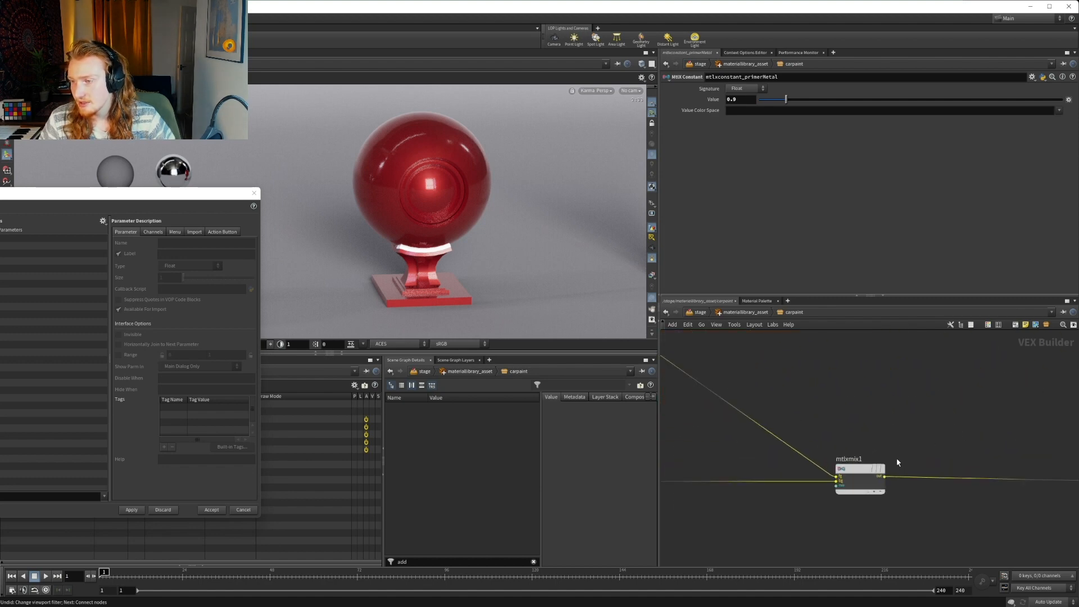
pyautogui.click(856, 458)
pyautogui.press('BackSpace')
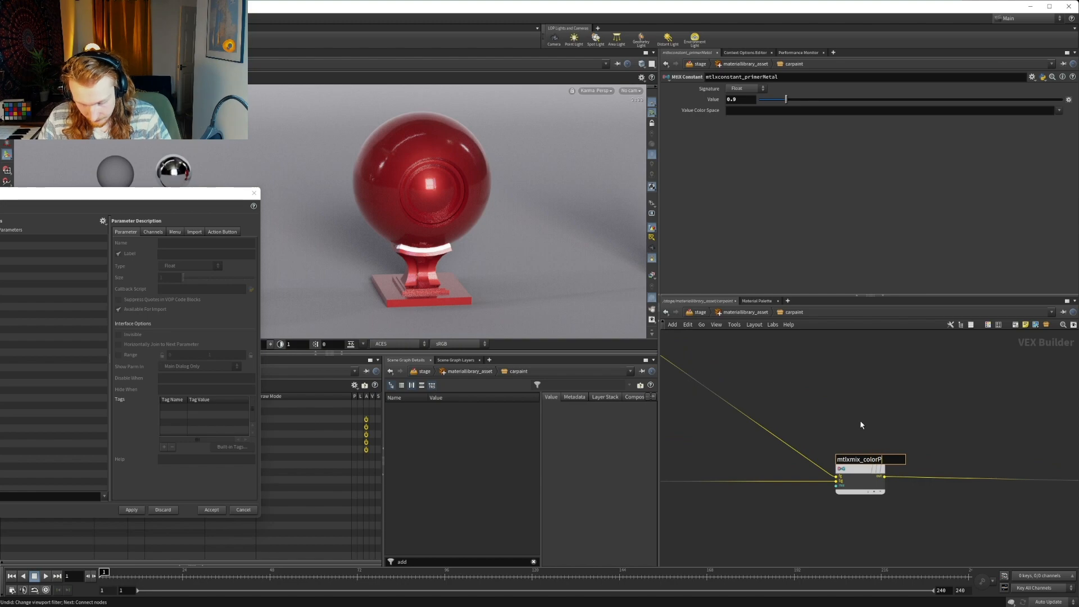
pyautogui.press('Return')
# Rename the mtlxhsvadjust2 node in the DIFFUSE box as mtlxhsvadjust_base
pyautogui.scroll(-3, 885, 416)
pyautogui.moveTo(759, 410); pyautogui.dragTo(905, 488, button='middle')
pyautogui.scroll(4, 882, 430)
pyautogui.click(883, 429)
pyautogui.press('Escape')
pyautogui.moveTo(857, 525); pyautogui.dragTo(1004, 446, button='middle')
pyautogui.moveTo(871, 520); pyautogui.dragTo(958, 381, button='middle')
pyautogui.moveTo(845, 454); pyautogui.dragTo(945, 496, button='middle')
pyautogui.scroll(-5, 945, 496)
pyautogui.scroll(3, 787, 428)
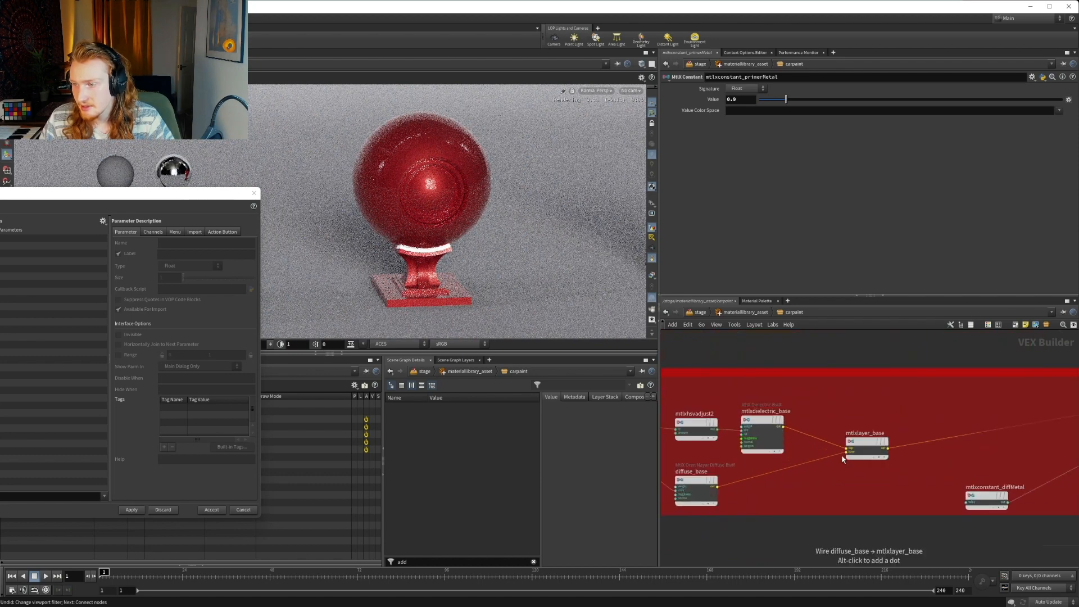
pyautogui.scroll(-3, 868, 441)
pyautogui.moveTo(840, 507); pyautogui.dragTo(913, 474, button='middle')
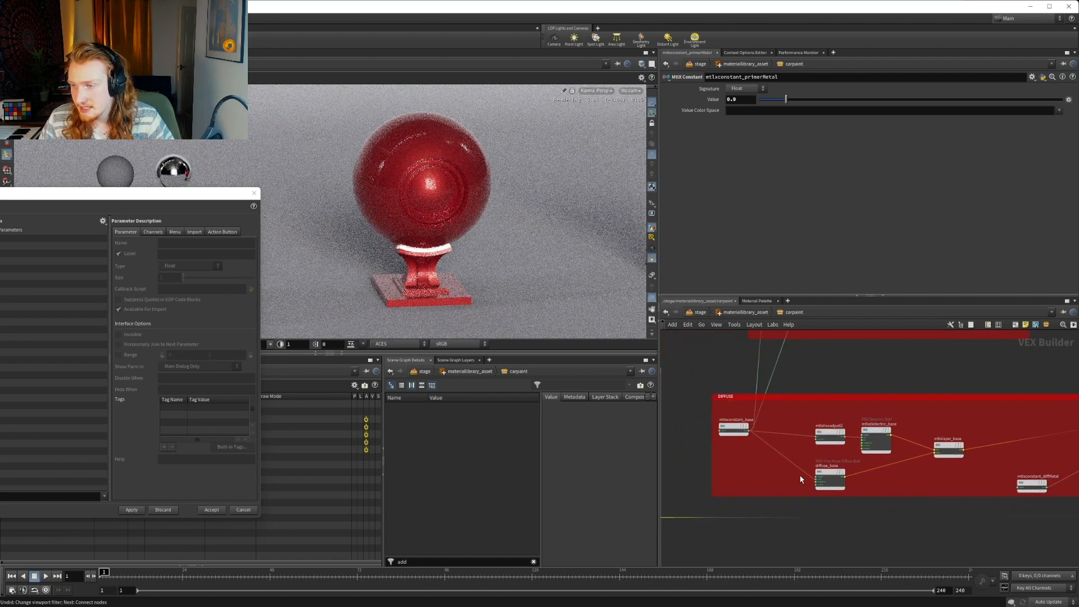
pyautogui.scroll(4, 828, 430)
pyautogui.doubleClick(861, 422)
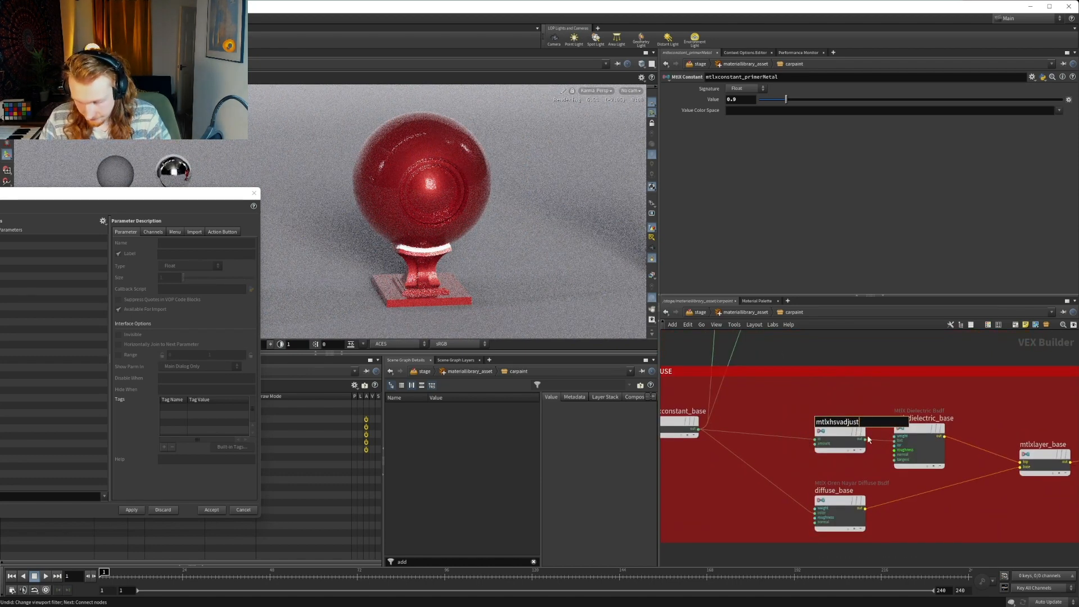
pyautogui.press('Return')
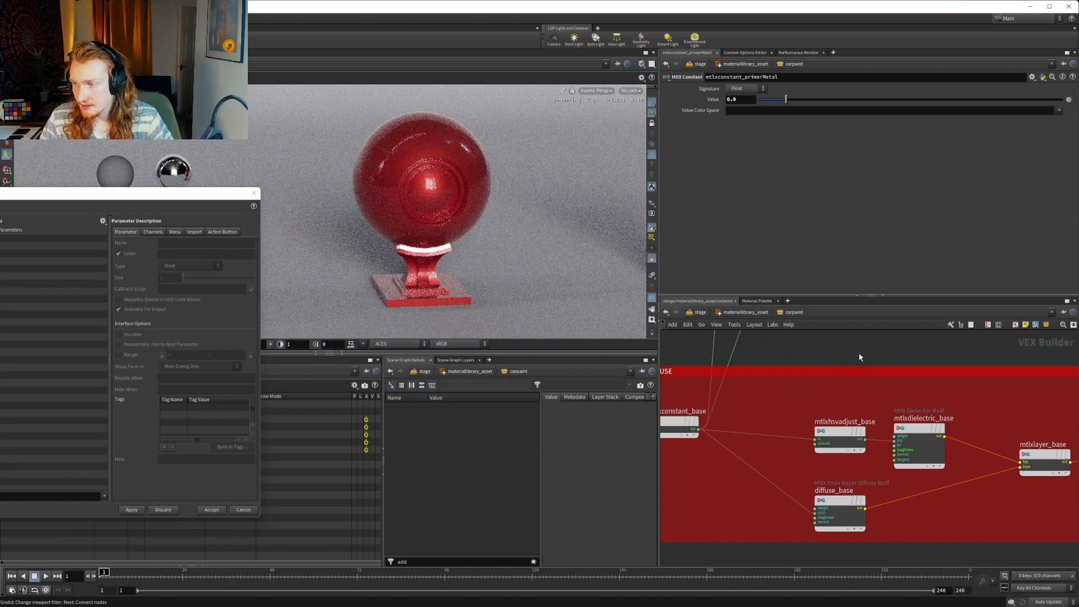
# In the METALLIC box, rename mtlxhsvadjust1 as mtlxhsvadjust_ and mtlxconductor_bsdf1 as mtlxconductor_metallic
pyautogui.moveTo(827, 336); pyautogui.dragTo(891, 460, button='middle')
pyautogui.moveTo(928, 423); pyautogui.dragTo(889, 509, button='middle')
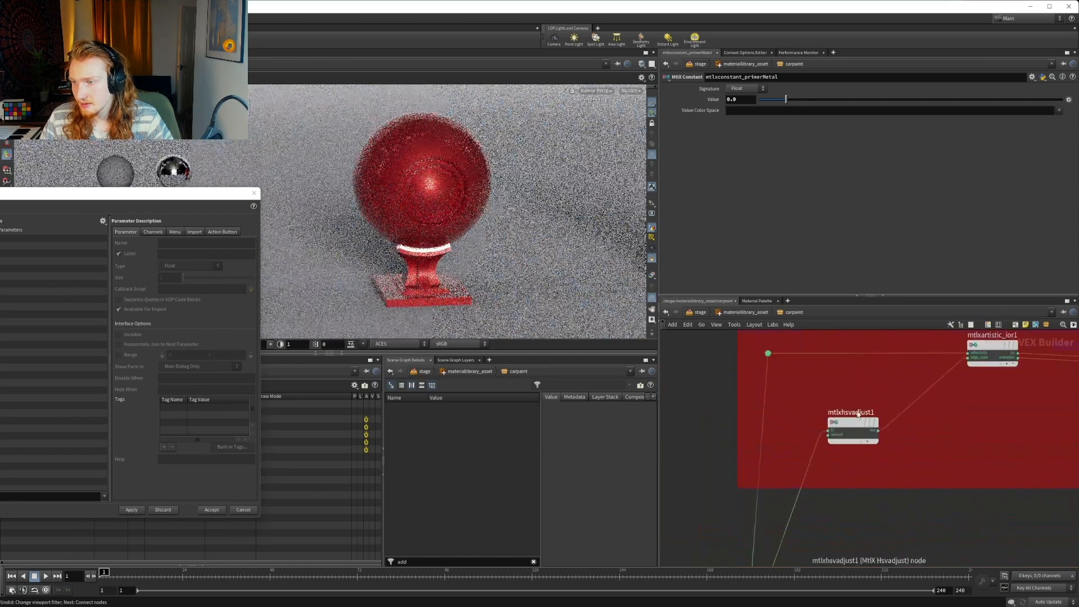
pyautogui.doubleClick(875, 413)
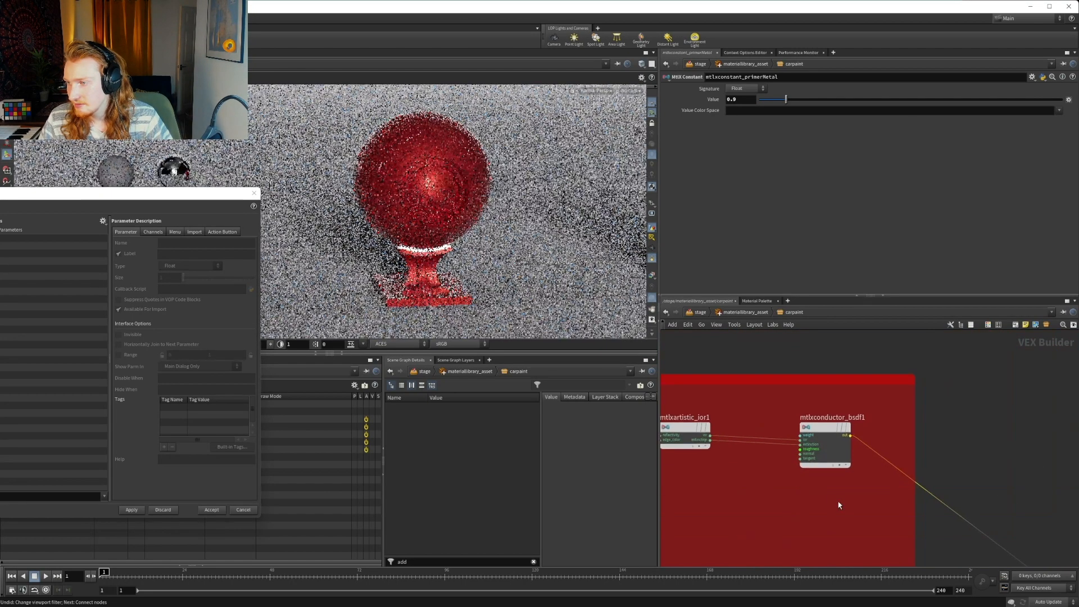
pyautogui.press('BackSpace')
pyautogui.press('BackSpace')
pyautogui.press('BackSpace')
pyautogui.press('BackSpace')
pyautogui.press('BackSpace')
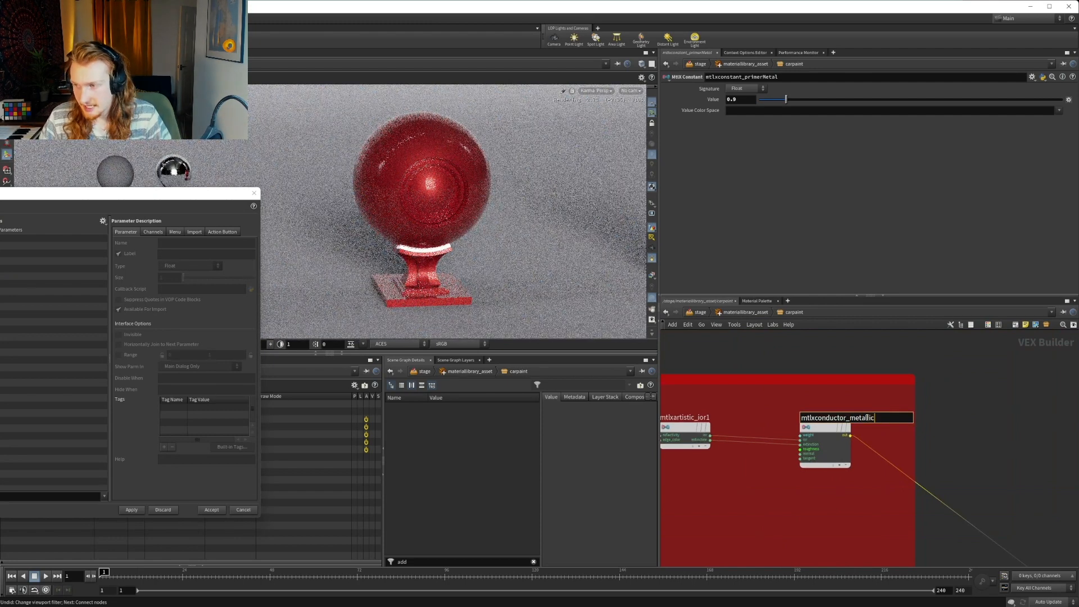
pyautogui.press('Return')
# Rename the mtlxartistic_ior1 node in the METALLIC box as mtlxartistic_ior_metallic
pyautogui.moveTo(745, 419); pyautogui.dragTo(941, 415, button='middle')
pyautogui.click(897, 413)
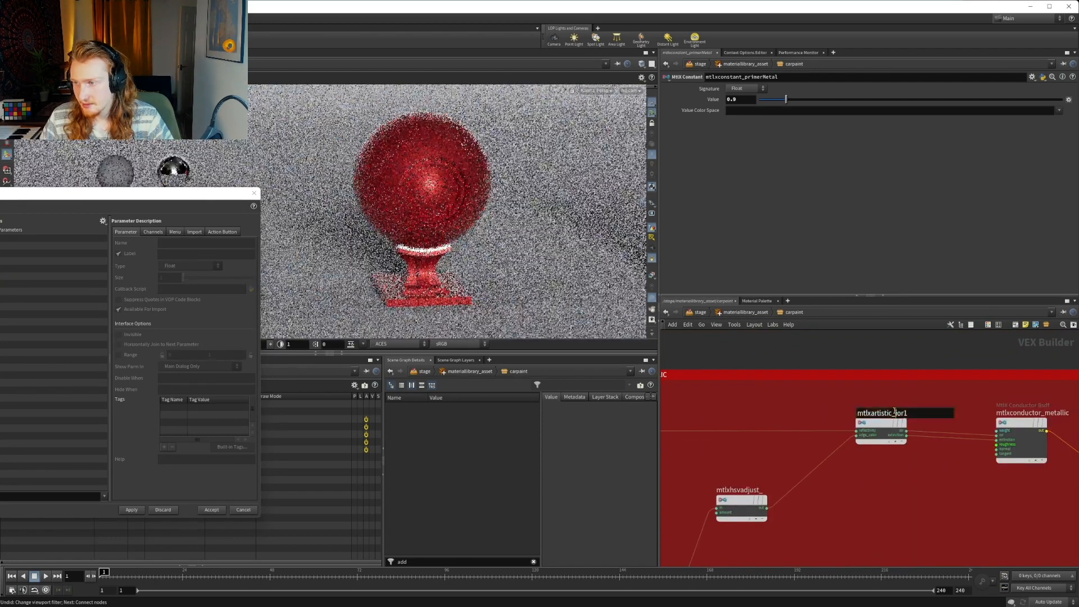
pyautogui.press('BackSpace')
pyautogui.write('_meta')
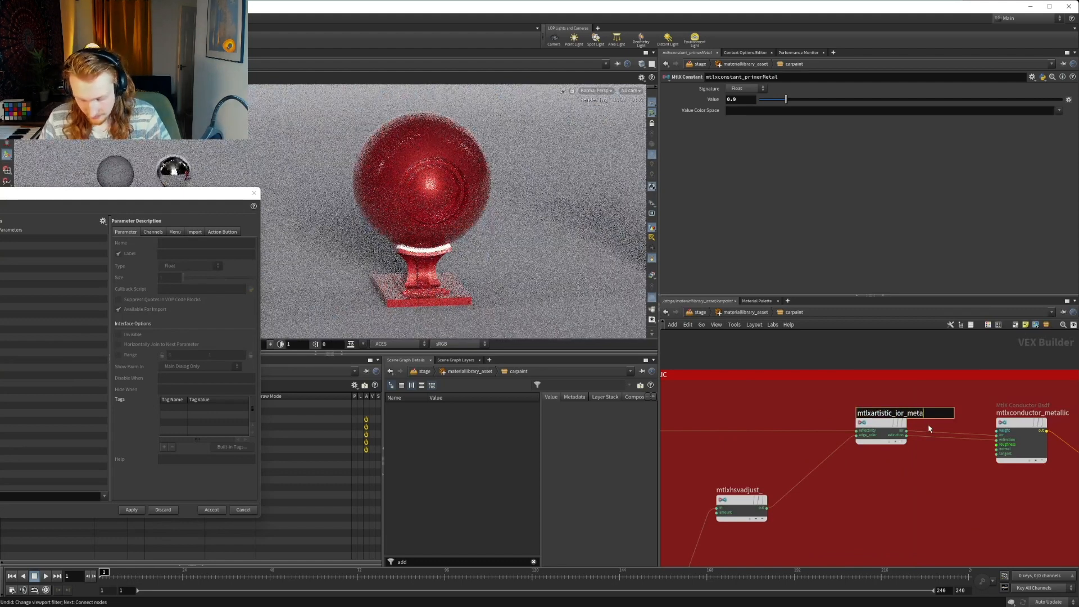
pyautogui.write('llic')
pyautogui.press('Return')
# Complete the name of the METALLIC box's HSV adjust node as mtlxhsvadjust_metallic
pyautogui.click(755, 490)
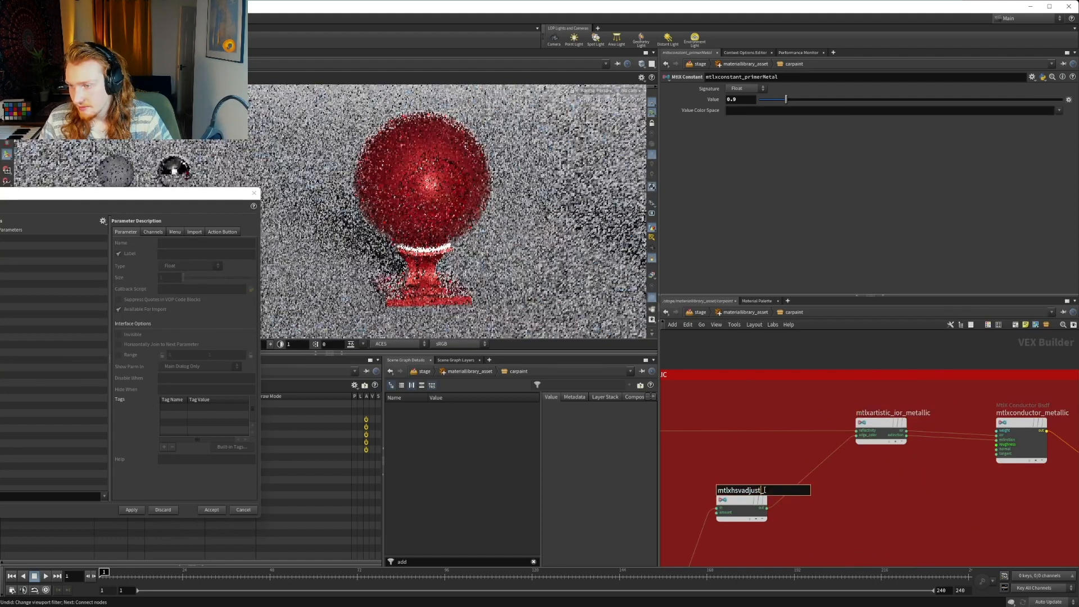
pyautogui.press('BackSpace')
pyautogui.press('BackSpace')
pyautogui.write('t_metallic')
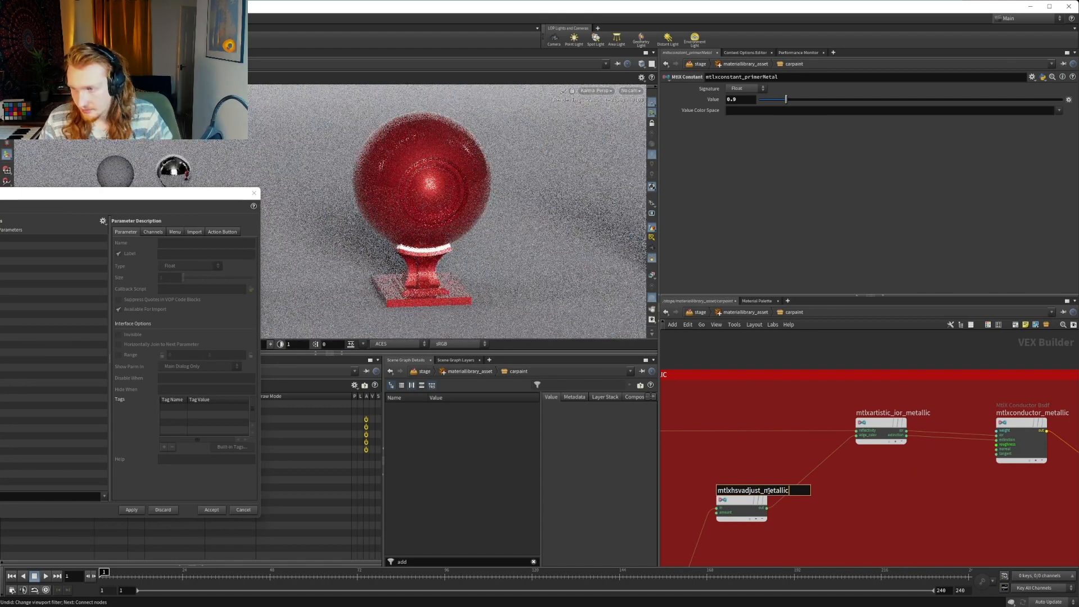
pyautogui.press('Return')
# Rename the mtlxconstant_diffMetal node in the DIFFUSE box as mtlxconstant_baseMetal
pyautogui.scroll(-6, 860, 504)
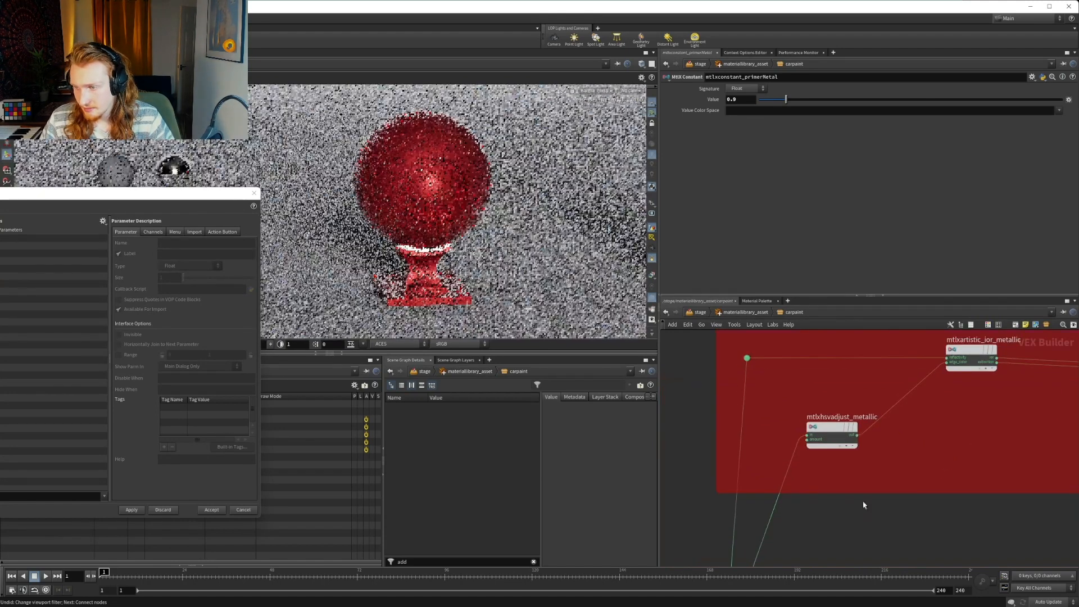
pyautogui.moveTo(796, 418); pyautogui.dragTo(807, 398, button='middle')
pyautogui.scroll(3, 831, 450)
pyautogui.scroll(-6, 814, 440)
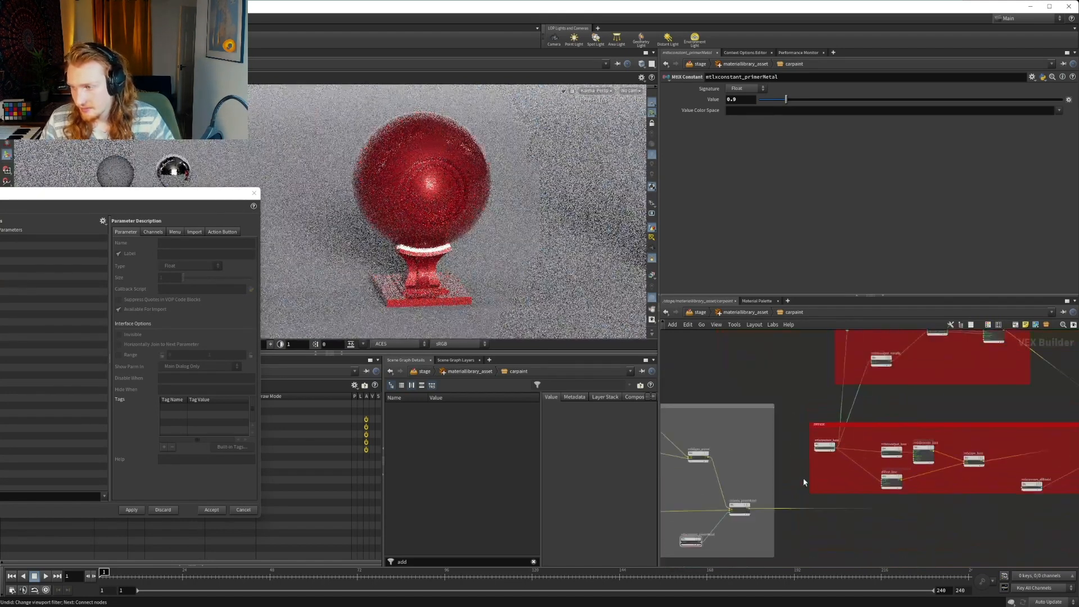
pyautogui.moveTo(1029, 553); pyautogui.dragTo(851, 515, button='middle')
pyautogui.scroll(4, 969, 402)
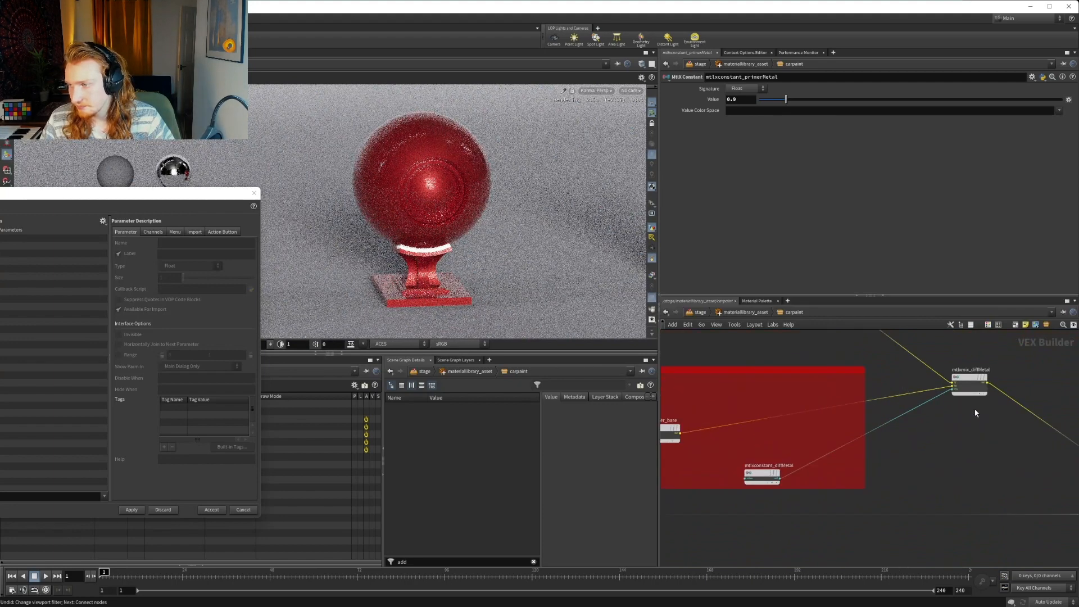
pyautogui.scroll(2, 910, 431)
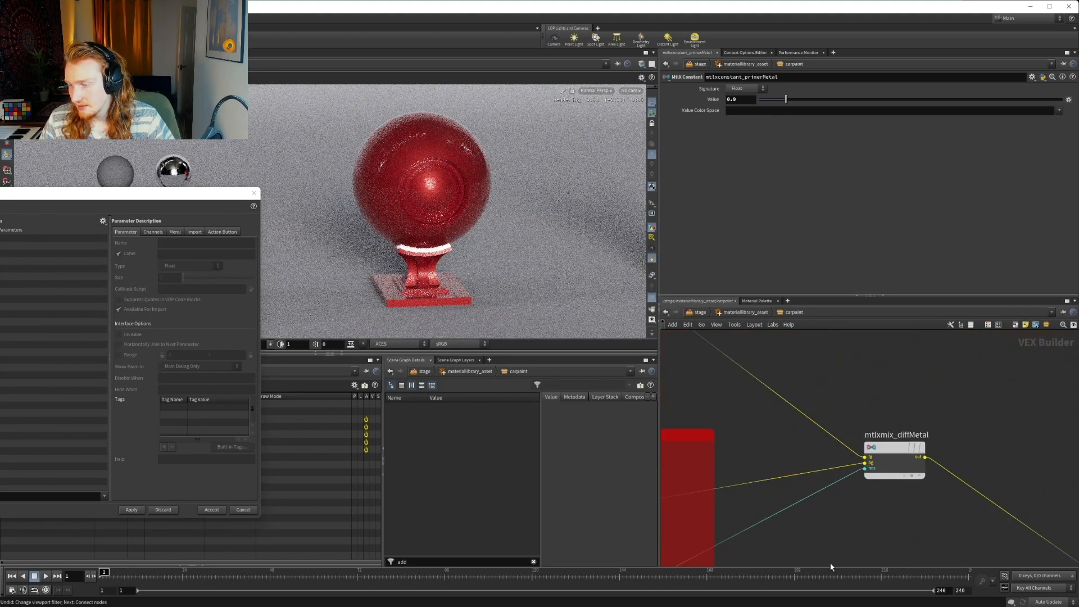
pyautogui.moveTo(878, 537); pyautogui.dragTo(1036, 474, button='middle')
pyautogui.scroll(-3, 783, 470)
pyautogui.moveTo(783, 470); pyautogui.dragTo(918, 445, button='middle')
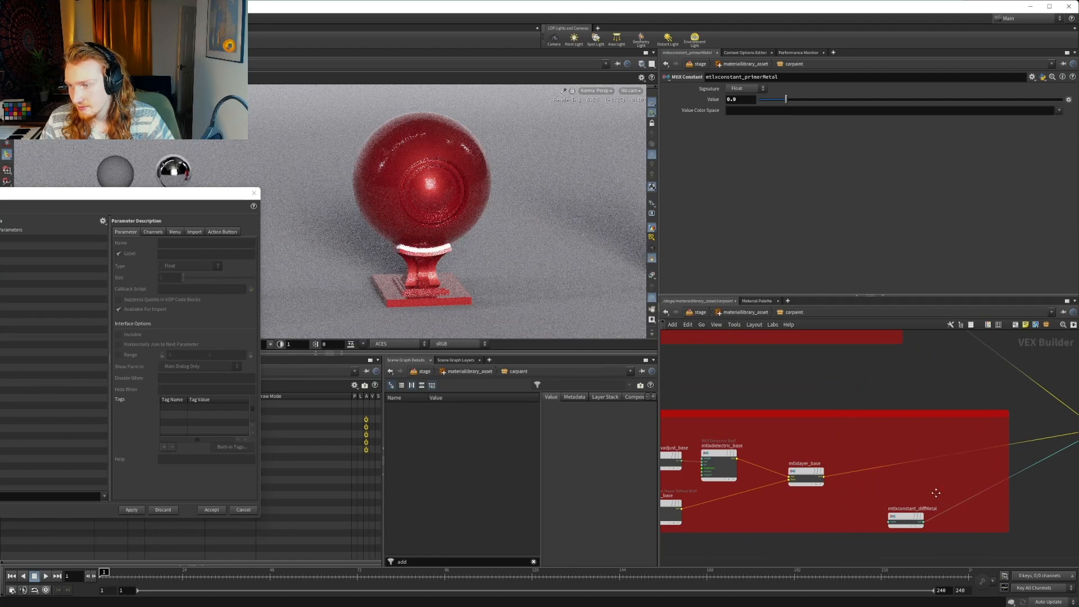
pyautogui.scroll(3, 935, 493)
pyautogui.doubleClick(902, 496)
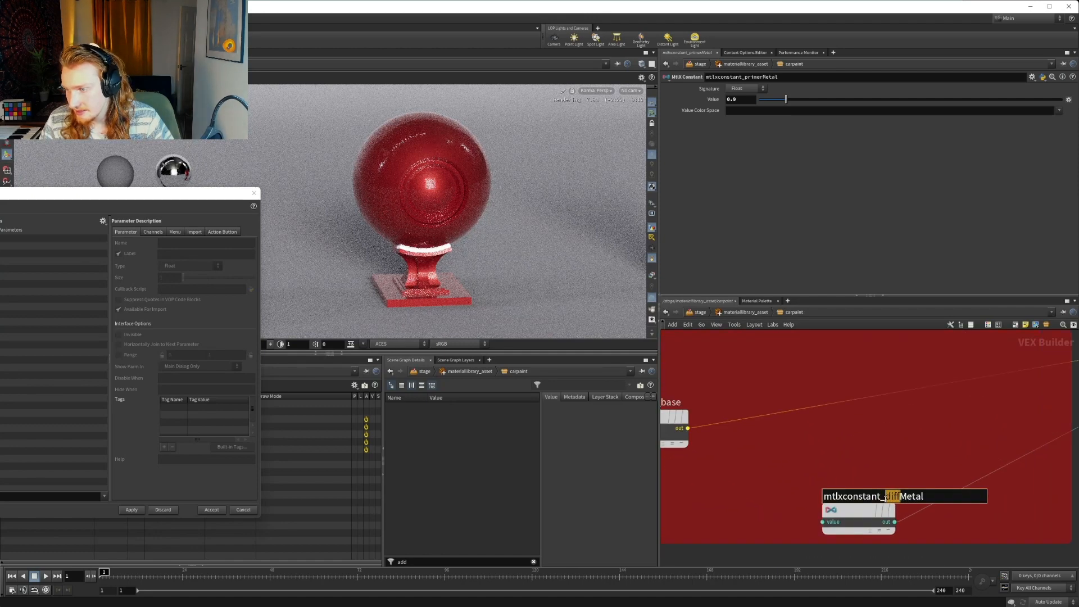
pyautogui.write('base')
pyautogui.press('Return')
# Rename the mtlxmix_diffMetal node as mtlxmix_baseMetal
pyautogui.scroll(-2, 970, 424)
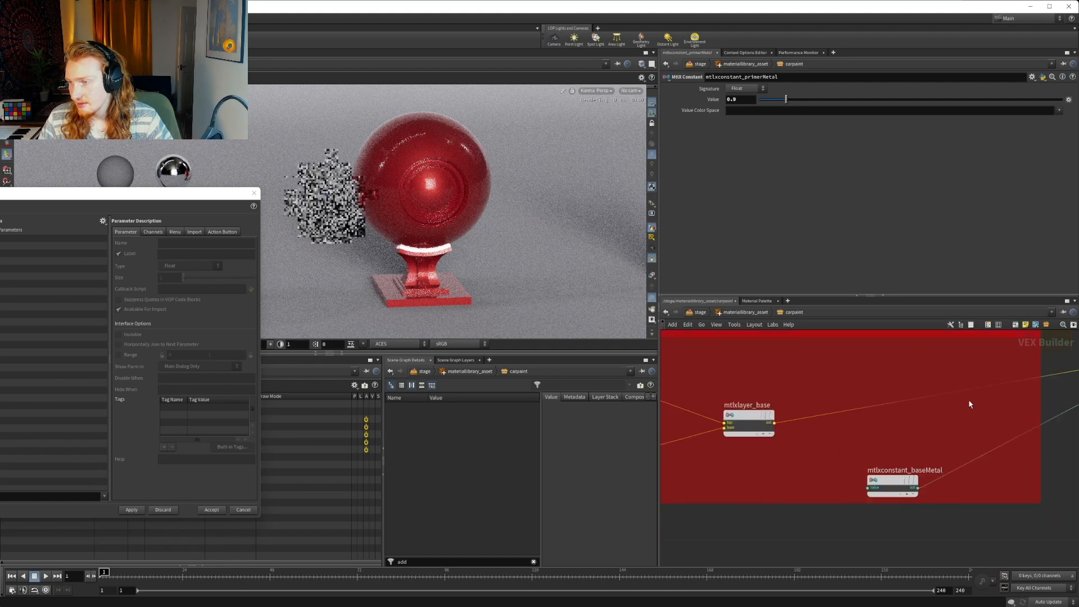
pyautogui.moveTo(969, 404); pyautogui.dragTo(768, 464, button='middle')
pyautogui.scroll(2, 988, 411)
pyautogui.click(1004, 397)
pyautogui.moveTo(1012, 397); pyautogui.dragTo(998, 396)
pyautogui.write('b')
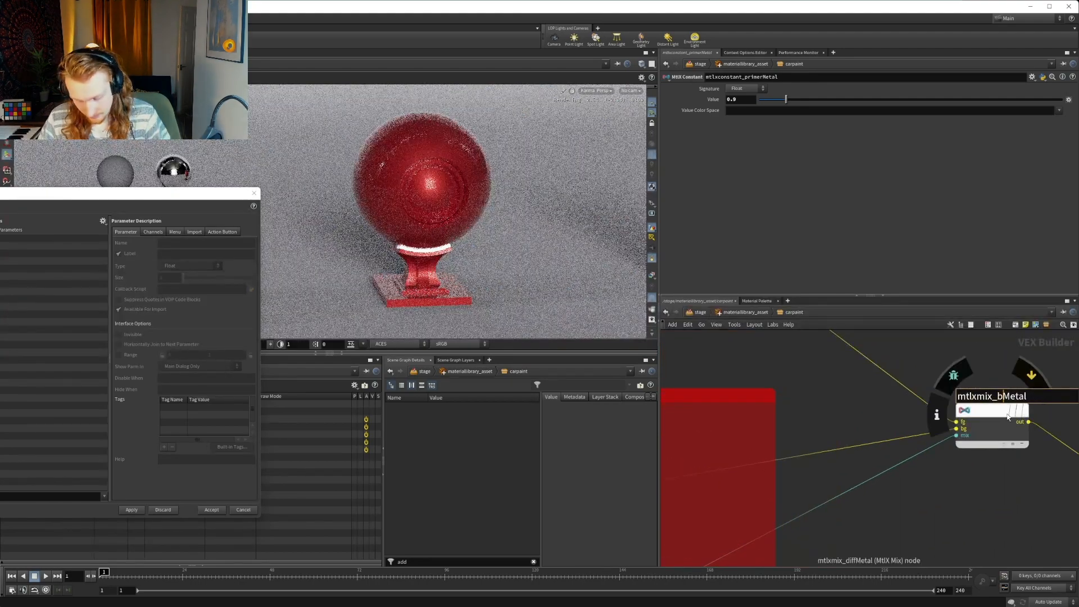
pyautogui.write('ase')
pyautogui.press('Return')
# Review the node names across the carpaint network, from the primer box through mtlxmix_colorPrimer to the coat and output boxes
pyautogui.scroll(-3, 911, 439)
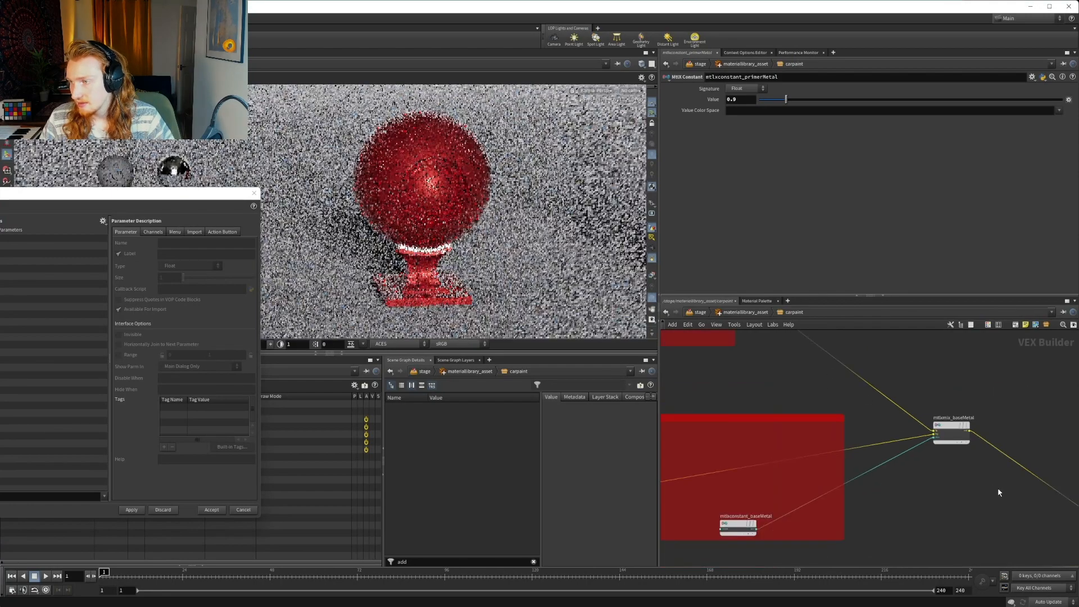
pyautogui.scroll(-1, 999, 492)
pyautogui.moveTo(999, 493); pyautogui.dragTo(820, 457, button='middle')
pyautogui.moveTo(926, 484); pyautogui.dragTo(1009, 510, button='middle')
pyautogui.scroll(3, 911, 464)
pyautogui.click(908, 468)
pyautogui.moveTo(905, 452); pyautogui.dragTo(794, 394, button='middle')
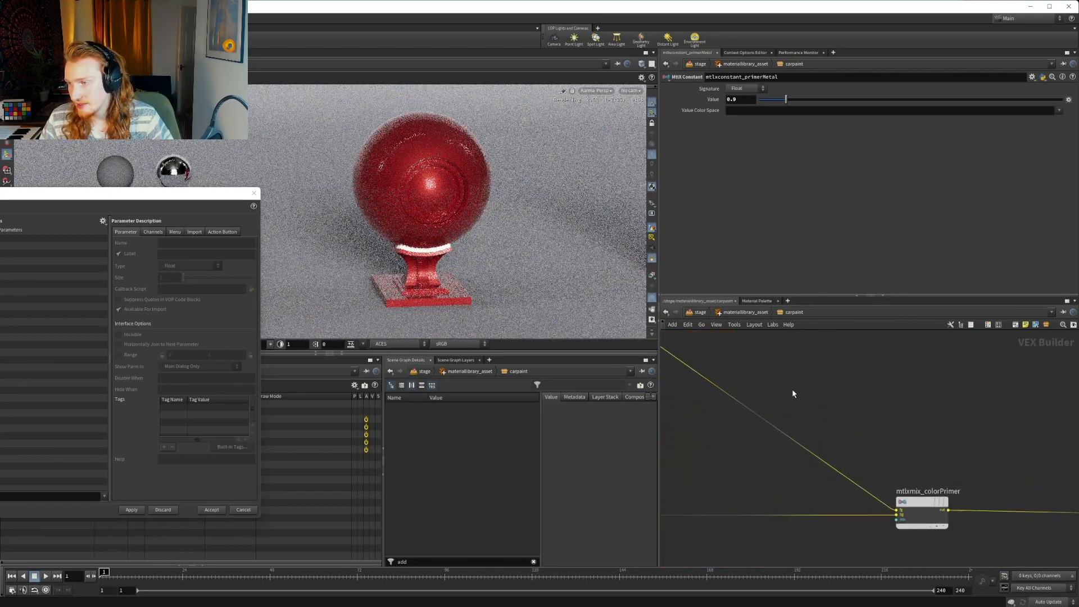
pyautogui.scroll(-6, 891, 414)
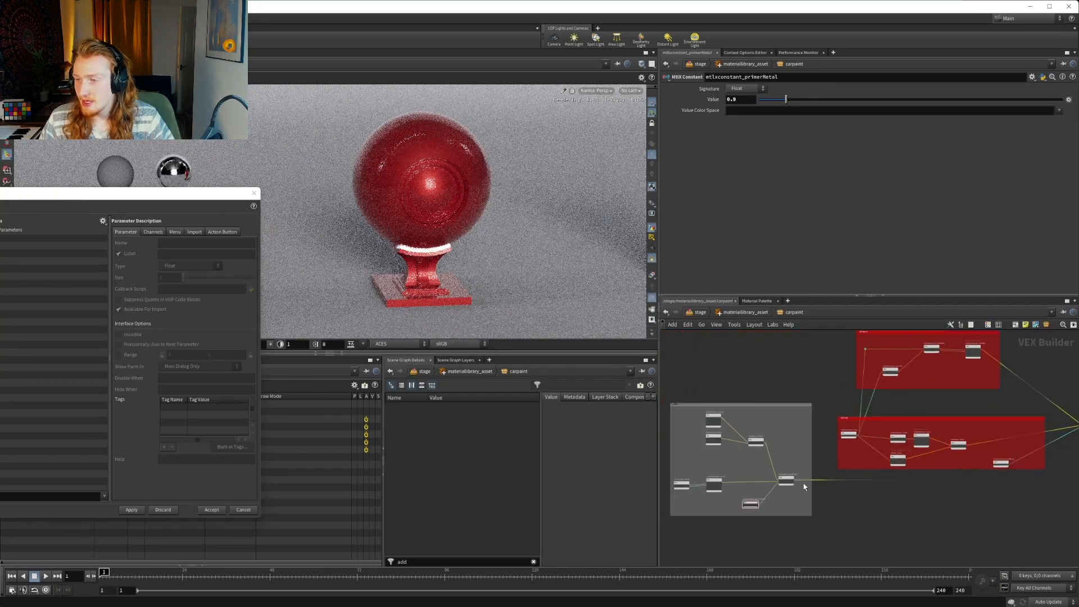
pyautogui.scroll(5, 801, 483)
pyautogui.scroll(-8, 801, 481)
pyautogui.moveTo(917, 502); pyautogui.dragTo(754, 477, button='middle')
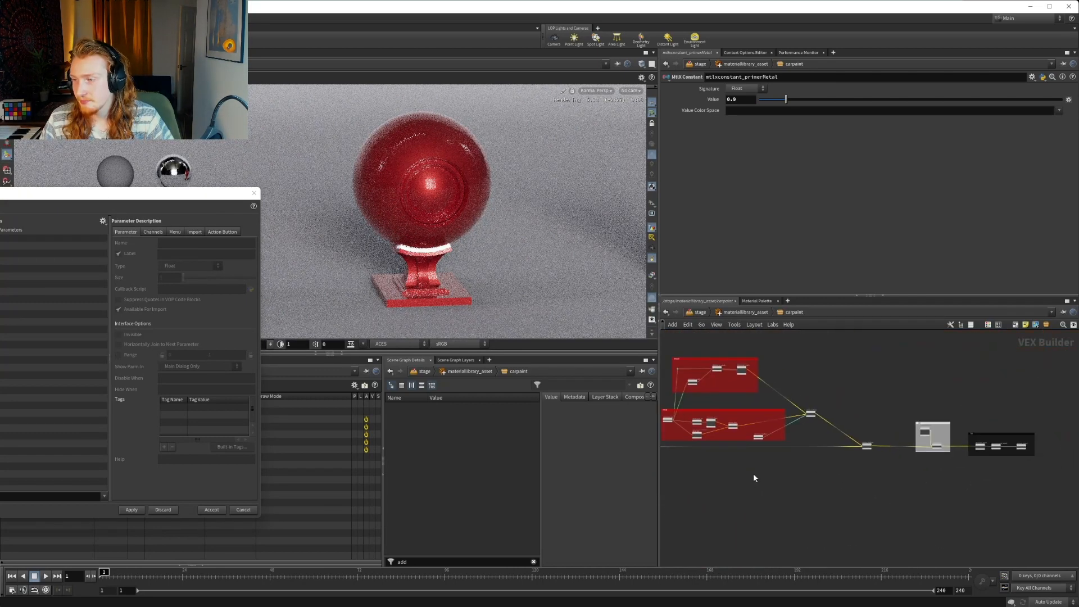
pyautogui.scroll(-2, 755, 477)
pyautogui.scroll(7, 899, 444)
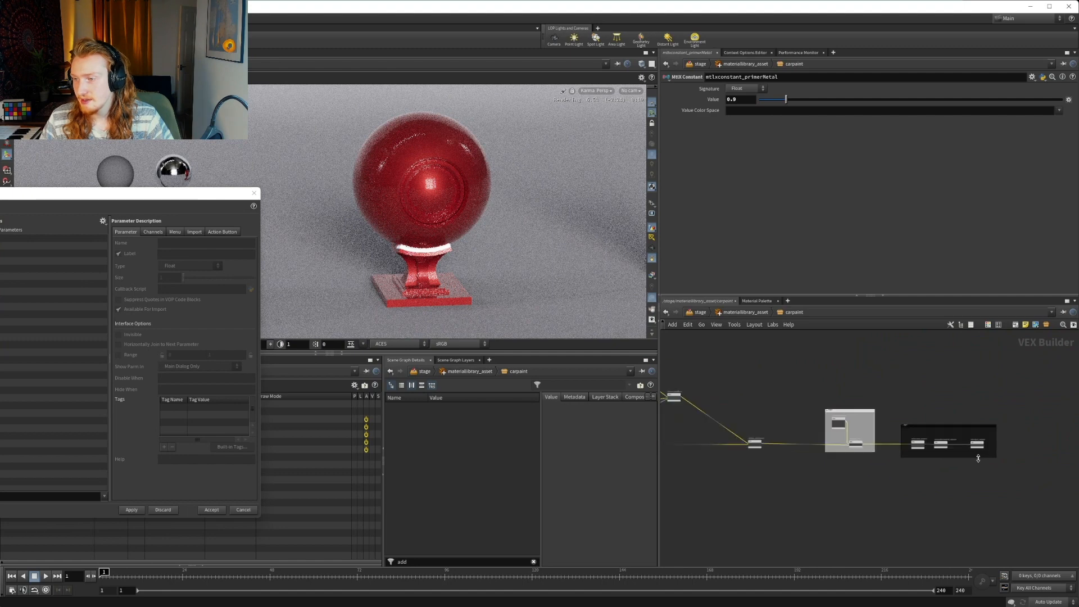
pyautogui.scroll(-5, 802, 443)
pyautogui.moveTo(801, 438); pyautogui.dragTo(884, 441, button='middle')
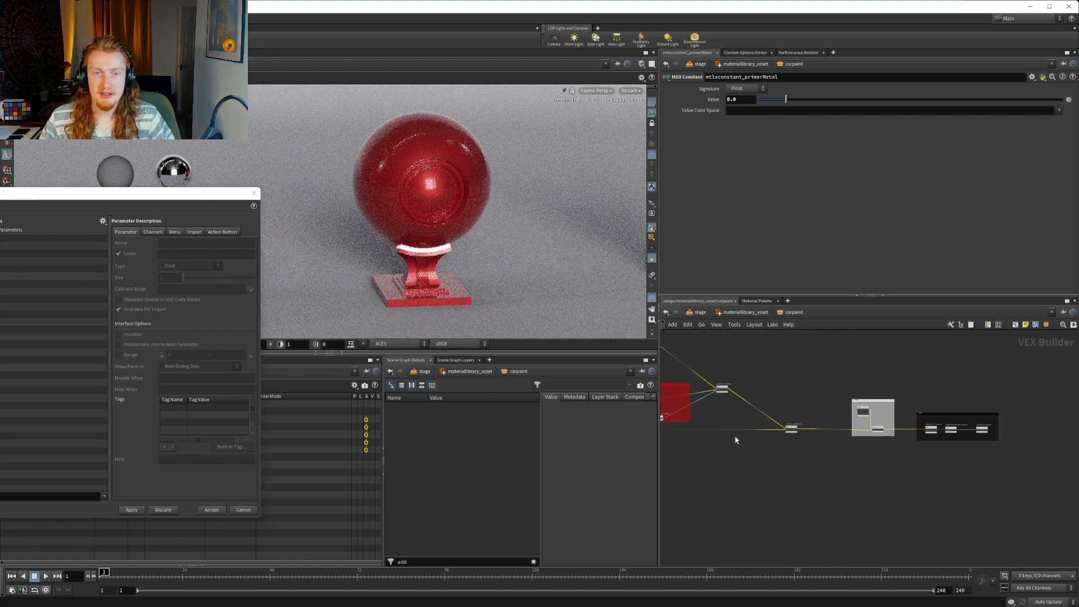
# Add the color Value of mtlxconstant_base in the DIFFUSE box to the carpaint subnetwork's parameter interface
pyautogui.moveTo(766, 454); pyautogui.dragTo(965, 477, button='middle')
pyautogui.moveTo(772, 495); pyautogui.dragTo(840, 481, button='middle')
pyautogui.moveTo(860, 377); pyautogui.dragTo(765, 433, button='middle')
pyautogui.scroll(5, 765, 433)
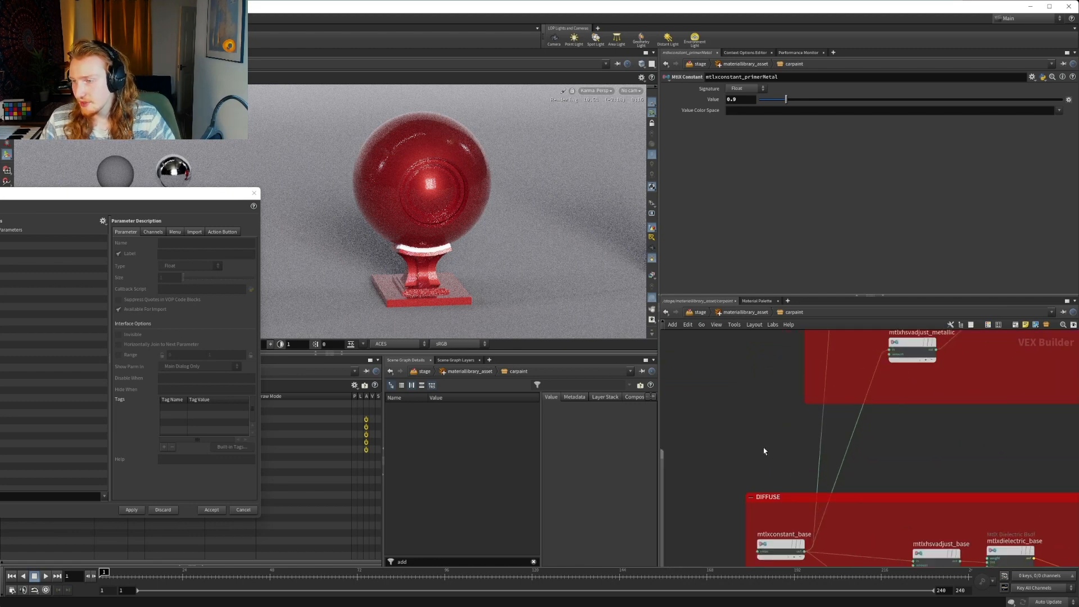
pyautogui.click(780, 545)
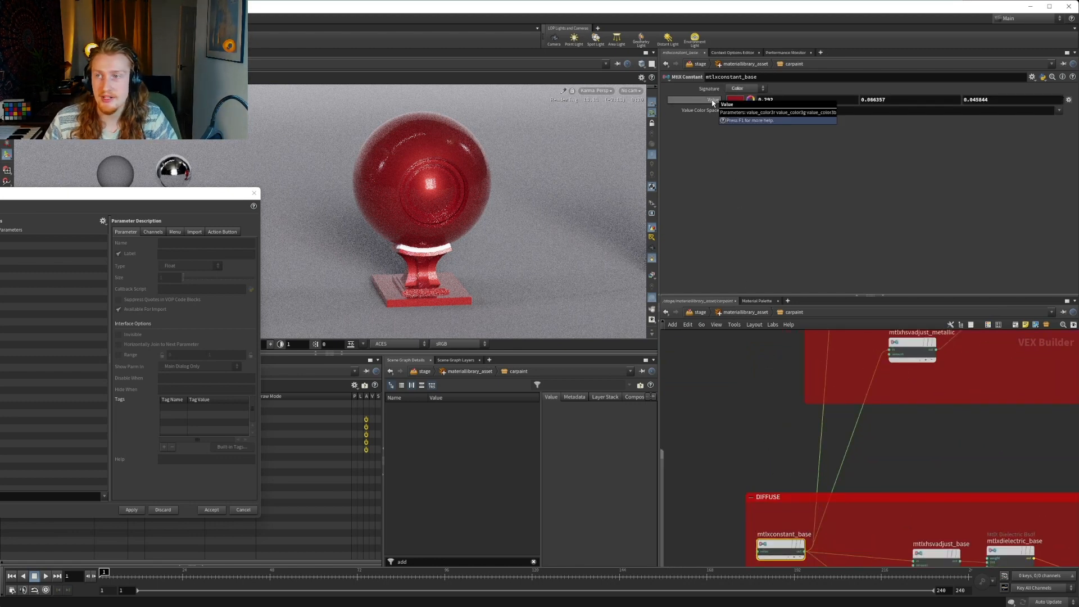
pyautogui.moveTo(713, 103)
pyautogui.mouseDown()
pyautogui.moveTo(35, 200)
pyautogui.moveTo(33, 245)
pyautogui.mouseUp()
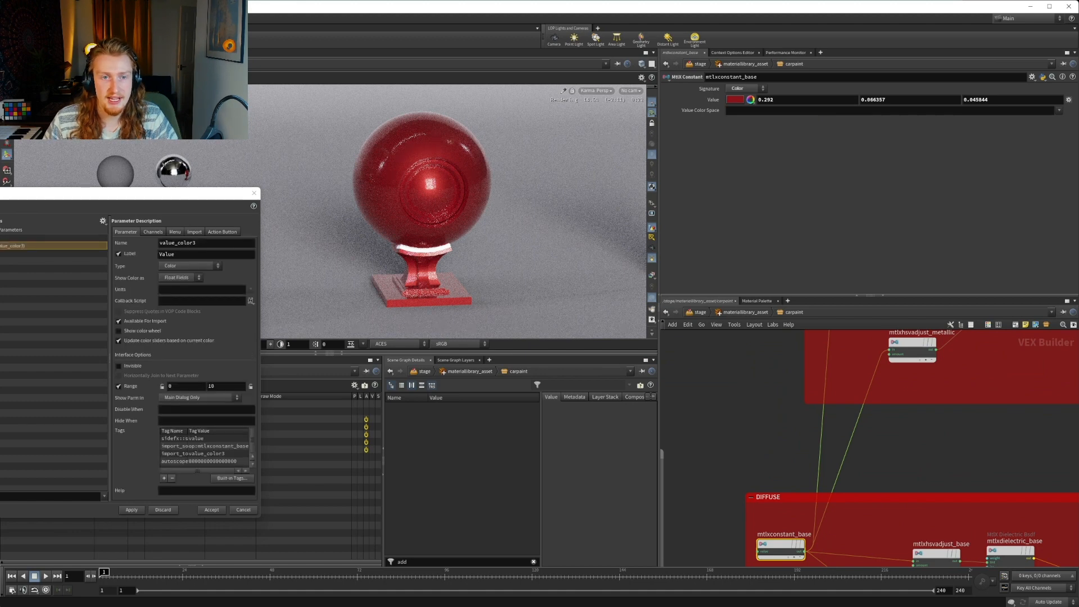
# Name the promoted color parameter carPaintColor and label it Carpaint Color
pyautogui.doubleClick(210, 244)
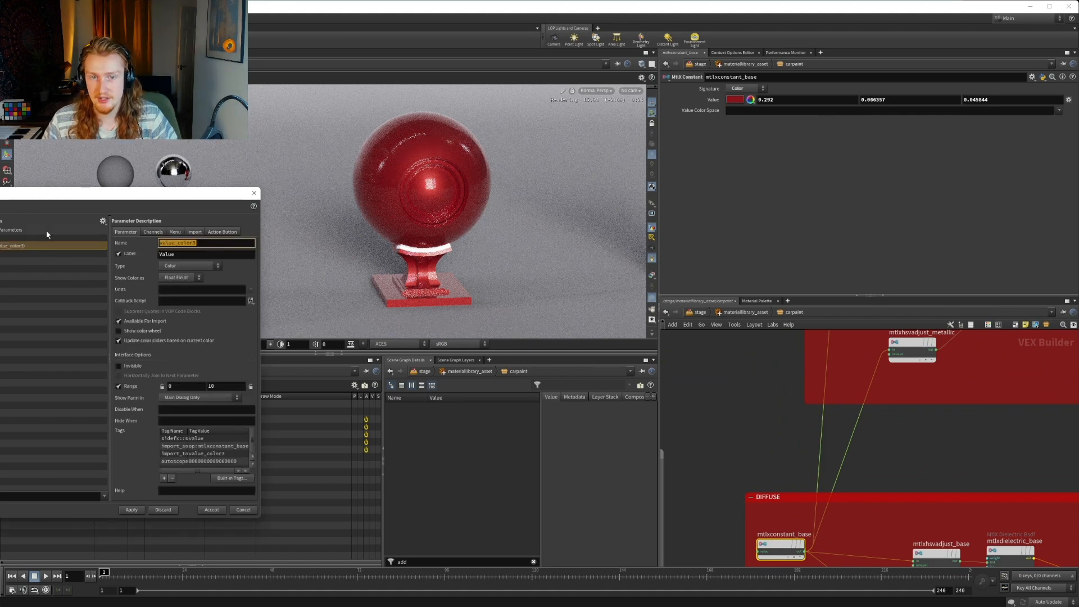
pyautogui.write('carPaintColor')
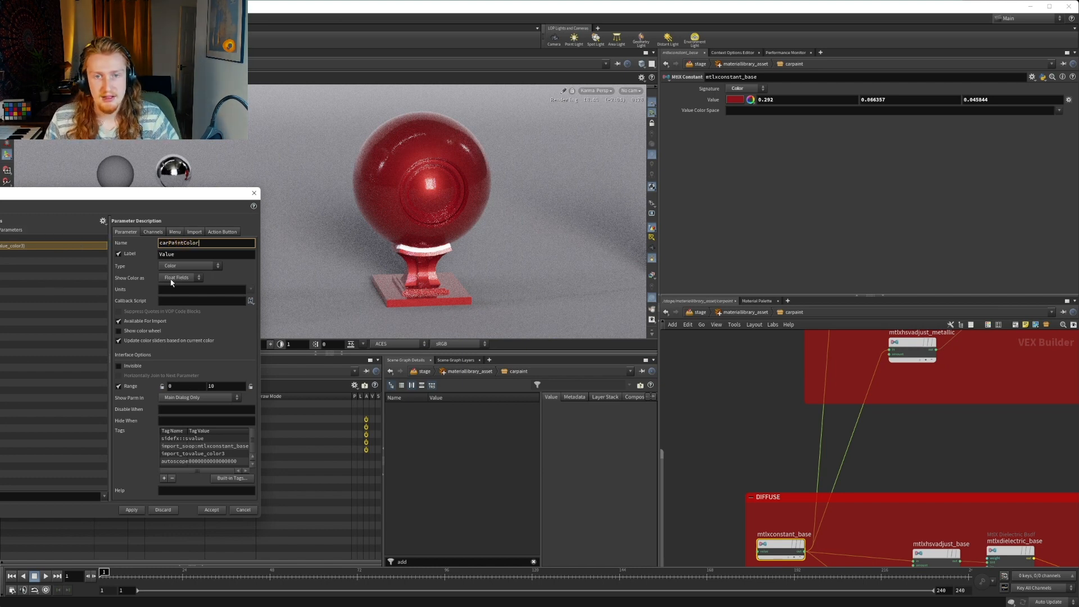
pyautogui.press('Tab')
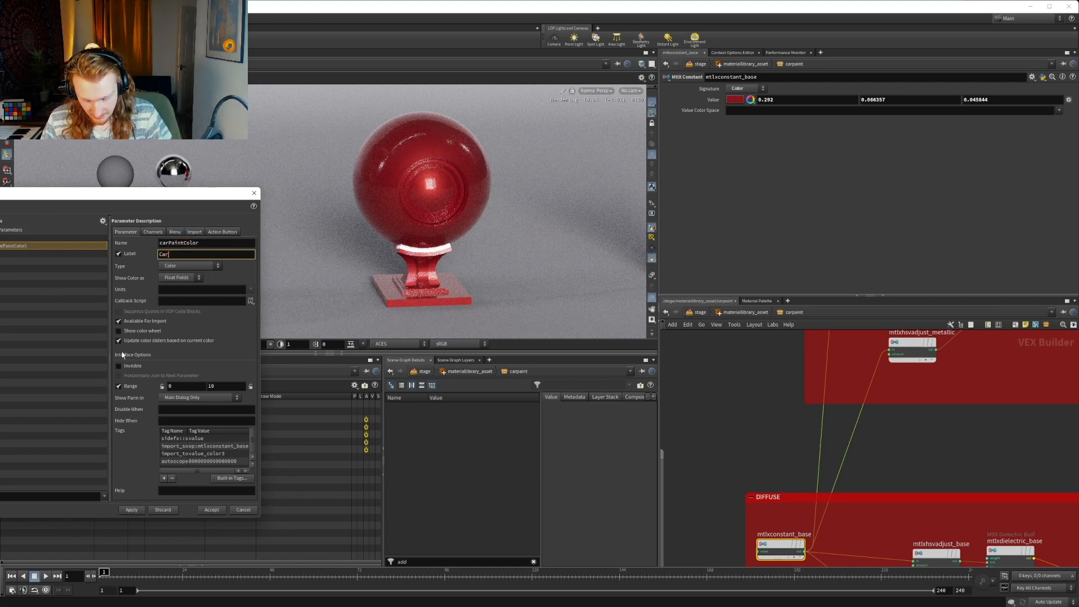
pyautogui.write('Carpaint Color')
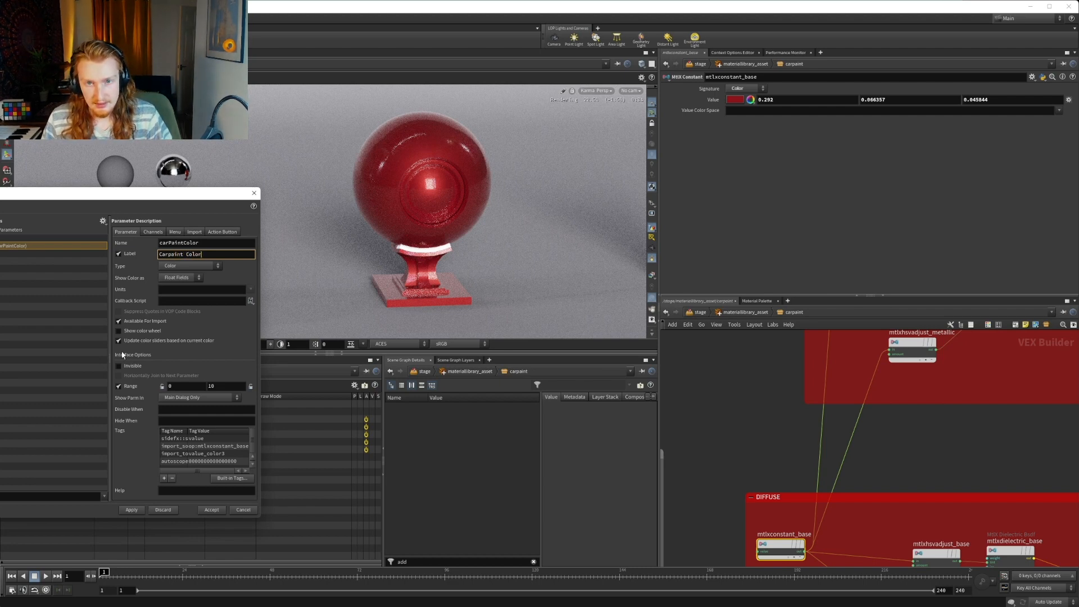
# Change the promoted color parameter's label to Car Paint Color and accept the parameter interface edits
pyautogui.click(171, 255)
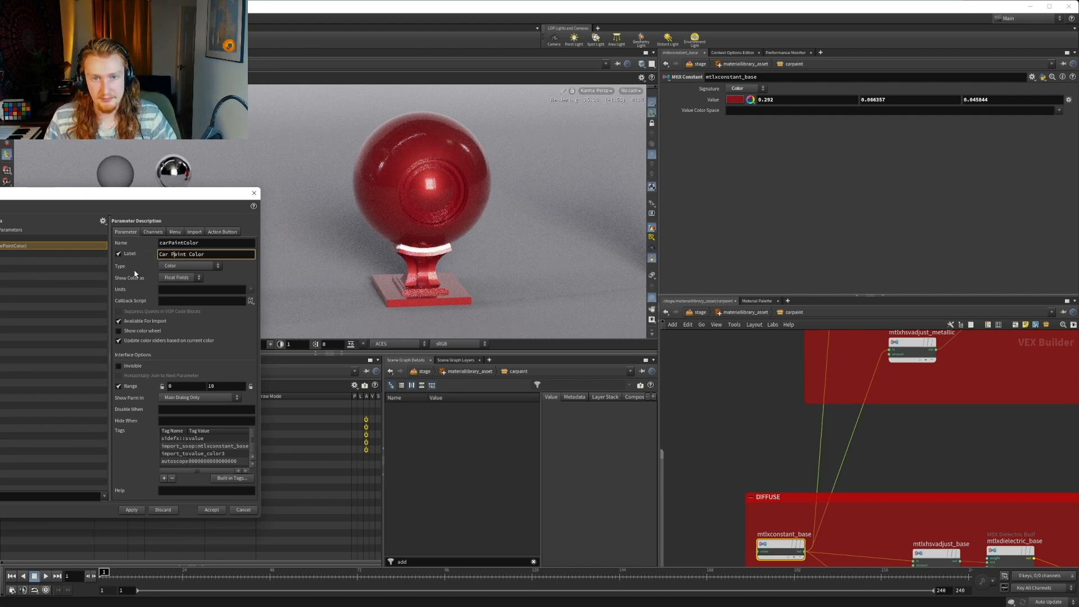
pyautogui.click(132, 510)
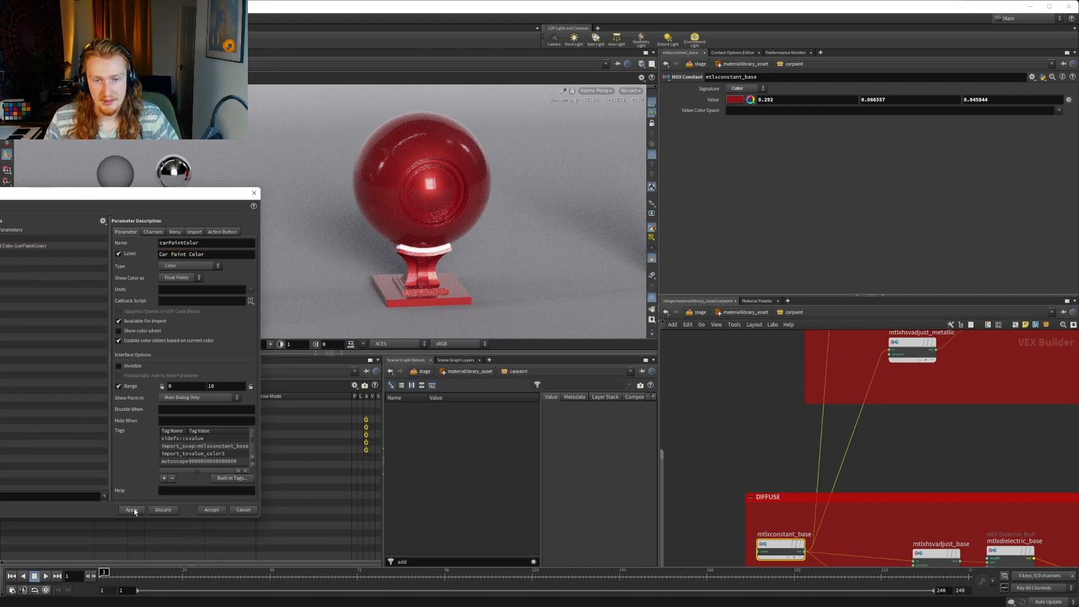
pyautogui.click(211, 510)
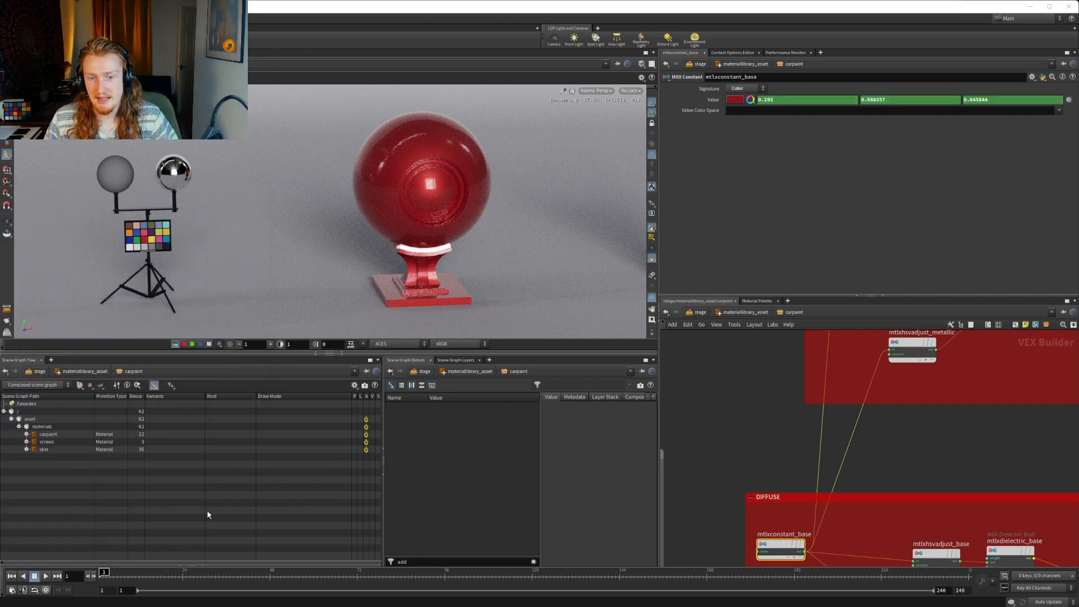
# Open the carpaint subnetwork's parameter interface for editing from materiallibrary_asset, and go back inside the carpaint network
pyautogui.click(746, 313)
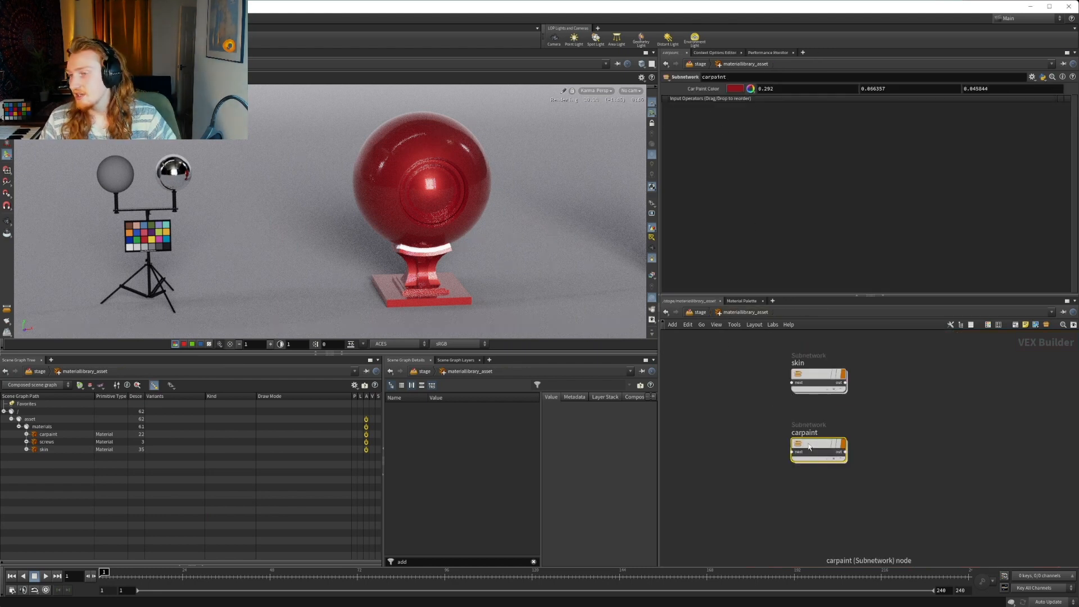
pyautogui.moveTo(809, 446)
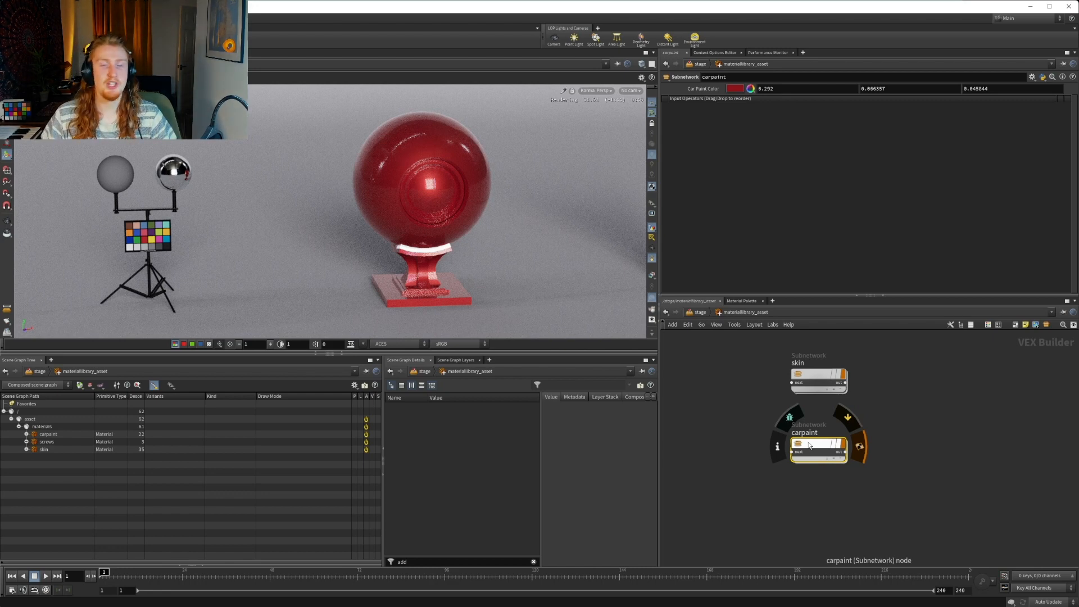
pyautogui.click(1032, 79)
pyautogui.click(989, 87)
pyautogui.doubleClick(816, 450)
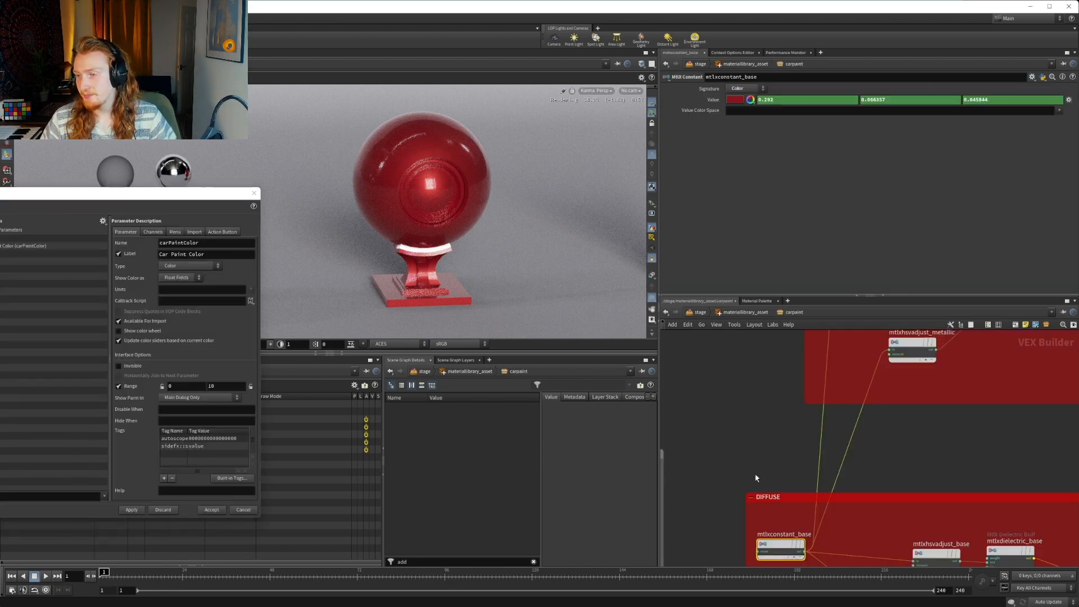
# Examine the carpaint network from the primer, METALLIC and DIFFUSE boxes through the coat box for further values to expose
pyautogui.scroll(-4, 756, 477)
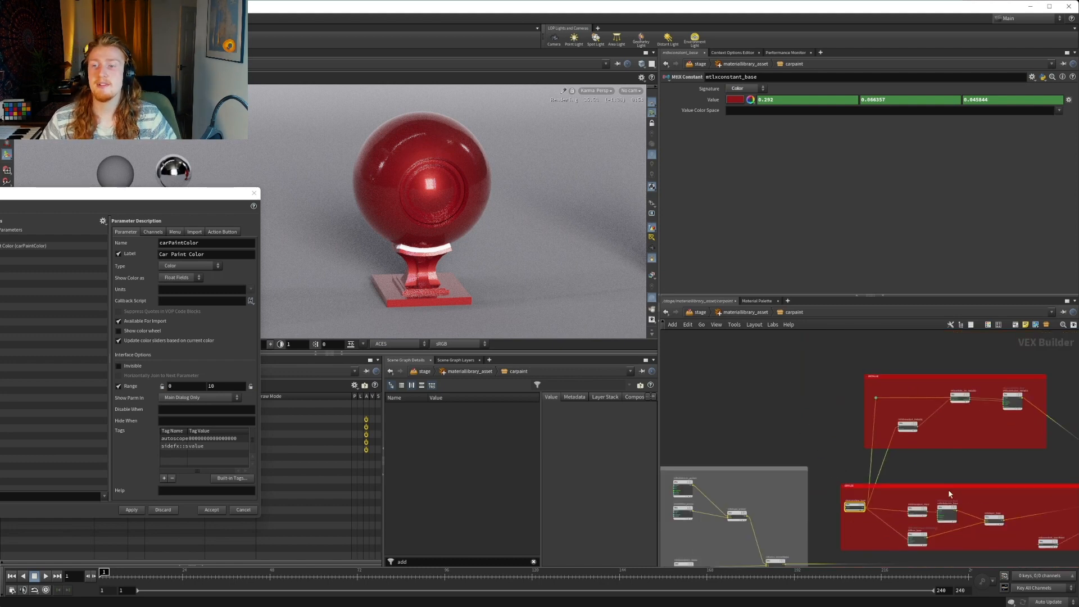
pyautogui.moveTo(949, 490); pyautogui.dragTo(920, 467, button='middle')
pyautogui.moveTo(767, 431); pyautogui.dragTo(870, 435, button='middle')
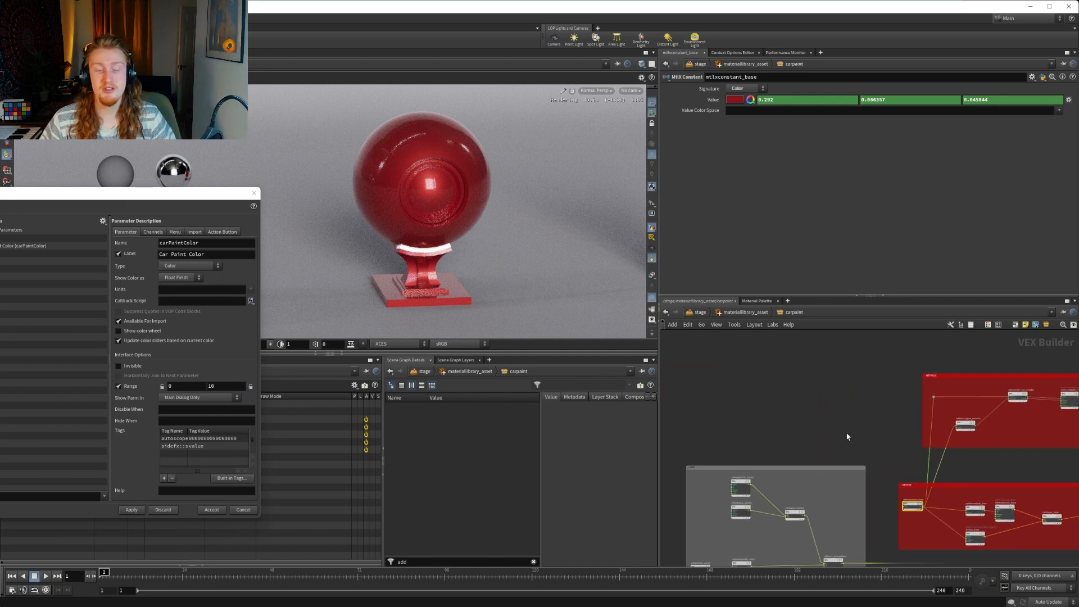
pyautogui.moveTo(847, 436); pyautogui.dragTo(708, 420, button='middle')
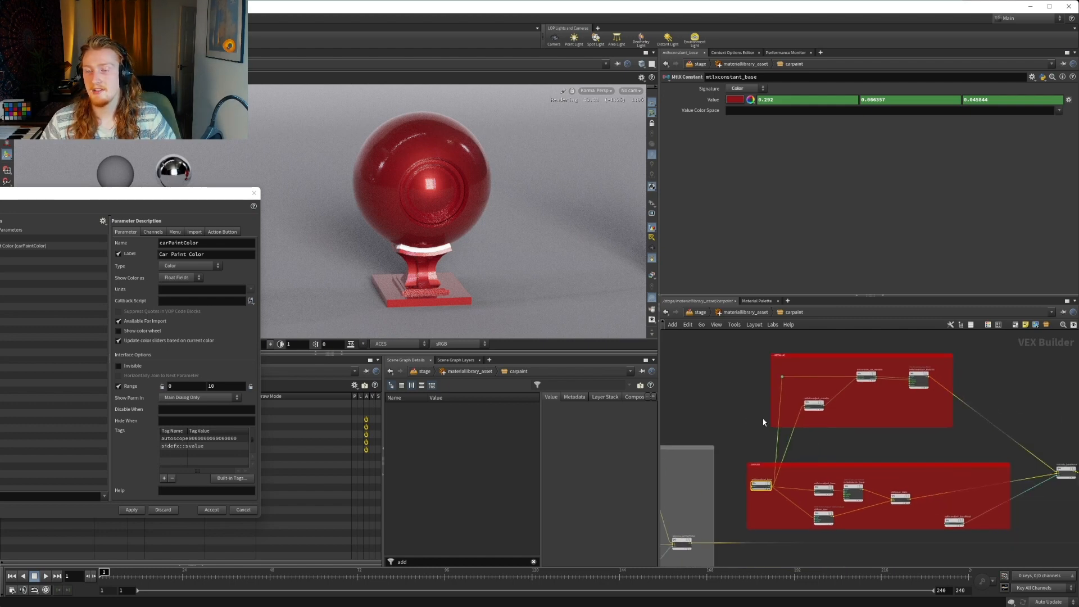
pyautogui.moveTo(922, 441); pyautogui.dragTo(908, 425, button='middle')
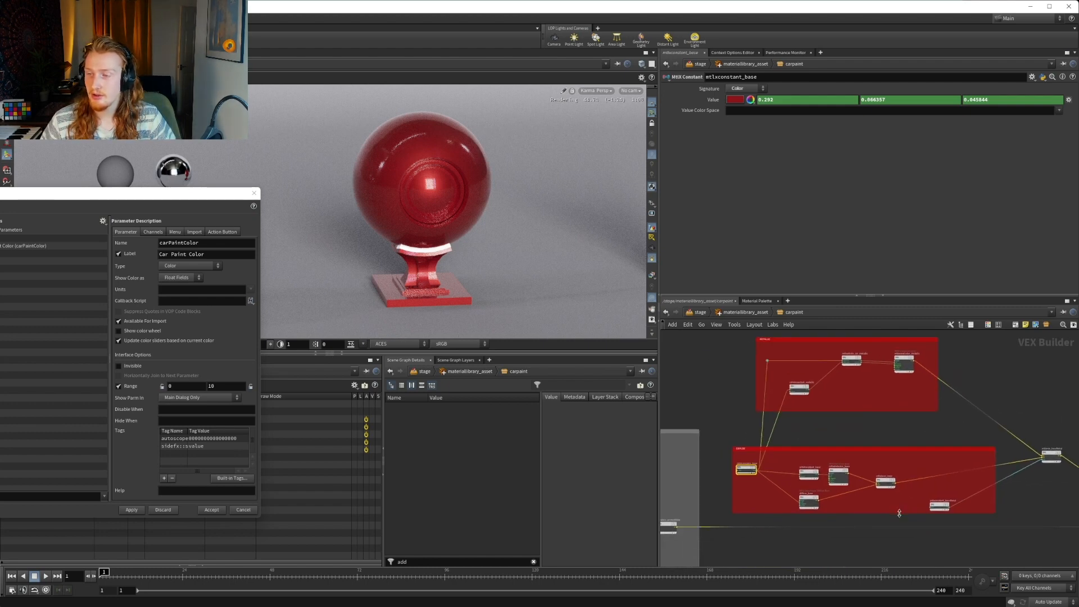
pyautogui.moveTo(998, 512); pyautogui.dragTo(817, 483, button='middle')
pyautogui.moveTo(985, 473); pyautogui.dragTo(773, 429, button='middle')
pyautogui.scroll(6, 922, 434)
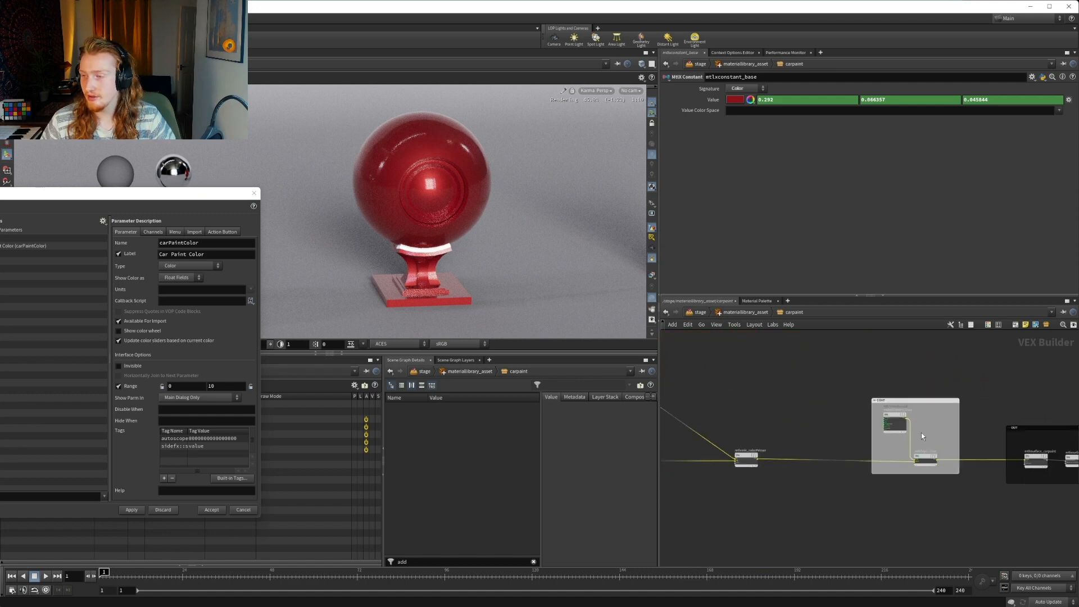
pyautogui.scroll(-3, 804, 423)
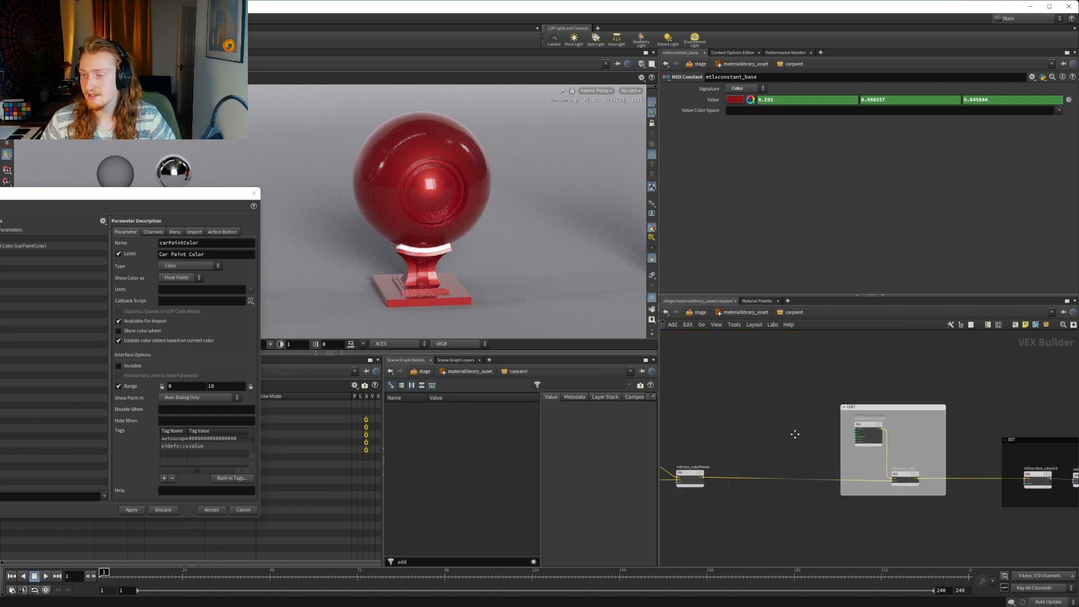
pyautogui.moveTo(792, 436); pyautogui.dragTo(987, 432, button='middle')
pyautogui.moveTo(894, 427); pyautogui.dragTo(942, 431, button='middle')
pyautogui.moveTo(877, 406); pyautogui.dragTo(985, 431, button='middle')
pyautogui.moveTo(783, 400); pyautogui.dragTo(981, 435, button='middle')
pyautogui.moveTo(785, 391); pyautogui.dragTo(903, 453, button='middle')
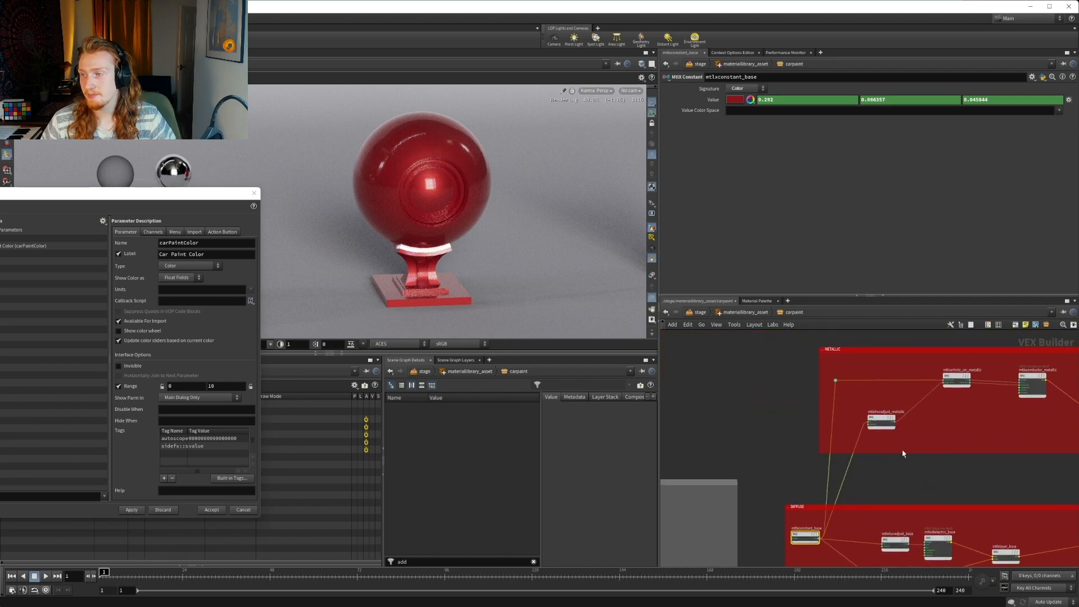
# Add an MtlX Constant node in the empty area beside the METALLIC box
pyautogui.moveTo(808, 453); pyautogui.dragTo(792, 448, button='middle')
pyautogui.press('Tab')
pyautogui.write('c')
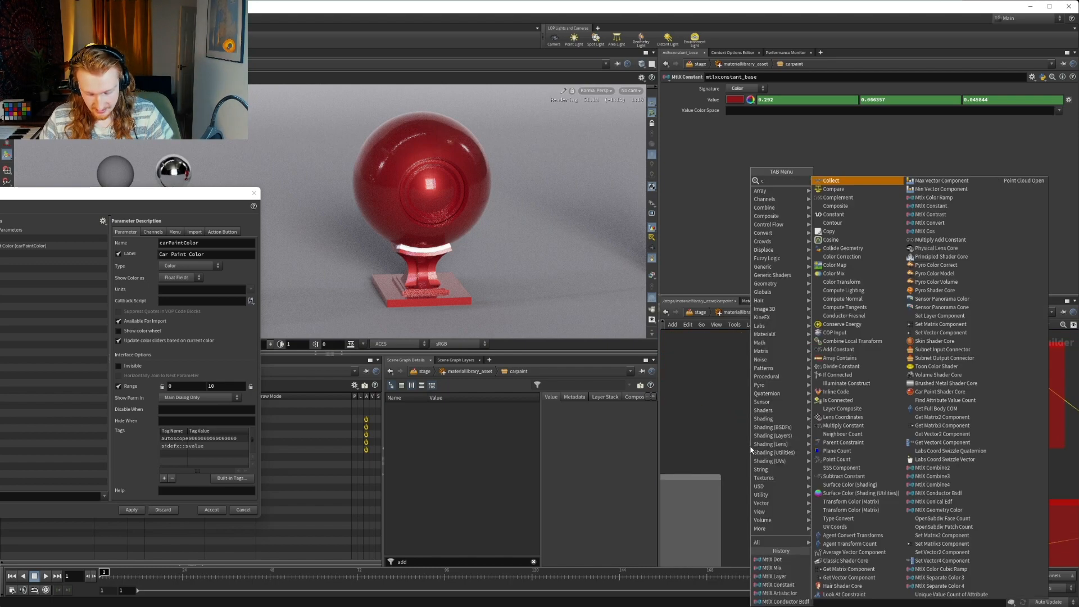
pyautogui.write('onstan')
pyautogui.press('Down')
pyautogui.press('Down')
pyautogui.press('Down')
pyautogui.press('Down')
pyautogui.press('Down')
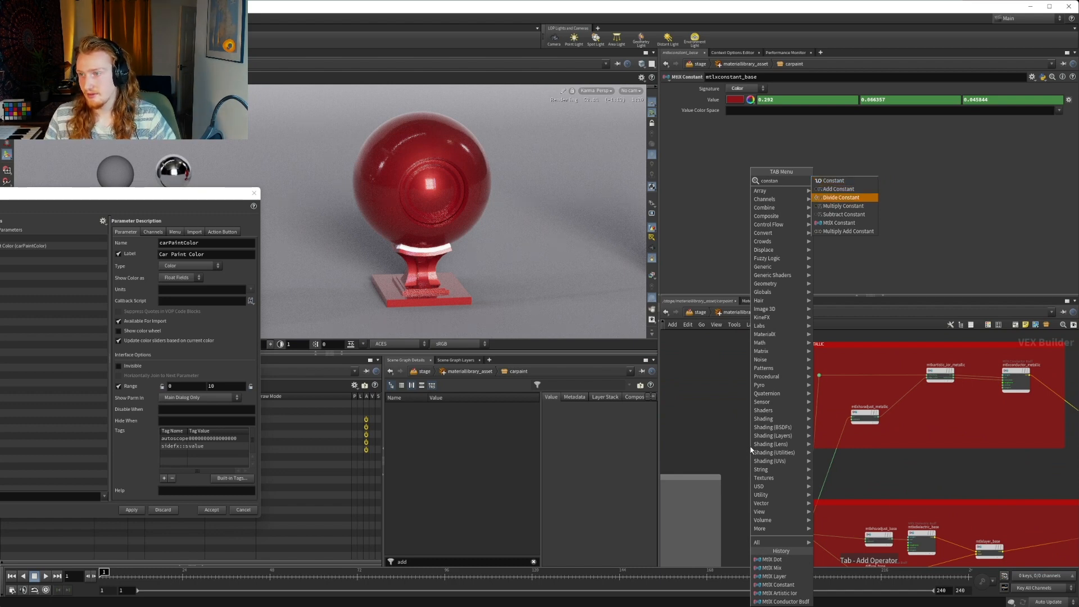
pyautogui.press('Return')
pyautogui.click(749, 453)
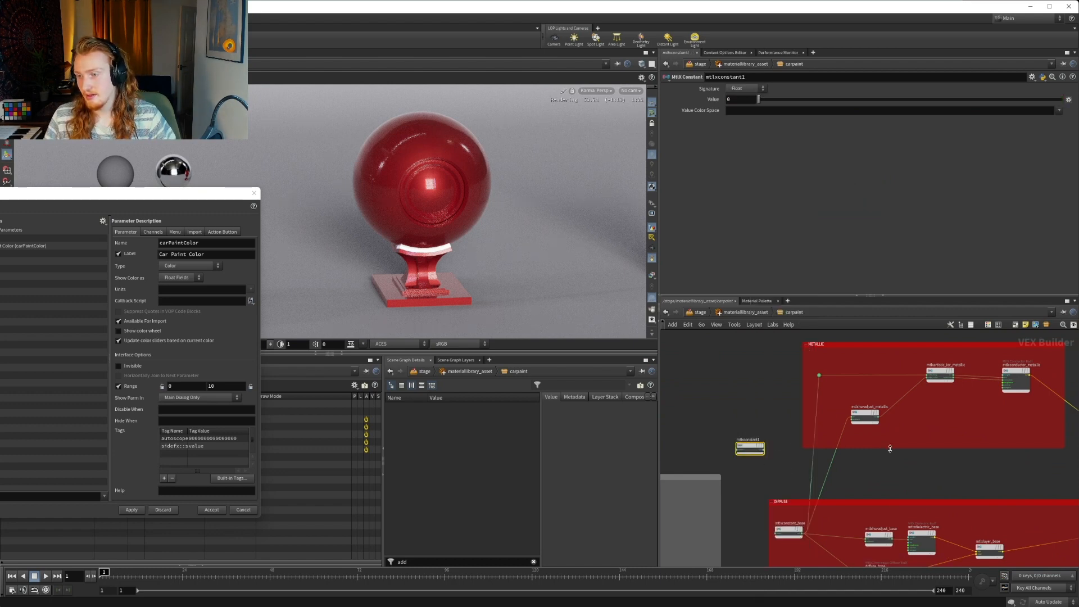
# Check the roughness settings of mtlxconductor_metallic, mtlxdielectric_base and diffuse_base
pyautogui.scroll(5, 750, 453)
pyautogui.moveTo(843, 453); pyautogui.dragTo(889, 474, button='right')
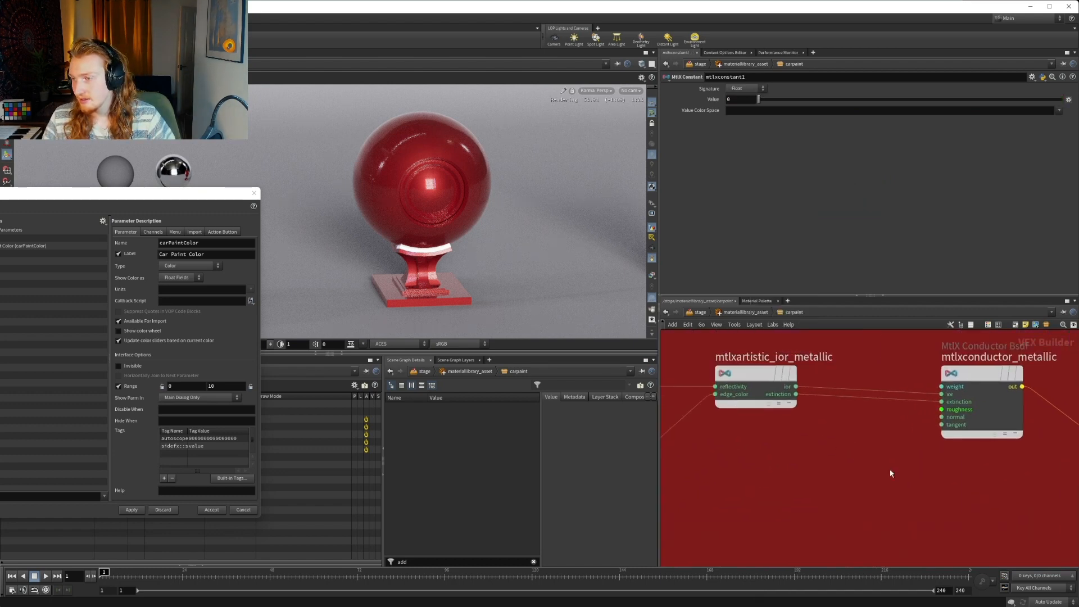
pyautogui.click(978, 416)
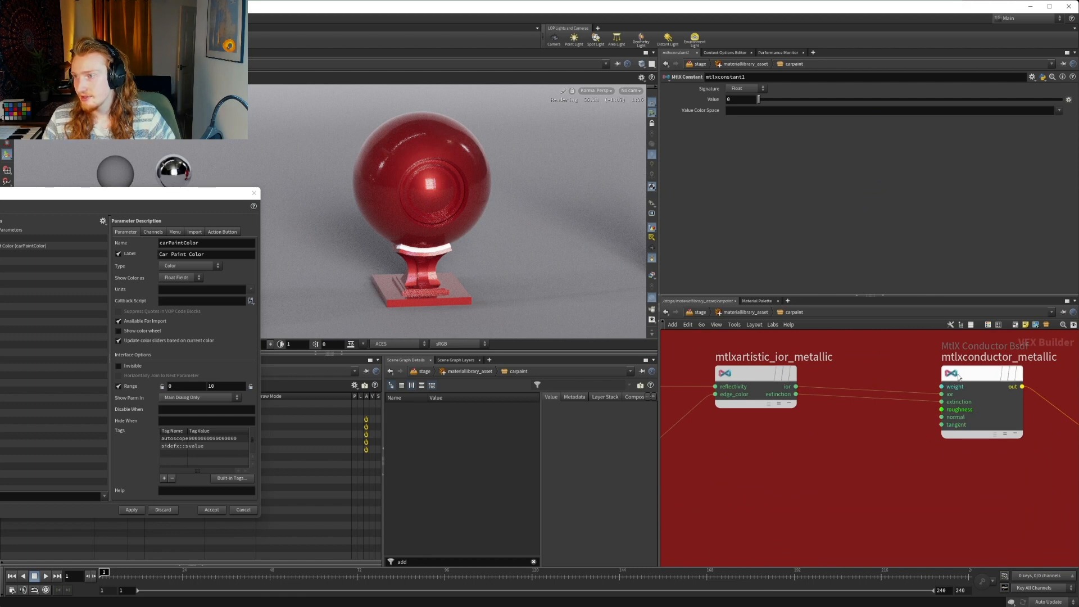
pyautogui.scroll(-5, 848, 489)
pyautogui.moveTo(848, 491); pyautogui.dragTo(898, 372, button='middle')
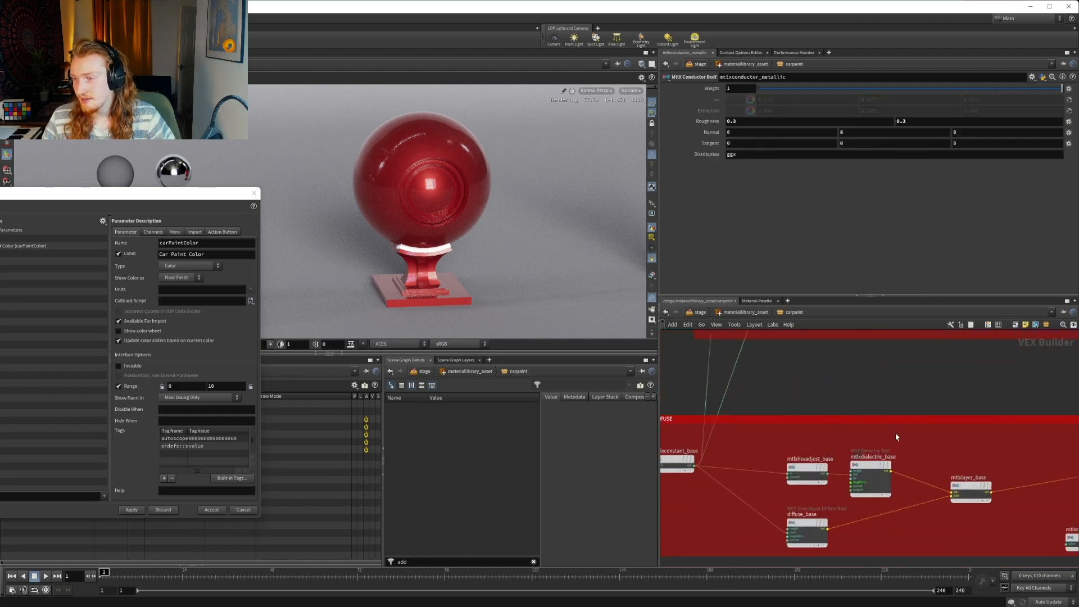
pyautogui.click(864, 464)
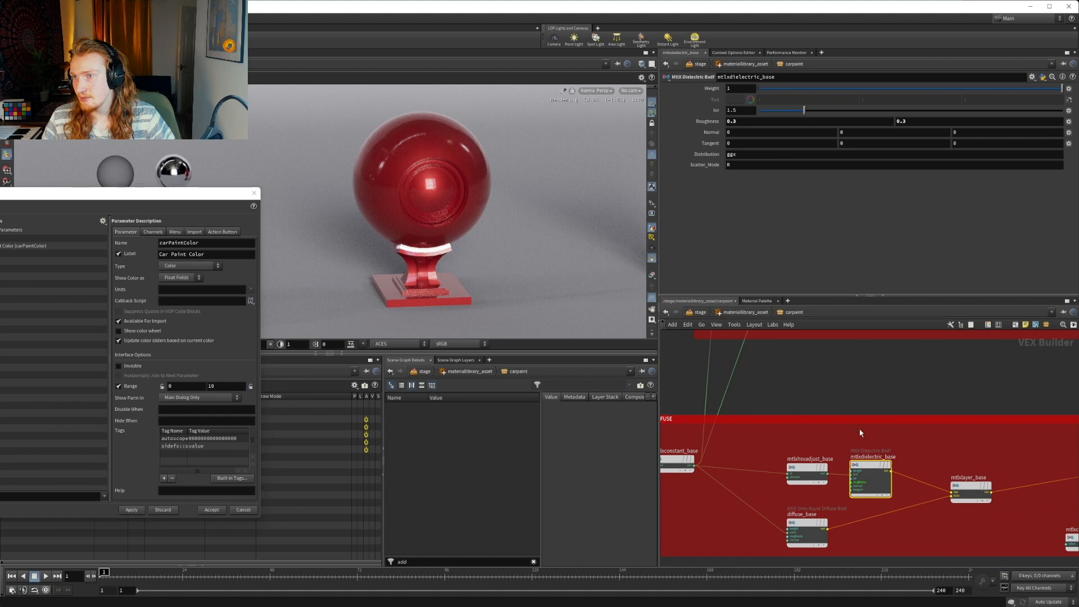
pyautogui.click(807, 526)
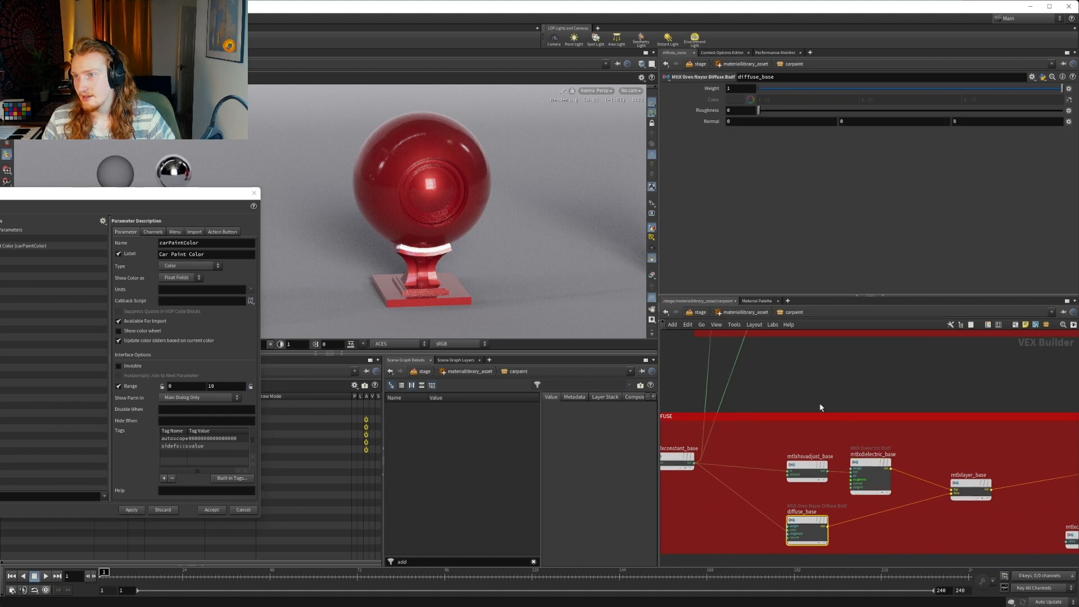
pyautogui.moveTo(826, 402); pyautogui.dragTo(1009, 488, button='middle')
# Set the new MtlX Constant's float value to 0.3 and rename the node mtlxconstant_specRoughness
pyautogui.click(799, 421)
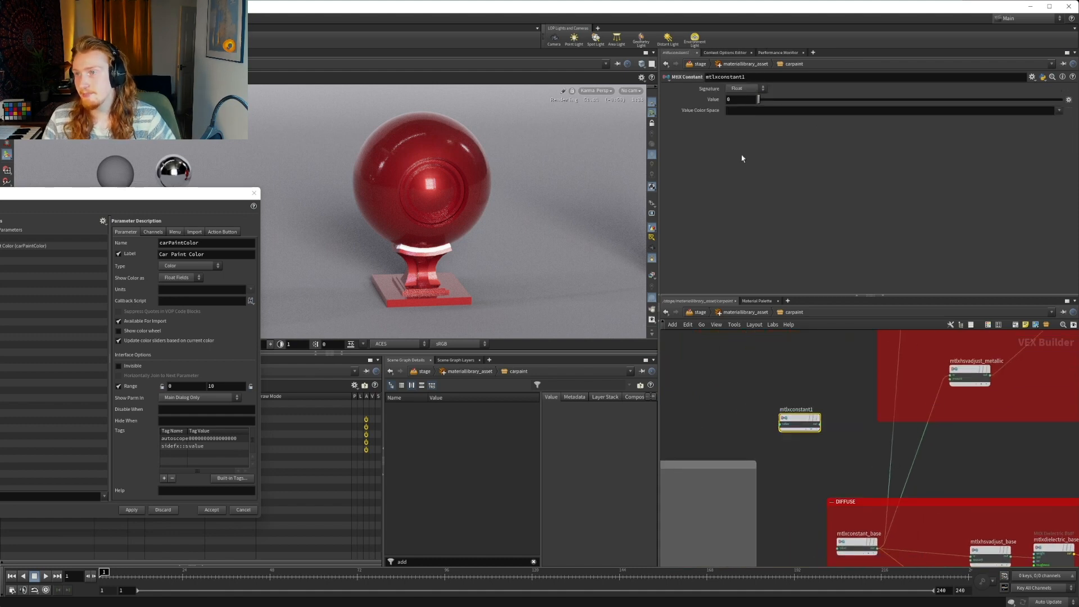
pyautogui.moveTo(691, 97); pyautogui.dragTo(679, 98)
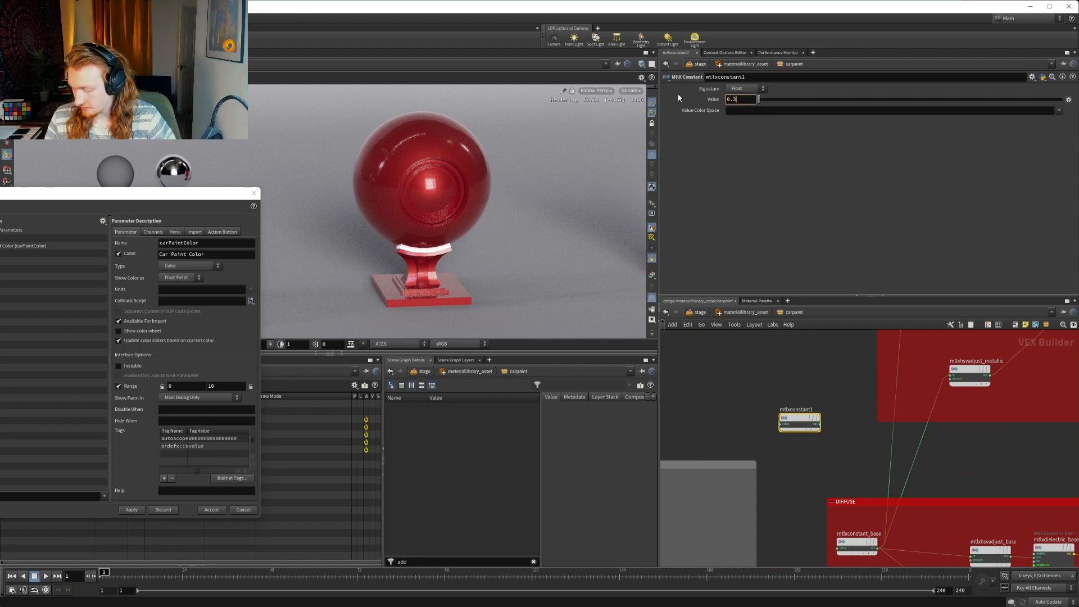
pyautogui.press('Return')
pyautogui.doubleClick(806, 409)
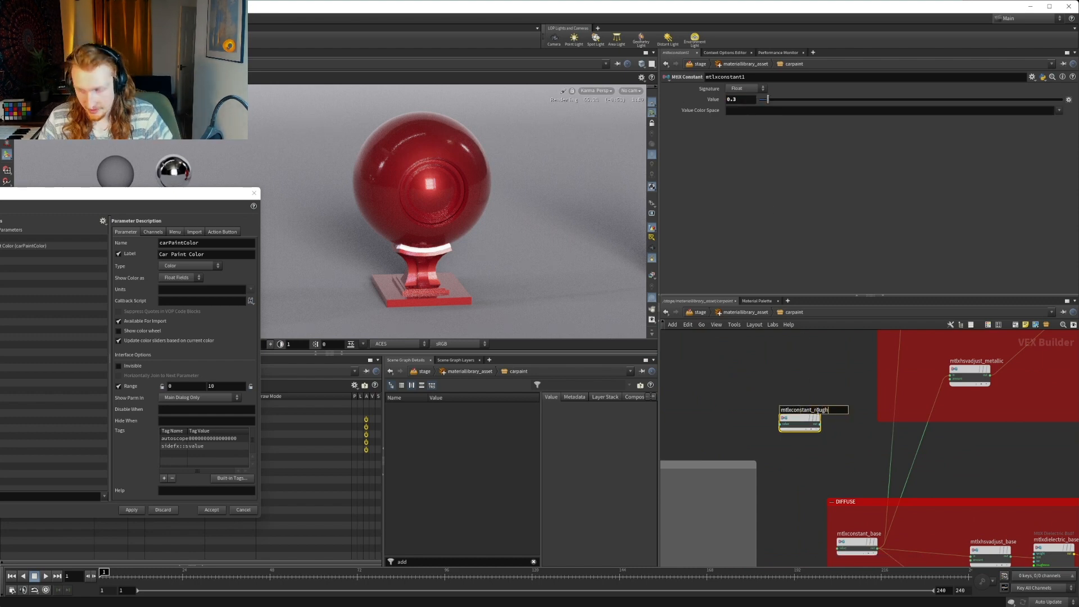
pyautogui.press('Return')
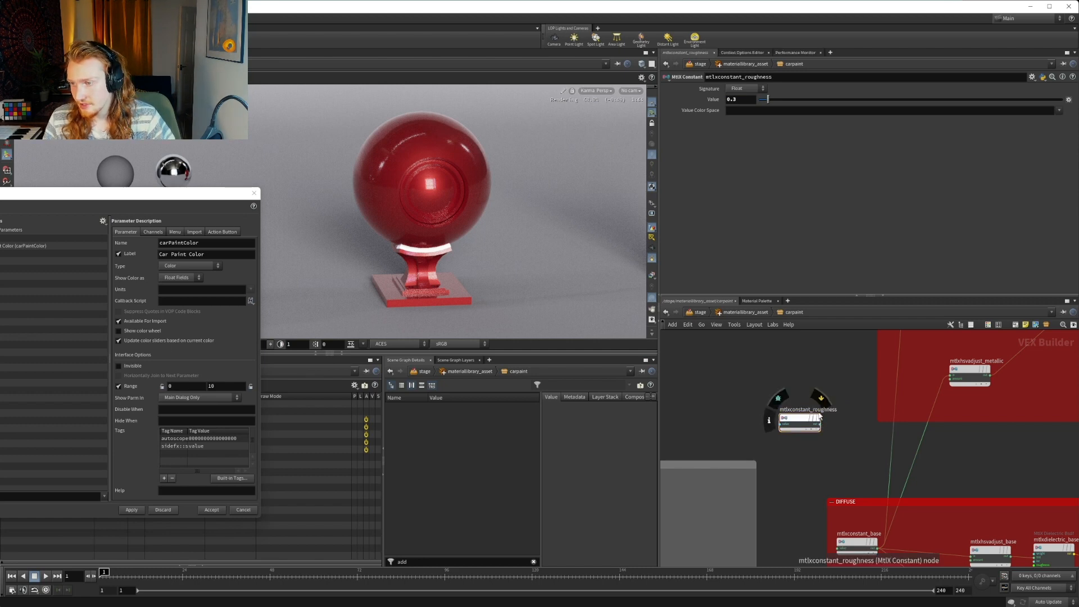
pyautogui.doubleClick(815, 410)
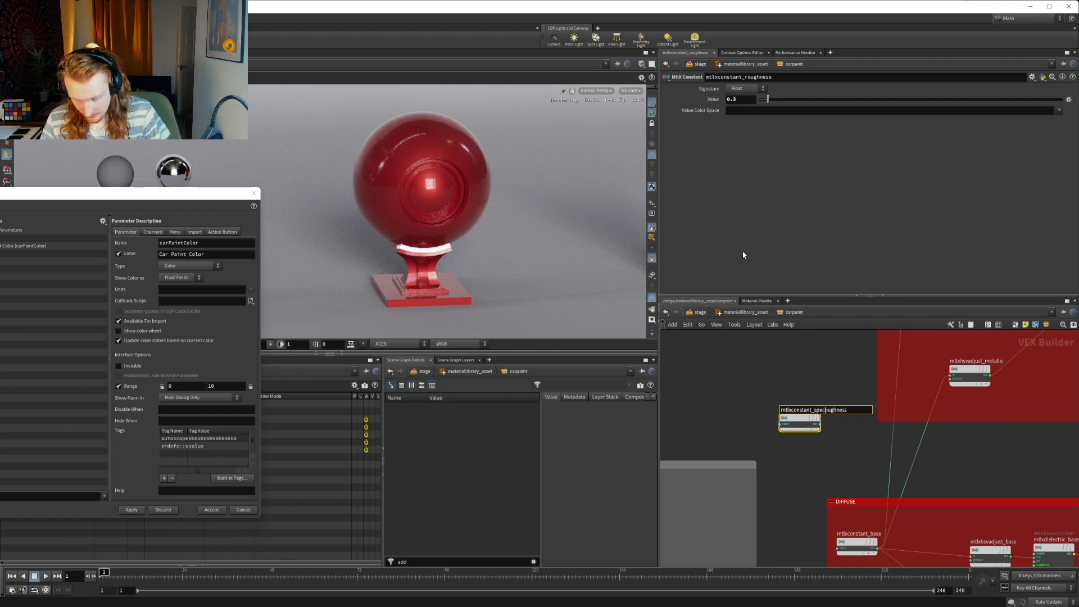
pyautogui.press('Return')
# Connect the output of mtlxconstant_specRoughness to the roughness input of mtlxdielectric_base in the DIFFUSE box
pyautogui.scroll(3, 815, 410)
pyautogui.click(822, 435)
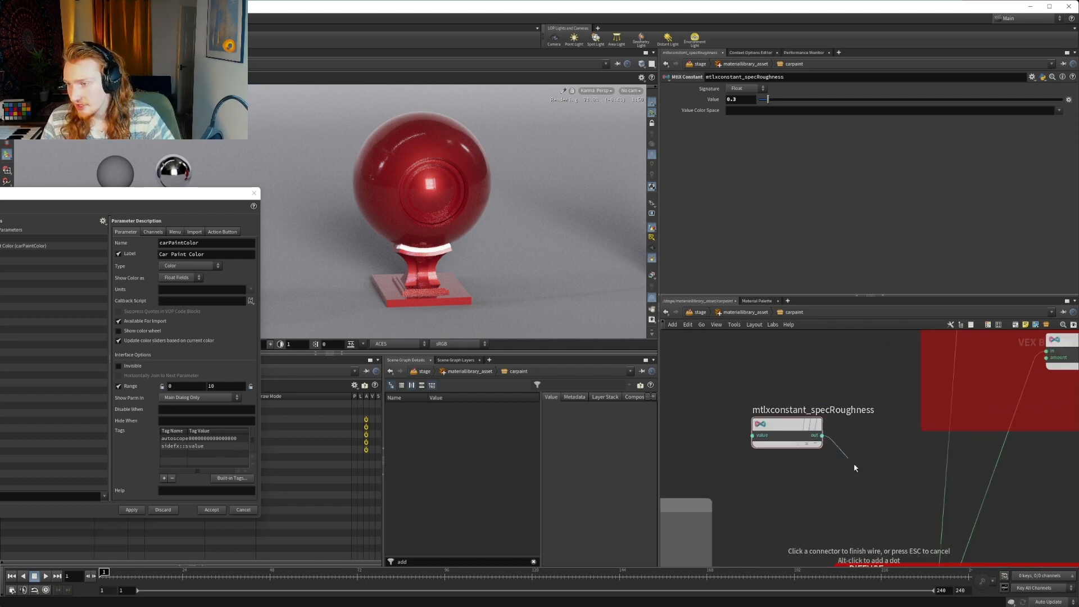
pyautogui.moveTo(1052, 552); pyautogui.dragTo(810, 347, button='middle')
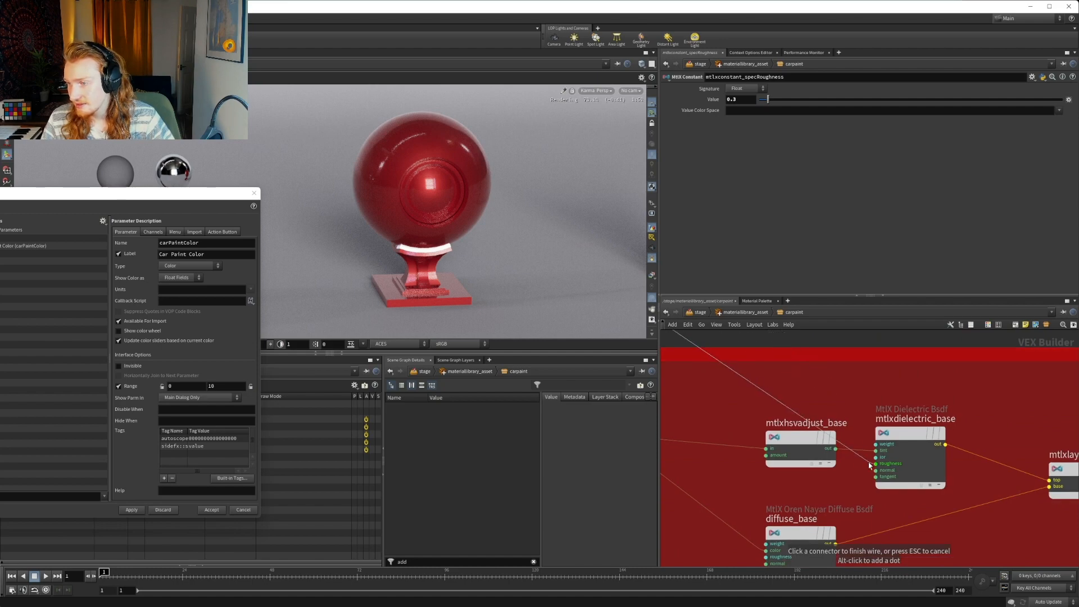
pyautogui.scroll(-4, 854, 395)
pyautogui.moveTo(854, 394); pyautogui.dragTo(950, 461, button='middle')
# Connect mtlxconstant_specRoughness to the roughness input of mtlxconductor_metallic as well, and shift the constant slightly away from the METALLIC box
pyautogui.scroll(2, 791, 382)
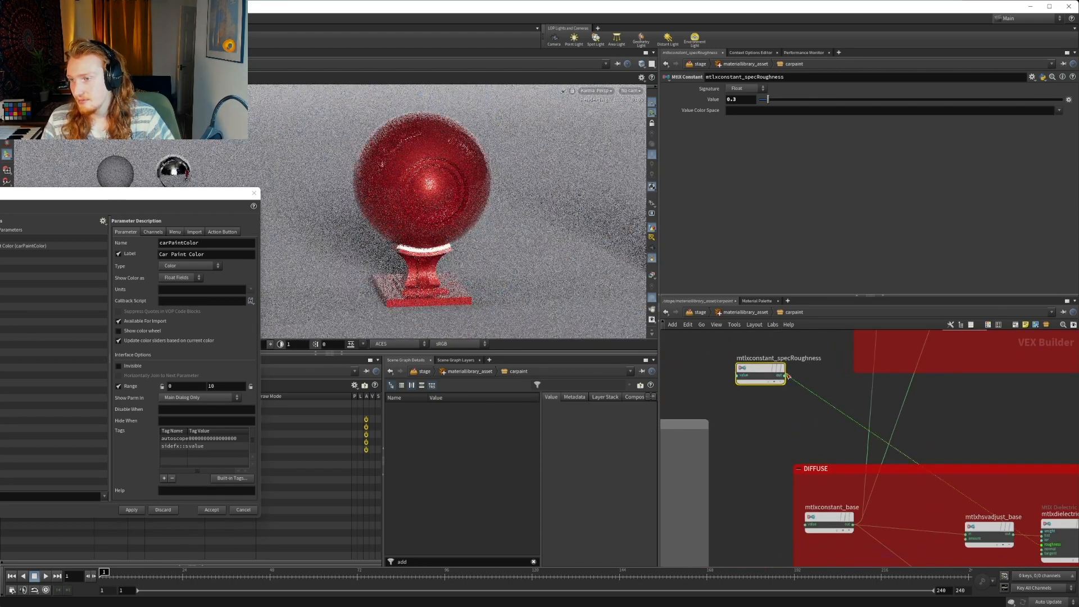
pyautogui.click(785, 375)
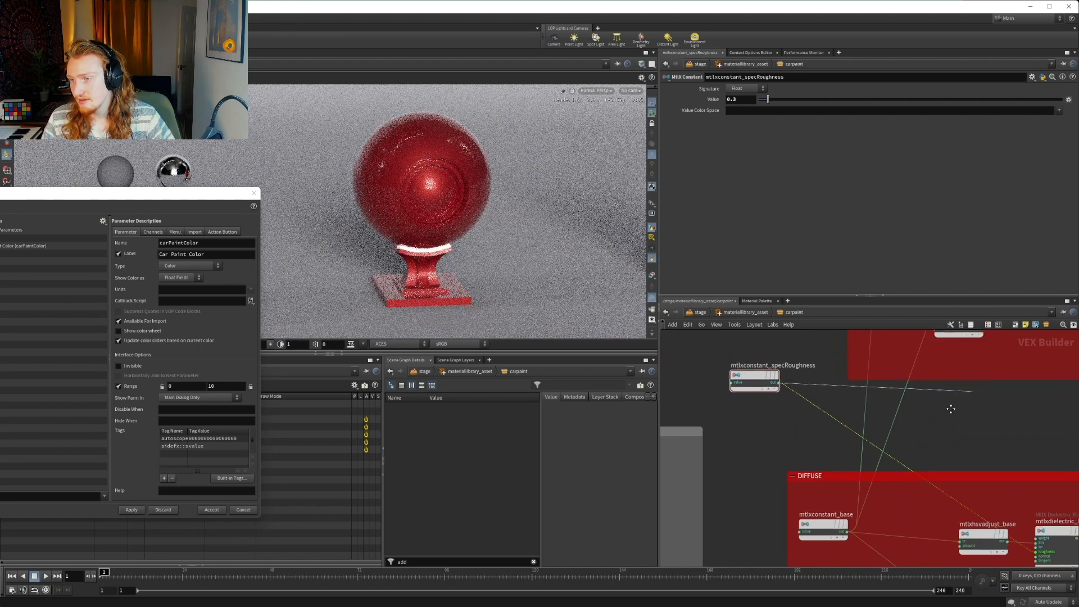
pyautogui.scroll(-3, 903, 421)
pyautogui.scroll(4, 950, 388)
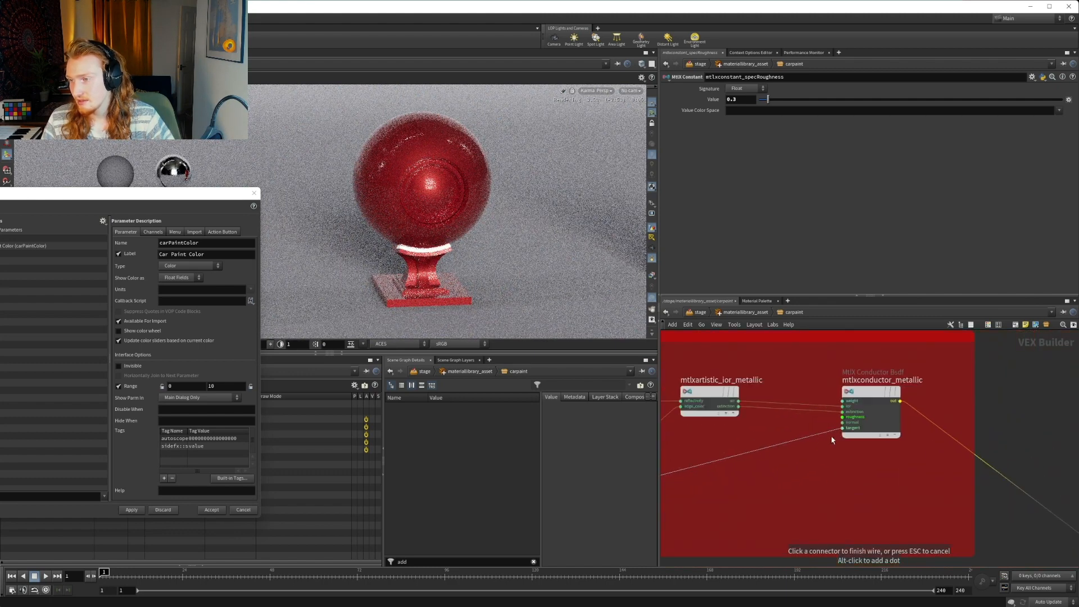
pyautogui.click(812, 480)
pyautogui.scroll(-6, 809, 480)
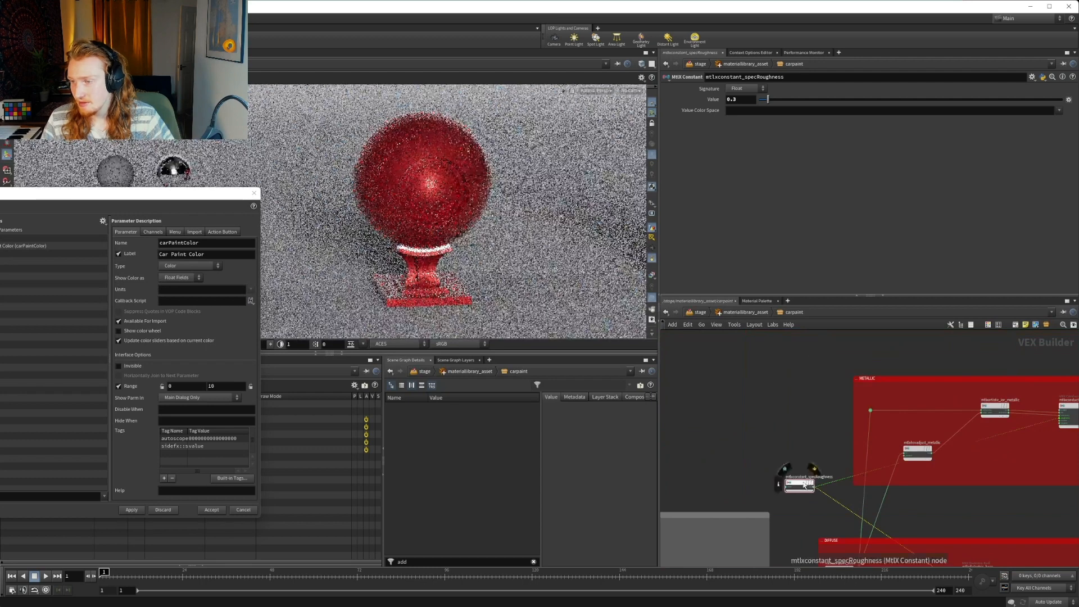
pyautogui.moveTo(804, 484); pyautogui.dragTo(773, 468)
# Review the network from the DIFFUSE box through the mix nodes and back to mtlxconstant_specRoughness
pyautogui.moveTo(845, 446); pyautogui.dragTo(712, 361, button='middle')
pyautogui.scroll(-1, 712, 362)
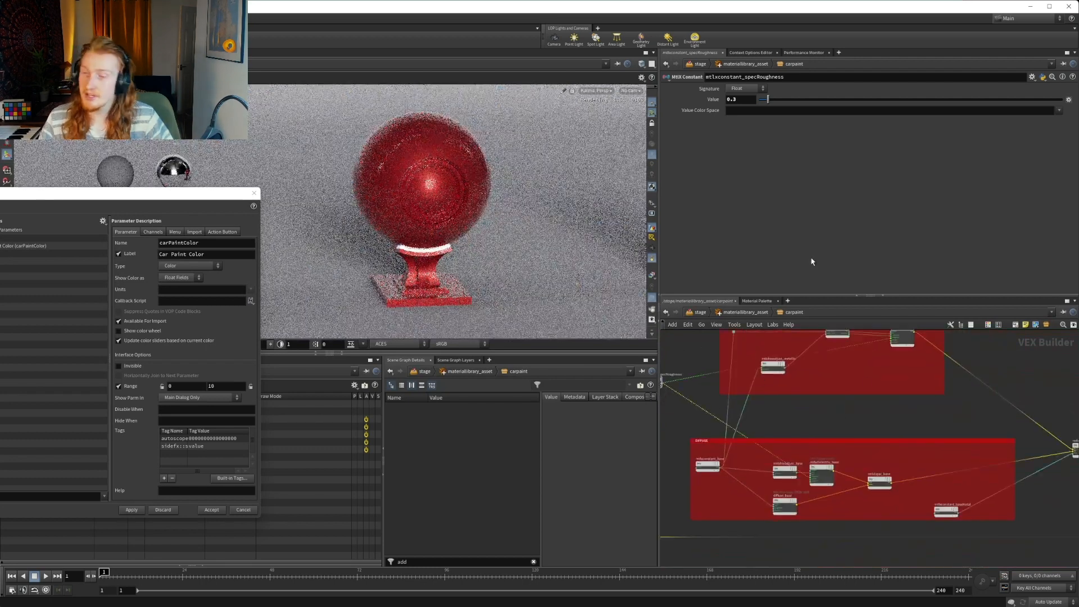
pyautogui.moveTo(1065, 391); pyautogui.dragTo(987, 369, button='middle')
pyautogui.scroll(4, 888, 390)
pyautogui.scroll(-4, 903, 378)
pyautogui.scroll(-4, 779, 380)
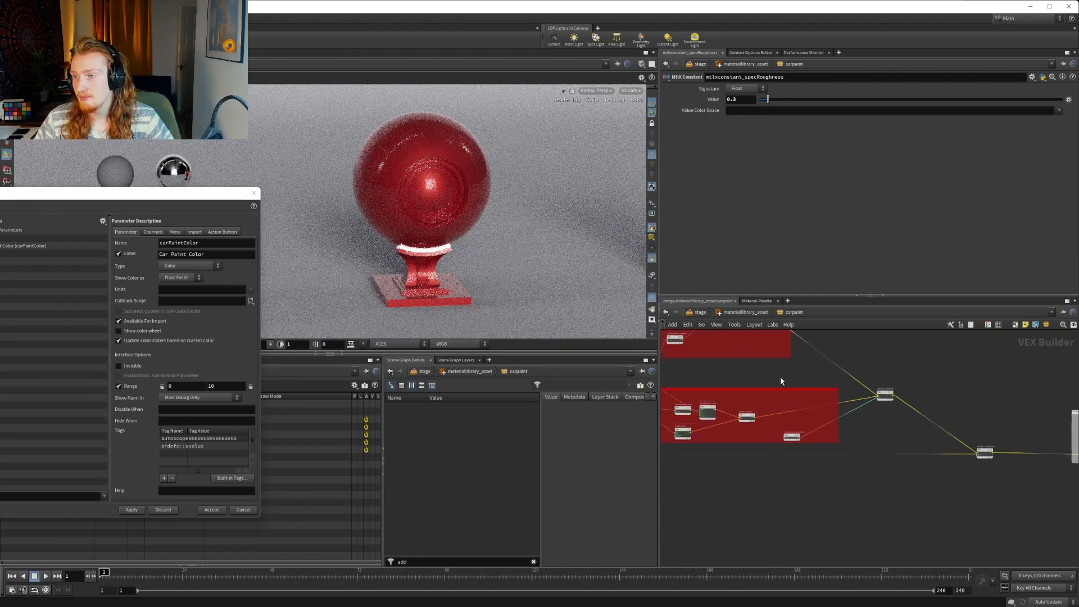
pyautogui.moveTo(695, 360); pyautogui.dragTo(861, 378, button='middle')
pyautogui.scroll(2, 767, 380)
pyautogui.scroll(2, 774, 385)
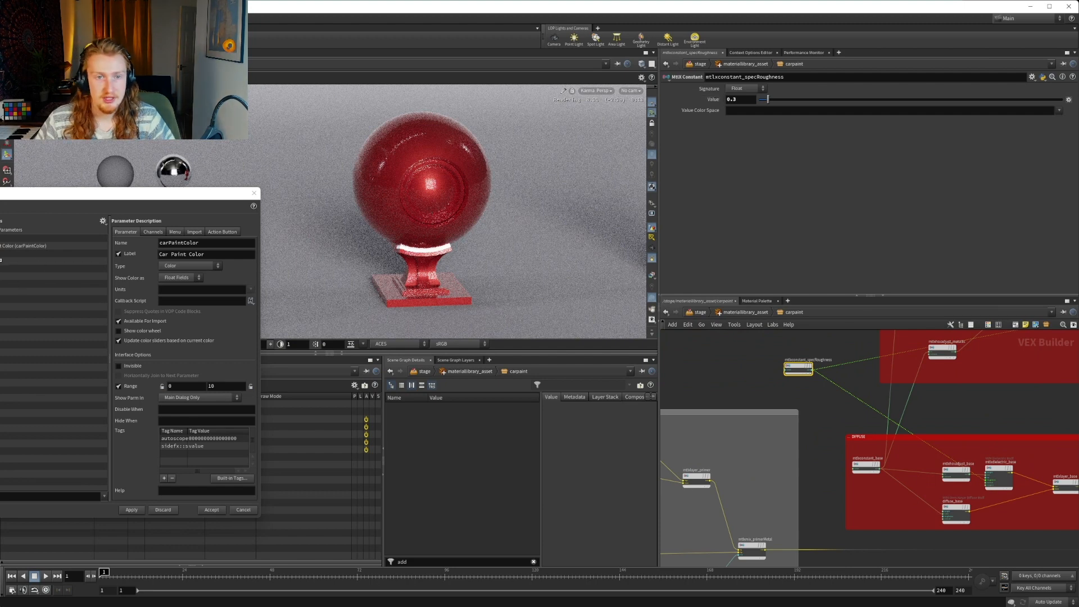
# Add mtlxconstant_specRoughness's Value below Car Paint Color in the carpaint parameter list, with name specRoughness and label Specular Roughness
pyautogui.moveTo(57, 249); pyautogui.dragTo(56, 250)
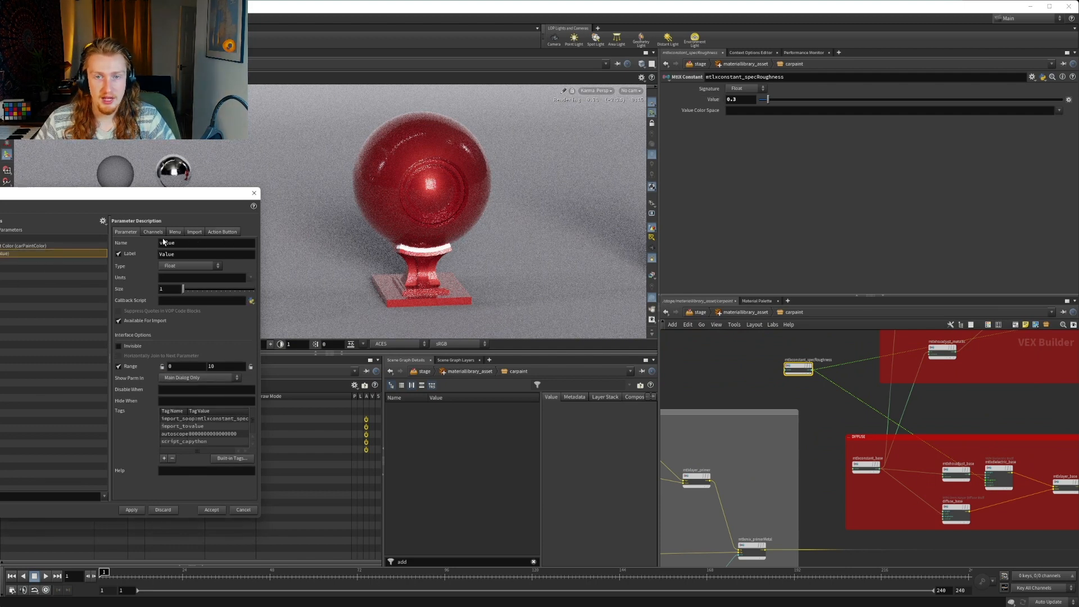
pyautogui.doubleClick(179, 246)
pyautogui.write('spec')
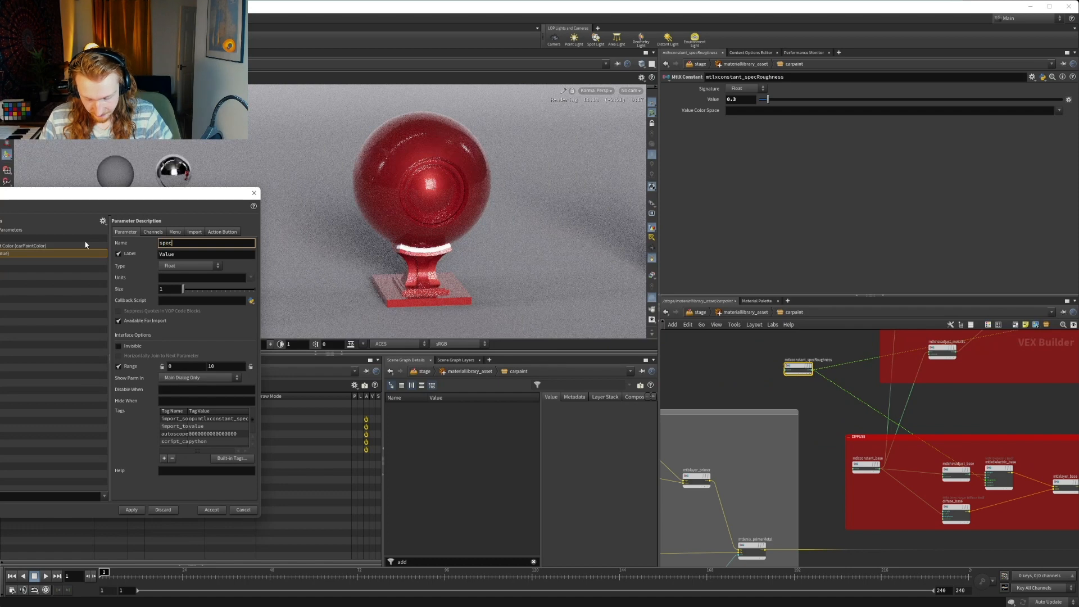
pyautogui.write('Roughness')
pyautogui.press('Tab')
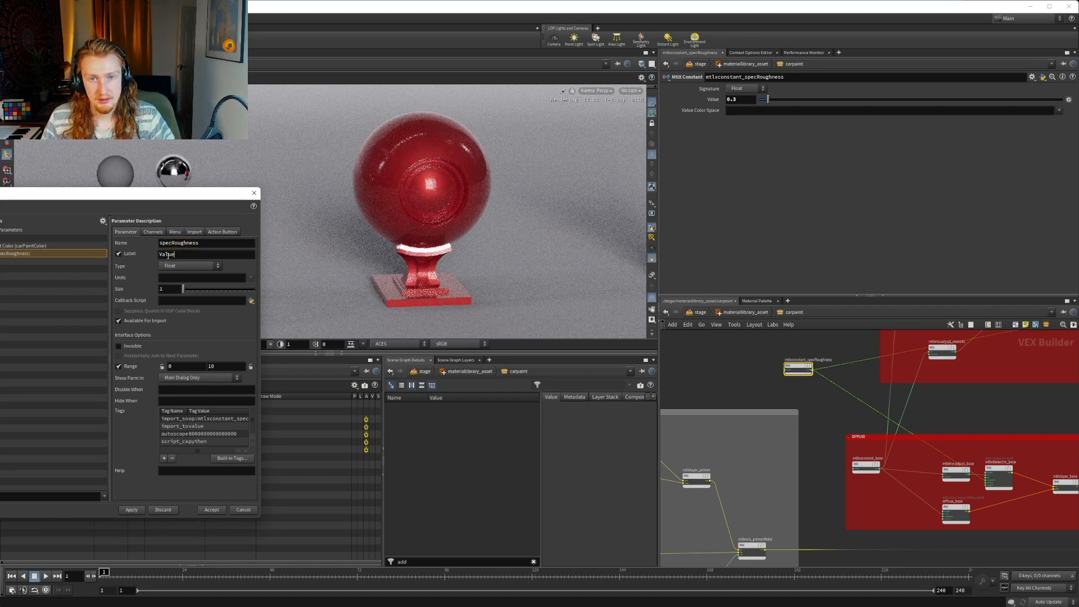
pyautogui.write('Specular Ro')
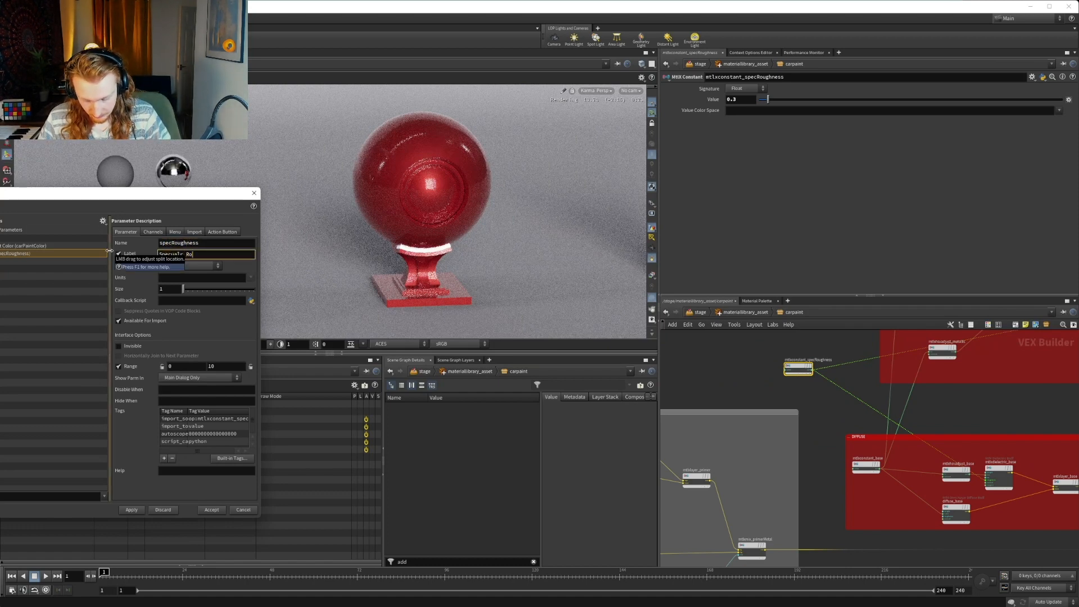
pyautogui.write('cualr Roughness')
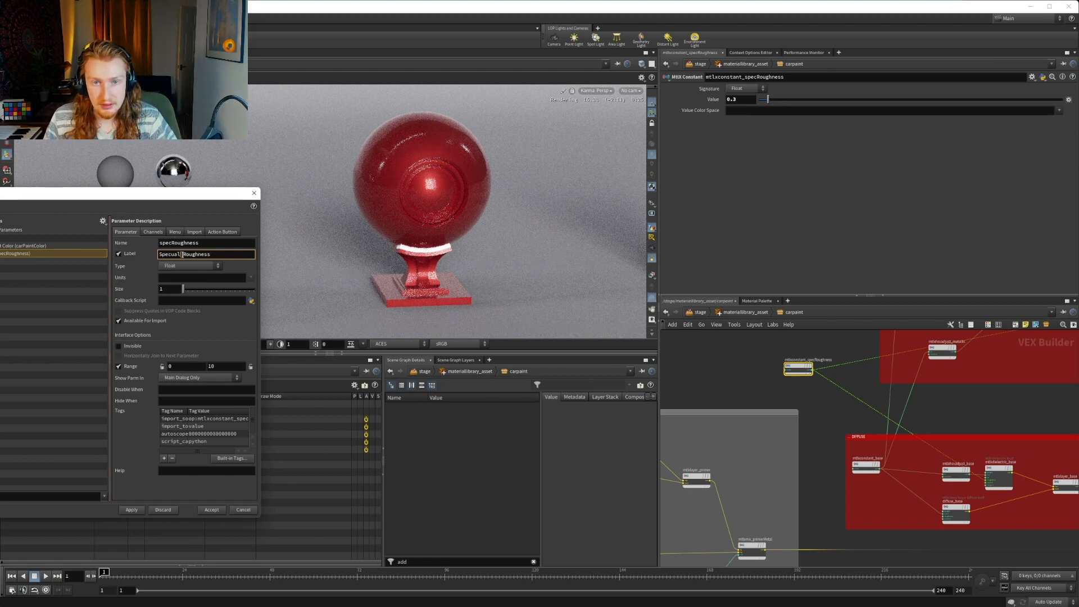
pyautogui.write('ular')
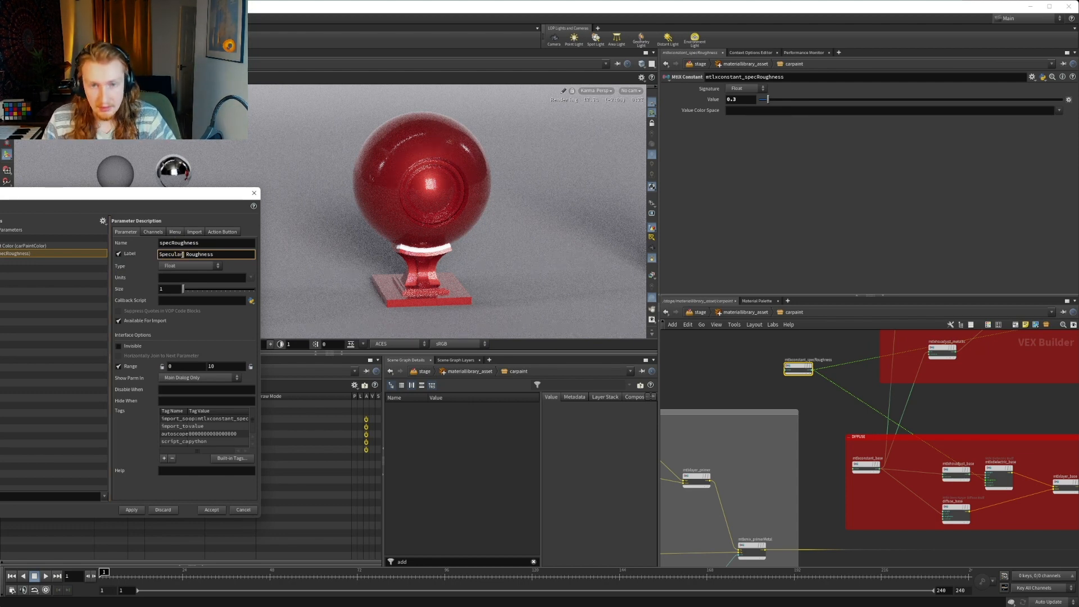
# Change the Specular Roughness parameter's name to specularRoughness and apply the interface changes
pyautogui.click(171, 243)
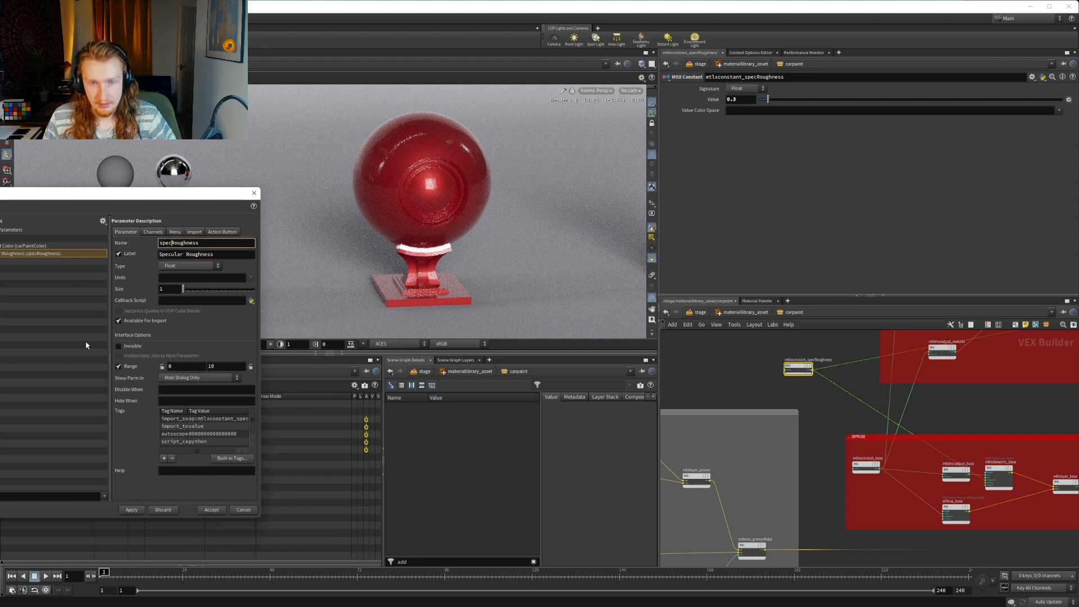
pyautogui.write('ular')
pyautogui.click(131, 510)
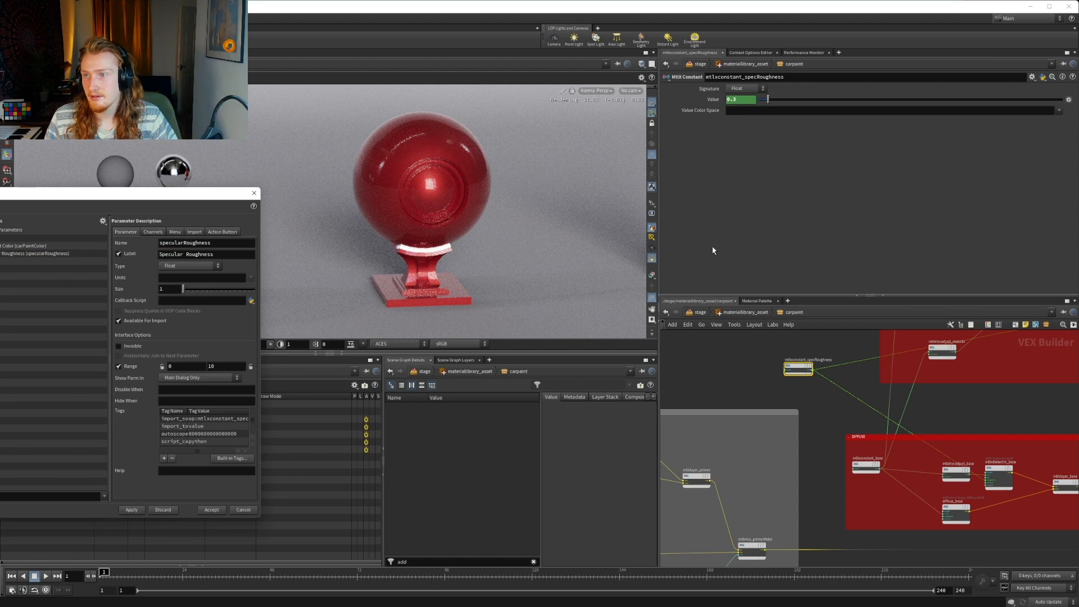
# Check the channel reference expression on mtlxconstant_specRoughness's Value, and restore the numeric display
pyautogui.scroll(-5, 756, 354)
pyautogui.moveTo(920, 446); pyautogui.dragTo(687, 427, button='middle')
pyautogui.scroll(2, 864, 410)
pyautogui.moveTo(728, 383); pyautogui.dragTo(866, 429, button='middle')
pyautogui.scroll(2, 866, 428)
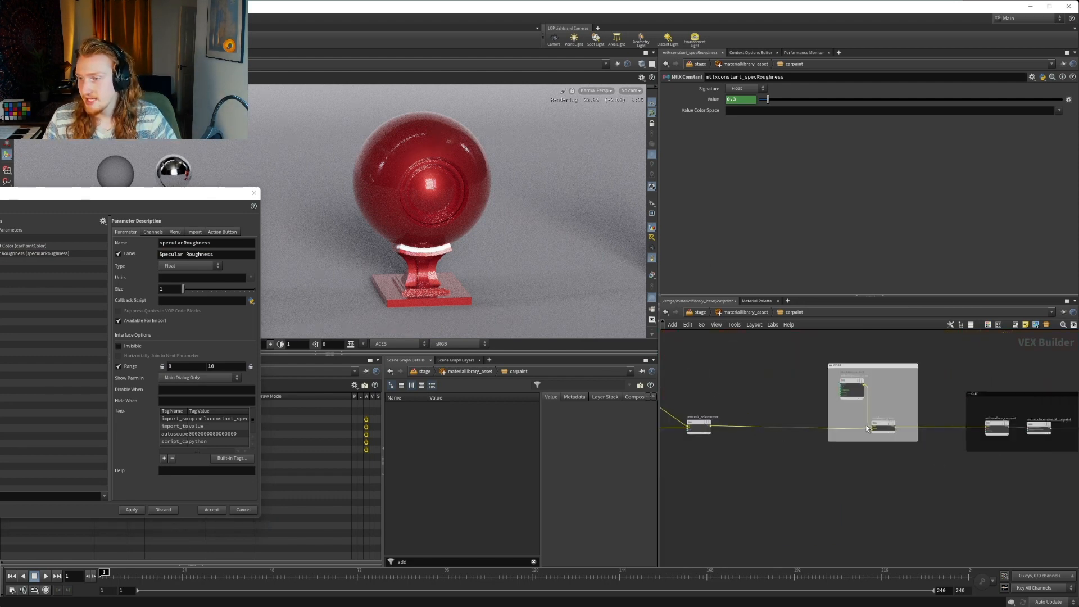
pyautogui.click(709, 100)
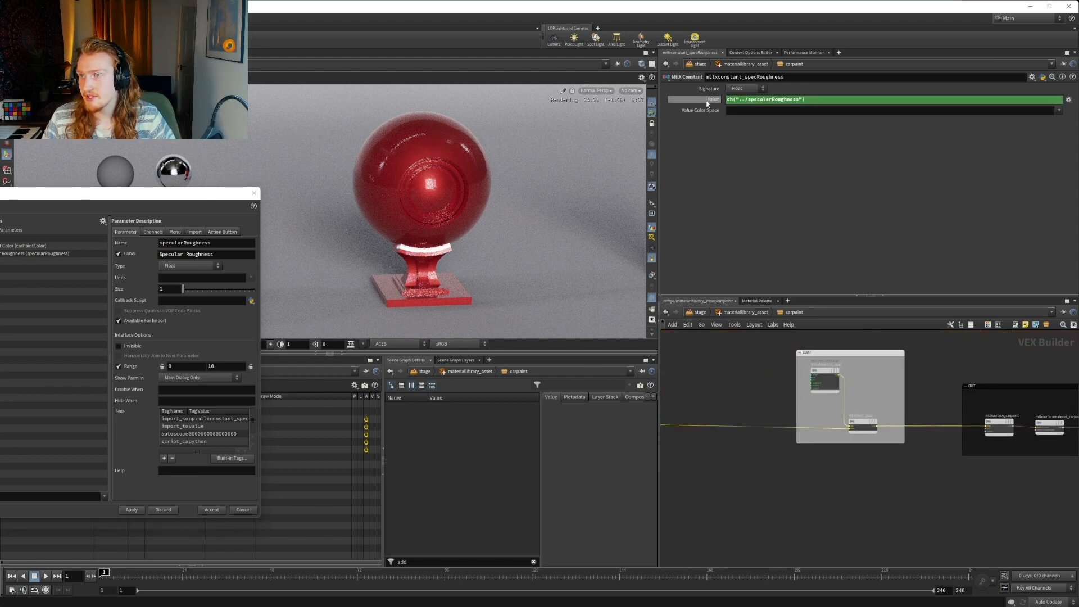
pyautogui.click(710, 101)
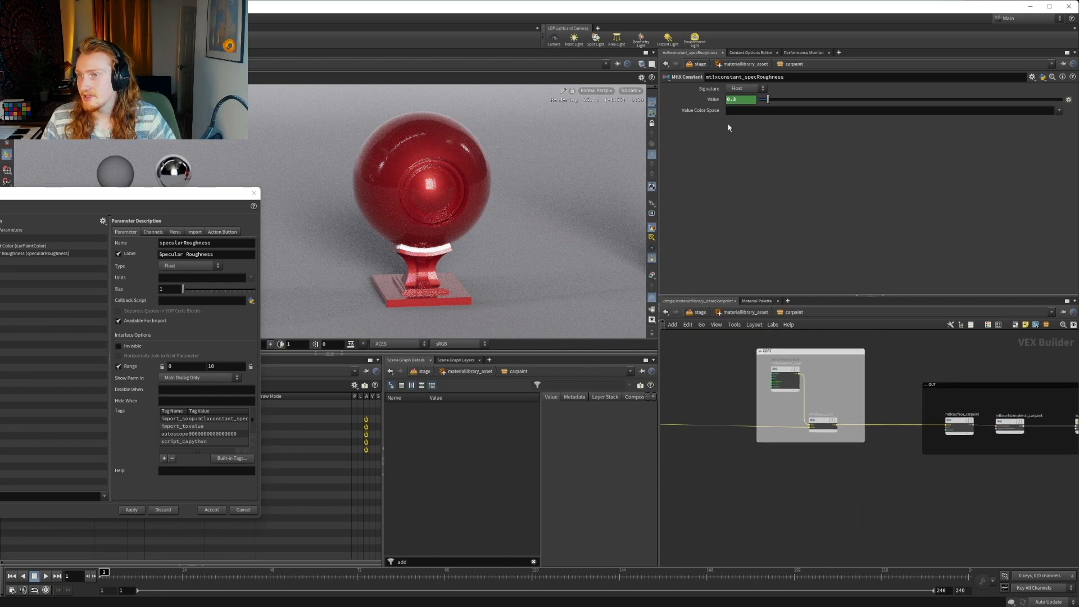
# Add the Roughness of mtlxdielectric_coat in the COAT box to the carpaint parameter list, below Specular Roughness
pyautogui.moveTo(880, 389); pyautogui.dragTo(906, 383, button='middle')
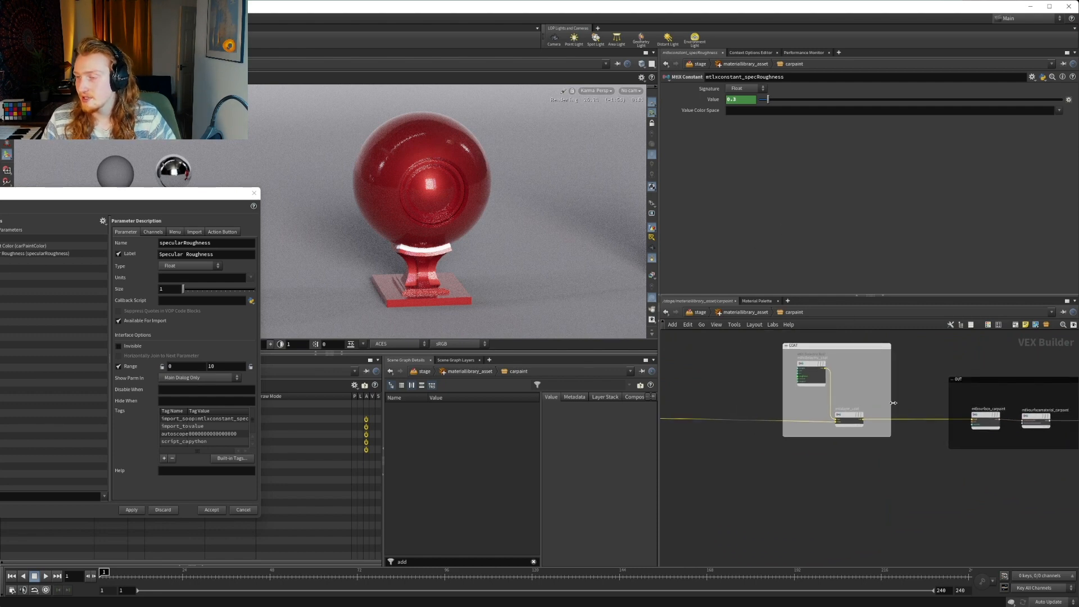
pyautogui.moveTo(894, 403); pyautogui.dragTo(924, 397, button='middle')
pyautogui.scroll(2, 906, 398)
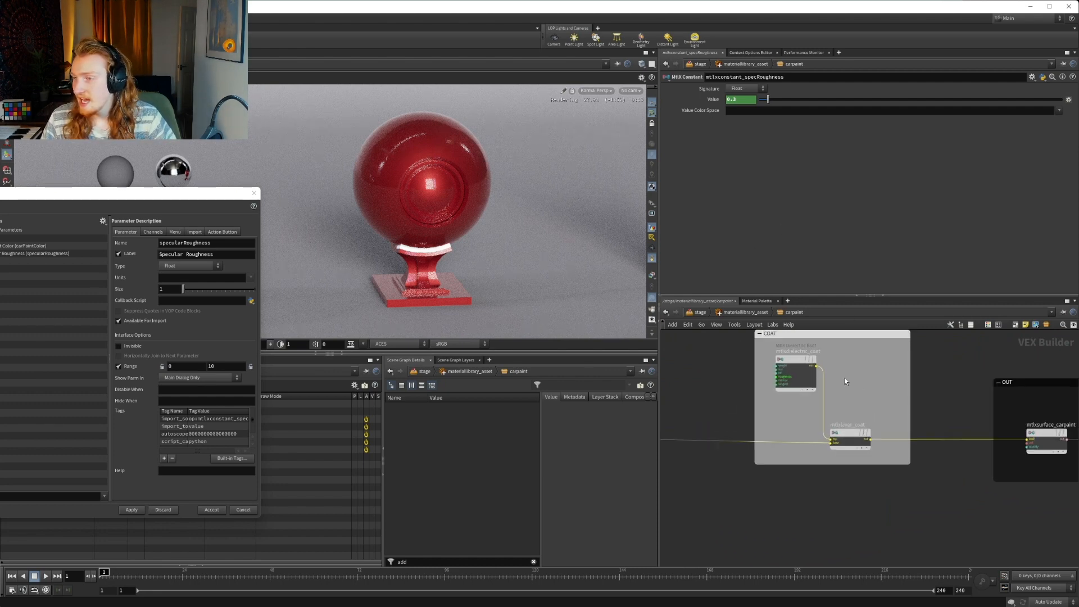
pyautogui.click(795, 372)
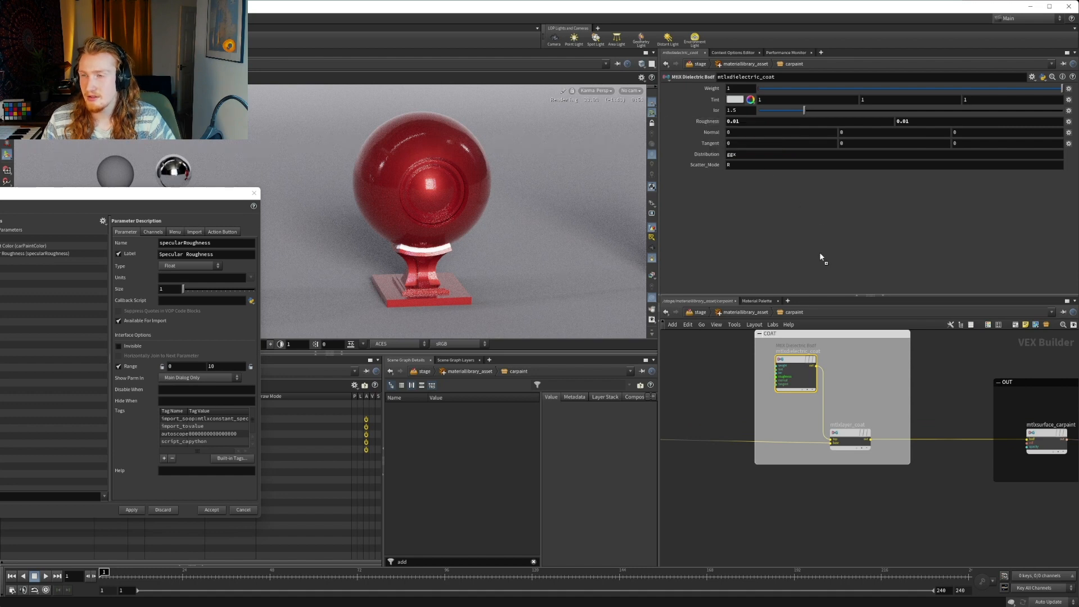
pyautogui.moveTo(2, 273); pyautogui.dragTo(1, 257)
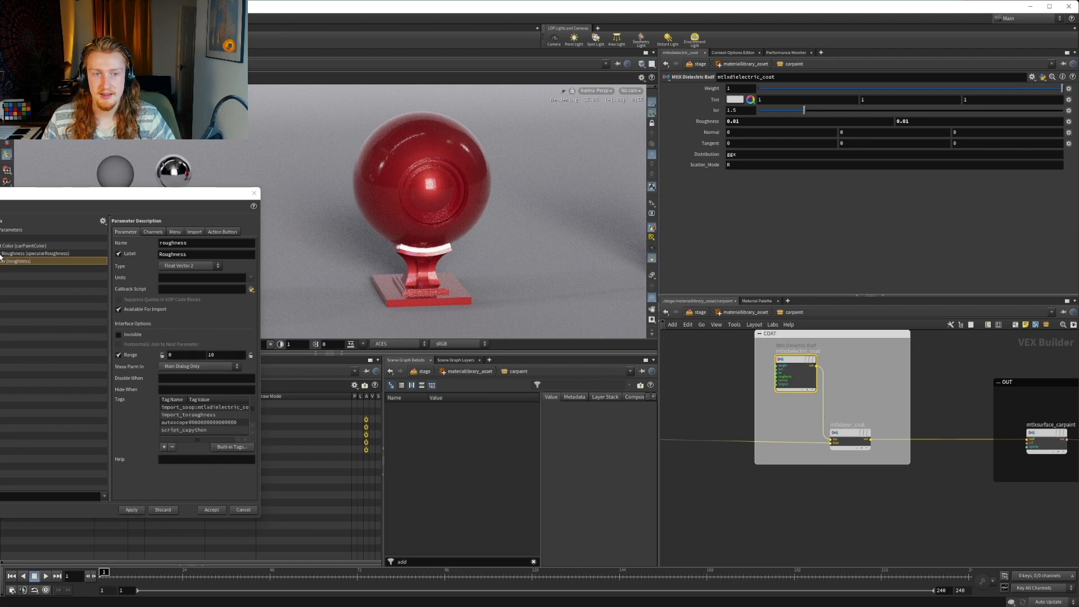
# Name the new roughness parameter coatRoughness, label it Coat Roughness, and apply the interface changes
pyautogui.click(161, 242)
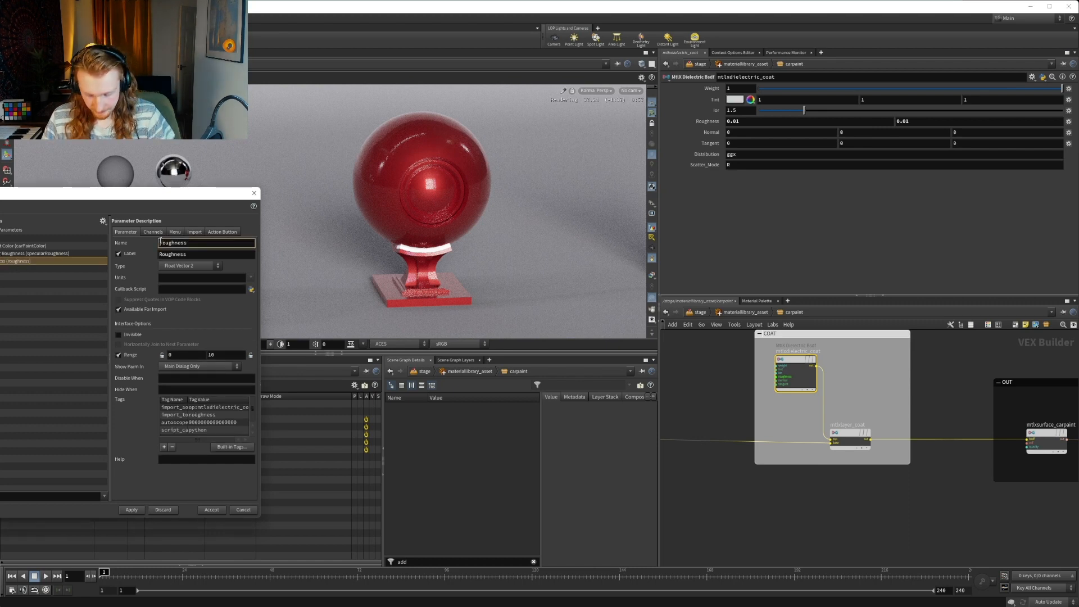
pyautogui.write('coatR')
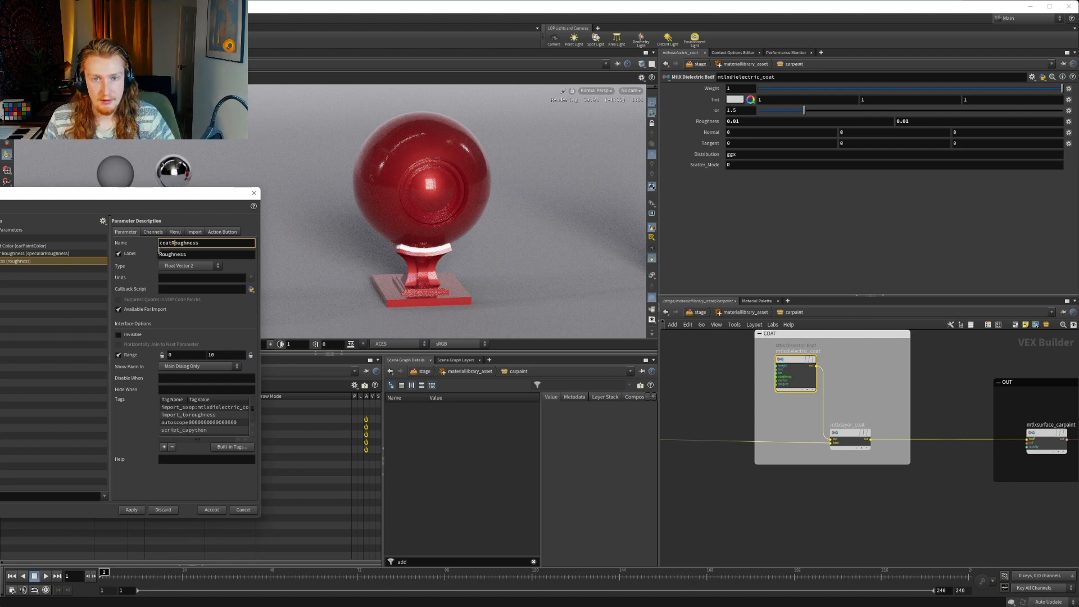
pyautogui.click(158, 254)
pyautogui.write('Coat')
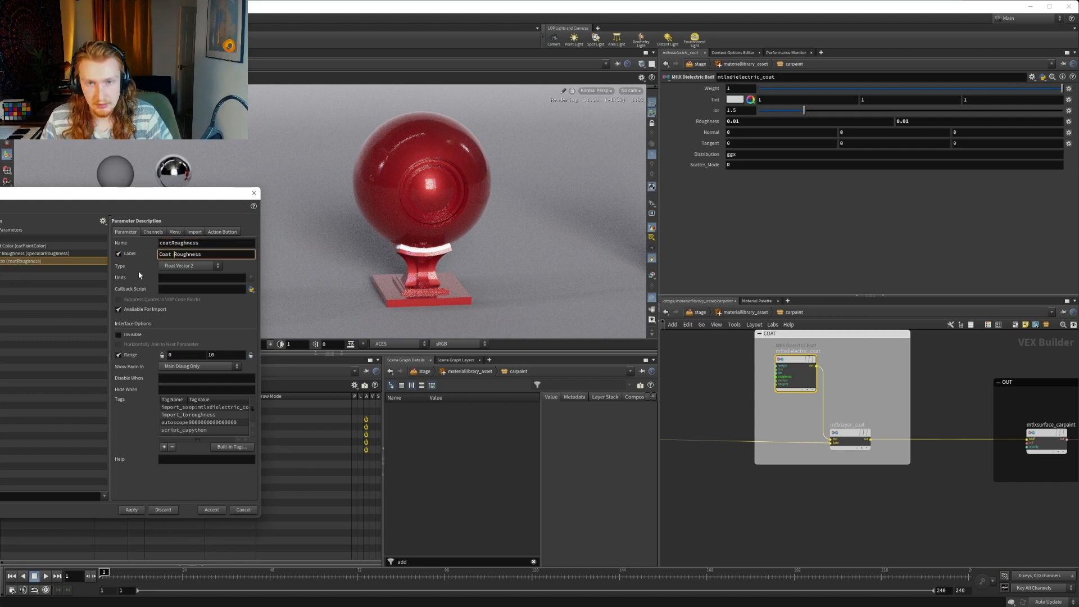
pyautogui.click(130, 510)
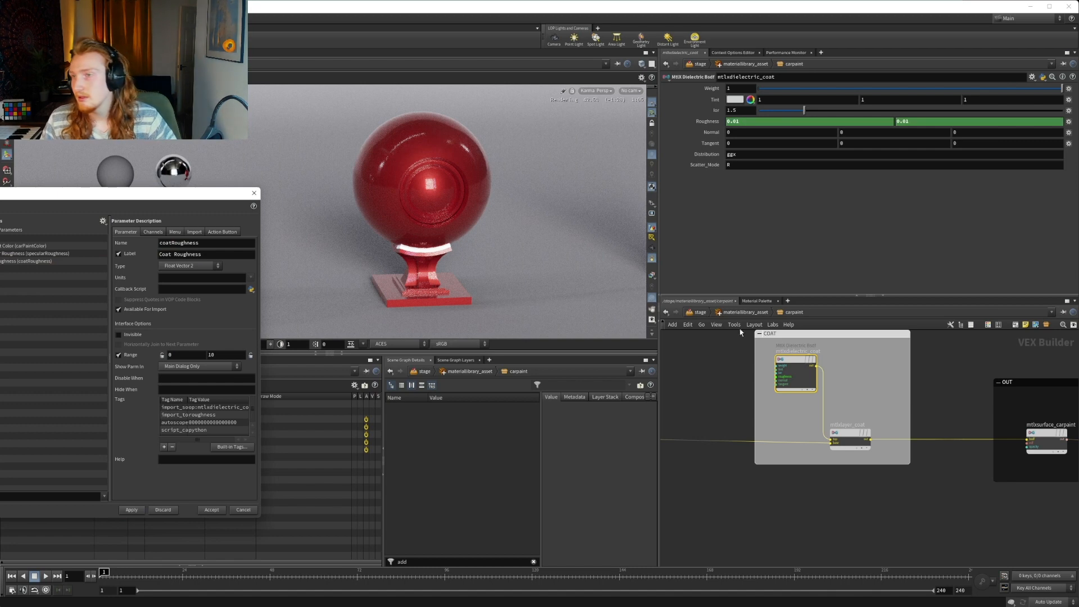
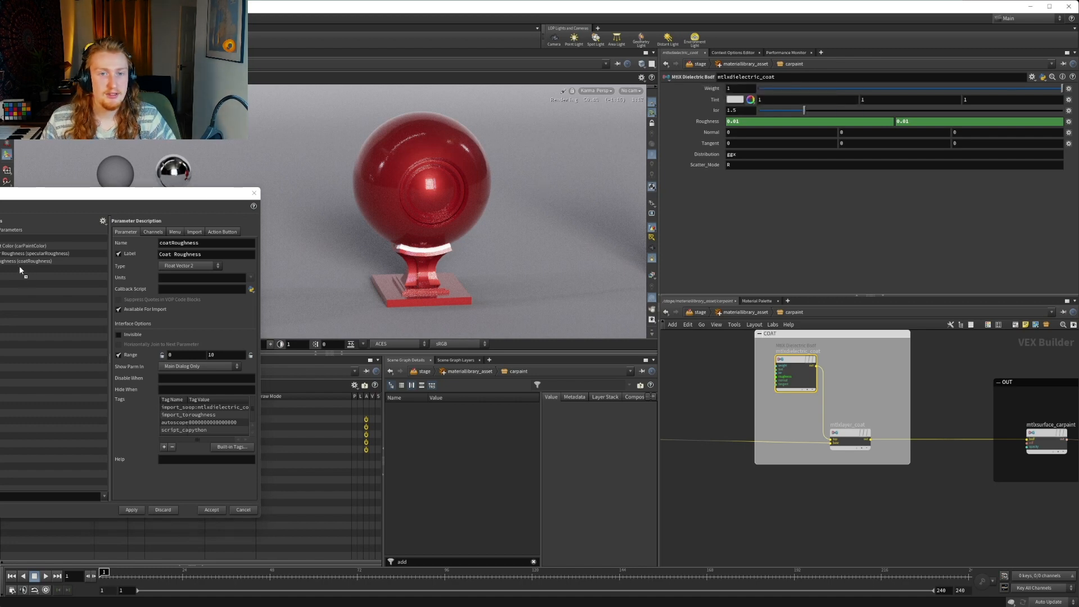
# Promote the coat dielectric's weight to the carpaint interface as coatWeight, labelled Coat Weight, and apply the change
pyautogui.moveTo(19, 265); pyautogui.dragTo(71, 264)
pyautogui.click(178, 244)
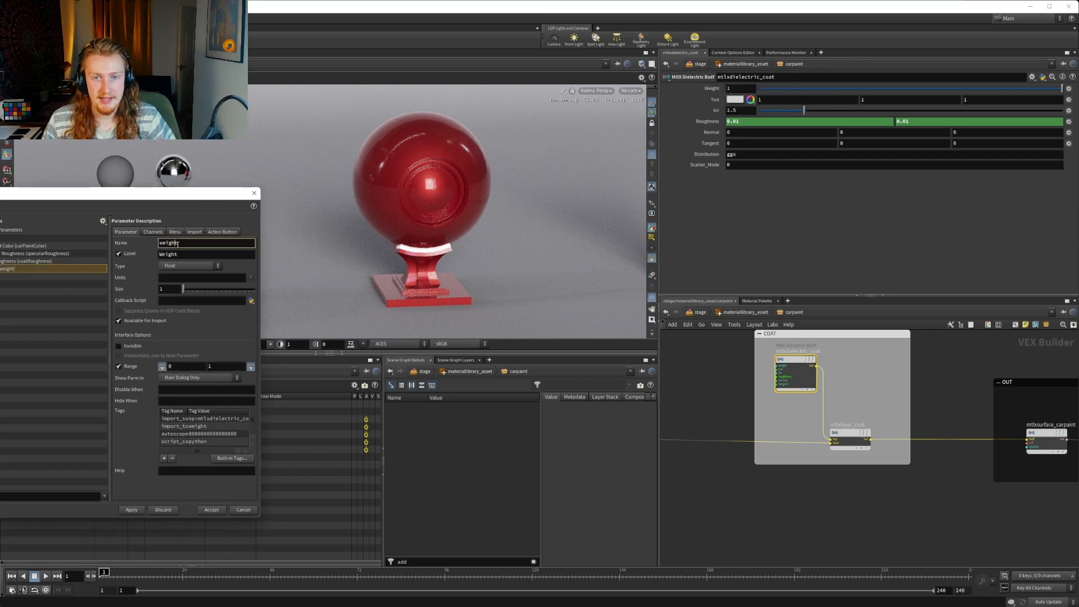
pyautogui.press('Home')
pyautogui.write('coat')
pyautogui.press('Delete')
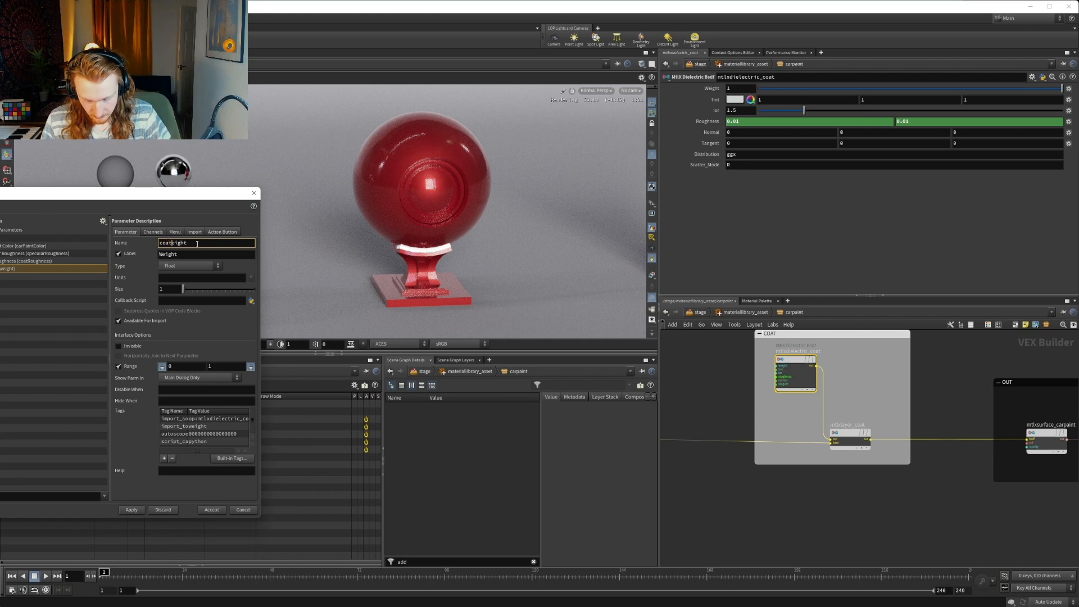
pyautogui.write('W')
pyautogui.click(162, 254)
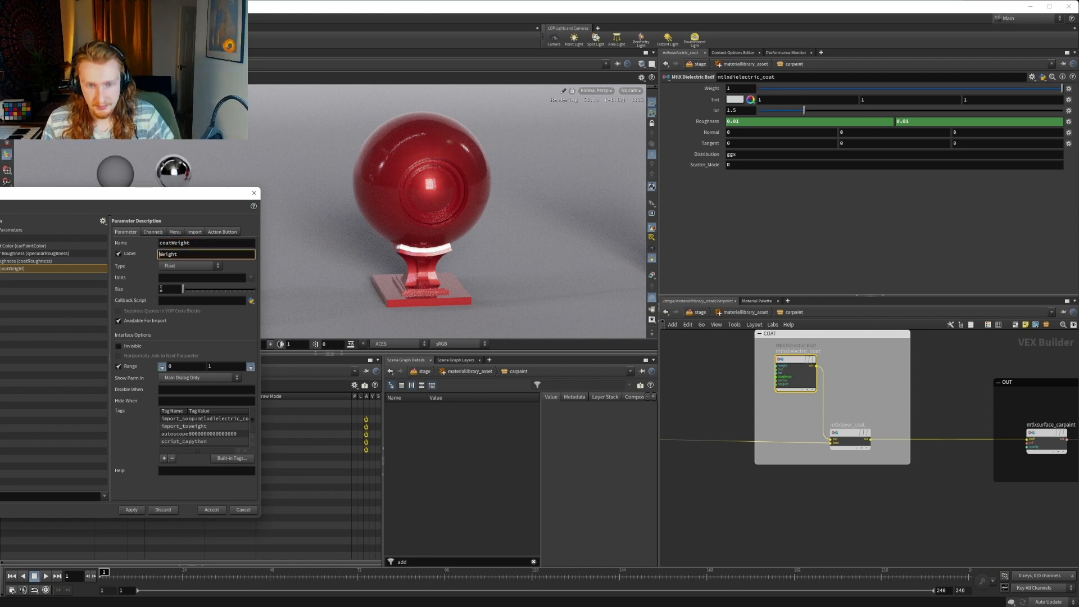
pyautogui.write('Coat')
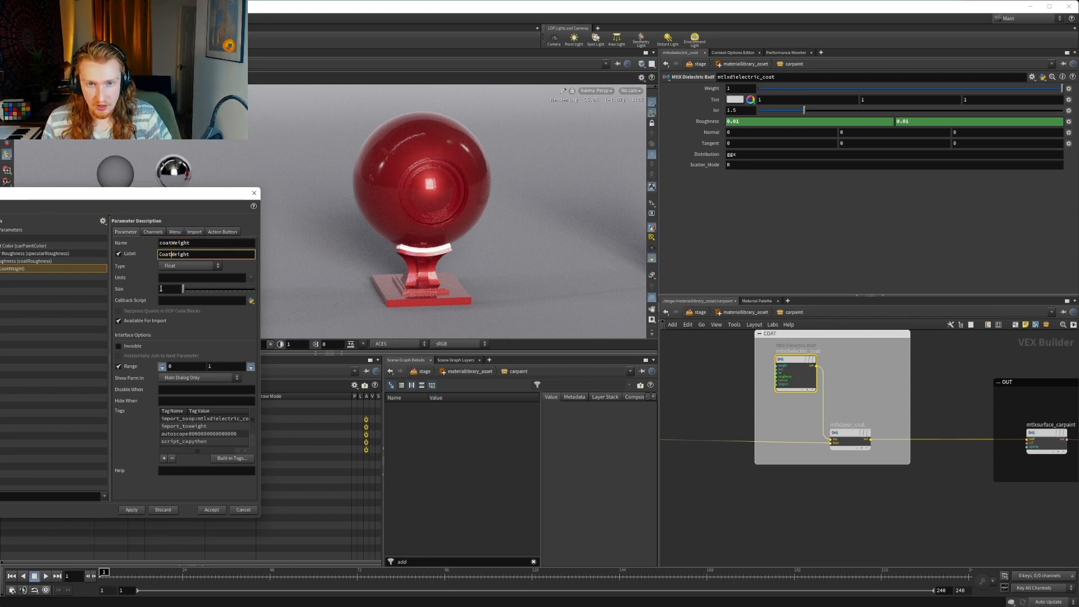
pyautogui.click(131, 509)
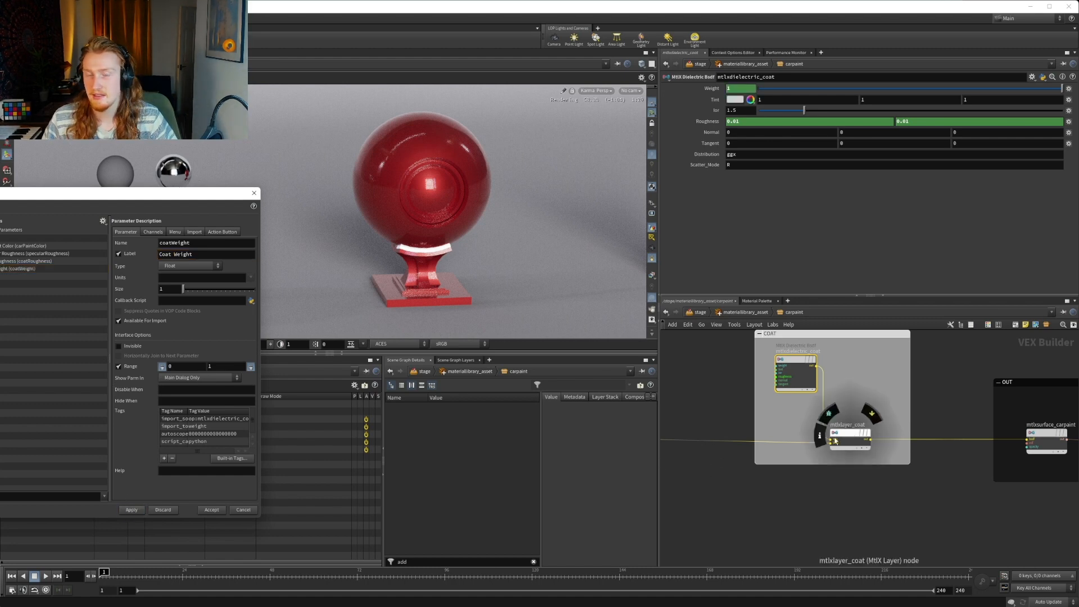
# Add the weight parameter of mtlxdielectric_base to the carpaint interface, directly above Specular Roughness
pyautogui.scroll(-3, 828, 451)
pyautogui.moveTo(677, 449)
pyautogui.mouseDown(button='middle')
pyautogui.moveTo(769, 449)
pyautogui.moveTo(815, 399)
pyautogui.moveTo(900, 419)
pyautogui.mouseUp(button='middle')
pyautogui.moveTo(802, 416); pyautogui.dragTo(908, 444, button='middle')
pyautogui.moveTo(860, 433); pyautogui.dragTo(934, 445, button='middle')
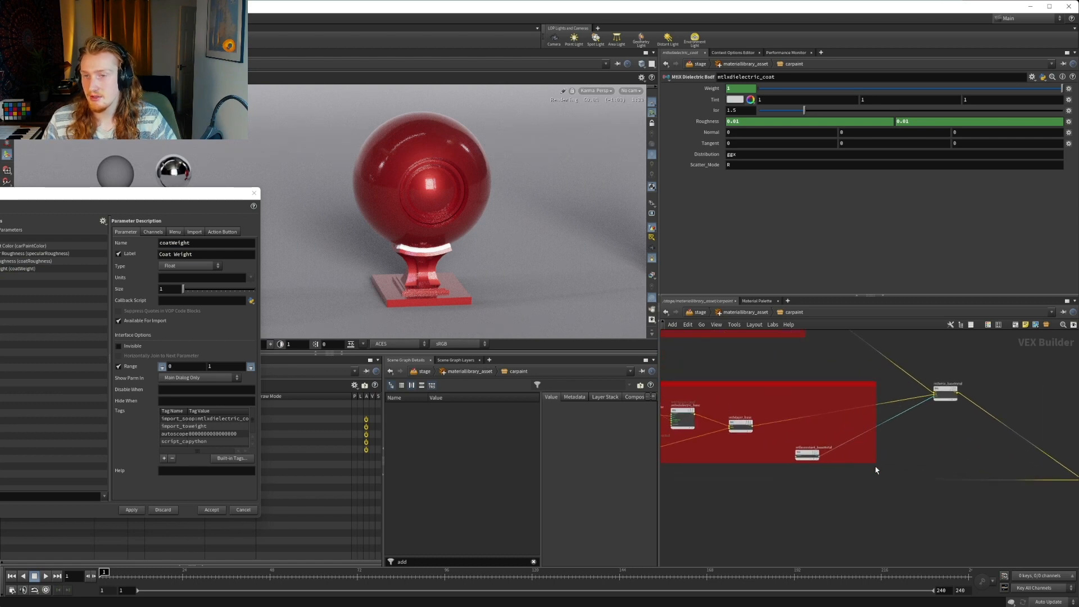
pyautogui.moveTo(875, 470); pyautogui.dragTo(950, 451, button='middle')
pyautogui.moveTo(795, 450); pyautogui.dragTo(852, 449, button='middle')
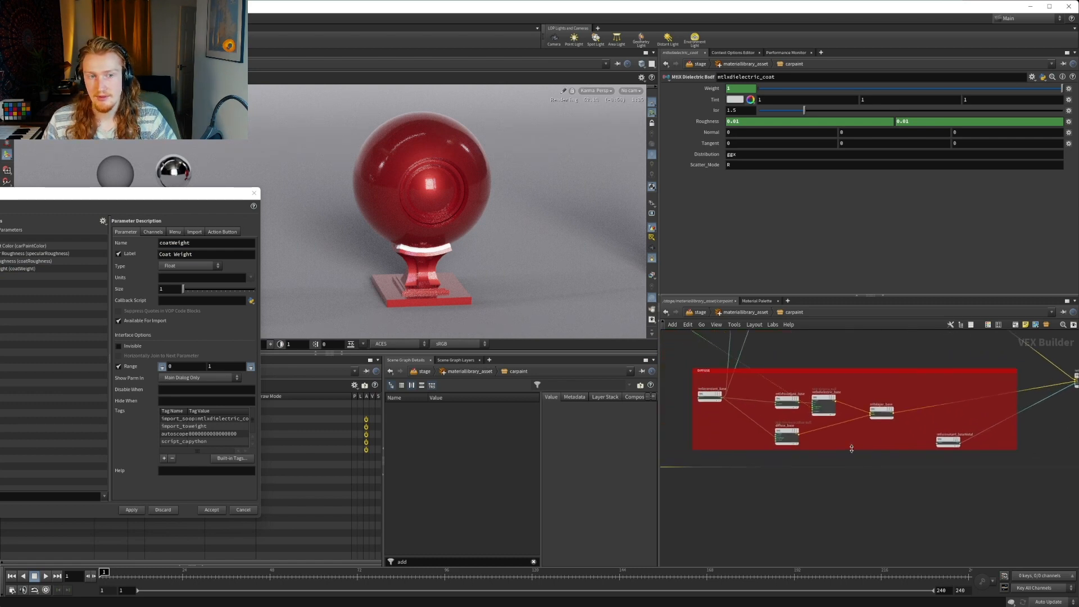
pyautogui.scroll(3, 846, 444)
pyautogui.click(863, 408)
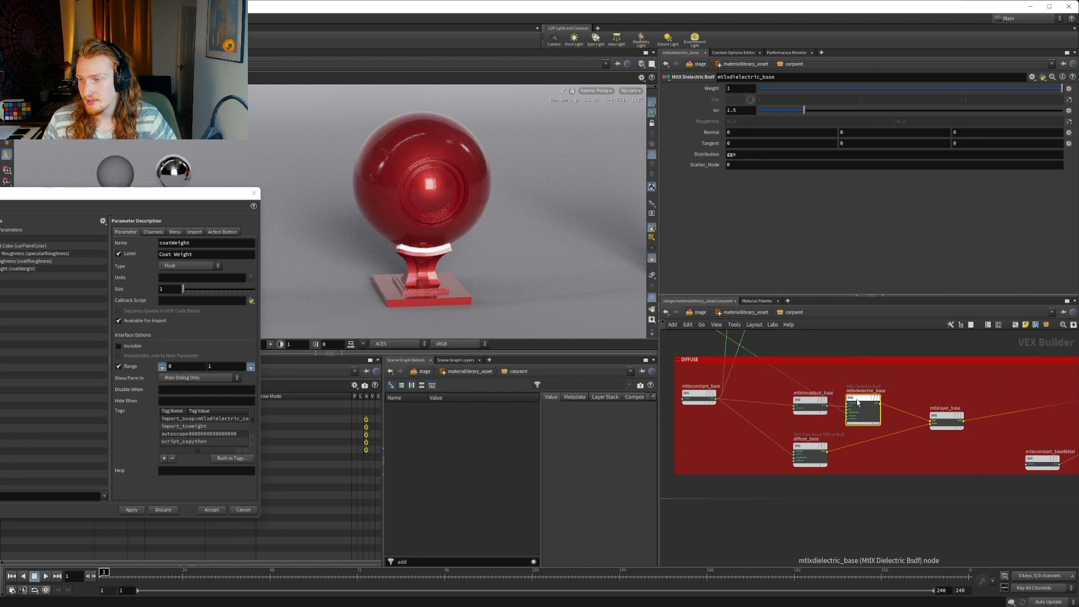
pyautogui.moveTo(732, 122); pyautogui.dragTo(1, 254)
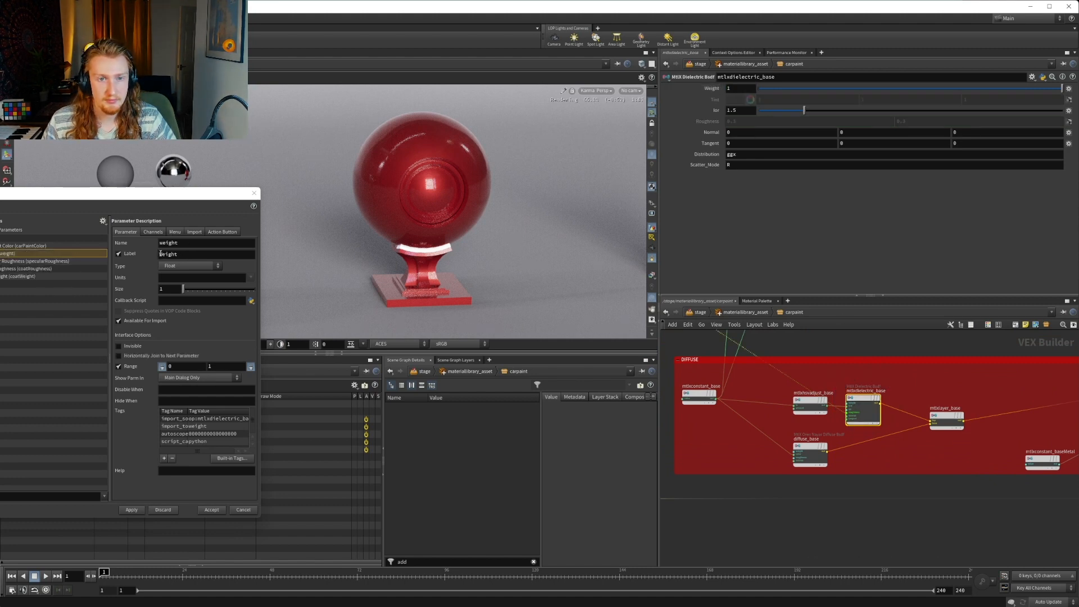
# Reorder the carpaint interface parameters so Coat Weight sits above Coat Roughness
pyautogui.click(12, 268)
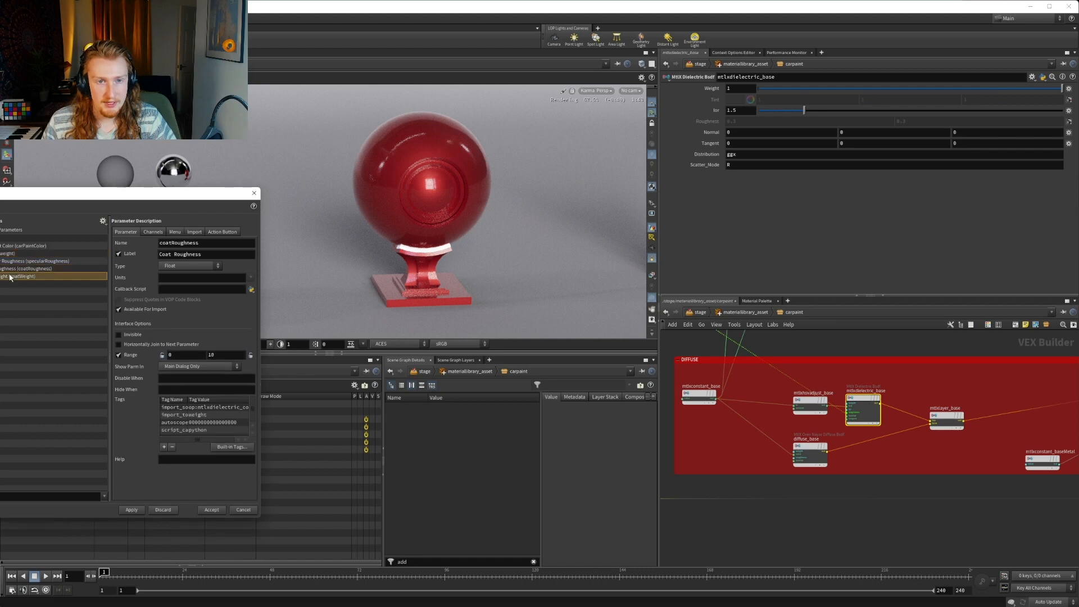
pyautogui.click(11, 276)
pyautogui.moveTo(10, 269); pyautogui.dragTo(10, 265)
# Rename the new base weight parameter specularWeight, label it Specular Weight, and apply the interface change
pyautogui.click(11, 253)
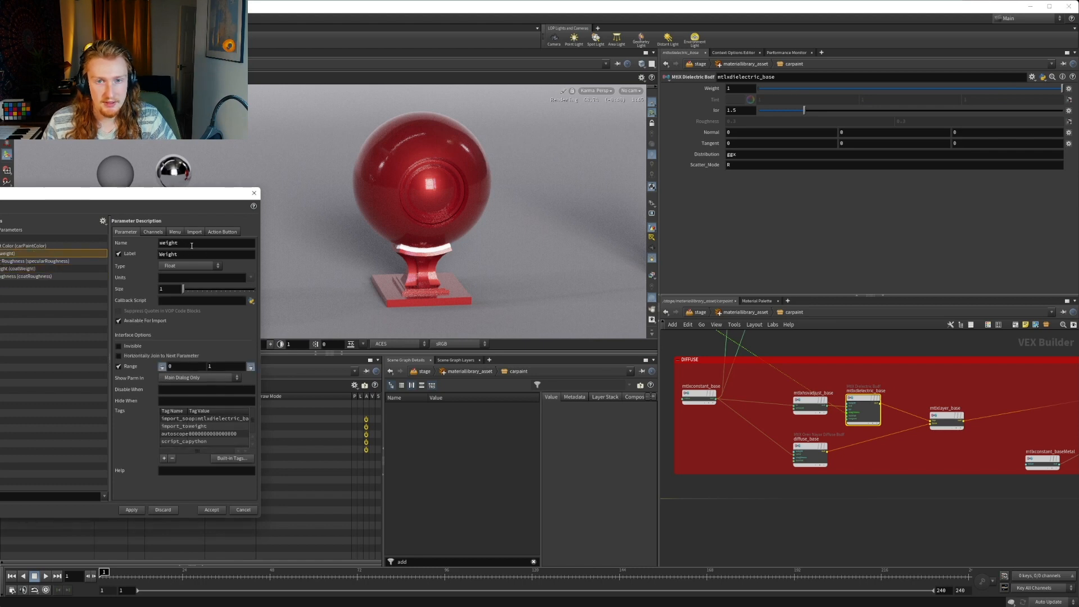
pyautogui.click(172, 242)
pyautogui.write('specula')
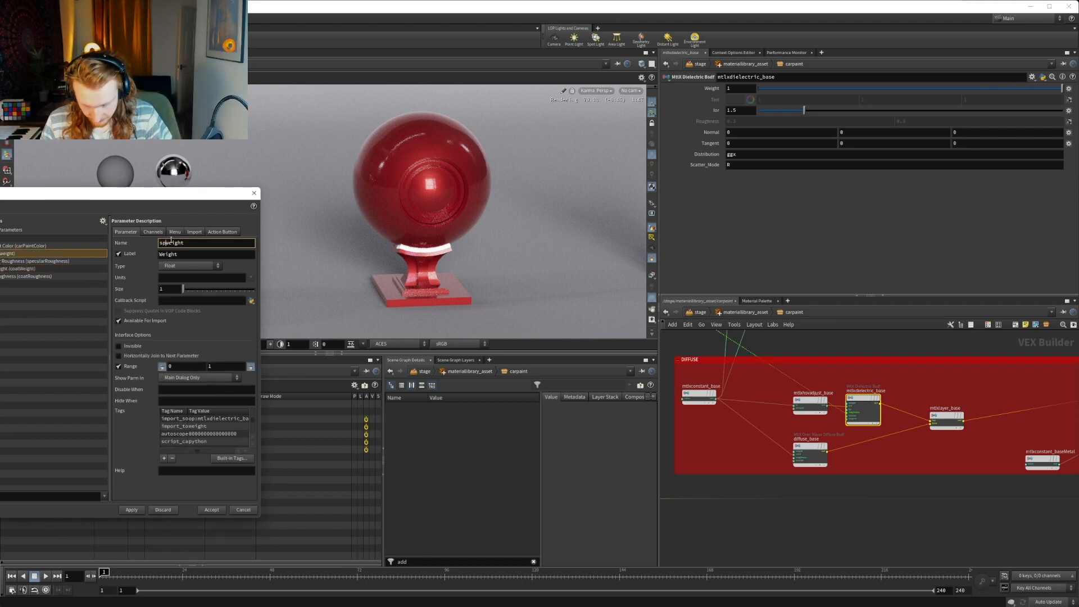
pyautogui.write('r_')
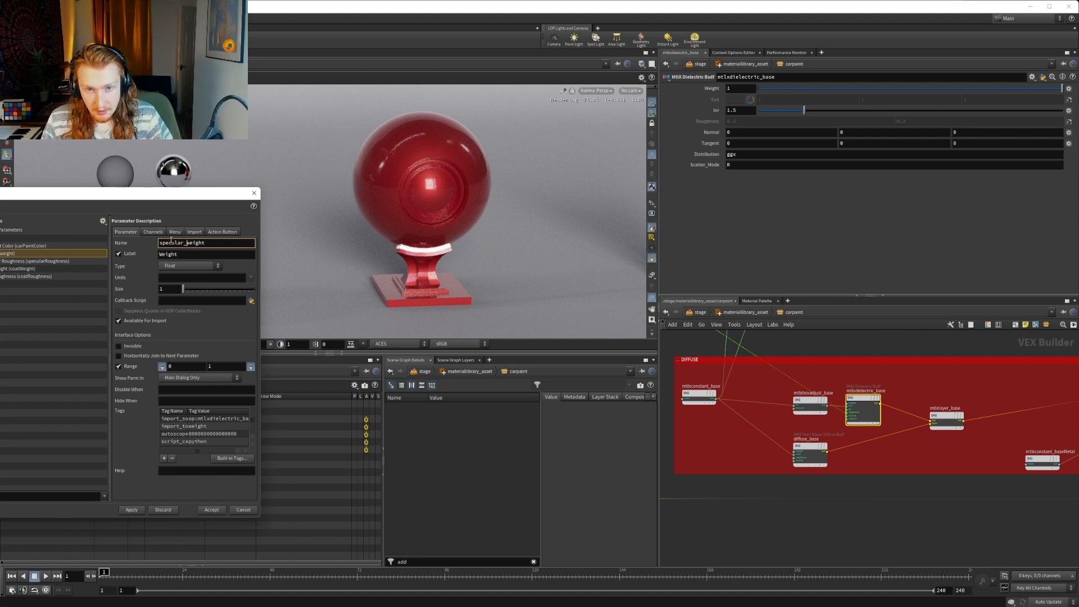
pyautogui.press('Tab')
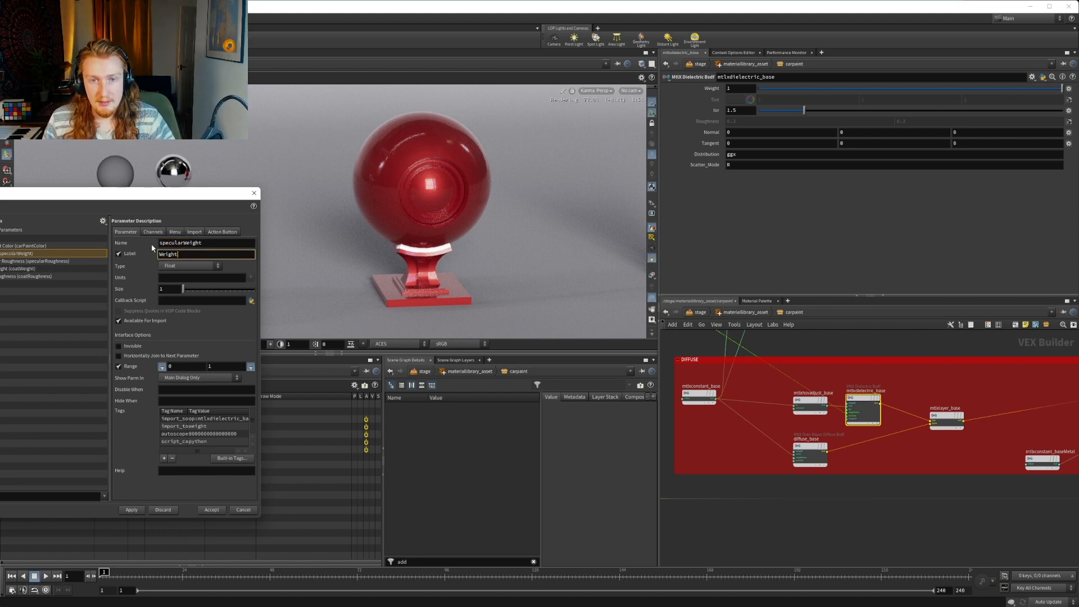
pyautogui.write('Specular')
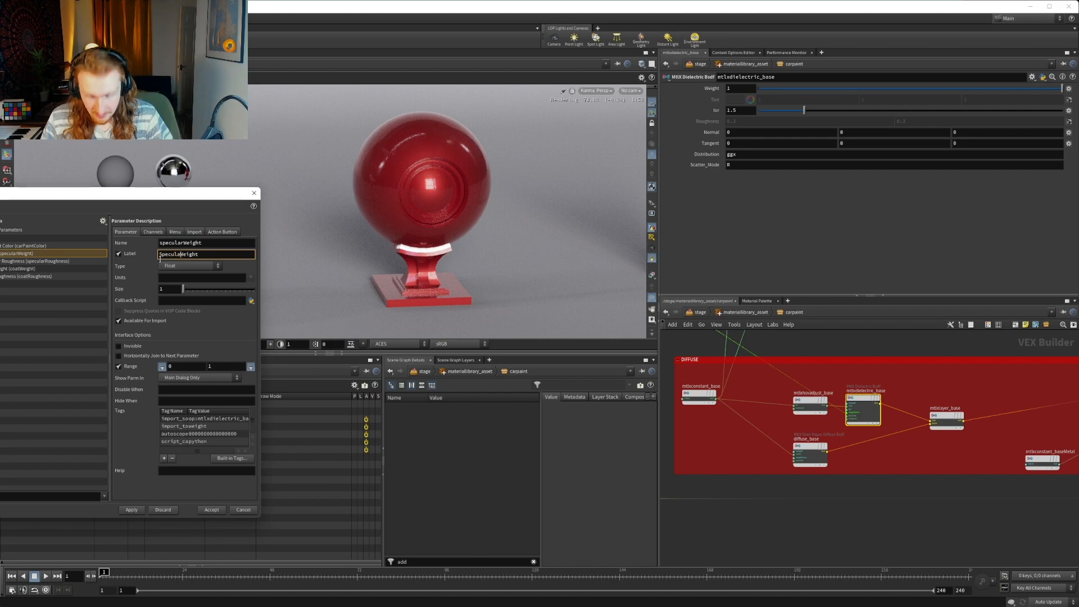
pyautogui.click(129, 510)
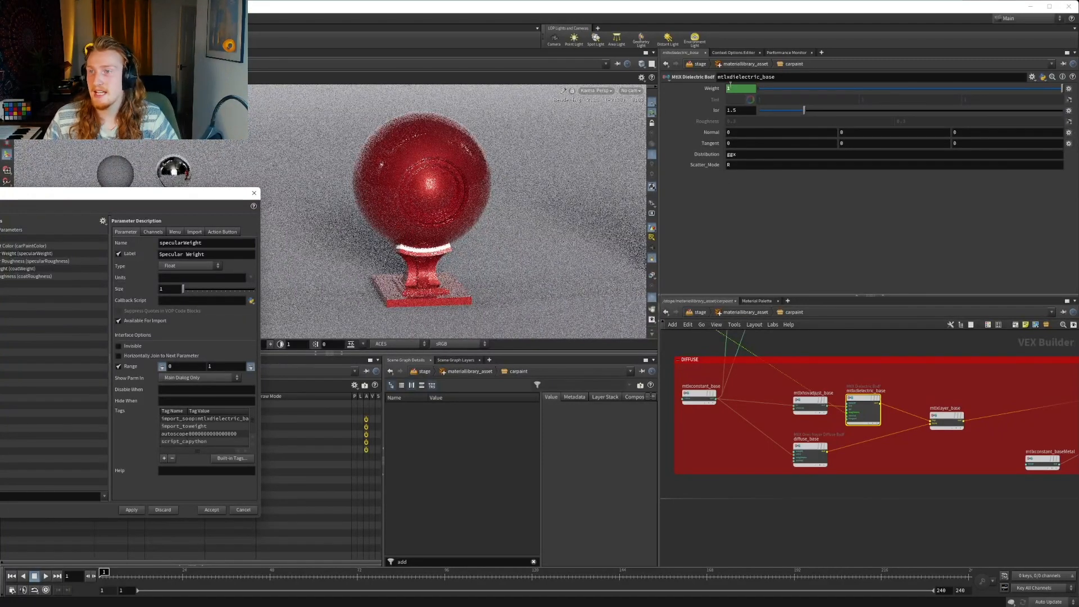
# Test the carpaint subnetwork's Specular Weight at 0, and set it back to 1
pyautogui.click(743, 64)
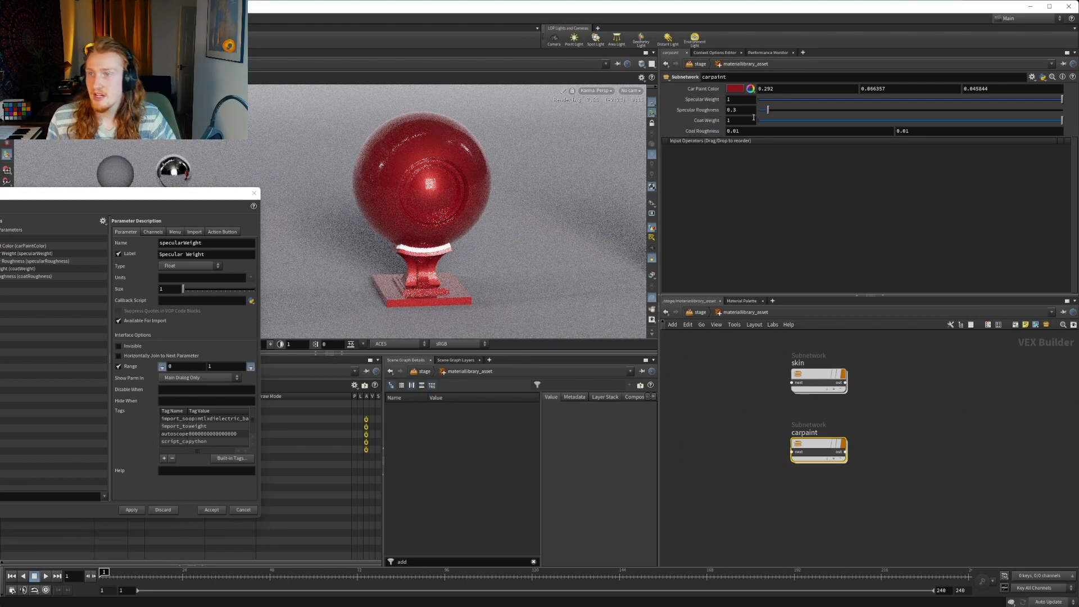
pyautogui.moveTo(736, 102); pyautogui.dragTo(694, 103)
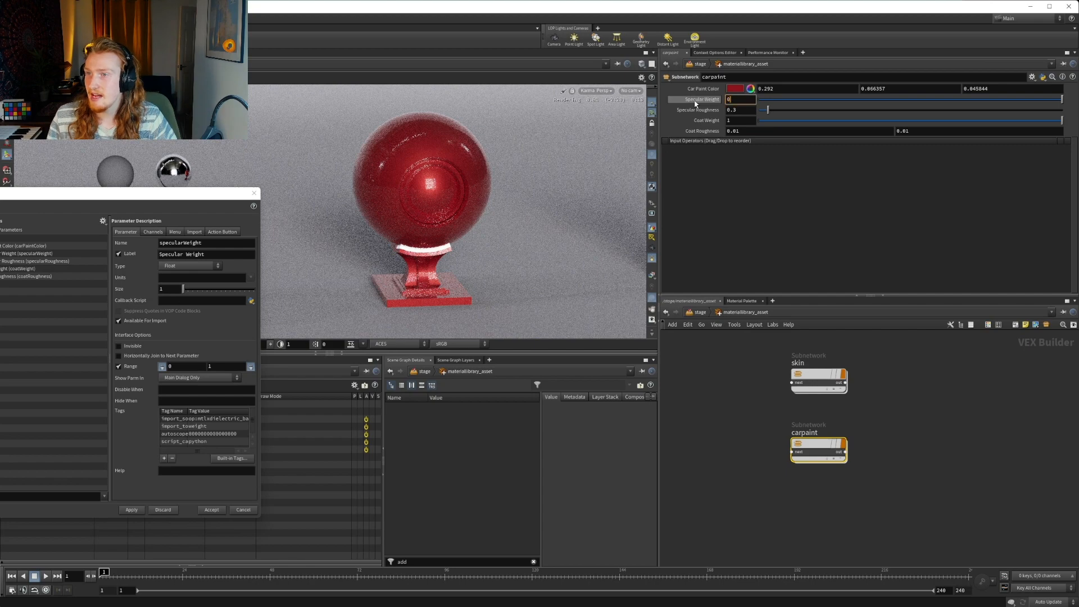
pyautogui.write('0')
pyautogui.press('Return')
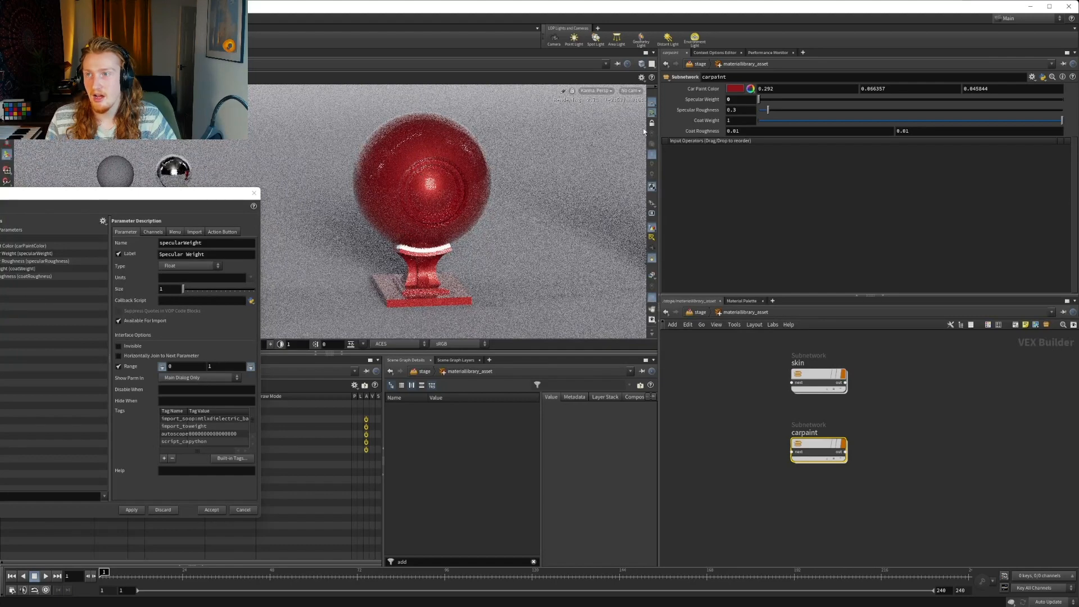
pyautogui.moveTo(737, 101); pyautogui.dragTo(705, 135)
pyautogui.write('1')
pyautogui.press('Return')
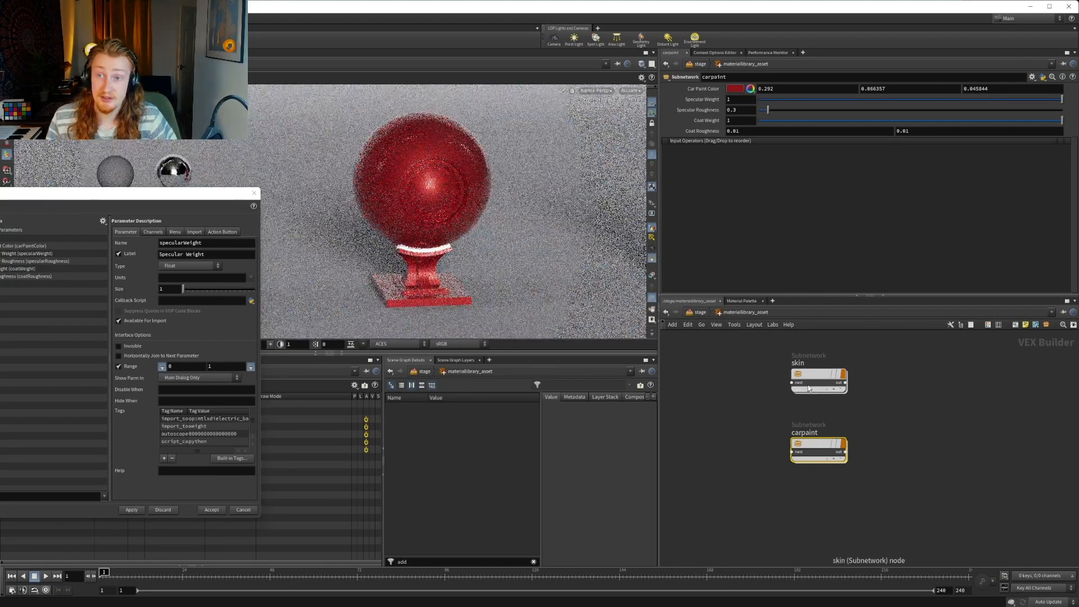
# Test the carpaint Coat Weight at 0, and revert it to its default
pyautogui.doubleClick(741, 121)
pyautogui.write('0')
pyautogui.press('Return')
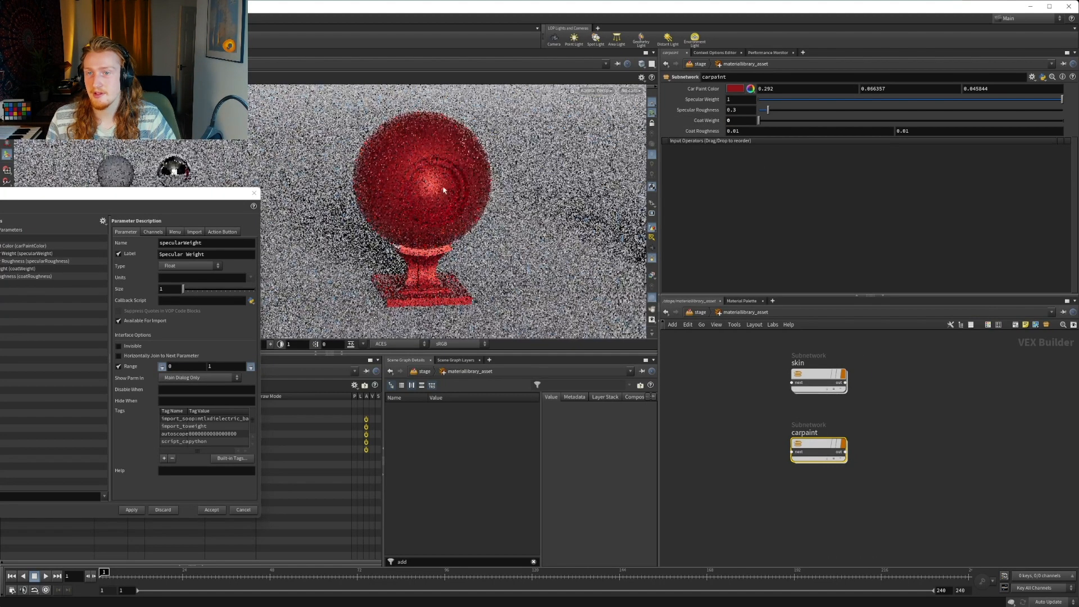
pyautogui.keyDown('ctrl'); pyautogui.middleClick(715, 123); pyautogui.keyUp('ctrl')
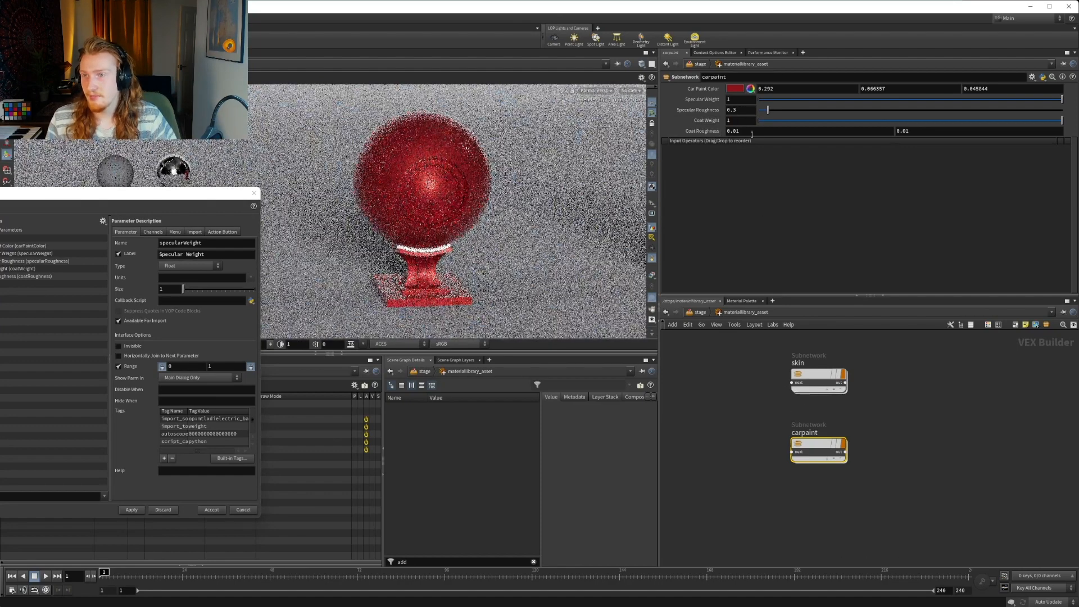
# Test the carpaint Specular Roughness at its default of 1, and set it back to 0.3
pyautogui.keyDown('ctrl'); pyautogui.middleClick(700, 111); pyautogui.keyUp('ctrl')
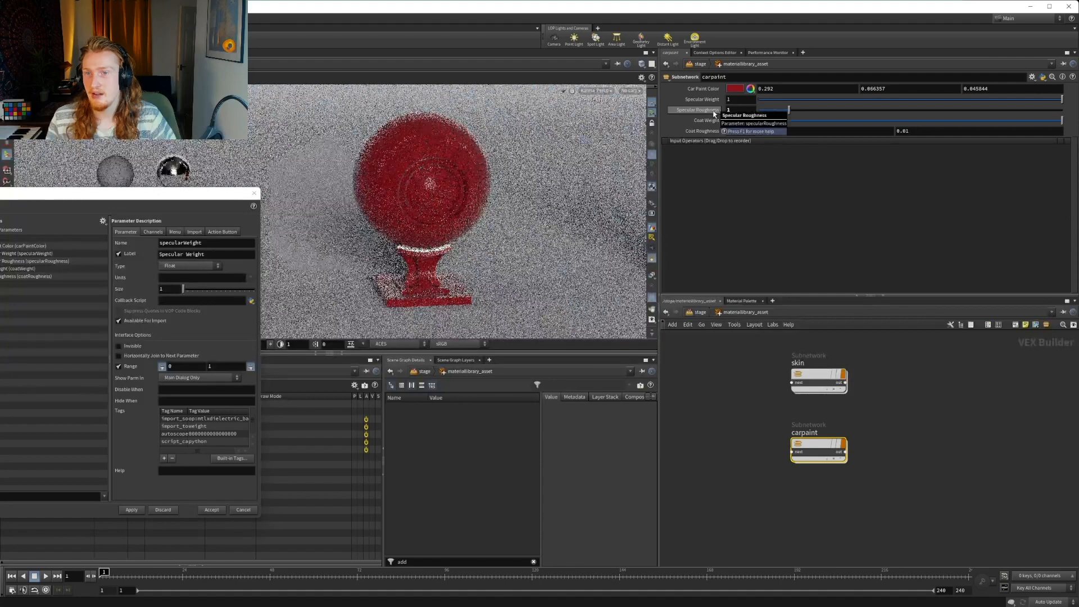
pyautogui.moveTo(735, 111); pyautogui.dragTo(716, 112)
pyautogui.write('0.3')
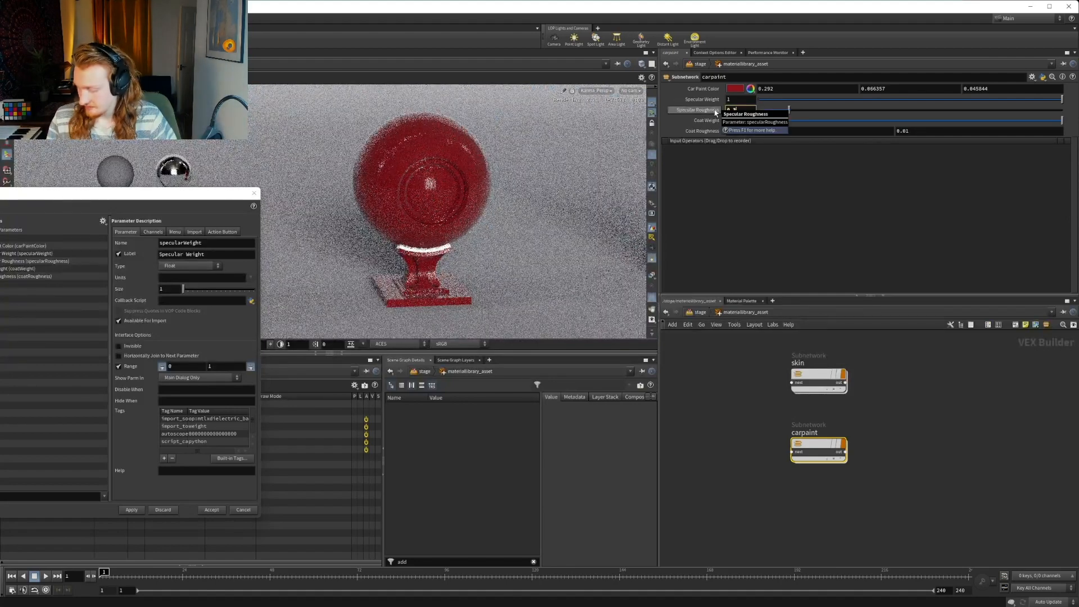
pyautogui.press('Return')
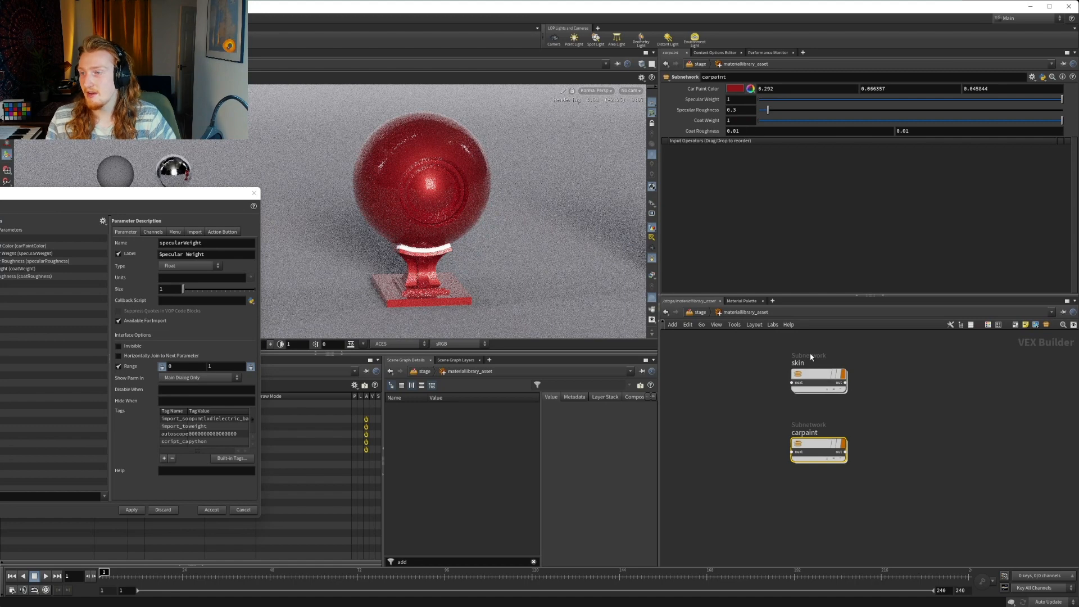
# Examine the peach fuzz sheen and layer nodes inside the skin subnetwork, and return to the material library level
pyautogui.doubleClick(815, 382)
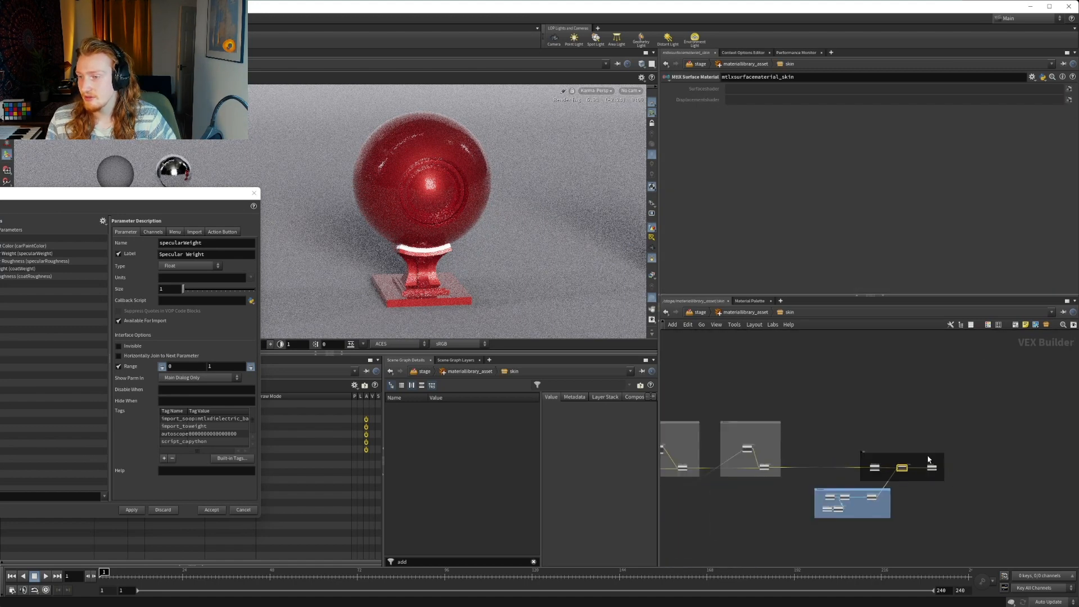
pyautogui.scroll(-4, 929, 461)
pyautogui.moveTo(851, 489); pyautogui.dragTo(920, 490, button='middle')
pyautogui.scroll(11, 920, 489)
pyautogui.moveTo(858, 458); pyautogui.dragTo(929, 458, button='middle')
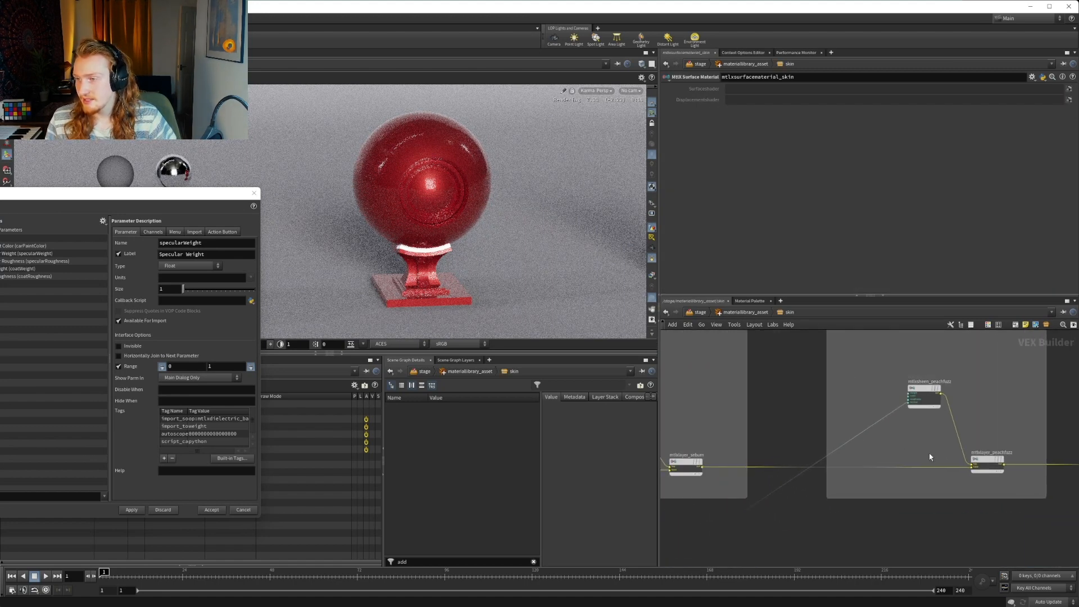
pyautogui.scroll(-3, 937, 460)
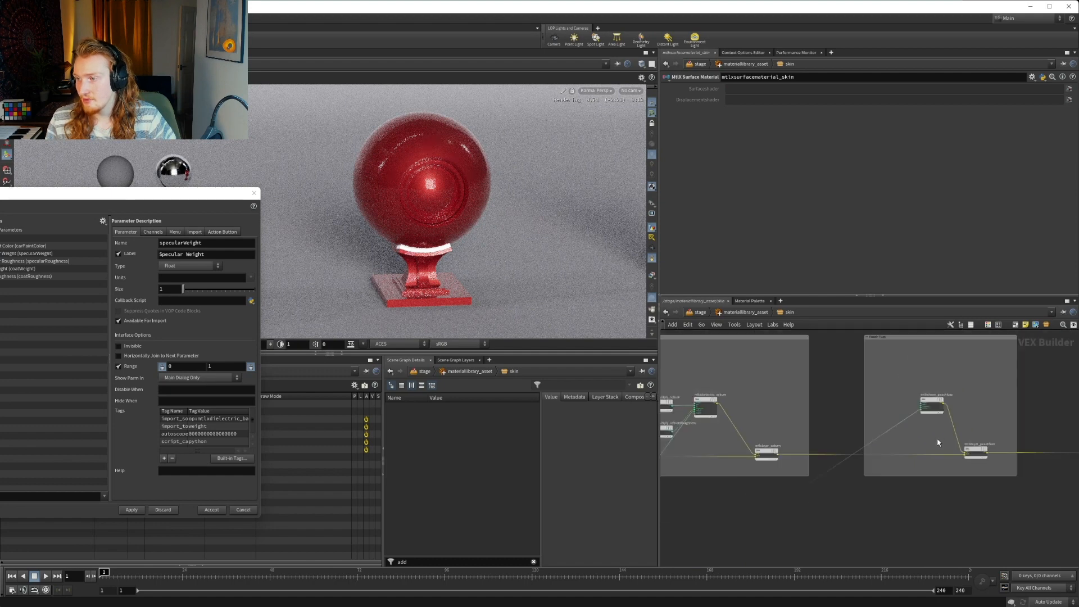
pyautogui.moveTo(929, 429); pyautogui.dragTo(937, 397, button='middle')
pyautogui.scroll(4, 927, 398)
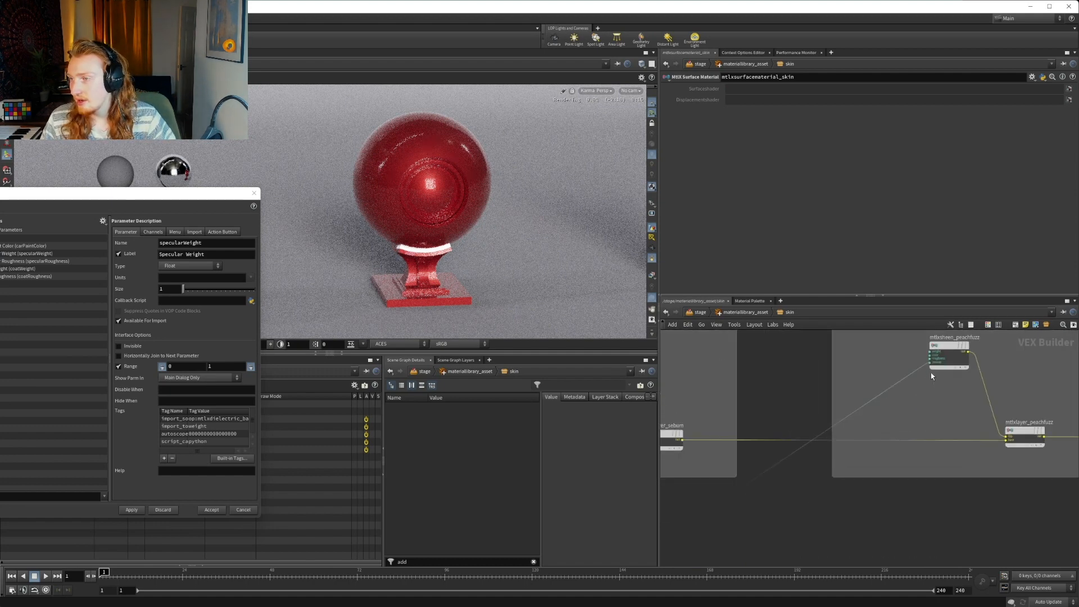
pyautogui.moveTo(915, 361); pyautogui.dragTo(917, 390, button='middle')
pyautogui.moveTo(936, 380)
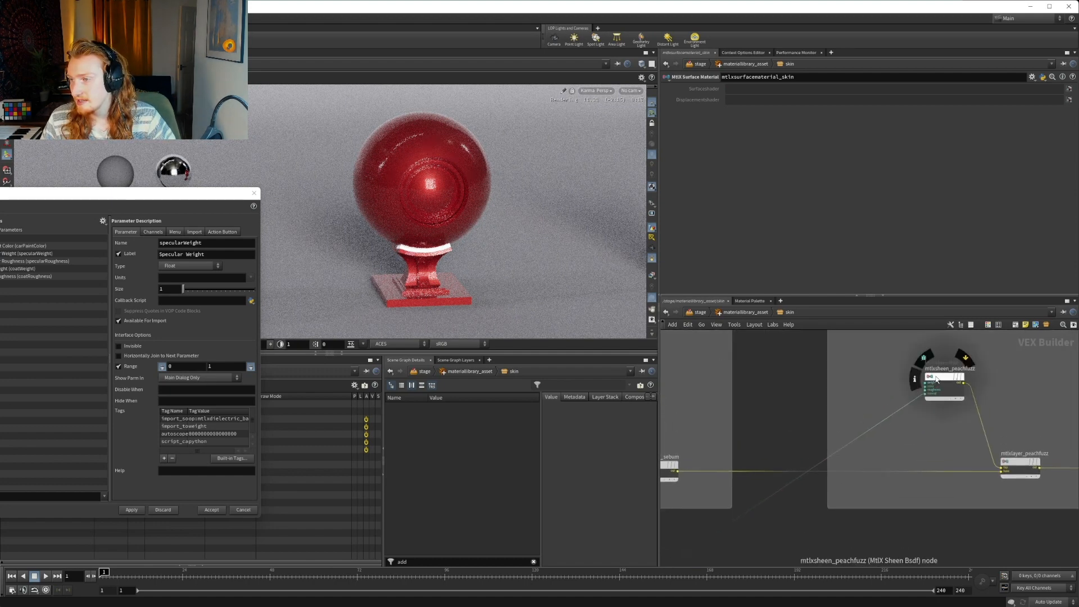
pyautogui.click(739, 313)
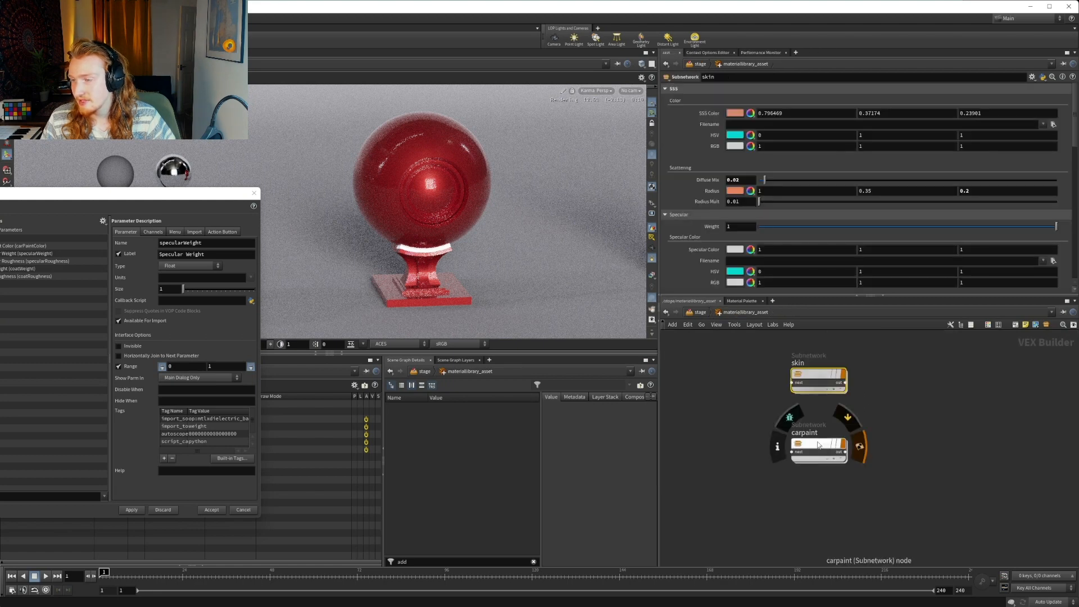
# Delete the channels on the Roughness parameter of mtlxdielectric_coat inside the carpaint subnetwork
pyautogui.doubleClick(817, 443)
pyautogui.moveTo(929, 481); pyautogui.dragTo(764, 490, button='middle')
pyautogui.scroll(-3, 999, 493)
pyautogui.moveTo(1002, 494); pyautogui.dragTo(814, 499, button='middle')
pyautogui.moveTo(944, 474); pyautogui.dragTo(802, 417, button='middle')
pyautogui.moveTo(919, 441); pyautogui.dragTo(877, 435, button='middle')
pyautogui.scroll(6, 875, 434)
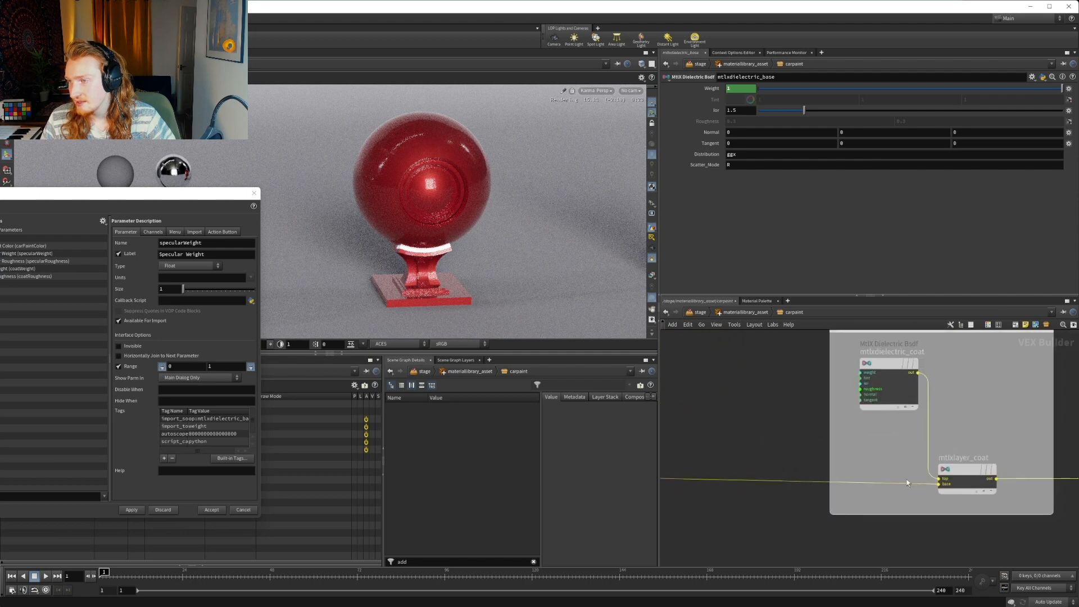
pyautogui.click(864, 396)
pyautogui.click(766, 389)
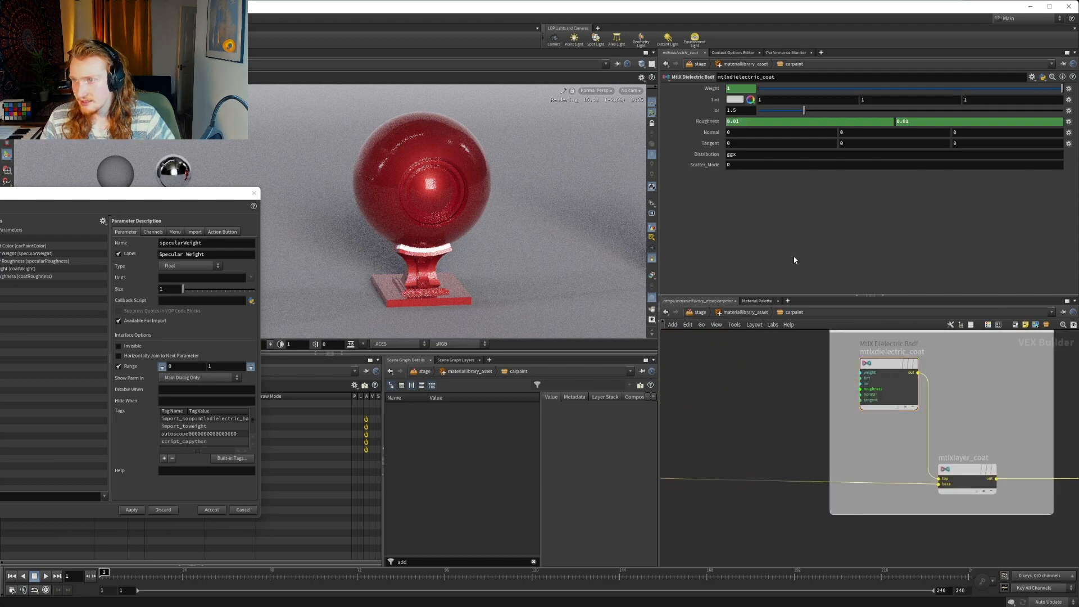
pyautogui.rightClick(706, 122)
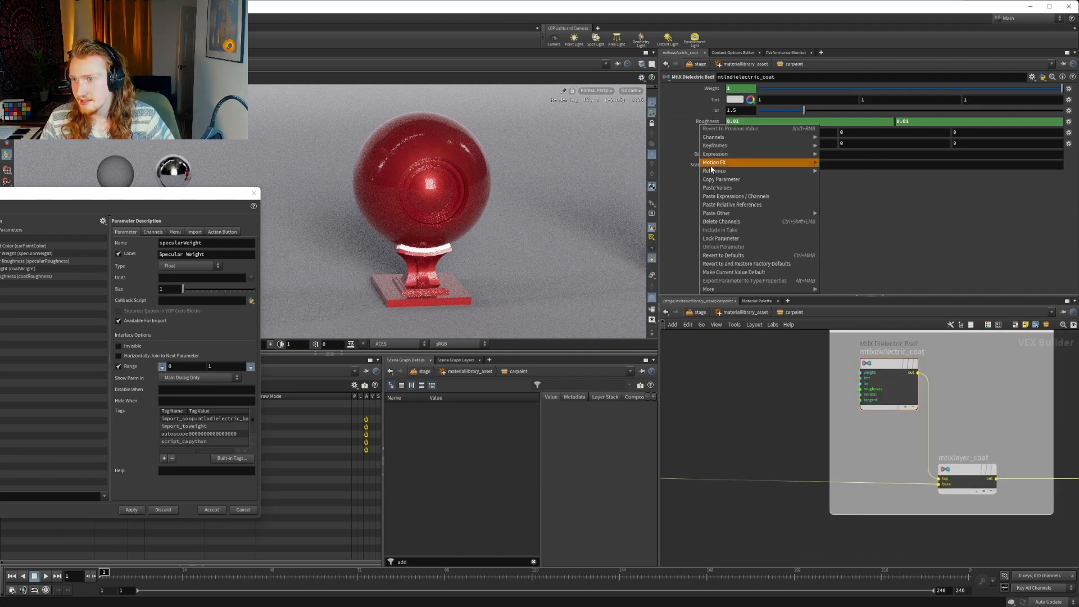
pyautogui.click(712, 222)
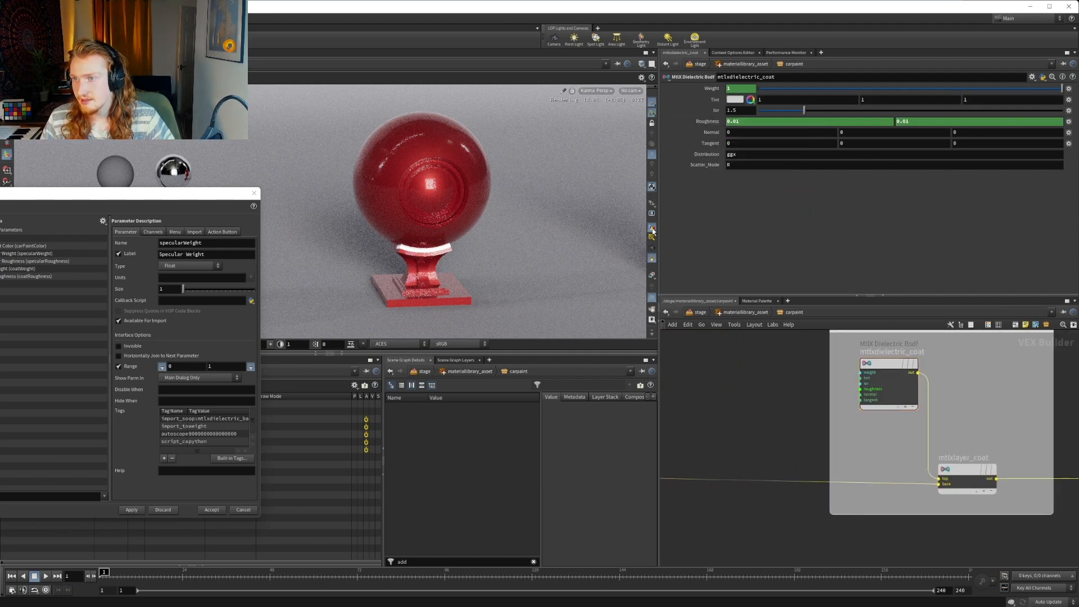
# Remove the old coatRoughness parameter from carpaint's parameter interface
pyautogui.click(20, 261)
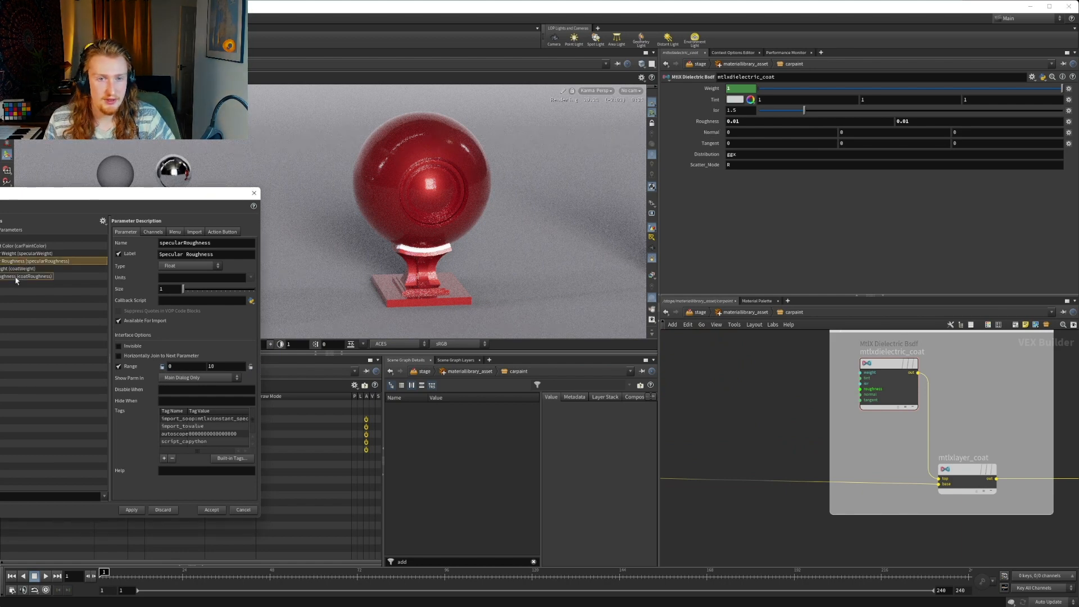
pyautogui.click(18, 269)
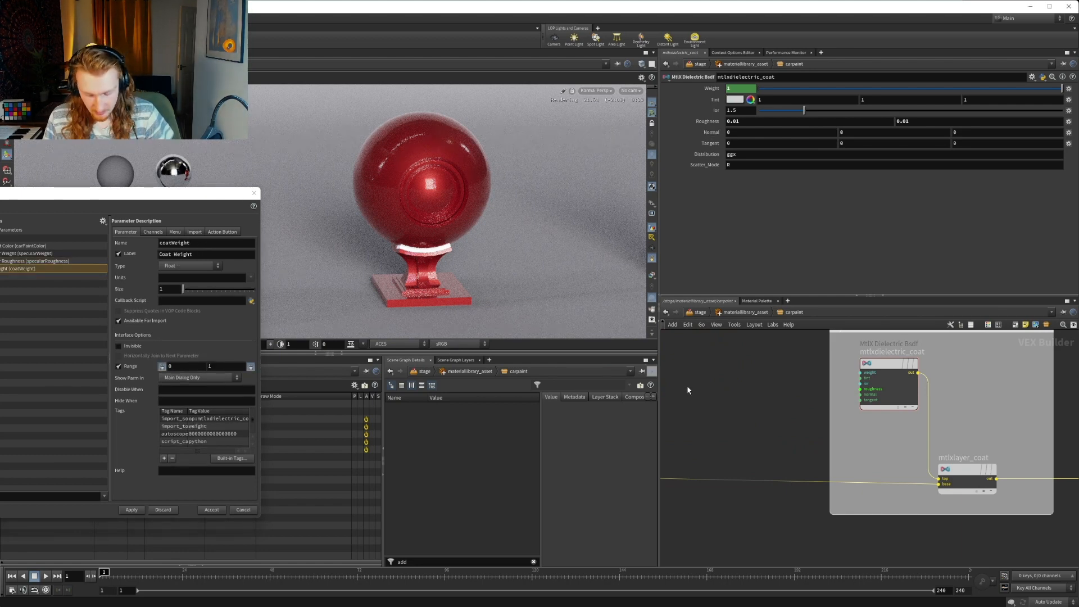
# Add an MtlX Constant node inside carpaint and wire its output into the roughness input of mtlxdielectric_coat
pyautogui.press('Tab')
pyautogui.write('const')
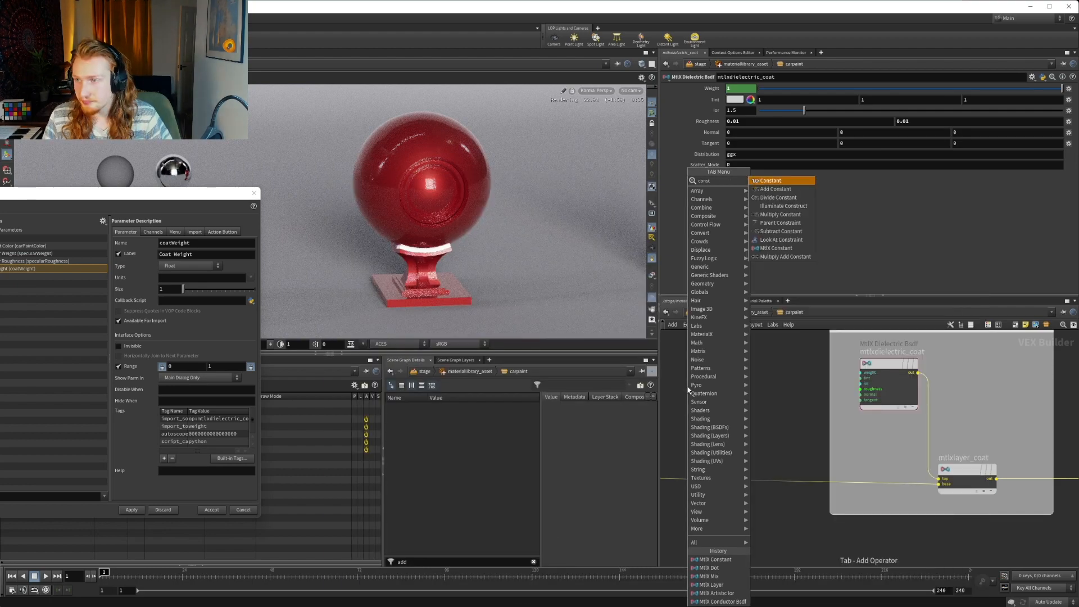
pyautogui.press('Down')
pyautogui.press('Down')
pyautogui.press('Down')
pyautogui.press('Down')
pyautogui.press('Down')
pyautogui.press('Down')
pyautogui.press('Down')
pyautogui.press('Down')
pyautogui.press('Return')
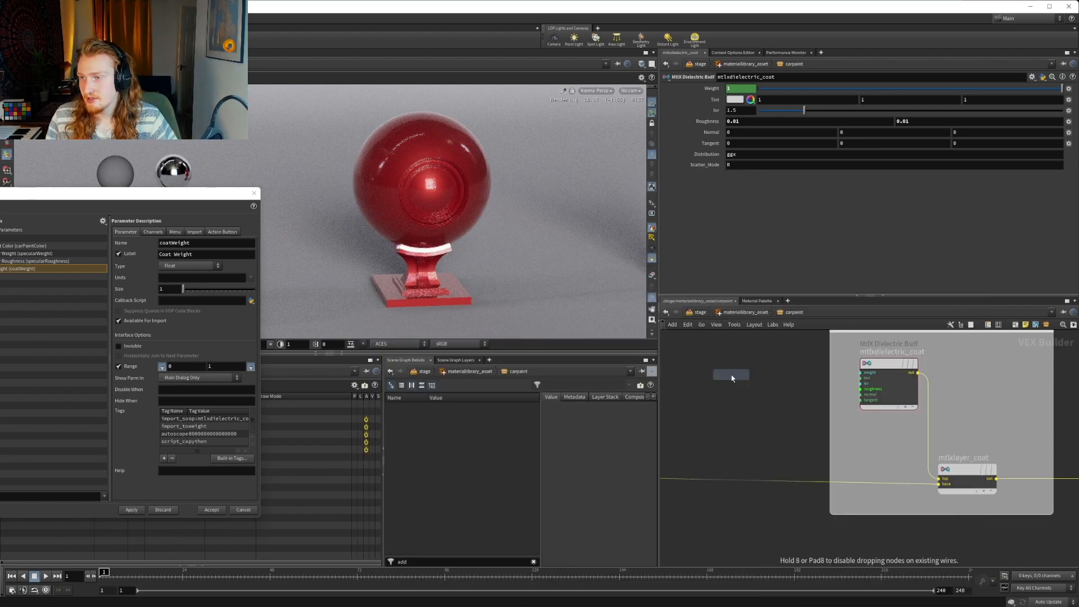
pyautogui.click(753, 384)
pyautogui.click(757, 385)
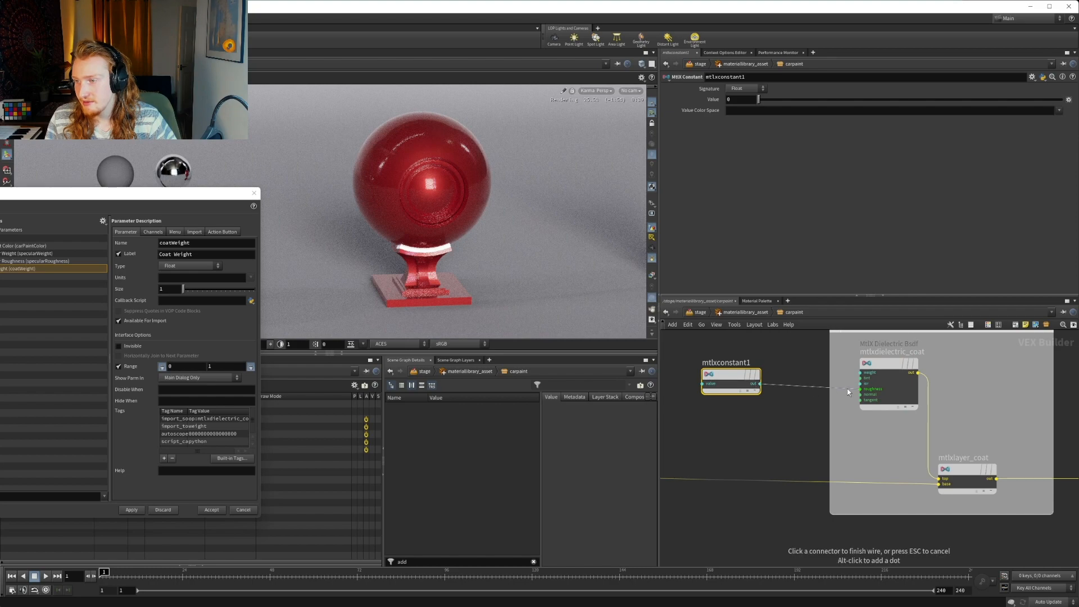
# Set the Value of the new coat roughness constant to 0.01
pyautogui.doubleClick(739, 100)
pyautogui.write('0.01')
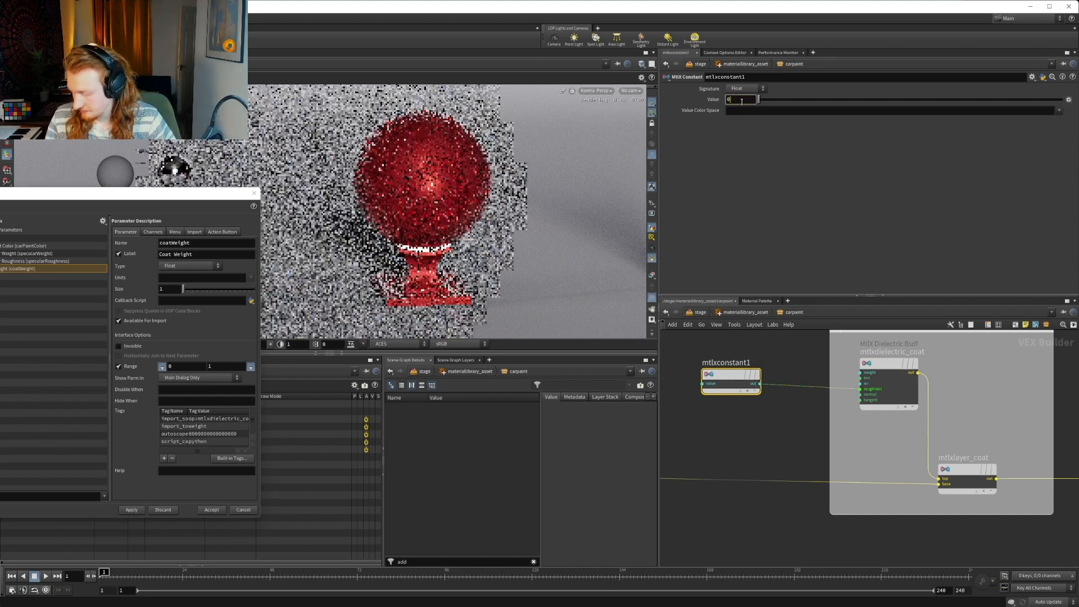
pyautogui.press('Return')
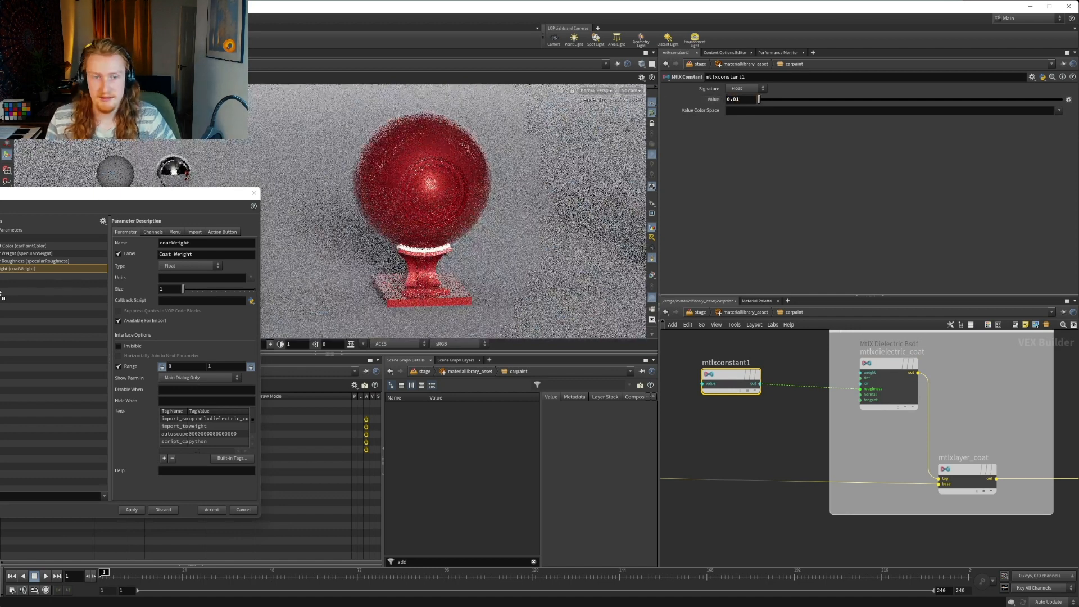
# Promote the coat roughness constant's Value to the end of the carpaint interface and name it coatRoughness
pyautogui.moveTo(3, 273); pyautogui.dragTo(4, 276)
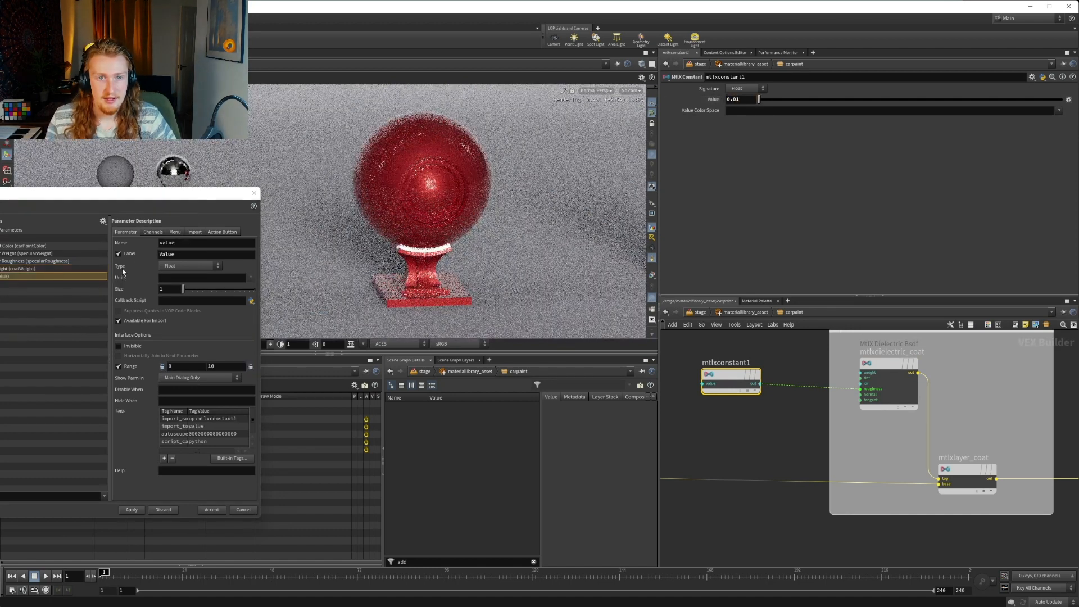
pyautogui.doubleClick(182, 242)
pyautogui.write('spec')
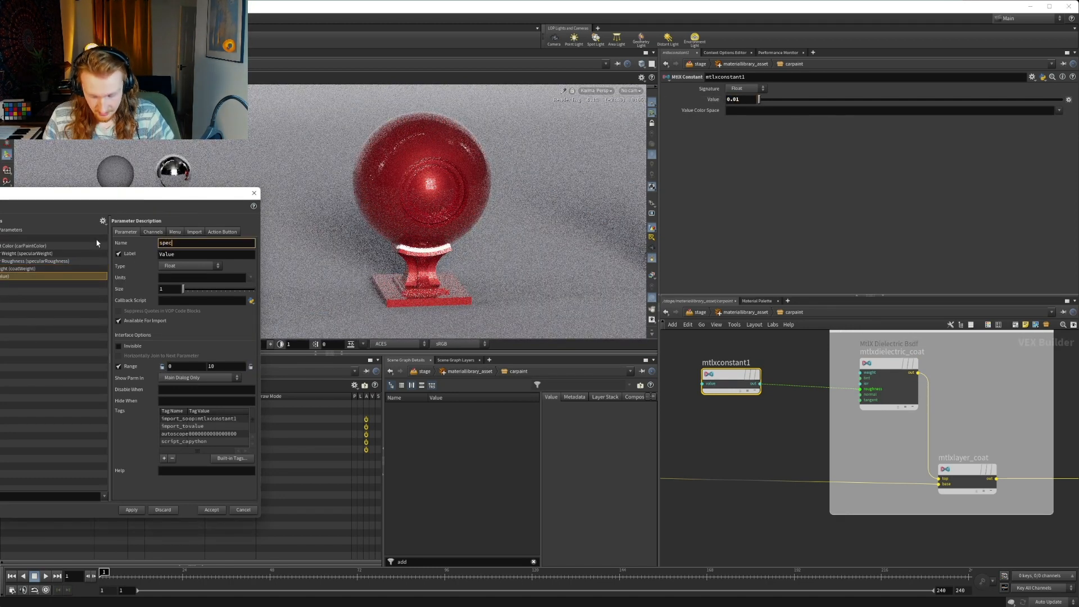
pyautogui.write('ul')
pyautogui.press('BackSpace')
pyautogui.press('BackSpace')
pyautogui.press('BackSpace')
pyautogui.press('BackSpace')
pyautogui.press('BackSpace')
pyautogui.press('BackSpace')
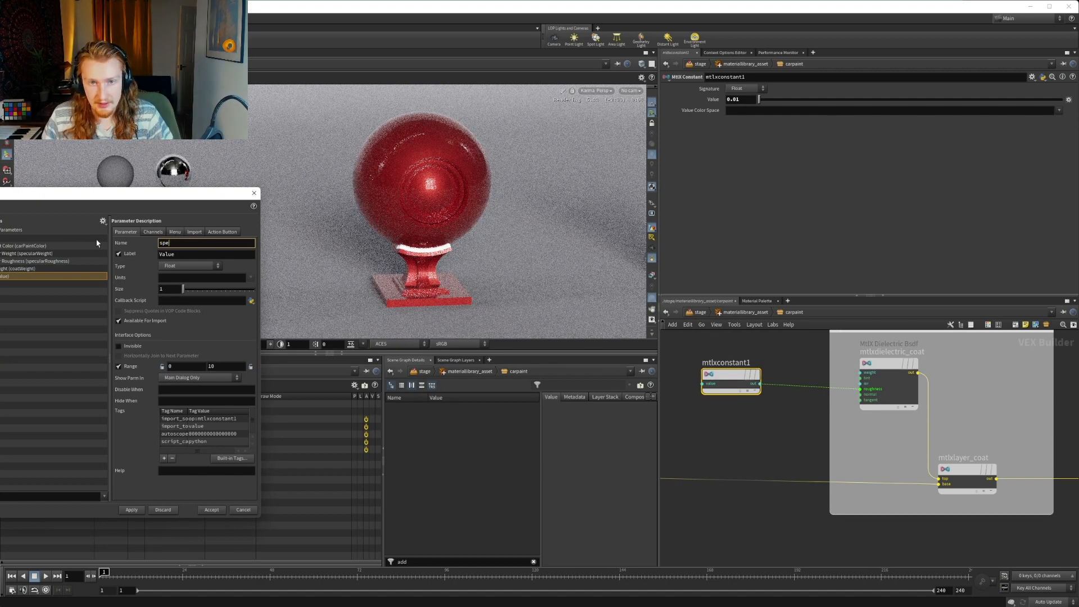
pyautogui.write('coarRoughn')
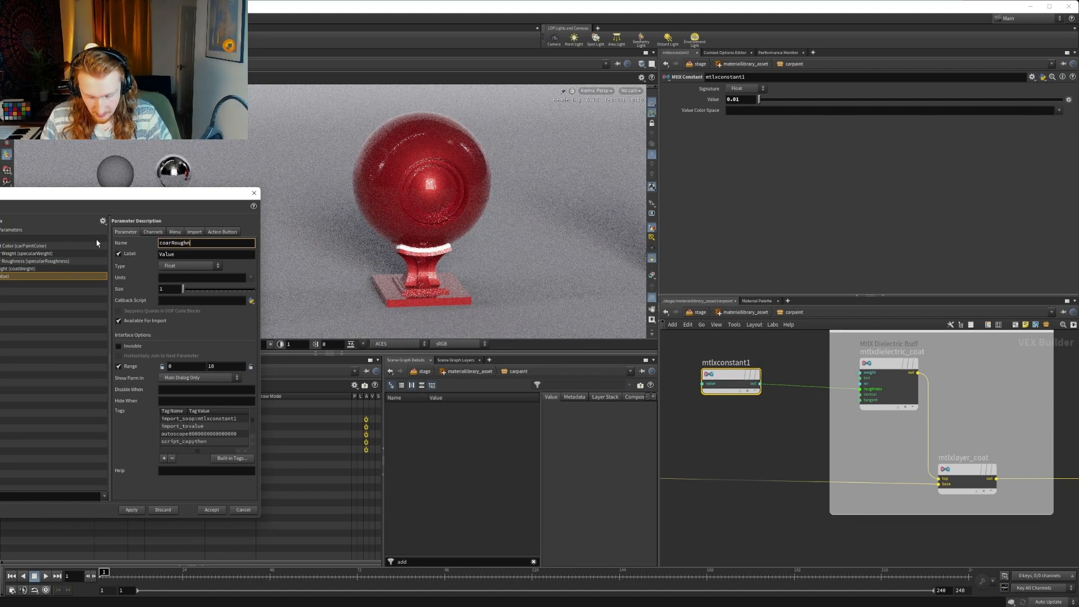
pyautogui.write('ess')
pyautogui.click(171, 242)
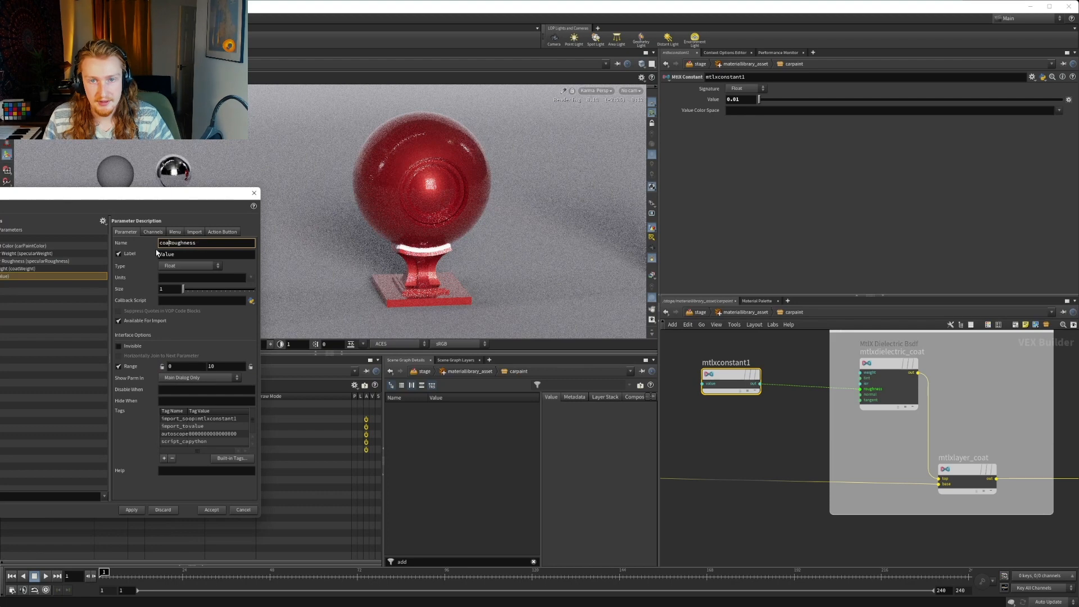
pyautogui.press('BackSpace')
pyautogui.write('t')
# Label the promoted parameter Coat Roughness, apply the interface changes and close the editor
pyautogui.press('Tab')
pyautogui.write('Coa')
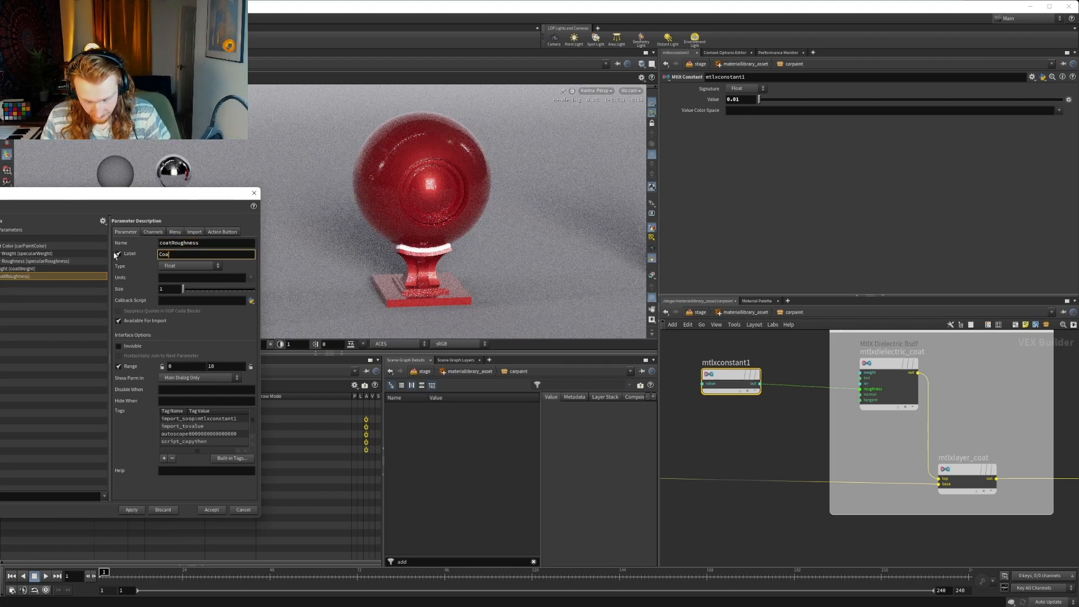
pyautogui.write('t Roughness')
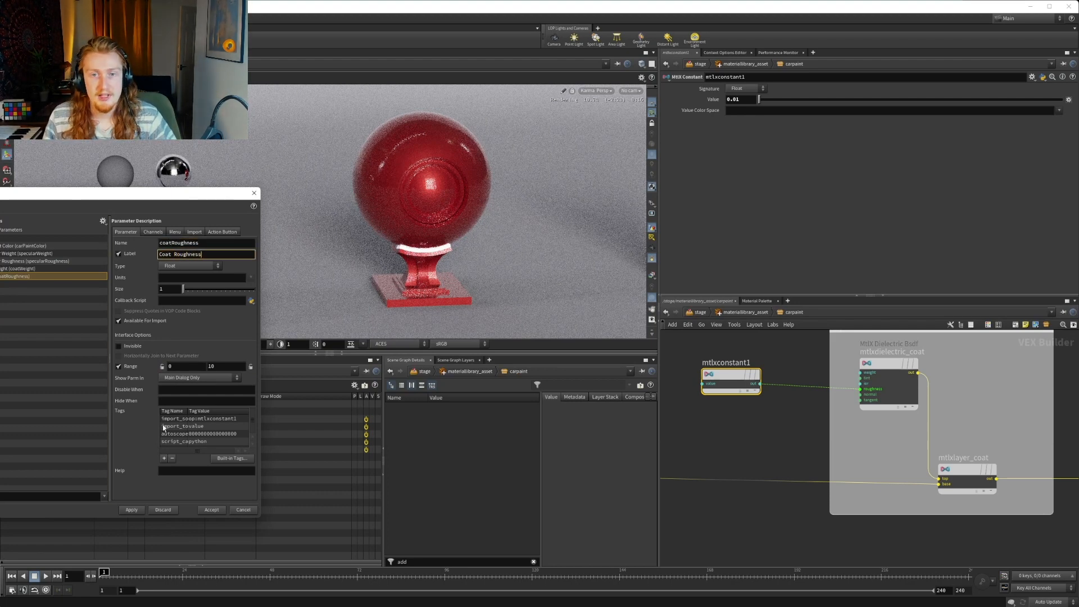
pyautogui.click(131, 509)
pyautogui.click(201, 511)
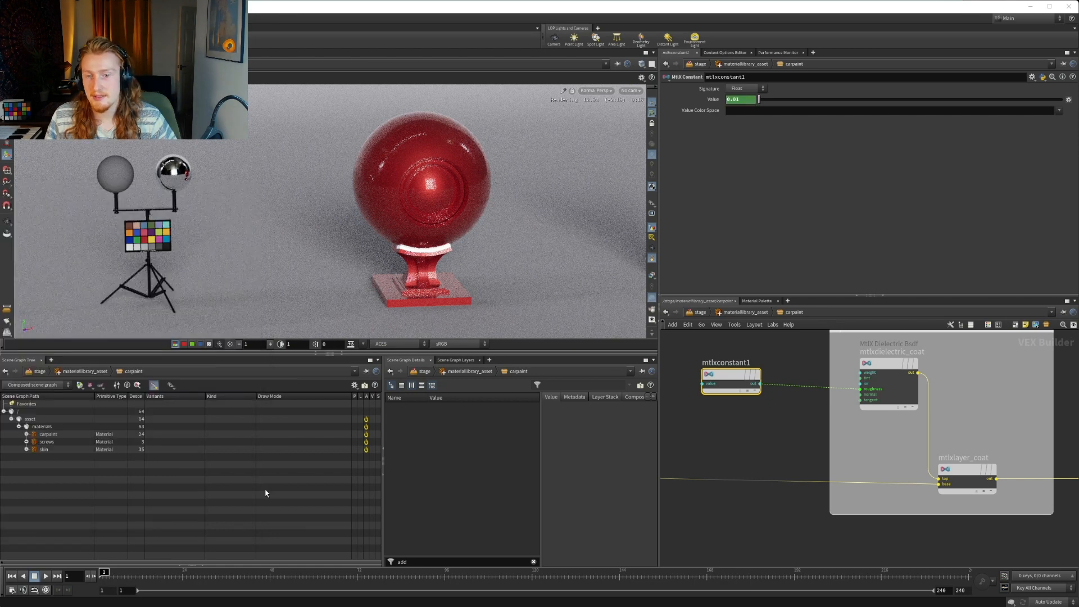
# Return to the material library level, test the carpaint Coat Roughness at 1, and revert it to its default
pyautogui.click(747, 313)
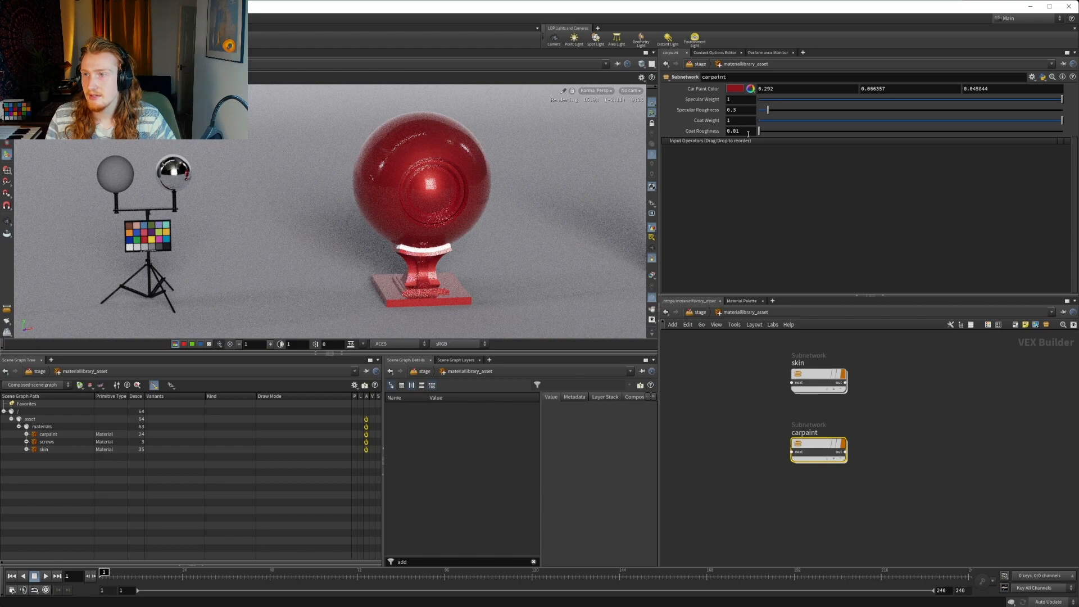
pyautogui.doubleClick(736, 131)
pyautogui.write('1')
pyautogui.press('Return')
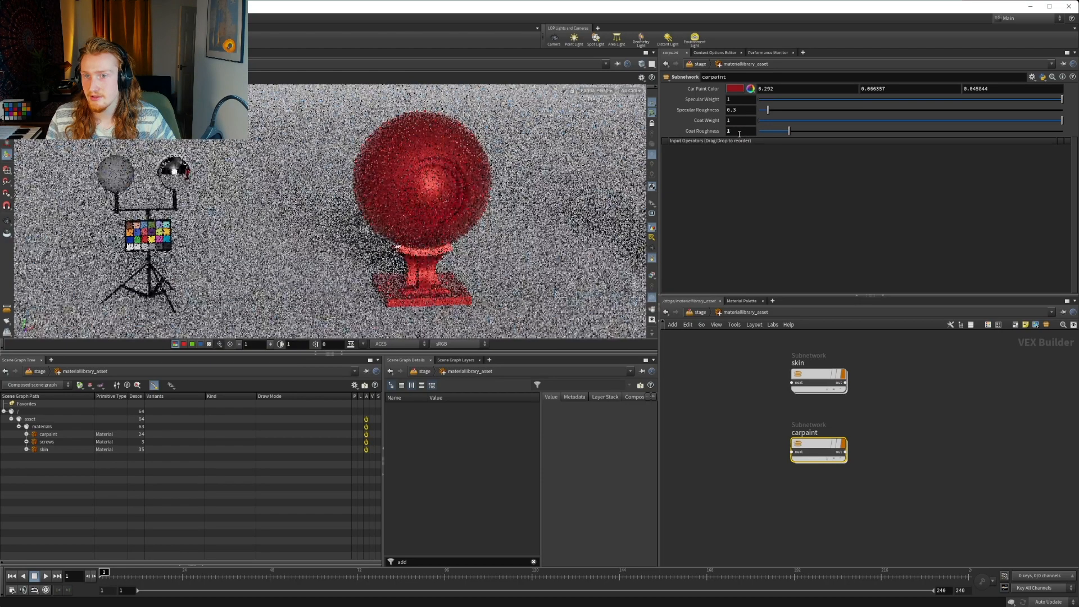
pyautogui.rightClick(739, 134)
pyautogui.click(762, 265)
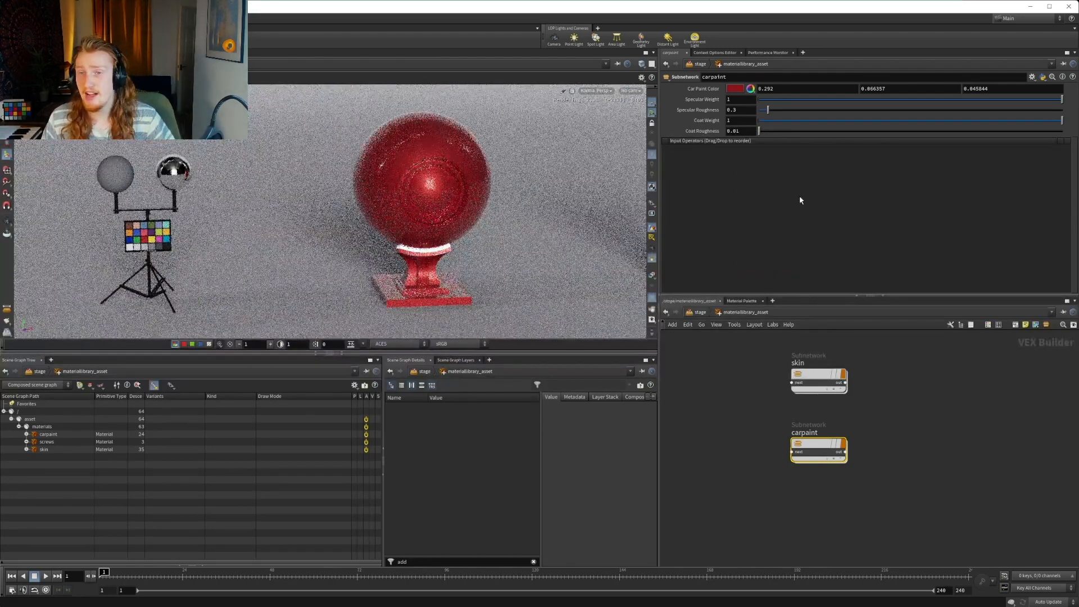
pyautogui.moveTo(813, 447)
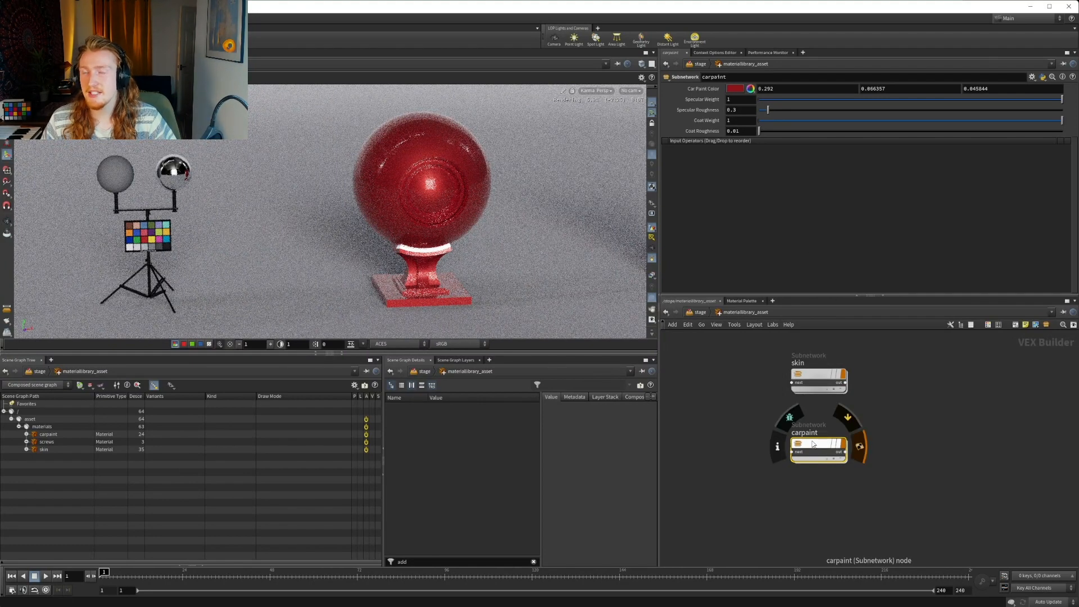
pyautogui.doubleClick(813, 444)
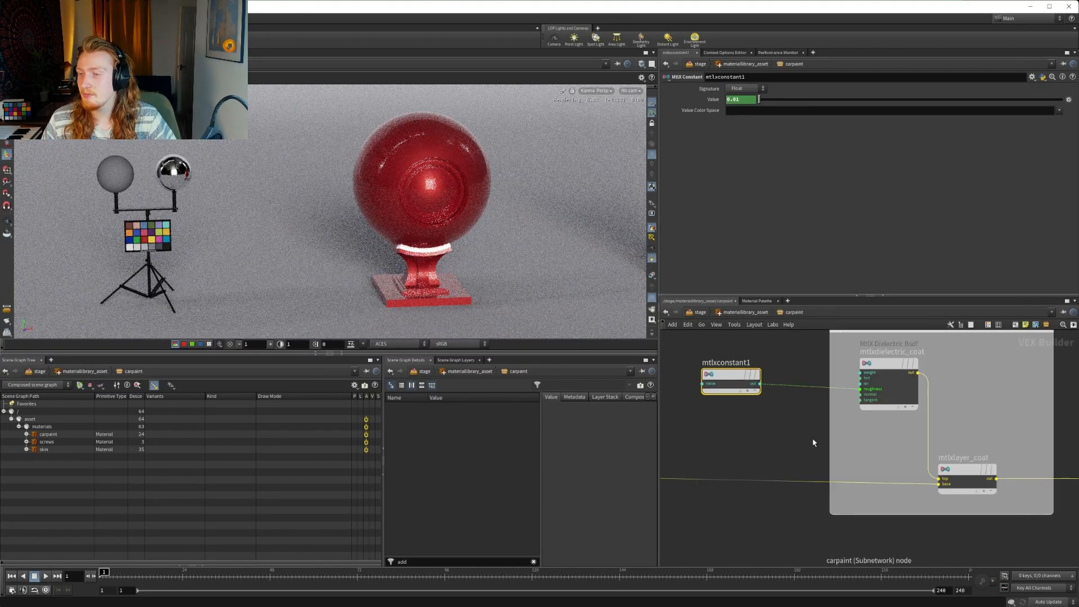
pyautogui.click(745, 312)
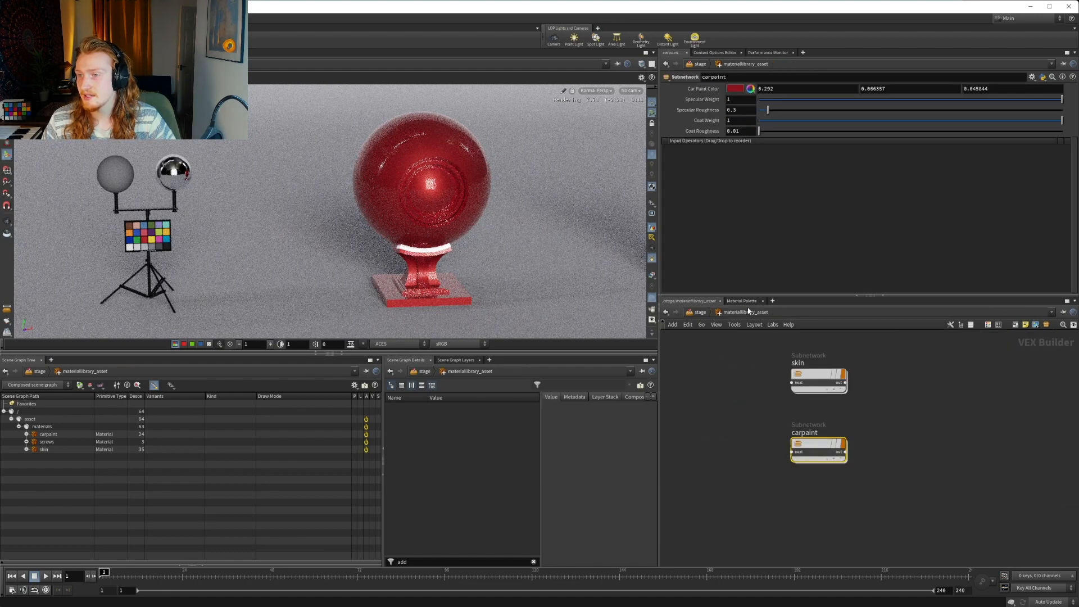
# Open carpaint's parameter interface for editing and promote the Value of mtlxconstant_baseMetal to it, below Coat Roughness
pyautogui.click(1032, 76)
pyautogui.click(978, 87)
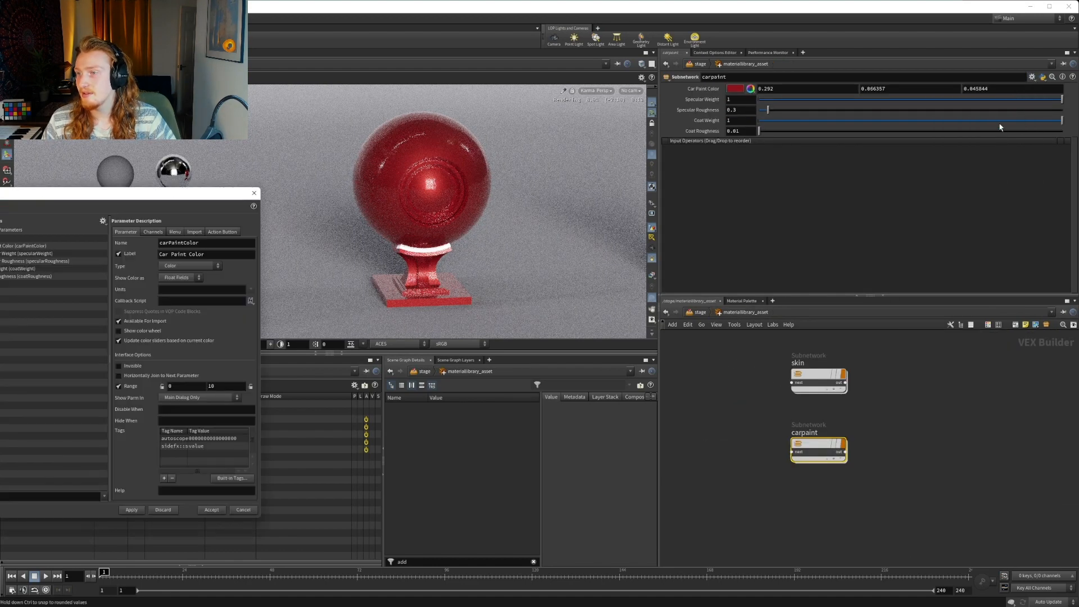
pyautogui.scroll(-3, 794, 409)
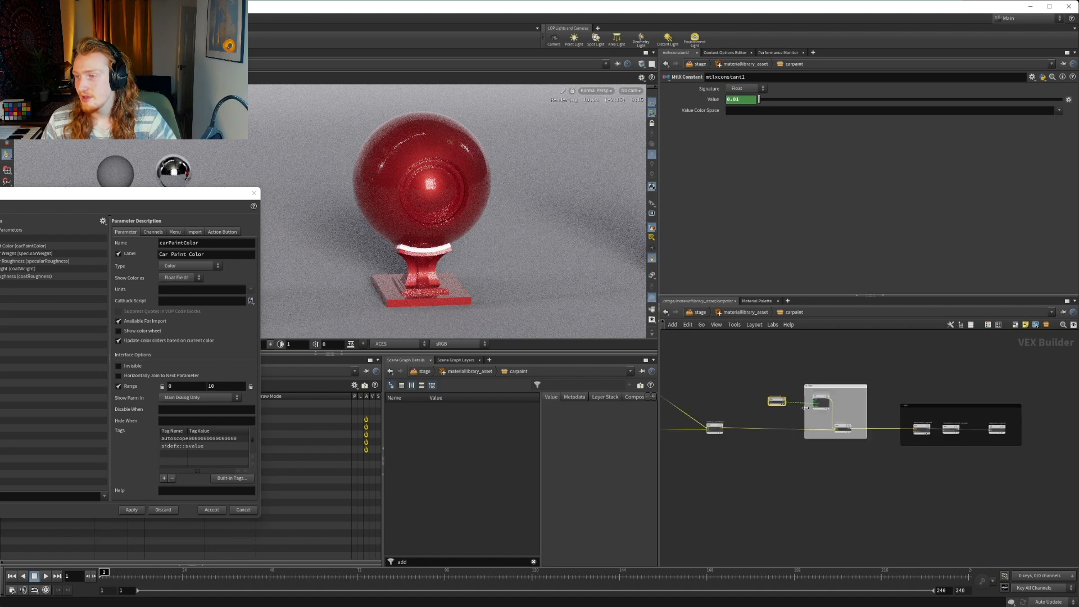
pyautogui.moveTo(742, 390); pyautogui.dragTo(893, 389, button='middle')
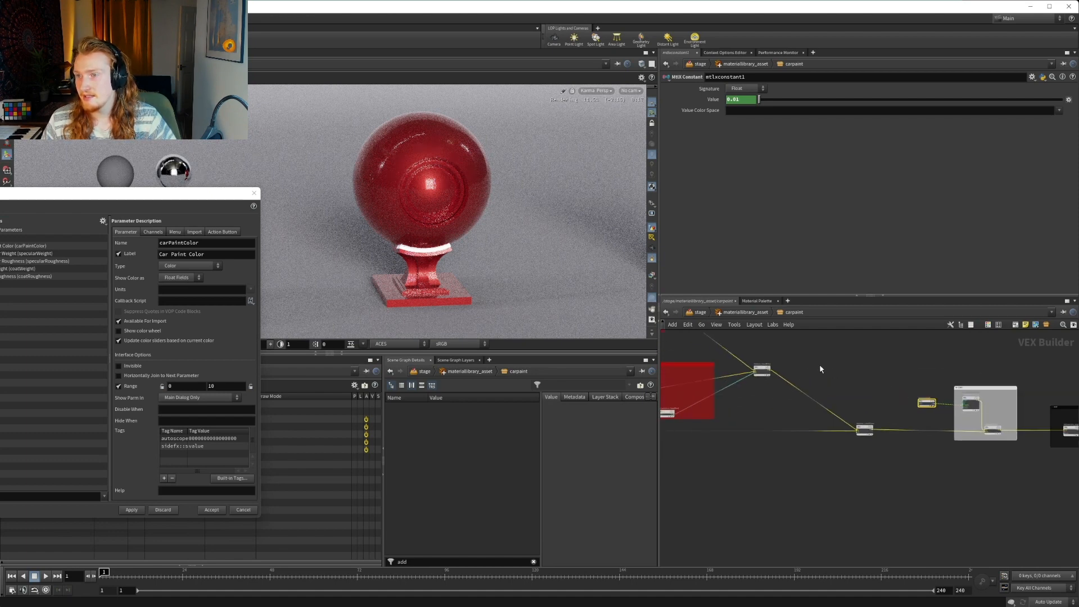
pyautogui.moveTo(775, 345); pyautogui.dragTo(888, 356, button='middle')
pyautogui.scroll(5, 874, 375)
pyautogui.scroll(-3, 872, 449)
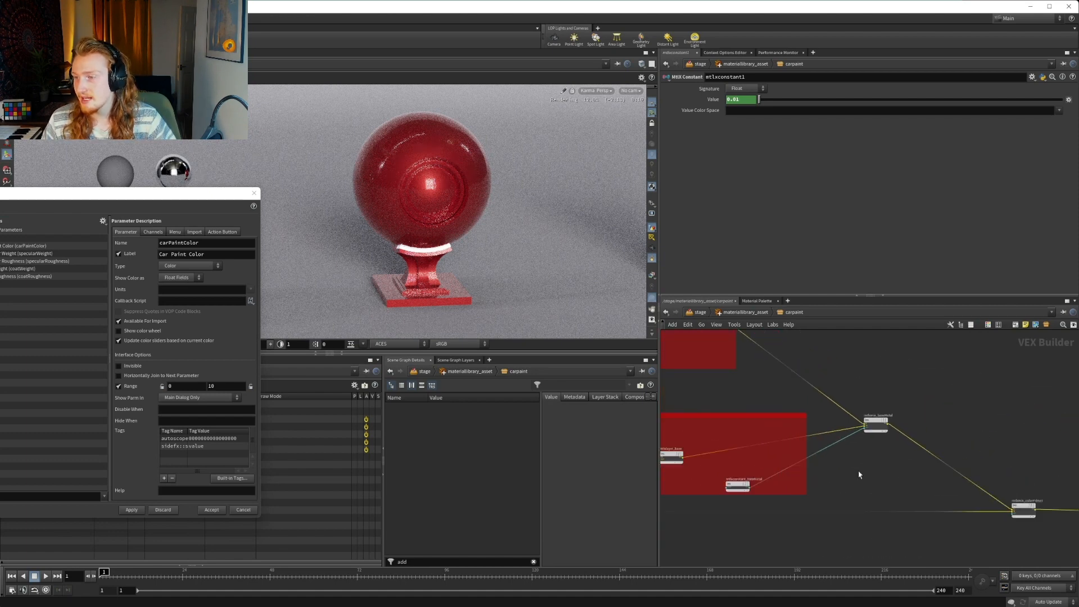
pyautogui.moveTo(860, 474); pyautogui.dragTo(986, 438, button='middle')
pyautogui.click(857, 448)
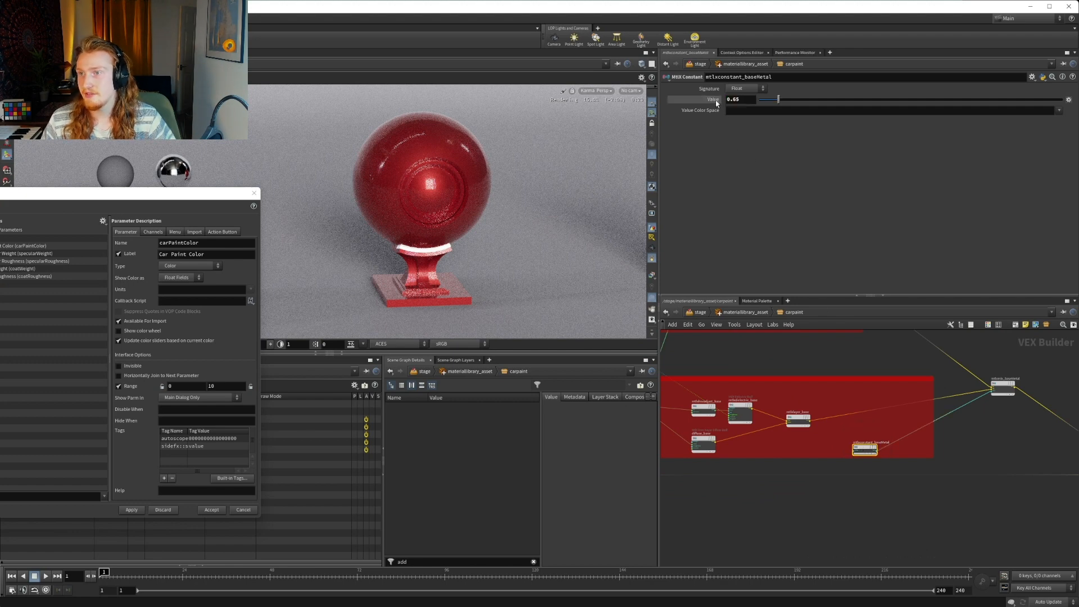
pyautogui.moveTo(716, 103); pyautogui.dragTo(3, 284)
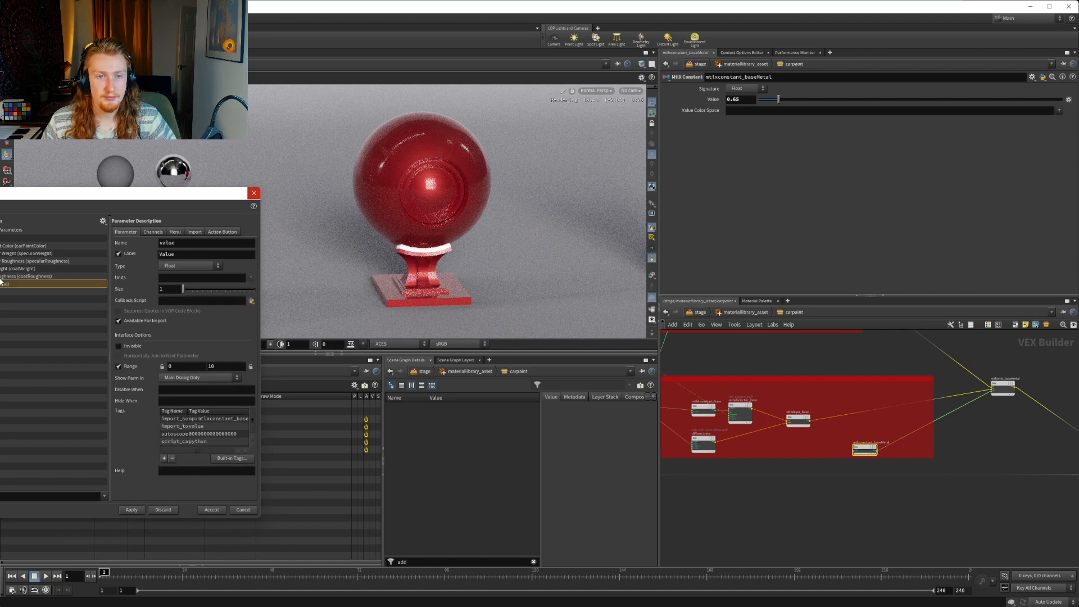
# Name the parameter promoted from mtlxconstant_baseMetal metallic
pyautogui.click(48, 284)
pyautogui.moveTo(184, 242); pyautogui.dragTo(99, 235)
pyautogui.write('me')
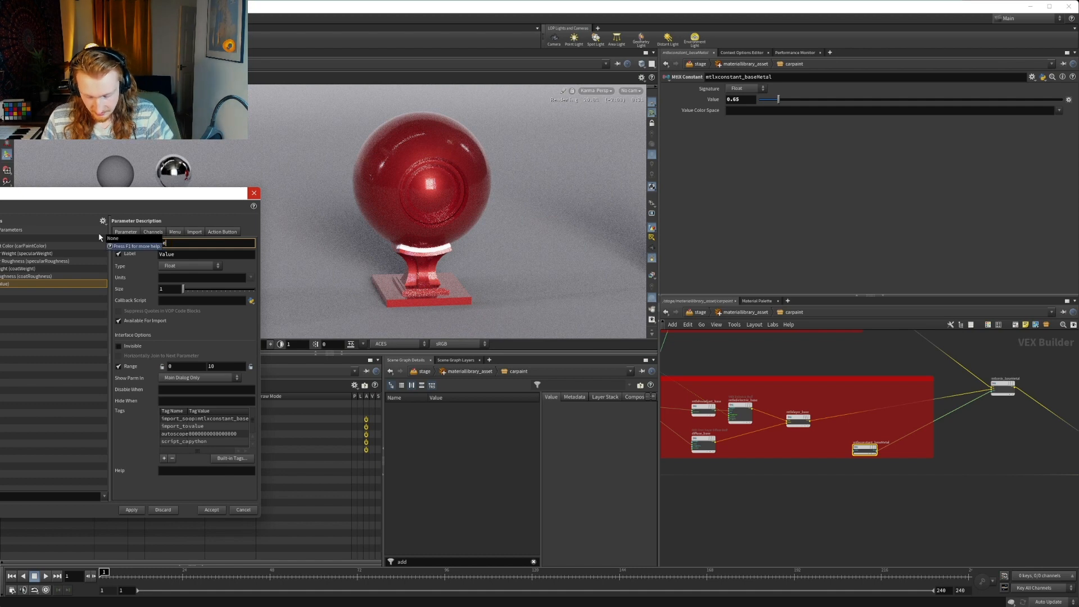
pyautogui.write('tallic')
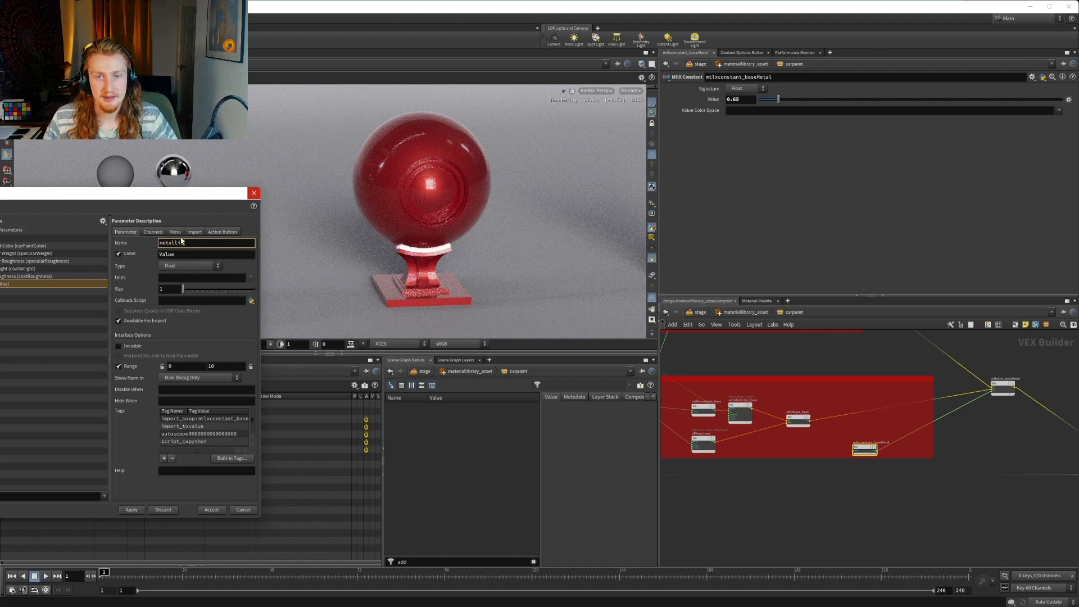
pyautogui.press('Return')
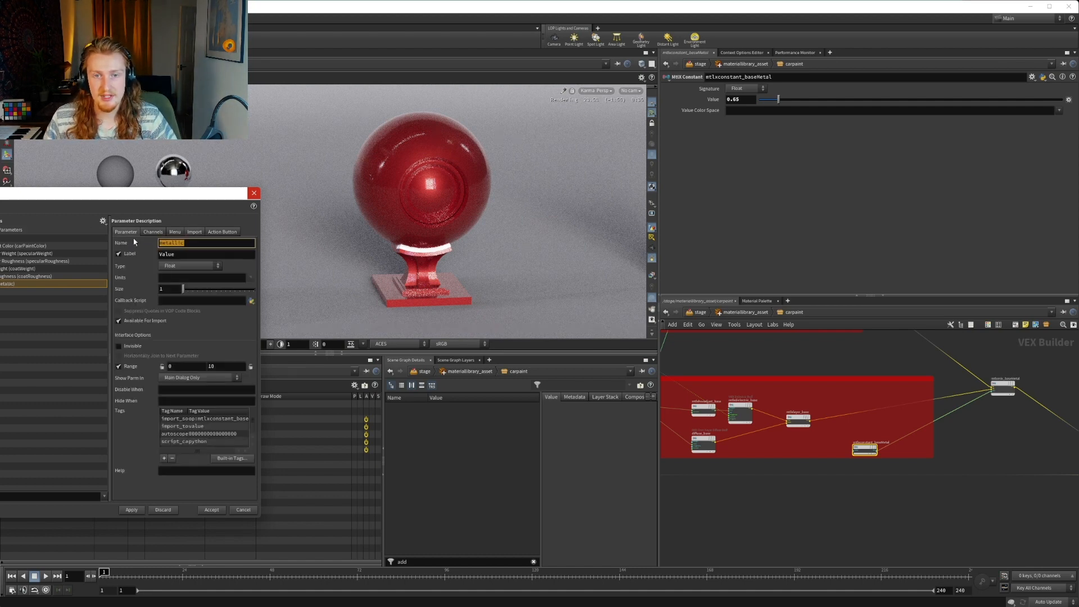
# Label the base metal parameter Metallic, keeping its internal name as lowercase metallic
pyautogui.write('Metall')
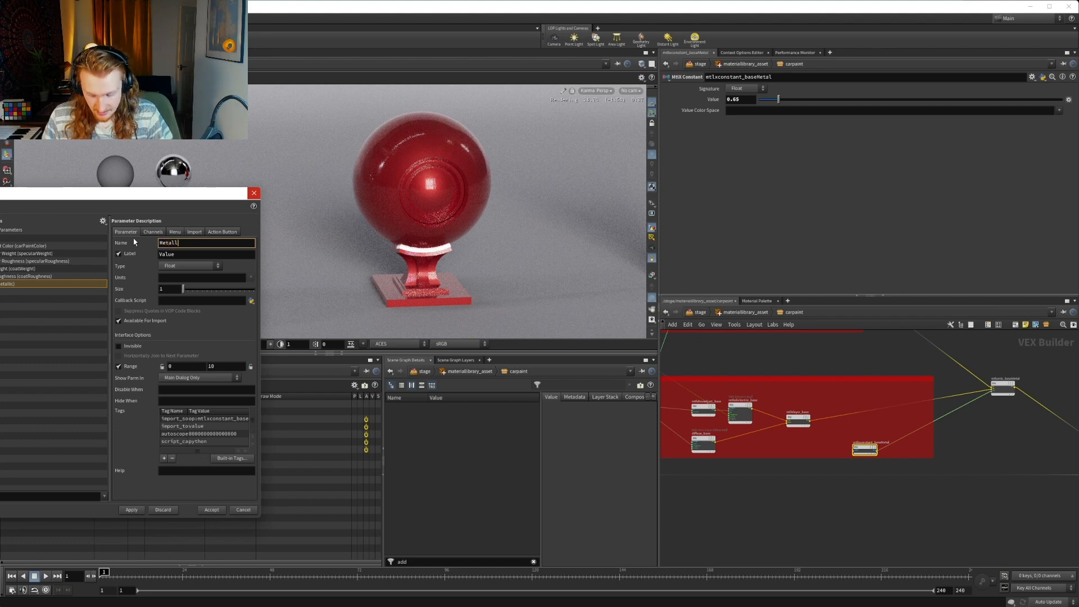
pyautogui.write('ic')
pyautogui.press('Tab')
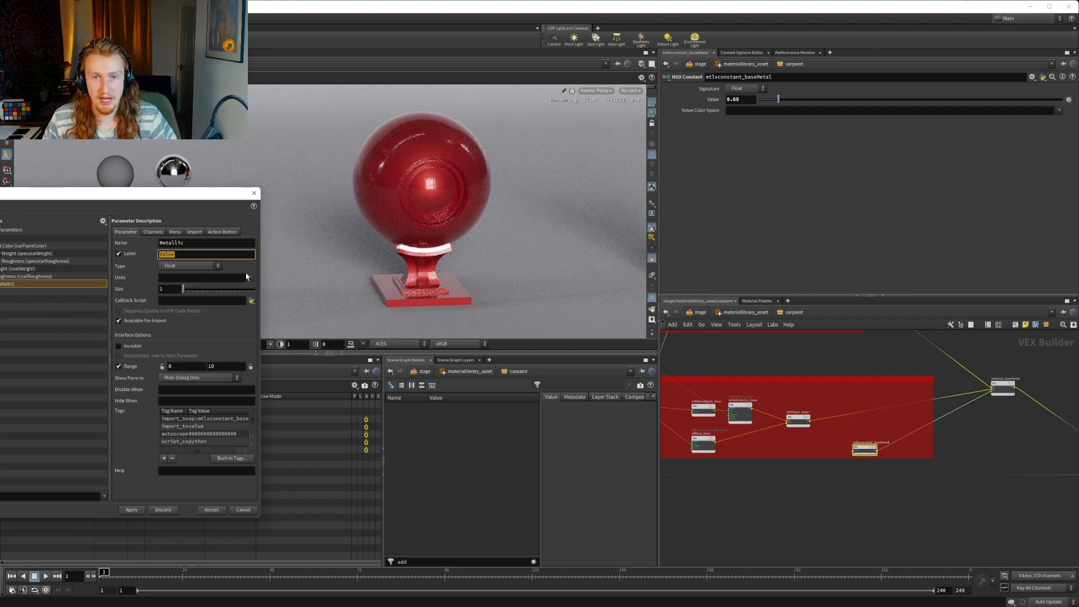
pyautogui.write('M')
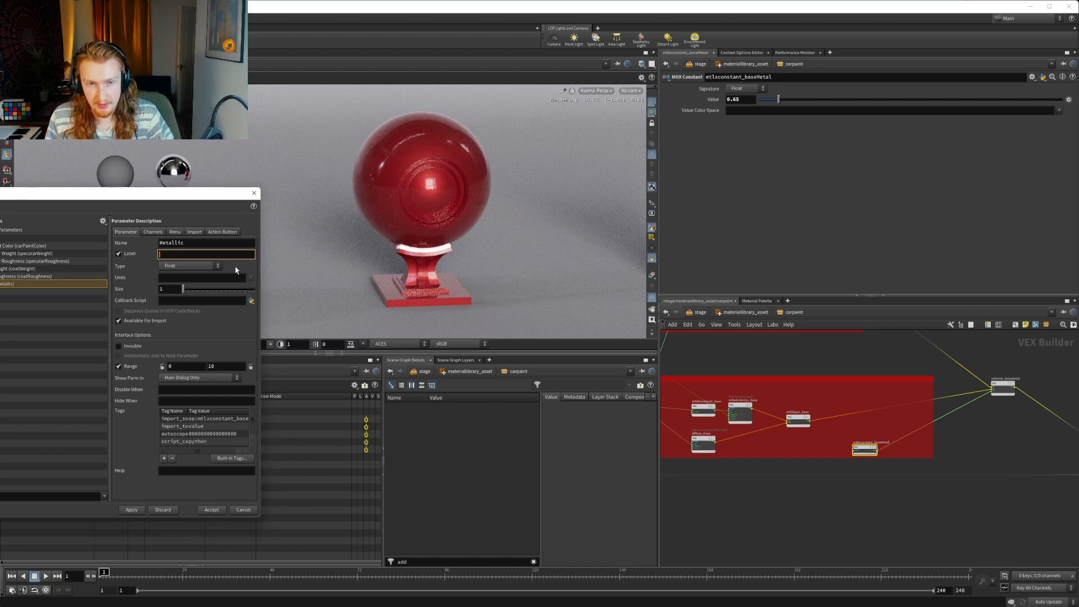
pyautogui.write('etallic')
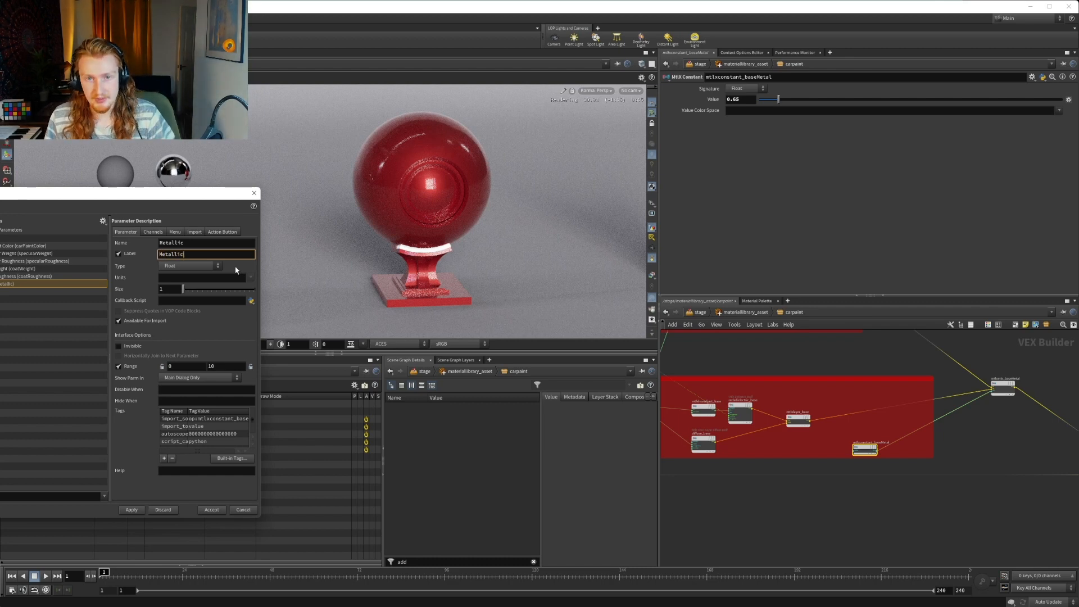
pyautogui.click(163, 243)
pyautogui.press('BackSpace')
pyautogui.write('m')
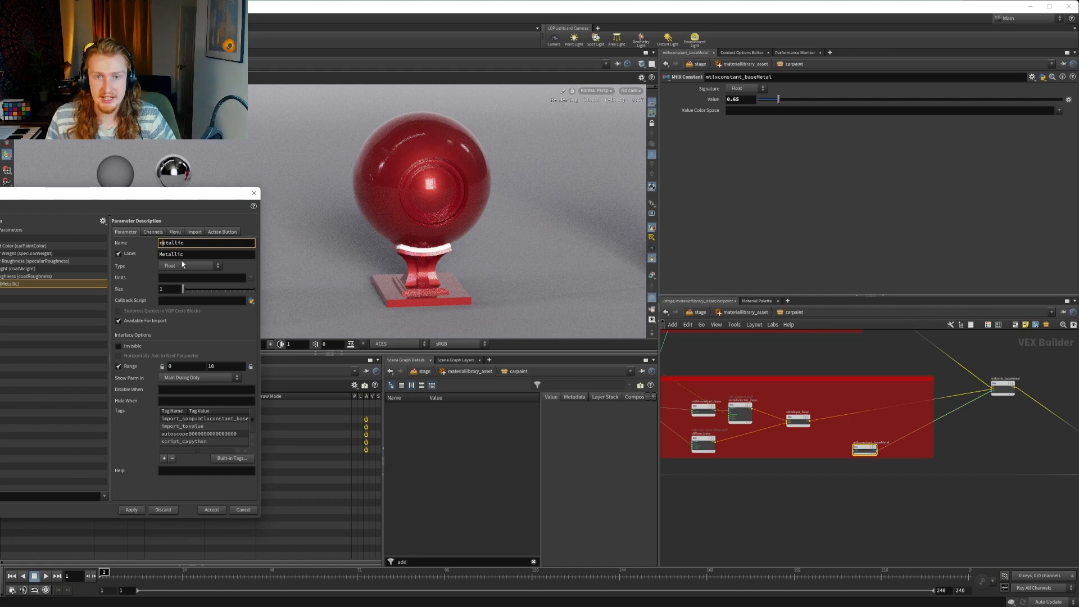
# Apply the Metallic parameter to carpaint's interface and return to the material library level to check it on the subnetwork
pyautogui.press('Tab')
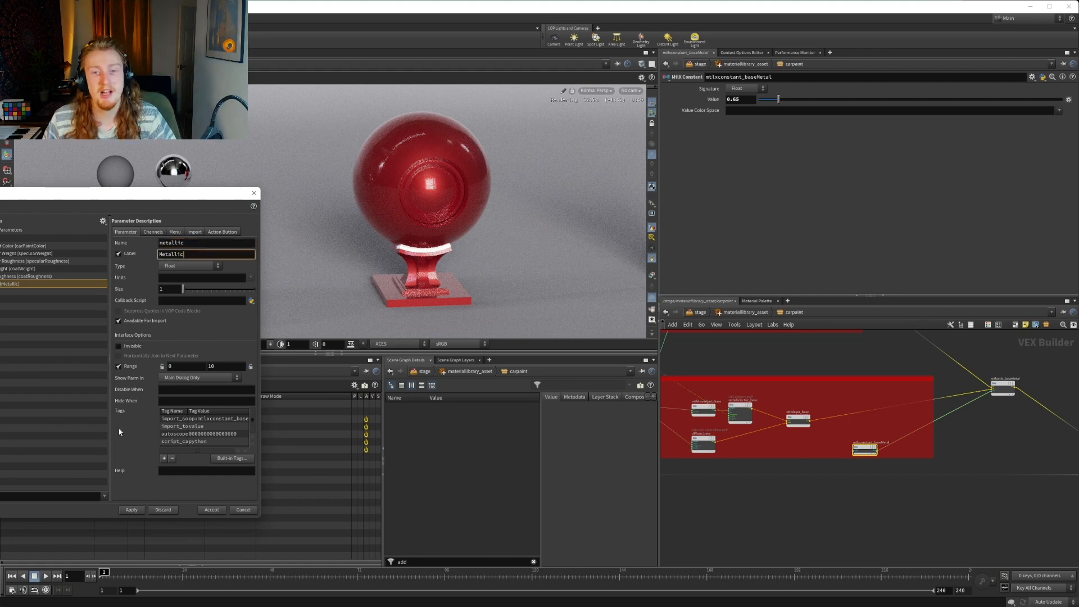
pyautogui.click(131, 509)
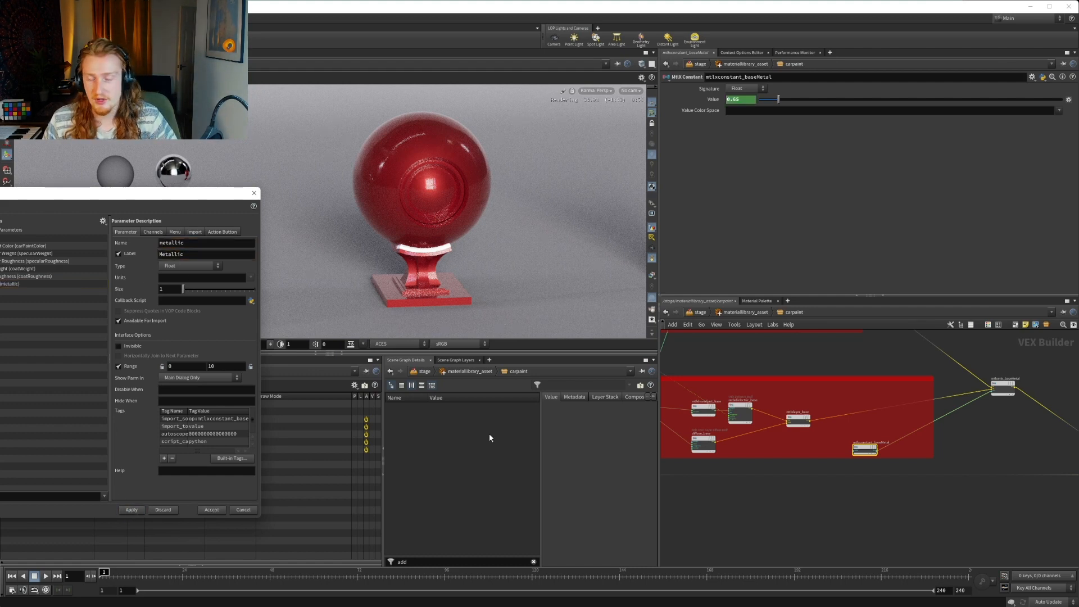
pyautogui.moveTo(856, 522); pyautogui.dragTo(899, 579, button='middle')
pyautogui.moveTo(788, 436); pyautogui.dragTo(880, 456, button='middle')
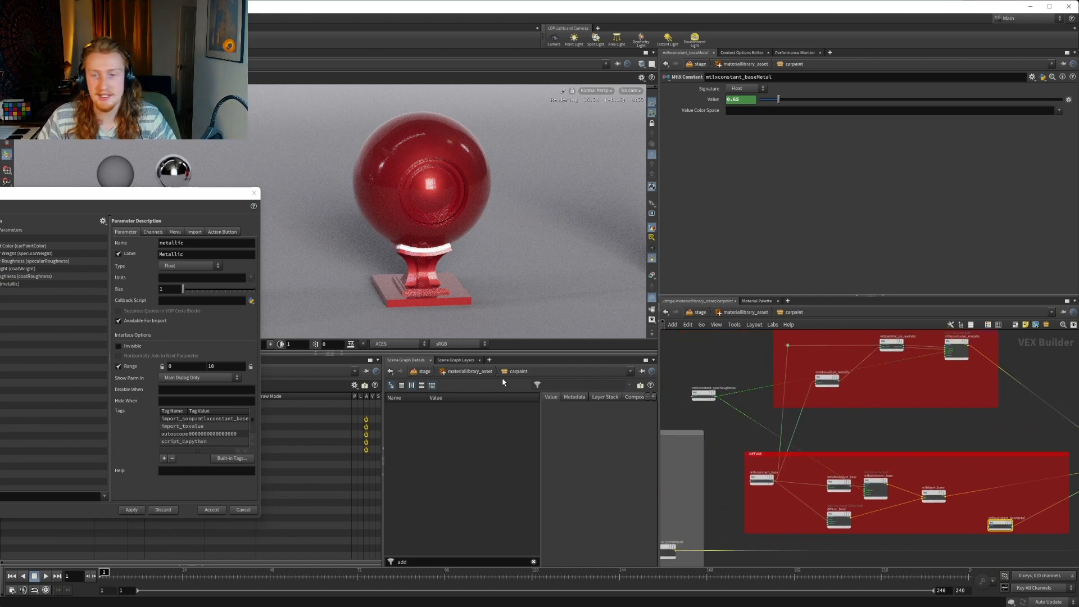
pyautogui.click(725, 313)
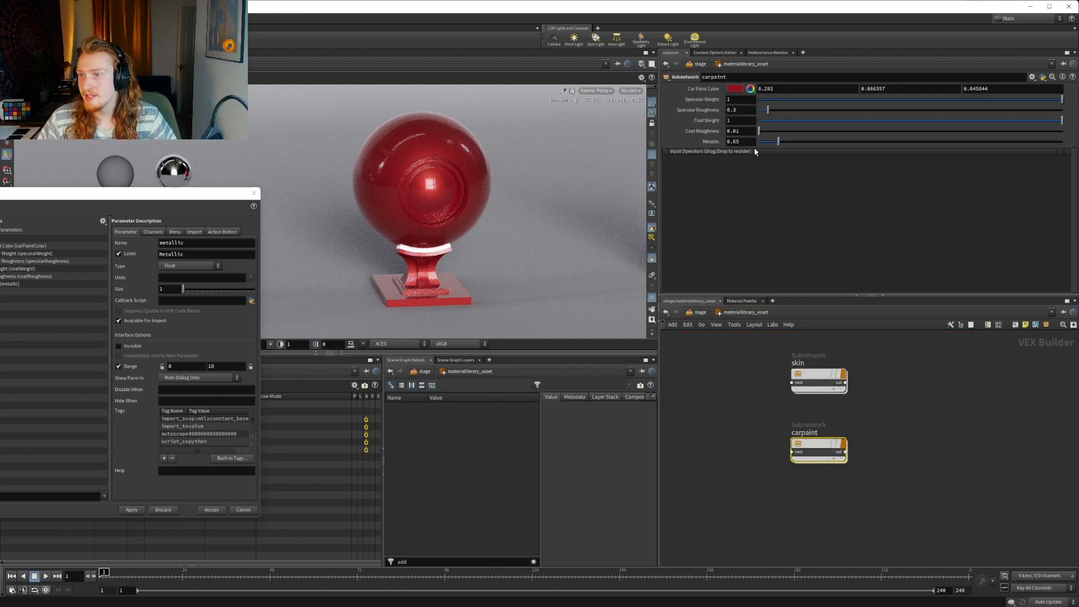
pyautogui.doubleClick(738, 142)
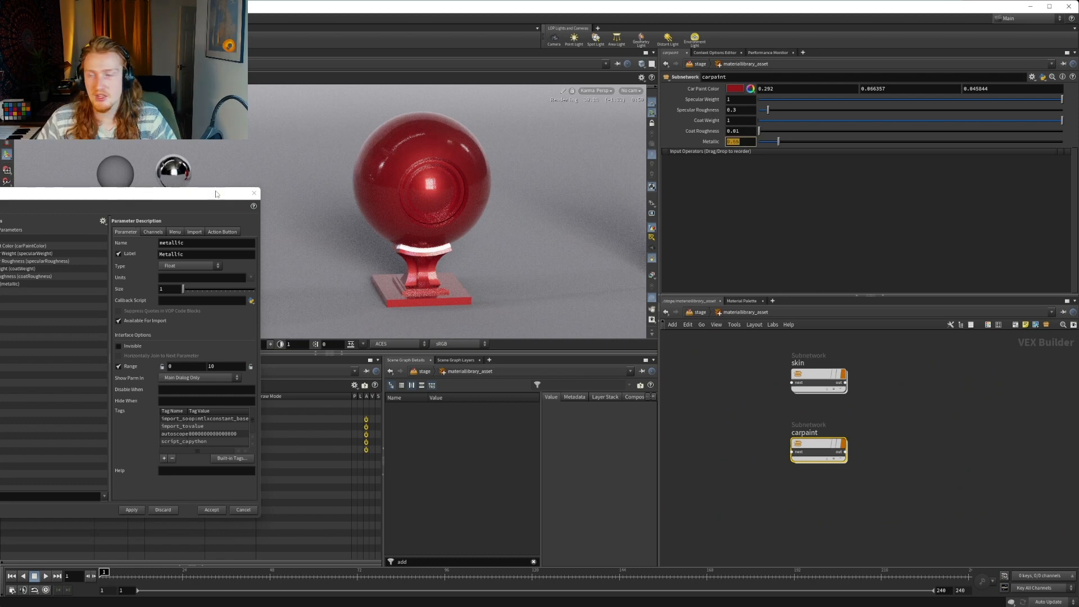
# Set the range maximum of carpaint's Metallic and Coat Roughness parameters to 1
pyautogui.click(45, 246)
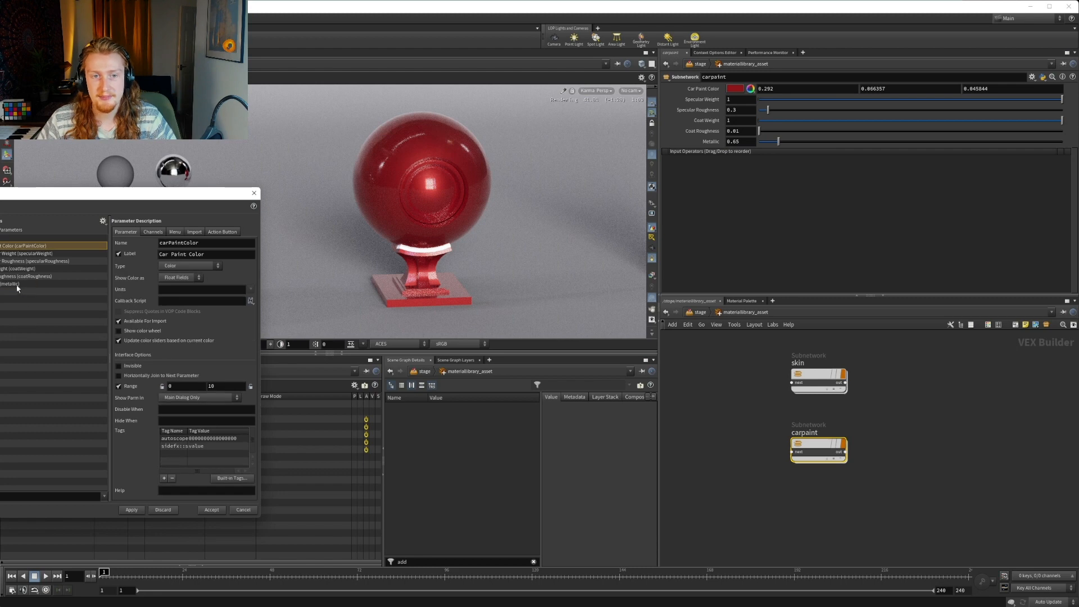
pyautogui.click(18, 284)
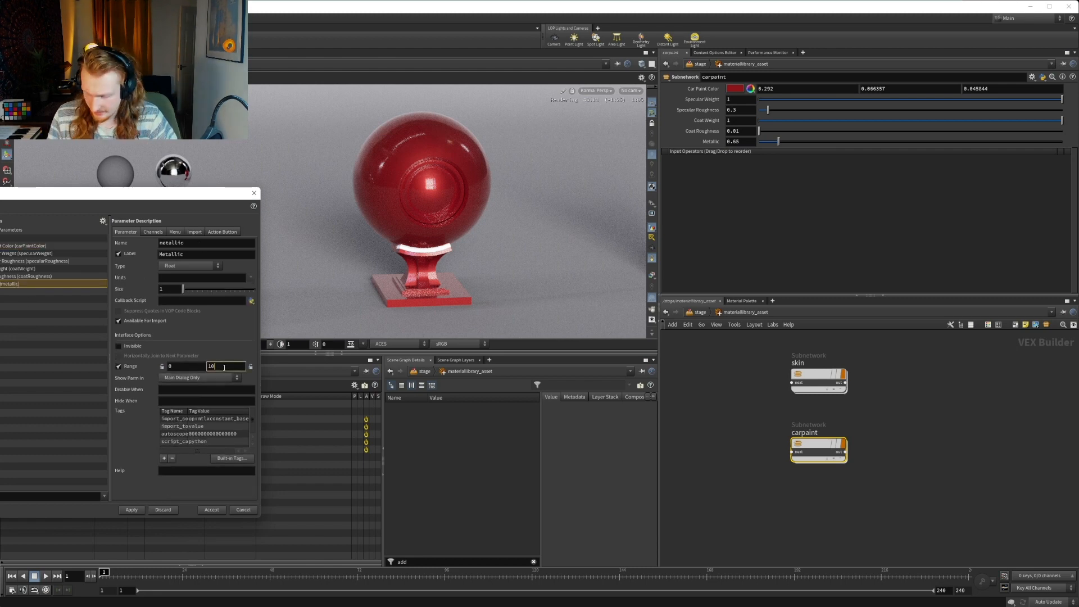
pyautogui.press('BackSpace')
pyautogui.click(1, 276)
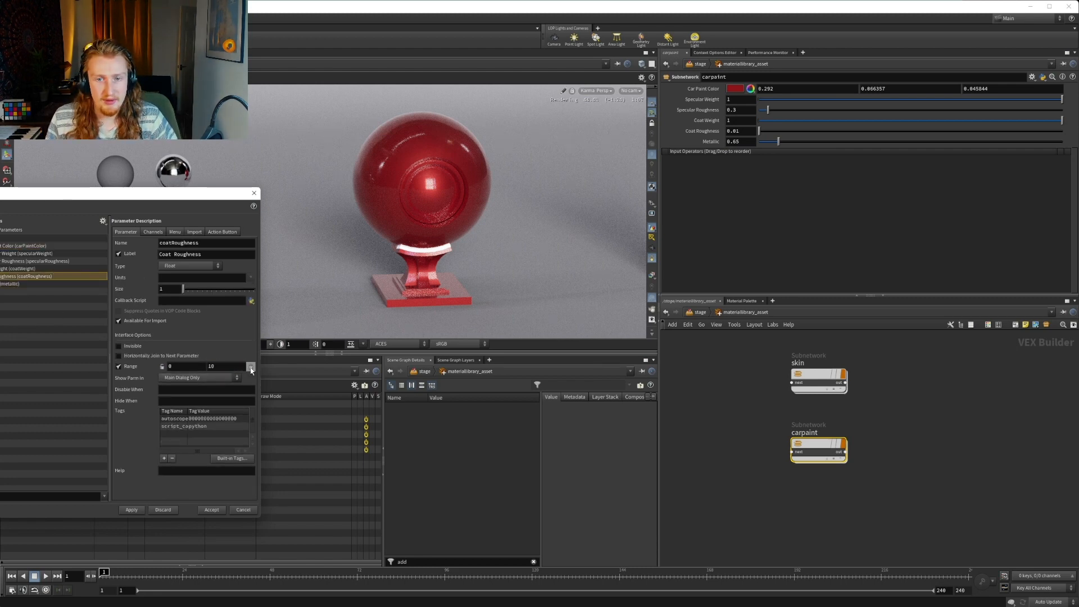
pyautogui.click(222, 365)
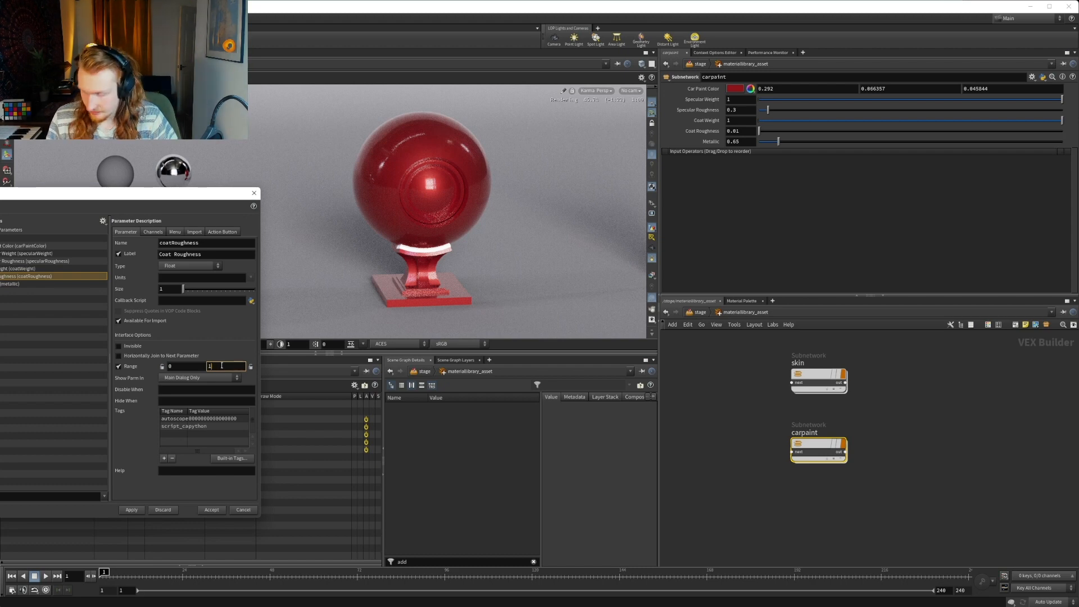
# Lock both the minimum and maximum range limits of Coat Roughness and Metallic, matching Coat Weight
pyautogui.click(17, 269)
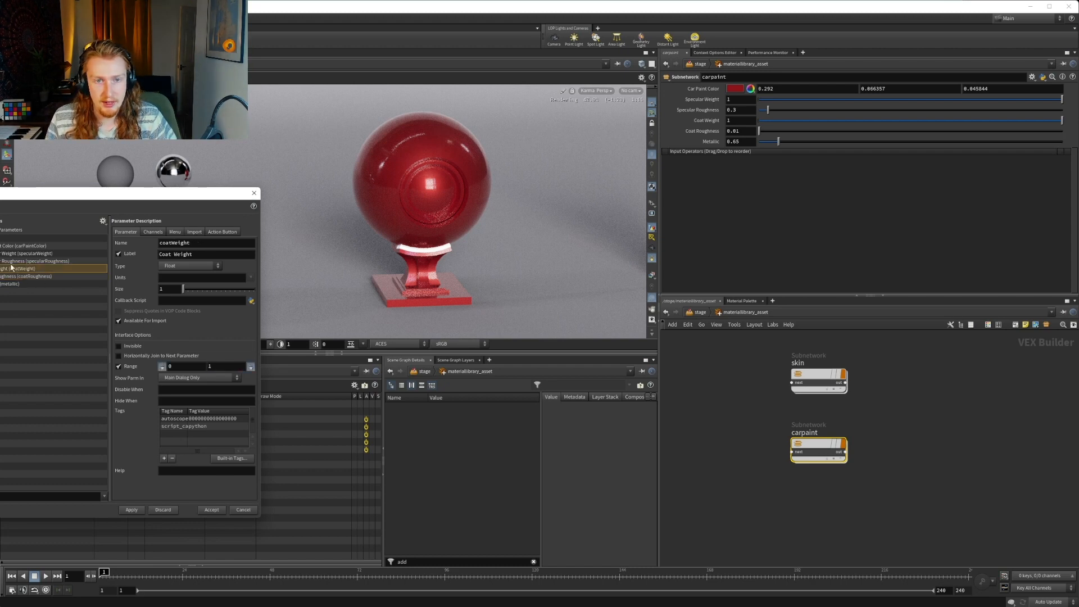
pyautogui.click(32, 276)
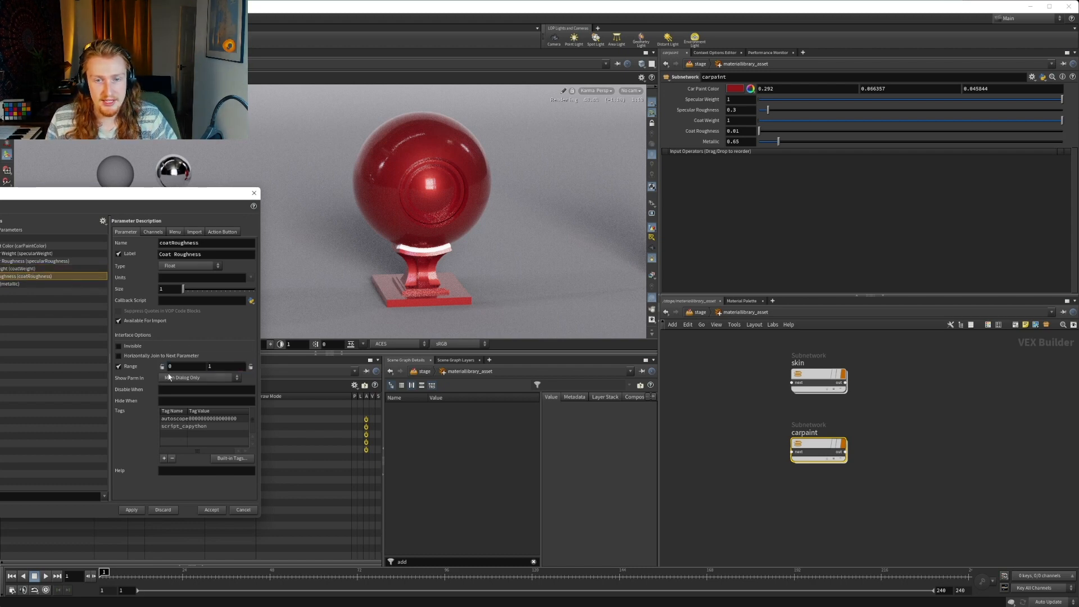
pyautogui.click(39, 283)
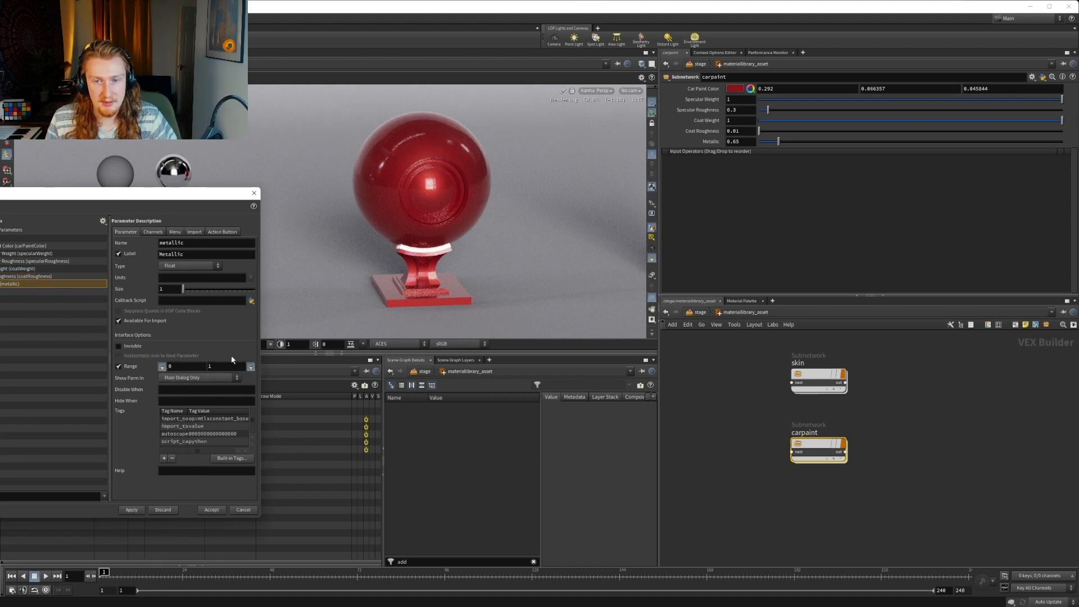
pyautogui.click(8, 277)
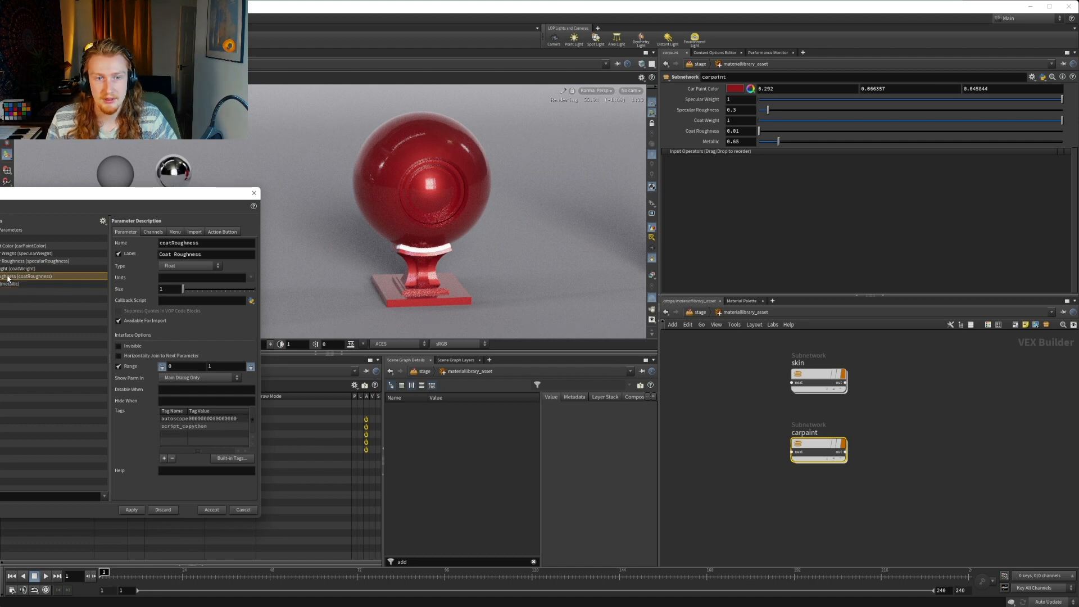
pyautogui.click(8, 271)
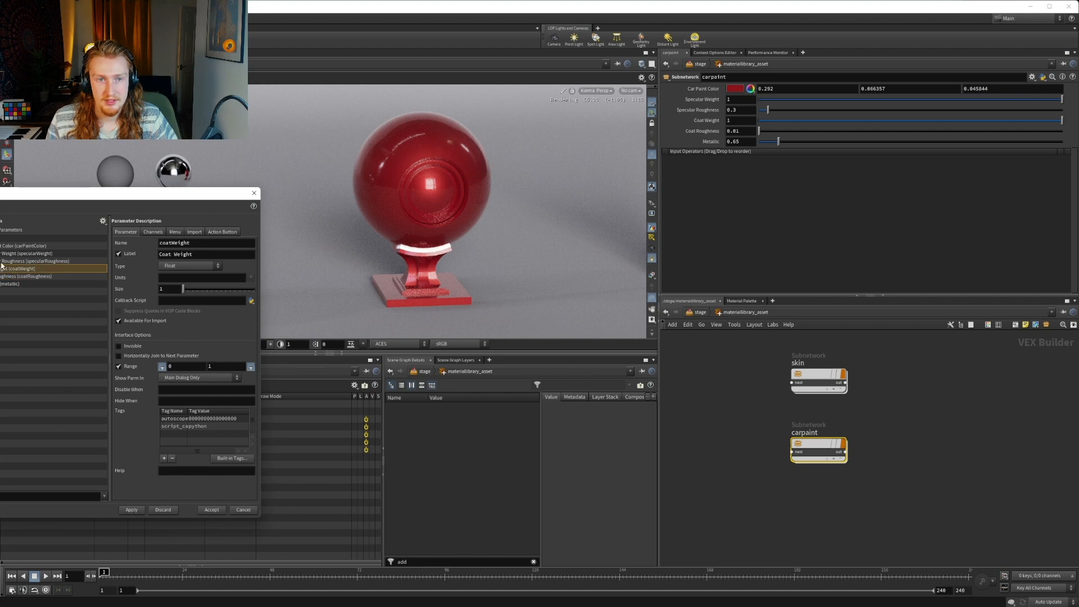
# Set Specular Roughness's range maximum to 1, lock both its limits, and apply the parameter interface changes
pyautogui.click(5, 261)
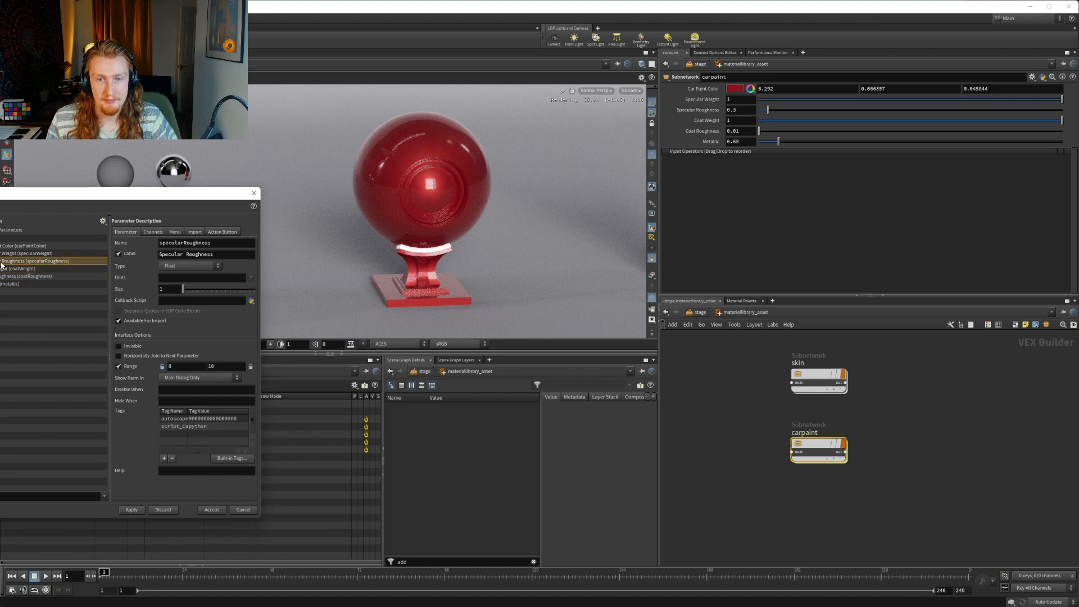
pyautogui.click(226, 366)
pyautogui.click(161, 366)
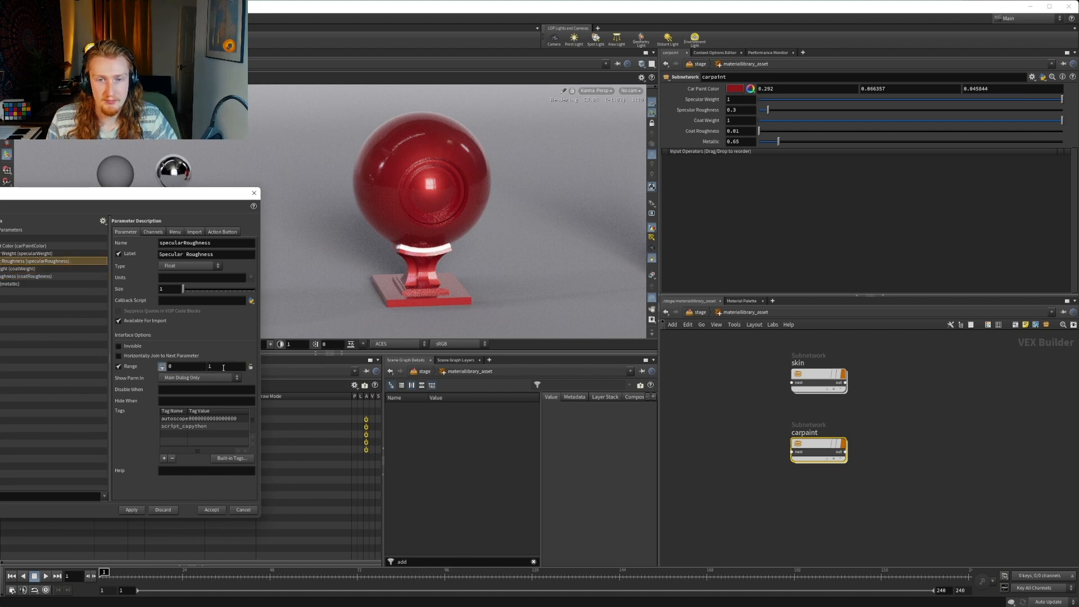
pyautogui.click(251, 367)
pyautogui.click(17, 254)
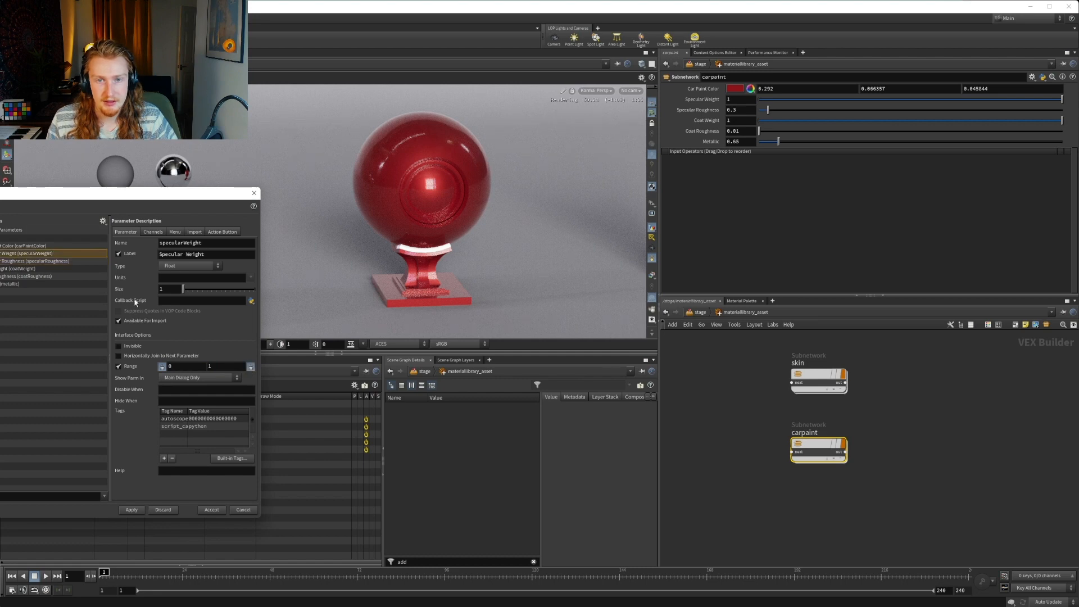
pyautogui.click(2, 247)
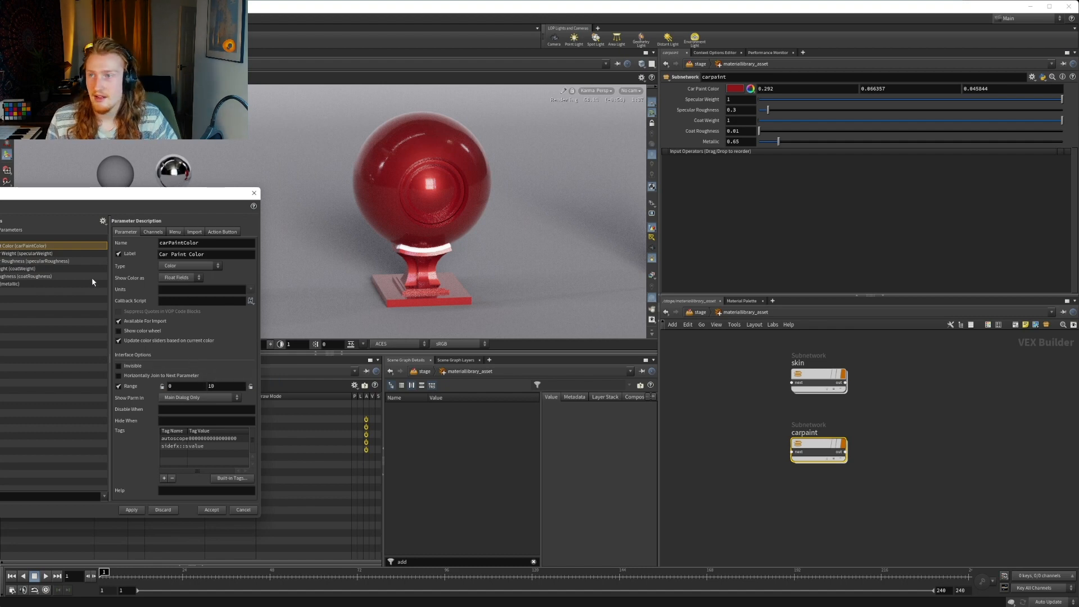
pyautogui.click(35, 284)
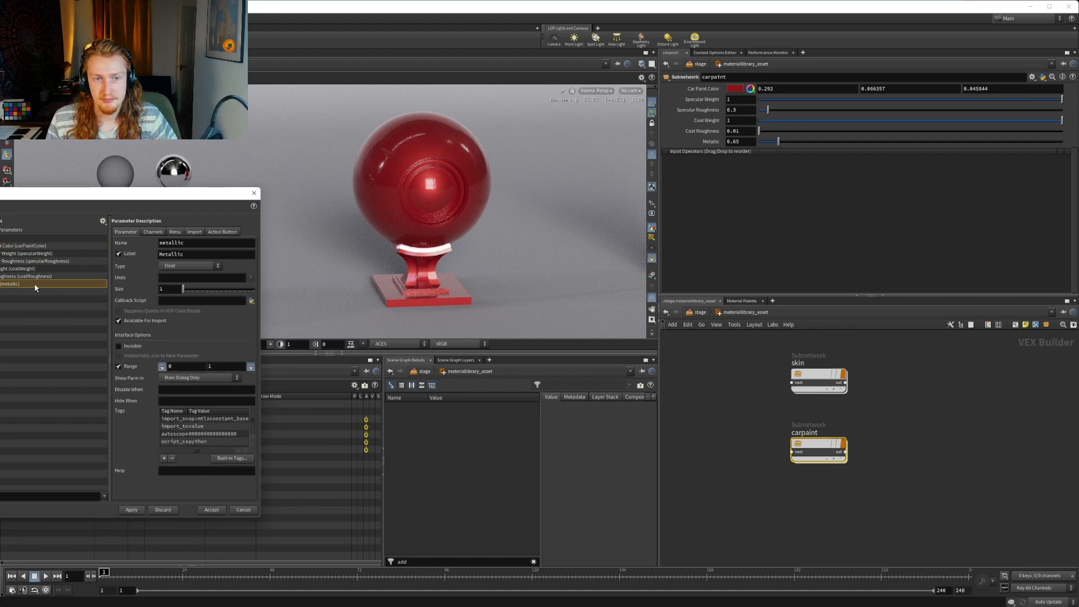
pyautogui.click(128, 511)
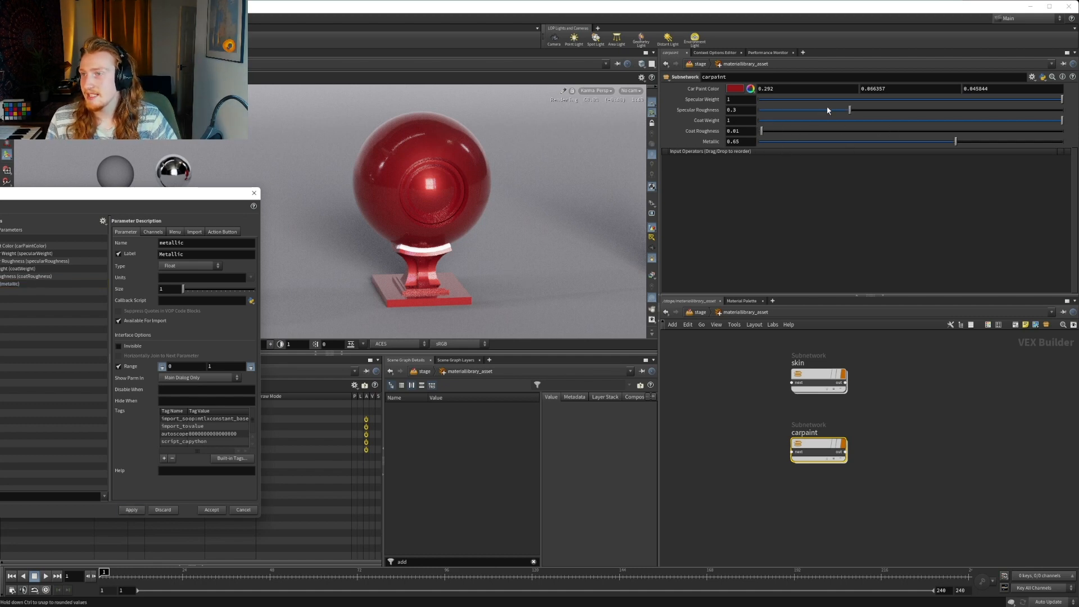
# Test carpaint's Coat Roughness at 1 and set it back to 0.01
pyautogui.doubleClick(739, 131)
pyautogui.write('1')
pyautogui.press('Return')
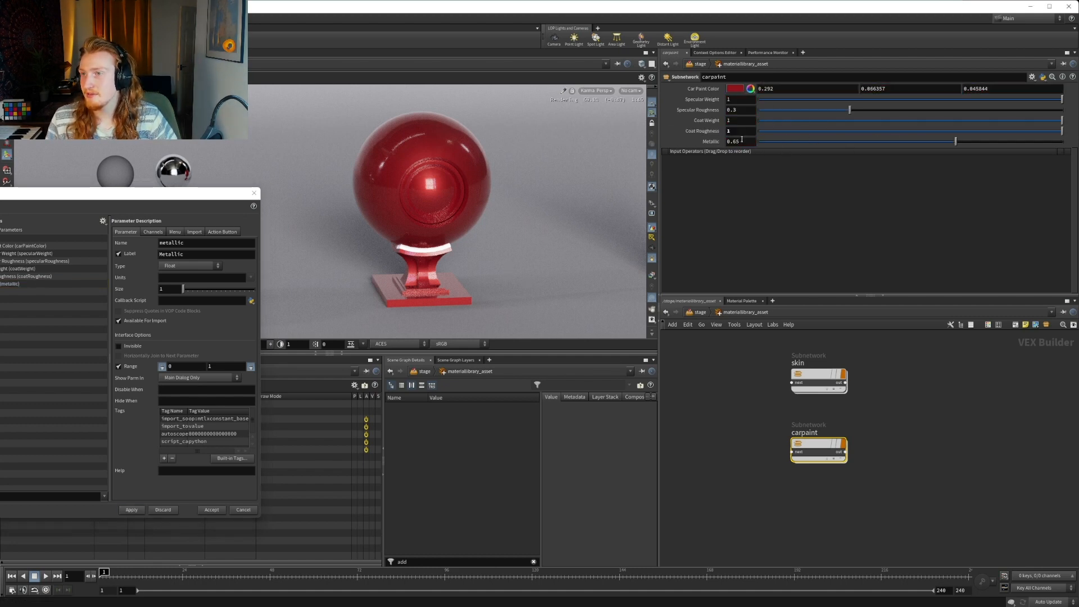
pyautogui.click(738, 132)
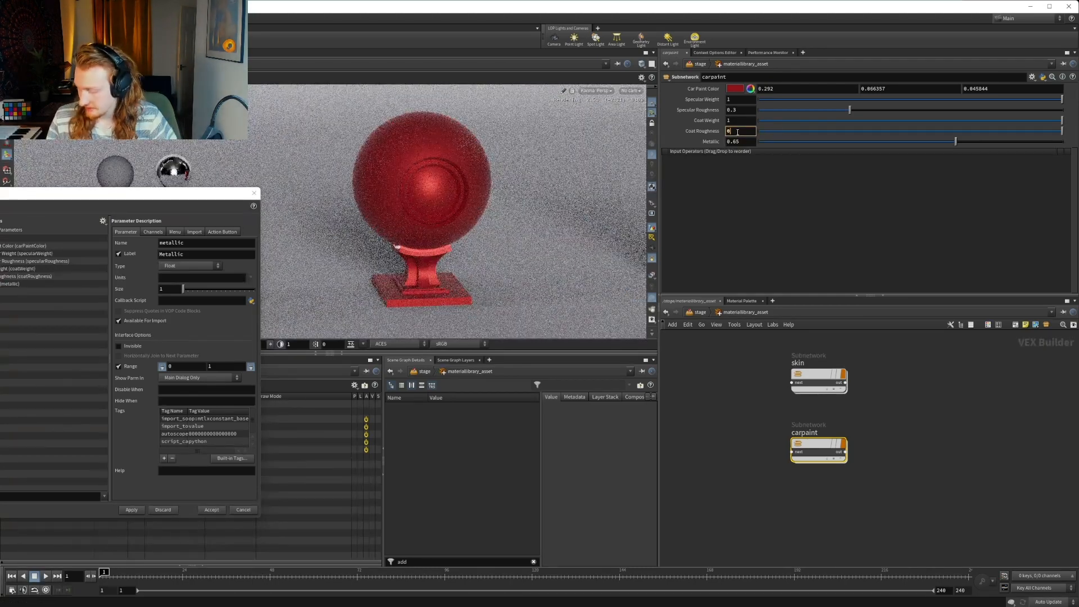
pyautogui.write('0.01')
pyautogui.press('Return')
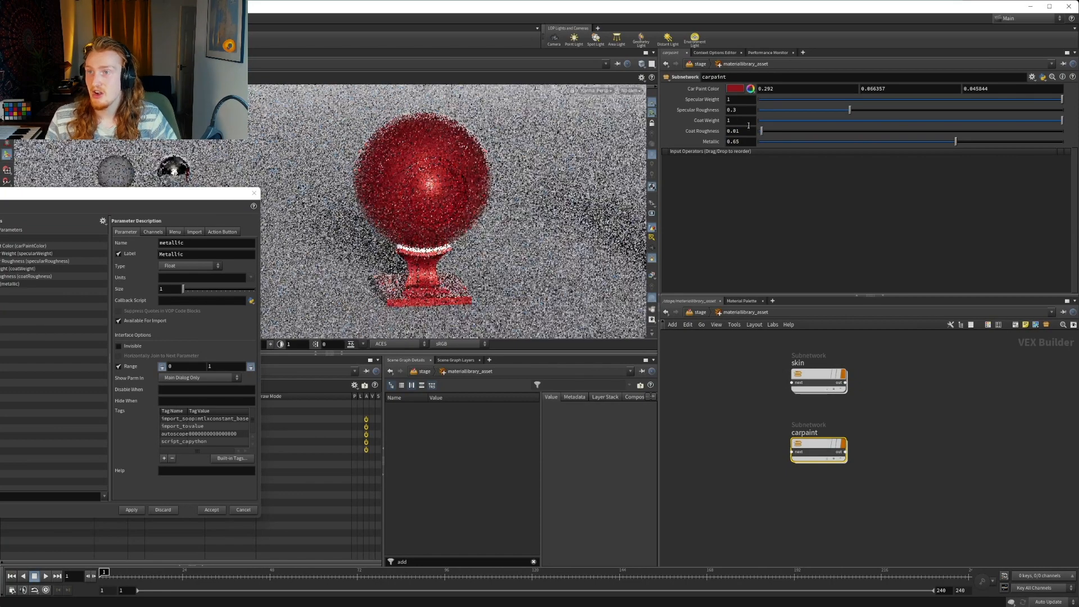
# Test carpaint's Coat Weight at 0 and revert it to its default
pyautogui.doubleClick(744, 121)
pyautogui.write('0')
pyautogui.press('Return')
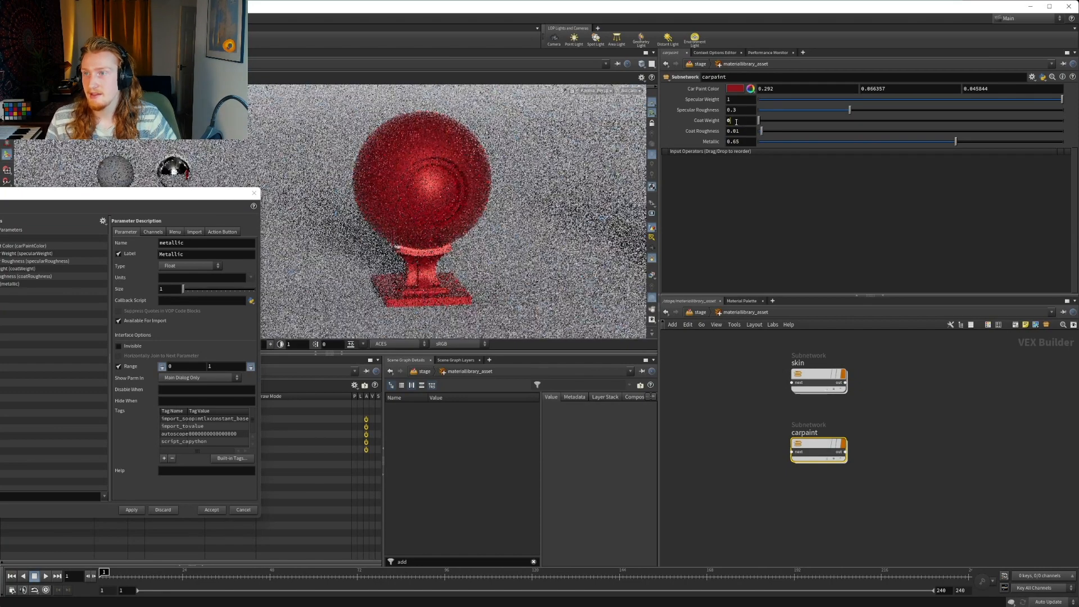
pyautogui.click(731, 121)
pyautogui.rightClick(730, 121)
pyautogui.click(741, 248)
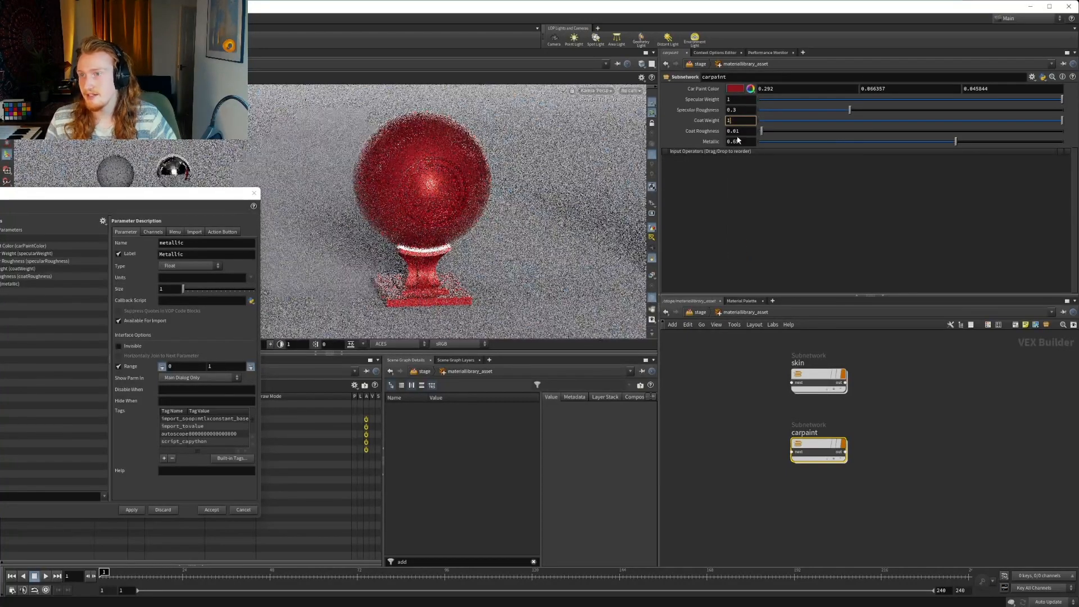
# Test carpaint's Metallic at 0 and undo the change
pyautogui.click(749, 142)
pyautogui.press('BackSpace')
pyautogui.press('BackSpace')
pyautogui.press('BackSpace')
pyautogui.press('BackSpace')
pyautogui.write('0')
pyautogui.press('Return')
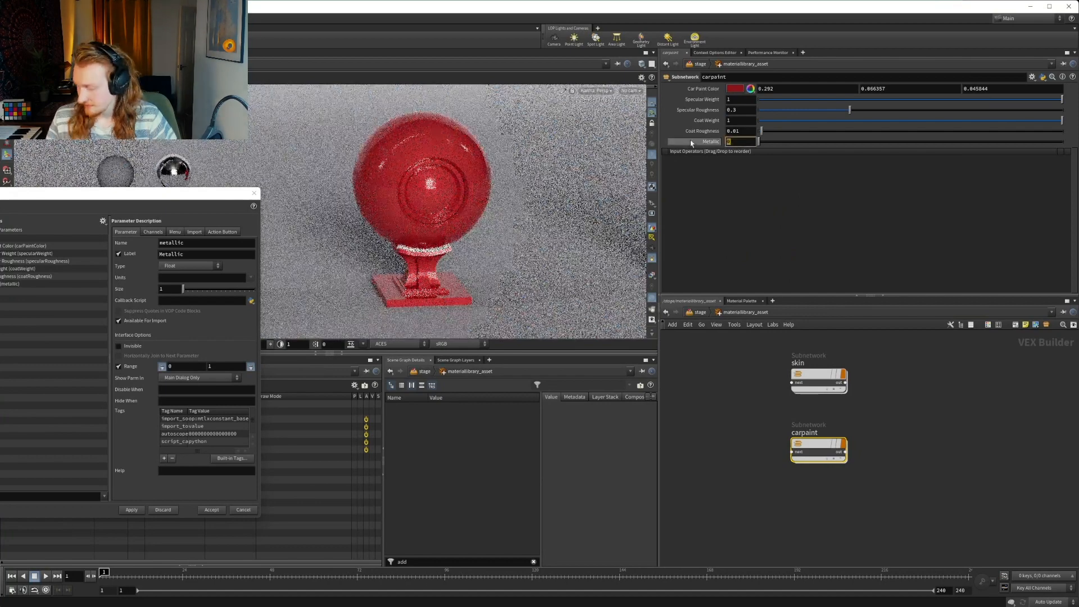
pyautogui.hotkey('ctrl', 'z')
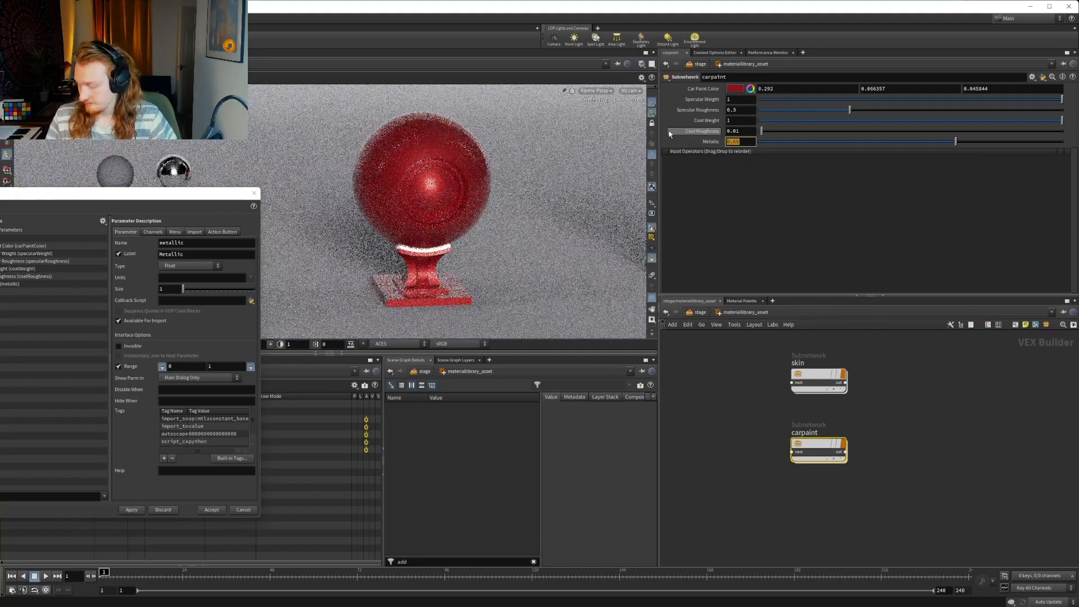
# Test carpaint's Metallic at 1 and set it back to 0.65
pyautogui.click(725, 139)
pyautogui.write('1')
pyautogui.press('Return')
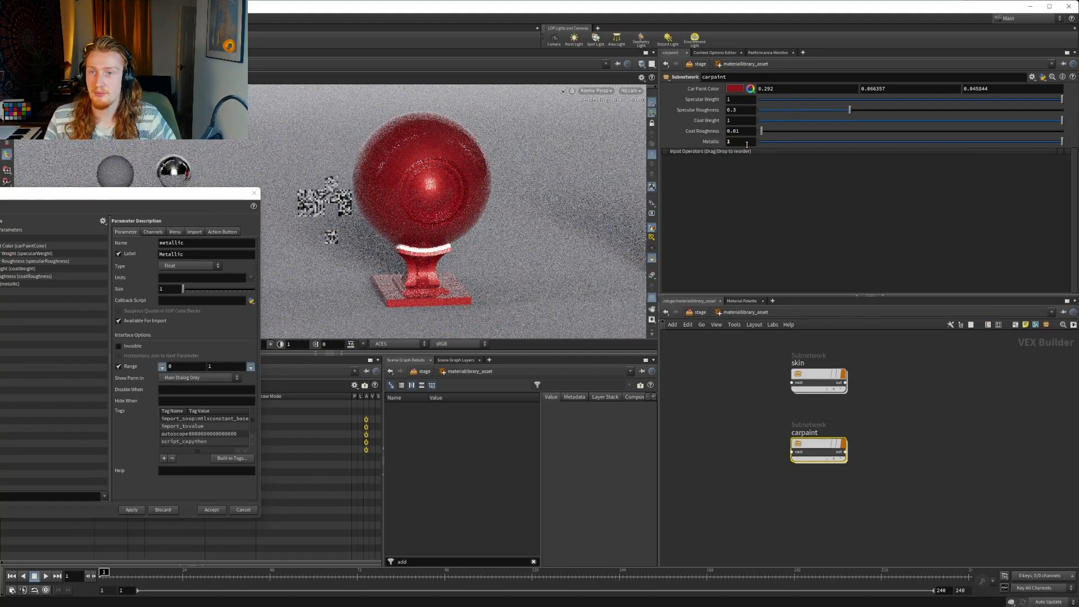
pyautogui.click(740, 141)
pyautogui.write('0.')
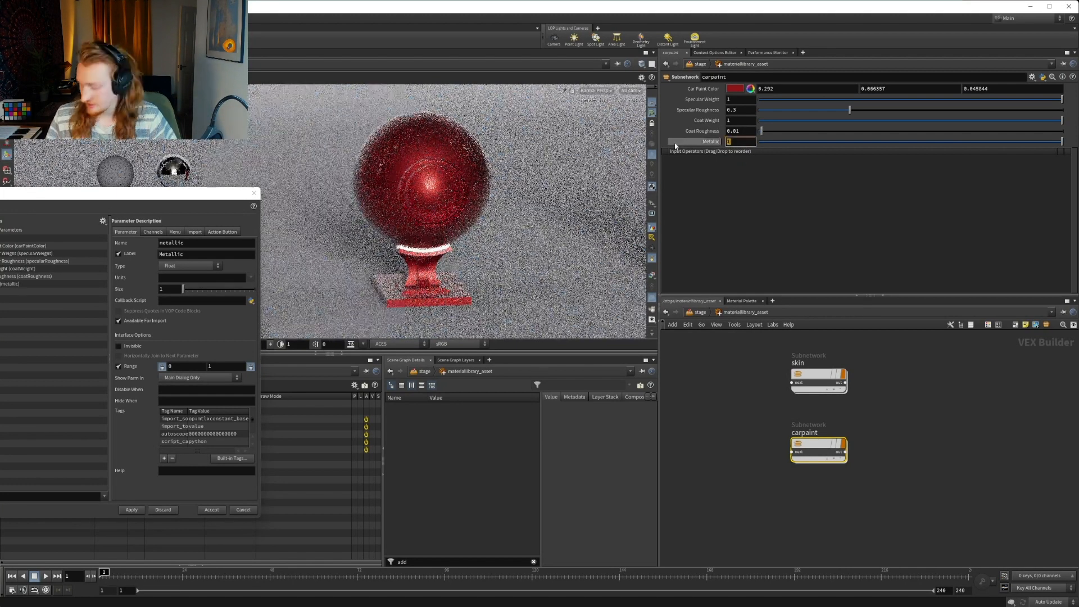
pyautogui.write('65')
pyautogui.press('Return')
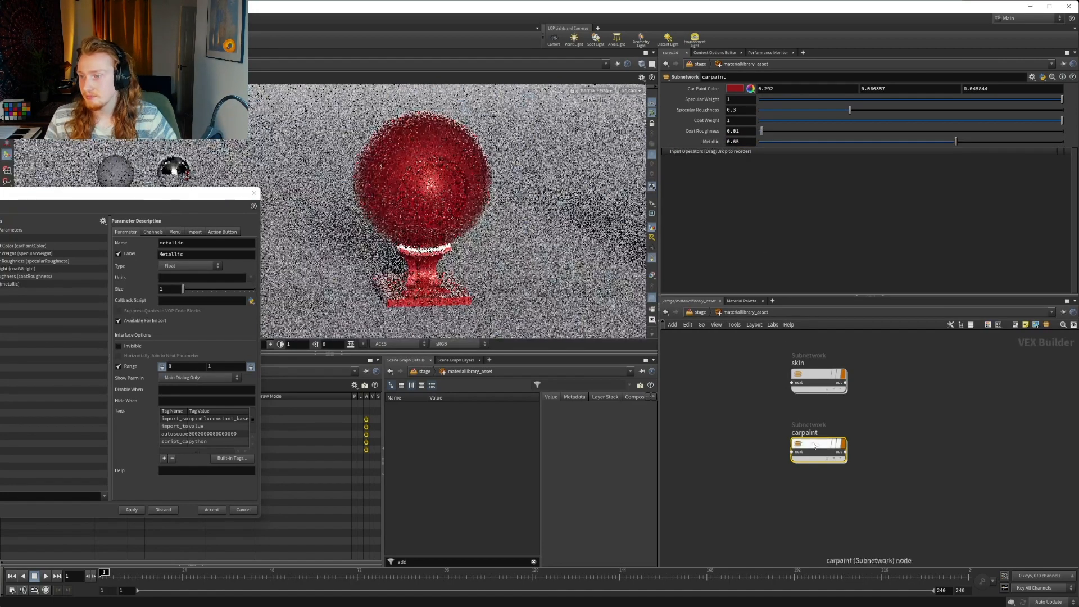
# Go inside carpaint and promote the Weight of mtlxconductor_metallic to the parameter interface, below Metallic
pyautogui.moveTo(812, 447)
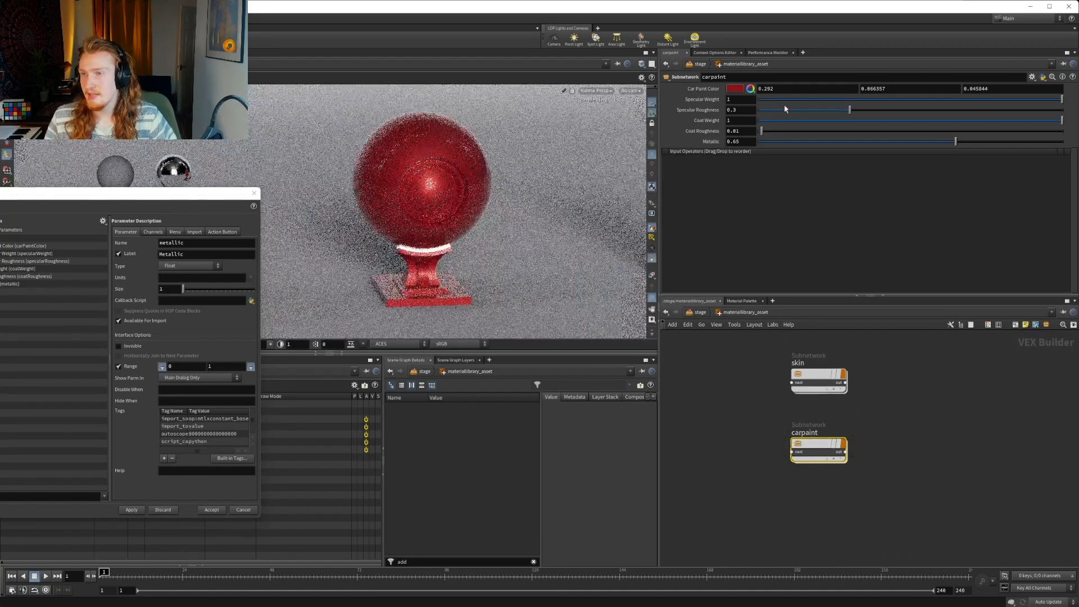
pyautogui.doubleClick(818, 443)
pyautogui.scroll(4, 863, 406)
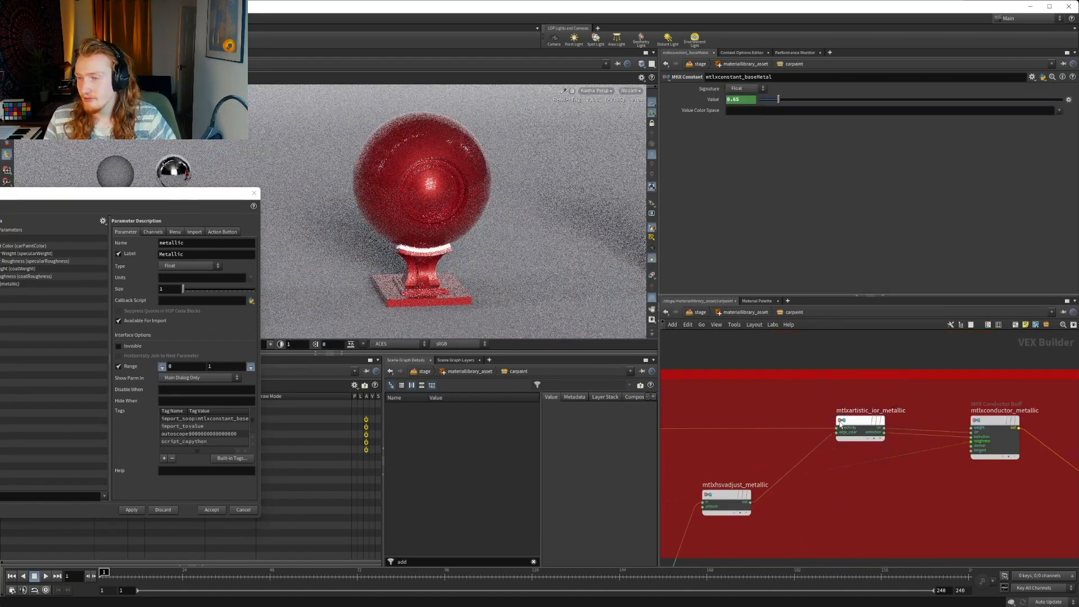
pyautogui.click(855, 425)
pyautogui.click(980, 423)
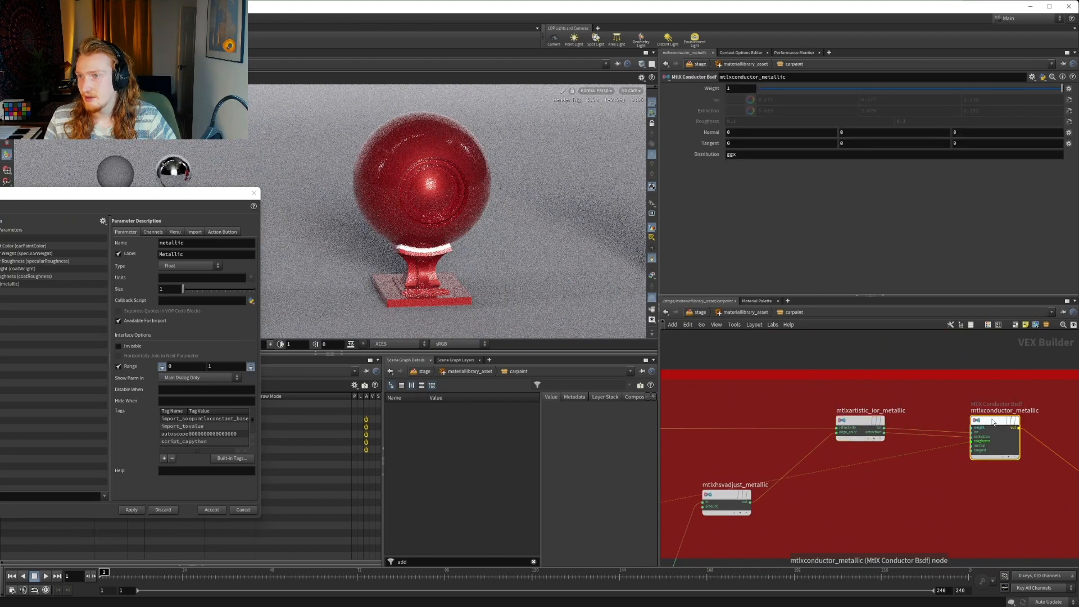
pyautogui.rightClick(708, 90)
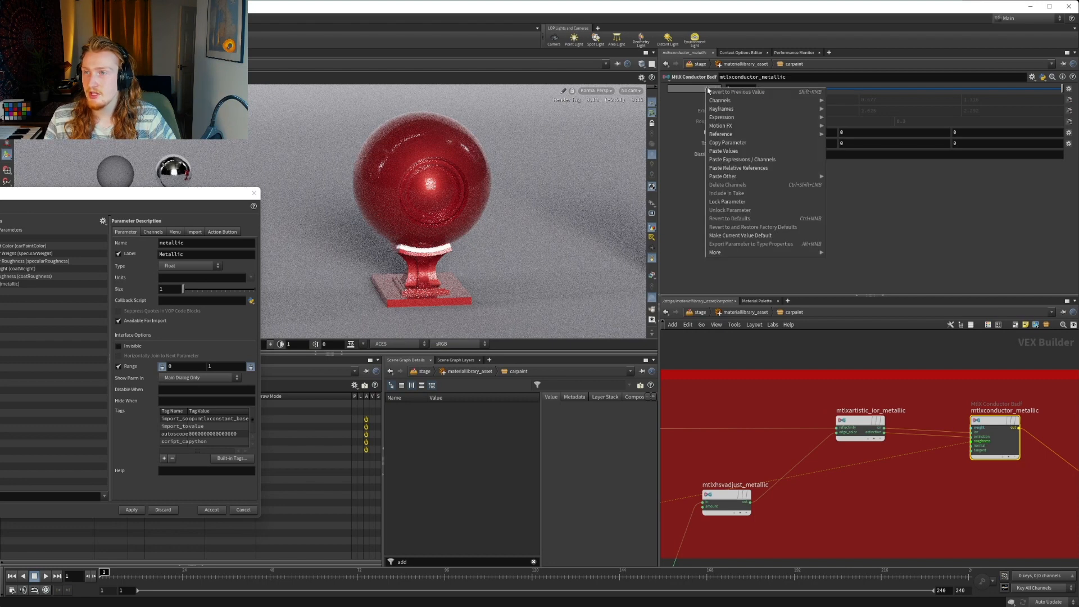
pyautogui.moveTo(708, 90); pyautogui.dragTo(19, 296)
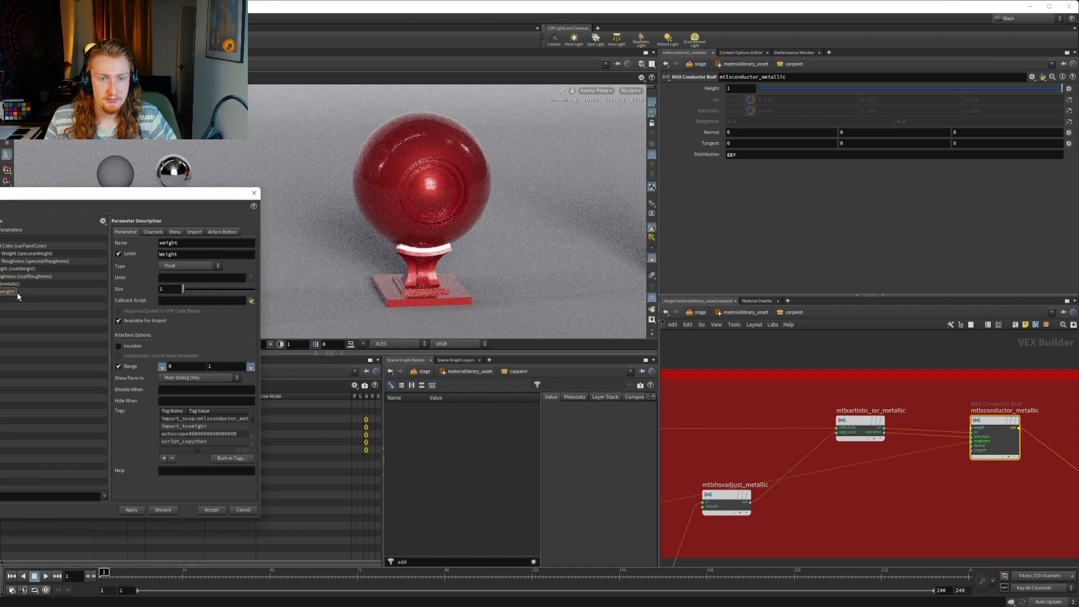
# Name the promoted weight parameter metallicWeight, label it Metallic Weight, and apply the interface changes
pyautogui.doubleClick(203, 242)
pyautogui.write('m')
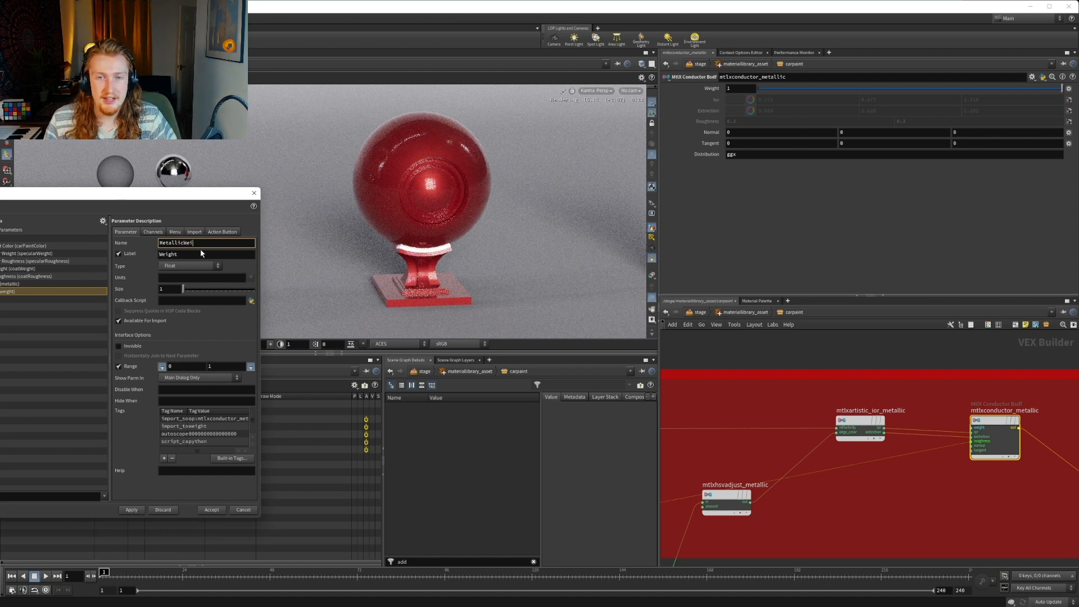
pyautogui.press('BackSpace')
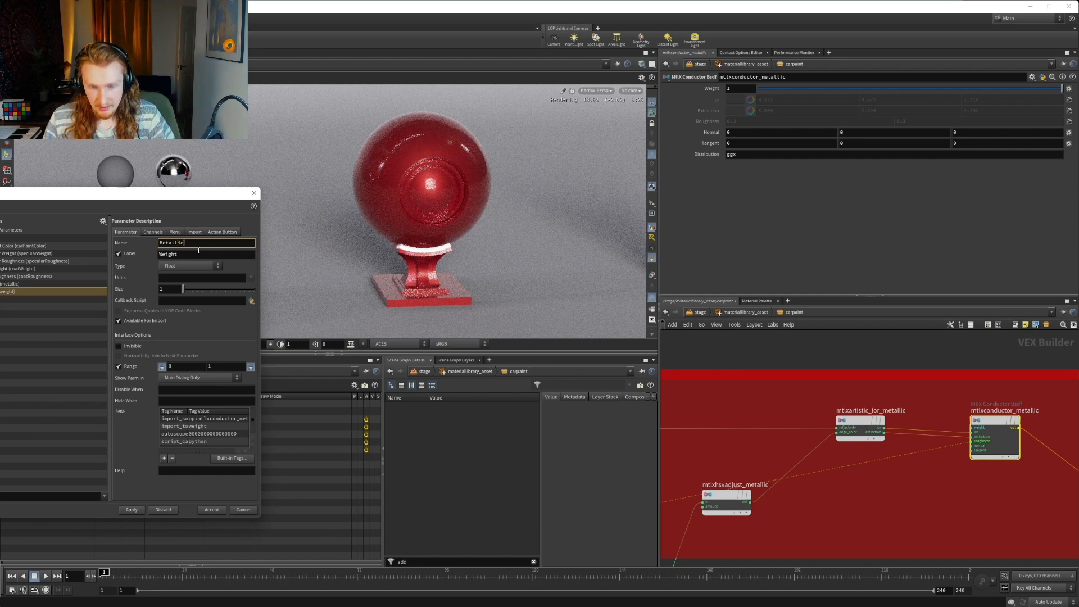
pyautogui.hotkey('ctrl', 'a')
pyautogui.press('BackSpace')
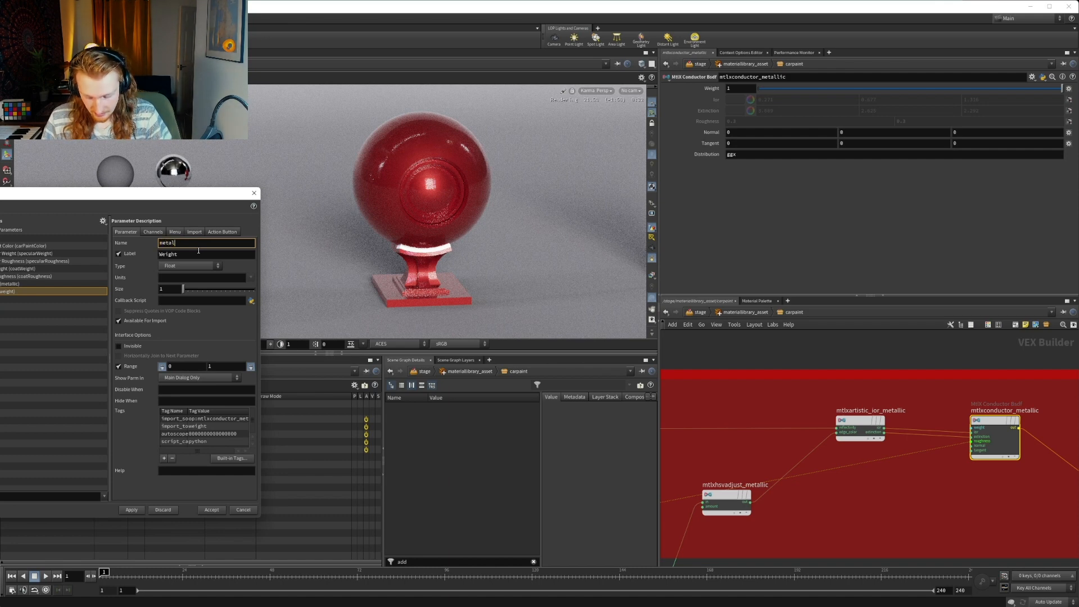
pyautogui.write('metallicWeight')
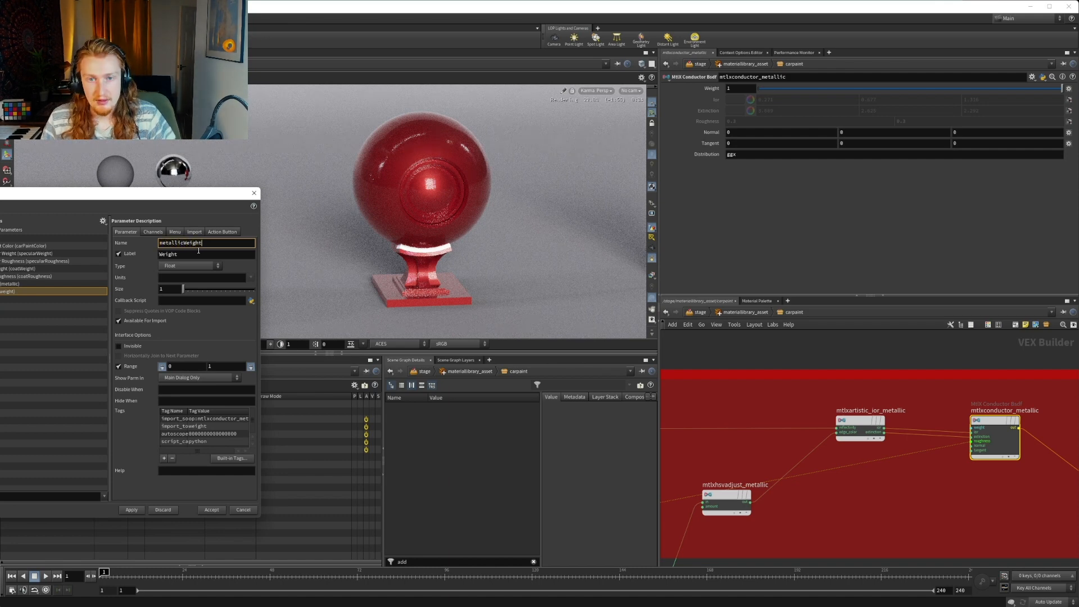
pyautogui.press('Tab')
pyautogui.write('Met')
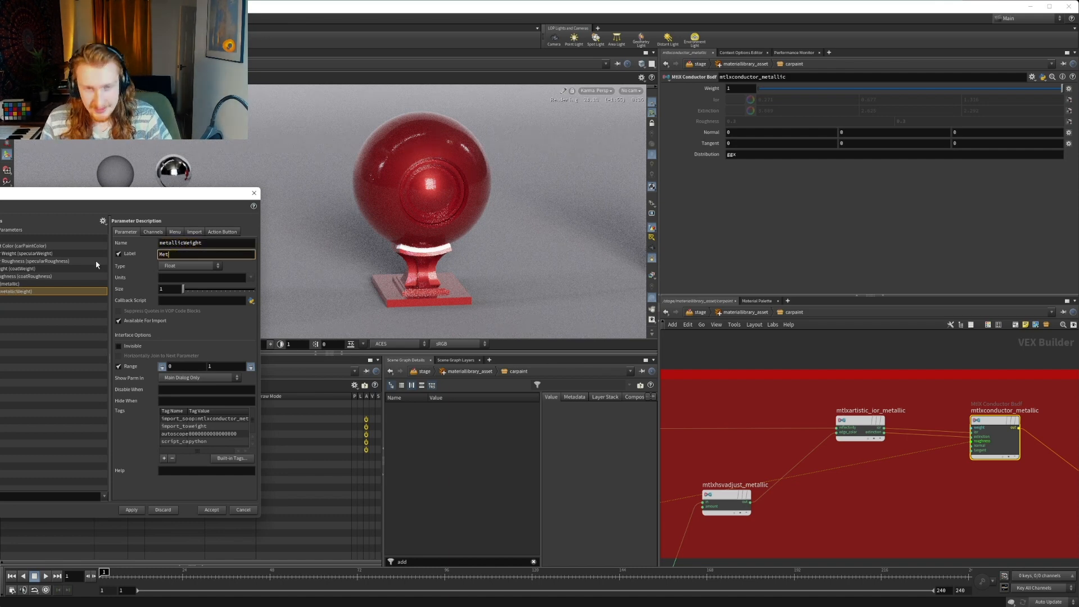
pyautogui.write('allic We')
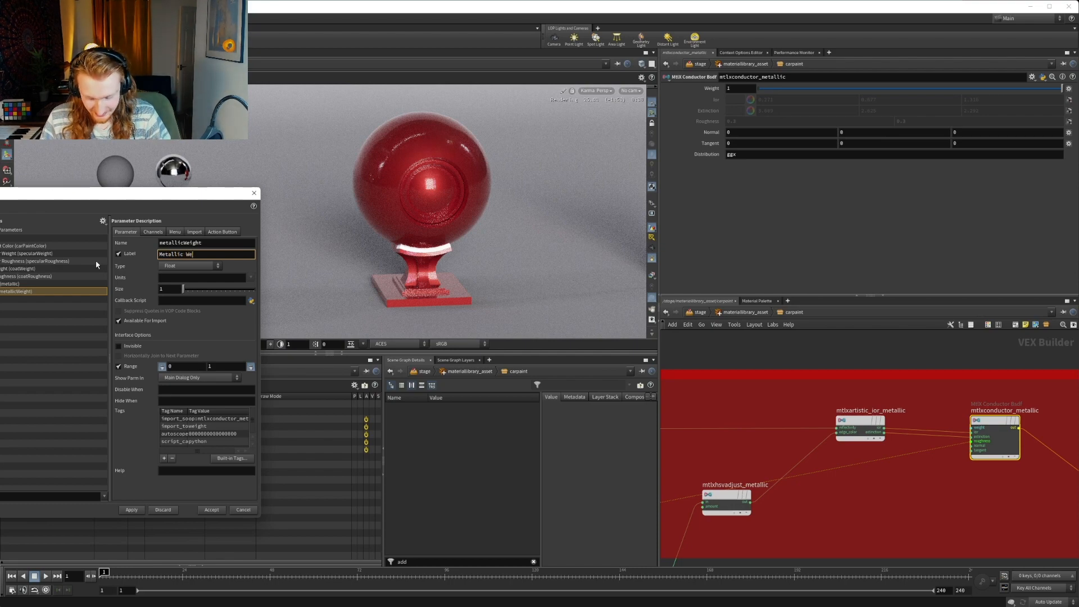
pyautogui.write('ight')
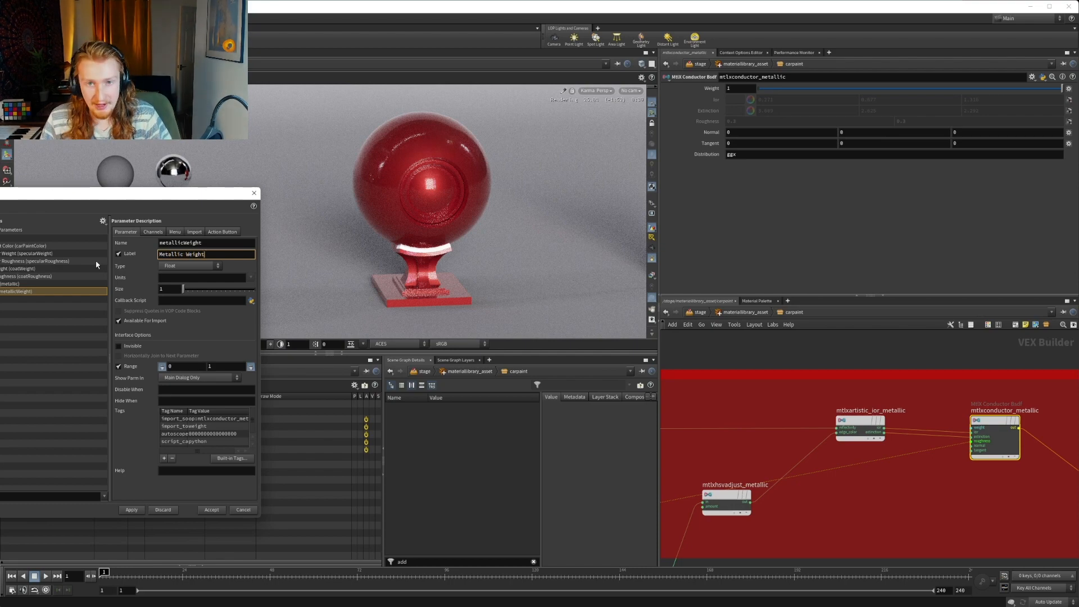
pyautogui.click(132, 510)
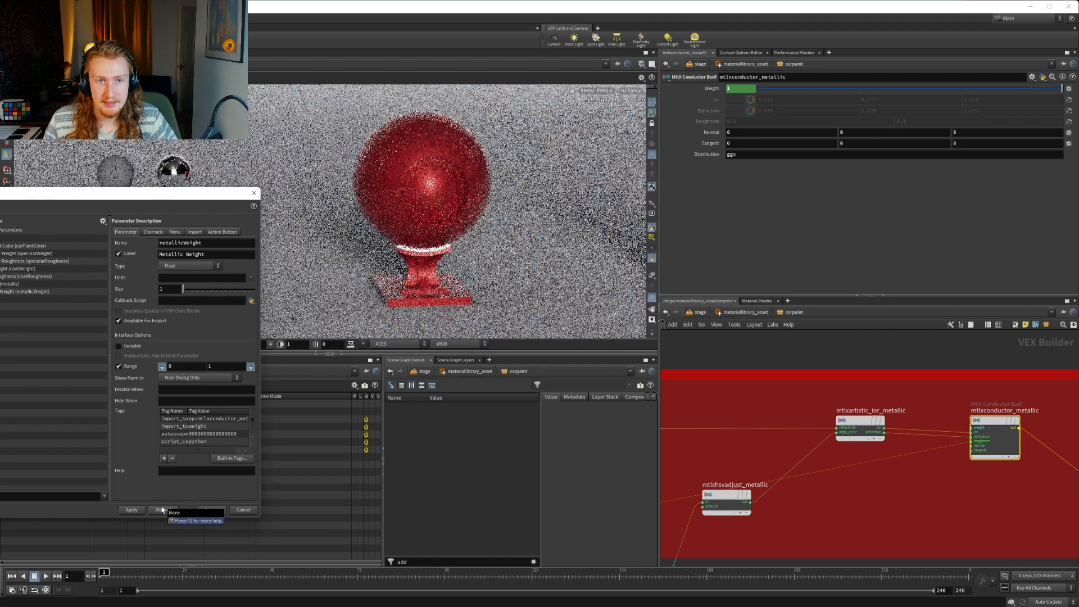
# Return to the material library level, test carpaint's Metallic Weight at 0, and set it back to 1
pyautogui.click(752, 313)
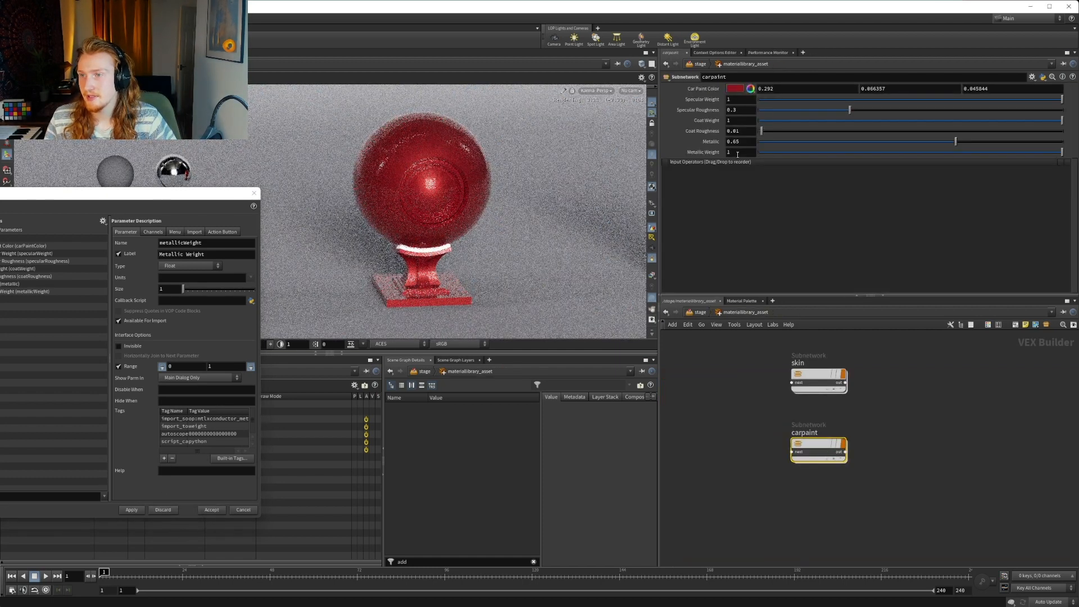
pyautogui.keyDown('ctrl'); pyautogui.middleClick(696, 156); pyautogui.keyUp('ctrl')
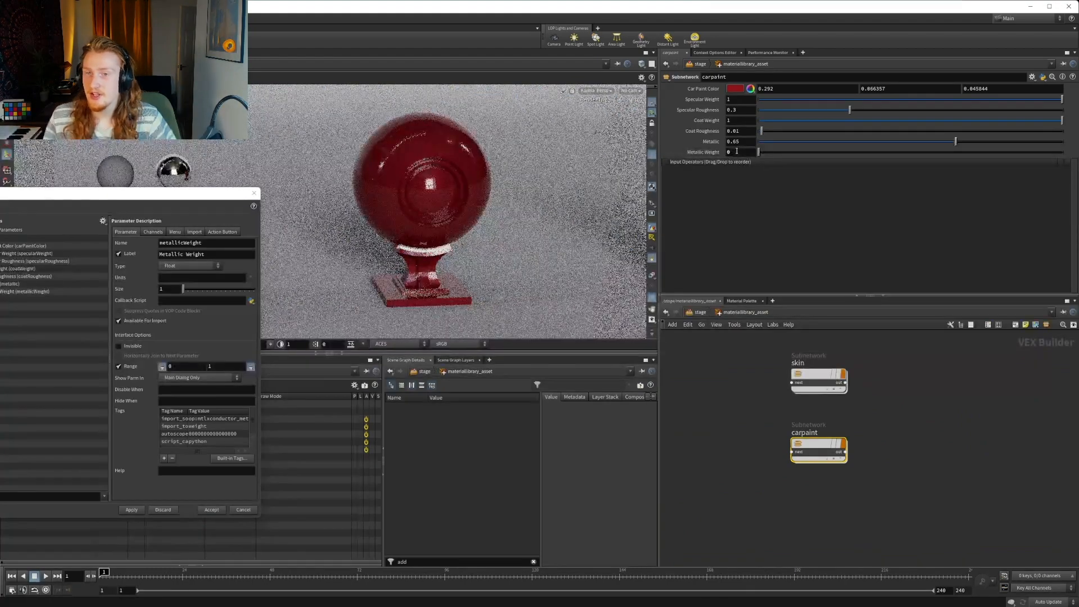
pyautogui.click(731, 152)
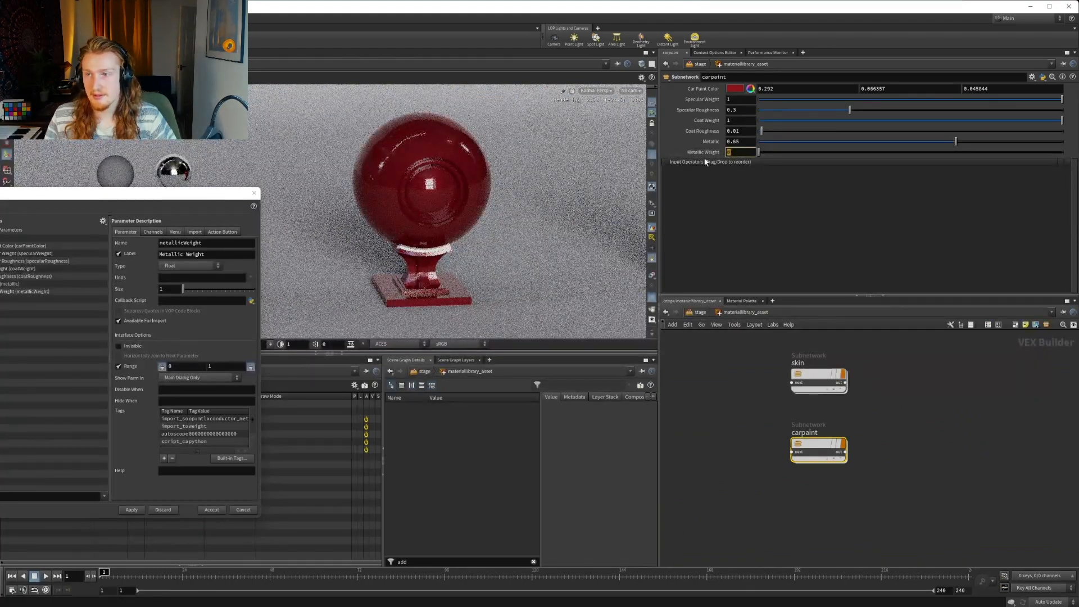
pyautogui.write('1')
pyautogui.press('Return')
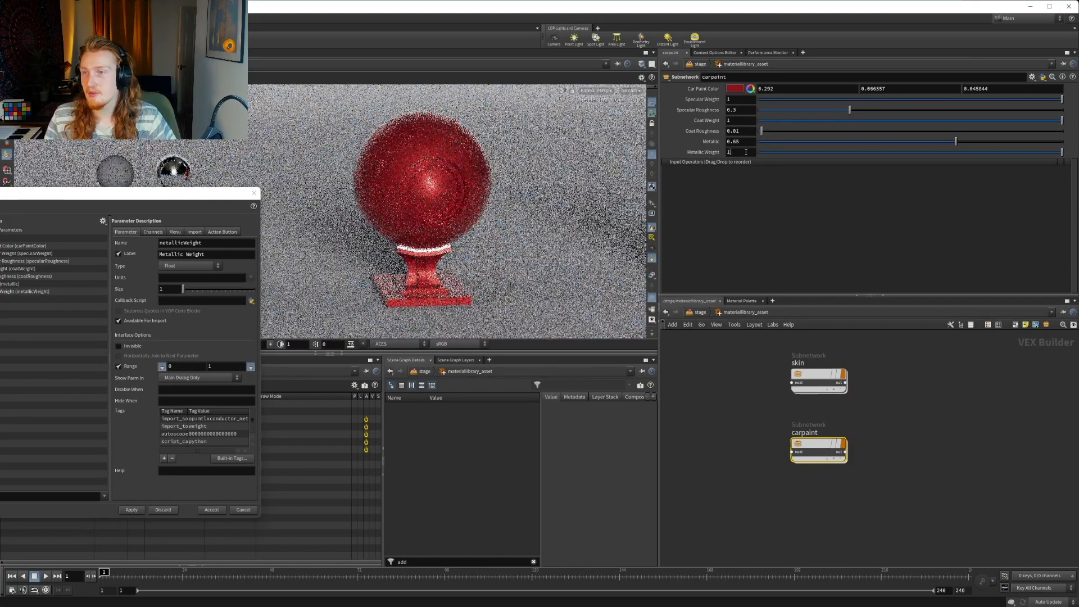
# Test carpaint's Metallic Weight at 0.6 and restore it to 1
pyautogui.moveTo(745, 152); pyautogui.dragTo(726, 154)
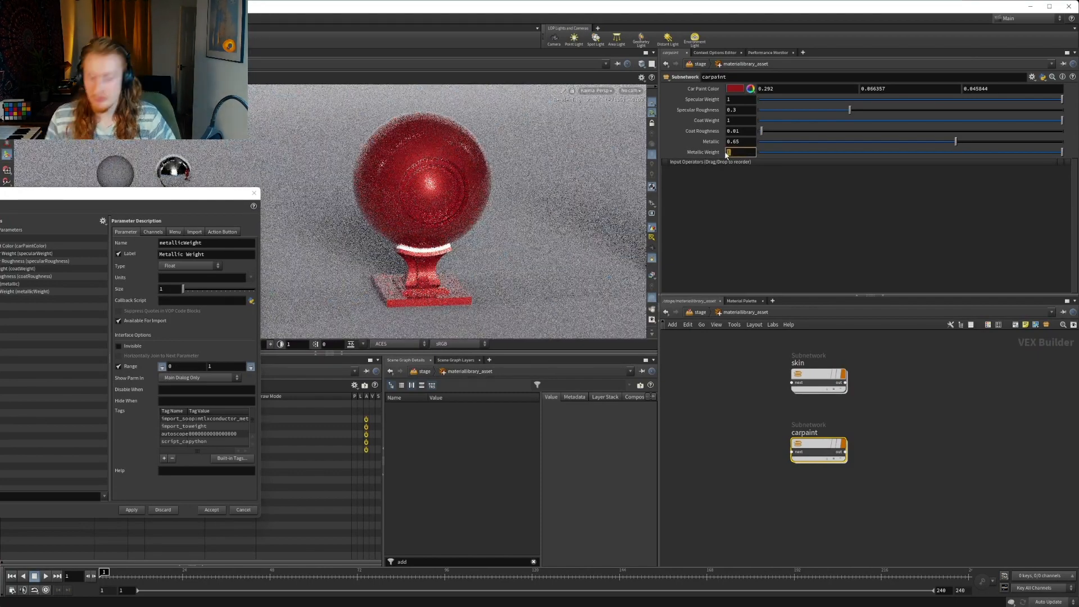
pyautogui.write('0.6')
pyautogui.press('Return')
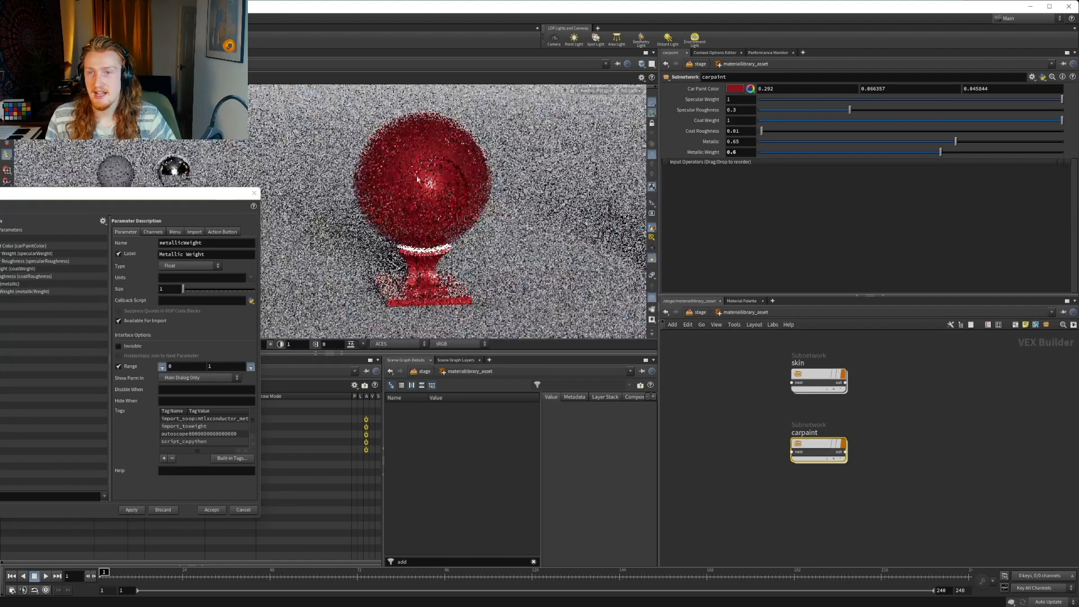
pyautogui.moveTo(736, 153); pyautogui.dragTo(690, 156)
pyautogui.write('1')
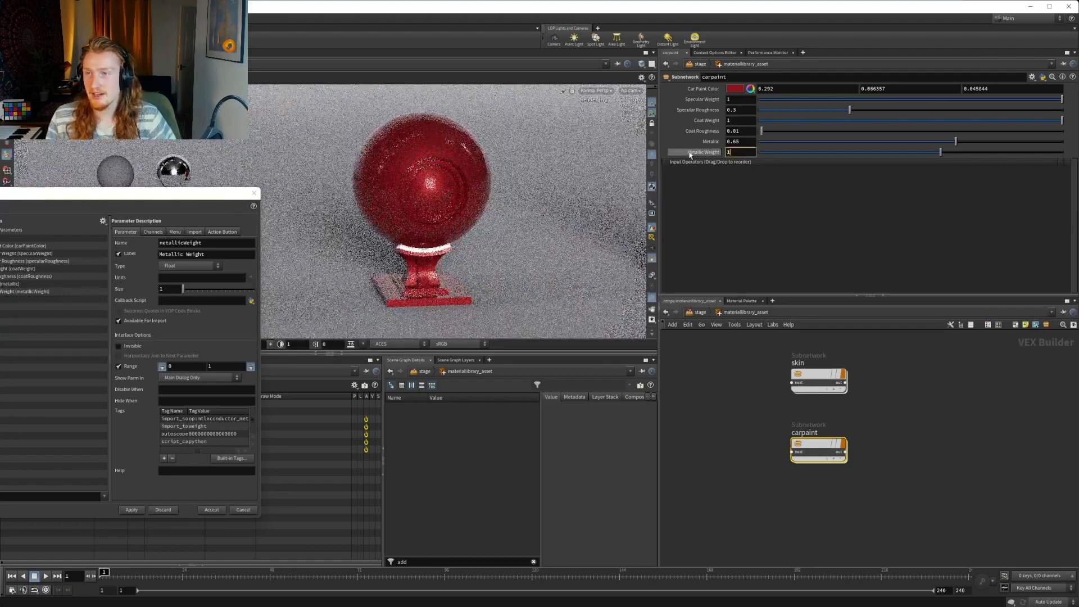
pyautogui.press('Return')
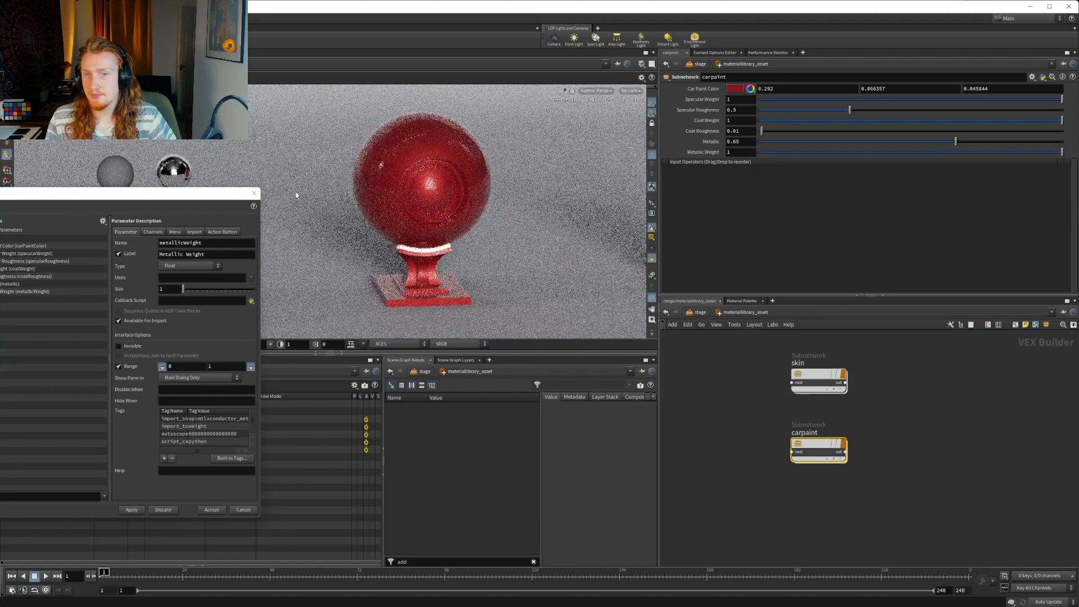
# Move Metallic Weight above Metallic in carpaint's parameter list
pyautogui.moveTo(6, 292); pyautogui.dragTo(1, 284)
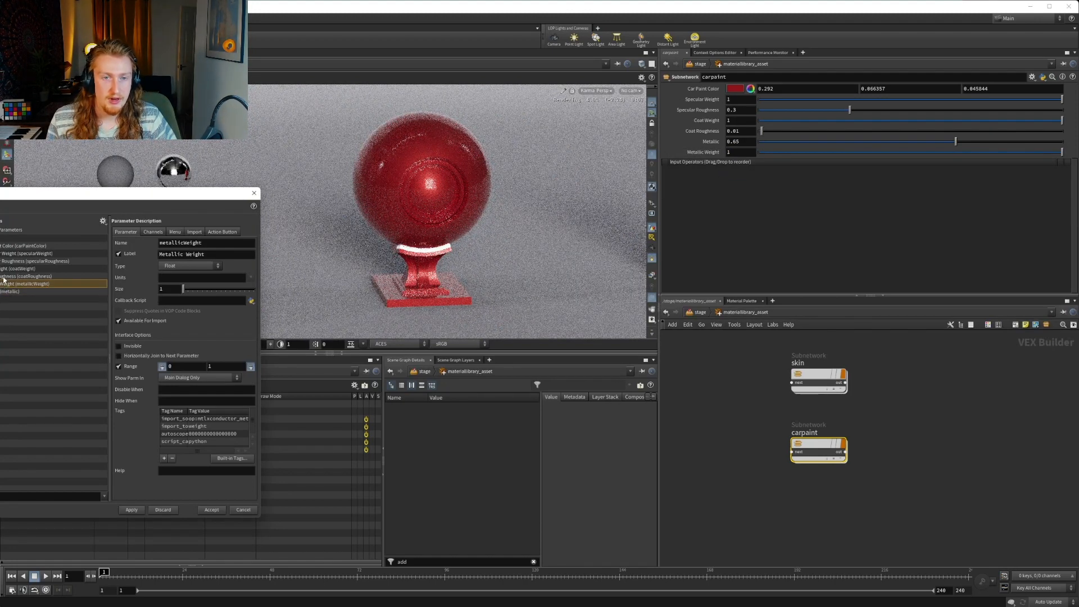
pyautogui.click(2, 271)
pyautogui.click(7, 253)
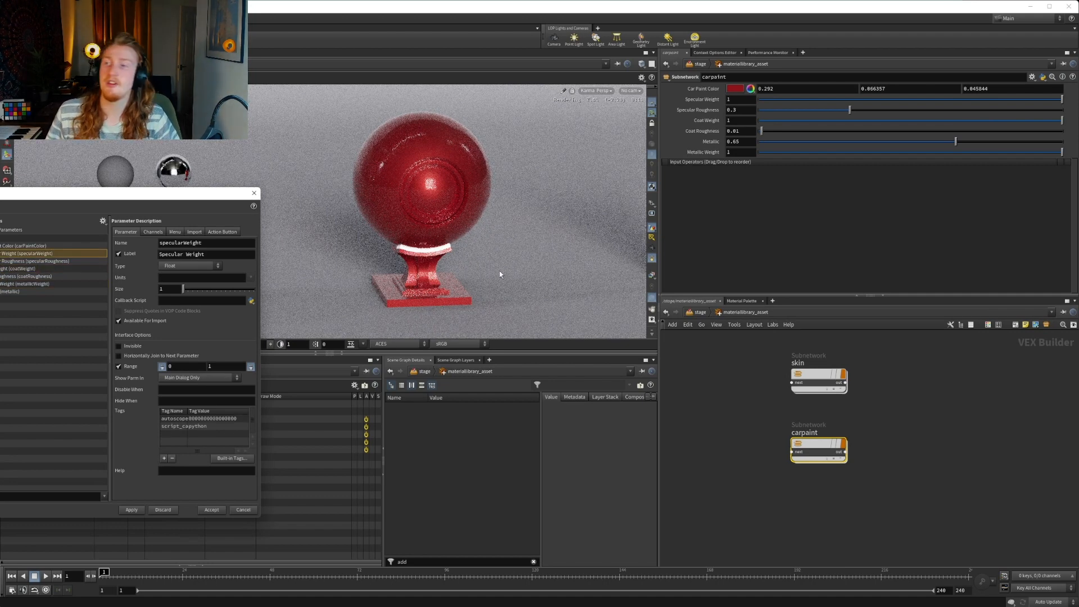
# Go inside carpaint and examine the values of mtlxconstant_specRoughness and mtlxconstant_base
pyautogui.doubleClick(818, 447)
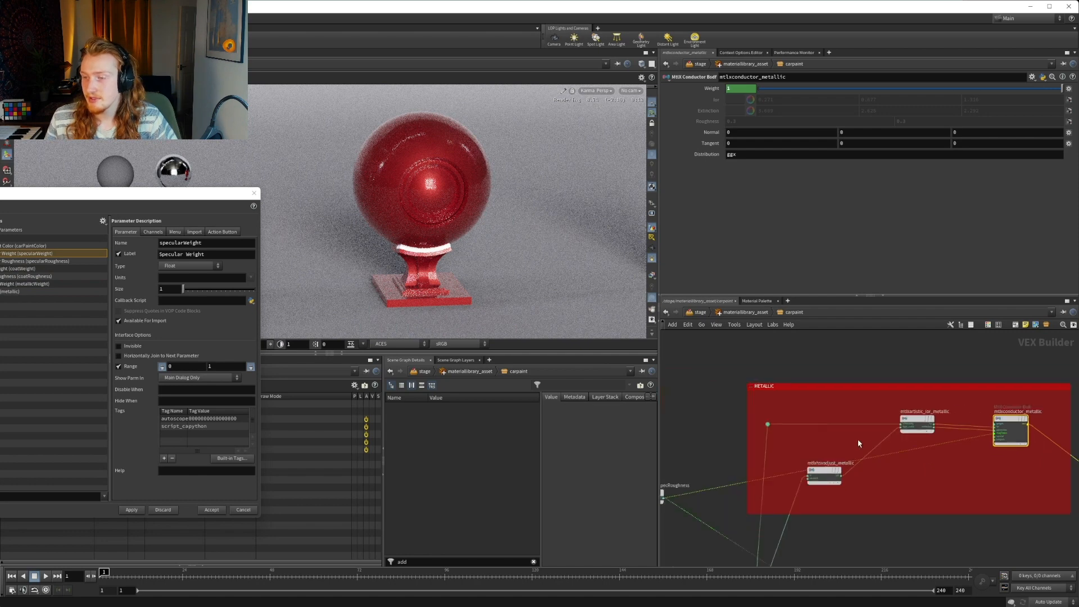
pyautogui.moveTo(857, 439); pyautogui.dragTo(1029, 387, button='middle')
pyautogui.click(785, 448)
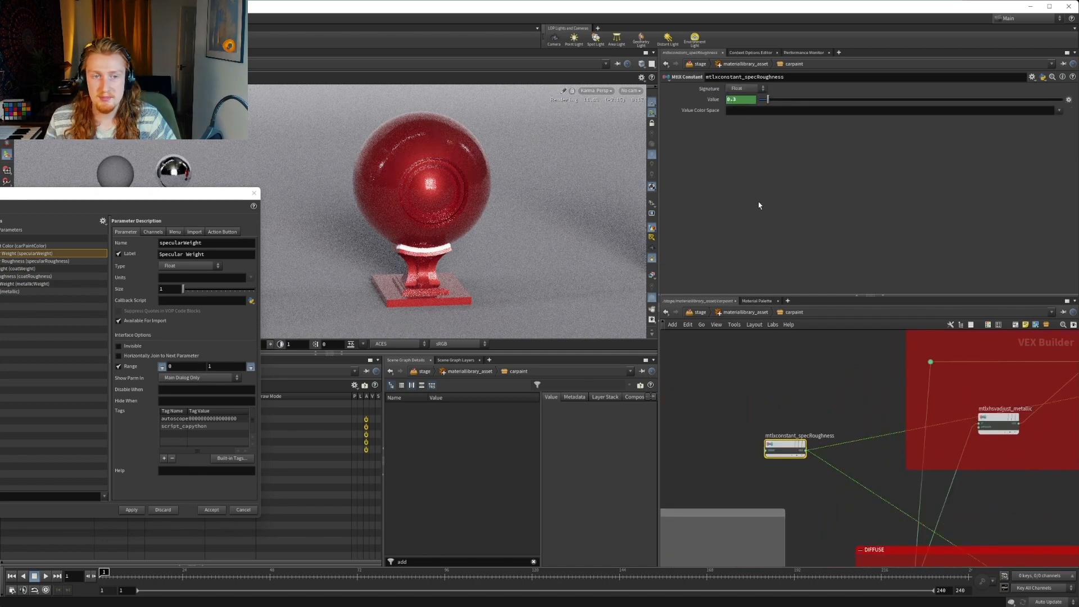
pyautogui.scroll(-4, 849, 409)
pyautogui.scroll(3, 865, 485)
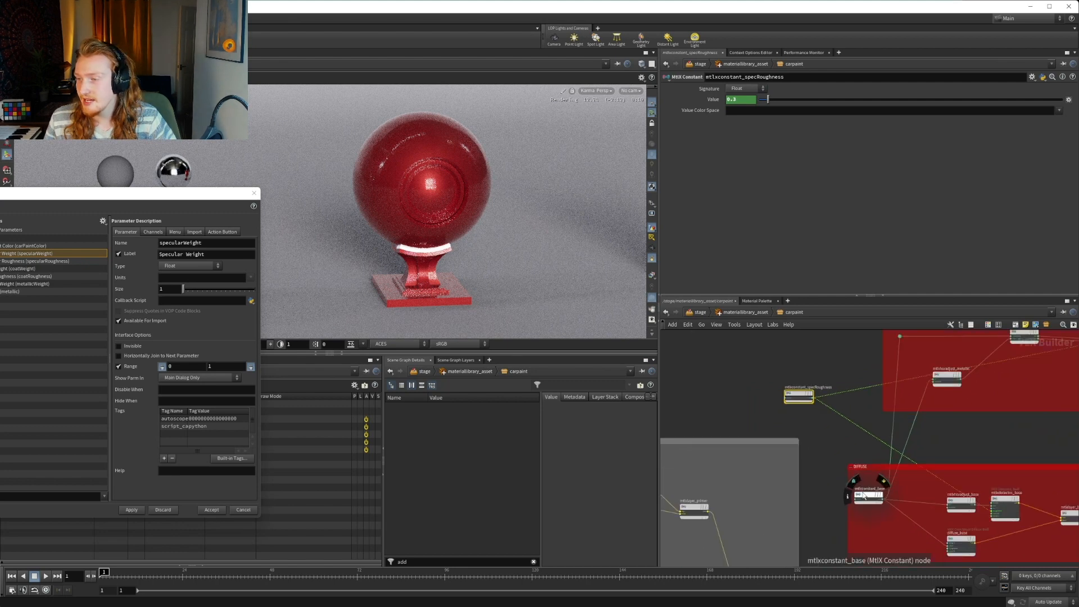
pyautogui.click(865, 496)
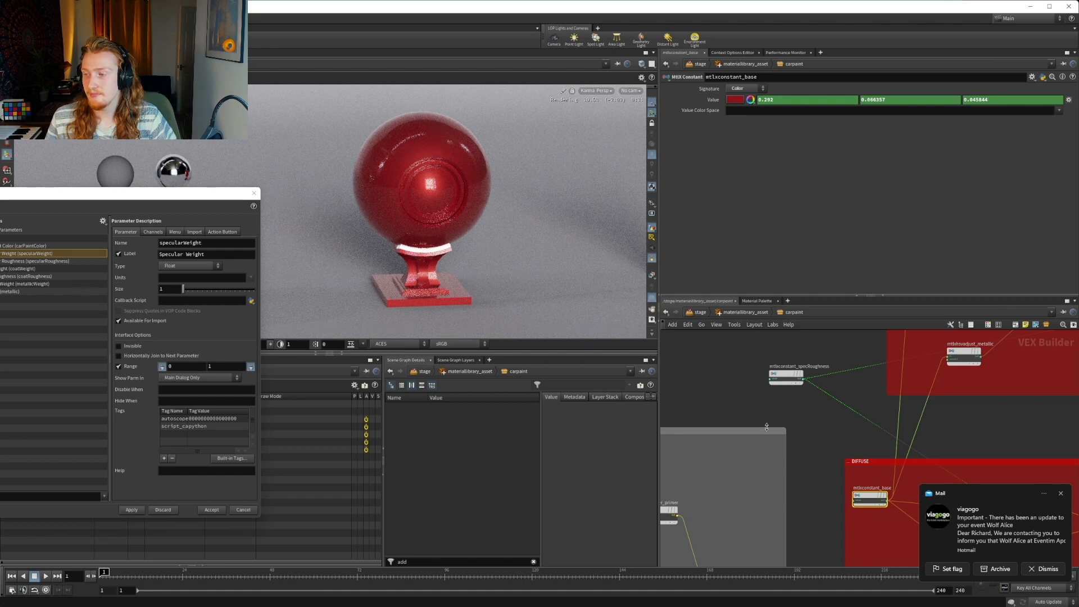
# Add a folder above Car Paint Color in the parameter list, name it color and label it Color
pyautogui.click(2, 246)
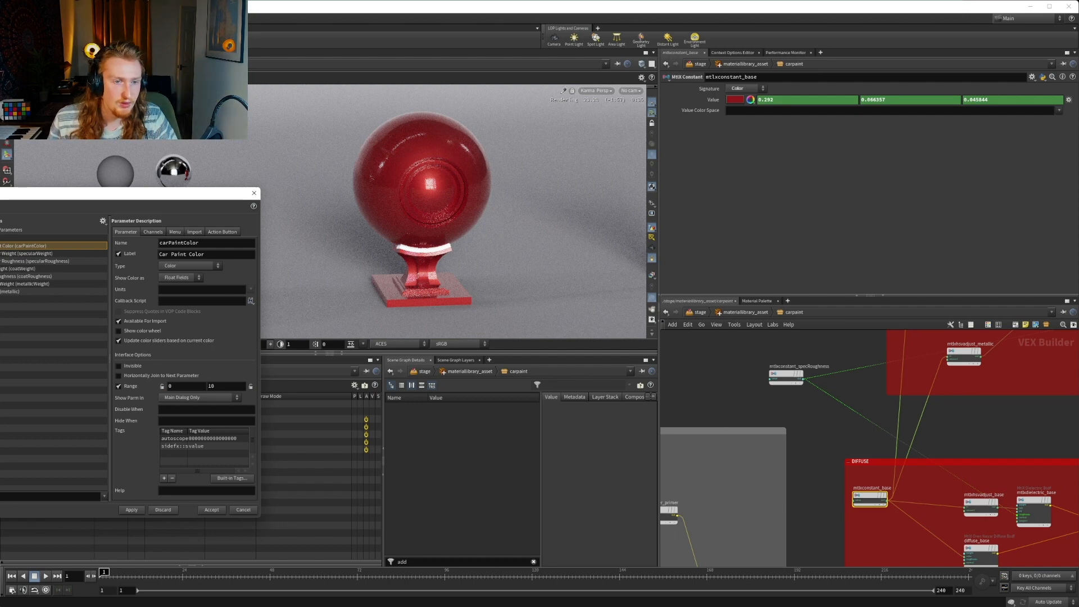
pyautogui.moveTo(0, 328); pyautogui.dragTo(2, 247)
pyautogui.doubleClick(2, 246)
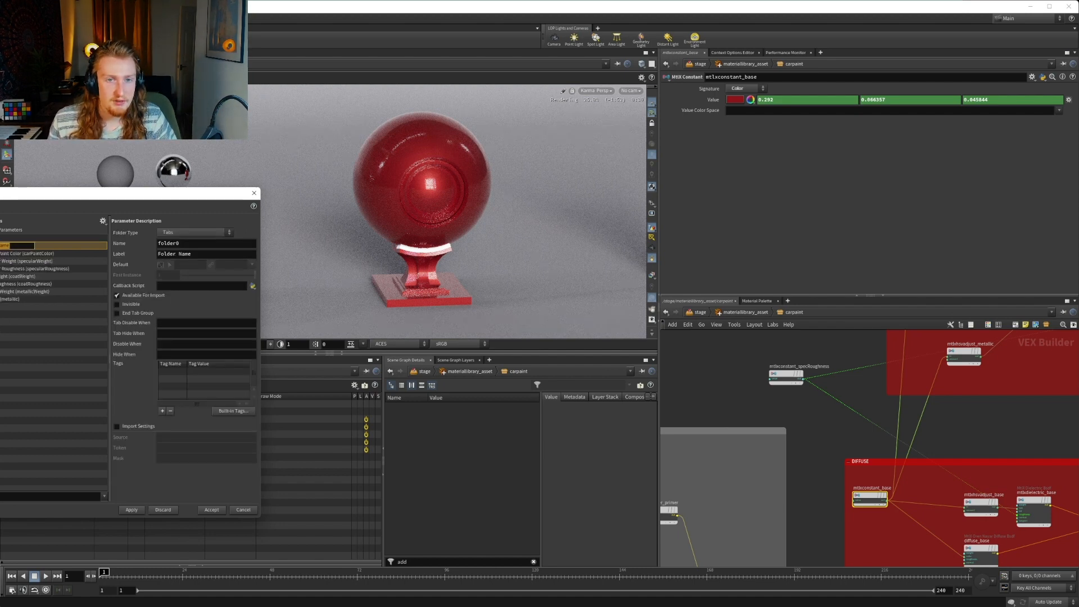
pyautogui.moveTo(204, 243); pyautogui.dragTo(67, 240)
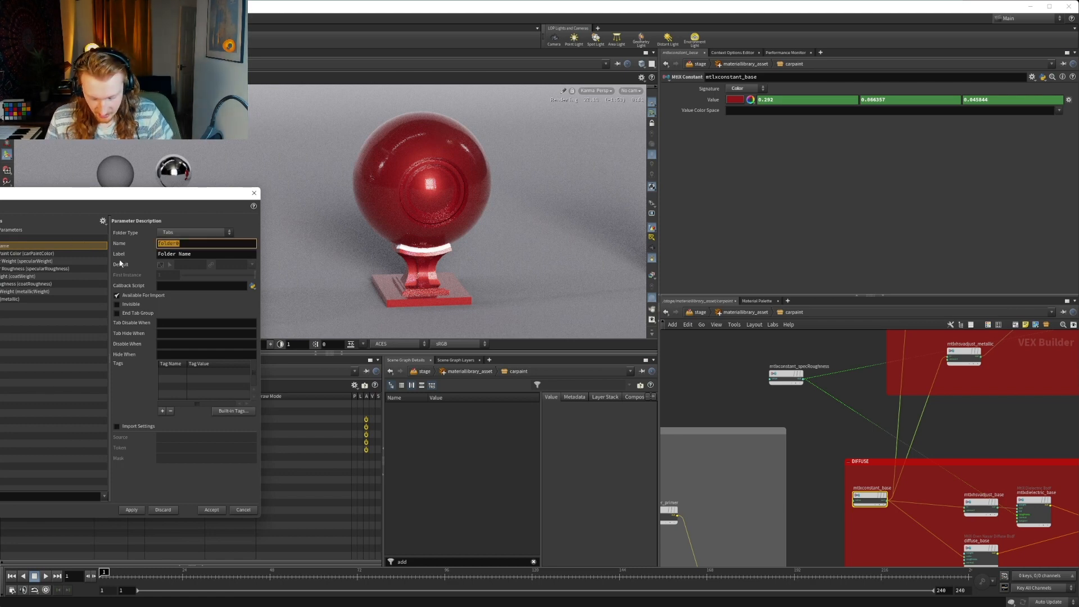
pyautogui.write('Colo')
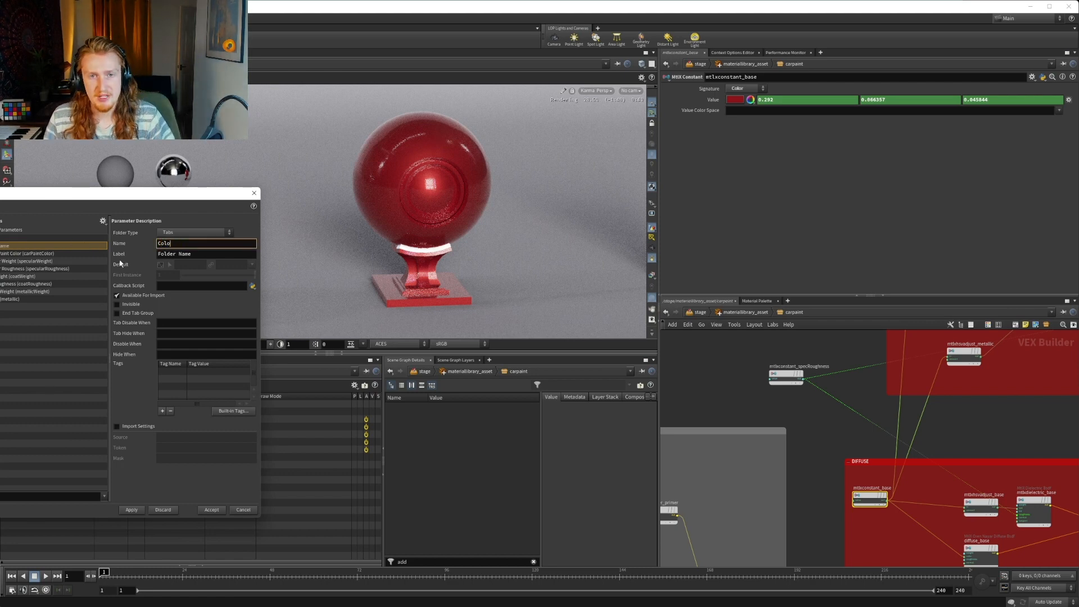
pyautogui.write('r')
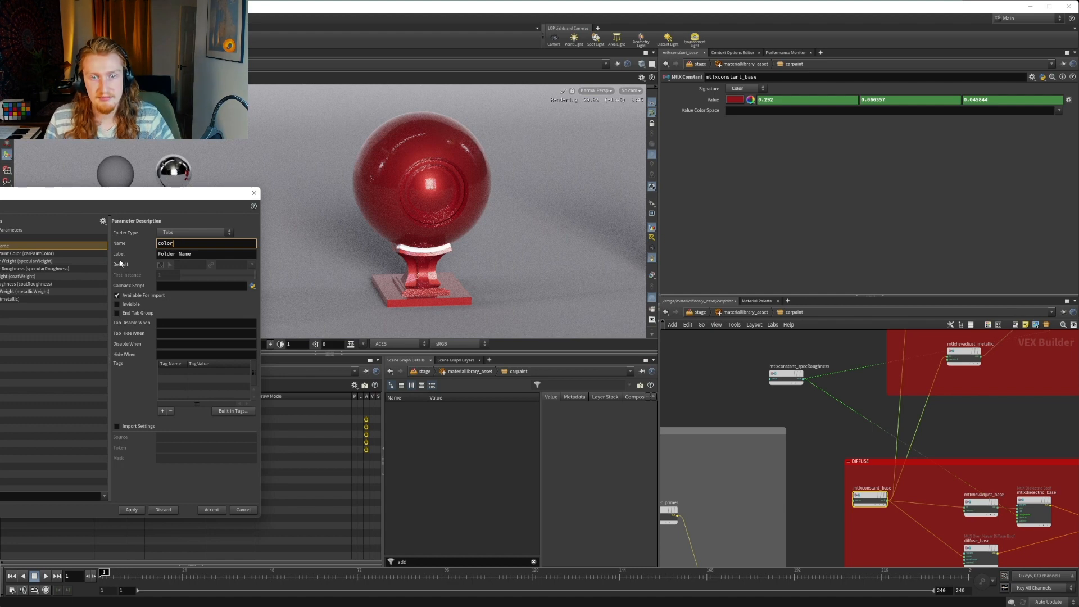
pyautogui.press('Tab')
pyautogui.write('Color')
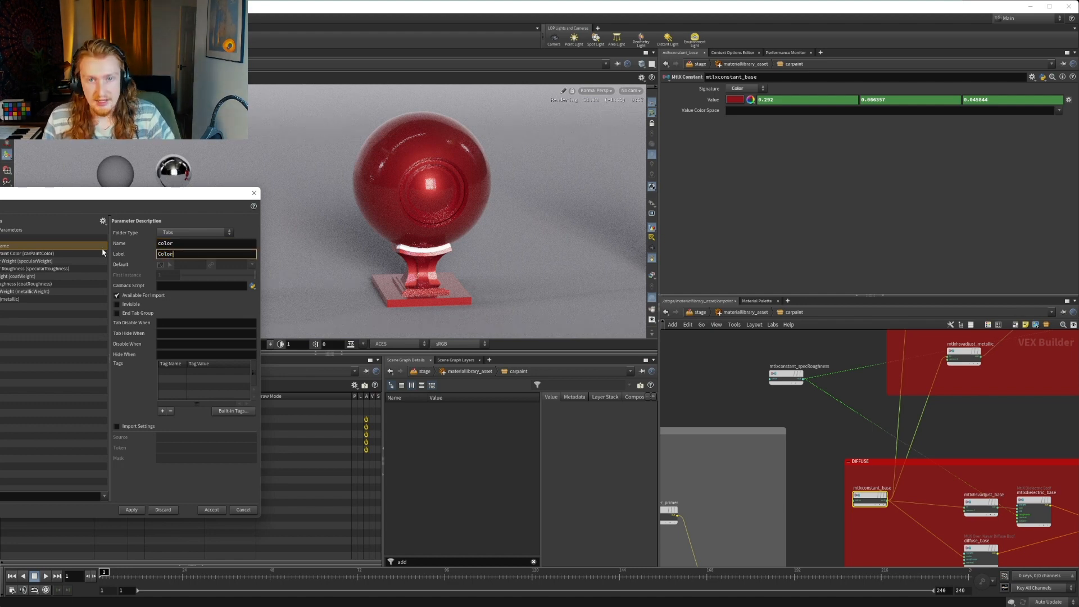
# Make the Color folder collapsible, apply the change, and expand the folder in carpaint's parameters
pyautogui.click(180, 232)
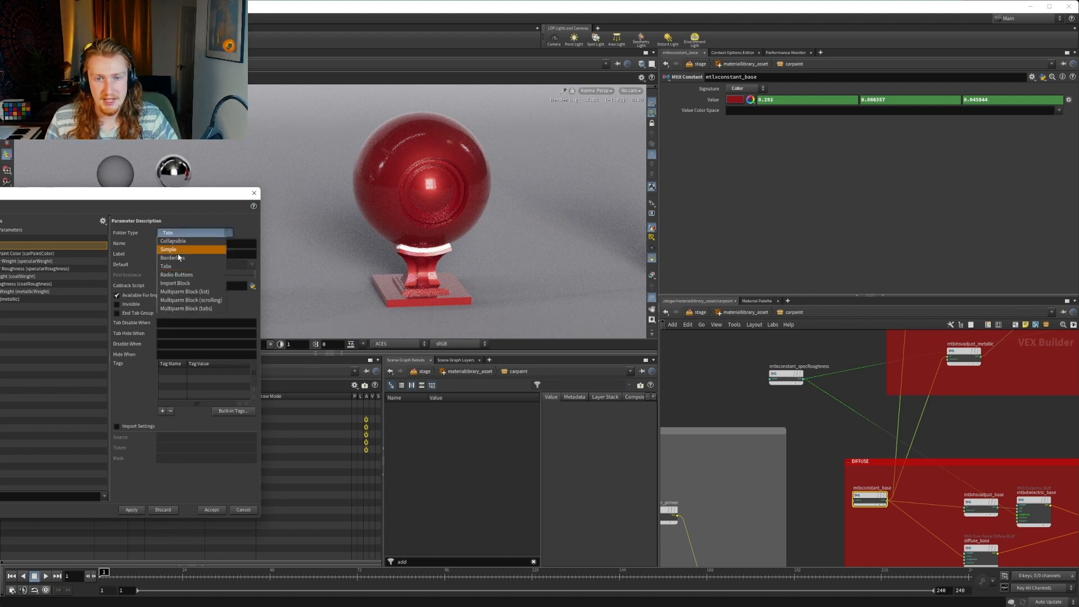
pyautogui.click(180, 241)
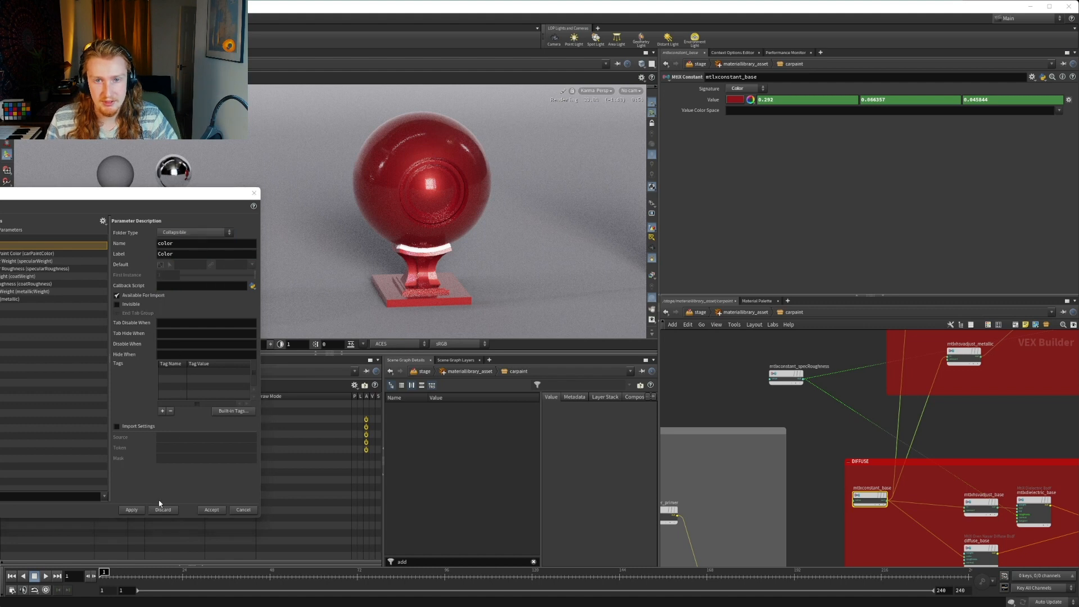
pyautogui.click(133, 512)
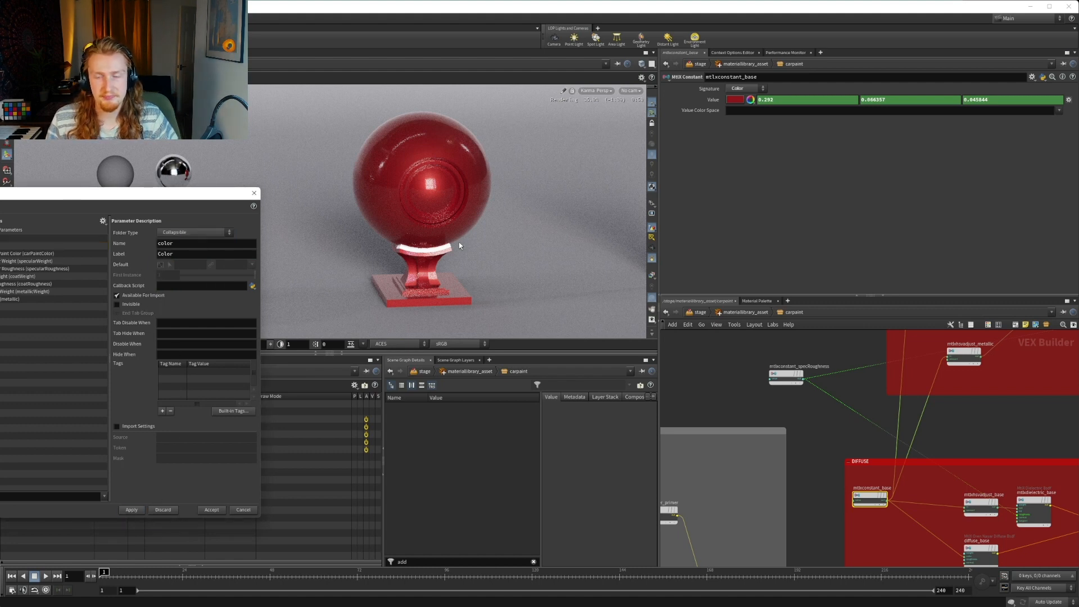
pyautogui.click(755, 313)
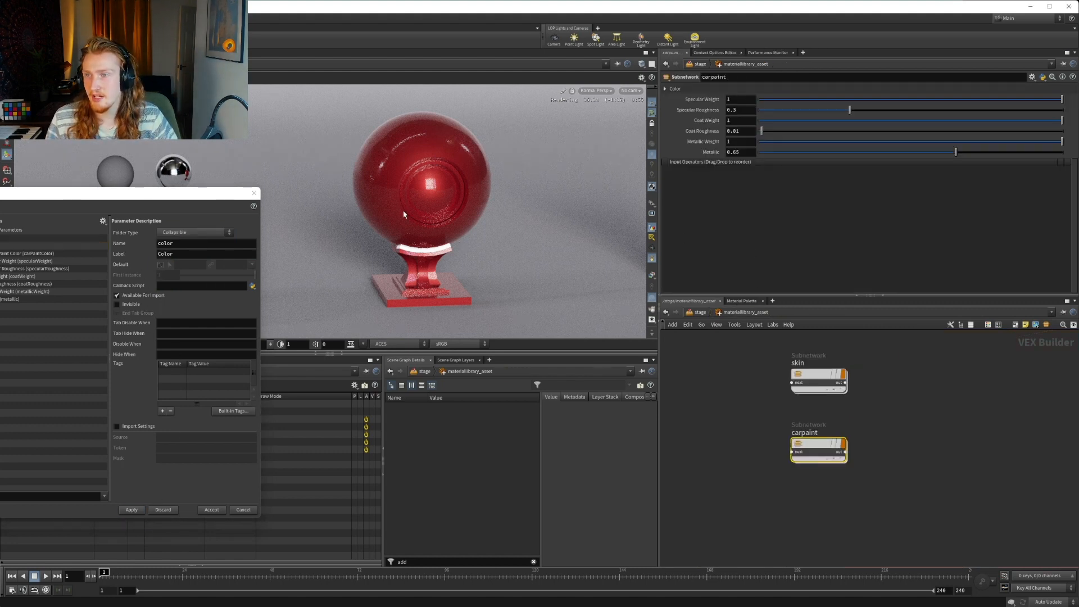
pyautogui.click(665, 88)
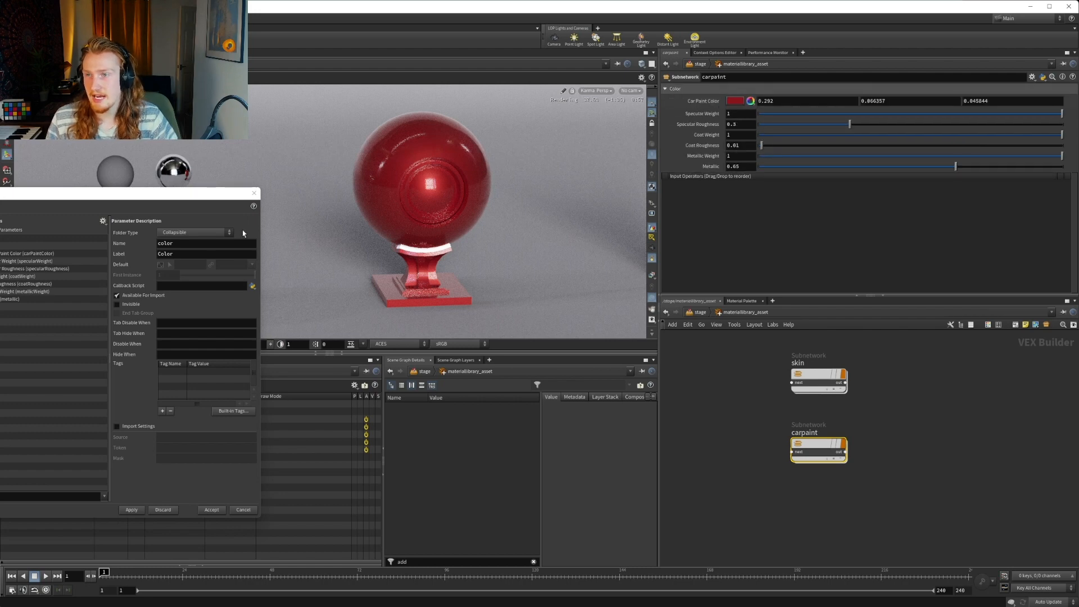
# Add a folder for Specular Weight and Specular Roughness below Car Paint Color, name it specular and label it Specular
pyautogui.click(2, 246)
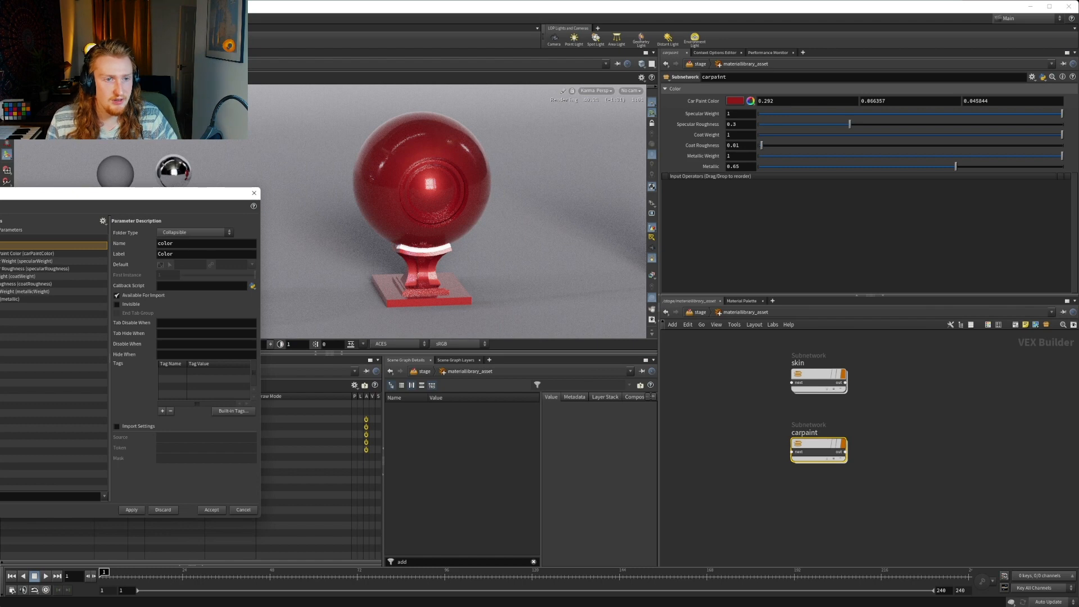
pyautogui.click(4, 268)
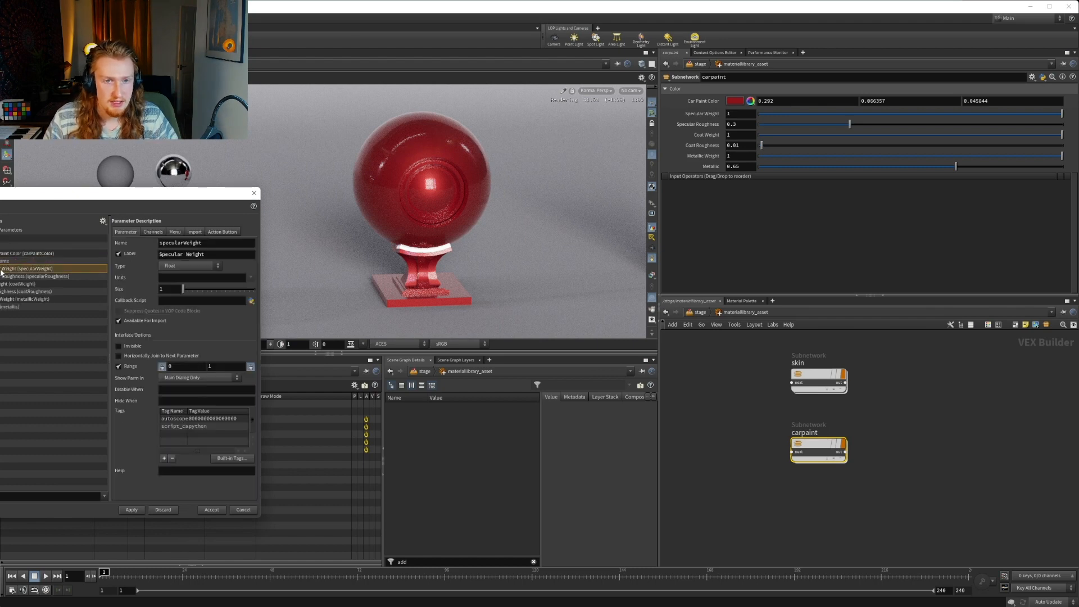
pyautogui.click(2, 261)
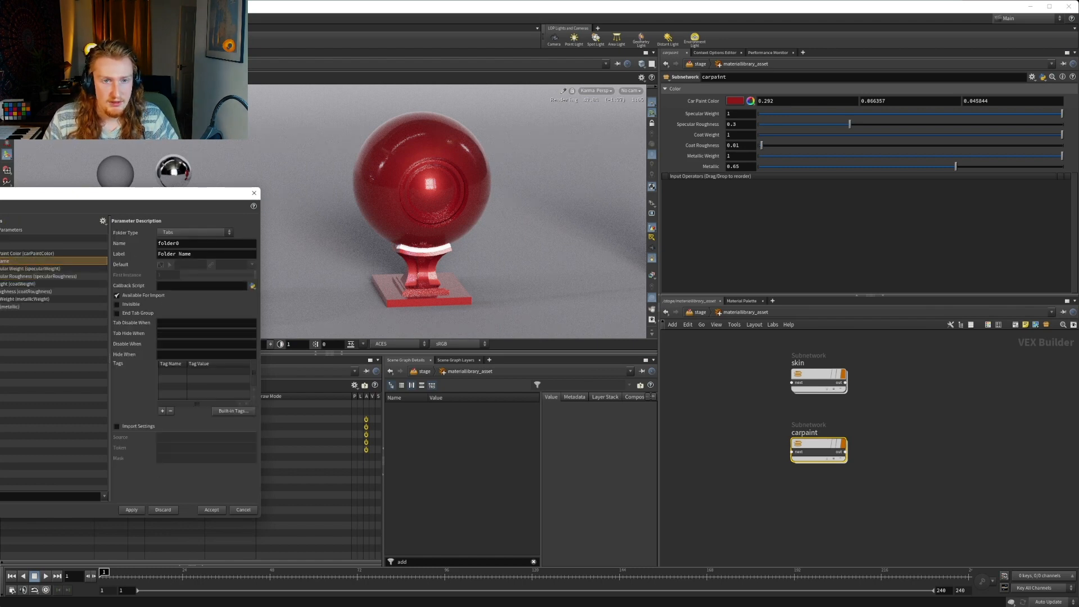
pyautogui.doubleClick(181, 244)
pyautogui.write('specular')
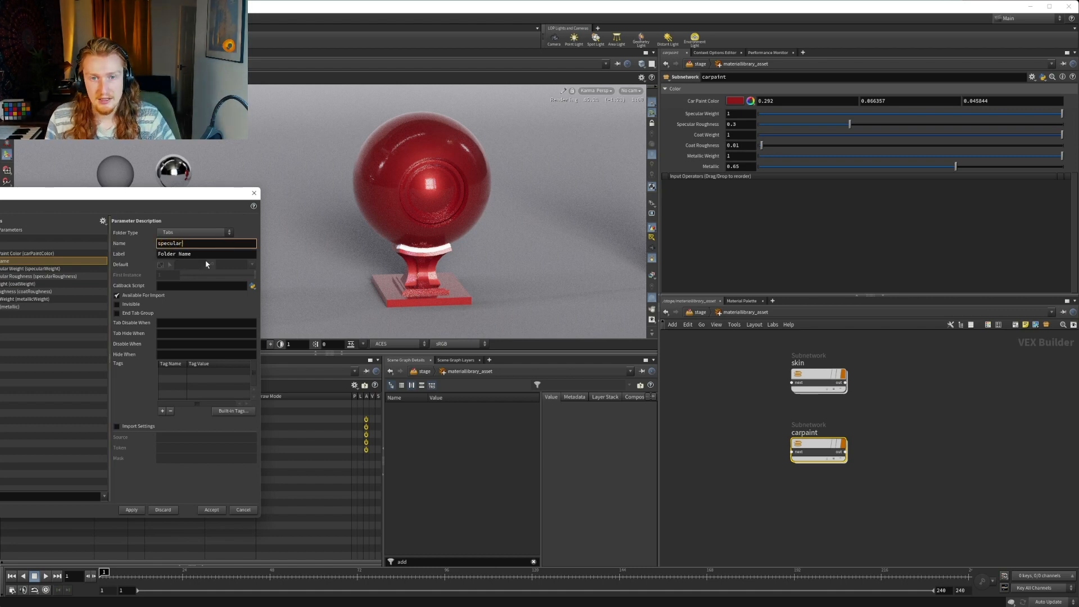
pyautogui.press('Tab')
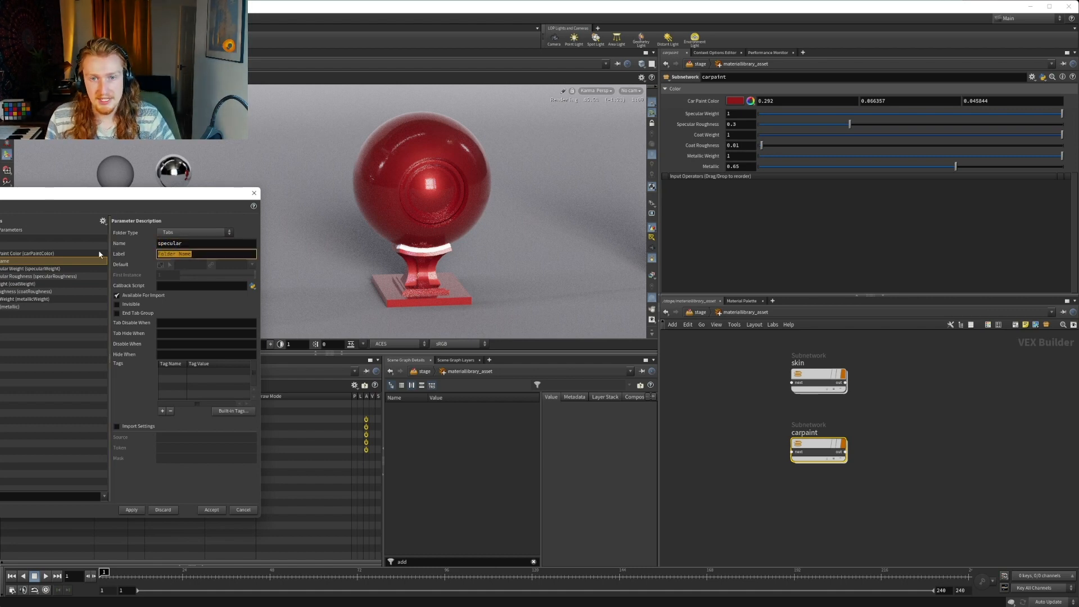
pyautogui.write('Specular')
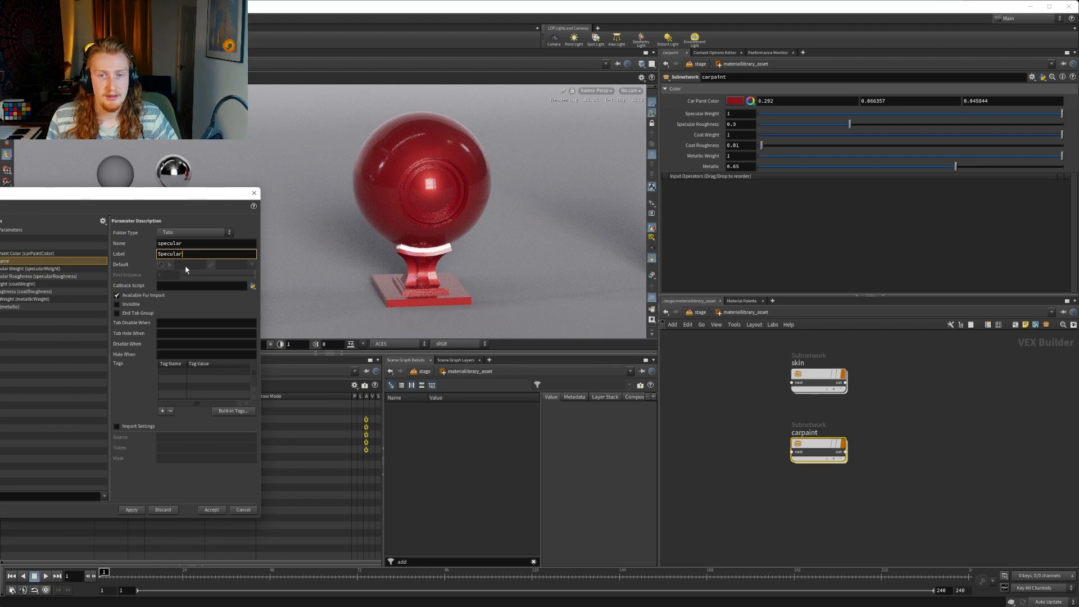
# Add a folder below the specular parameters and place Coat Weight and Coat Roughness in it
pyautogui.click(37, 247)
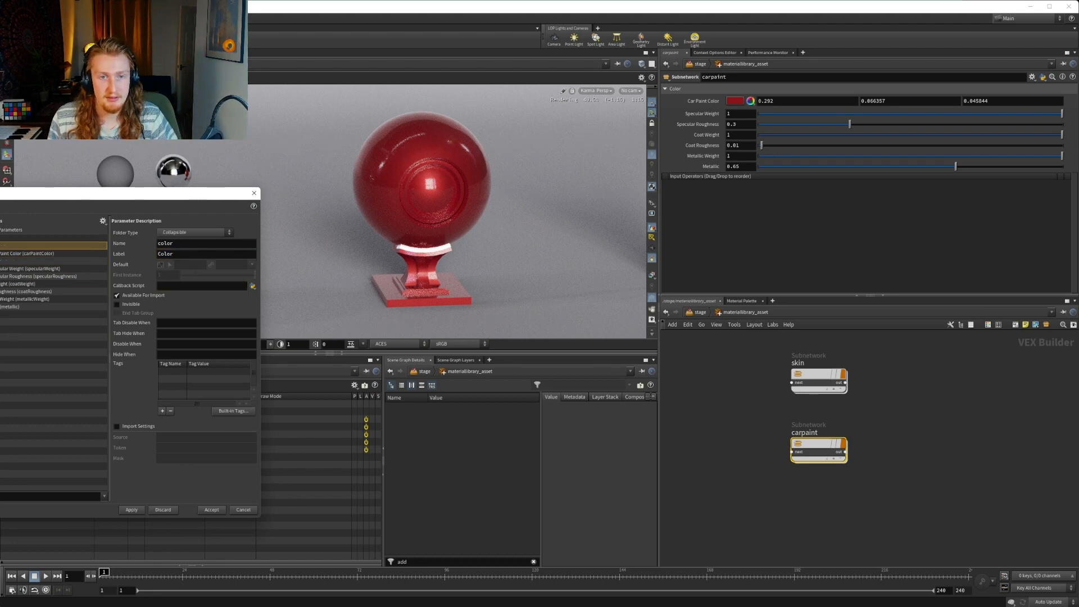
pyautogui.click(0, 260)
pyautogui.click(11, 284)
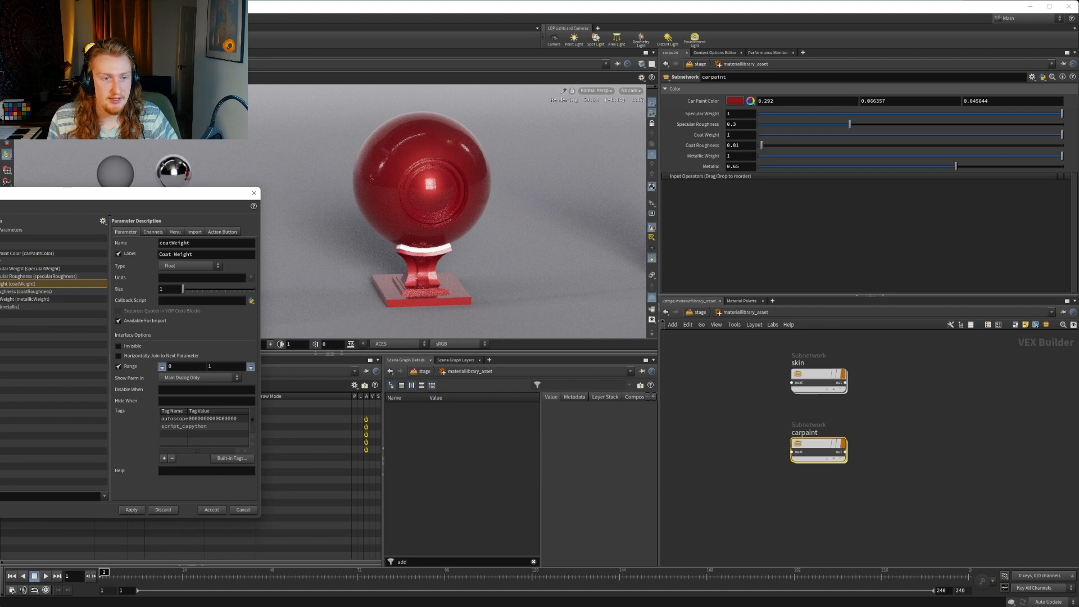
pyautogui.moveTo(0, 293); pyautogui.dragTo(3, 281)
pyautogui.click(9, 292)
pyautogui.keyDown('shift'); pyautogui.click(11, 306); pyautogui.keyUp('shift')
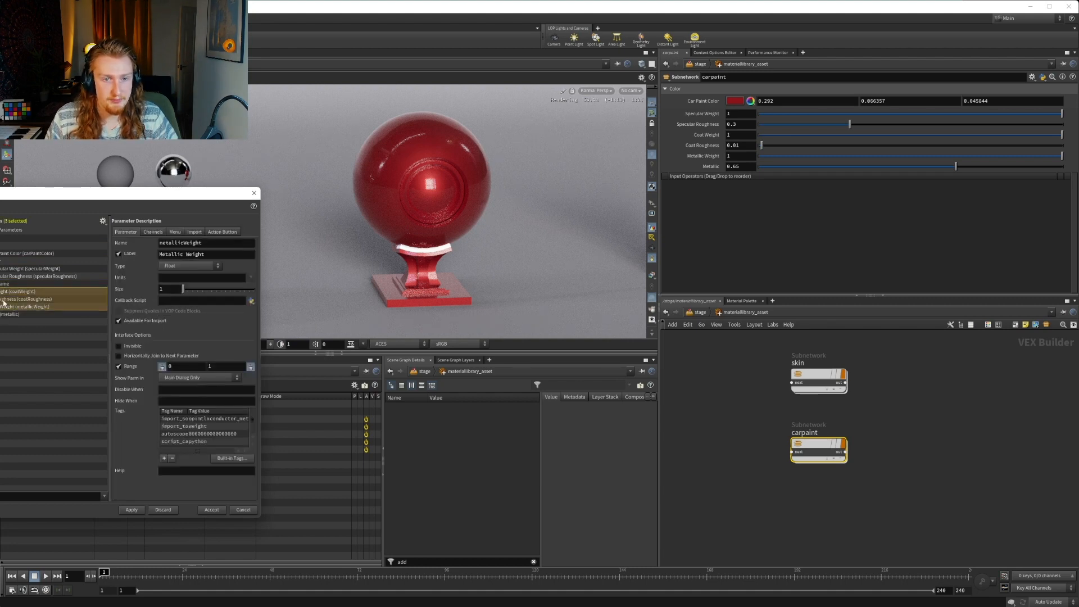
pyautogui.click(3, 300)
pyautogui.keyDown('shift'); pyautogui.click(1, 292); pyautogui.keyUp('shift')
pyautogui.moveTo(1, 293); pyautogui.dragTo(5, 284)
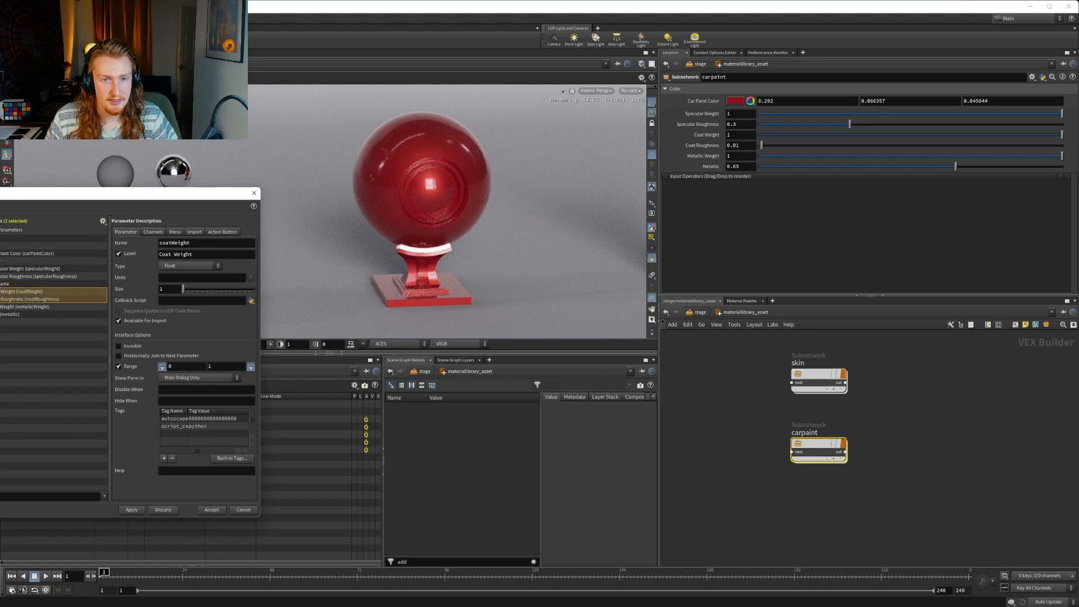
# Move Coat Weight and Coat Roughness below Metallic in the parameter list
pyautogui.click(5, 284)
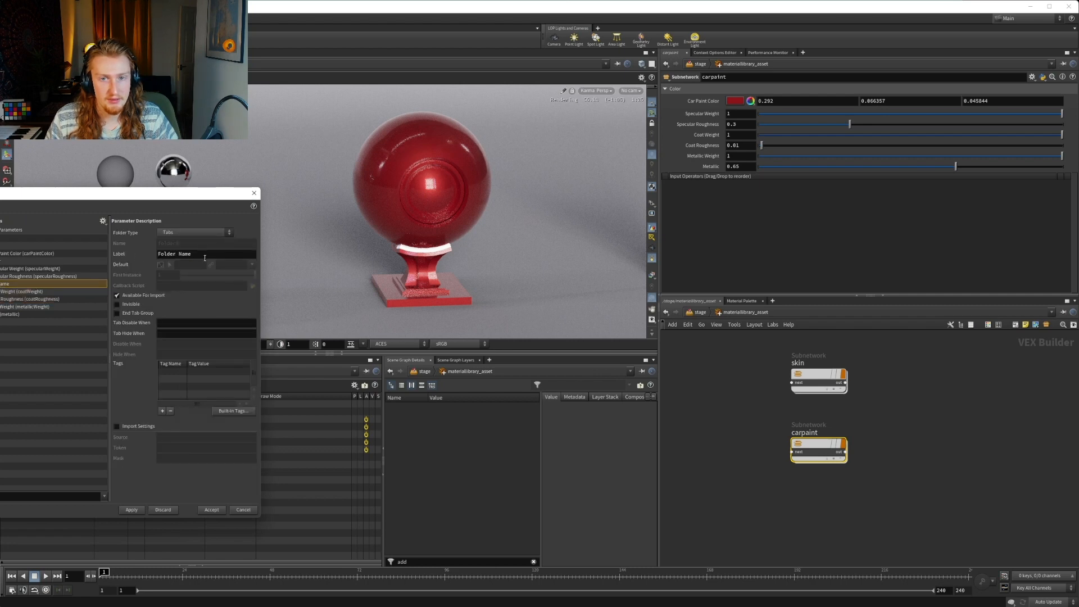
pyautogui.moveTo(204, 255); pyautogui.dragTo(119, 254)
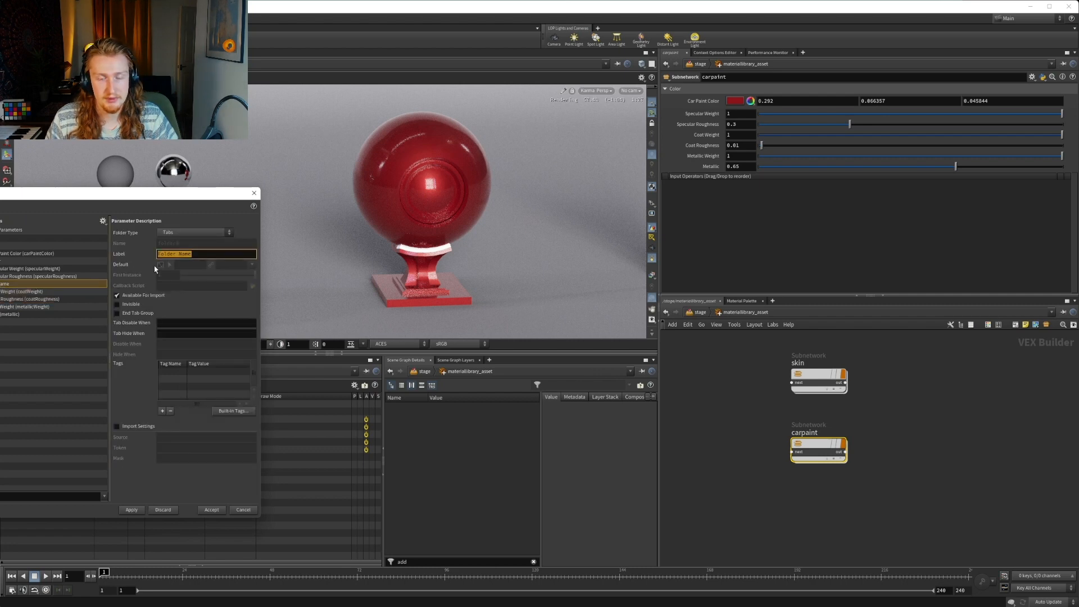
pyautogui.click(187, 254)
pyautogui.click(8, 291)
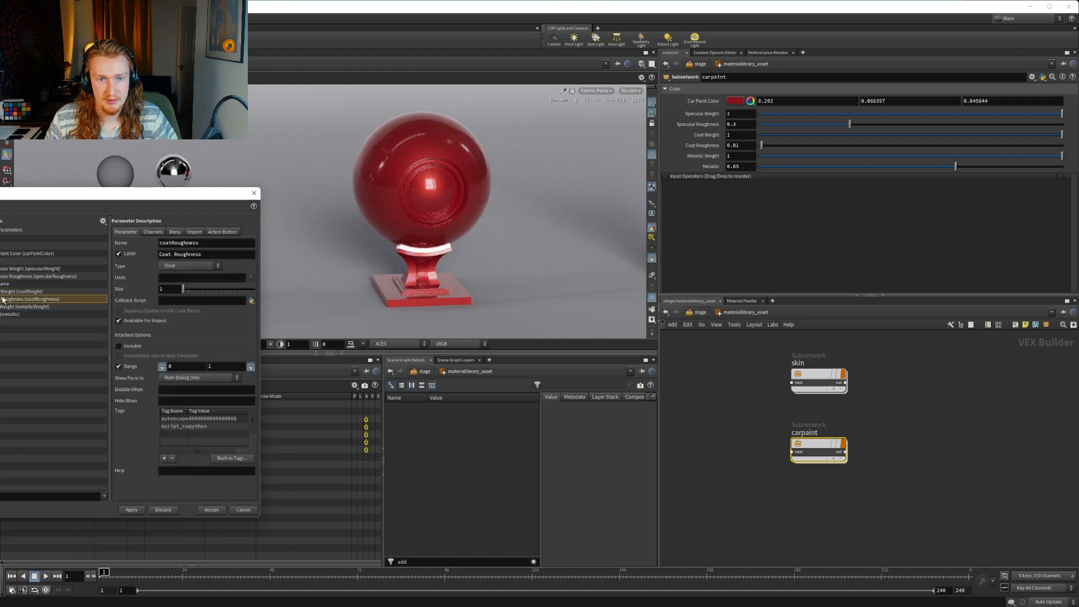
pyautogui.keyDown('shift'); pyautogui.click(8, 298); pyautogui.keyUp('shift')
pyautogui.moveTo(6, 327); pyautogui.dragTo(7, 321)
# Try deleting the unnamed folder above Metallic Weight and undo the deletion
pyautogui.click(38, 281)
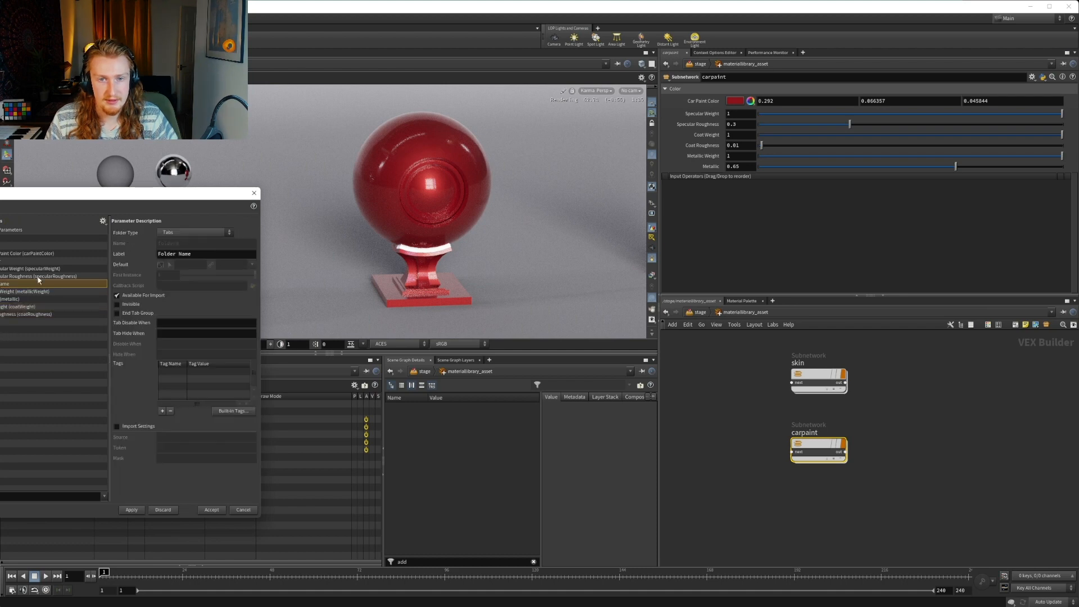
pyautogui.doubleClick(6, 285)
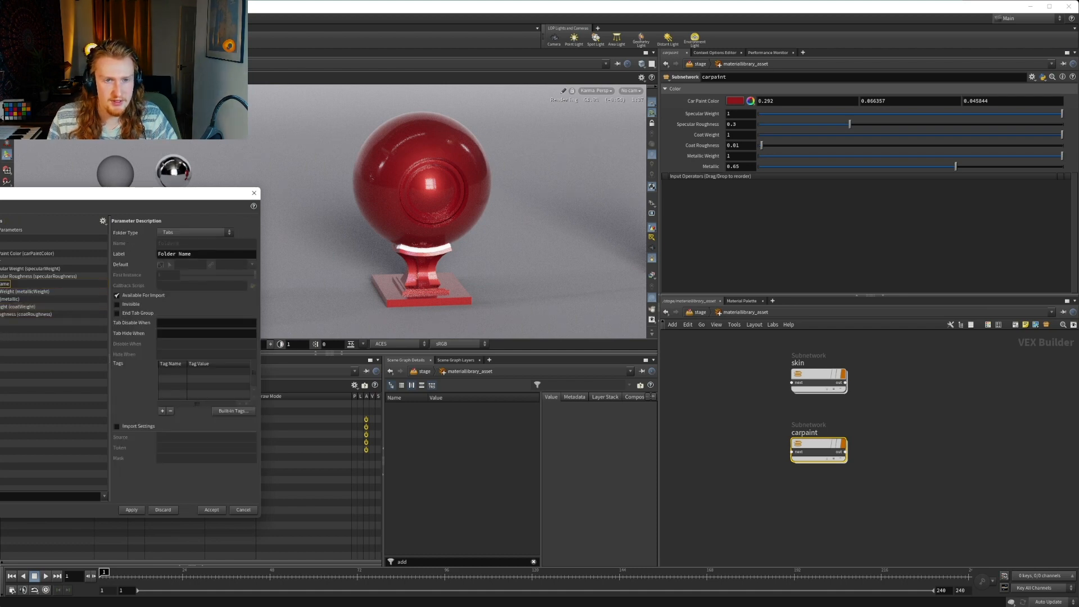
pyautogui.press('Delete')
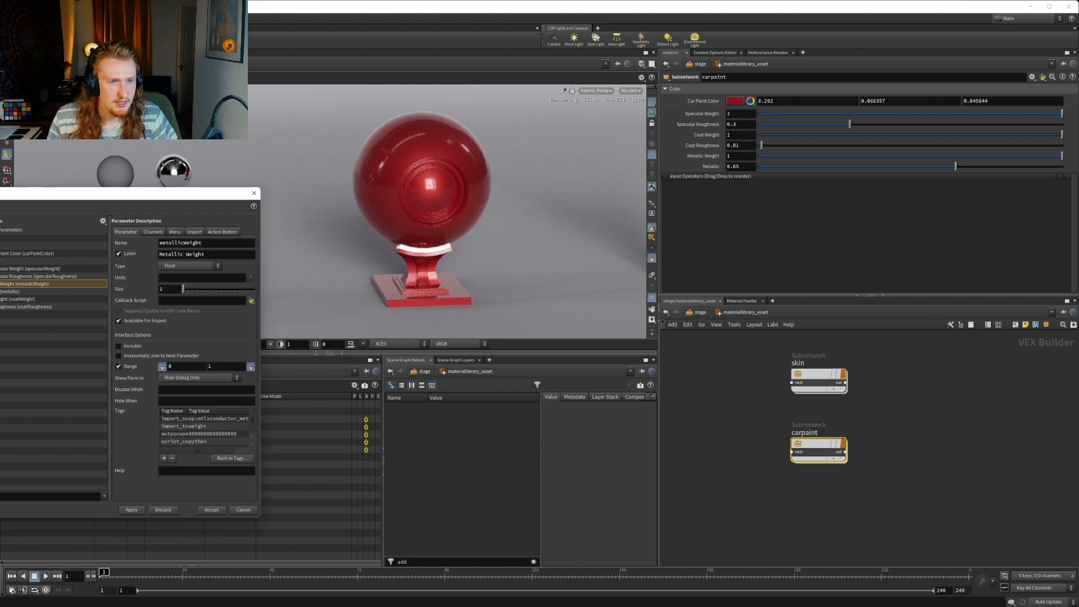
pyautogui.hotkey('ctrl', 'z')
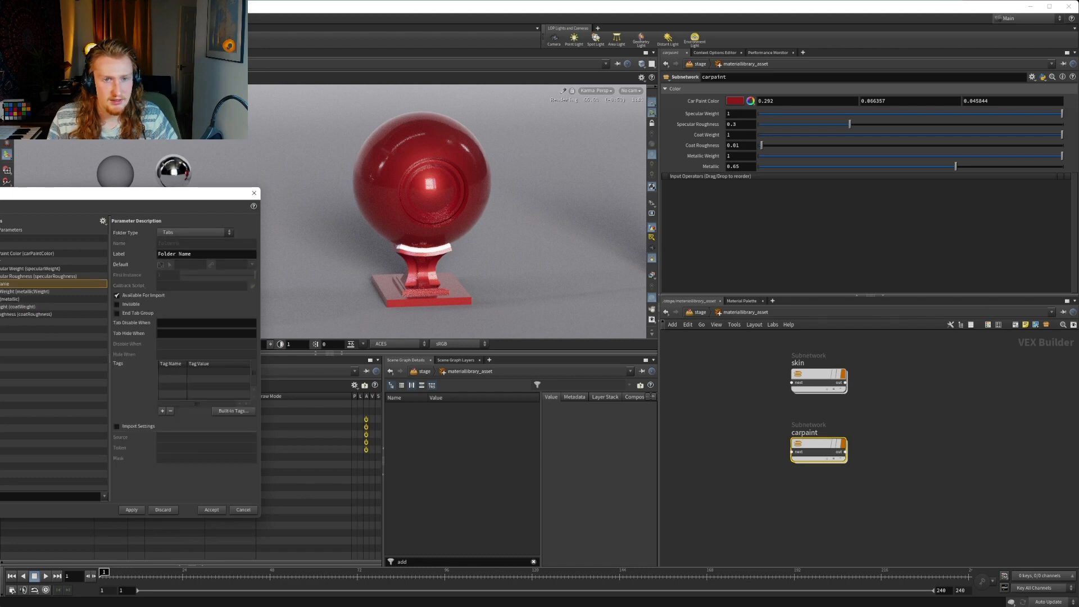
# Make the unnamed folder collapsible, name it coat and label it Coat
pyautogui.click(195, 232)
pyautogui.click(180, 234)
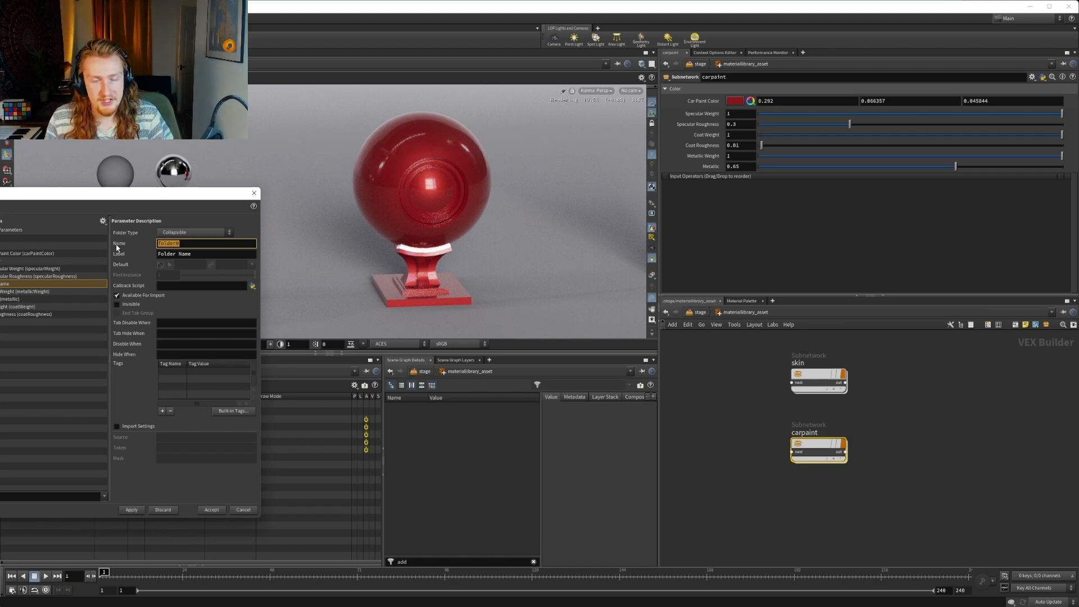
pyautogui.write('coat')
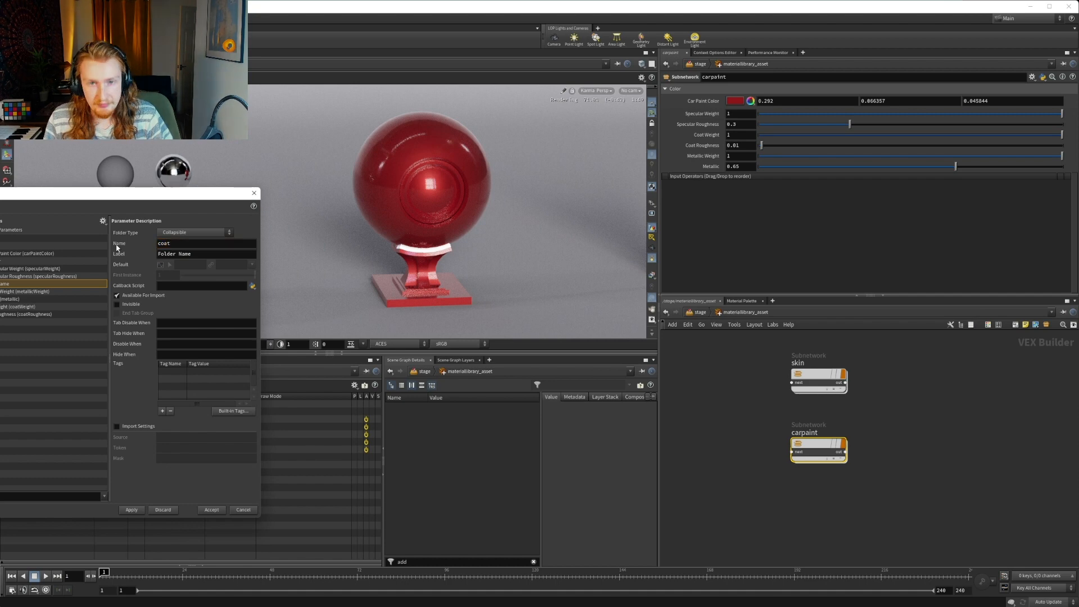
pyautogui.tripleClick(225, 253)
pyautogui.write('Coat')
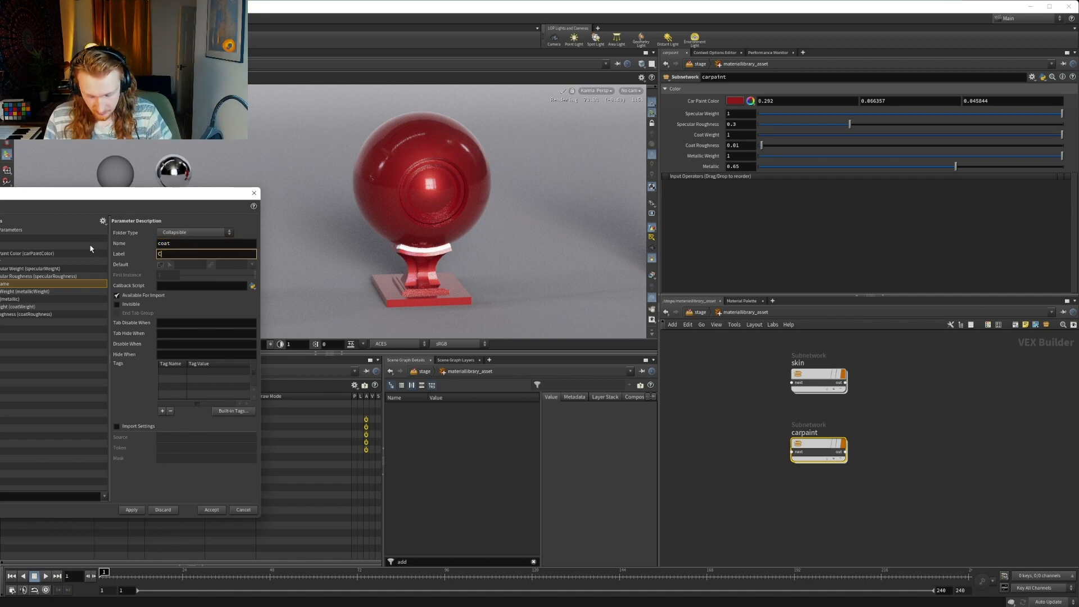
pyautogui.press('Return')
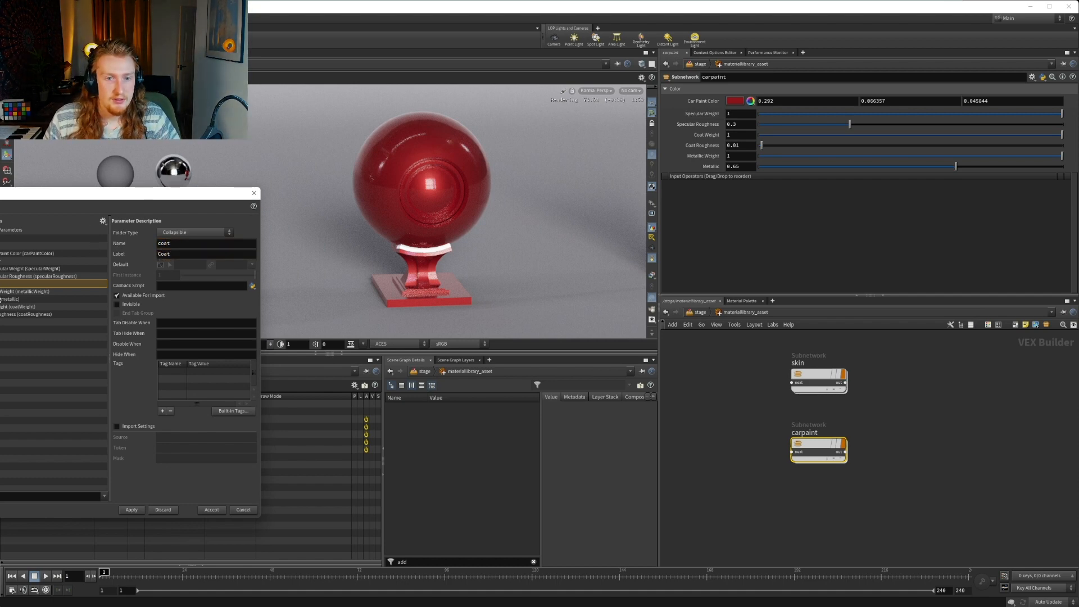
# Move Metallic Weight and Metallic directly below Car Paint Color in the Color folder
pyautogui.click(1, 299)
pyautogui.keyDown('shift'); pyautogui.click(1, 293); pyautogui.keyUp('shift')
pyautogui.moveTo(1, 292); pyautogui.dragTo(0, 258)
# Move Coat Weight and Coat Roughness into the Coat folder, apply the changes and expand Coat in carpaint's parameters
pyautogui.click(1, 307)
pyautogui.keyDown('shift'); pyautogui.click(1, 315); pyautogui.keyUp('shift')
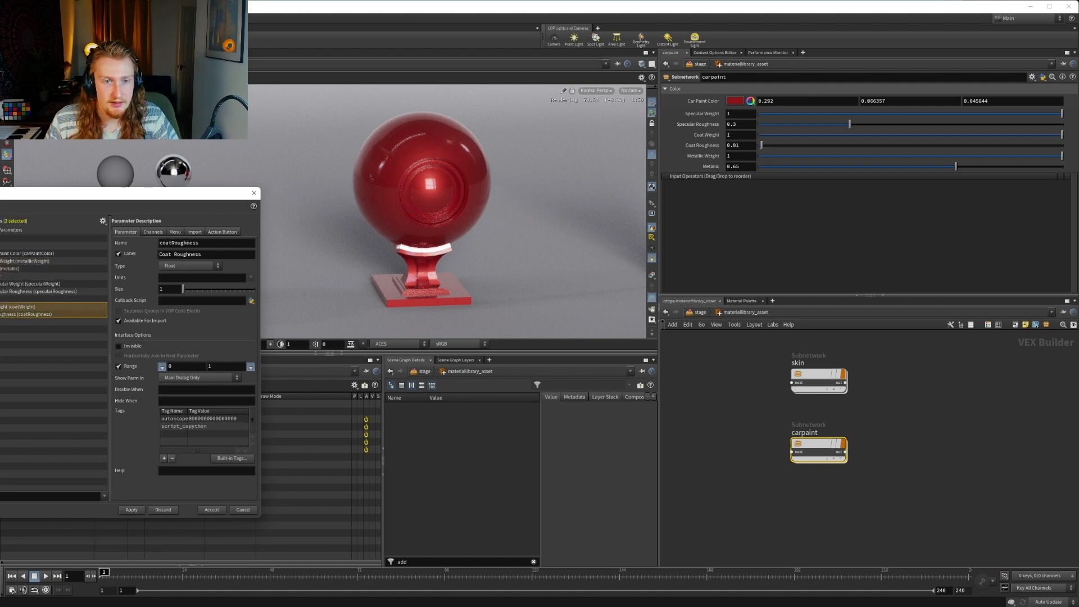
pyautogui.moveTo(2, 308); pyautogui.dragTo(1, 300)
pyautogui.click(1, 299)
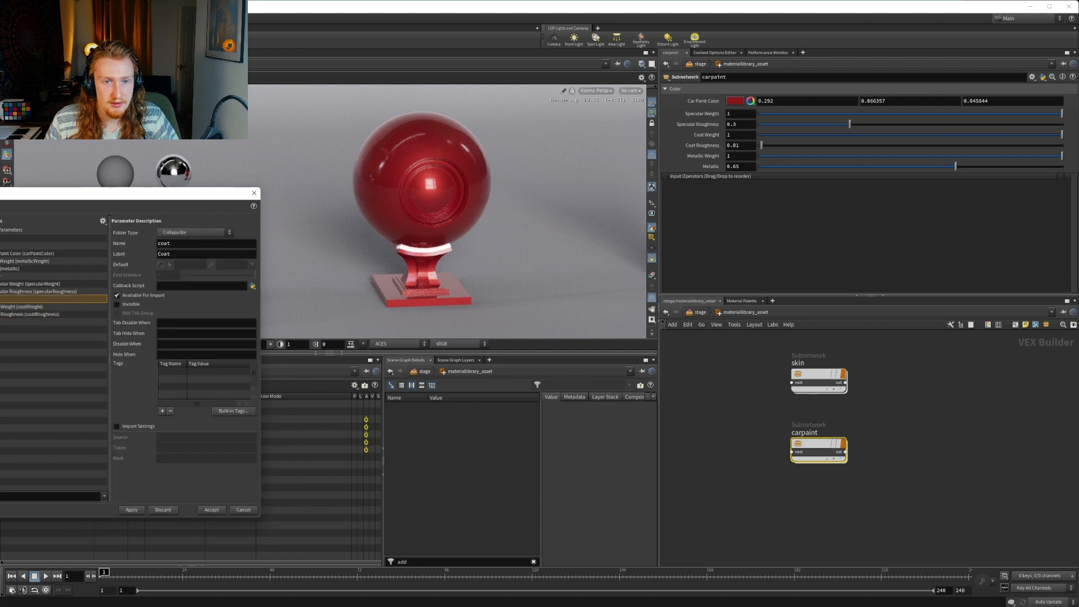
pyautogui.click(132, 510)
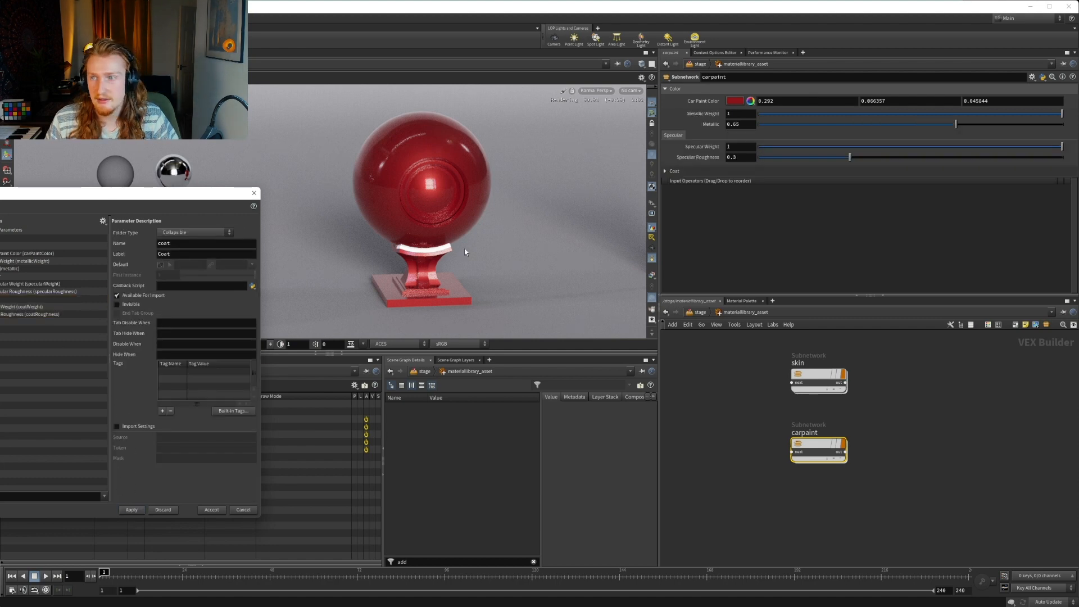
pyautogui.click(672, 171)
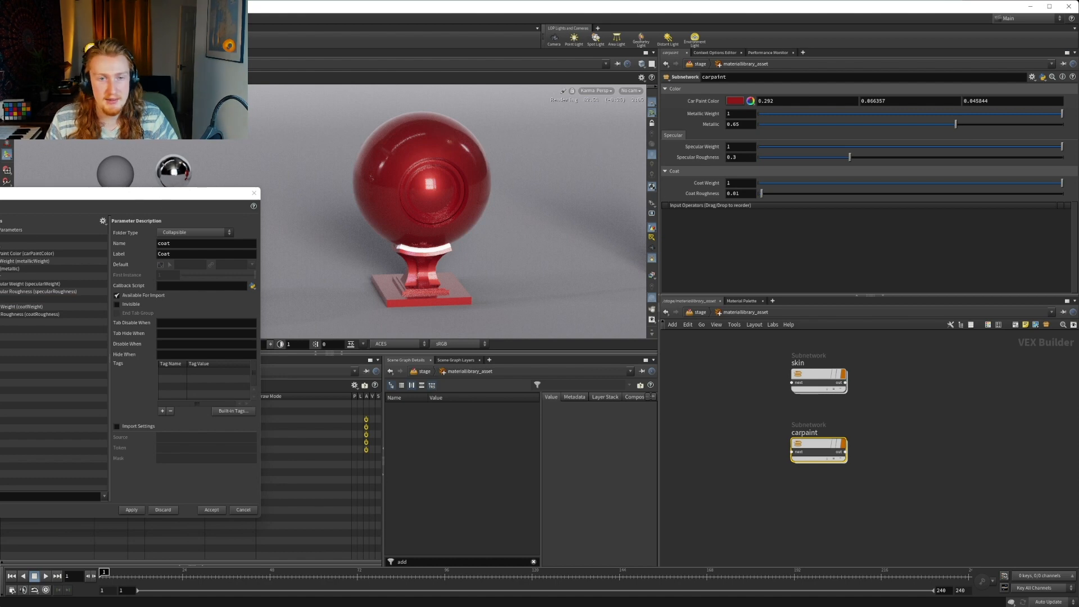
# Make the Specular folder collapsible, apply the change and expand Specular in carpaint's parameters
pyautogui.click(57, 276)
pyautogui.click(194, 232)
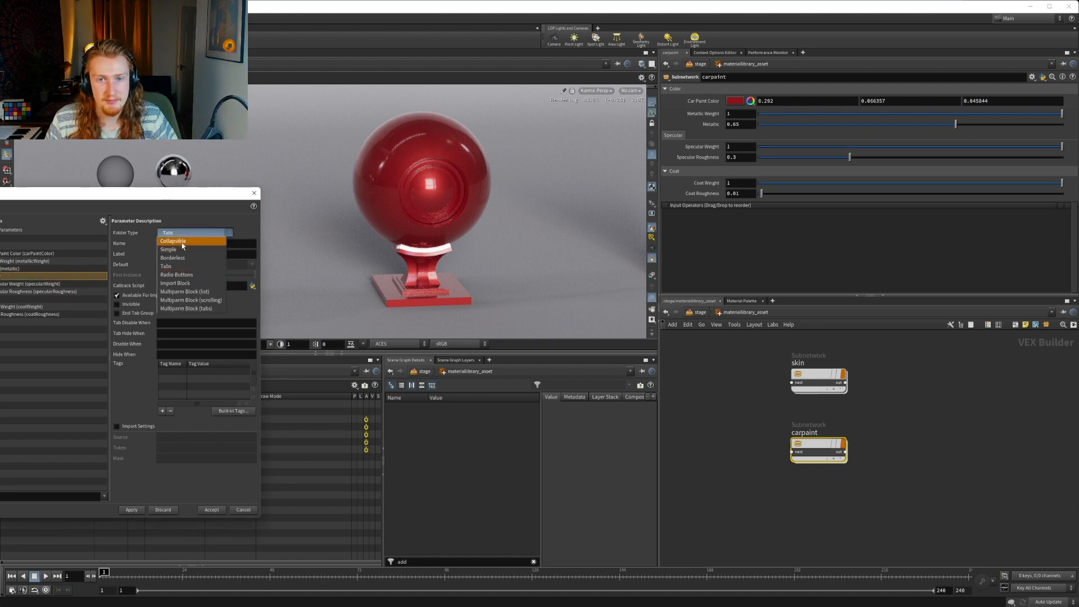
pyautogui.click(191, 241)
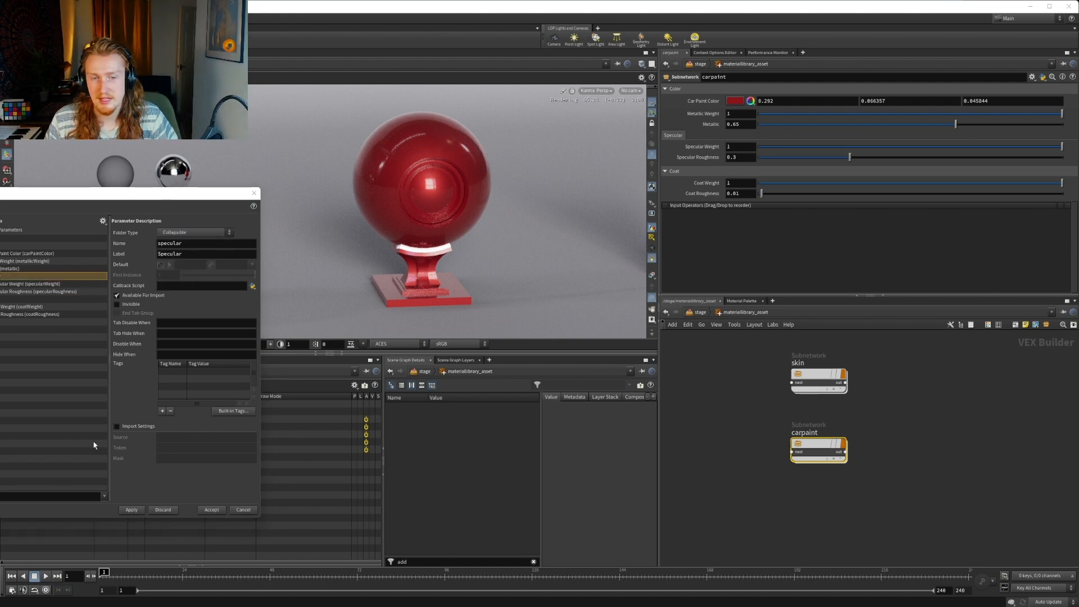
pyautogui.moveTo(129, 517); pyautogui.dragTo(124, 512)
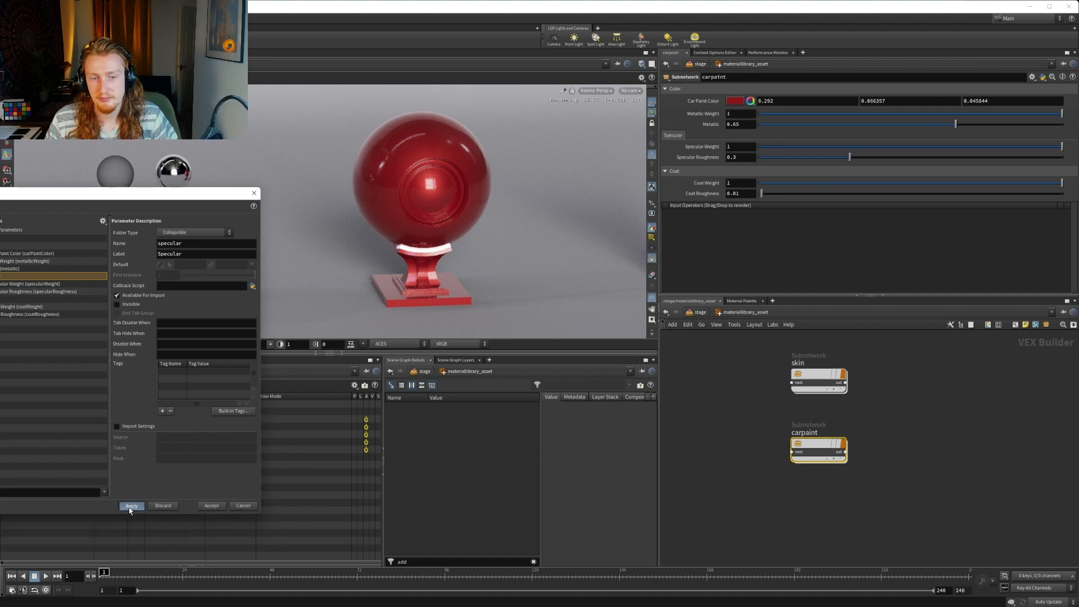
pyautogui.click(130, 506)
pyautogui.click(687, 136)
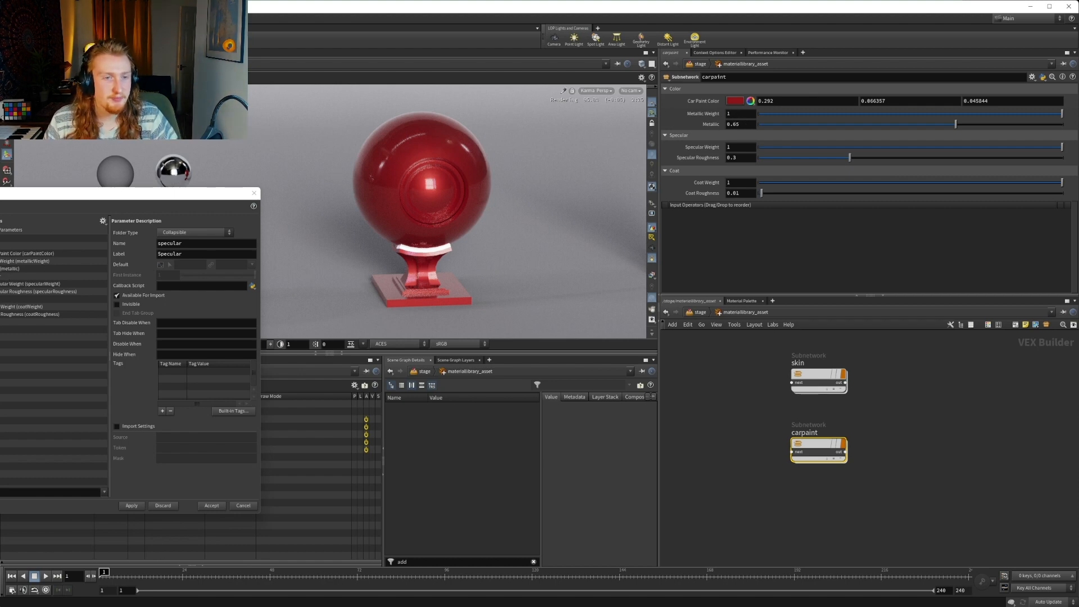
# Add a folder for Metallic Weight and Metallic below Car Paint Color and name it Metallic
pyautogui.click(22, 269)
pyautogui.click(2, 262)
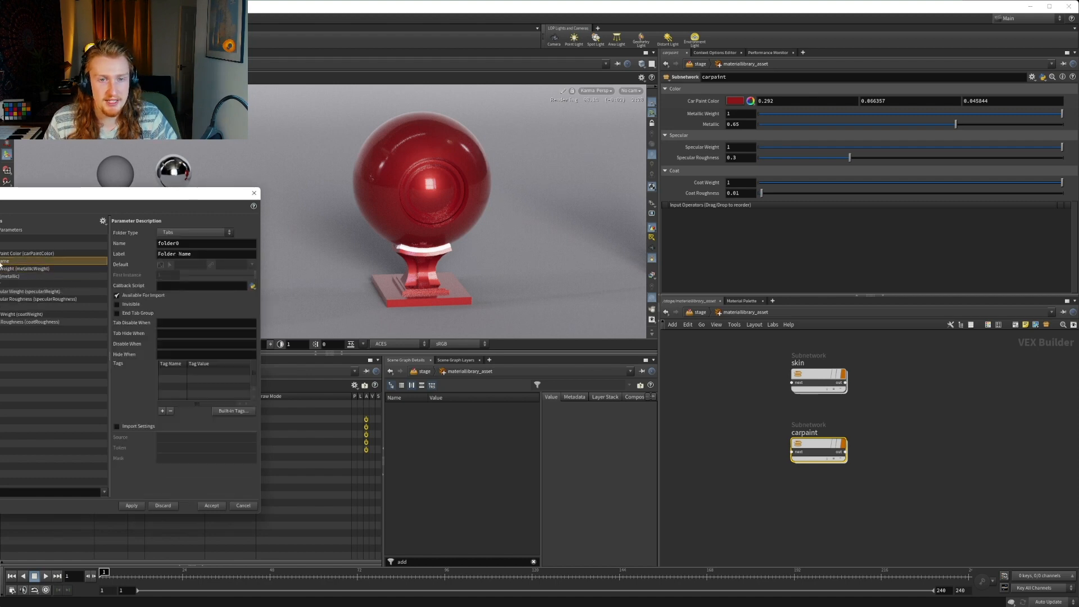
pyautogui.doubleClick(181, 246)
pyautogui.write('Metalli')
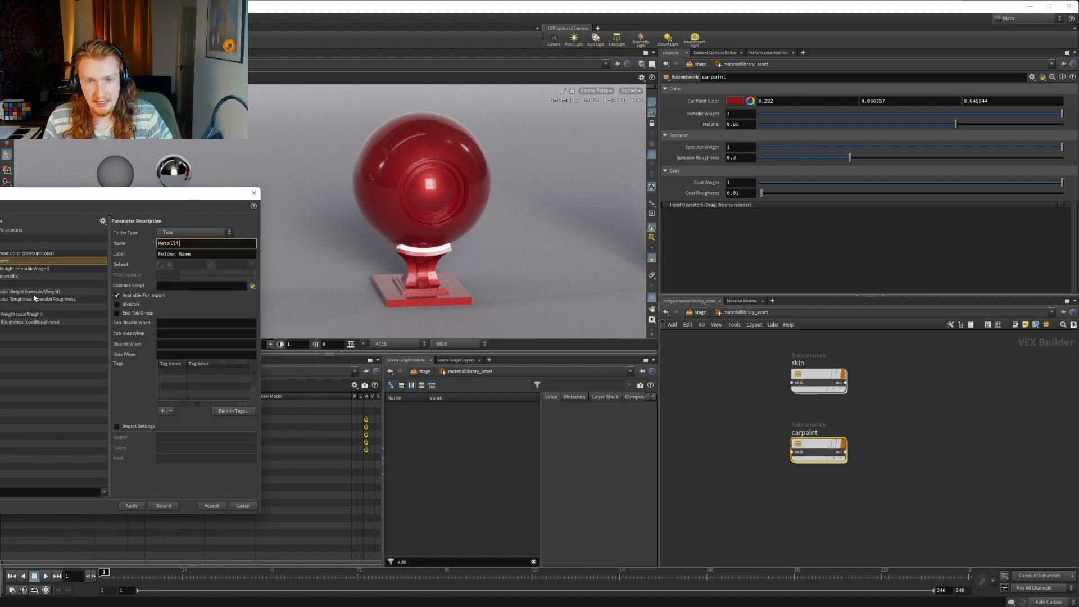
pyautogui.write('c')
# Copy the new folder's name into its label so that the label reads Metallic
pyautogui.click(205, 253)
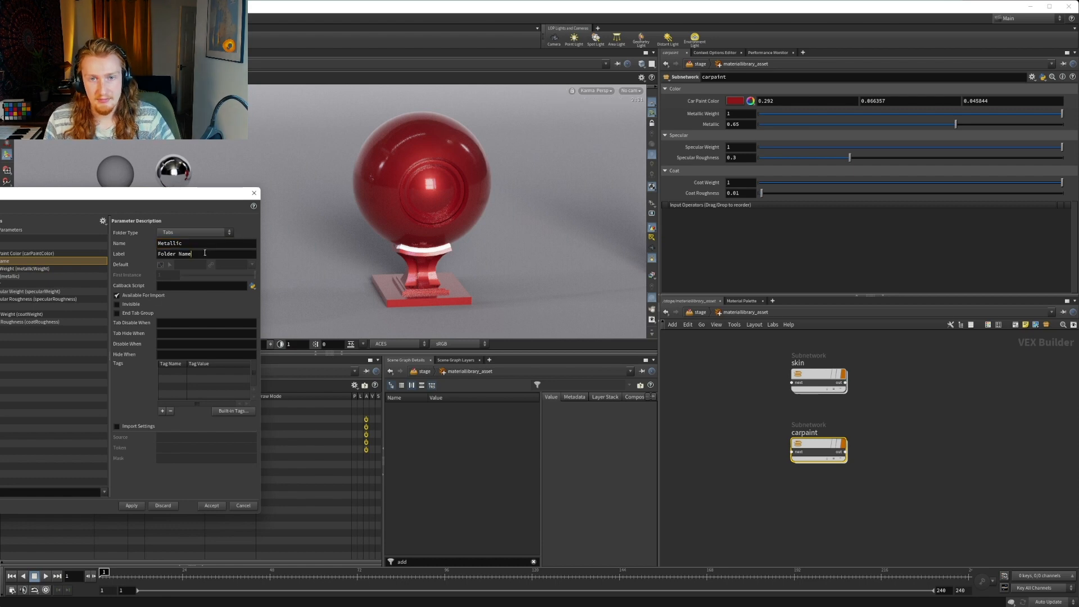
pyautogui.moveTo(197, 244); pyautogui.dragTo(130, 235)
pyautogui.hotkey('ctrl', 'c')
pyautogui.moveTo(197, 252); pyautogui.dragTo(171, 247)
pyautogui.hotkey('ctrl', 'v')
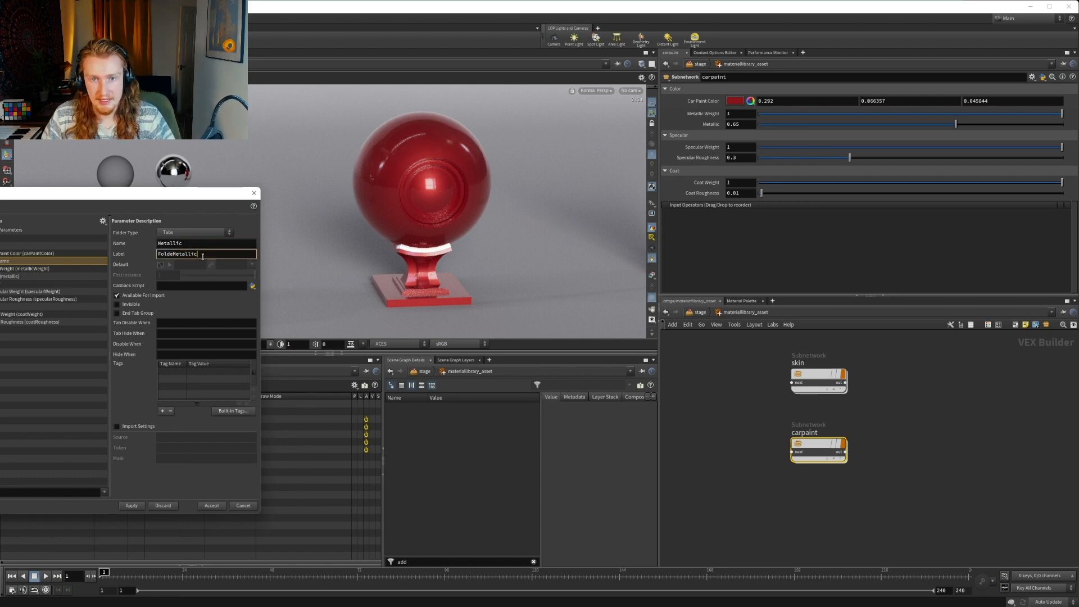
pyautogui.doubleClick(200, 254)
pyautogui.hotkey('ctrl', 'v')
pyautogui.press('Return')
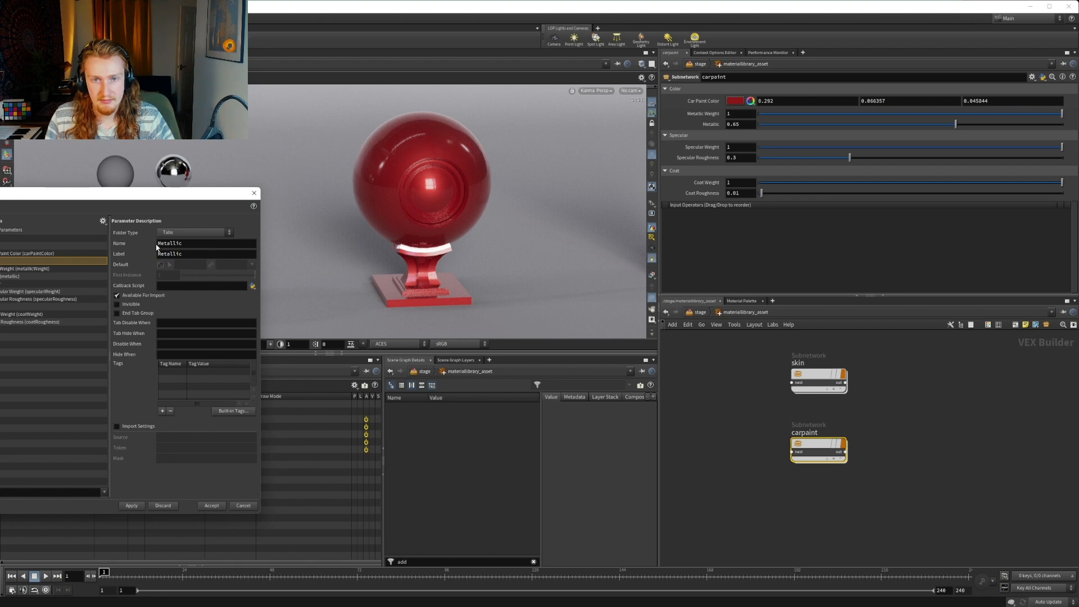
# Change the Metallic folder's name to lowercase metallic
pyautogui.click(157, 243)
pyautogui.press('Delete')
pyautogui.write('m')
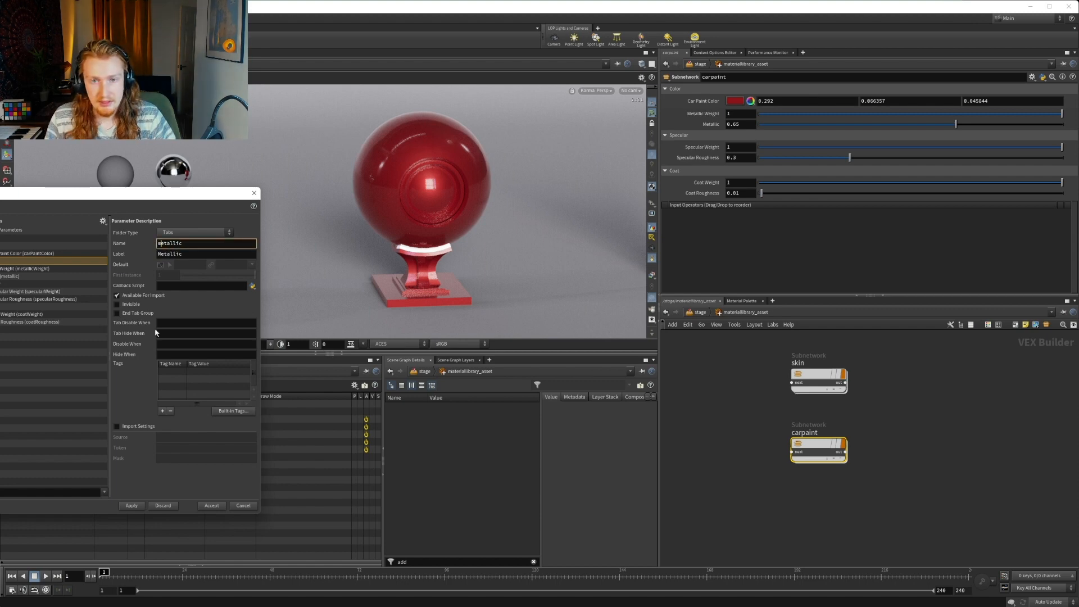
# Change the Metallic parameter's label to Metalness and apply the change to carpaint's interface
pyautogui.click(190, 254)
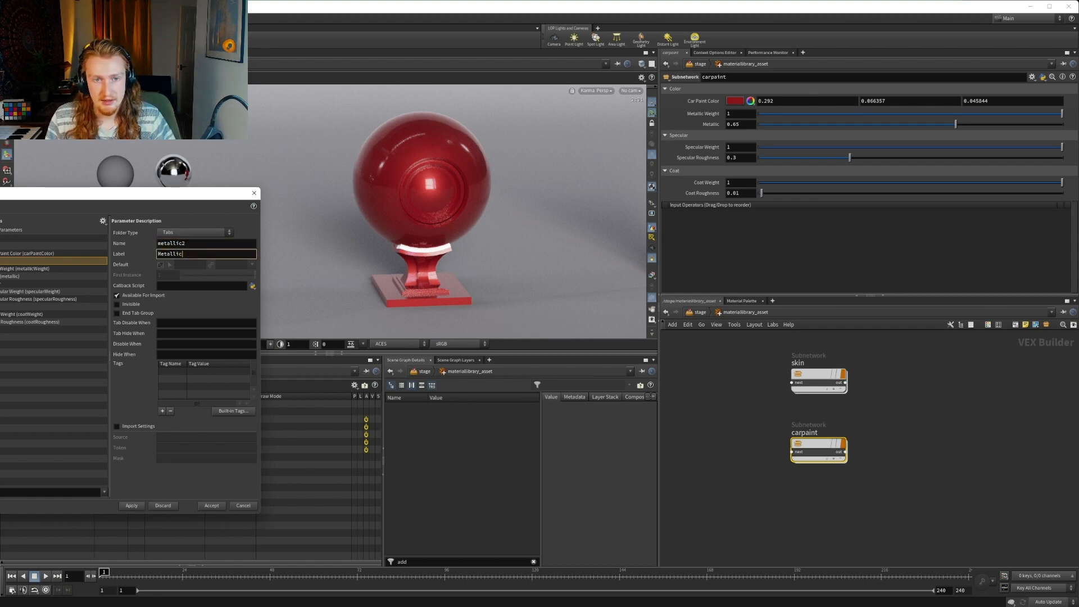
pyautogui.click(2, 269)
pyautogui.keyDown('shift'); pyautogui.click(3, 276); pyautogui.keyUp('shift')
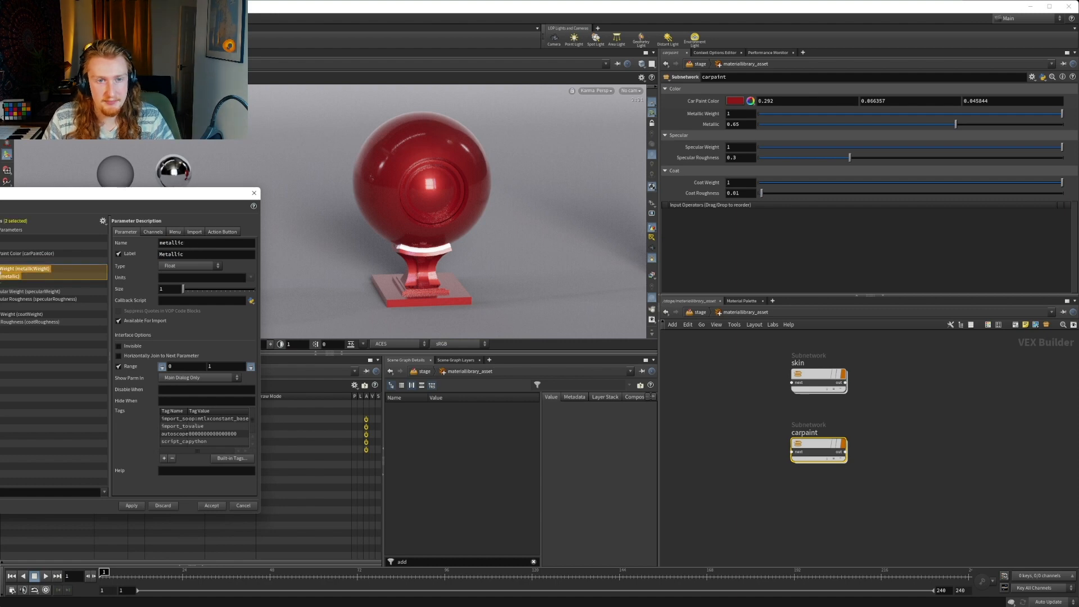
pyautogui.click(3, 276)
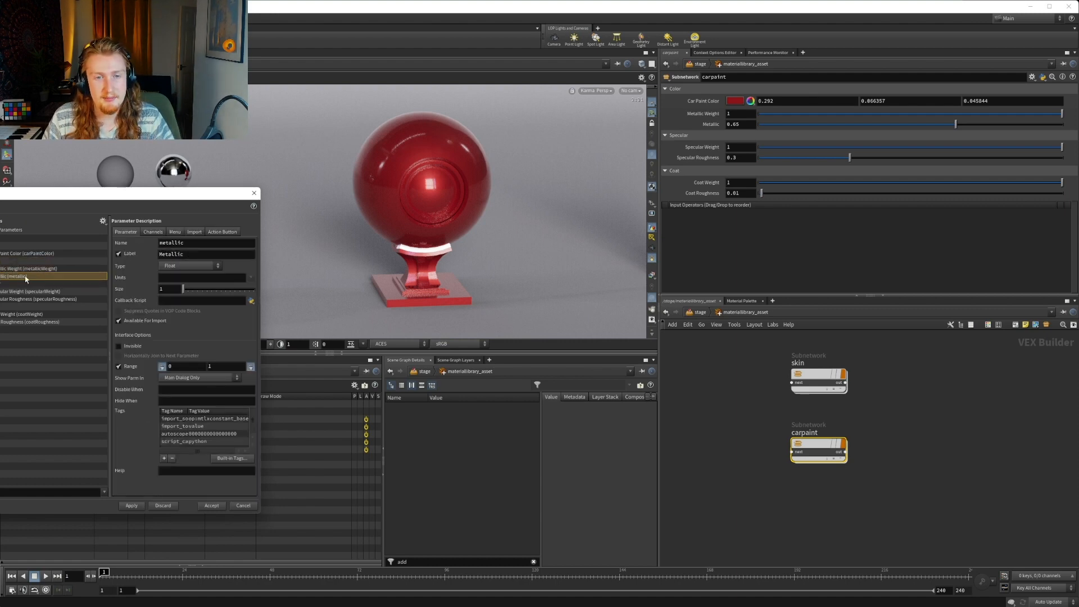
pyautogui.click(189, 257)
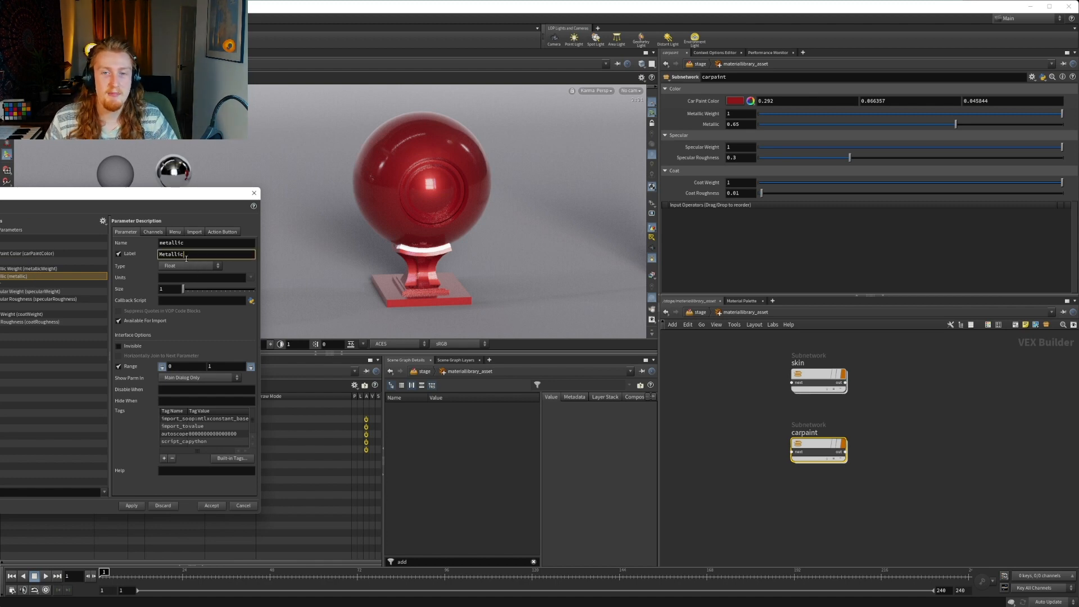
pyautogui.moveTo(186, 258); pyautogui.dragTo(175, 257)
pyautogui.write('ness')
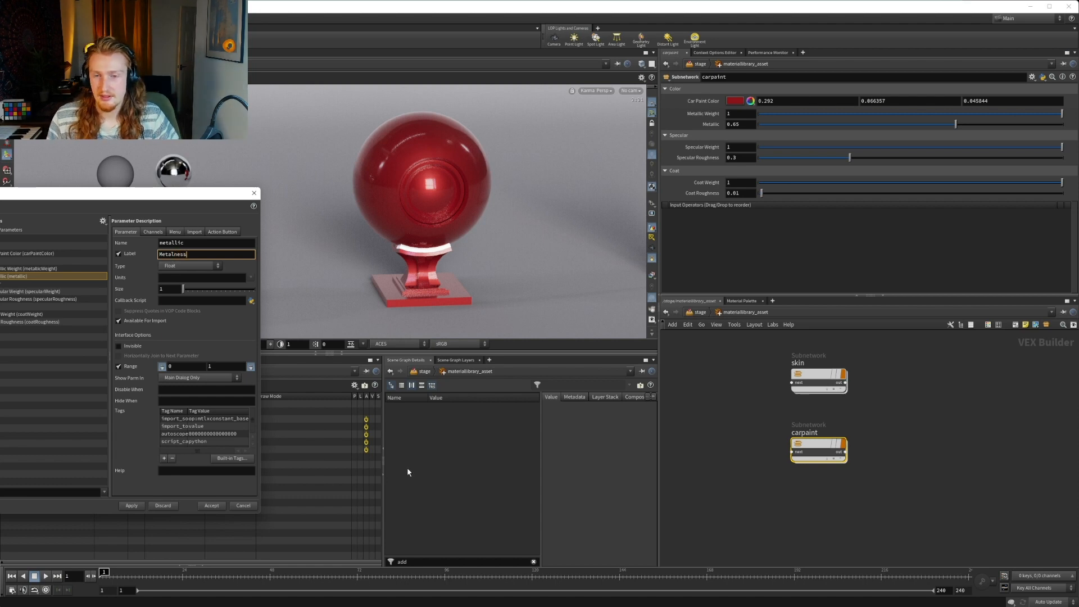
pyautogui.click(132, 505)
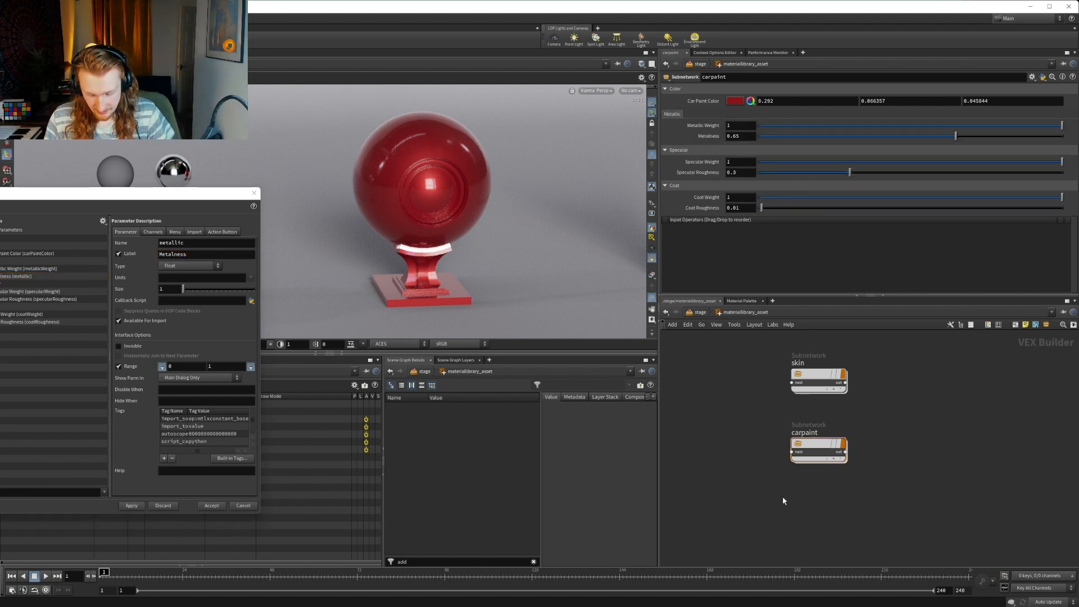
# Add a temporary MtlX Standard Surface node to check its Base parameter names, and delete it again
pyautogui.press('Tab')
pyautogui.write('metal')
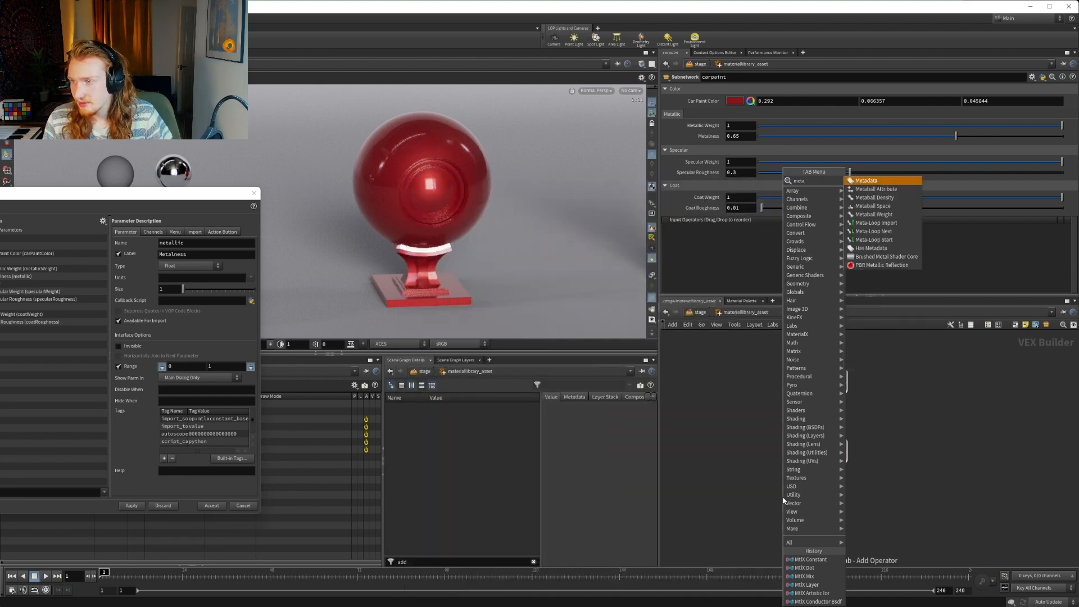
pyautogui.press('BackSpace')
pyautogui.press('BackSpace')
pyautogui.press('BackSpace')
pyautogui.press('BackSpace')
pyautogui.press('BackSpace')
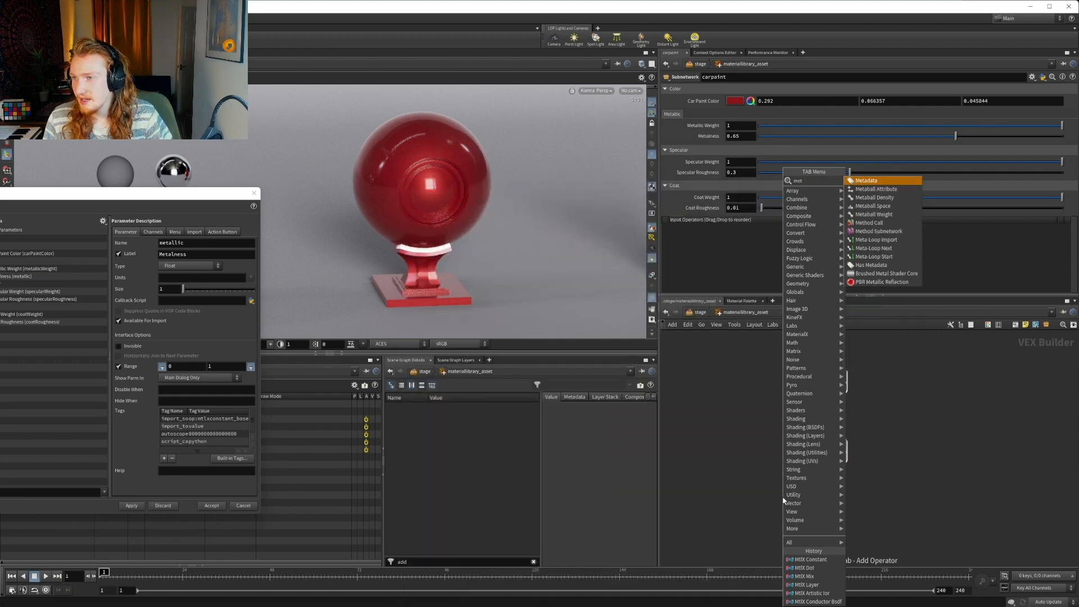
pyautogui.write('surfa')
pyautogui.press('Down')
pyautogui.press('Down')
pyautogui.press('Down')
pyautogui.press('Down')
pyautogui.press('Down')
pyautogui.press('Down')
pyautogui.press('Down')
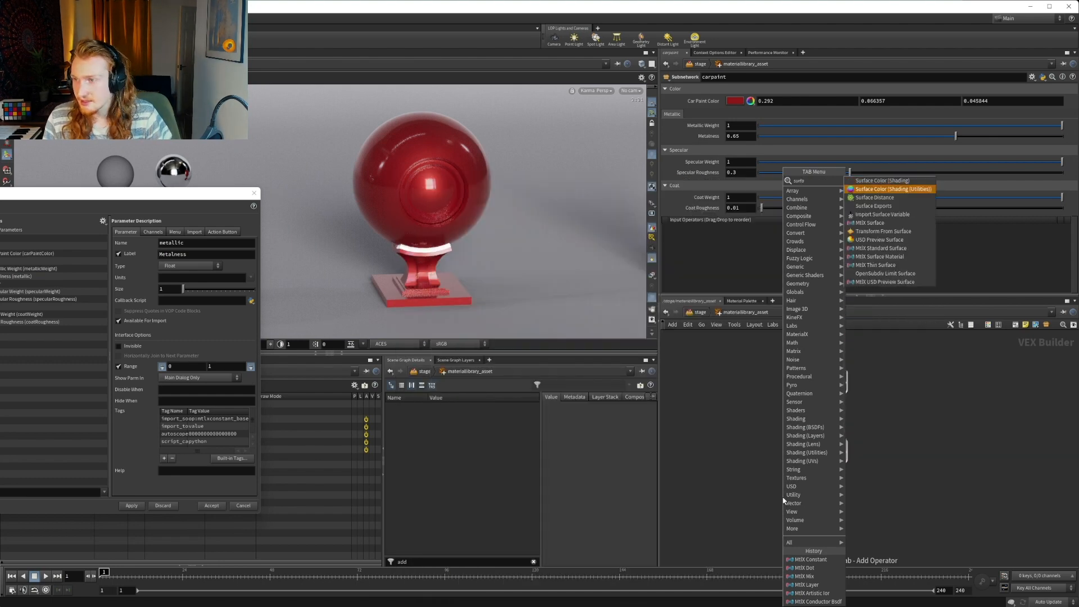
pyautogui.press('Down')
pyautogui.press('Return')
pyautogui.click(751, 506)
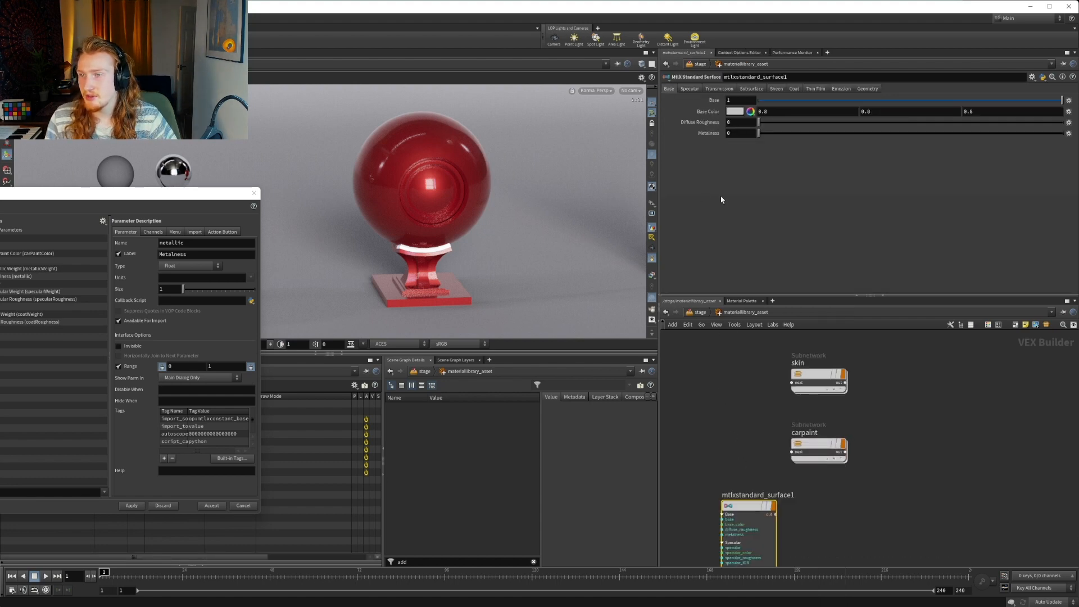
pyautogui.press('Delete')
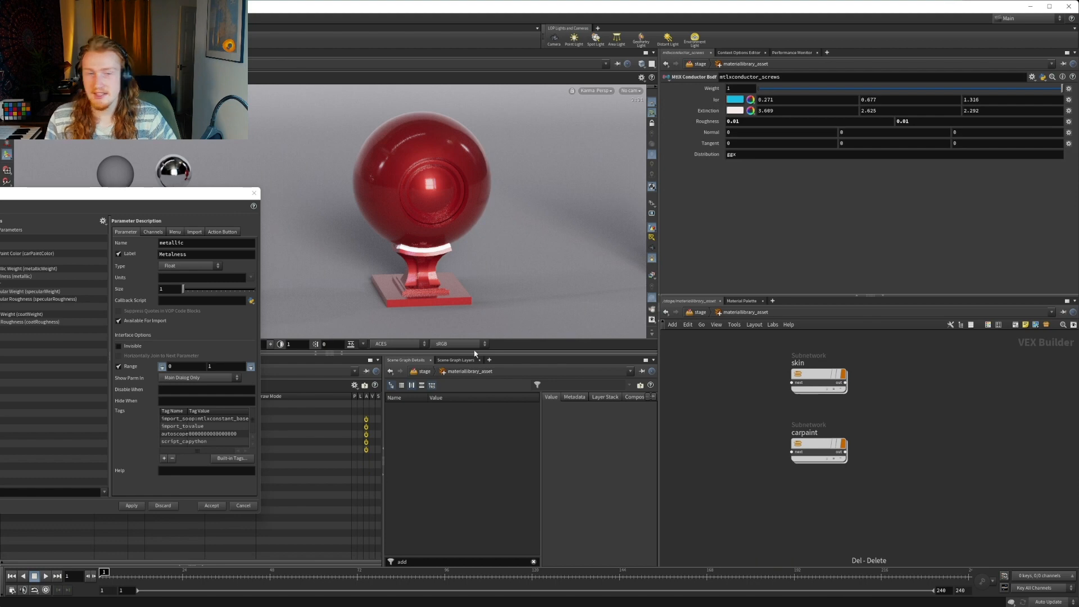
# Change the Metallic folder's type to Collapsible in carpaint's parameter interface and accept the change
pyautogui.click(212, 506)
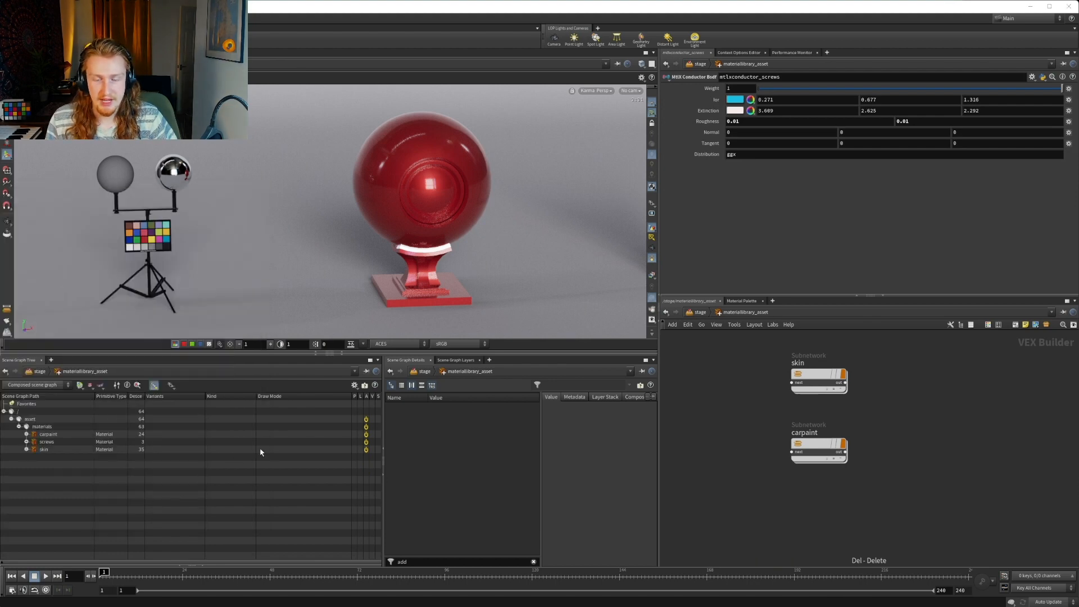
pyautogui.click(810, 447)
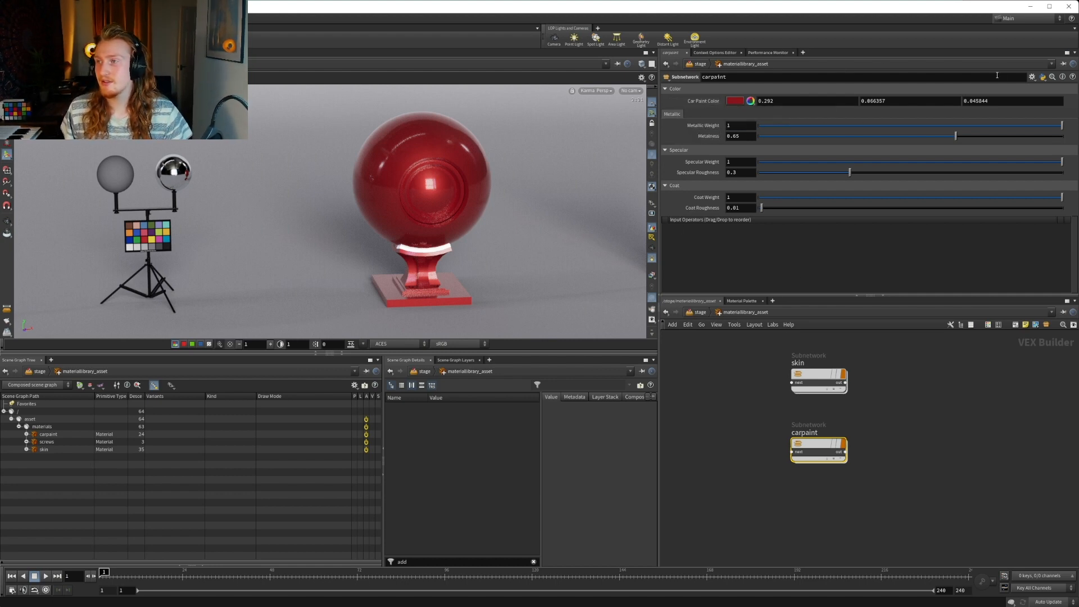
pyautogui.click(1032, 77)
pyautogui.click(961, 89)
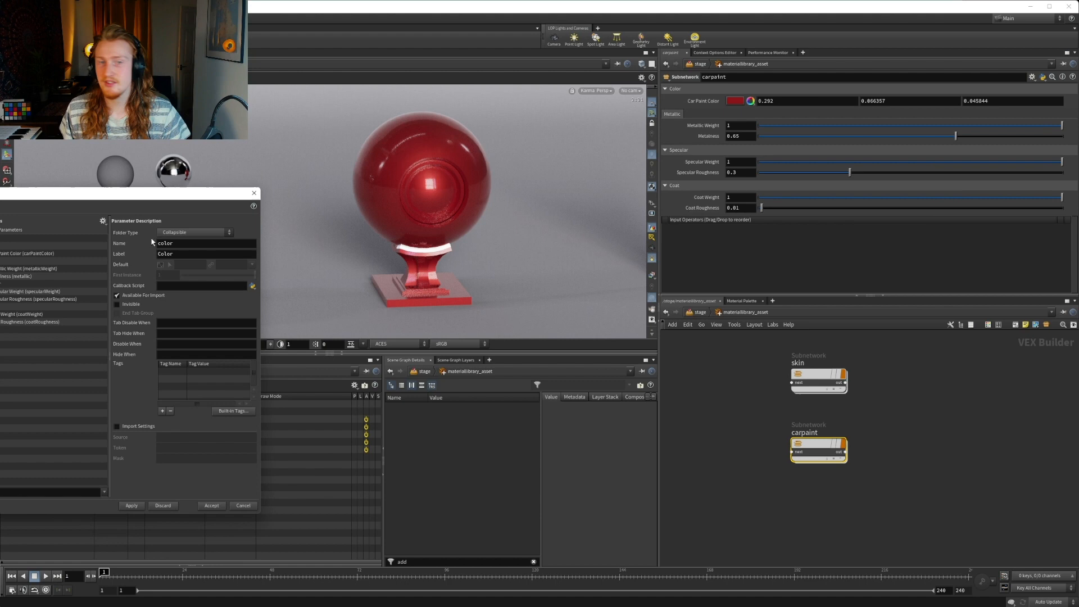
pyautogui.click(2, 260)
pyautogui.click(194, 232)
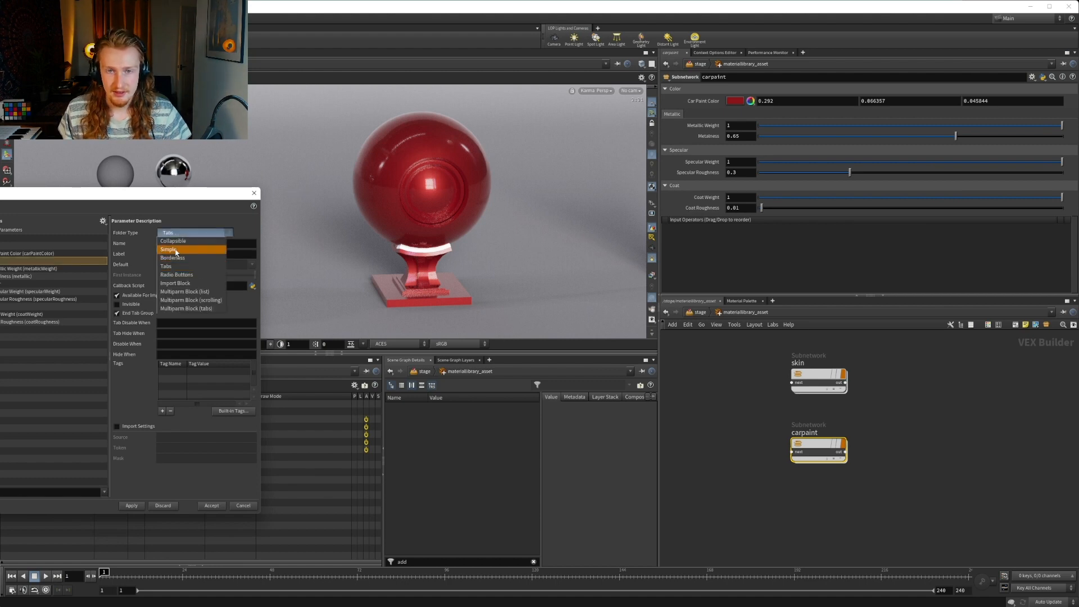
pyautogui.click(180, 235)
pyautogui.click(131, 506)
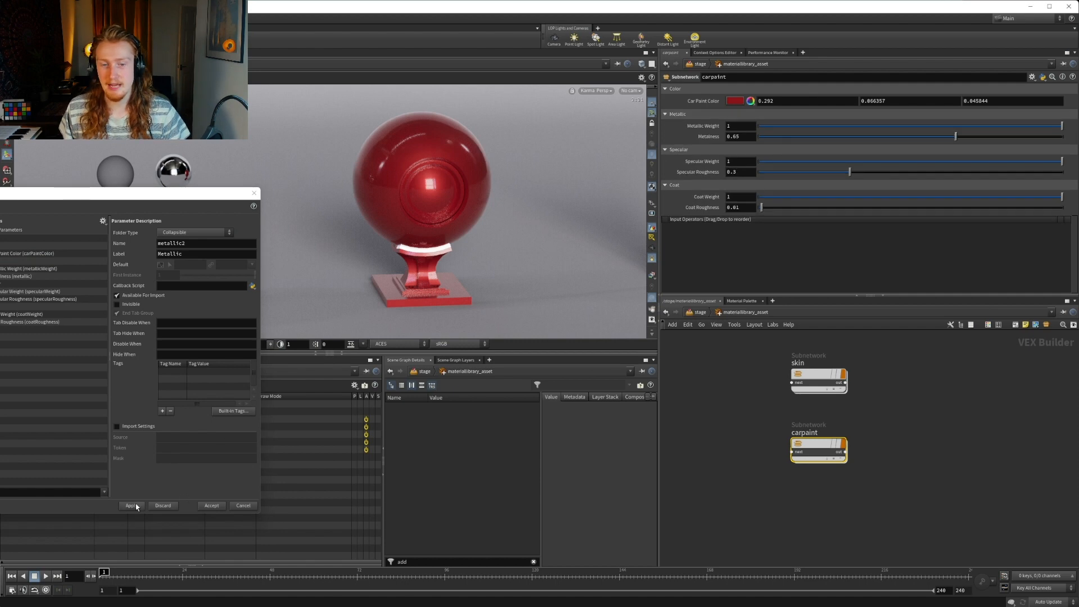
pyautogui.click(209, 506)
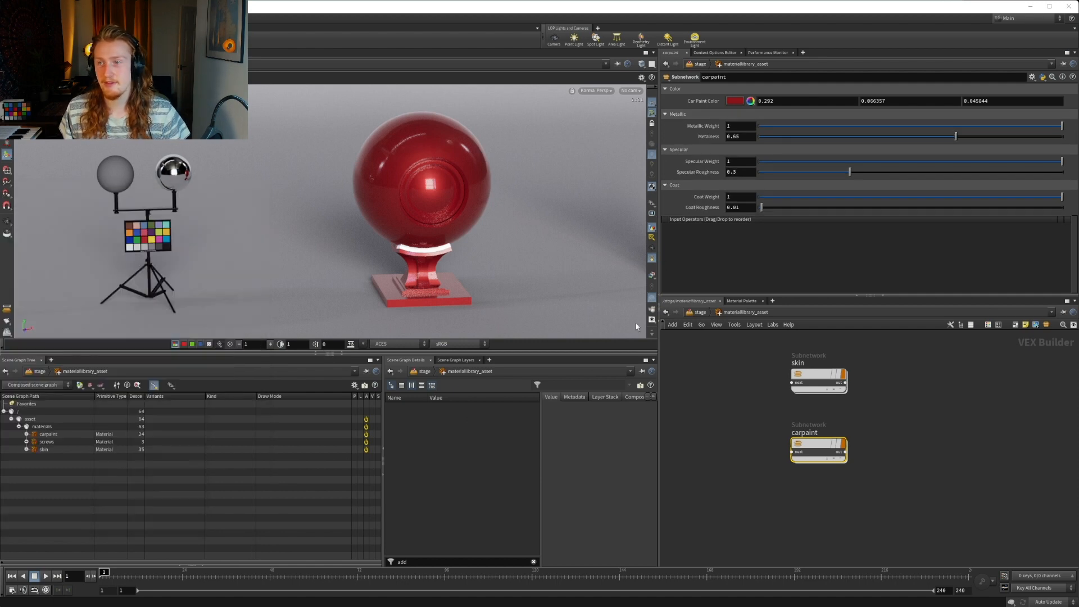
pyautogui.click(1032, 77)
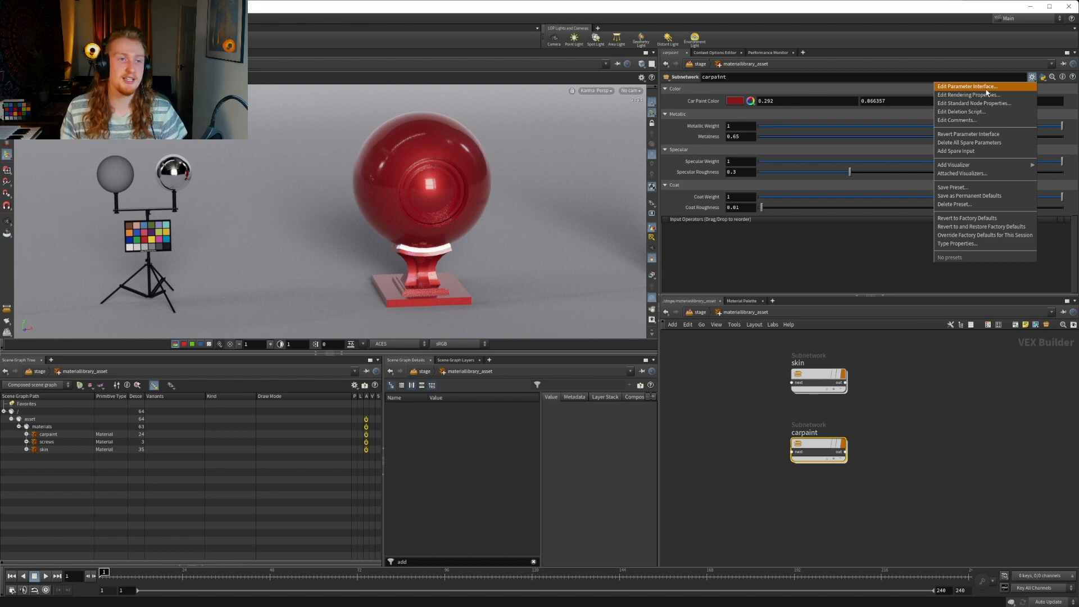
pyautogui.click(906, 422)
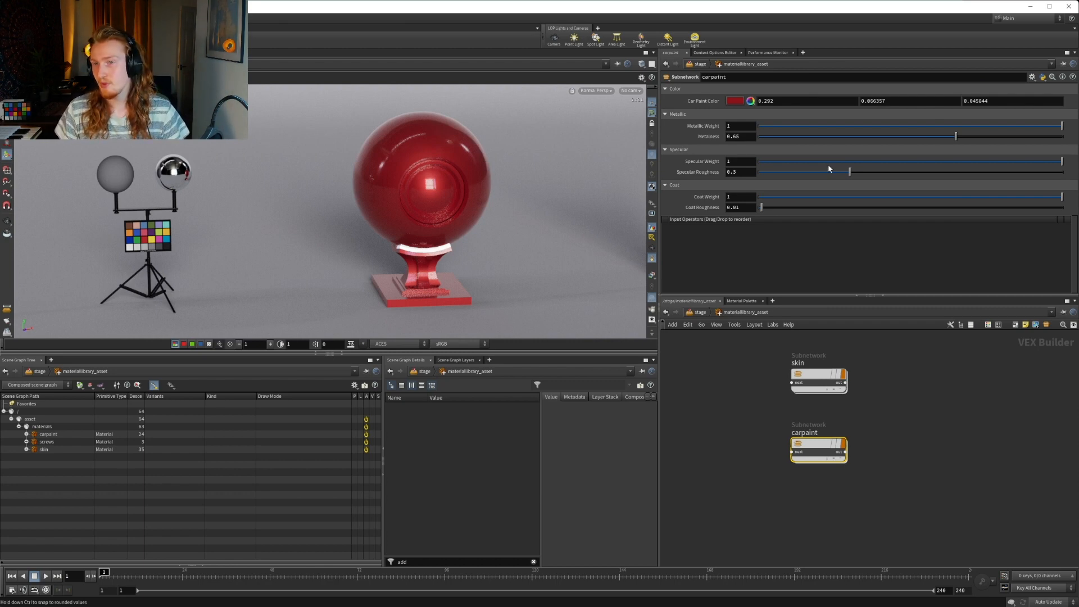
# Try out different hues for the Car Paint Color, moving through teal, green, gold and magenta to a blue with hue 230
pyautogui.click(736, 102)
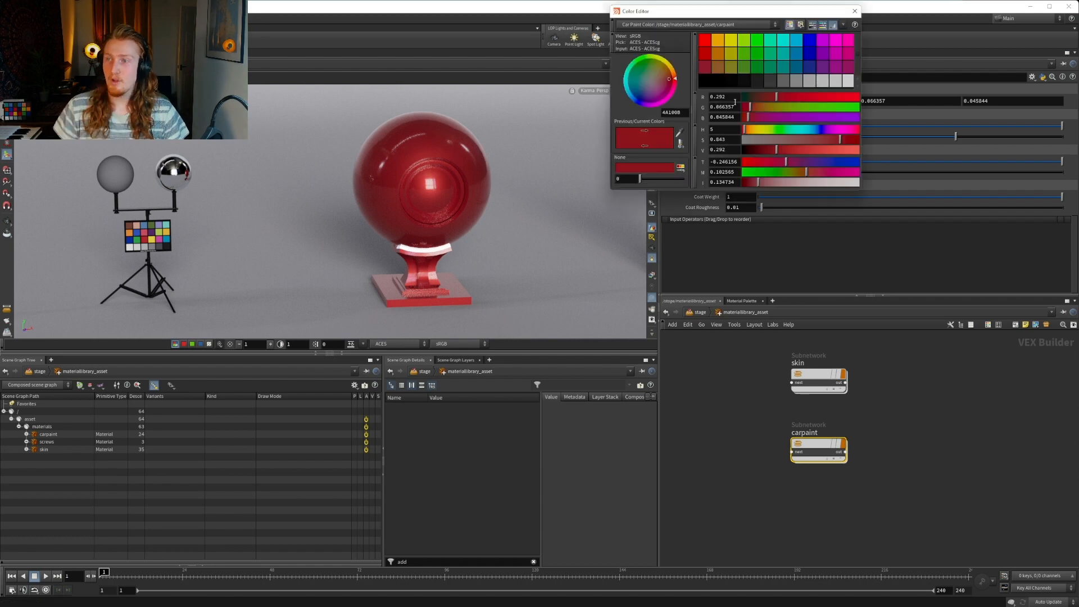
pyautogui.click(806, 132)
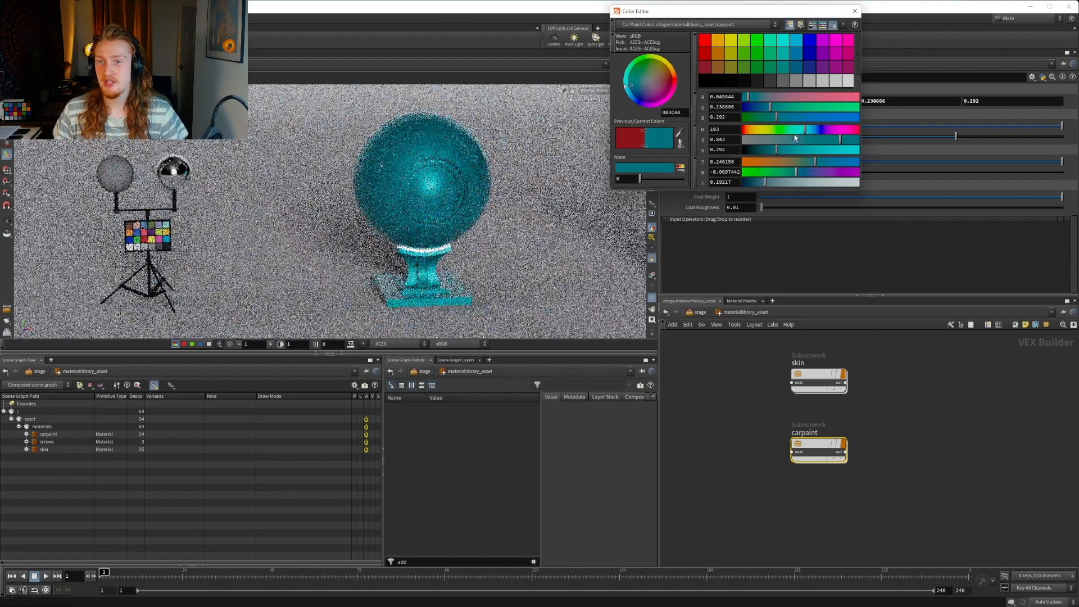
pyautogui.click(788, 133)
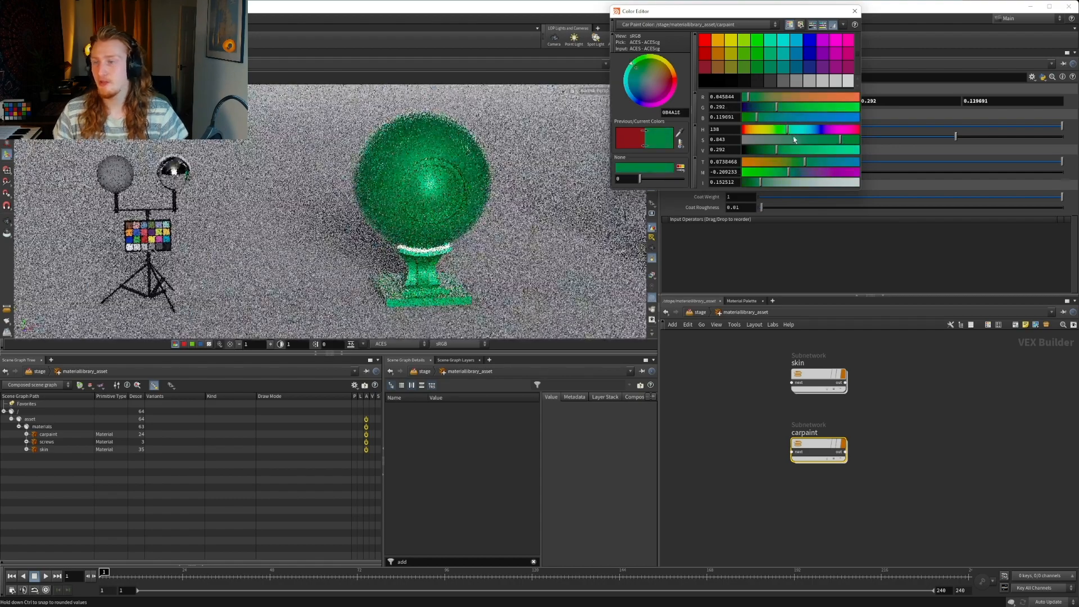
pyautogui.click(756, 133)
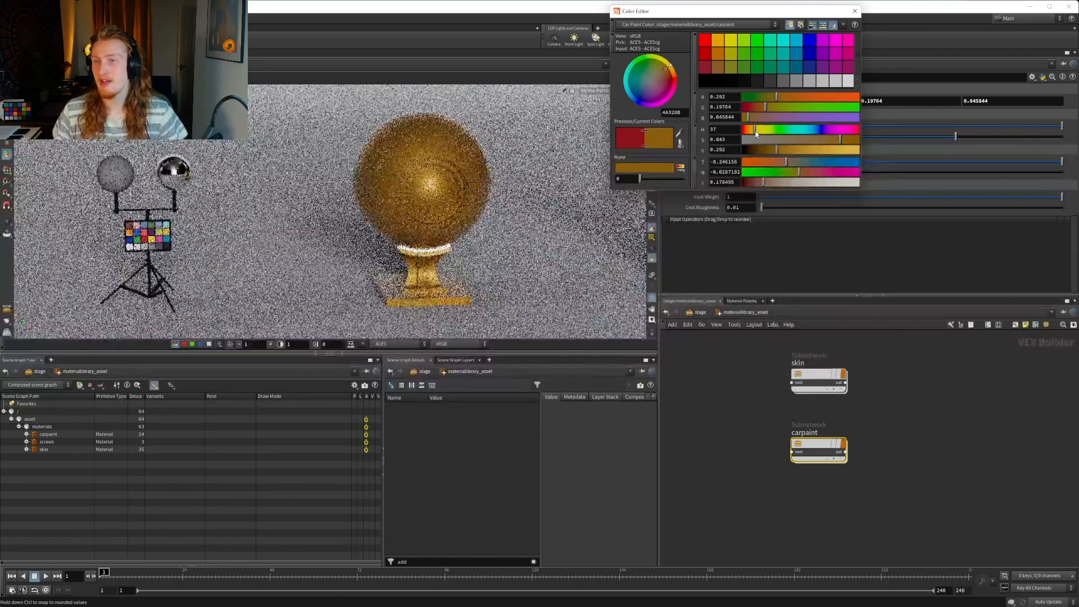
pyautogui.moveTo(757, 133); pyautogui.dragTo(752, 129)
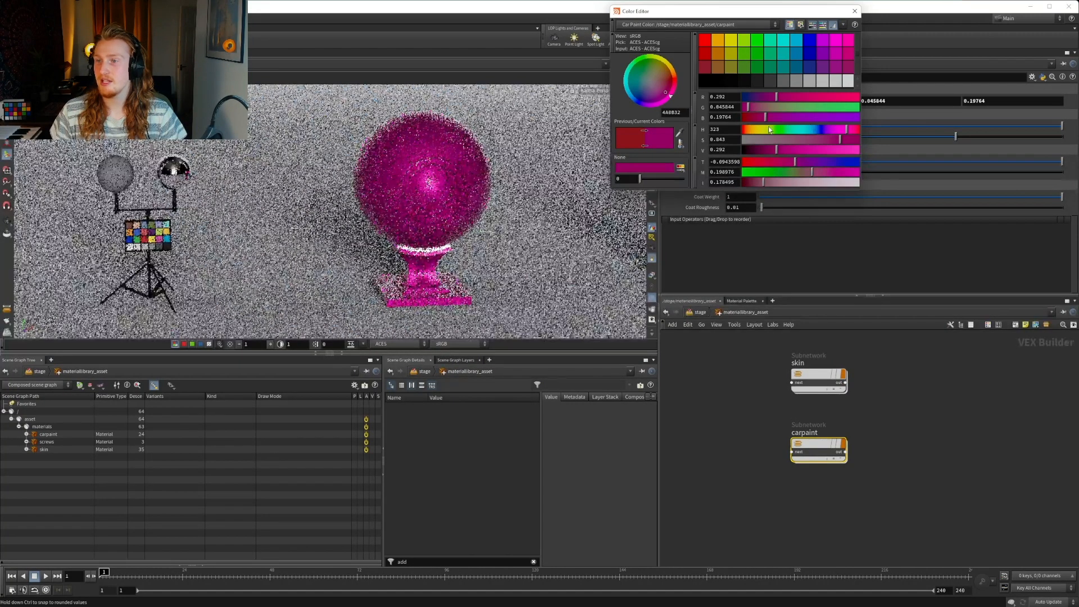
pyautogui.moveTo(733, 131); pyautogui.dragTo(820, 132)
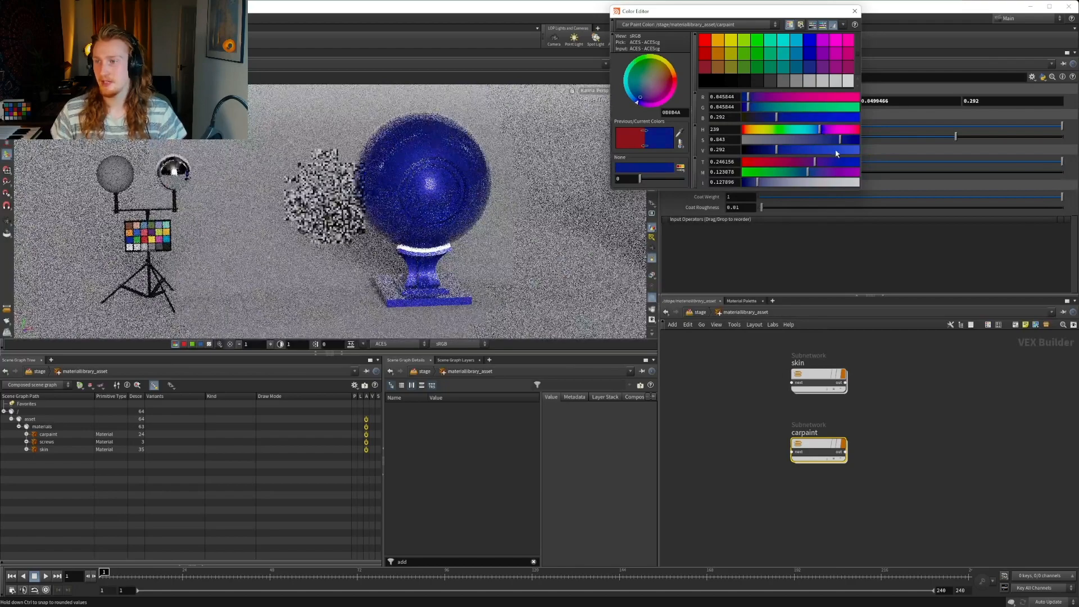
# Adjust the brightness of the blue Car Paint Color, settling on a value of 0.361
pyautogui.click(836, 150)
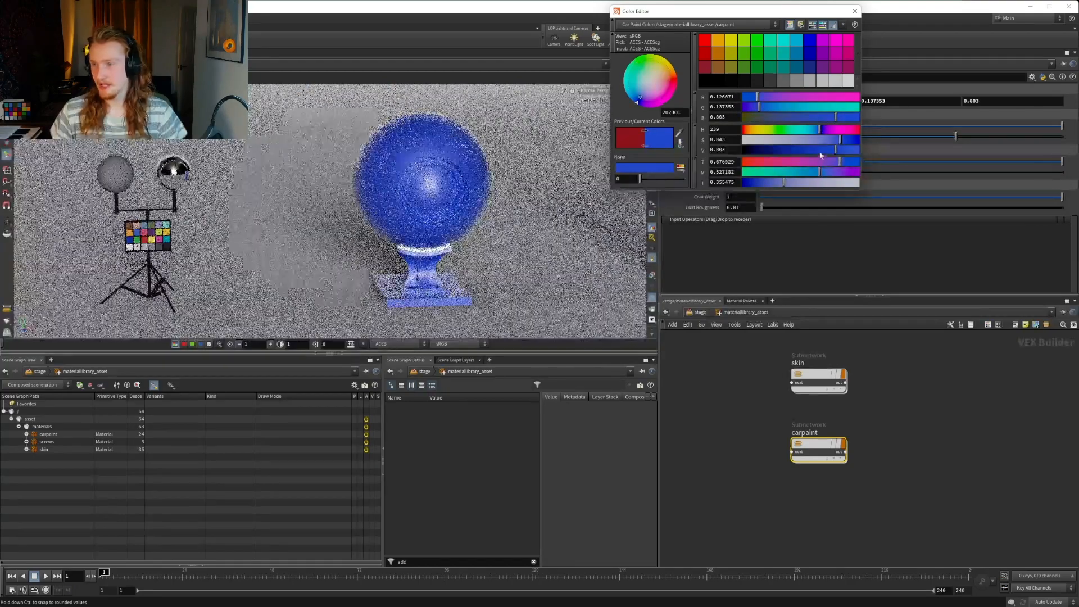
pyautogui.click(795, 150)
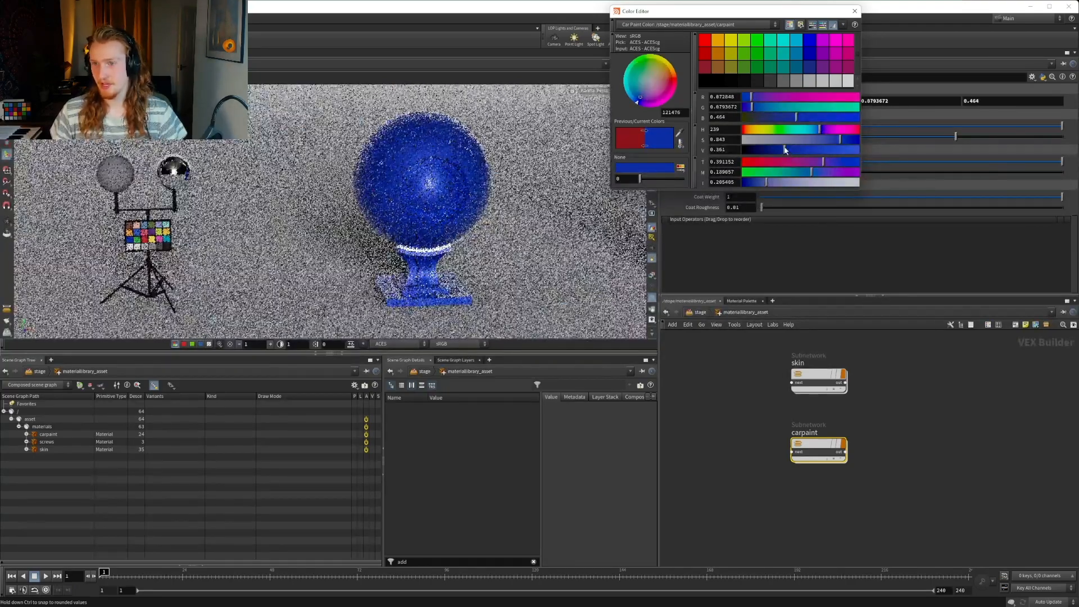
pyautogui.click(784, 149)
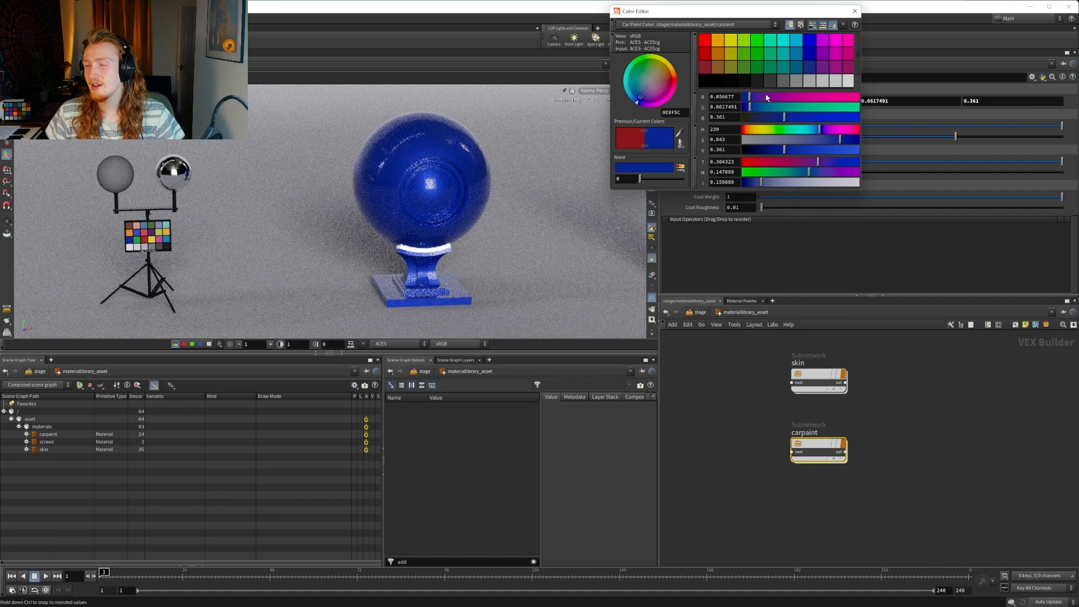
# Set the Car Paint Color to a brownish orange with hue 32 and value 0.274, and close the colour editor
pyautogui.click(762, 131)
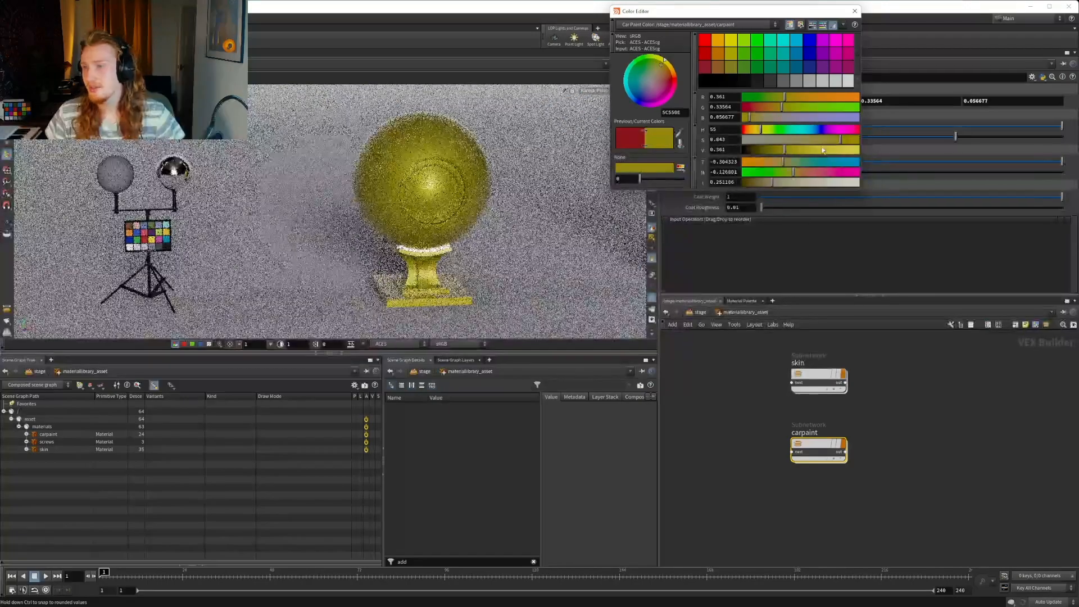
pyautogui.click(753, 130)
pyautogui.click(753, 130)
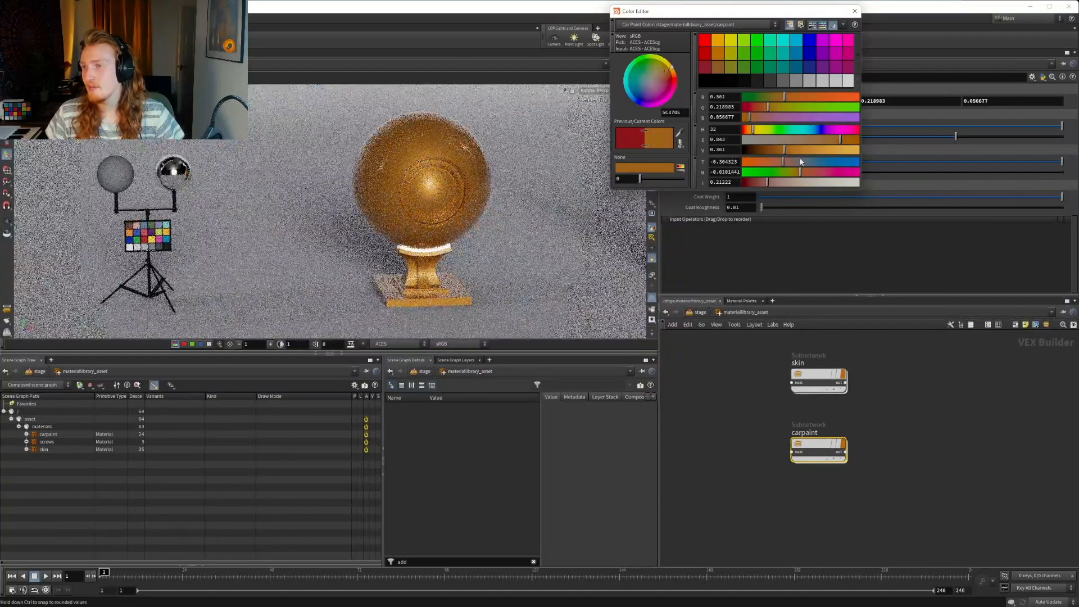
pyautogui.moveTo(771, 153); pyautogui.dragTo(774, 150)
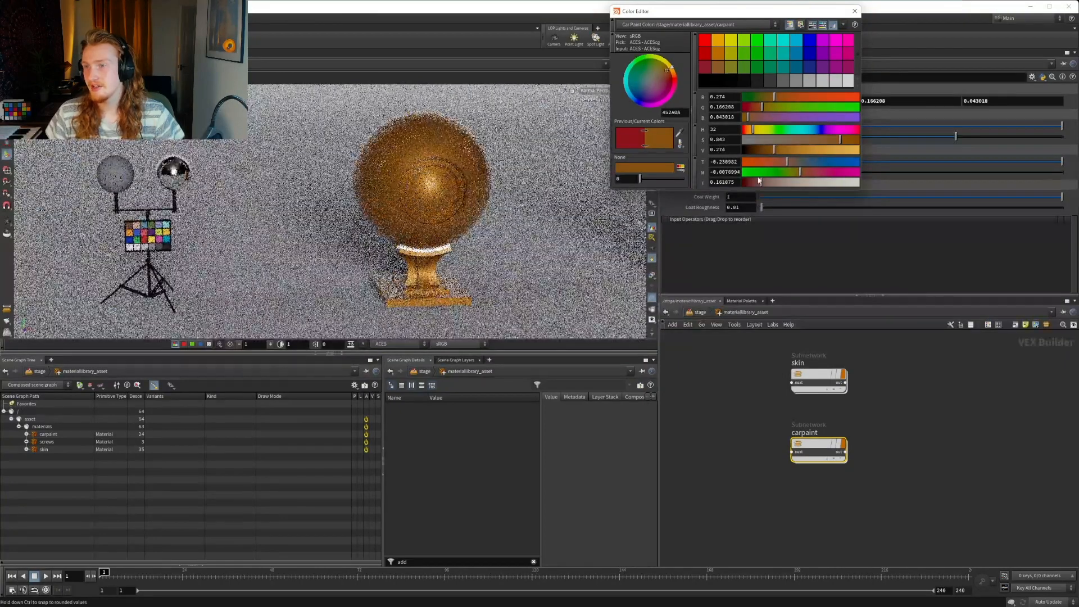
pyautogui.moveTo(771, 16); pyautogui.dragTo(450, 100)
pyautogui.click(542, 95)
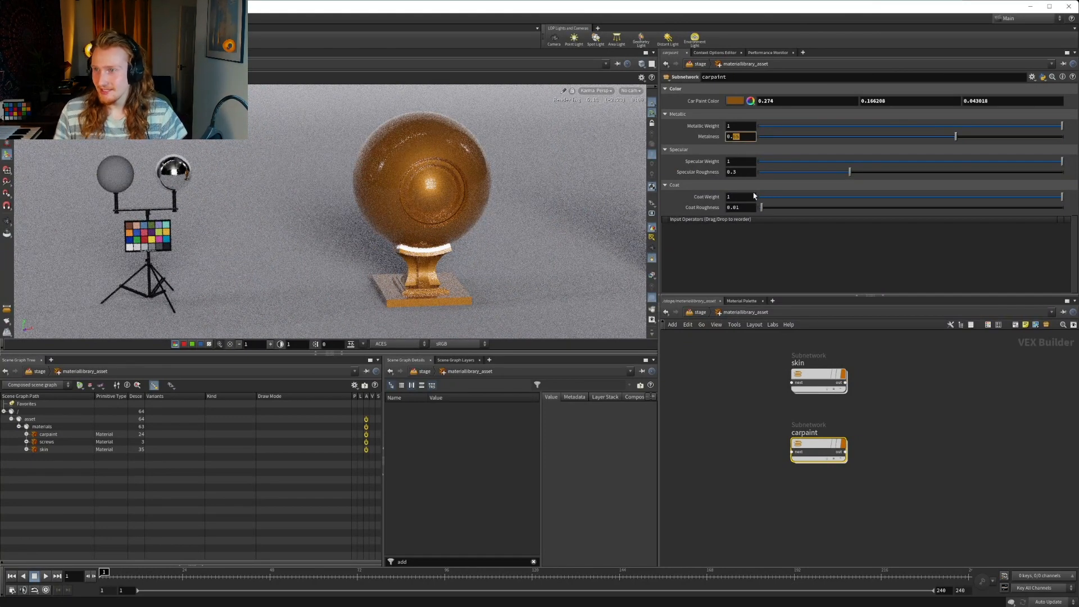
# Try to set Metalness to 0.2, and delete the channels from the mistaken entry
pyautogui.write('0.2')
pyautogui.press('Return')
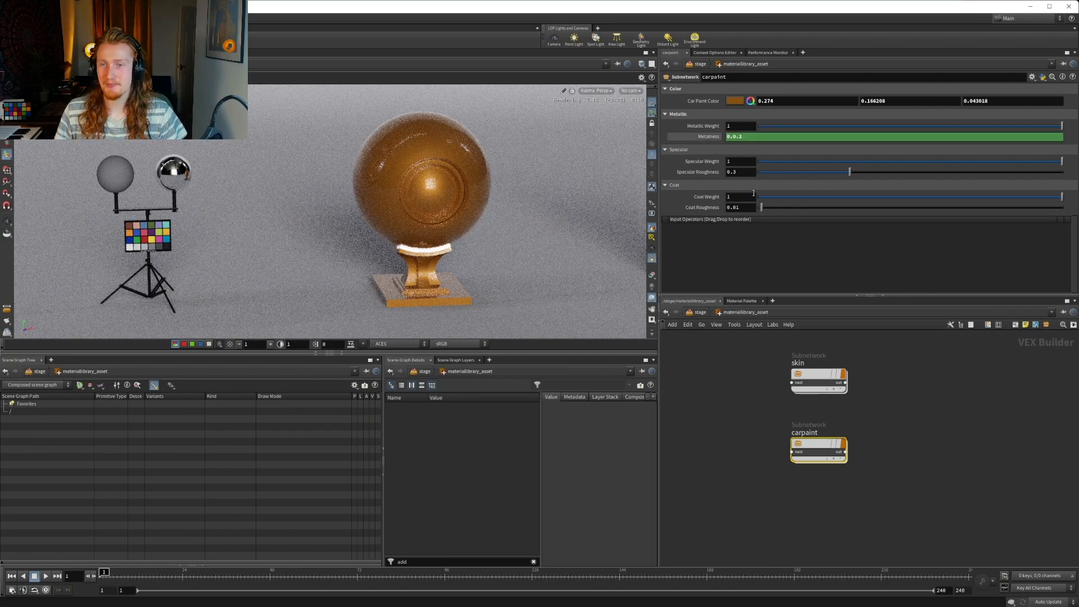
pyautogui.rightClick(712, 138)
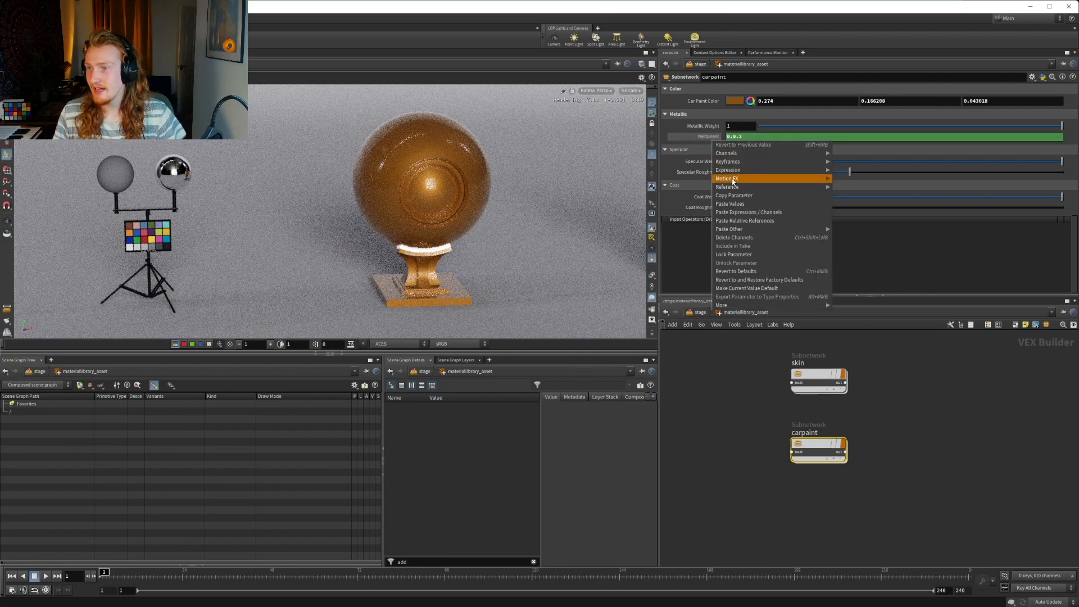
pyautogui.click(732, 237)
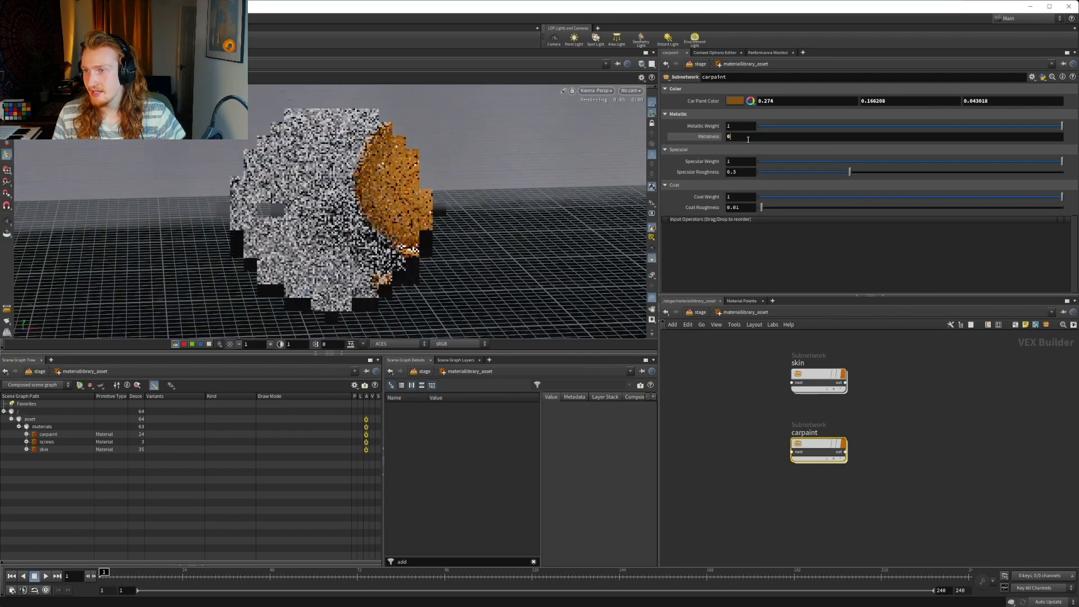
# Try to set Metalness to 0.2 again, and clear the faulty entry back to 0
pyautogui.click(748, 140)
pyautogui.write('0.2')
pyautogui.press('Return')
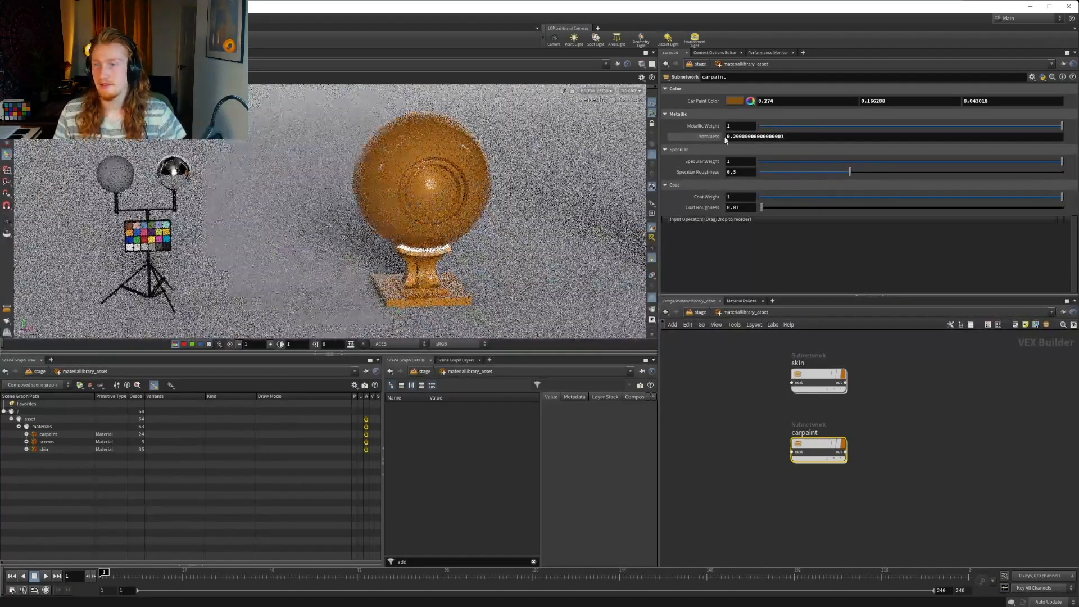
pyautogui.click(706, 137)
pyautogui.click(742, 138)
pyautogui.press('BackSpace')
pyautogui.press('BackSpace')
pyautogui.press('Return')
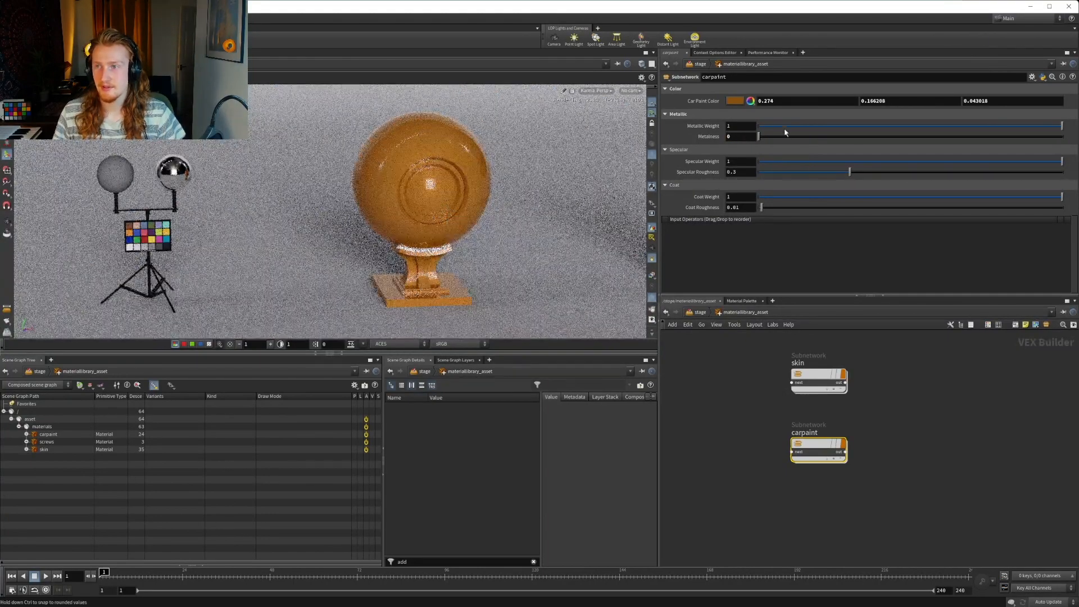
# Drop Metallic Weight to 0 to compare the render, and return it to 1
pyautogui.moveTo(780, 126); pyautogui.dragTo(702, 131)
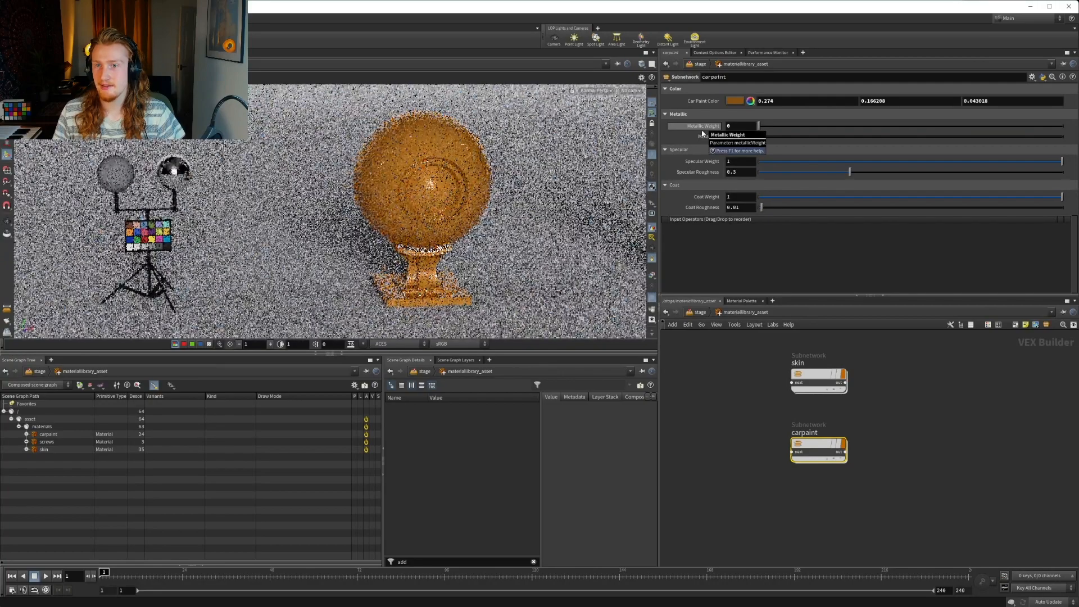
pyautogui.write('1')
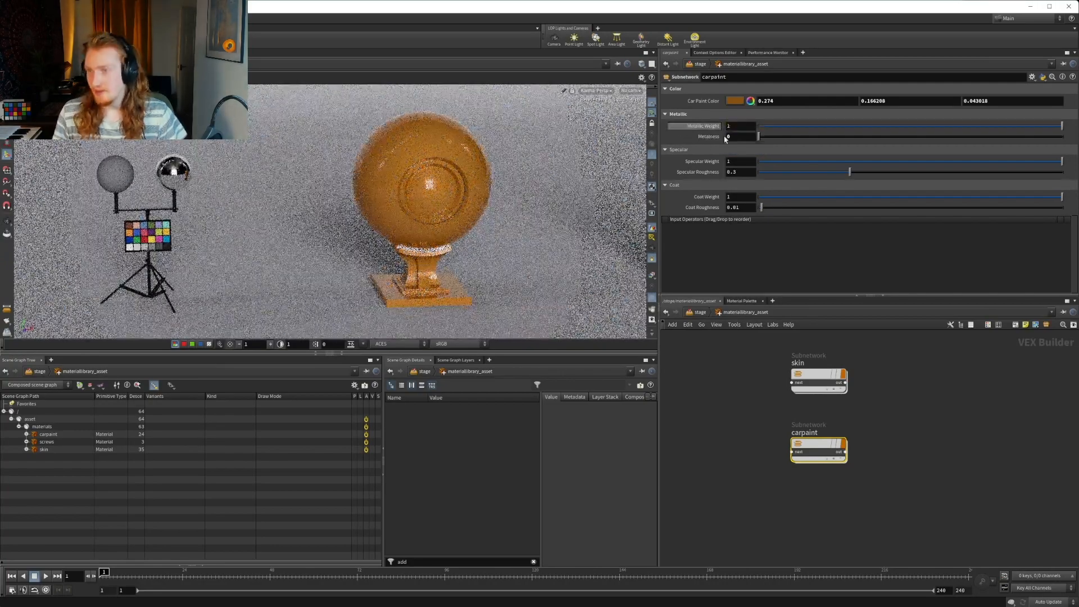
pyautogui.press('Tab')
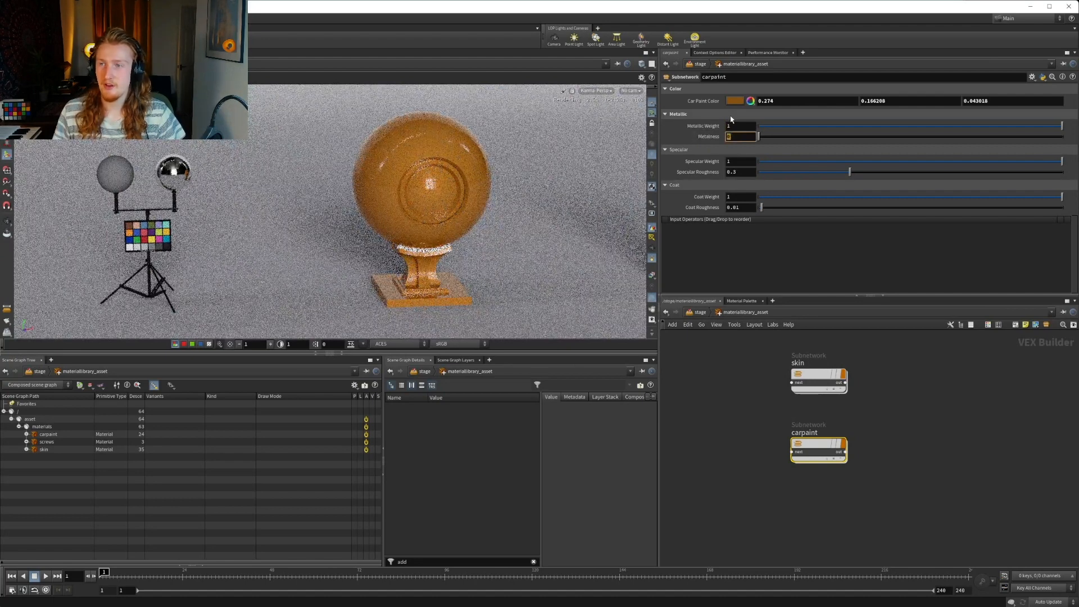
# Mute the Car Paint Color to a browner tone with saturation 0.726 and value 0.23, and close the colour editor
pyautogui.click(735, 101)
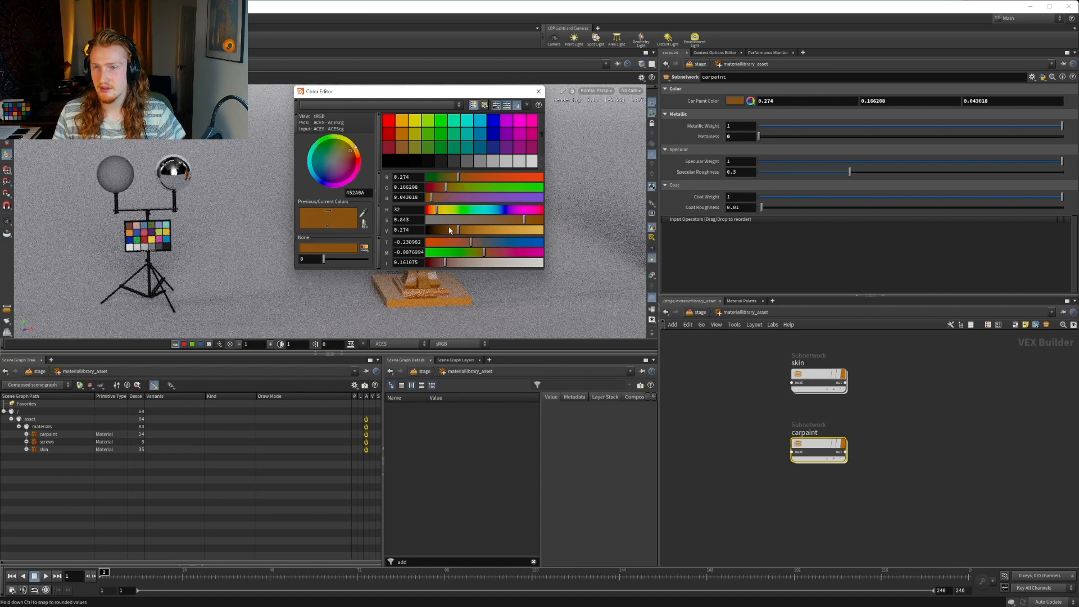
pyautogui.moveTo(450, 229); pyautogui.dragTo(448, 230)
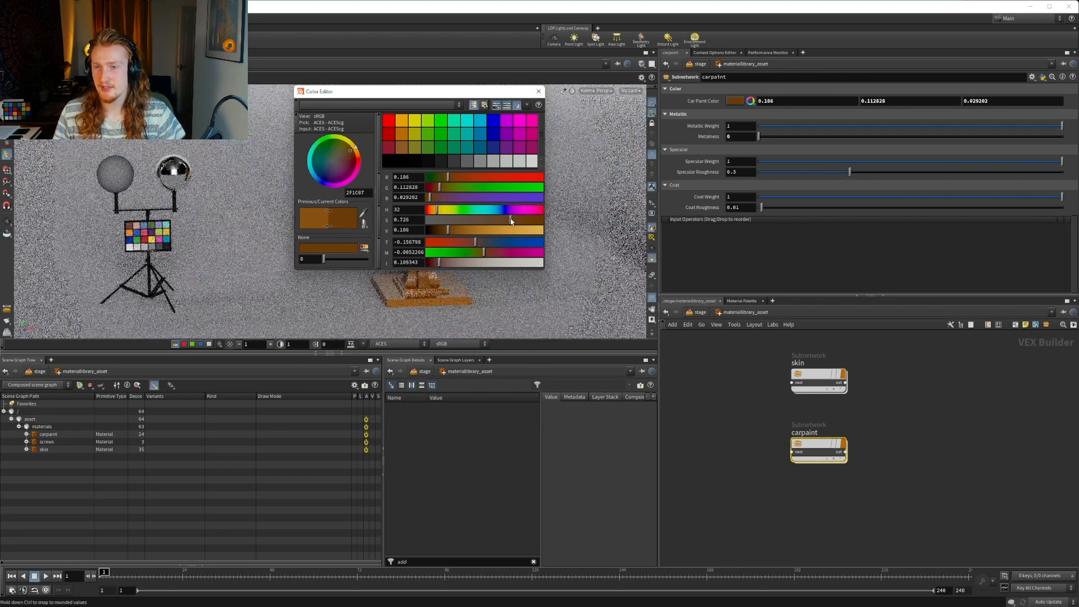
pyautogui.moveTo(523, 220); pyautogui.dragTo(510, 219)
pyautogui.moveTo(467, 91); pyautogui.dragTo(241, 101)
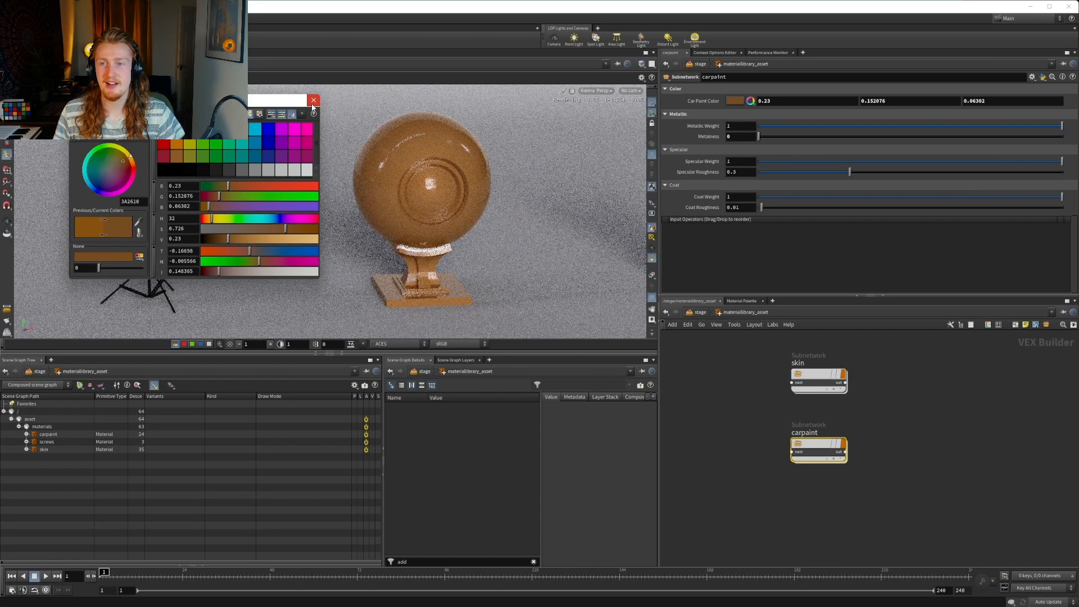
pyautogui.click(313, 100)
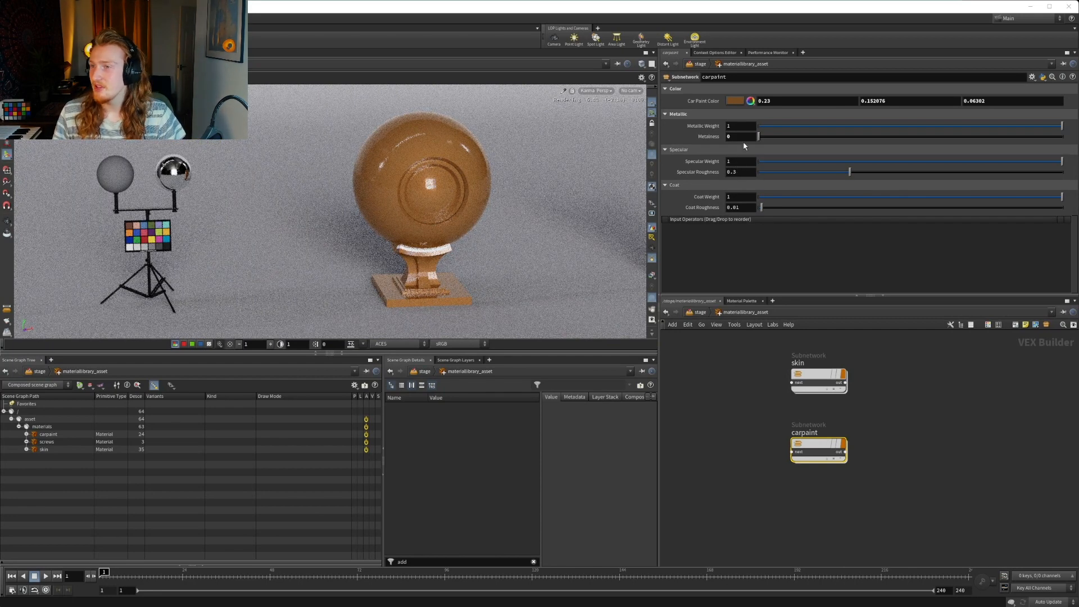
# Try Metalness at 0.2 in the render and raise it to 0.3
pyautogui.write('.2')
pyautogui.press('Return')
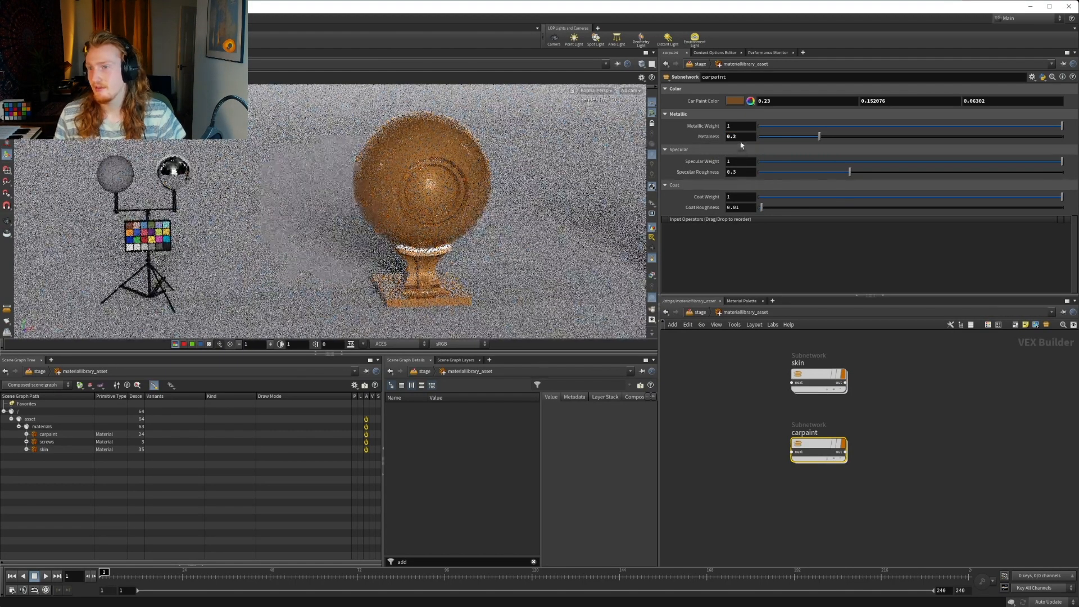
pyautogui.doubleClick(734, 134)
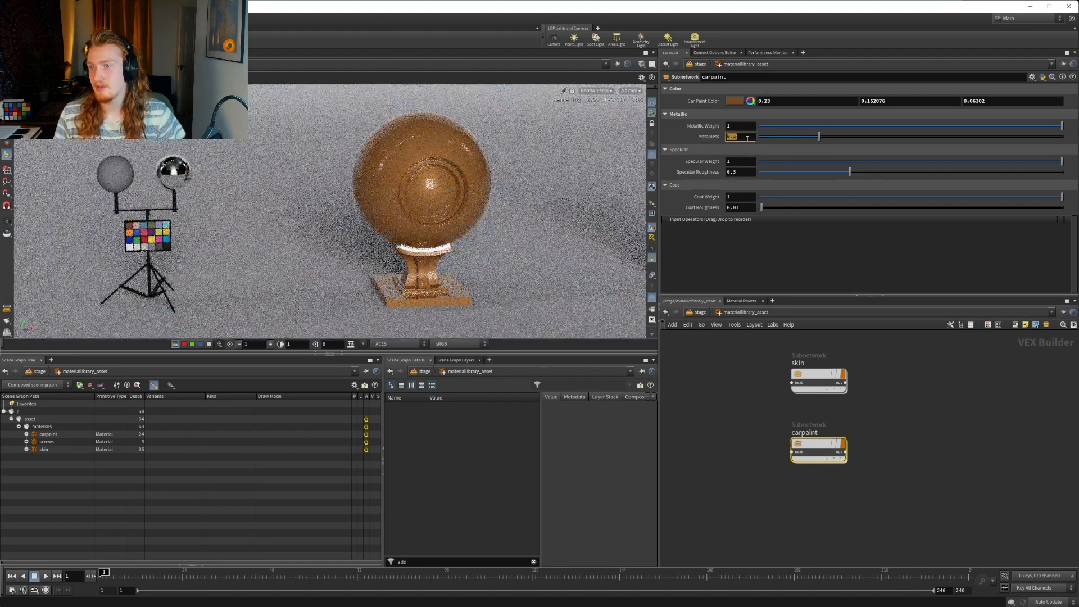
pyautogui.write('0.')
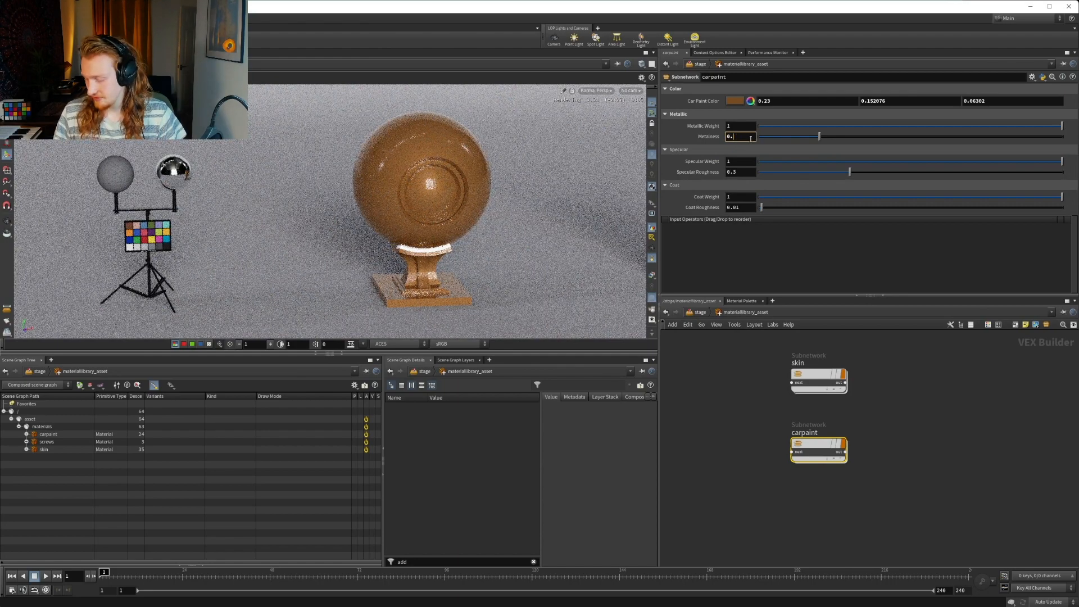
pyautogui.write('3')
pyautogui.press('Return')
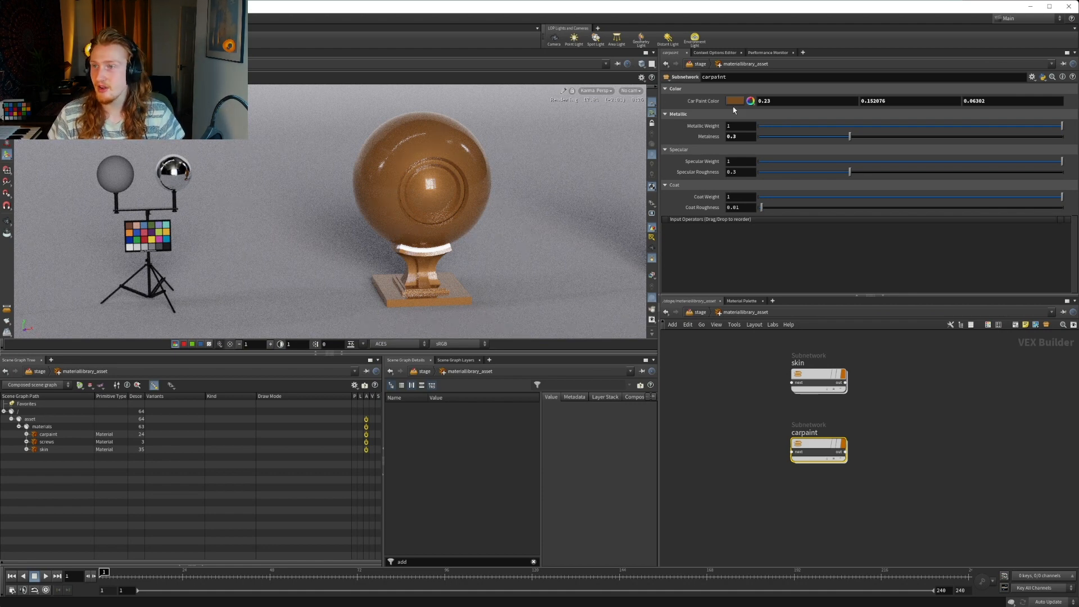
# Revert the Car Paint Color parameter to its defaults
pyautogui.rightClick(717, 101)
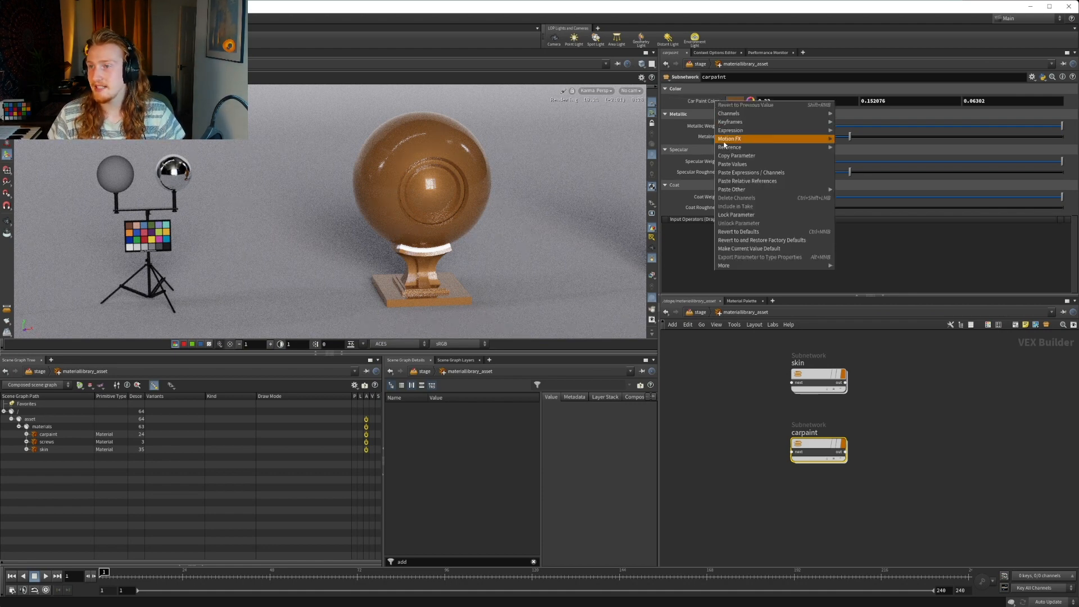
pyautogui.moveTo(738, 191)
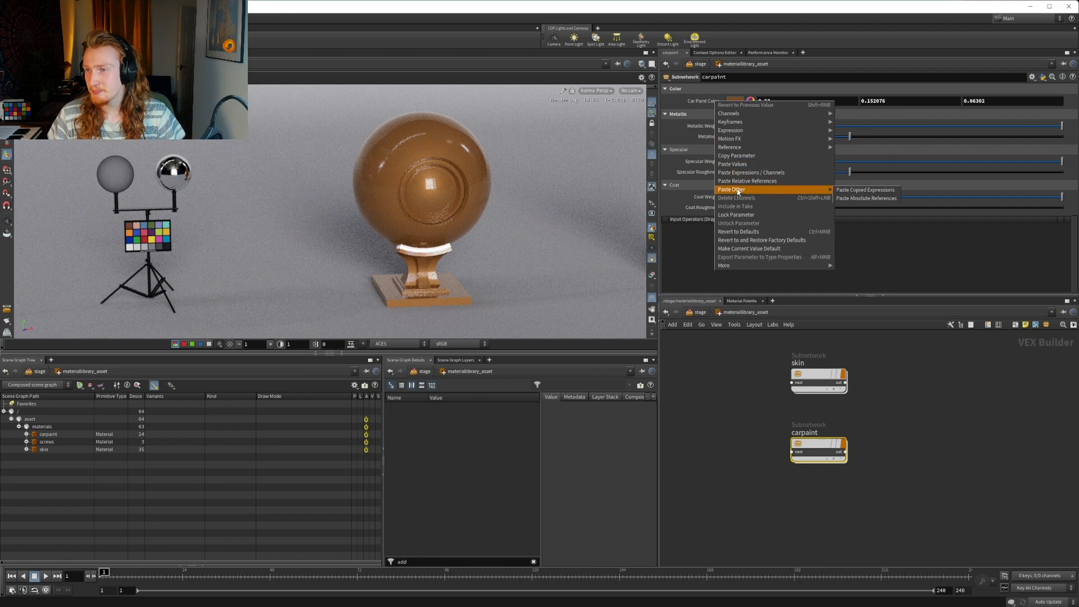
pyautogui.click(744, 233)
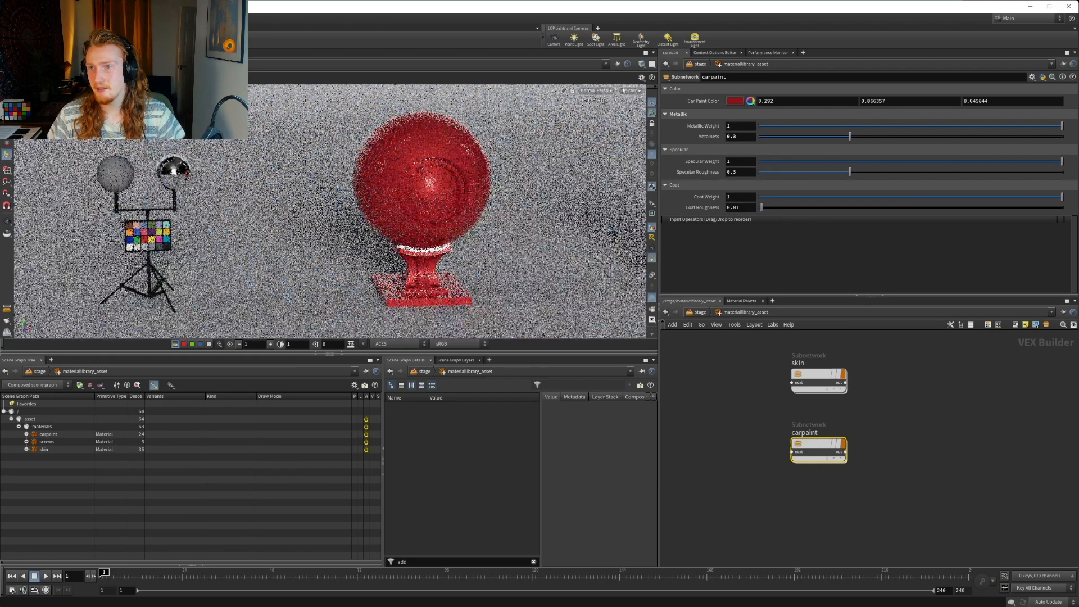
# Look through the renderCam camera and examine the red car paint at frames 29, 77, 136 and 149
pyautogui.click(630, 90)
pyautogui.click(656, 100)
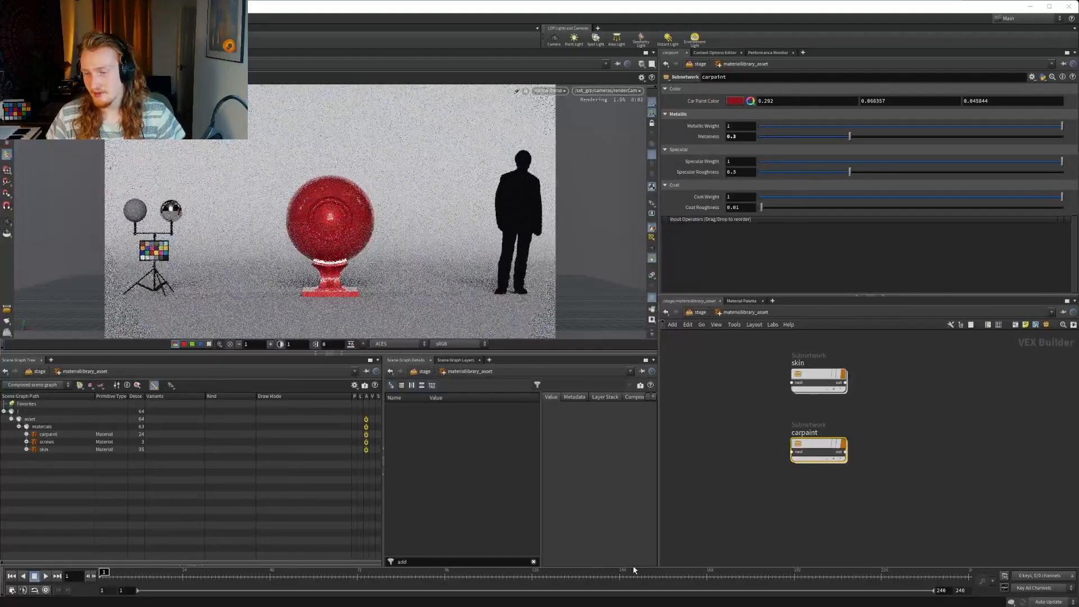
pyautogui.click(201, 575)
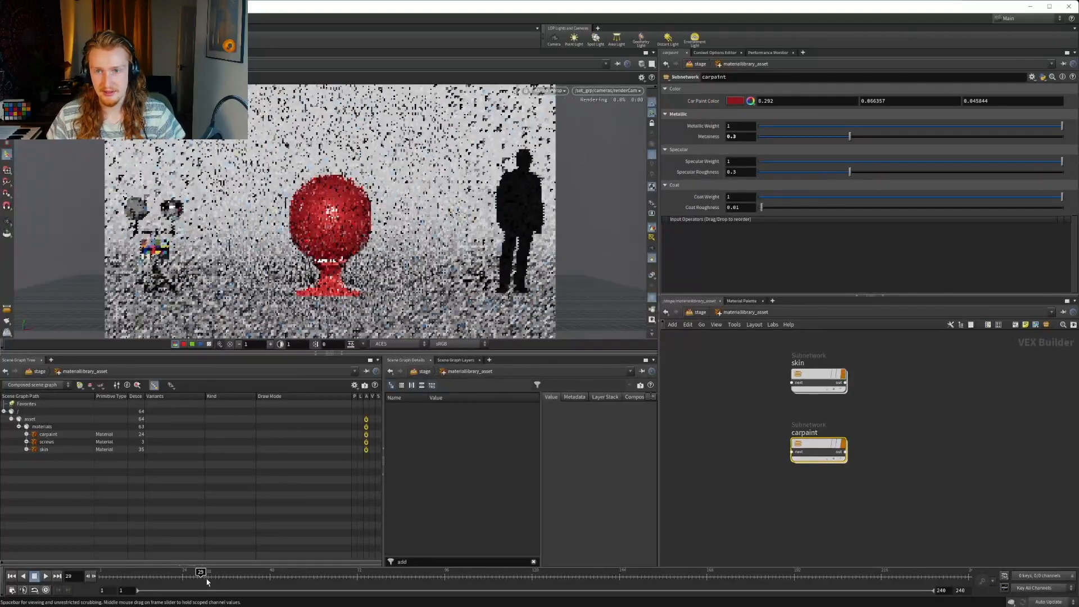
pyautogui.click(321, 573)
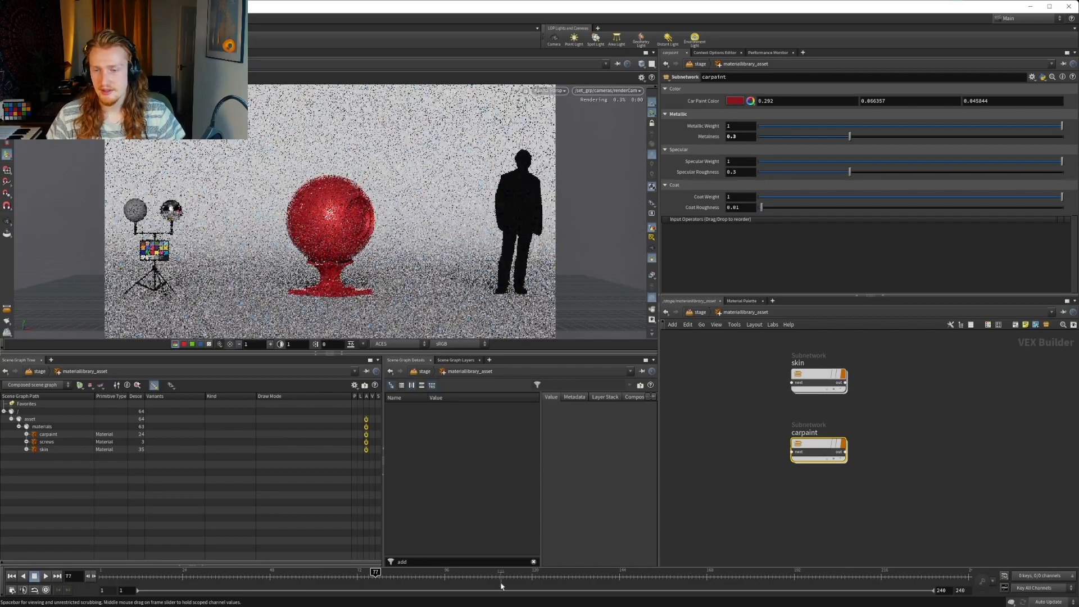
pyautogui.click(500, 574)
pyautogui.click(590, 574)
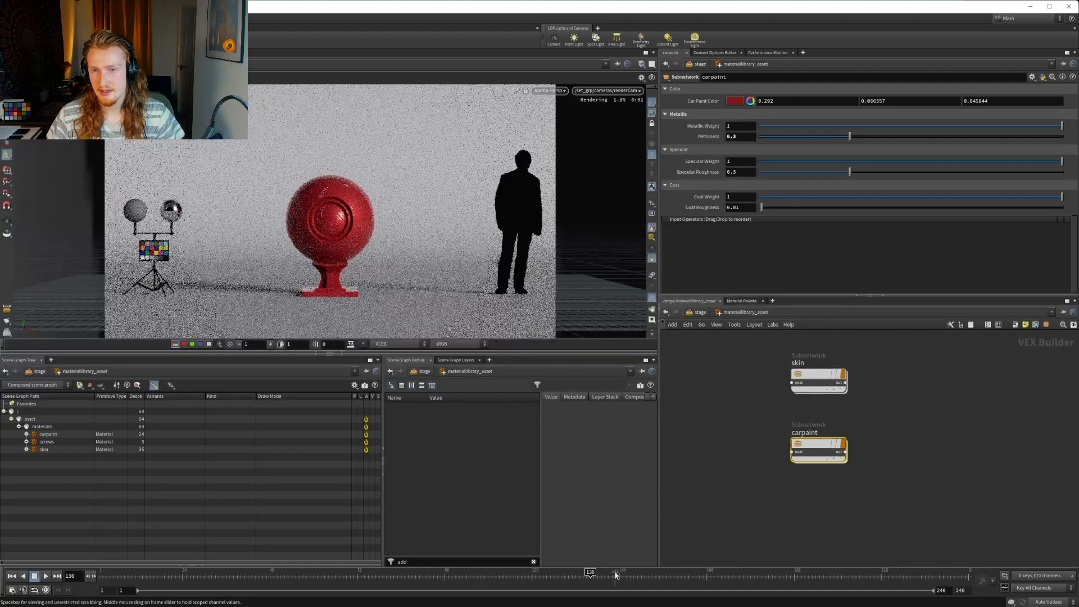
pyautogui.click(638, 574)
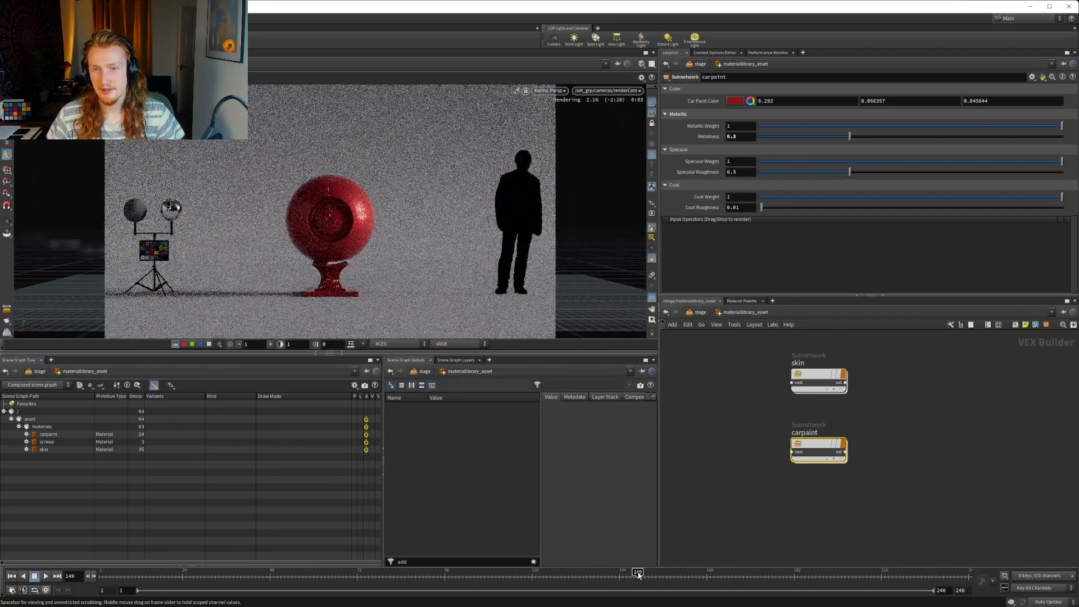
# Turn on denoising for the Karma viewport render and examine the material at frames 174, 199 and 212
pyautogui.click(549, 90)
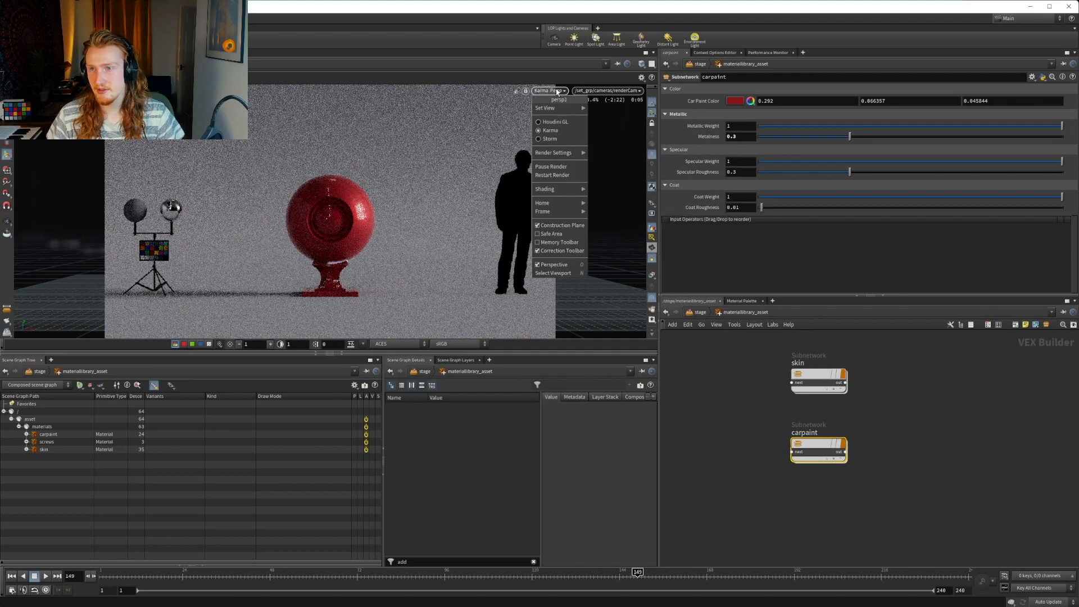
pyautogui.moveTo(556, 153)
pyautogui.click(601, 154)
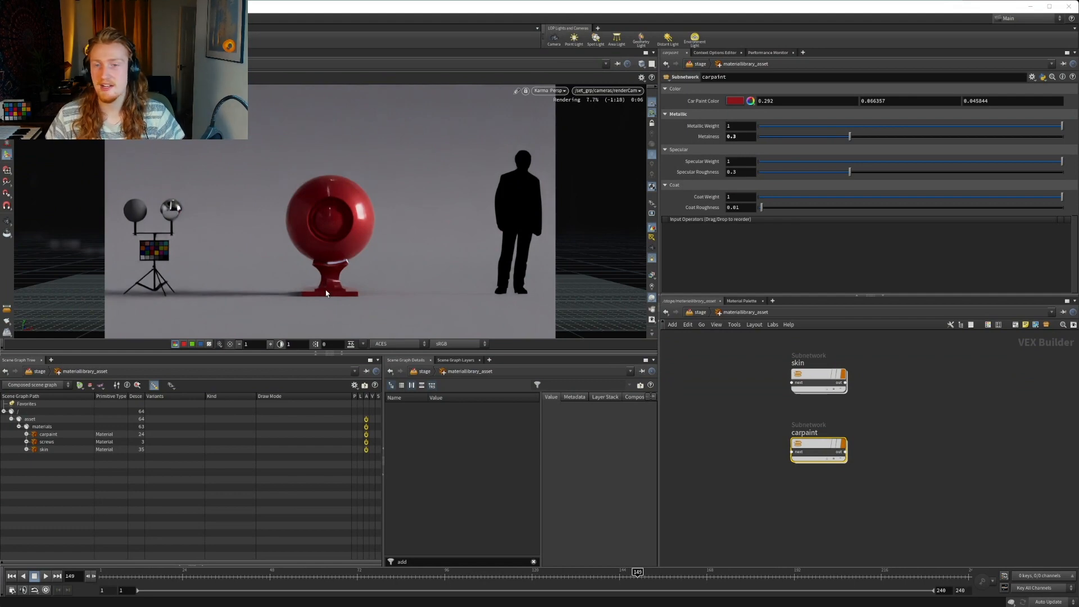
pyautogui.click(716, 573)
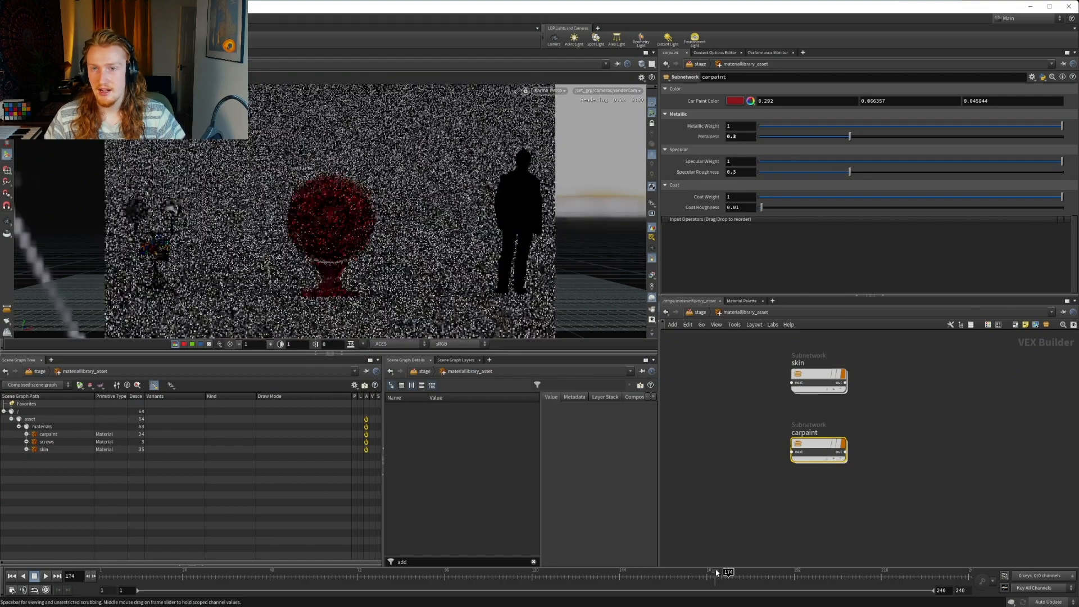
pyautogui.click(819, 578)
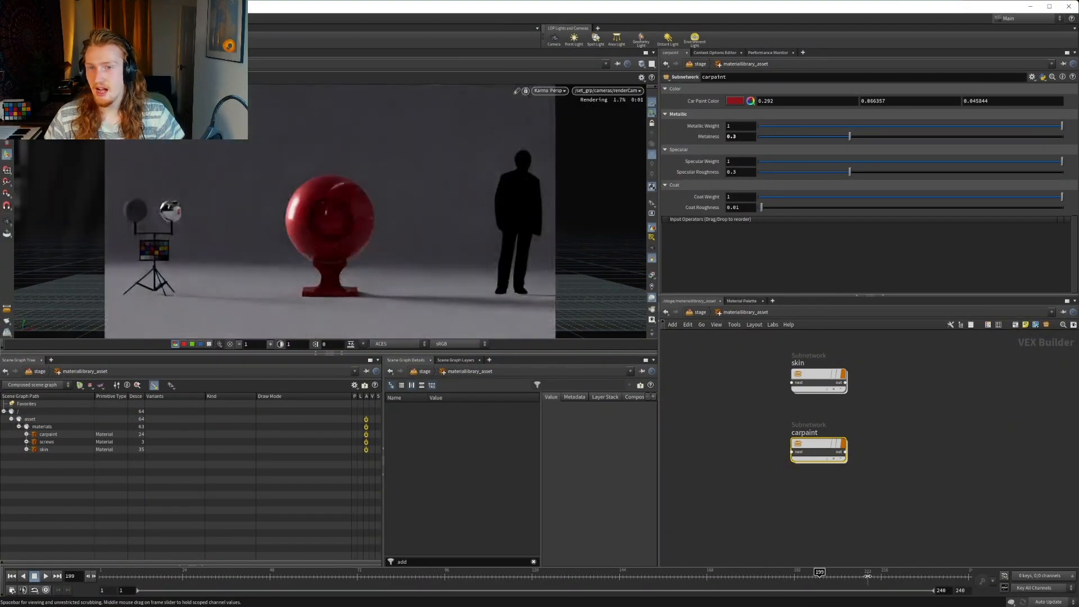
pyautogui.click(868, 576)
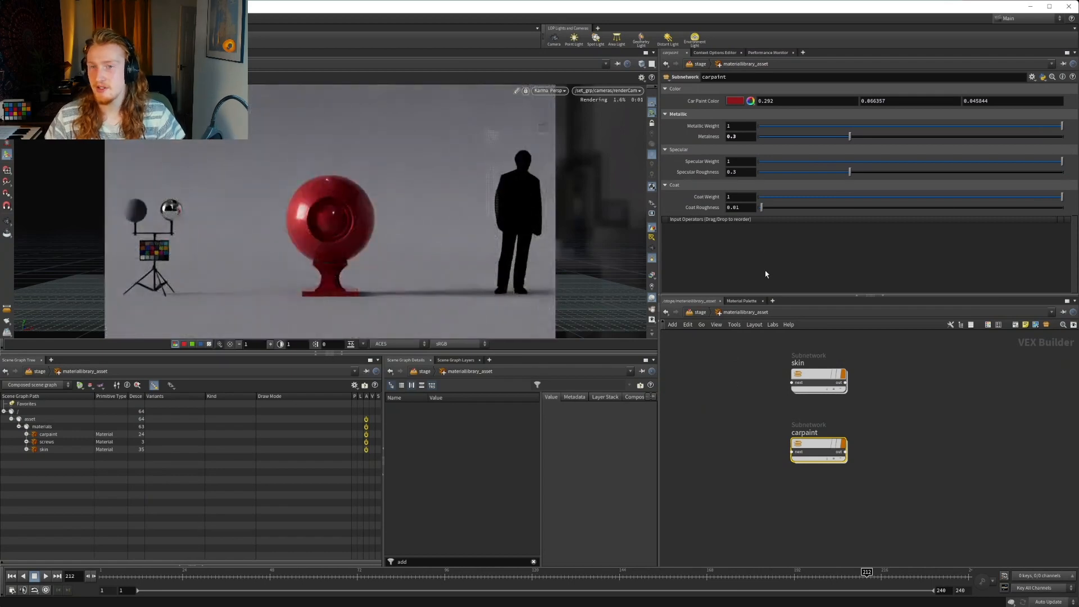
# Test Specular Weight at 0.4 in the render and restore it to 1
pyautogui.moveTo(743, 161); pyautogui.dragTo(685, 163)
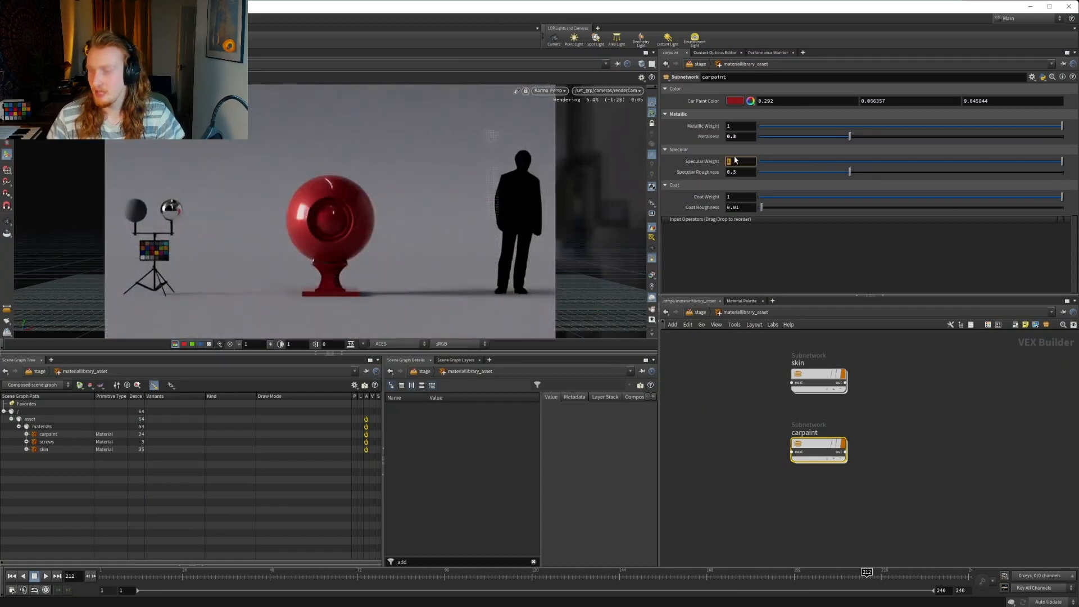
pyautogui.write('0.4')
pyautogui.press('Return')
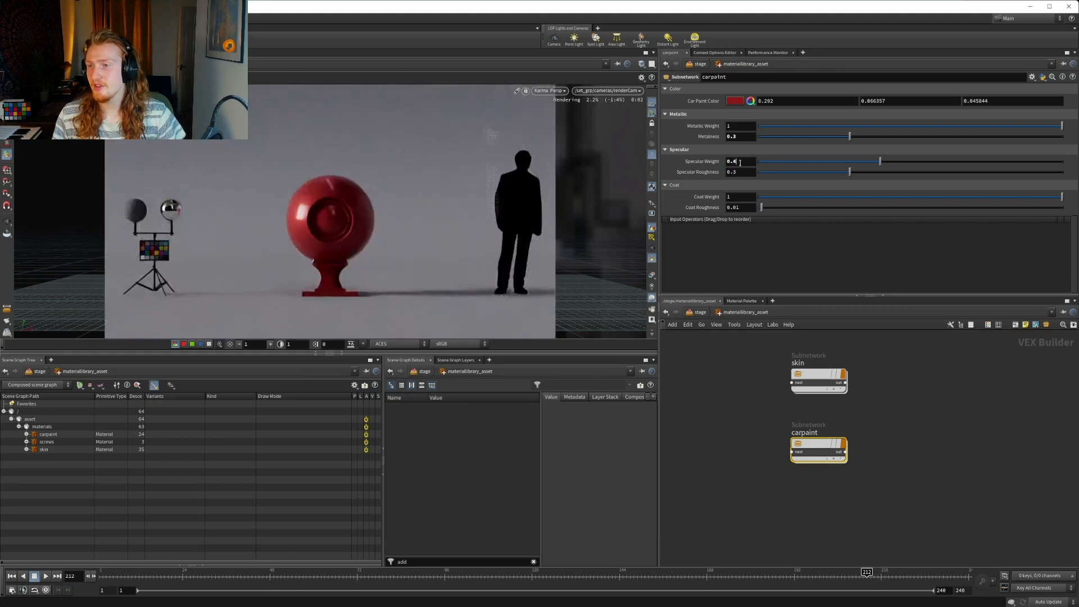
pyautogui.moveTo(738, 161); pyautogui.dragTo(684, 157)
pyautogui.write('1')
pyautogui.press('Return')
# Set Coat Weight to 0.4 and turn off denoising in the viewport render
pyautogui.moveTo(740, 196); pyautogui.dragTo(718, 201)
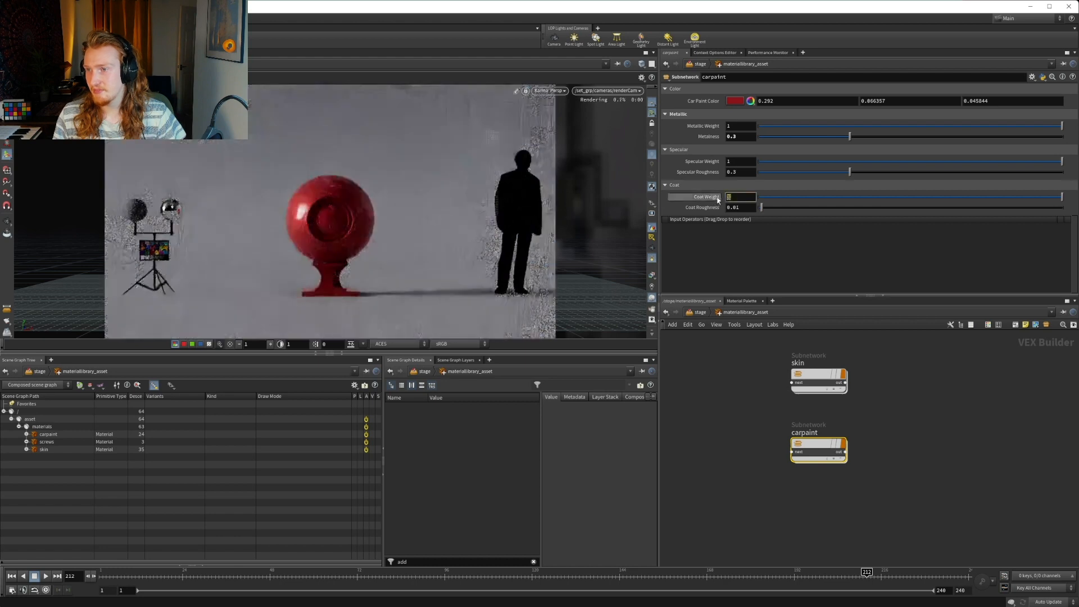
pyautogui.write('0.4')
pyautogui.press('Return')
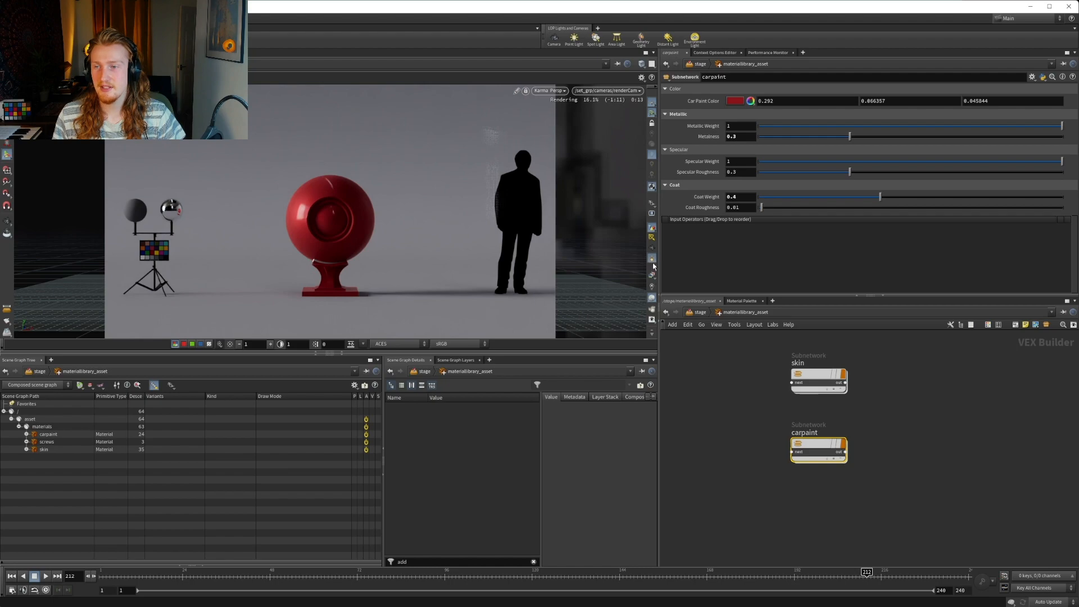
pyautogui.click(652, 298)
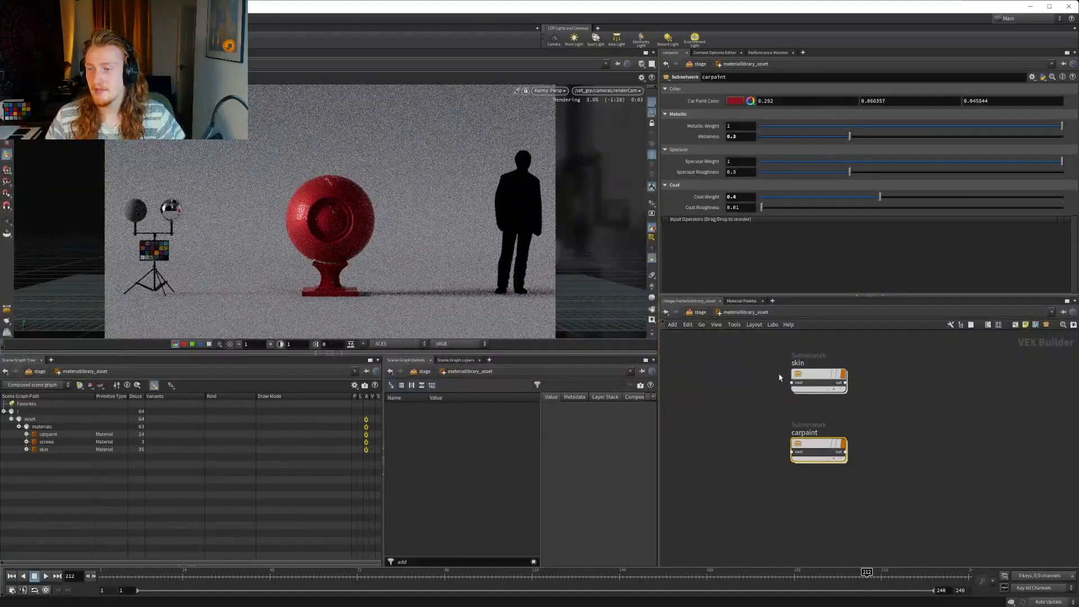
# Open the carpaint subnetwork and look over its nodes through to the output end
pyautogui.doubleClick(821, 445)
pyautogui.scroll(-5, 821, 444)
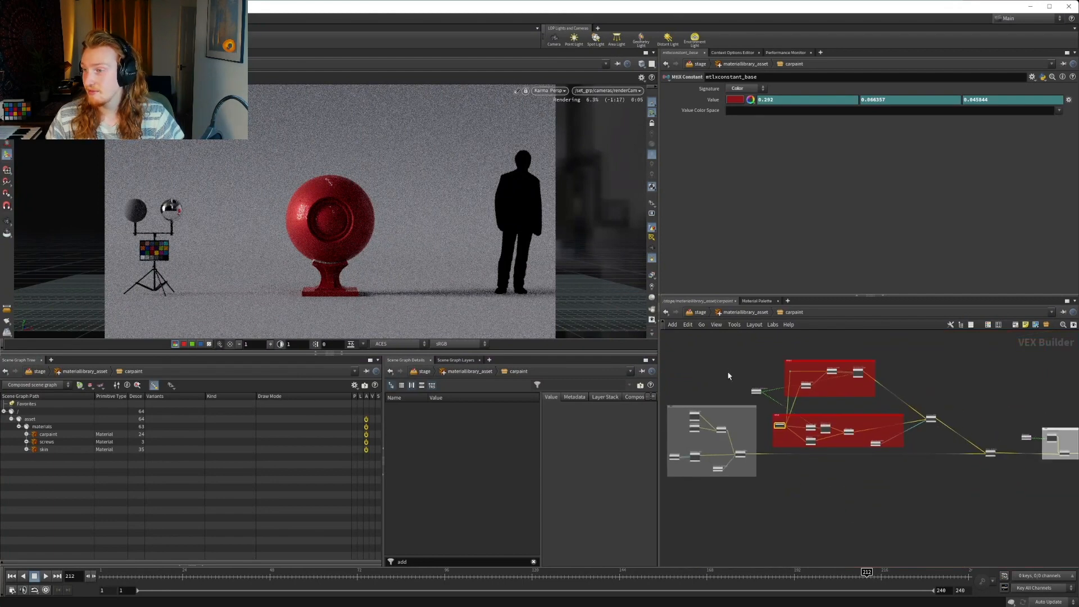
pyautogui.moveTo(866, 523)
pyautogui.mouseDown(button='middle')
pyautogui.moveTo(789, 481)
pyautogui.moveTo(810, 487)
pyautogui.mouseUp(button='middle')
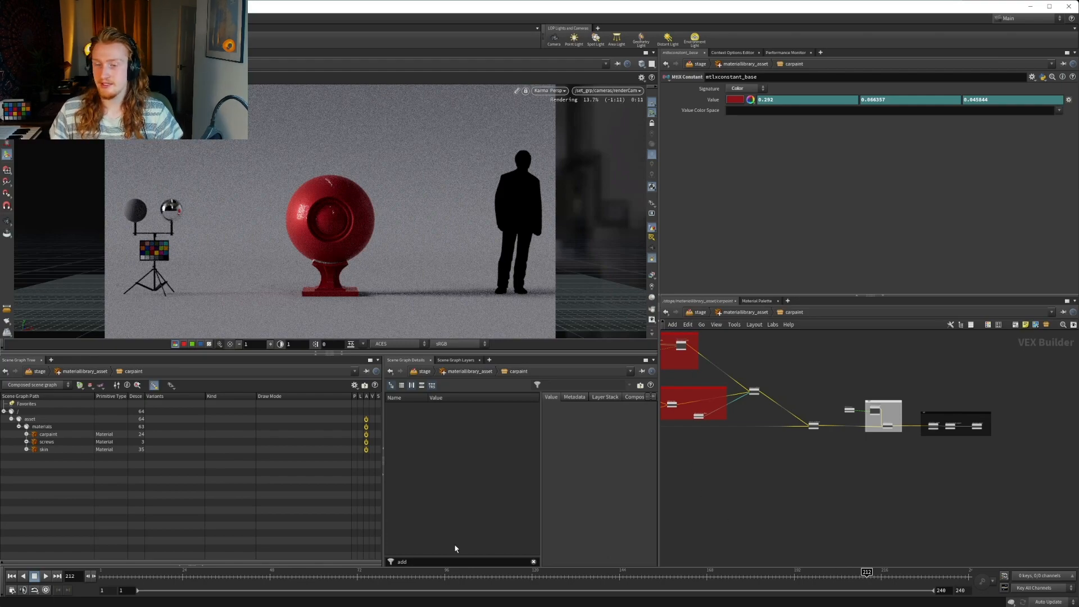
# Step the timeline back through earlier frames and return to frame 1
pyautogui.click(397, 576)
pyautogui.click(304, 578)
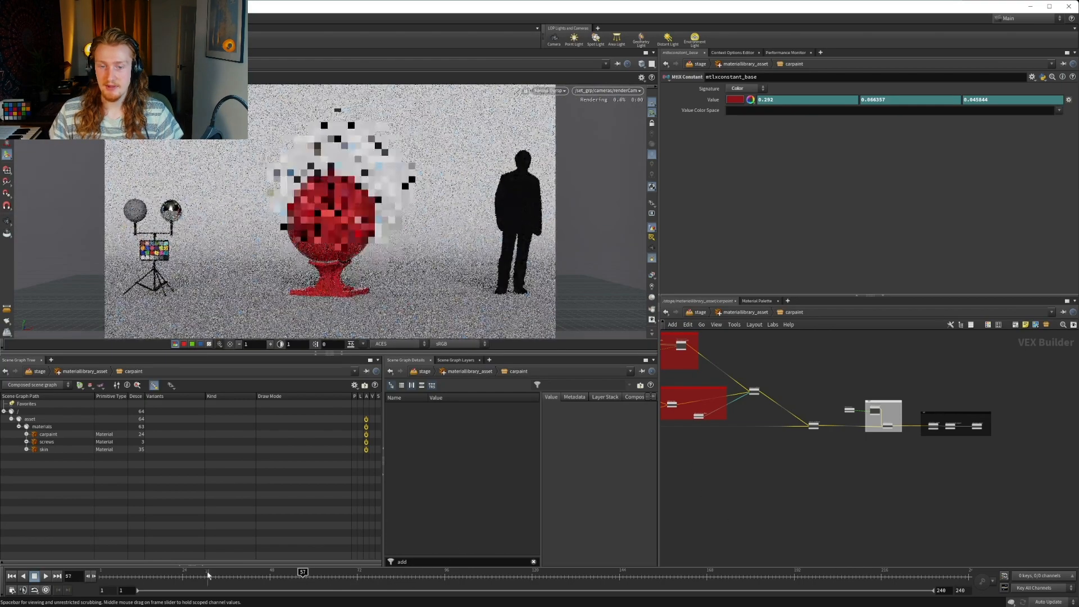
pyautogui.click(100, 577)
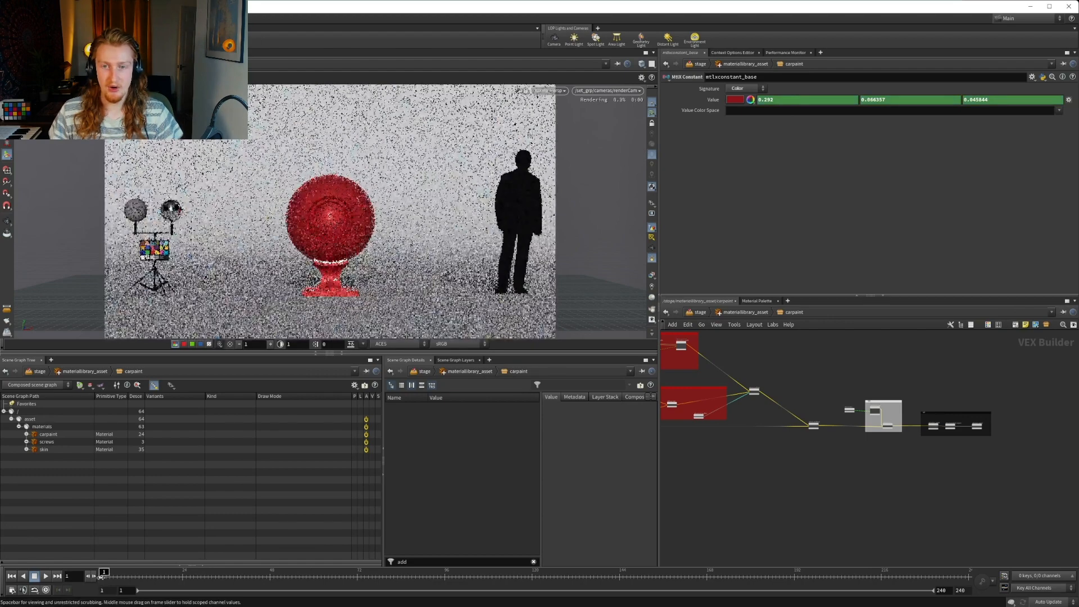
# Look over the red-boxed node groups inside the carpaint subnetwork and go back up to the material library level
pyautogui.moveTo(811, 463); pyautogui.dragTo(884, 508, button='middle')
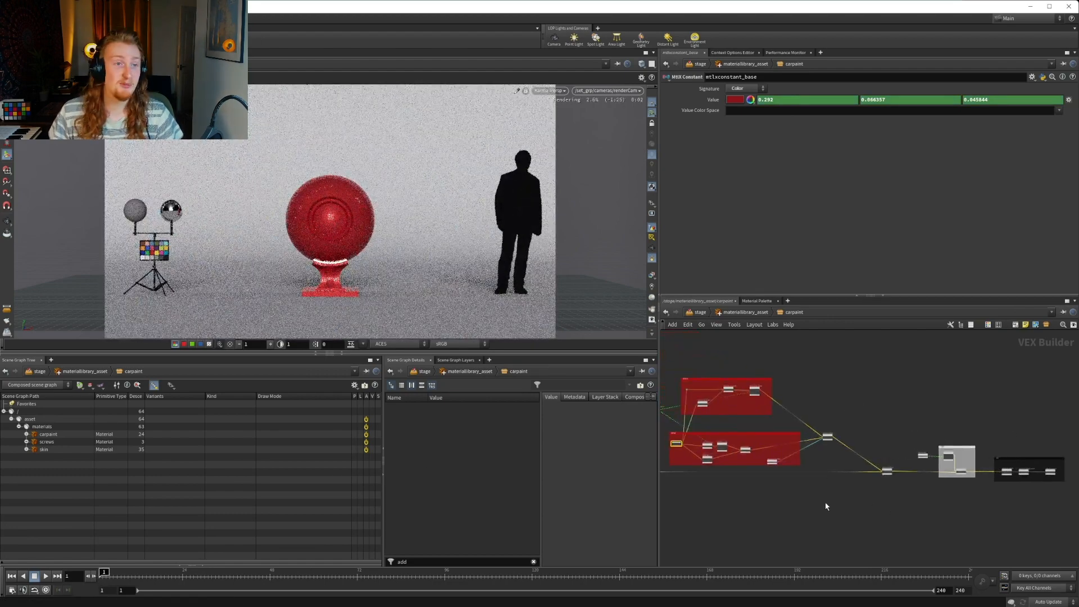
pyautogui.moveTo(778, 383); pyautogui.dragTo(834, 390, button='middle')
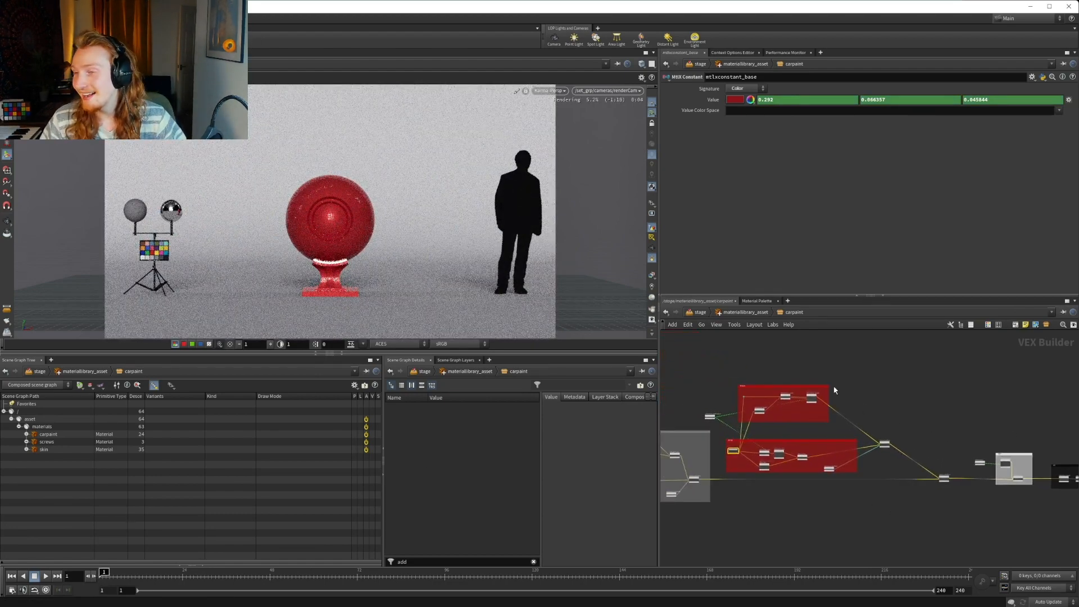
pyautogui.click(734, 312)
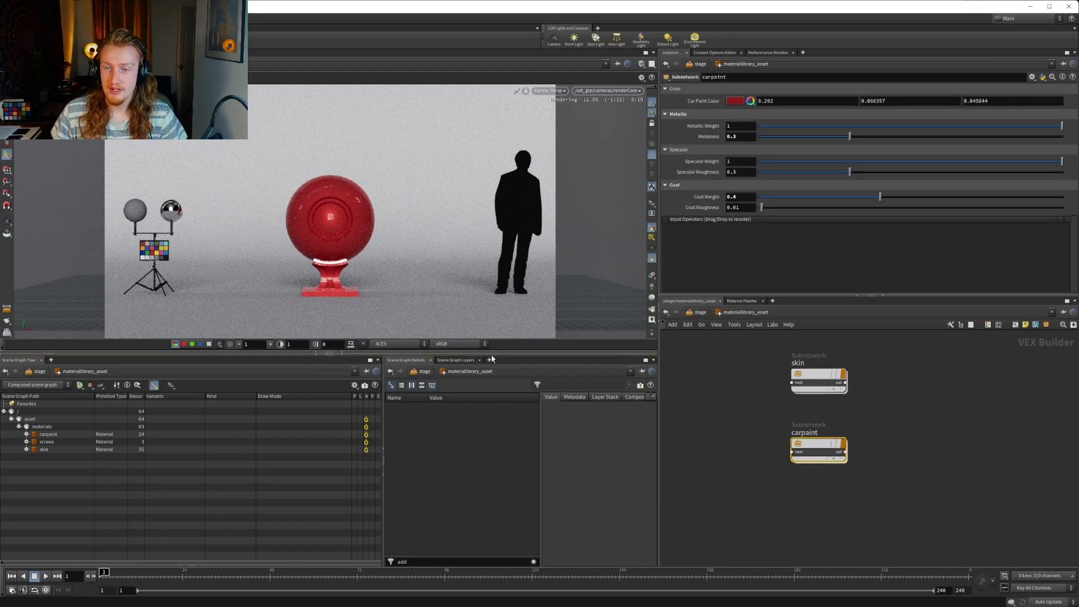
# Try the DCDM view transform on the viewport render and switch back to sRGB
pyautogui.click(460, 344)
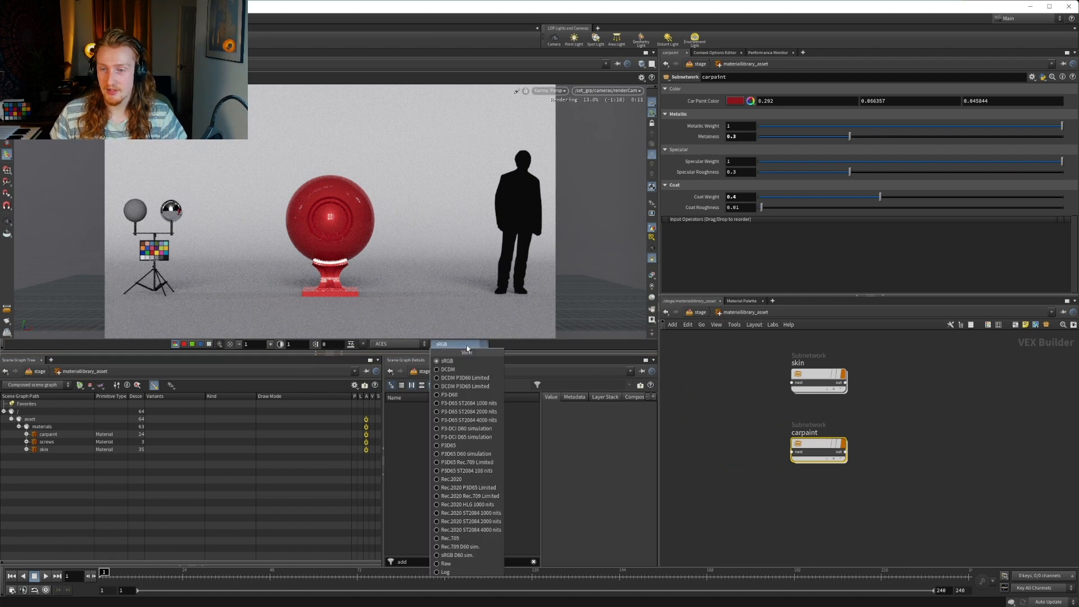
pyautogui.click(448, 370)
pyautogui.click(448, 345)
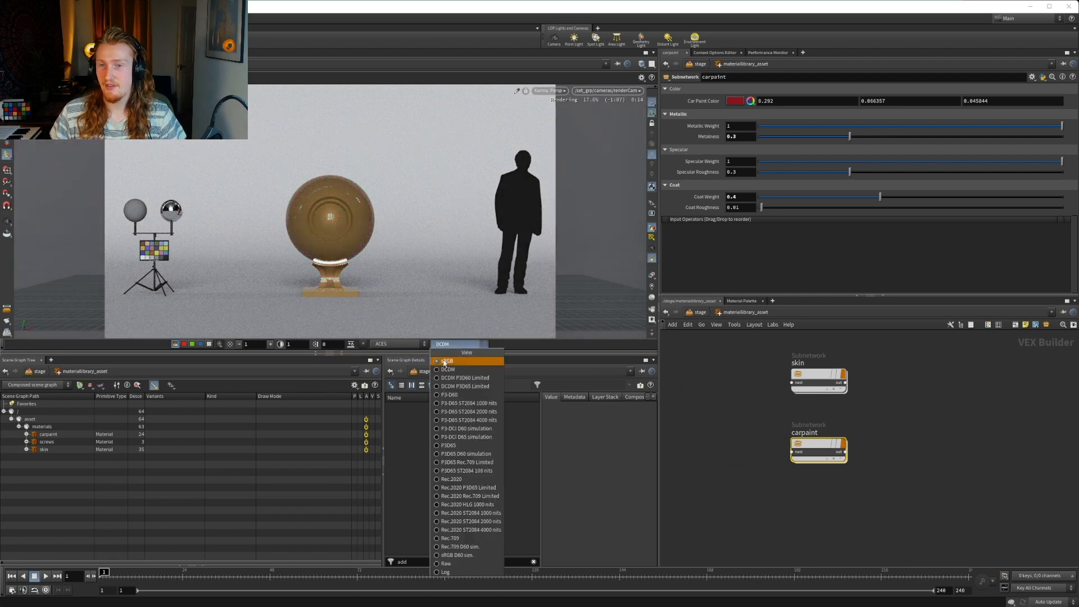
pyautogui.click(497, 361)
# Reopen the carpaint subnetwork and view the red-boxed node groups with the nodes they feed into
pyautogui.moveTo(737, 410); pyautogui.dragTo(737, 441, button='middle')
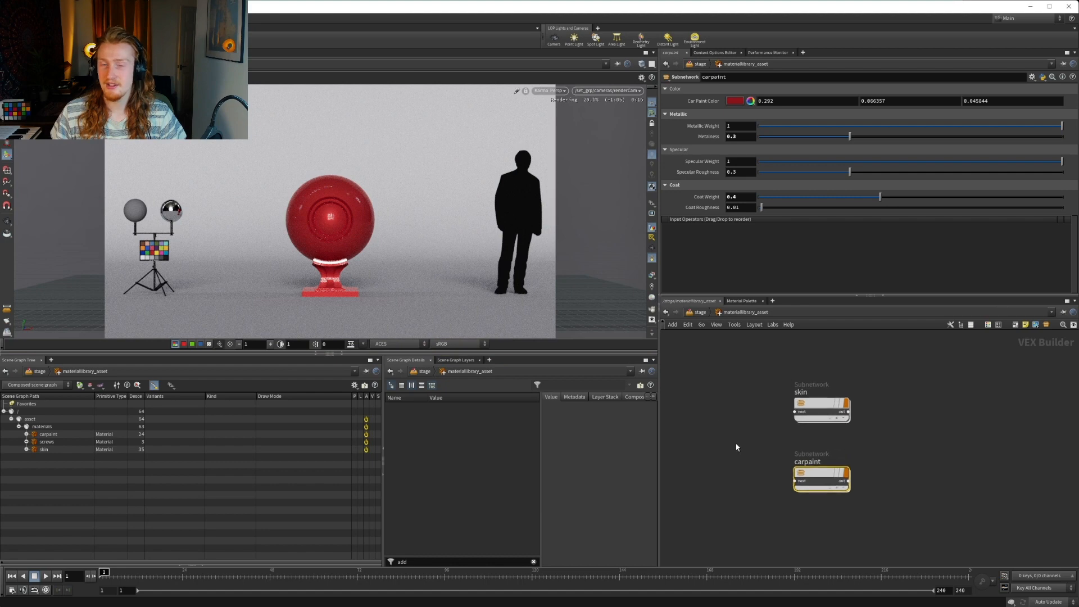
pyautogui.doubleClick(828, 474)
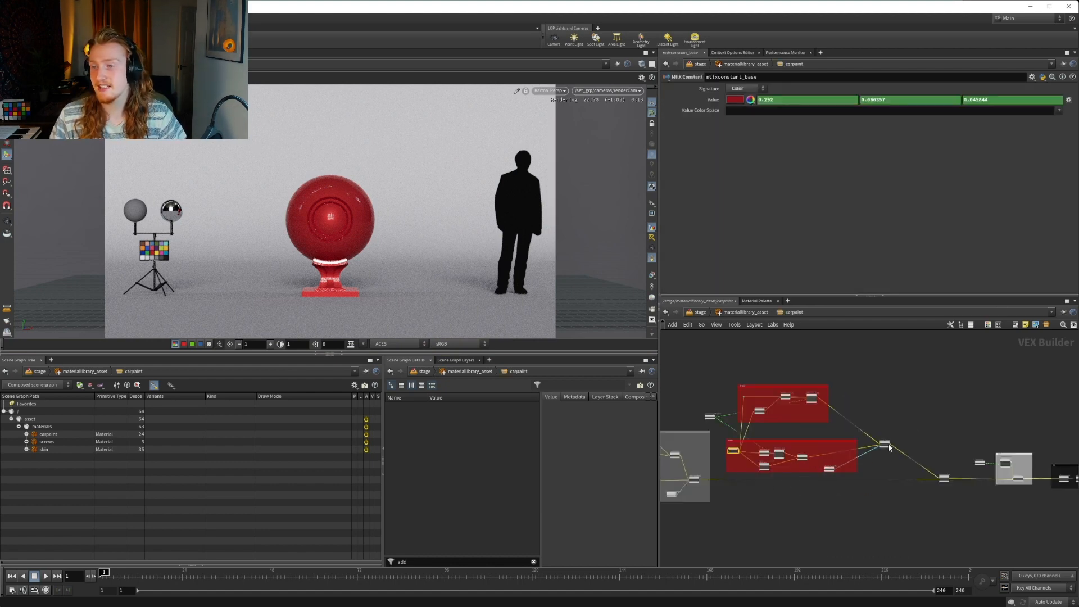
pyautogui.scroll(5, 906, 437)
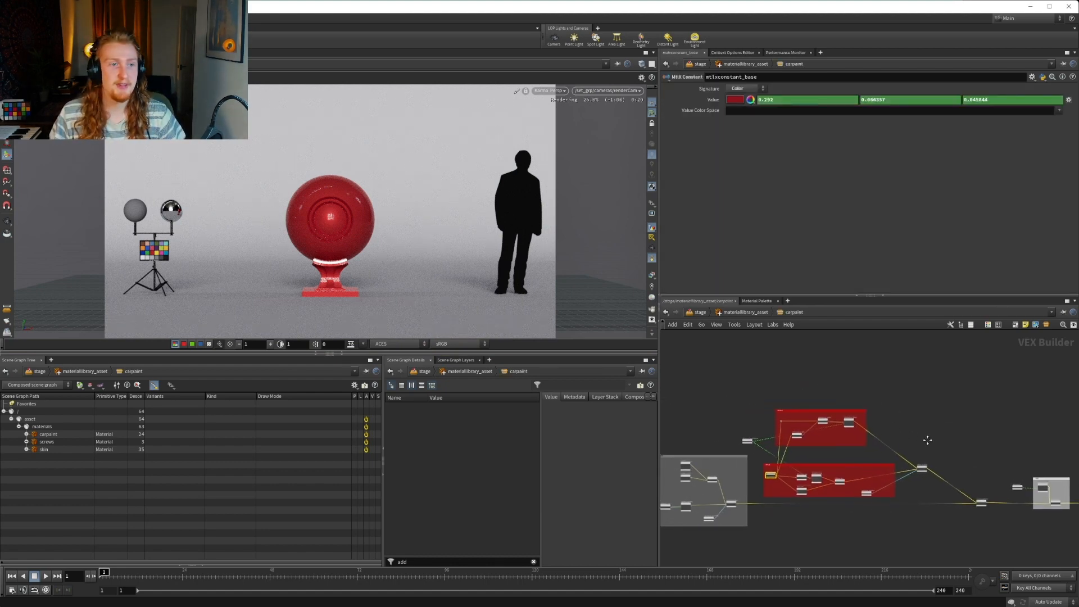